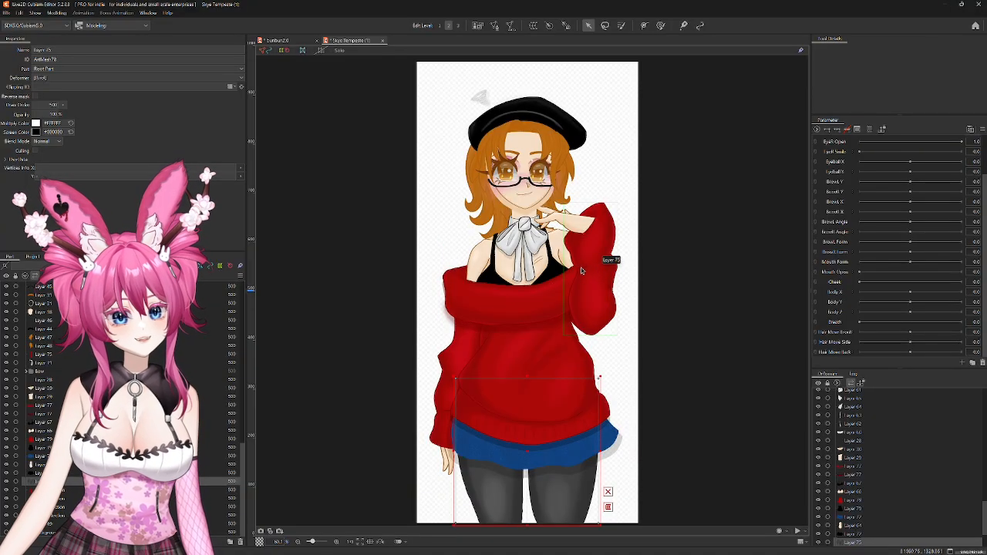
scroll(556, 274, "up", 5)
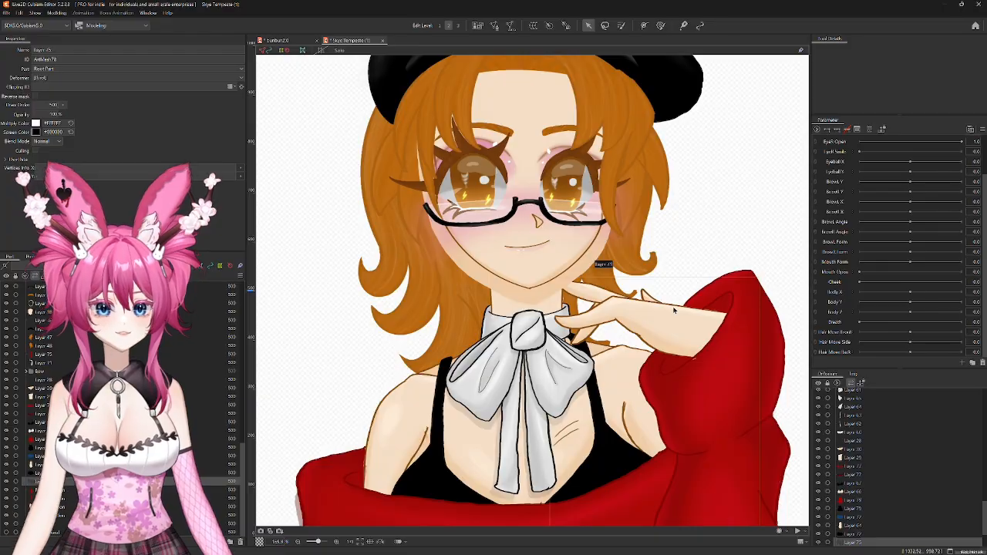
scroll(674, 310, "down", 4)
left_click_drag(671, 332, 642, 267)
scroll(642, 267, "up", 3)
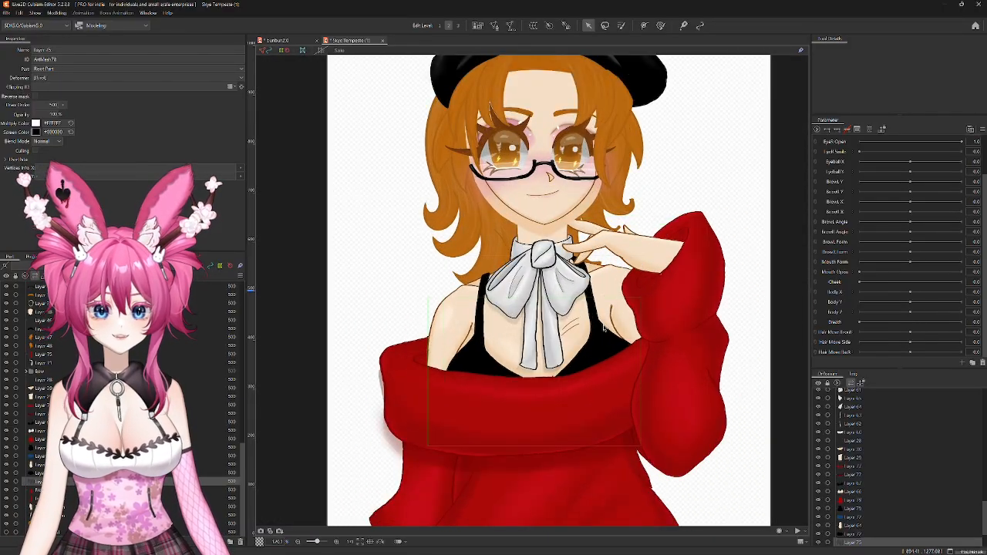
scroll(590, 267, "down", 3)
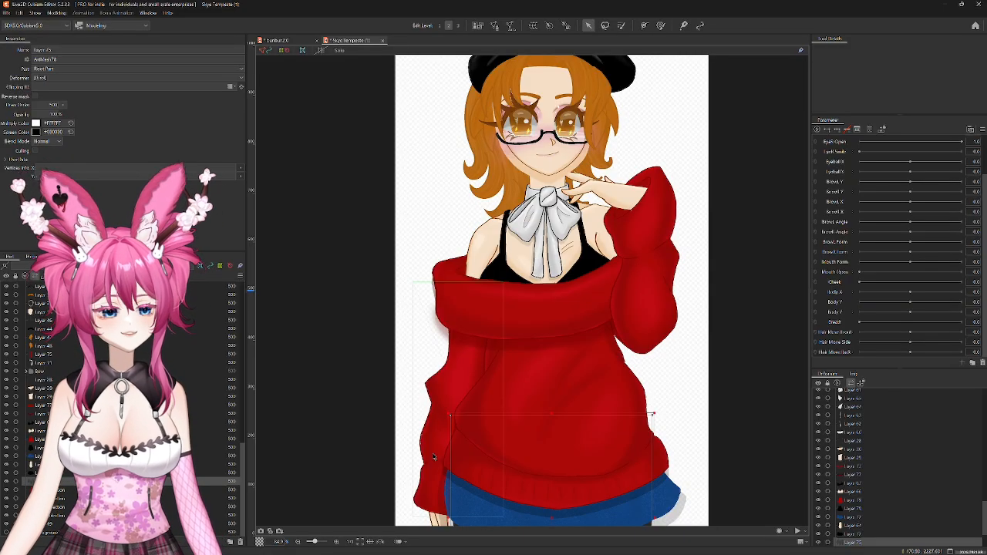
left_click_drag(548, 214, 536, 325)
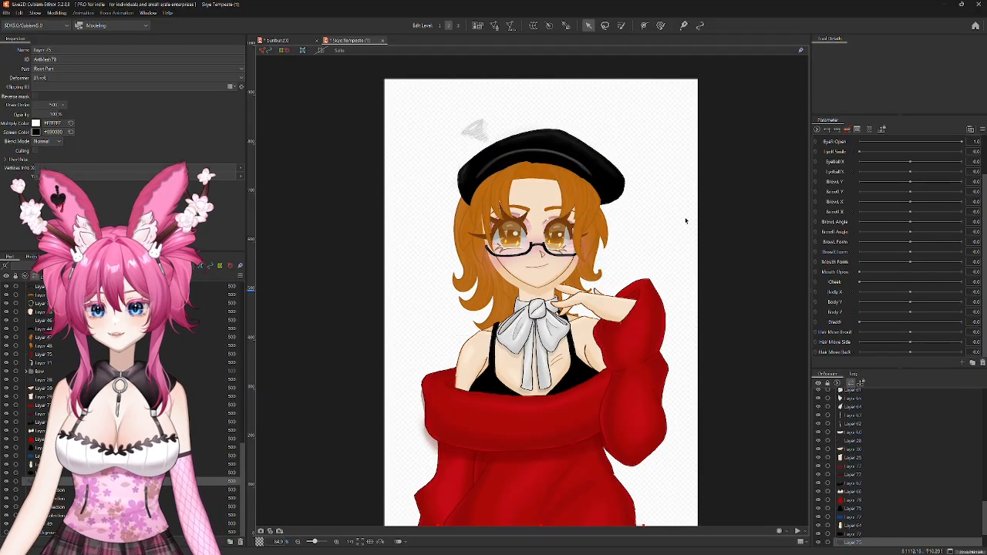
Step: Clip the shading layer over the face to the face base, Layer 18
scroll(590, 254, "up", 3)
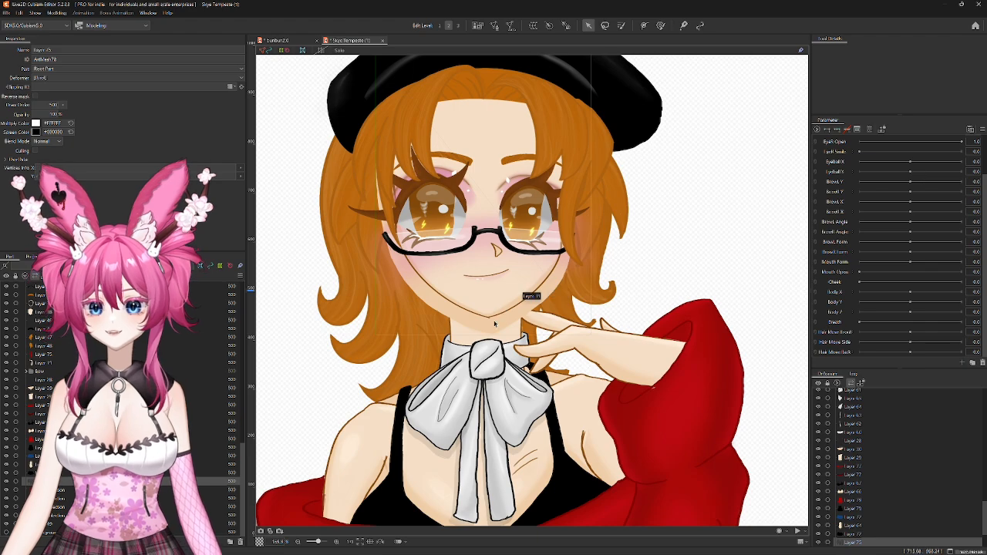
left_click(495, 324)
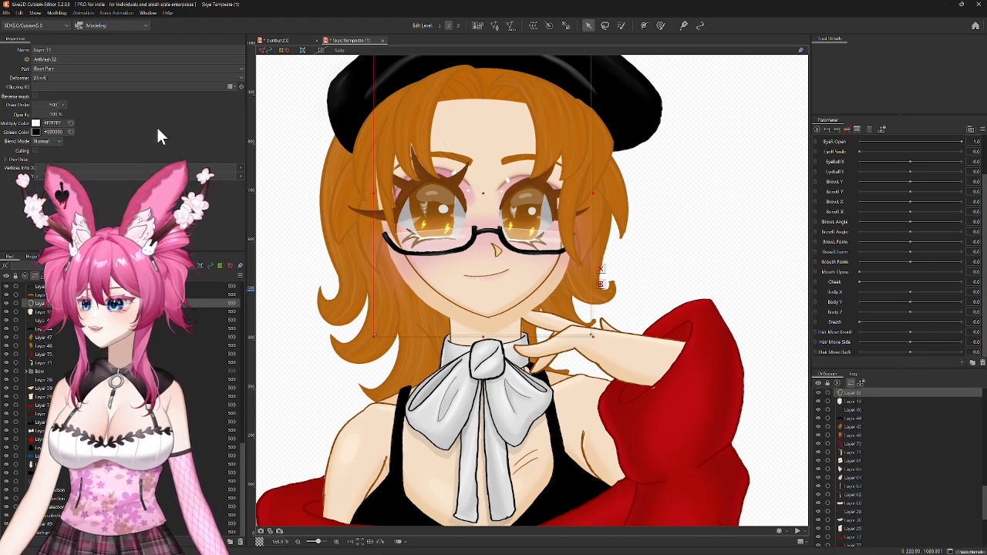
left_click(231, 87)
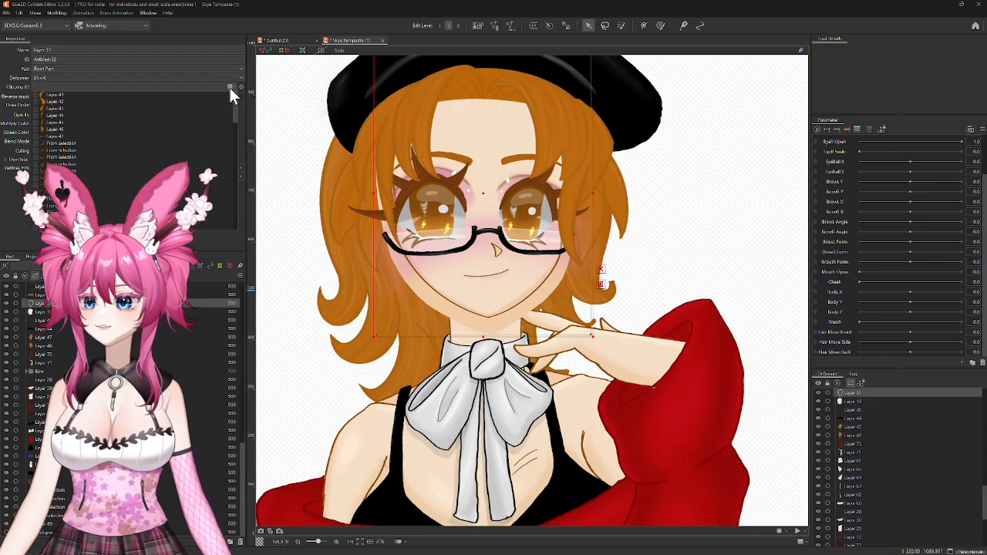
scroll(208, 147, "down", 2)
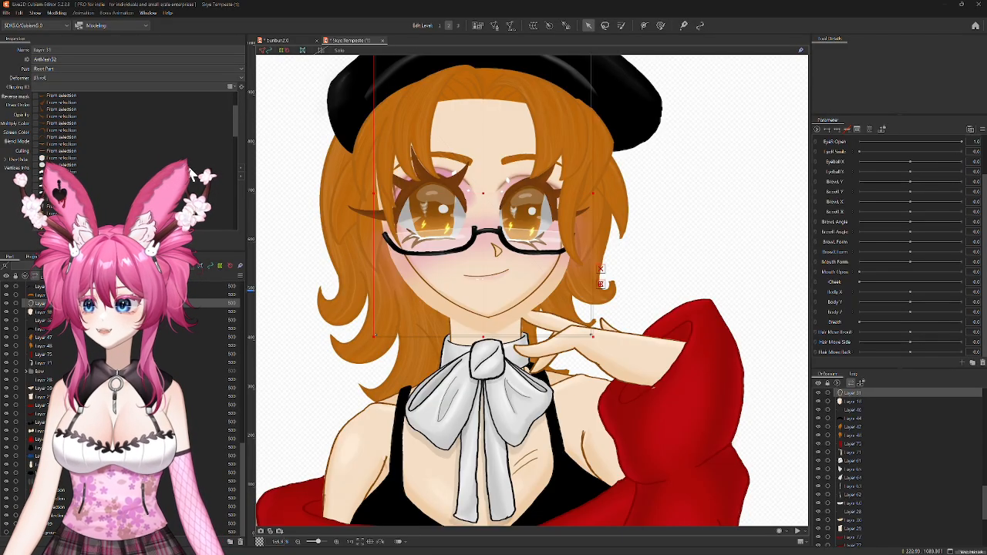
scroll(192, 174, "down", 3)
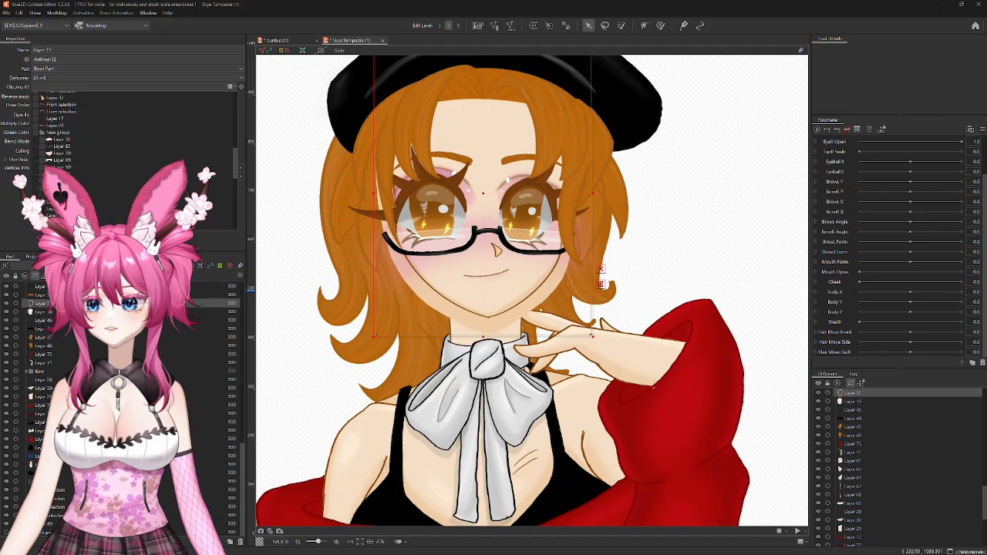
scroll(46, 155, "down", 3)
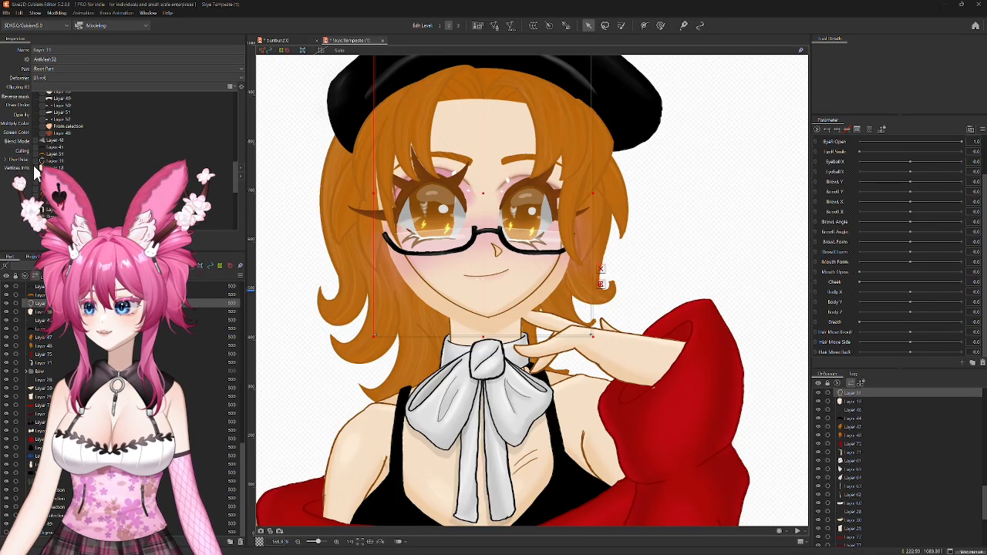
left_click(36, 168)
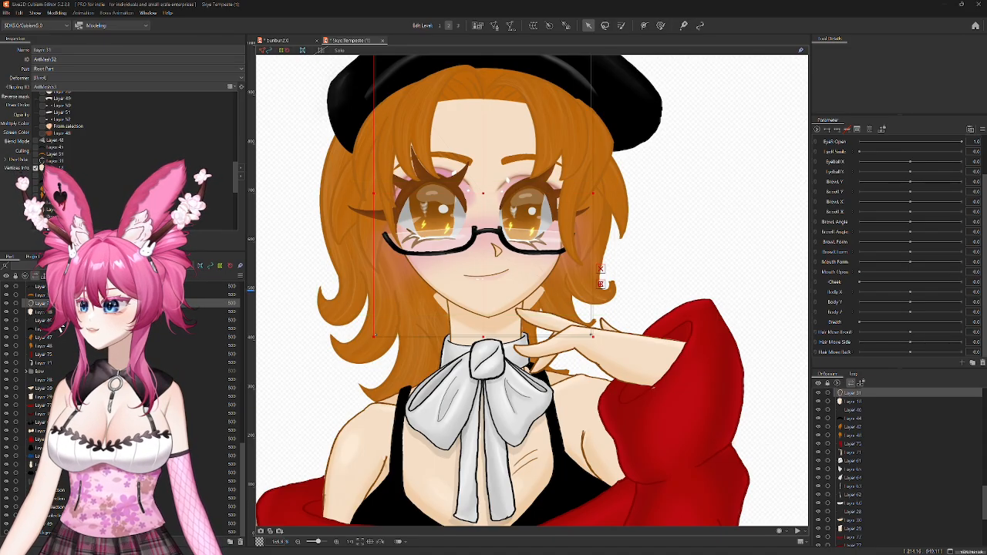
Step: Clip the cheek blush, Layer 21, to the face base and the layers around it, using three clipping masks
scroll(60, 329, "up", 5)
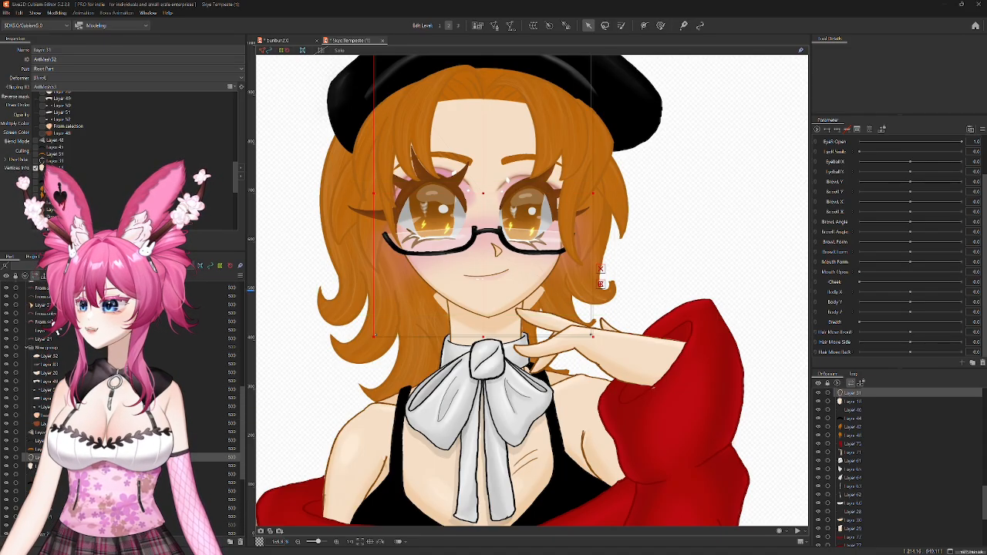
left_click(40, 338)
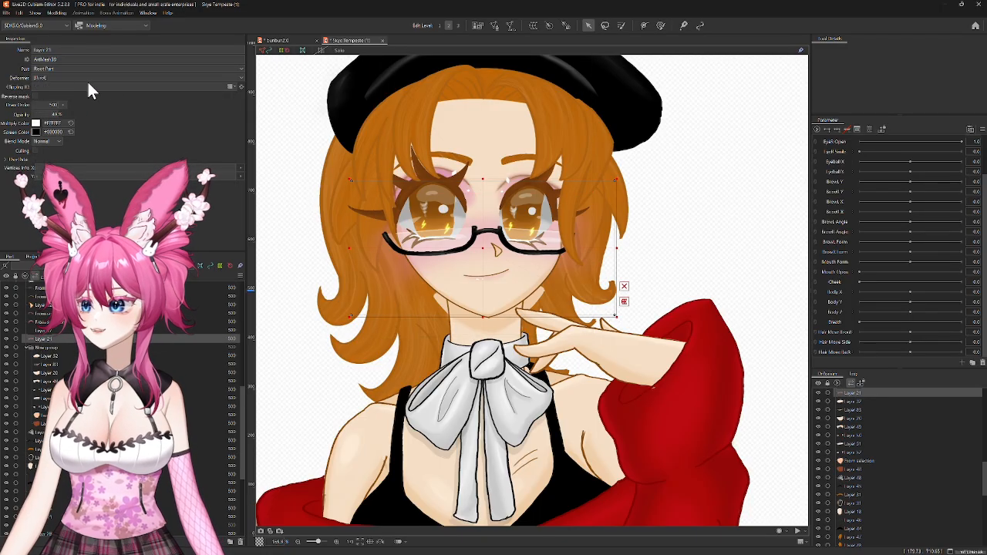
left_click(232, 85)
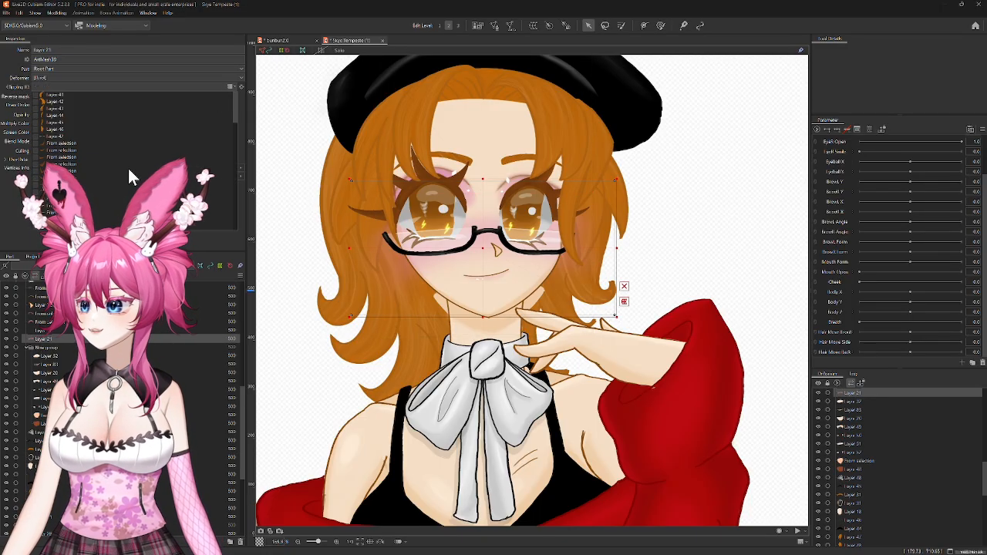
scroll(129, 170, "down", 3)
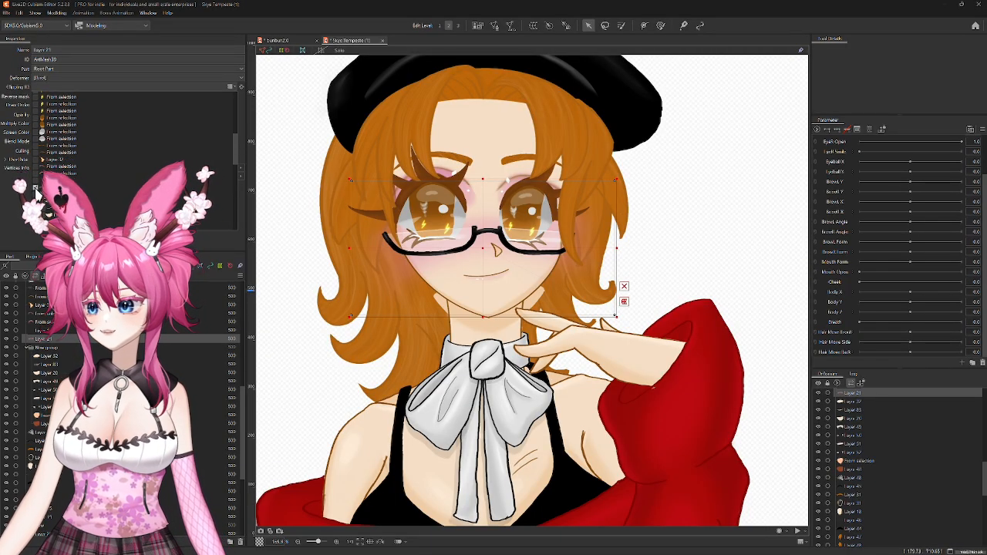
scroll(36, 192, "down", 3)
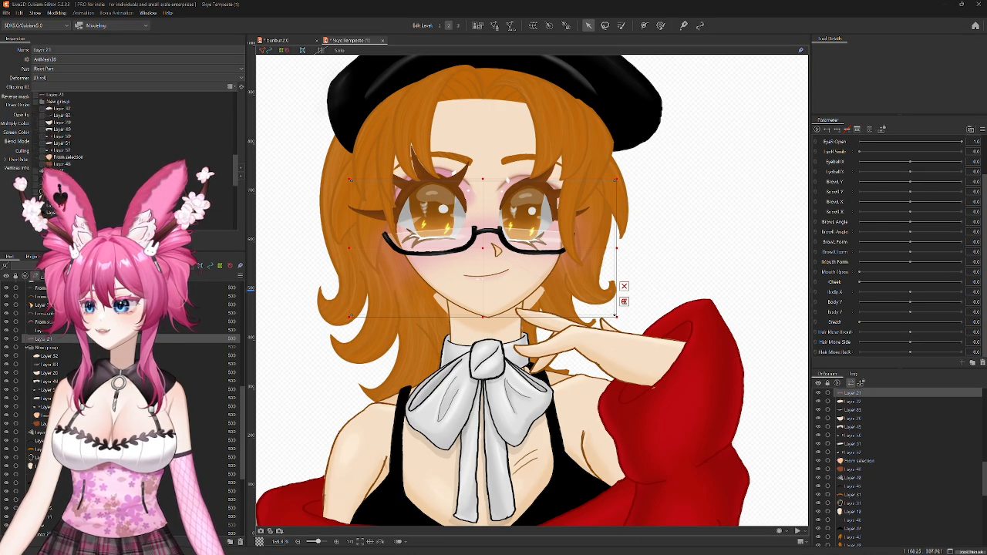
left_click(37, 195)
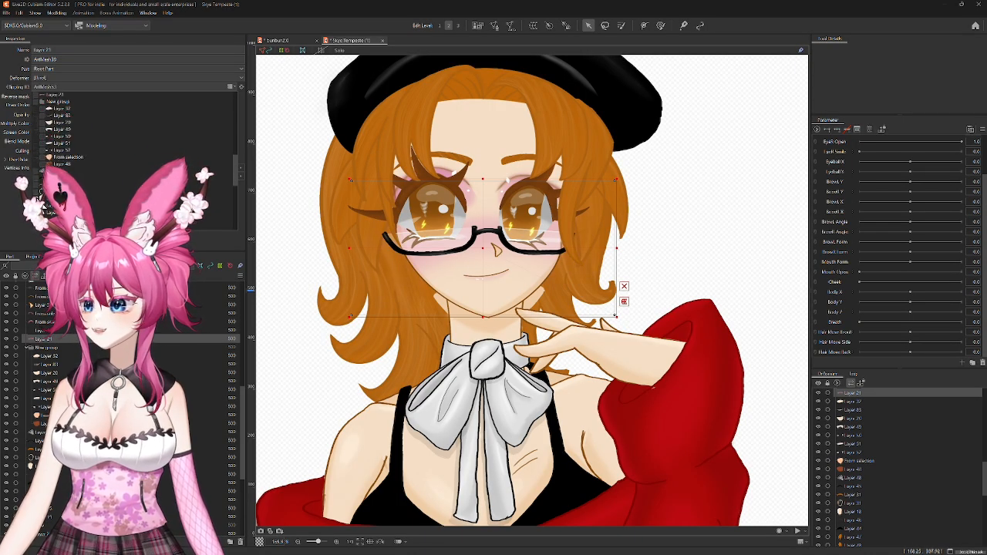
left_click(37, 200)
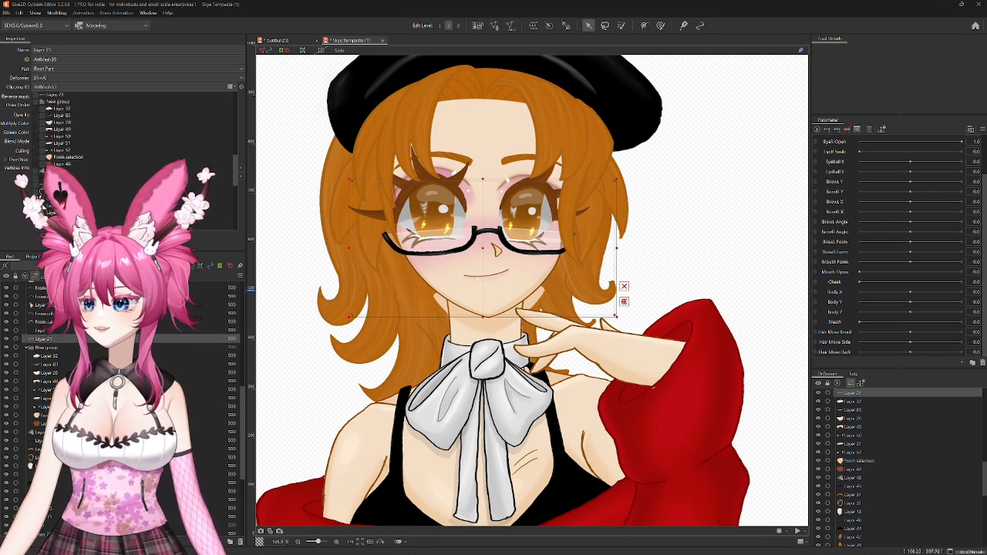
left_click(36, 206)
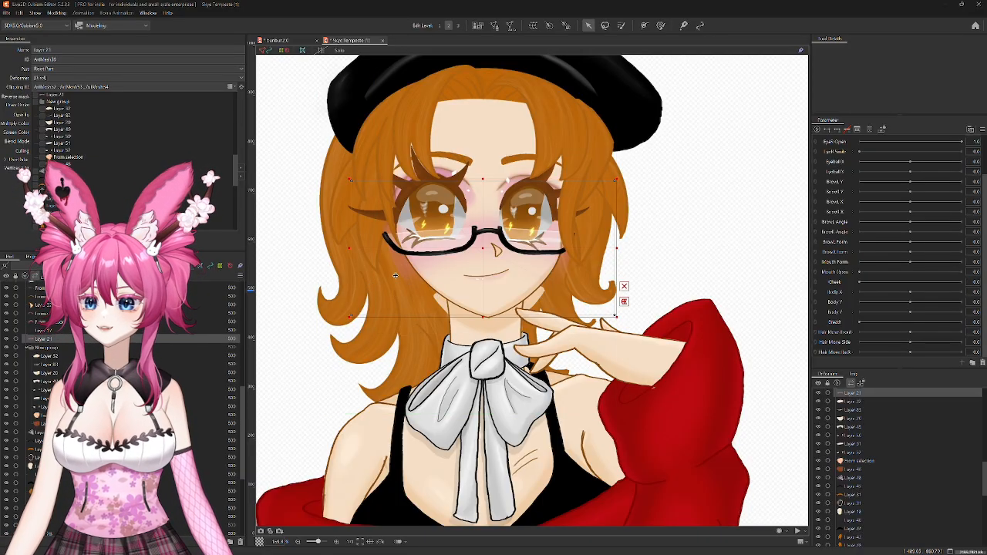
Step: Remove the mask that lets the blush spill onto the back hair from Layer 21's clipping masks
scroll(394, 276, "up", 5)
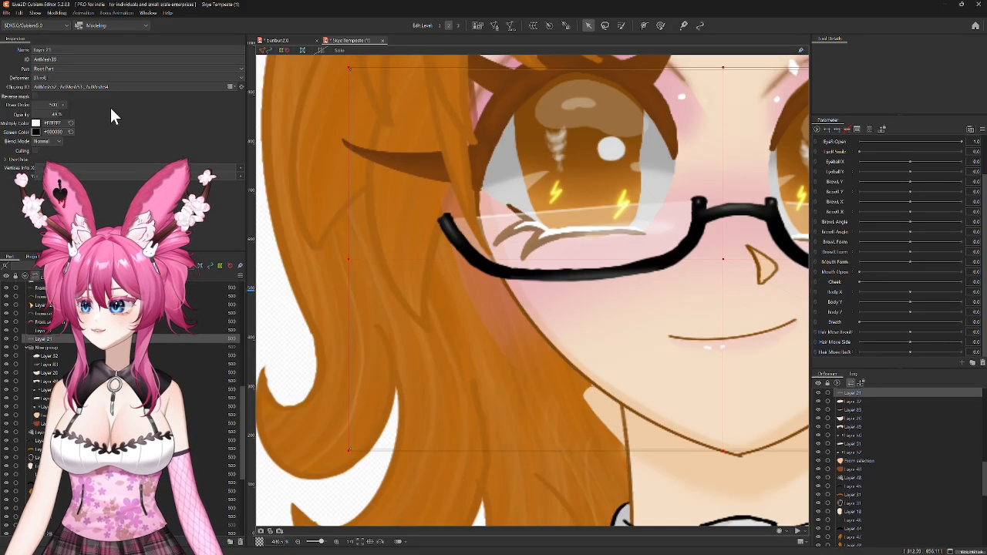
left_click(230, 87)
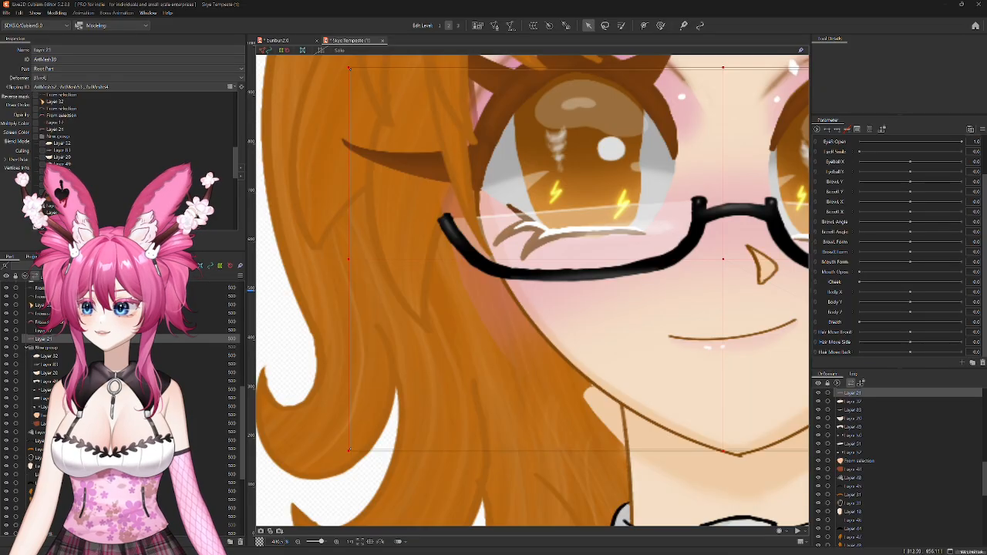
scroll(62, 131, "down", 3)
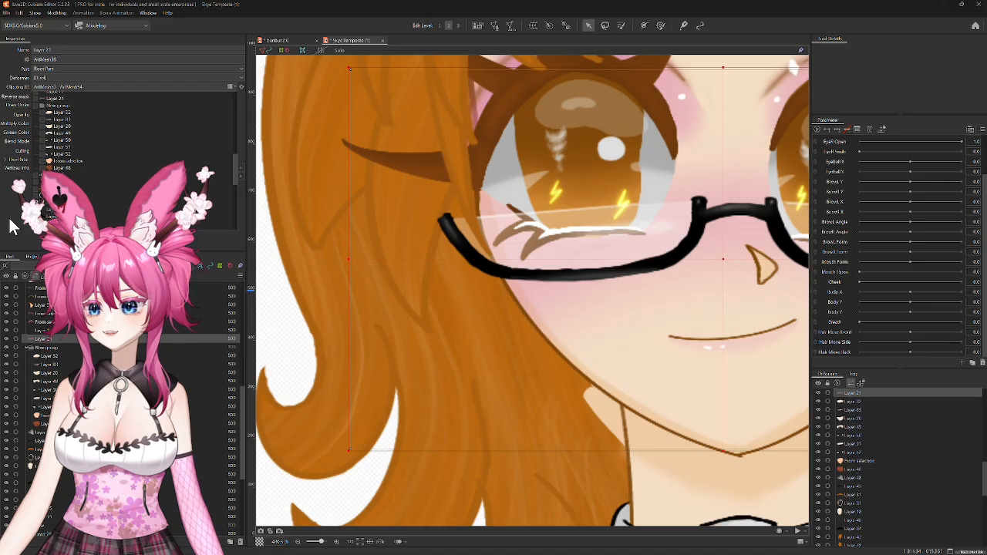
scroll(299, 257, "down", 3)
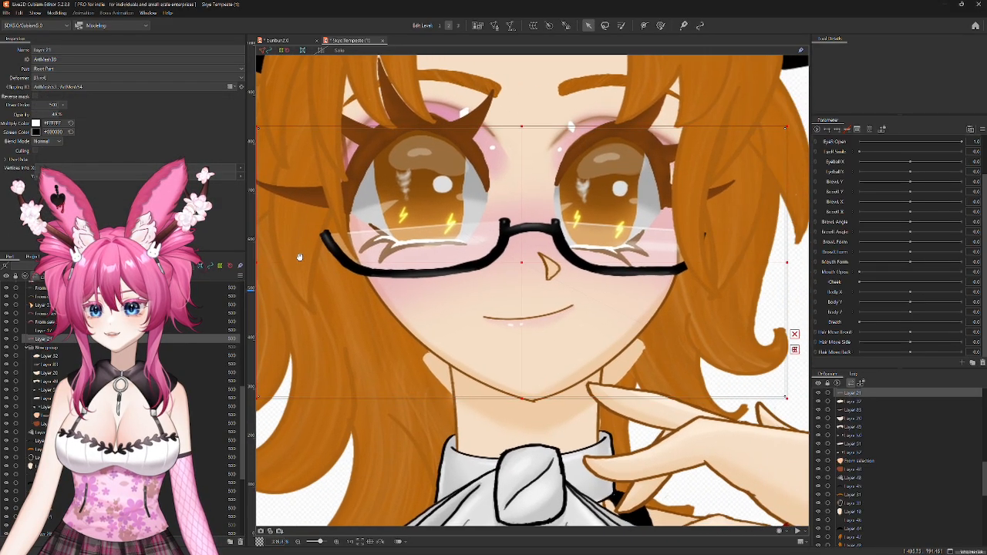
Step: Reorder the nose, Layer 32, so it sits directly above Layer 17 and the blush, Layer 21
scroll(402, 263, "down", 2)
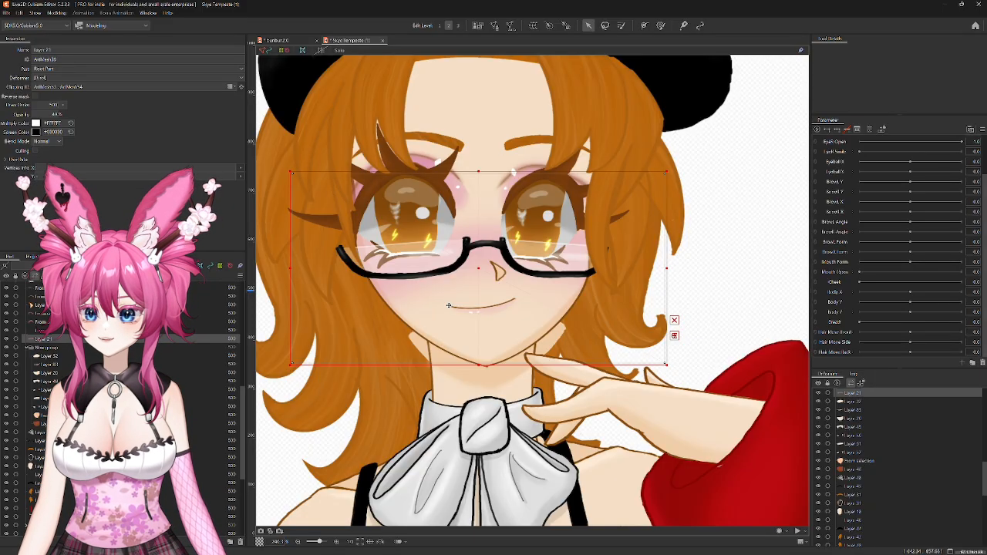
left_click(52, 354)
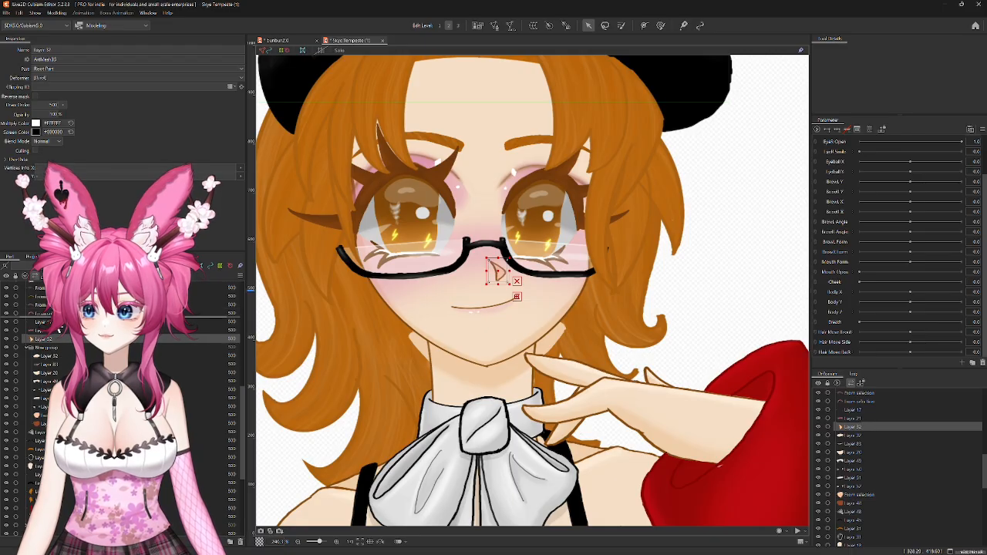
left_click_drag(59, 330, 61, 324)
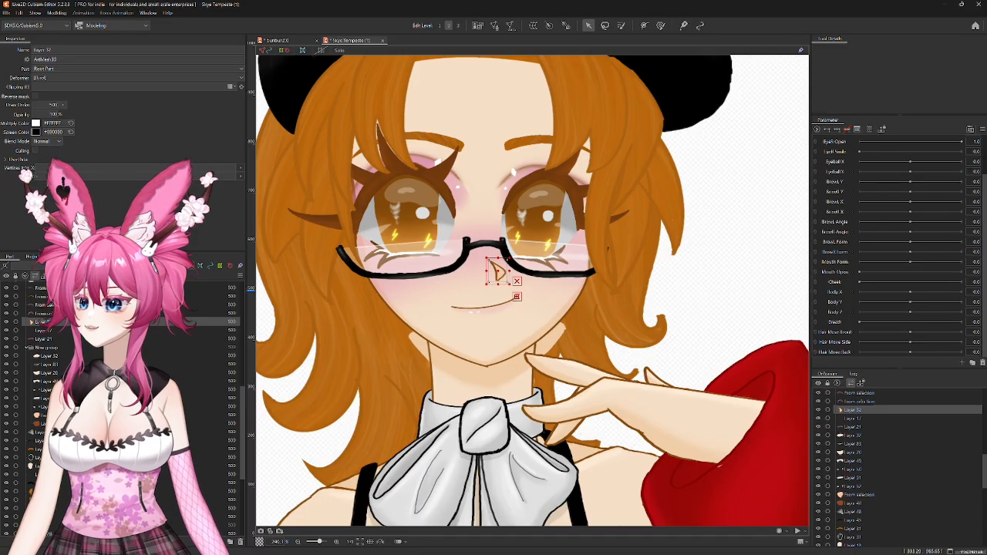
Step: Examine the shape of the neck shadow, Layer 30, by moving it out beside the face, and undo the move
left_click(420, 349)
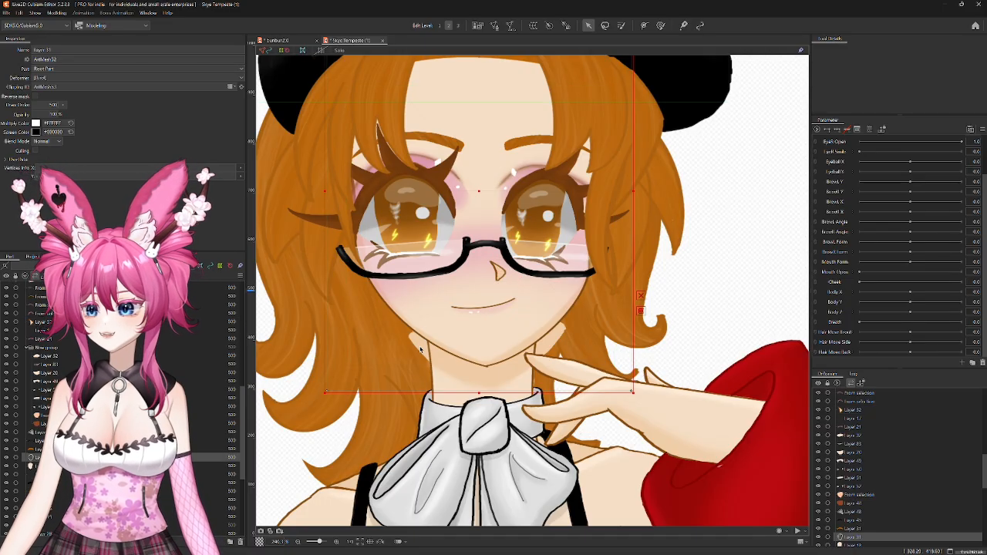
scroll(191, 393, "down", 5)
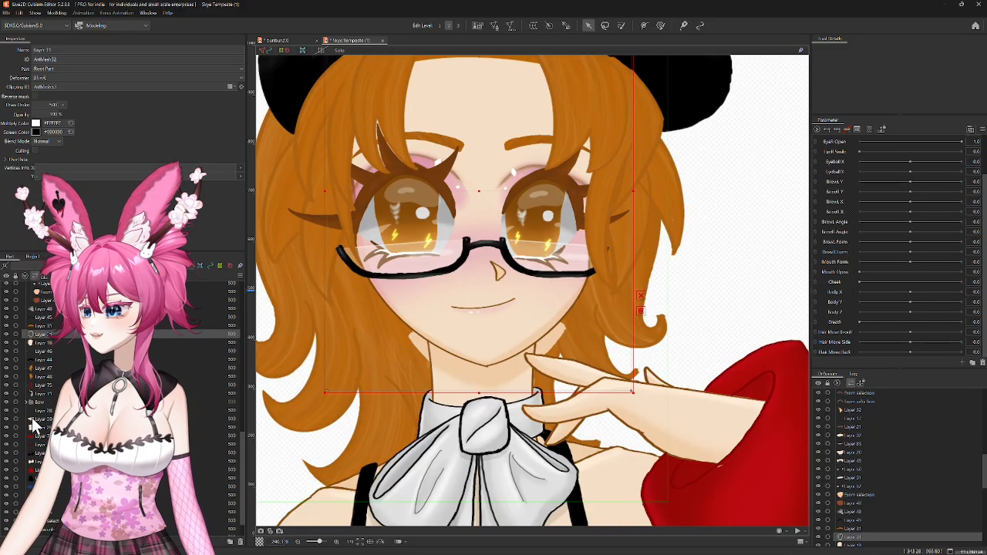
left_click(33, 419)
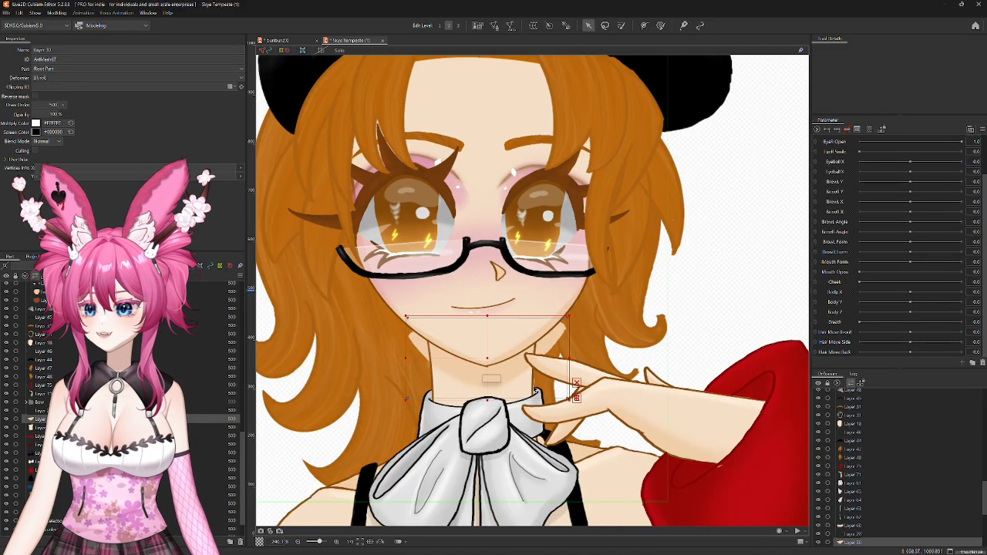
left_click_drag(487, 360, 670, 327)
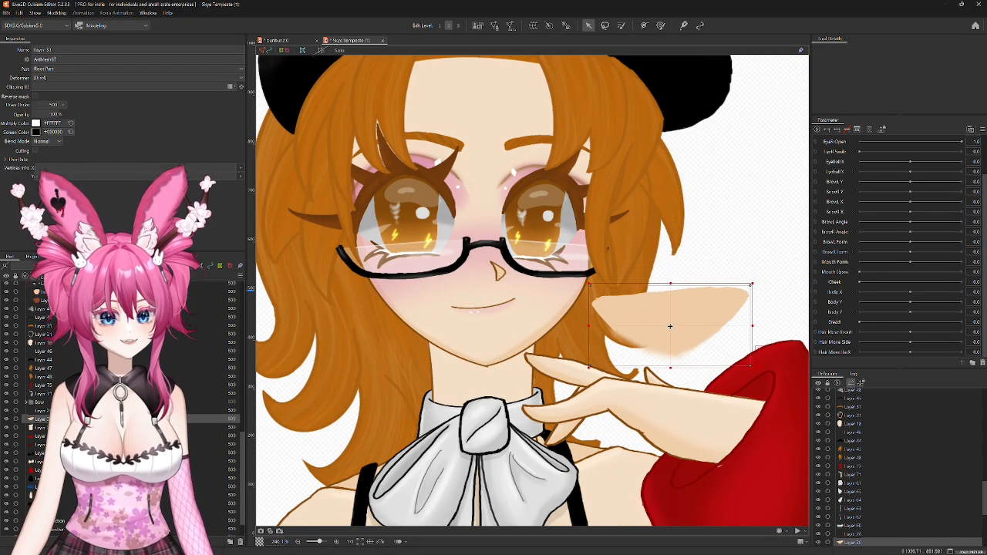
key("ctrl+z")
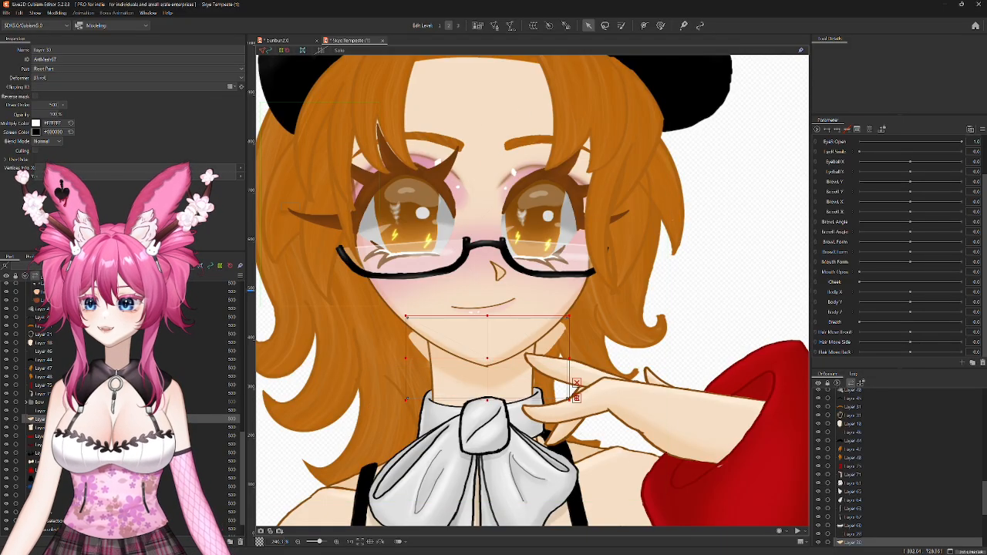
Step: Clip the neck shadow, Layer 30, to the neck layer, Layer 29
left_click(230, 87)
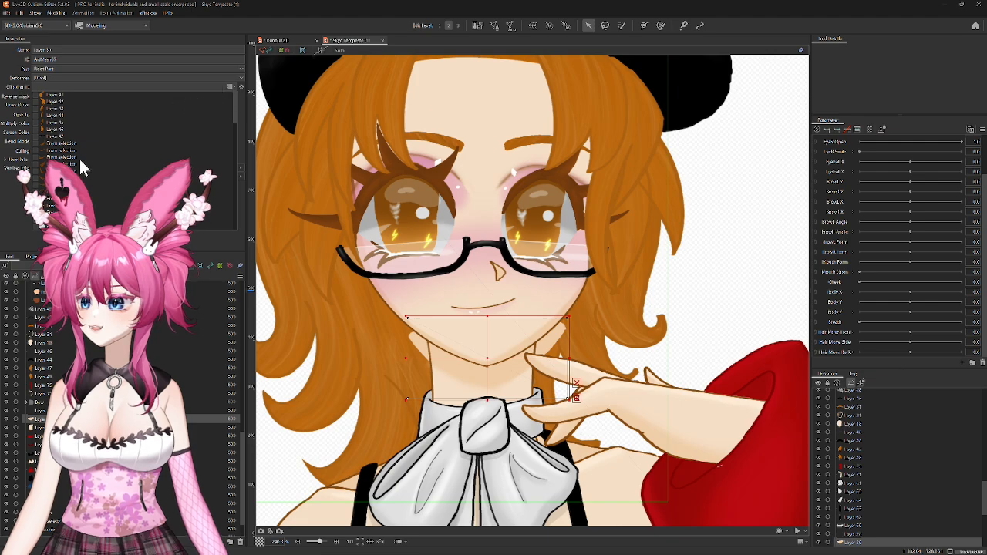
scroll(51, 163, "down", 3)
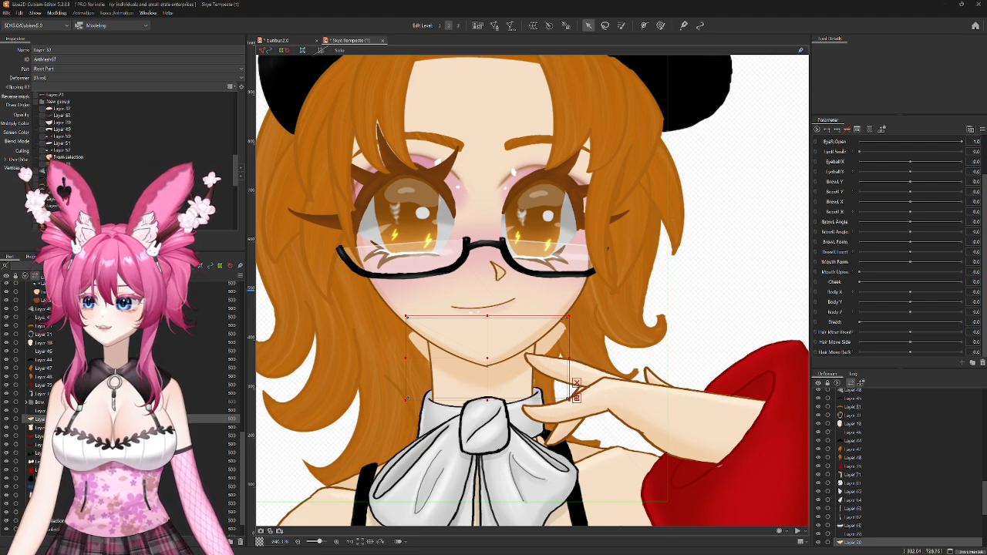
scroll(46, 164, "down", 3)
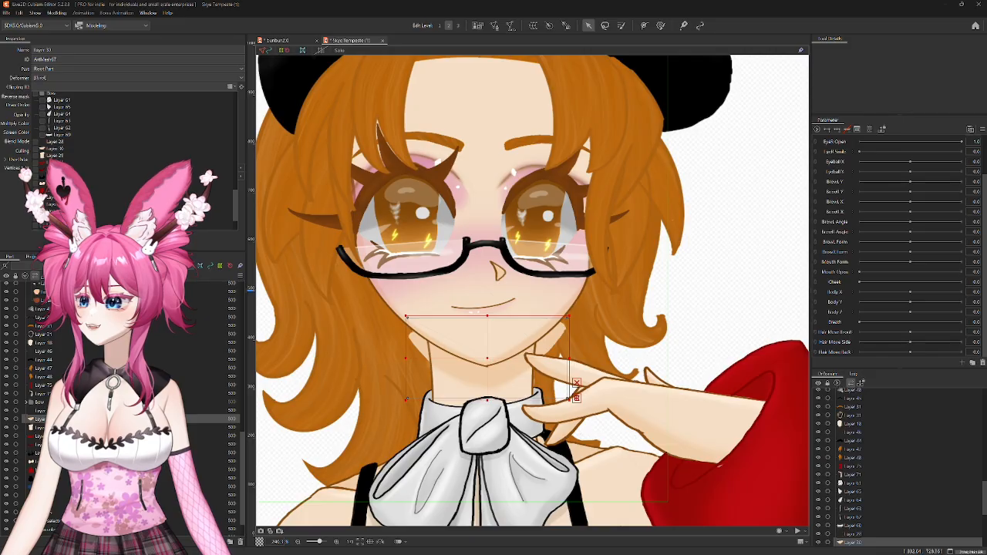
left_click(35, 155)
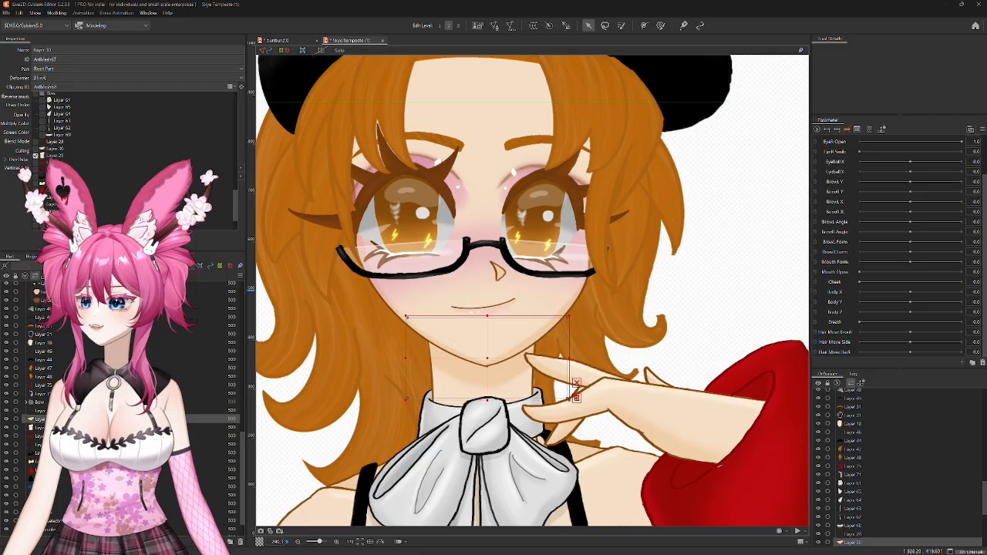
Step: Examine the shape of the neck, Layer 29, by moving it out beside the face, and undo the move
left_click(479, 383)
scroll(480, 384, "down", 4)
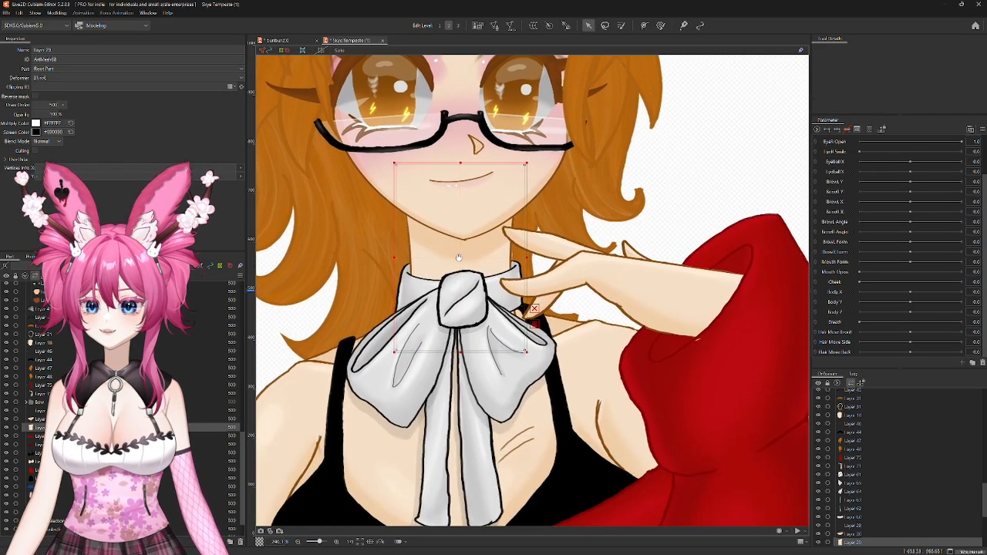
left_click(628, 229)
left_click_drag(628, 229, 657, 182)
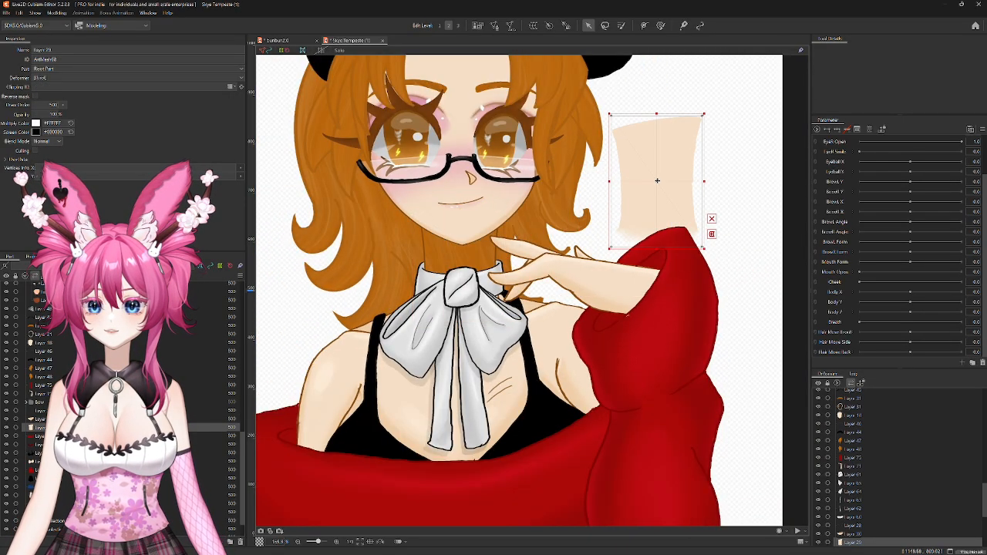
key("ctrl+z")
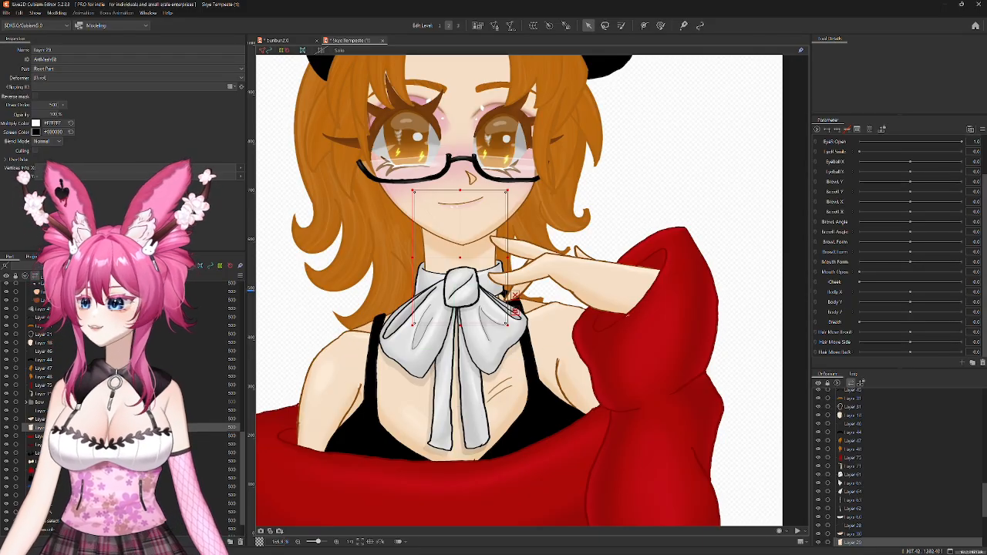
Step: Look through the model's part list to examine the order of its layers and groups
scroll(123, 409, "up", 5)
scroll(123, 408, "up", 5)
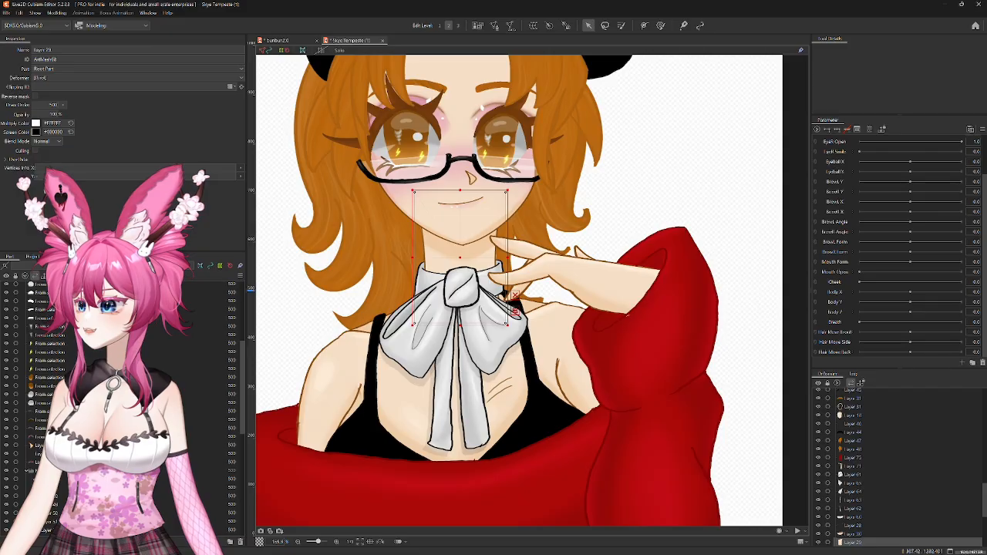
scroll(124, 409, "down", 10)
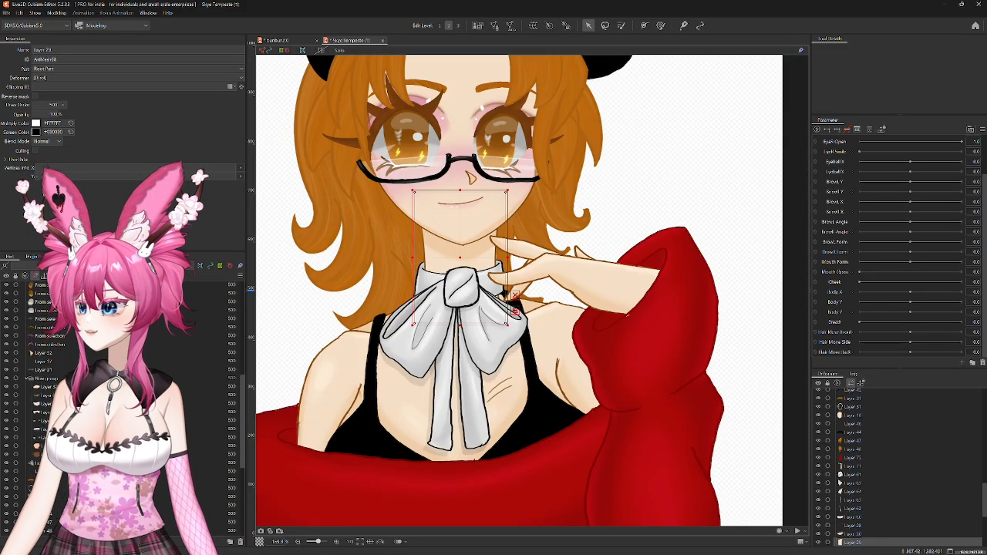
scroll(123, 409, "up", 8)
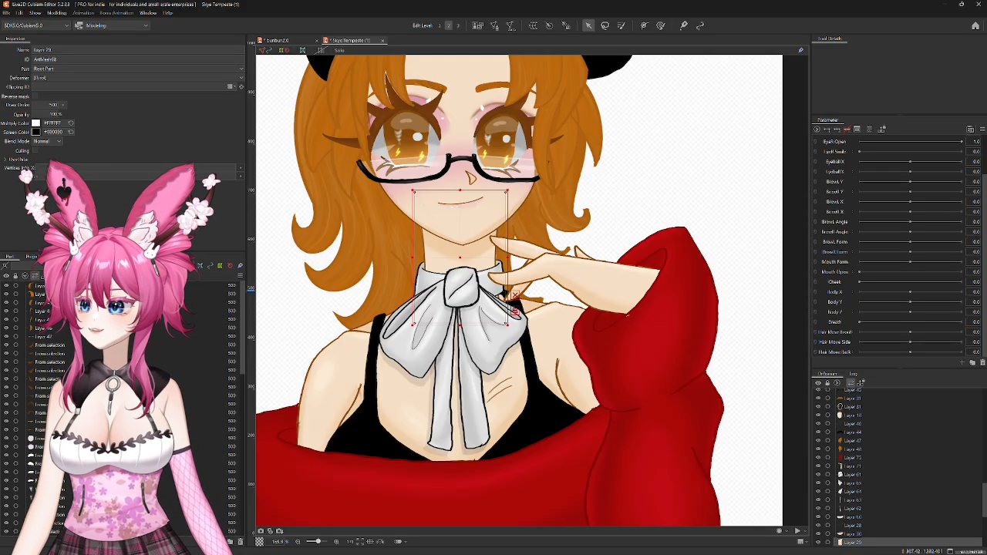
scroll(123, 409, "down", 5)
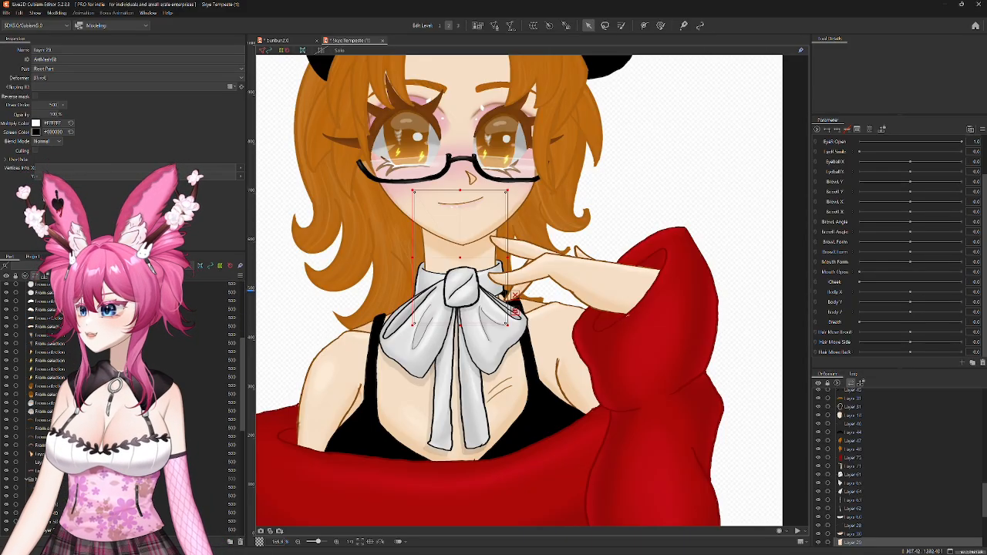
scroll(124, 409, "up", 4)
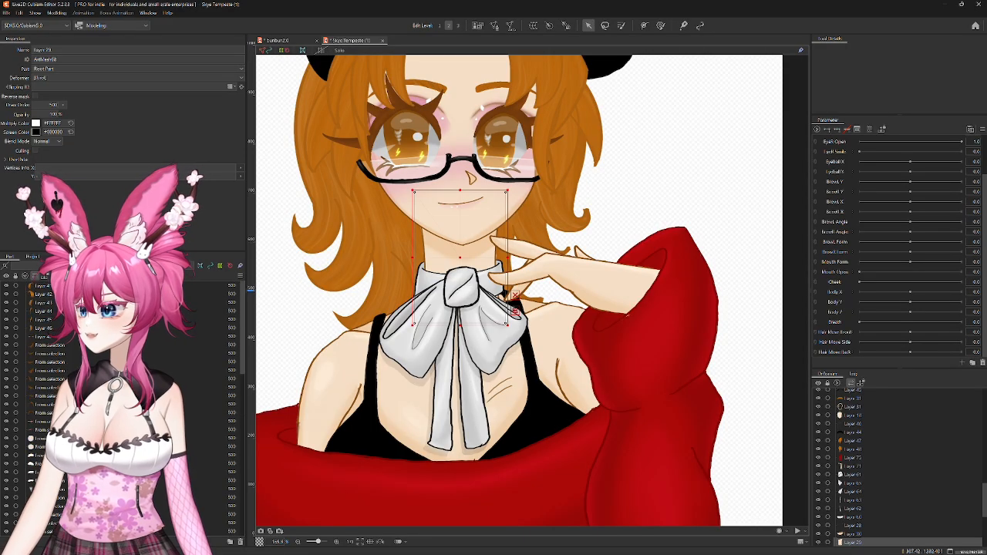
scroll(123, 408, "down", 10)
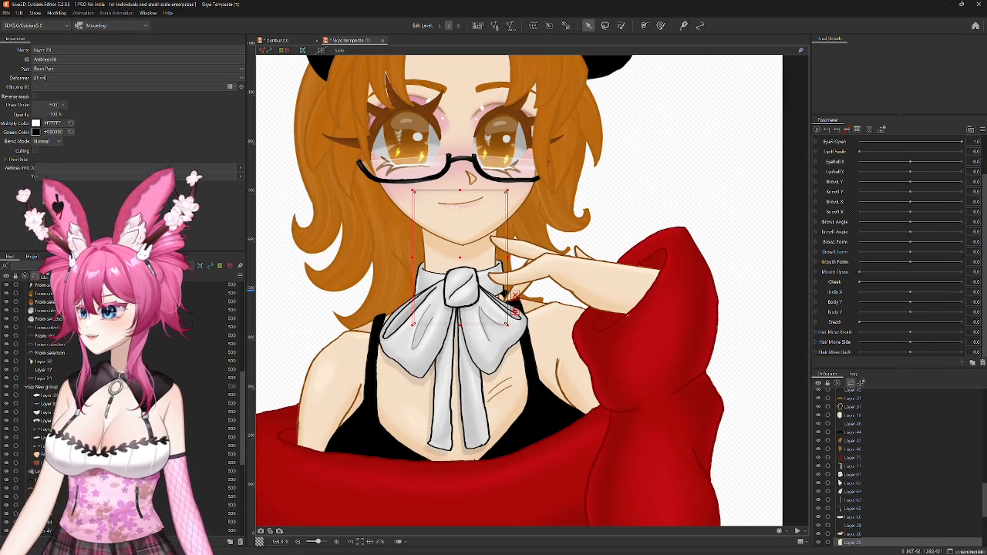
scroll(124, 409, "down", 3)
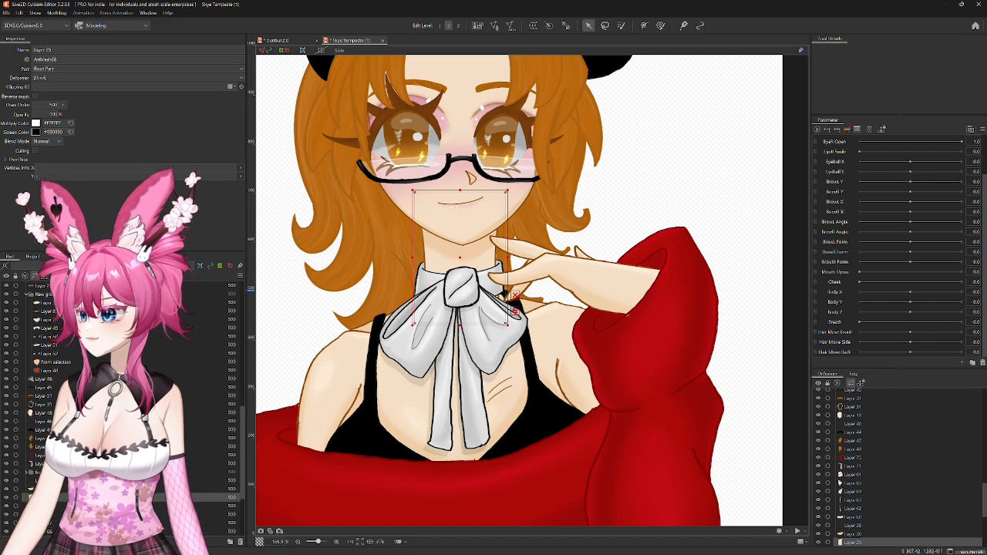
Step: Select all the layers in the Bow group, move them over to the raised sleeve, and undo the move
left_click(29, 473)
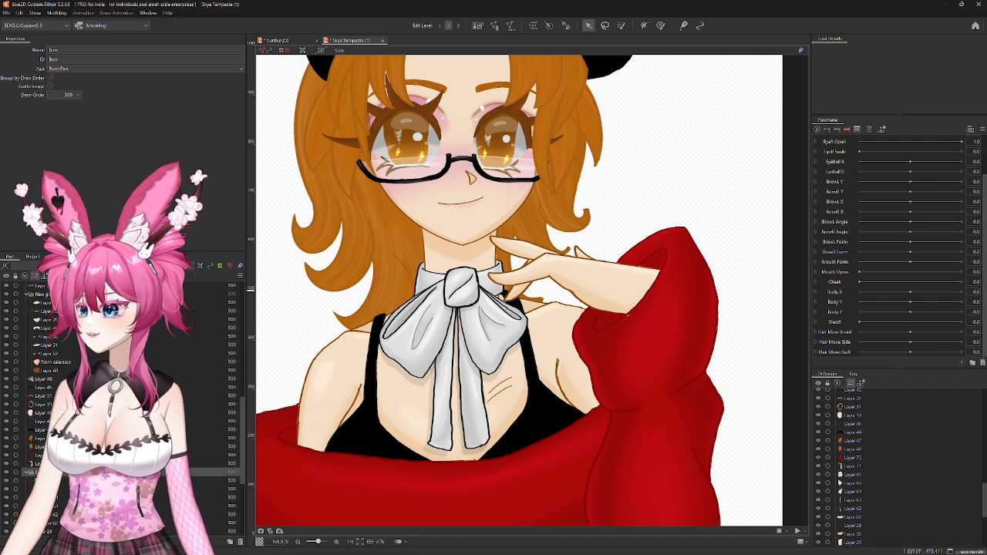
scroll(124, 409, "down", 3)
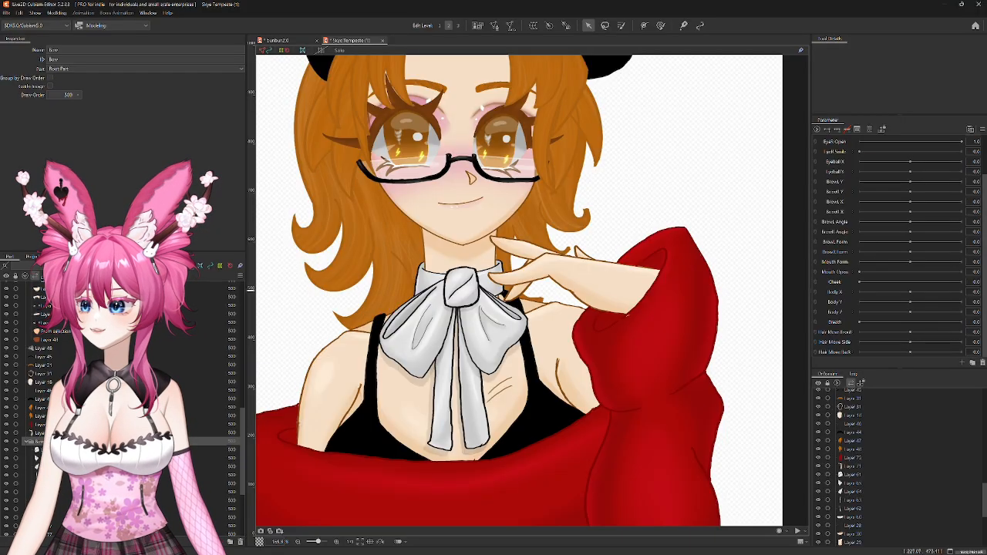
left_click(48, 449, "ctrl")
left_click(48, 450)
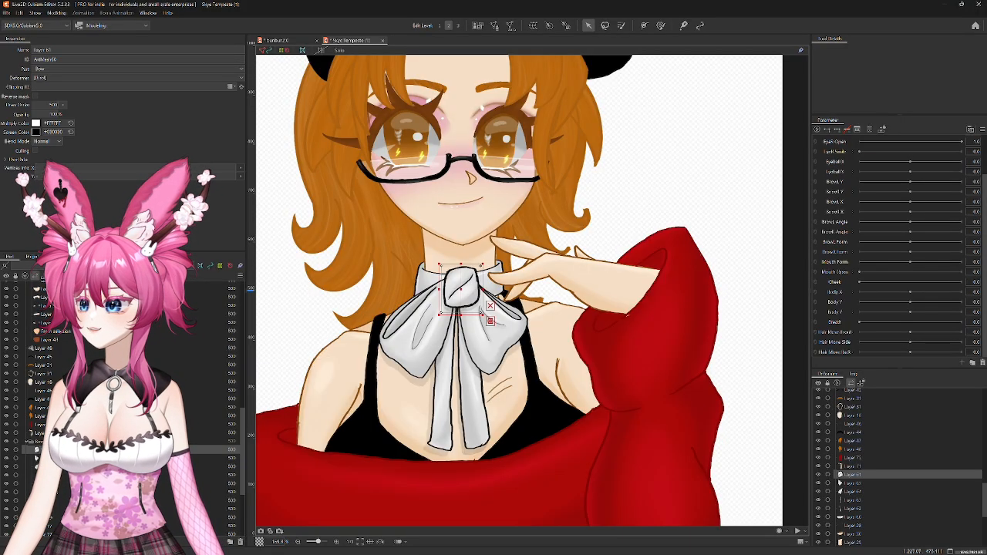
left_click(47, 492, "shift")
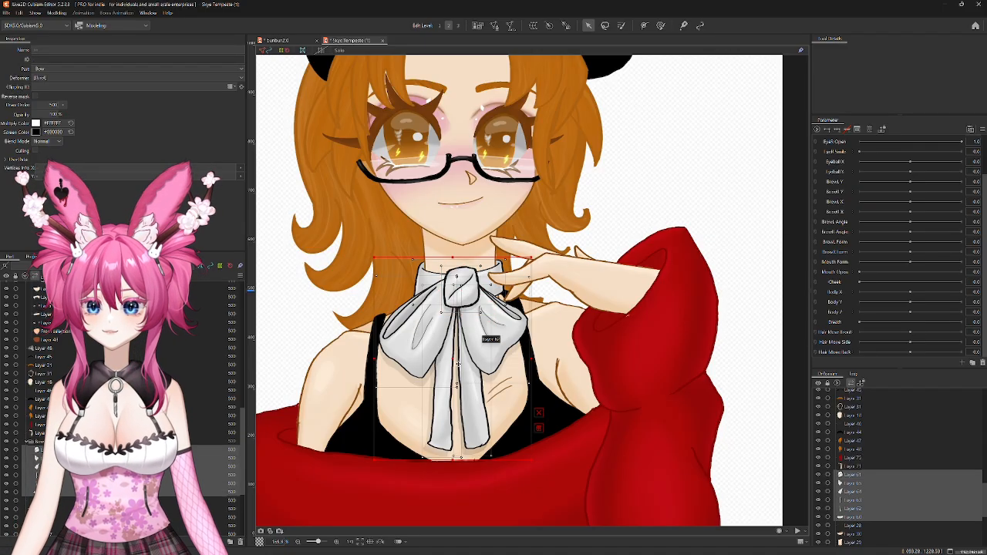
left_click_drag(458, 363, 613, 348)
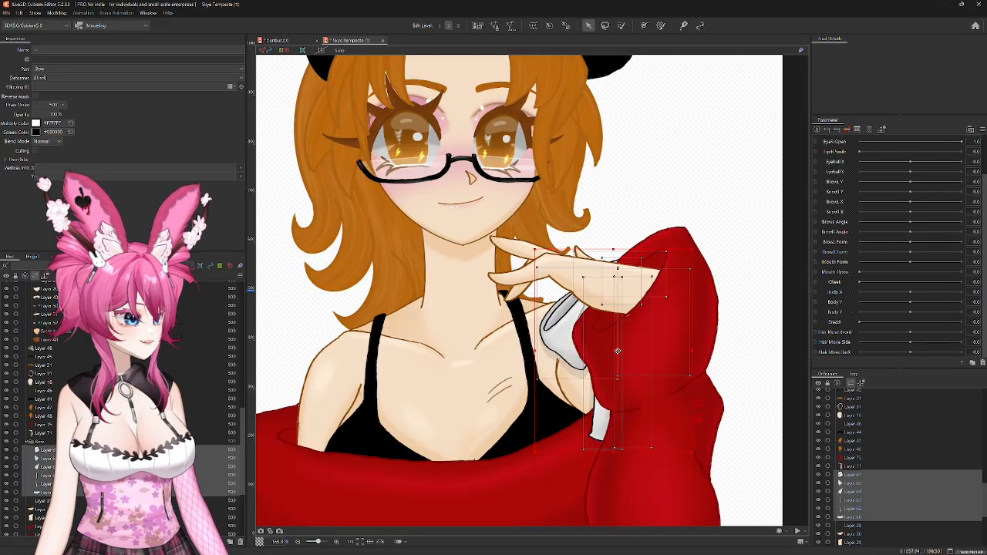
key("ctrl+z")
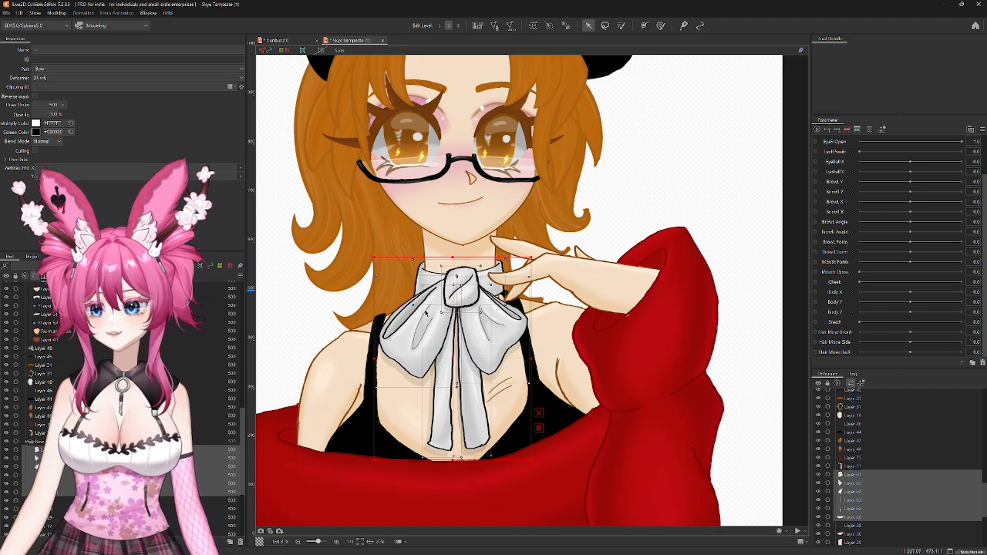
Step: Examine the bow's centre knot, Layer 61, up close and against the full figure
left_click(623, 300)
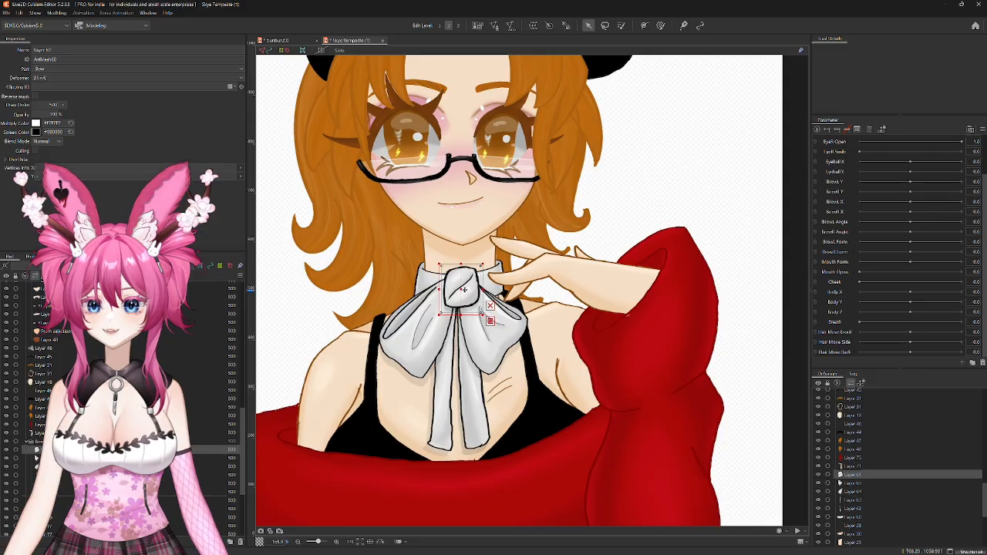
left_click_drag(624, 300, 464, 290)
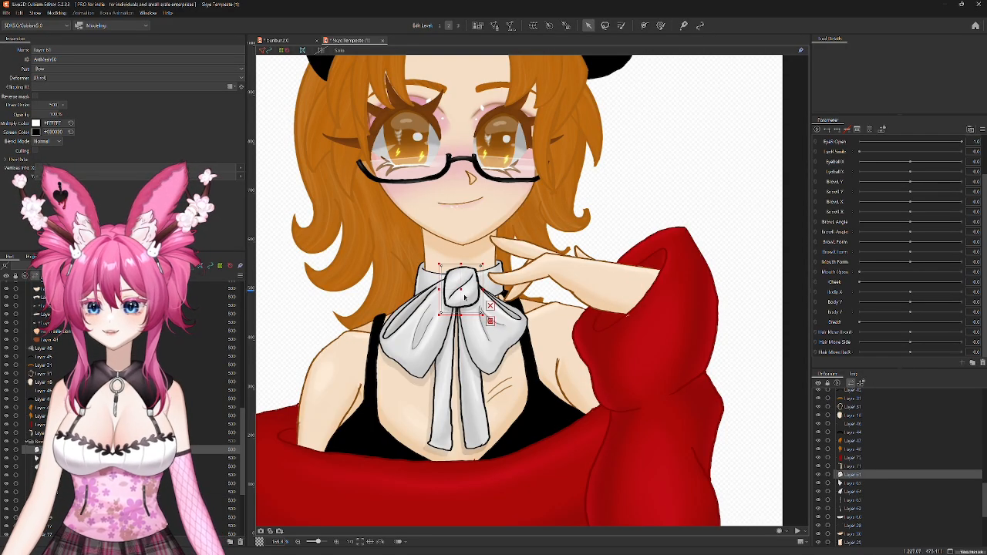
scroll(462, 284, "up", 4)
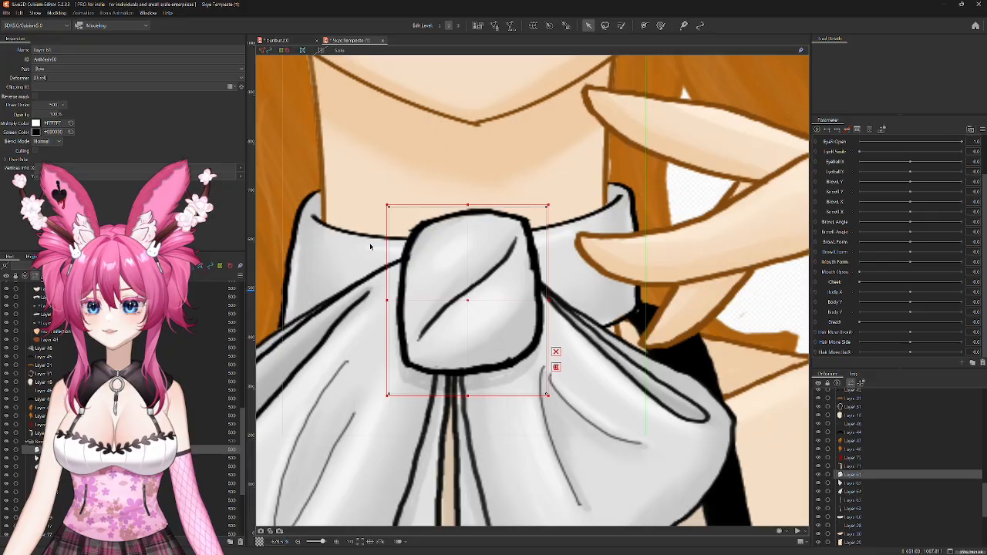
scroll(654, 275, "down", 8)
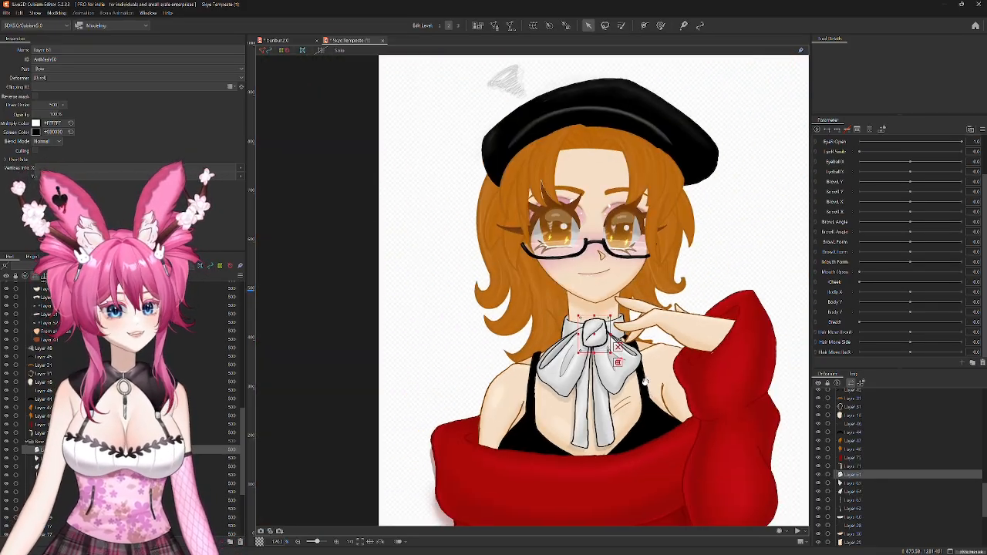
scroll(645, 381, "down", 4)
left_click_drag(622, 365, 557, 271)
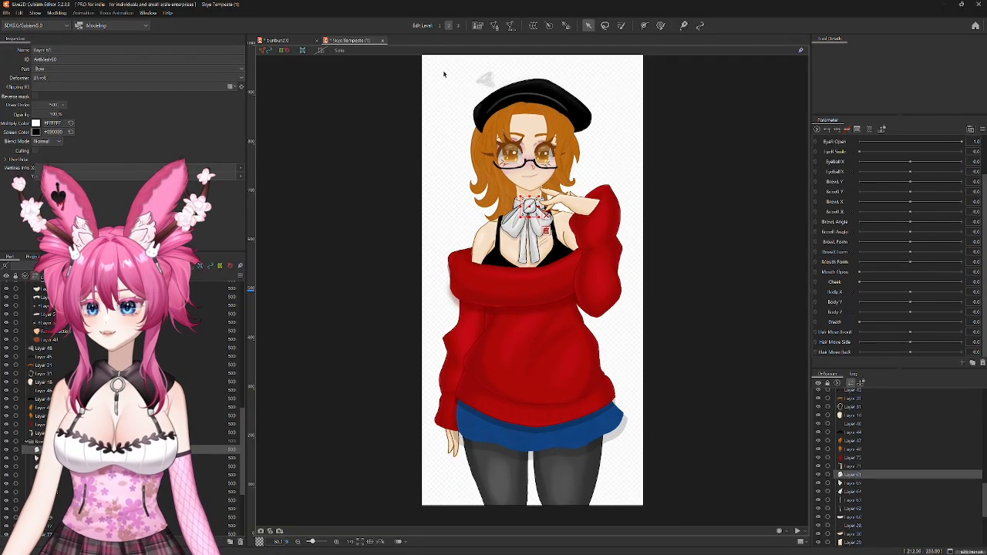
left_click_drag(435, 64, 712, 551)
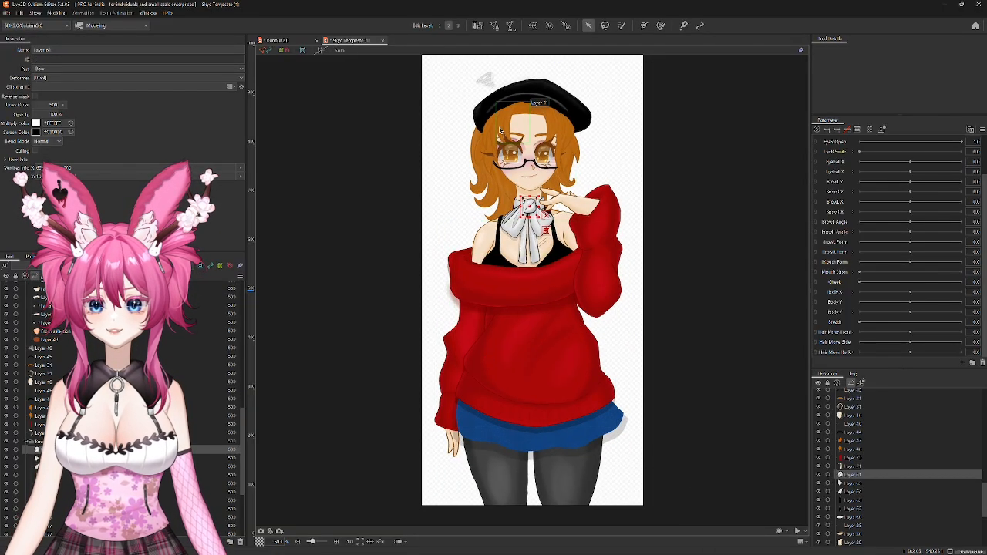
Step: Try to import the model parameters from a CSV file using the Shift_JIS character code
left_click(58, 13)
mouse_move(96, 173)
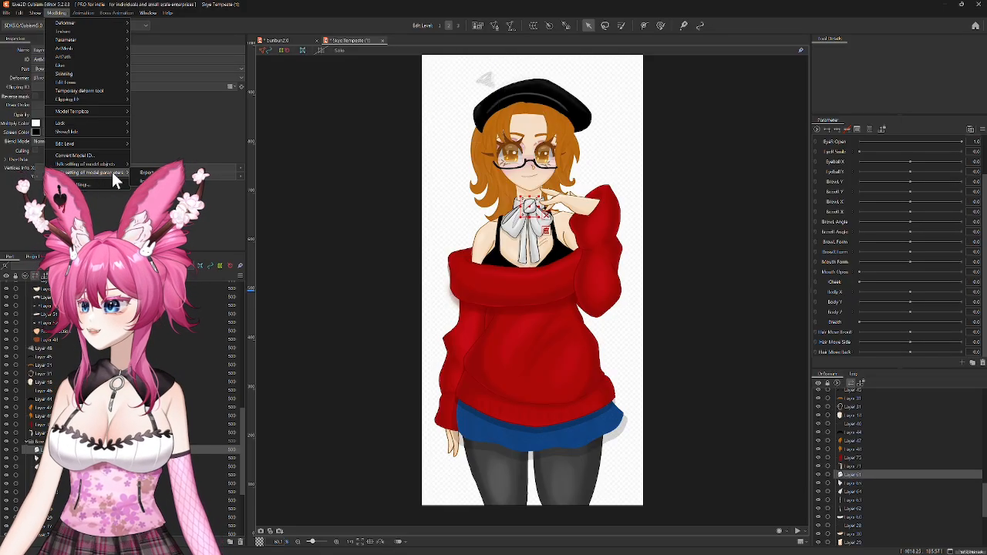
left_click(145, 185)
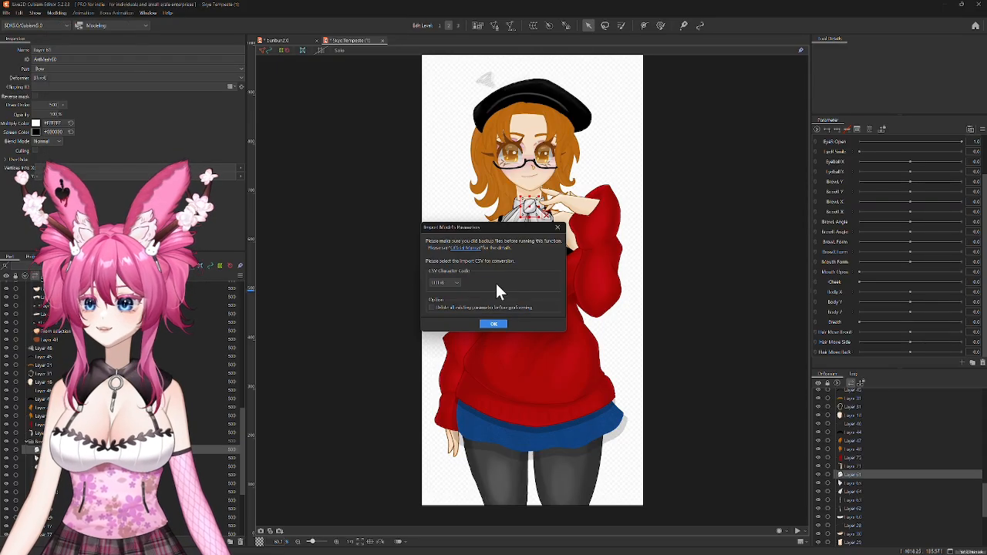
left_click(455, 284)
left_click(452, 302)
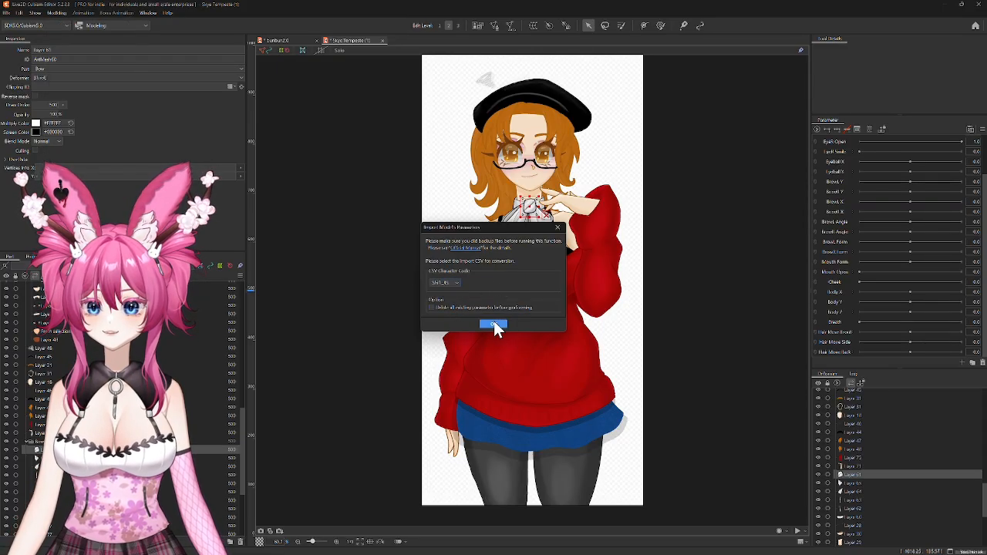
left_click(493, 325)
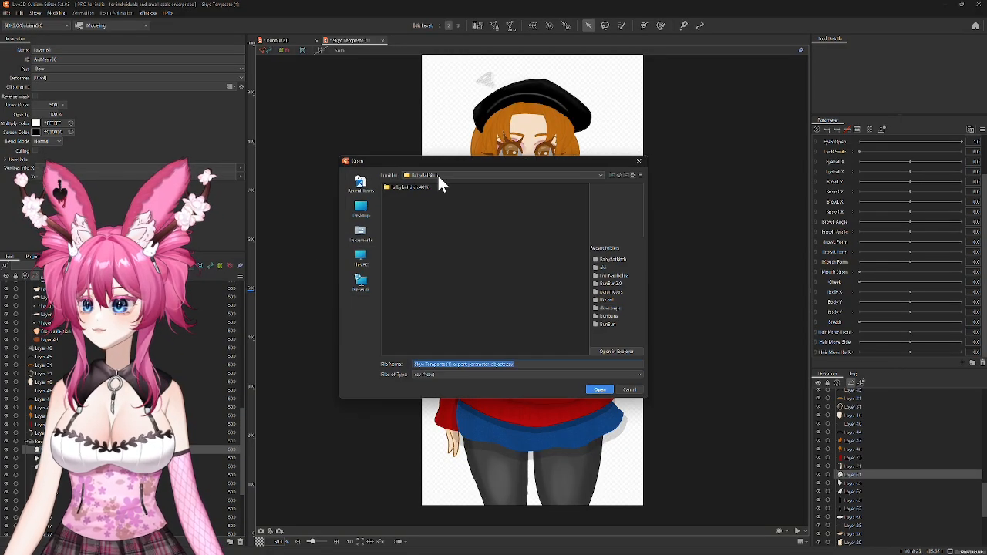
key("Return")
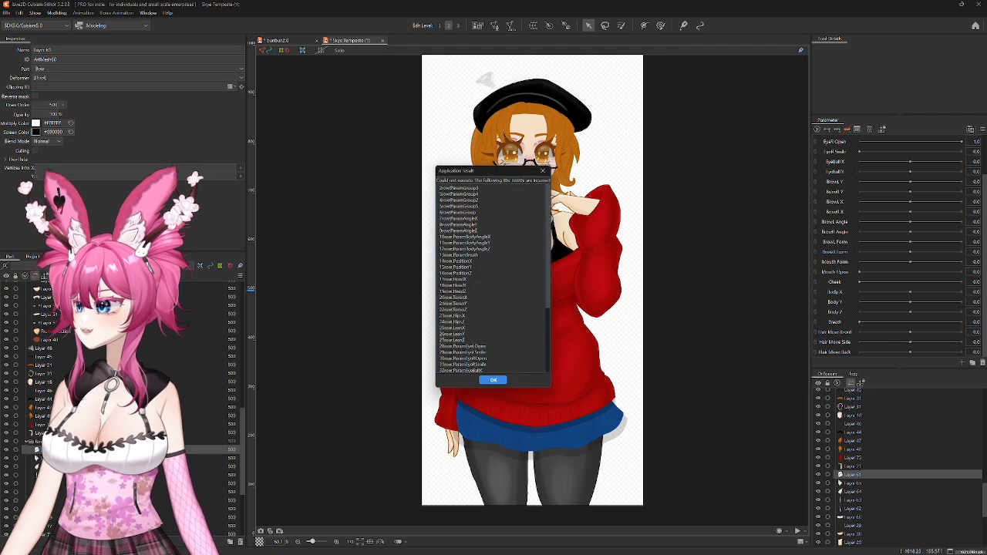
left_click(490, 382)
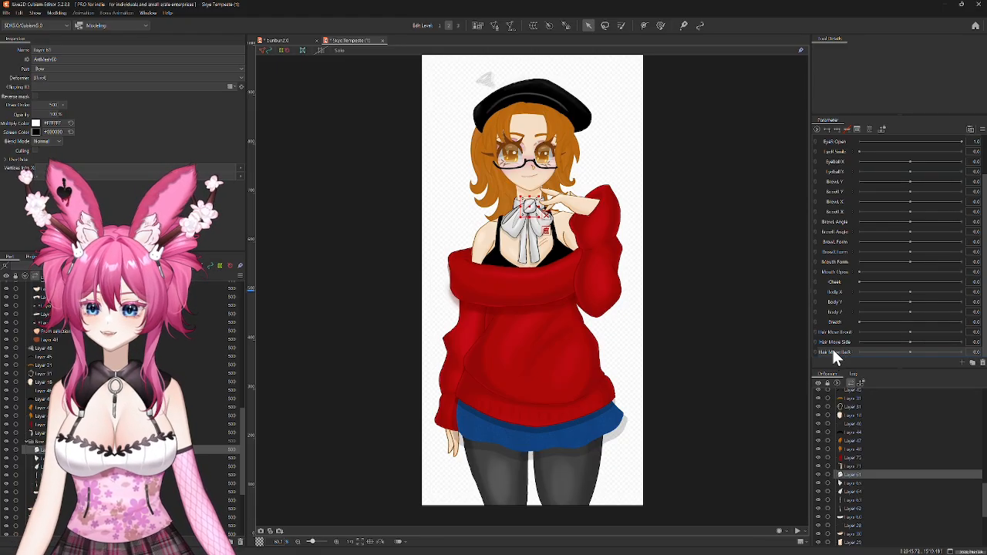
Step: Delete all the model's existing parameters, from Angle X through Hair Move Back
left_click(833, 142, "shift")
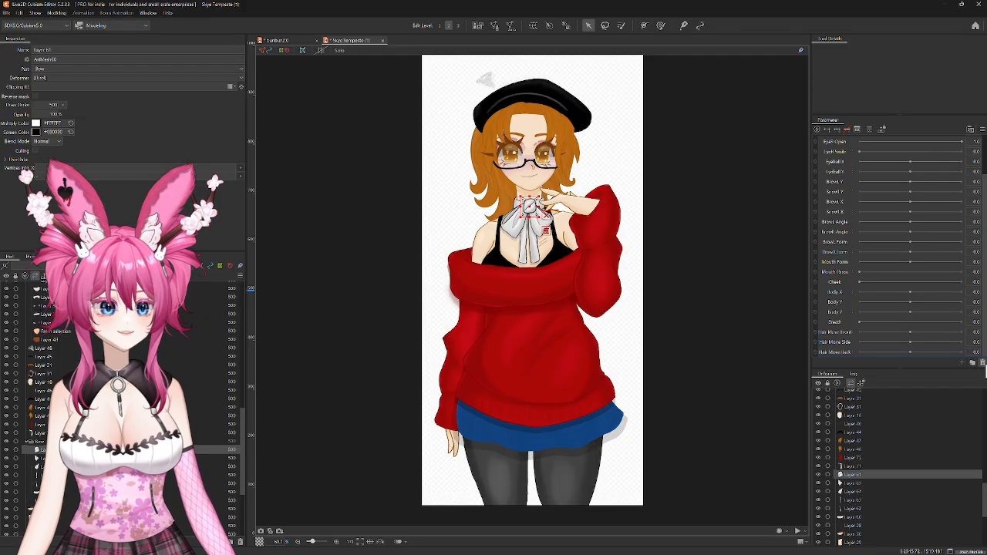
left_click(983, 363)
left_click(529, 294)
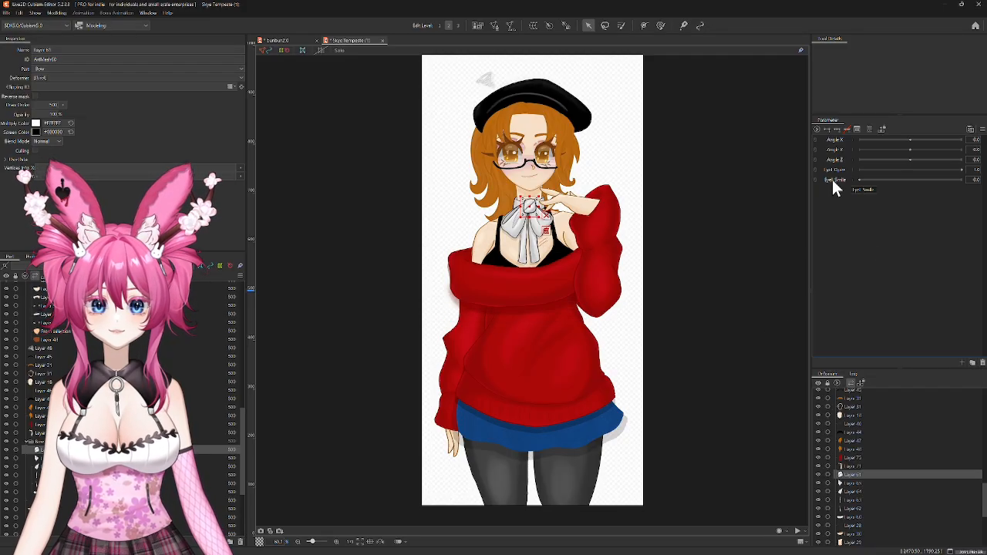
left_click(983, 362)
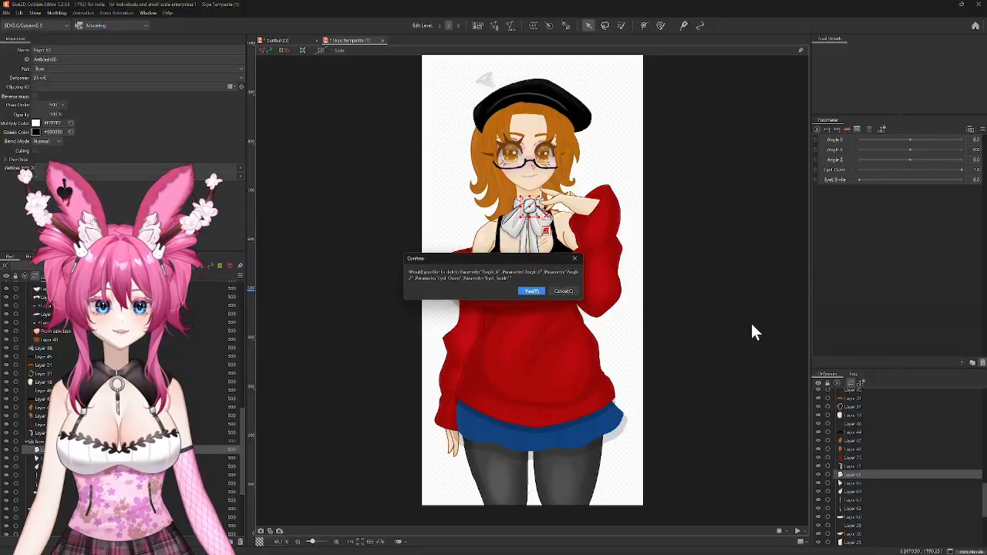
left_click(540, 293)
Step: Import the model parameters from the CSV file "parameters to use.csv"
left_click(54, 14)
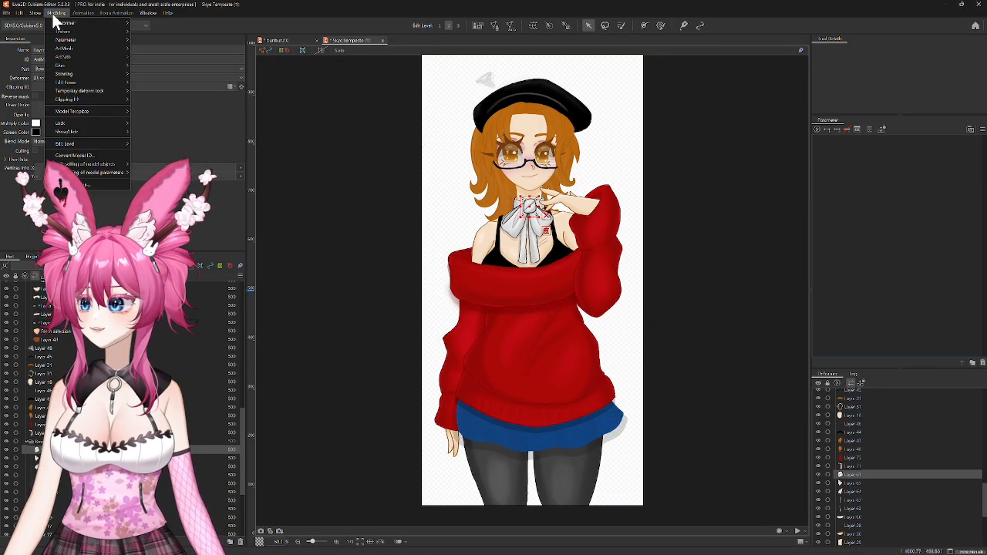
mouse_move(94, 174)
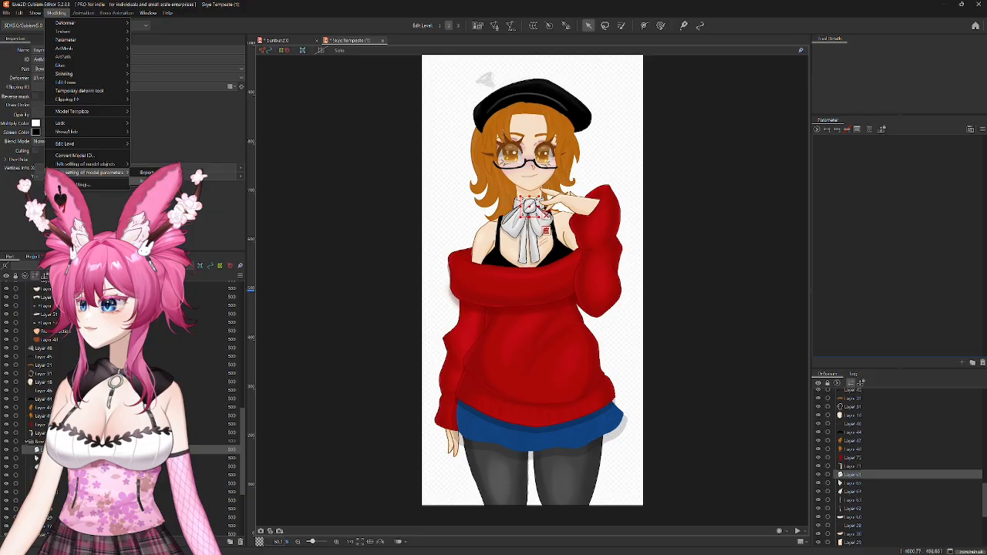
left_click(147, 182)
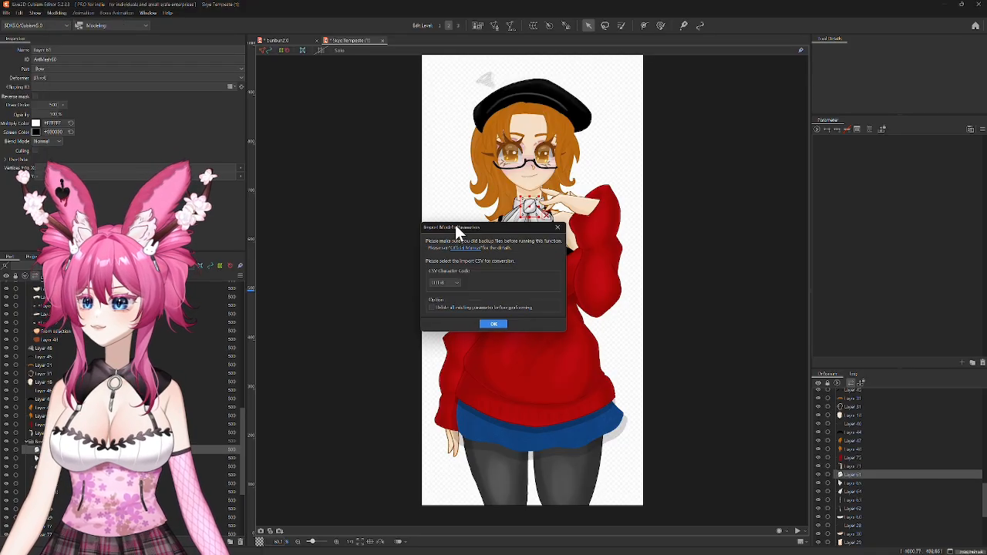
left_click(494, 324)
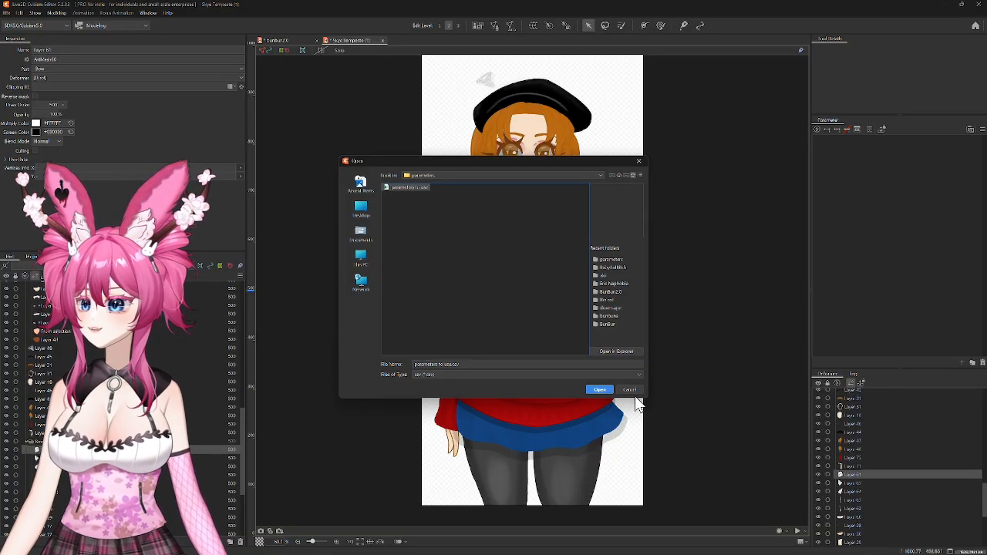
left_click(598, 389)
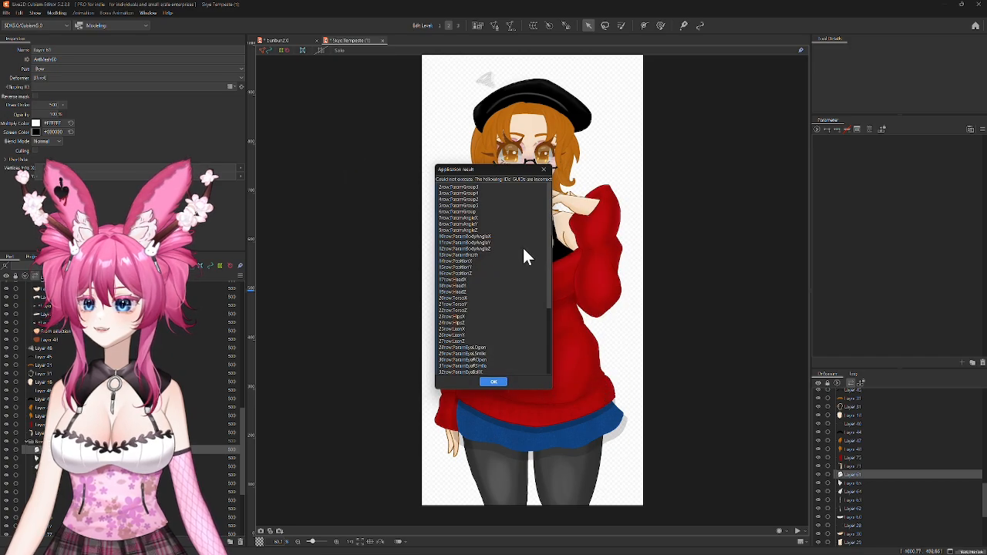
left_click(497, 383)
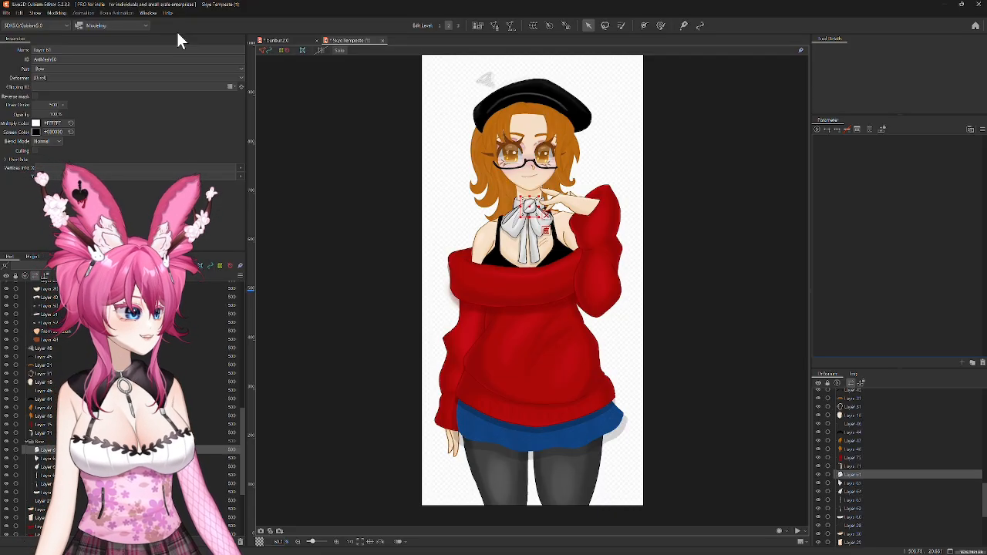
left_click(538, 297)
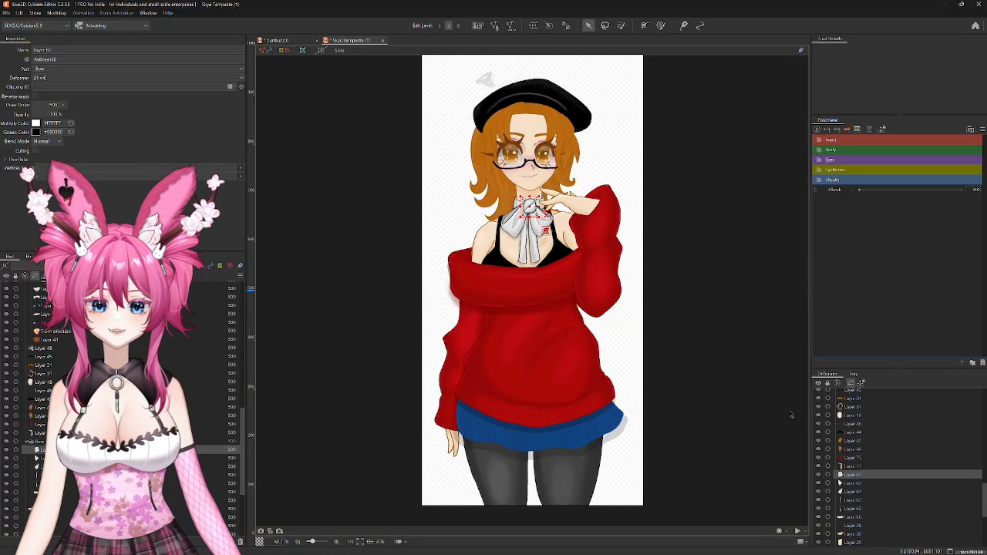
Step: Review the parameters inside the Input, Body, Eyes, Eyebrows and Mouth groups, collapsing each group again
left_click(818, 139)
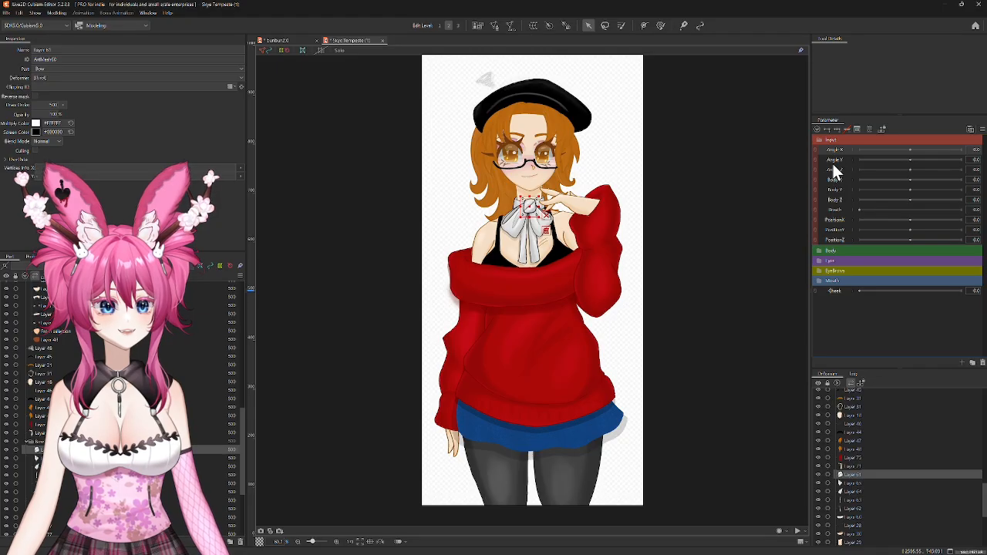
left_click(816, 140)
left_click(816, 149)
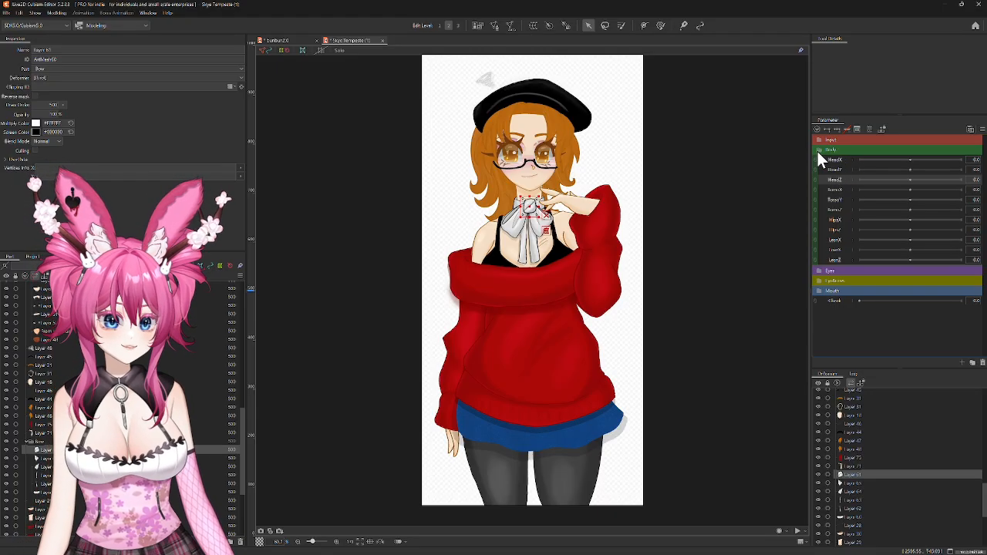
left_click(817, 150)
left_click(817, 159)
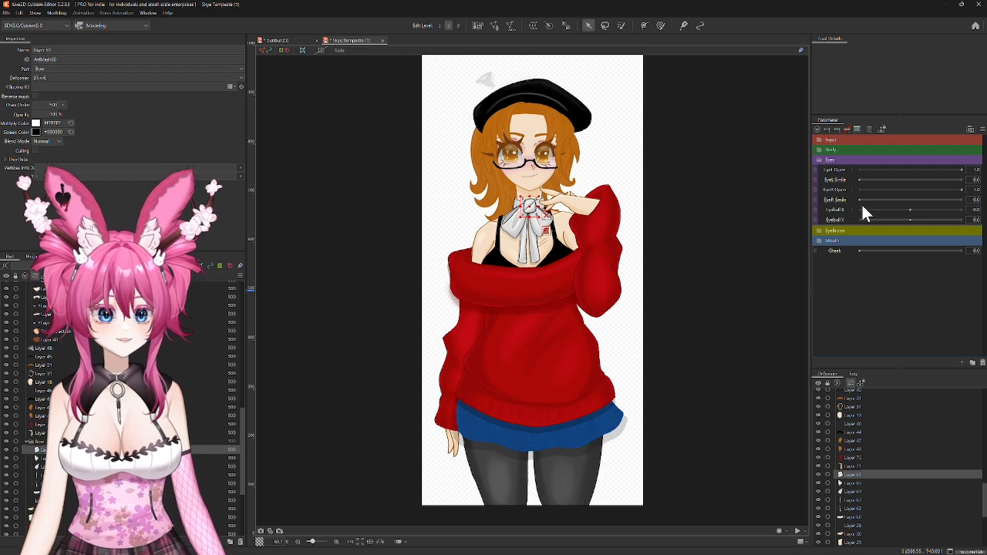
left_click(819, 161)
left_click(816, 169)
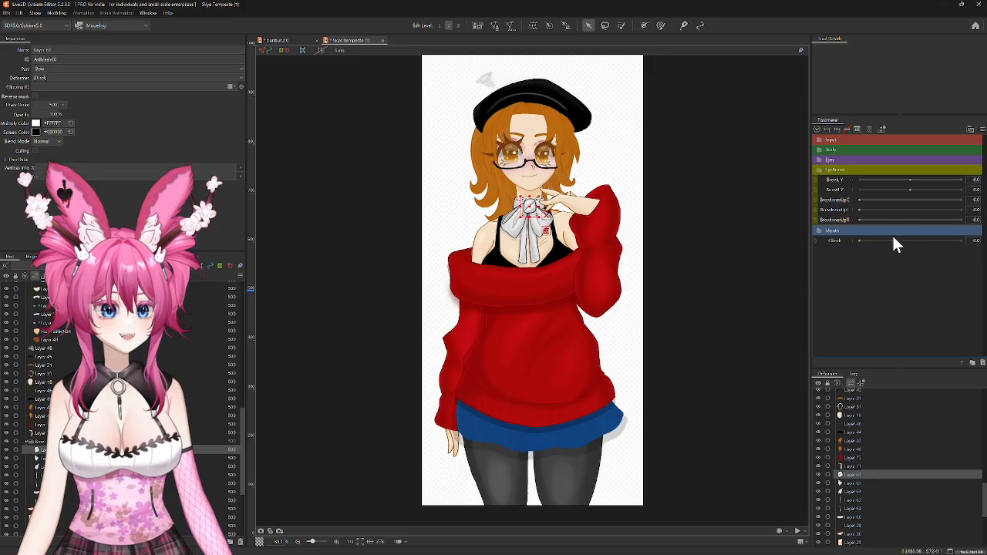
left_click(818, 171)
left_click(817, 181)
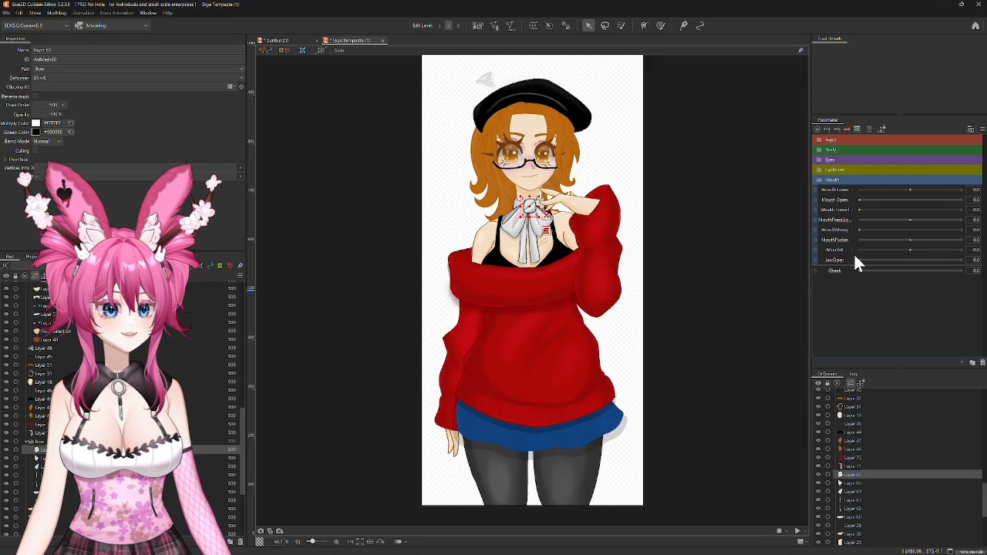
left_click(820, 179)
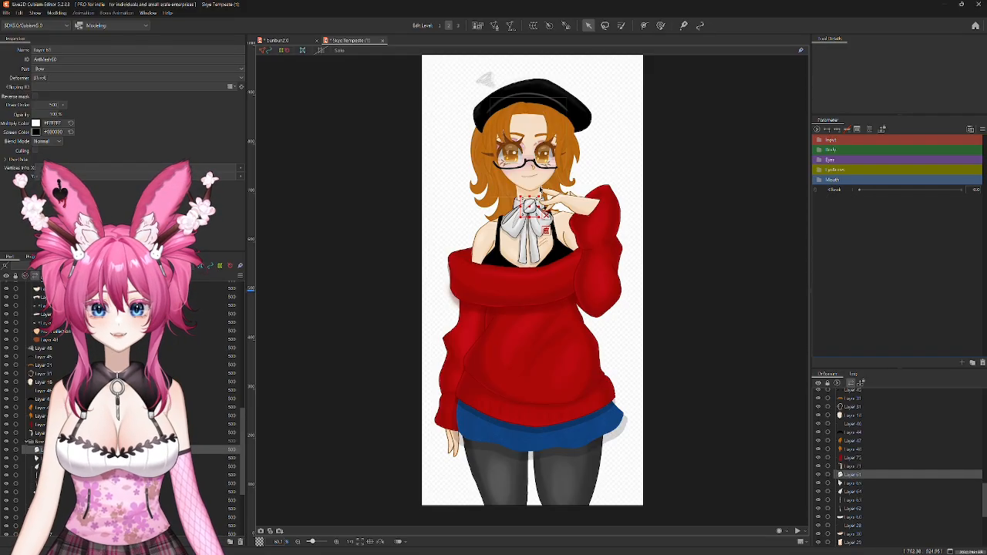
Step: Create a warp deformer named Head as the parent of all the head layers, from Layer 41 down to Layer 48
scroll(540, 189, "up", 5)
scroll(607, 285, "down", 2)
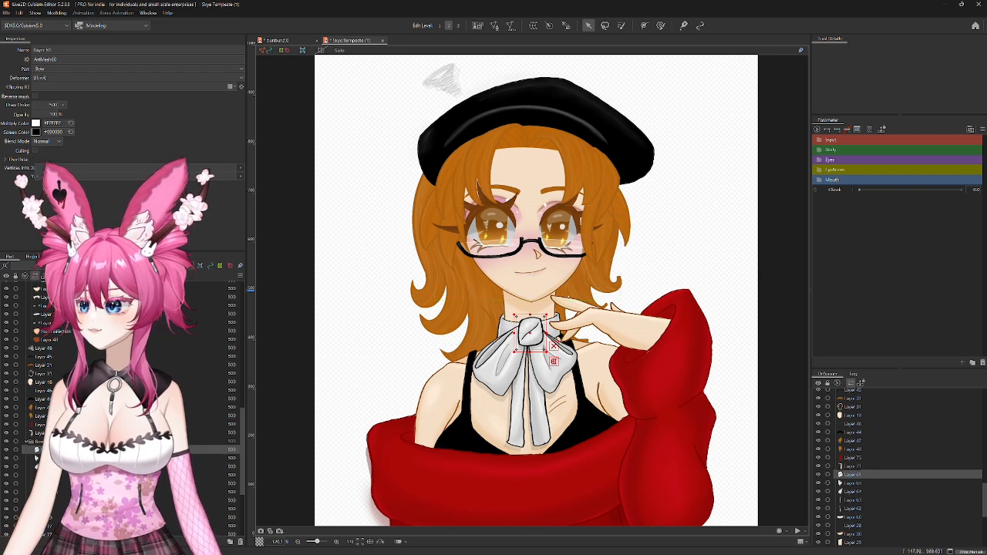
scroll(894, 476, "up", 10)
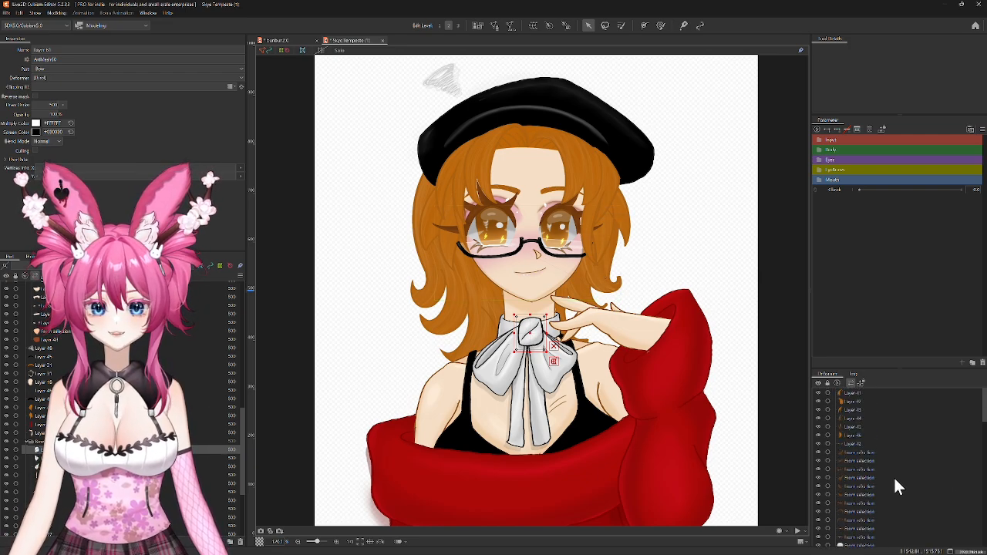
left_click(856, 394)
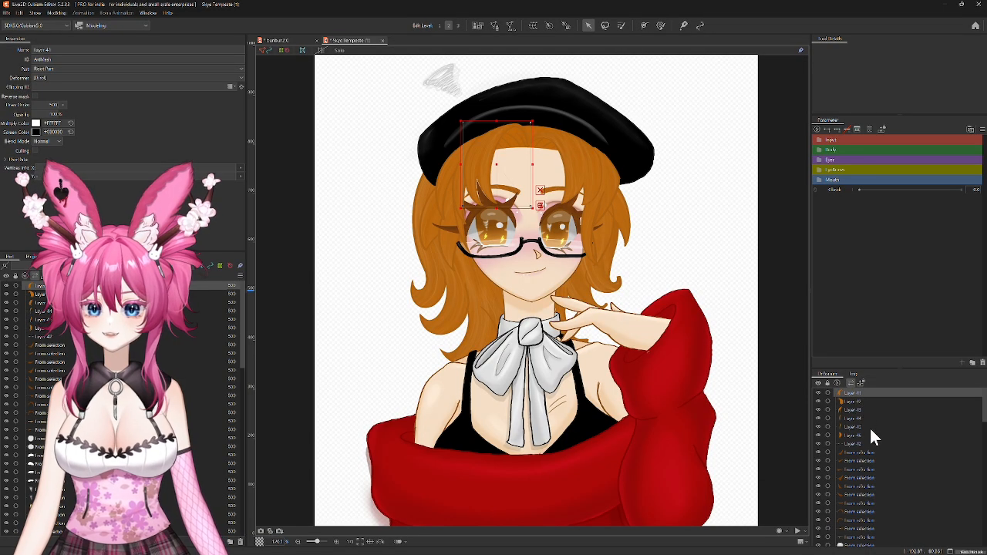
scroll(892, 456, "down", 3)
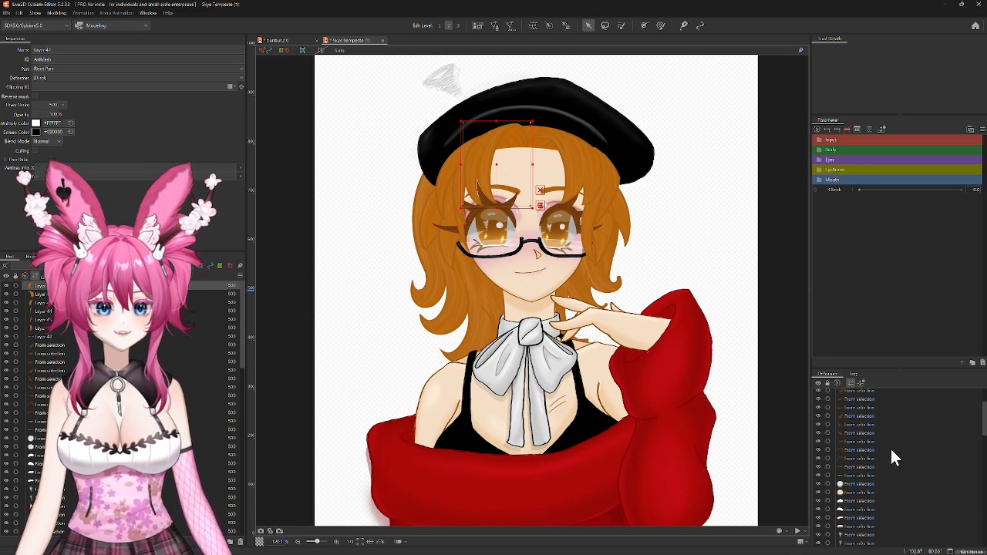
scroll(891, 451, "down", 6)
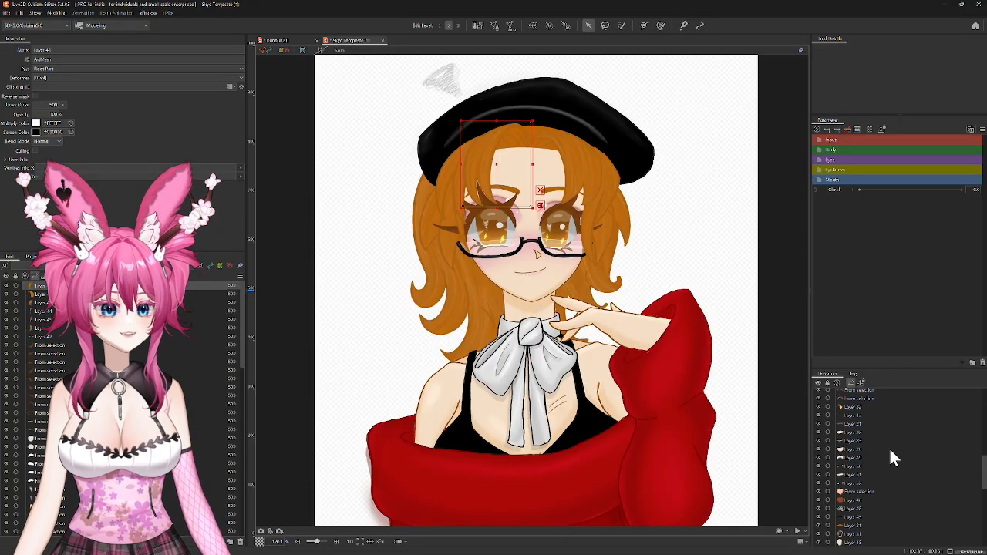
scroll(891, 457, "down", 3)
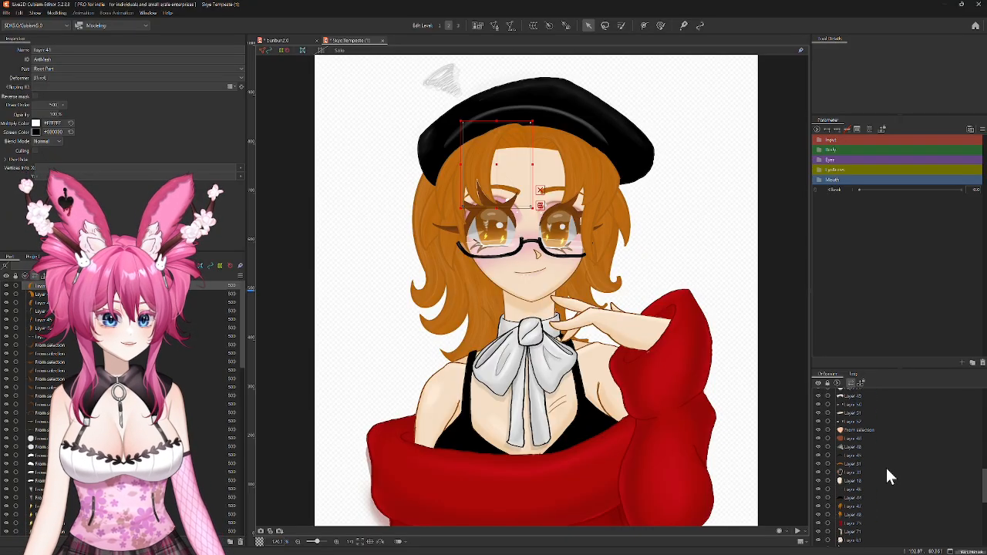
scroll(888, 472, "down", 3)
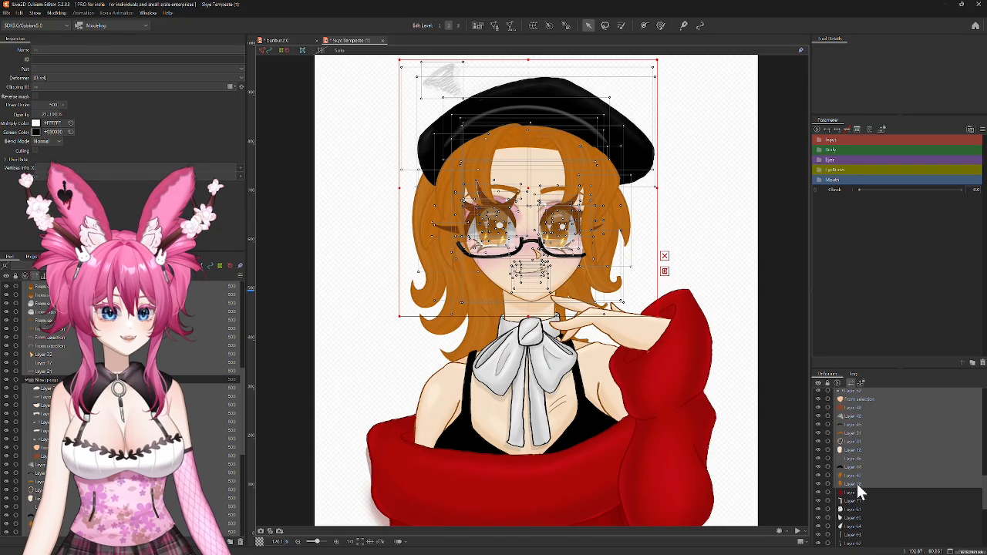
scroll(154, 378, "down", 1)
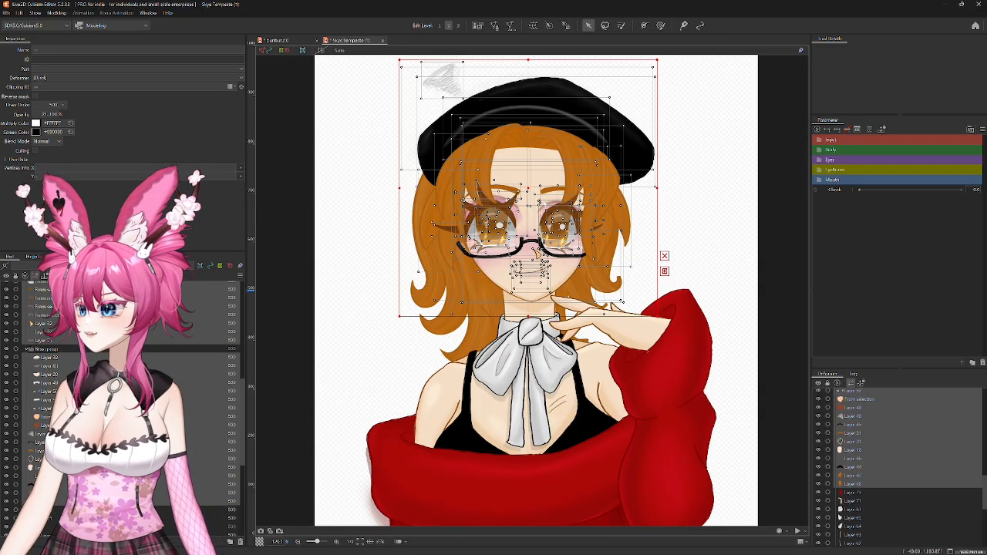
scroll(123, 386, "up", 4)
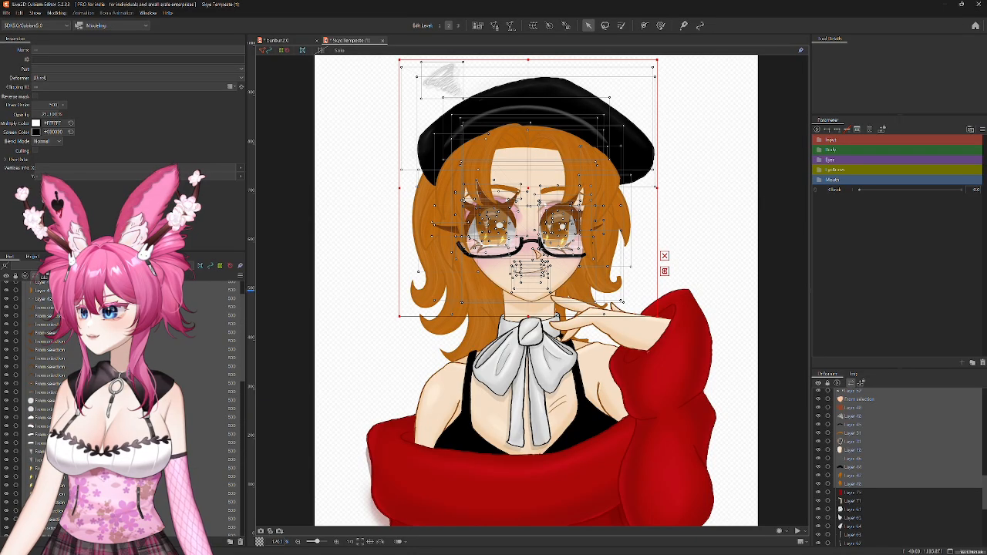
scroll(124, 385, "down", 5)
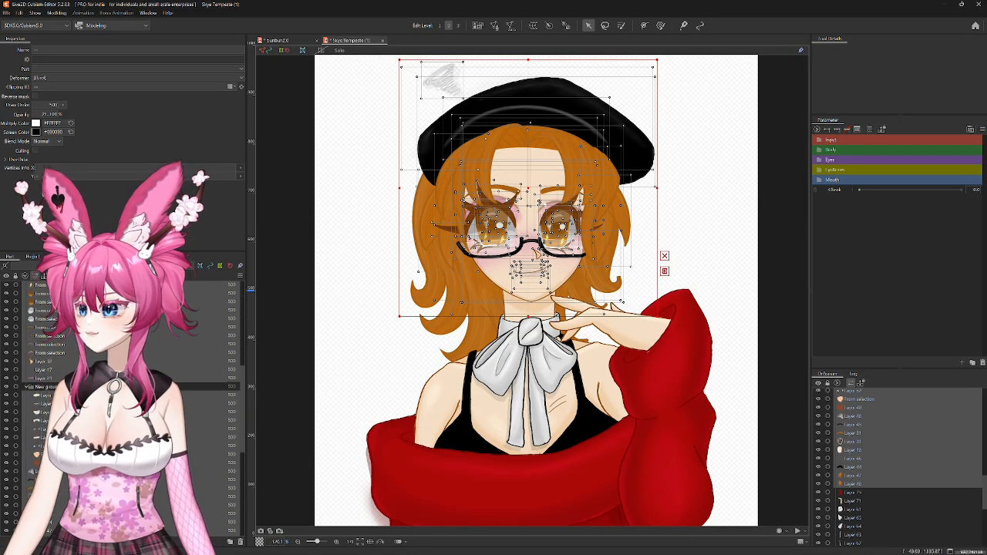
scroll(123, 386, "up", 3)
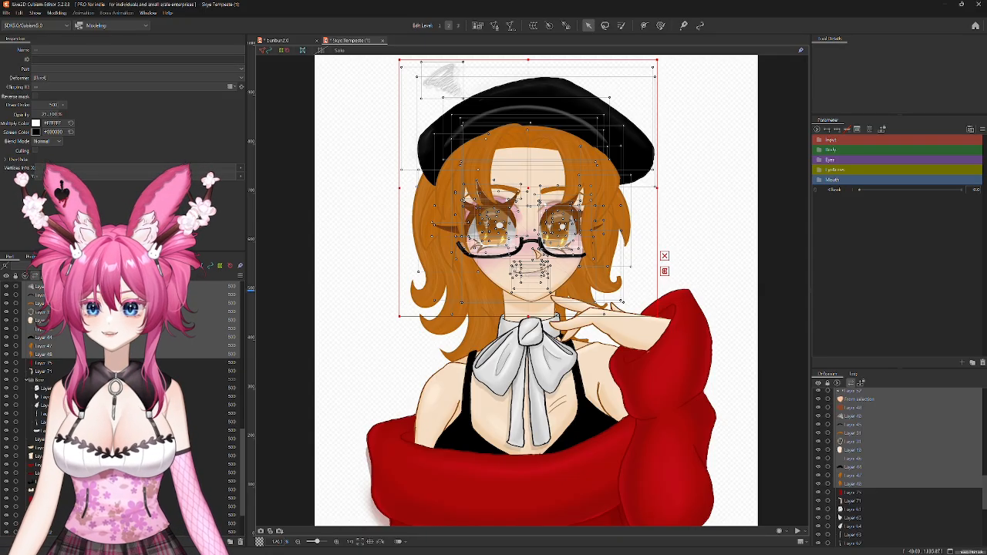
left_click(533, 26)
double_click(343, 195)
type("H")
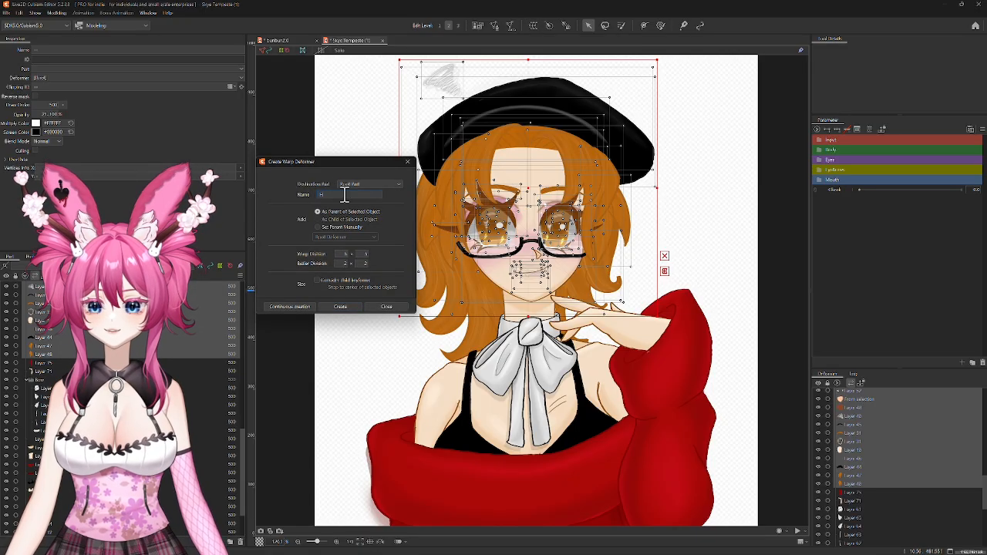
type("ead")
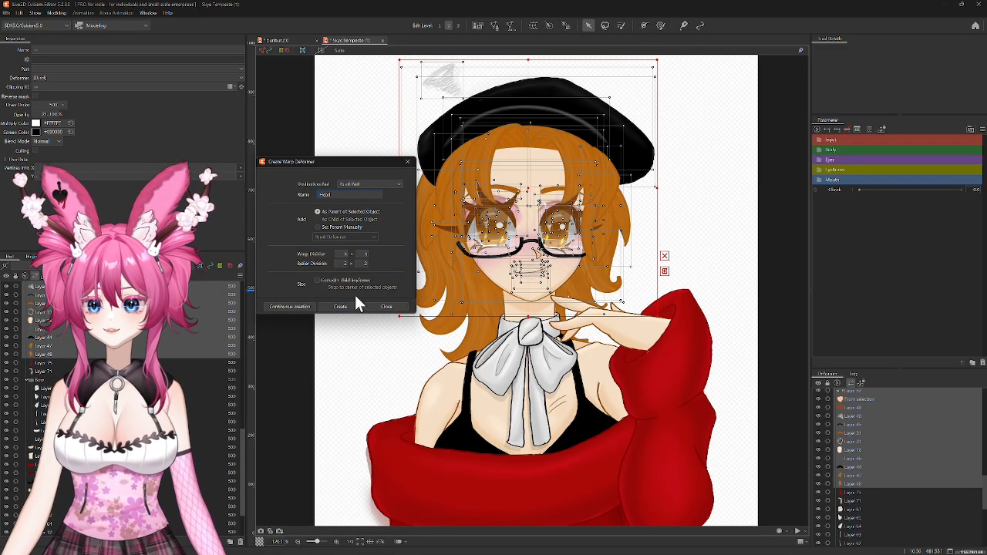
left_click(352, 307)
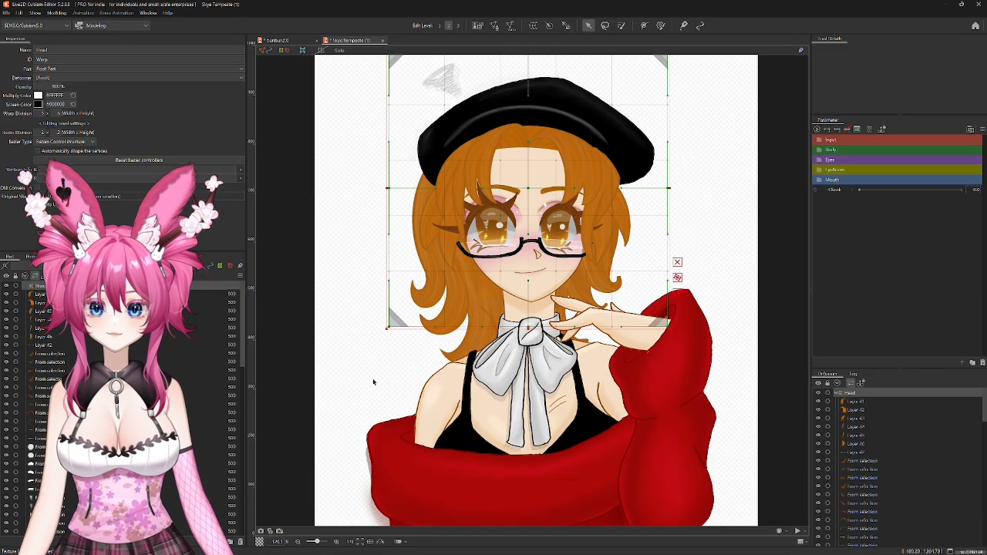
Step: Test the Head deformer with a small shift, undo it, and place the back hair, Layer 49, under the Head deformer
mouse_move(529, 189)
left_mouse_down()
mouse_move(395, 202)
mouse_move(543, 189)
mouse_move(515, 183)
left_mouse_up()
key("ctrl+z")
scroll(895, 494, "down", 5)
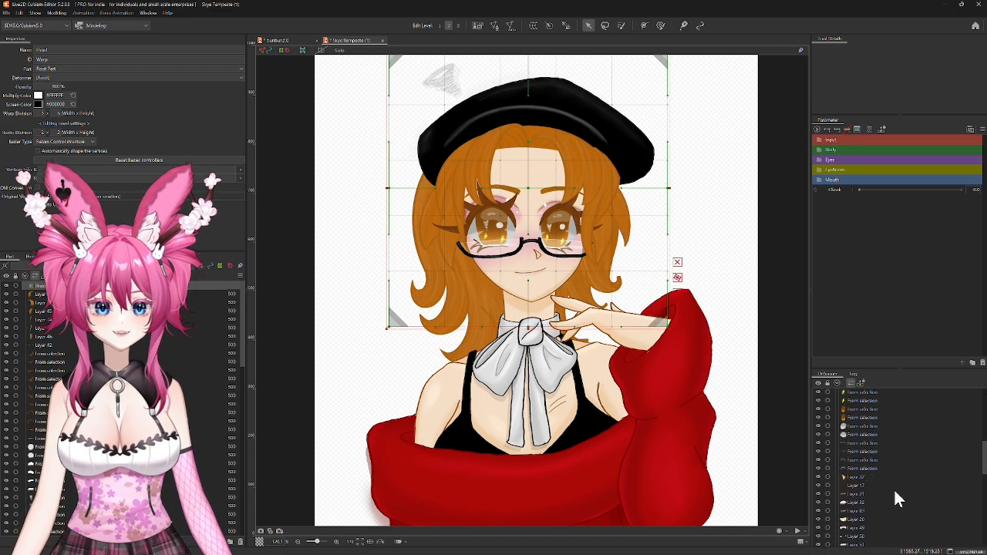
left_click(848, 535)
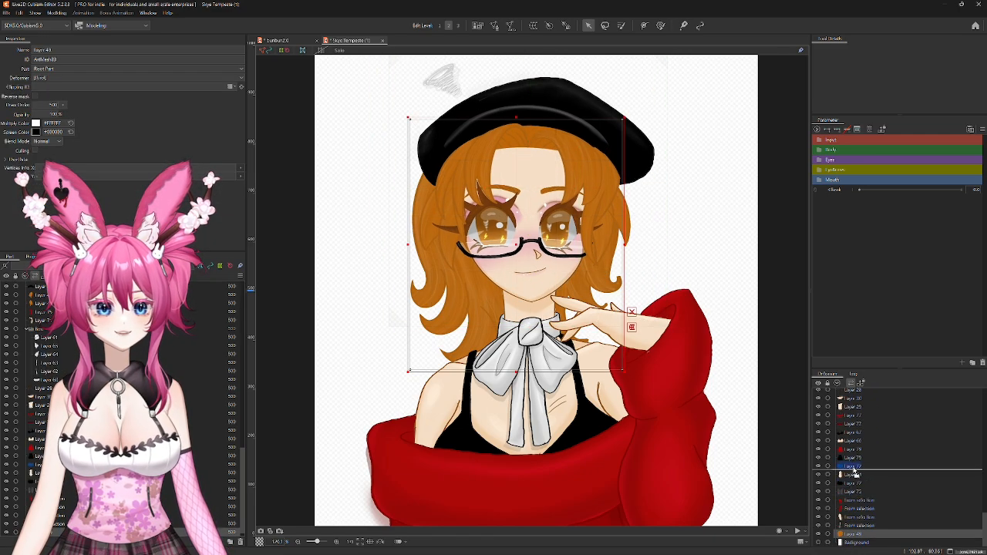
scroll(852, 463, "up", 4)
scroll(864, 430, "up", 10)
left_click_drag(864, 435, 858, 401)
scroll(882, 516, "down", 5)
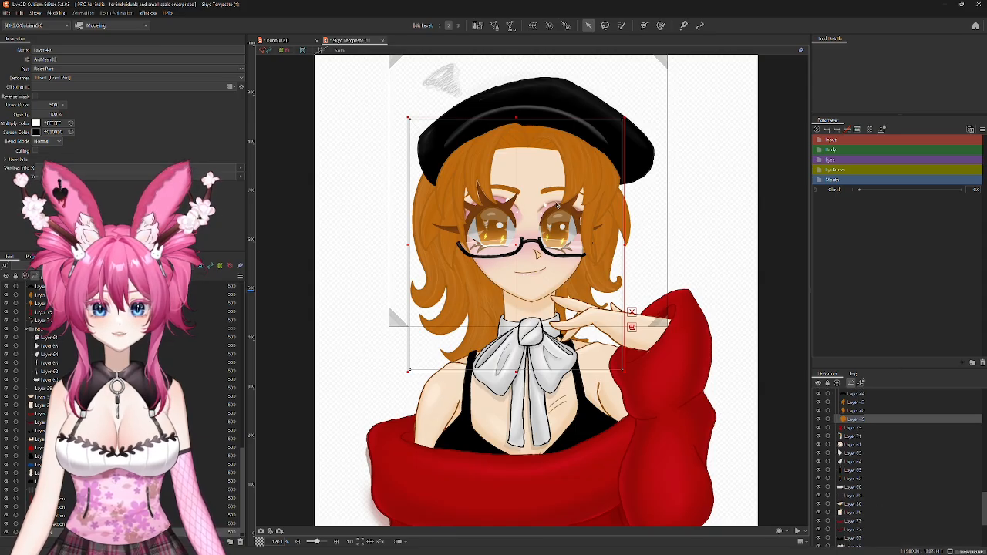
Step: Move the back hair and then the whole Head deformer as a test, undoing each move
left_click_drag(516, 245, 419, 250)
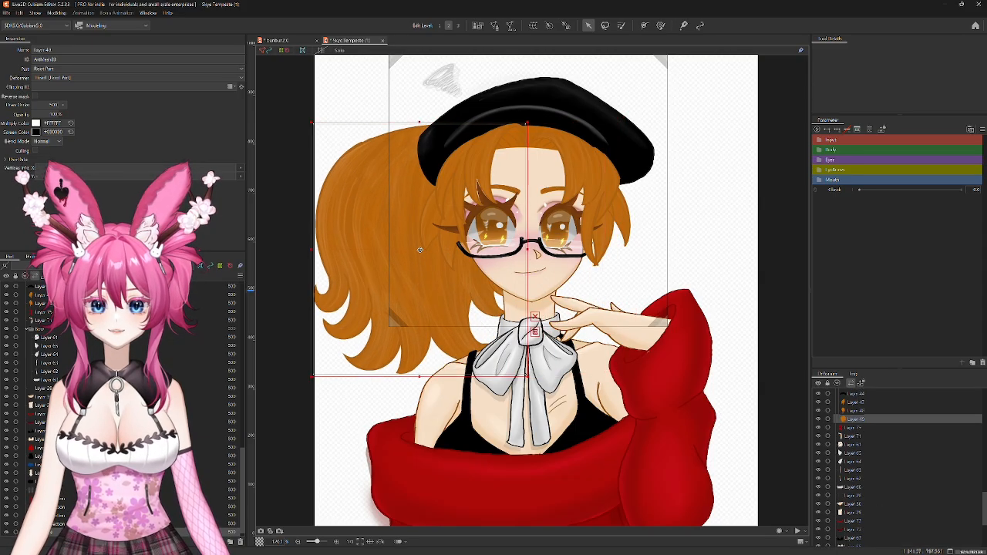
key("ctrl+z")
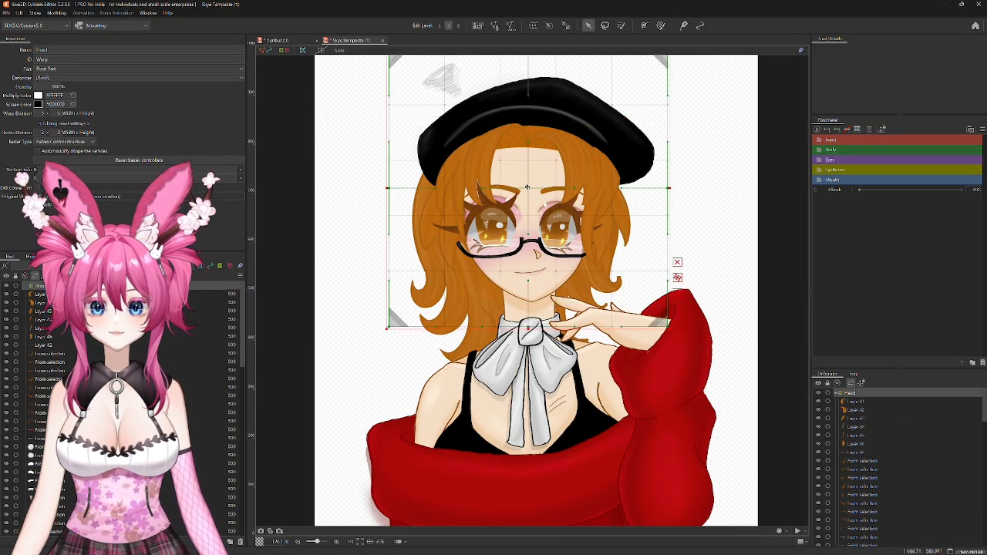
mouse_move(527, 187)
left_mouse_down()
mouse_move(443, 189)
mouse_move(540, 189)
mouse_move(605, 133)
mouse_move(537, 182)
left_mouse_up()
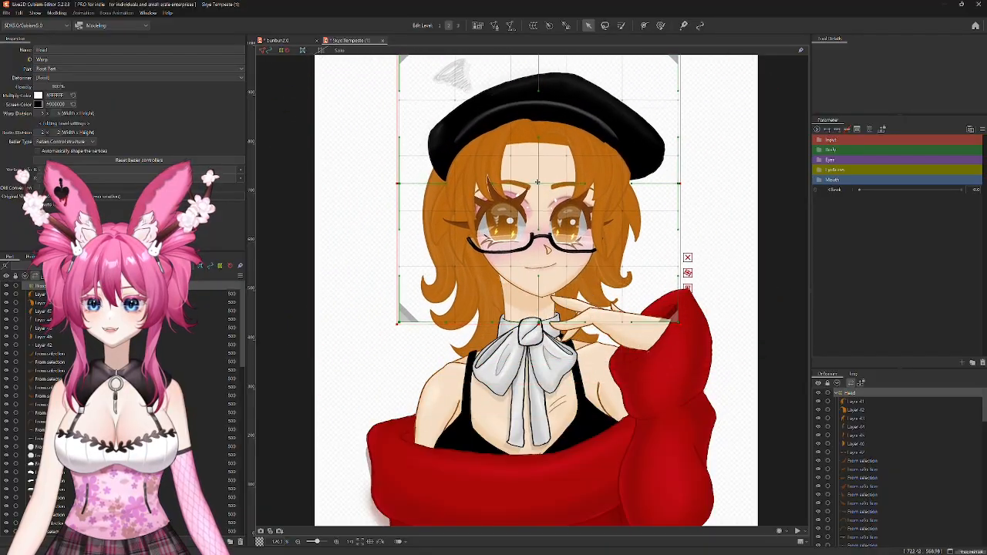
key("ctrl+z")
scroll(872, 465, "down", 5)
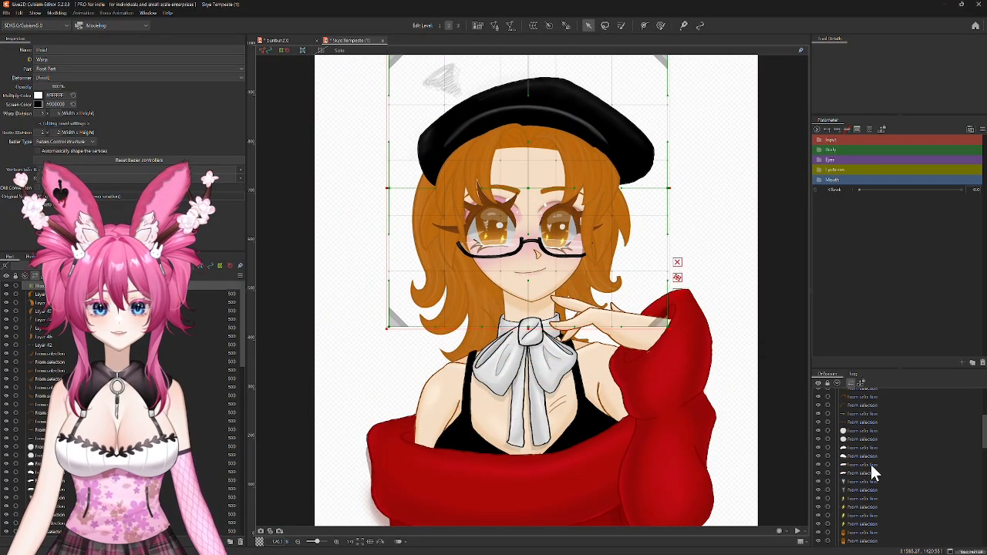
scroll(872, 466, "down", 5)
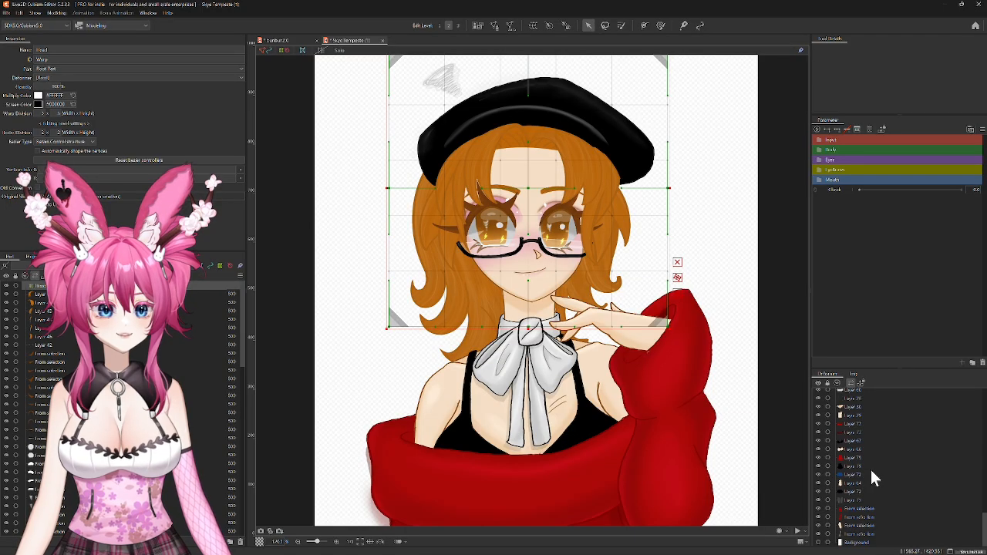
Step: Create a warp deformer named Neck as the parent of the neck, chest and bow layers, and collapse the Neck and Head deformers
scroll(854, 456, "up", 2)
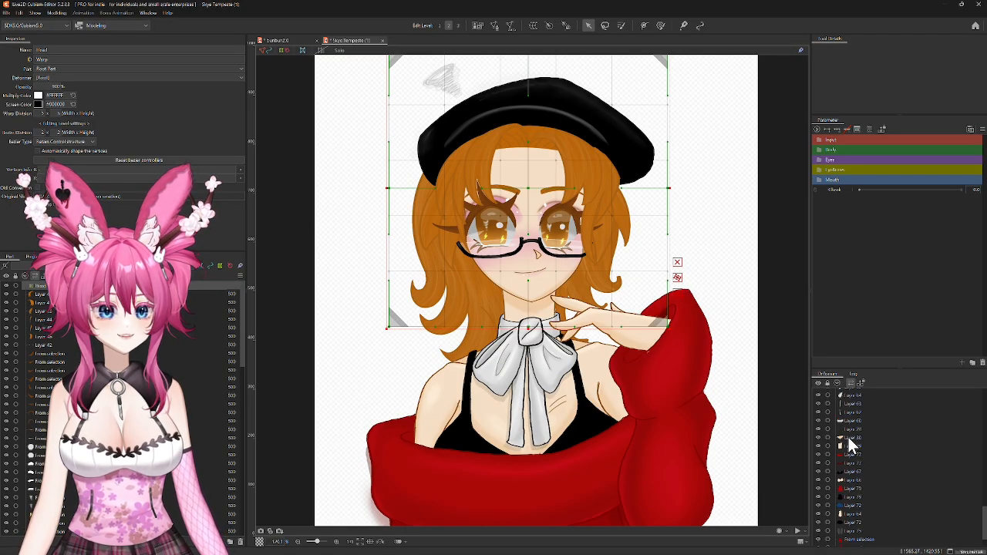
left_click(848, 438)
left_click(851, 445, "ctrl")
scroll(851, 445, "up", 2)
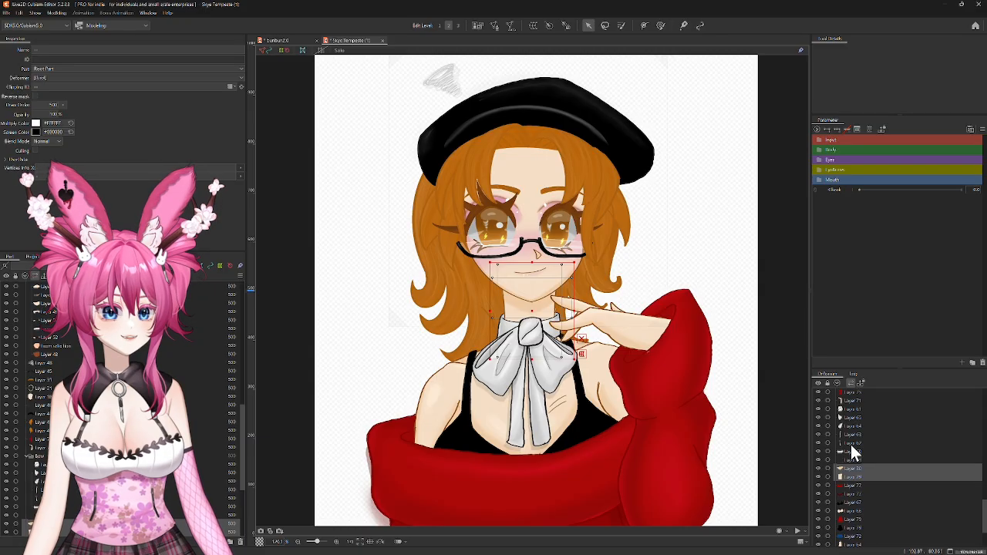
left_click(850, 409, "ctrl")
left_click(848, 425, "ctrl")
left_click(848, 419, "ctrl")
left_click(849, 435, "ctrl")
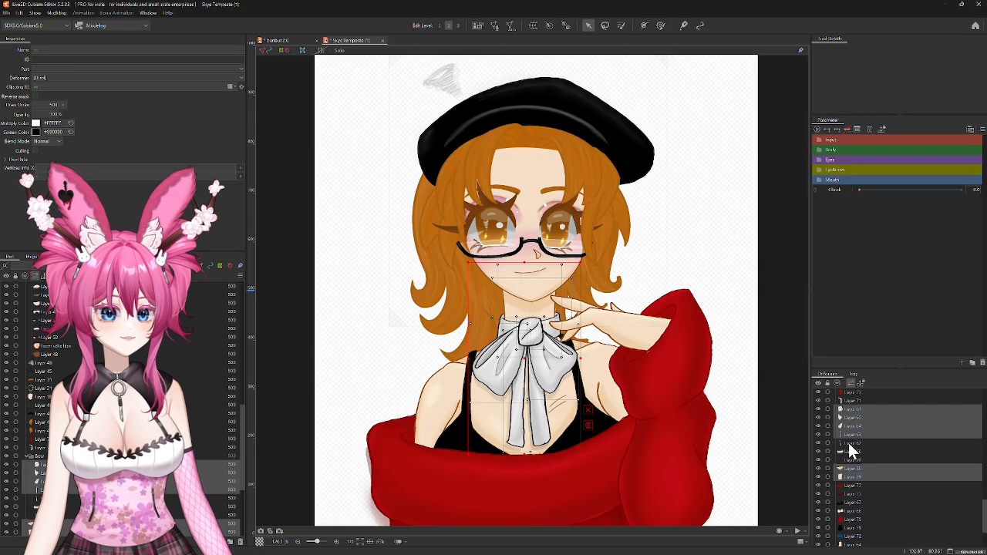
left_click(849, 447, "ctrl")
left_click(850, 453, "ctrl")
left_click(849, 462, "ctrl")
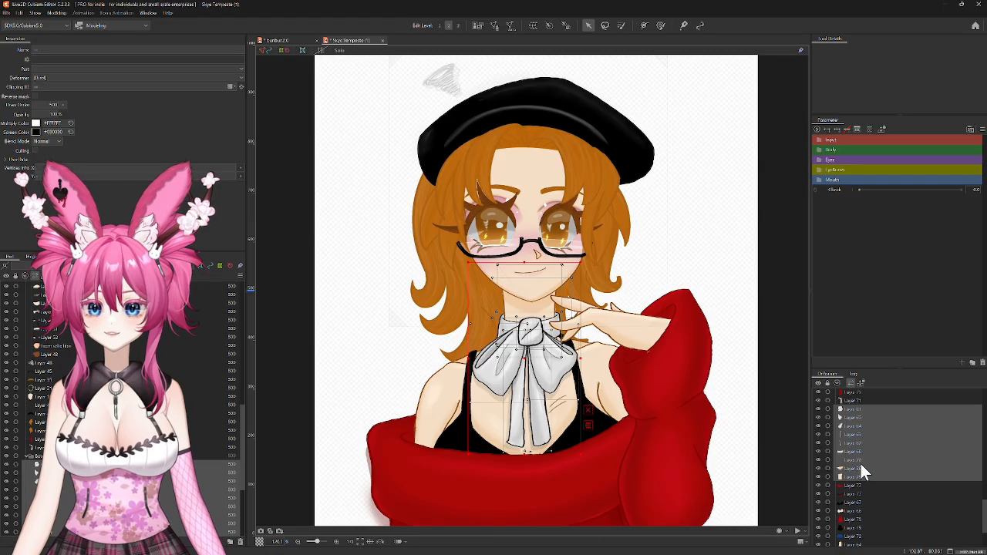
left_click(512, 26)
triple_click(334, 194)
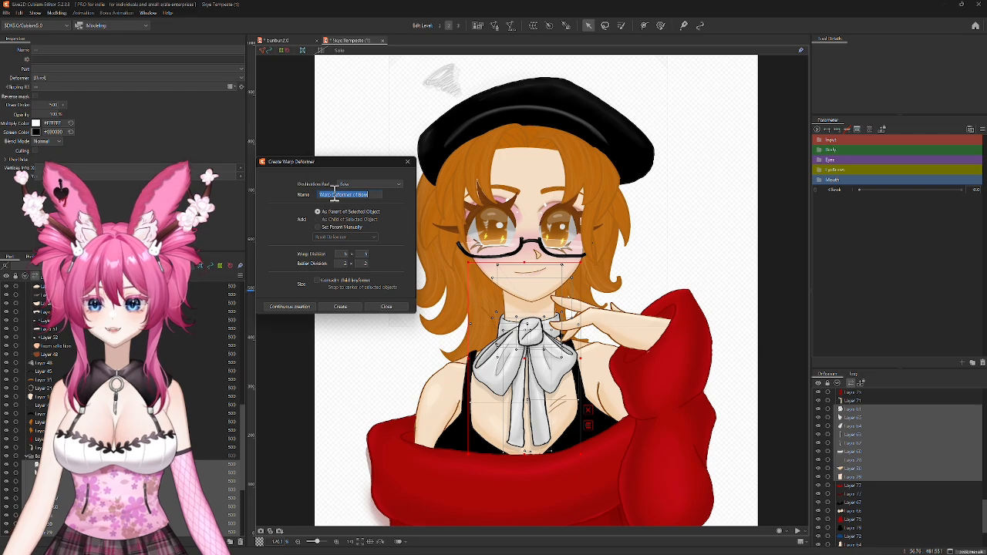
type("Neck")
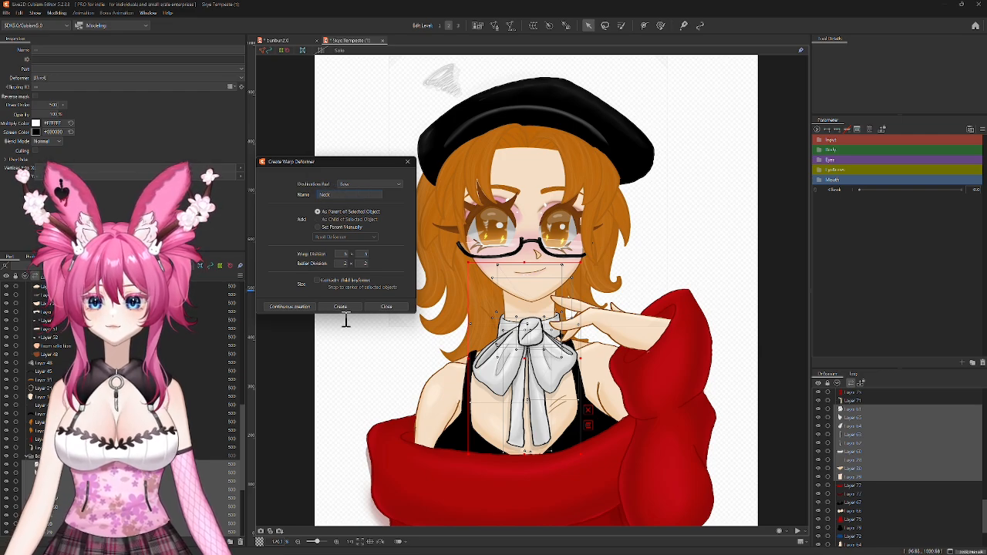
left_click(342, 308)
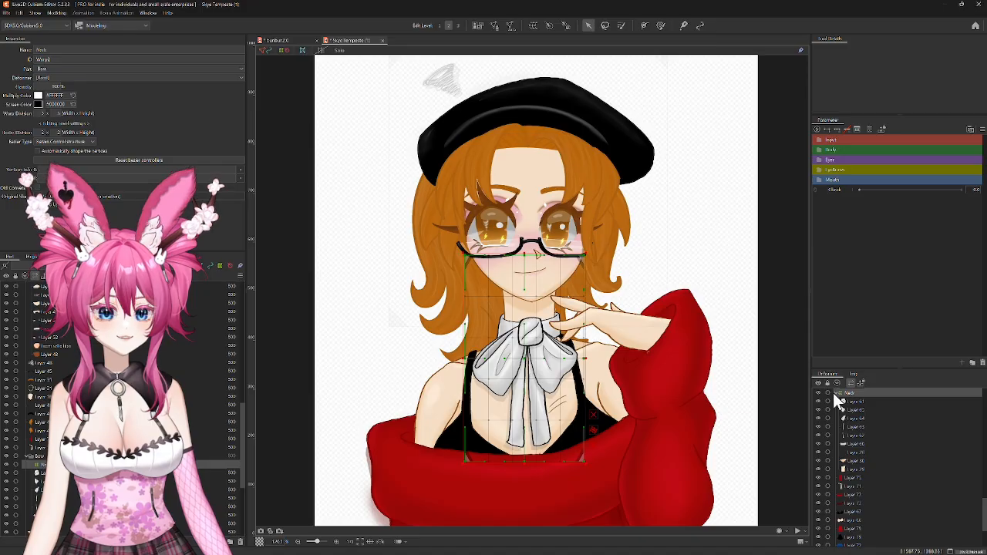
scroll(841, 401, "up", 5)
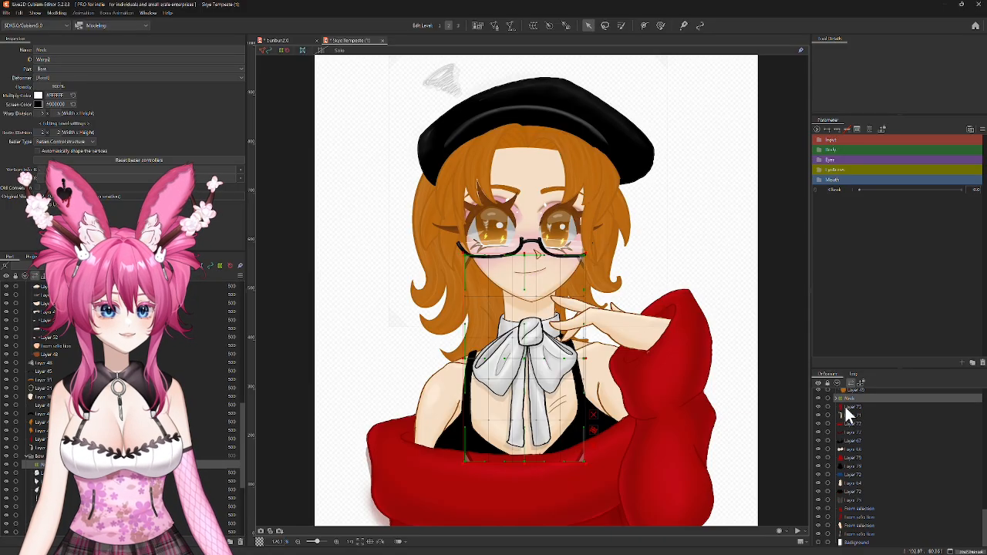
scroll(852, 416, "up", 1)
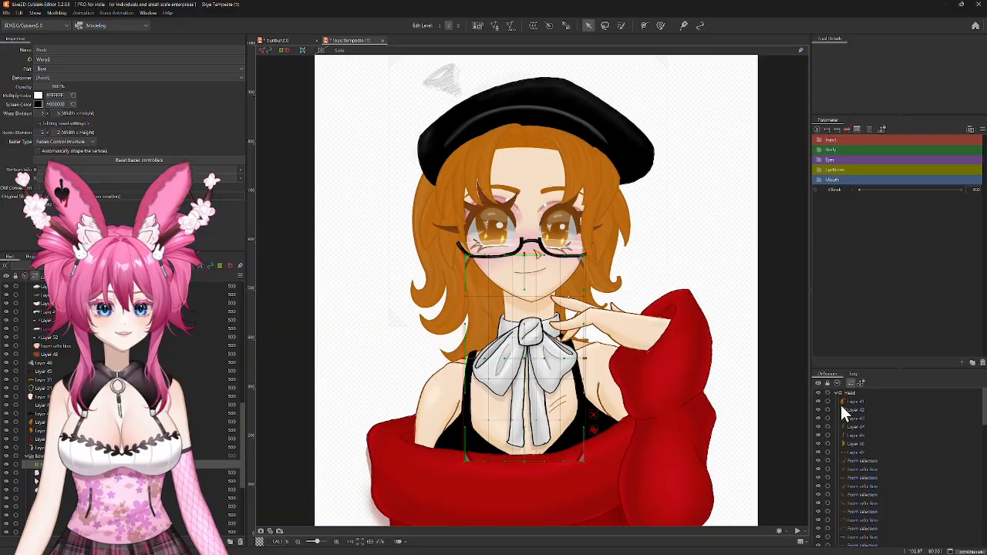
scroll(864, 432, "down", 5)
Step: Select the raised arm's sleeve and hand layers and move them as a test, undoing the move
left_click(853, 407)
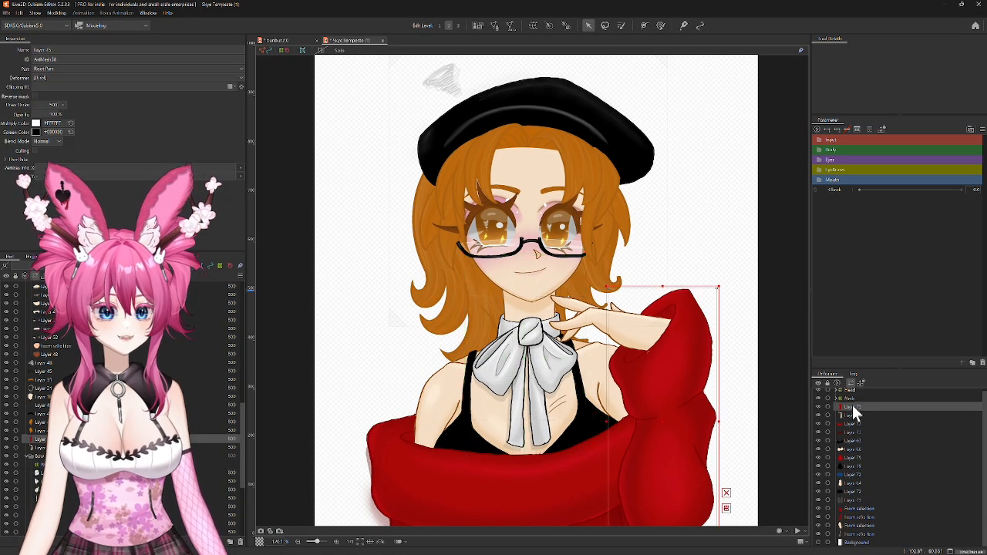
left_click(851, 415, "ctrl")
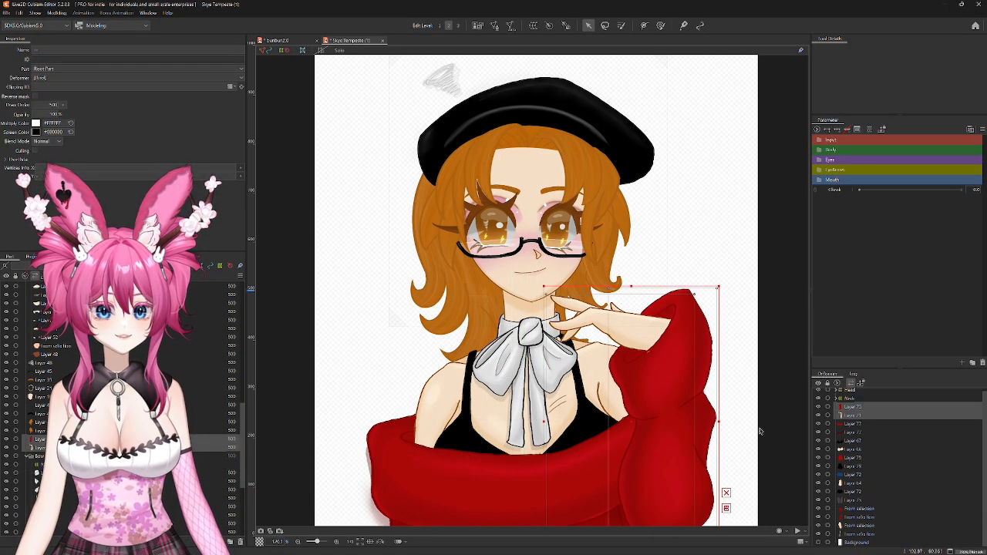
scroll(641, 378, "down", 3)
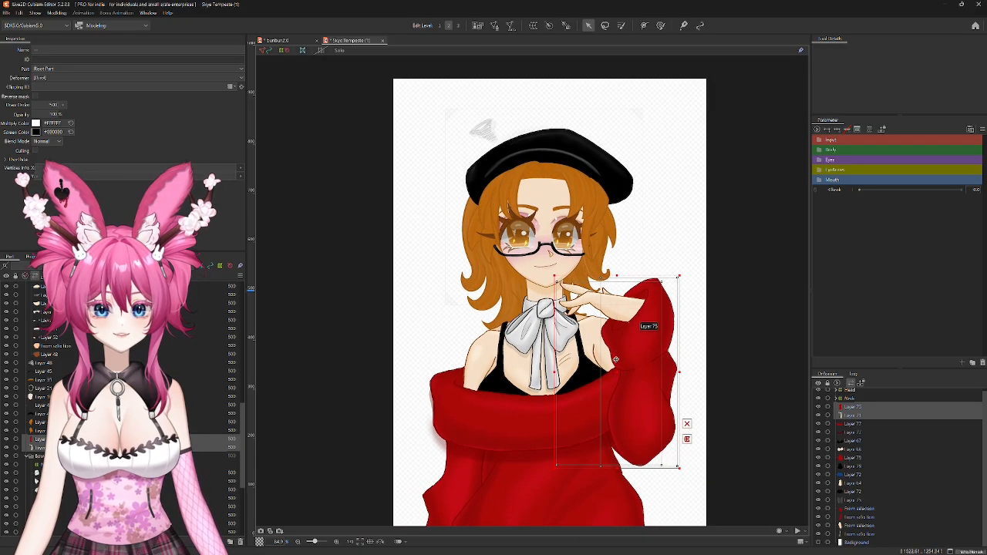
left_click_drag(618, 374, 641, 292)
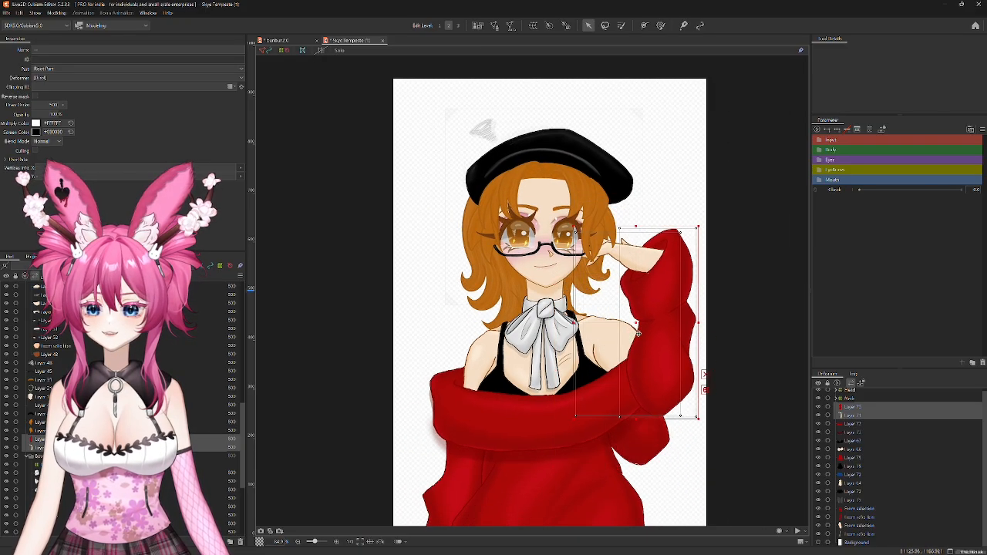
key("ctrl+z")
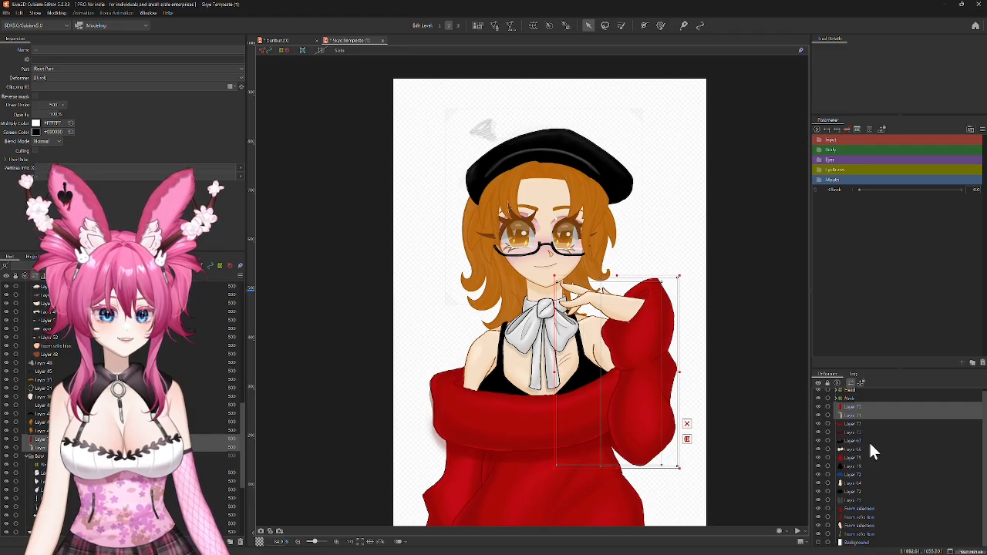
Step: Add the lowered arm's four From selection layers to the selection and create a warp deformer named Arms as the parent of both arms
left_click(852, 535, "ctrl")
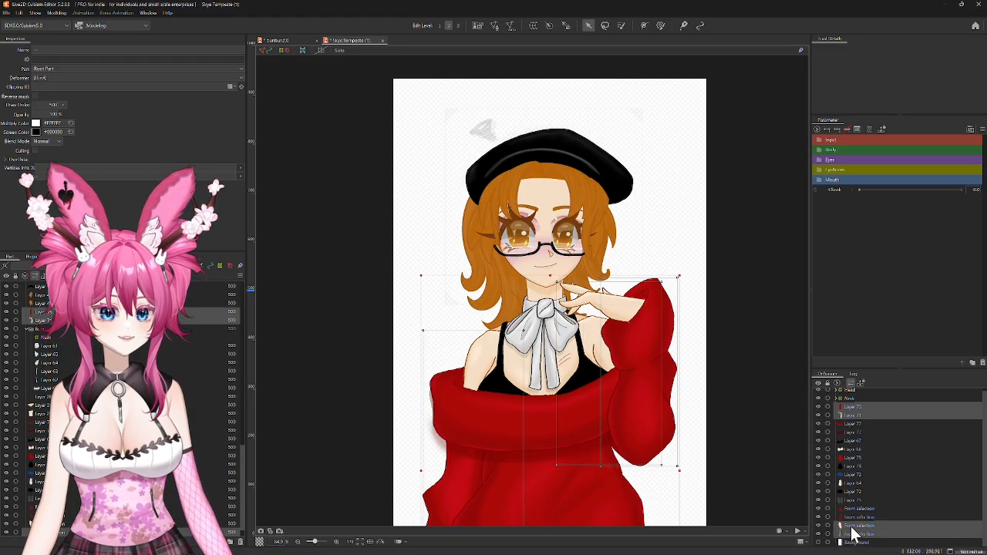
left_click(857, 524, "ctrl")
left_click(854, 508, "ctrl")
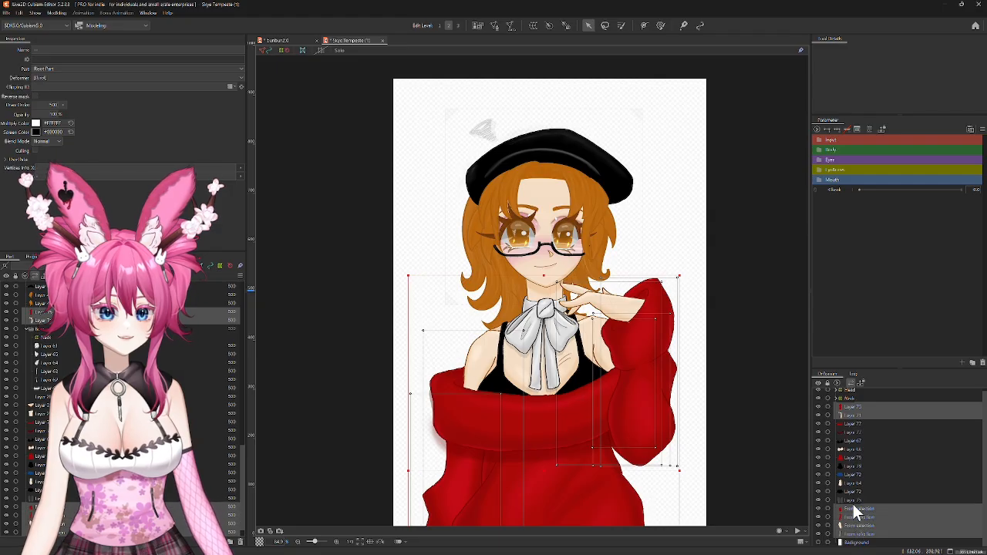
scroll(609, 403, "down", 4)
left_click_drag(601, 402, 449, 272)
key("ctrl+z")
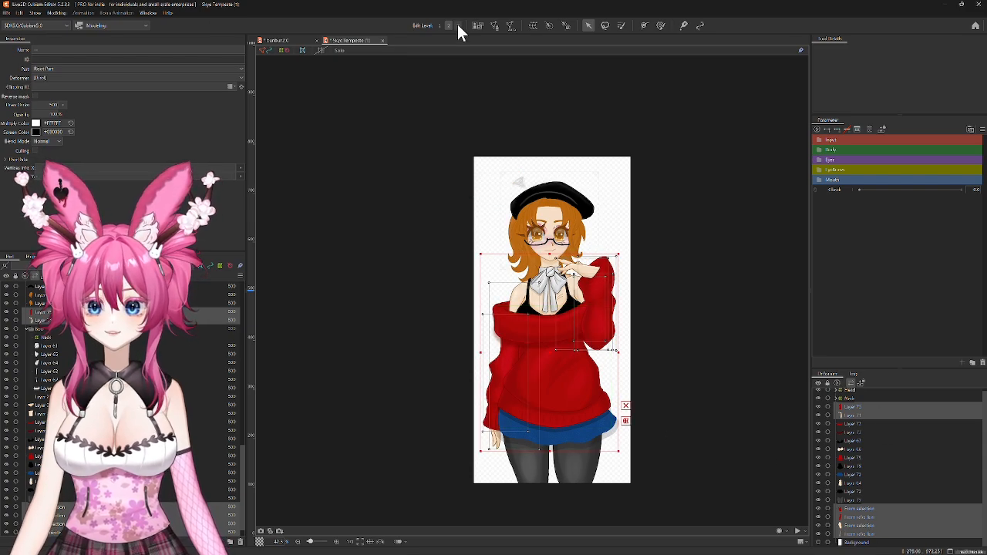
left_click(533, 26)
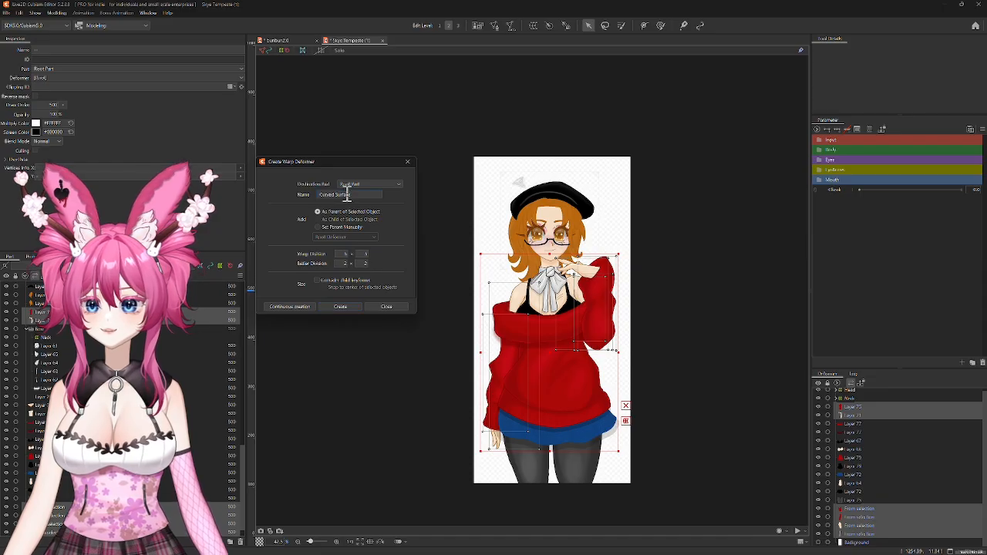
left_click_drag(355, 195, 307, 194)
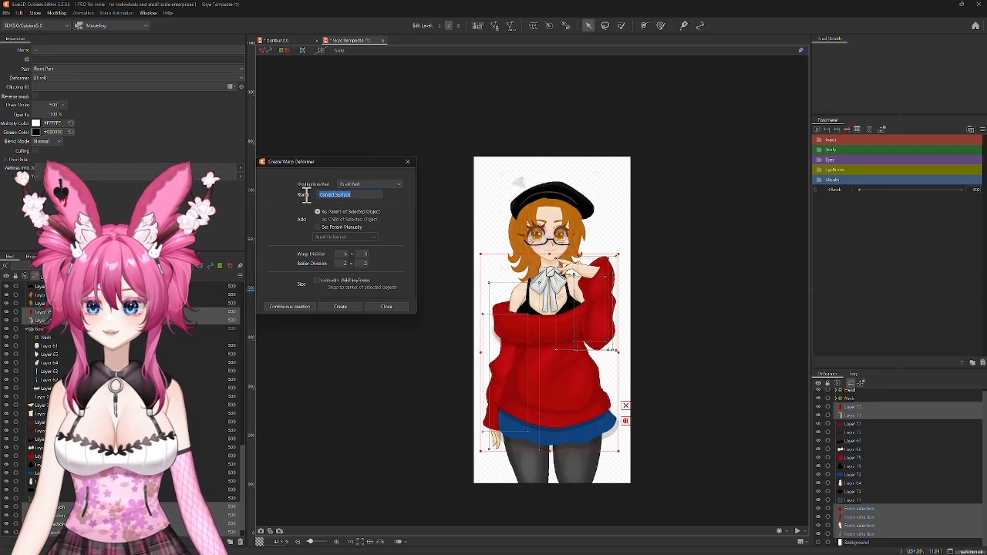
type("A")
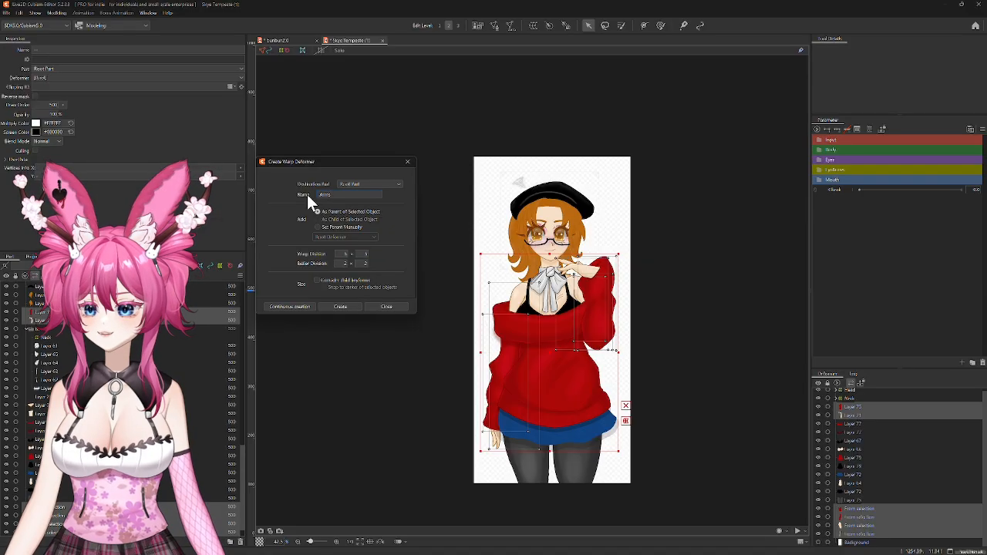
type("rms")
left_click(336, 306)
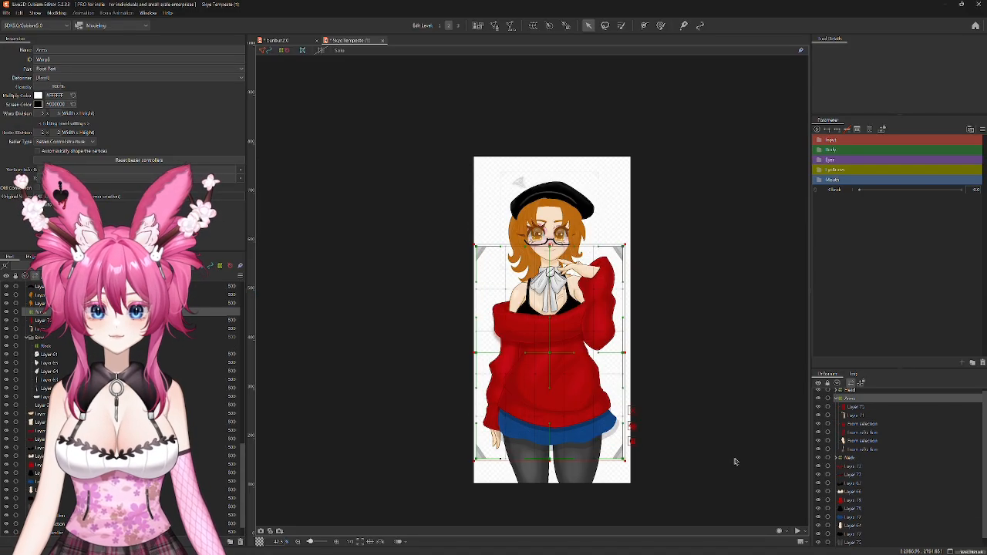
Step: Try a small shift of the raised arm's sleeve and hand layers inside the Arms deformer
left_click(854, 413)
left_click(854, 407, "ctrl")
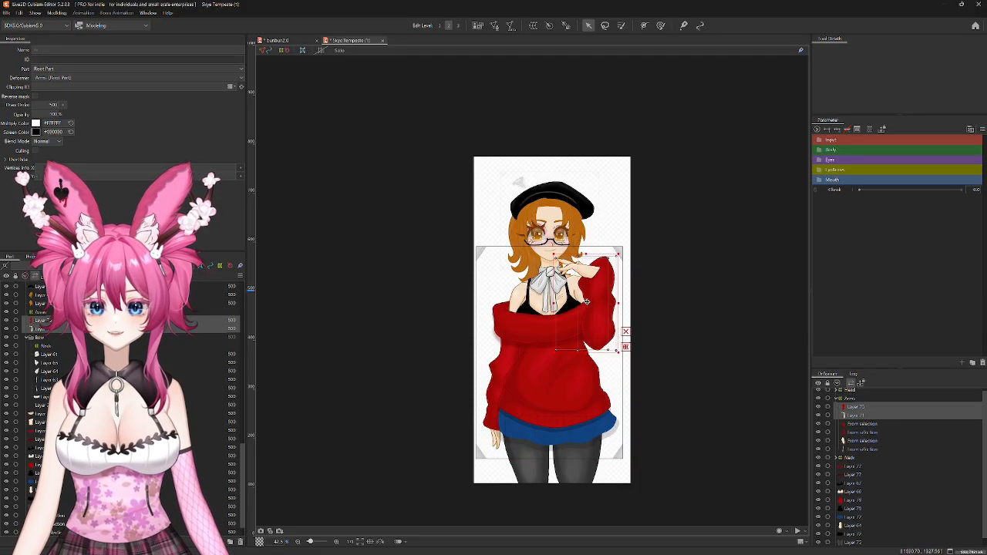
mouse_move(586, 308)
left_mouse_down()
mouse_move(608, 301)
mouse_move(523, 310)
mouse_move(594, 316)
left_mouse_up()
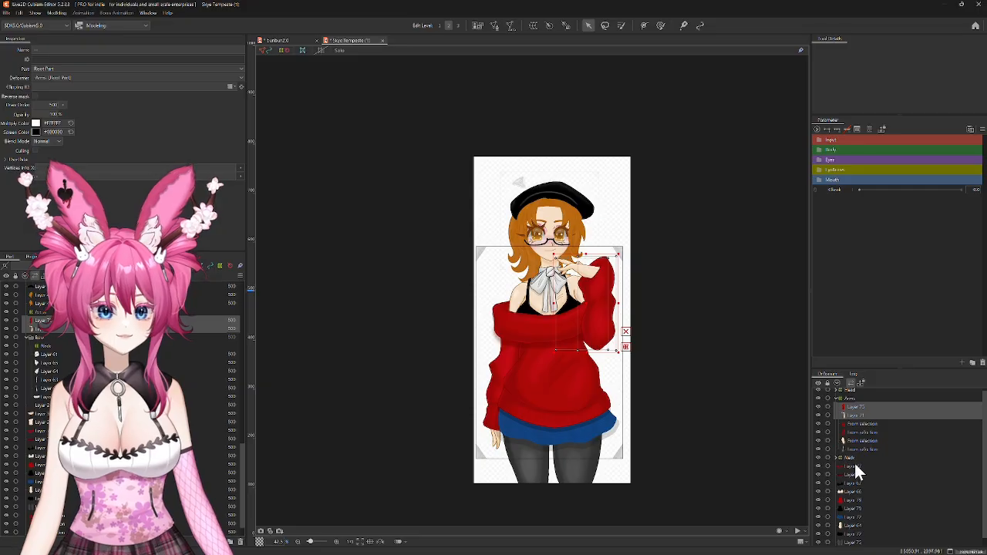
left_click(834, 400)
Step: Select the legs layer directly above Background in the deformer list and isolate it with Solo view
scroll(860, 486, "down", 1)
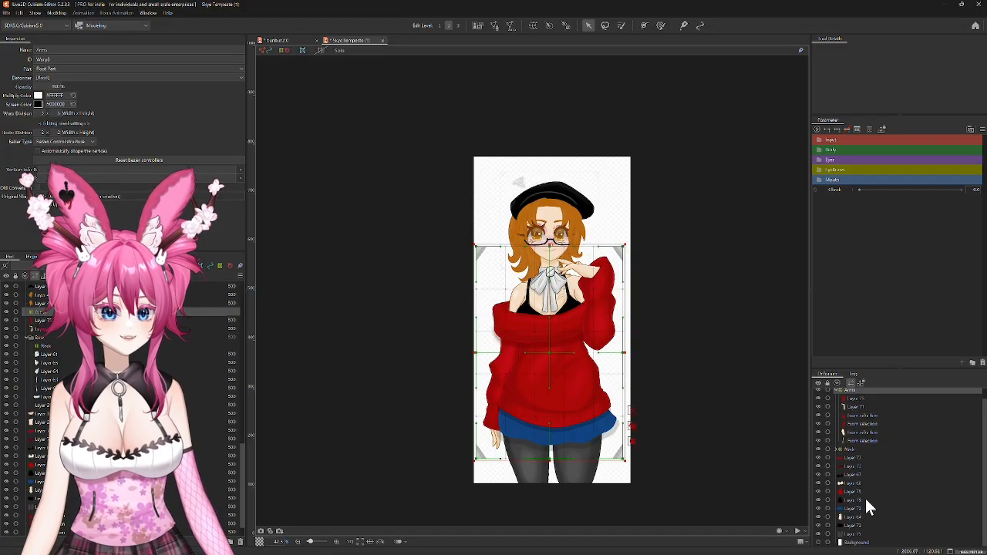
left_click(852, 534)
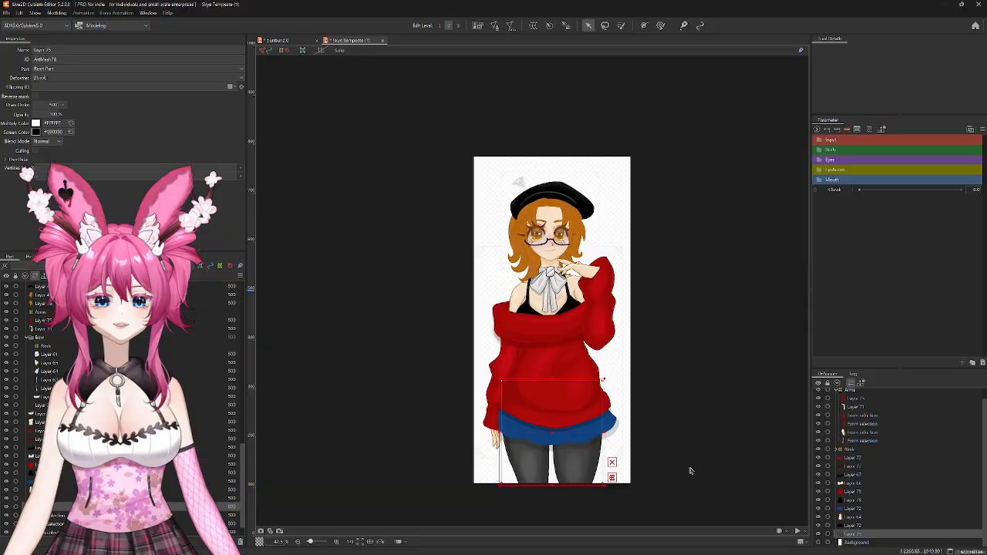
scroll(588, 454, "up", 3)
scroll(586, 457, "down", 1)
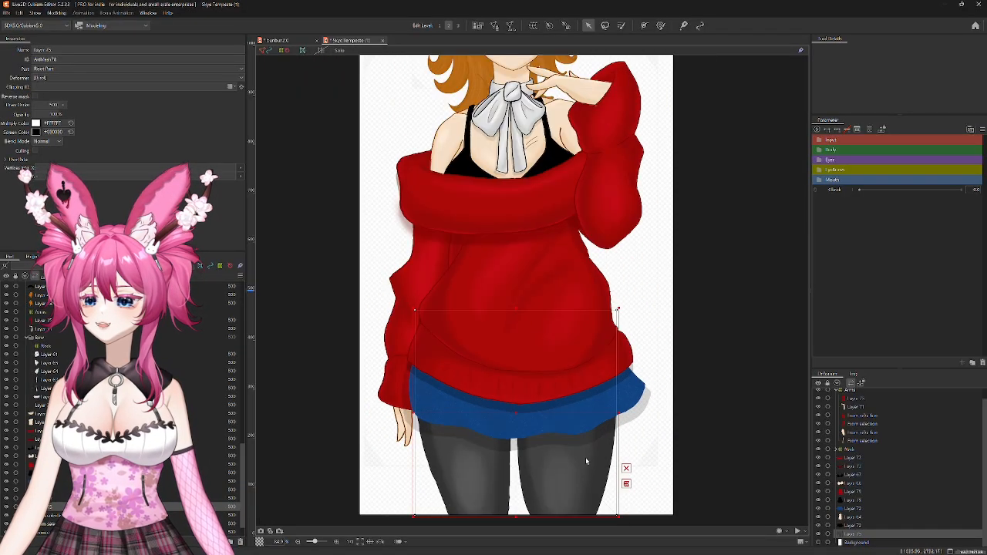
left_click_drag(586, 457, 594, 400)
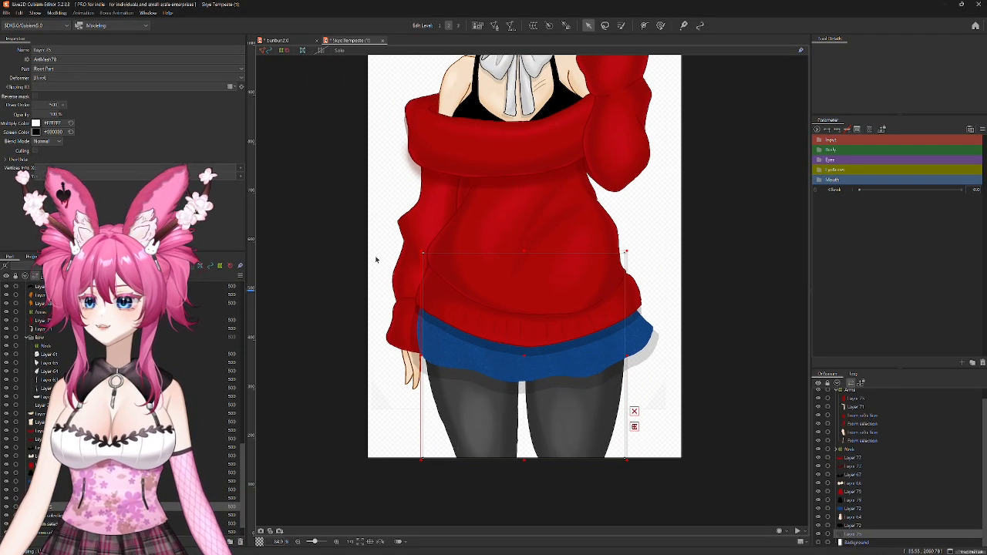
left_click(340, 50)
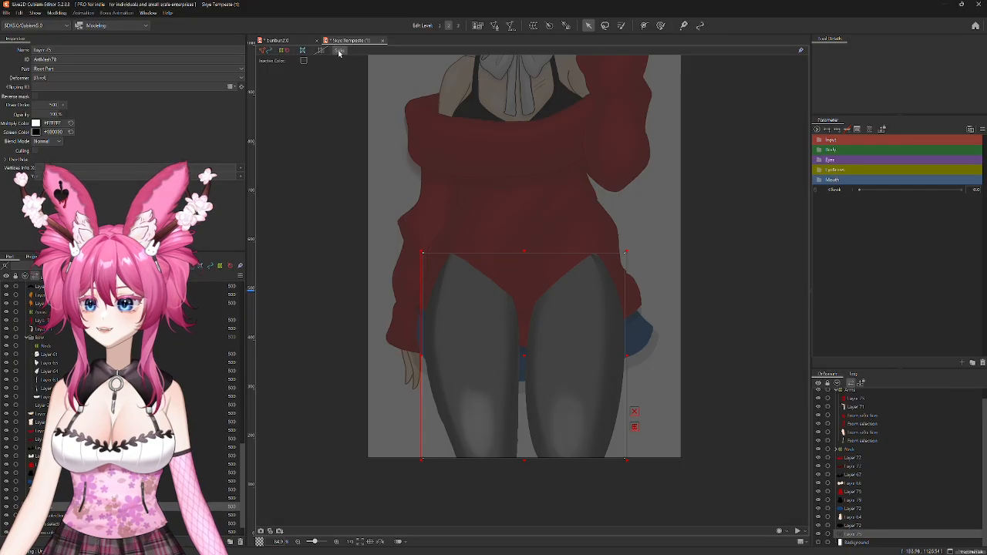
Step: Open the legs layer for mesh editing and generate its automatic mesh with the Deformation (Heavy) preset
double_click(494, 366)
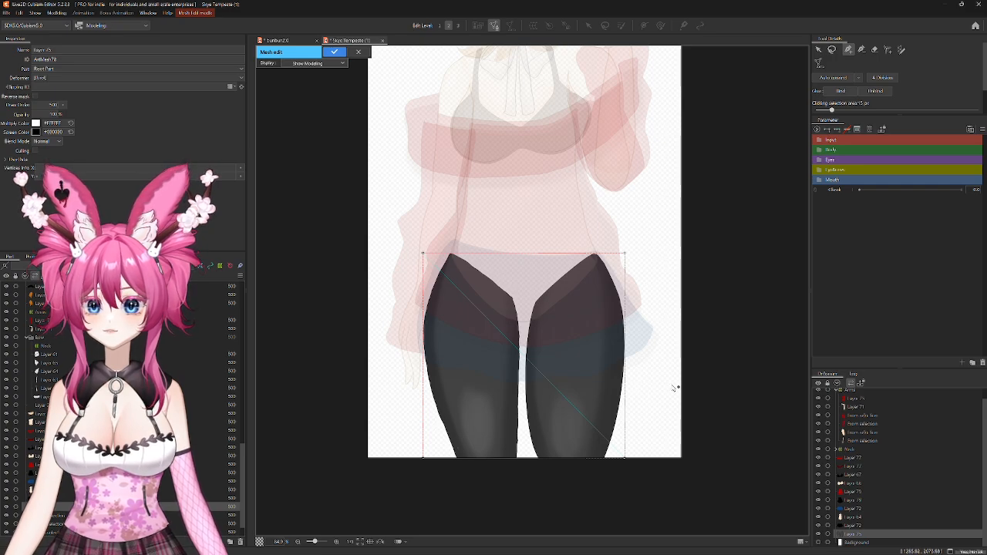
left_click(818, 65)
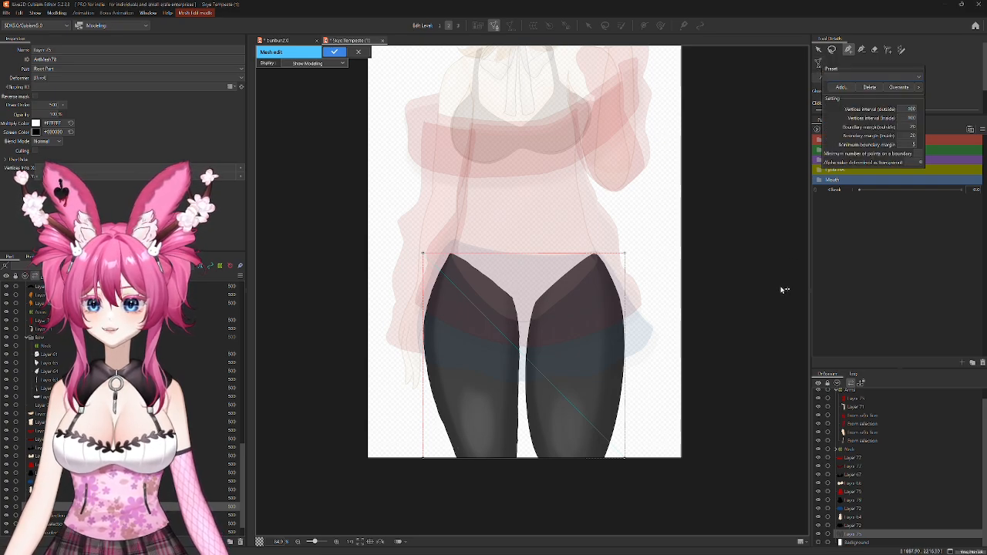
left_click(855, 78)
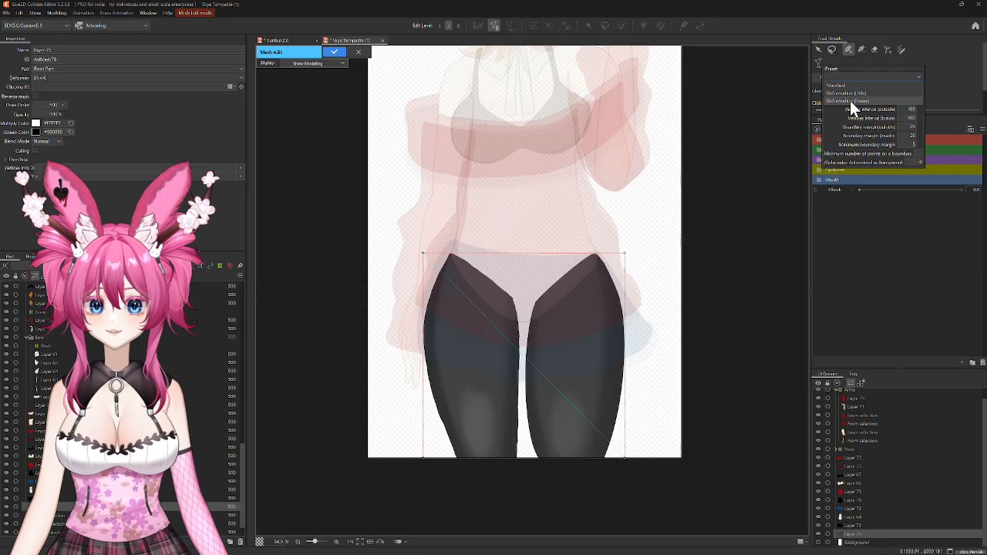
left_click(850, 102)
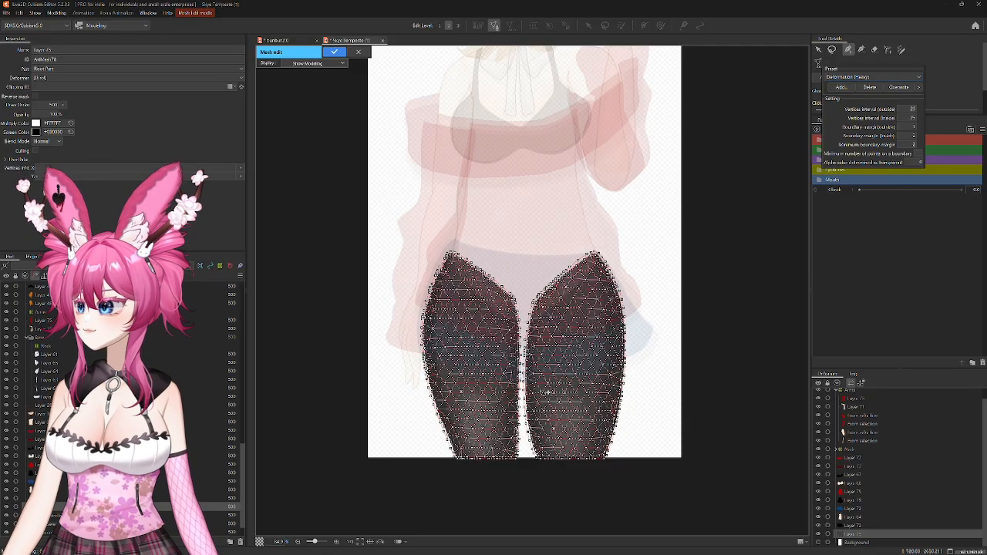
scroll(544, 397, "up", 2)
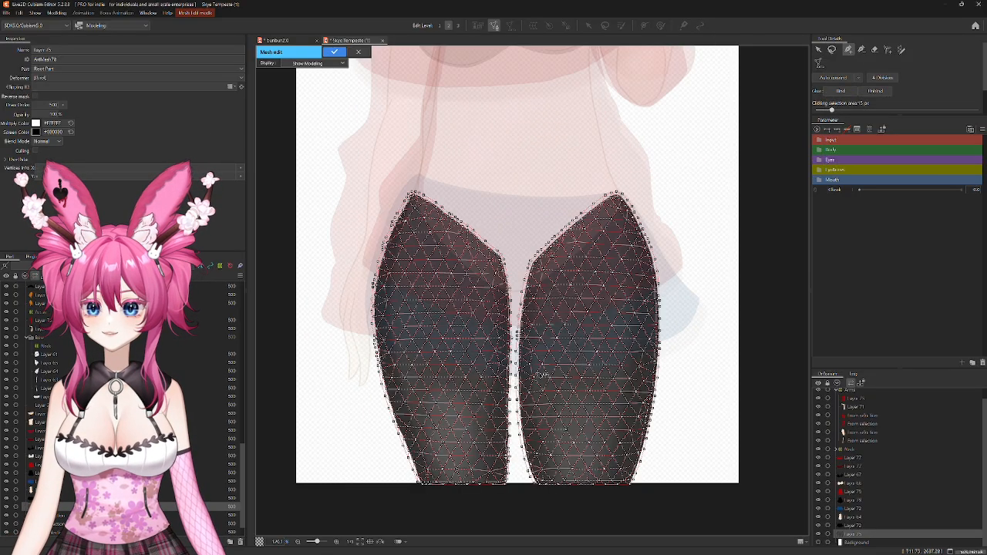
left_click_drag(690, 360, 686, 316)
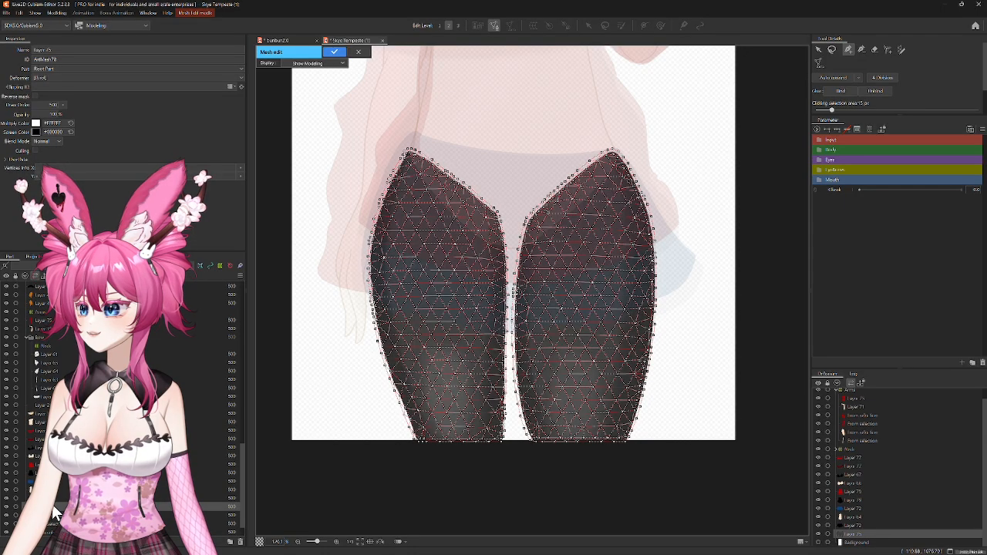
scroll(52, 509, "up", 10)
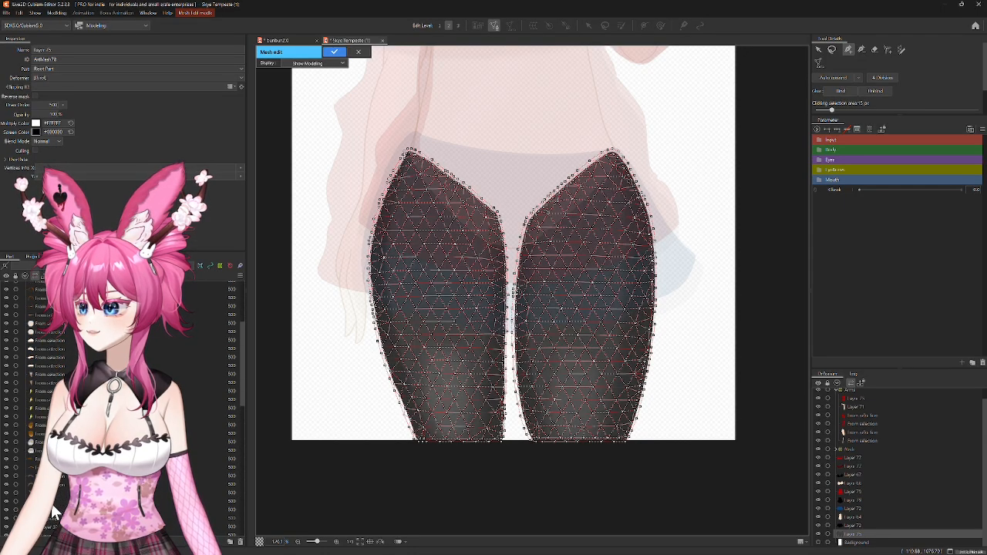
Step: Discard the open mesh edit on the legs layer and duplicate that layer
scroll(53, 509, "down", 10)
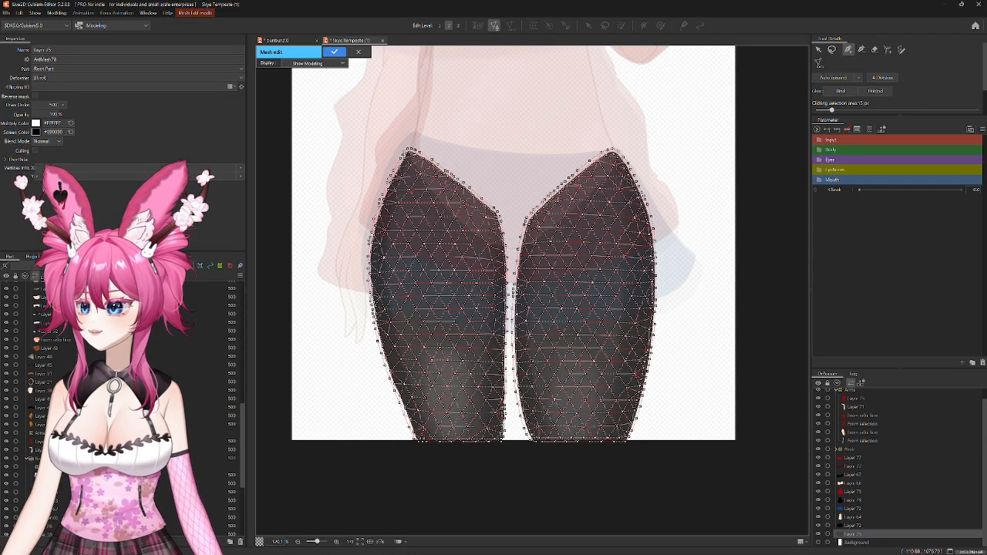
left_click(359, 52)
left_click(493, 290)
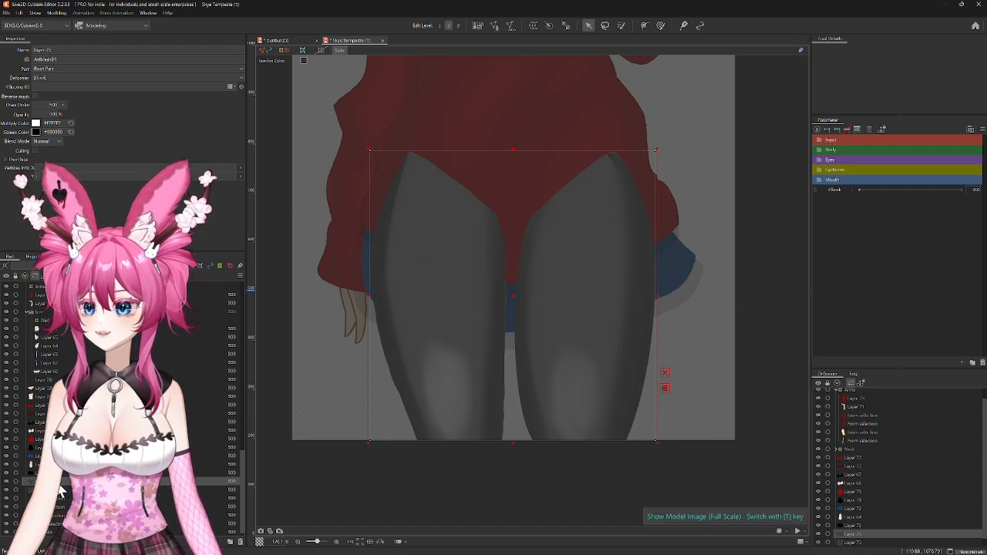
Step: Select both copies of the legs layer and generate their automatic meshes with the Deformation (Heavy) preset
left_click(533, 25)
left_click(407, 161)
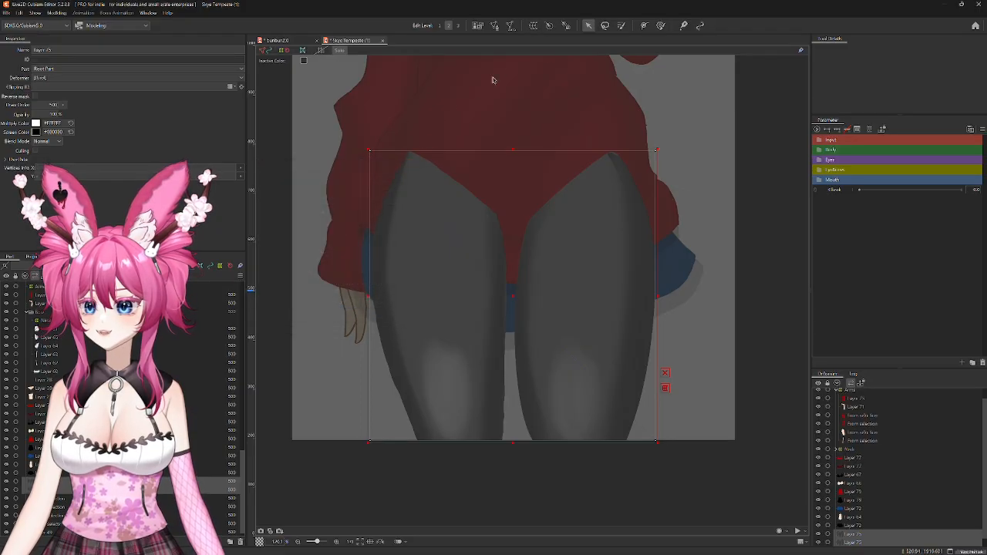
left_click(511, 25)
left_click(293, 129)
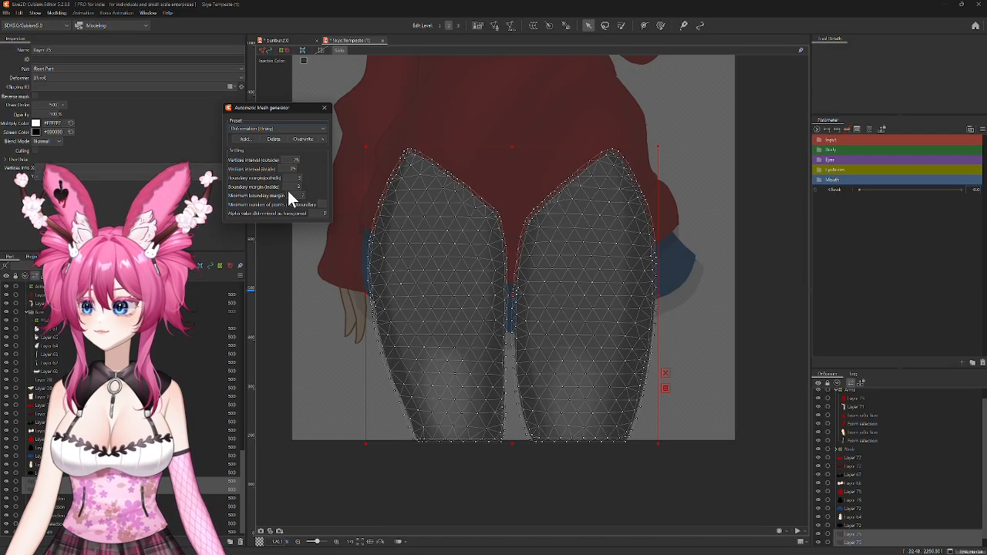
left_click(323, 108)
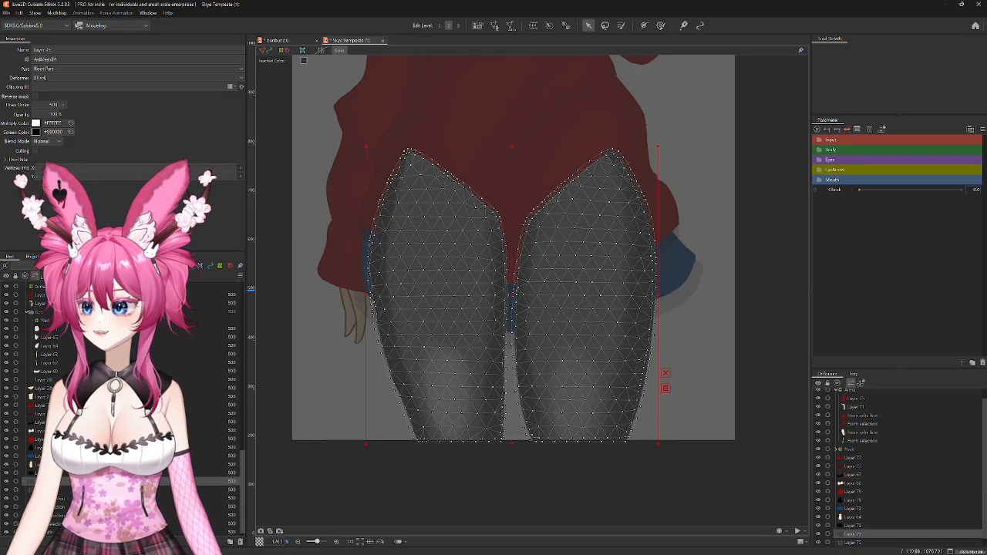
Step: Open both legs copies for mesh editing and make the upper Layer 75 copy the active mesh
left_click(60, 490, "ctrl")
left_click(341, 52)
left_click(341, 52)
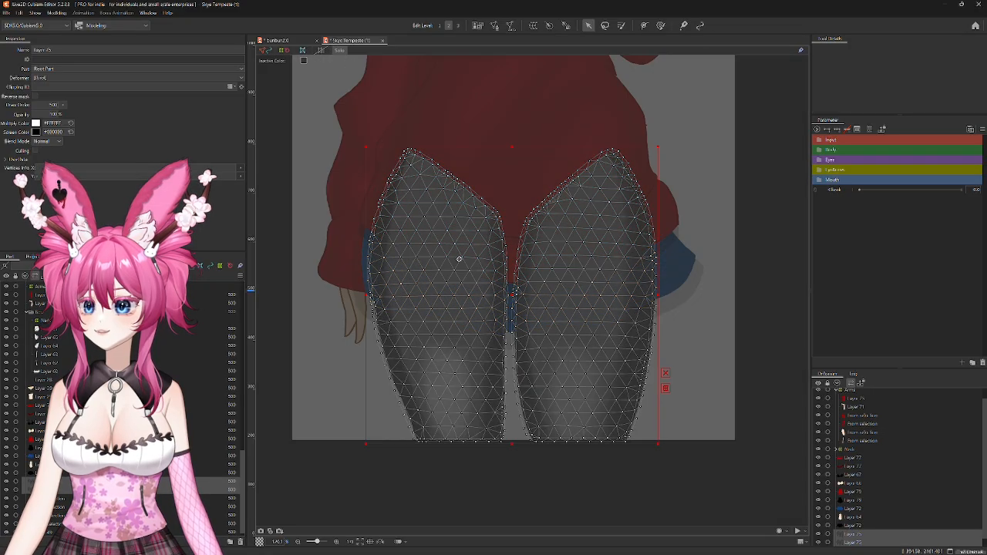
double_click(520, 316)
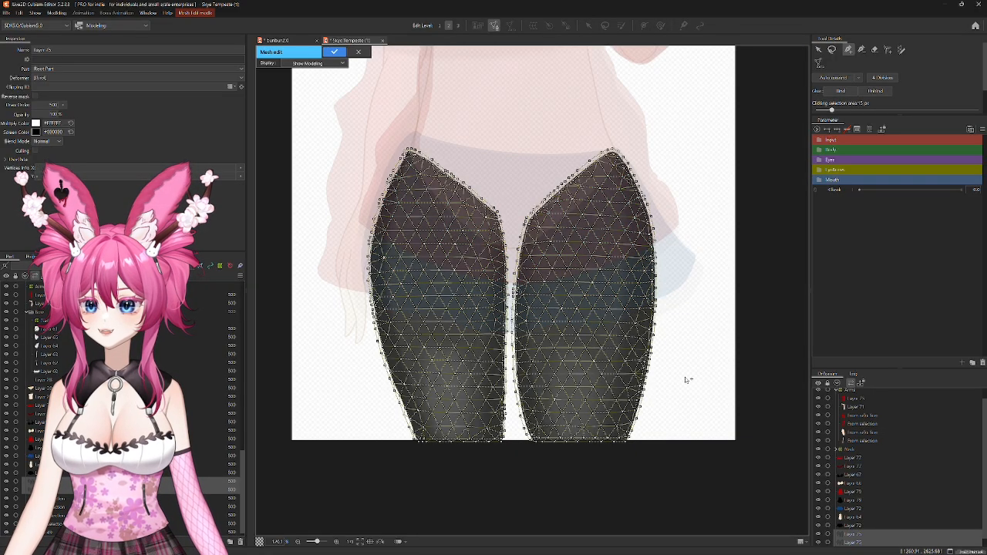
left_click(353, 368)
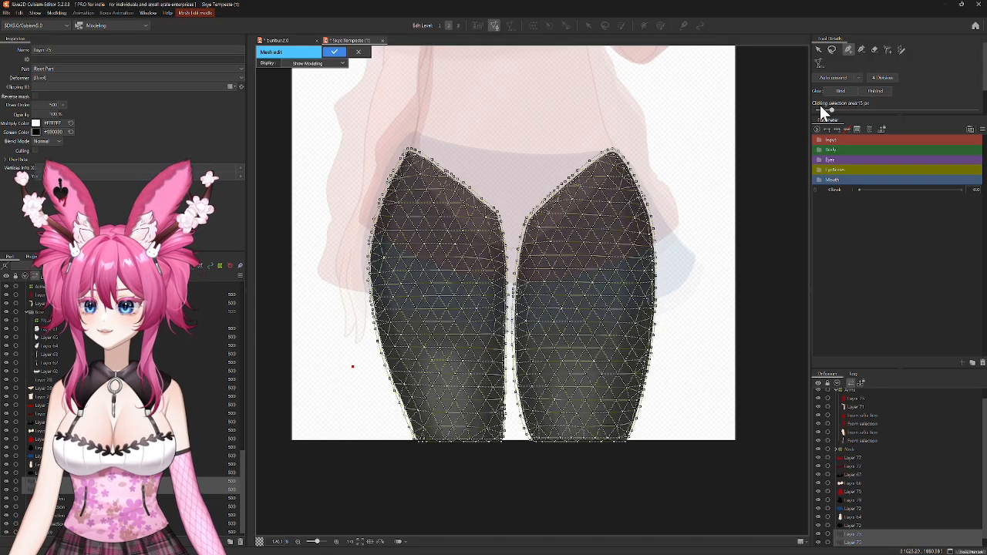
left_click(820, 49)
left_click(702, 249)
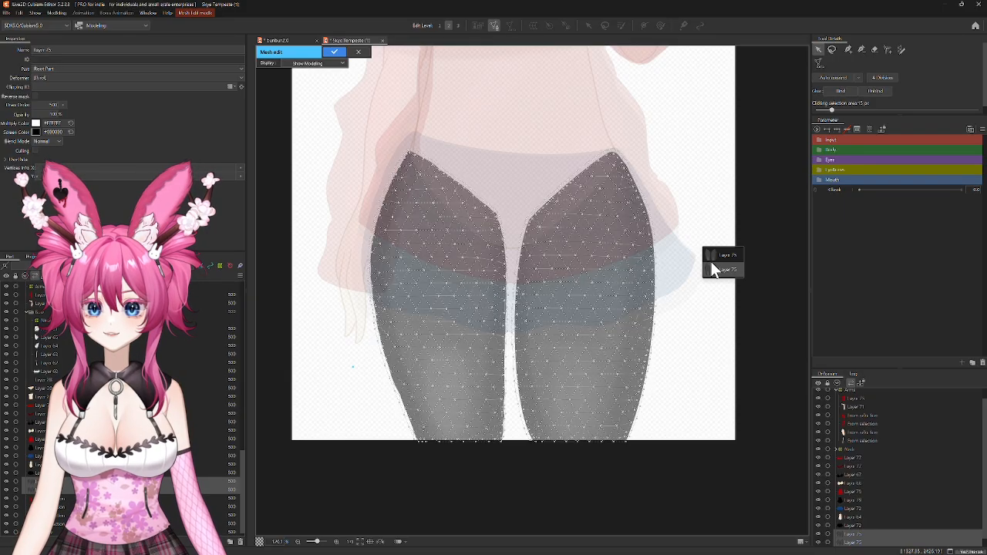
left_click(717, 256)
Step: Erase the mesh over the leg on the canvas's right from the upper copy and apply the edit
left_click(875, 49)
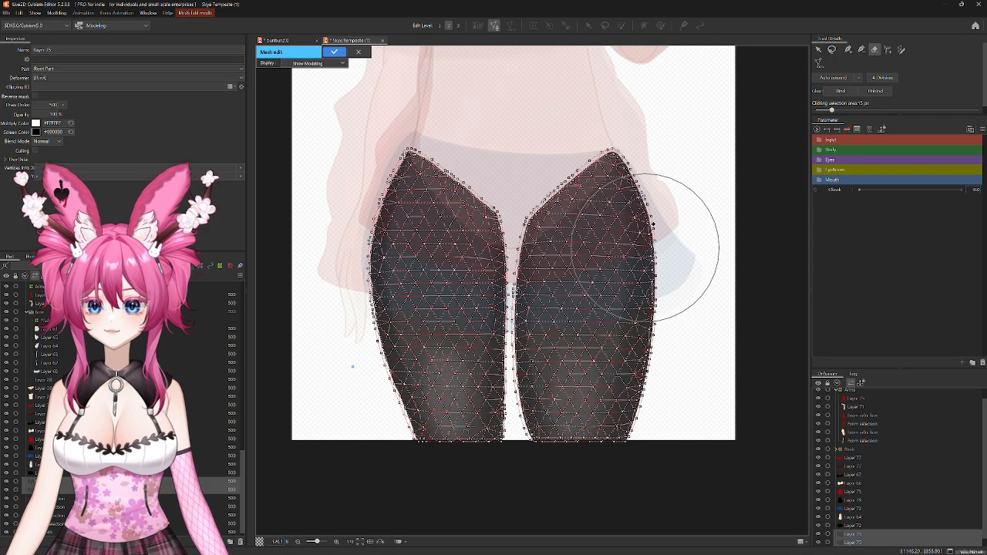
left_click_drag(670, 145, 678, 97)
mouse_move(629, 145)
left_mouse_down()
mouse_move(621, 200)
mouse_move(636, 381)
mouse_move(611, 437)
left_mouse_up()
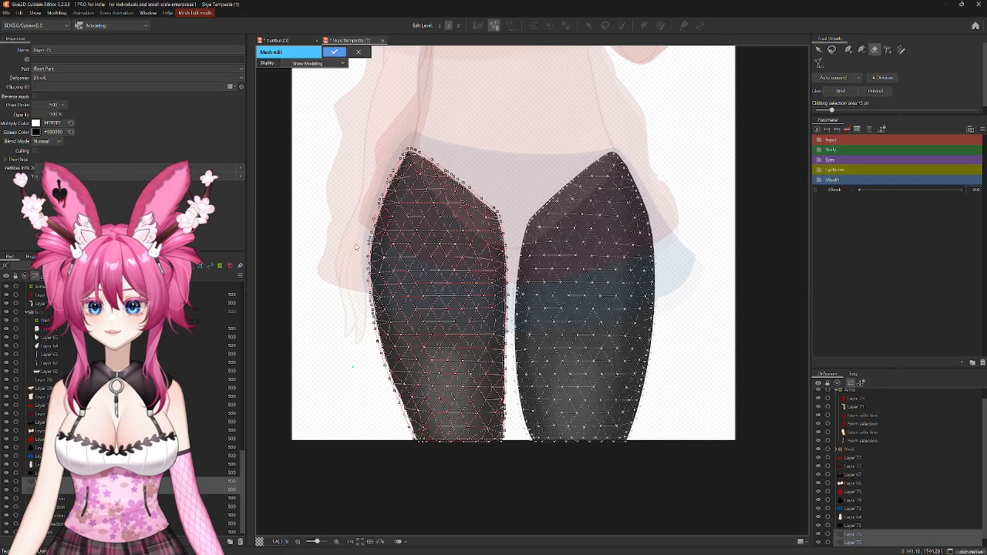
key("Return")
left_click(208, 481)
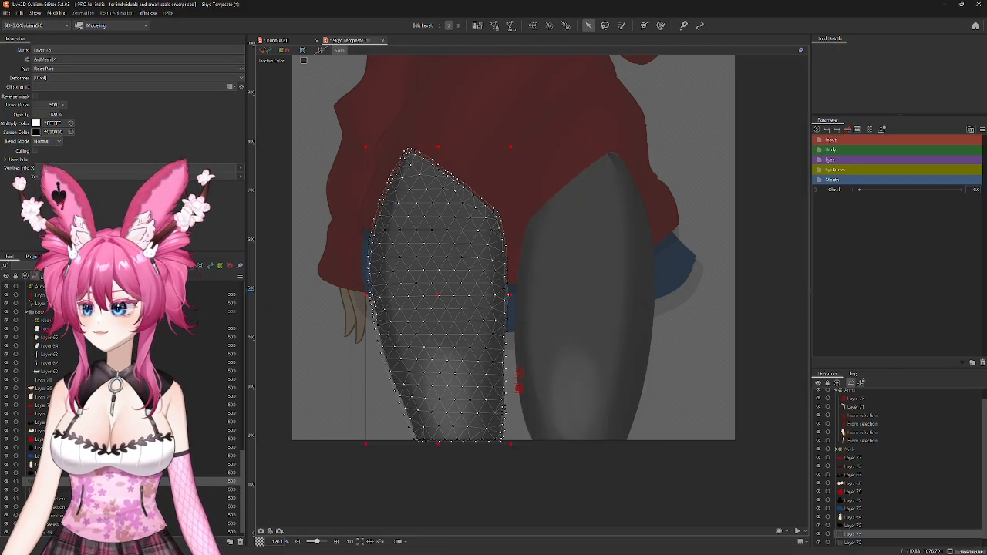
Step: Erase the mesh over the leg on the canvas's left from the other legs copy and apply the edit
left_click(71, 491)
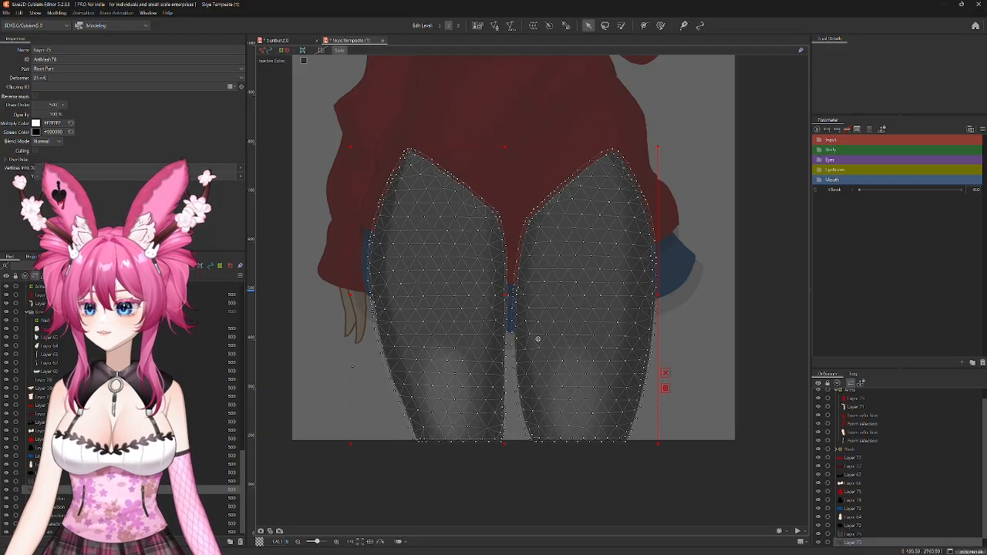
double_click(505, 297)
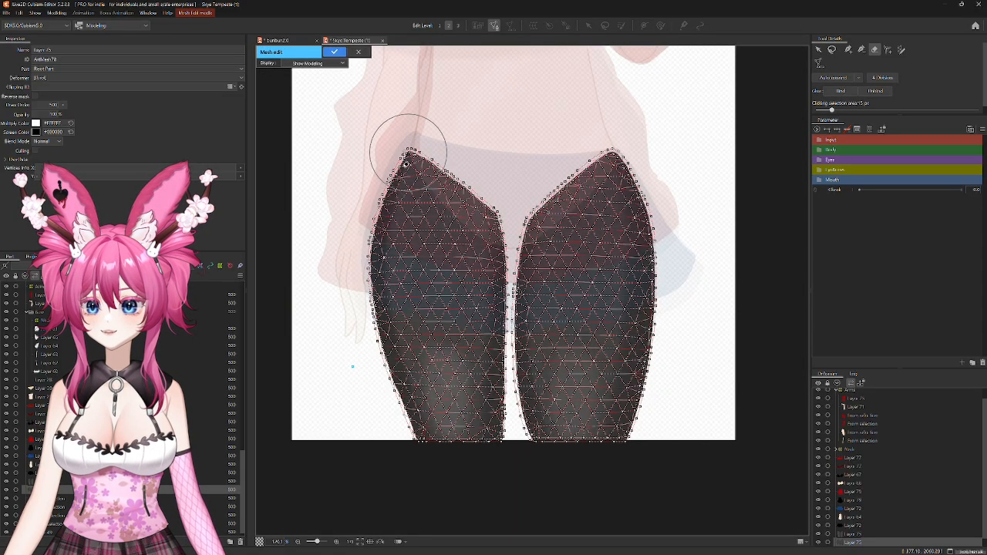
mouse_move(406, 160)
left_mouse_down()
mouse_move(380, 250)
mouse_move(386, 365)
mouse_move(375, 375)
mouse_move(414, 419)
mouse_move(442, 429)
left_mouse_up()
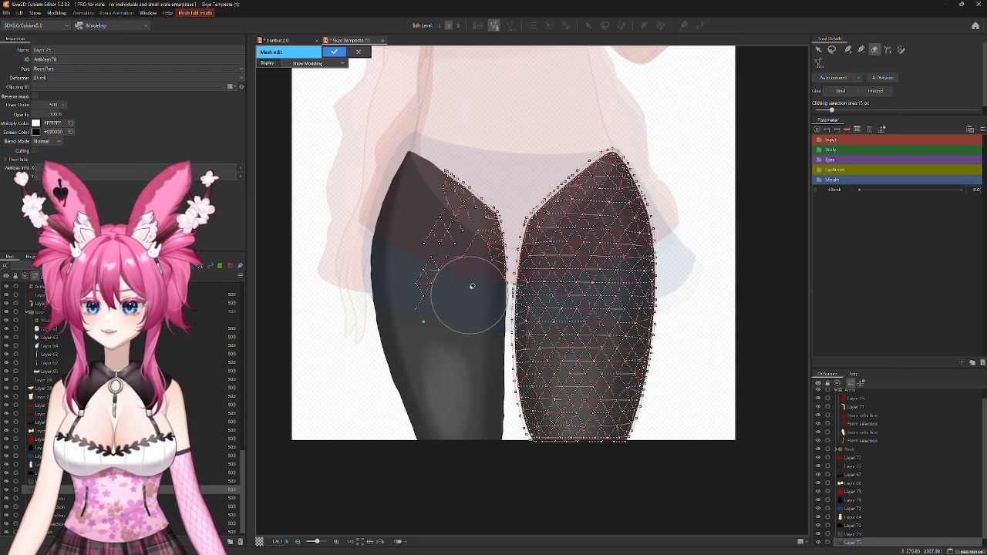
mouse_move(472, 286)
left_mouse_down()
mouse_move(471, 216)
mouse_move(452, 185)
mouse_move(426, 215)
mouse_move(423, 330)
left_mouse_up()
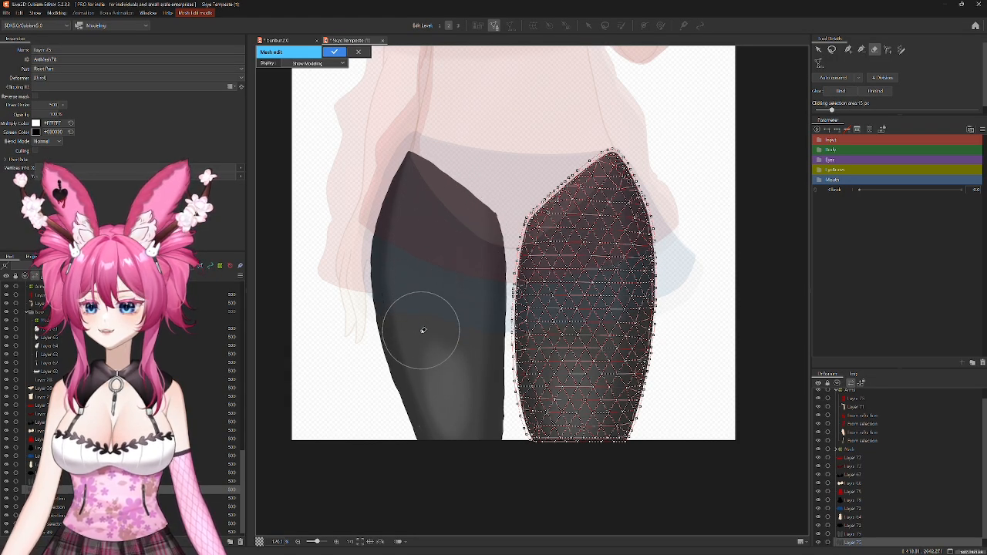
left_click(338, 54)
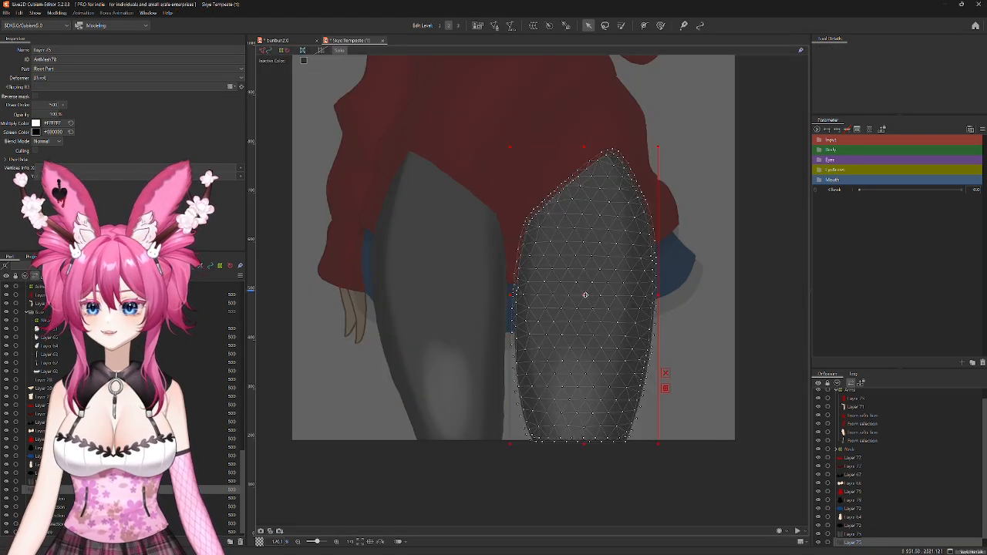
Step: Test the split by moving each leg layer outward in turn, undoing each move
left_click_drag(586, 295, 651, 288)
key("ctrl+z")
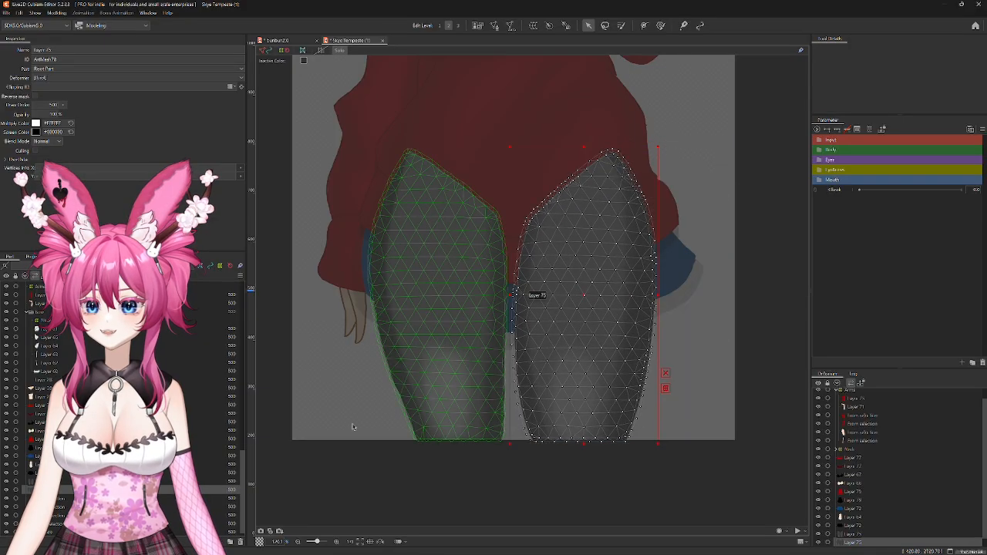
left_click(212, 481)
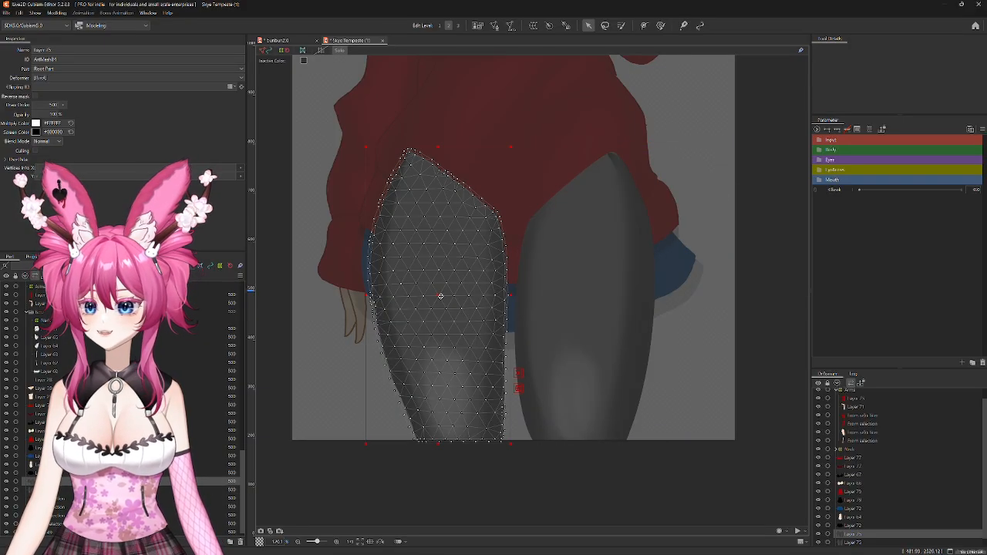
left_click_drag(441, 296, 347, 298)
key("ctrl+z")
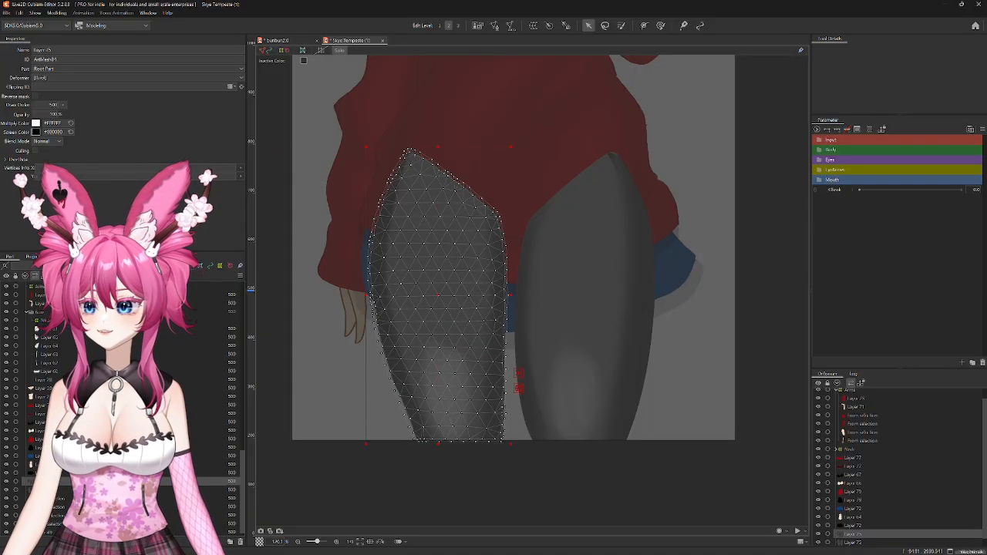
Step: Create a warp deformer named Legs as the parent of both leg layers and turn off Solo view
left_click(858, 542, "ctrl")
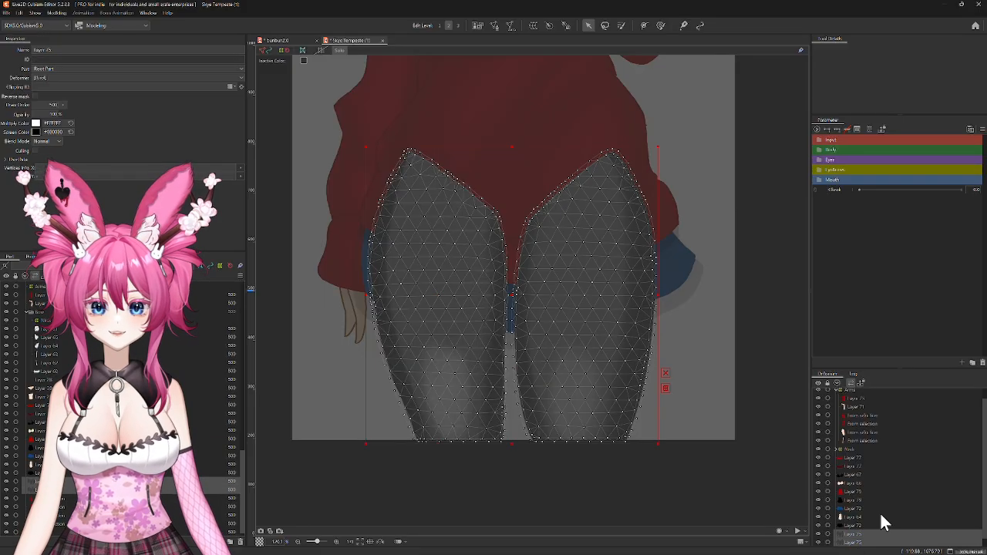
left_click(536, 27)
double_click(344, 195)
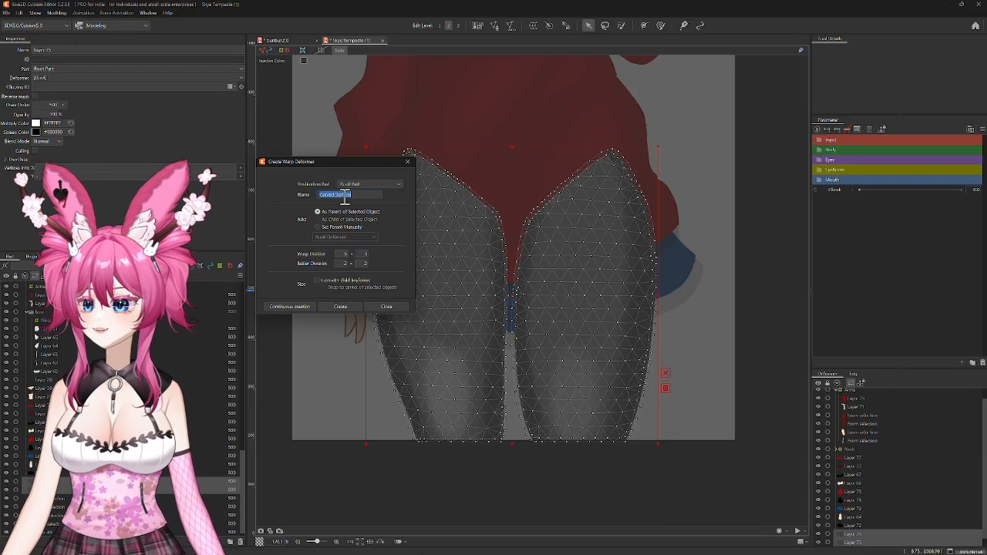
type("Legs")
left_click(340, 307)
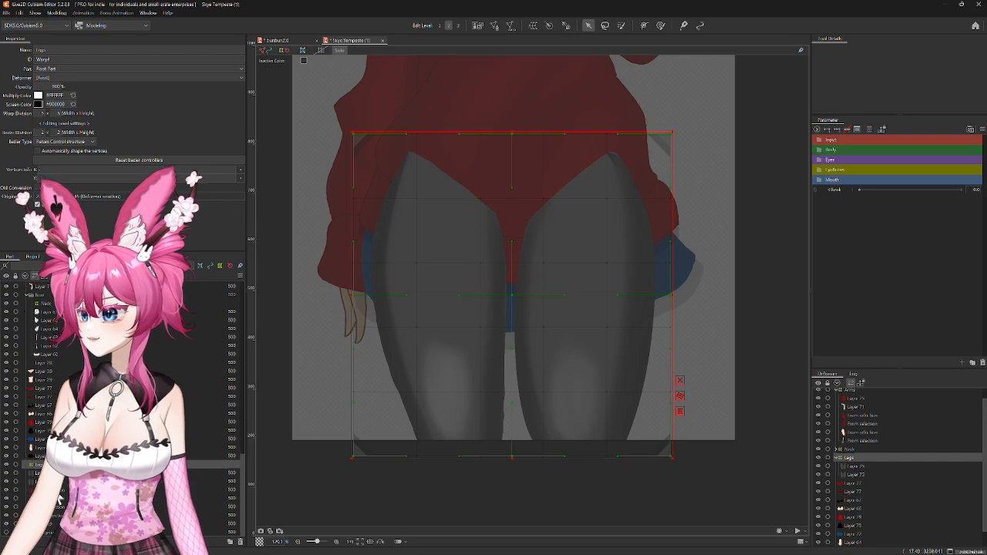
left_click(341, 51)
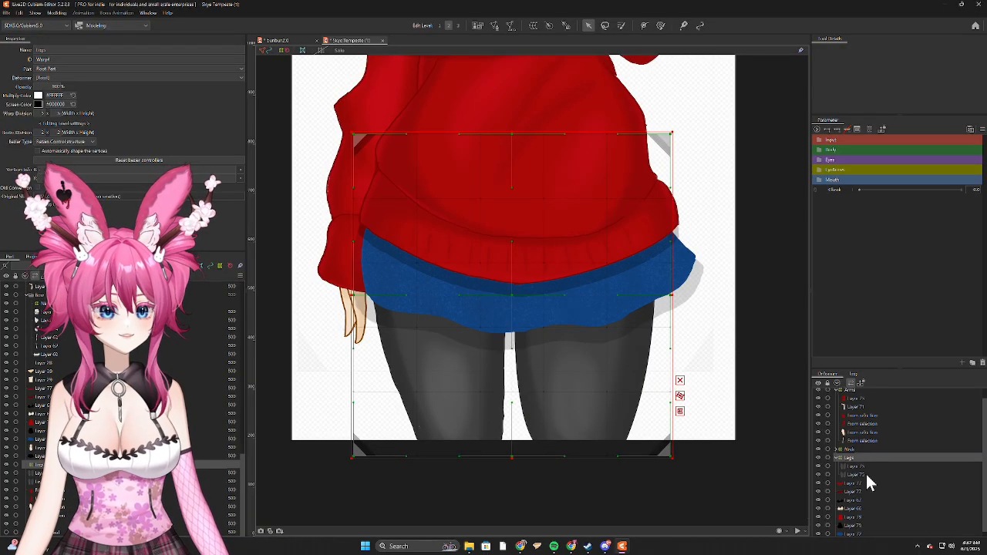
Step: Select the blue skirt layer and its shadow layer and create a warp deformer named Hip as their parent
scroll(868, 482, "down", 1)
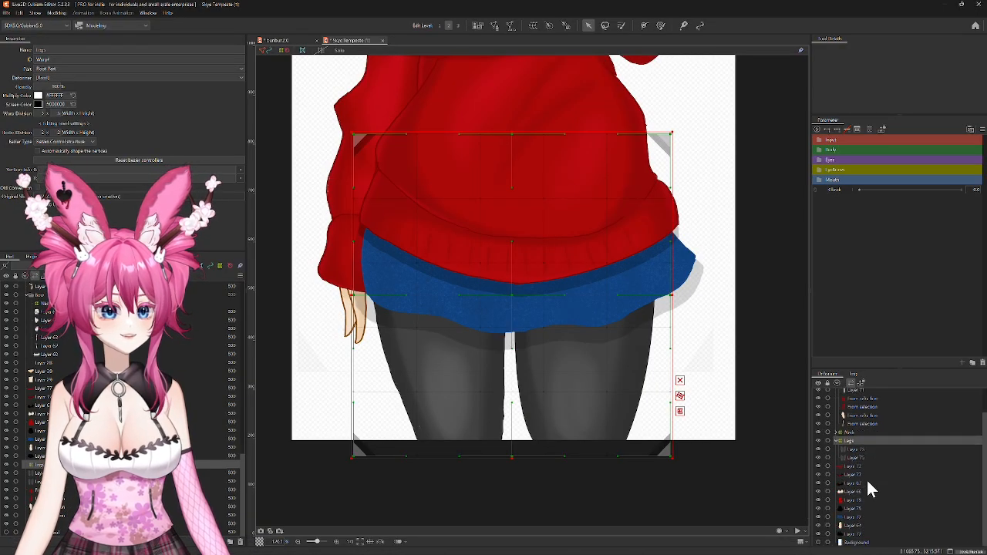
left_click(853, 519)
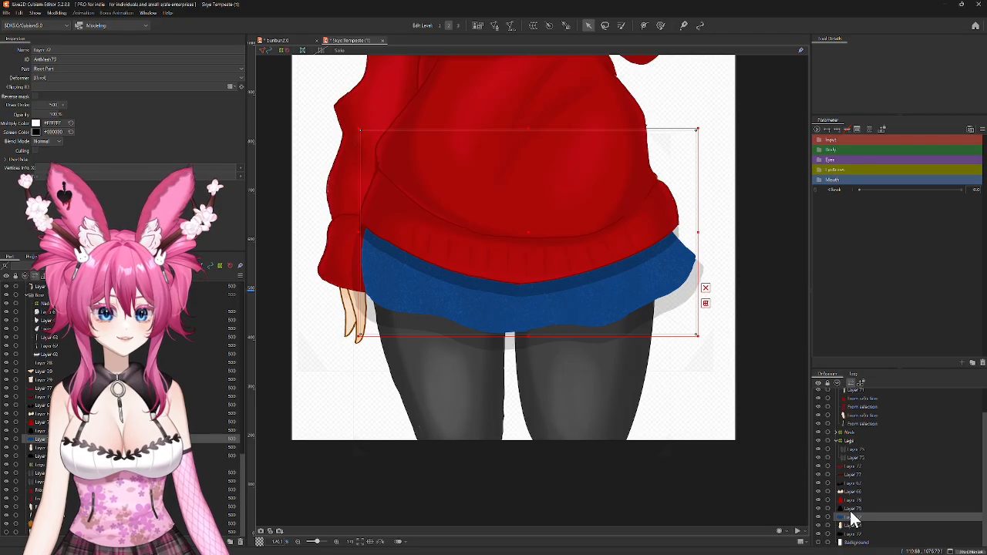
left_click(853, 528)
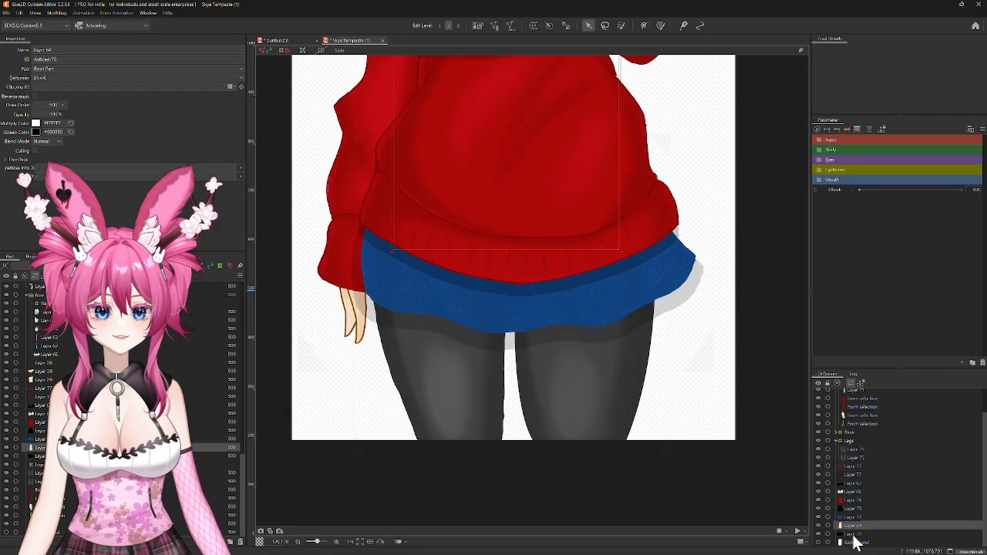
left_click(853, 536)
left_click(853, 520, "ctrl")
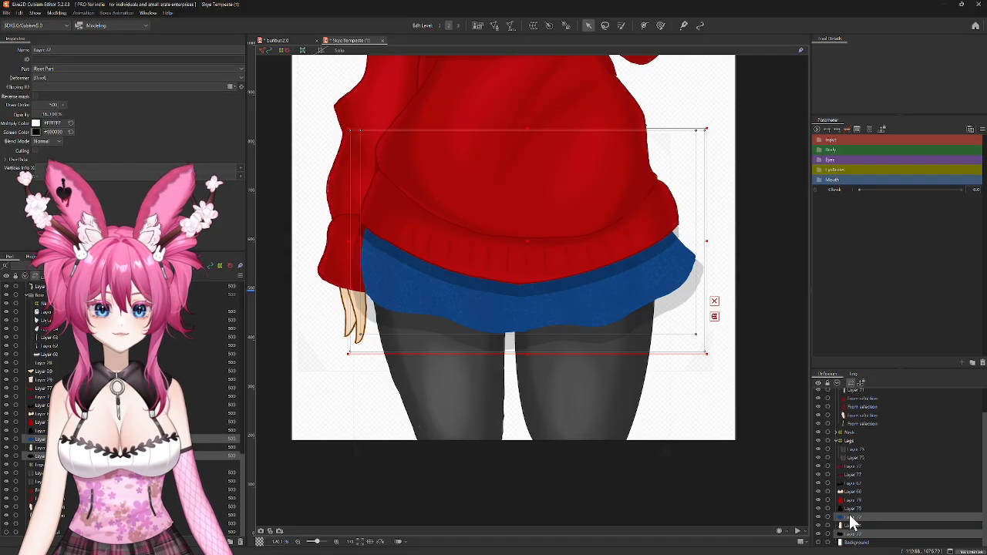
left_click(531, 26)
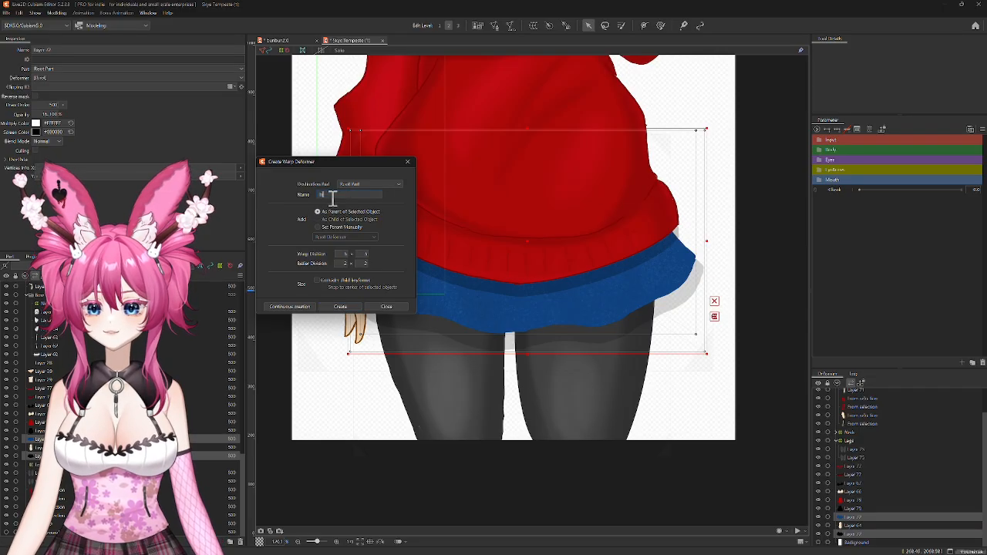
left_click(340, 306)
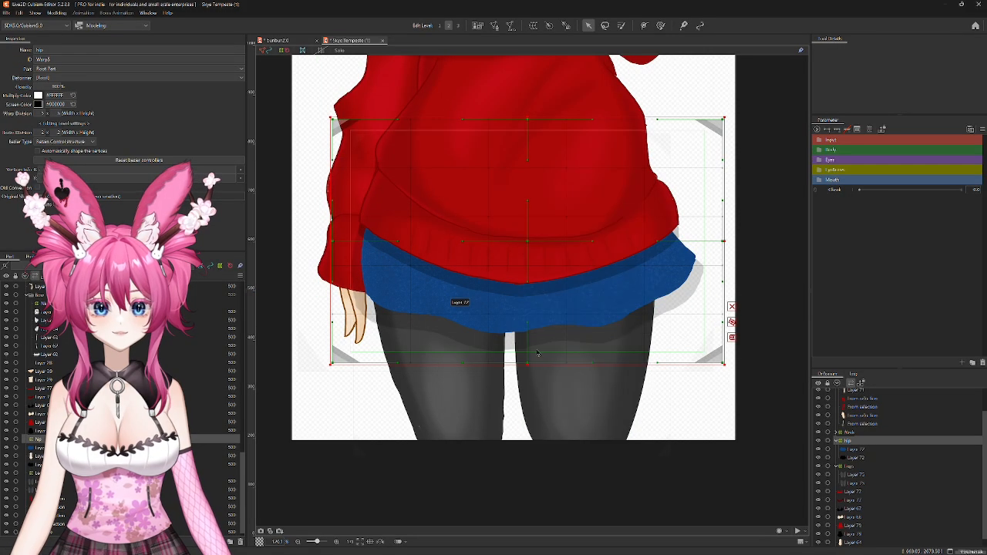
Step: Clip the skirt's shadow layer to the two leg layers
left_click(858, 458)
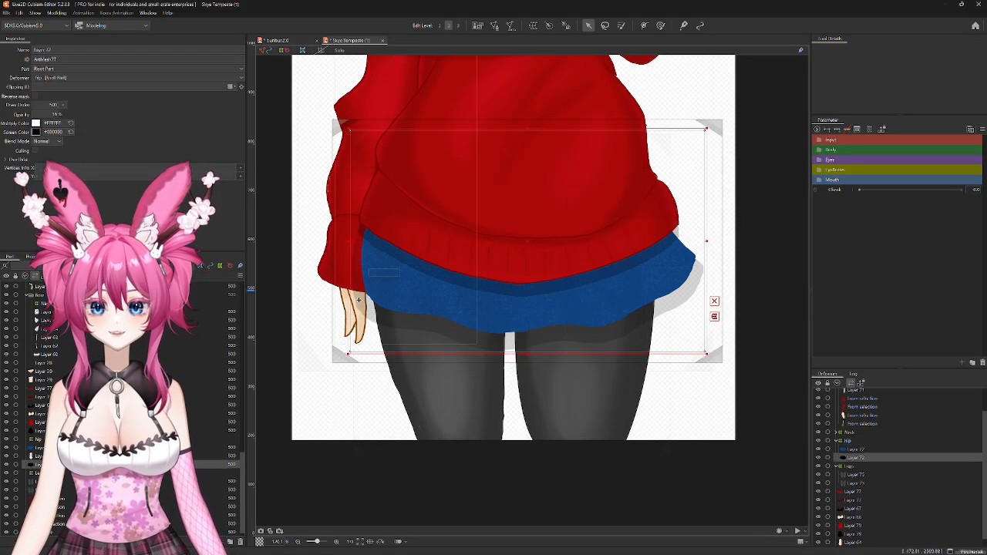
left_click(230, 87)
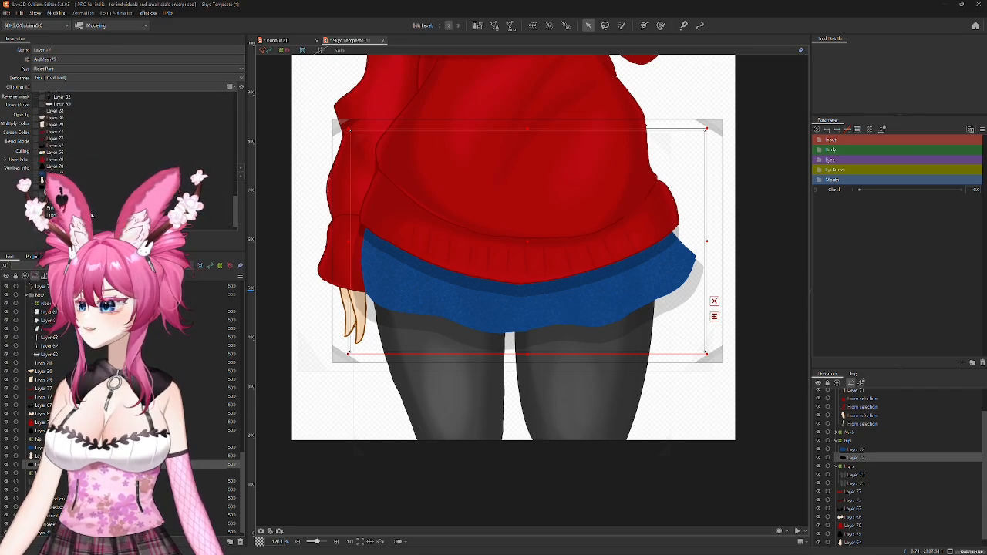
left_click(35, 194)
left_click(35, 201)
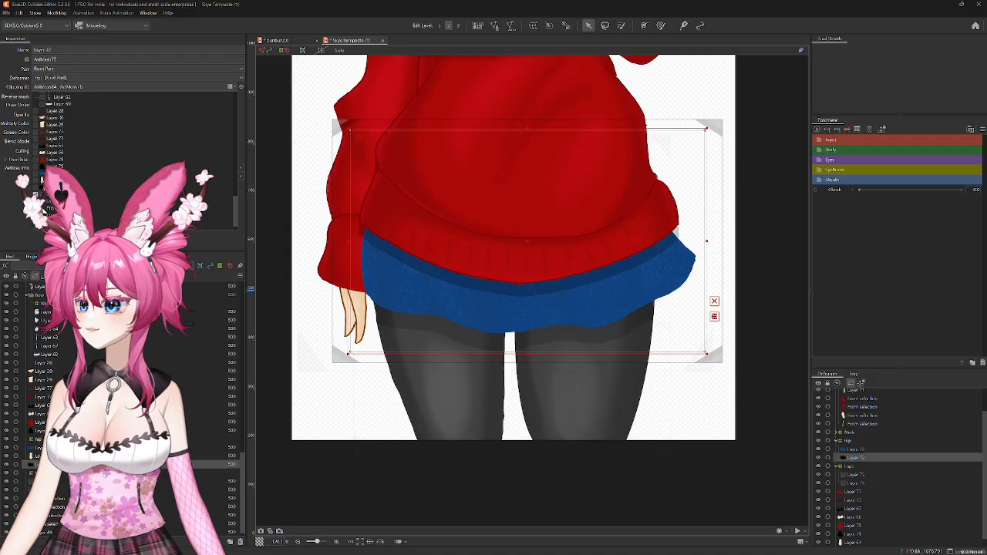
left_click(20, 219)
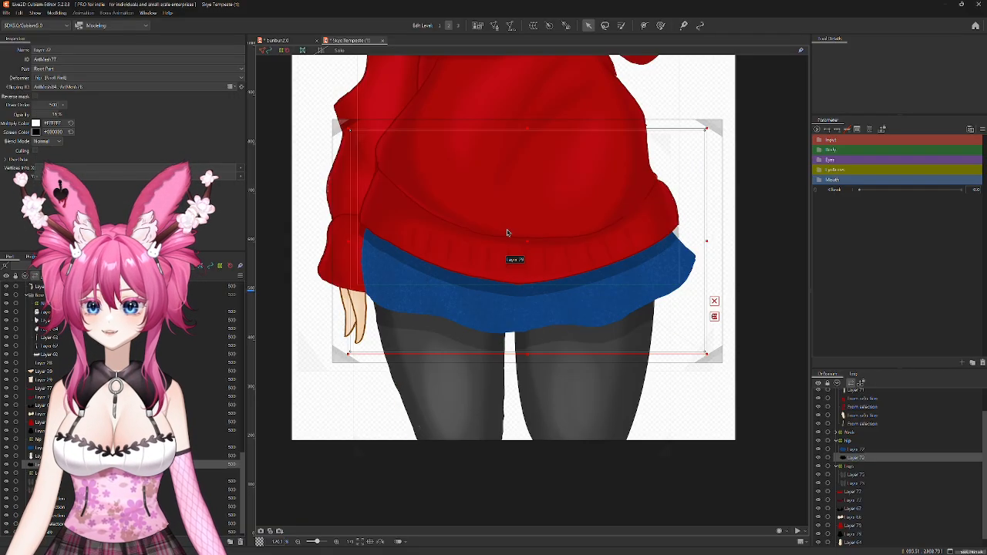
mouse_move(528, 237)
left_mouse_down()
mouse_move(544, 242)
mouse_move(520, 260)
mouse_move(559, 225)
mouse_move(507, 273)
mouse_move(526, 236)
left_mouse_up()
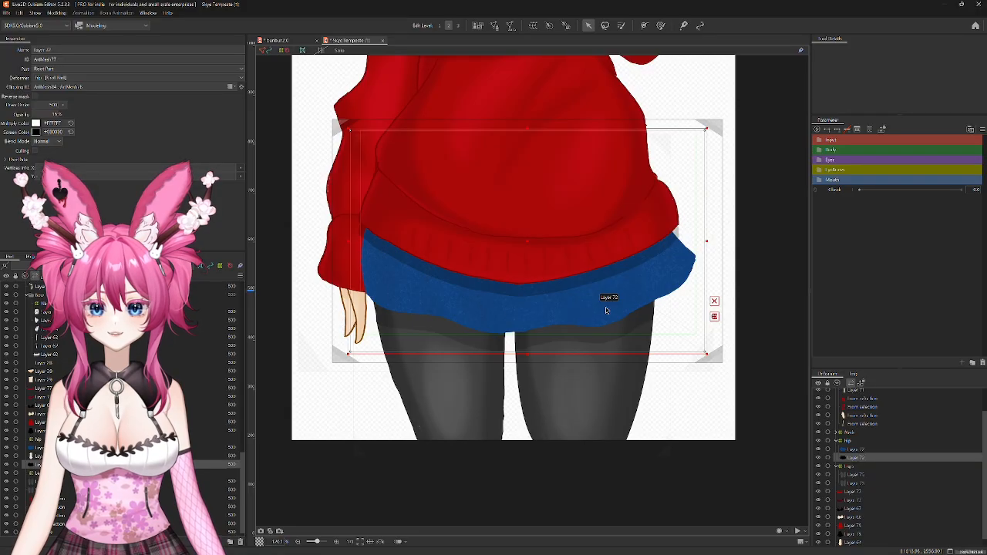
Step: Select the remaining ungrouped sweater, bow and upper-body layers with their shadows and create a warp deformer named Torso as their parent
scroll(858, 500, "down", 1)
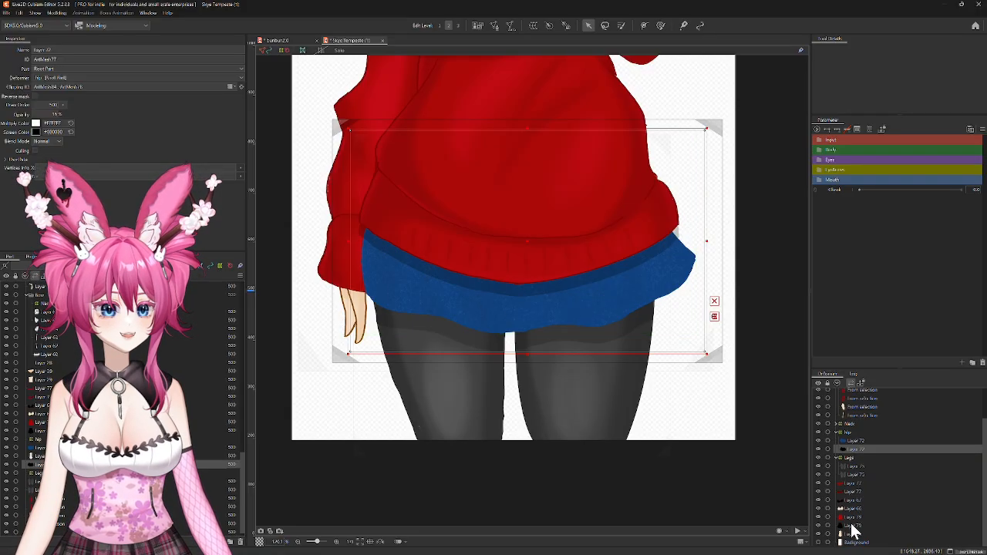
left_click(852, 526)
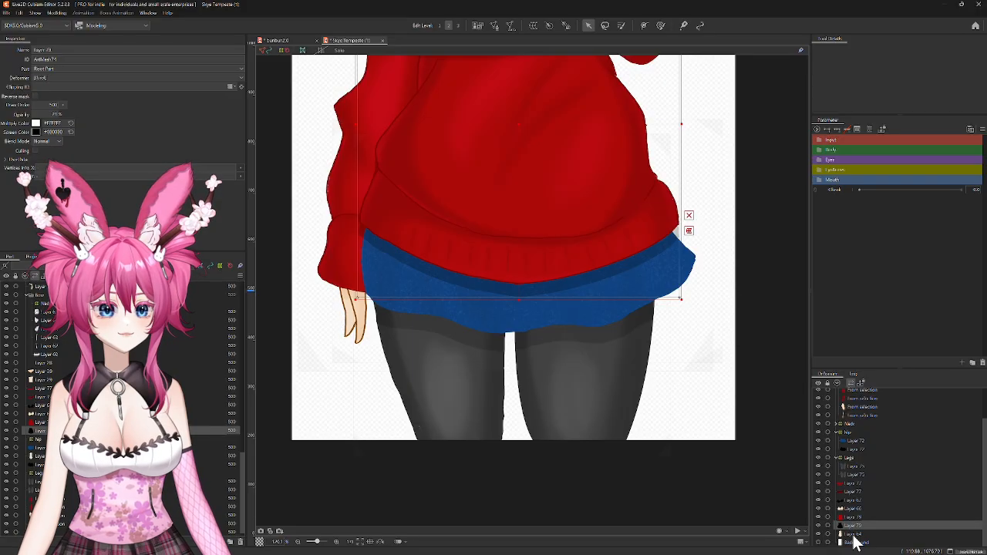
left_click(854, 534)
left_click(852, 524, "ctrl")
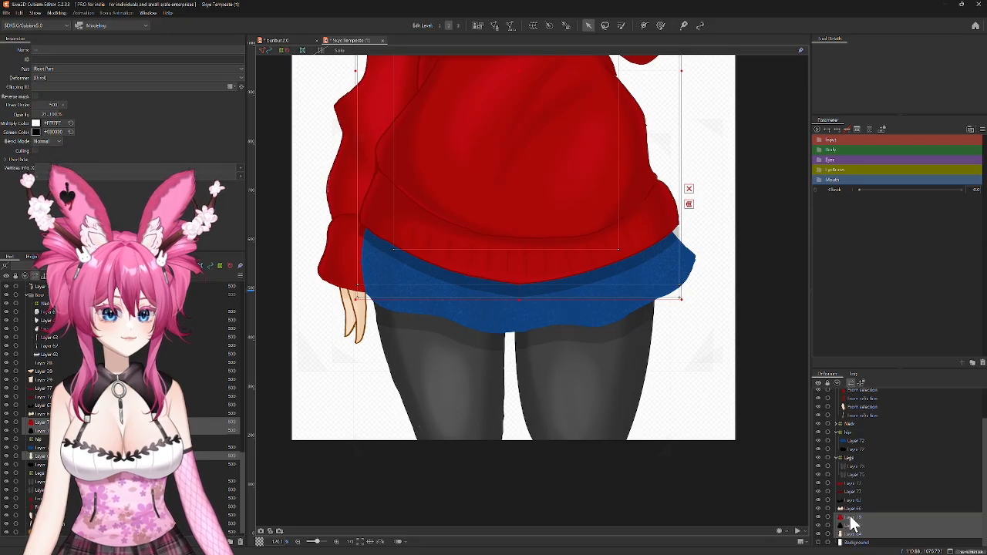
left_click(848, 483, "shift")
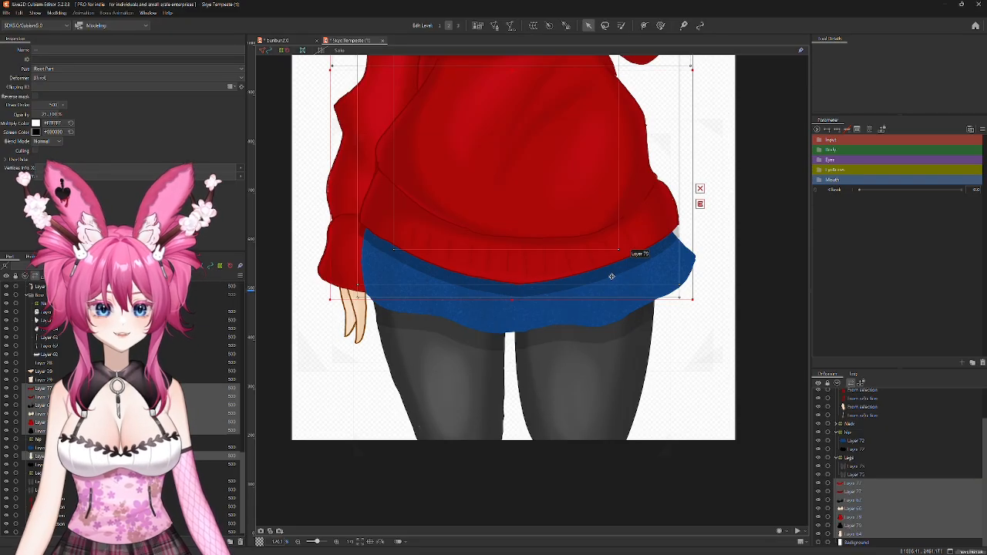
left_click(532, 26)
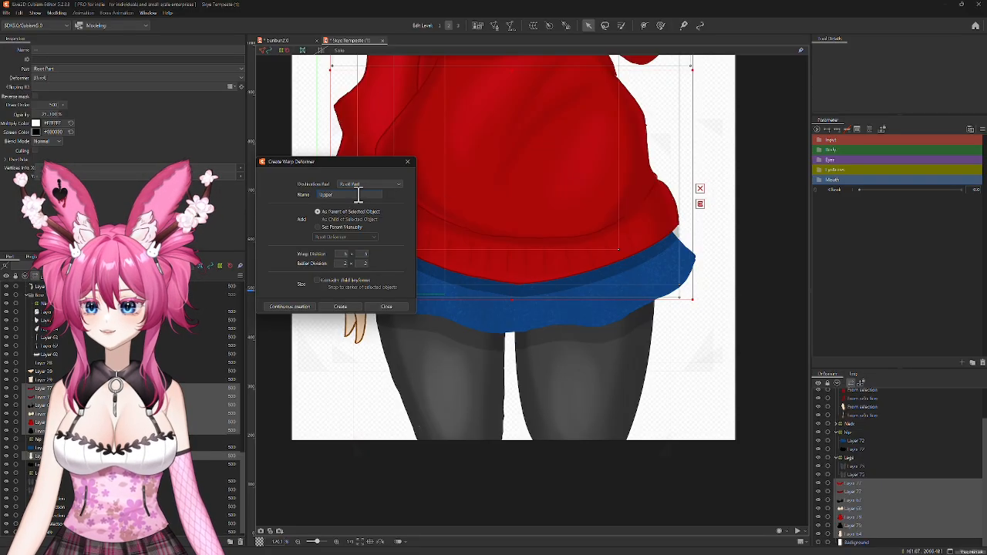
key("BackSpace")
key("BackSpace")
key("BackSpace")
key("BackSpace")
key("BackSpace")
key("BackSpace")
key("BackSpace")
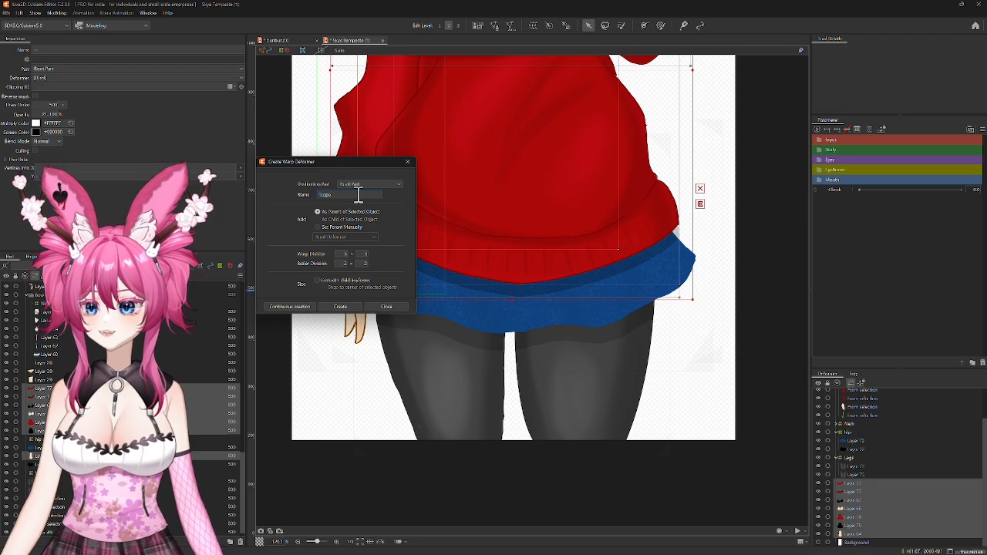
type("Torso")
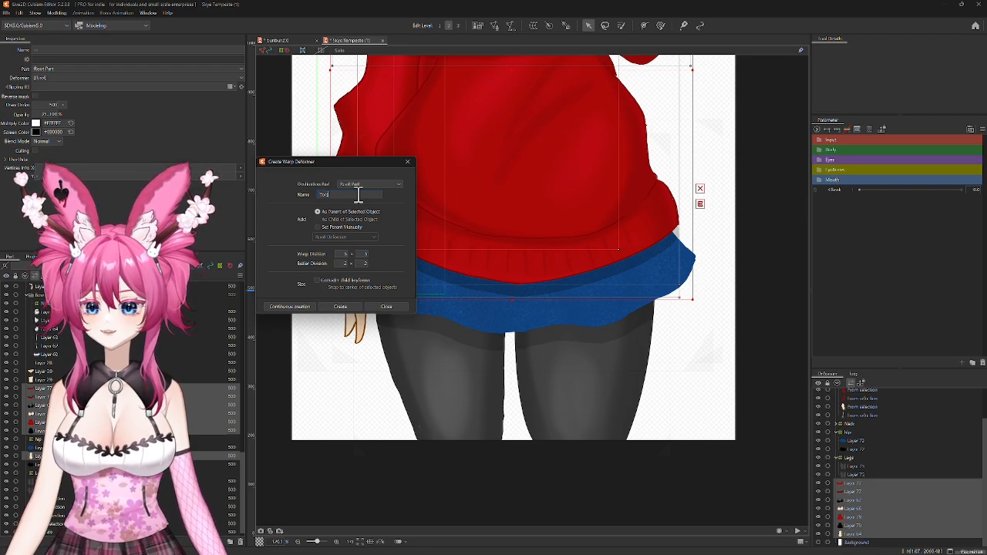
left_click(344, 308)
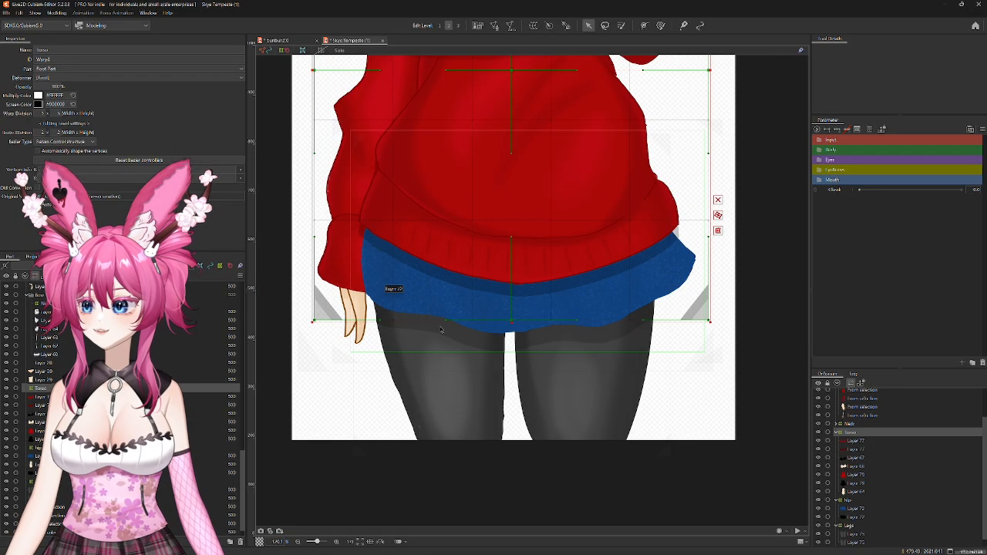
Step: Clip the sweater's dark shadow layer to the blue skirt layer
left_click(855, 484)
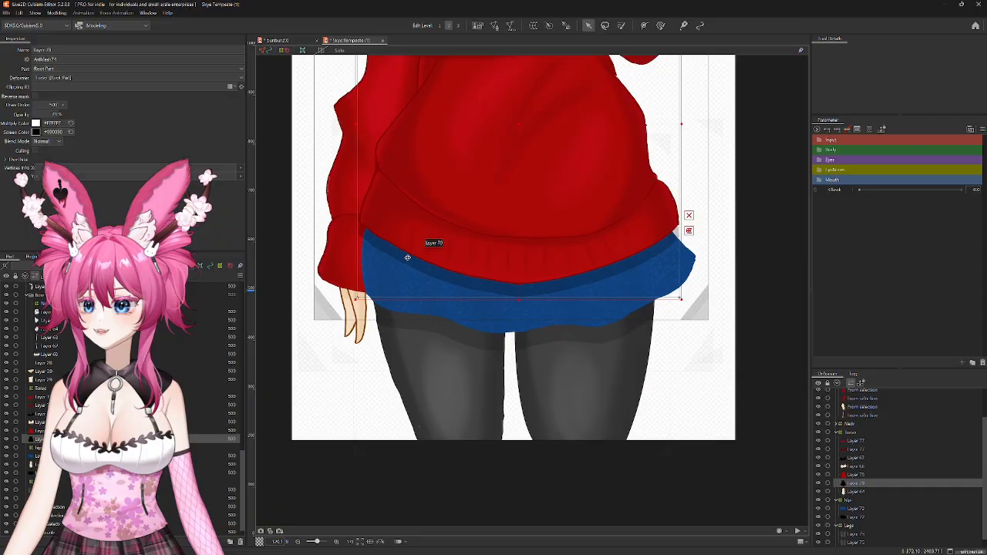
left_click_drag(520, 126, 523, 155)
key("ctrl+z")
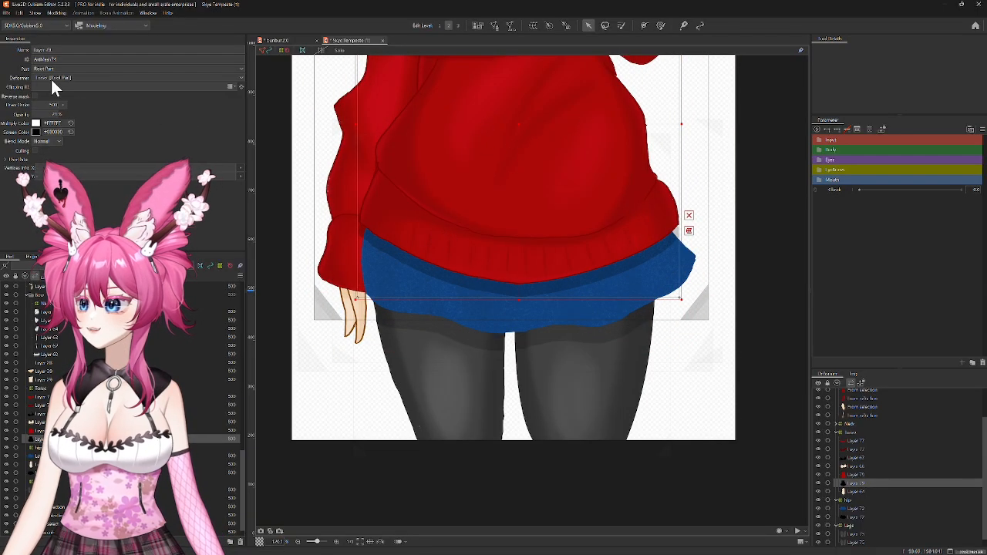
left_click(229, 86)
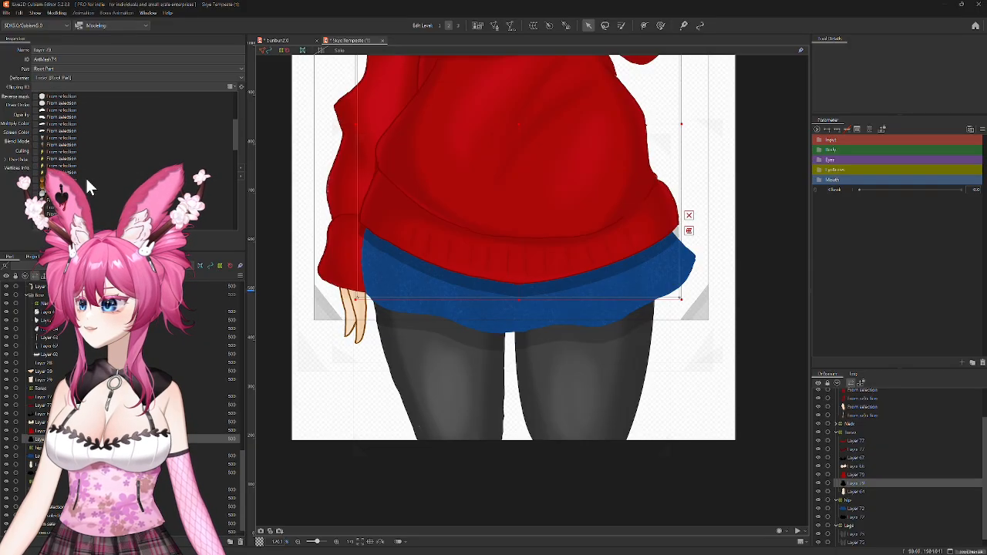
scroll(86, 179, "down", 5)
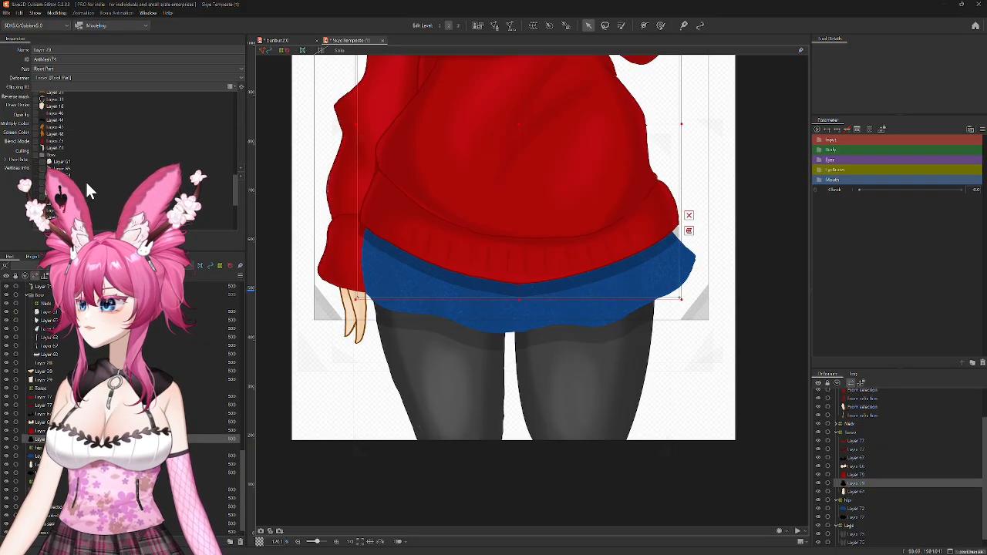
left_click(36, 191)
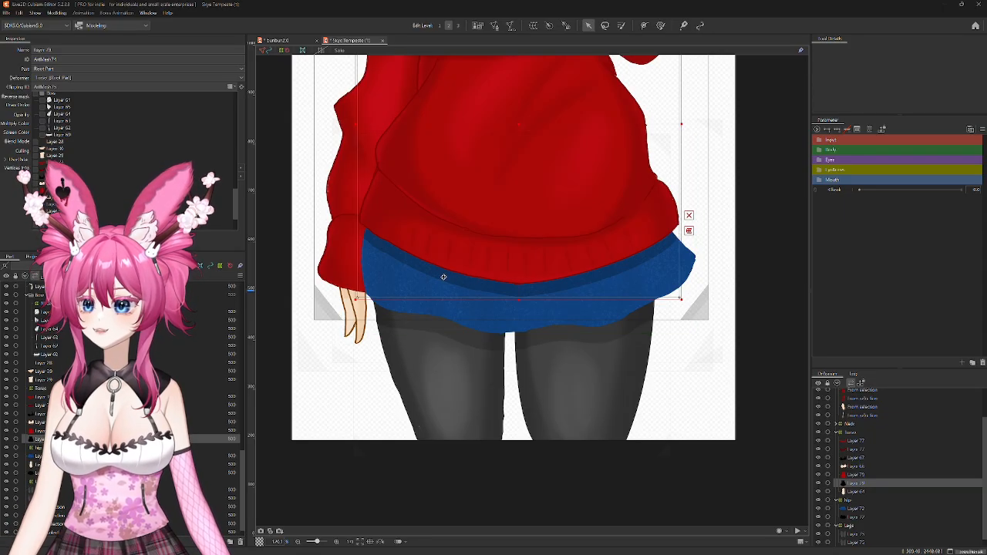
Step: Clip the sweater collar's shadow layer to the sweater body and to the sleeve layer beneath it
left_click_drag(481, 231, 475, 380)
left_click(375, 189)
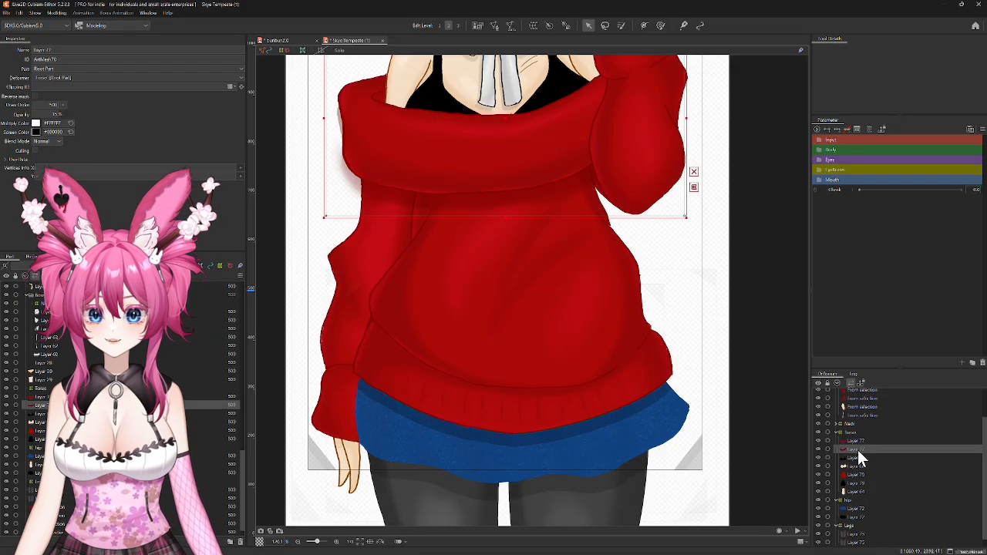
left_click_drag(542, 140, 518, 157)
key("ctrl+z")
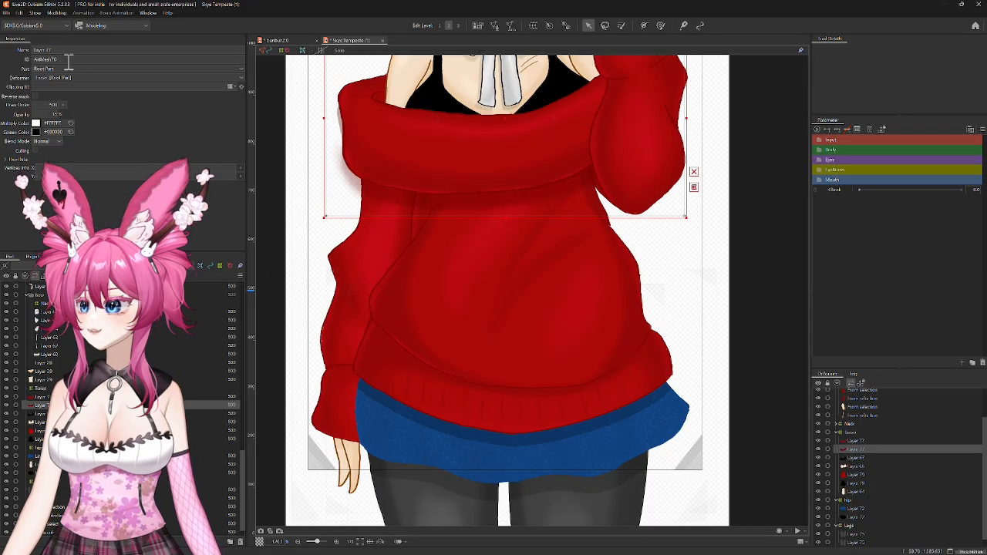
left_click(233, 87)
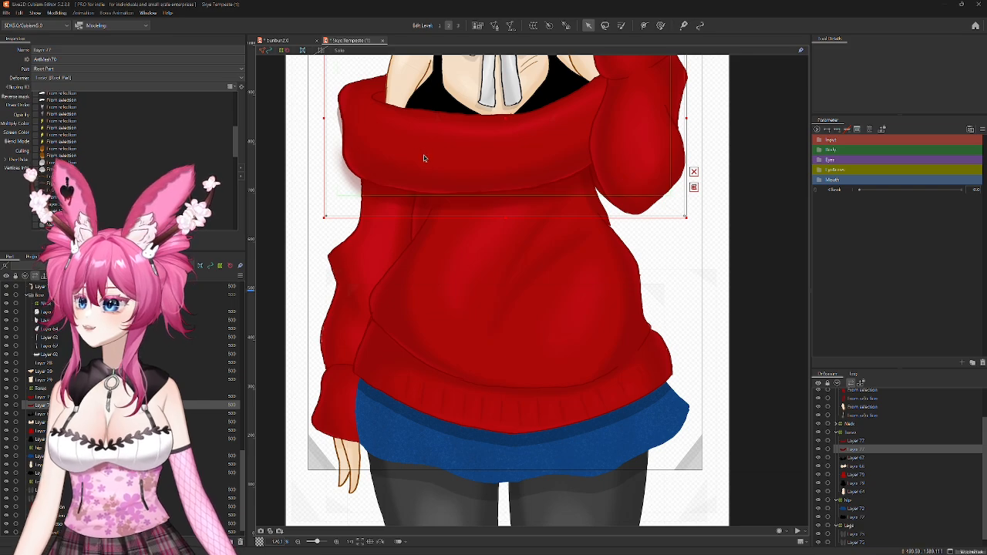
scroll(154, 147, "down", 3)
scroll(102, 175, "down", 3)
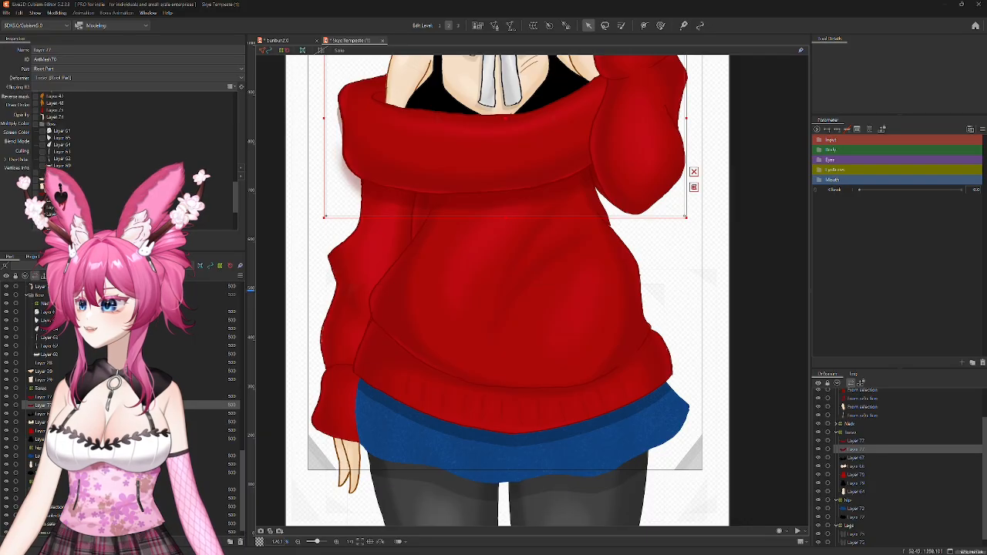
left_click(35, 225)
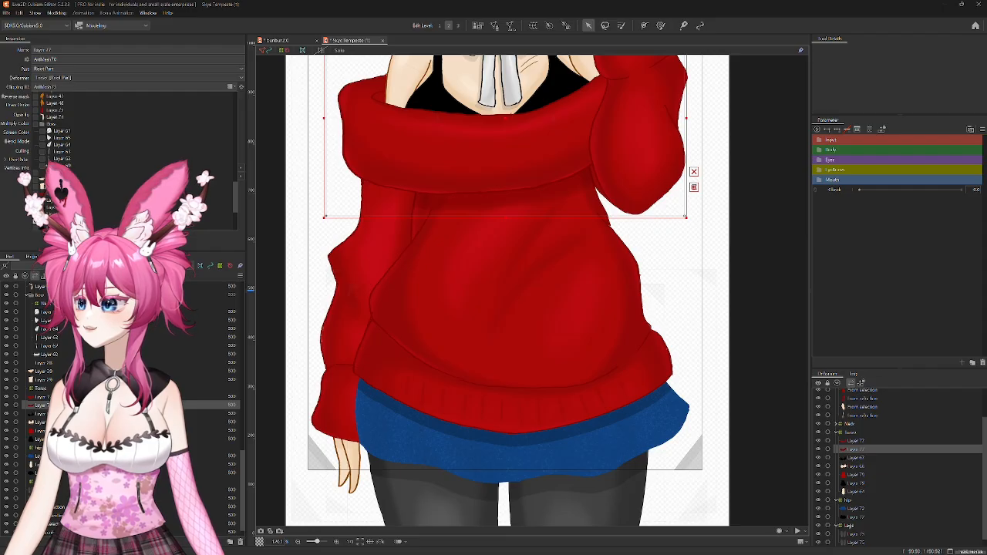
scroll(82, 151, "up", 3)
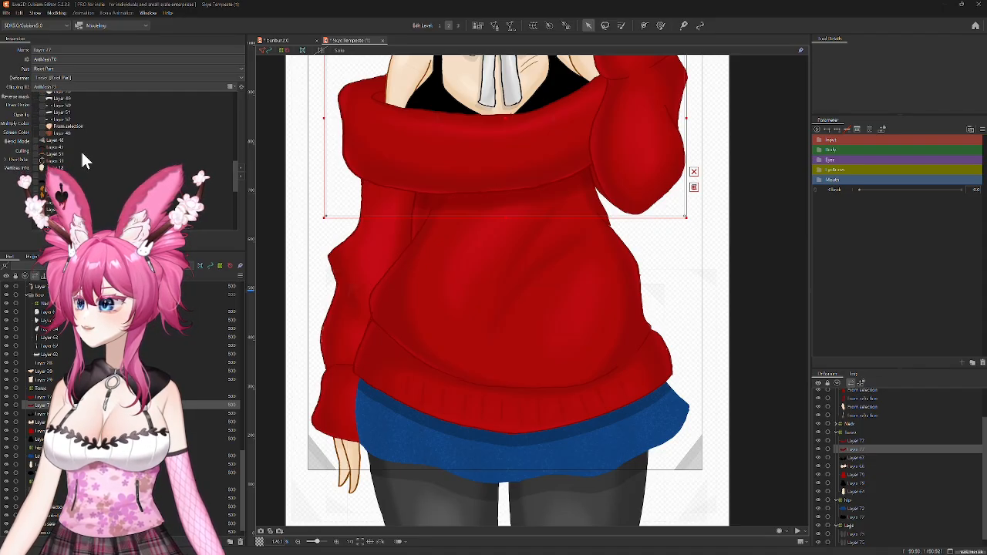
scroll(82, 153, "down", 5)
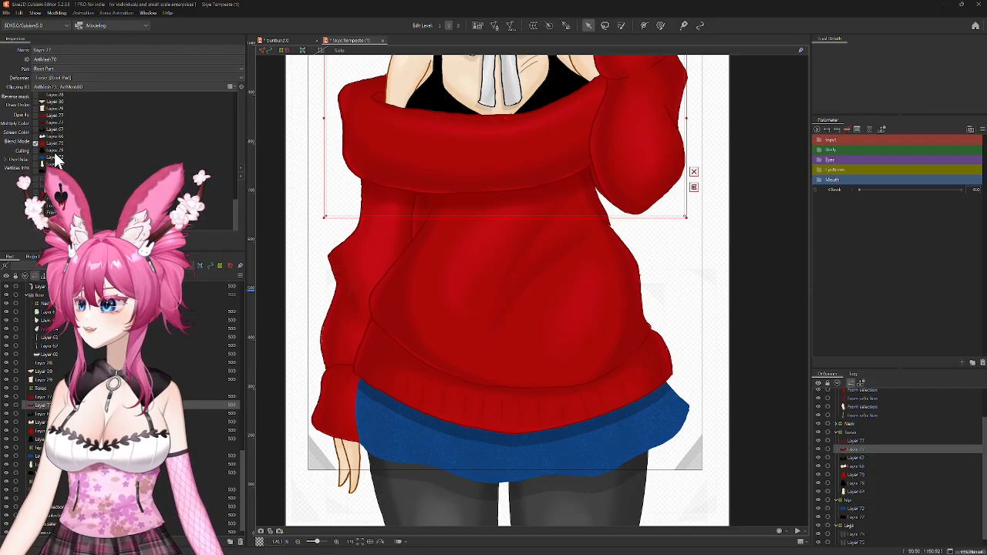
left_click(7, 203)
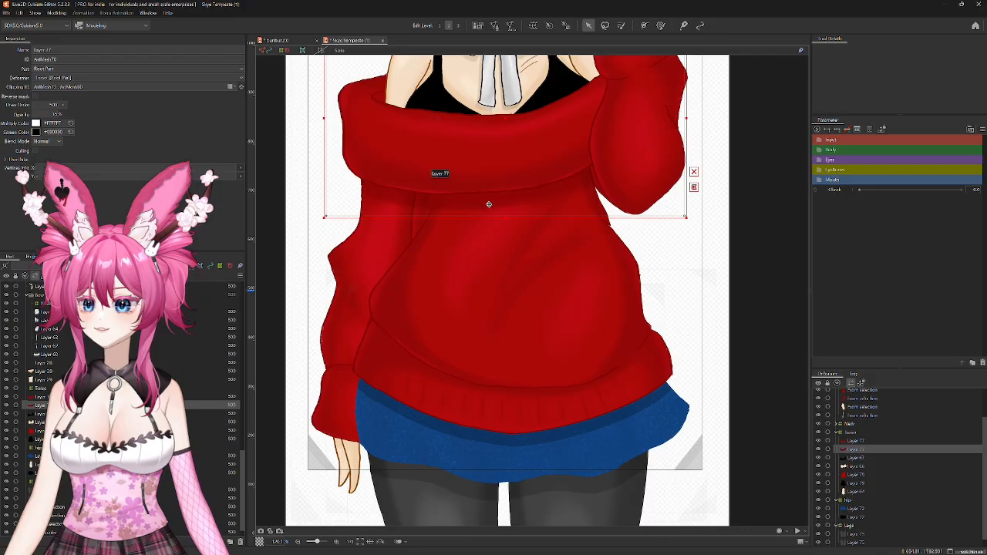
Step: Test the collar shadow's clipping by moving the shadow slightly downward
left_click_drag(498, 203, 498, 210)
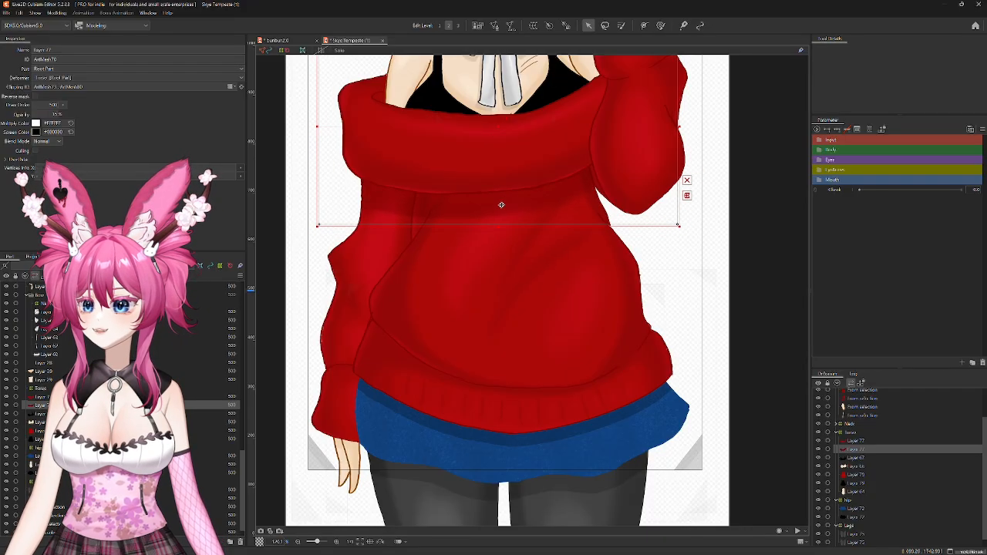
scroll(496, 220, "down", 3)
left_click_drag(497, 261, 497, 284)
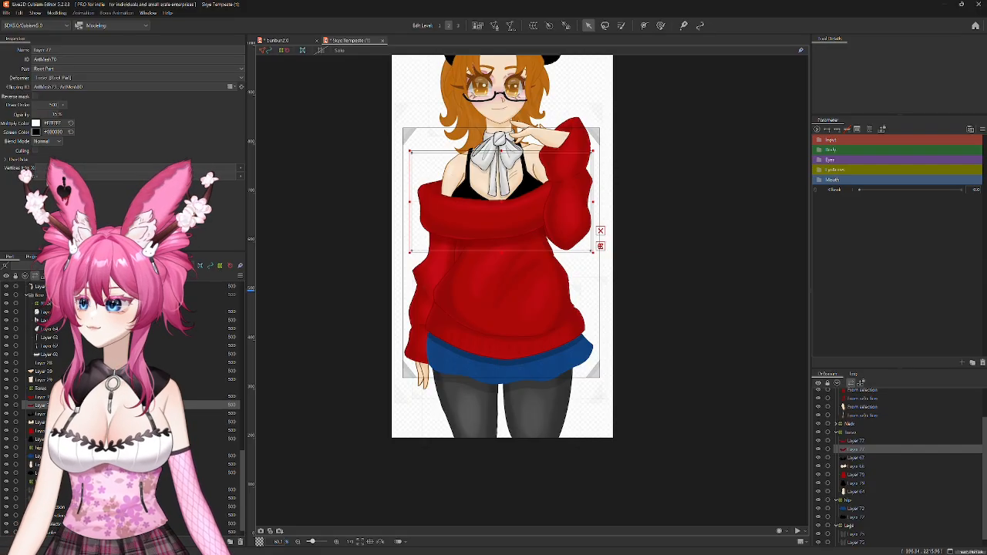
Step: Collapse the Torso, Arms and Hip deformer groups in the deformer hierarchy
left_click(836, 433)
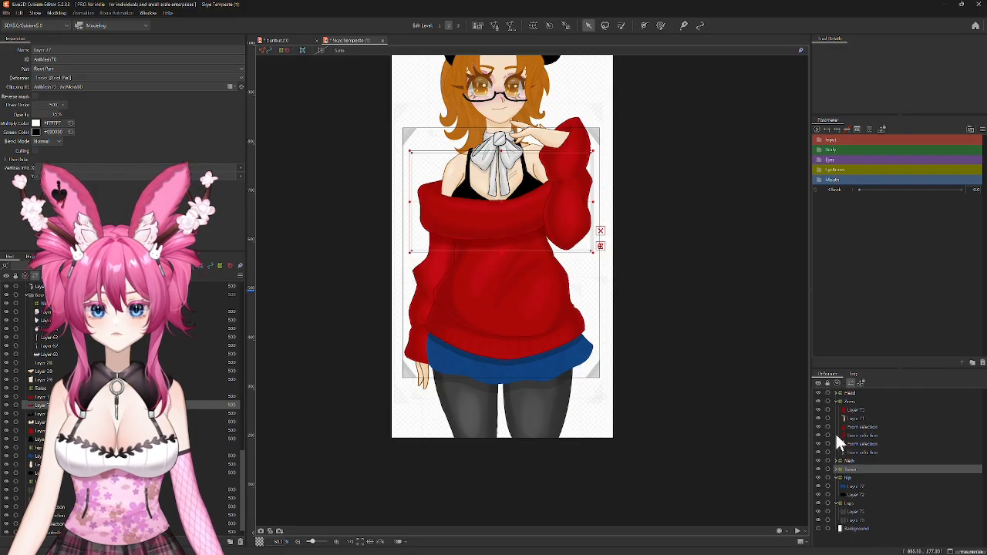
left_click(836, 402)
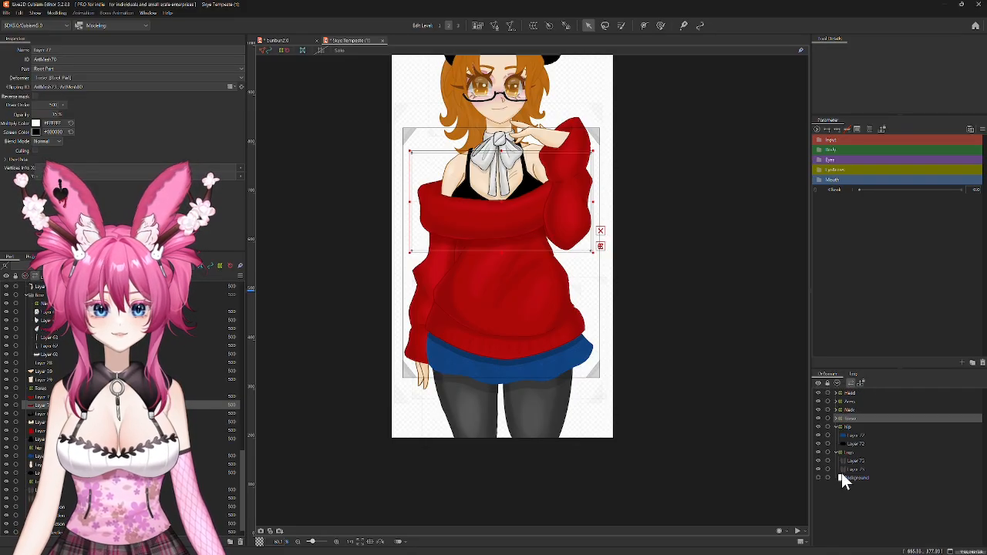
left_click(837, 426)
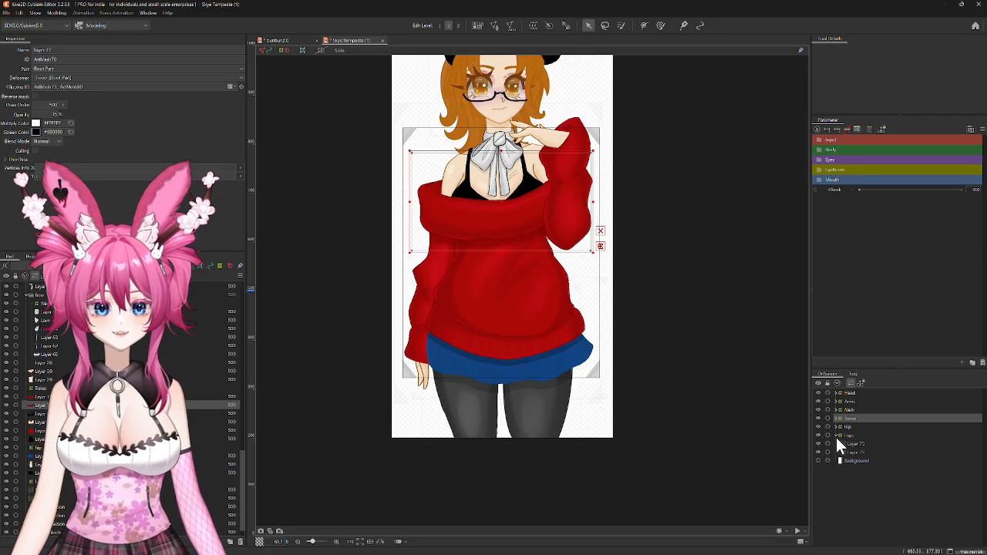
Step: Delete the Background layer from the model
left_click(850, 445)
right_click(850, 445)
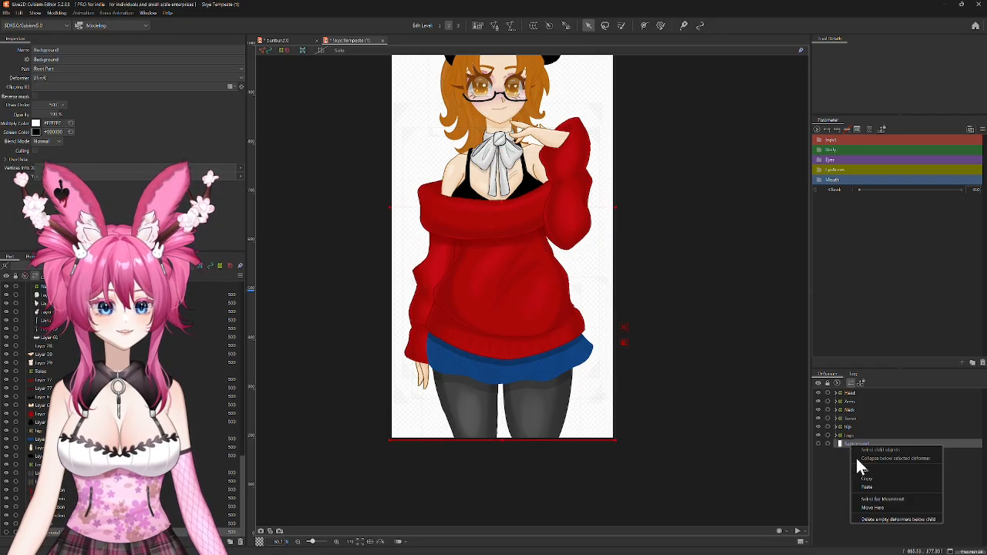
left_click(838, 479)
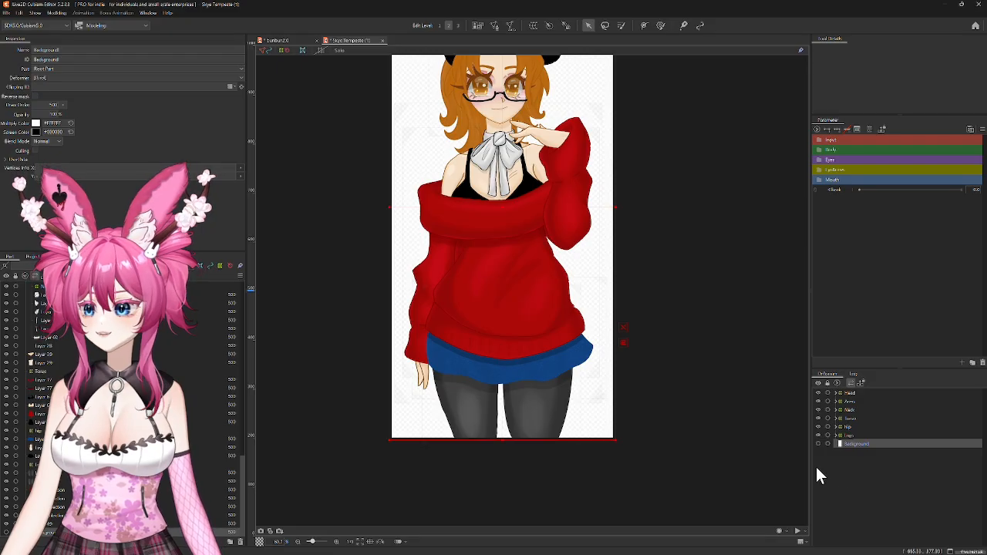
left_click(238, 543)
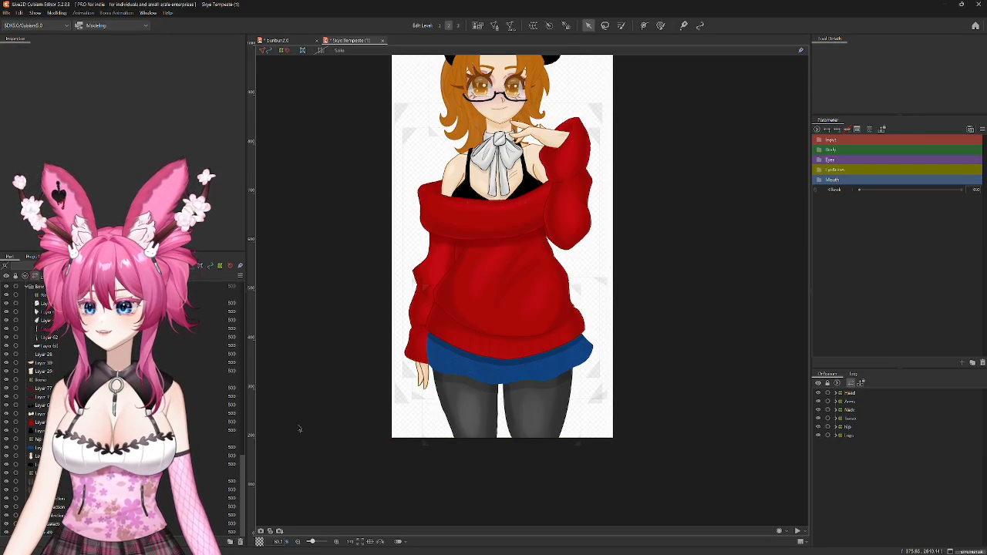
scroll(131, 409, "up", 2)
scroll(131, 408, "up", 3)
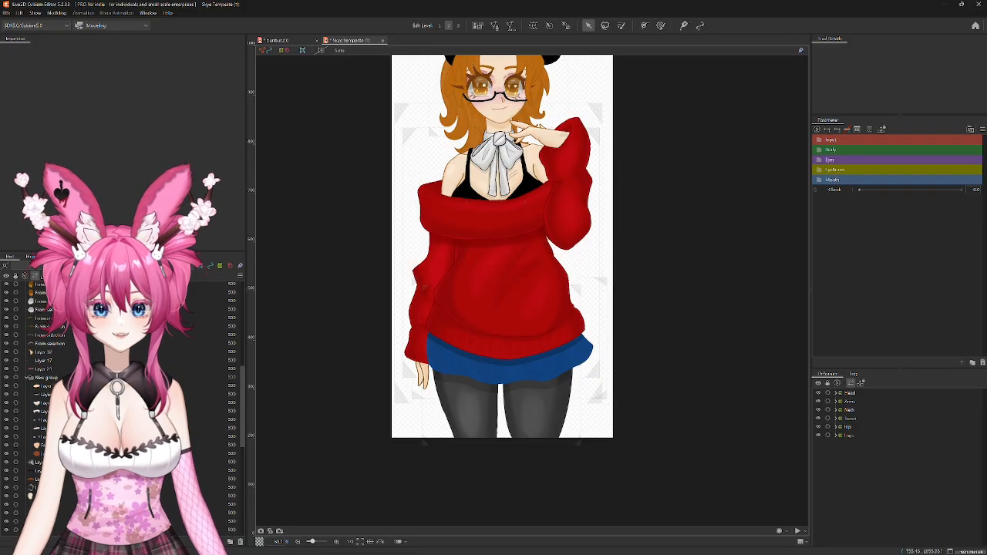
scroll(518, 211, "up", 5)
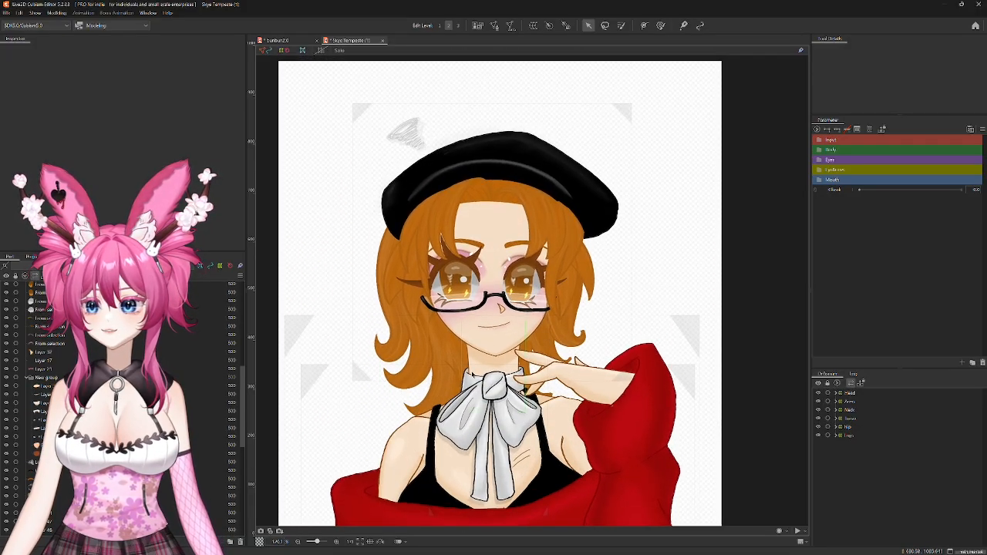
left_click(490, 342)
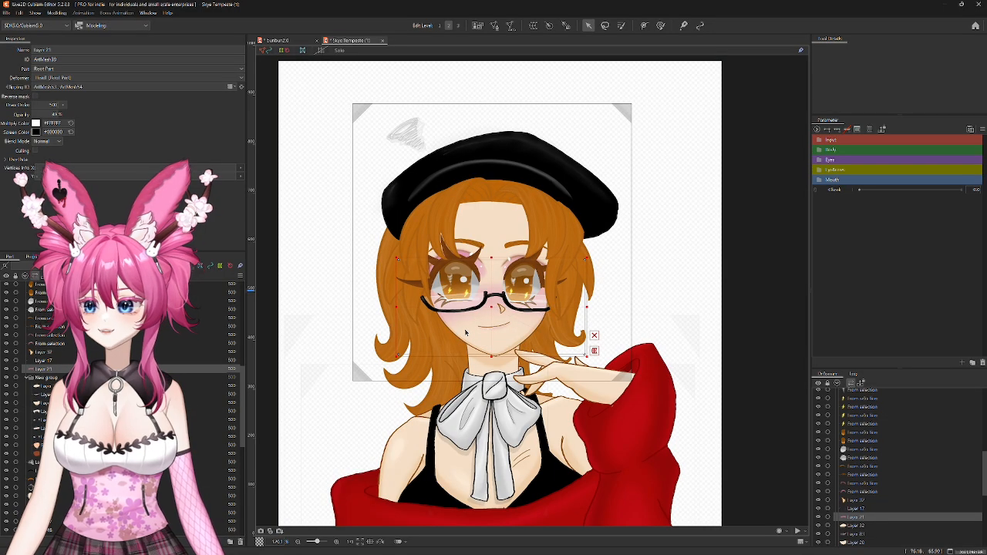
Step: Select all of the character's layers and generate their meshes automatically with the Deformation (Heavy) preset
scroll(466, 334, "down", 4)
left_click_drag(404, 131, 580, 500)
left_click(384, 132)
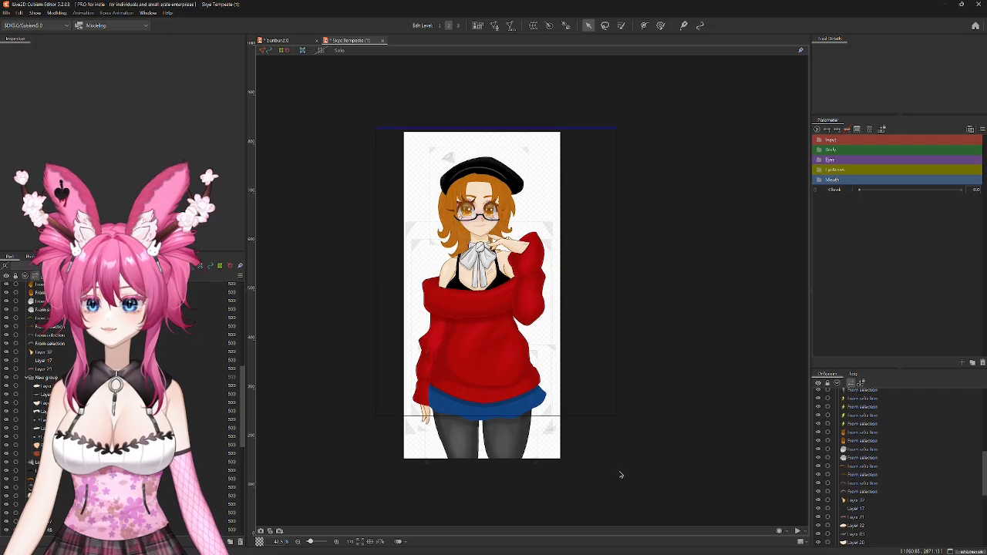
left_click_drag(620, 475, 628, 493)
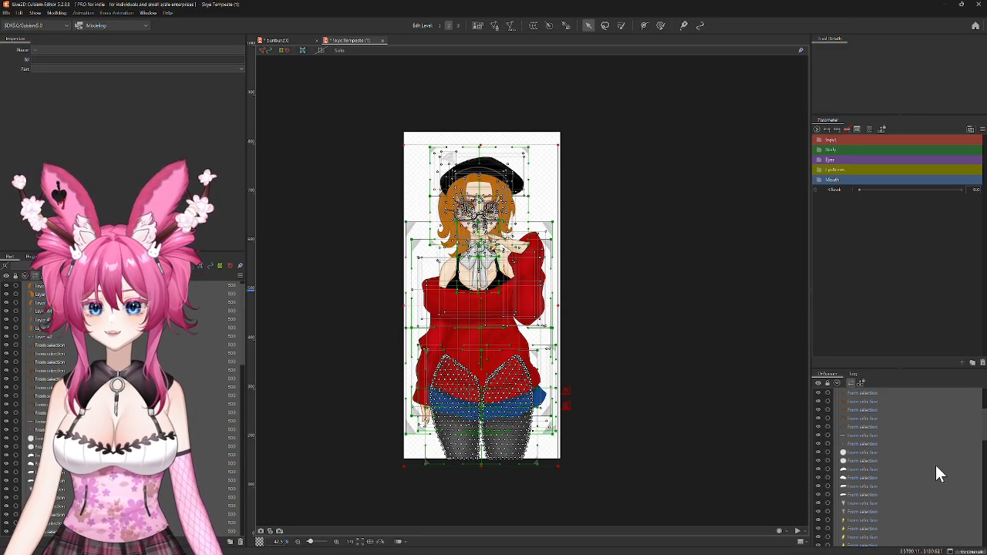
scroll(917, 486, "down", 10)
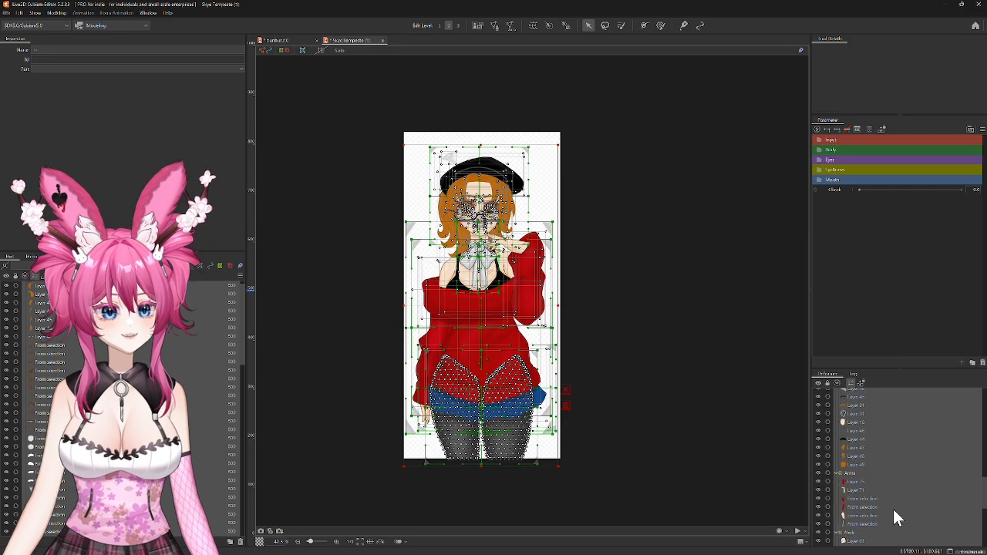
scroll(893, 513, "up", 10)
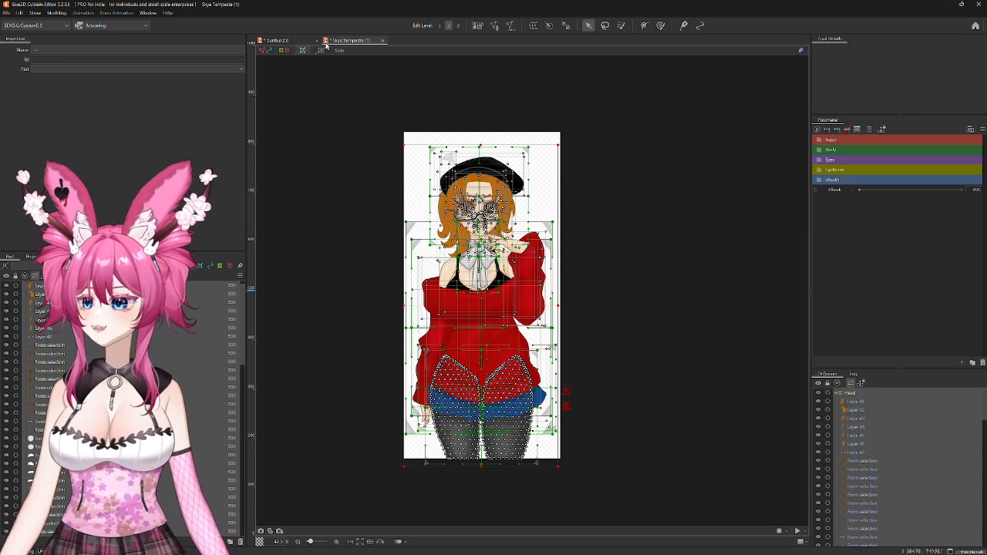
left_click(508, 25)
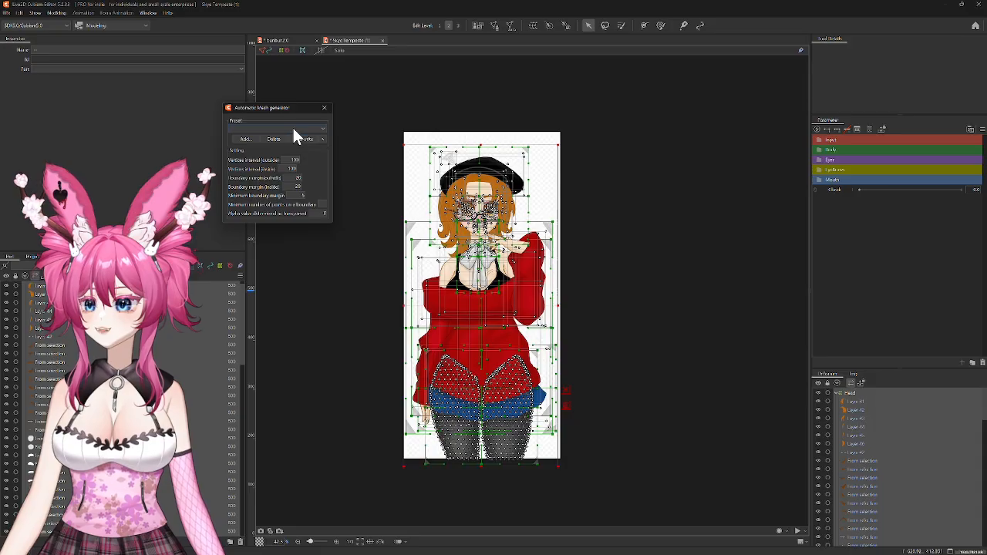
left_click(293, 129)
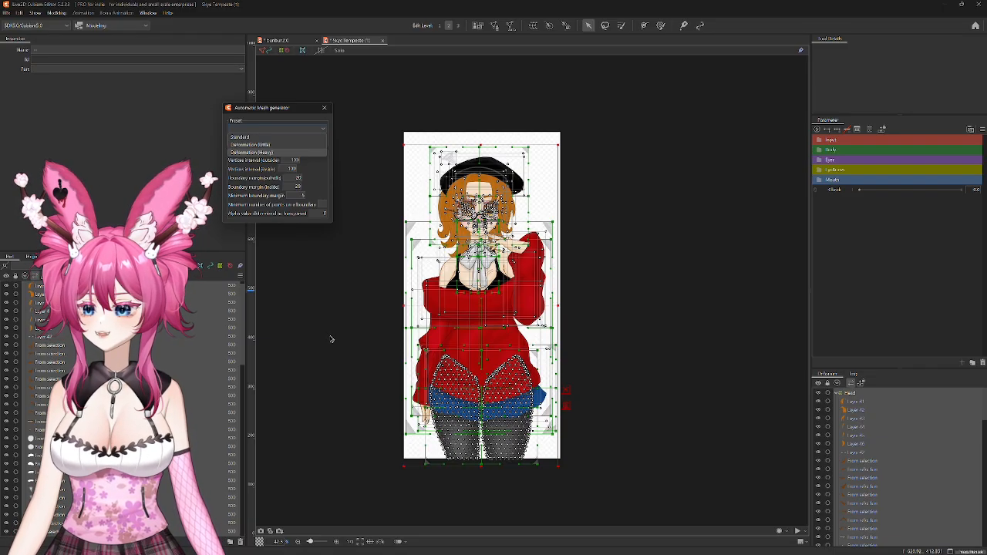
key("Return")
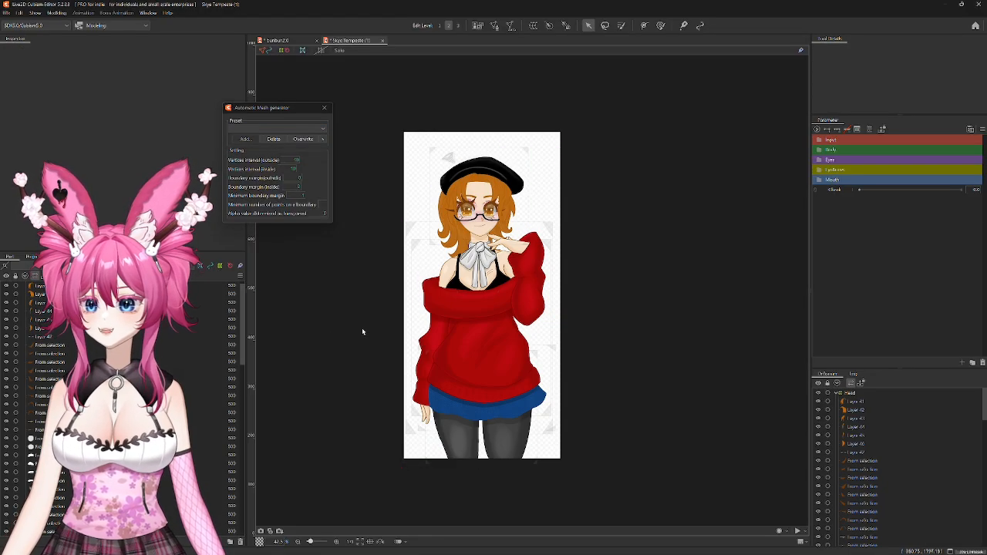
Step: Select the hanging arm with the hand below the sweater cuff and regenerate its mesh with the lighter Deformation preset
scroll(361, 330, "up", 3)
scroll(404, 333, "up", 3)
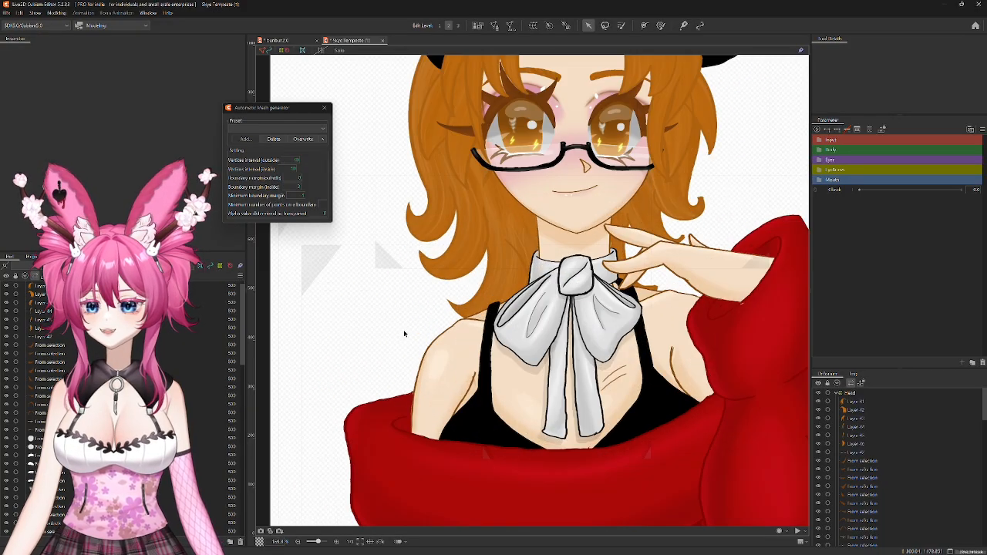
left_click_drag(423, 231, 407, 258)
left_click_drag(419, 432, 407, 279)
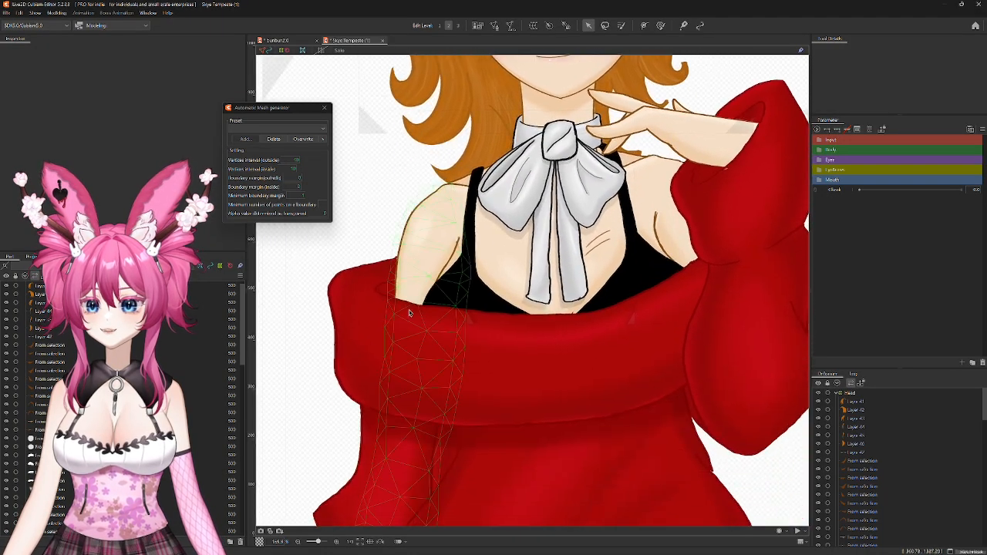
left_click_drag(427, 324, 426, 205)
left_click_drag(441, 407, 472, 172)
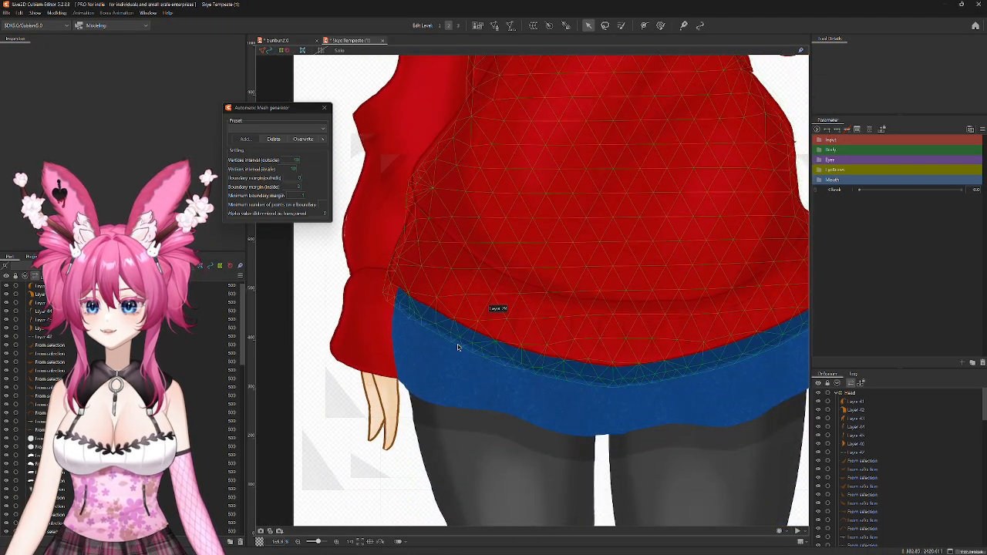
left_click(385, 446)
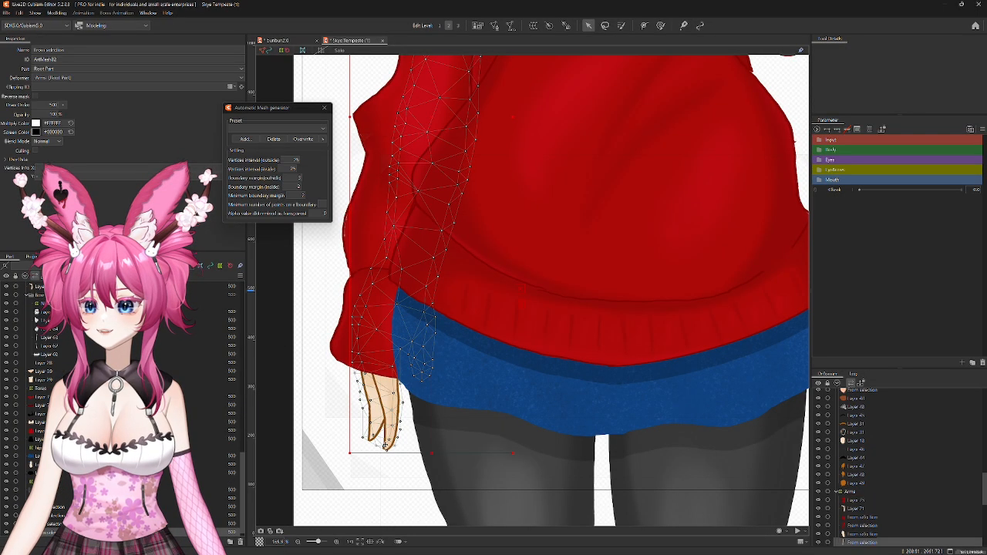
scroll(383, 469, "up", 3)
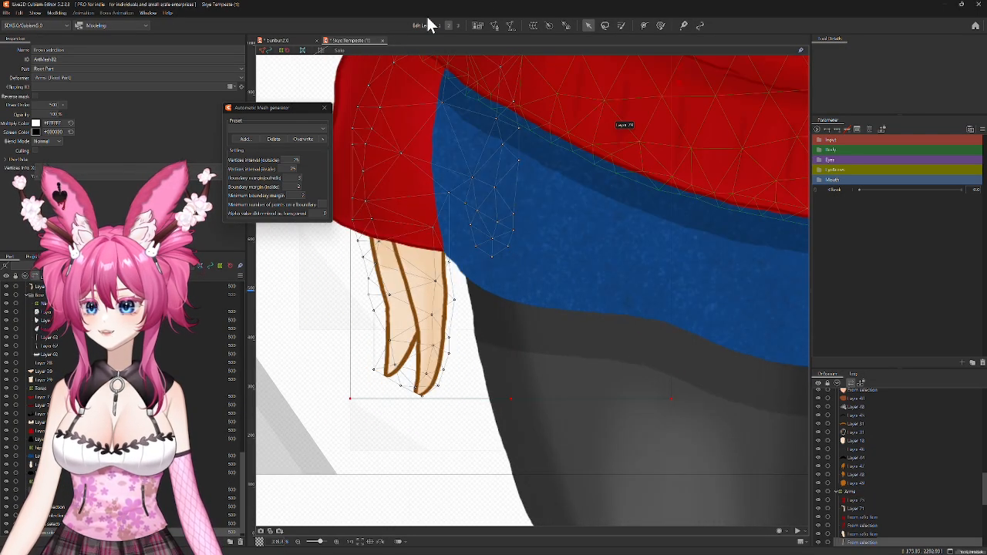
left_click(289, 128)
left_click(278, 146)
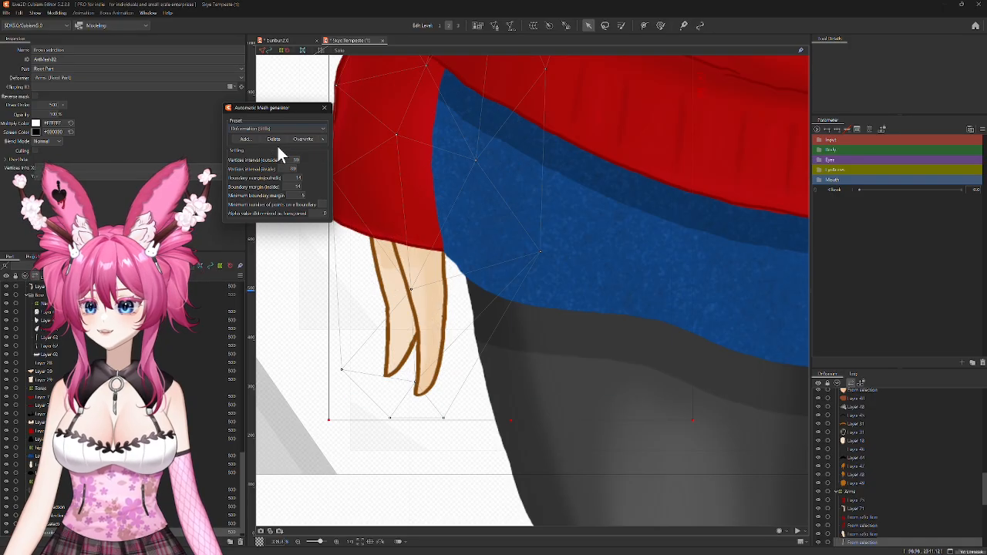
Step: Alternate the hanging arm's mesh between Deformation (Heavy) and the lighter Deformation preset to compare their density
left_click(290, 126)
left_click(287, 153)
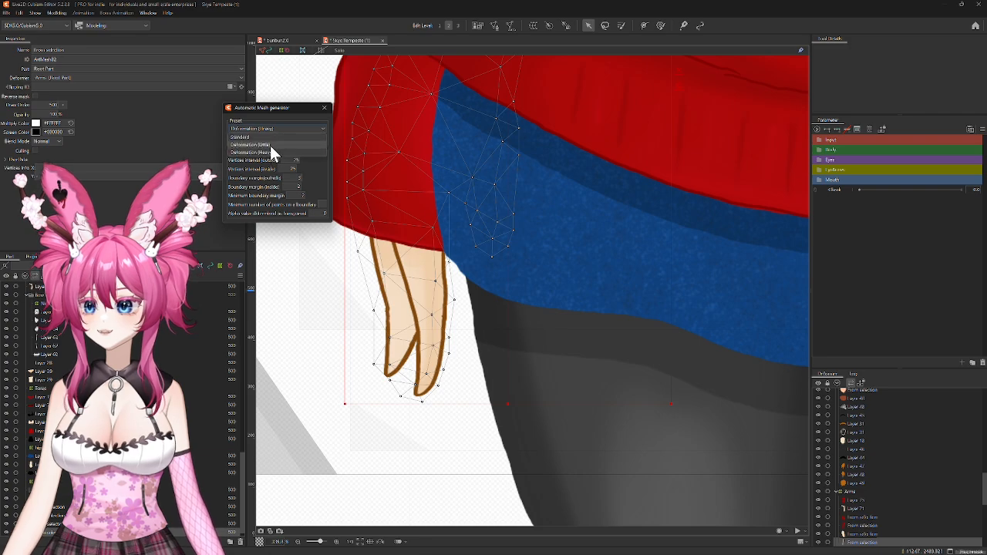
left_click(270, 145)
left_click(269, 126)
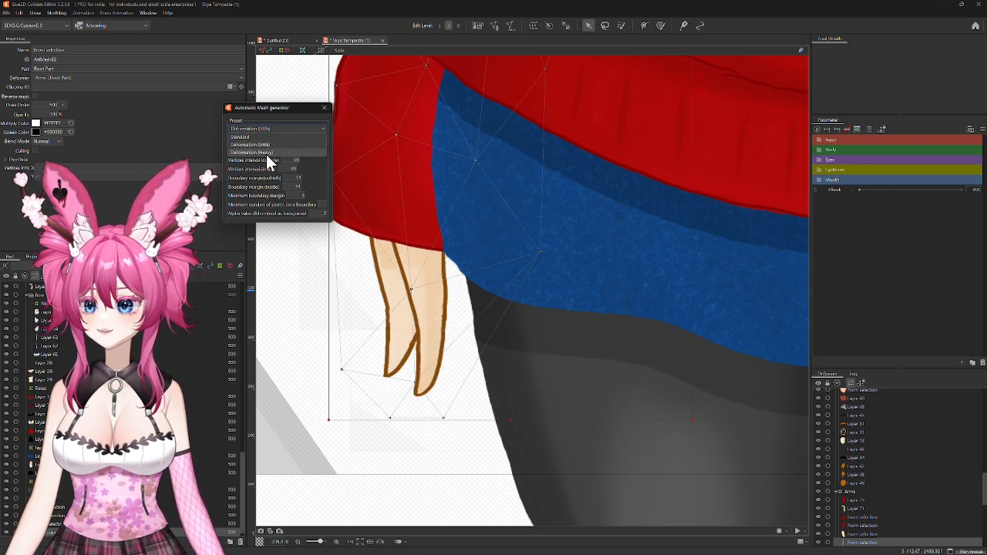
left_click(269, 154)
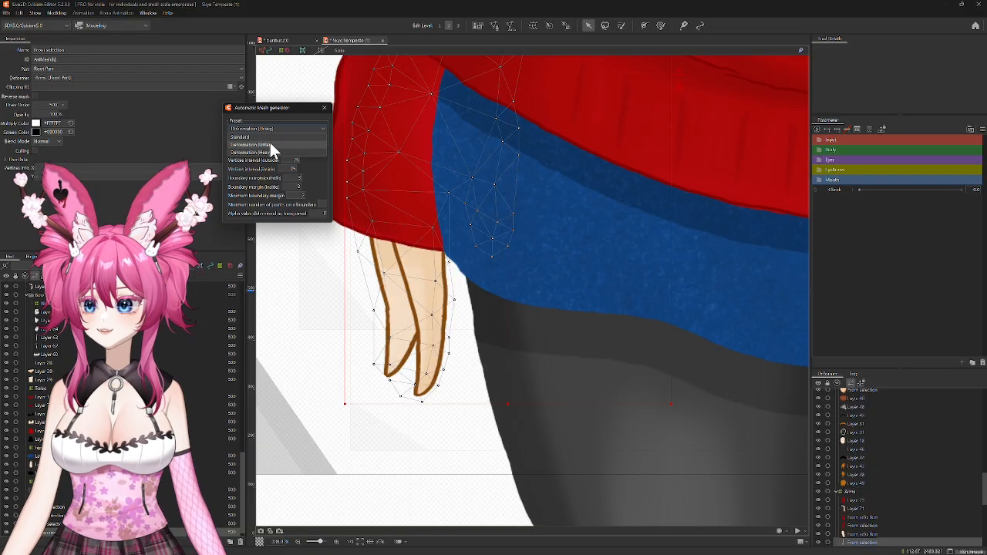
left_click(270, 144)
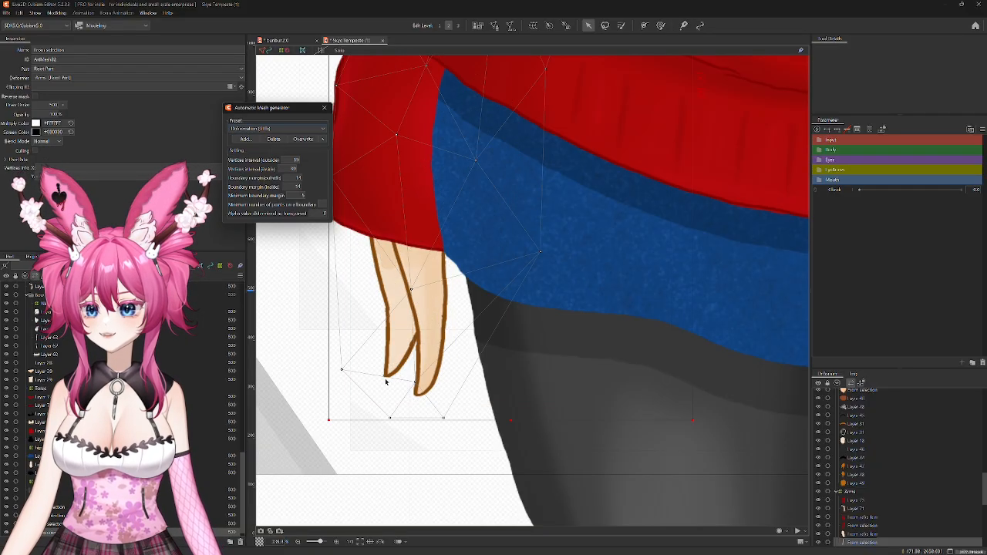
Step: Examine the generated meshes around the bow, raised hand, fingers, glasses and face, with nothing left selected
scroll(475, 340, "down", 4)
left_click_drag(613, 147, 487, 383)
left_click_drag(497, 211, 465, 404)
left_click_drag(564, 216, 557, 355)
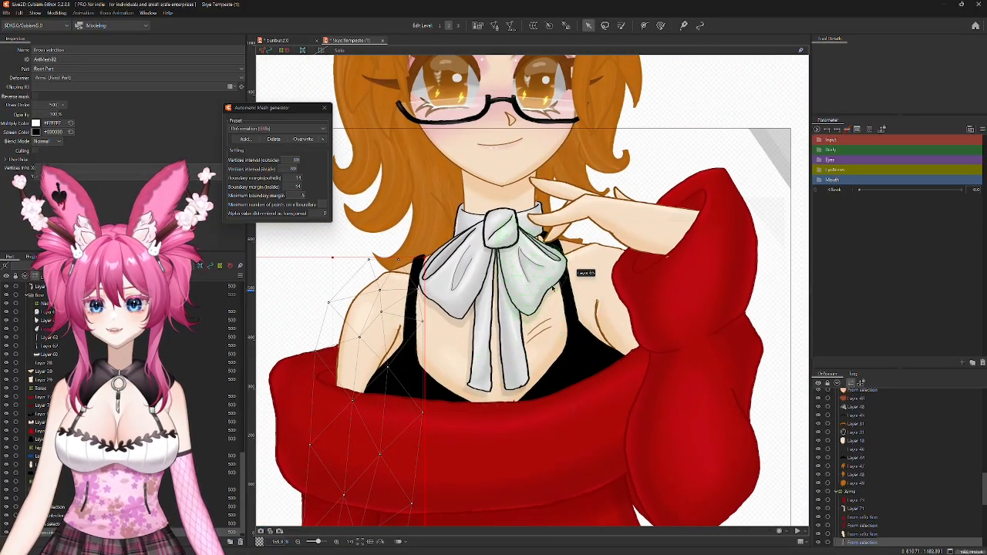
scroll(571, 284, "up", 2)
scroll(582, 280, "up", 2)
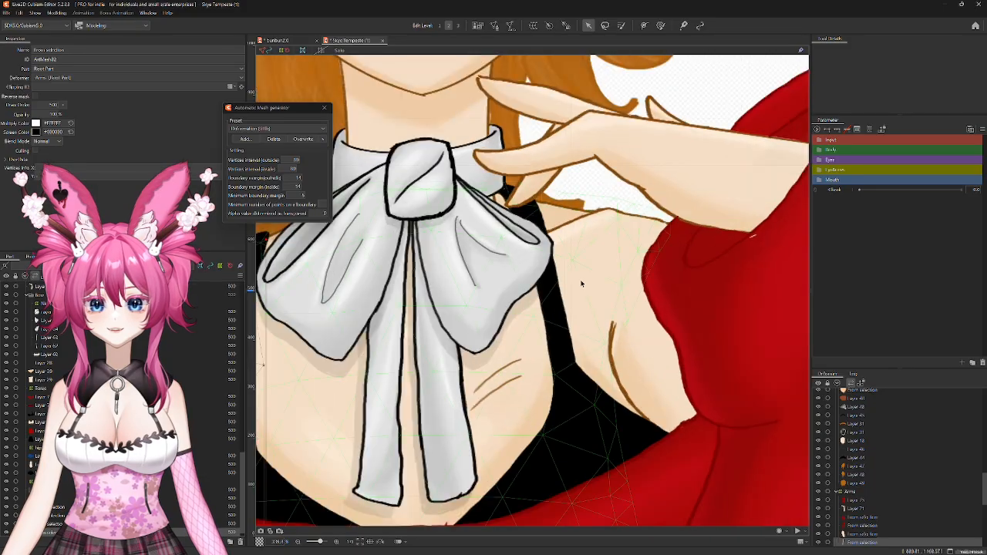
left_click_drag(564, 187, 560, 323)
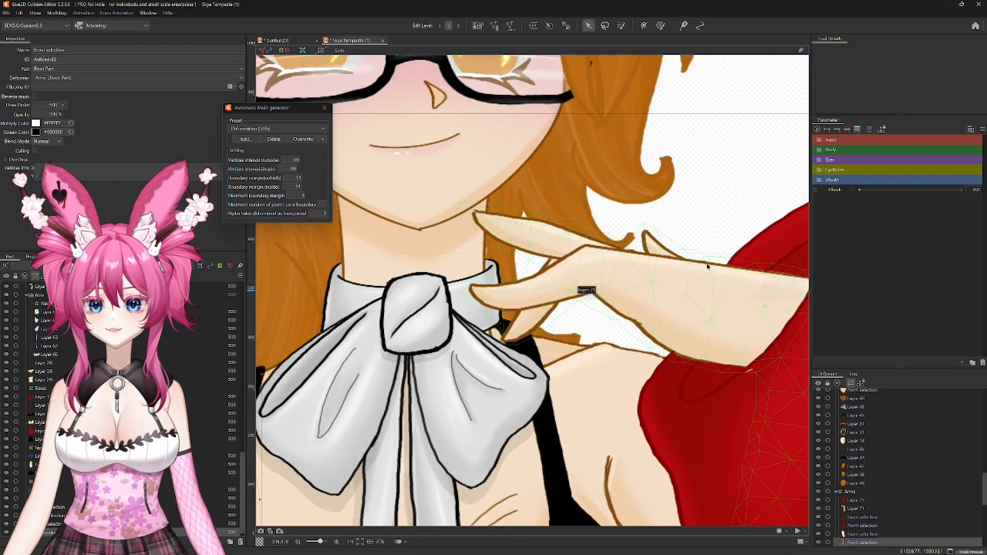
scroll(657, 247, "up", 5)
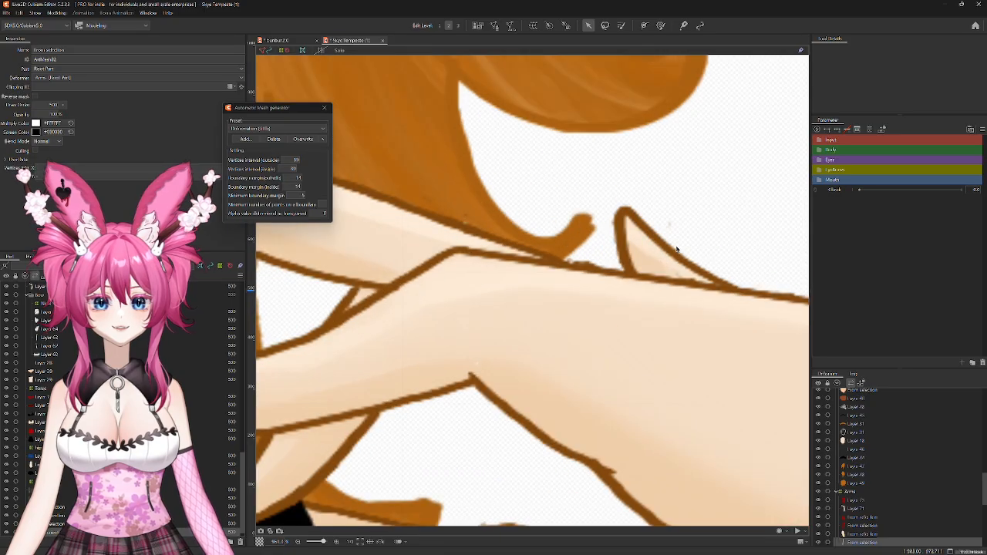
scroll(658, 190, "down", 8)
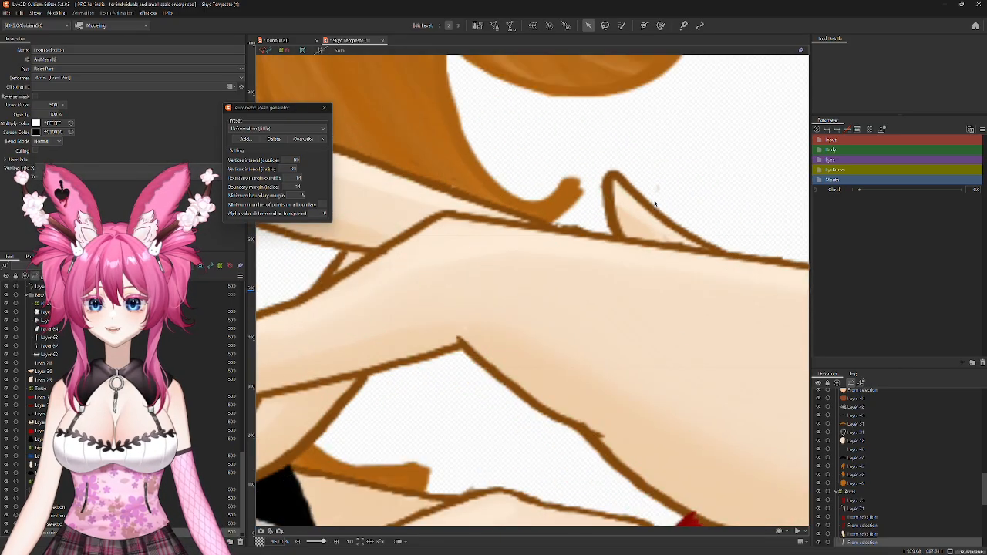
scroll(566, 216, "up", 5)
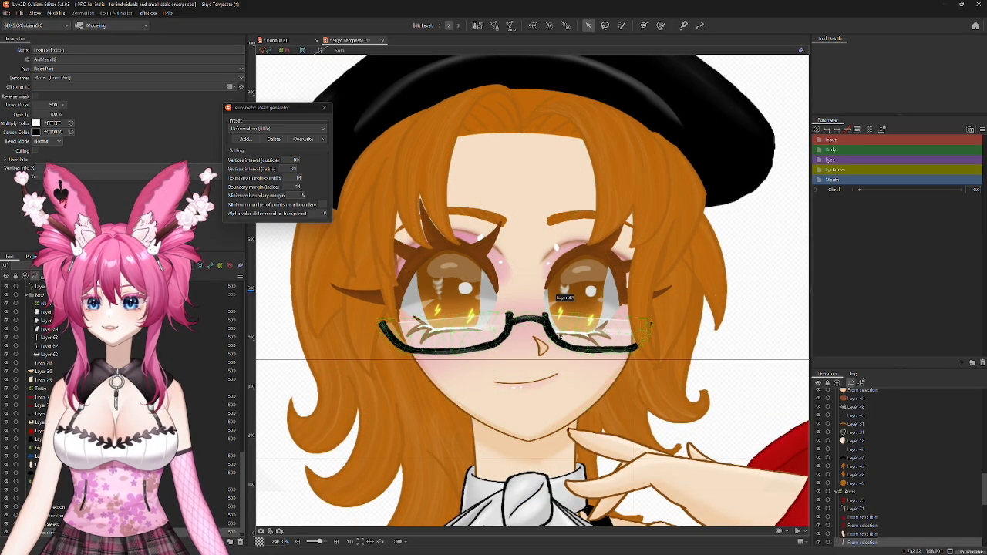
scroll(549, 249, "down", 3)
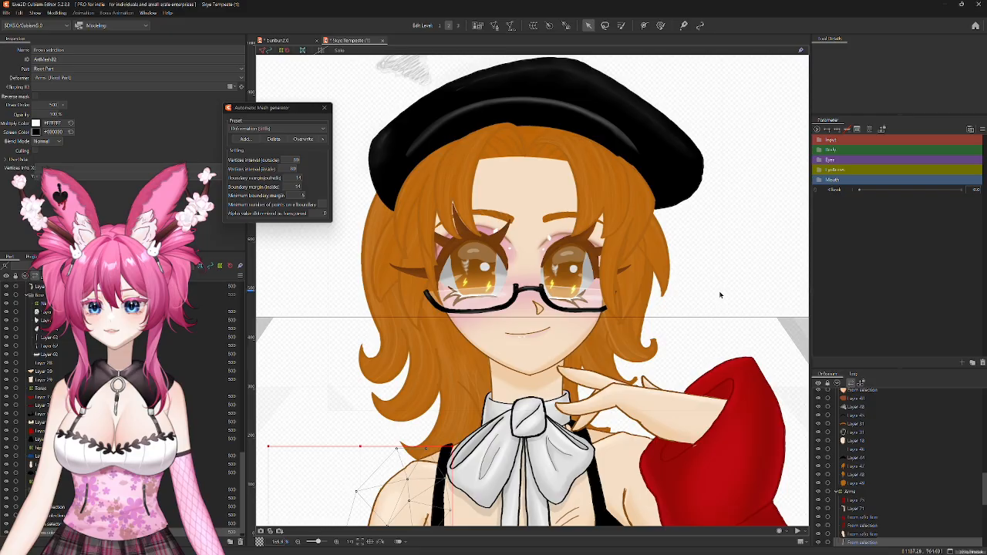
left_click(739, 280)
left_click_drag(739, 280, 746, 219)
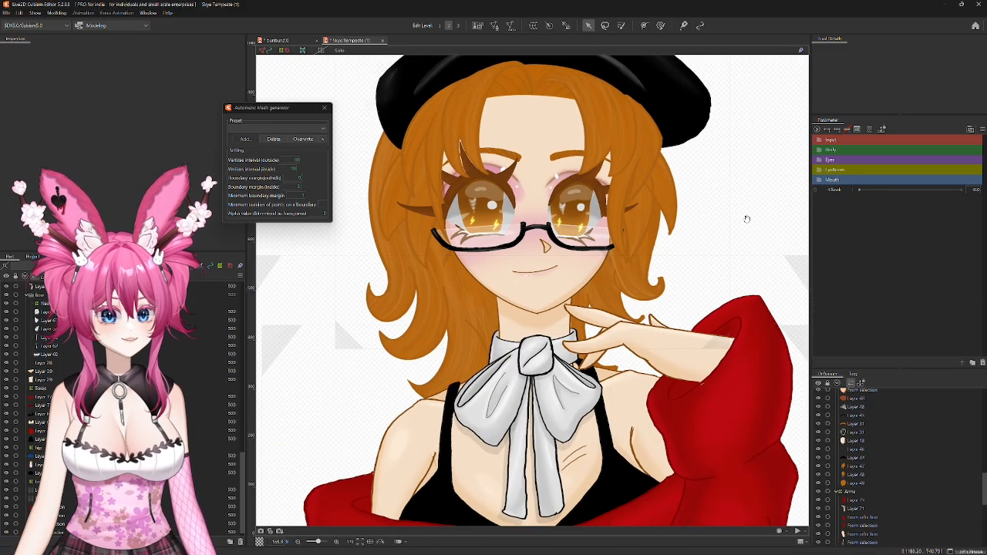
Step: Select the face base layer together with the layer directly beneath it and isolate them in Solo view
scroll(742, 239, "down", 3)
scroll(727, 332, "up", 2)
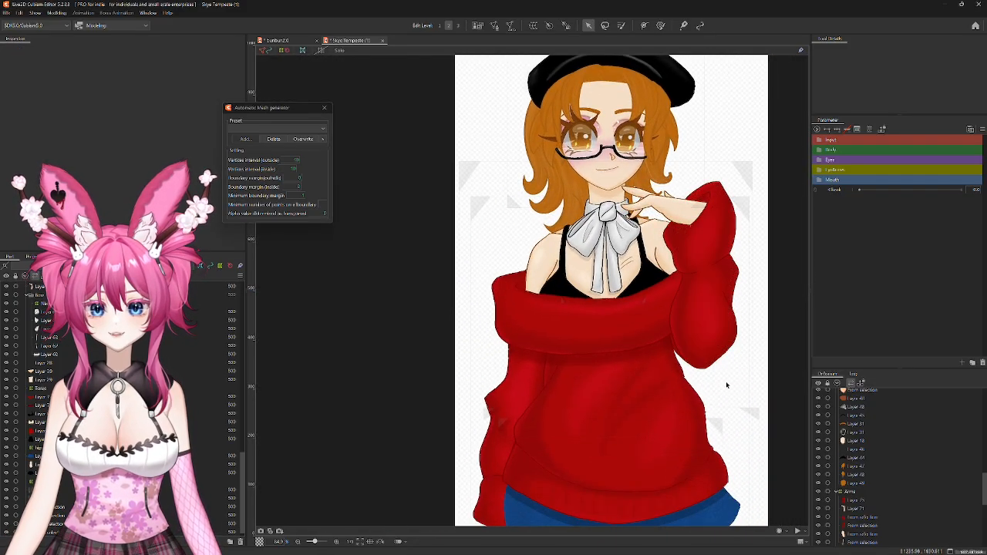
left_click_drag(725, 378, 692, 280)
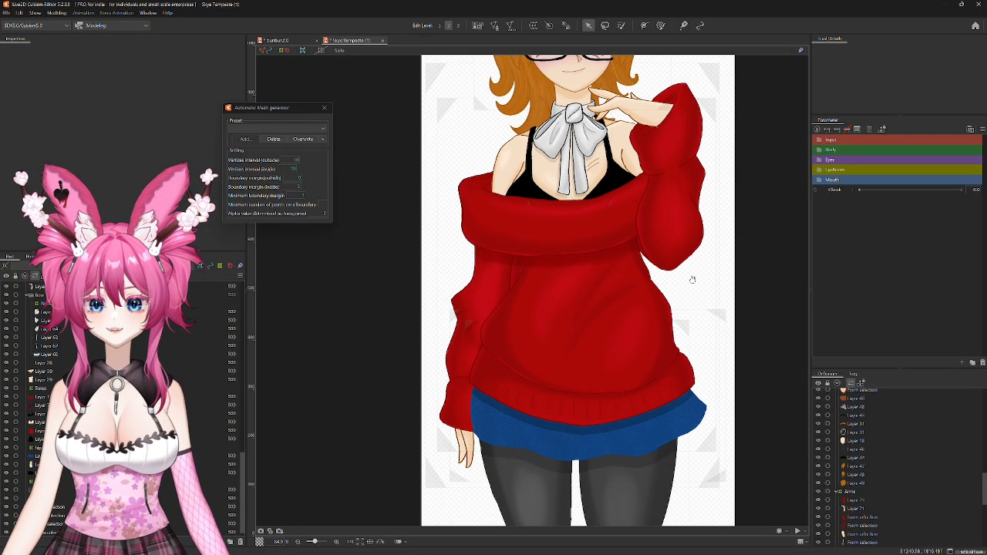
left_click_drag(722, 315, 711, 370)
left_click_drag(660, 107, 666, 284)
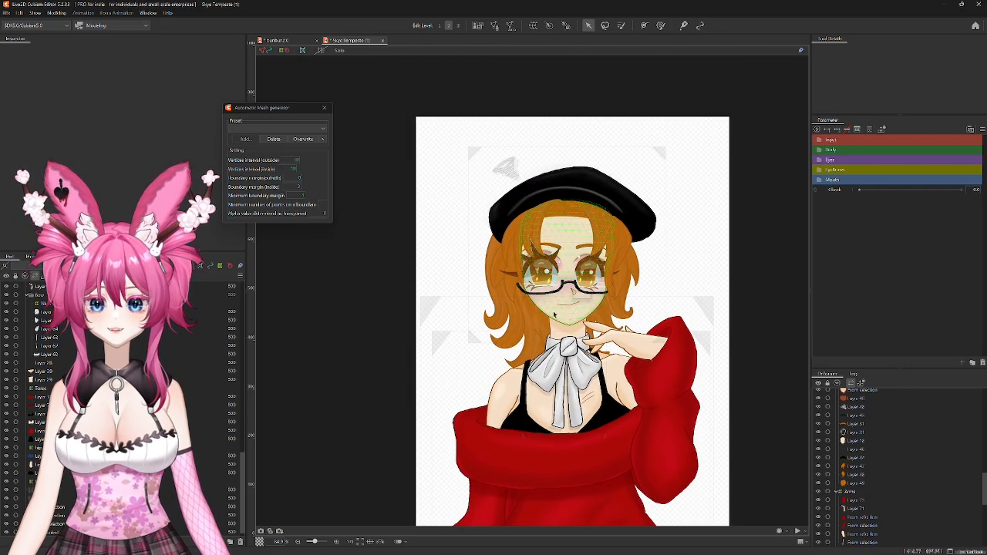
left_click(580, 293)
scroll(554, 316, "up", 5)
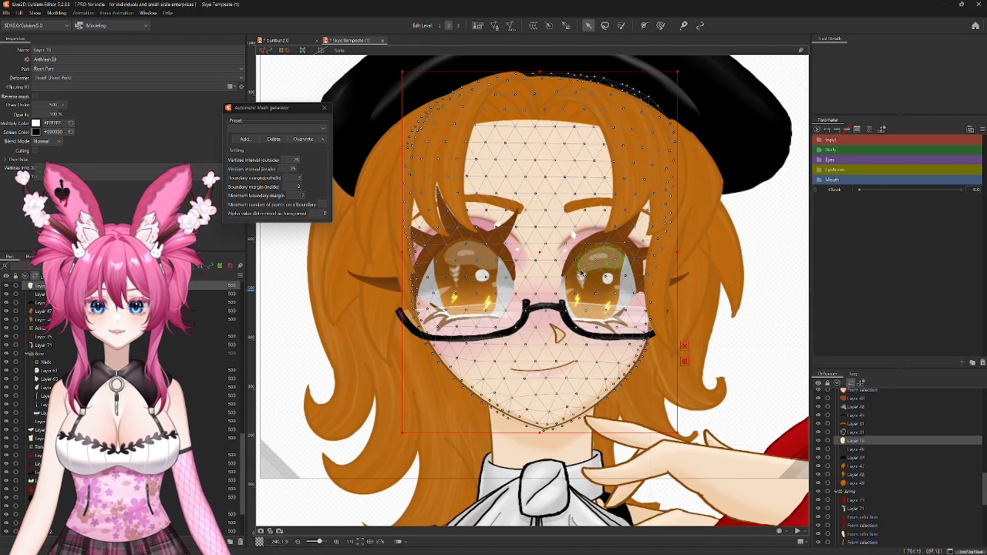
scroll(40, 324, "up", 1)
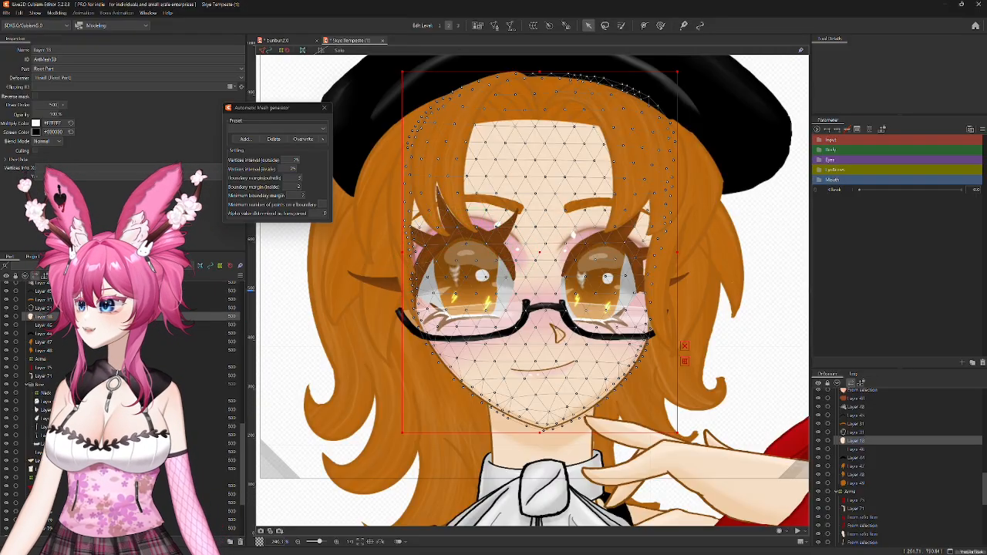
left_click(40, 324, "ctrl")
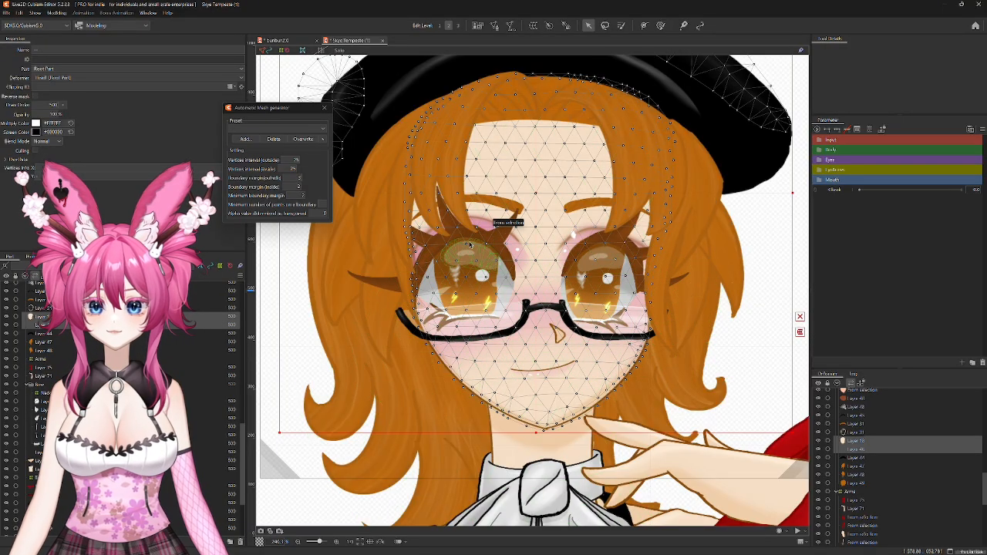
left_click(339, 51)
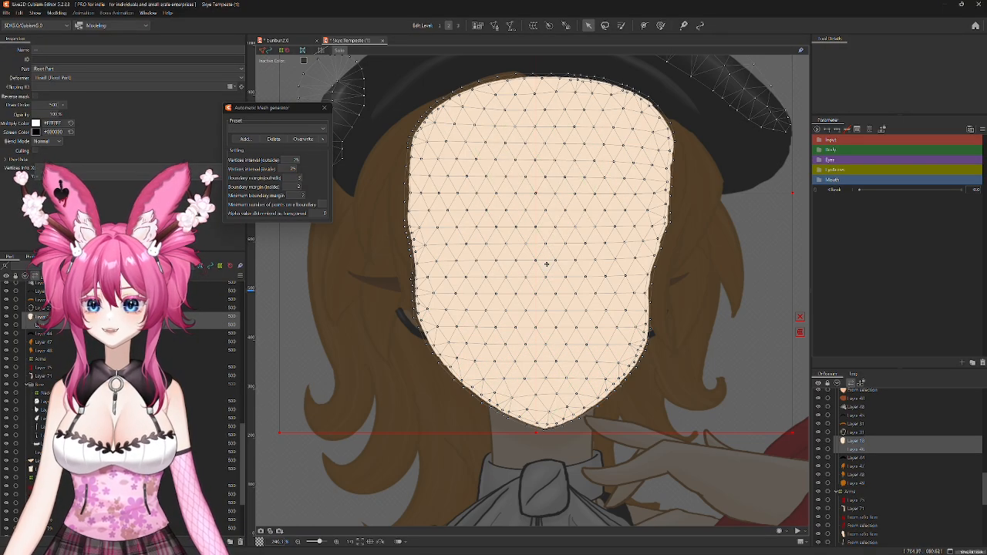
key("ctrl+e")
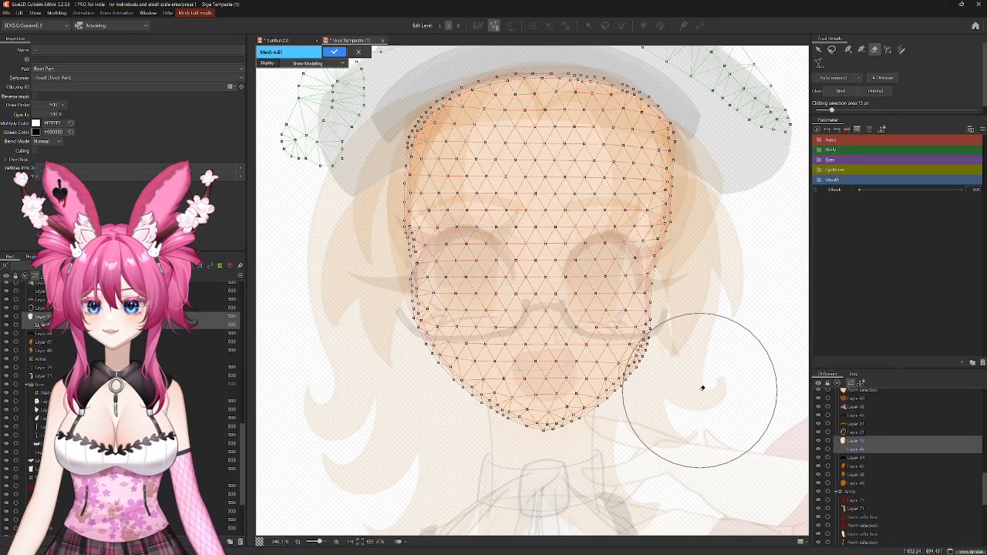
left_click(57, 318)
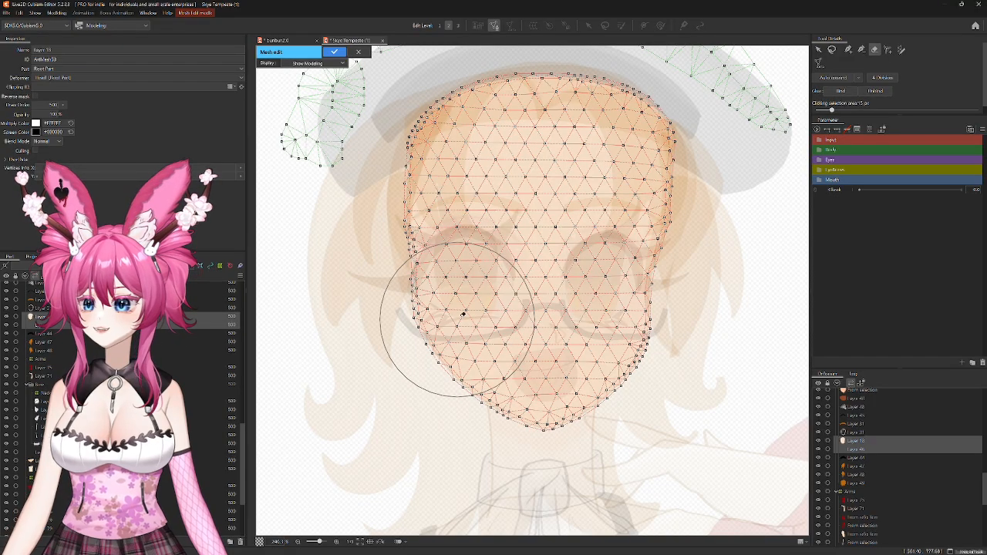
left_click(819, 49)
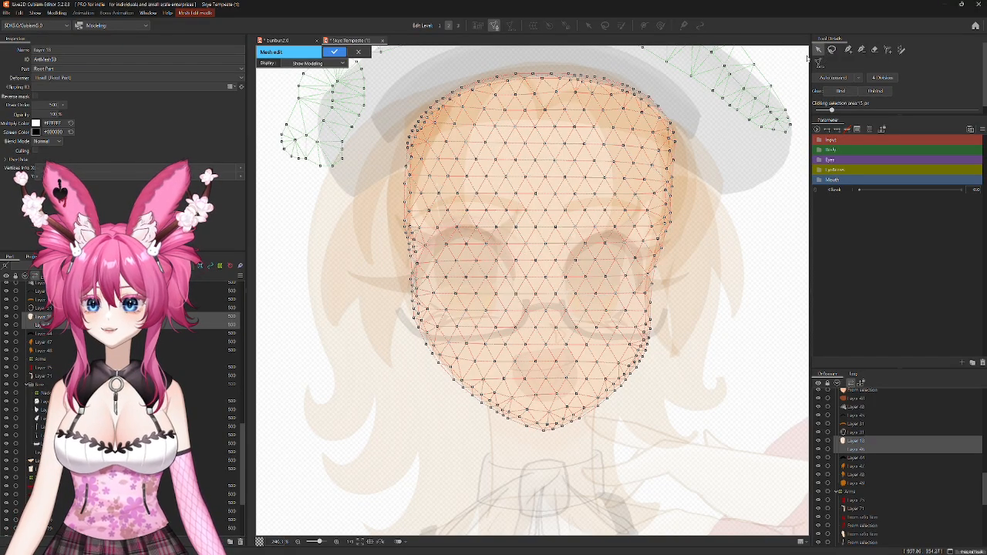
scroll(692, 164, "down", 2)
scroll(692, 163, "down", 2)
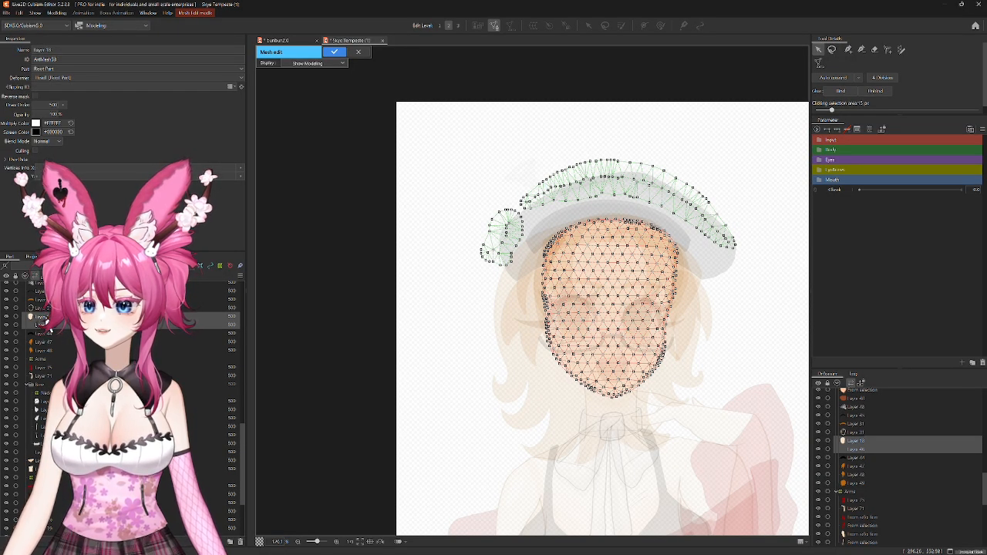
scroll(470, 335, "up", 5)
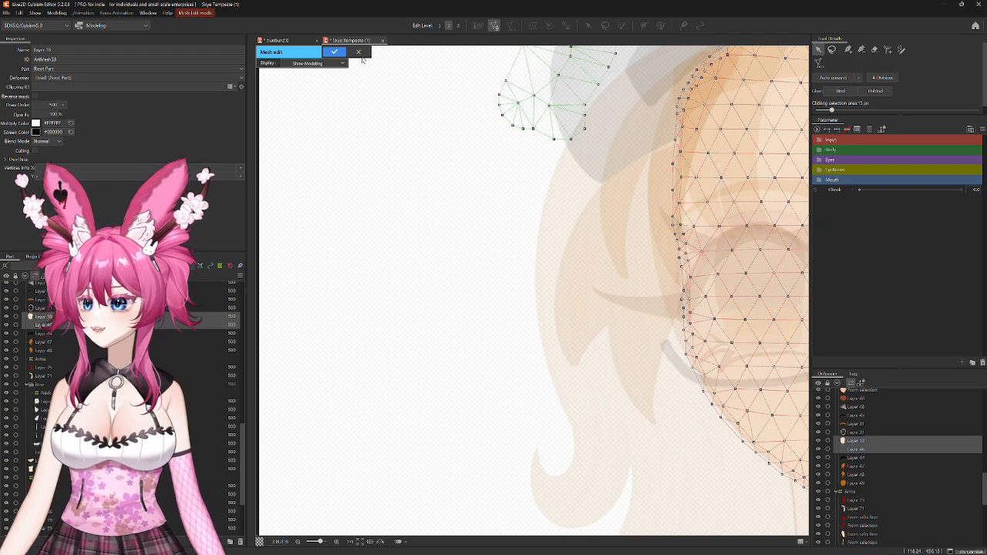
key("Return")
Step: Select the layer directly beneath the face base and toggle its visibility to identify its artwork
left_click(38, 324)
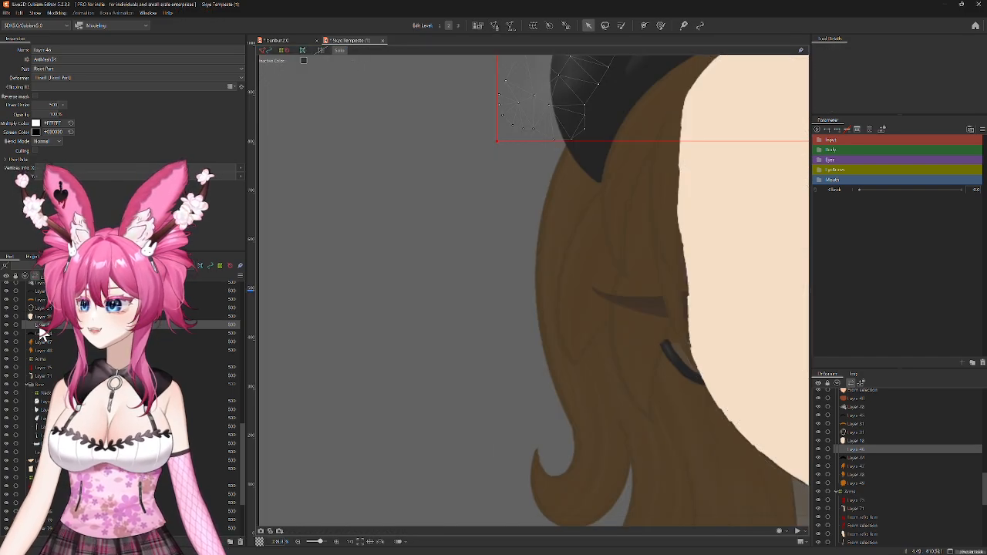
scroll(474, 326, "down", 3)
scroll(331, 346, "down", 2)
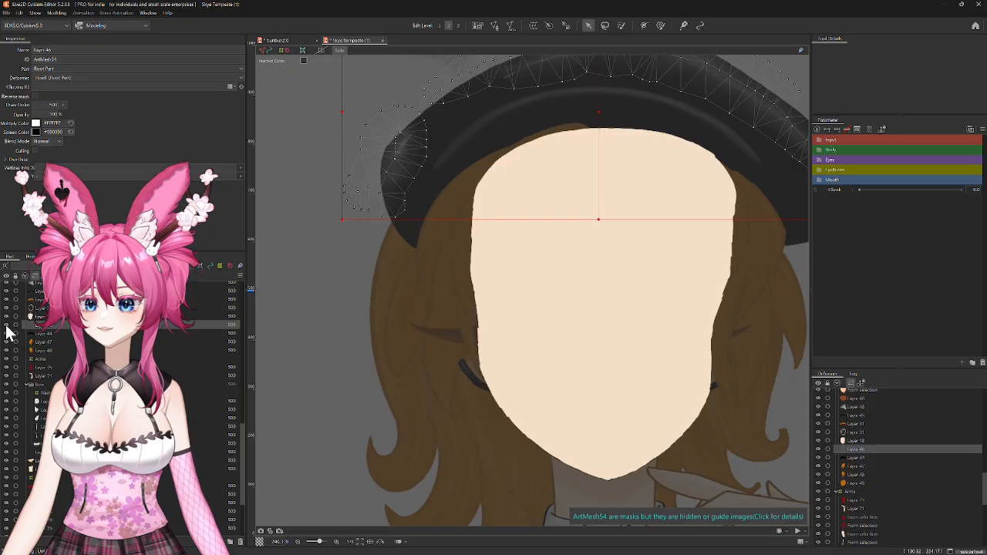
scroll(474, 323, "down", 3)
left_click(538, 221)
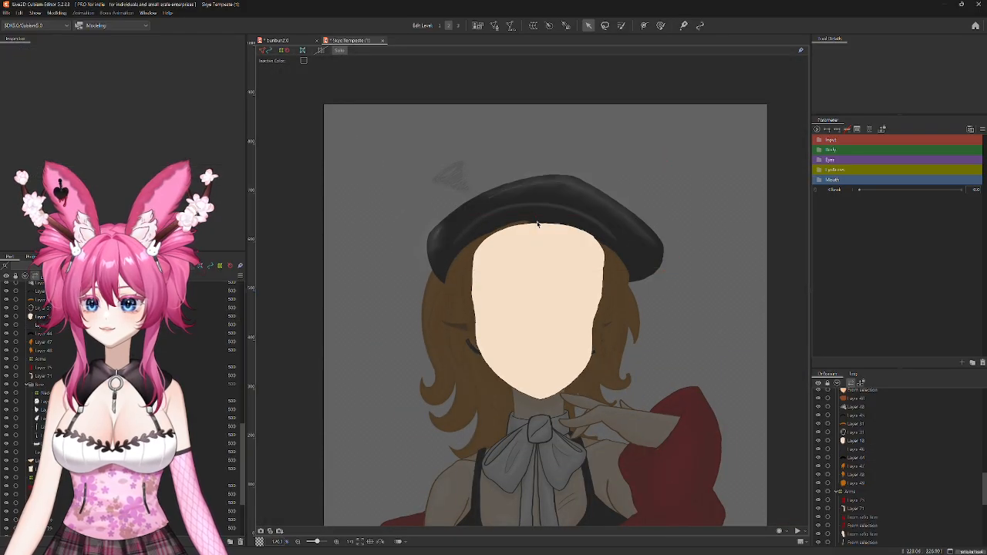
left_click(6, 325)
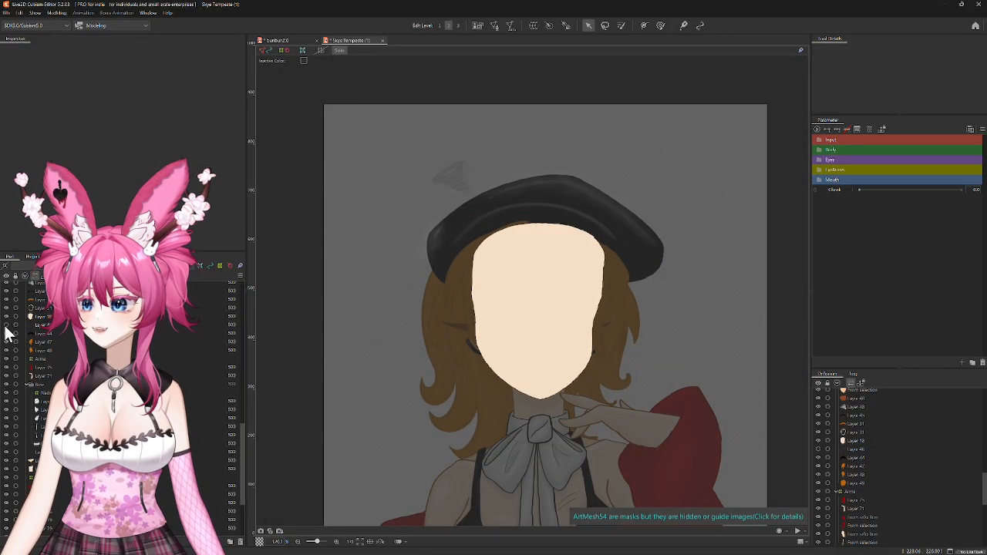
left_click(41, 327)
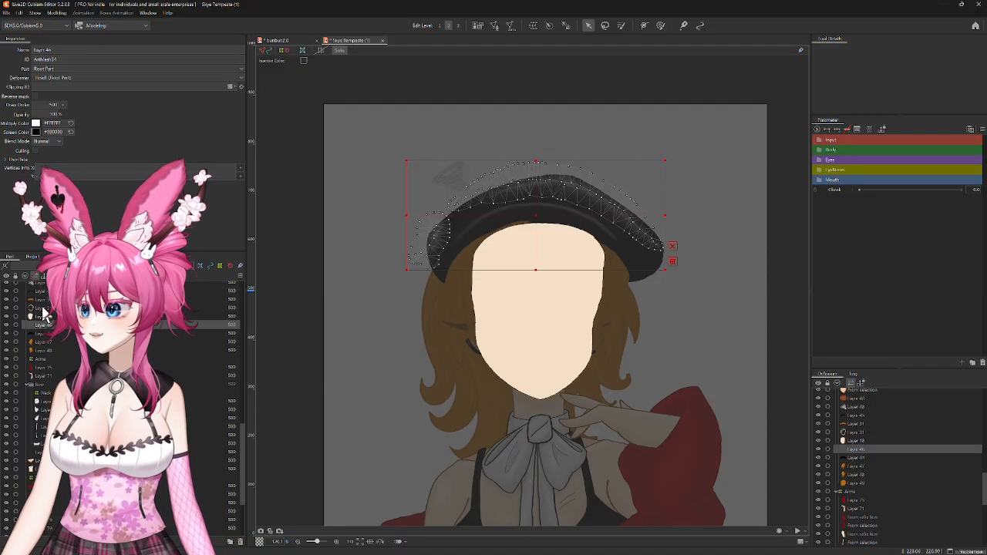
Step: Find and select the face outline layer, Layer 17, and turn off Solo view
scroll(46, 332, "up", 2)
scroll(51, 343, "up", 6)
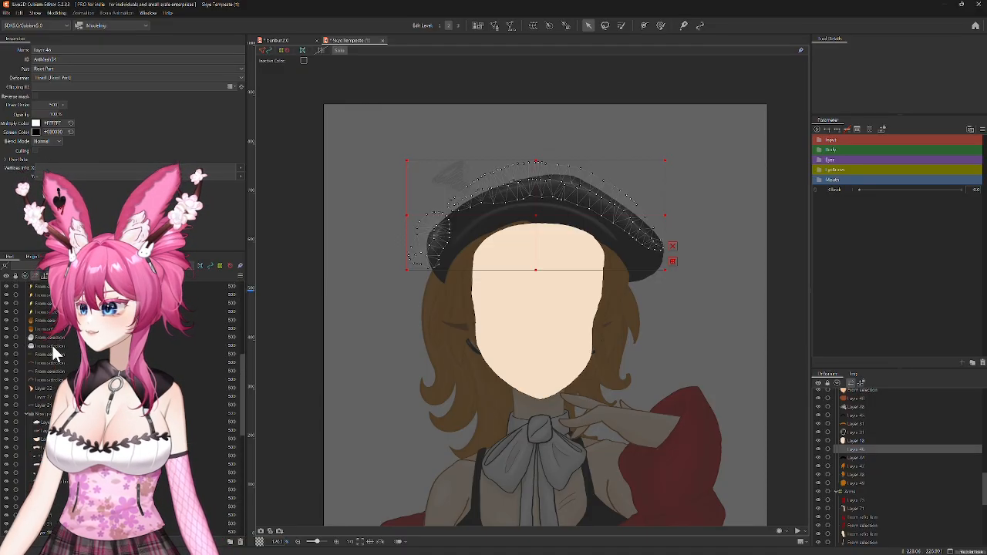
left_click(45, 435)
left_click(44, 428)
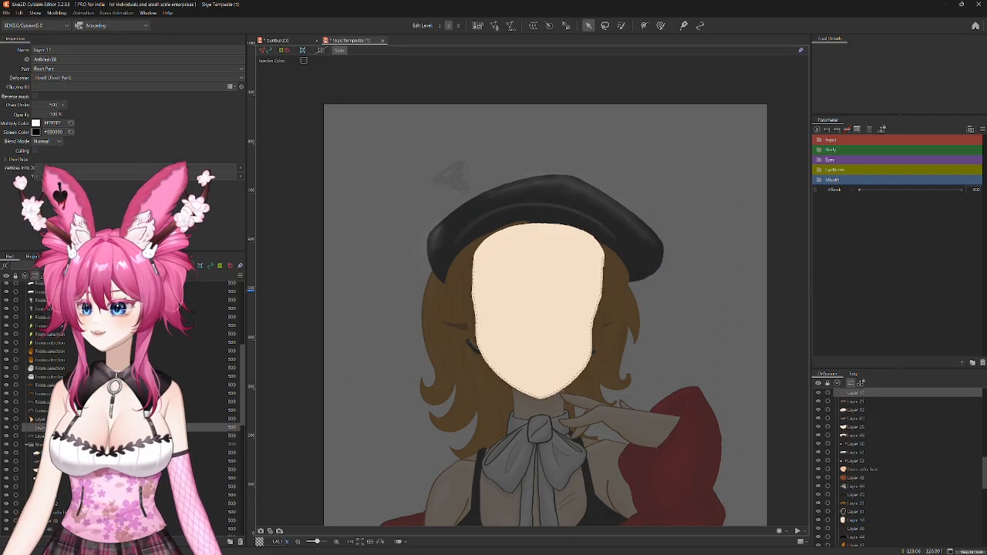
scroll(518, 369, "up", 5)
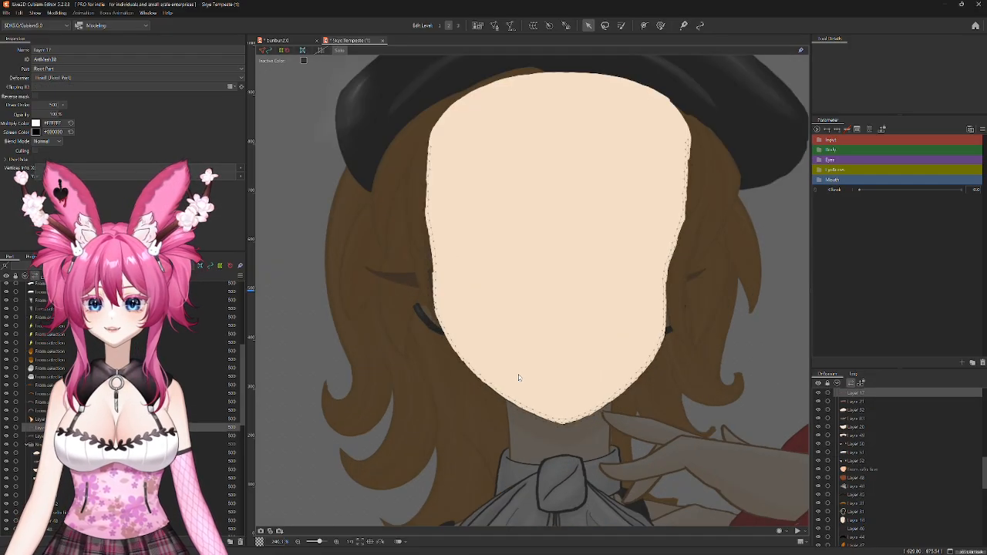
scroll(519, 377, "up", 2)
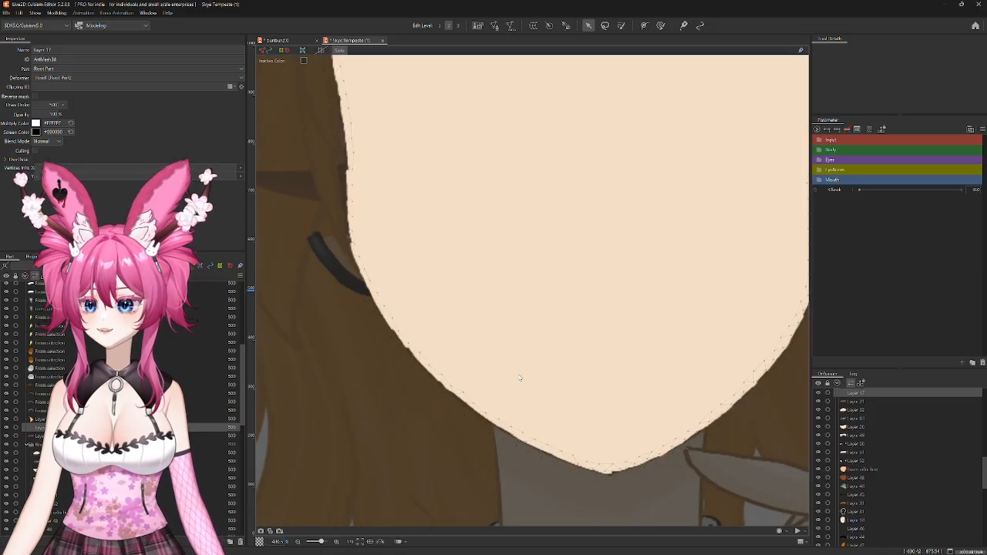
left_click(347, 56)
Step: Add the face base layer to the outline selection and open both meshes for mesh editing
scroll(123, 402, "down", 5)
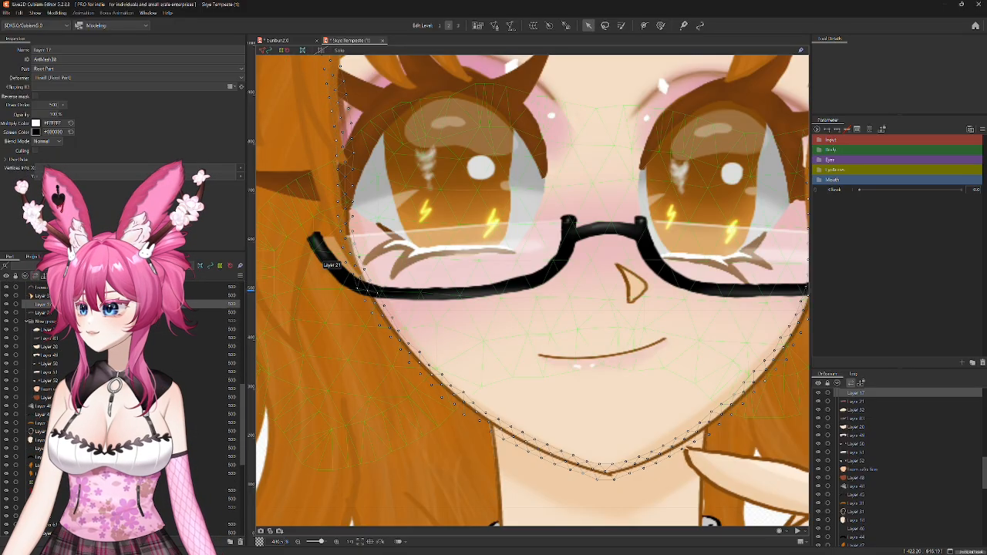
left_click(61, 440, "ctrl")
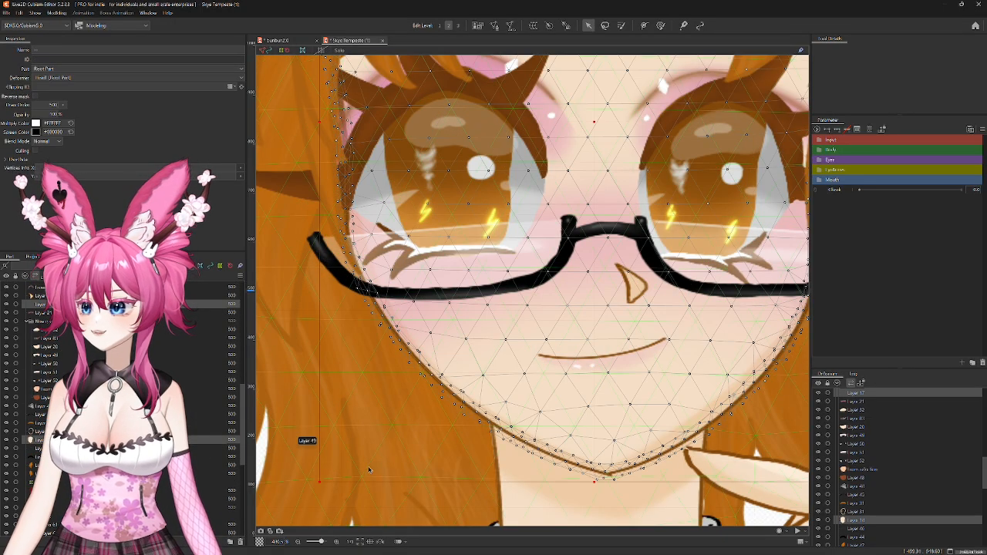
scroll(368, 470, "down", 3)
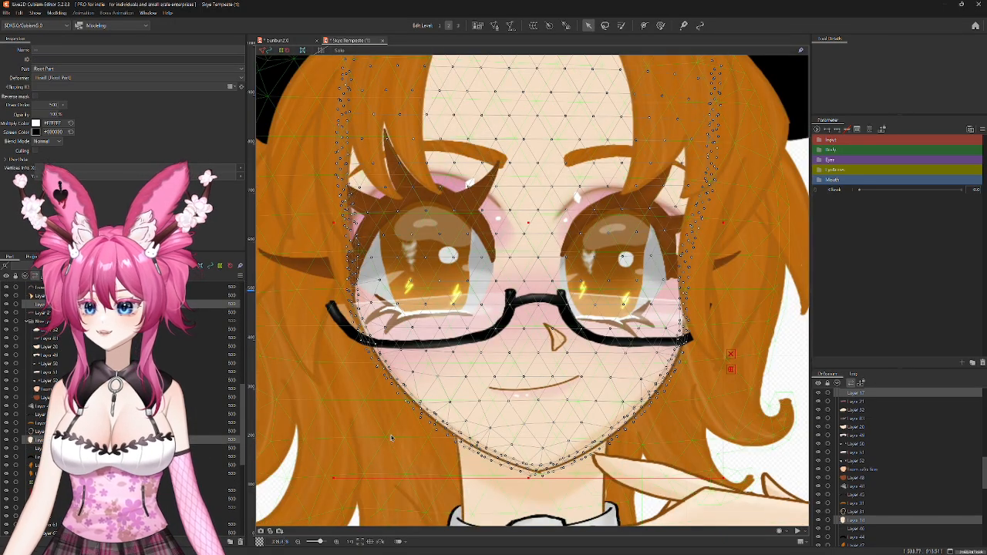
left_click(340, 51)
double_click(527, 222)
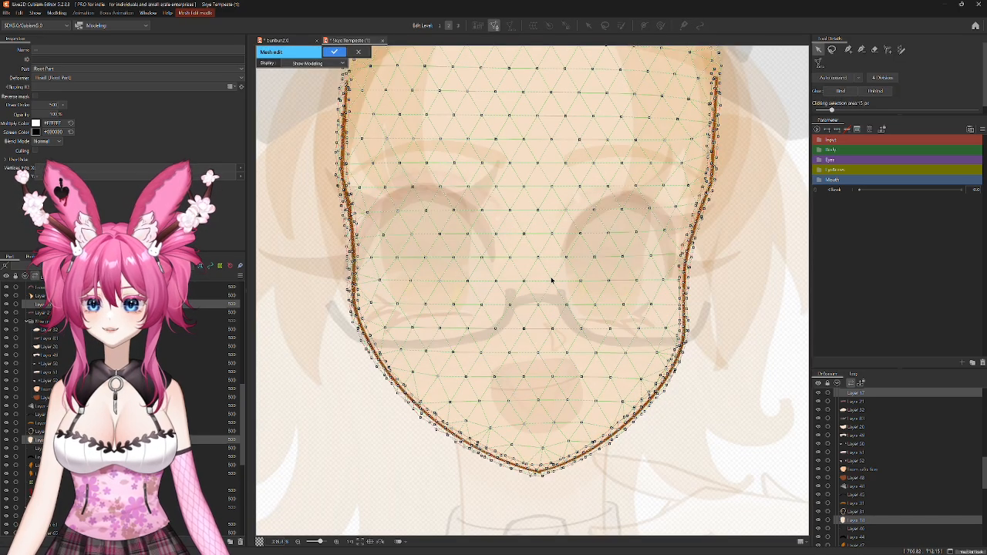
scroll(587, 328, "down", 3)
scroll(584, 320, "up", 2)
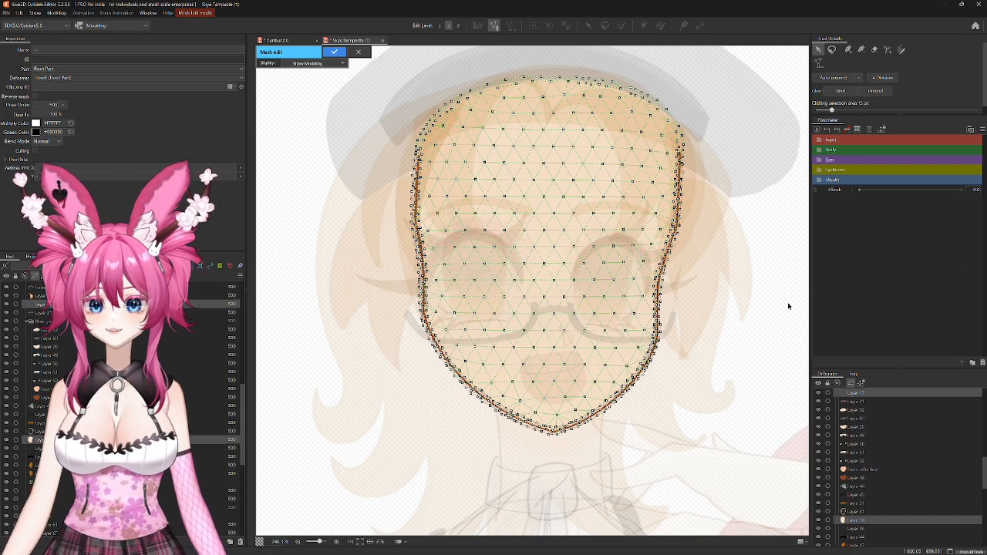
Step: Expand the Body parameter group to view its head and body movement parameters
left_click(818, 140)
left_click(818, 140)
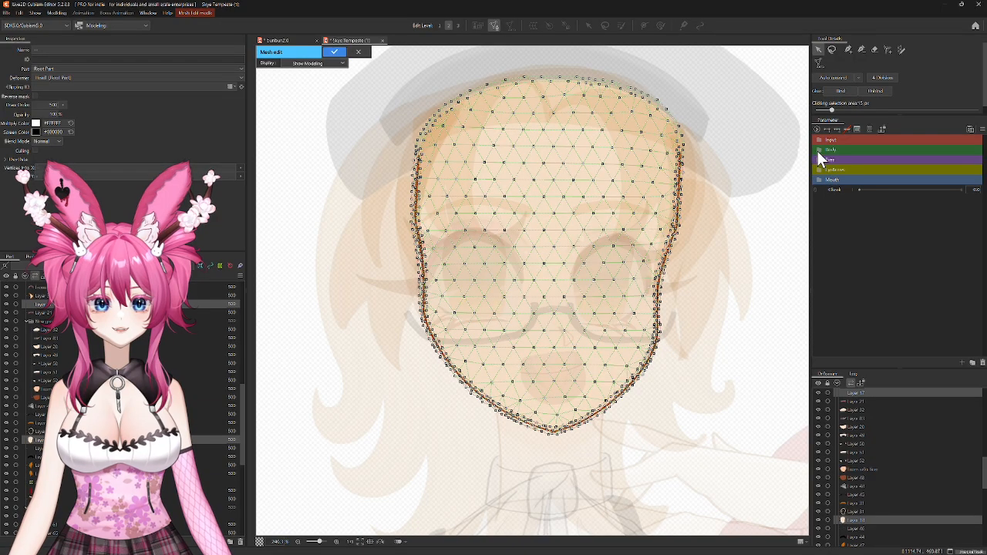
left_click(818, 150)
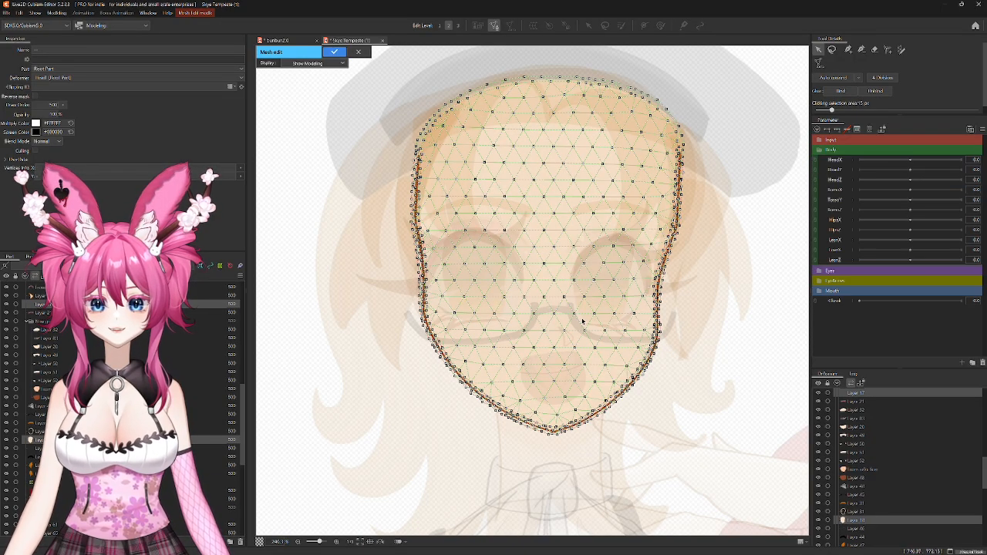
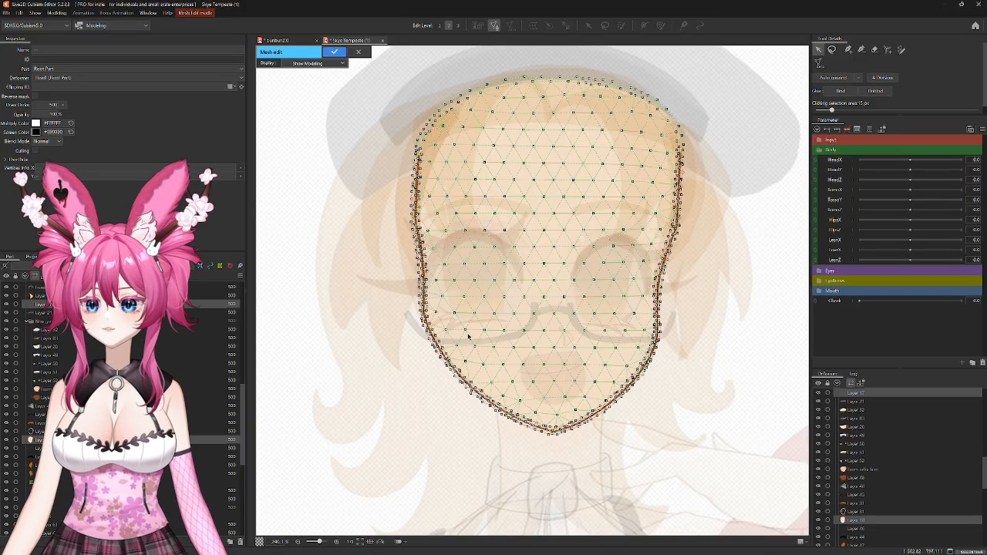
Step: Make the face base, Layer 18, the mesh being edited, then lasso-select all its vertices and copy them
left_click(374, 320)
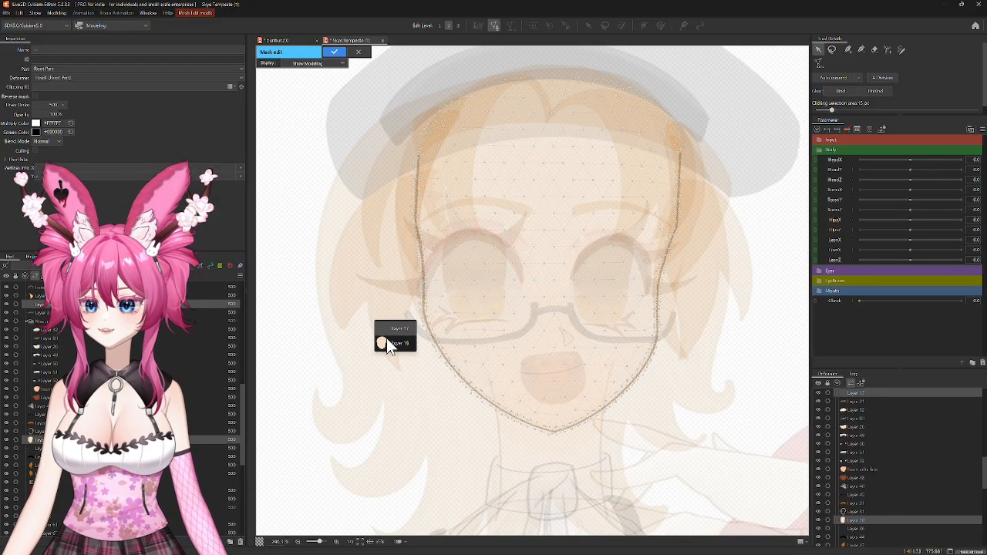
left_click(388, 342)
left_click(831, 50)
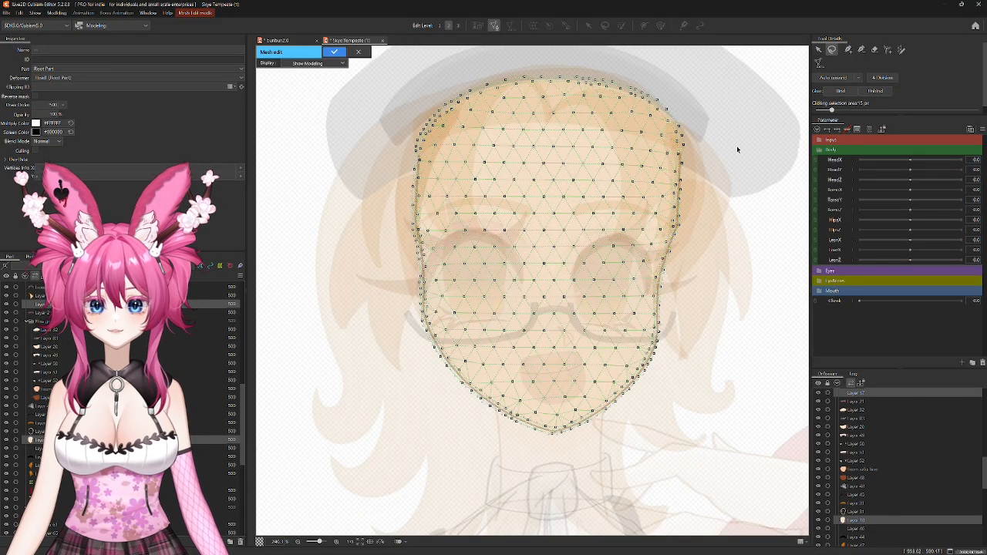
mouse_move(739, 145)
left_mouse_down()
mouse_move(580, 54)
mouse_move(335, 240)
mouse_move(600, 515)
mouse_move(783, 320)
left_mouse_up()
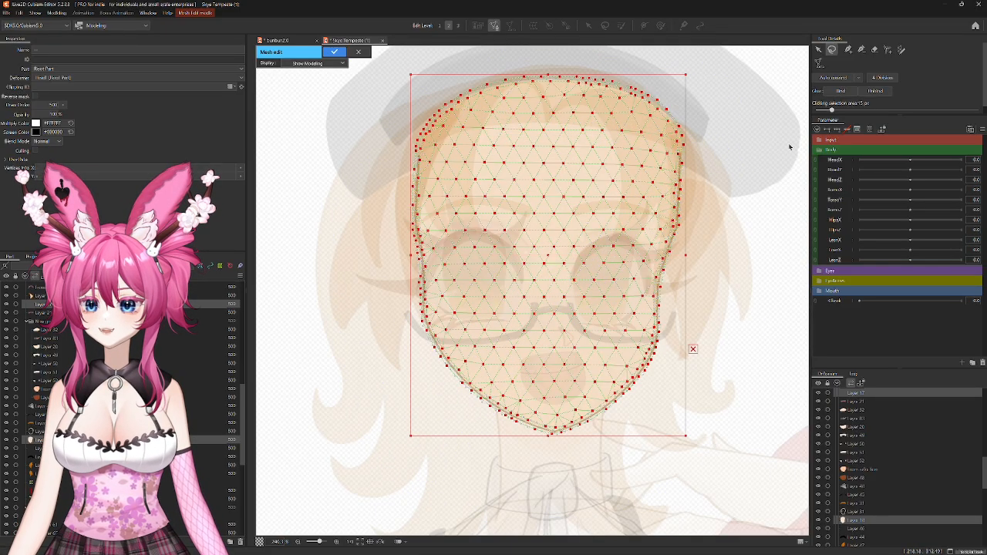
right_click(733, 248)
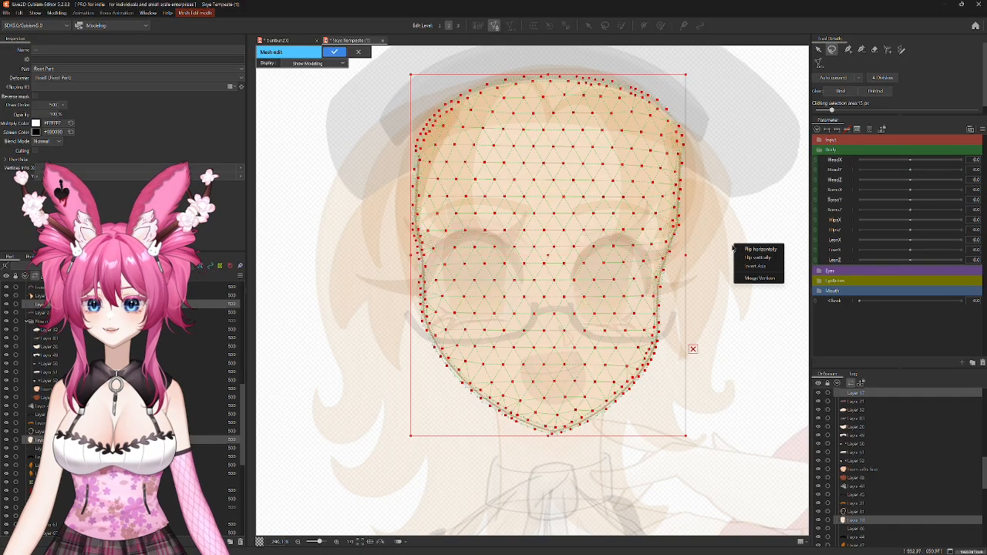
left_click(711, 242)
Step: Switch mesh editing to the face outline, Layer 17, lasso-select its vertices and paste the copied face base mesh into it
right_click(695, 284)
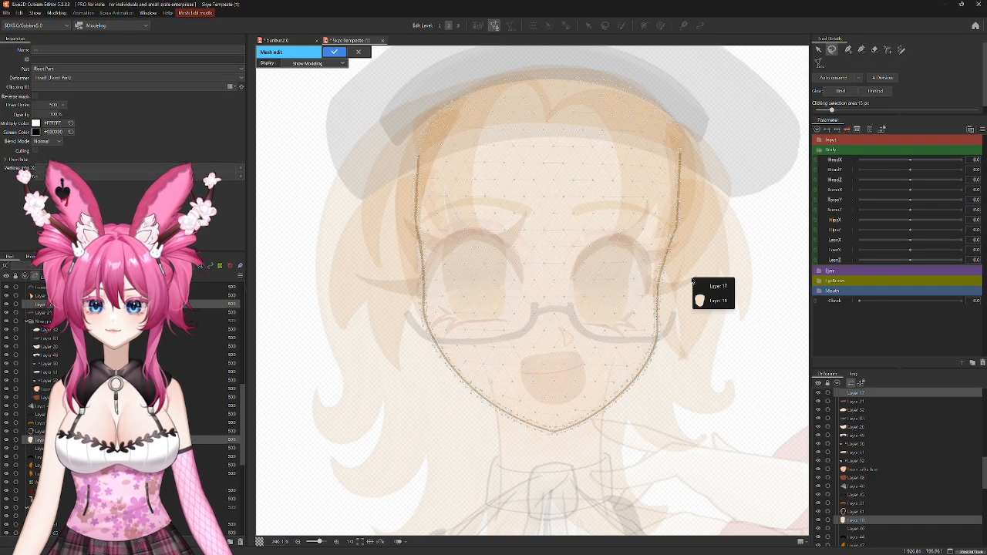
left_click(710, 288)
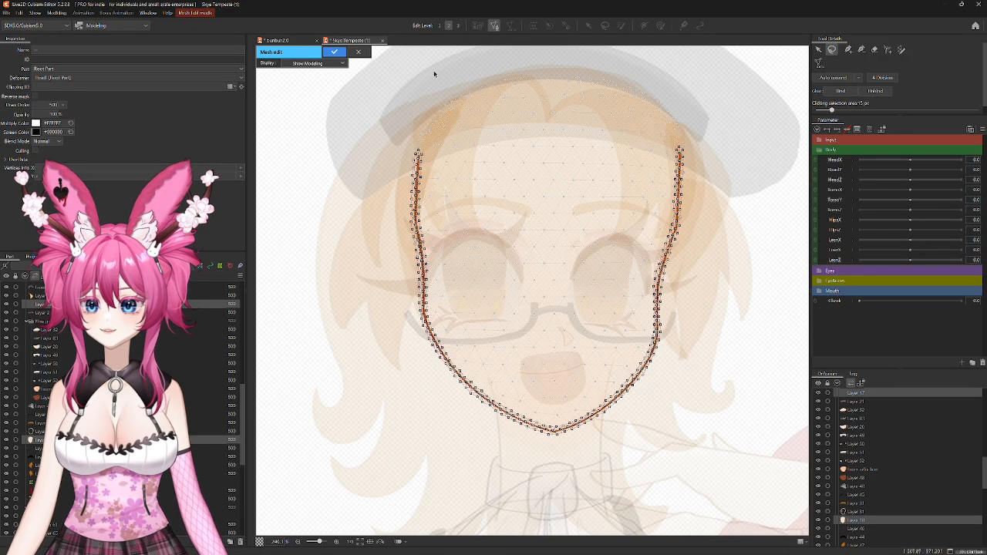
mouse_move(462, 82)
left_mouse_down()
mouse_move(394, 350)
mouse_move(604, 468)
mouse_move(711, 391)
mouse_move(757, 166)
mouse_move(751, 68)
mouse_move(710, 31)
mouse_move(524, 30)
mouse_move(405, 74)
mouse_move(367, 135)
mouse_move(342, 144)
left_mouse_up()
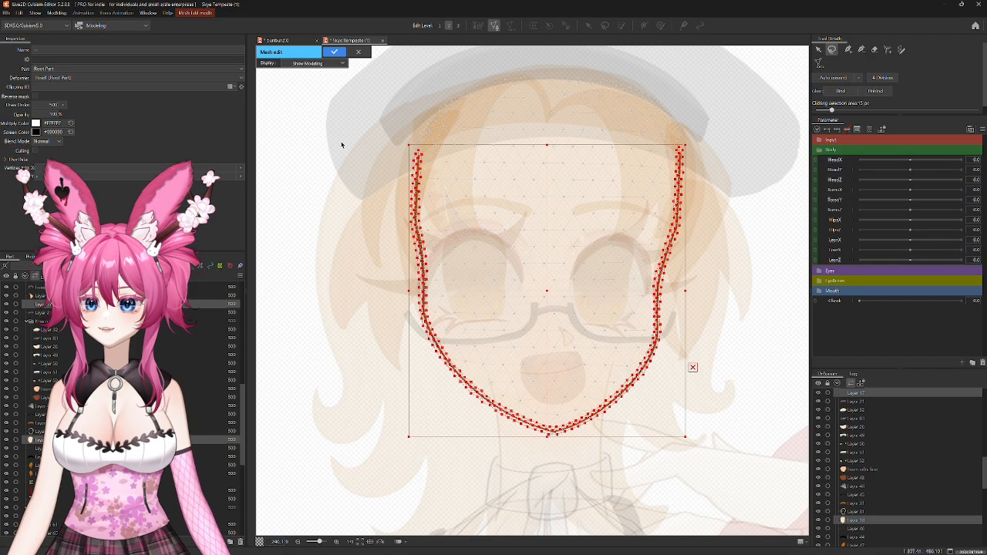
key("ctrl+v")
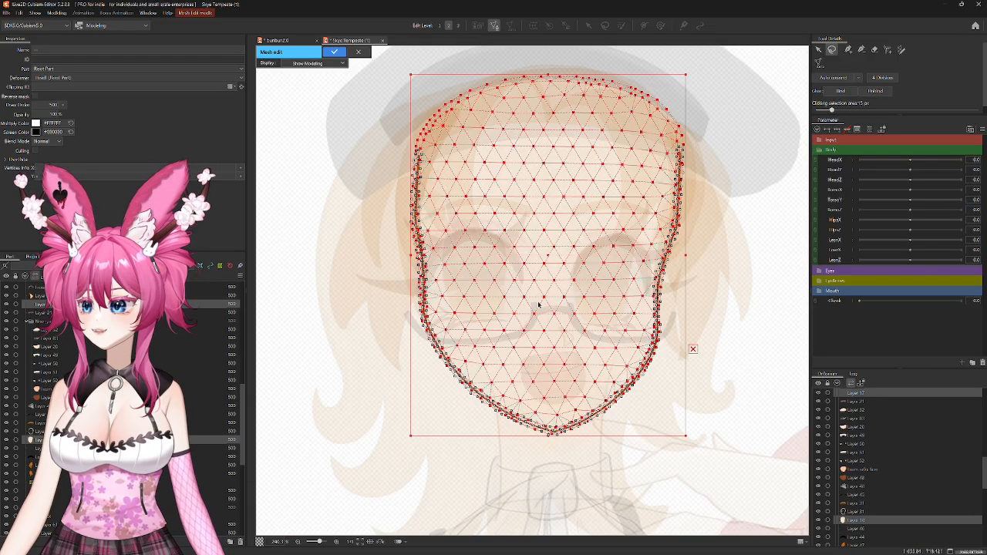
left_click(480, 346)
key("ctrl+z")
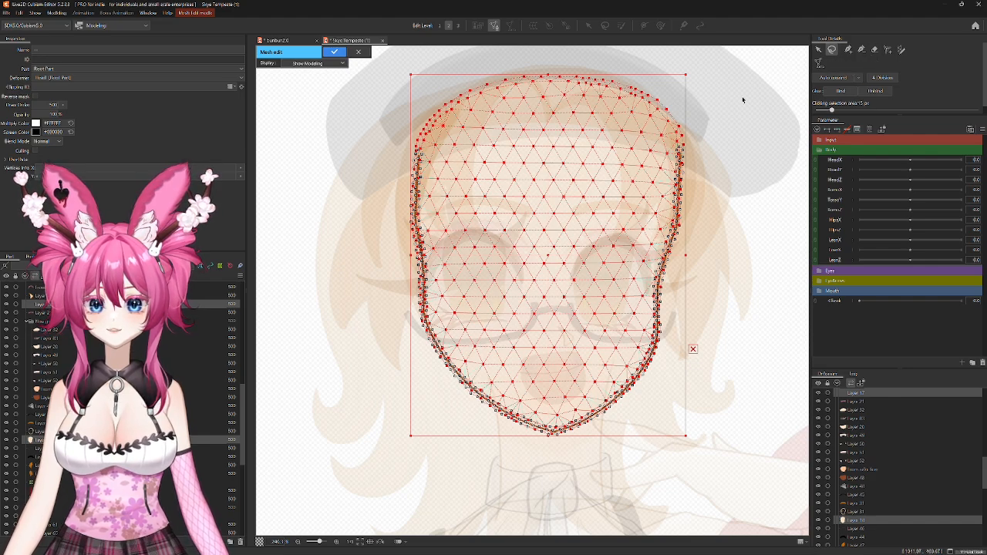
Step: Lasso-select all vertices of the outline's mesh around the whole face and bind them to the face base with Glue
mouse_move(743, 99)
left_mouse_down()
mouse_move(637, 70)
mouse_move(367, 150)
mouse_move(586, 66)
mouse_move(385, 122)
mouse_move(494, 517)
mouse_move(772, 331)
mouse_move(555, 7)
mouse_move(259, 371)
mouse_move(758, 544)
mouse_move(751, 131)
mouse_move(436, 98)
mouse_move(373, 546)
left_mouse_up()
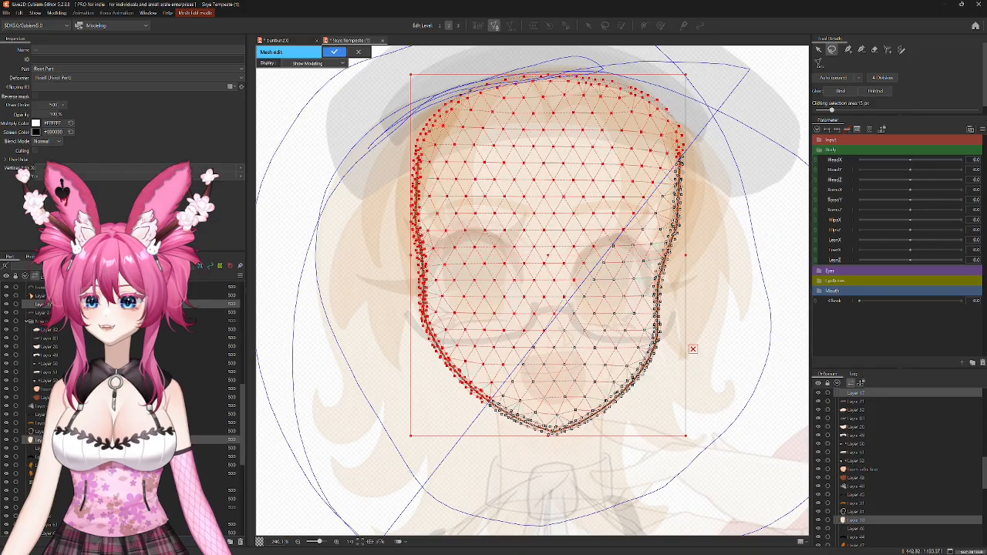
left_click_drag(489, 399, 636, 476)
mouse_move(742, 57)
left_mouse_down()
mouse_move(704, 52)
mouse_move(288, 205)
mouse_move(720, 546)
mouse_move(844, 4)
mouse_move(766, 167)
left_mouse_up()
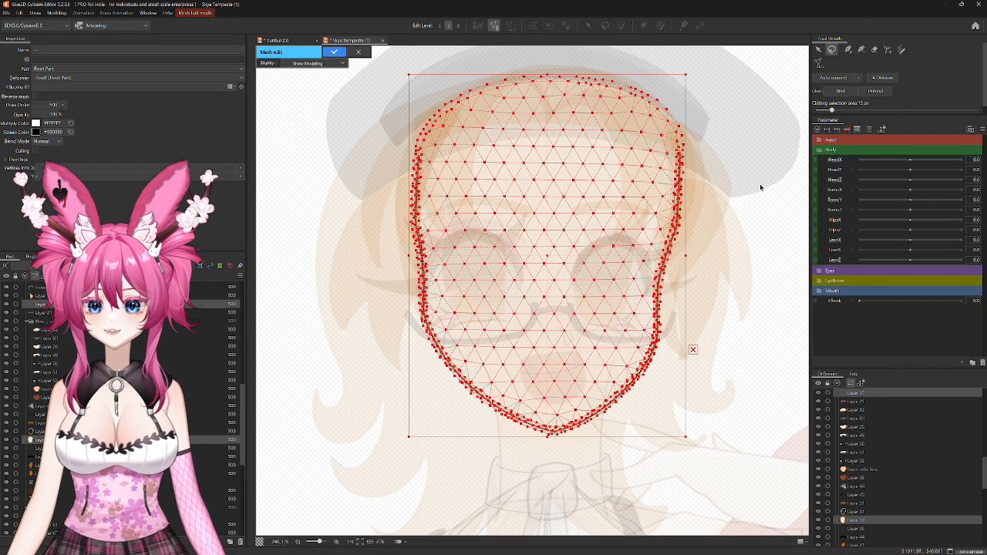
left_click(841, 92)
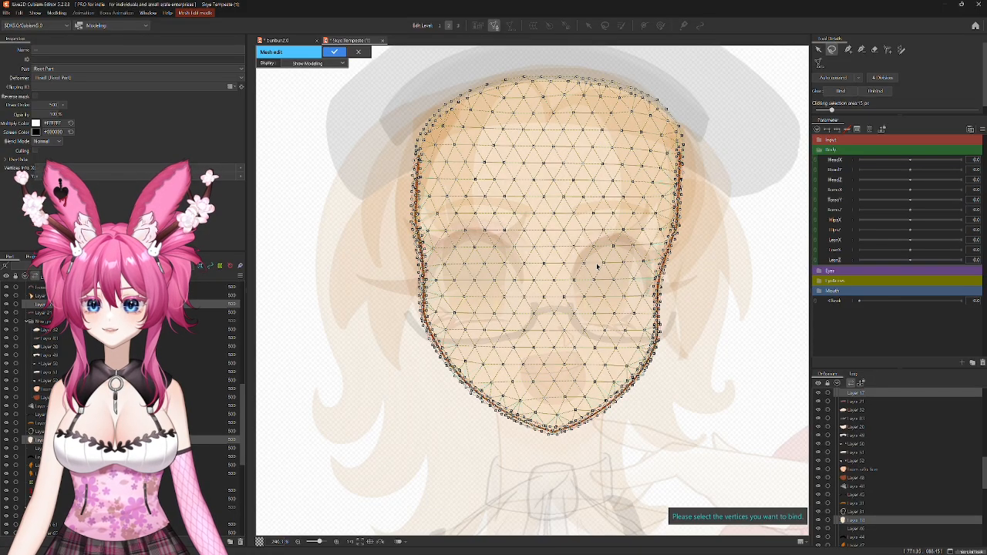
left_click(695, 266)
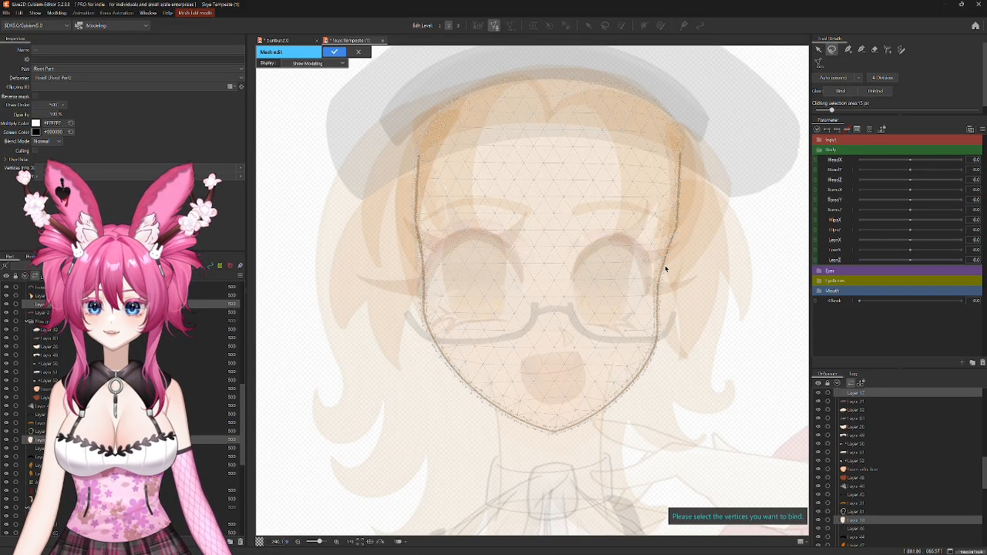
Step: Lasso-select every vertex of the overlapping face base and outline meshes, bind them with Glue, and apply the mesh edit
left_click(666, 268)
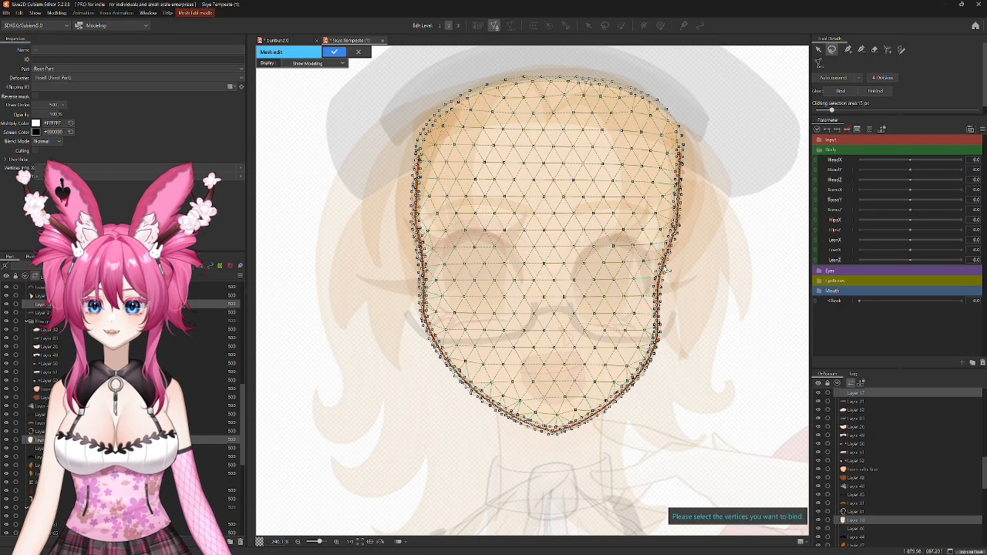
scroll(678, 240, "up", 6)
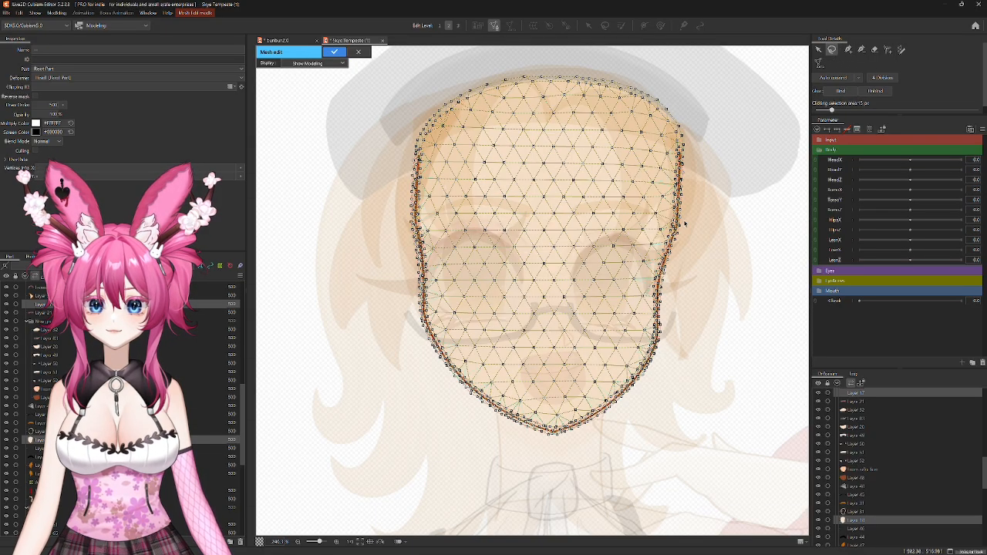
scroll(677, 240, "down", 2)
scroll(736, 227, "down", 5)
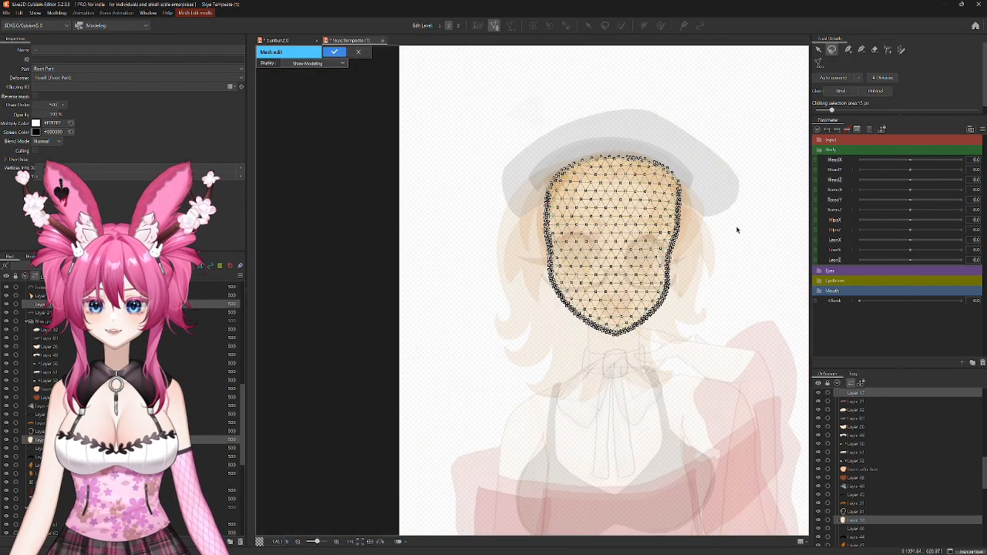
scroll(733, 224, "up", 3)
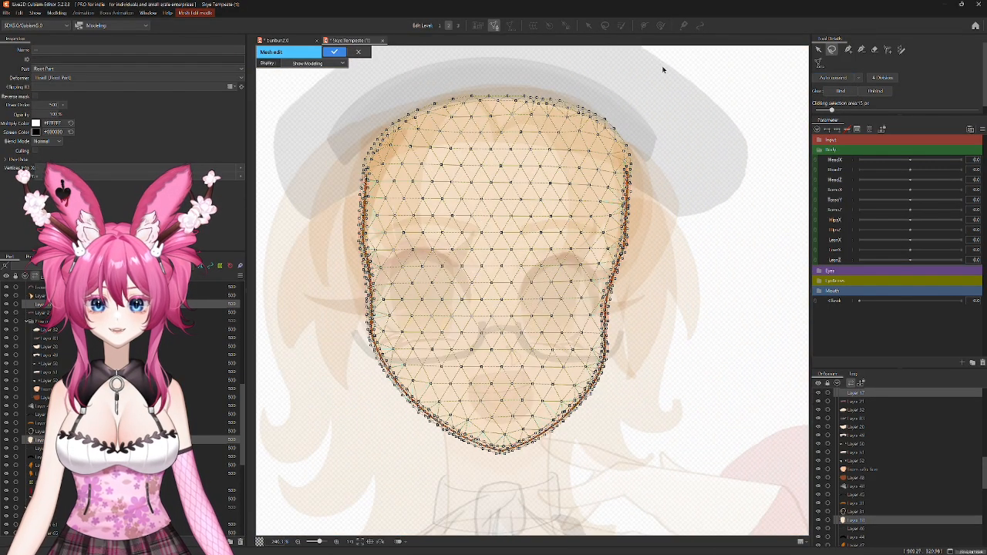
mouse_move(662, 69)
left_mouse_down()
mouse_move(430, 82)
mouse_move(352, 139)
mouse_move(324, 333)
mouse_move(419, 463)
mouse_move(560, 476)
mouse_move(672, 391)
mouse_move(707, 186)
mouse_move(674, 64)
mouse_move(651, 61)
left_mouse_up()
left_click(829, 91)
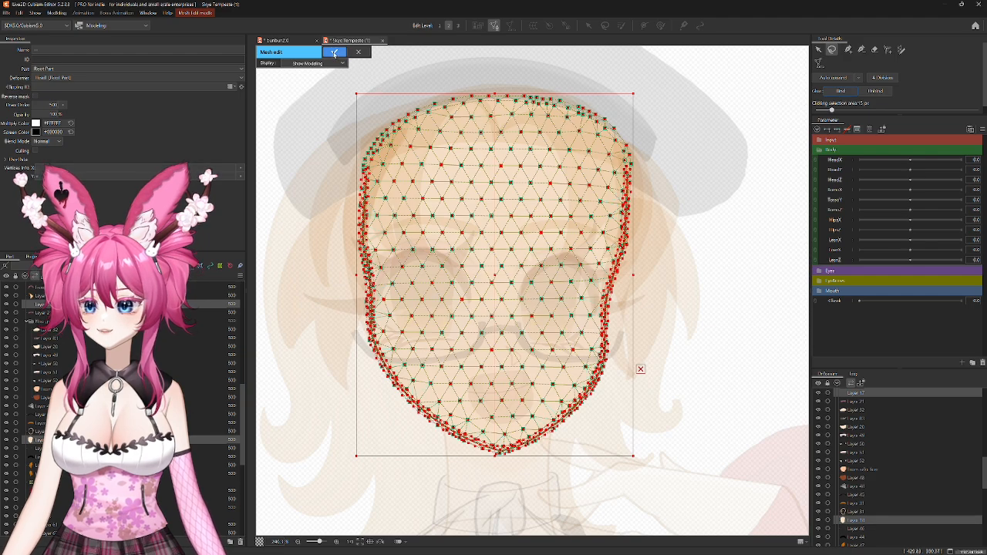
left_click(334, 52)
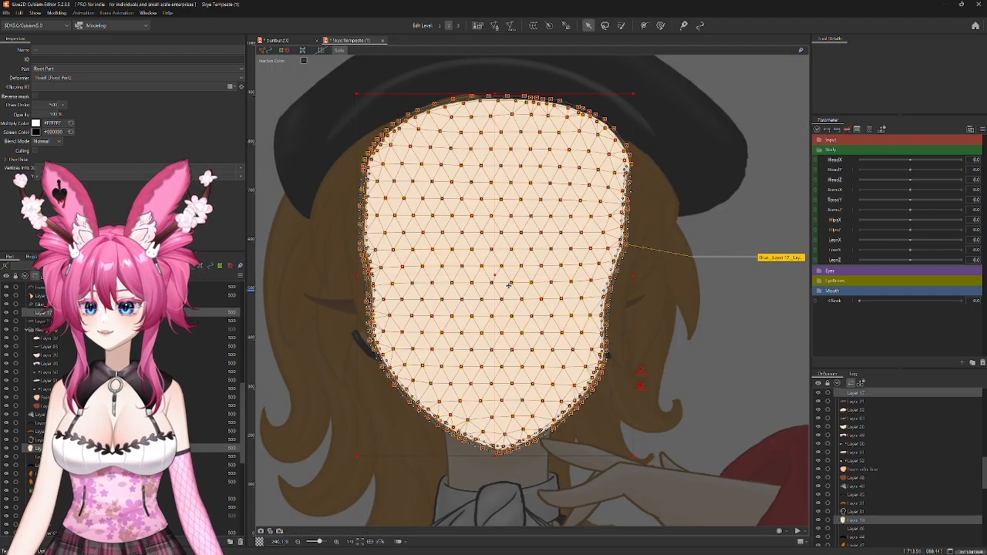
Step: Test the glue by moving the face base, Layer 18, on its own, and undo the move
scroll(509, 289, "down", 2)
mouse_move(496, 277)
left_mouse_down()
mouse_move(681, 278)
mouse_move(437, 279)
mouse_move(492, 282)
mouse_move(486, 271)
mouse_move(532, 274)
mouse_move(294, 285)
mouse_move(503, 282)
left_mouse_up()
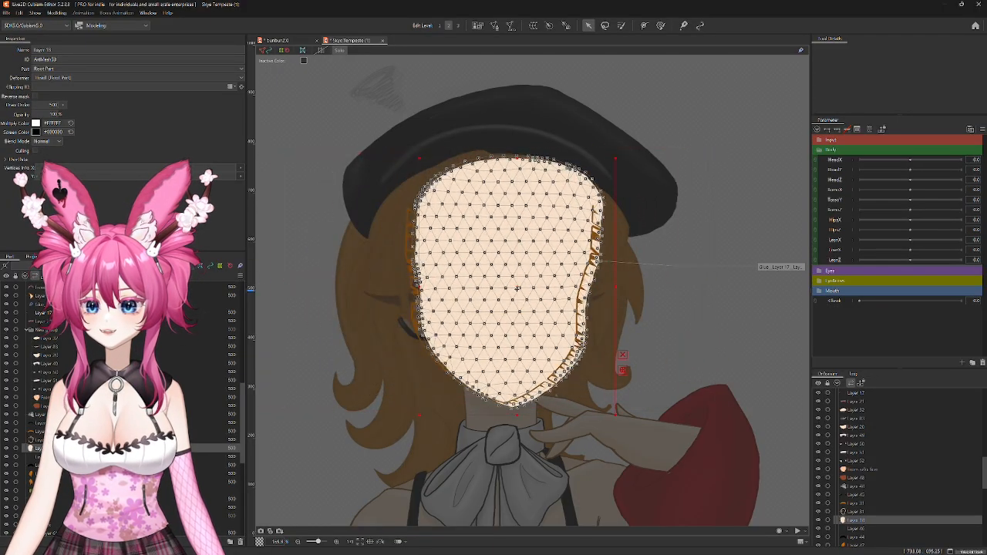
key("ctrl+z")
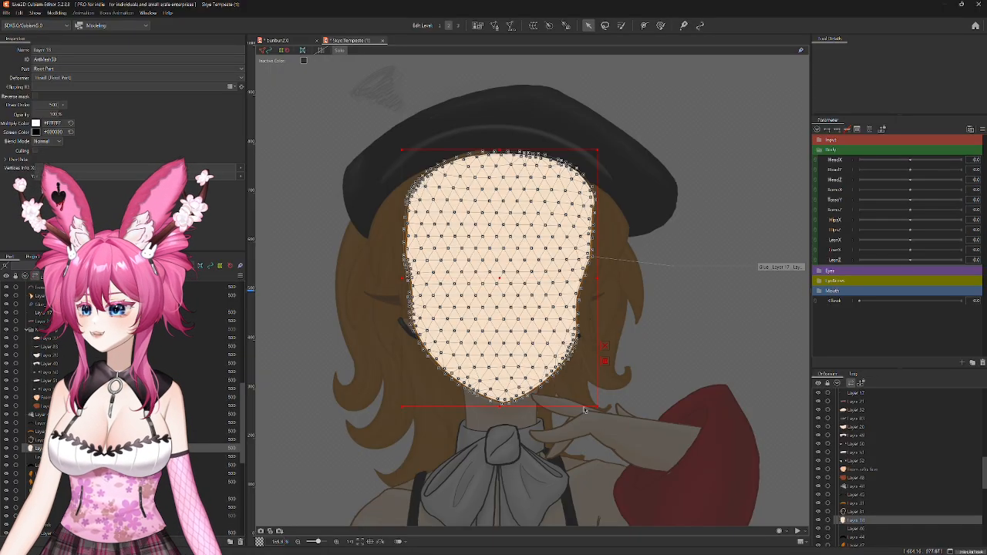
Step: Add the face outline, Layer 17, to the selection with the face base and turn off Solo view
scroll(876, 491, "up", 5)
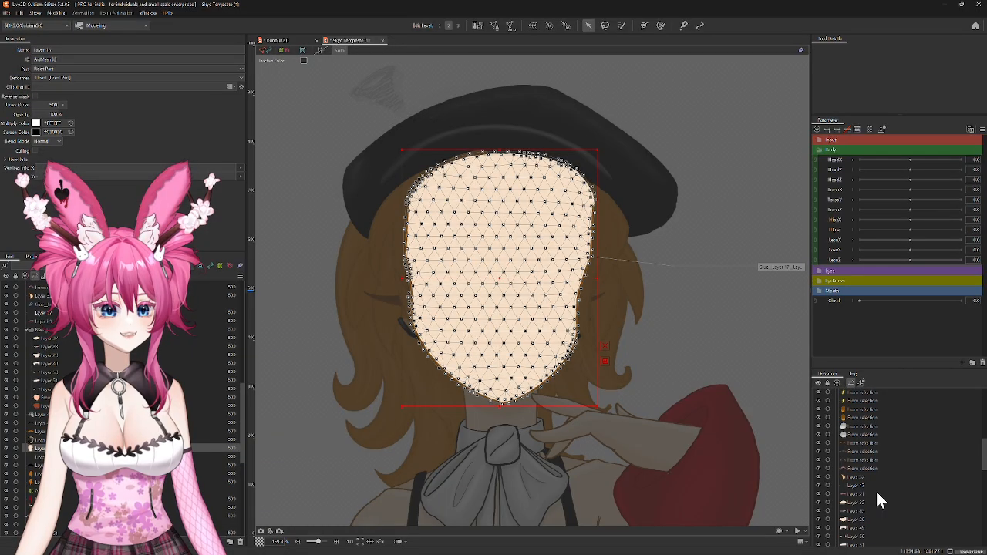
scroll(877, 492, "down", 5)
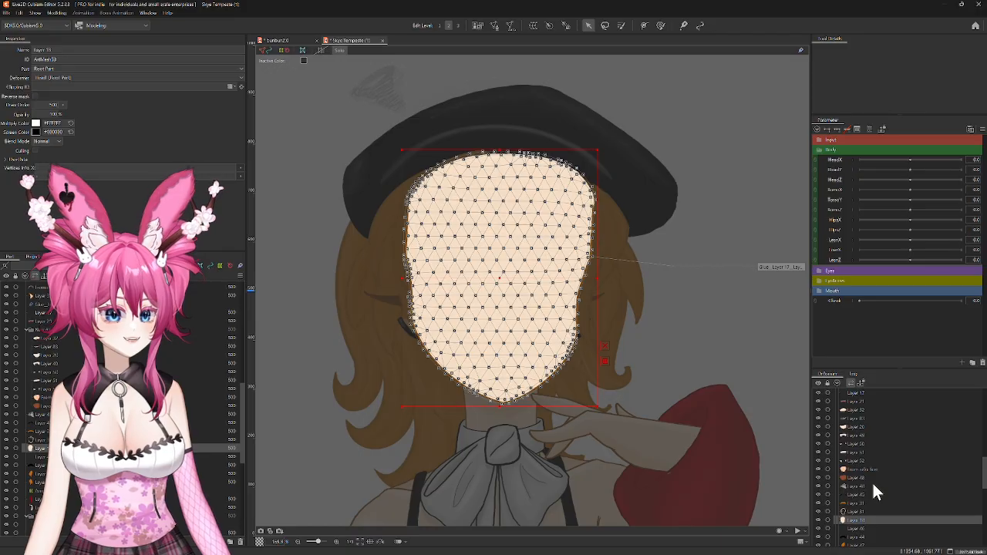
scroll(868, 483, "up", 2)
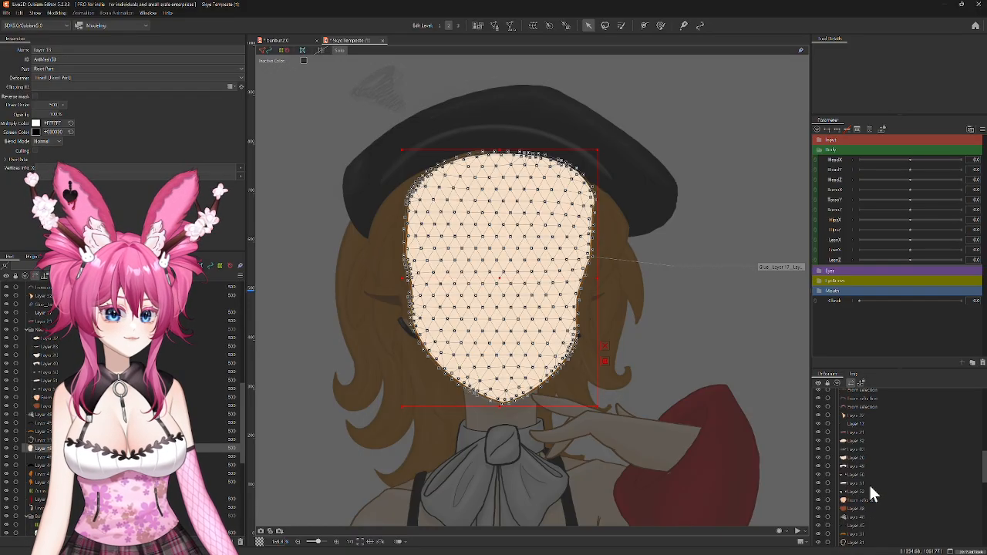
left_click(854, 424)
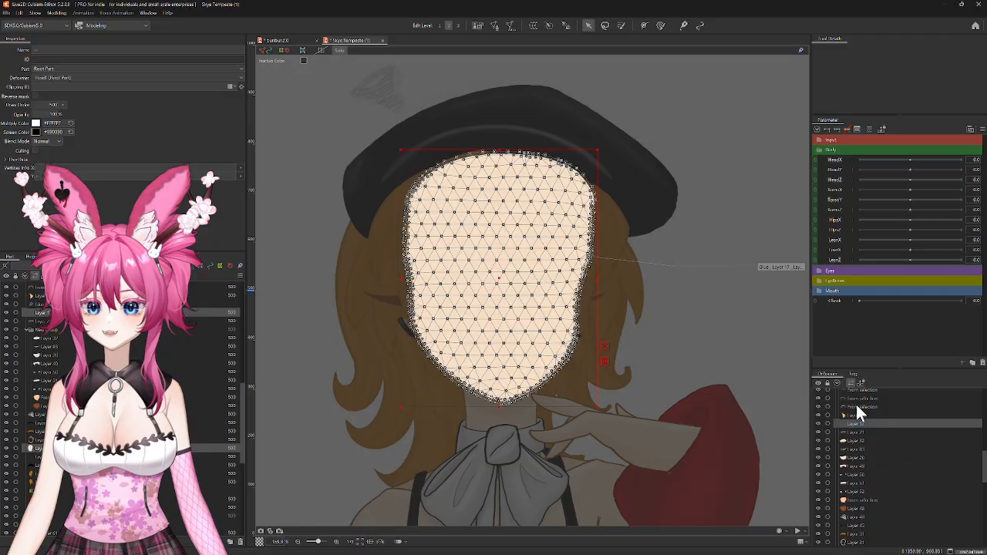
left_click(340, 51)
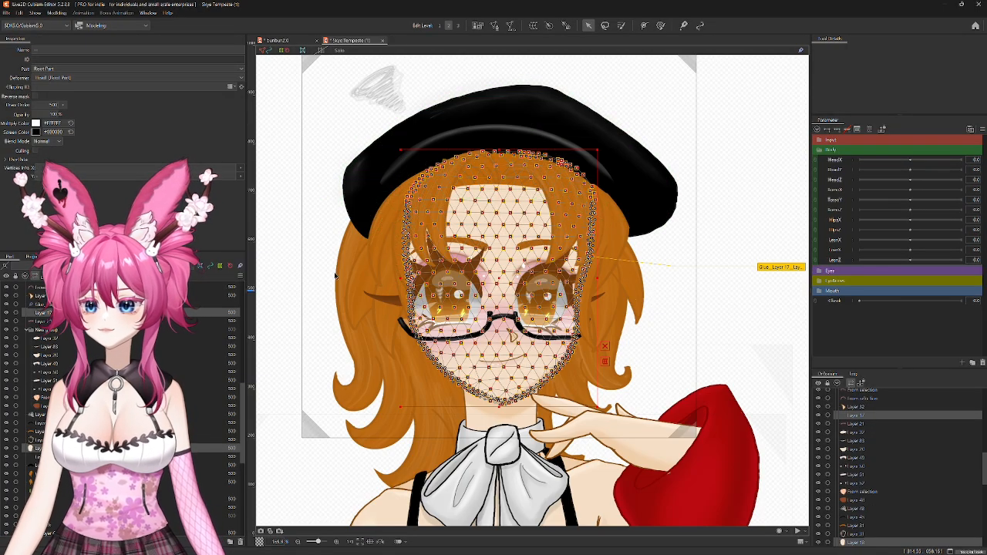
scroll(335, 276, "up", 2)
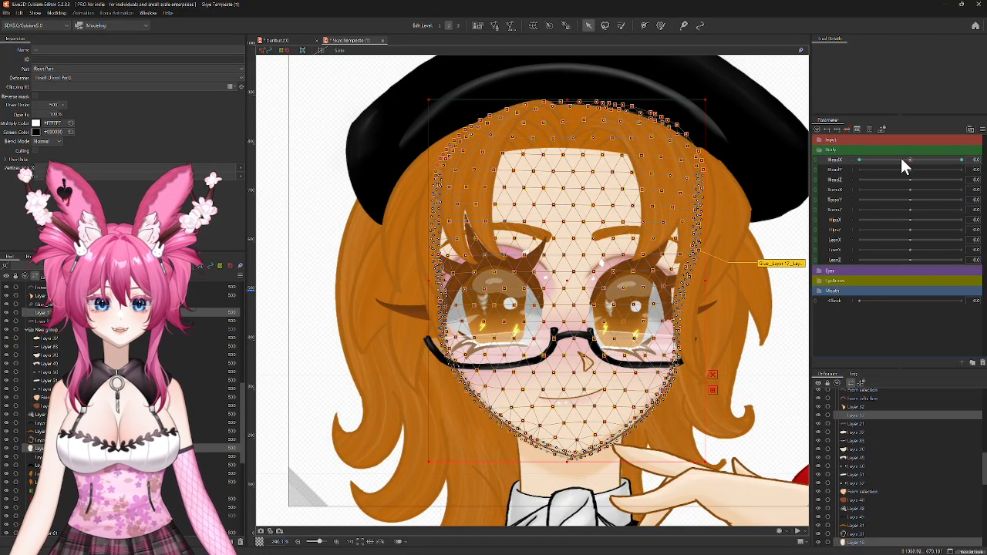
left_click_drag(908, 161, 877, 161)
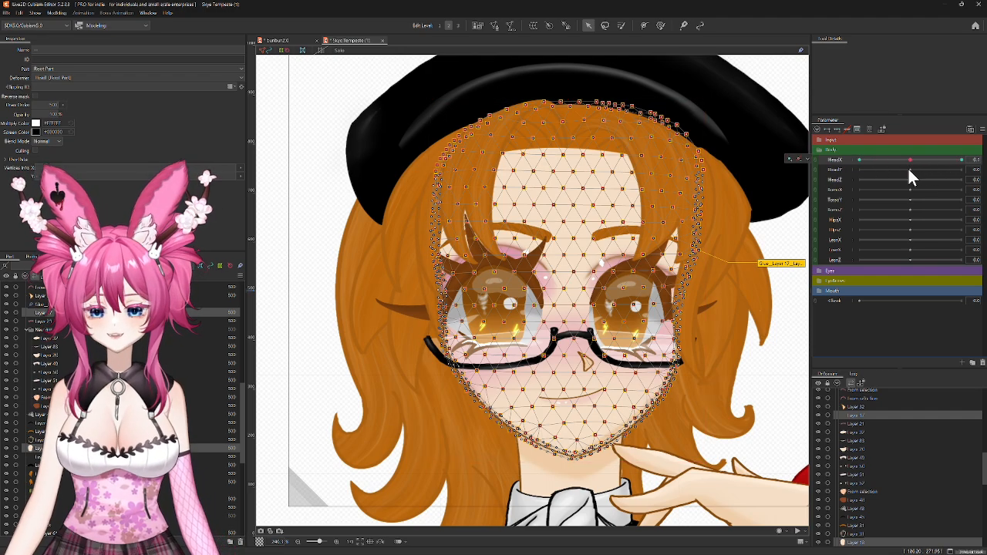
left_click(835, 162)
left_click(60, 16)
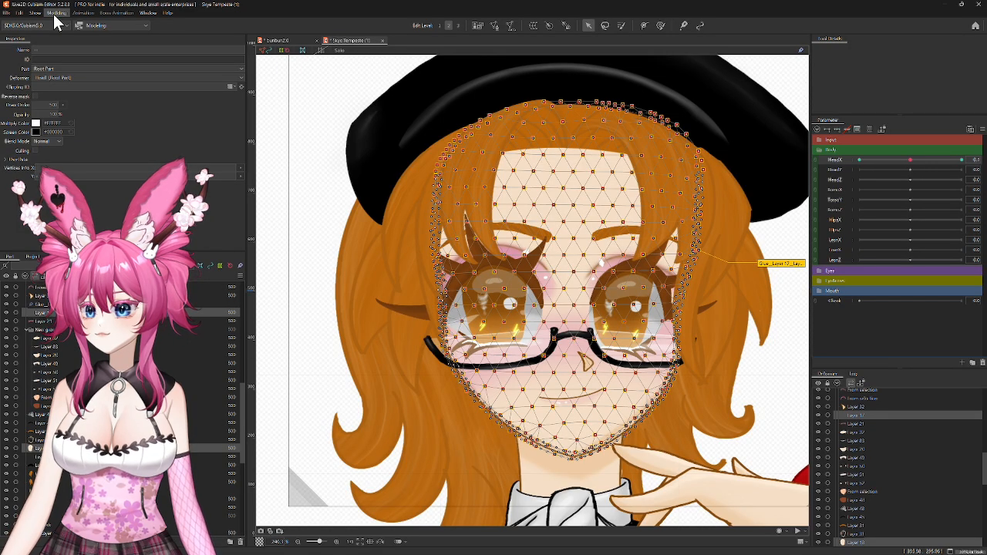
key("ctrl+z")
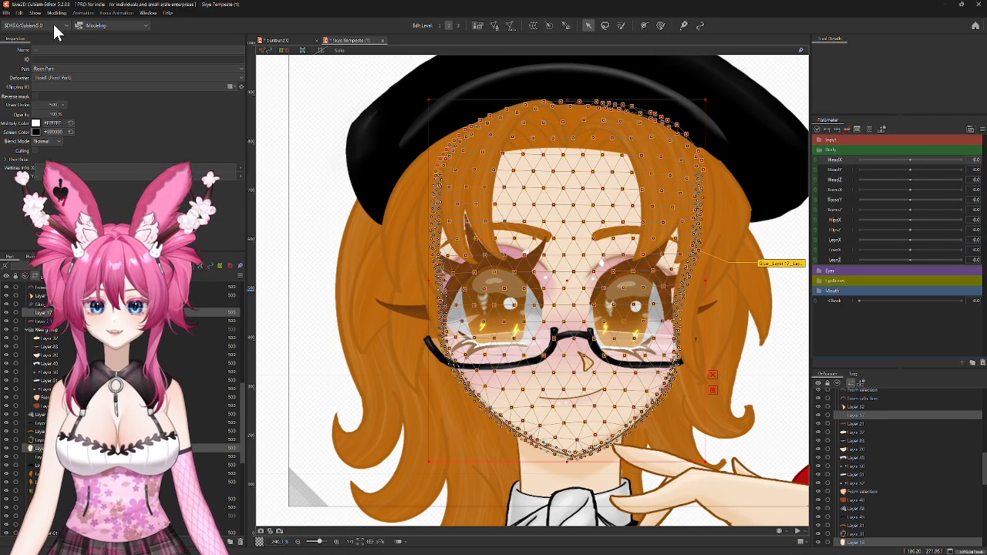
Step: Create a warp deformer named FaceXY as the parent of the selected face base and outline
left_click(533, 27)
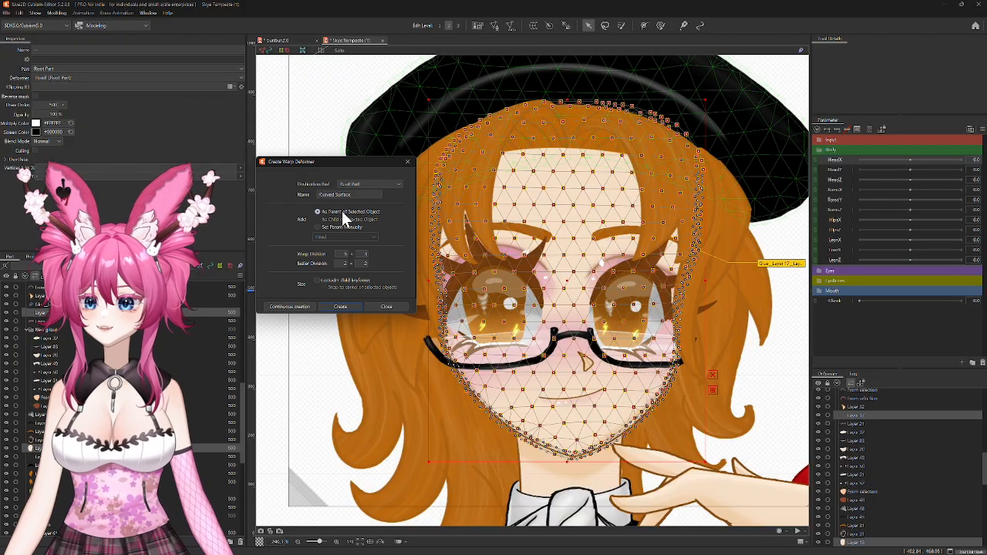
double_click(330, 195)
key("ctrl+a")
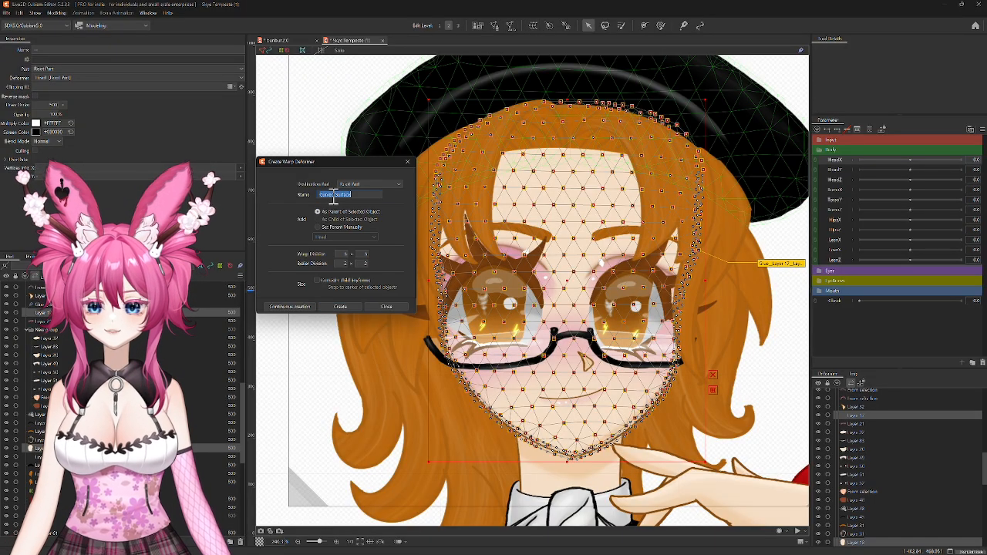
type("Face")
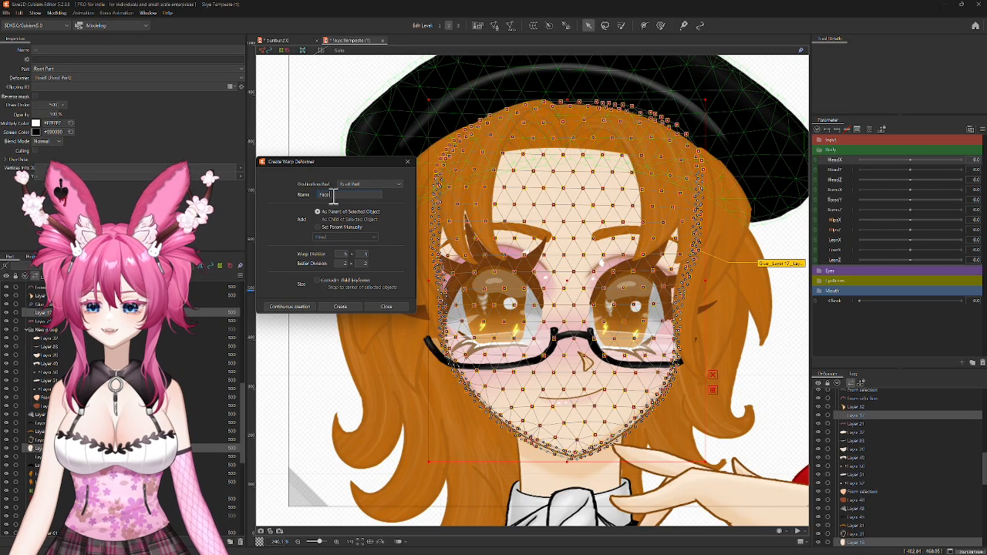
type("XY")
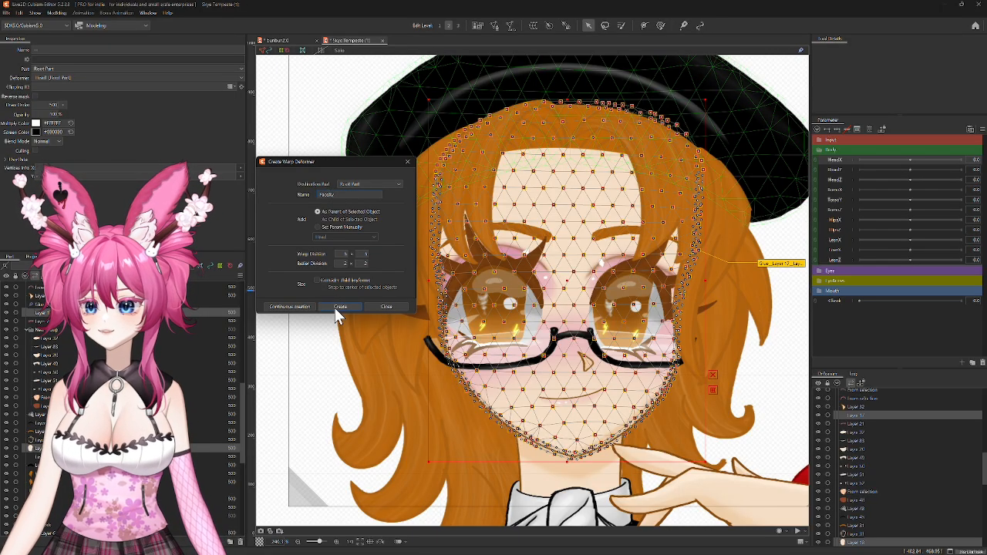
left_click(340, 307)
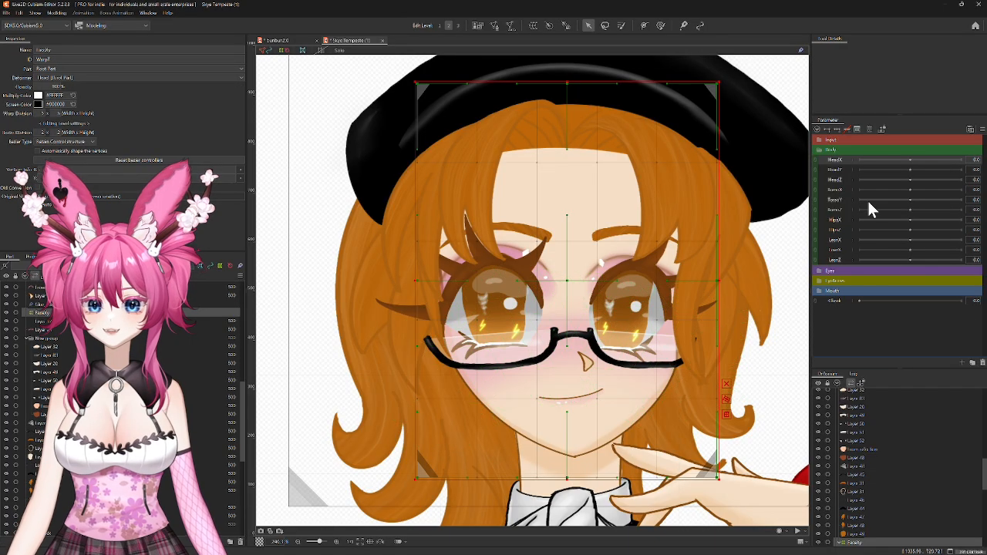
Step: Add three keys on HeadX to the face warp deformer and set its warp division to 20 × 20
left_click(838, 130)
mouse_move(911, 161)
left_mouse_down()
mouse_move(937, 158)
mouse_move(910, 160)
left_mouse_up()
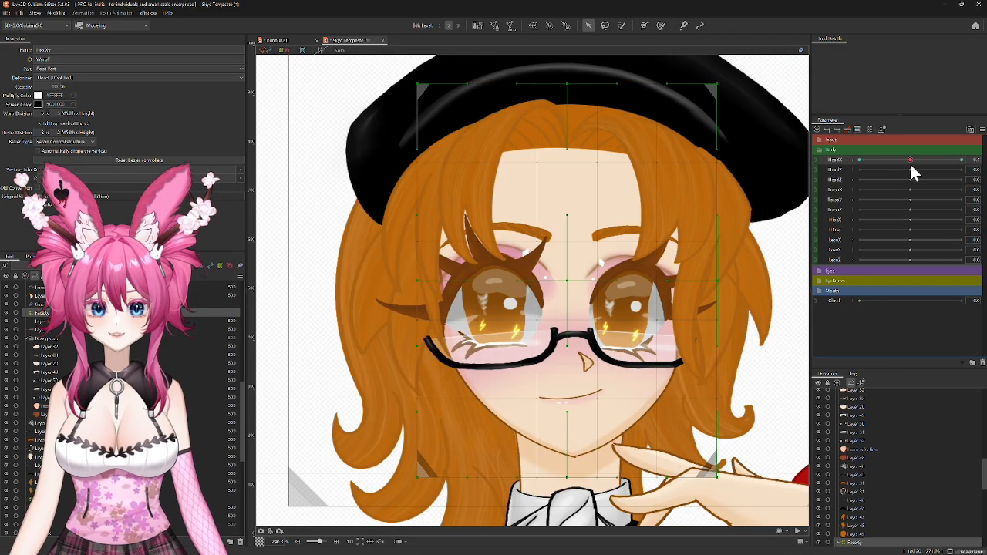
left_click(42, 113)
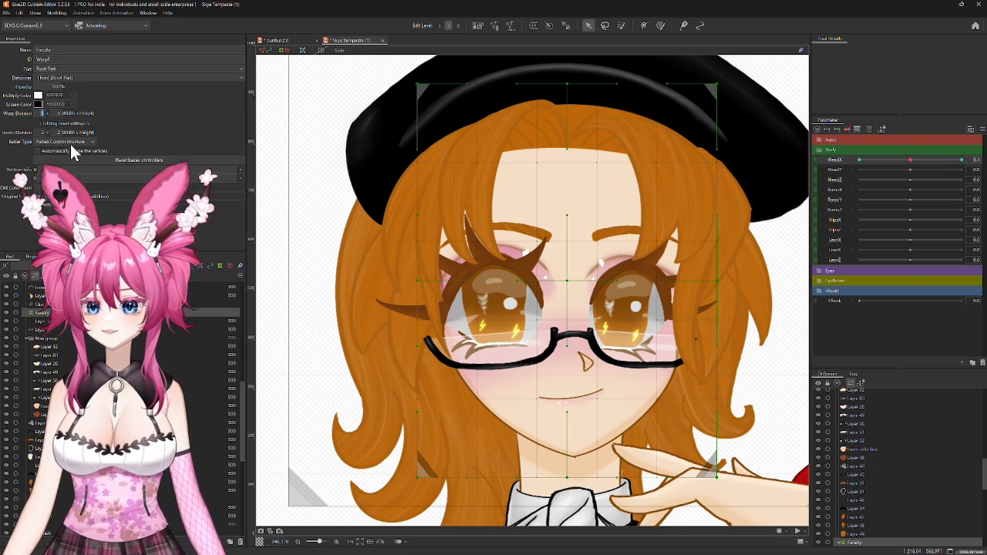
type("20")
key("Return")
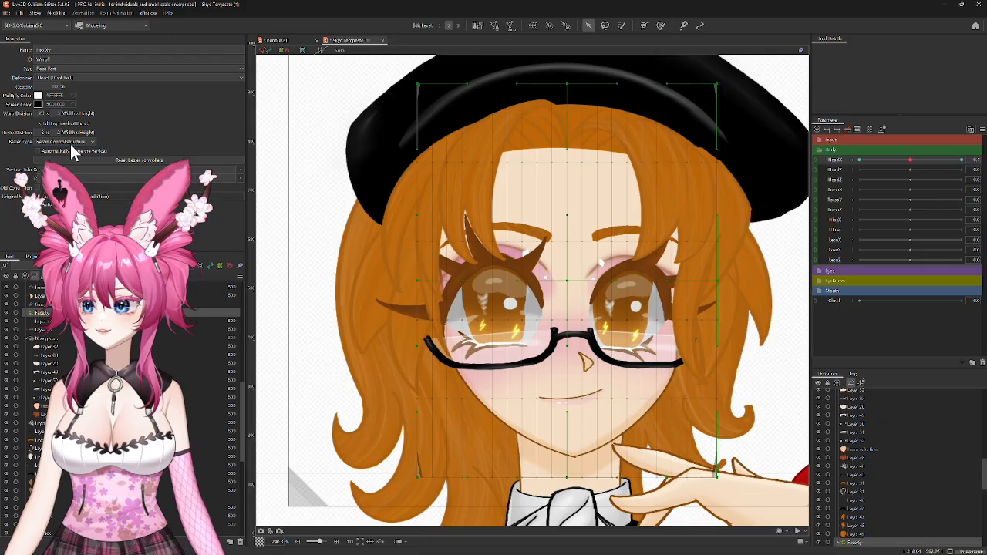
left_click(62, 113)
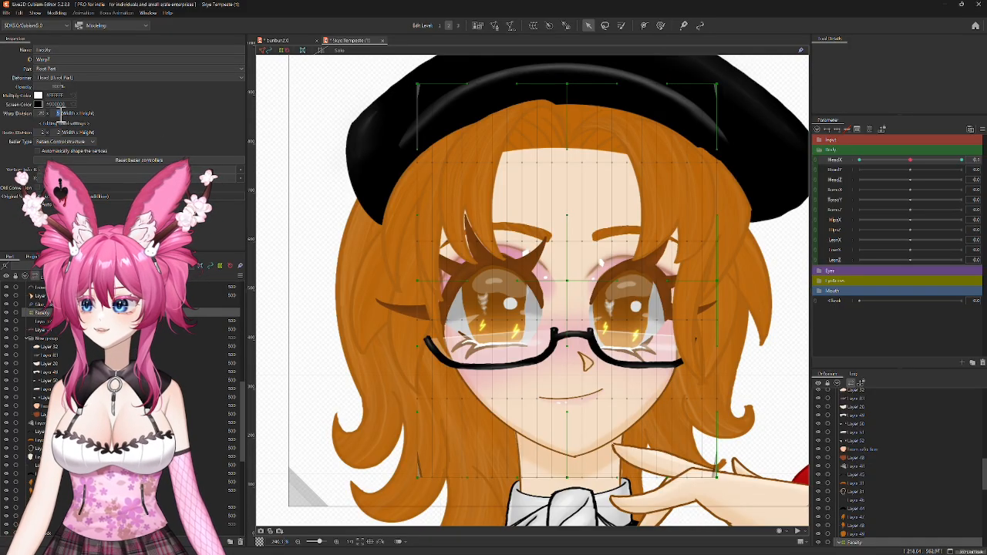
type("20")
key("Return")
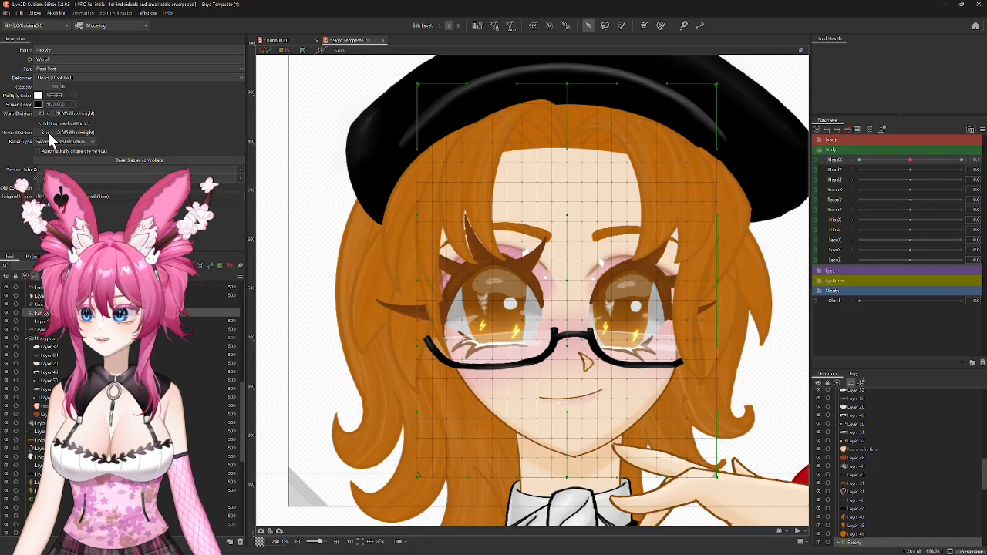
Step: Compare bezier divisions of 3 × 2 and 2 × 3 on the face deformer and set it to 3 × 2
type("3")
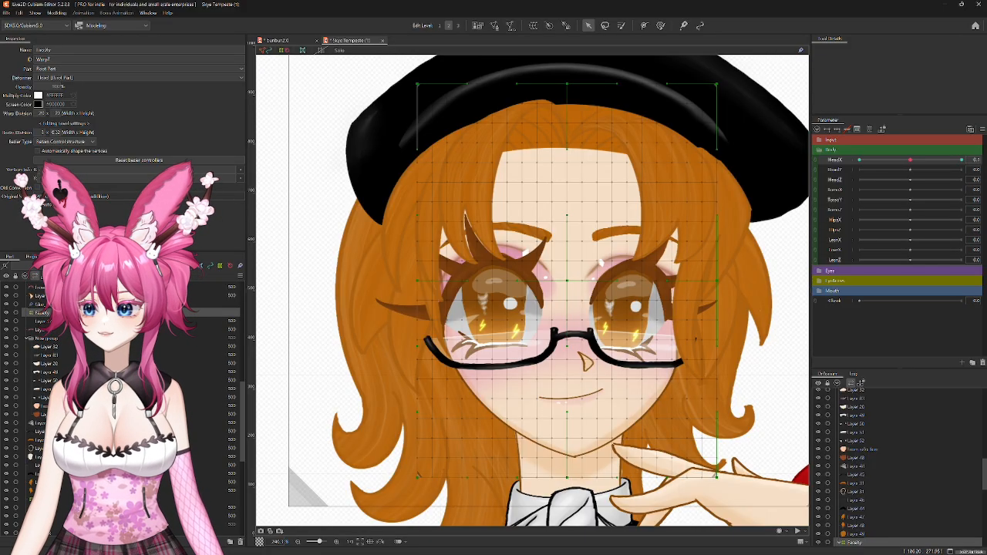
key("Return")
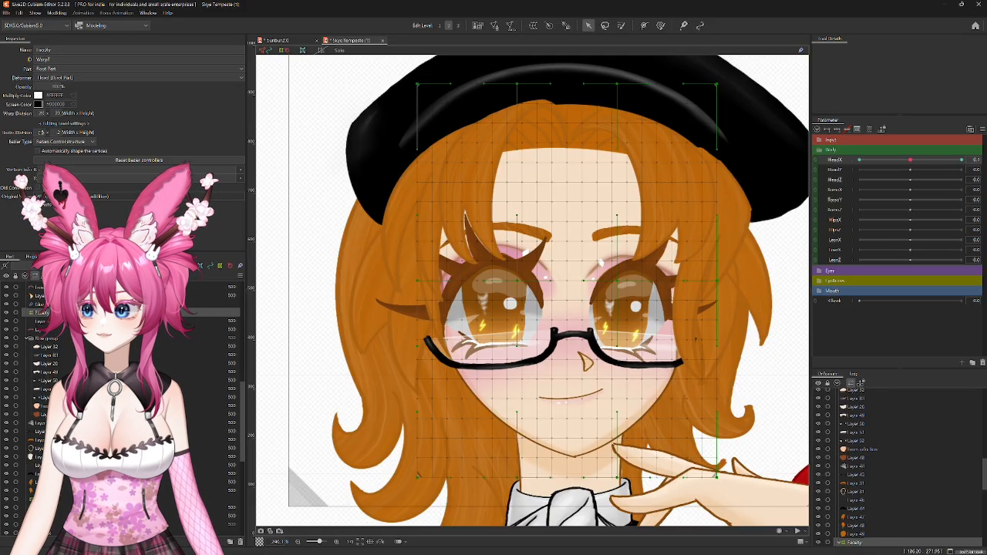
double_click(43, 132)
type("2")
key("Return")
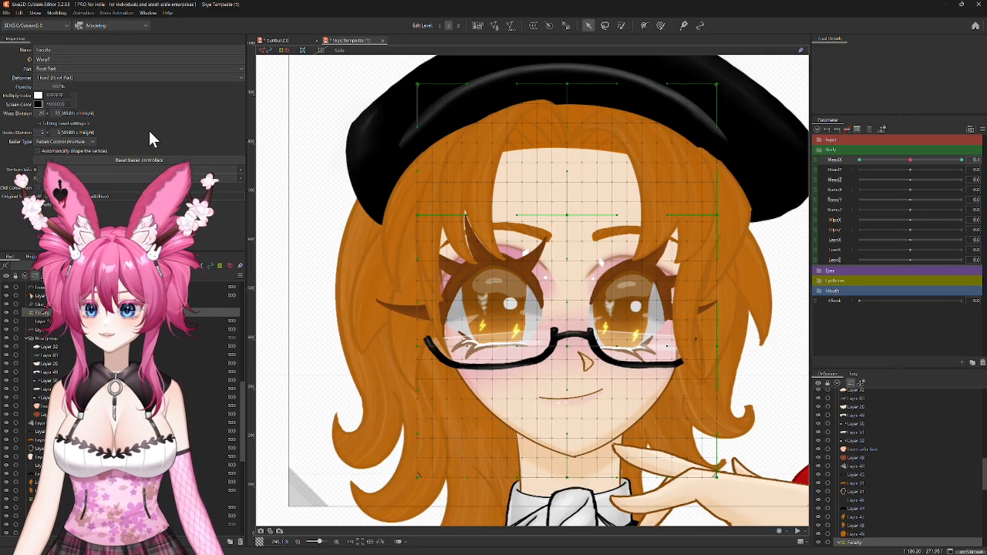
double_click(57, 132)
type("2")
key("Return")
left_click_drag(43, 130, 124, 132)
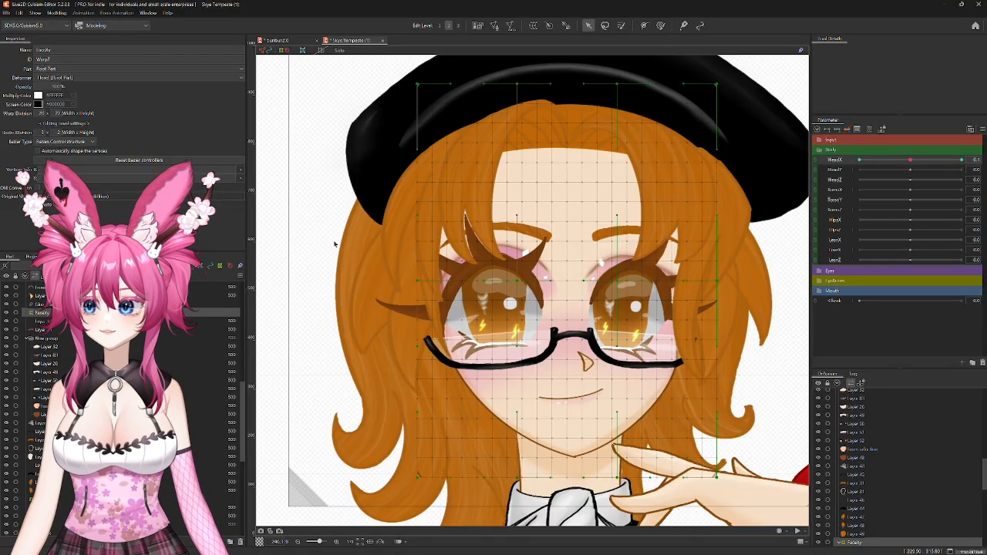
Step: Set HeadX to its minimum key and shift the face deformer slightly to the left for that head turn
left_click_drag(740, 297, 719, 253)
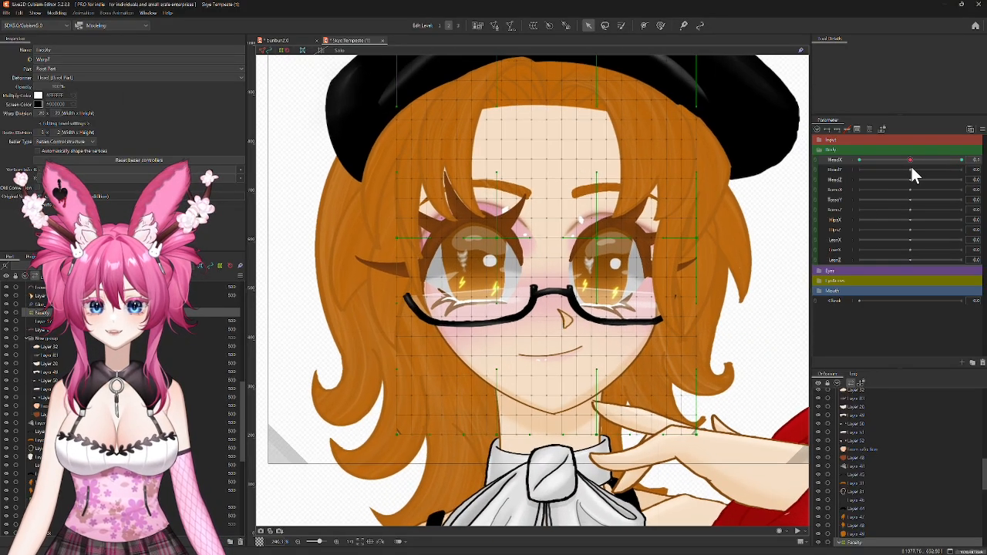
left_click_drag(911, 161, 833, 163)
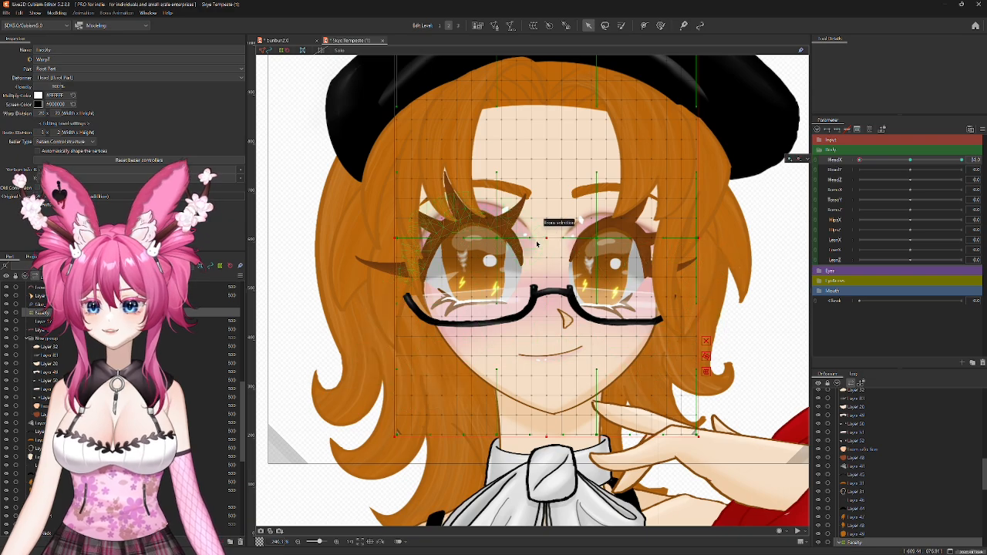
left_click_drag(546, 237, 529, 238)
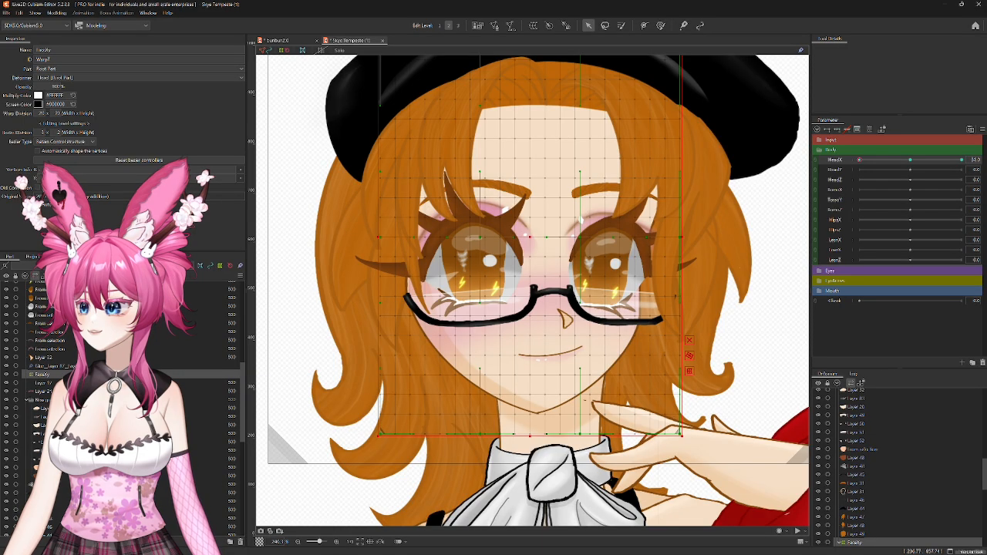
scroll(138, 409, "up", 3)
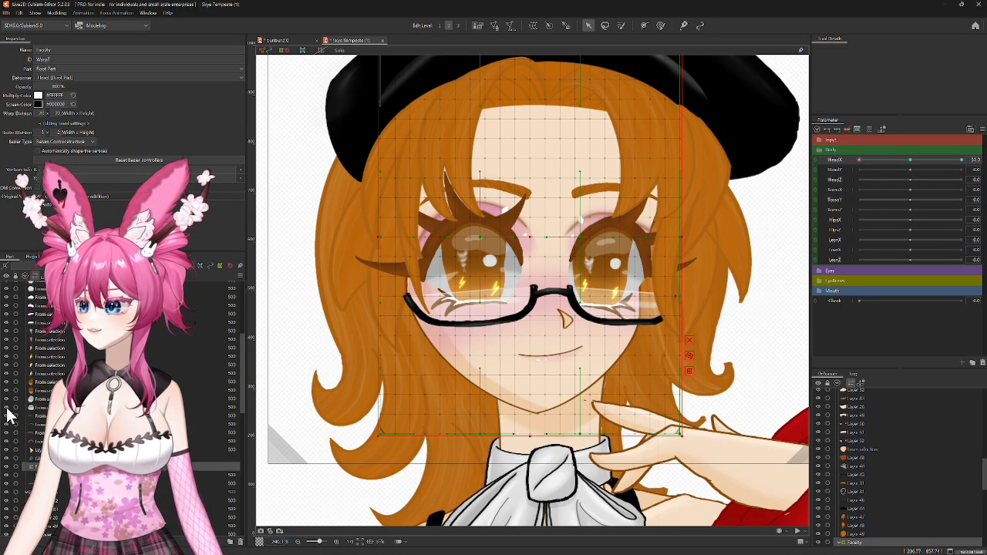
Step: Clip the viewer's-left eye's iris, lightning bolts and highlights to its eye white by setting their Clipping ID to ArtMesh32
left_click(41, 388)
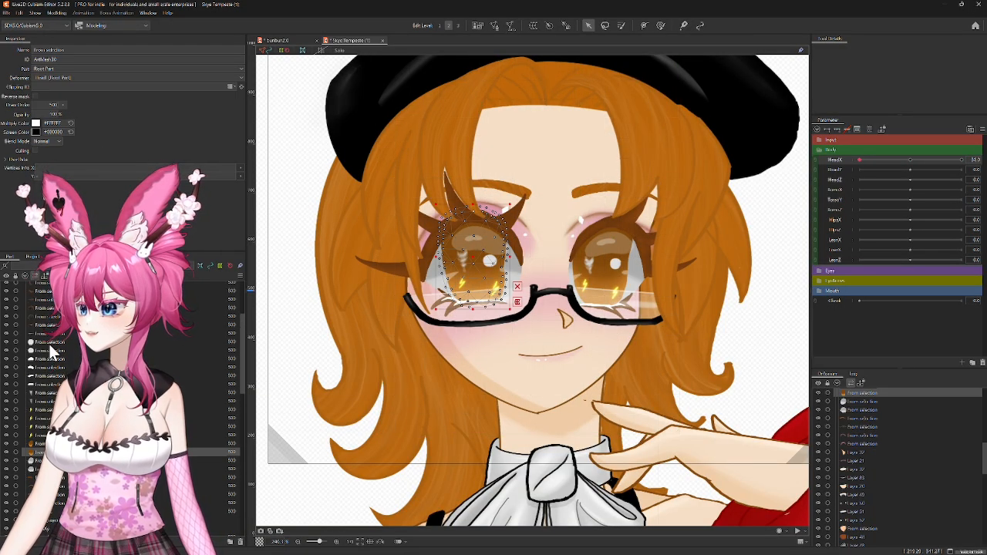
left_click(47, 435, "ctrl")
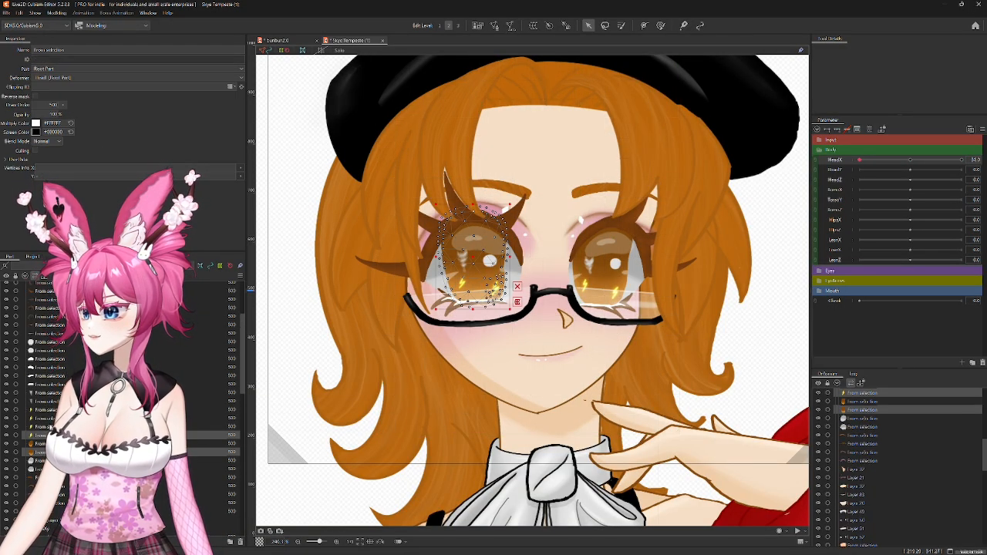
left_click(47, 418, "ctrl")
left_click(46, 402, "ctrl")
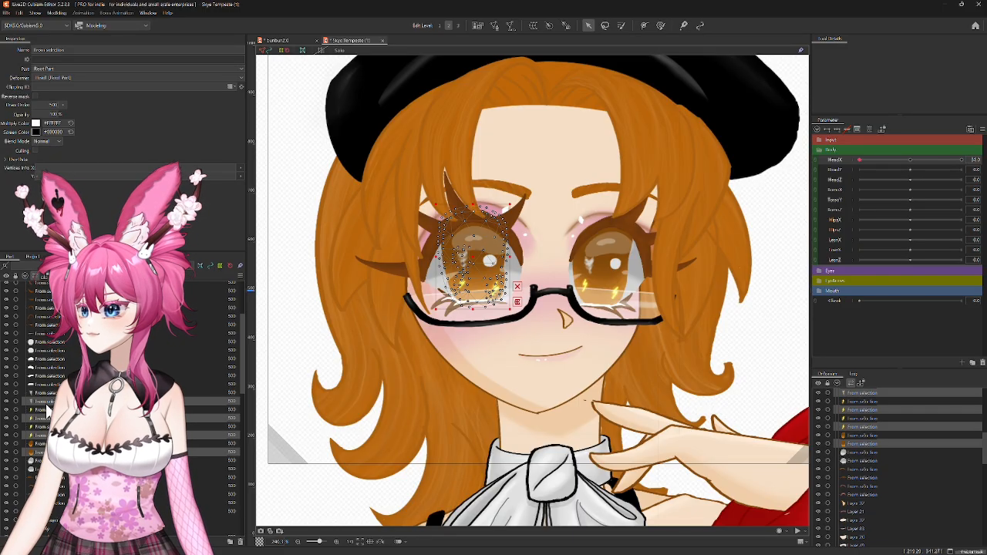
left_click(45, 385, "ctrl")
left_click(44, 368, "ctrl")
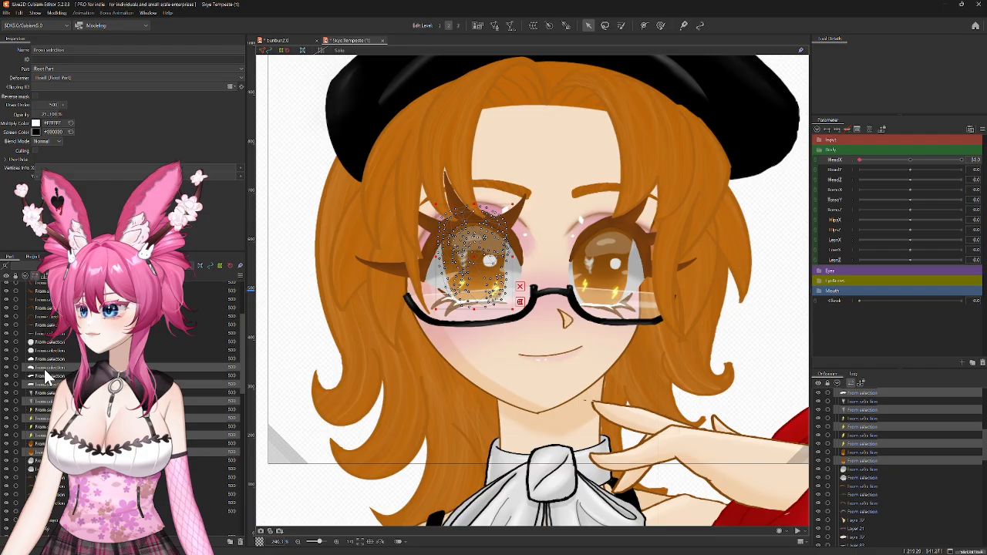
left_click(42, 351, "ctrl")
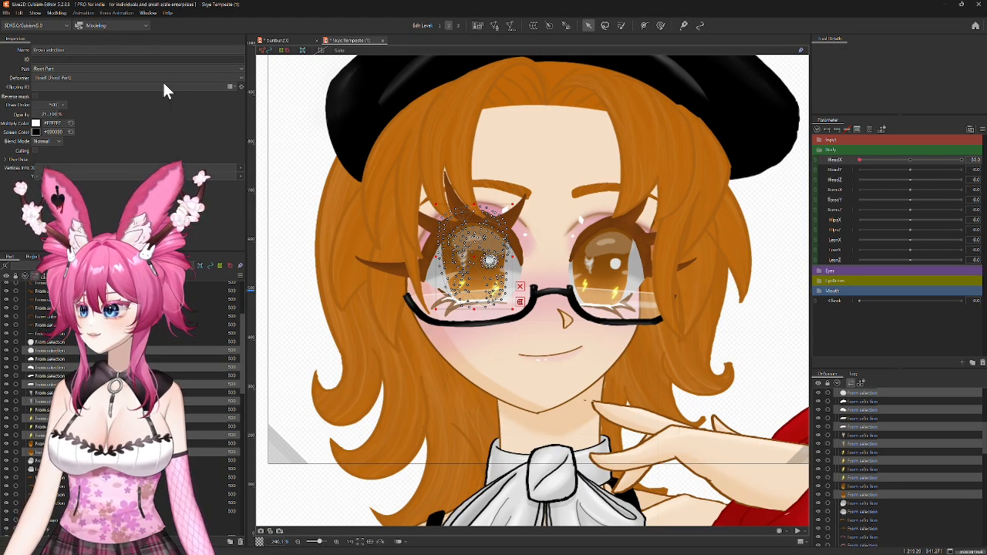
left_click(230, 86)
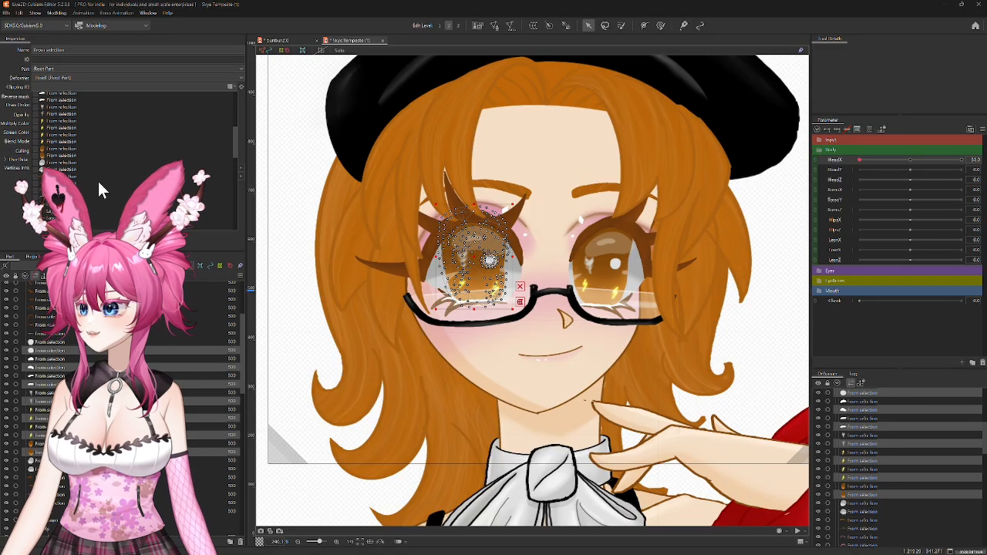
left_click(35, 169)
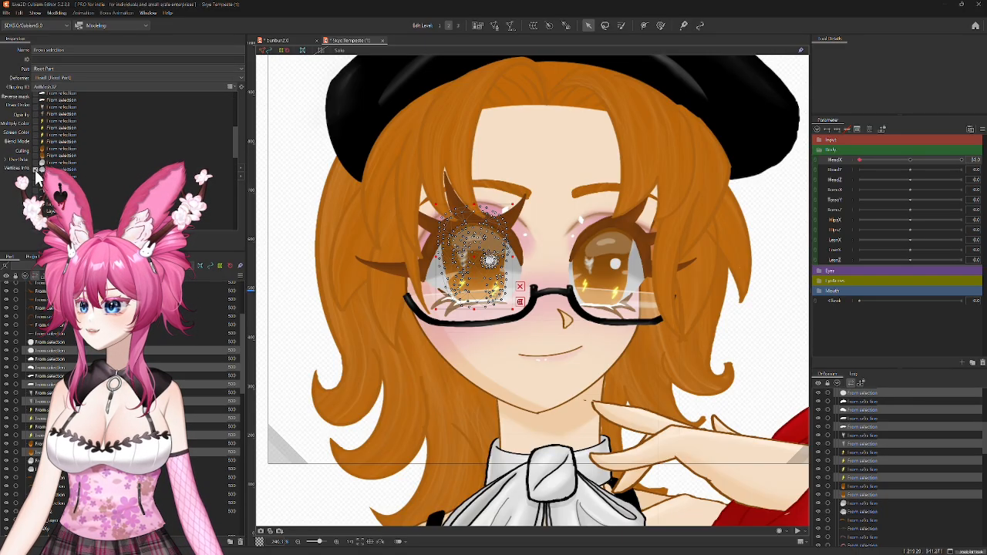
left_click(7, 469)
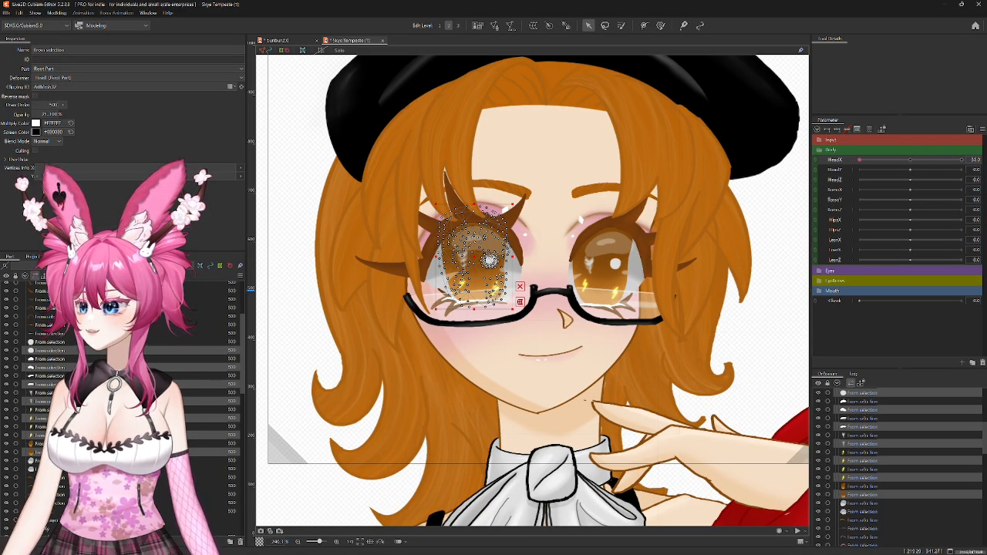
Step: Clip the viewer's-right eye's iris, lightning bolts and highlights to its eye white by setting their Clipping ID to ArtMesh31
left_click(62, 443)
left_click(62, 427, "ctrl")
left_click(47, 401, "ctrl")
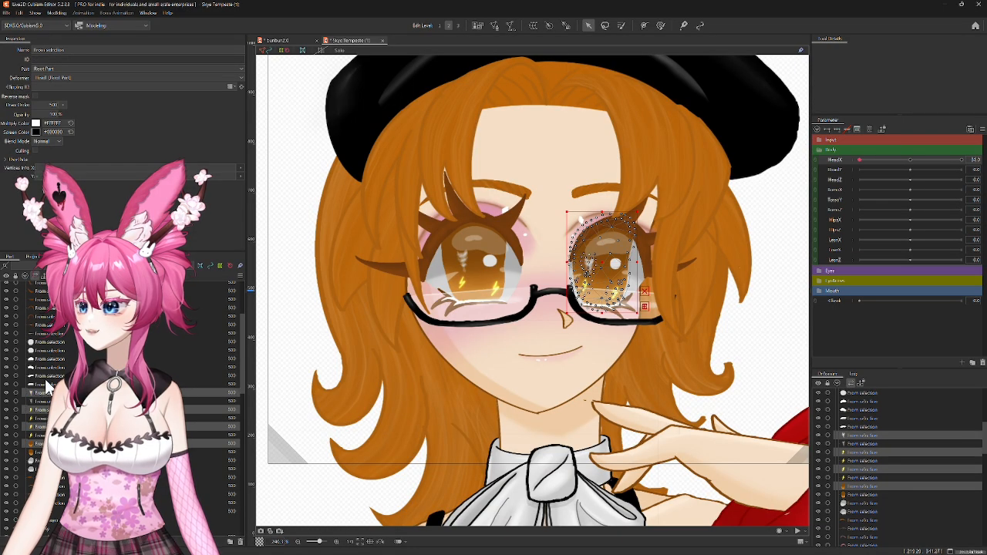
left_click(48, 380, "ctrl")
left_click(45, 359, "ctrl")
left_click(45, 348, "ctrl")
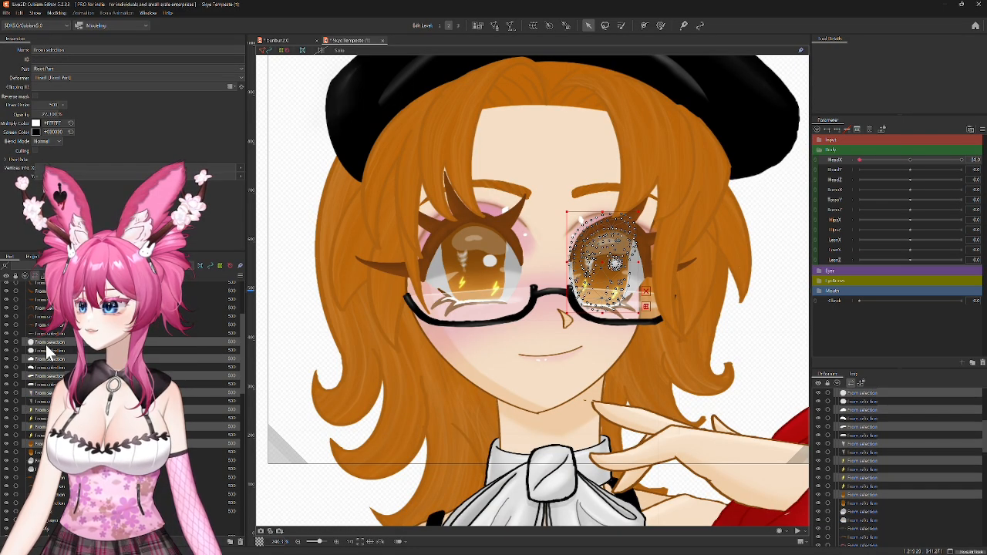
left_click(229, 86)
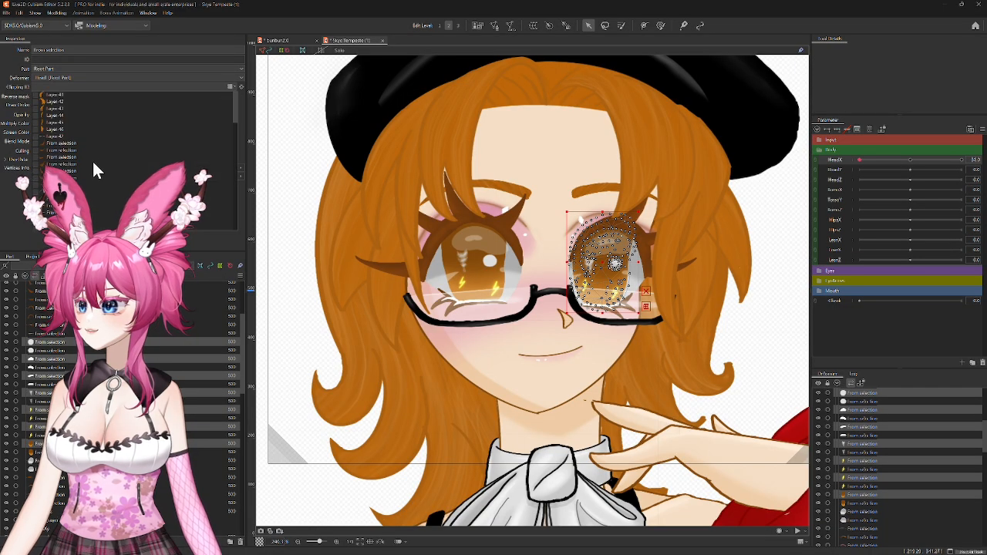
scroll(82, 178, "down", 4)
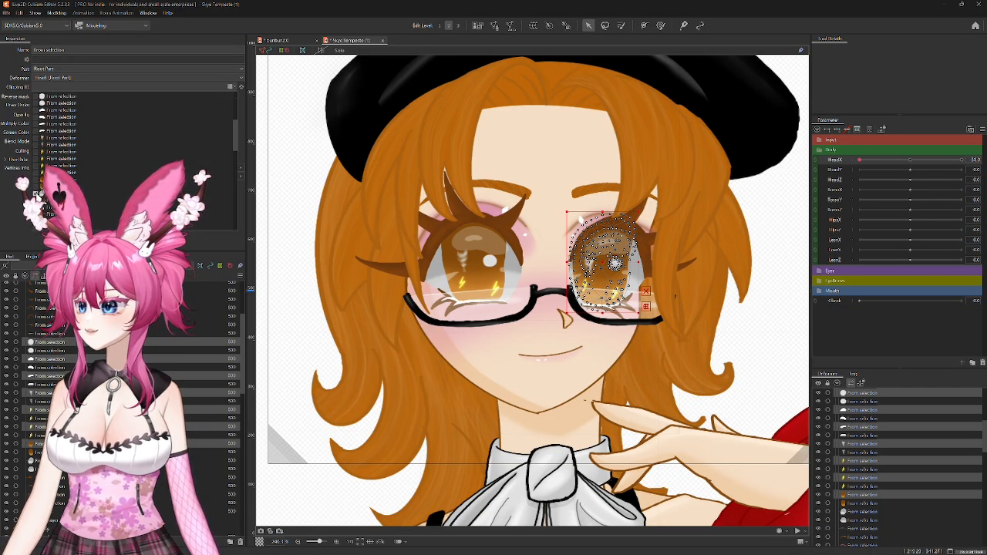
left_click(36, 194)
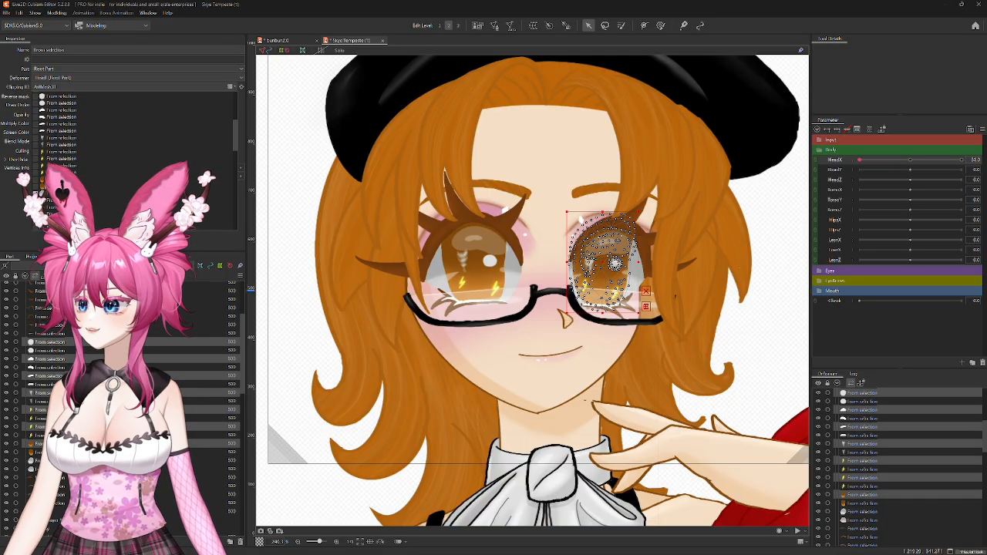
left_click(26, 206)
left_click(271, 227)
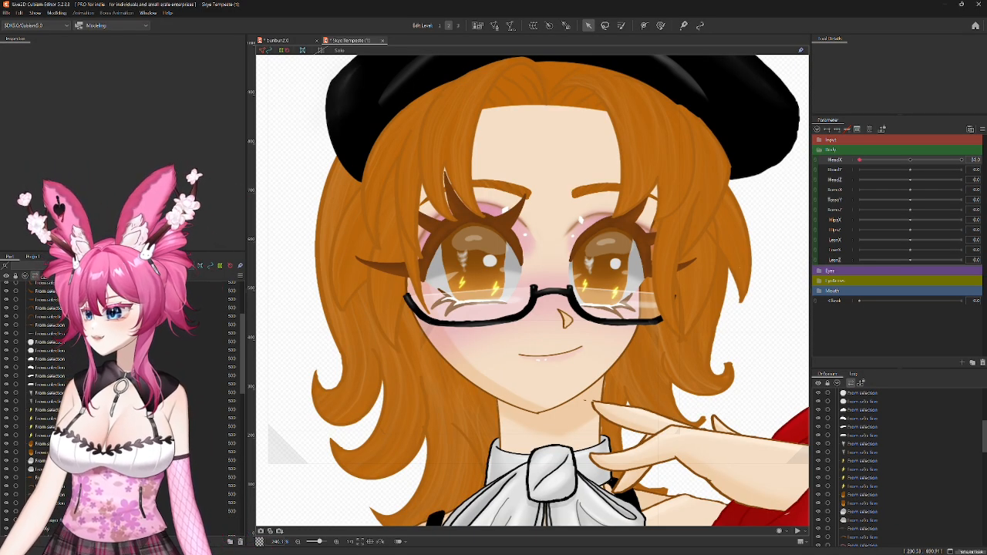
Step: Group all lash, iris, highlight and eye white meshes of both eyes into a new part named eyes
left_click(503, 187)
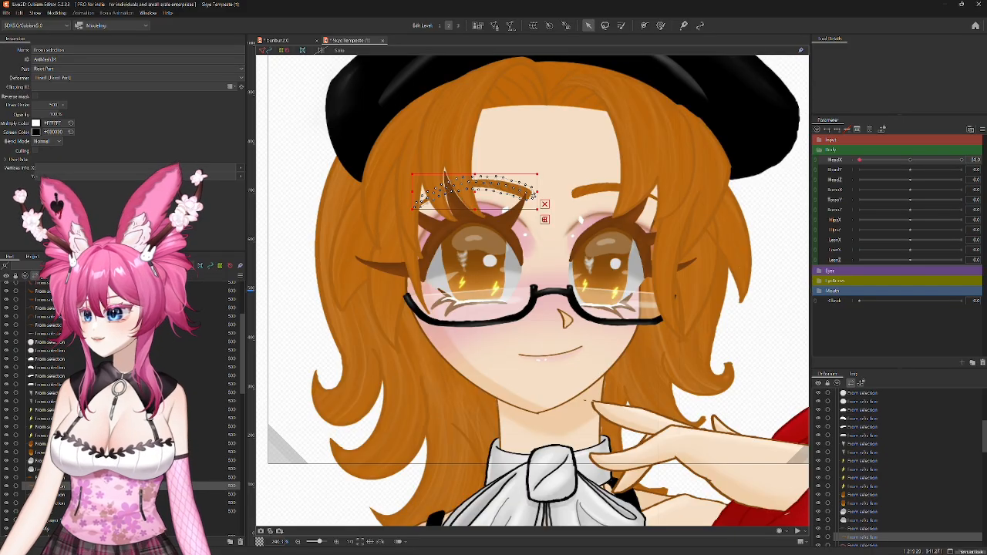
left_click(509, 290)
scroll(93, 347, "up", 4)
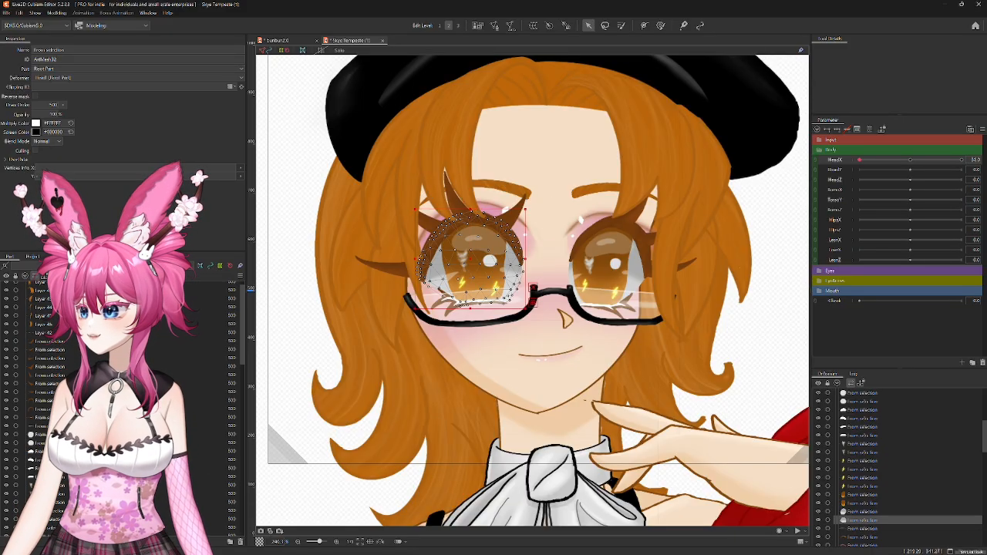
left_click(48, 342, "shift")
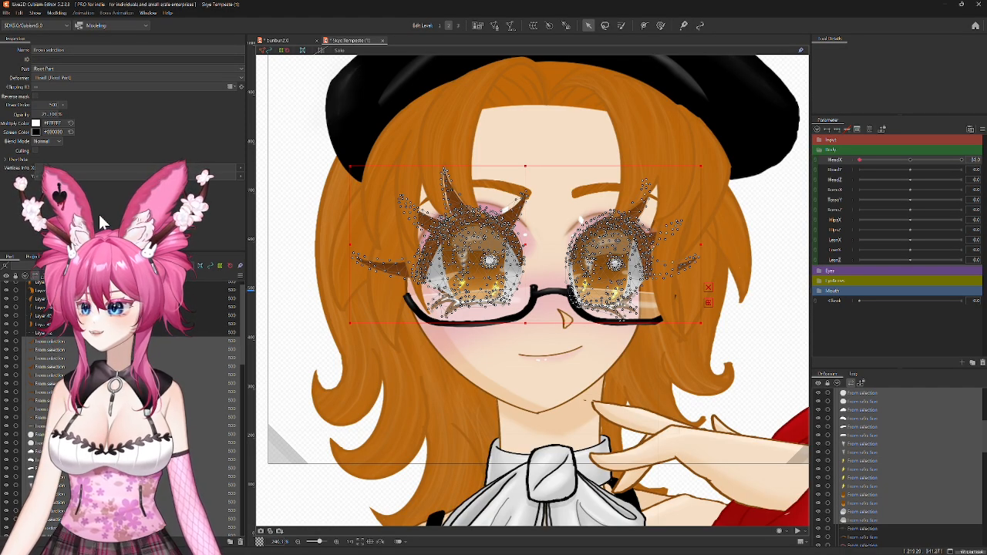
left_click(229, 543)
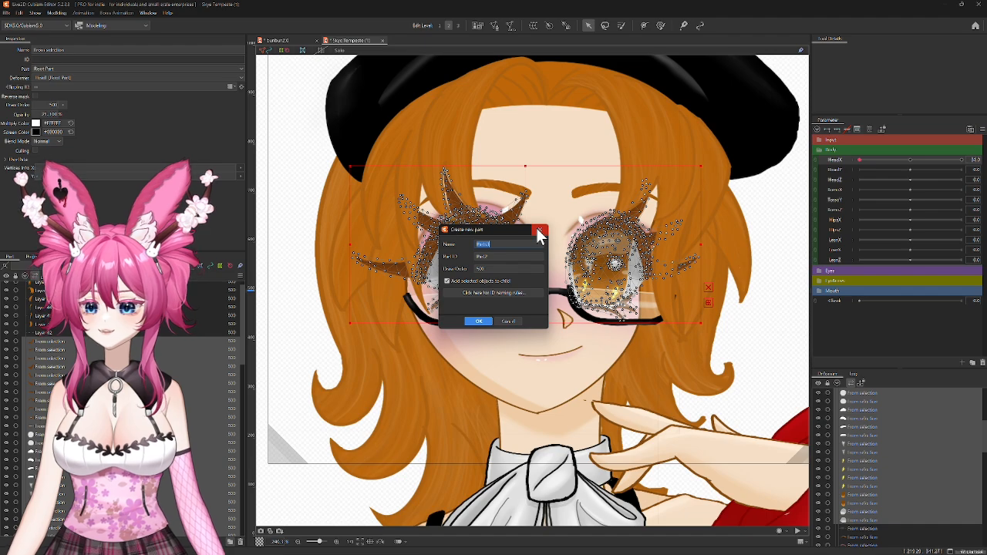
type("eyes")
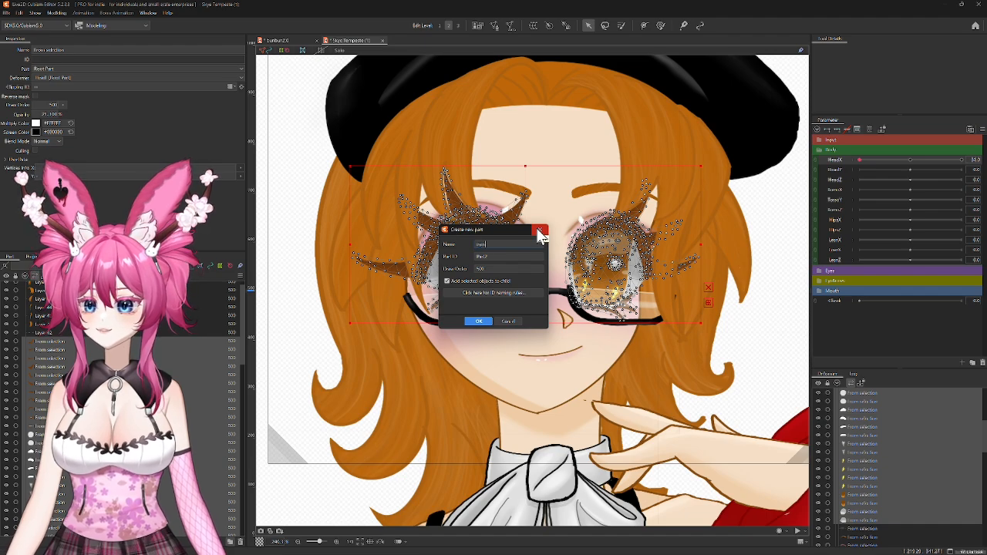
left_click(479, 321)
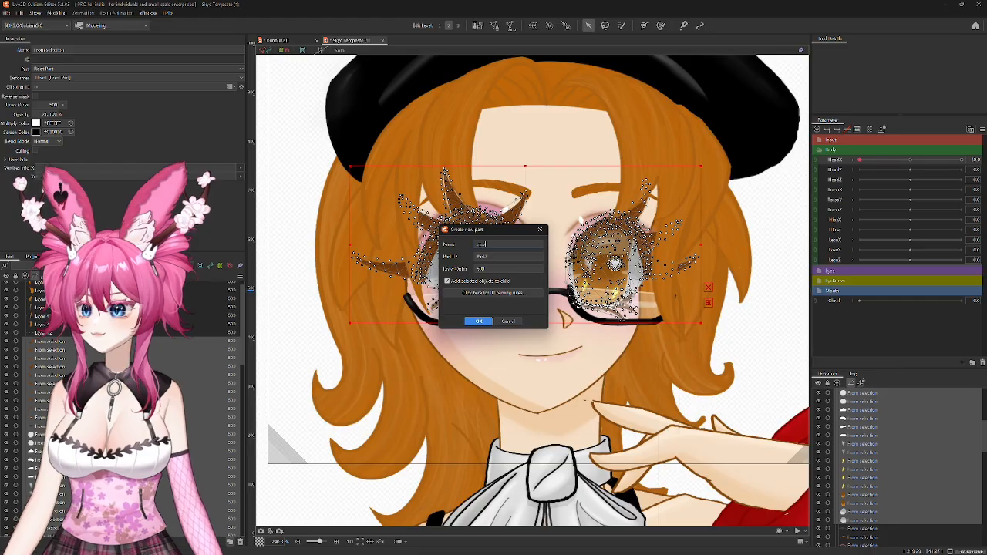
left_click(477, 321)
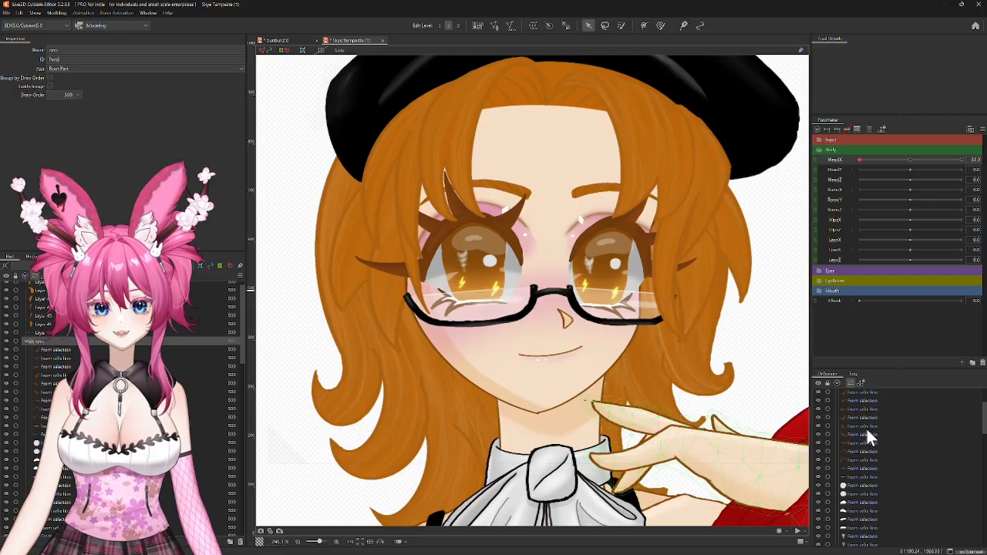
Step: Move the two eyebrow meshes and two eyeshadow meshes into the eyes part
scroll(25, 312, "down", 1)
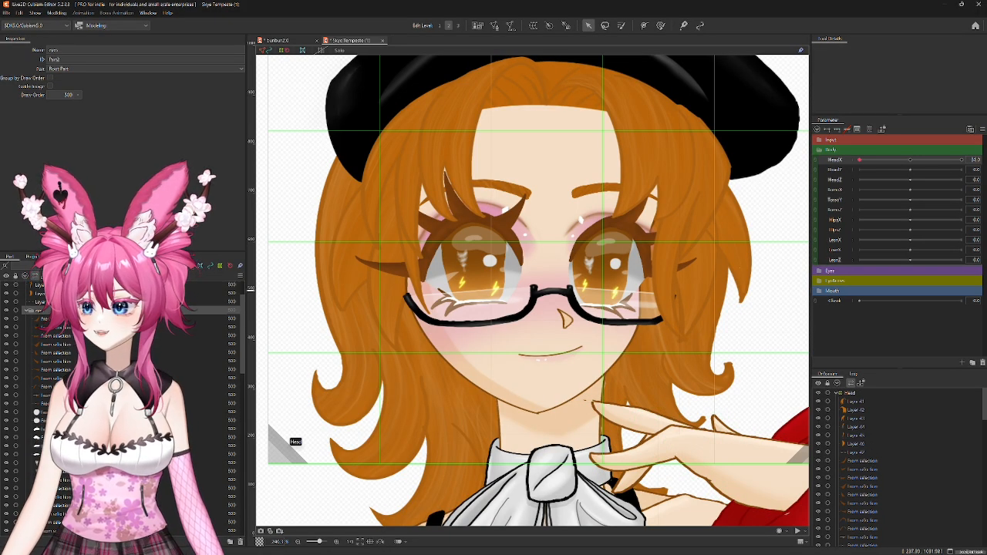
left_click(24, 310)
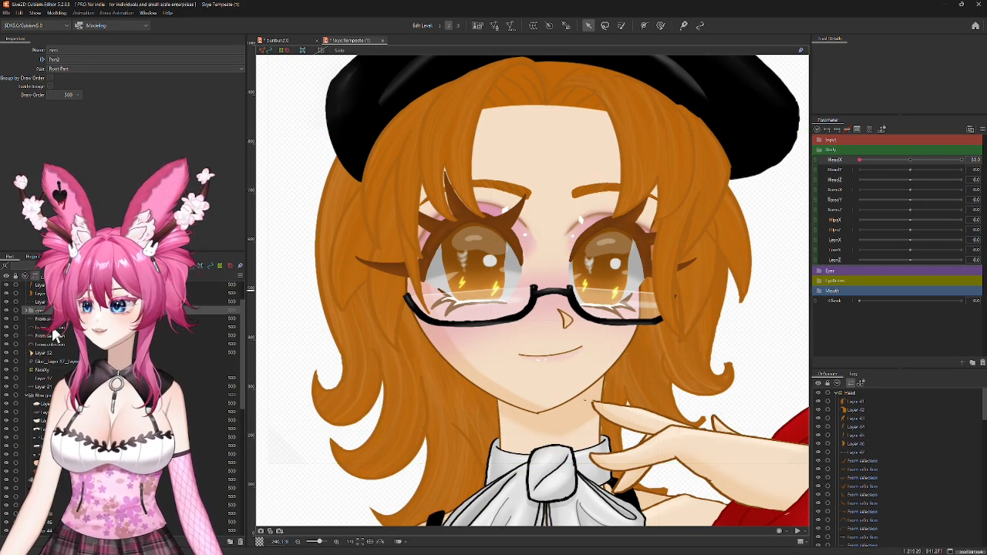
left_click(48, 342)
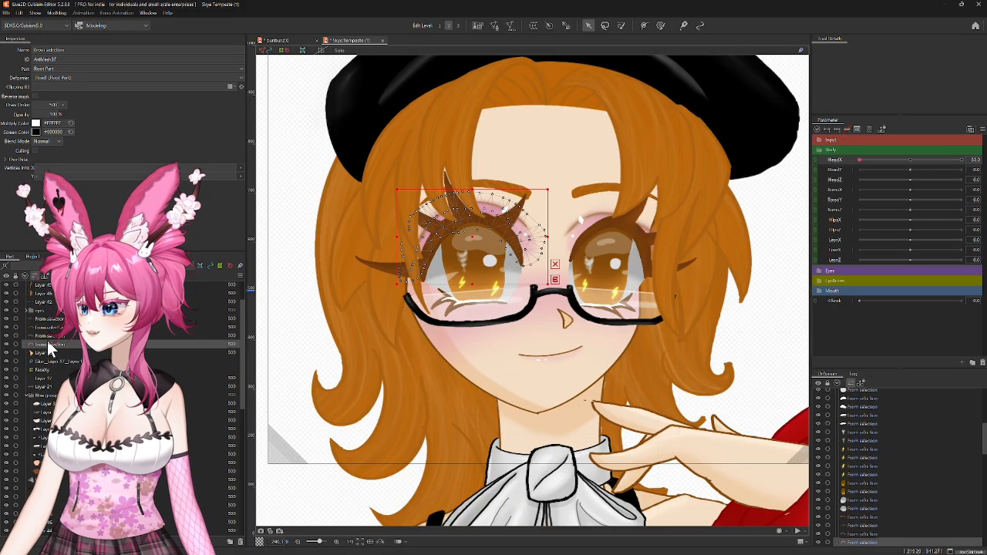
left_click(45, 319, "shift")
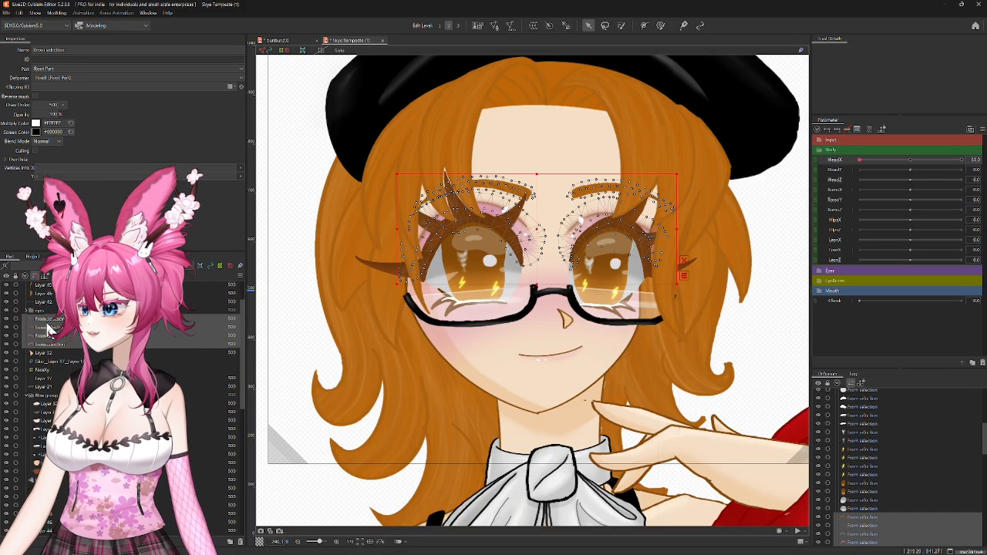
left_click_drag(43, 317, 41, 313)
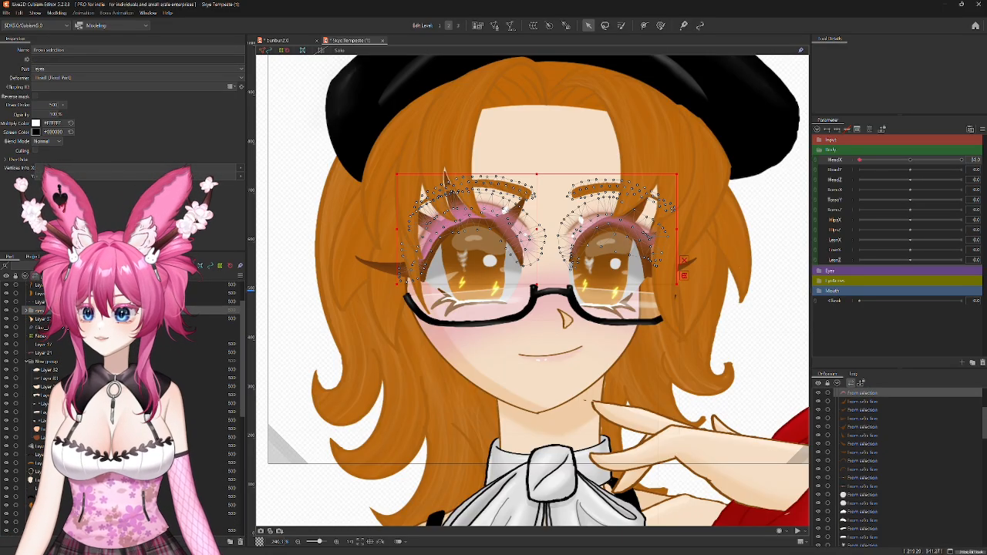
Step: Reorder the two eyeshadow meshes to the end of the eyes part, below the eye whites
left_click(25, 311)
left_click(55, 339)
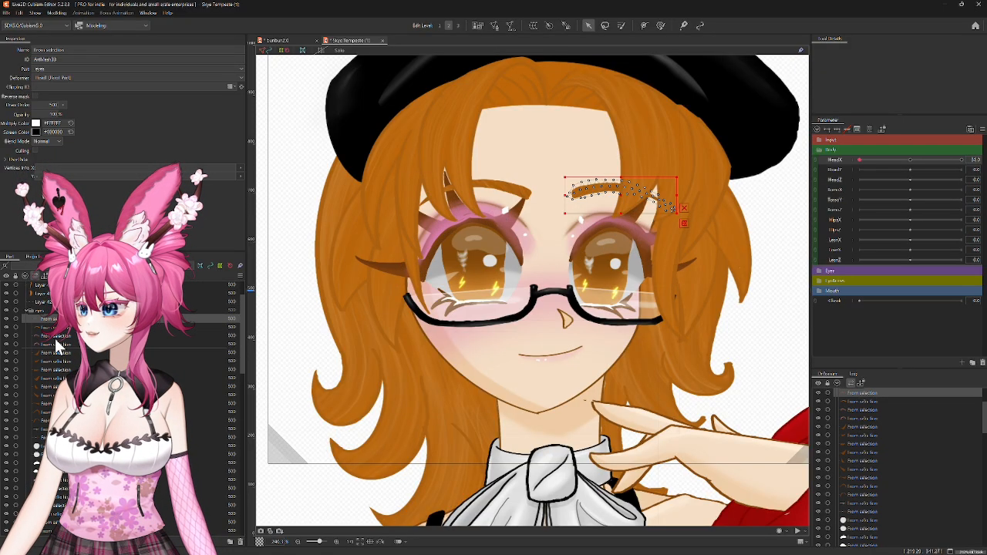
left_click(55, 337)
left_click(55, 344, "ctrl")
left_click_drag(54, 344, 54, 428)
scroll(55, 397, "down", 10)
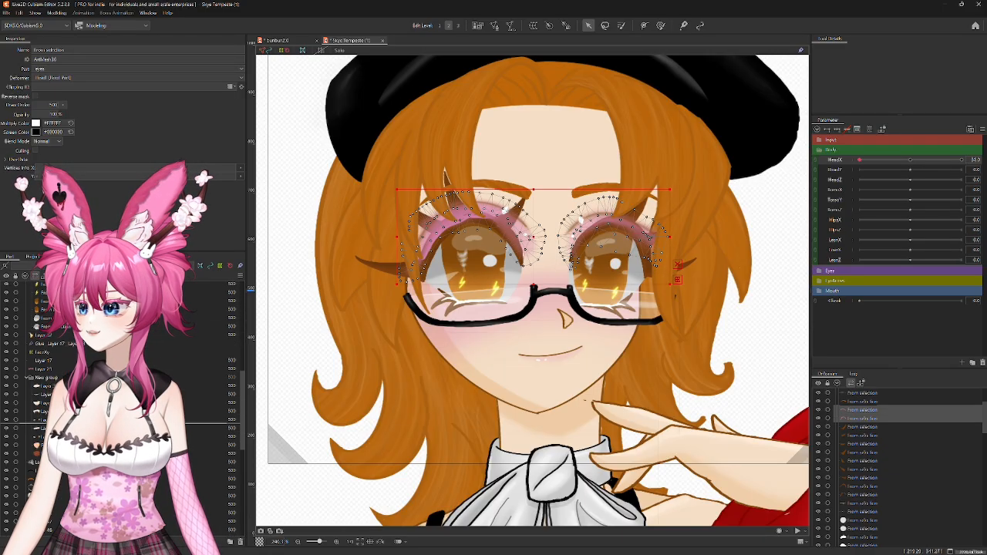
left_click_drag(60, 334, 62, 336)
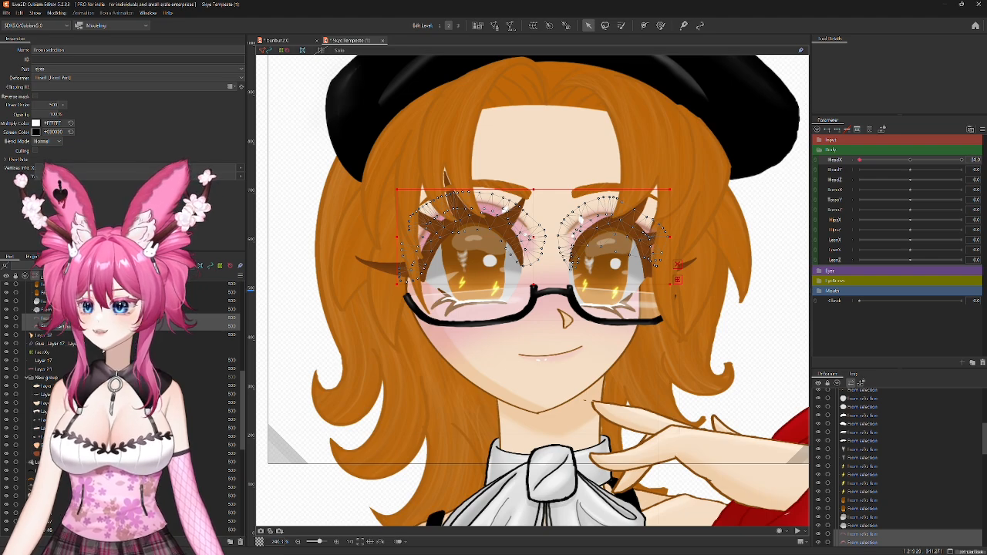
Step: Find the eyes part in the part list and hide it
scroll(116, 370, "up", 3)
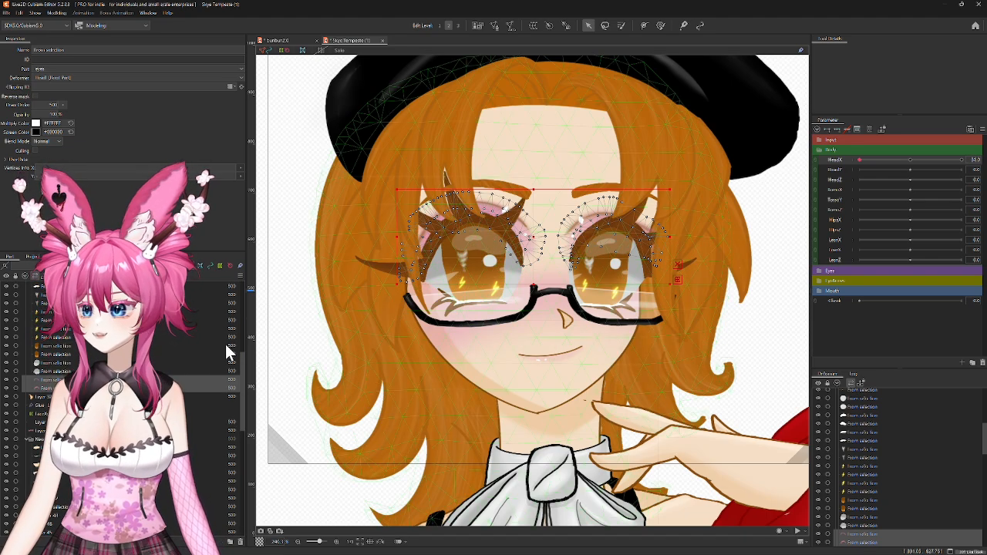
scroll(226, 348, "up", 3)
scroll(216, 355, "up", 4)
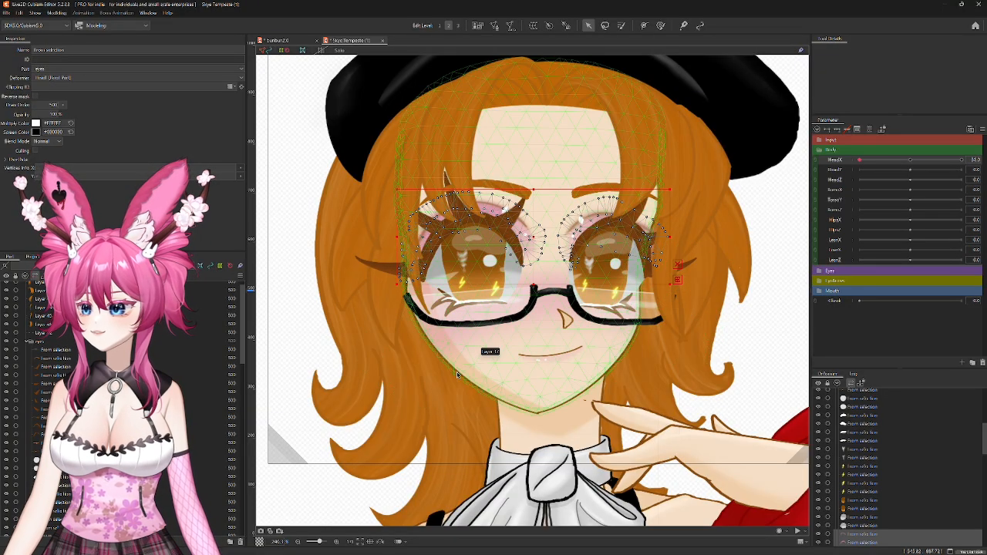
scroll(12, 354, "up", 1)
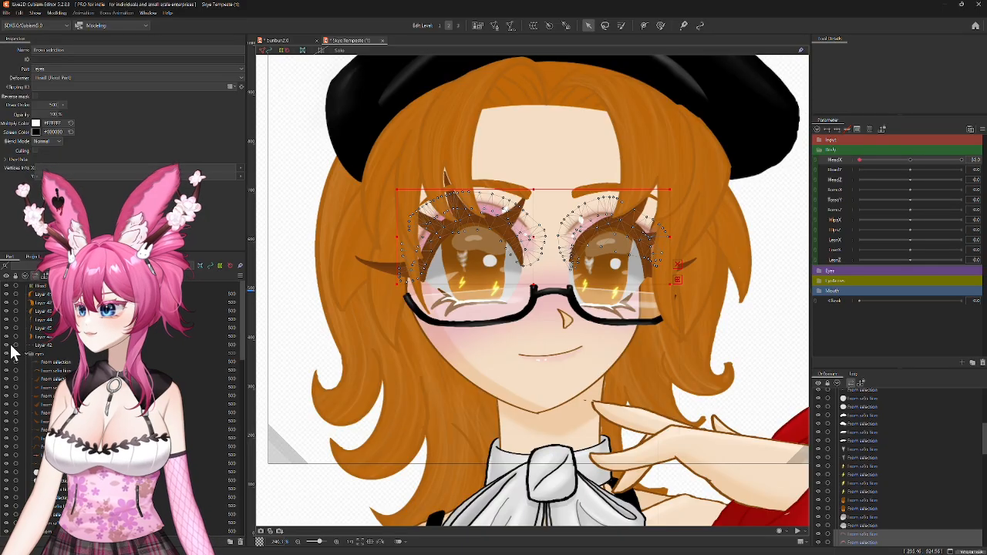
left_click(6, 362)
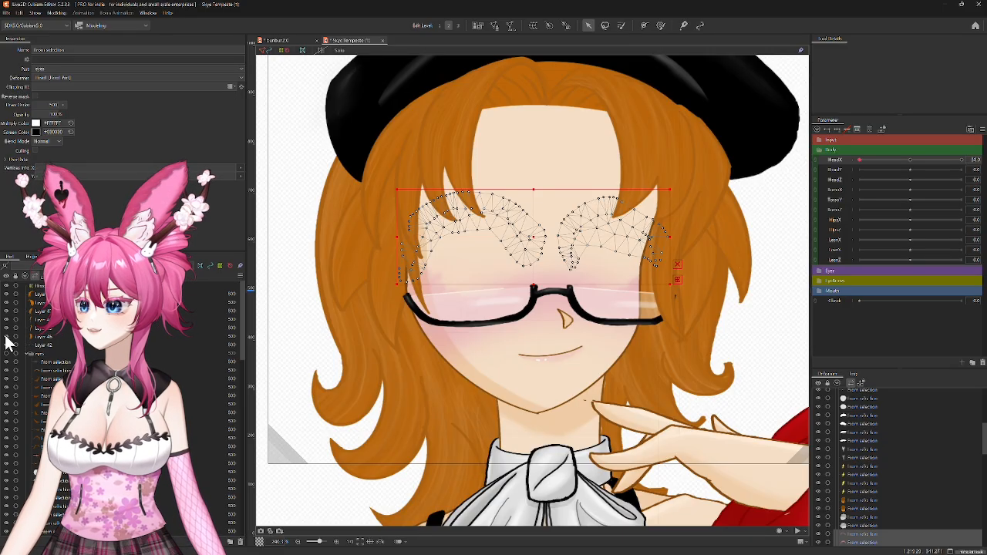
Step: Group the selected front hair layers into a new part named Bangs and hide that part
left_click(42, 337)
left_click(45, 296, "shift")
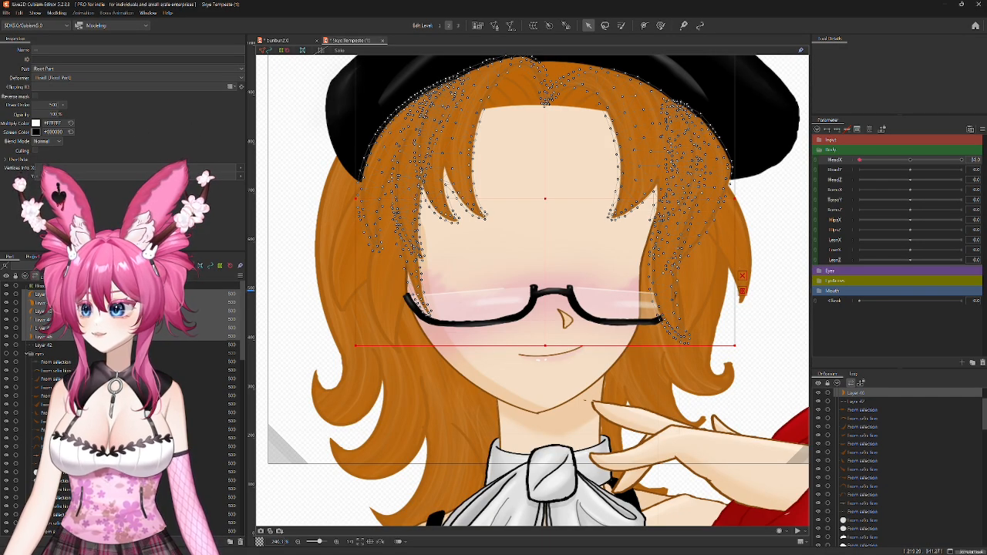
left_click(231, 542)
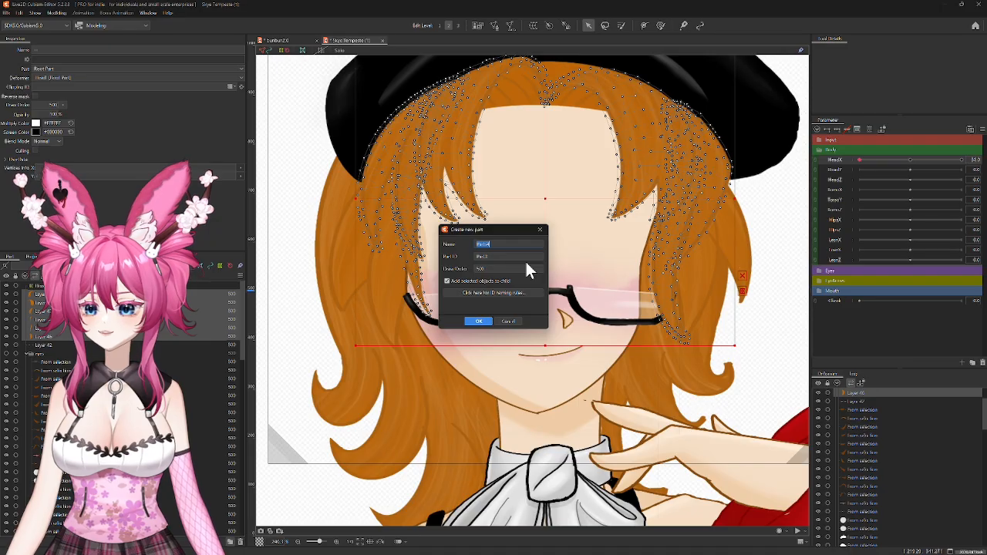
type("Bangs")
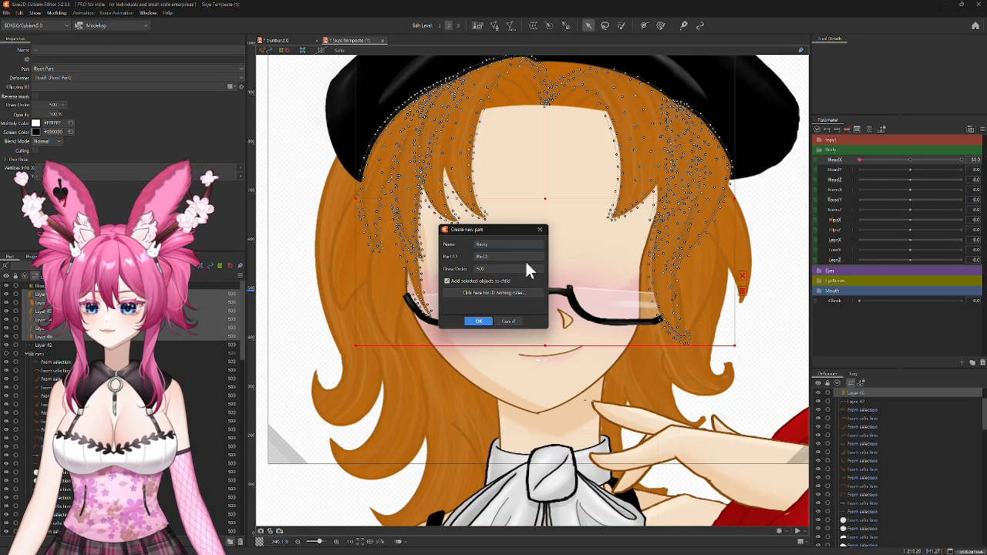
left_click(479, 321)
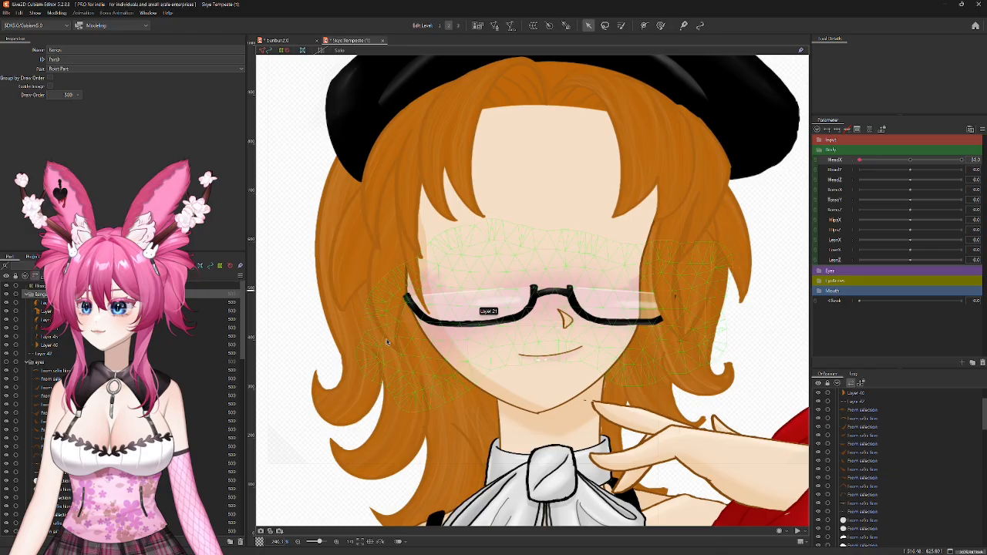
left_click(7, 302)
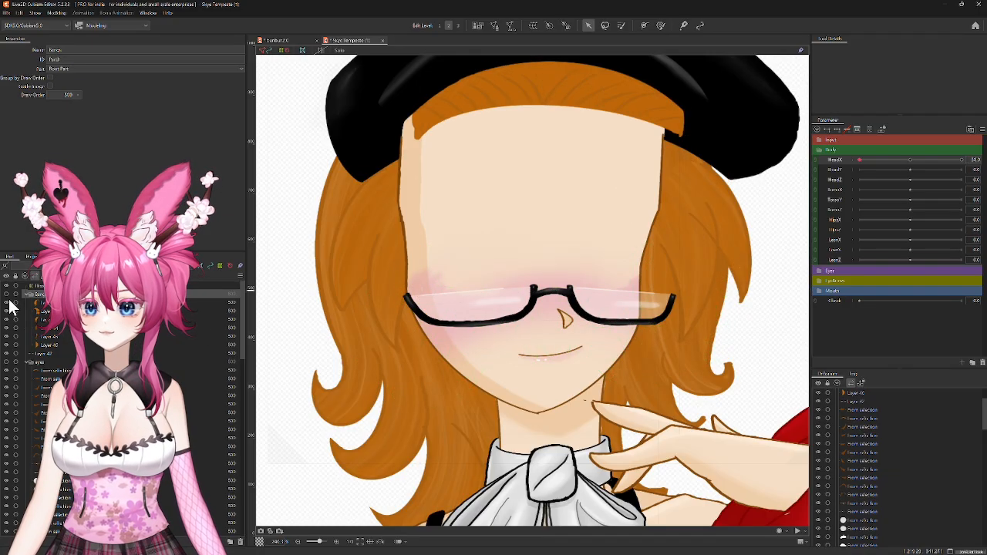
Step: Look through the part list for the layers that belong to the face, collapsing the eyes part
scroll(21, 313, "down", 14)
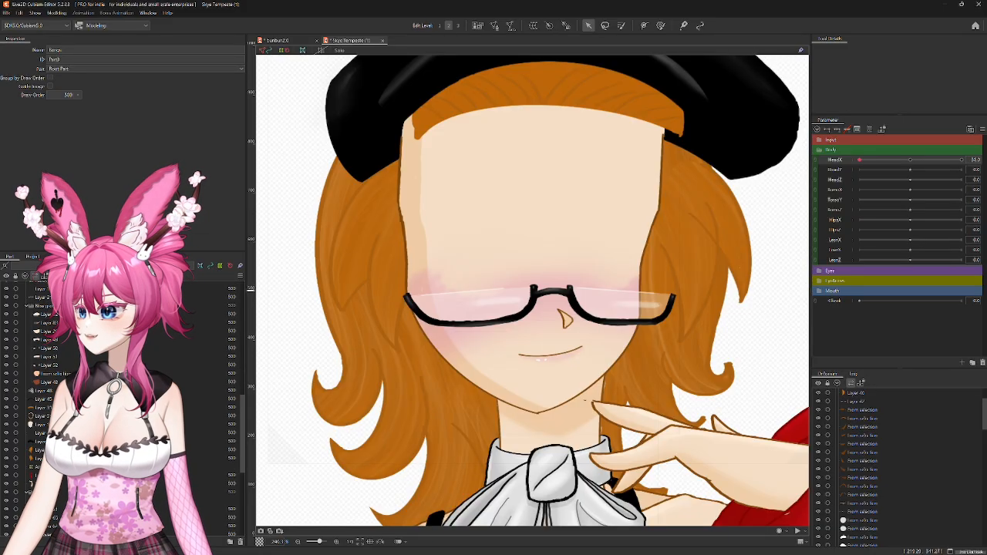
scroll(31, 371, "down", 3)
scroll(30, 370, "down", 5)
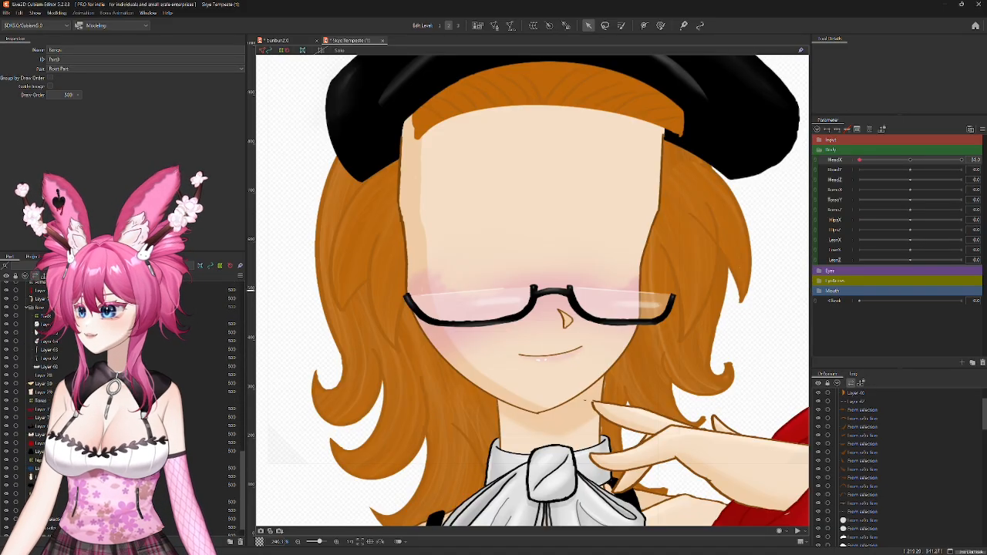
scroll(31, 370, "up", 3)
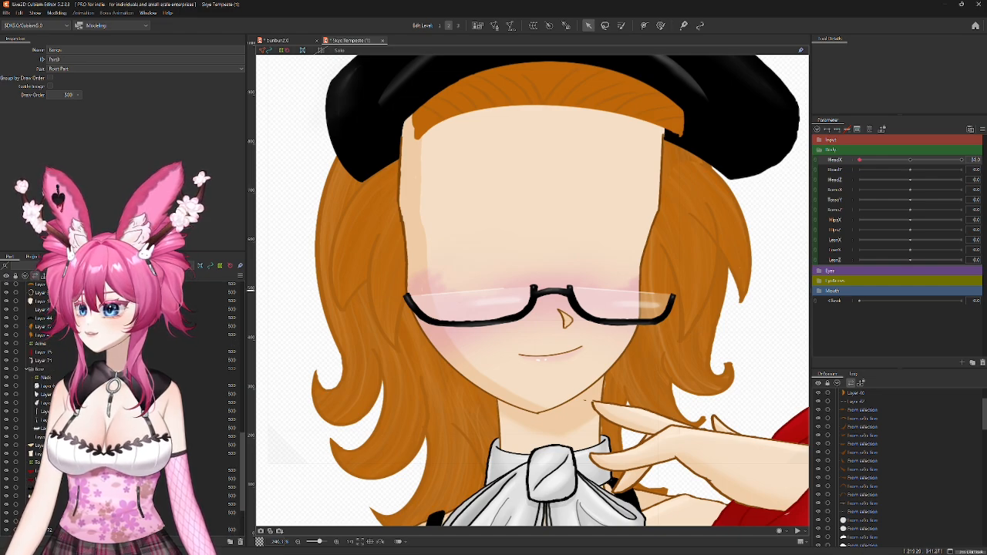
scroll(31, 370, "down", 4)
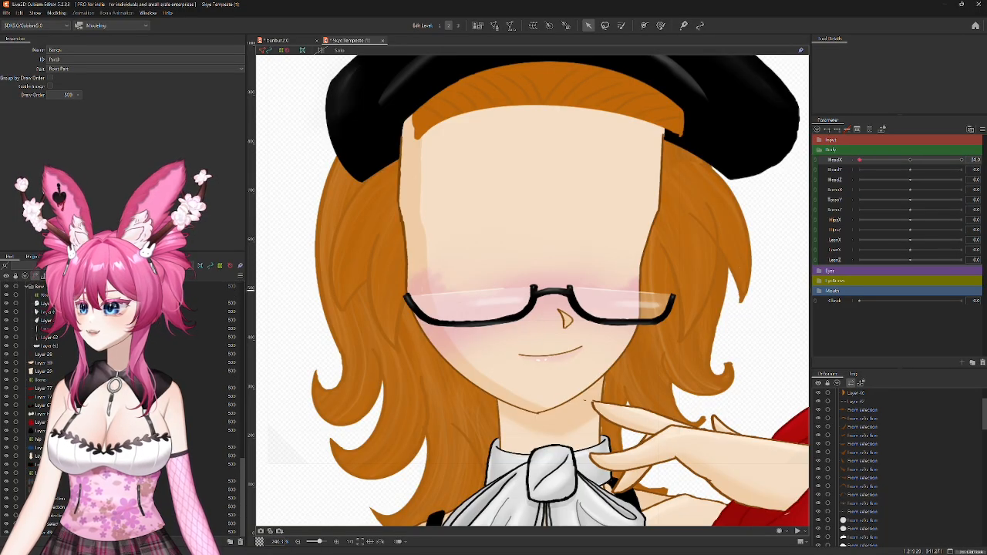
scroll(31, 370, "up", 10)
scroll(45, 375, "up", 14)
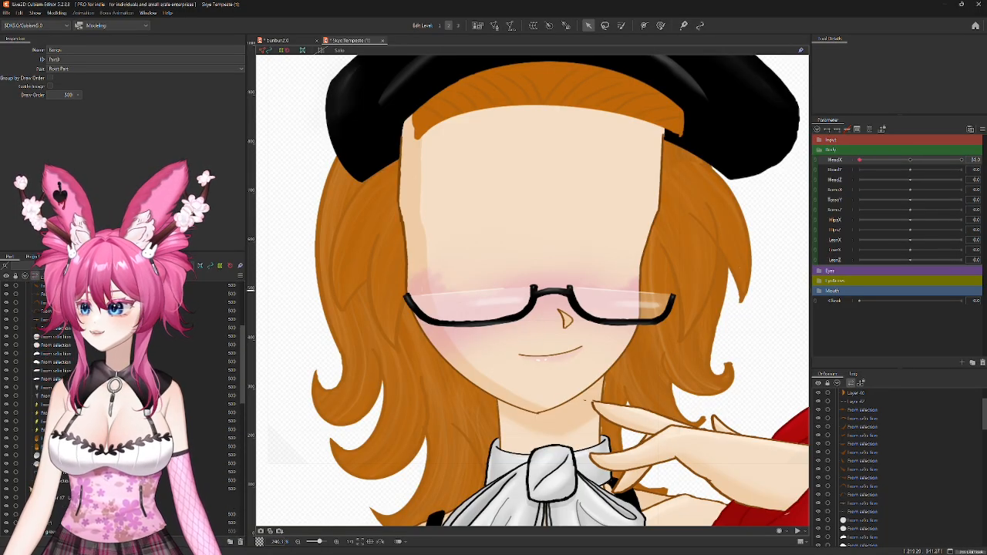
left_click(26, 361)
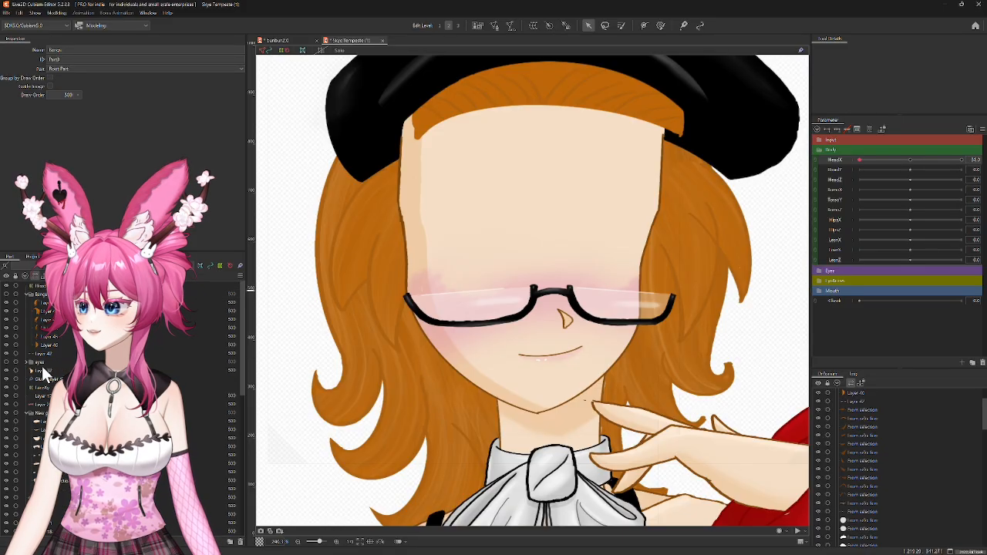
scroll(26, 302, "down", 3)
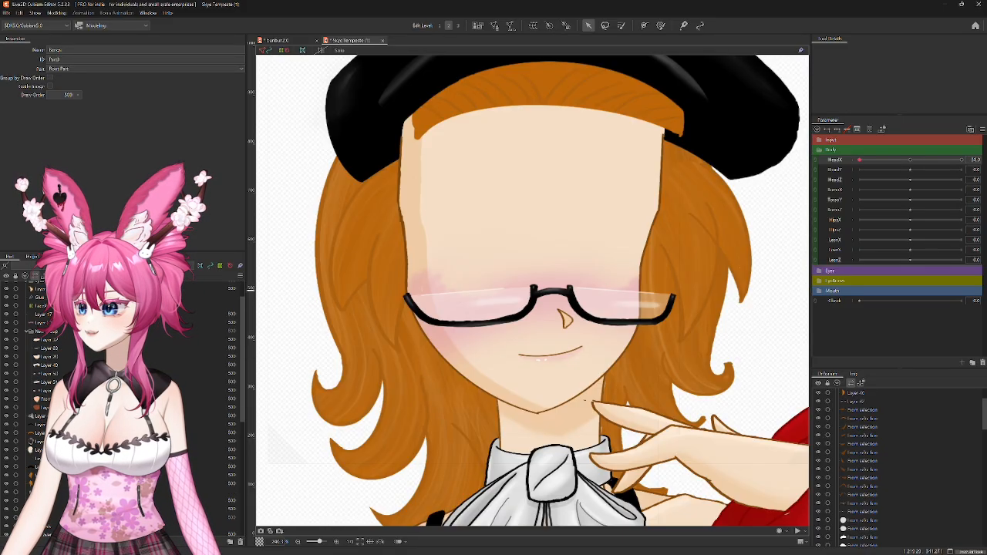
scroll(893, 489, "up", 2)
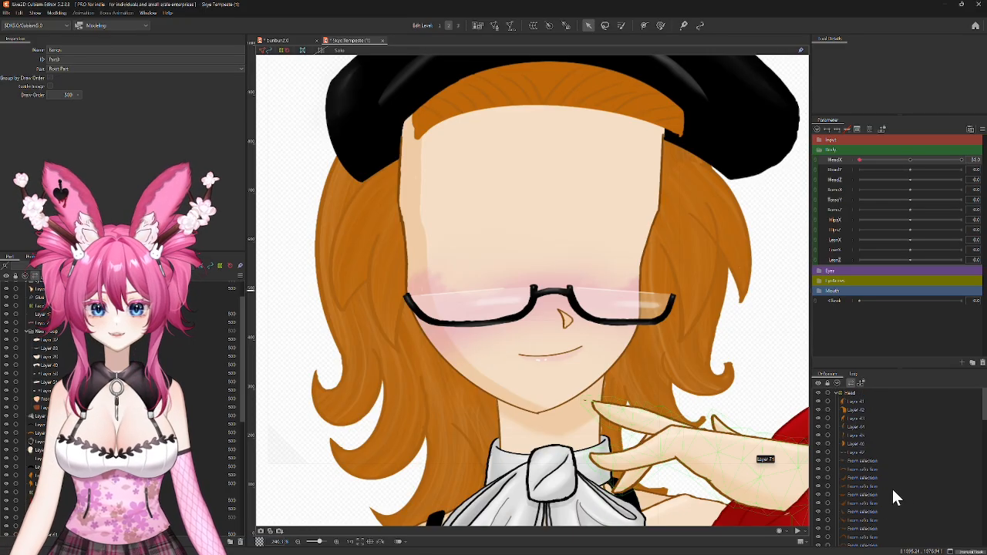
Step: Select the FaceXY warp deformer and shift its mid-face and chin control points sideways to shape the turned head
scroll(891, 488, "down", 12)
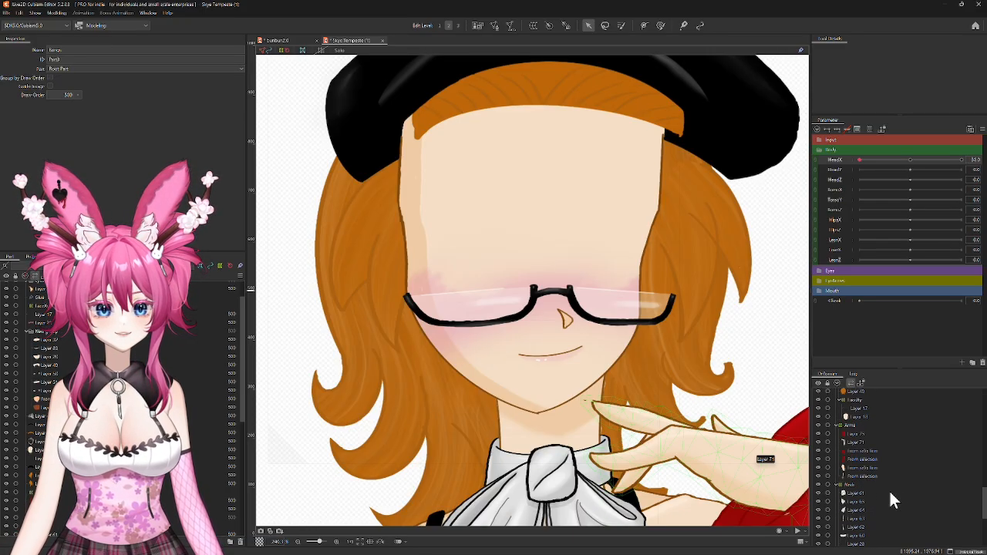
scroll(874, 479, "up", 2)
left_click(855, 462)
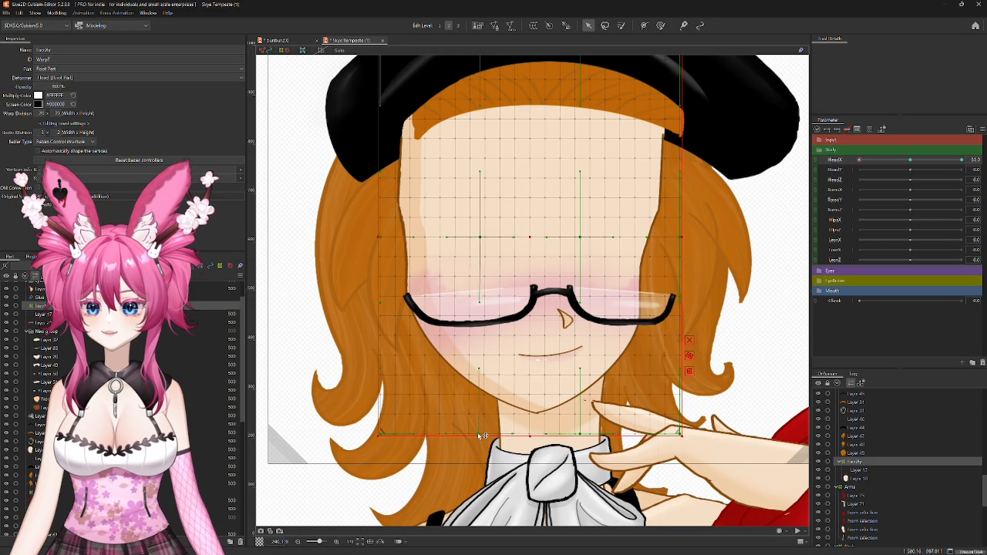
left_click_drag(478, 437, 473, 430)
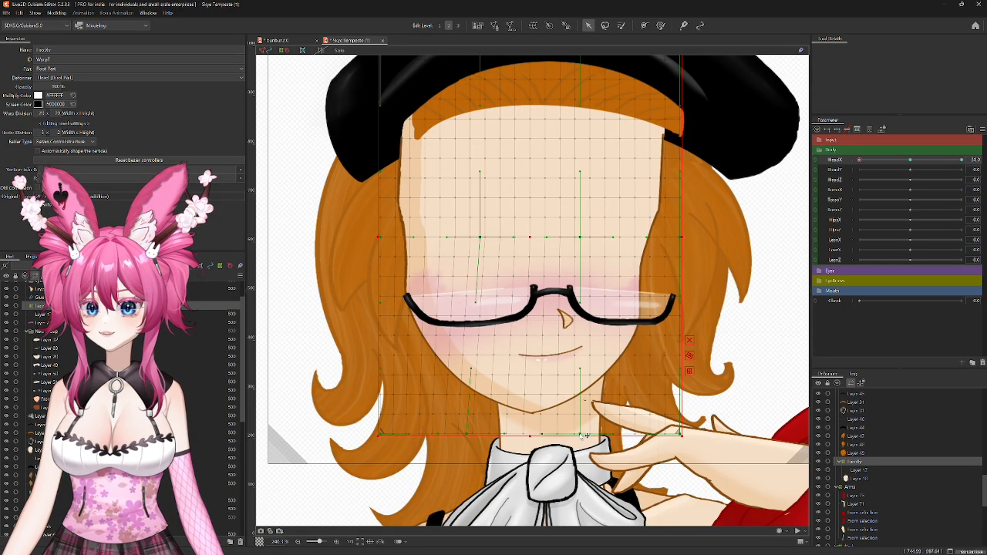
left_click_drag(584, 436, 567, 436)
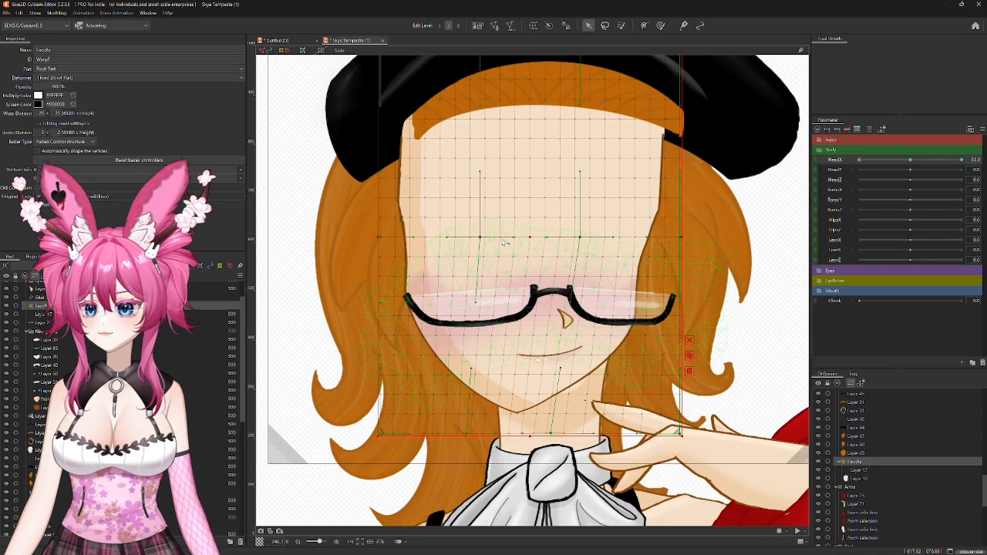
left_click_drag(484, 240, 465, 238)
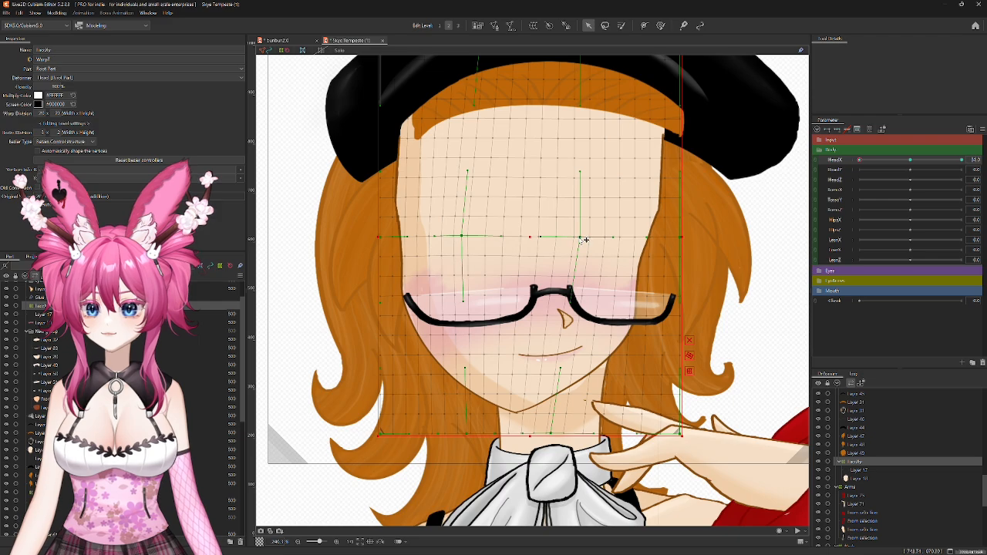
left_click_drag(585, 240, 569, 241)
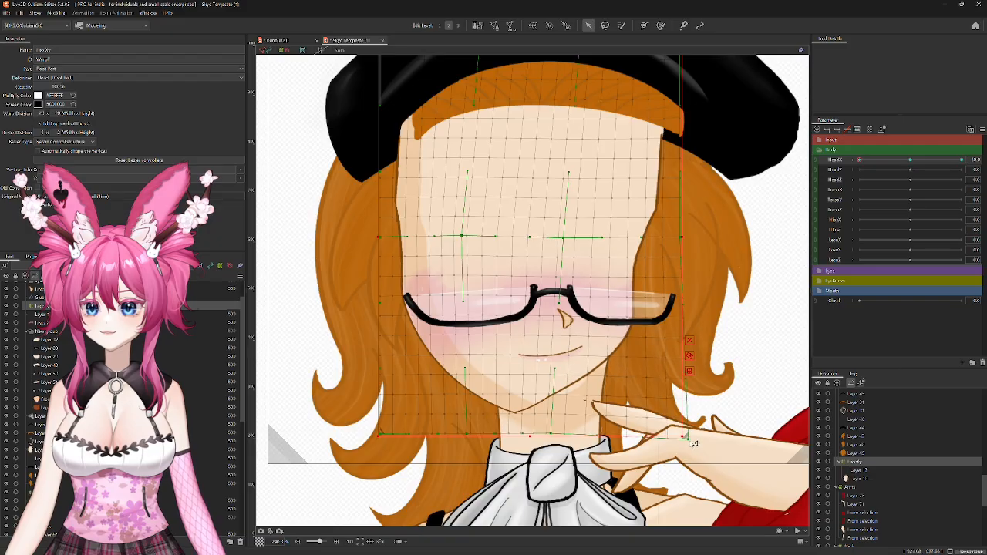
left_click_drag(690, 441, 691, 442)
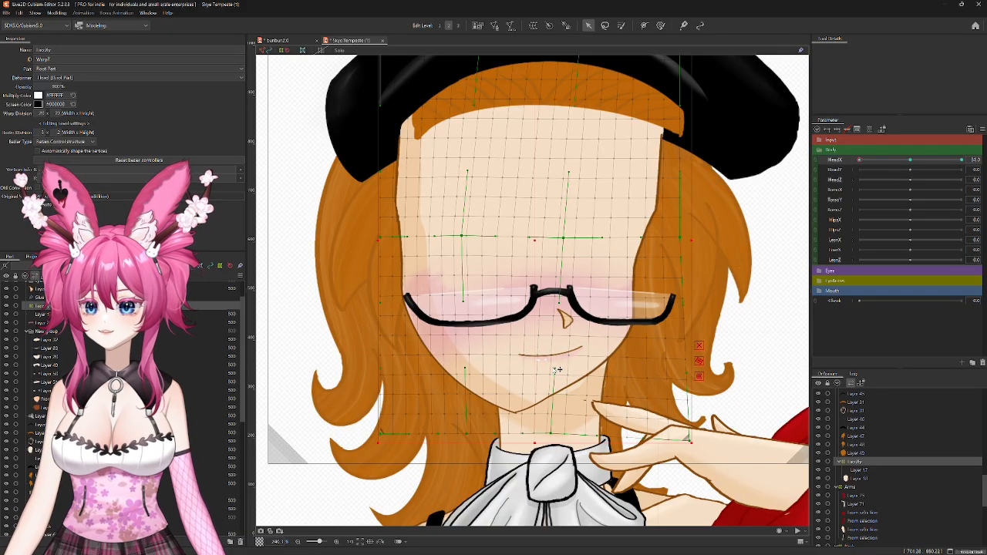
left_click_drag(561, 375, 563, 384)
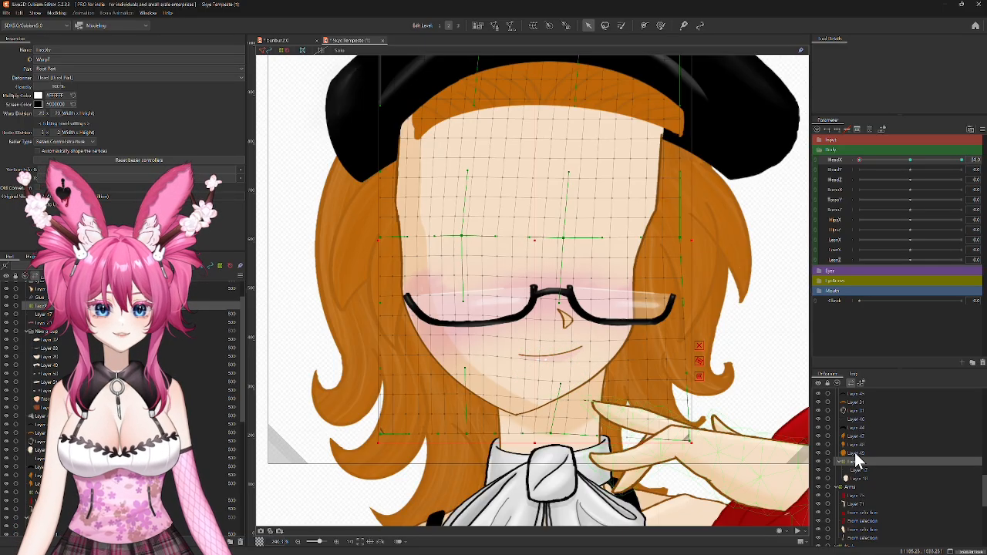
Step: Undo the face shading layer's move into FaceXY, along with the FaceXY warp edits and the Bangs grouping
left_click_drag(849, 409, 864, 471)
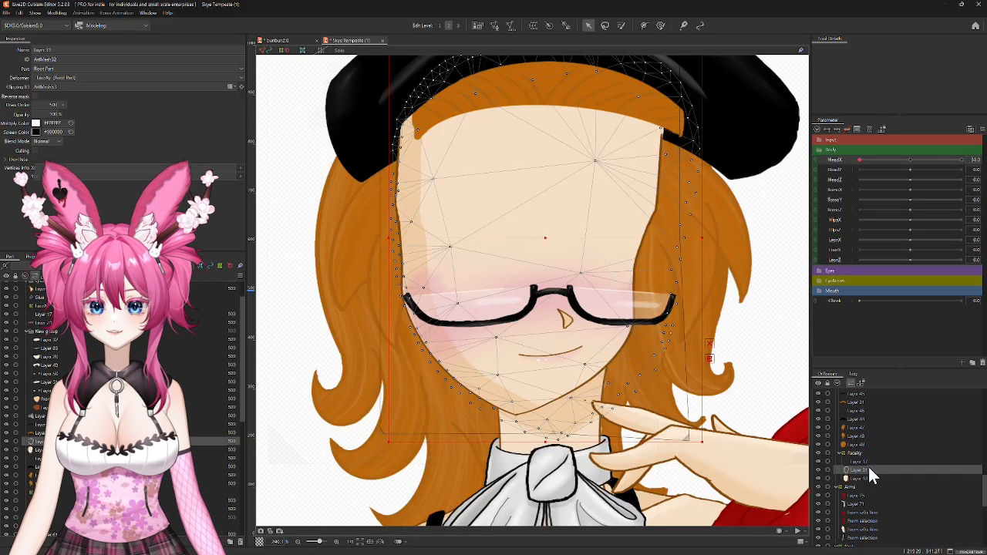
key("ctrl+z")
key("ctrl+z")
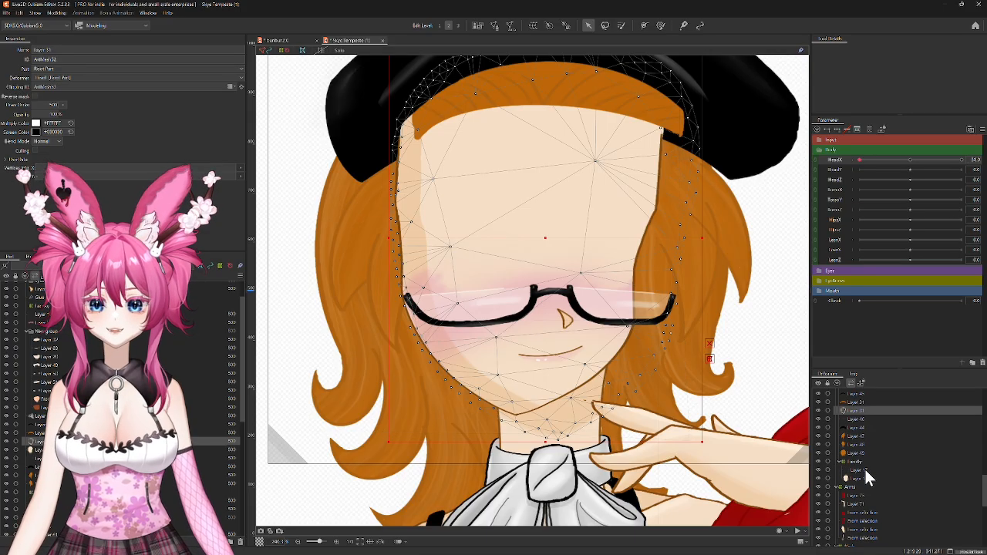
key("ctrl+z")
key("ctrl+z")
key("ctrl+z")
key("ctrl+z")
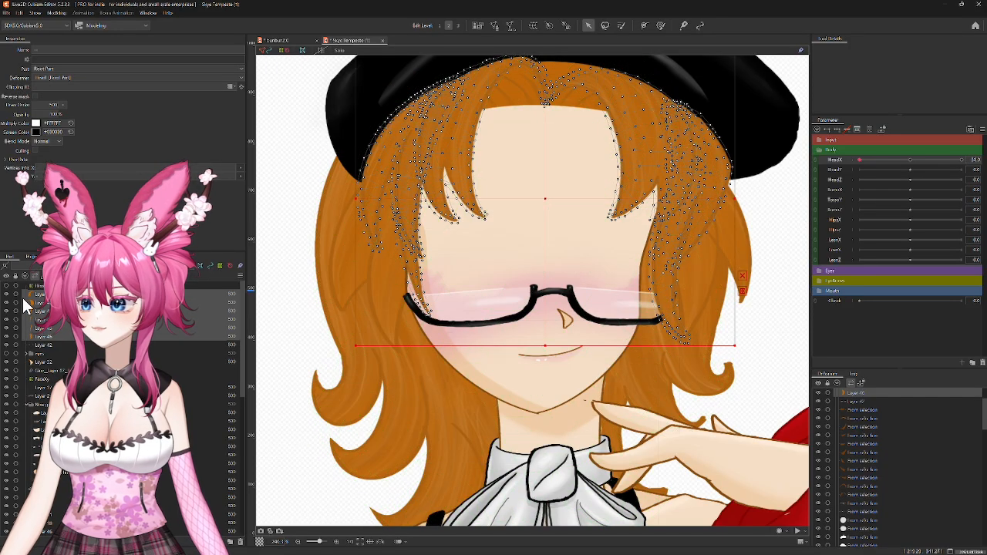
Step: Move the face shading layer into the FaceXY deformer, between the two face layers already there
scroll(873, 479, "down", 5)
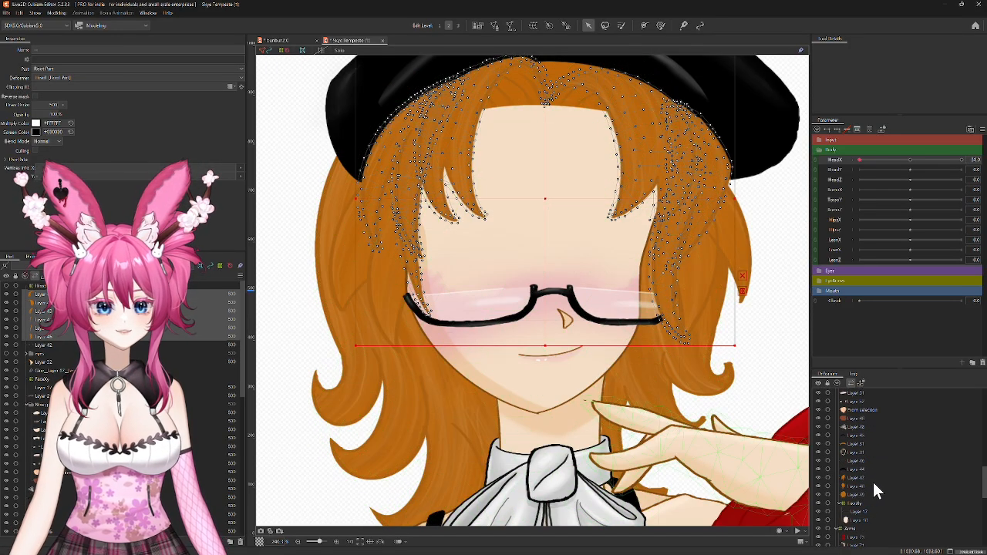
scroll(873, 482, "down", 1)
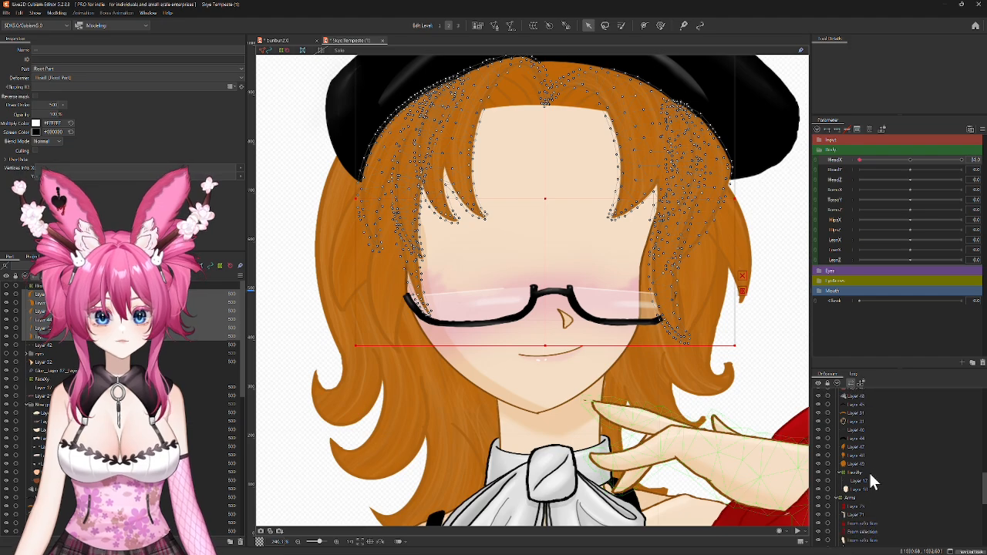
left_click(851, 422)
left_click_drag(852, 422, 862, 481)
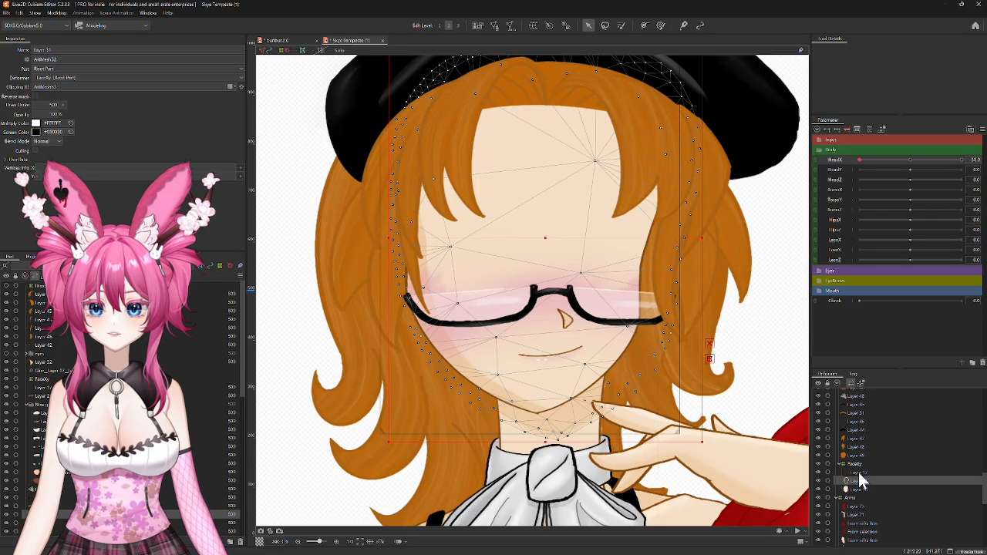
Step: Return the HeadX parameter to its centre position and select the FaceXY warp deformer
left_click(854, 465)
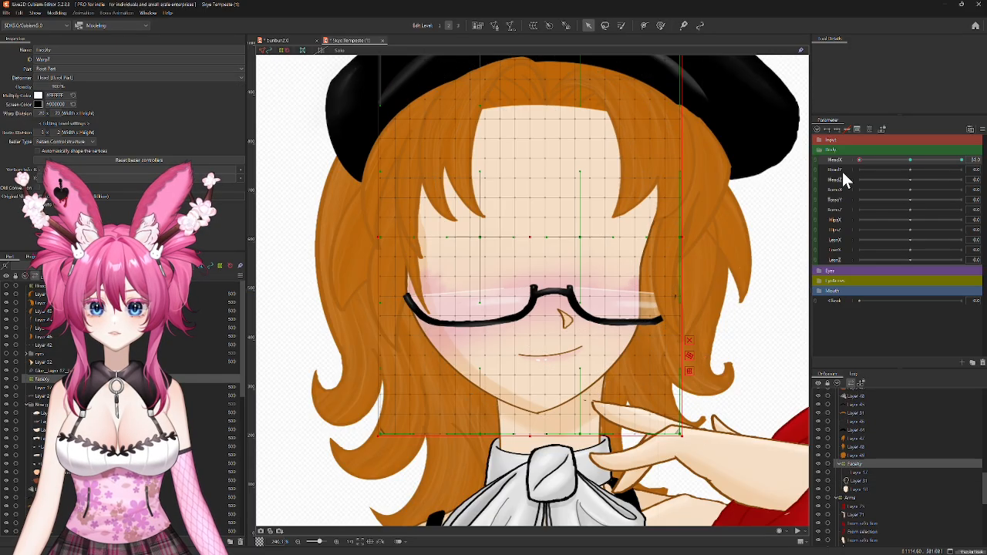
mouse_move(858, 160)
left_mouse_down()
mouse_move(957, 179)
mouse_move(811, 181)
mouse_move(941, 191)
mouse_move(858, 178)
left_mouse_up()
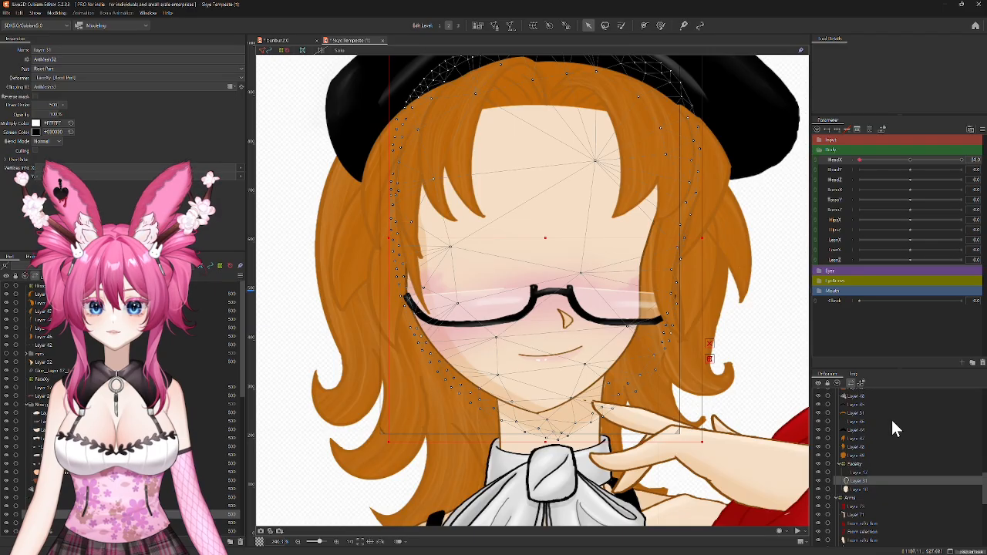
left_click_drag(857, 166, 913, 164)
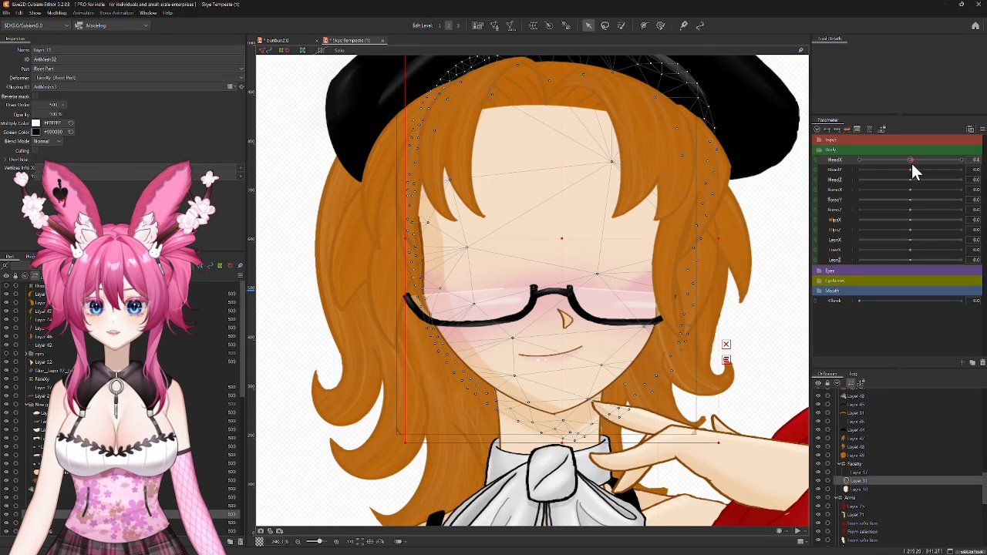
left_click(855, 464)
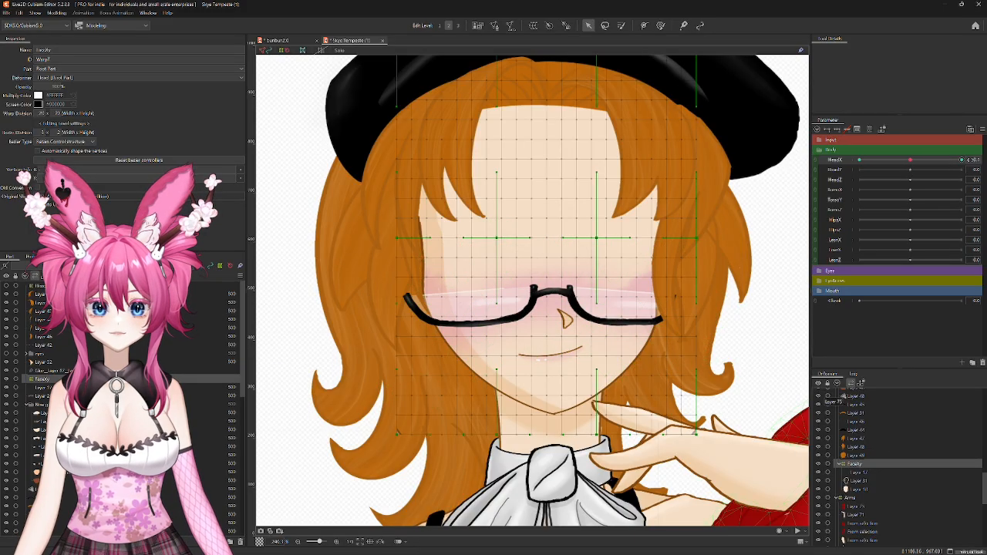
Step: Set HeadX to 0 and select the face shading layer inside the FaceXY deformer
left_click(974, 159)
type("0")
key("Return")
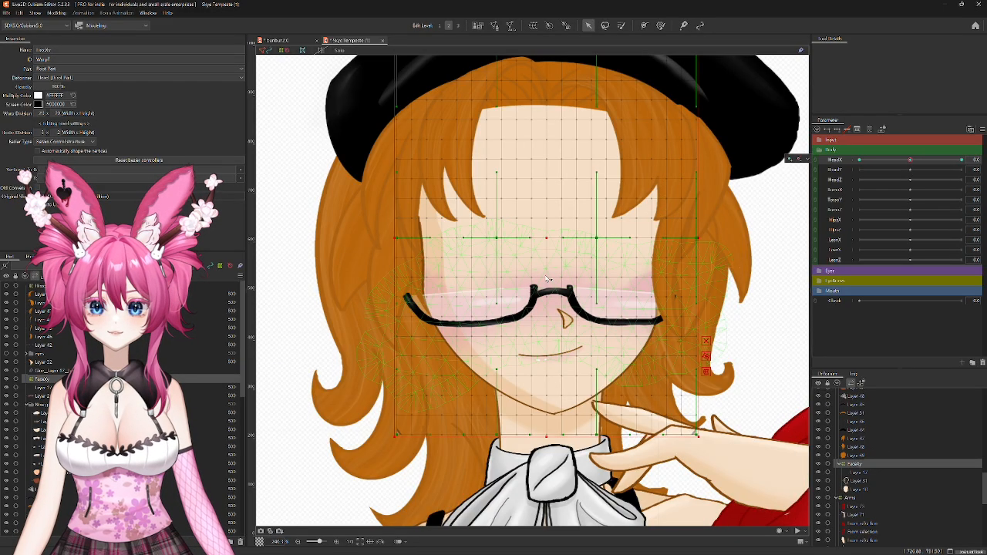
left_click(854, 481)
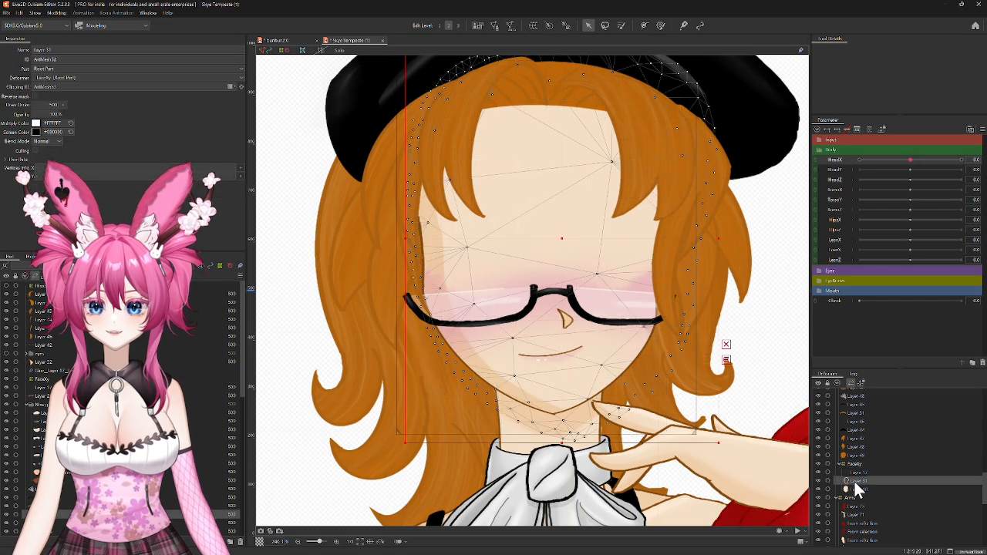
key("ctrl+z")
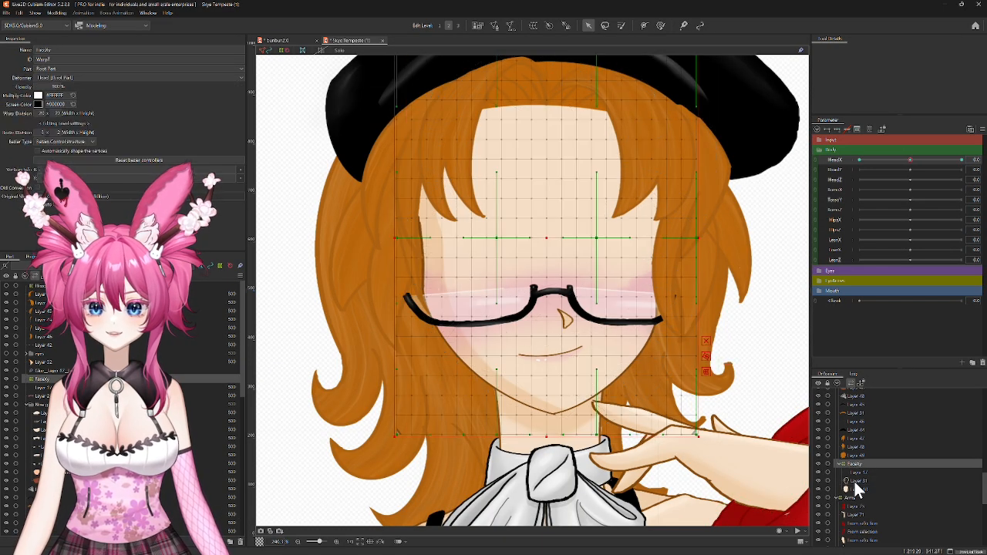
left_click(884, 479)
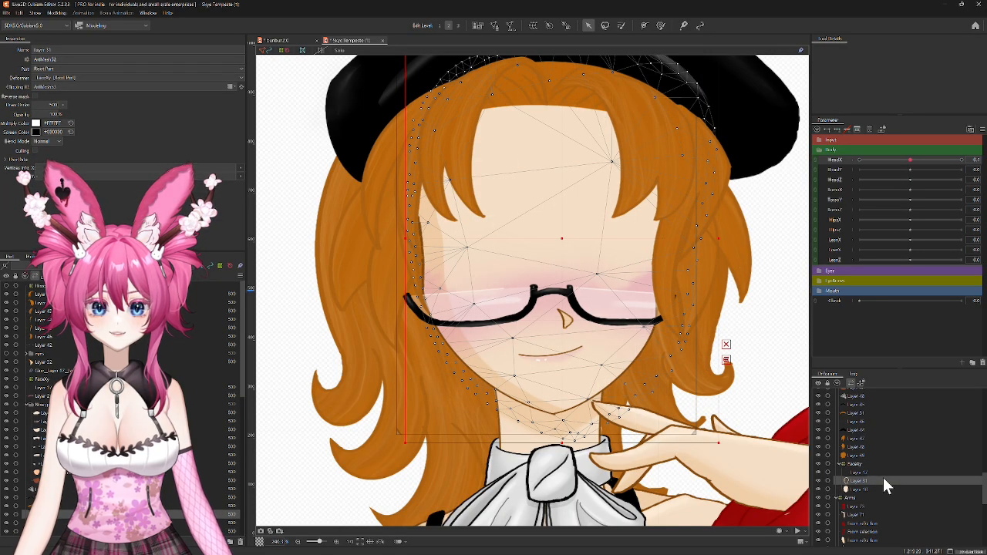
Step: Undo back to before the face shading layer was moved into the FaceXY deformer
key("ctrl+z")
key("ctrl+z")
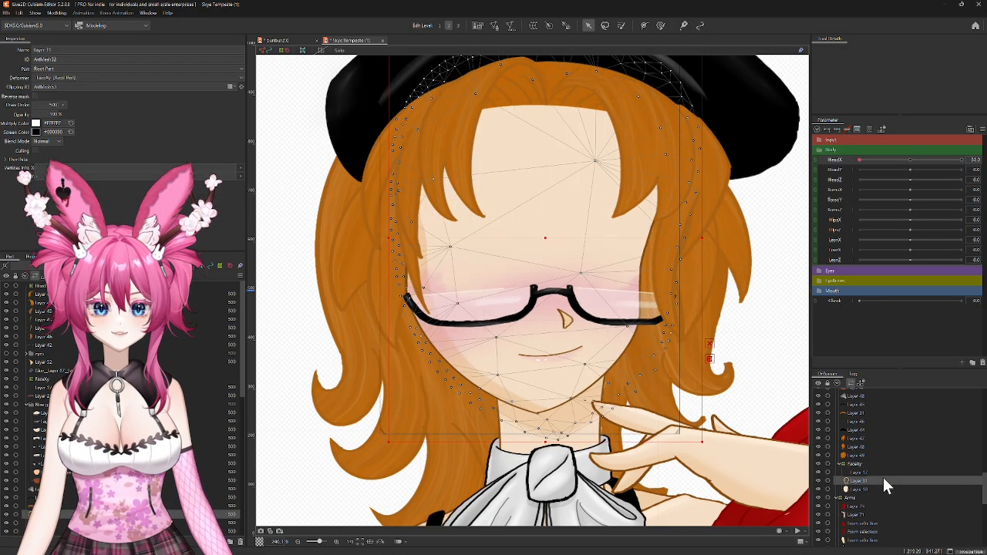
key("ctrl+z")
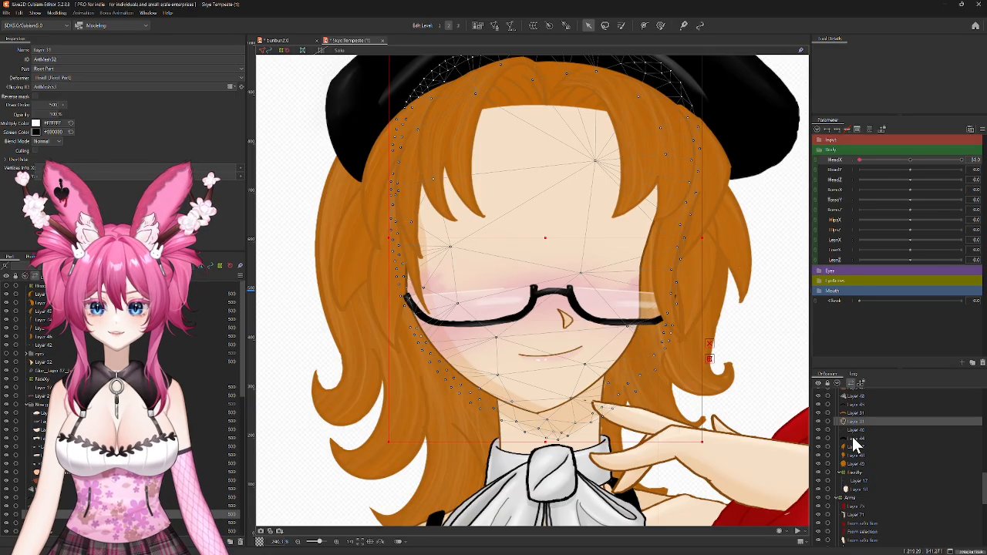
Step: Reset HeadX to 0, move the face shading layer into FaceXY between its two face layers, and select the deformer
left_click_drag(860, 160, 912, 168)
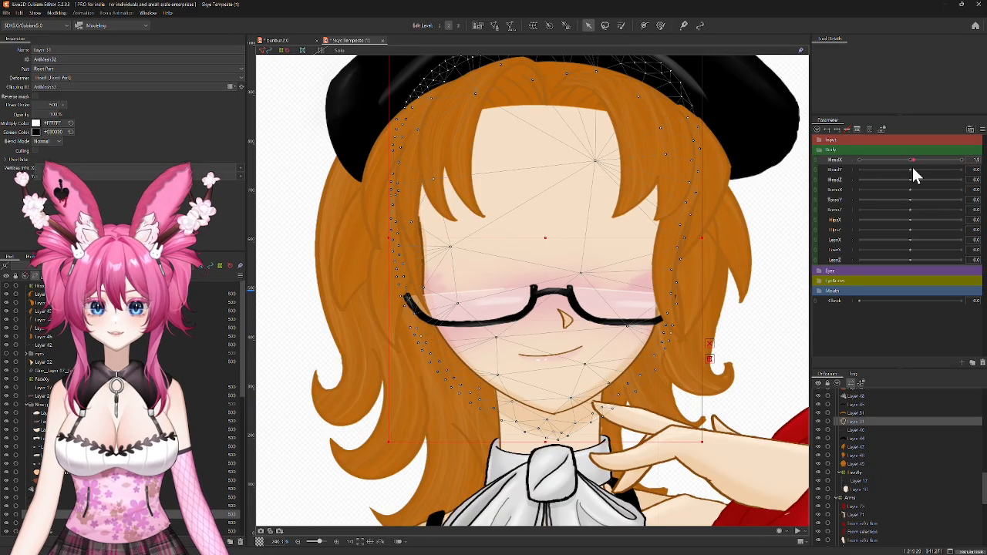
left_click(976, 160)
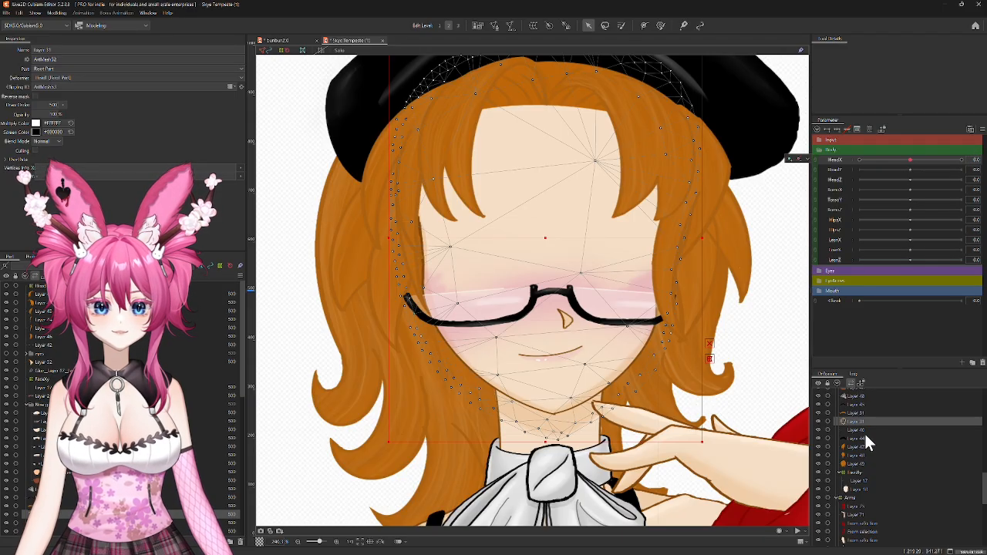
left_click(855, 473)
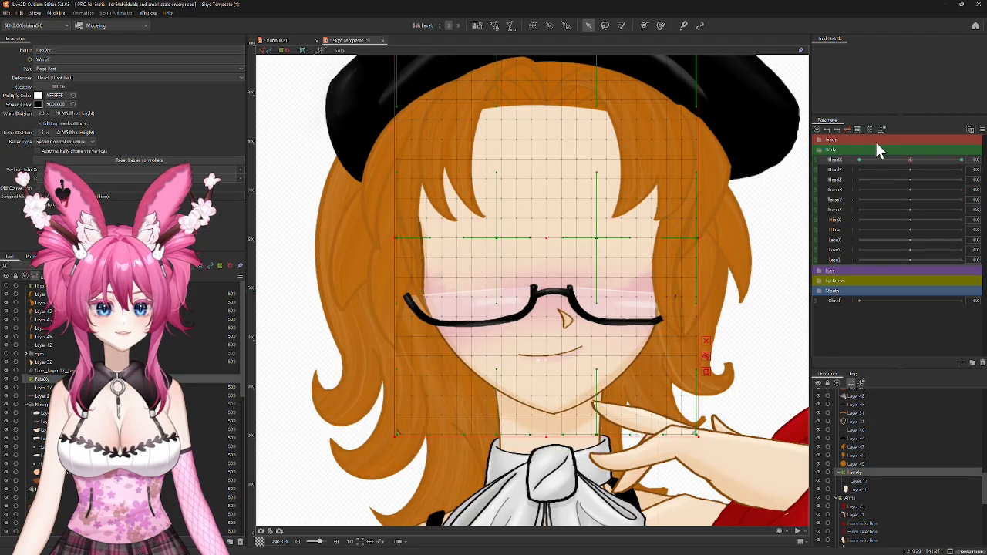
left_click_drag(854, 422, 859, 473)
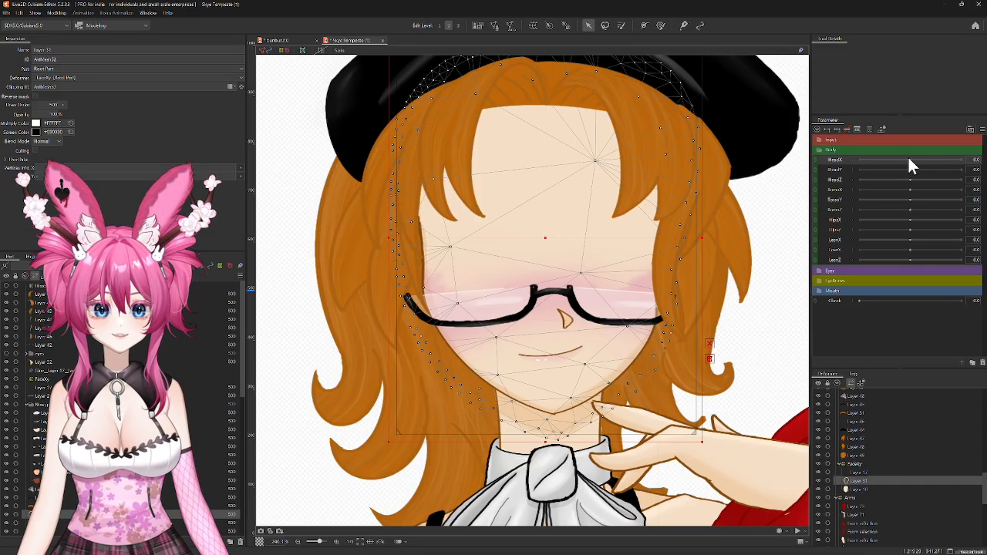
left_click(850, 463)
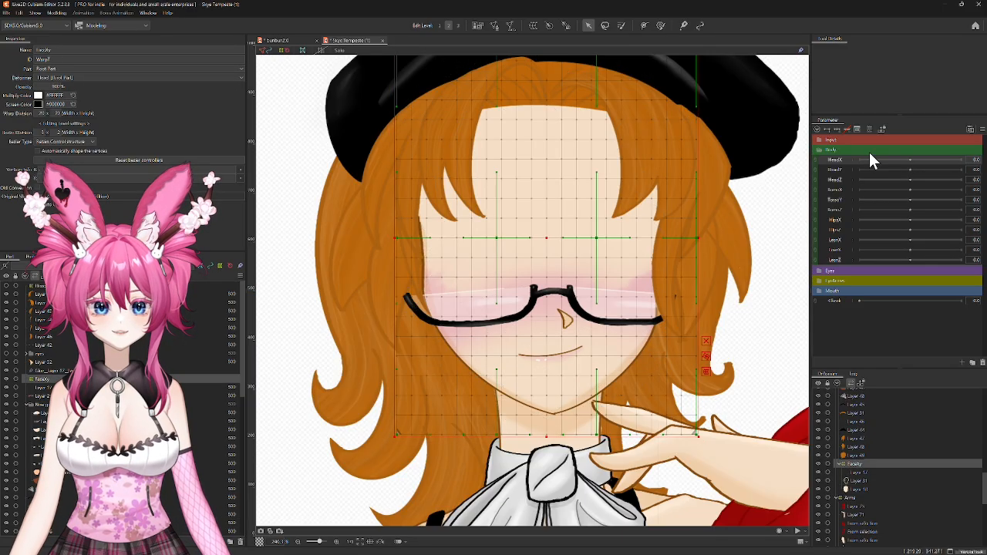
Step: Set HeadX to its minimum and shift the whole FaceXY warp deformer slightly left for the turned face
left_click(904, 160)
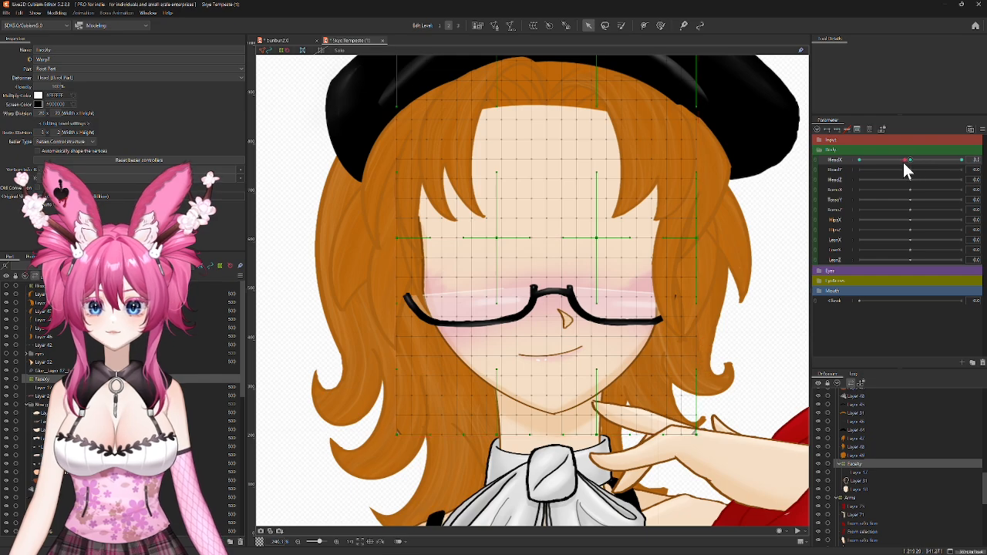
left_click_drag(888, 163, 835, 164)
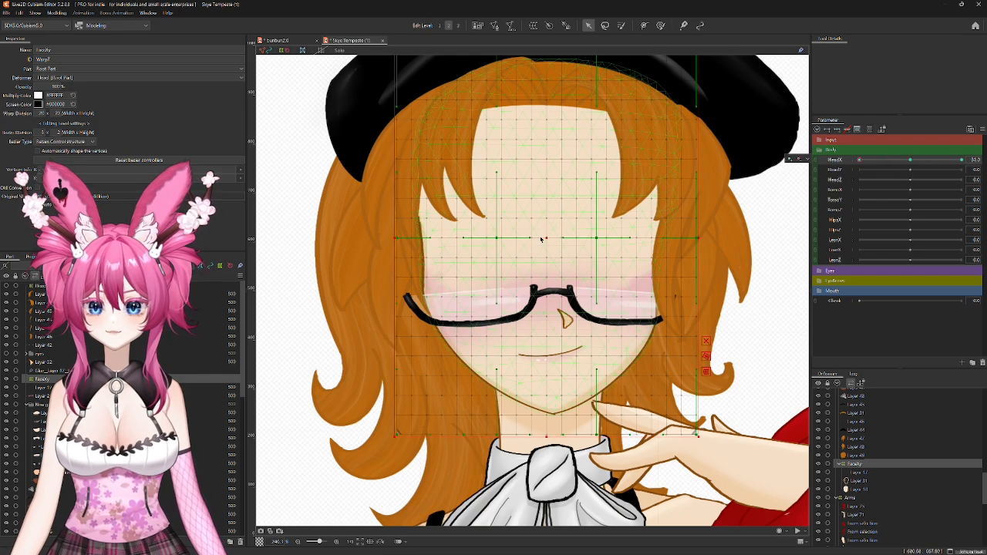
left_click_drag(546, 237, 532, 236)
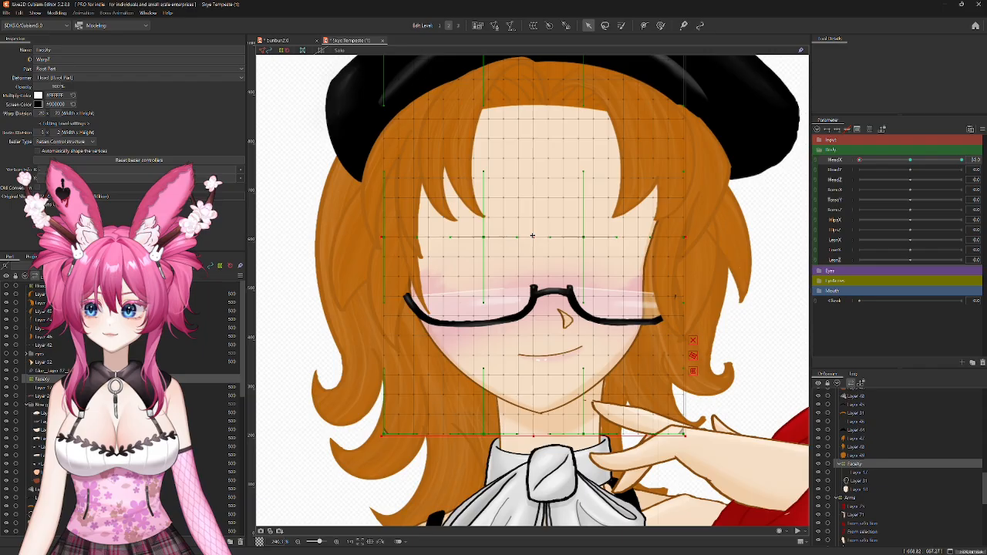
left_click_drag(533, 235, 531, 235)
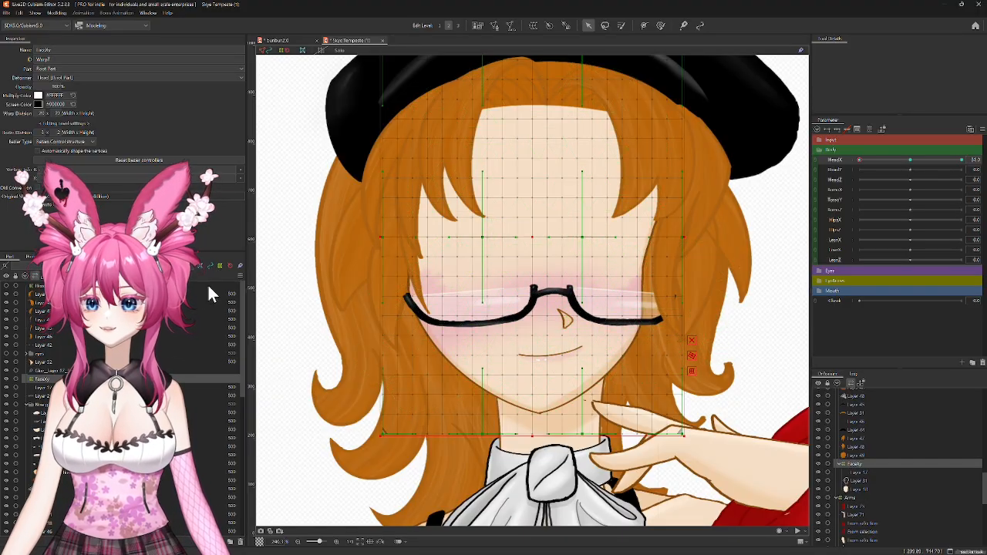
Step: Group the bang hair layers into a new part named Bang and hide that part
left_click(6, 295)
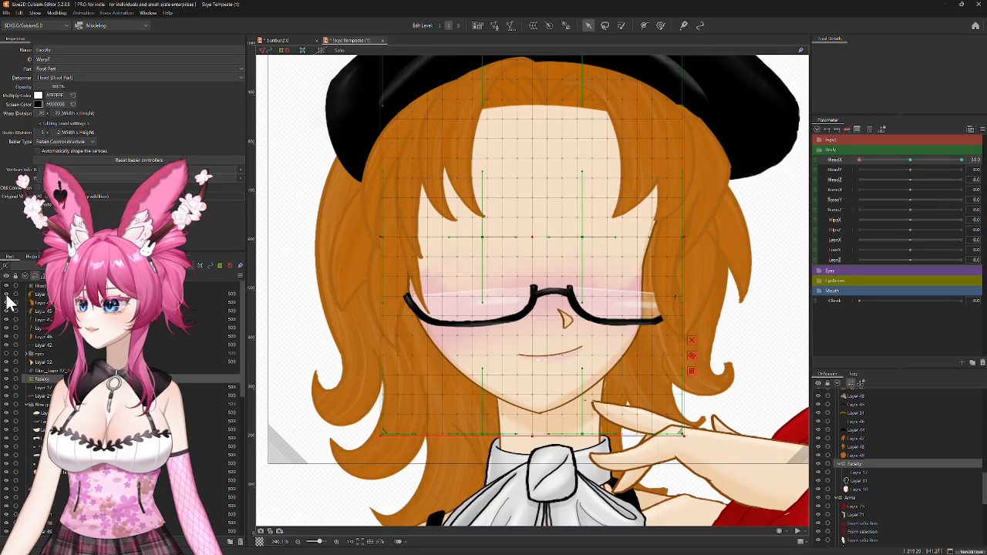
left_click(39, 337)
left_click(231, 542)
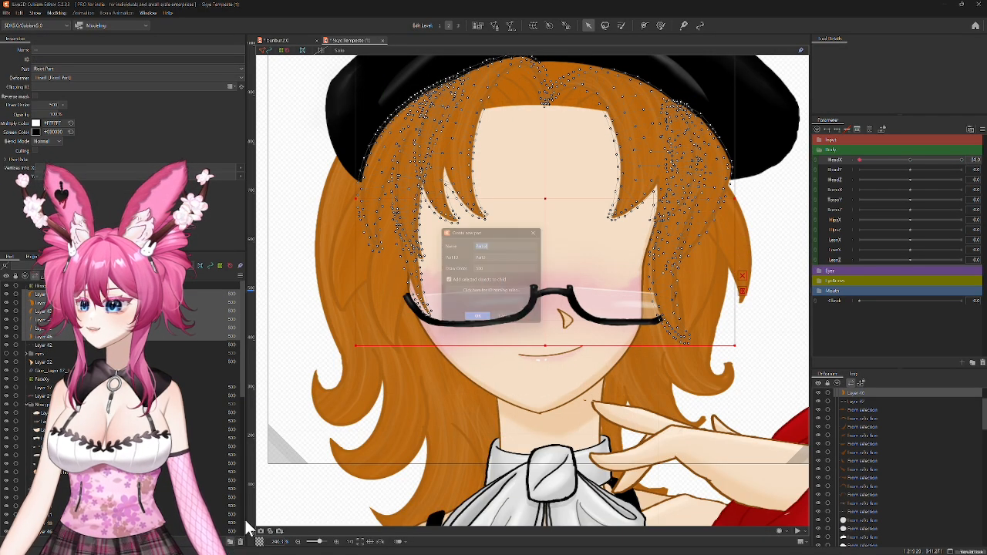
type("bang")
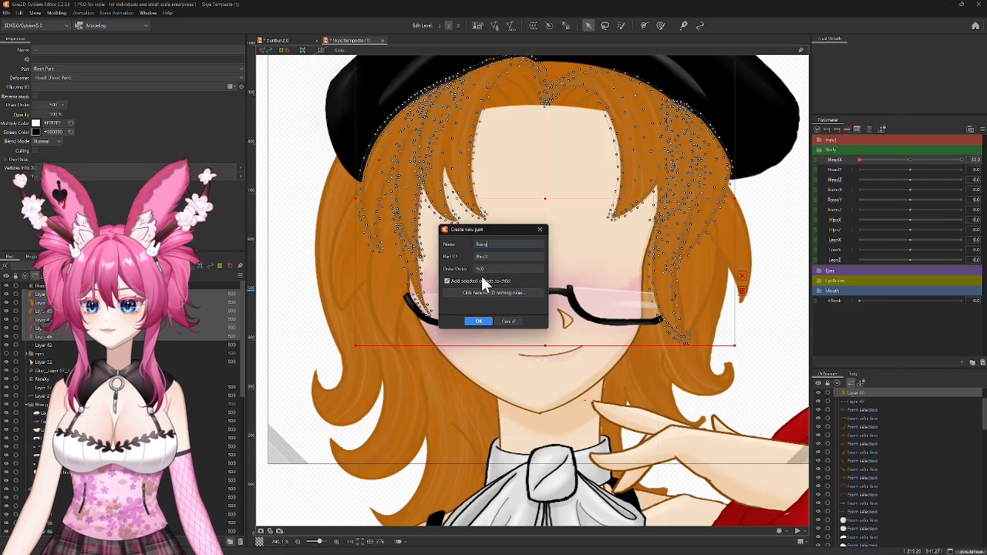
left_click(478, 320)
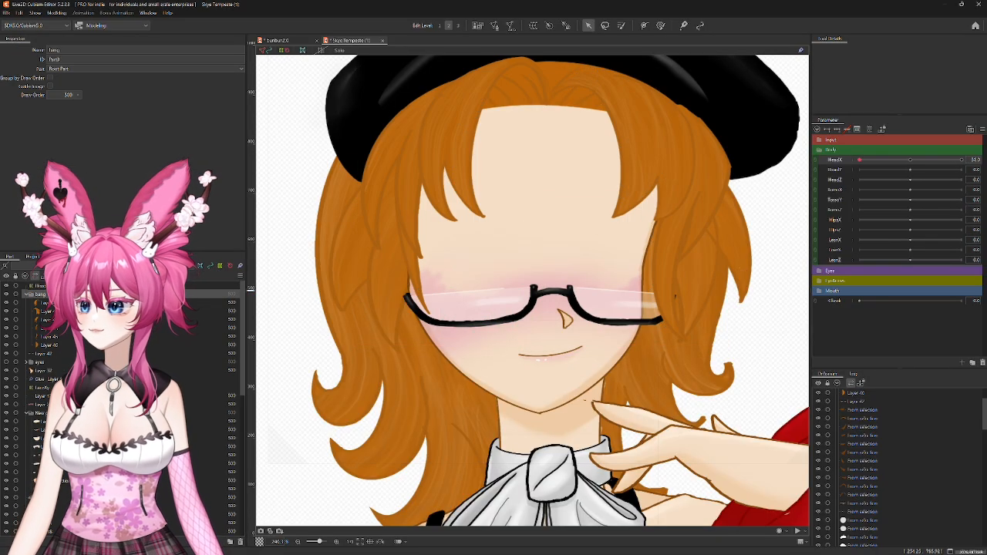
left_click(6, 294)
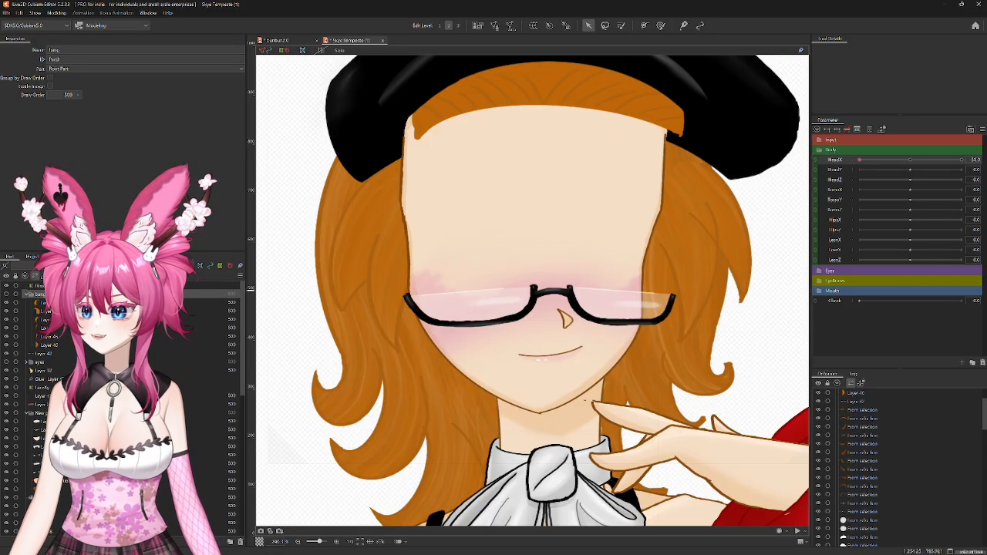
Step: Select the FaceXY warp deformer and shift the two inner control points on its lower edge left to turn the chin
scroll(47, 386, "down", 5)
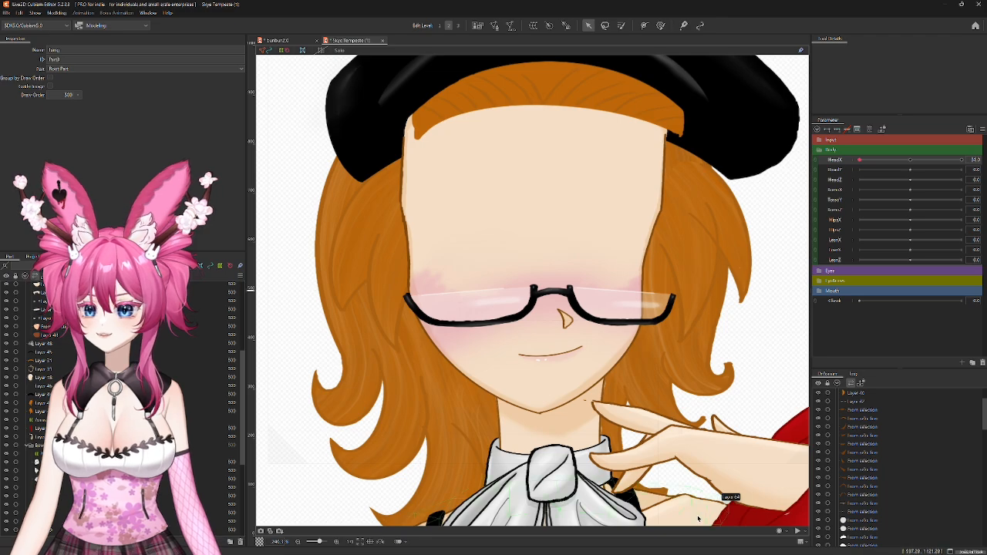
scroll(897, 497, "up", 5)
scroll(881, 494, "down", 3)
scroll(871, 494, "down", 3)
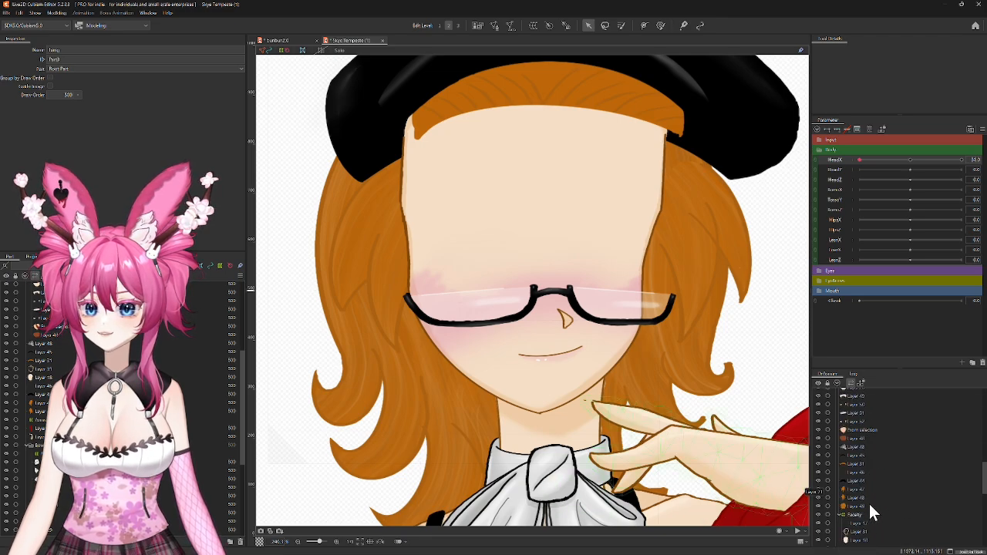
left_click(854, 453)
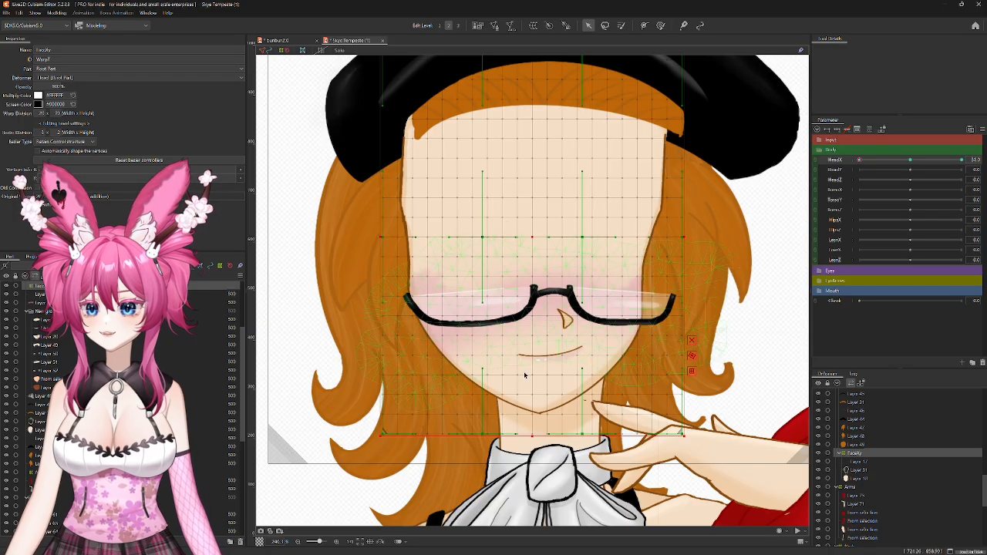
left_click_drag(488, 437, 472, 434)
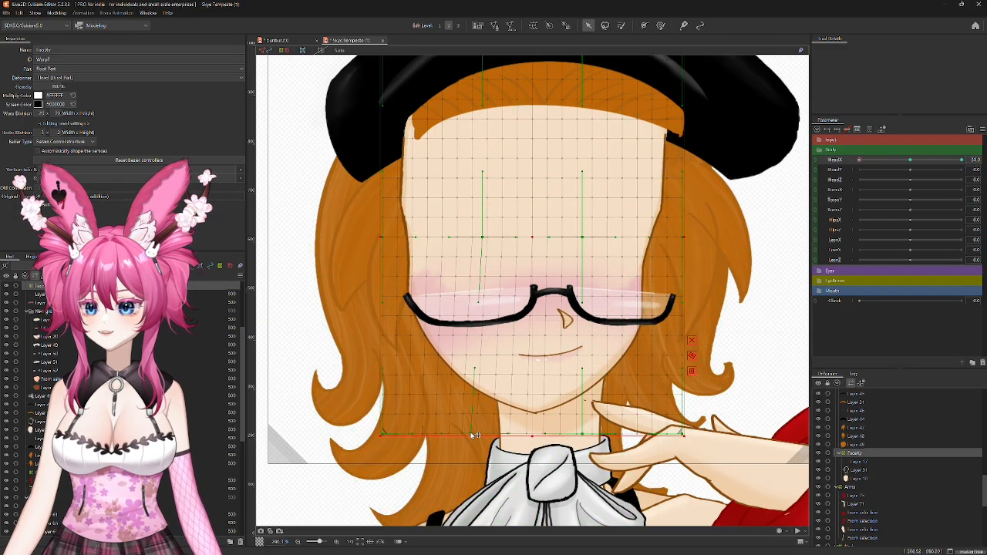
left_click_drag(582, 435, 567, 436)
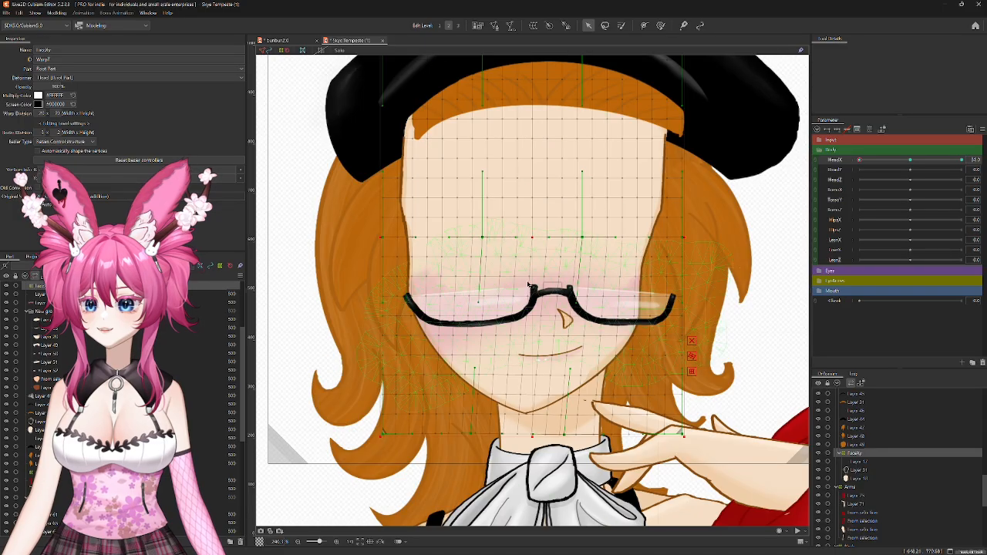
Step: With HeadX at its minimum, move the FaceXY warp's middle-left control point outward and its upper-left corner point inward
left_click_drag(862, 160, 838, 161)
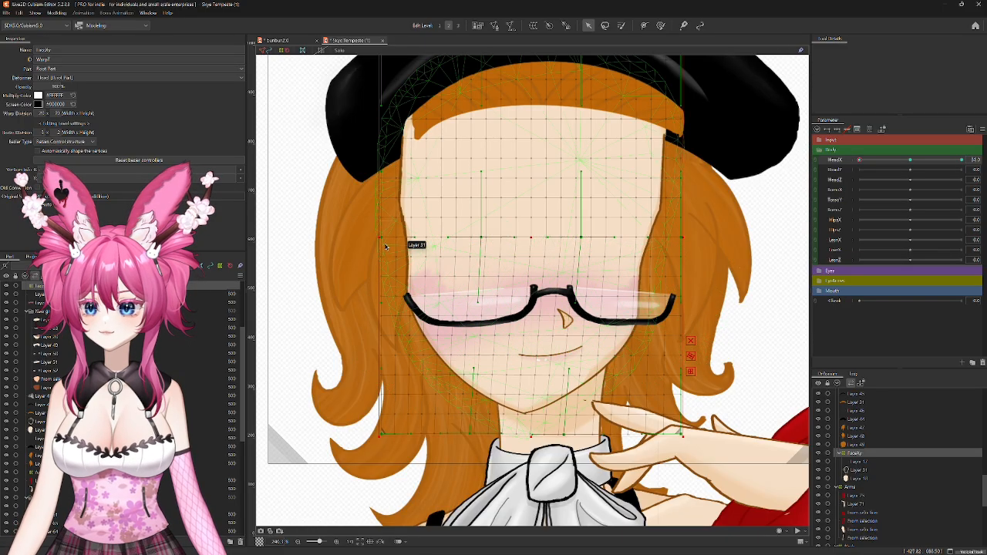
left_click_drag(381, 237, 372, 240)
left_click_drag(432, 208, 447, 309)
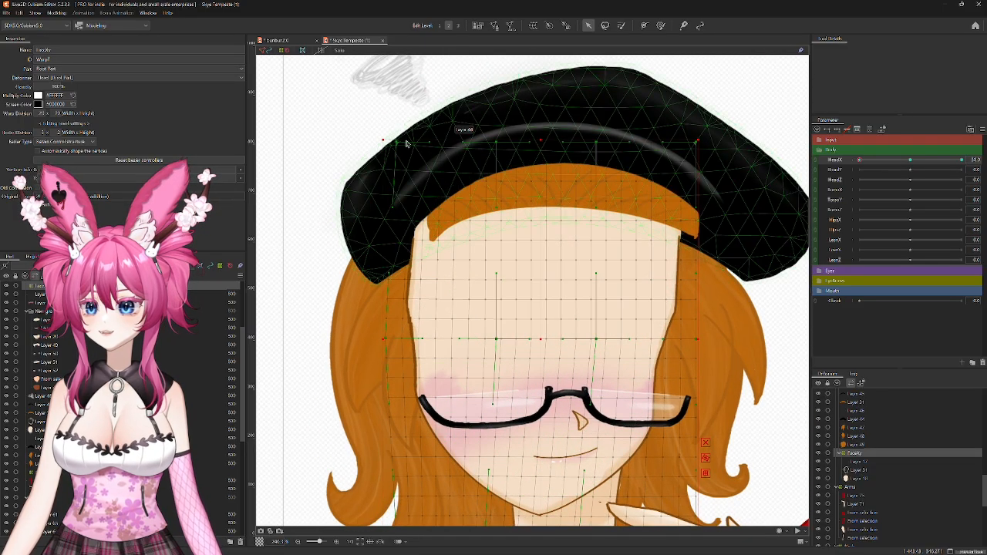
left_click_drag(403, 146, 406, 147)
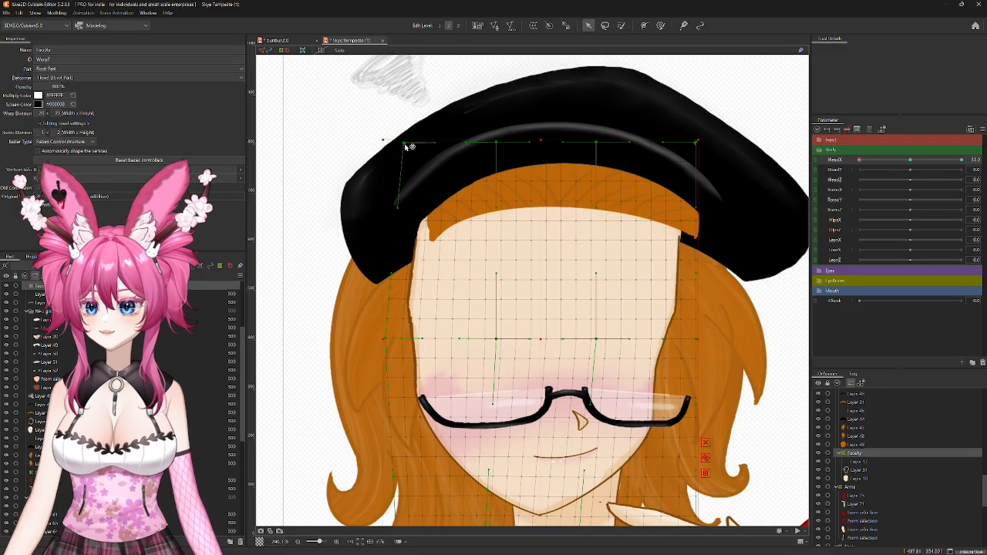
Step: Move the FaceXY warp's lower-left corner point outward and fine-tune the two inner lower-edge points around the chin
left_click_drag(490, 398, 508, 271)
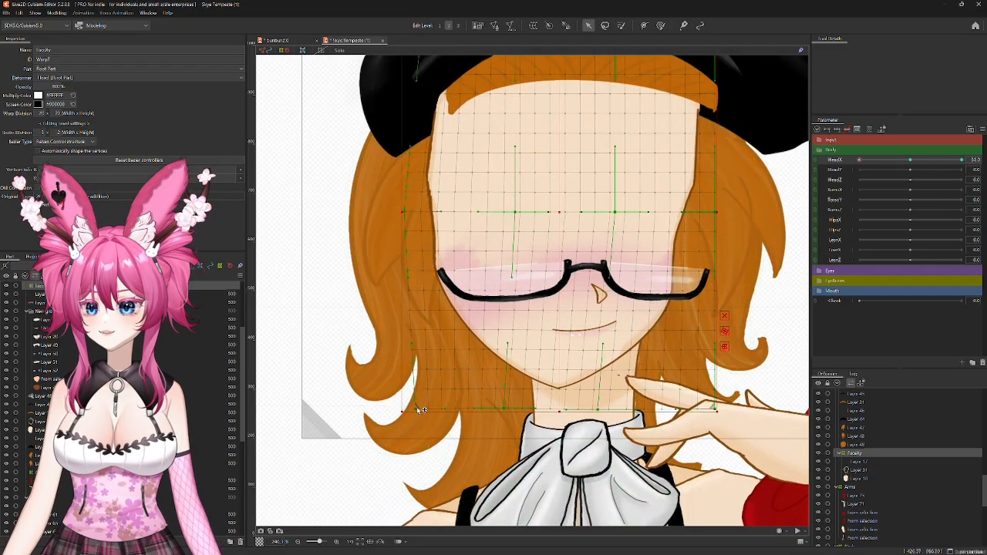
left_click_drag(417, 409, 408, 409)
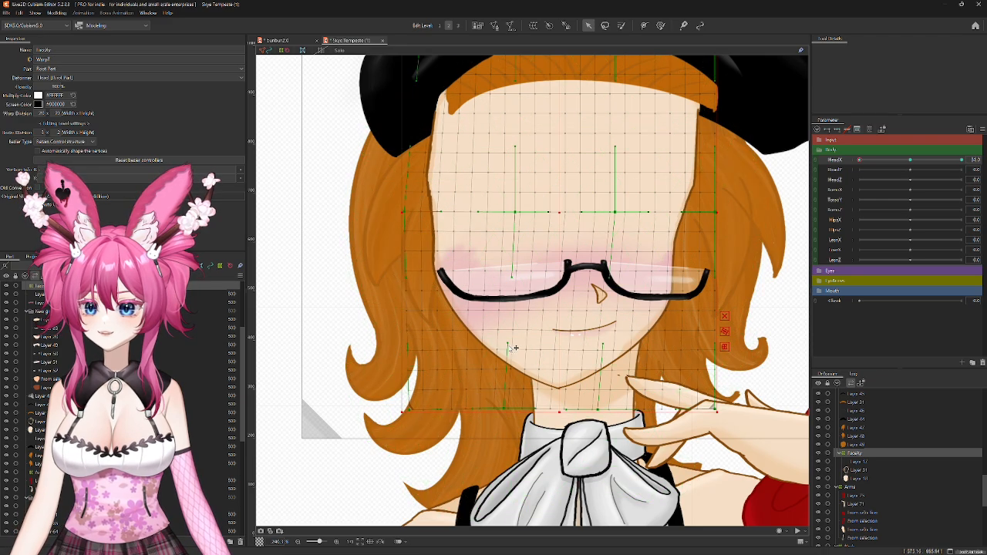
left_click_drag(509, 345, 502, 344)
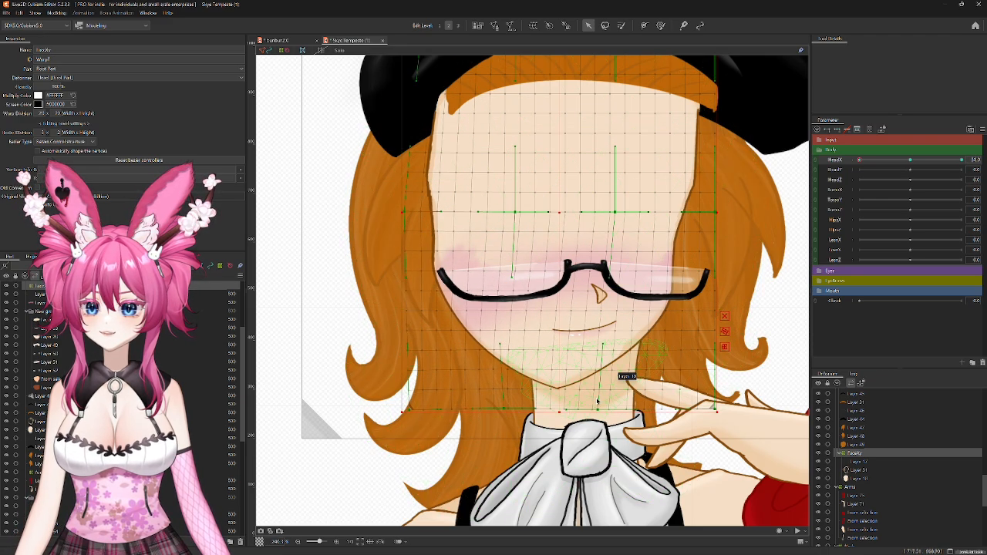
left_click_drag(607, 412, 605, 412)
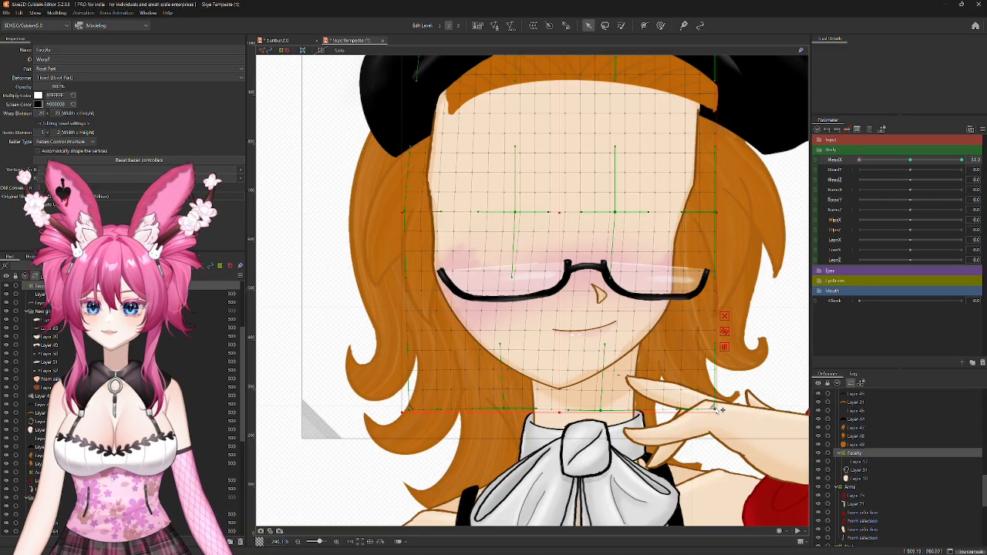
Step: Move the FaceXY warp's lower-right and middle-right control points outward and pull its upper-right corner point inward
left_click_drag(722, 410, 723, 416)
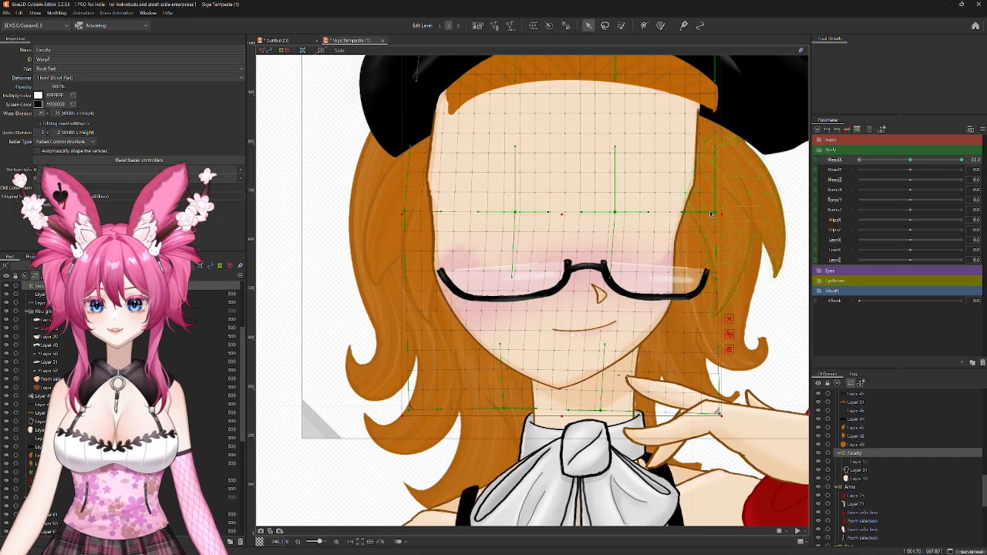
left_click_drag(716, 215, 720, 215)
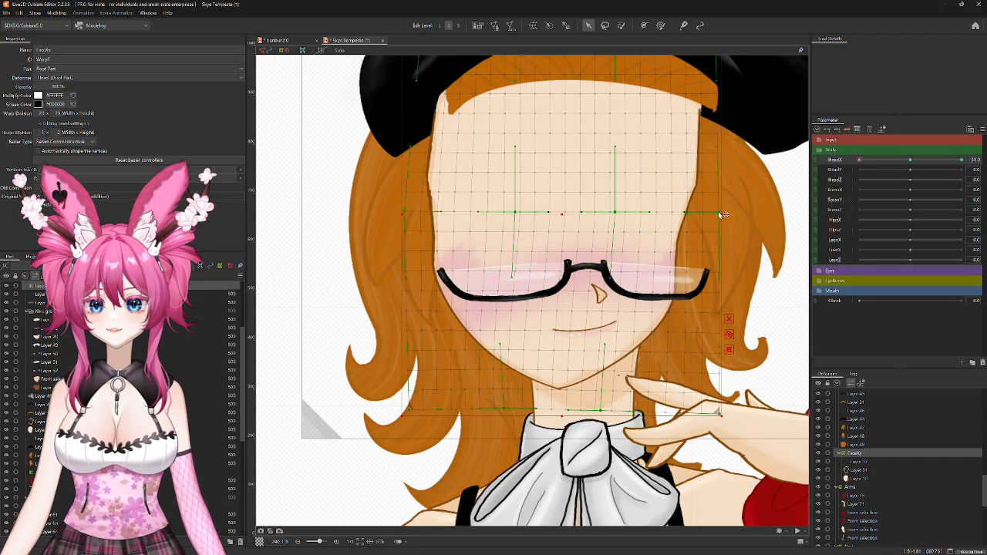
left_click_drag(717, 147, 693, 145)
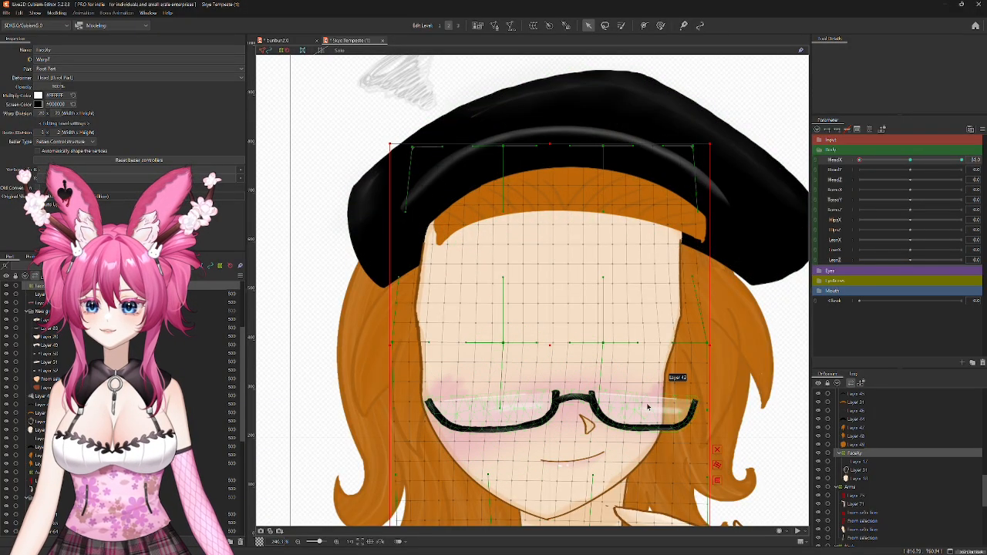
Step: Fine-tune the two inner control points on the FaceXY warp's middle row at the HeadX minimum
left_click_drag(648, 405, 675, 348)
left_click_drag(530, 286, 525, 289)
left_click_drag(630, 285, 627, 288)
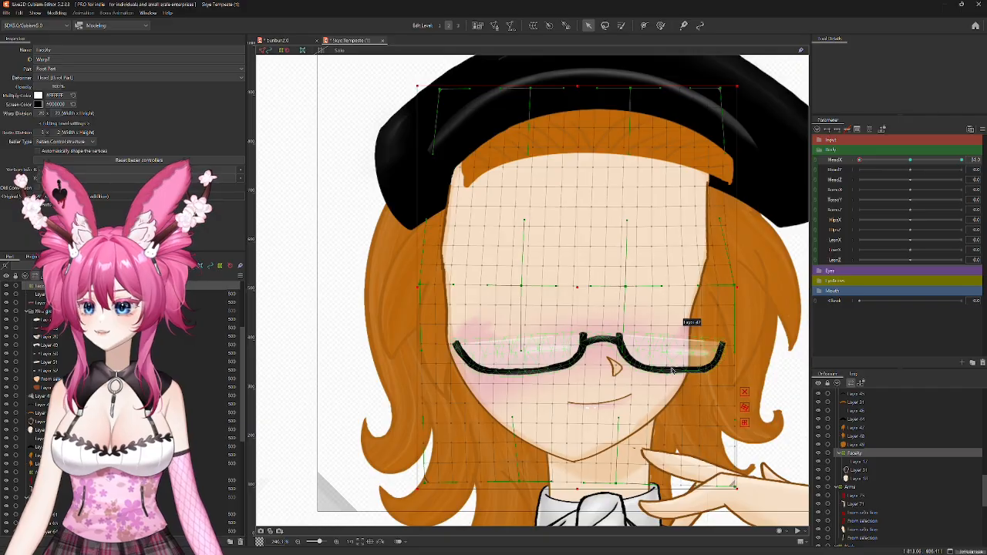
Step: Set HeadX to its maximum, shift the whole FaceXY warp right and move its middle-right control point outward
left_click_drag(859, 171, 964, 182)
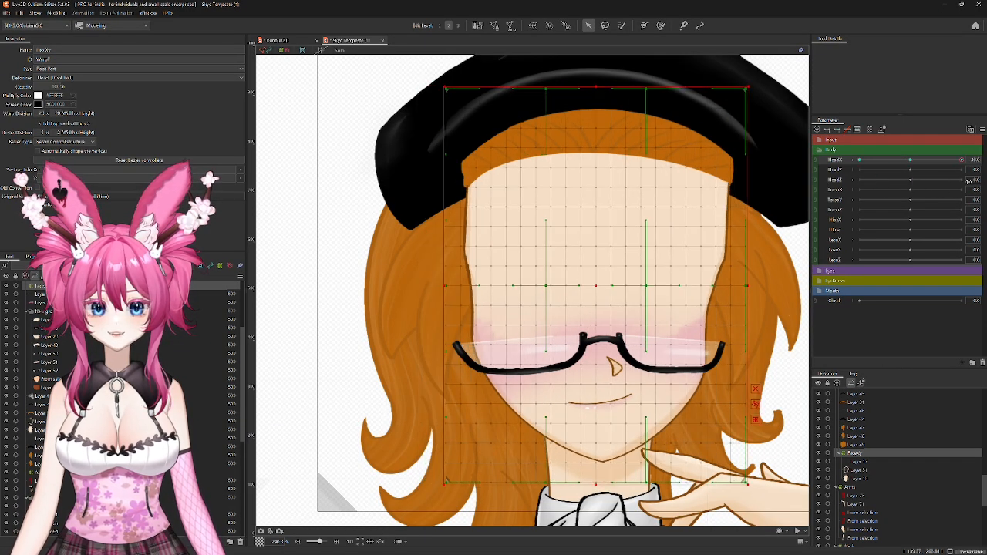
left_click_drag(712, 353, 653, 317)
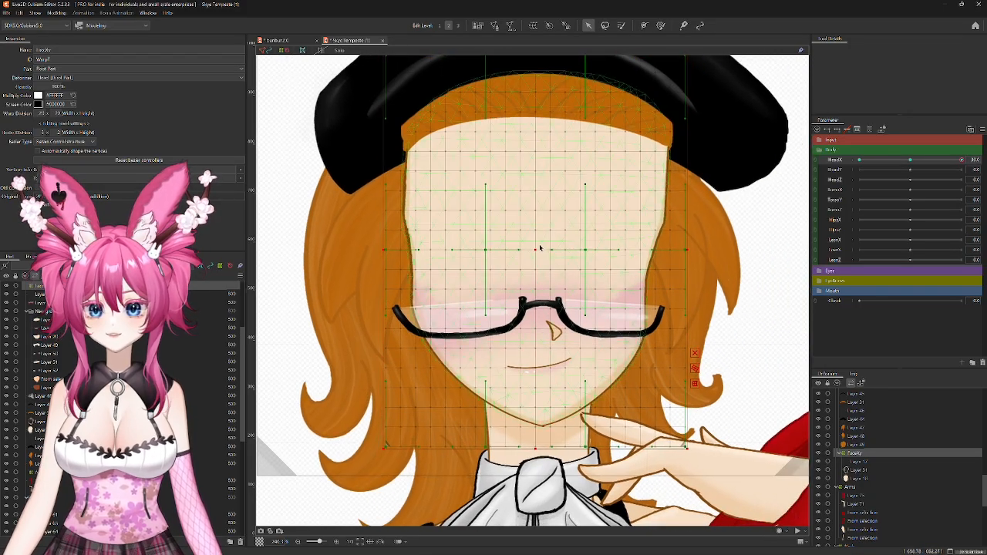
left_click_drag(535, 250, 554, 252)
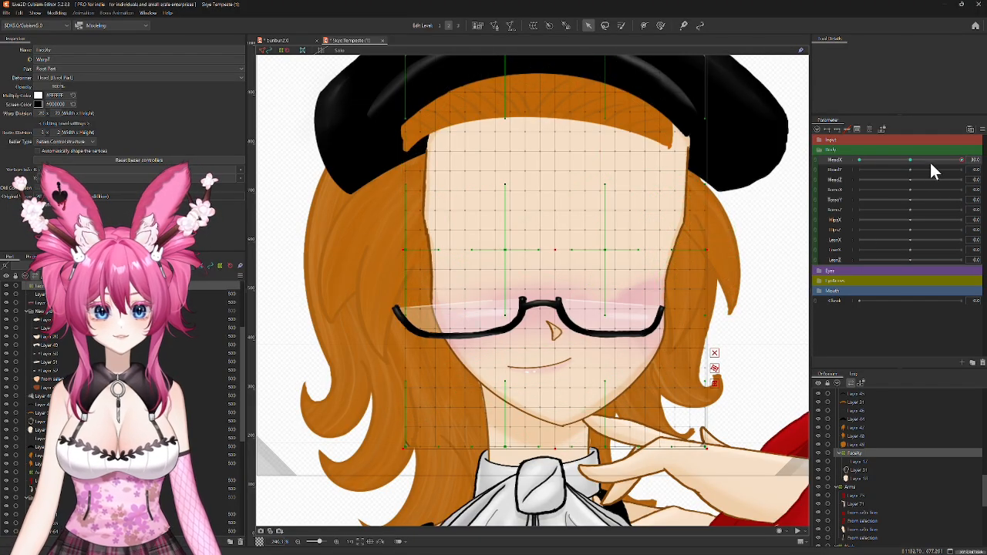
left_click_drag(964, 160, 981, 185)
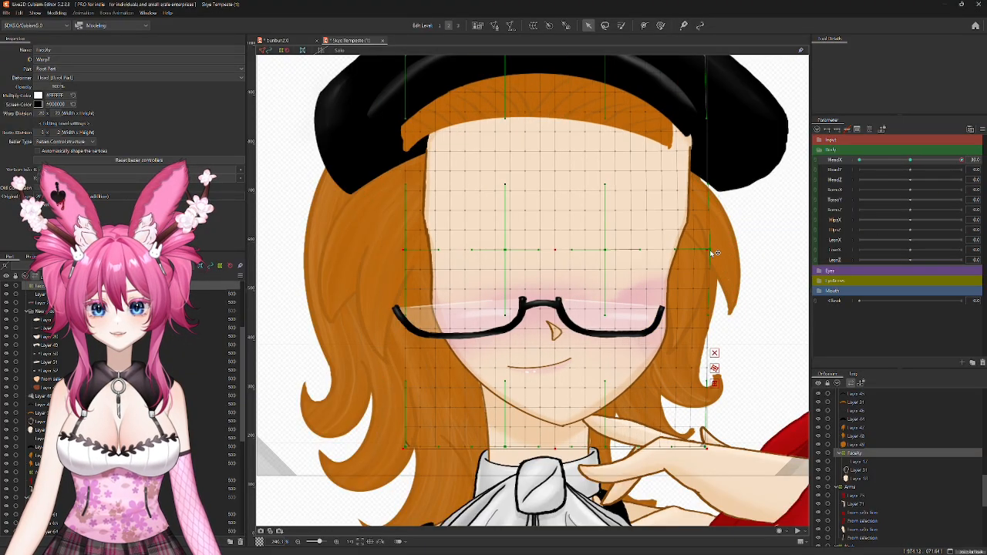
Step: Pull the FaceXY warp's upper-right corner point inward and adjust its lower-right corner around the jaw
scroll(733, 236, "up", 2)
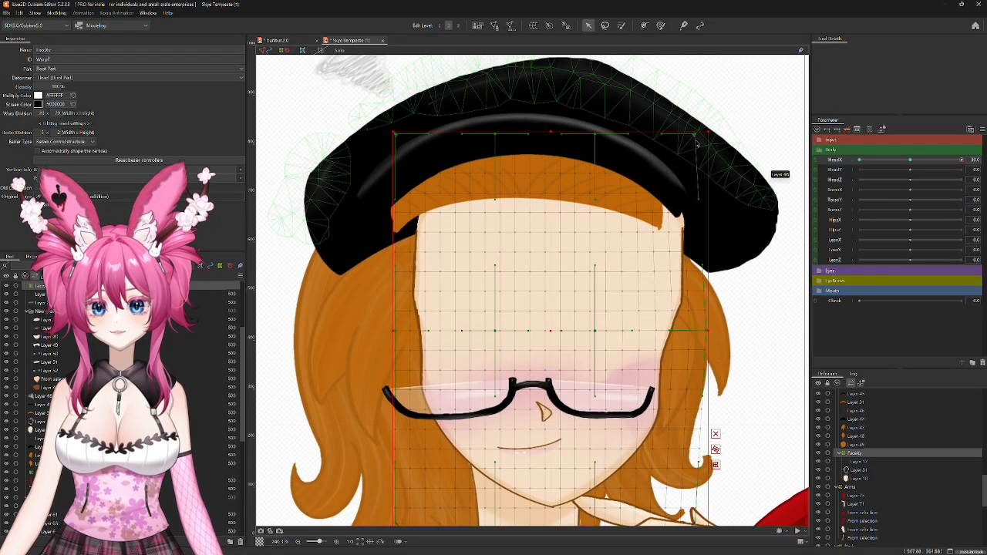
left_click_drag(696, 137, 686, 144)
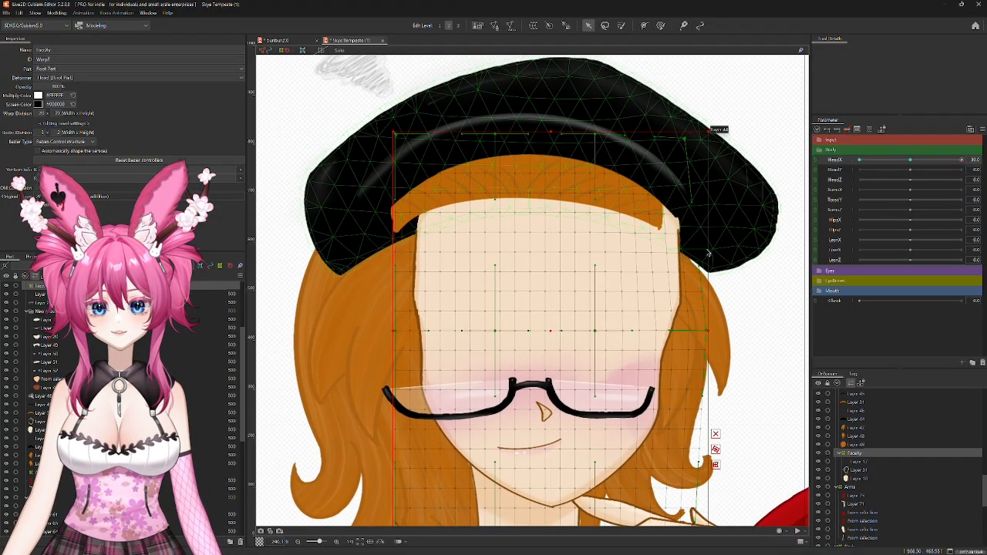
left_click_drag(739, 370, 744, 210)
left_click_drag(703, 370, 702, 364)
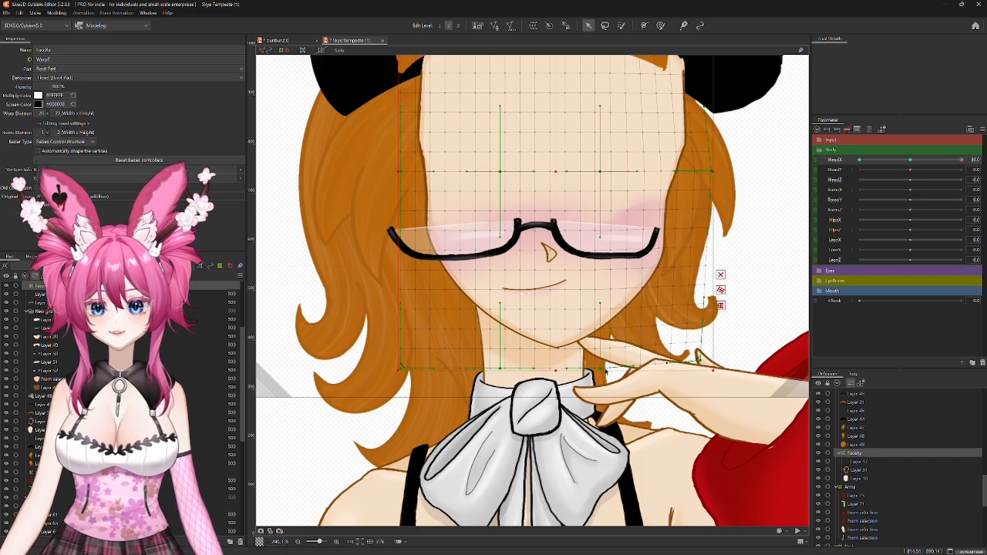
Step: Shift the FaceXY warp's right inner points on the lower and middle rows right and angle the lower point's handle outward
left_click_drag(601, 370, 606, 369)
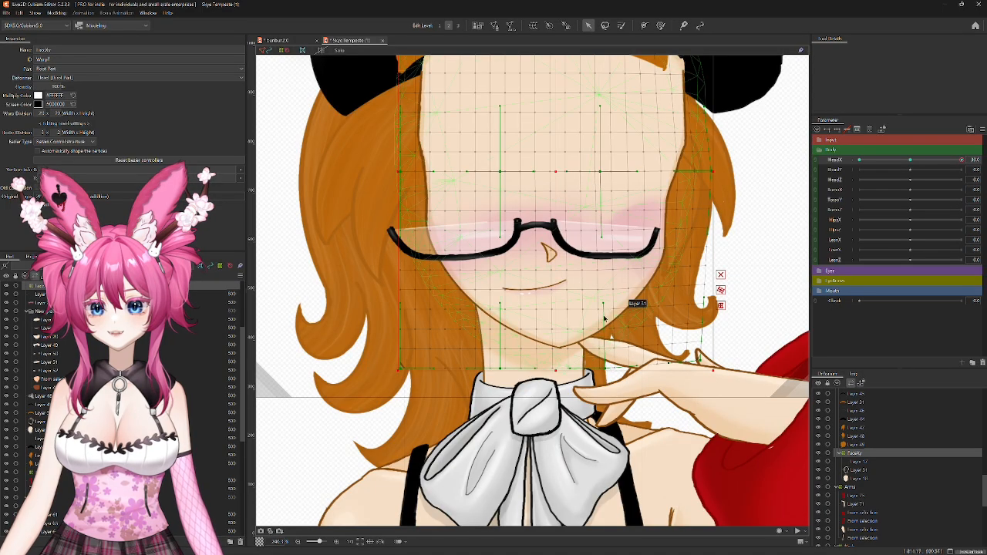
left_click_drag(608, 307, 618, 304)
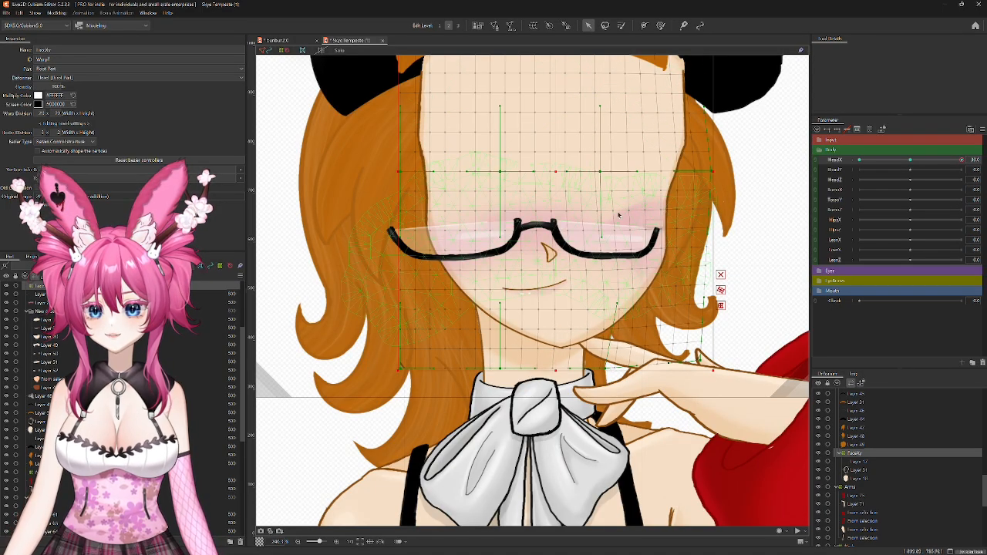
left_click_drag(605, 175, 616, 174)
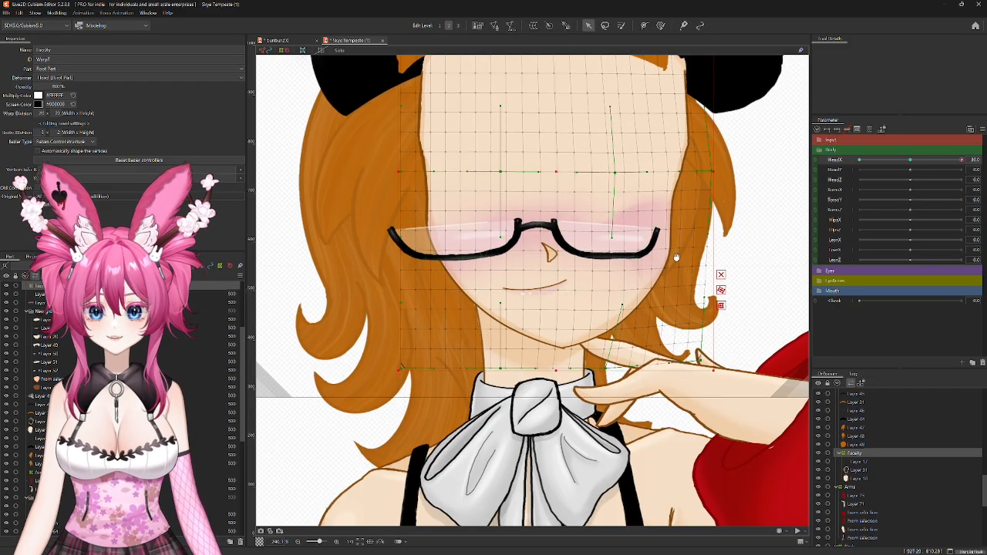
Step: Move the FaceXY warp's middle-left control point outward and lower the warp's bottom edge slightly at the chin
left_click_drag(677, 258, 689, 335)
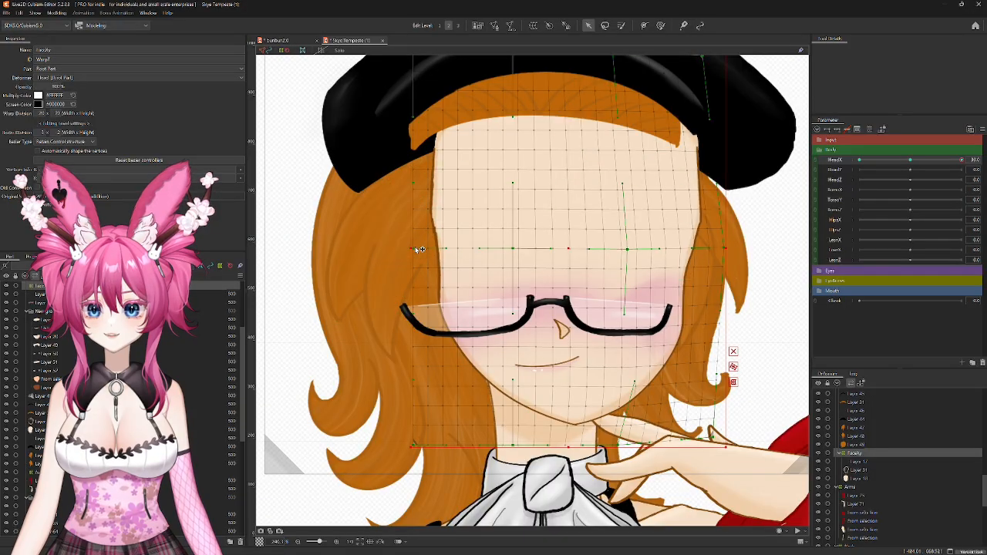
left_click_drag(419, 249, 406, 250)
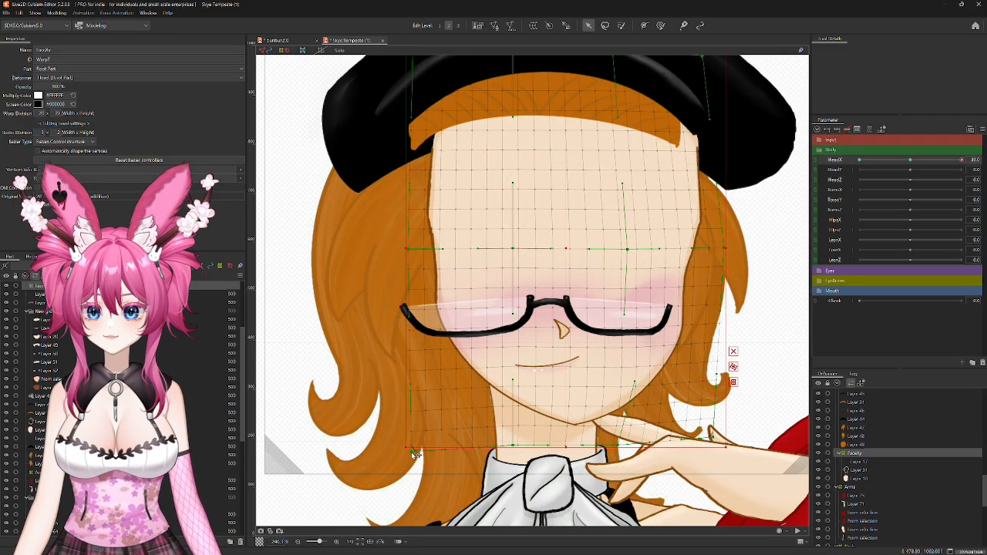
left_click_drag(412, 453, 412, 454)
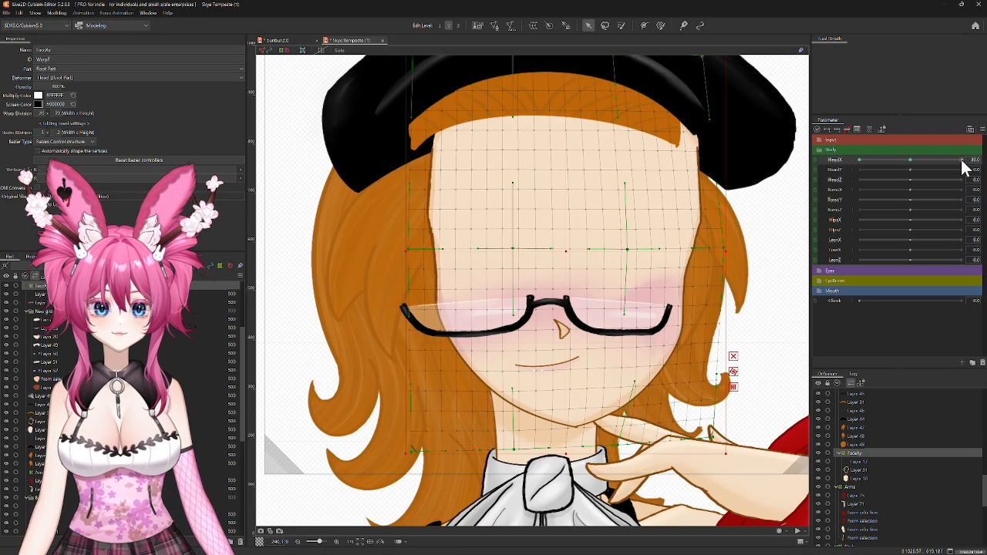
Step: Return HeadX to its center and place the blush mesh Layer 21 inside the FaceXY deformer
left_click_drag(962, 160, 911, 173)
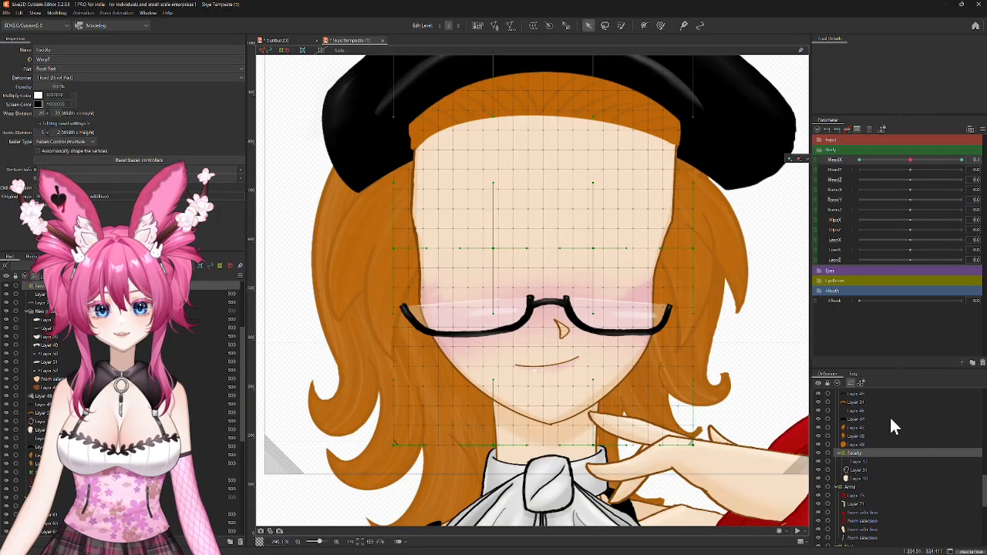
scroll(888, 425, "up", 3)
scroll(887, 425, "up", 3)
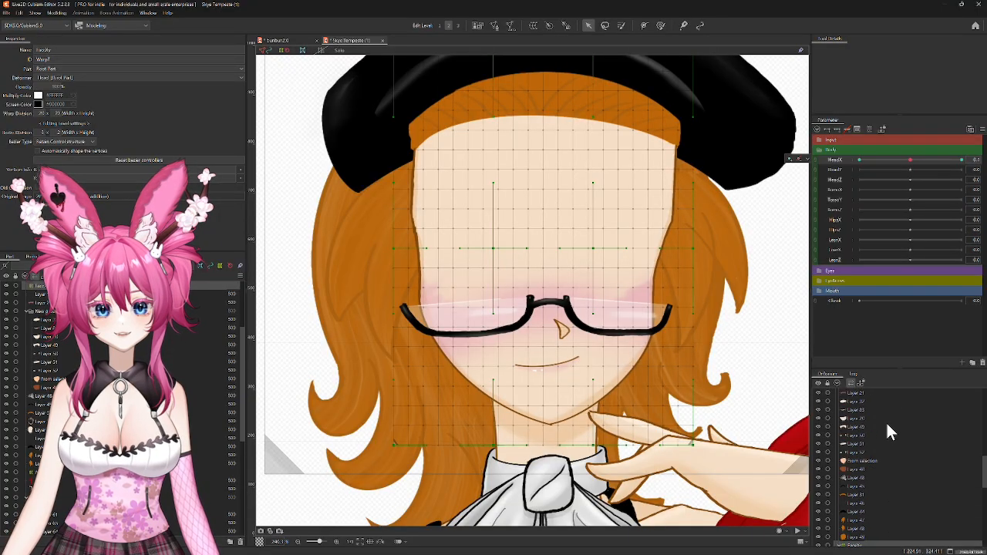
left_click(850, 424)
scroll(872, 451, "down", 7)
left_click_drag(870, 445, 858, 426)
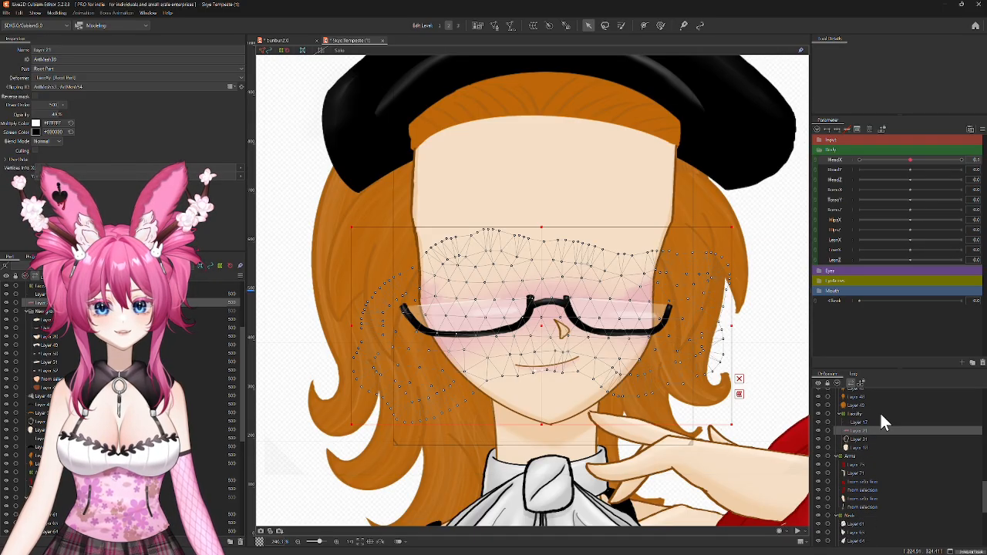
mouse_move(914, 164)
left_mouse_down()
mouse_move(978, 175)
mouse_move(839, 170)
mouse_move(964, 176)
mouse_move(797, 187)
mouse_move(964, 179)
mouse_move(849, 186)
mouse_move(911, 189)
mouse_move(838, 183)
mouse_move(909, 176)
left_mouse_up()
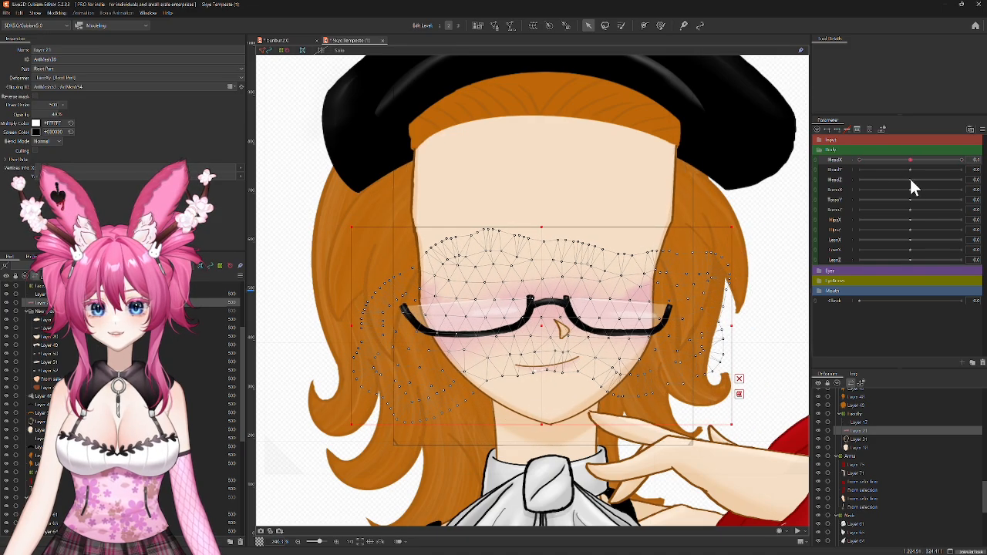
left_click(851, 413)
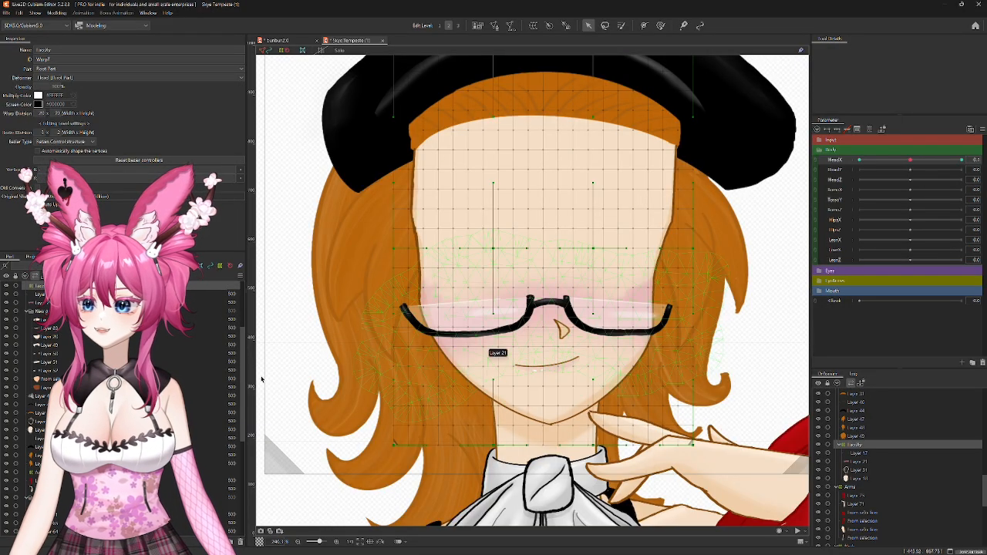
Step: Make the bang and eyes folders visible and expand the eyes folder's contents
scroll(39, 368, "up", 5)
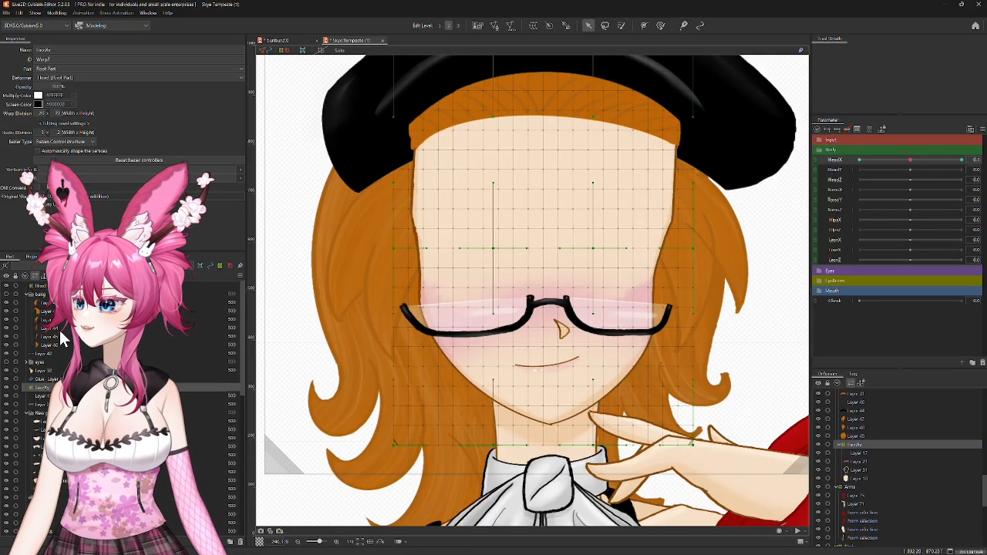
left_click(7, 295)
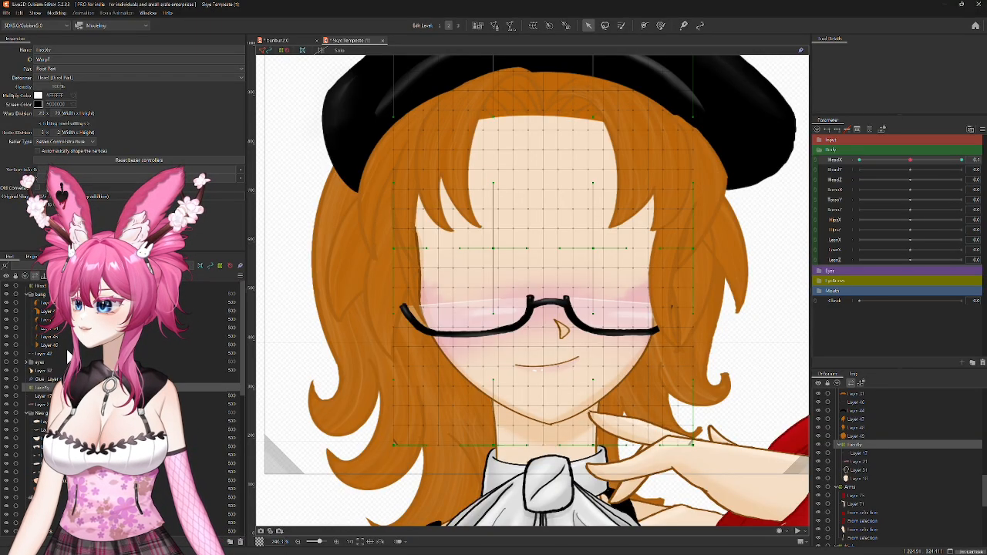
left_click(6, 362)
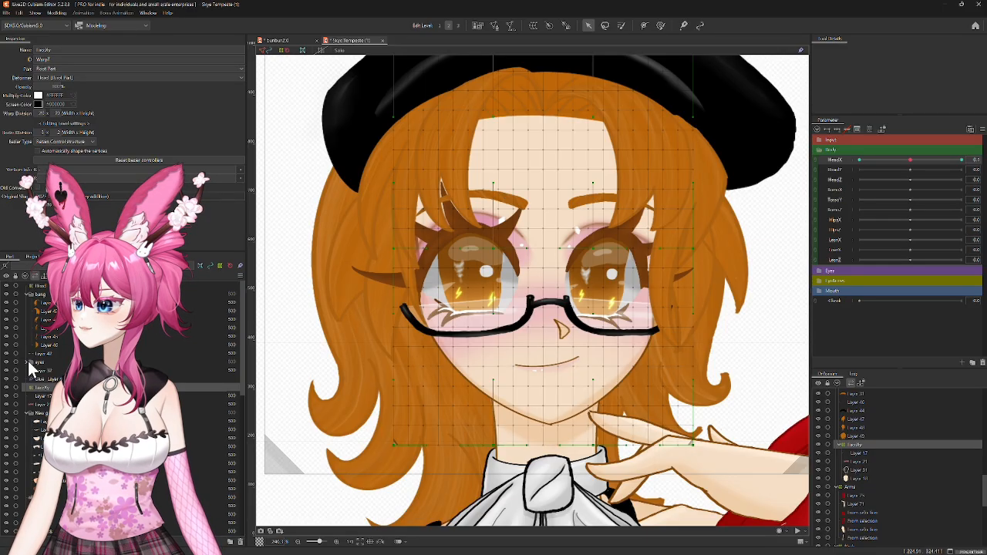
left_click(27, 362)
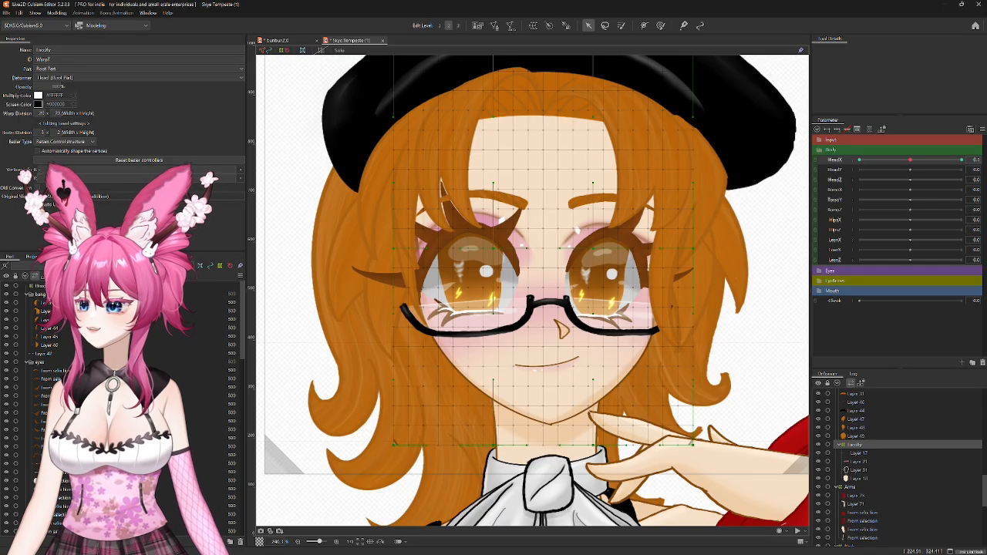
Step: Create a warp deformer named EyebrowLxy as the parent of the character's left eyebrow mesh
left_click(60, 372)
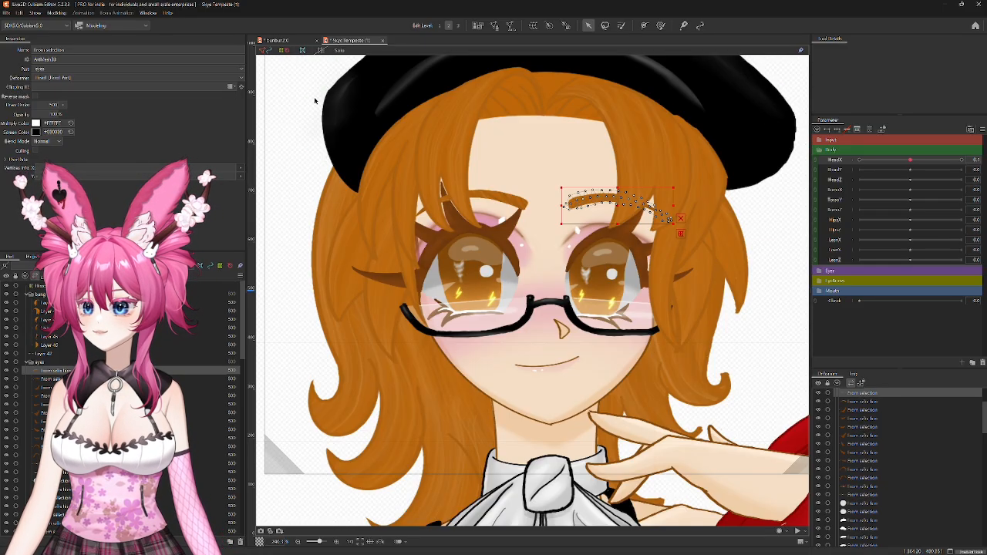
left_click(533, 26)
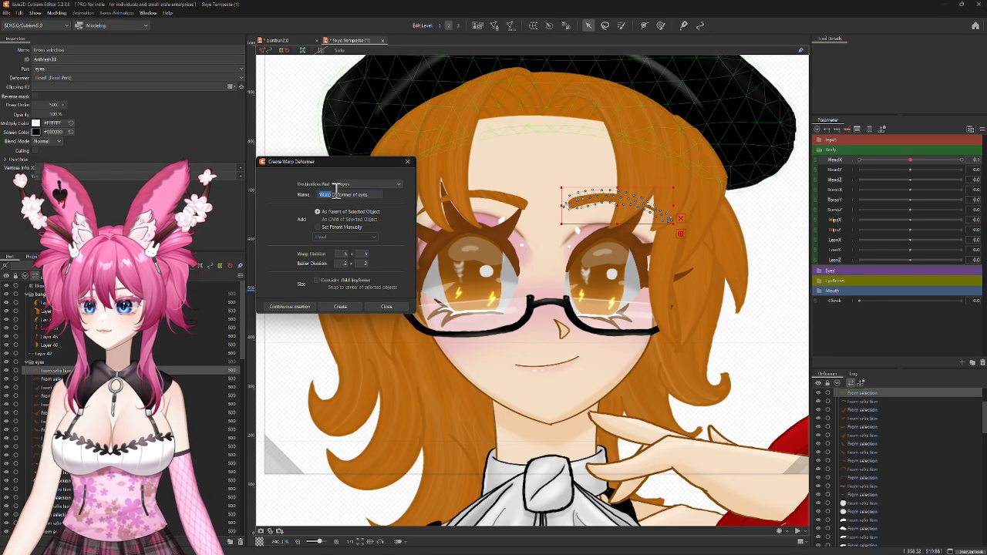
type("E")
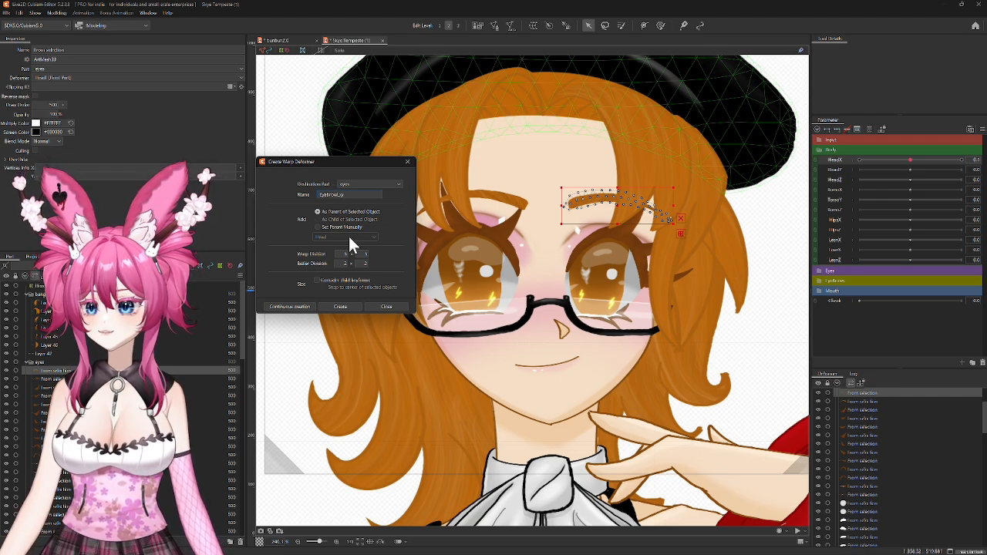
type("yebrowLxy")
left_click(340, 306)
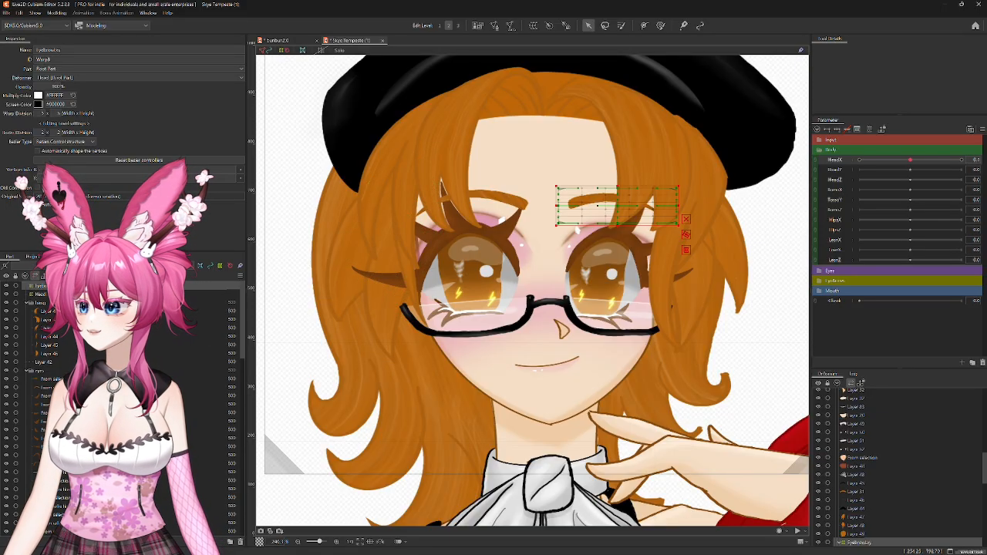
Step: Create a warp deformer named eyebrowrxy as the parent of the character's right eyebrow mesh
left_click(531, 205)
left_click(507, 28)
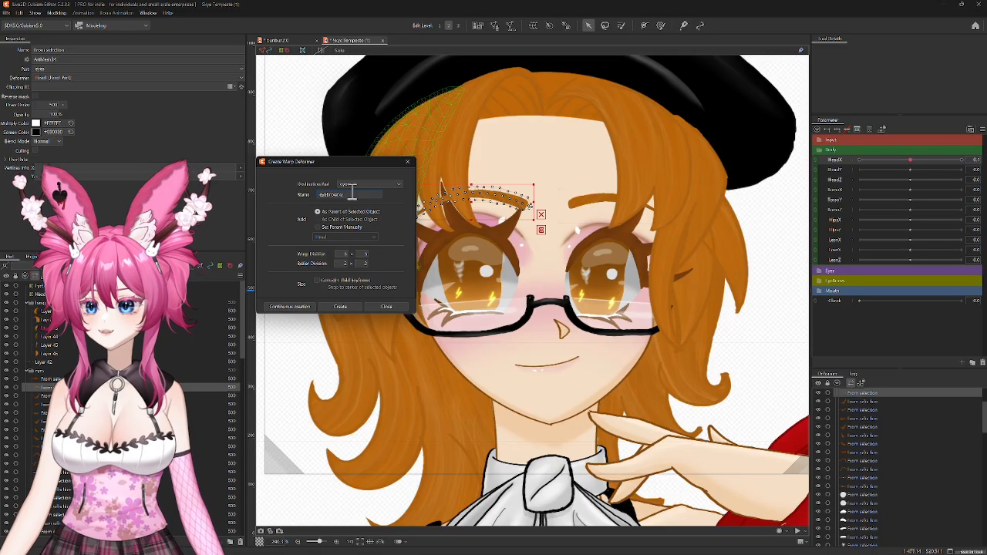
left_click(337, 306)
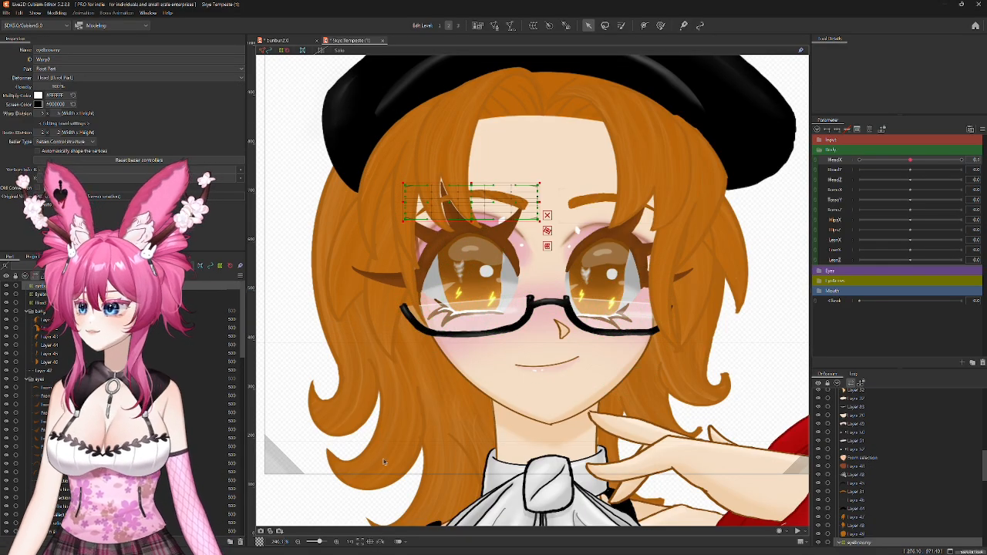
Step: Add three HeadX keys to both eyebrow warp deformers together and select only the eyebrowrxy deformer
scroll(883, 530, "down", 3)
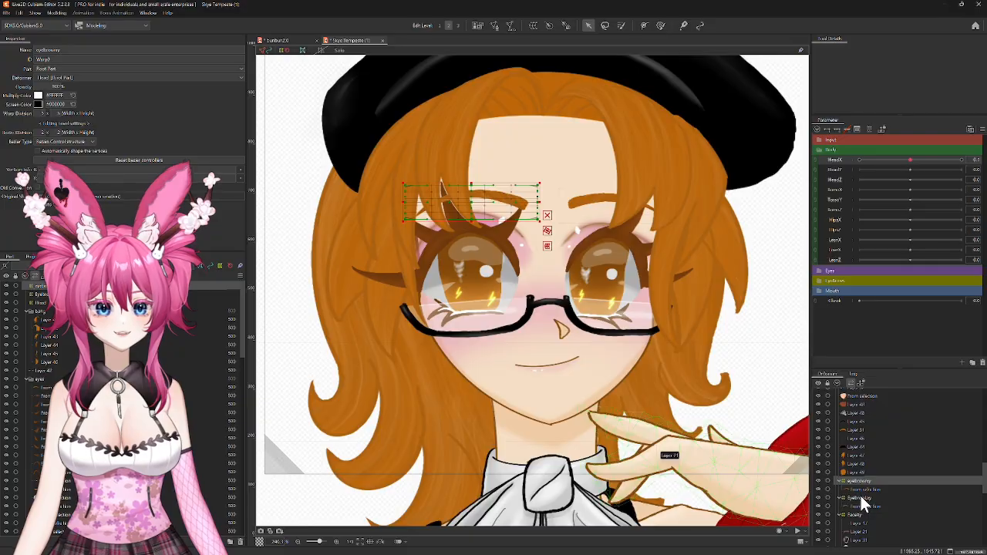
left_click(861, 497, "ctrl")
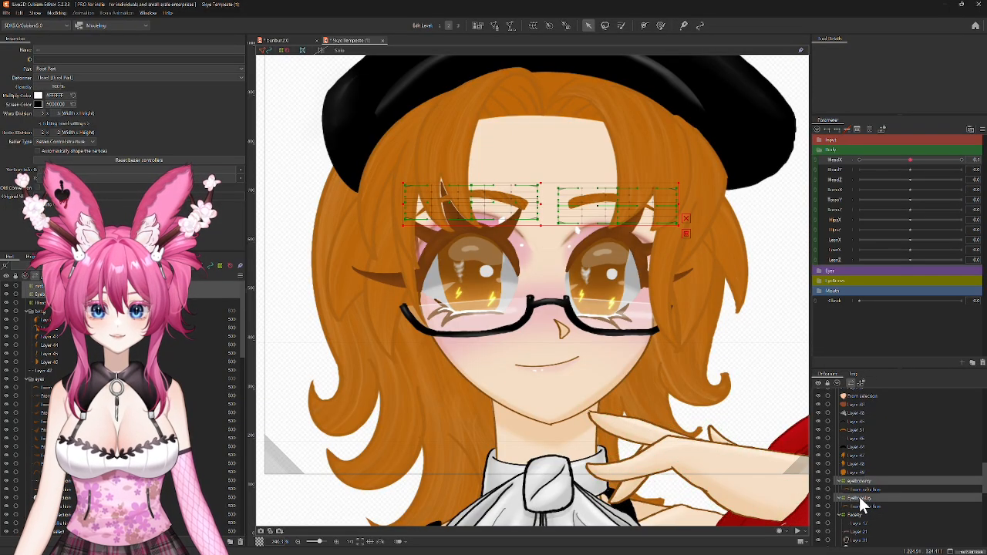
left_click(857, 482)
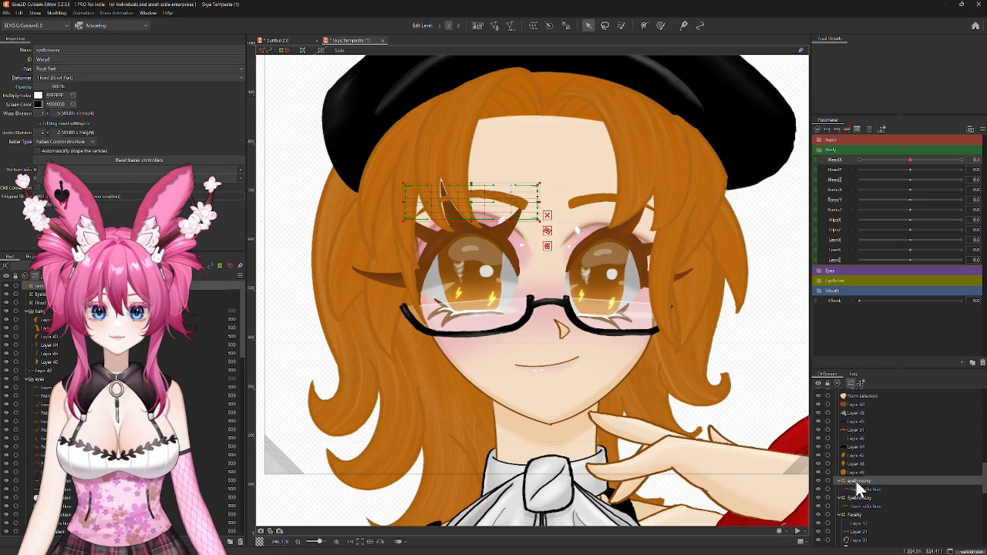
left_click(856, 497, "ctrl")
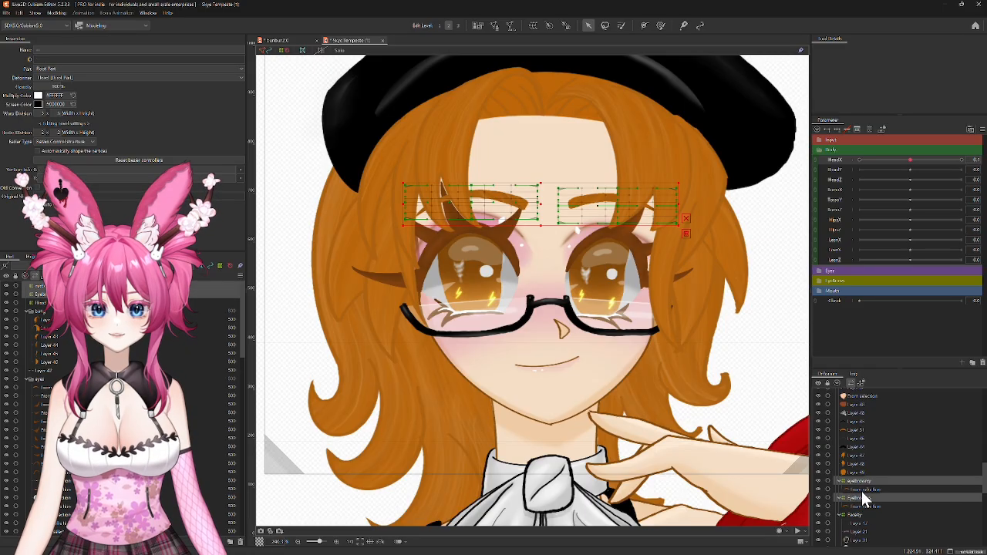
left_click(835, 128)
mouse_move(910, 158)
left_mouse_down()
mouse_move(846, 161)
mouse_move(911, 163)
left_mouse_up()
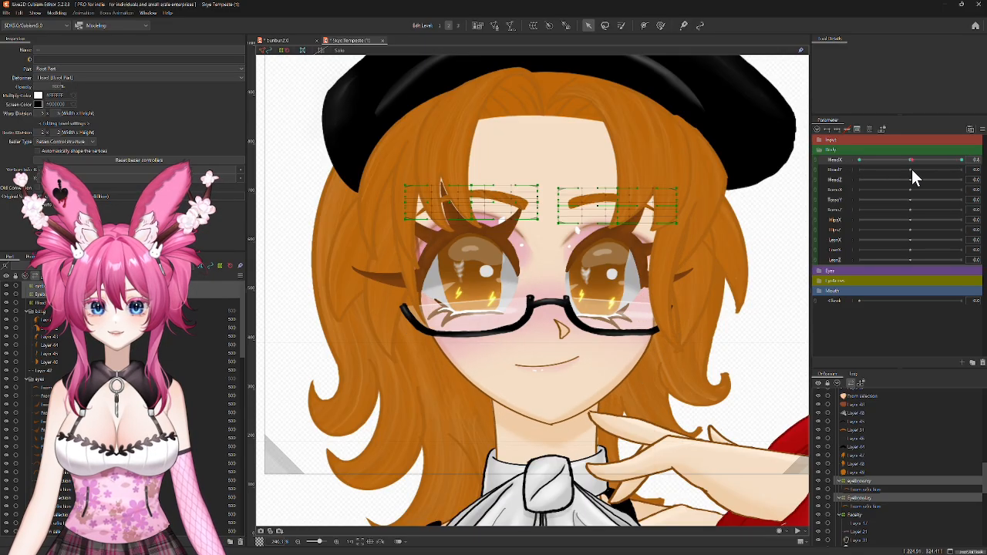
left_click(864, 481)
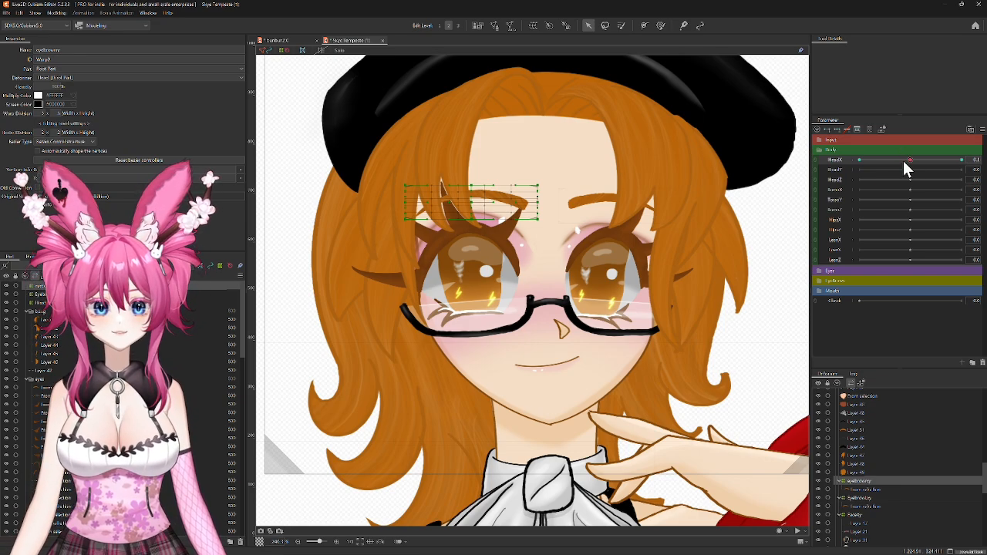
Step: Check the eyebrows by turning HeadX to its minimum and returning it to neutral
left_click_drag(903, 160, 840, 163)
mouse_move(487, 252)
left_mouse_down()
mouse_move(512, 269)
mouse_move(487, 253)
left_mouse_up()
left_click_drag(887, 161, 910, 161)
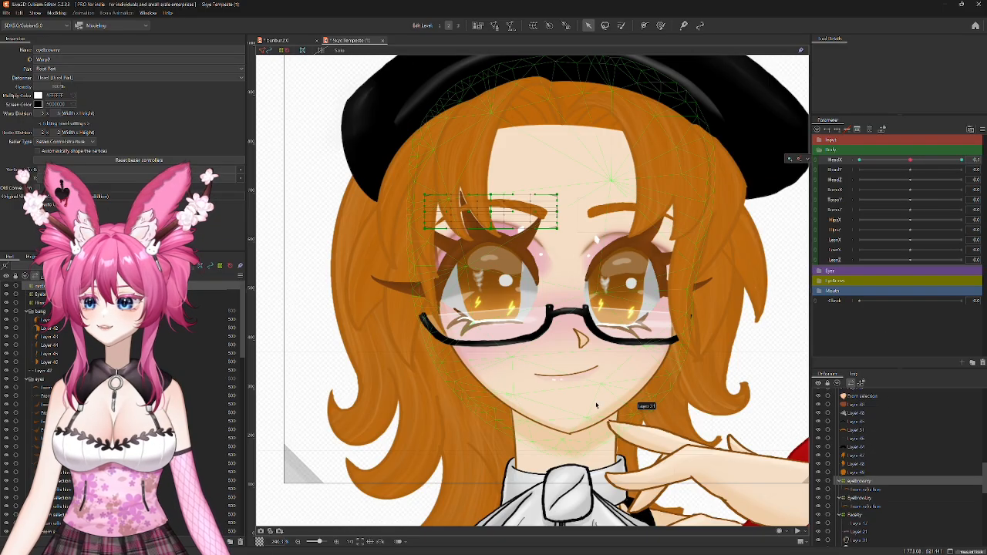
Step: Group the character's left-eye meshes, including lashes, iris, highlights, eye white and eyelid but not the eyebrow, into a new part named left eye
left_click(617, 209)
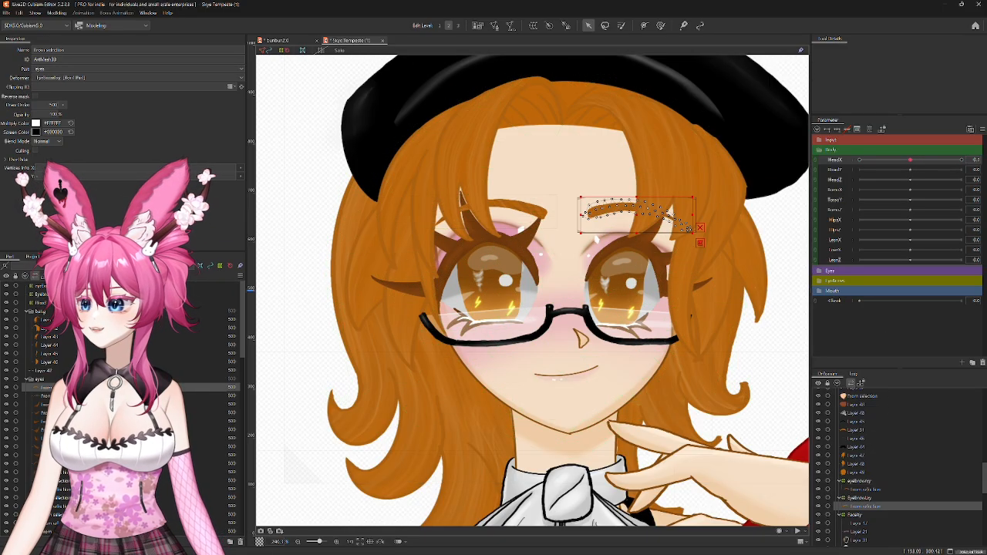
left_click(661, 204)
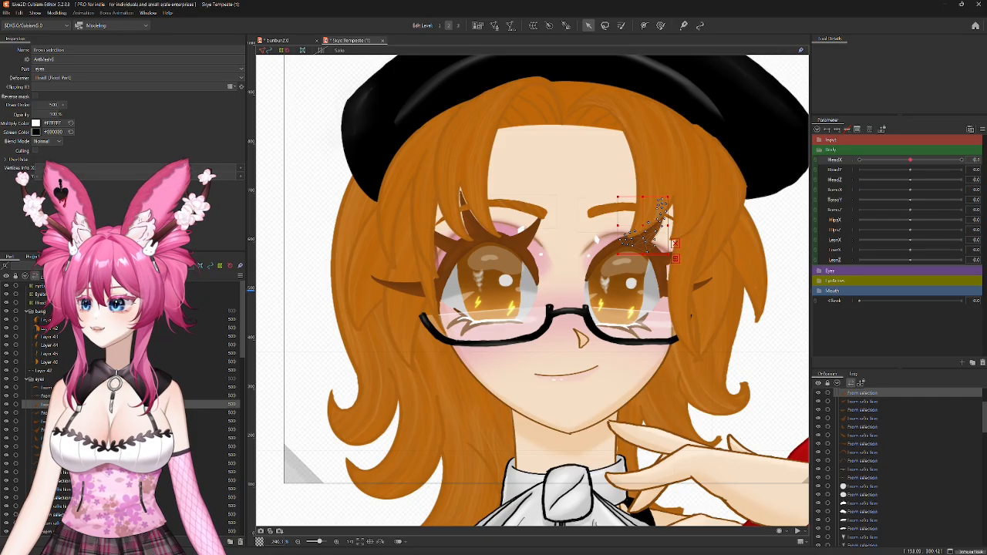
left_click(661, 204, "shift")
left_click(661, 205, "shift")
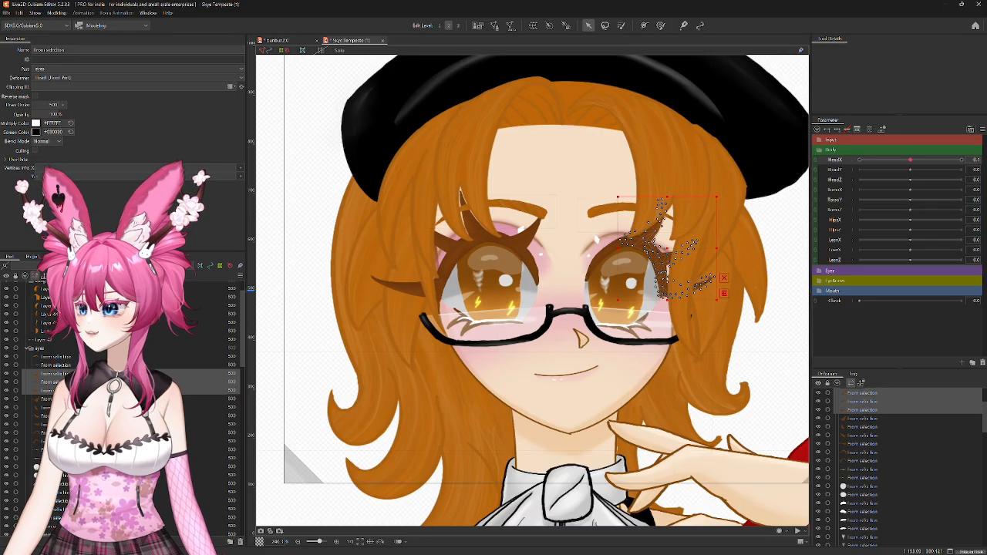
left_click(661, 205, "shift")
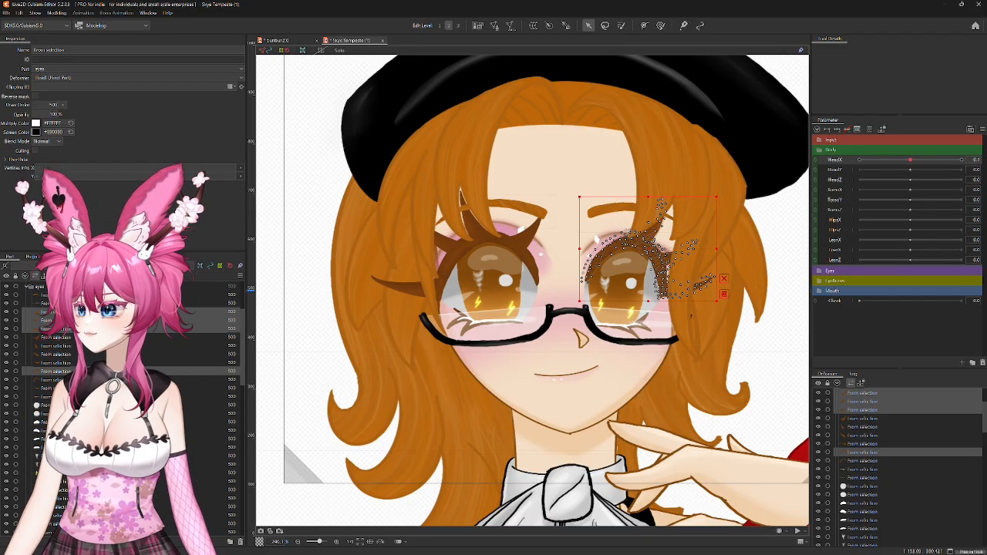
left_click(661, 204, "shift")
scroll(58, 376, "down", 1)
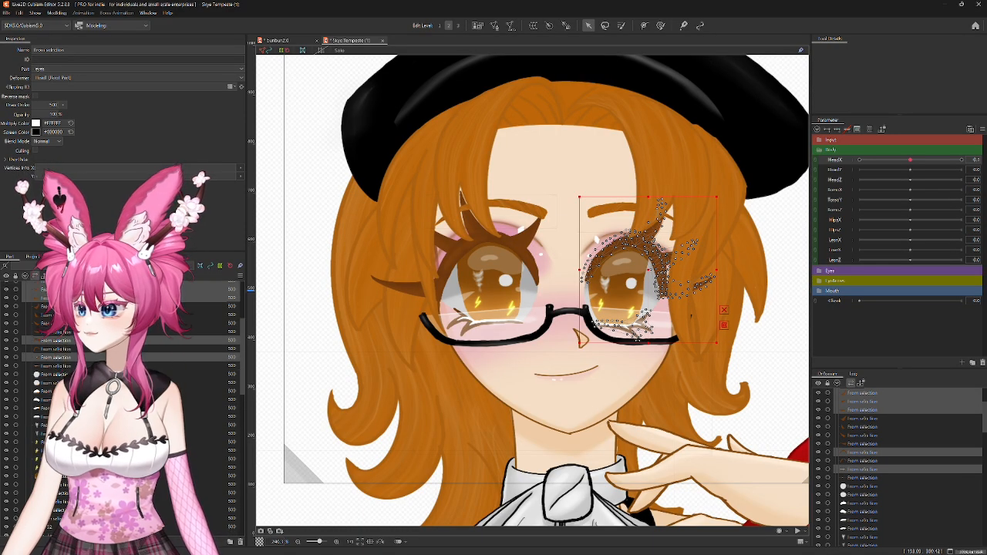
left_click(58, 376, "ctrl")
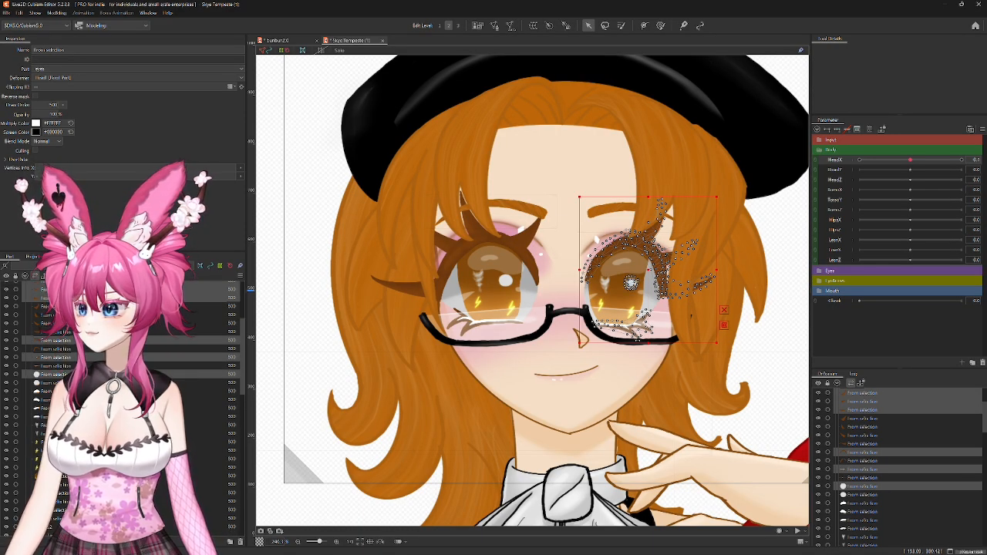
left_click(59, 392, "ctrl")
left_click(59, 409, "ctrl")
scroll(59, 408, "down", 2)
left_click(58, 363, "ctrl")
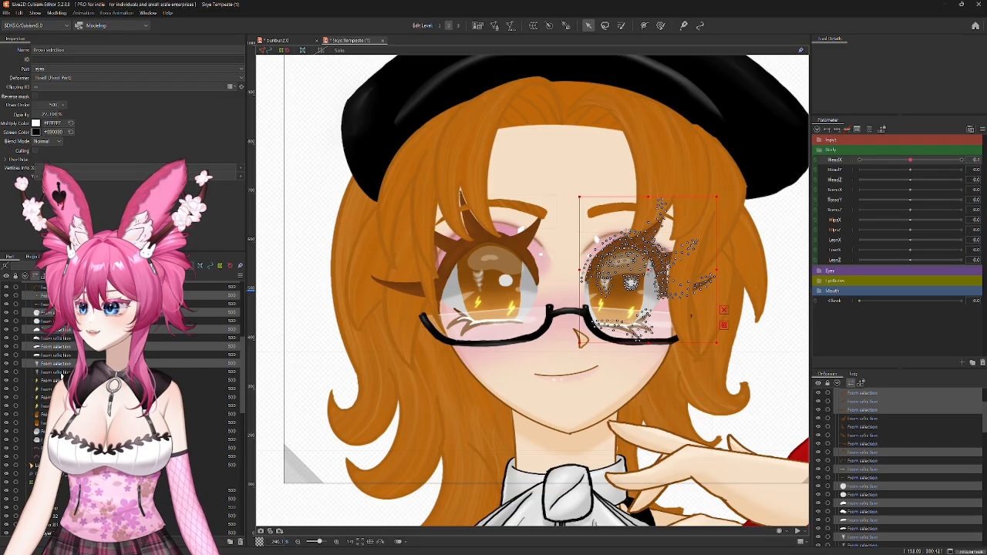
left_click(58, 380, "ctrl")
left_click(58, 398, "ctrl")
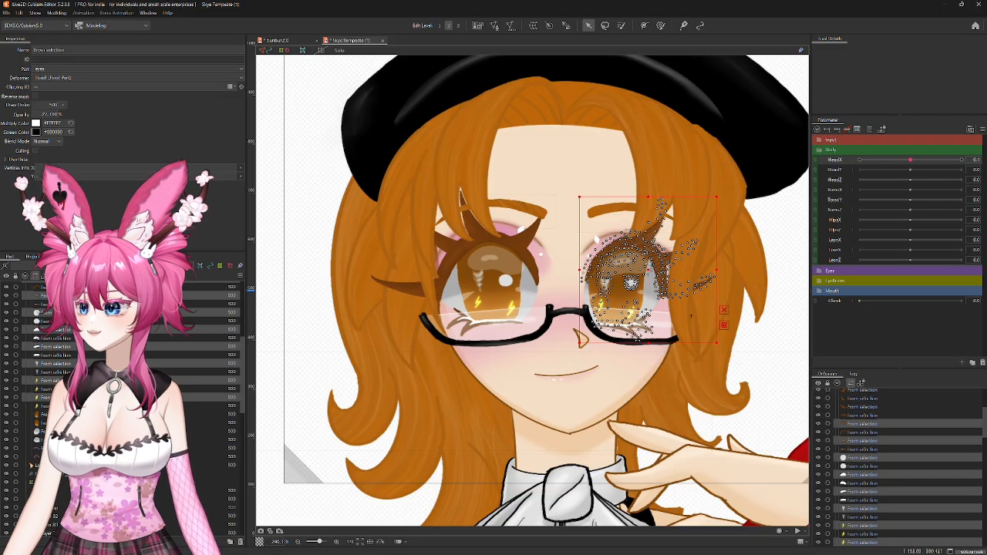
left_click(58, 415, "ctrl")
left_click(58, 432, "ctrl")
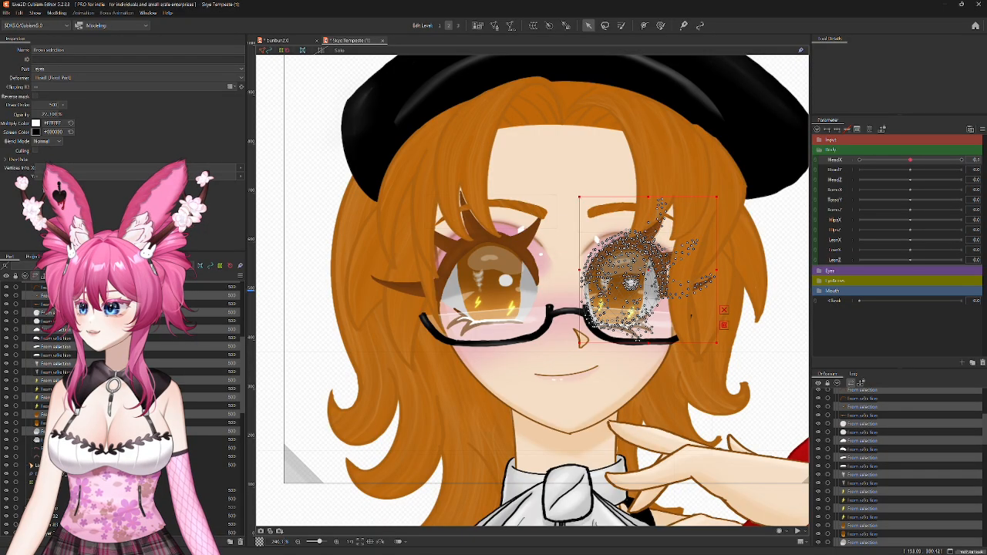
left_click(57, 448, "ctrl")
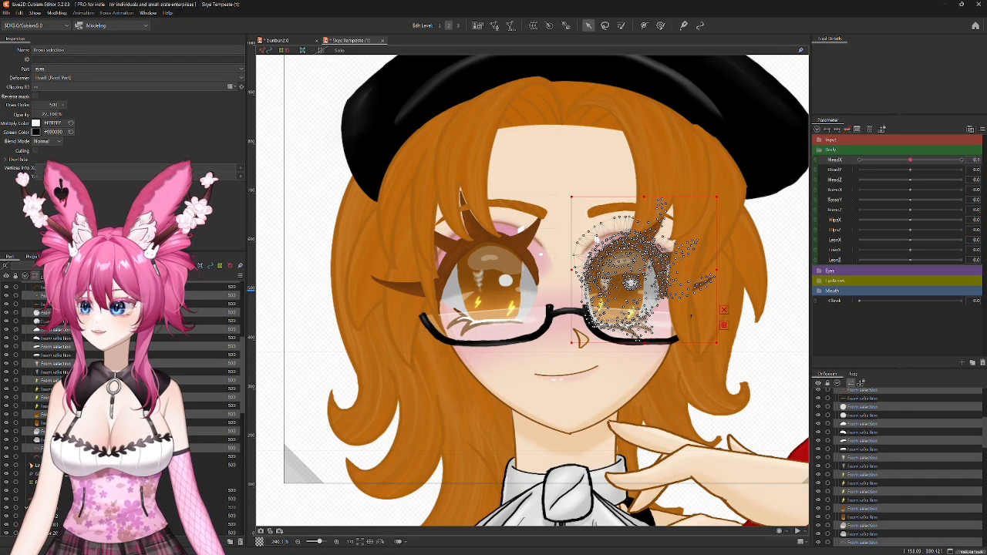
left_click(230, 543)
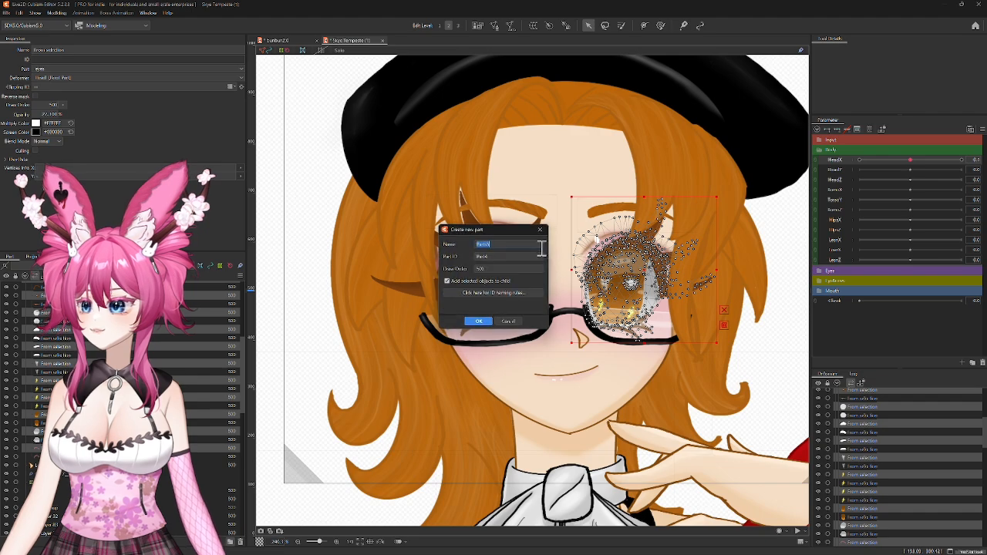
type("left eye")
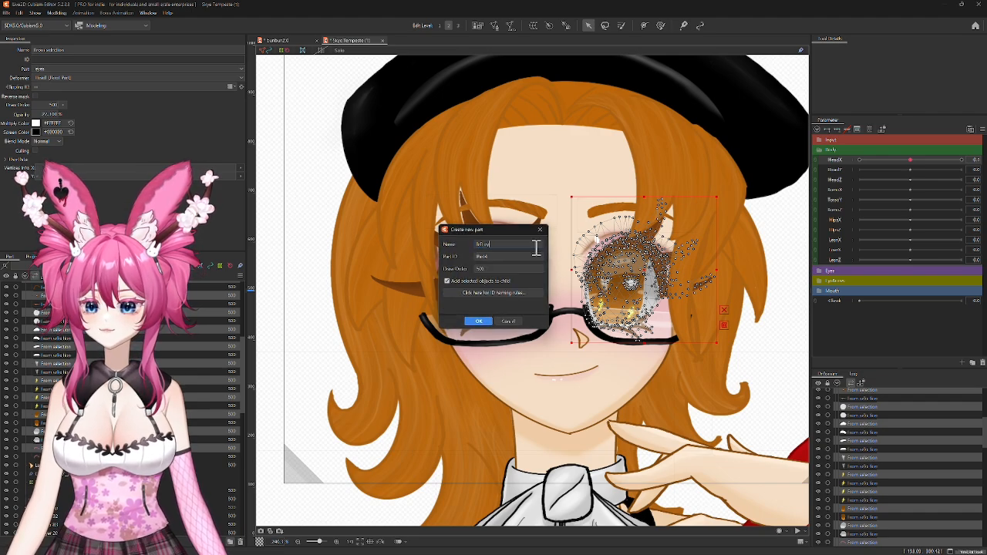
left_click(479, 322)
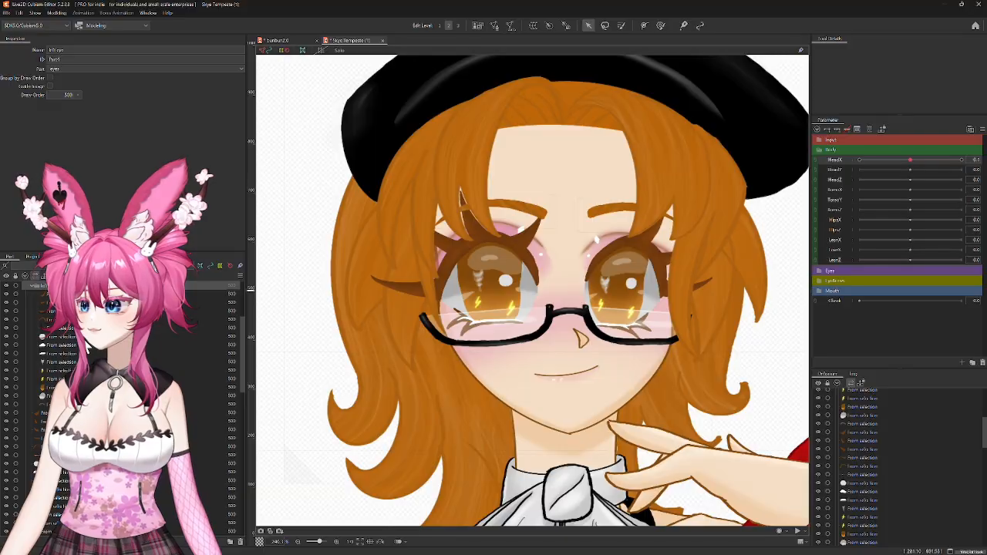
Step: Create a warp deformer named lefteyexy as the parent of all meshes in the left eye part
left_click(62, 404, "shift")
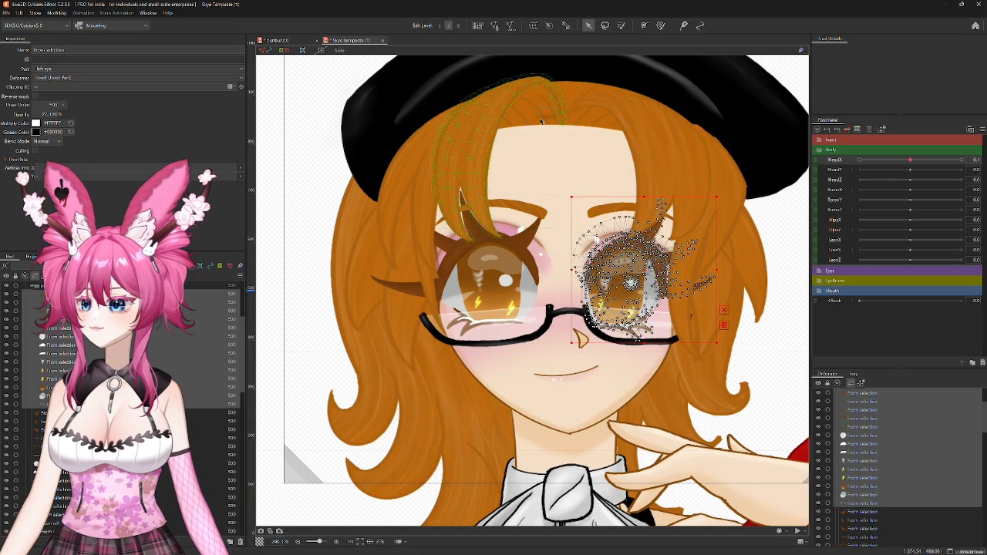
left_click(535, 26)
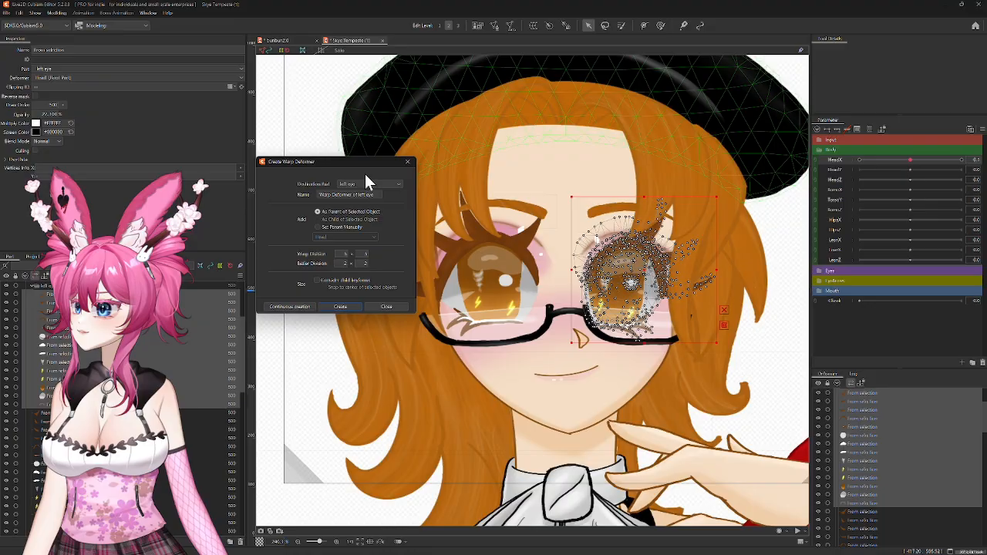
type("l")
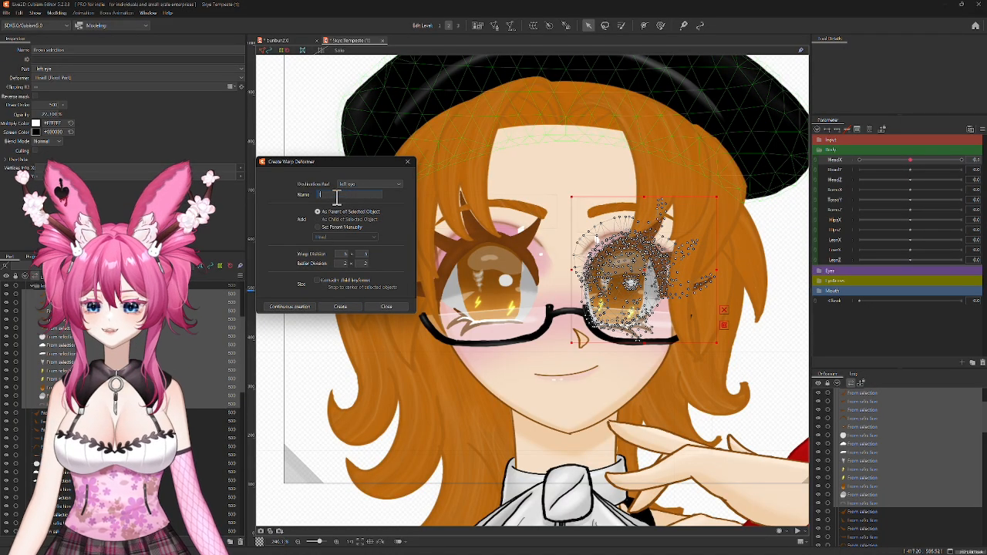
type("eft eyexy")
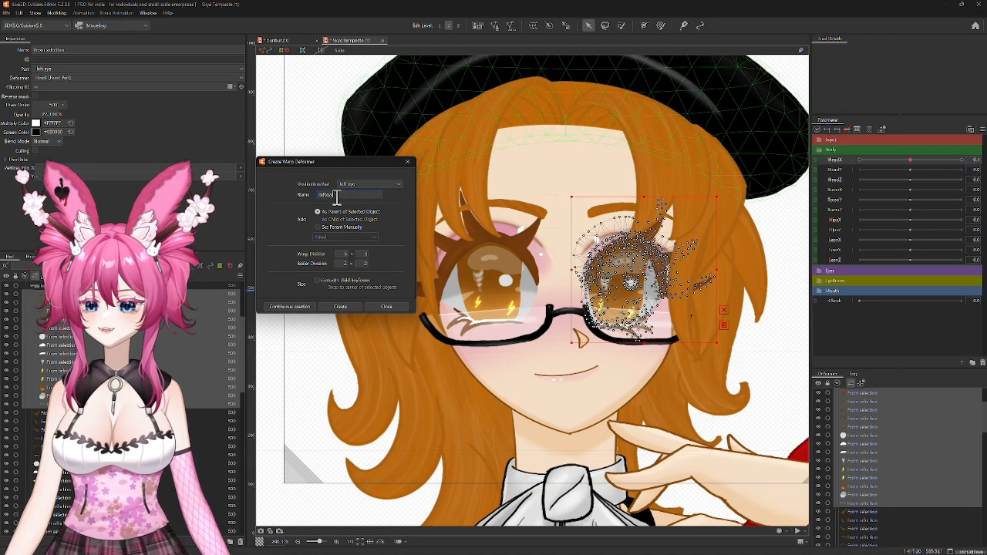
left_click(340, 306)
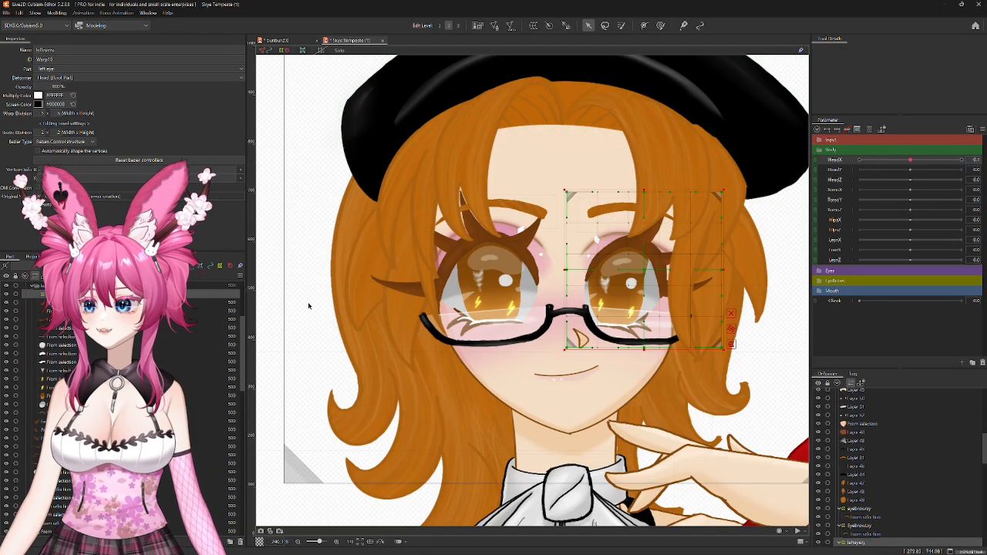
Step: Group all of the character's right-eye meshes into a new part named right eye
left_click(100, 421)
scroll(100, 421, "down", 2)
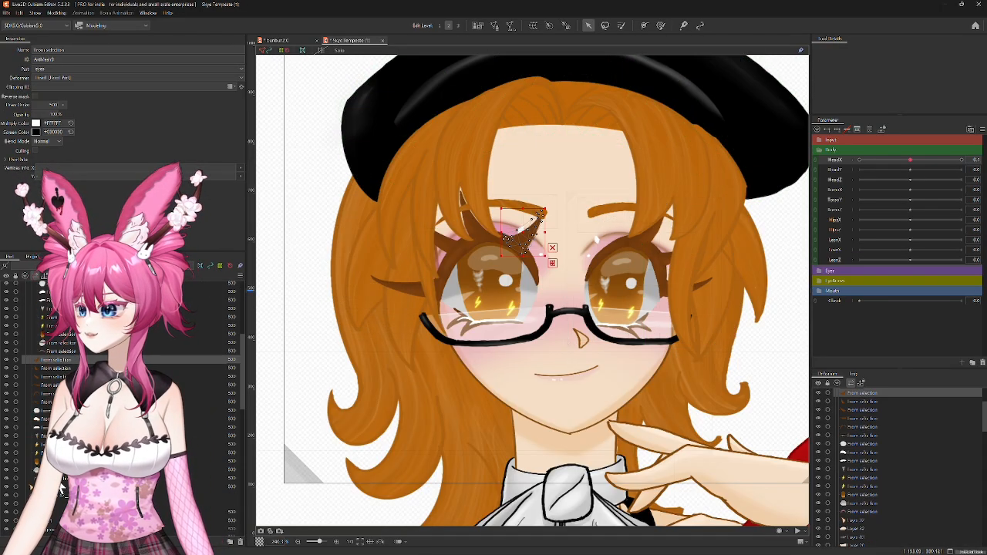
left_click(101, 479, "shift")
left_click(229, 542)
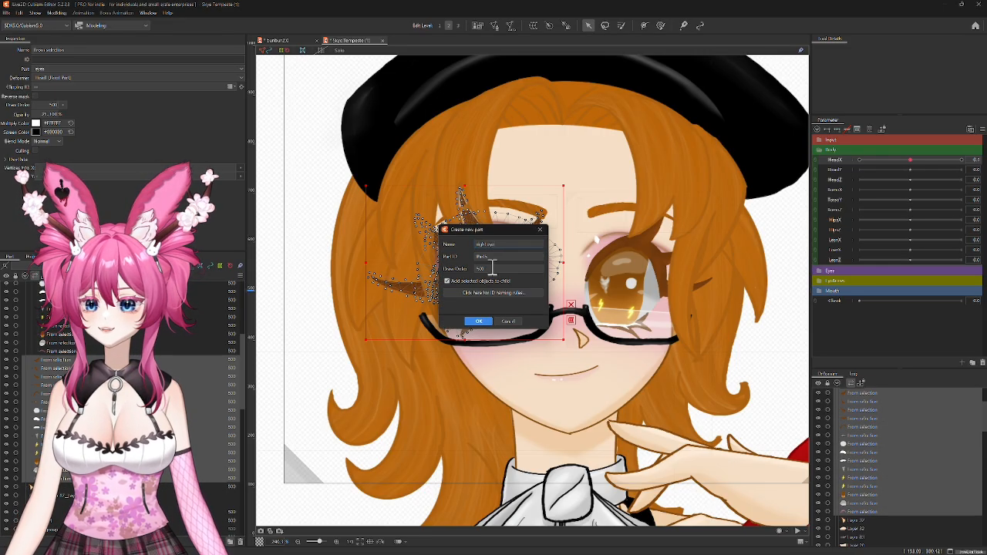
key("Return")
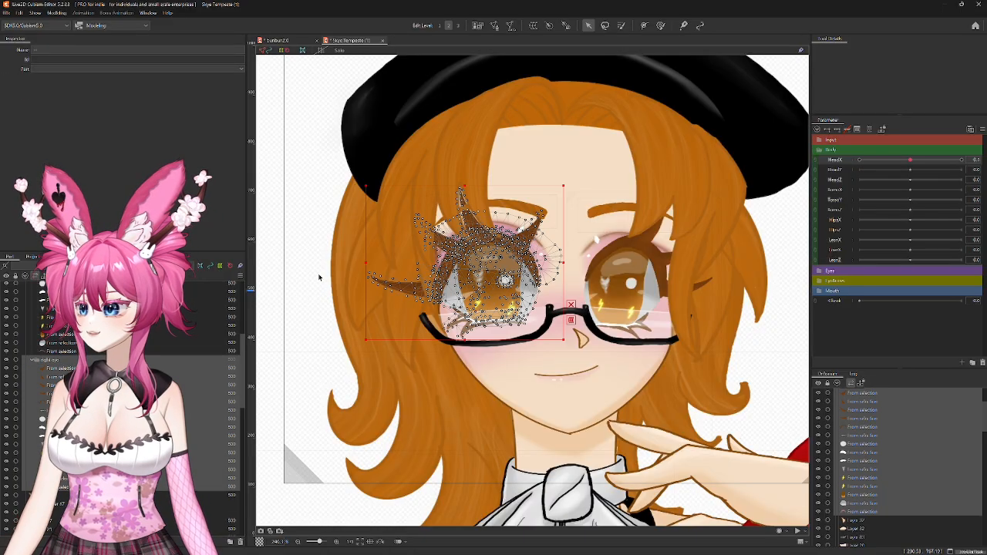
Step: Create a warp deformer named righteyexy as the parent of all meshes in the right eye part
left_click(536, 27)
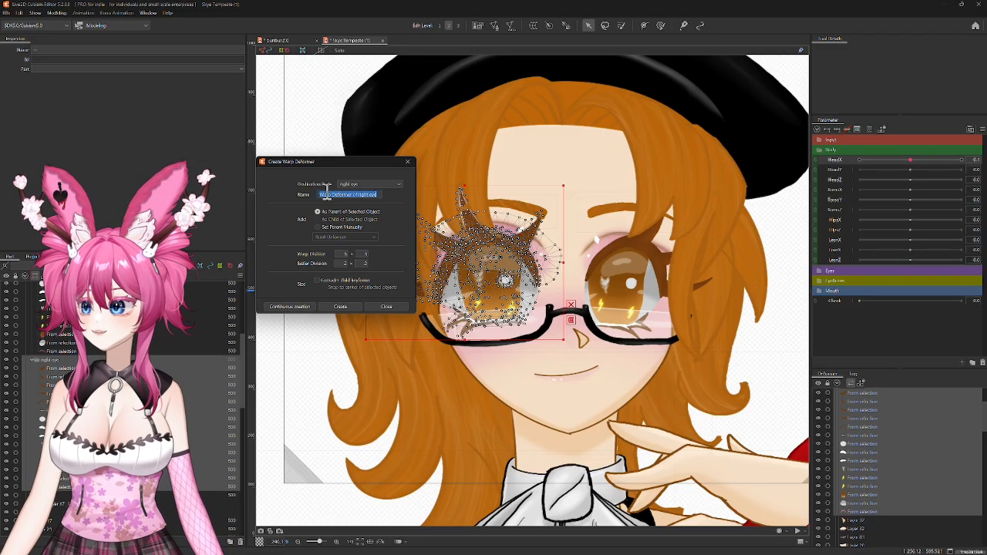
left_click(56, 369)
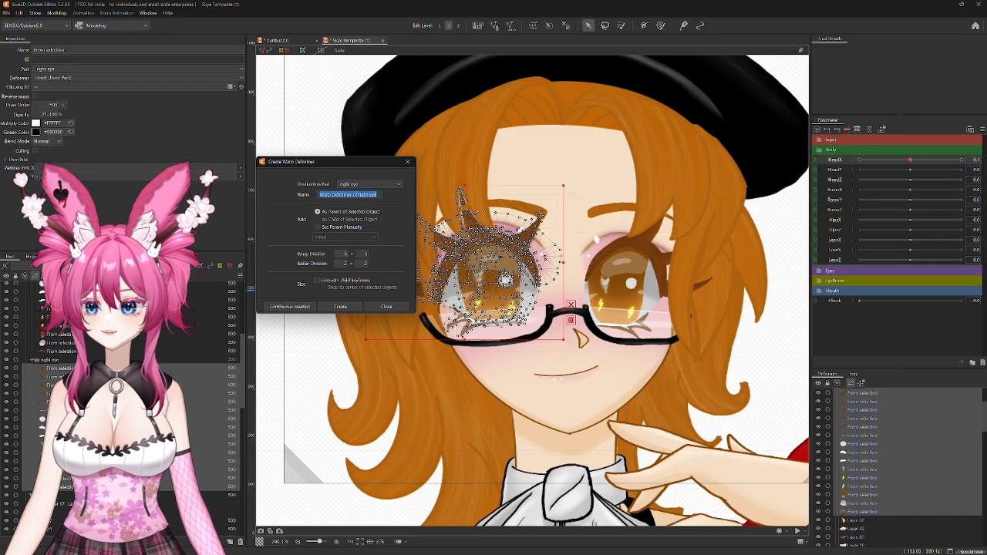
scroll(99, 358, "up", 5)
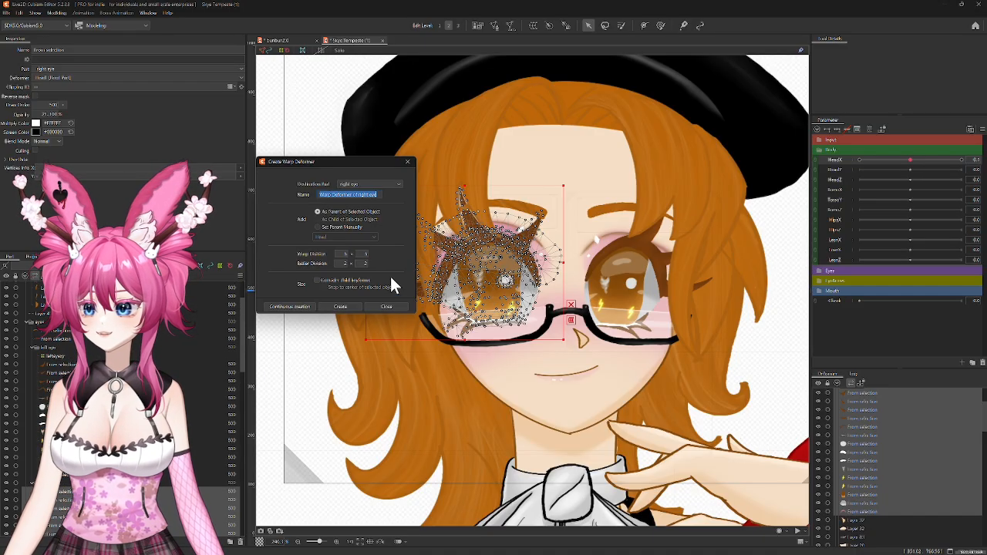
type("rightey")
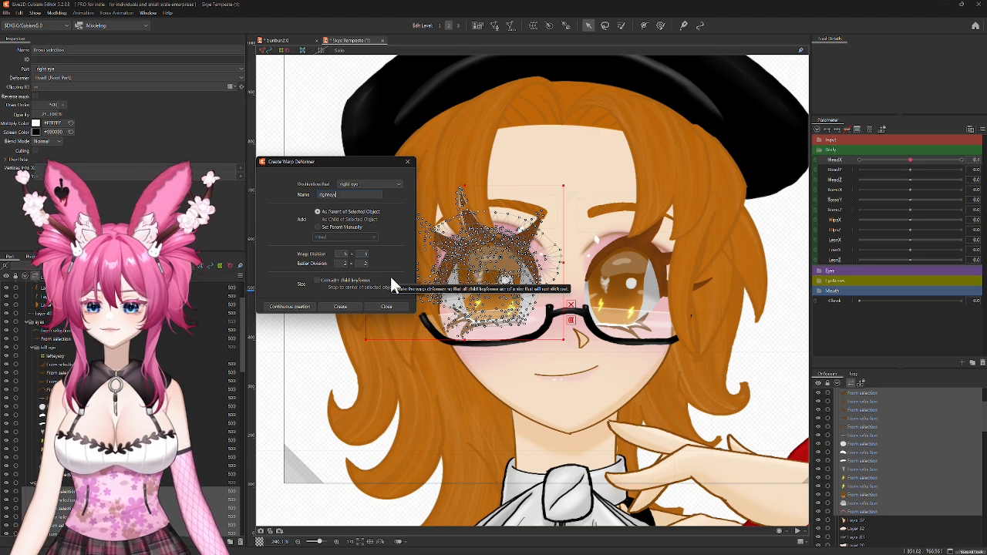
type("exy")
left_click(341, 307)
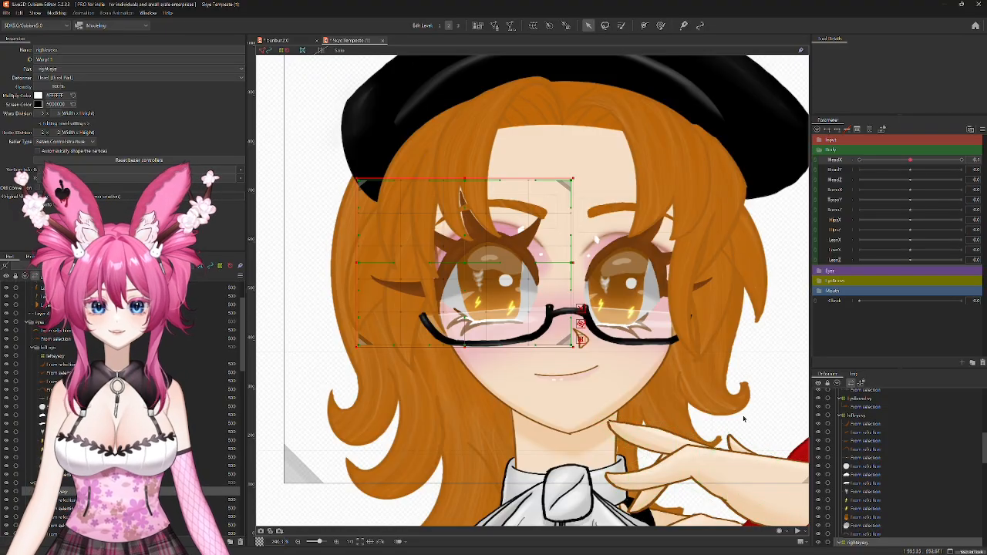
Step: Add three HeadX keys to both eye warp deformers and shift them together slightly left at the HeadX minimum
left_click(857, 416, "ctrl")
left_click(837, 130)
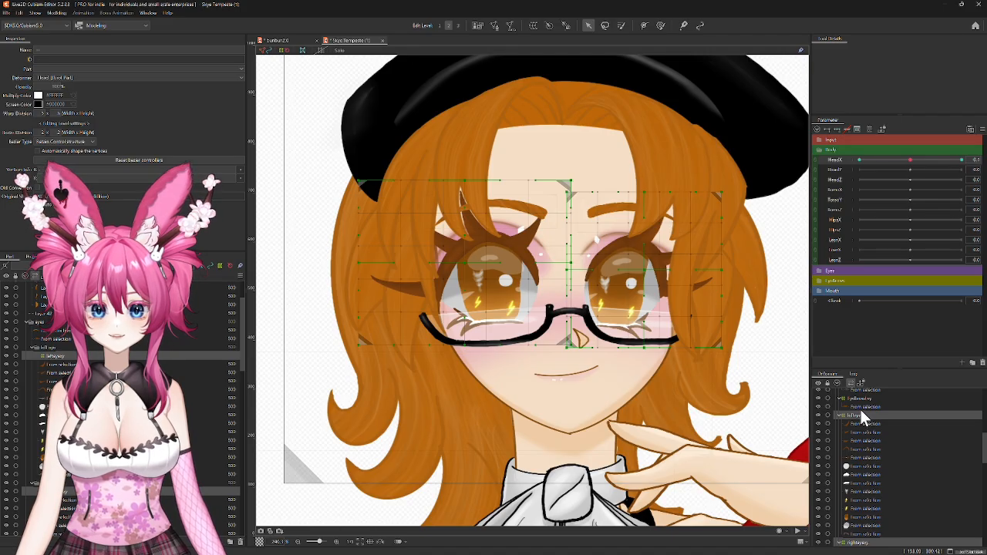
left_click_drag(901, 160, 837, 162)
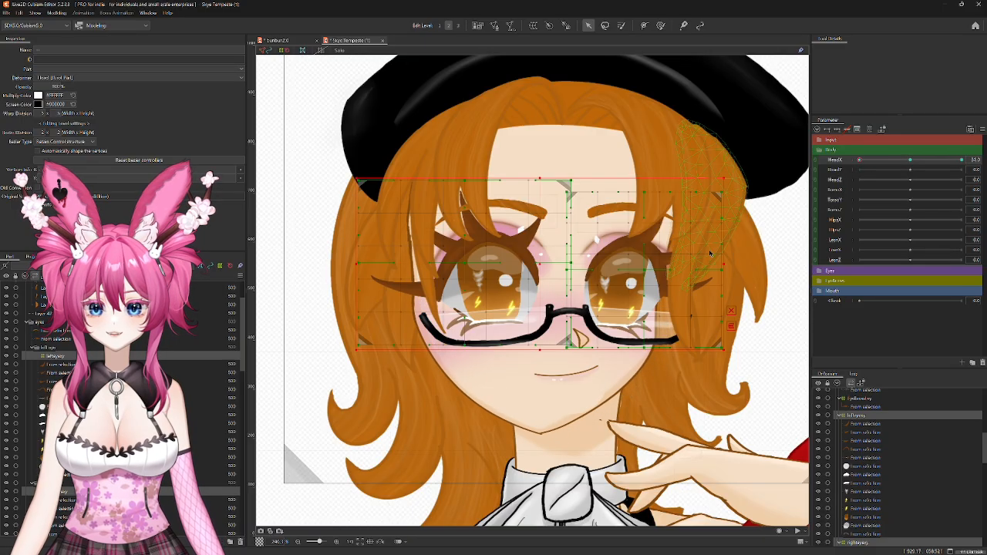
left_click_drag(540, 264, 523, 265)
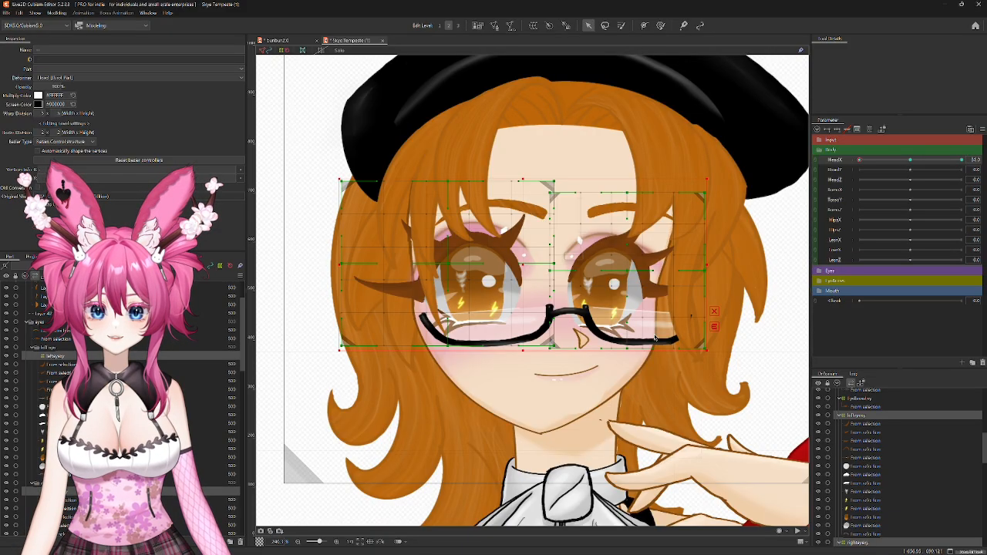
Step: At the HeadX minimum, raise the upper edge points of the lefteyexy warp deformer and shift its center point slightly left
left_click(863, 417)
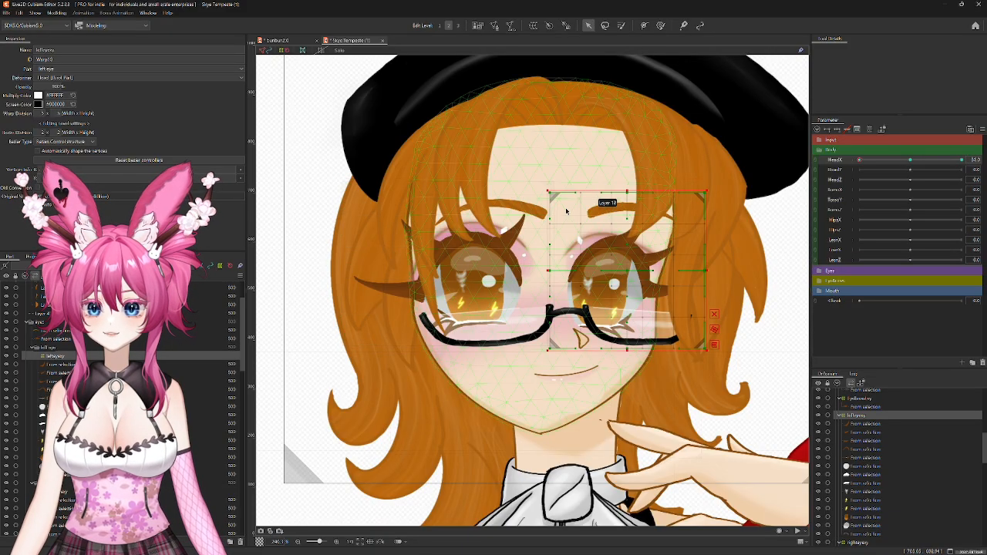
left_click_drag(549, 194, 547, 185)
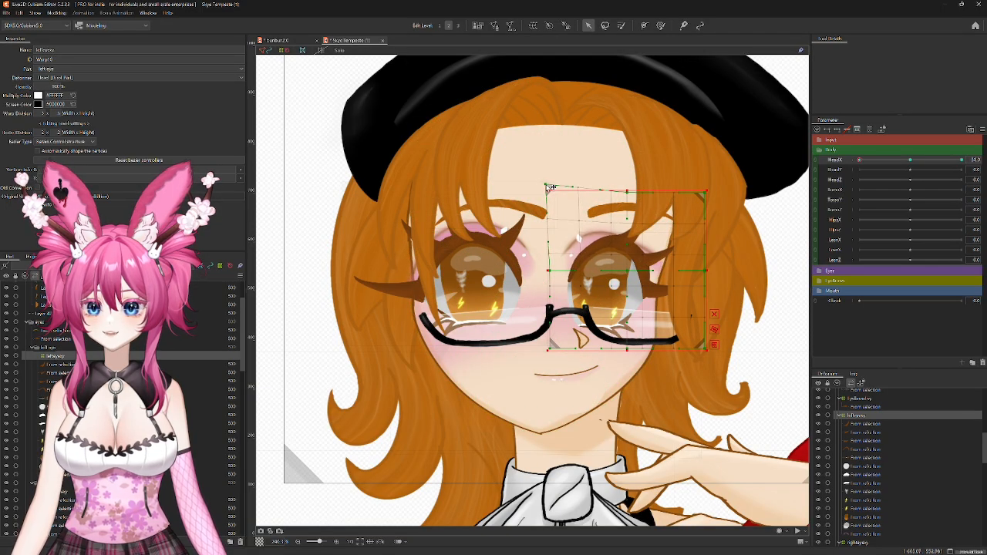
left_click_drag(633, 195, 634, 184)
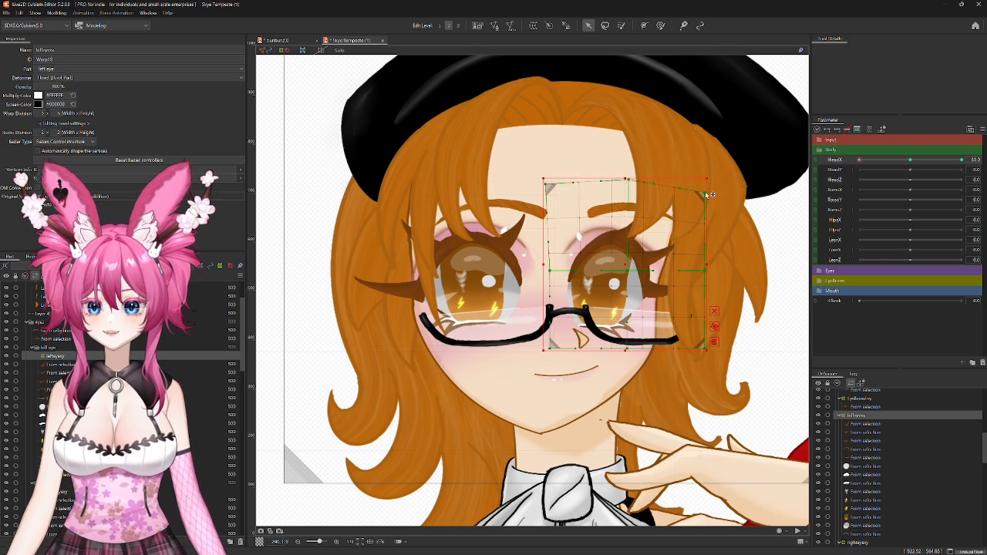
left_click_drag(710, 195, 711, 185)
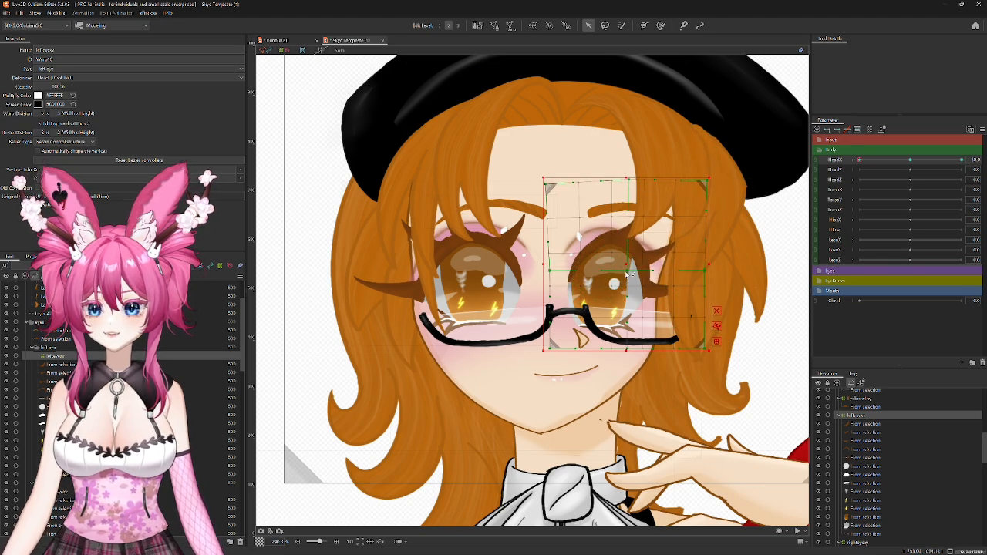
left_click_drag(629, 273, 621, 273)
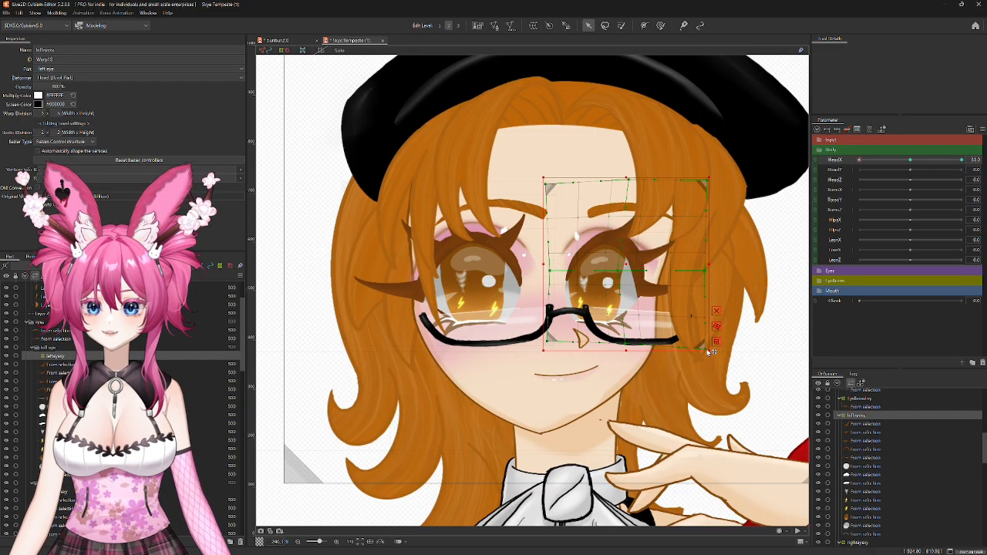
Step: Fine-tune the curvature around the center of the lefteyexy grid over the iris and test it with HeadX
scroll(618, 227, "up", 4)
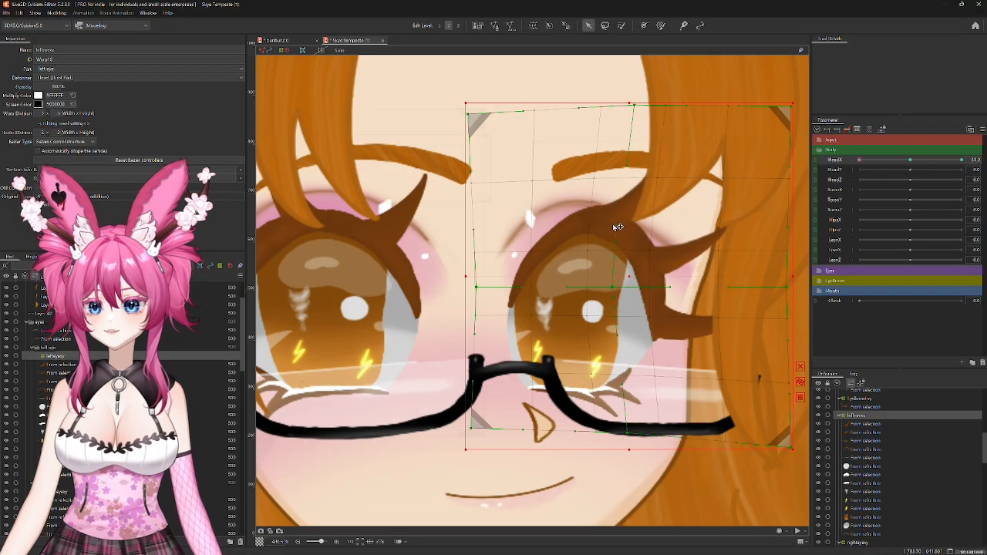
left_click_drag(615, 226, 600, 221)
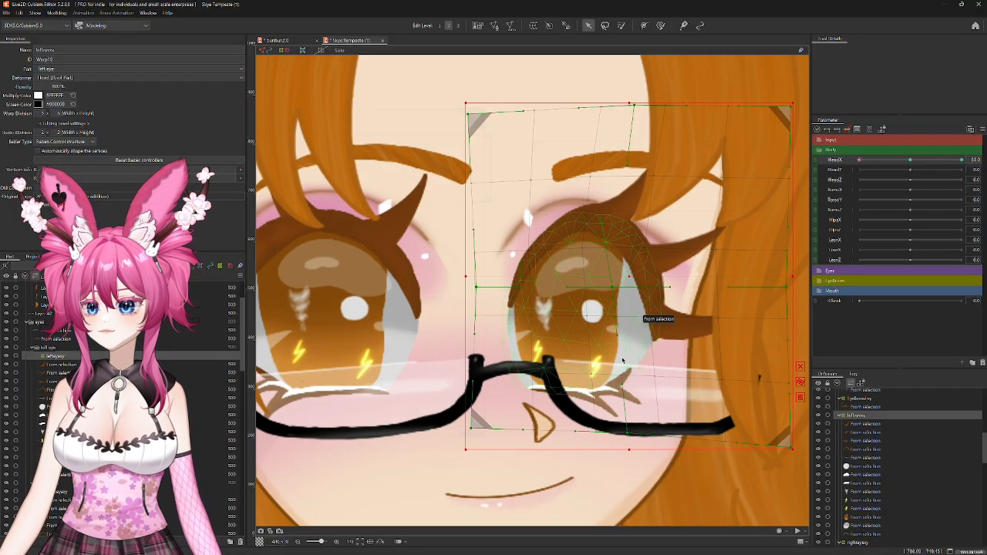
scroll(618, 337, "down", 2)
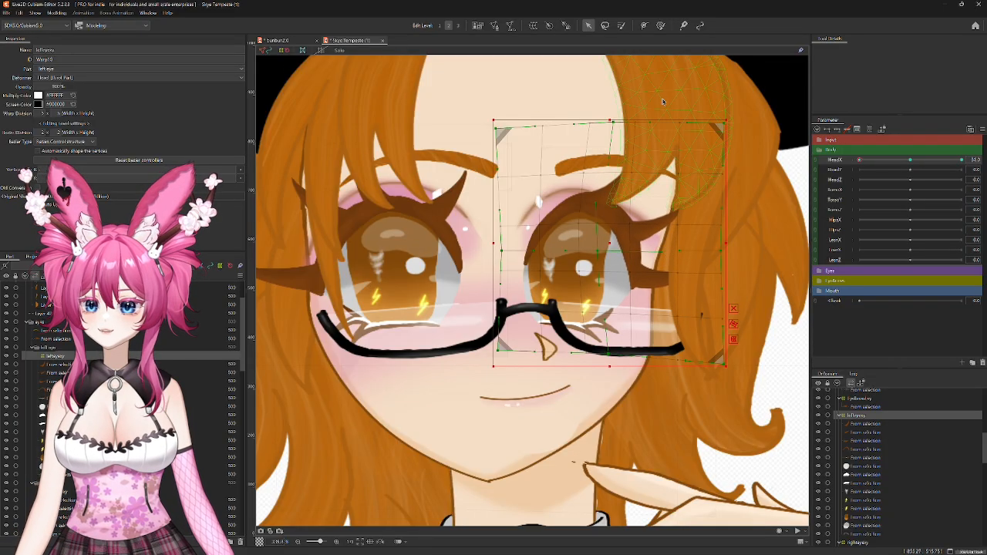
left_click_drag(862, 171, 803, 162)
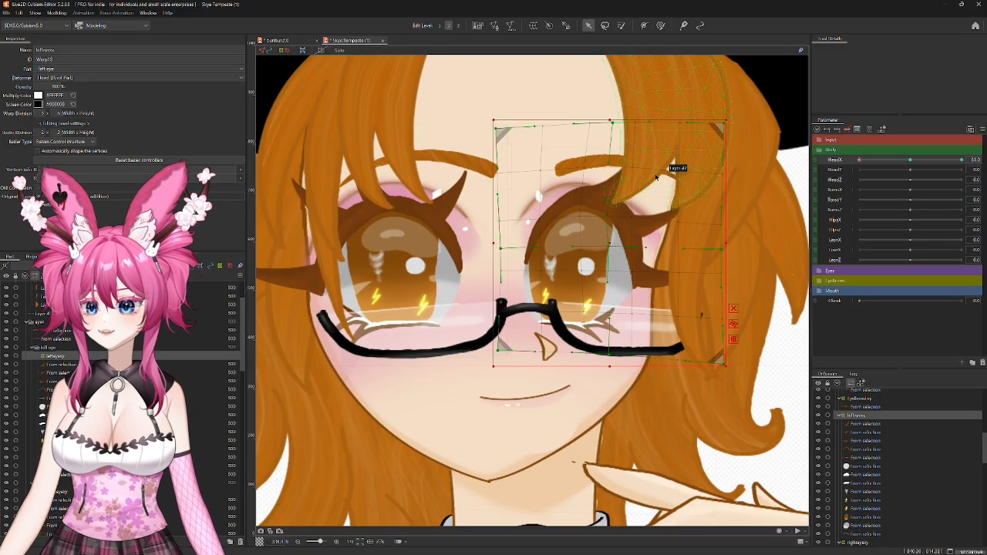
Step: Reshape lefteyexy's outer corners, lower middle point and inner lower corner at the HeadX minimum, then check the turn by varying HeadX
left_click_drag(729, 125, 739, 122)
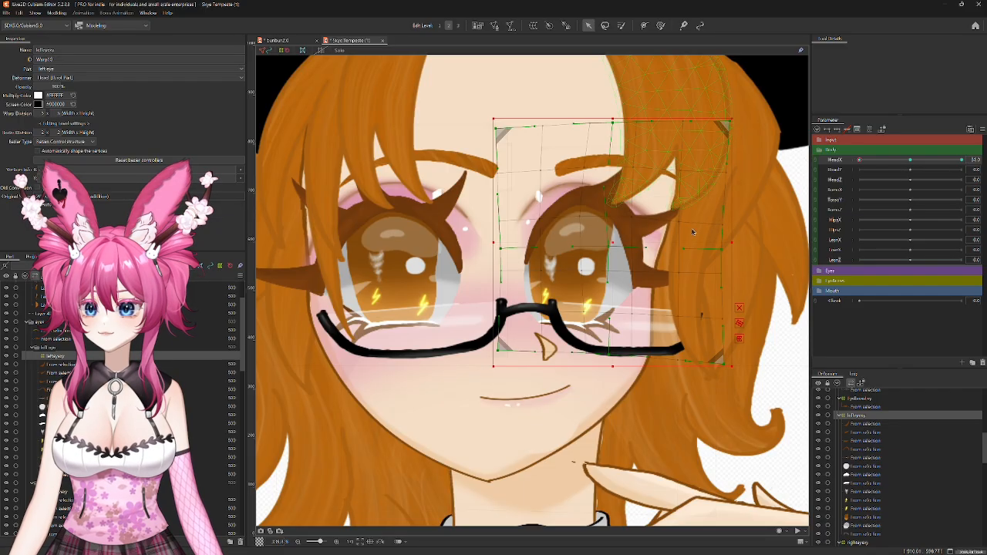
left_click_drag(613, 355, 622, 356)
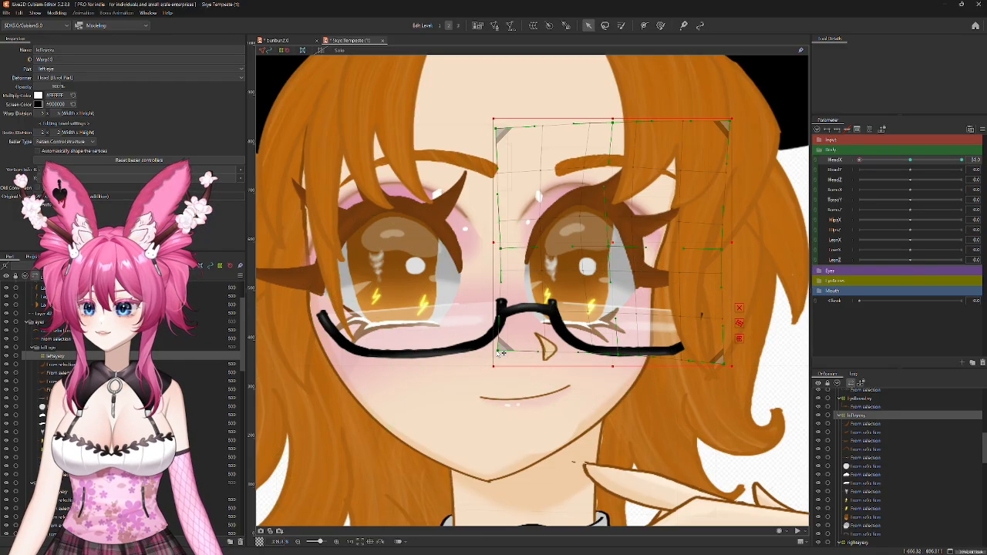
left_click_drag(501, 353, 494, 353)
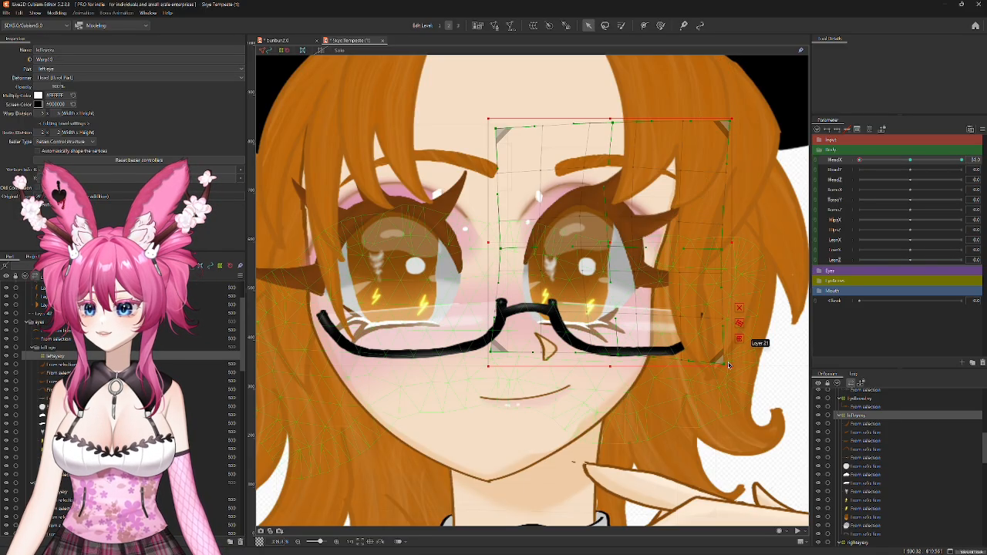
left_click_drag(724, 363, 728, 354)
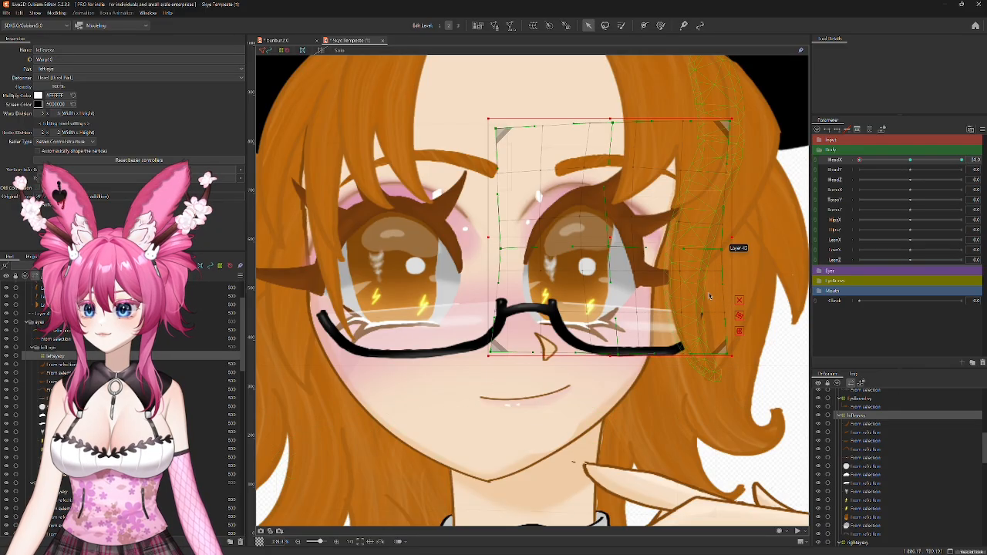
mouse_move(858, 160)
left_mouse_down()
mouse_move(880, 159)
mouse_move(844, 169)
left_mouse_up()
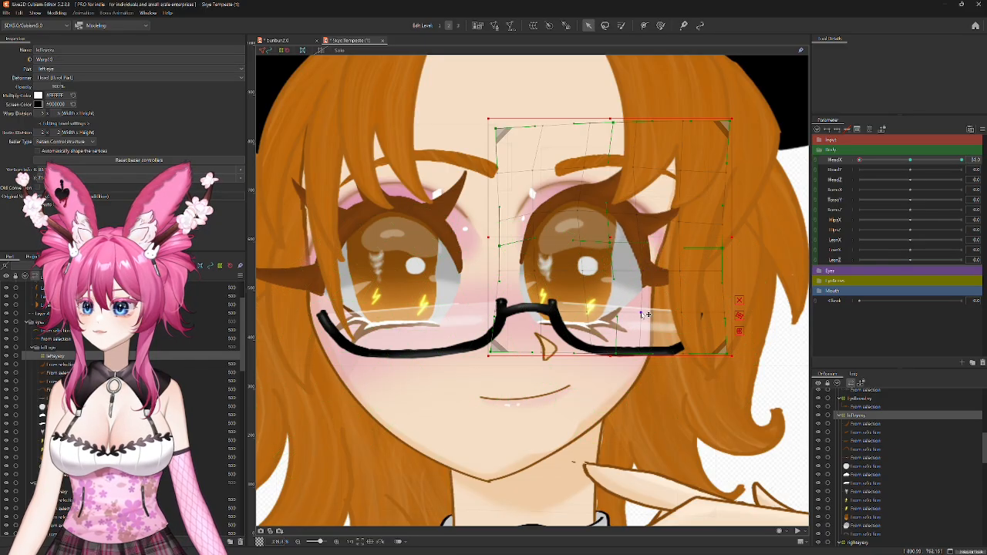
scroll(610, 339, "down", 2)
scroll(593, 345, "down", 2)
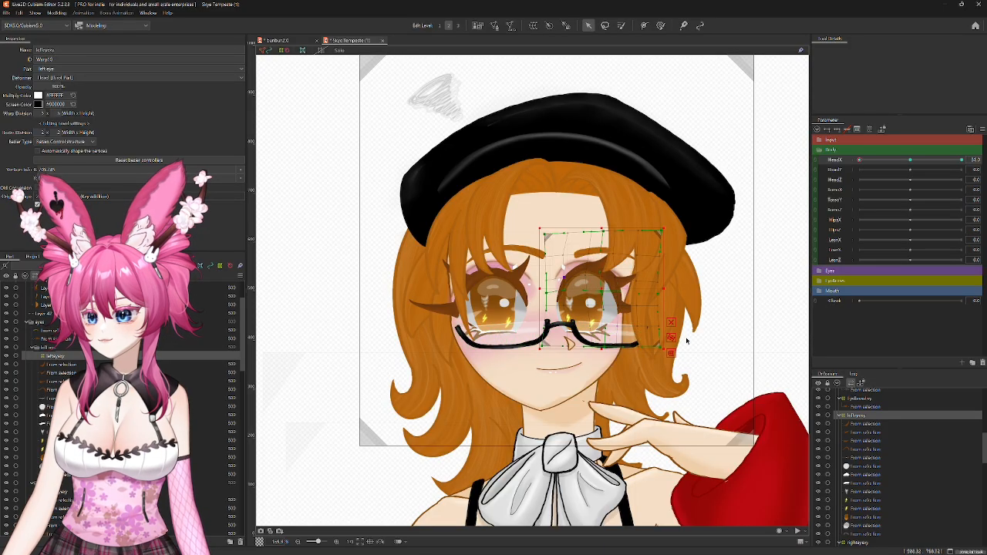
left_click_drag(866, 154, 852, 181)
scroll(553, 319, "up", 3)
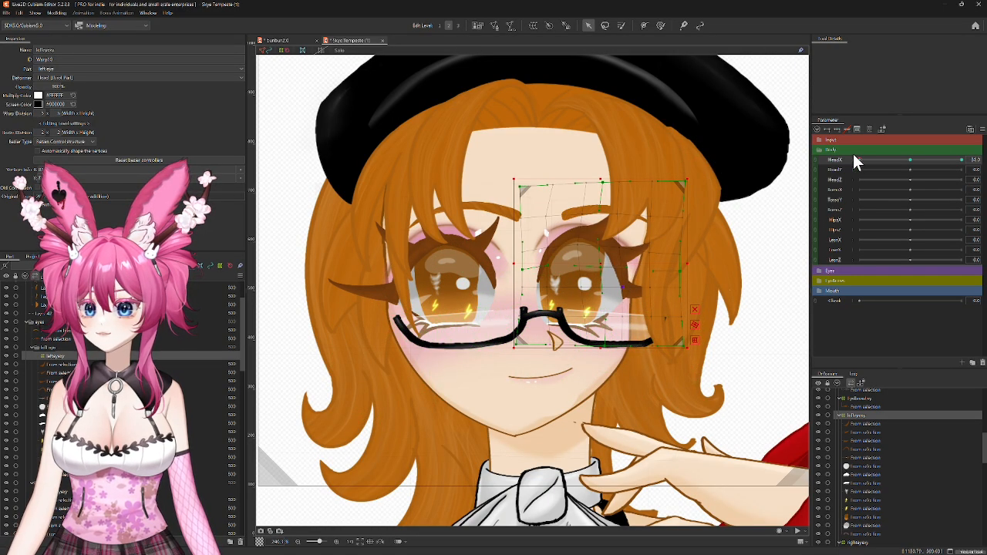
left_click_drag(861, 157, 844, 197)
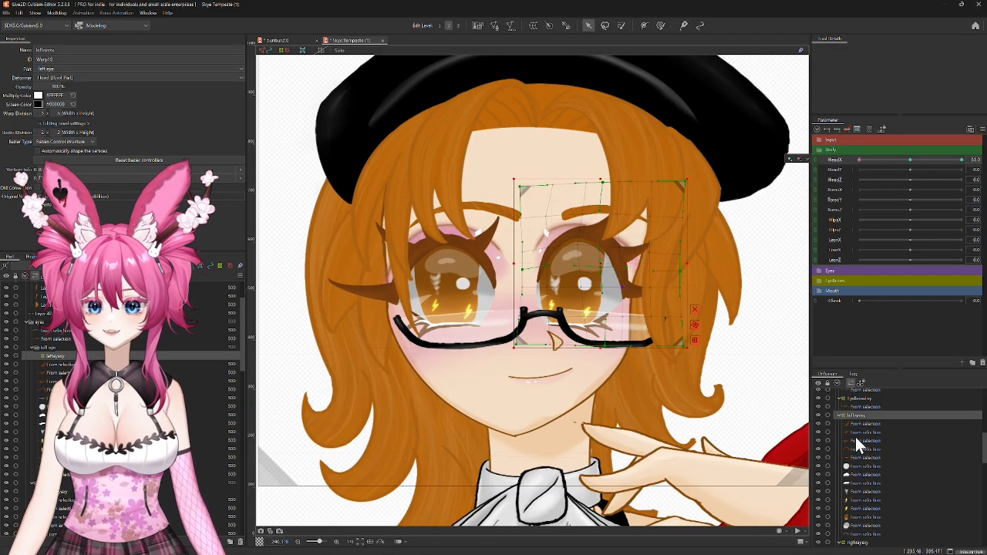
Step: Shift the whole righteyexy warp deformer slightly left at the HeadX minimum
scroll(864, 433, "down", 1)
left_click(861, 511)
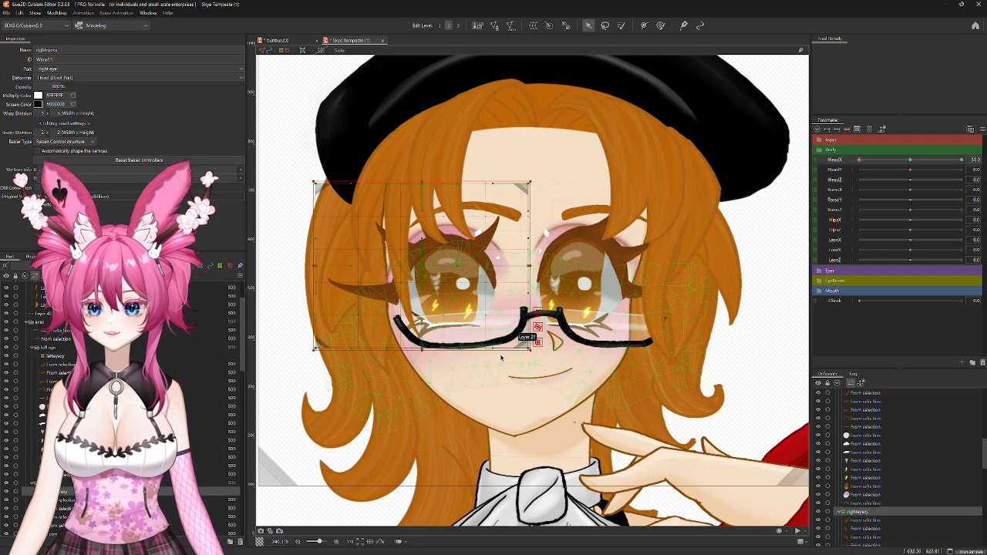
scroll(434, 304, "up", 2)
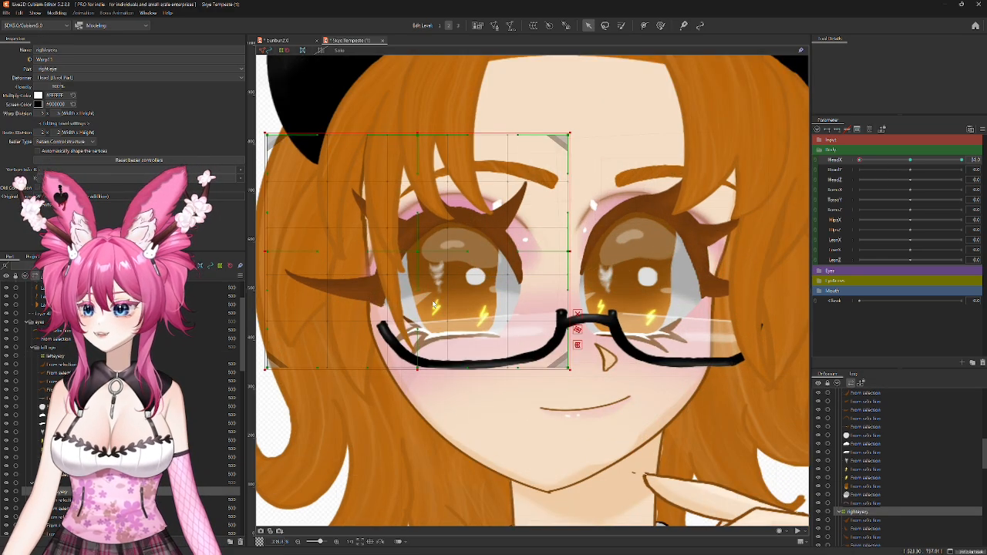
scroll(441, 303, "up", 1)
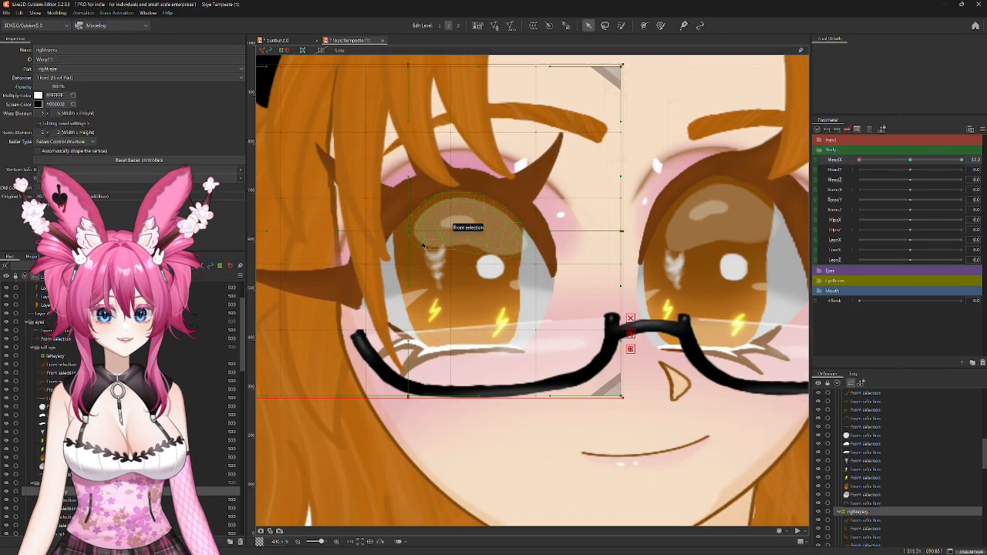
scroll(440, 276, "down", 1)
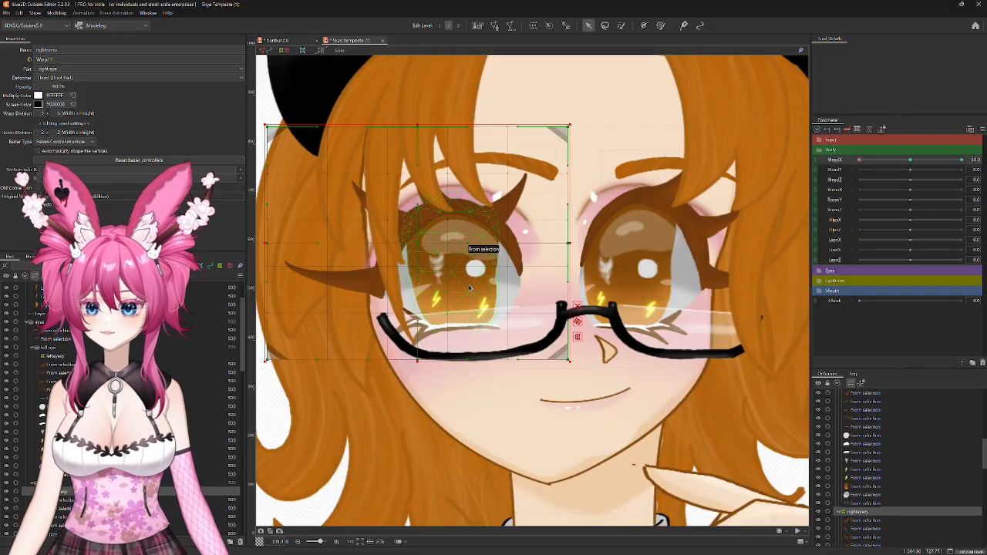
left_click_drag(418, 245, 409, 245)
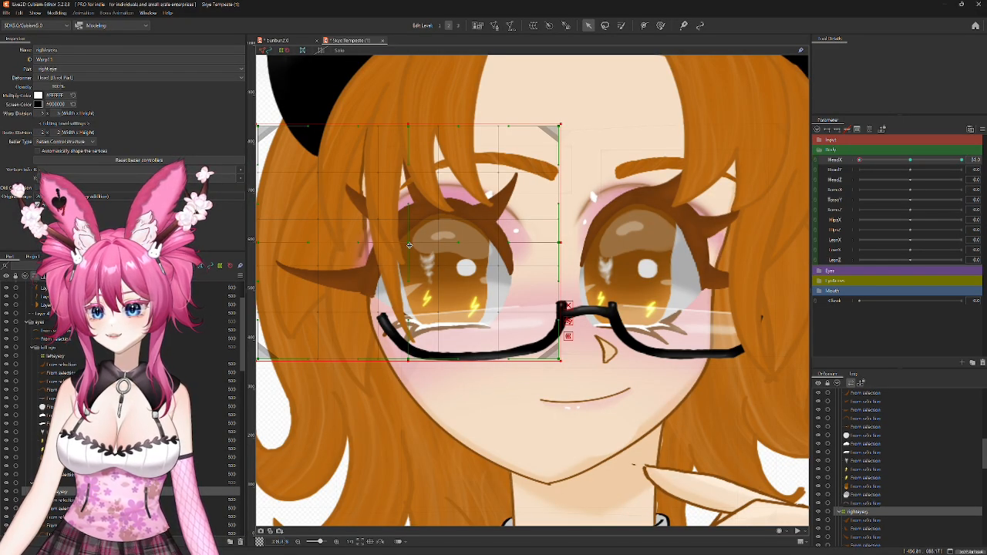
left_click_drag(409, 245, 408, 244)
scroll(390, 274, "down", 4)
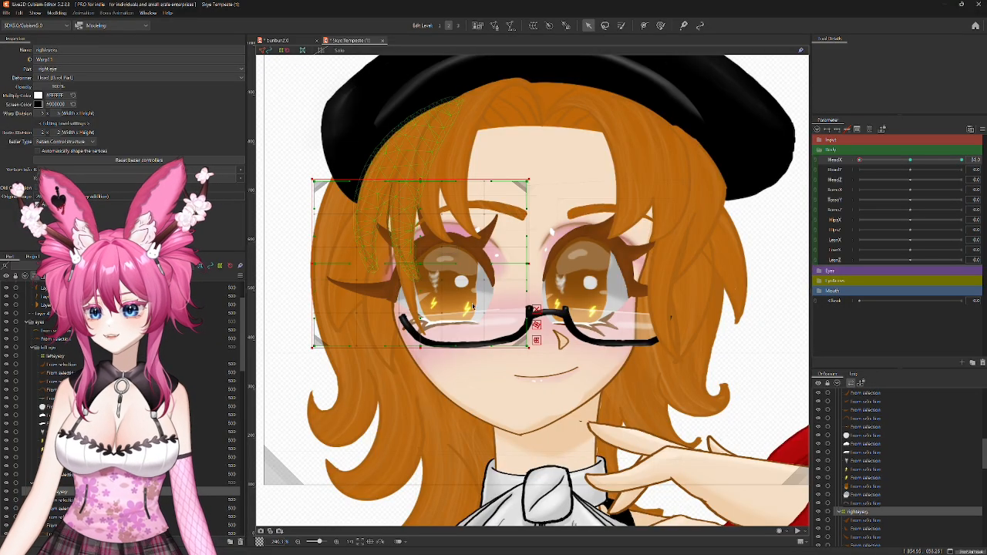
Step: Move righteyexy's inner lower corner slightly left and down, and lower the middle point of its bottom edge
left_click_drag(528, 348, 523, 344)
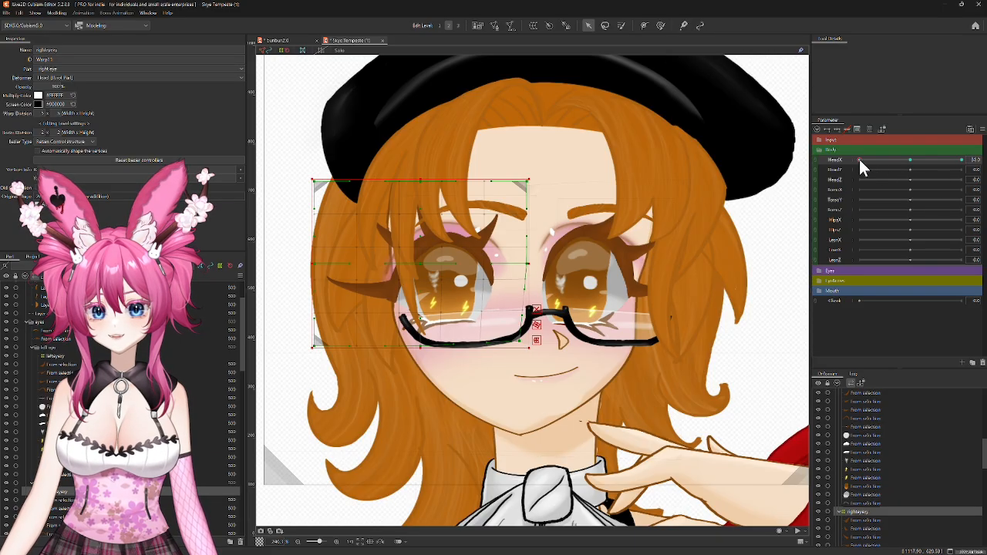
mouse_move(859, 159)
left_mouse_down()
mouse_move(931, 162)
mouse_move(859, 159)
left_mouse_up()
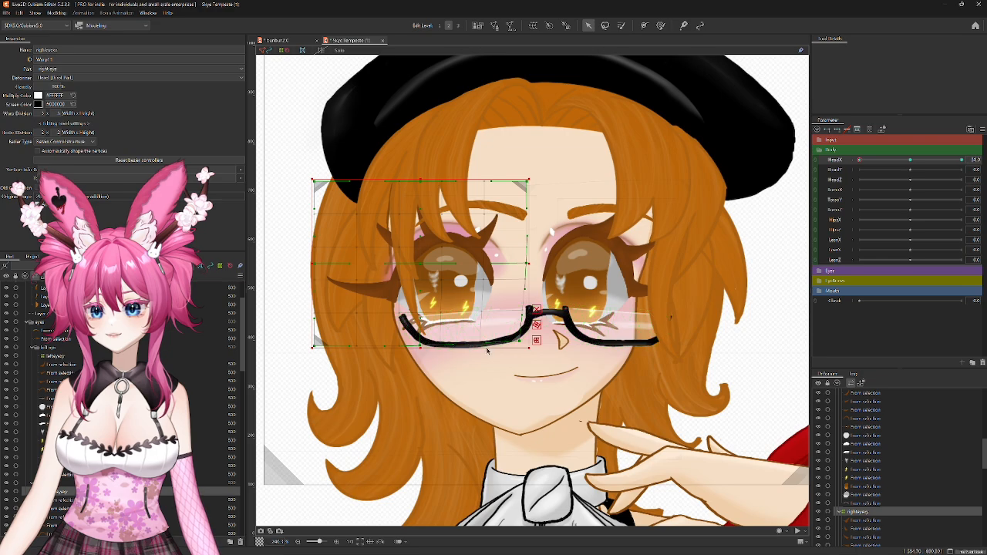
left_click_drag(521, 343, 521, 353)
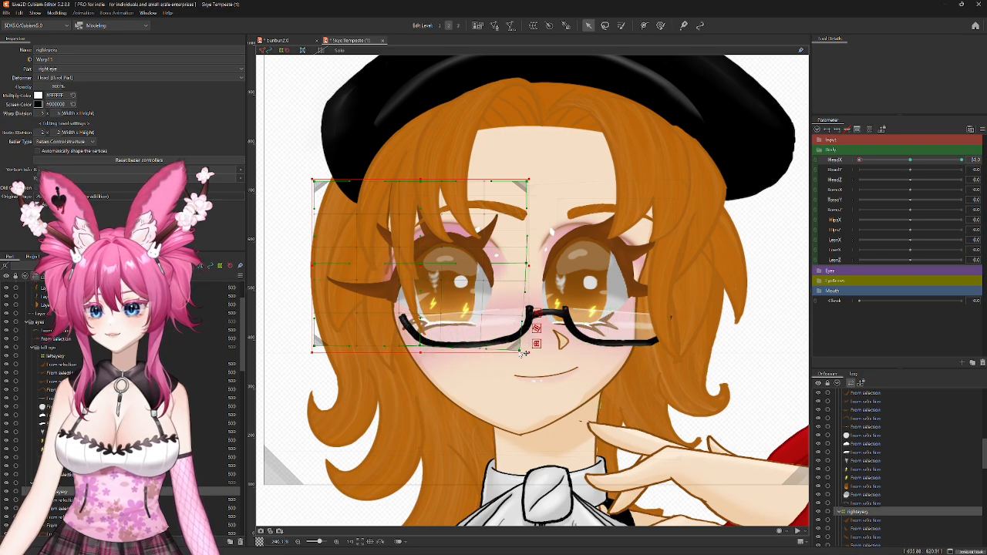
left_click_drag(423, 347, 424, 351)
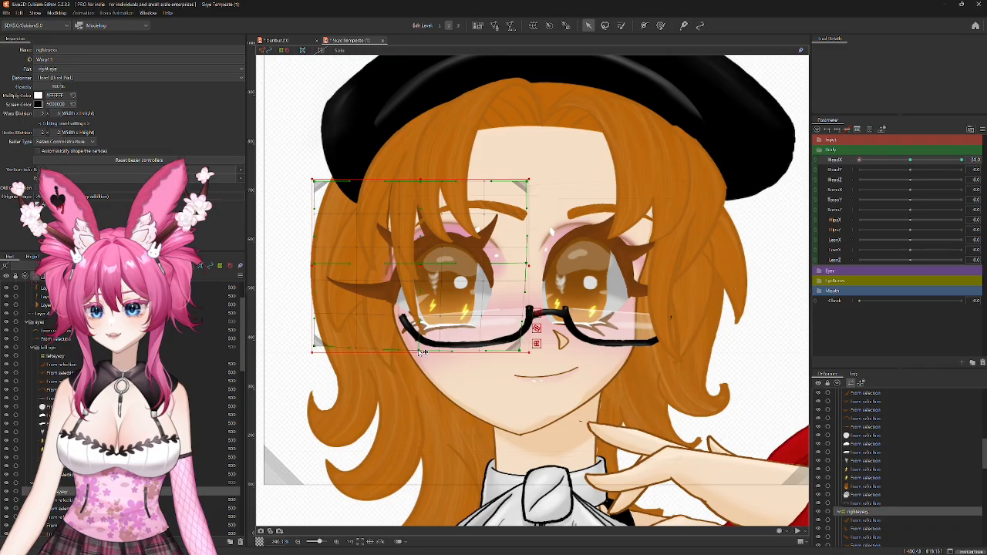
Step: Pull righteyexy's outer edge inward, lower its inner upper corner, and move the middle of its inner edge left
left_click_drag(315, 185, 331, 194)
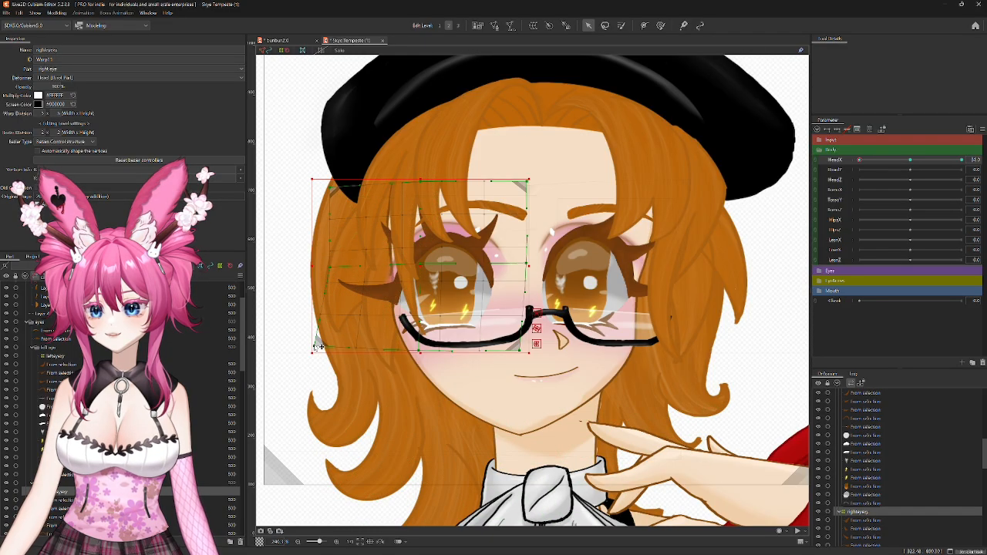
left_click_drag(315, 347, 331, 344)
left_click_drag(312, 267, 330, 267)
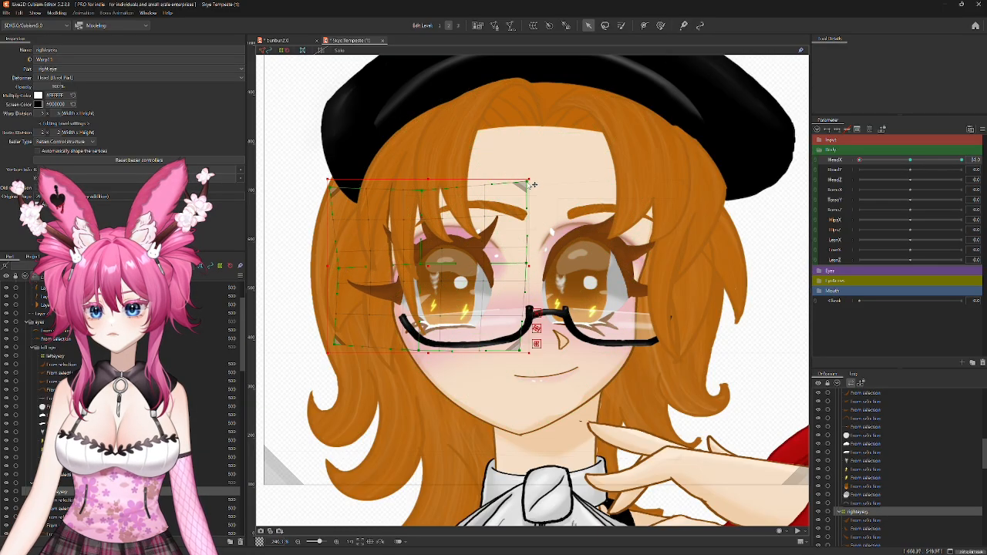
left_click_drag(528, 182, 526, 192)
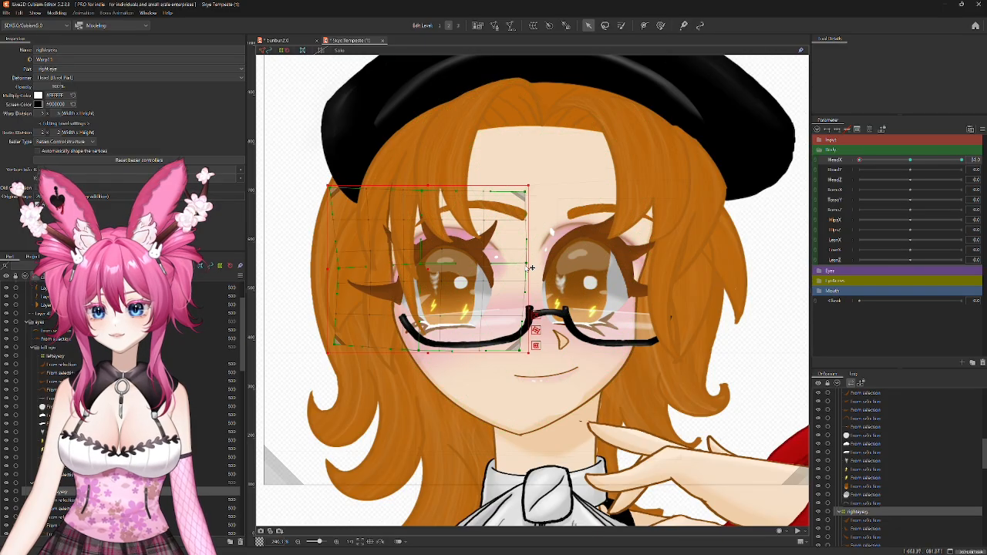
left_click_drag(530, 266, 519, 266)
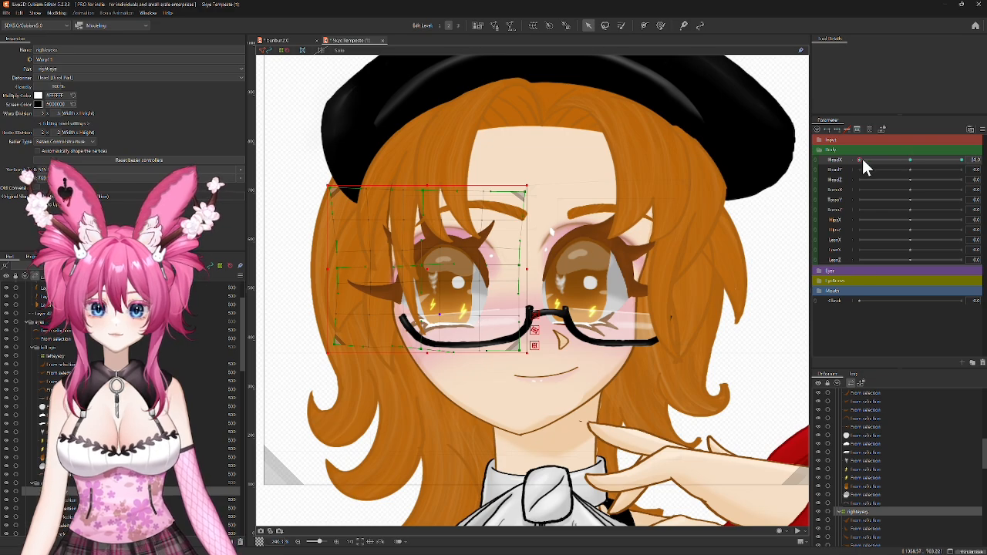
Step: Shift the upper corner and middle of righteyexy's inner edge further left and test the HeadX turn
left_click_drag(862, 159, 839, 171)
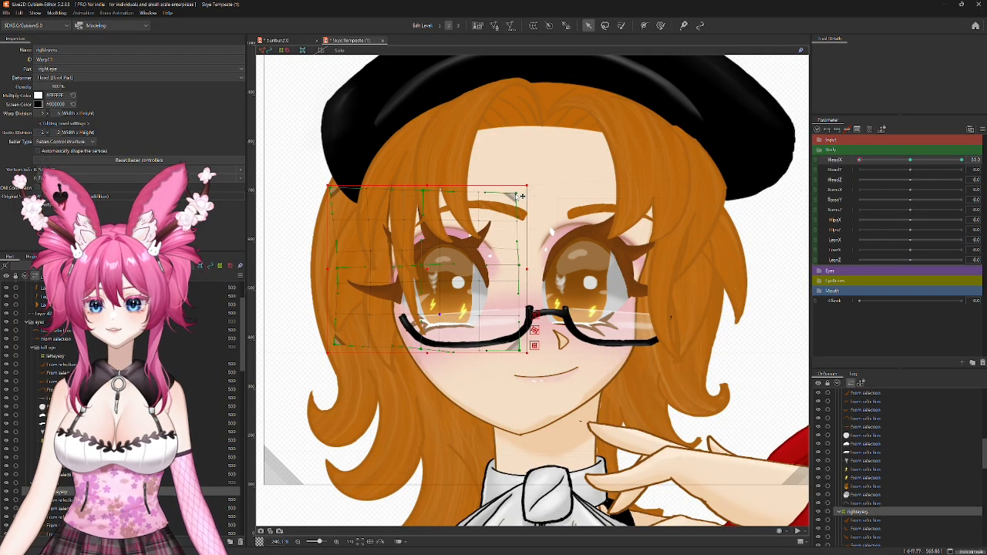
left_click_drag(526, 268, 521, 267)
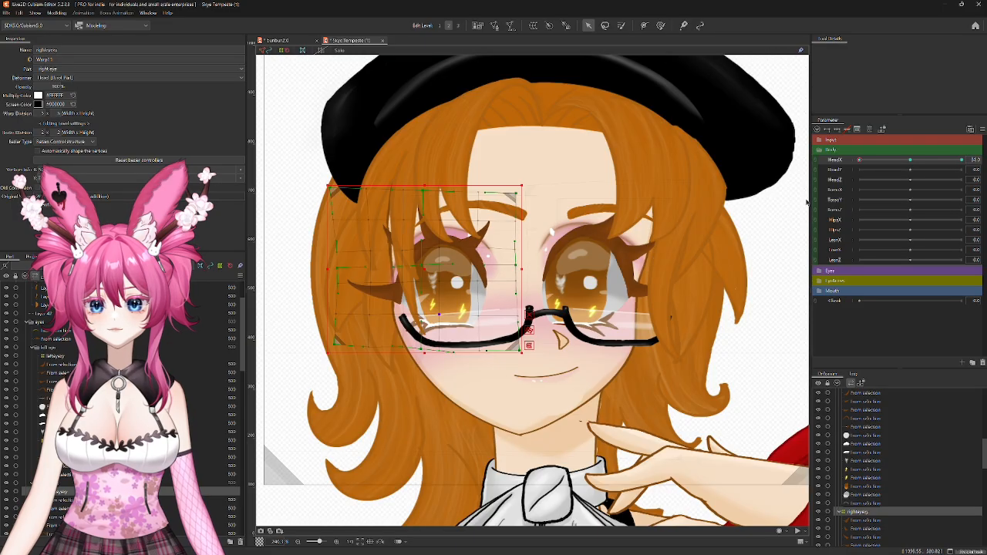
left_click_drag(859, 161, 837, 181)
Step: At the HeadX maximum, shift the lefteyexy and righteyexy warp deformers together toward the right
mouse_move(895, 179)
left_mouse_down()
mouse_move(816, 182)
mouse_move(916, 186)
mouse_move(833, 188)
mouse_move(910, 188)
mouse_move(847, 188)
mouse_move(899, 187)
left_mouse_up()
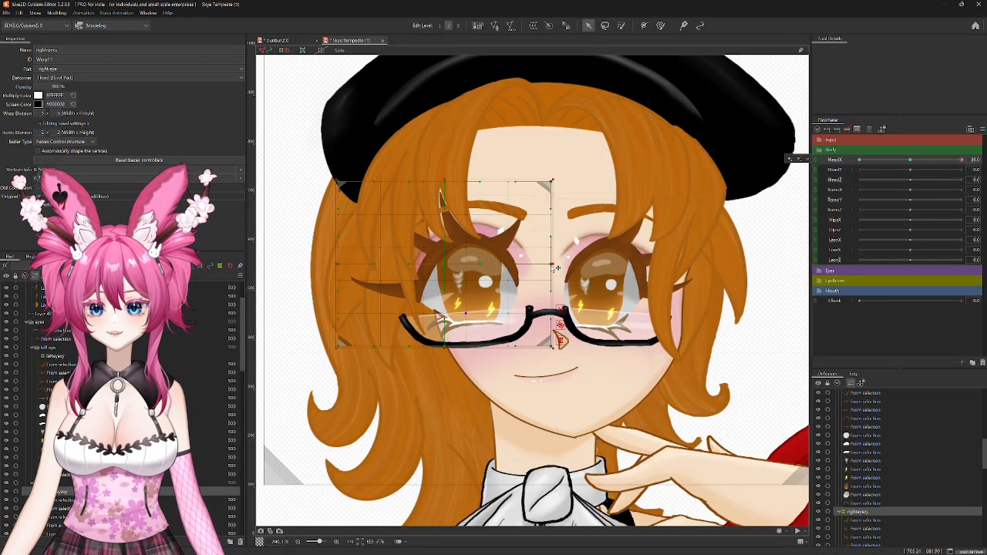
scroll(887, 423, "up", 3)
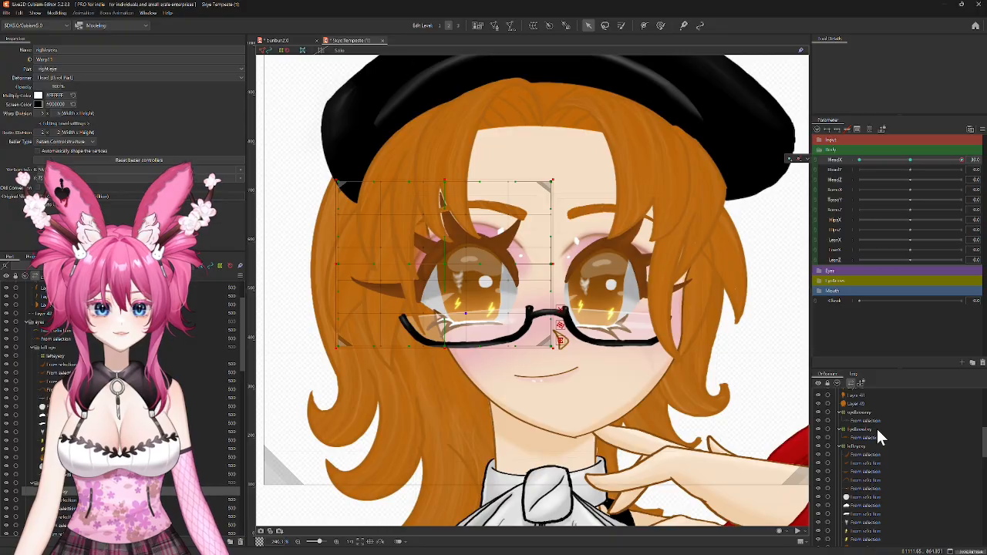
left_click(855, 446)
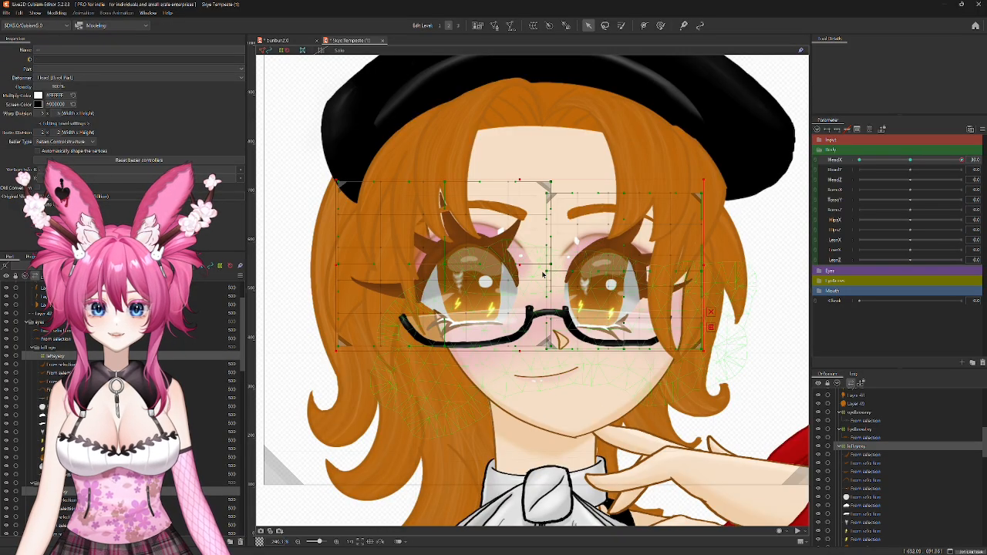
left_click_drag(516, 265, 559, 266)
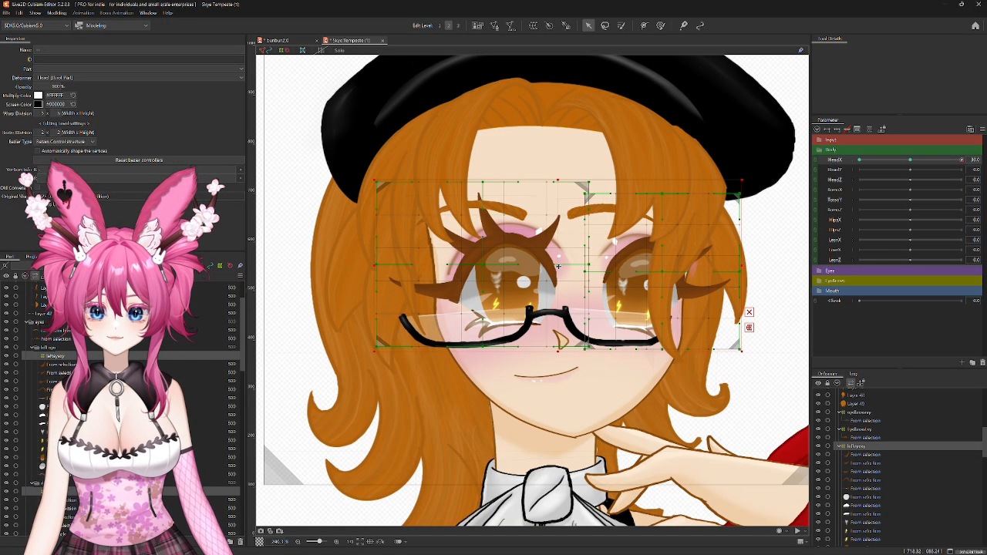
left_click_drag(559, 267, 558, 266)
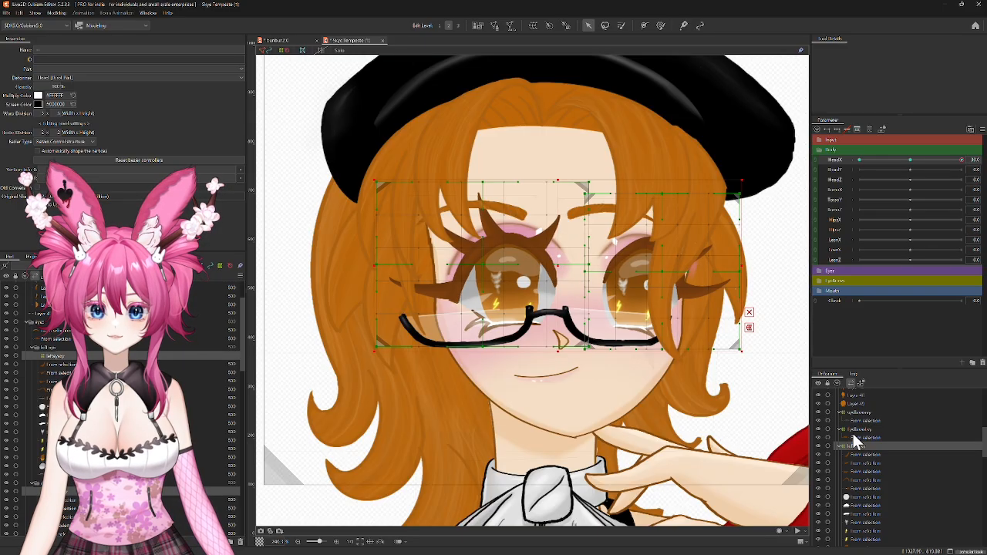
Step: Nudge righteyexy slightly left at the HeadX maximum, raise its inner upper corner, and pull both inner corners outward to the right
scroll(859, 440, "down", 3)
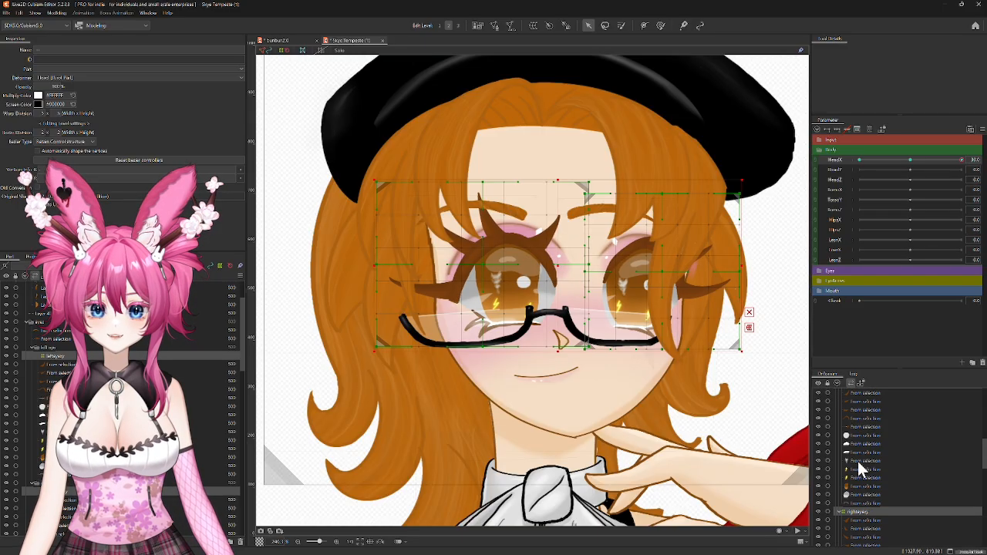
left_click(858, 513)
left_click_drag(483, 267, 476, 266)
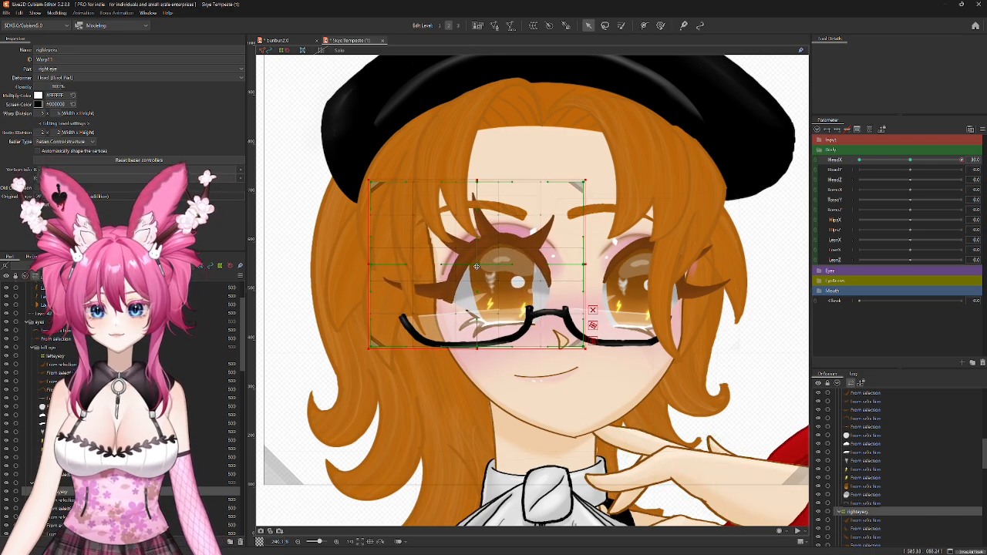
left_click_drag(590, 185, 592, 177)
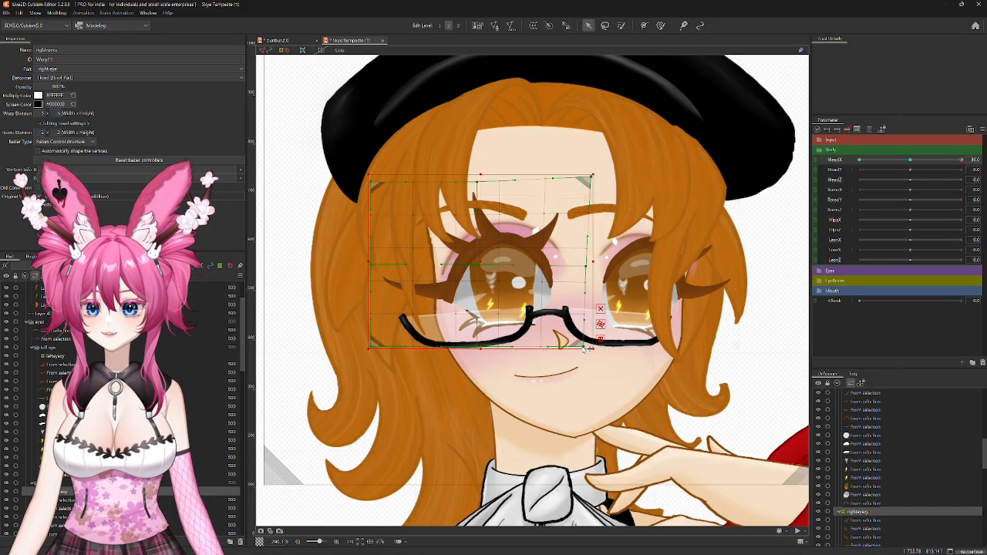
left_click_drag(584, 348, 592, 350)
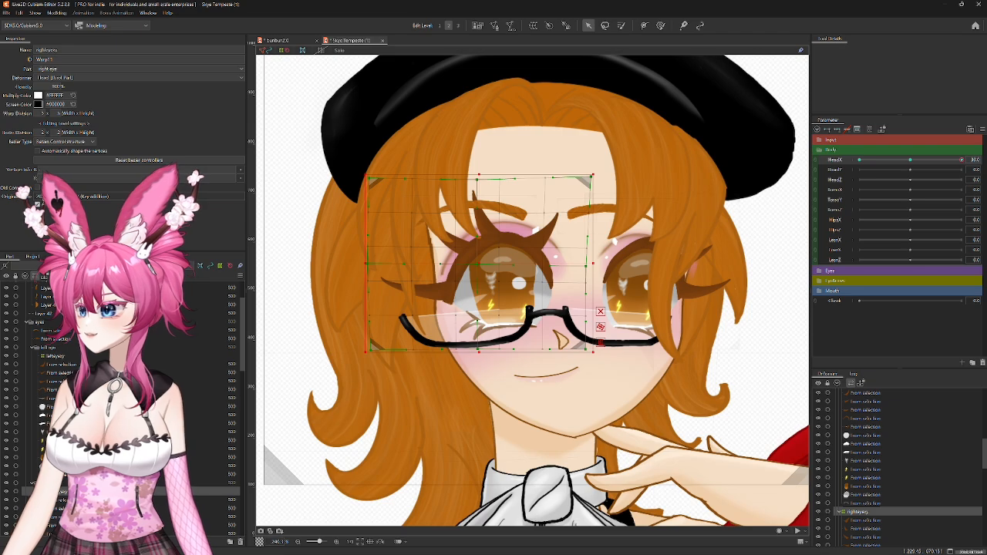
Step: Move both eyebrow art meshes out of the eyes part and into the Root Part
left_click(53, 339)
left_click(54, 331, "ctrl")
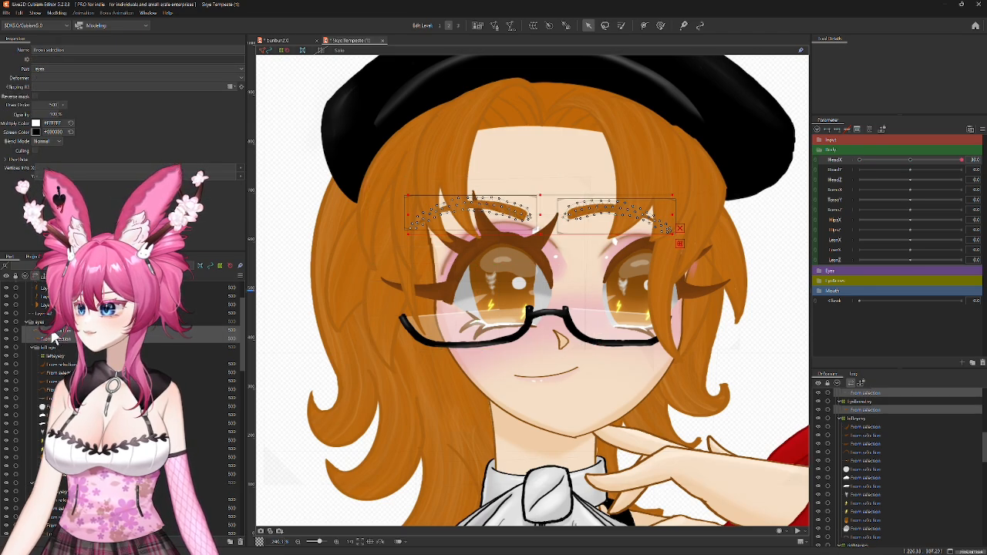
scroll(77, 347, "down", 5)
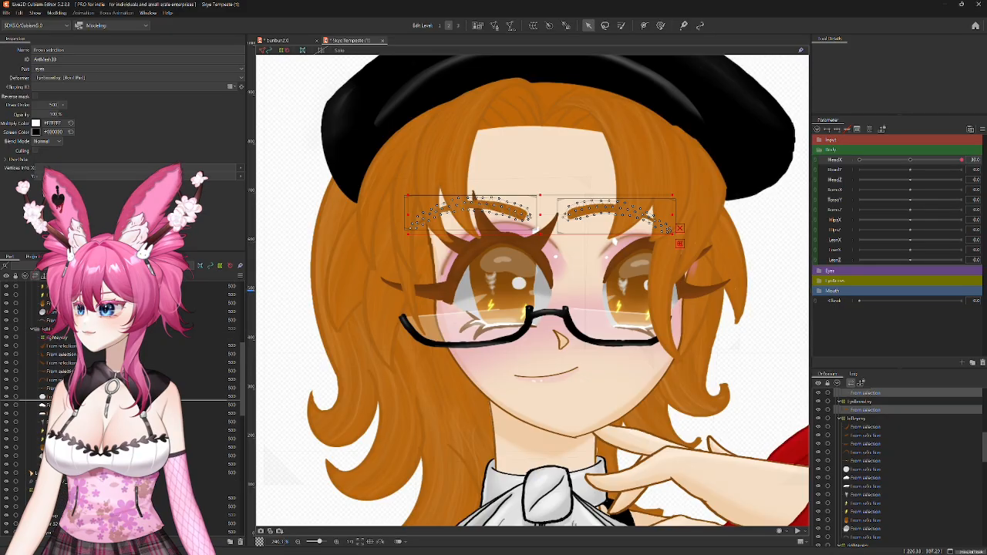
left_click_drag(55, 406, 55, 406)
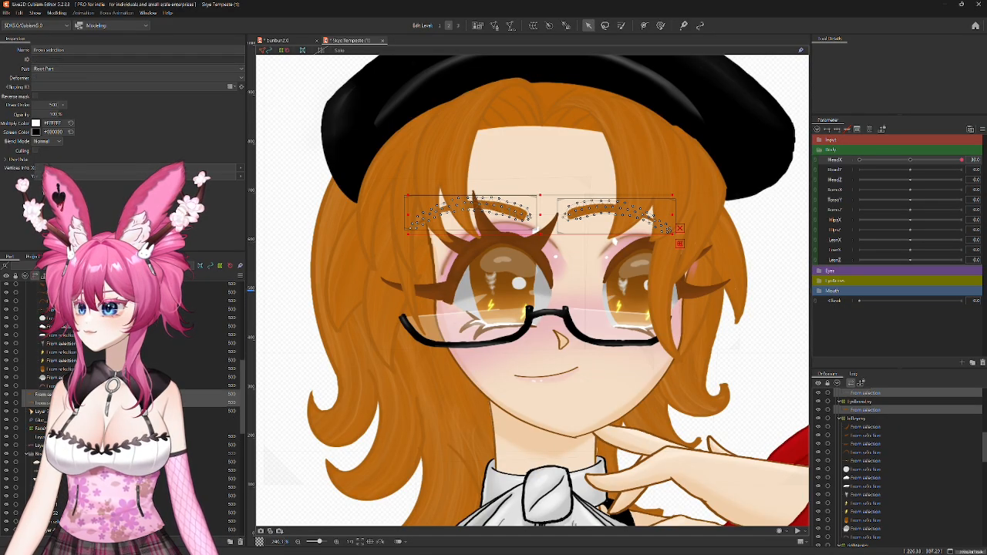
scroll(139, 353, "up", 3)
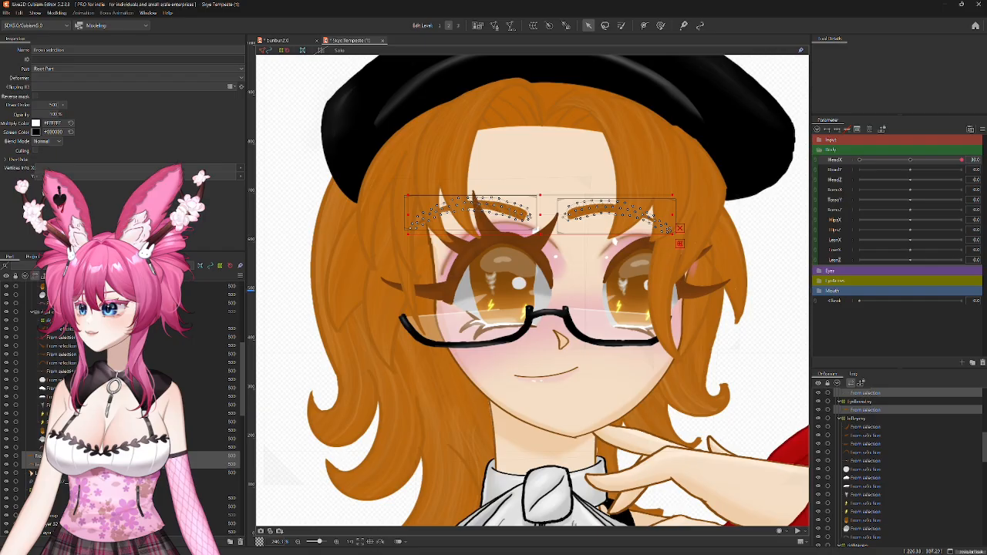
scroll(139, 353, "up", 3)
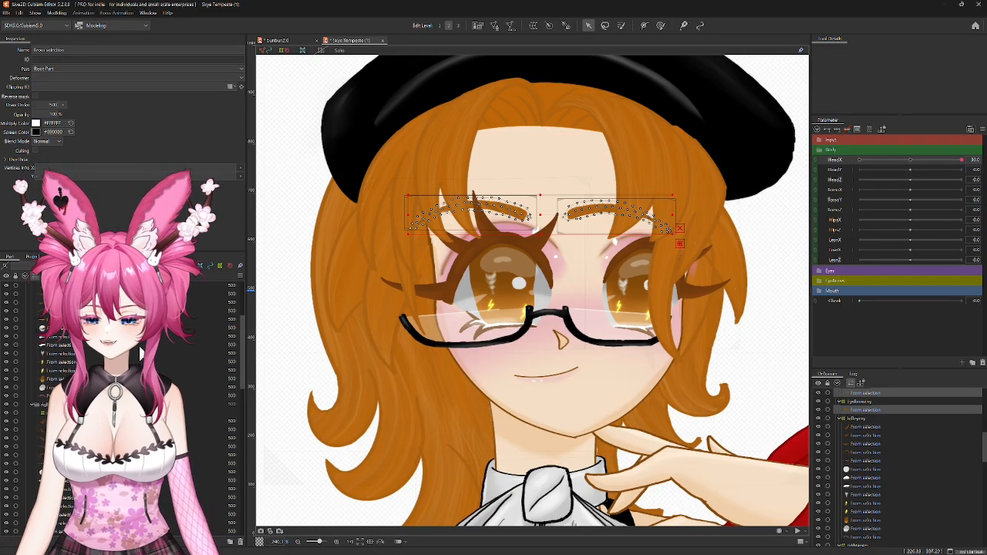
scroll(139, 353, "up", 2)
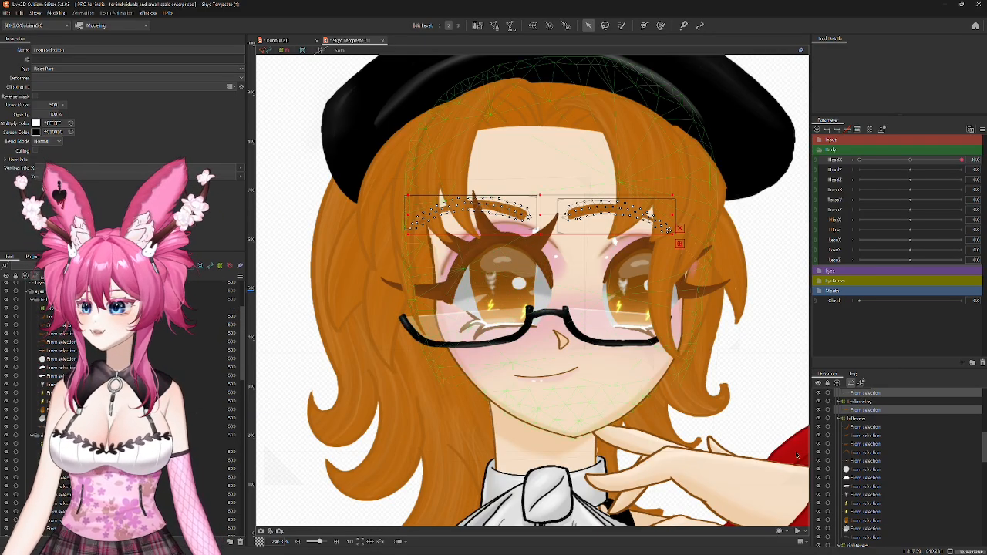
Step: Pull lefteyexy's lower outer corner inward at the HeadX maximum
left_click(862, 421)
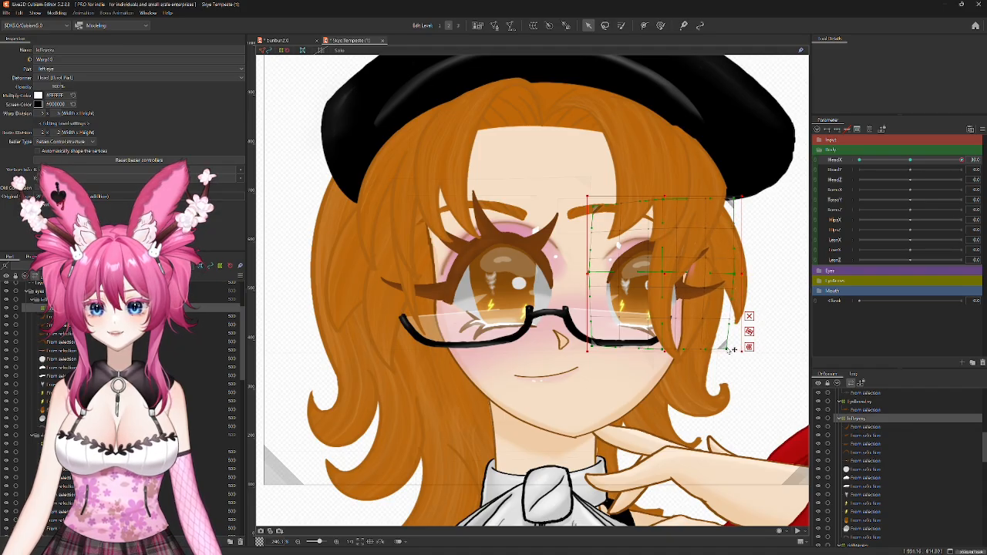
left_click_drag(734, 349, 719, 351)
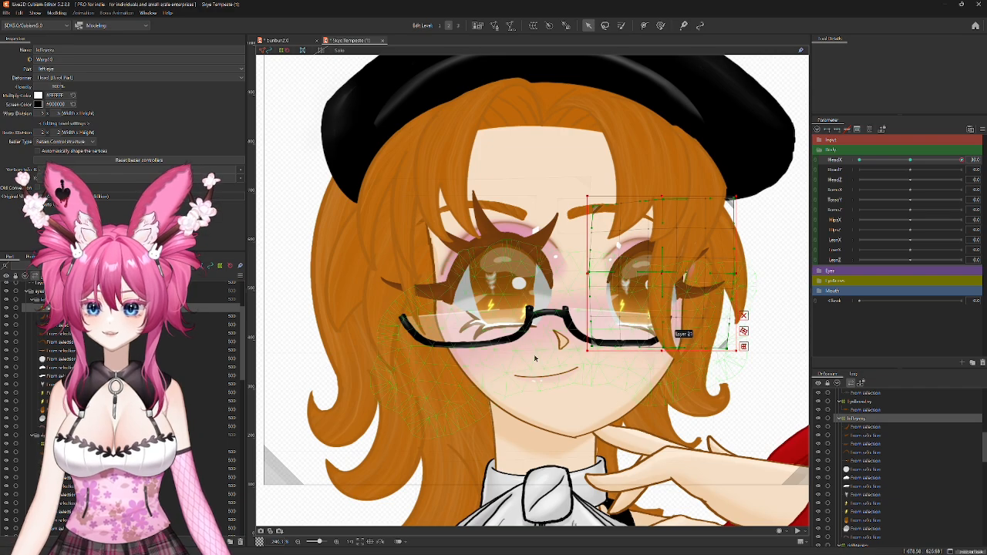
Step: At the HeadX minimum, pull righteyexy's outer edge inward and lower its upper outer corner
scroll(867, 437, "down", 3)
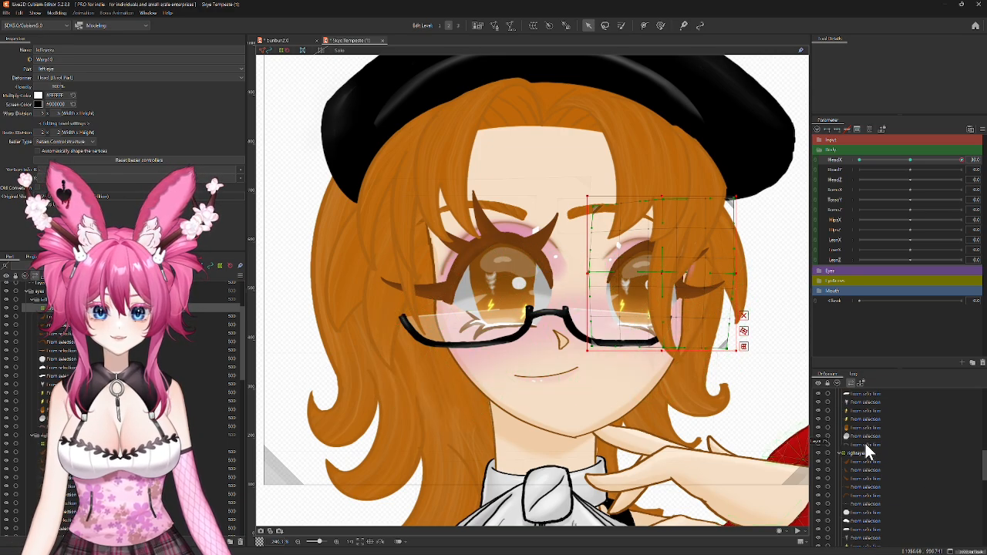
left_click(862, 453)
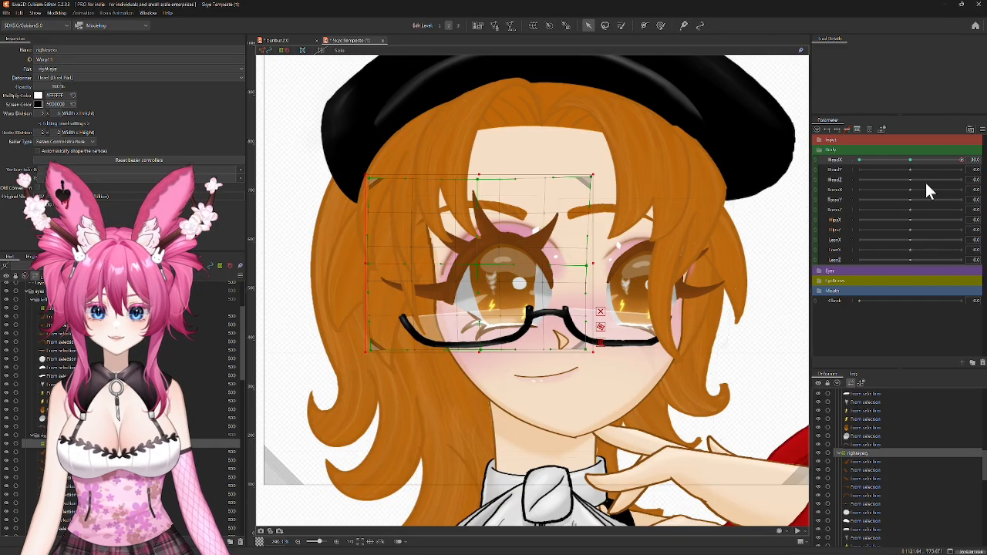
left_click_drag(962, 160, 843, 202)
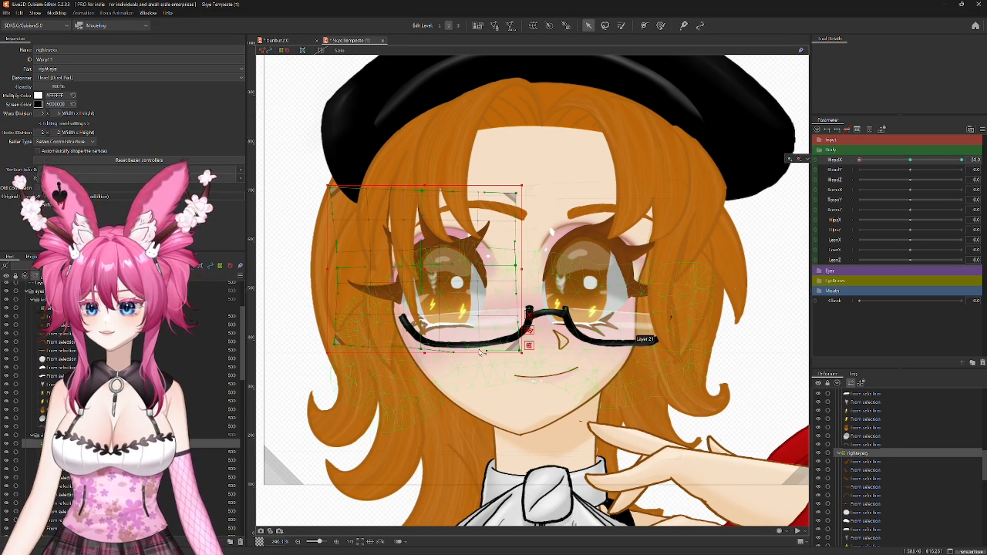
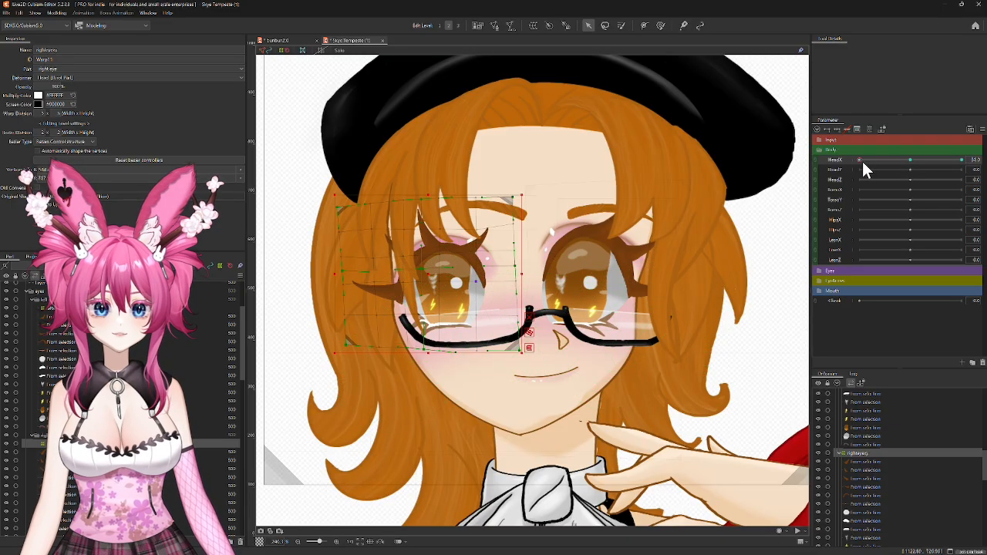
left_click_drag(863, 162, 847, 181)
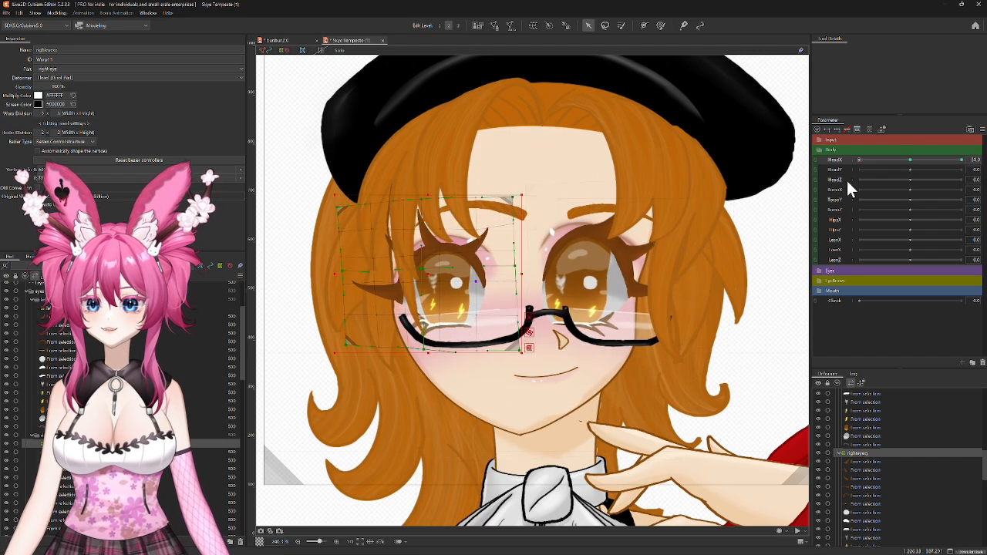
Step: Fine-tune the lefteyexy warp deformer's grid at the HeadX minimum and return HeadX to the middle of its range
scroll(870, 471, "down", 3)
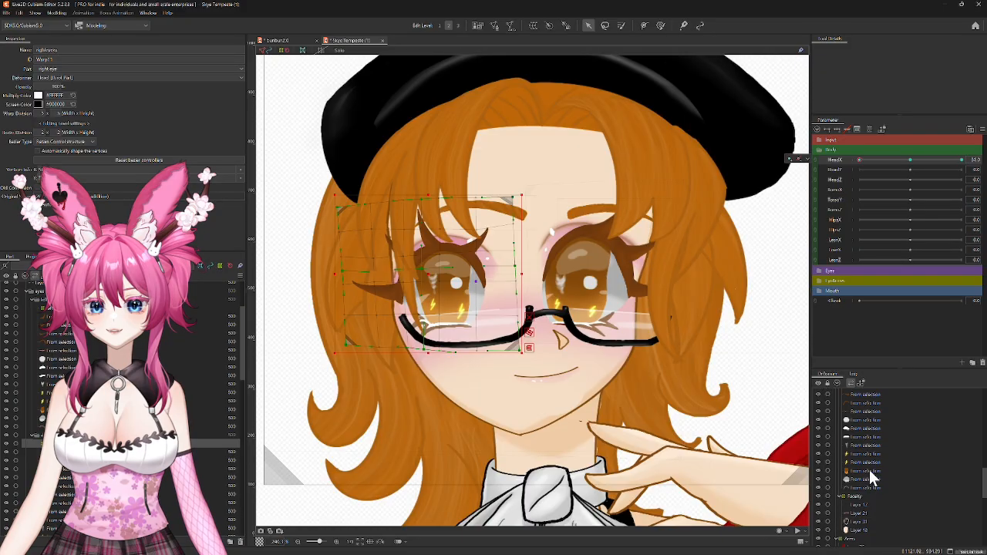
scroll(870, 474, "down", 5)
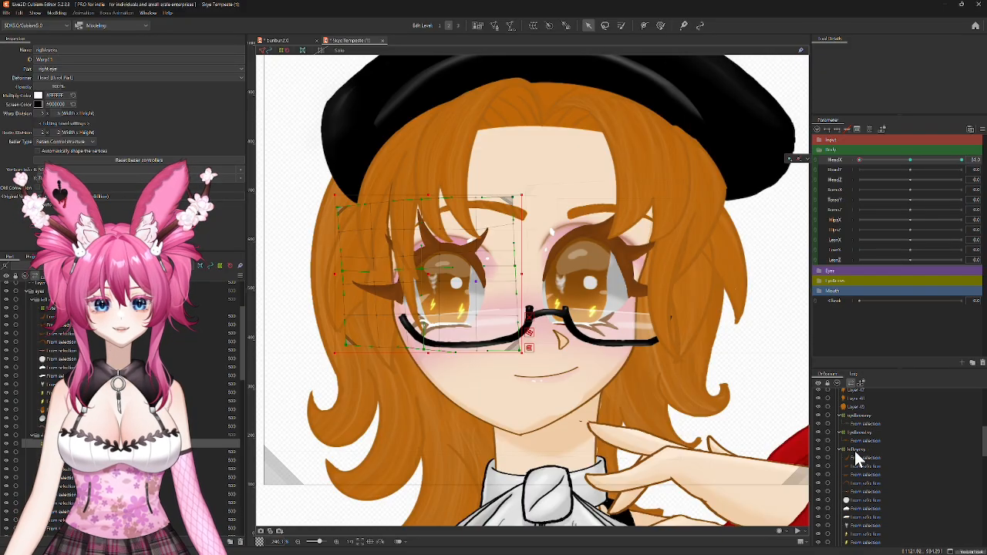
left_click(853, 450)
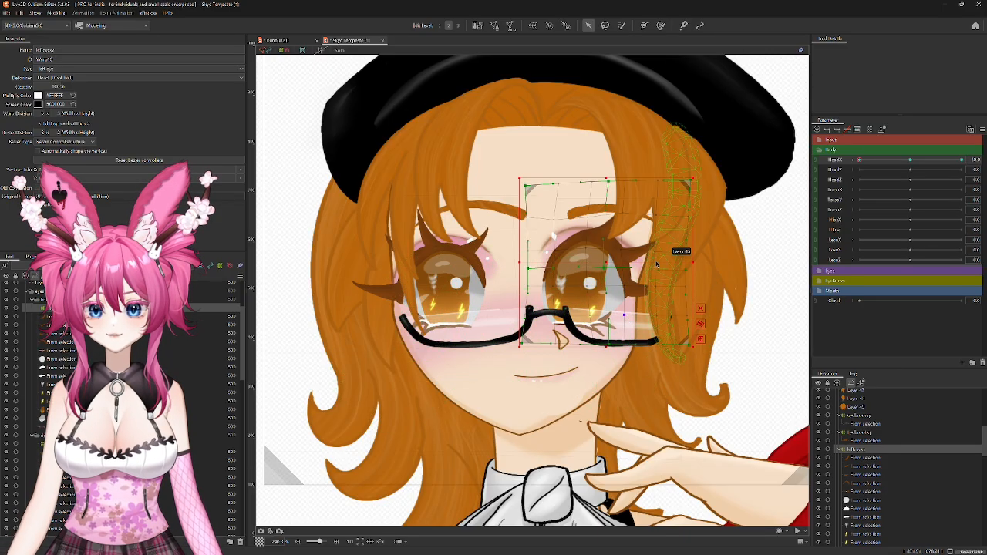
left_click_drag(858, 162, 858, 199)
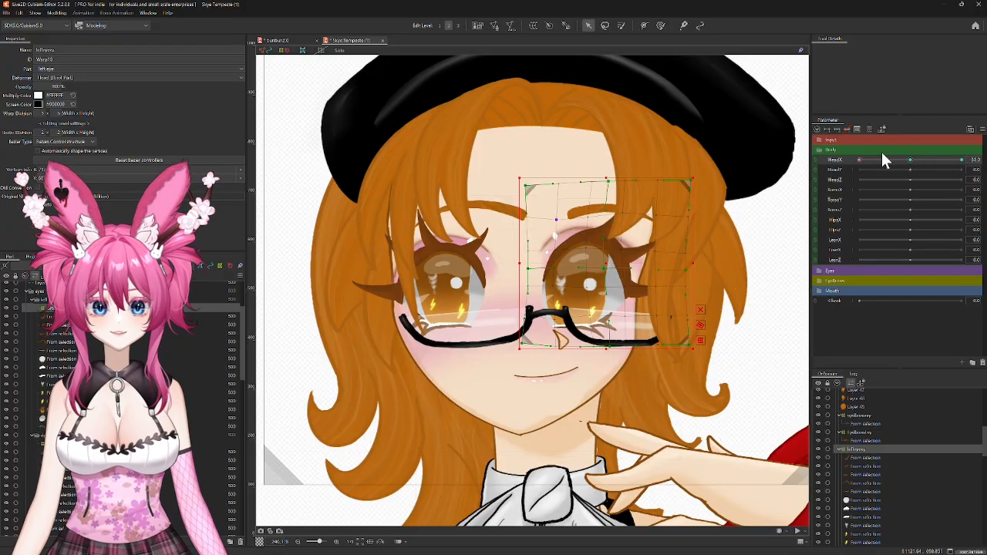
left_click_drag(861, 159, 910, 191)
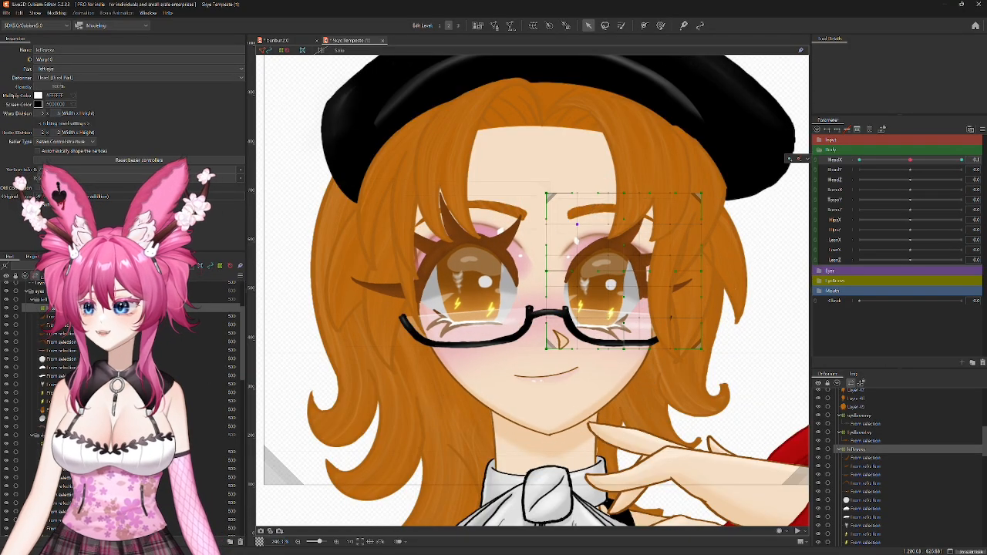
Step: Hide the bangs part to expose the whole face, keeping HeadX at its middle position
scroll(67, 328, "up", 3)
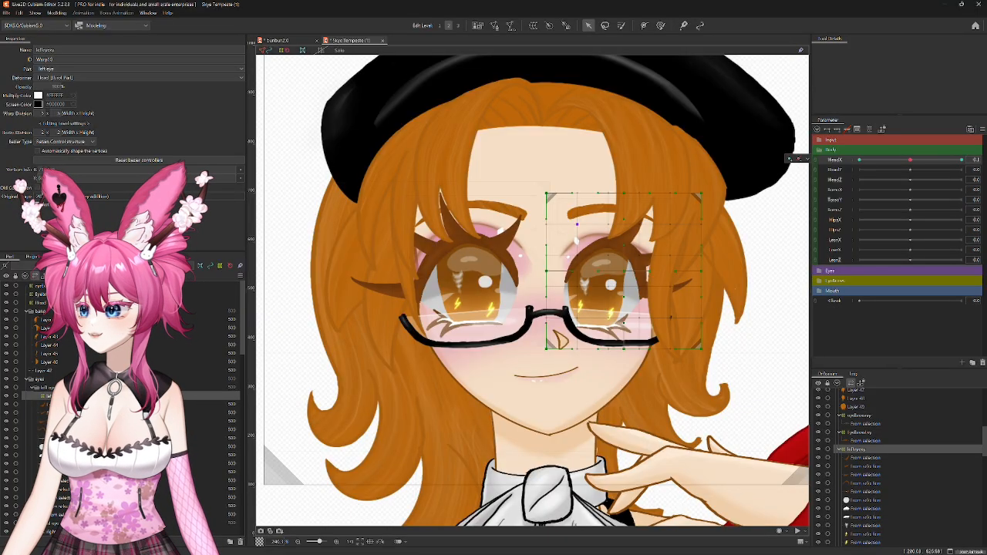
left_click(6, 311)
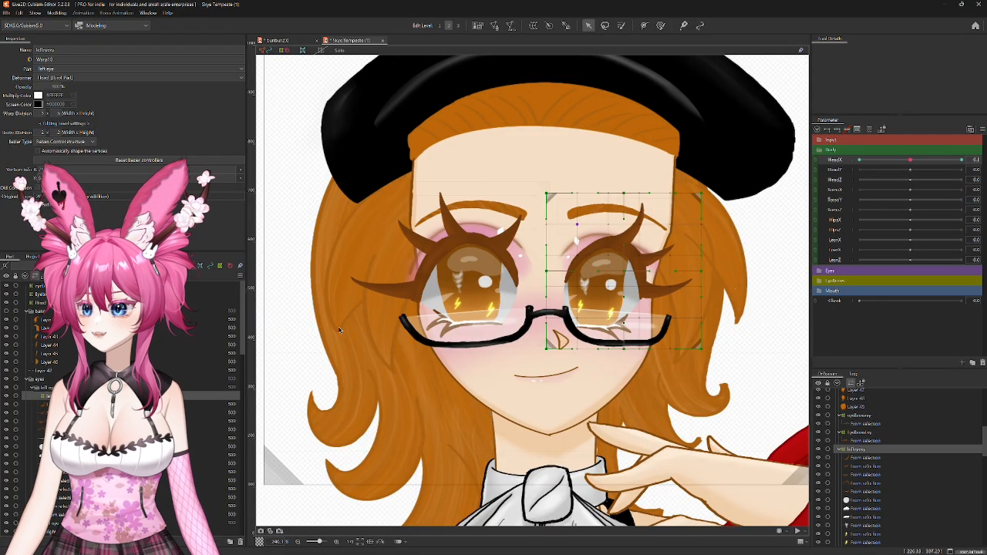
left_click_drag(910, 159, 910, 192)
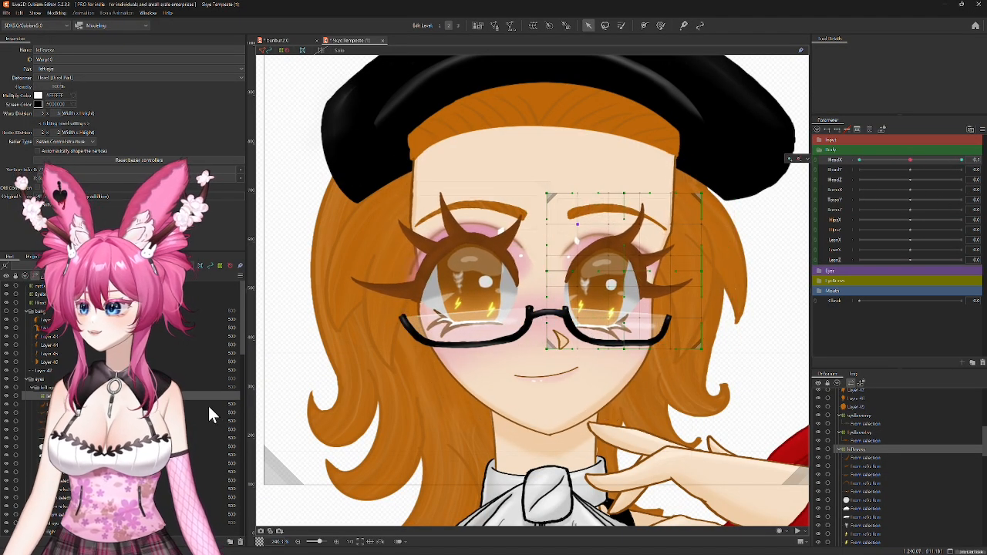
Step: Create a warp deformer named "Nose xy" as the parent of the nose art mesh
left_click(562, 338)
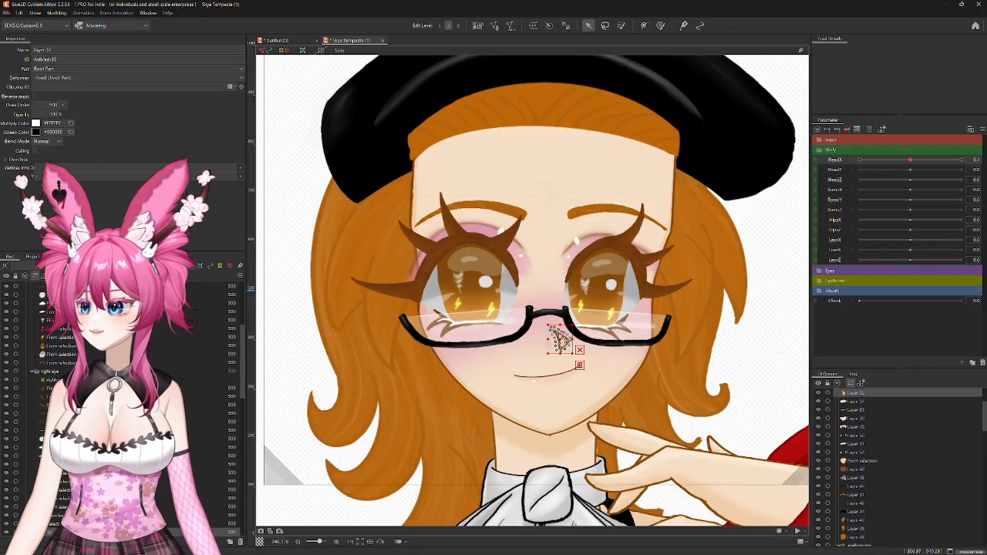
left_click(532, 25)
triple_click(343, 194)
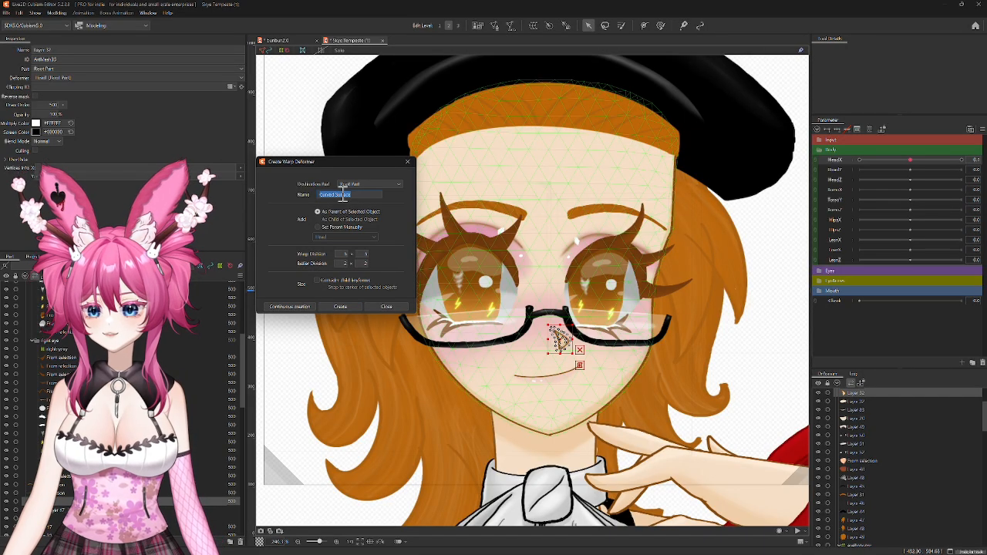
type("Nose")
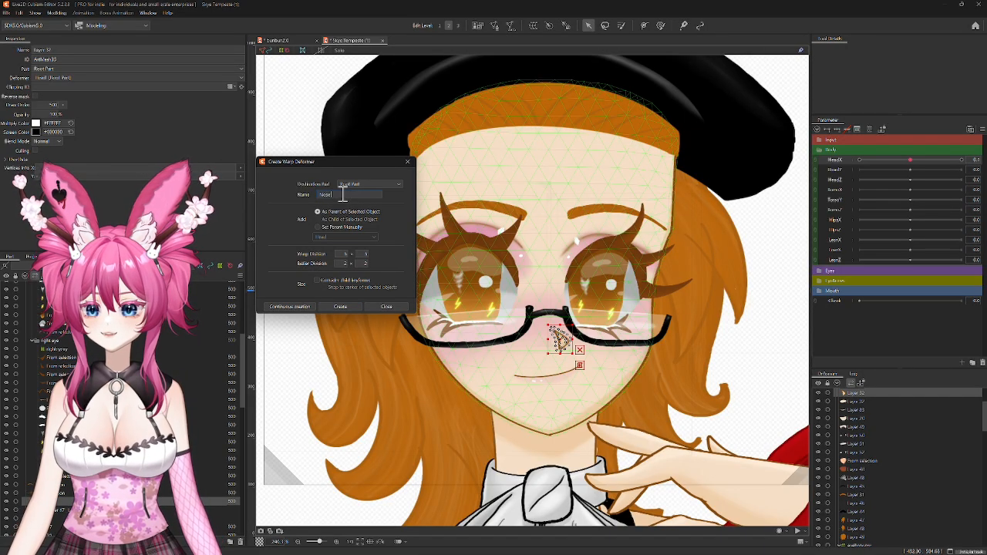
type(" xy")
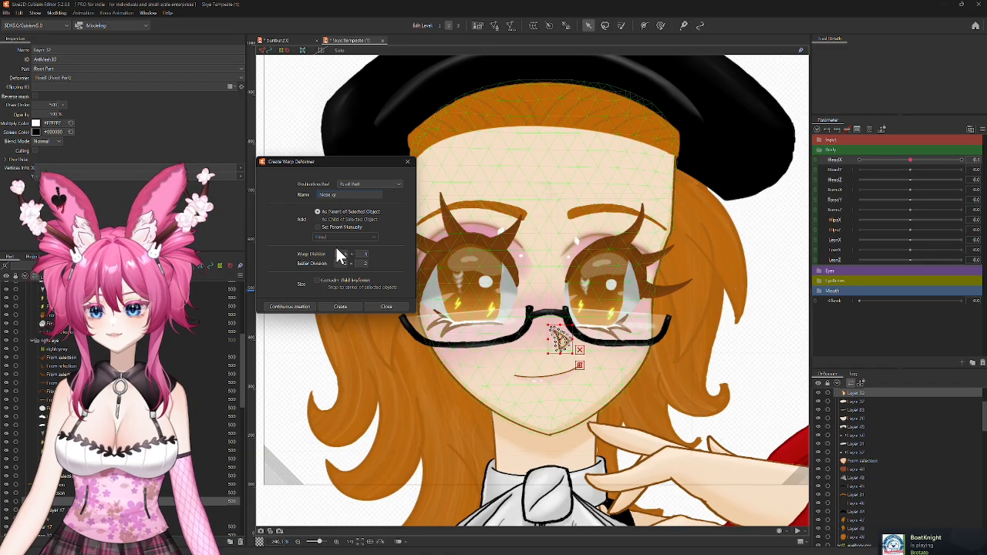
left_click(342, 306)
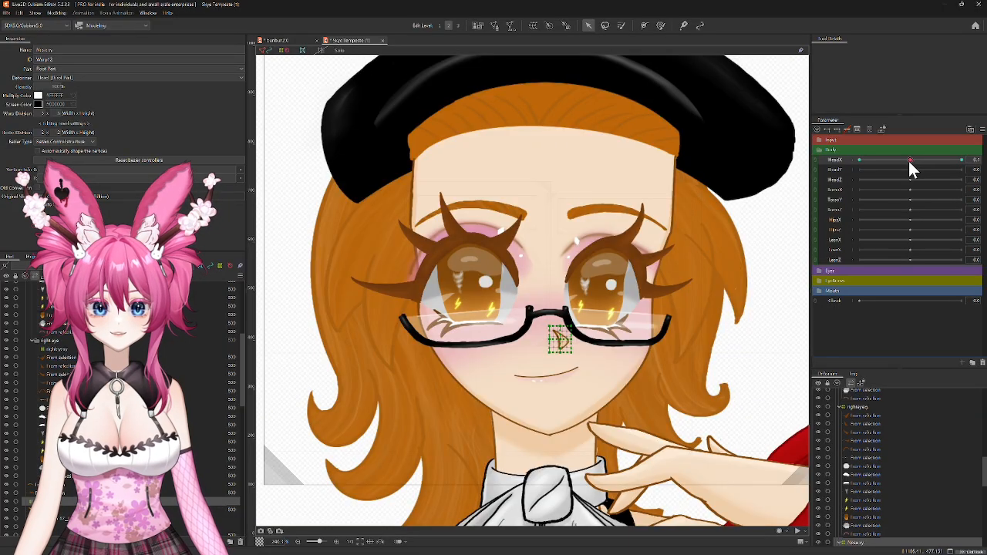
Step: At the HeadX minimum, shift the whole Nose xy warp deformer left to follow the turned face
left_click_drag(909, 160, 840, 165)
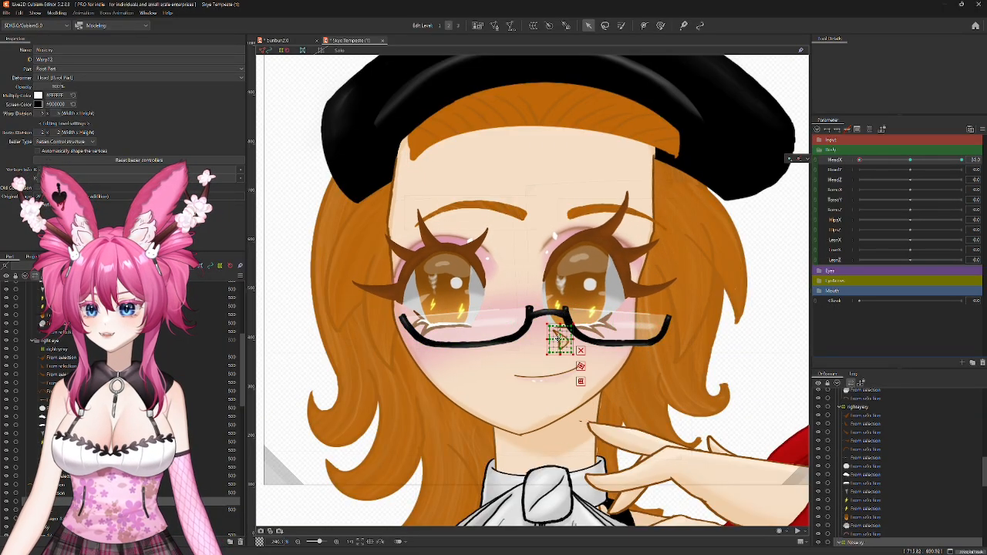
left_click_drag(558, 340, 514, 338)
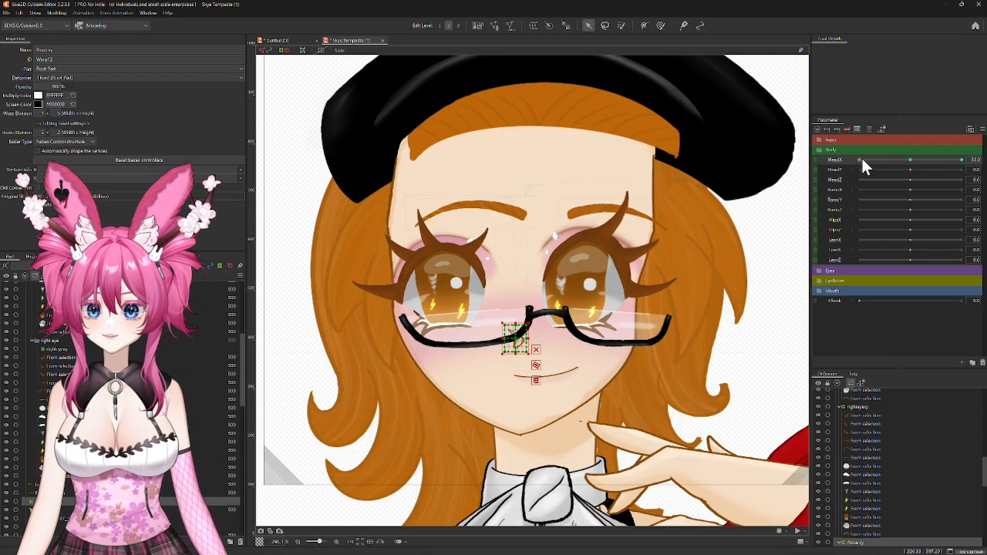
mouse_move(860, 159)
left_mouse_down()
mouse_move(911, 158)
mouse_move(848, 166)
left_mouse_up()
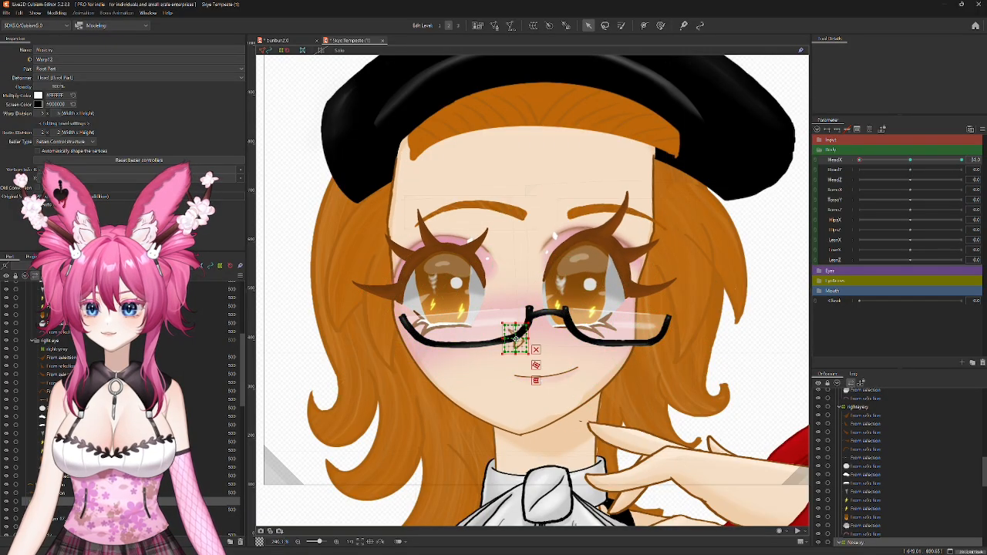
Step: Narrow the nose at the HeadX minimum by pulling the right edge and corners of Nose xy inward
scroll(539, 339, "up", 5)
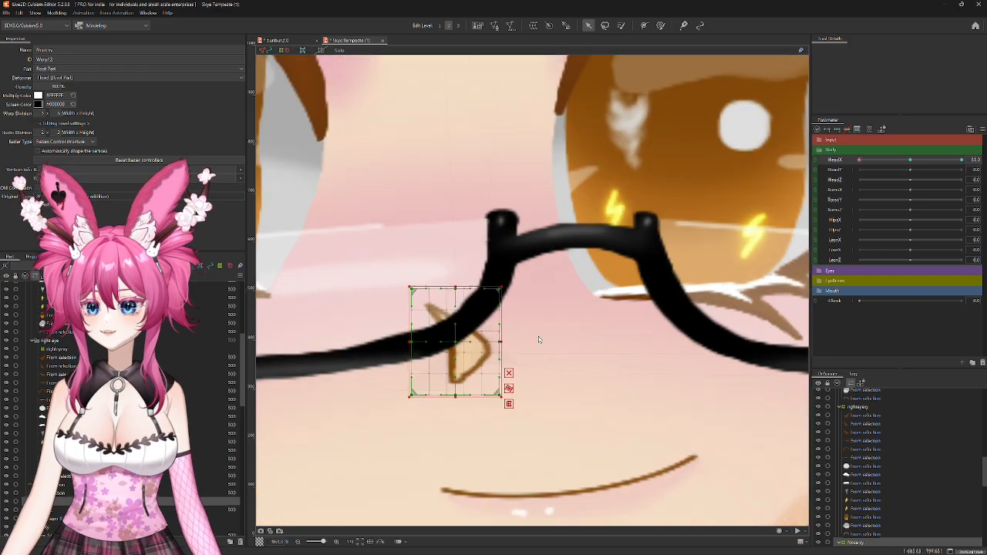
scroll(538, 339, "up", 2)
left_click_drag(539, 339, 649, 337)
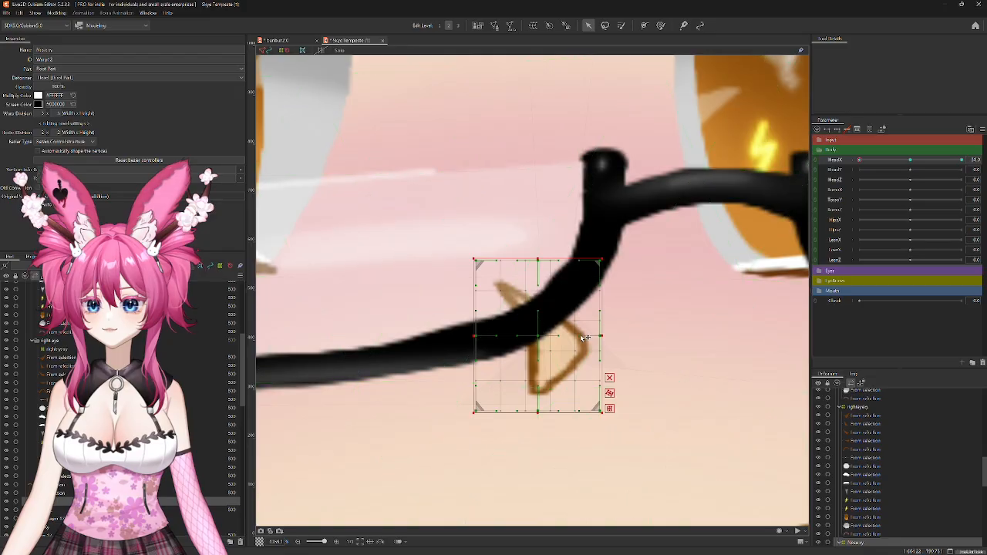
mouse_move(579, 336)
left_mouse_down()
mouse_move(563, 336)
mouse_move(591, 339)
left_mouse_up()
left_click_drag(602, 411, 584, 411)
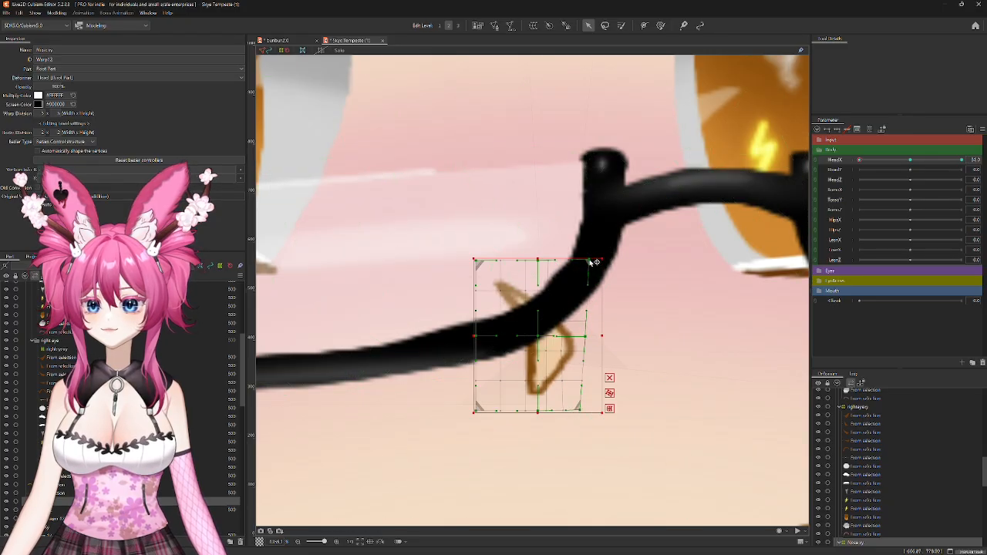
left_click_drag(590, 262, 589, 261)
left_click_drag(860, 159, 805, 167)
Step: Bend Nose xy's centre column to the left at the HeadX minimum, moving its middle, lower and upper control points
scroll(524, 335, "up", 3)
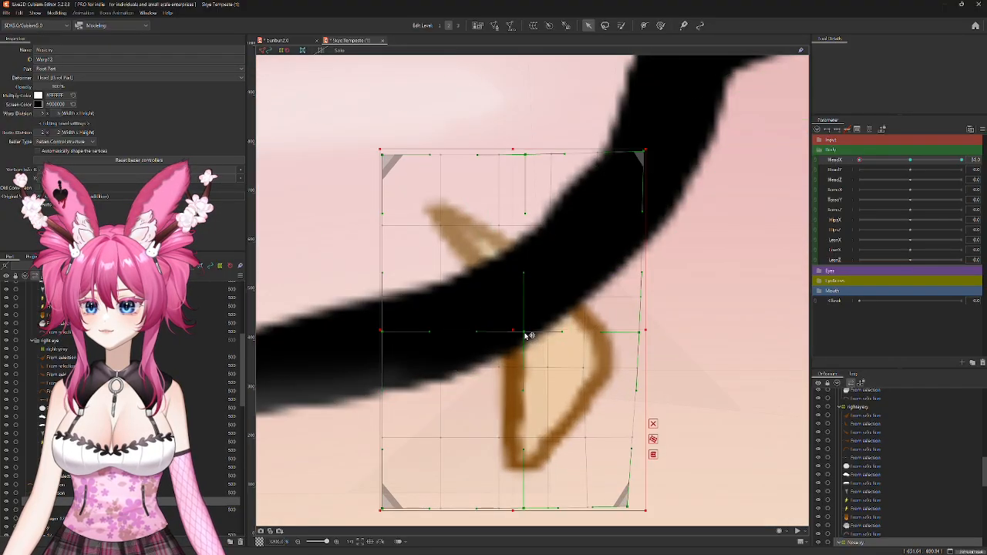
left_click_drag(524, 336, 491, 333)
left_click_drag(524, 508, 516, 510)
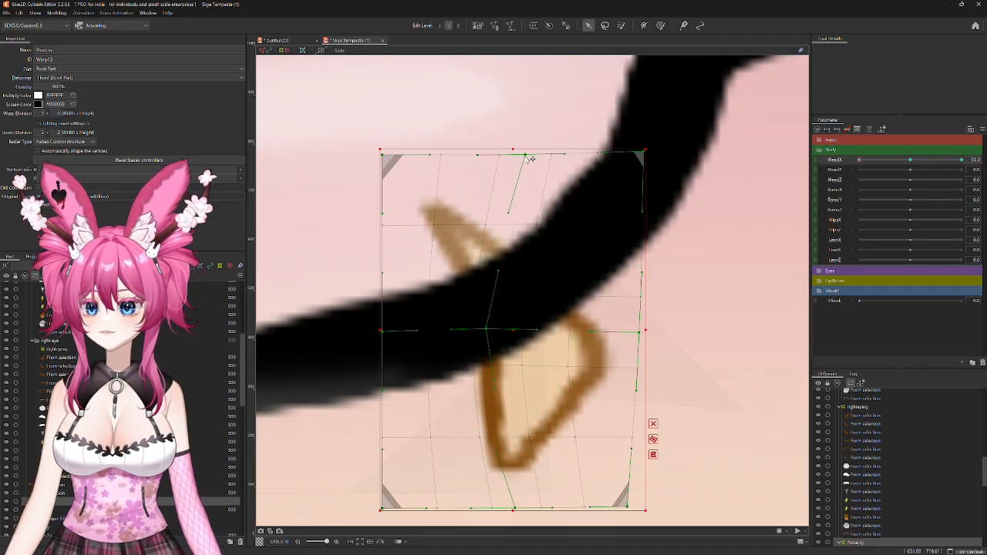
left_click_drag(525, 156, 519, 155)
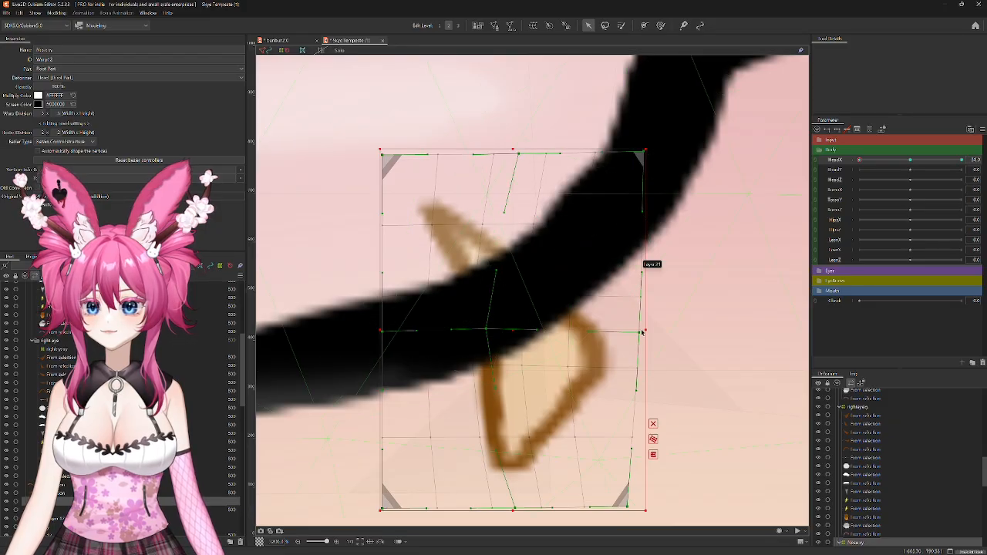
scroll(704, 320, "down", 6)
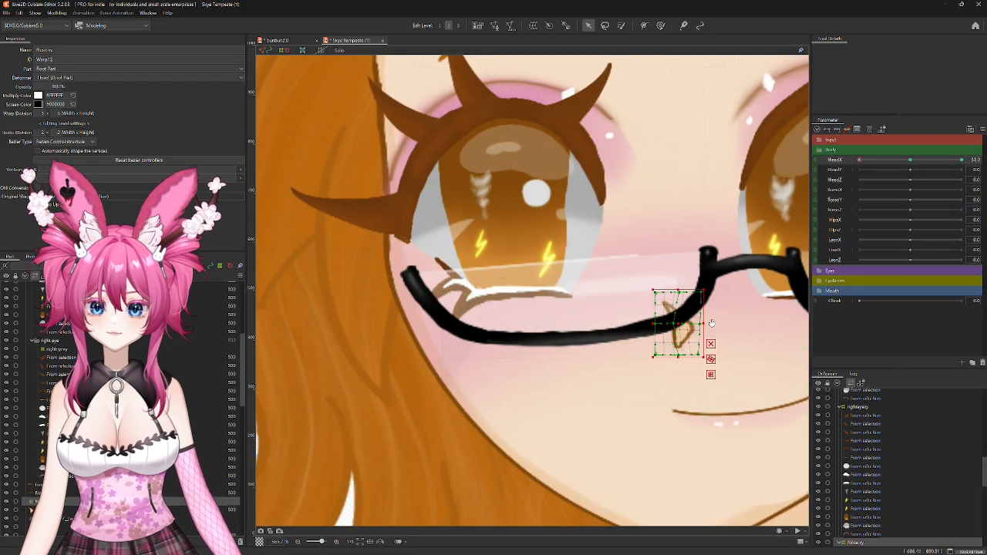
scroll(711, 323, "down", 4)
Step: At the HeadX maximum, shift the Nose xy warp deformer right with the turned face and widen it slightly
left_click_drag(859, 160, 911, 174)
left_click_drag(683, 324, 613, 310)
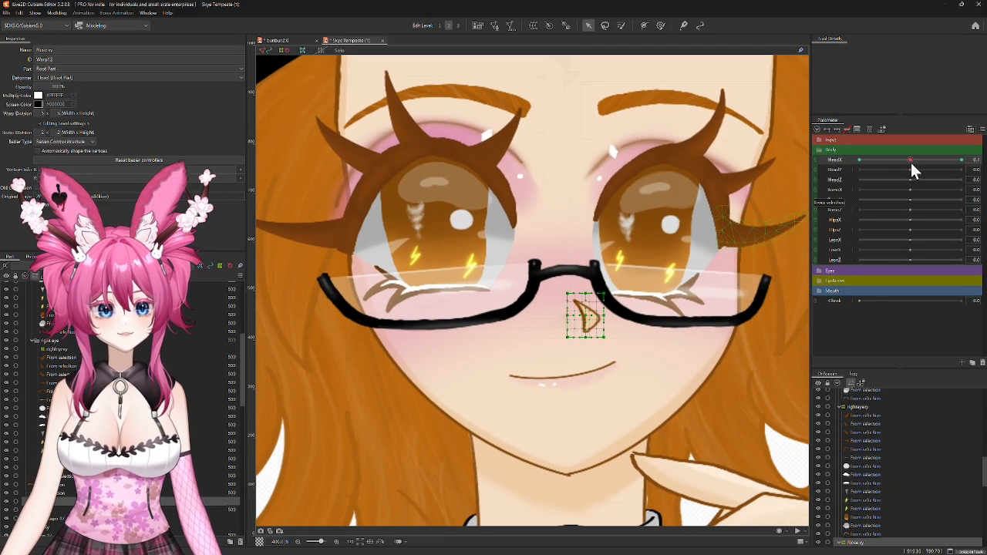
left_click_drag(912, 165, 962, 164)
scroll(673, 352, "up", 2)
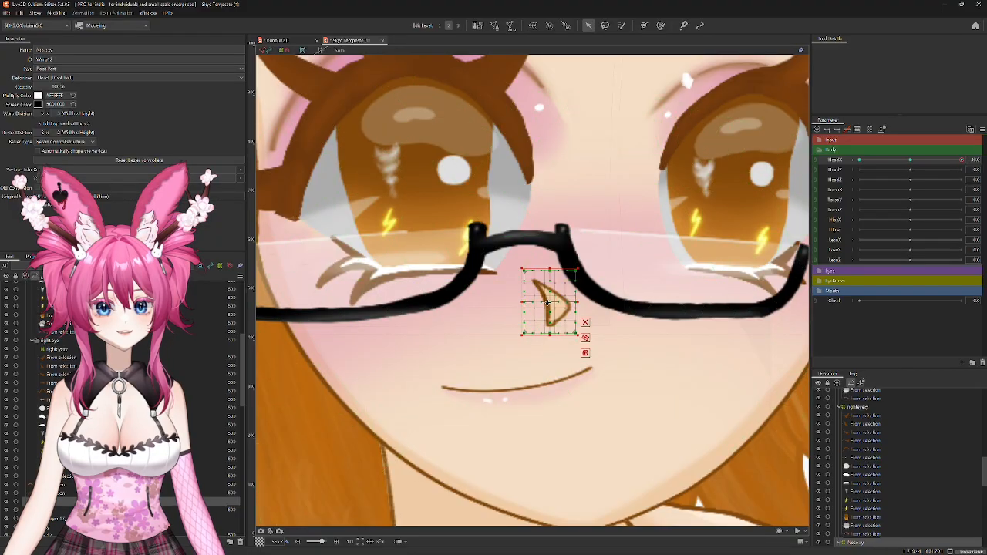
left_click_drag(548, 304, 636, 301)
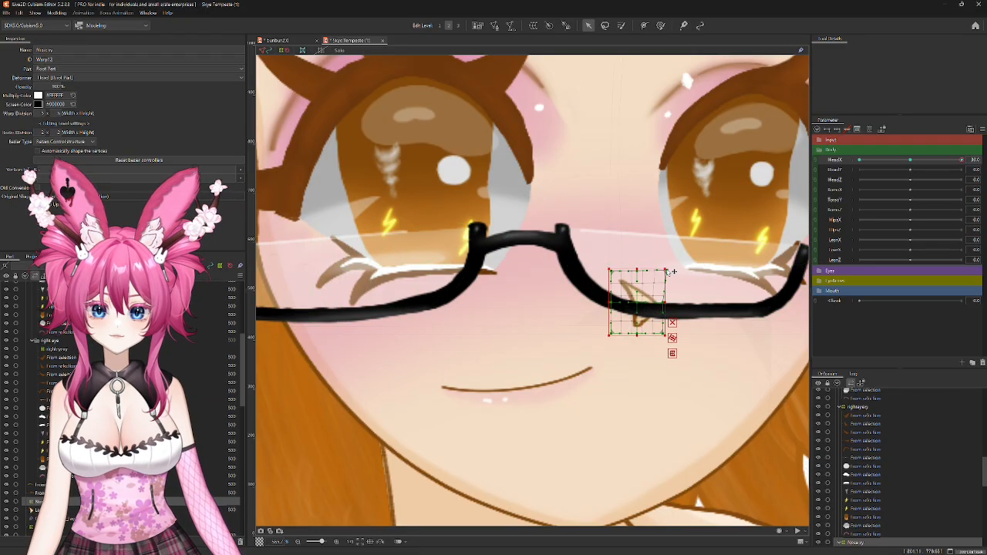
key("ctrl+z")
left_click_drag(665, 267, 668, 265)
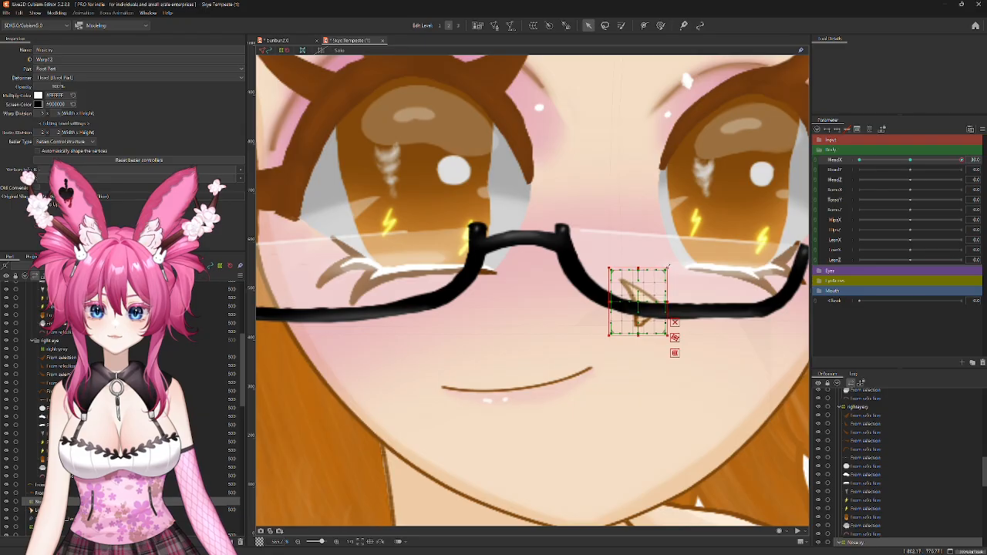
Step: Curve Nose xy's centre column to the right at the HeadX maximum by moving its middle point and Bezier handles
scroll(668, 301, "up", 1)
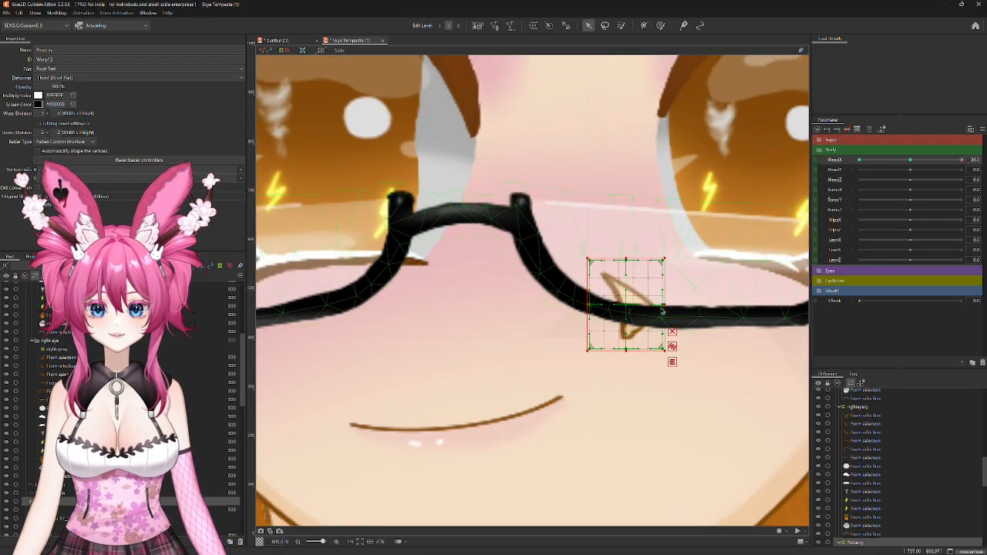
scroll(631, 308, "up", 1)
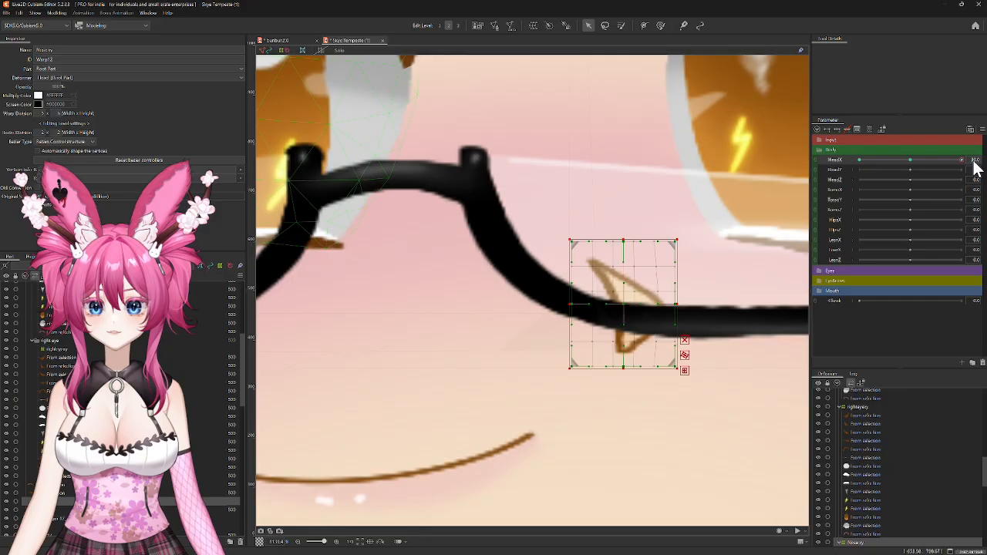
scroll(720, 286, "up", 2)
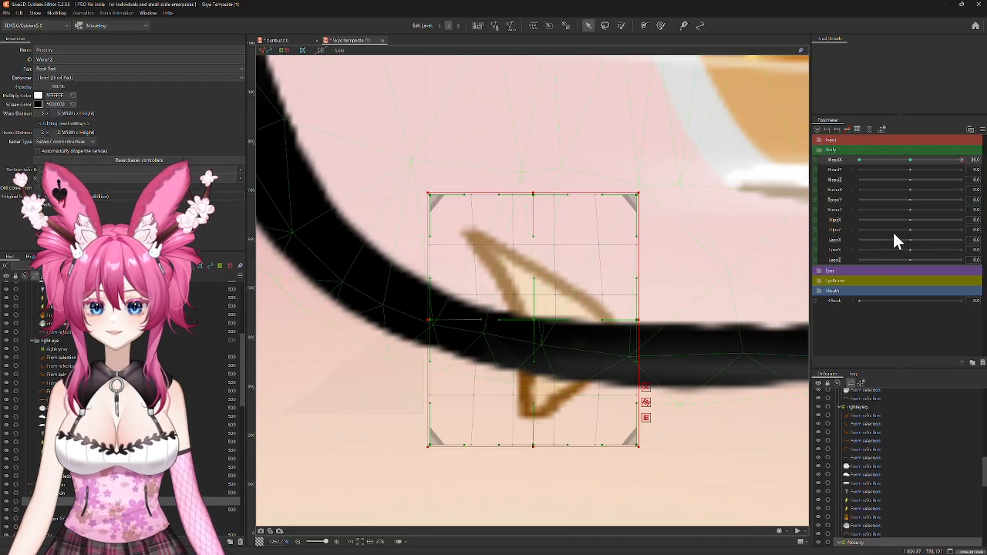
mouse_move(962, 160)
left_mouse_down()
mouse_move(912, 163)
mouse_move(962, 161)
left_mouse_up()
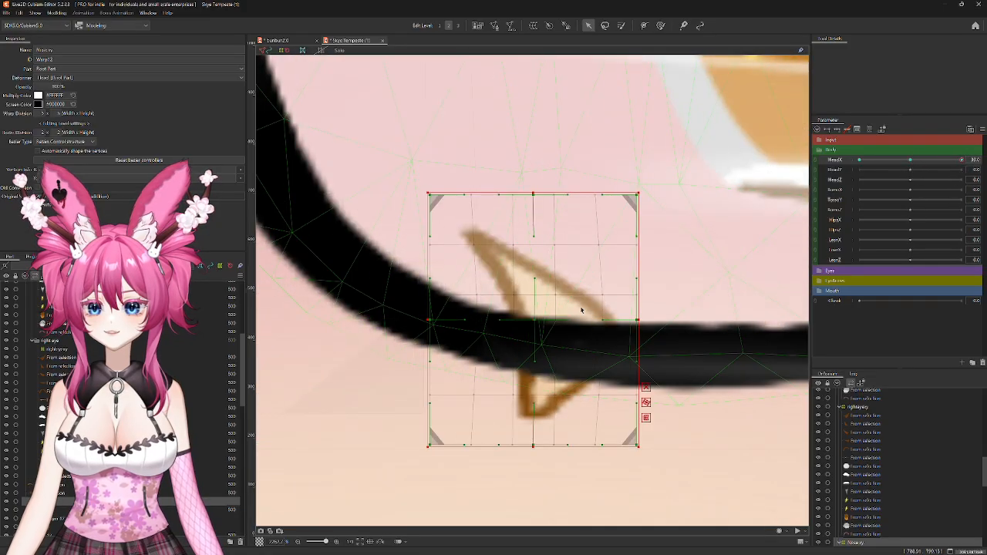
scroll(581, 310, "up", 2)
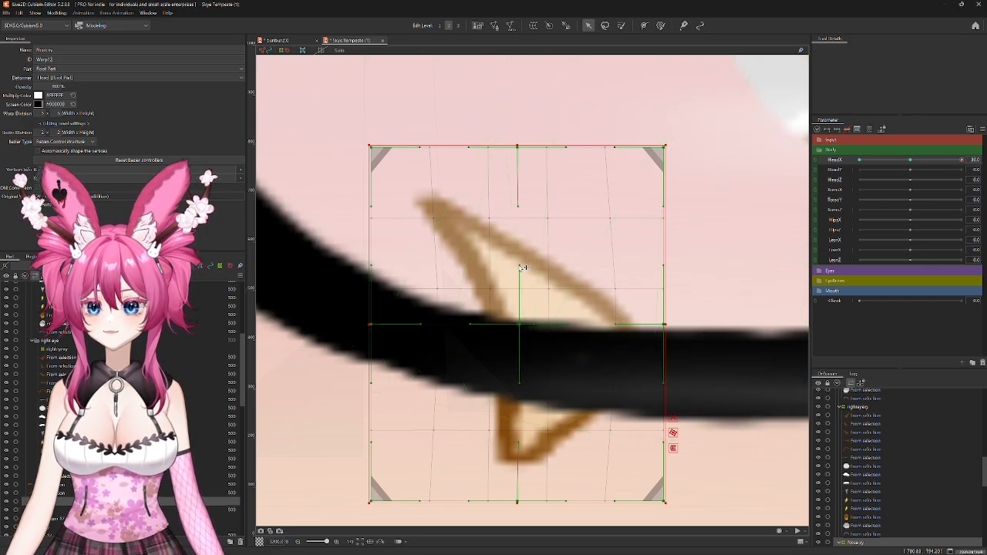
left_click_drag(519, 206, 554, 209)
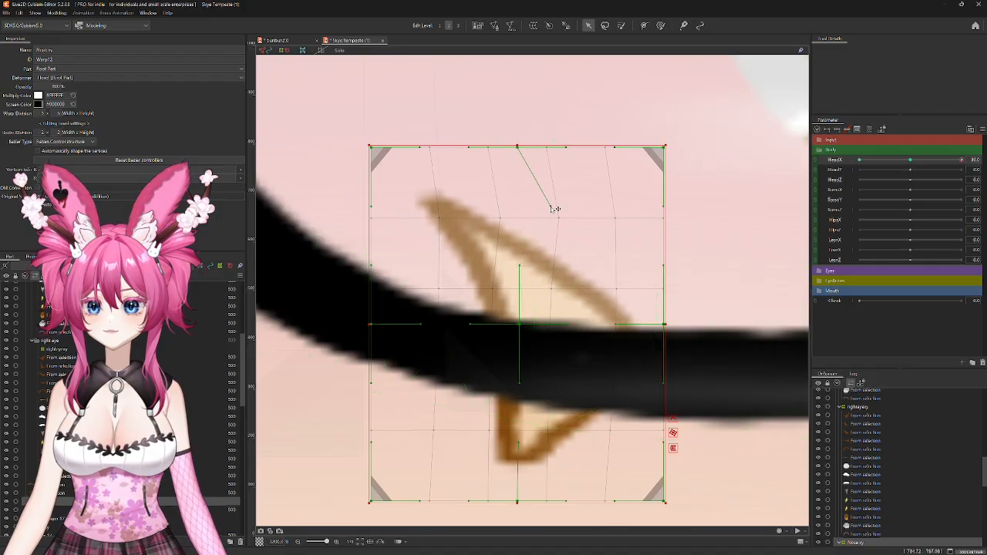
left_click_drag(523, 444, 551, 445)
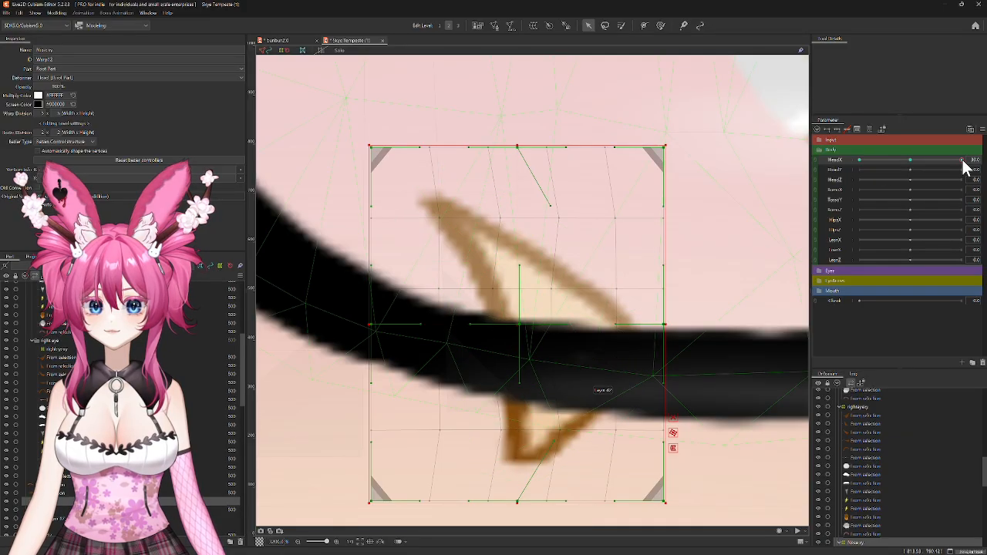
left_click_drag(963, 161, 971, 162)
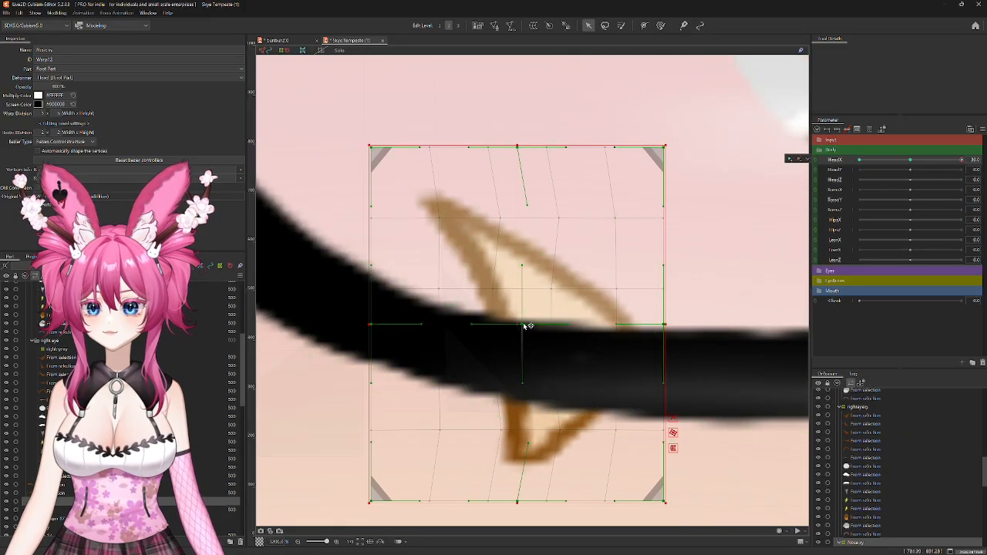
left_click_drag(527, 327, 560, 326)
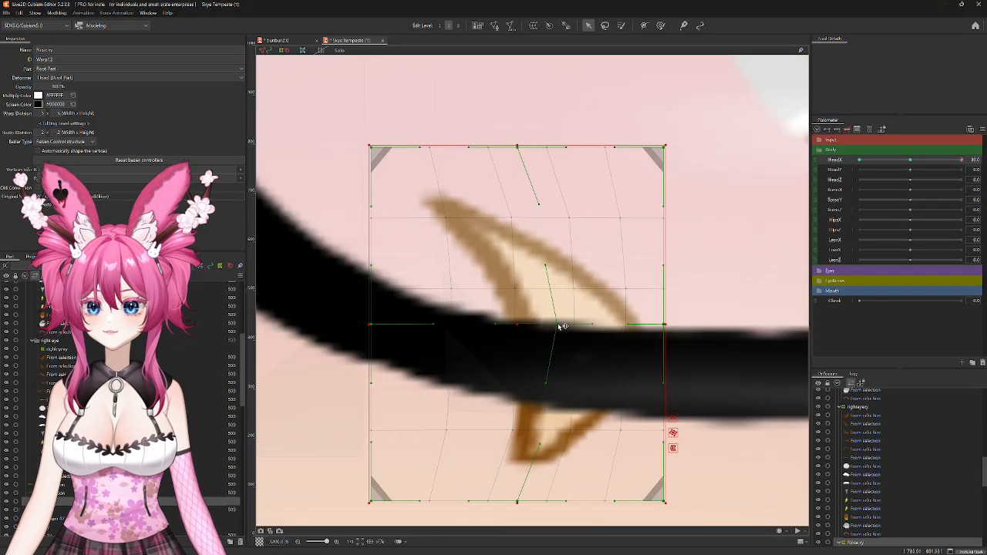
scroll(703, 331, "down", 2)
scroll(703, 332, "down", 6)
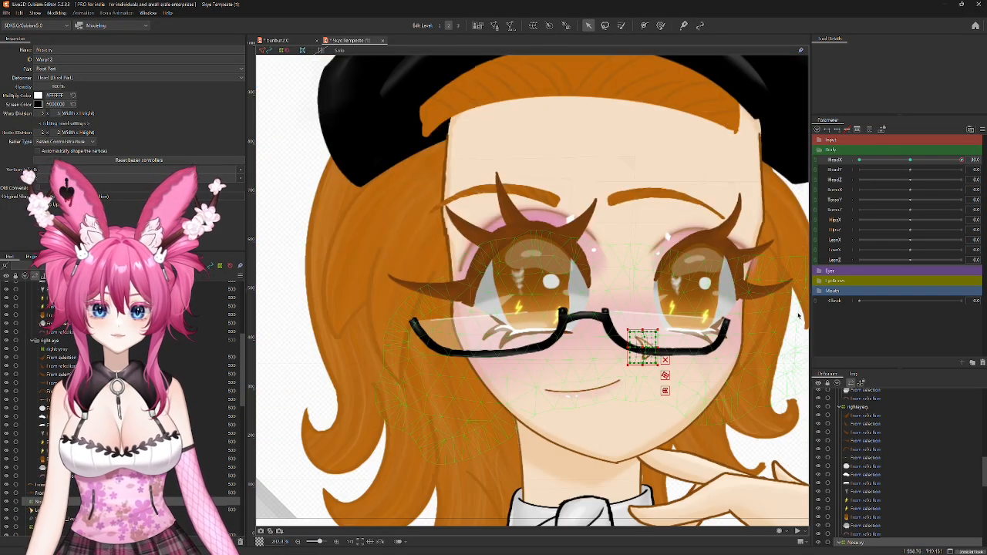
left_click_drag(755, 343, 653, 335)
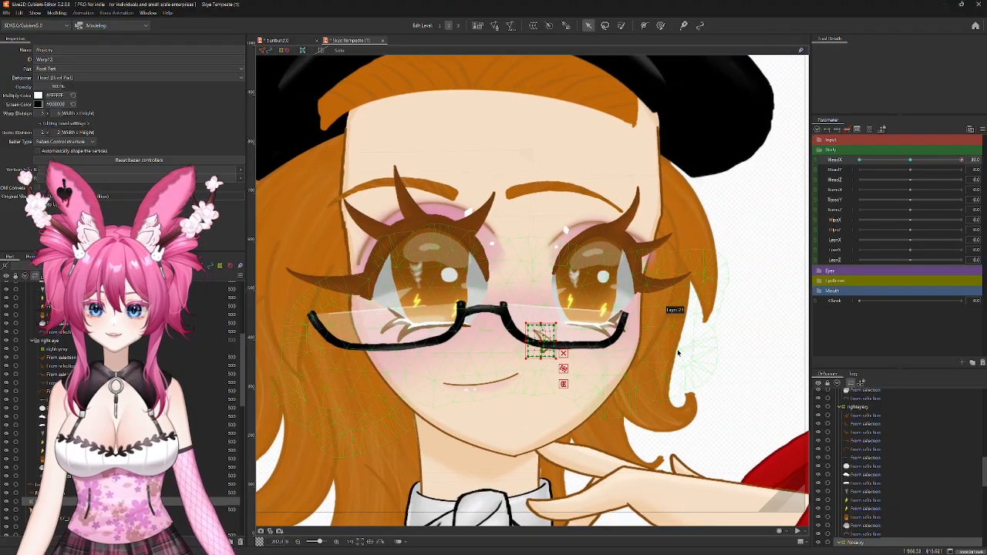
Step: Flip the Nose xy deformer horizontally at the HeadX minimum so the nose points toward the turned side
left_click_drag(954, 163, 824, 174)
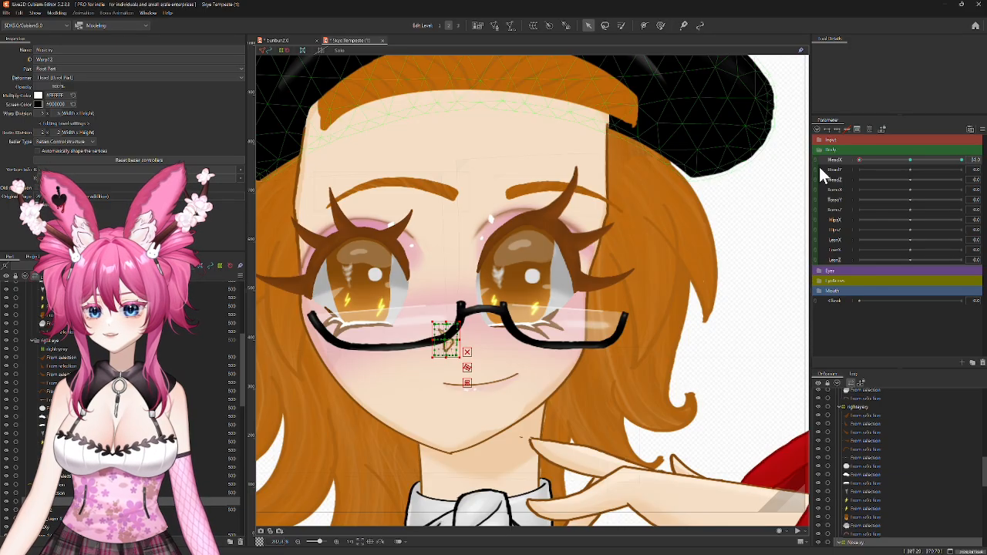
scroll(436, 359, "up", 5)
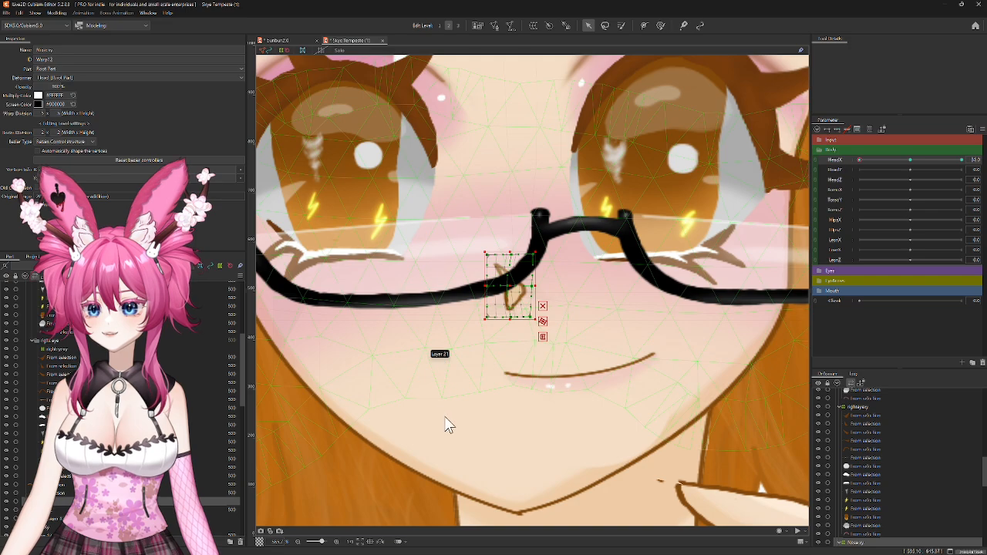
scroll(446, 423, "up", 3)
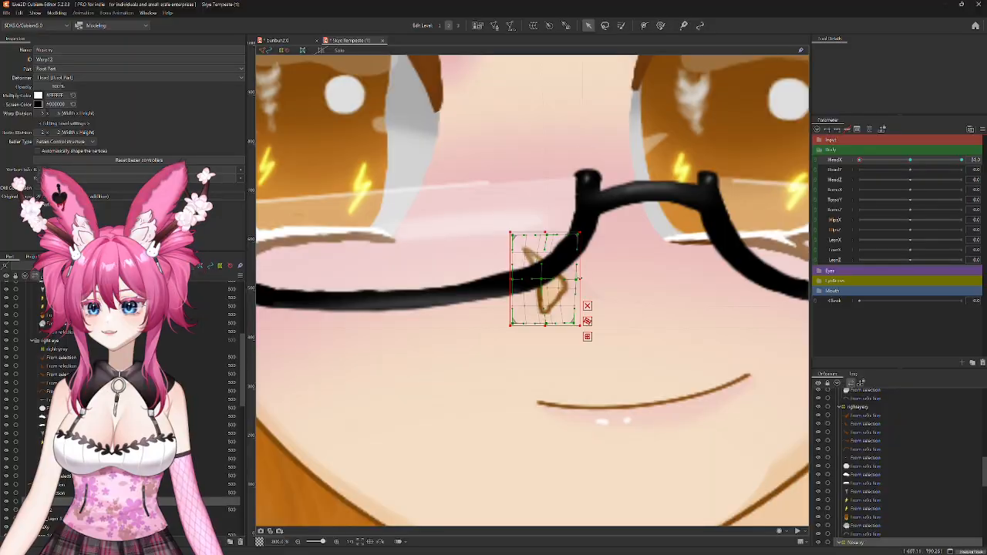
left_click_drag(580, 278, 452, 290)
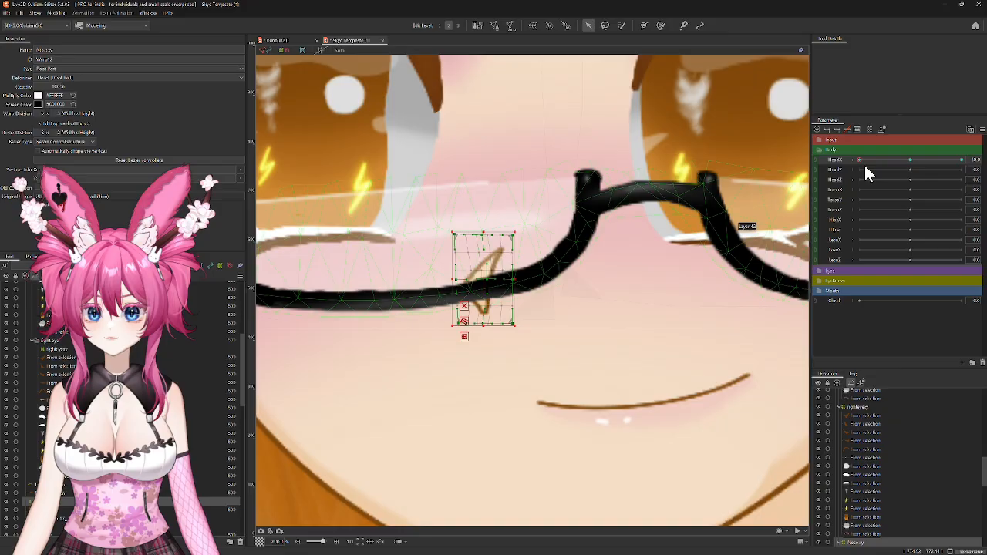
scroll(719, 245, "down", 4)
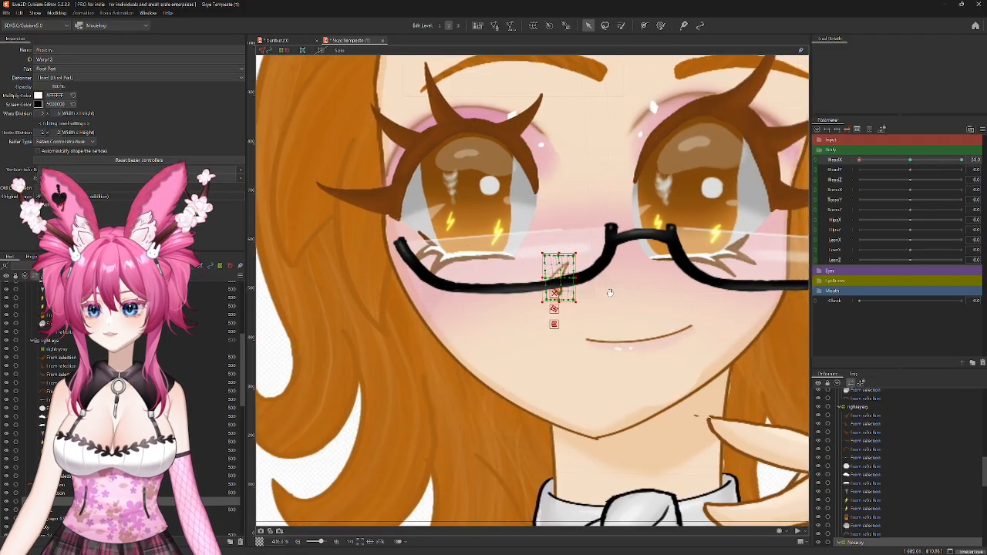
Step: Check the nose's turn by moving HeadX to its middle position and back to the minimum
left_click_drag(858, 159, 908, 176)
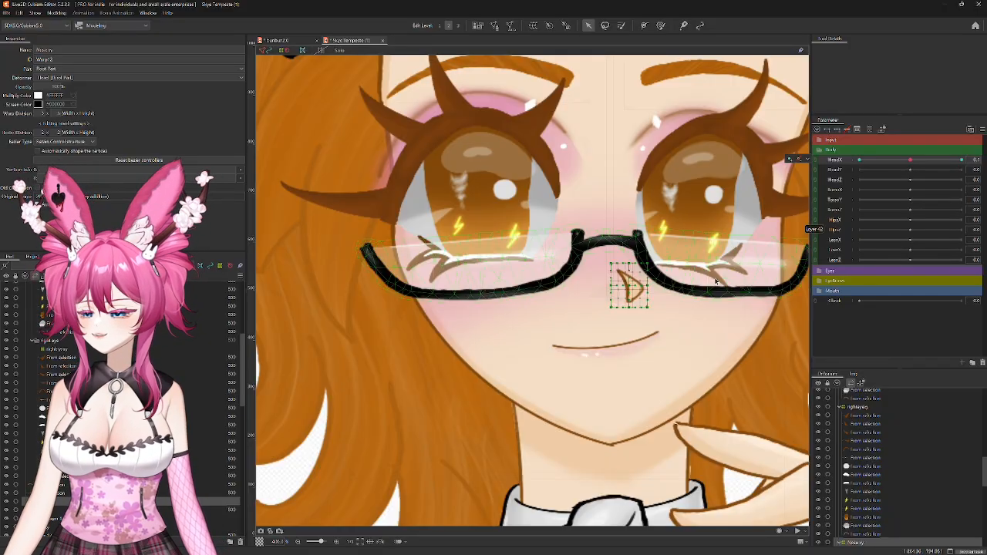
scroll(695, 317, "up", 2)
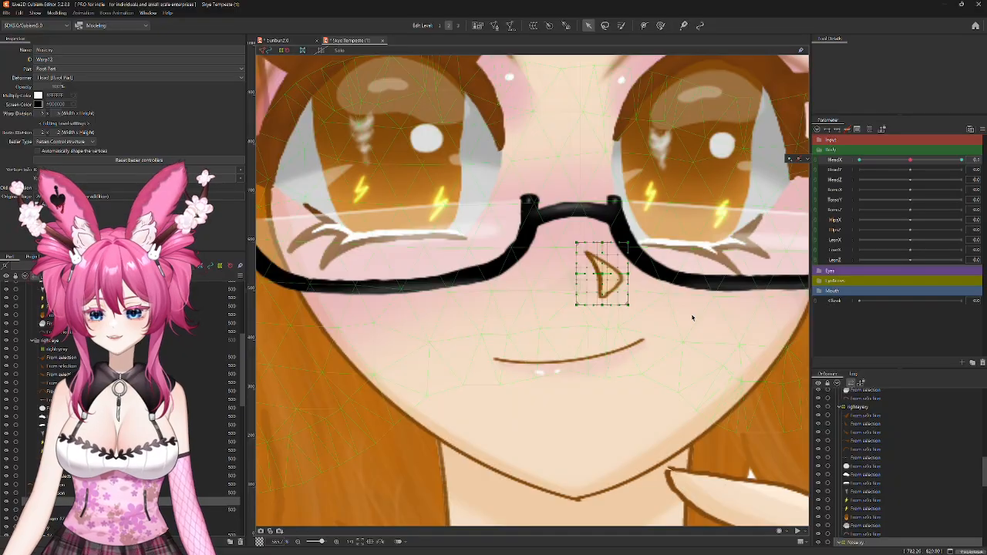
left_click_drag(913, 163, 847, 173)
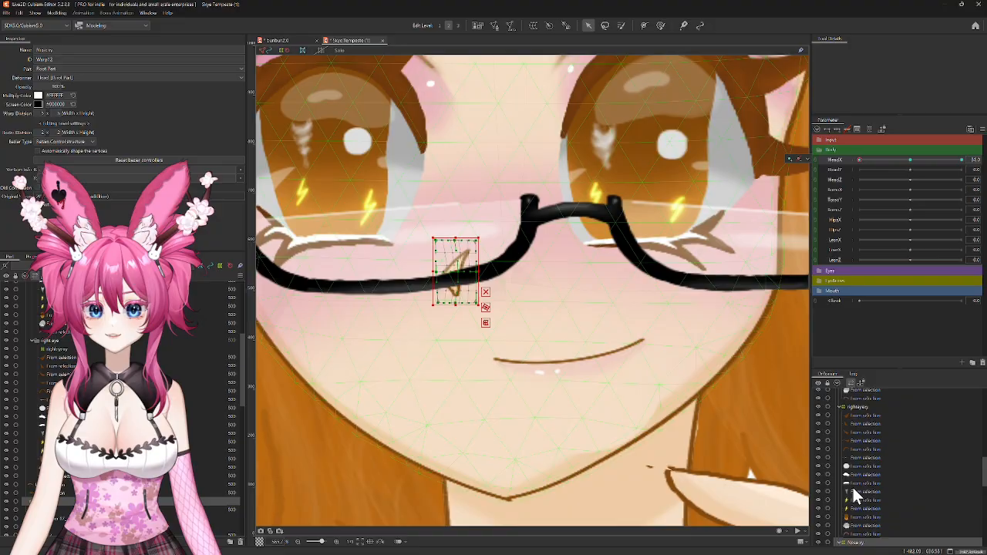
Step: At the HeadX minimum, shift the left eye's warp deformer left and nudge its lower inner corner inward
left_click(860, 409)
scroll(862, 424, "down", 3)
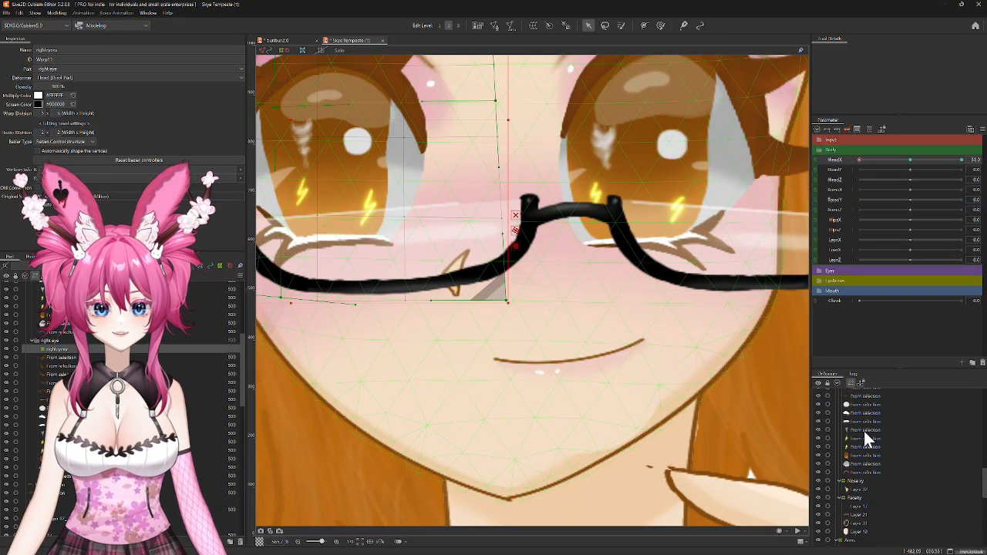
scroll(862, 468, "up", 3)
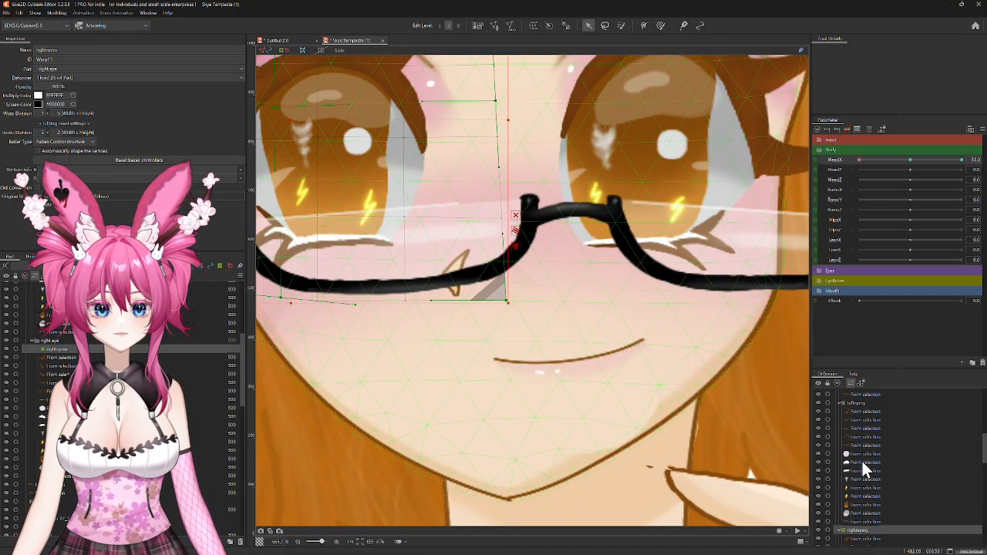
left_click(856, 403)
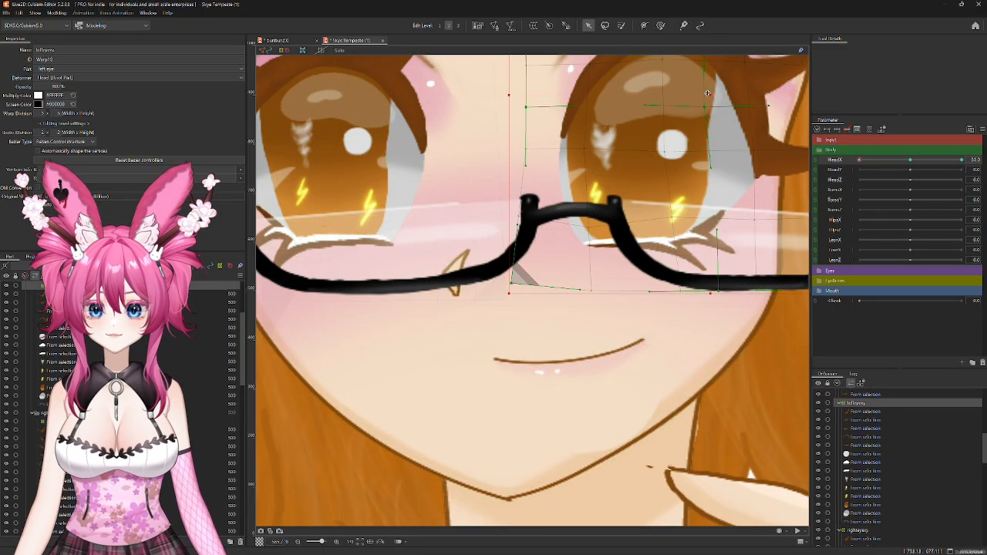
left_click_drag(709, 93, 698, 93)
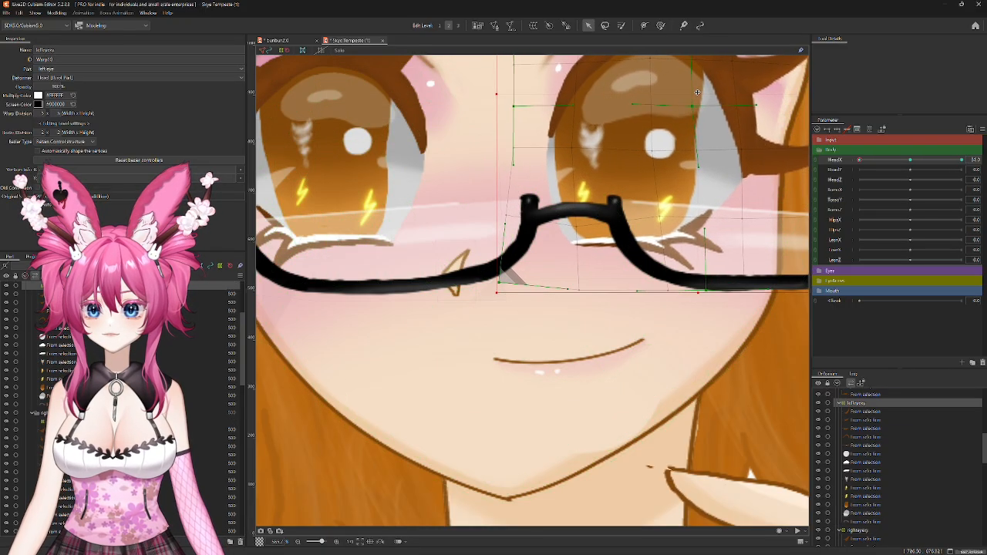
left_click_drag(499, 283, 509, 291)
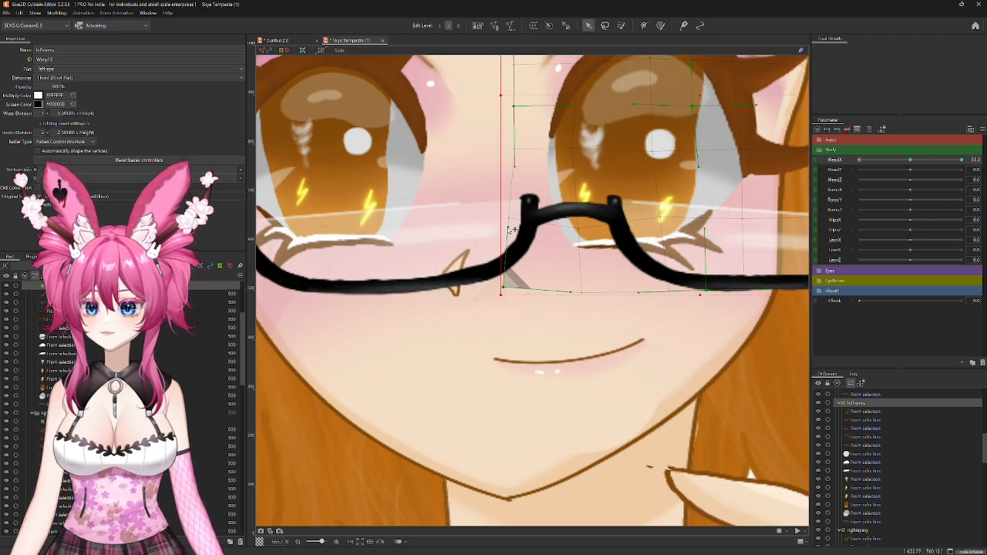
Step: Pull in the left eye deformer's upper outer corner, lower its top middle point, and return HeadX to its middle position
scroll(511, 220, "up", 3)
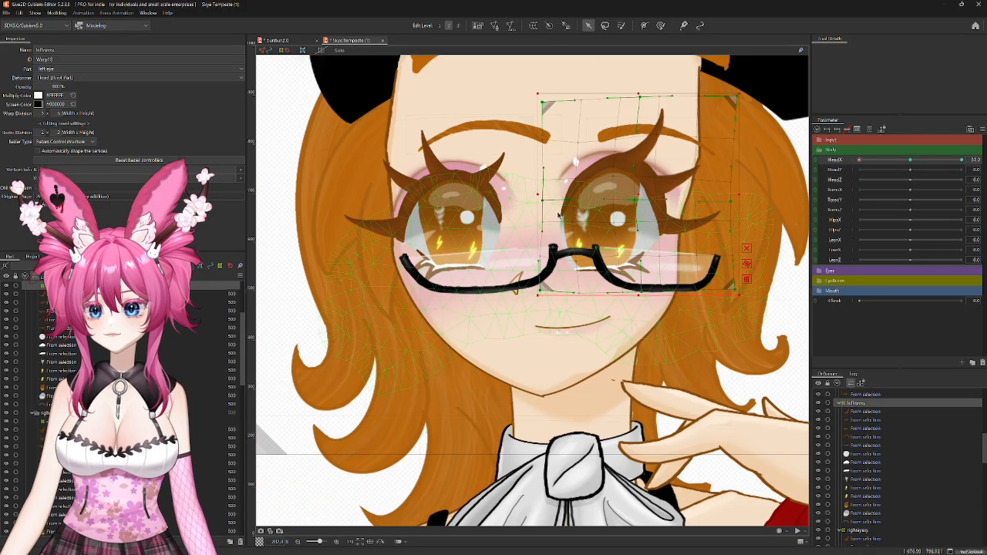
scroll(567, 227, "down", 3)
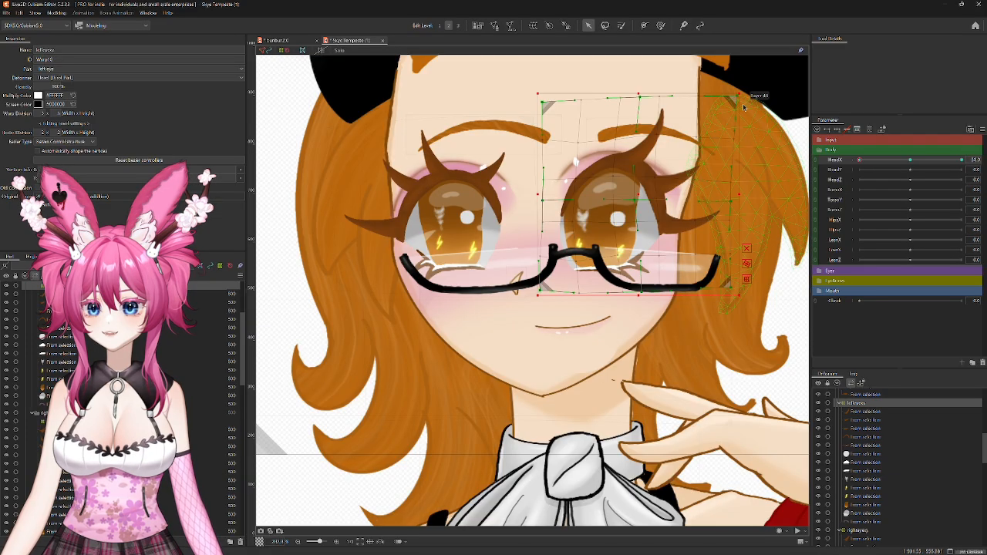
left_click_drag(740, 99, 728, 100)
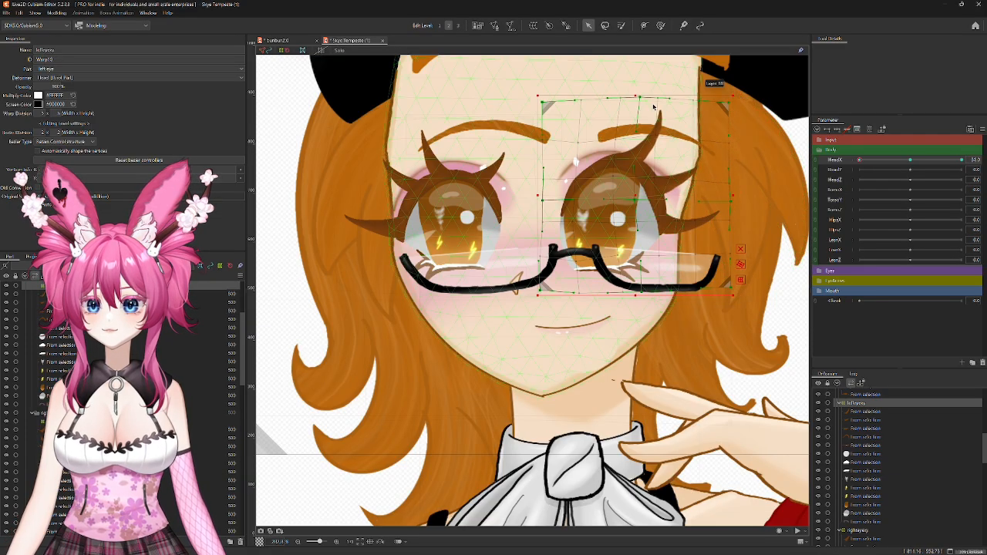
left_click_drag(645, 100, 638, 109)
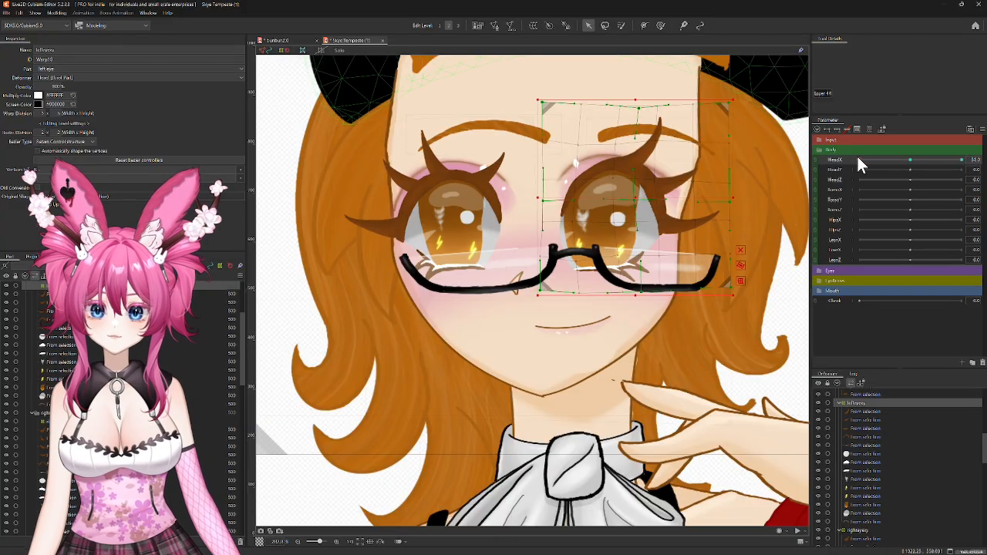
left_click_drag(858, 160, 910, 182)
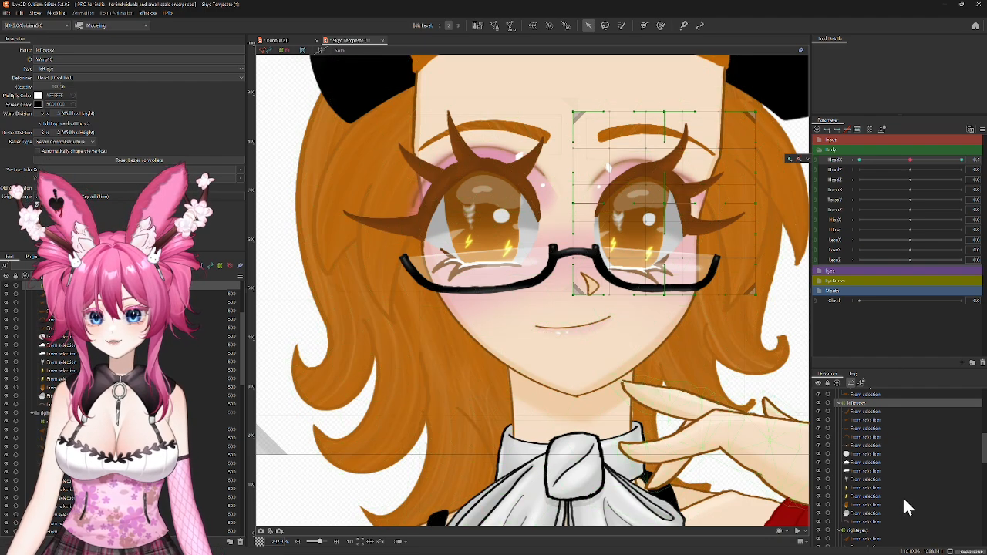
Step: Create a warp deformer named Mouthxy as parent of all the mouth art meshes in New group
scroll(882, 493, "down", 6)
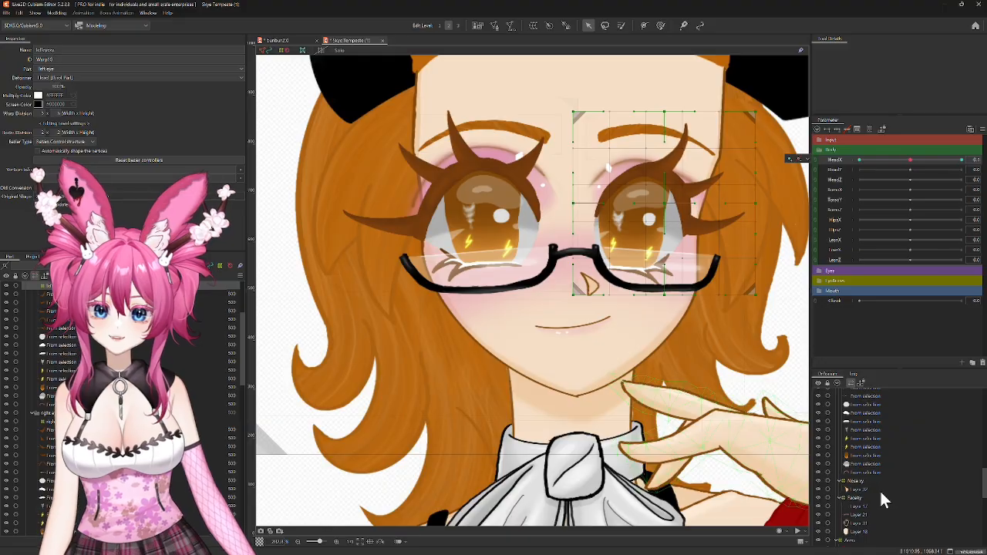
scroll(880, 491, "up", 5)
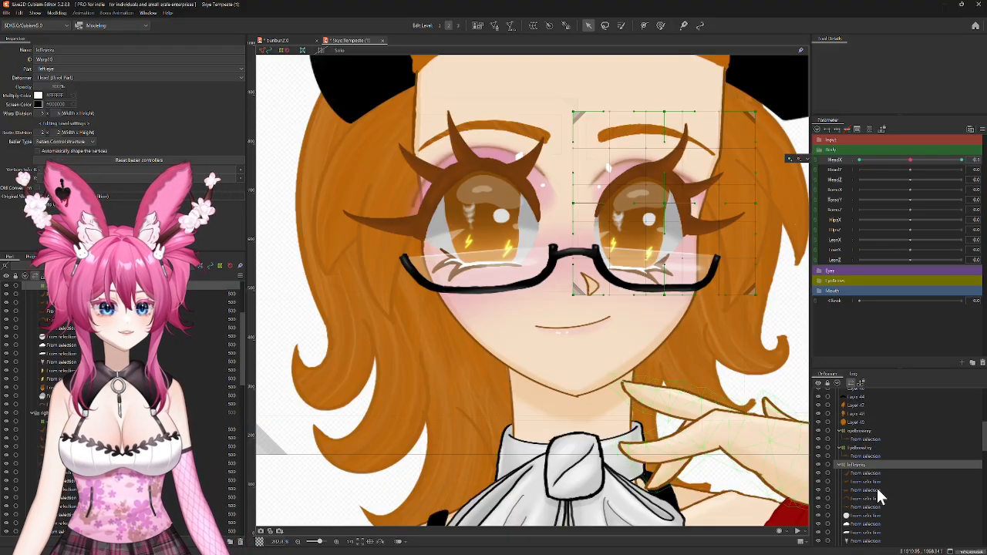
scroll(877, 488, "down", 2)
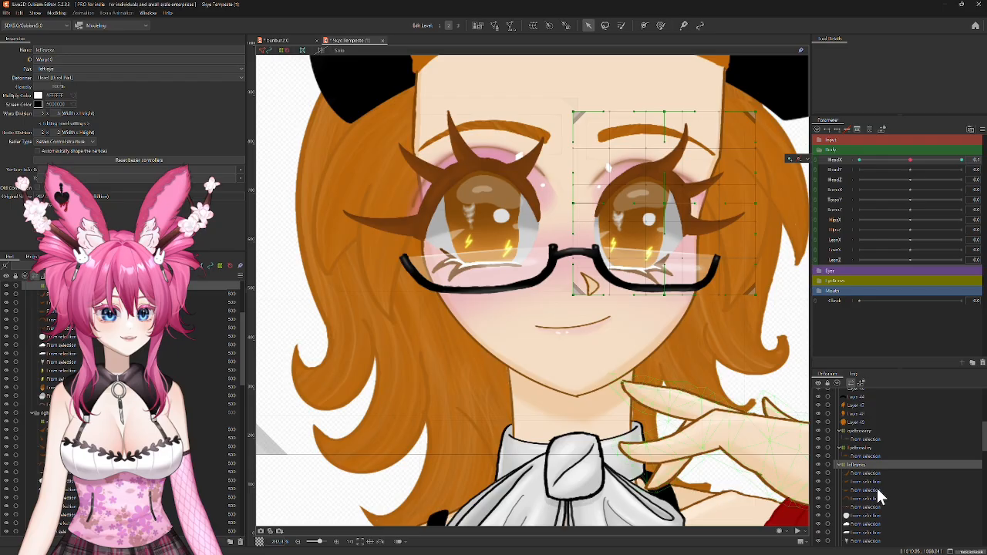
scroll(877, 486, "down", 5)
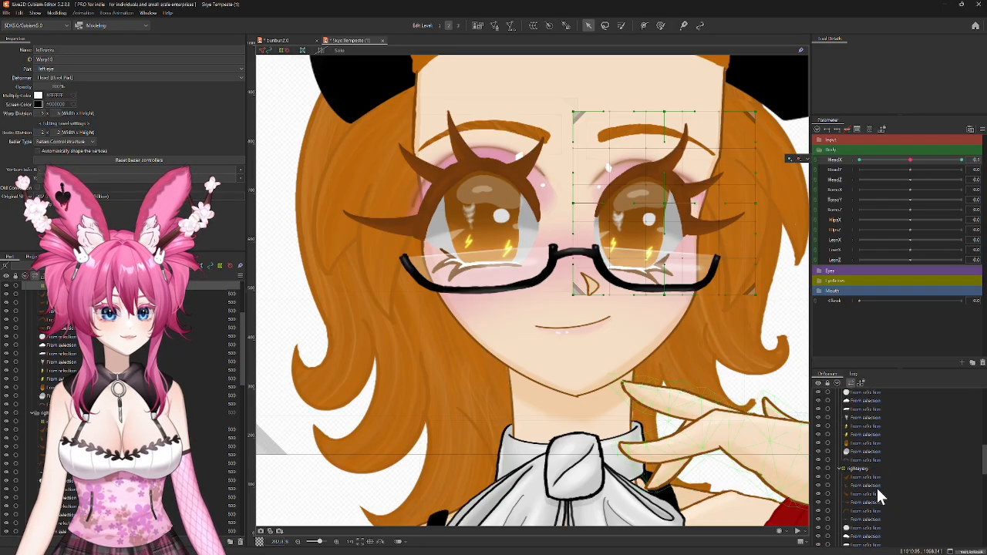
scroll(875, 488, "down", 5)
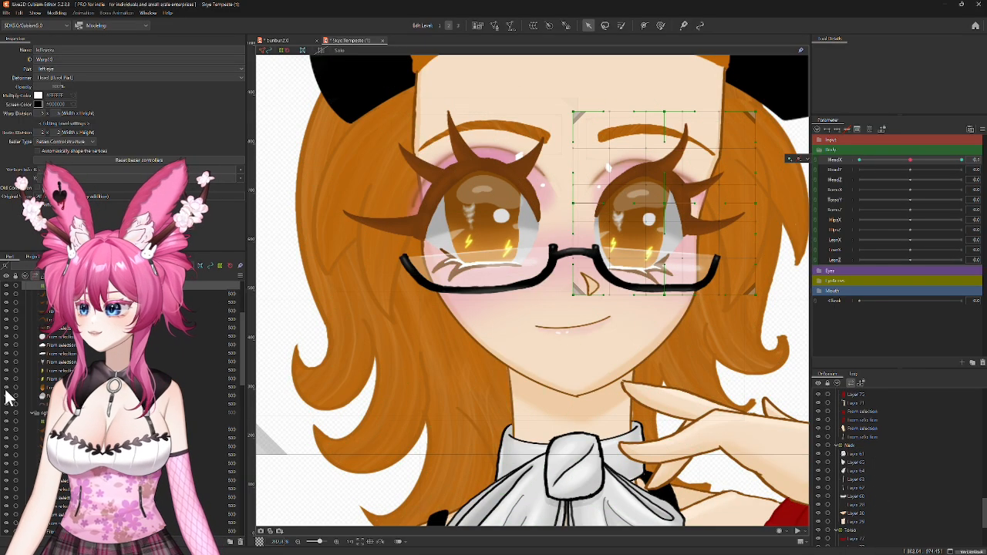
scroll(62, 397, "up", 5)
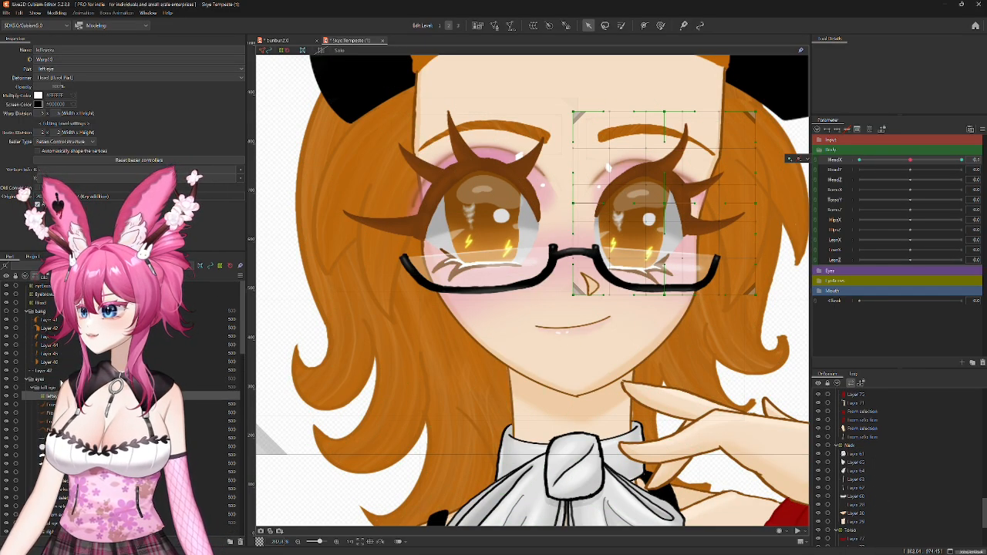
scroll(62, 397, "down", 10)
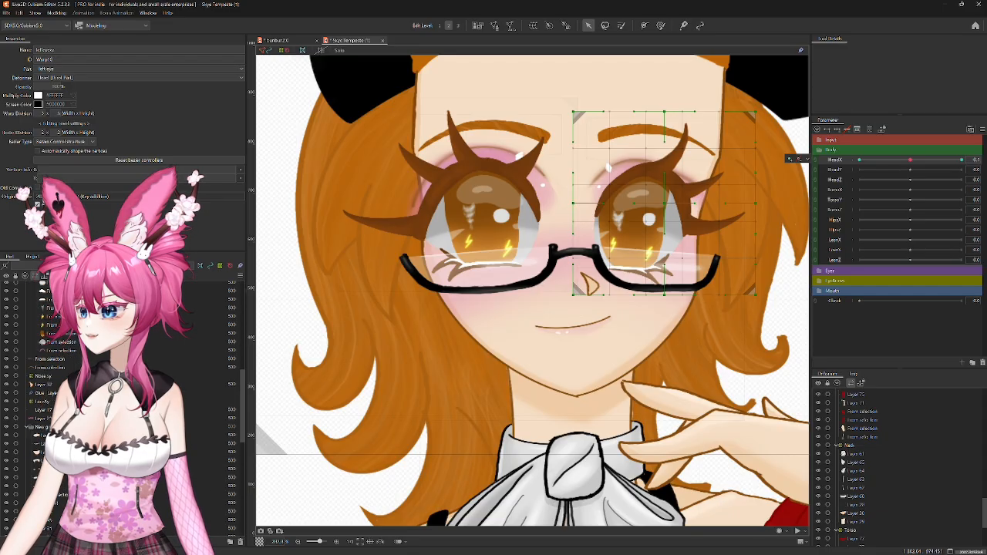
left_click(63, 435)
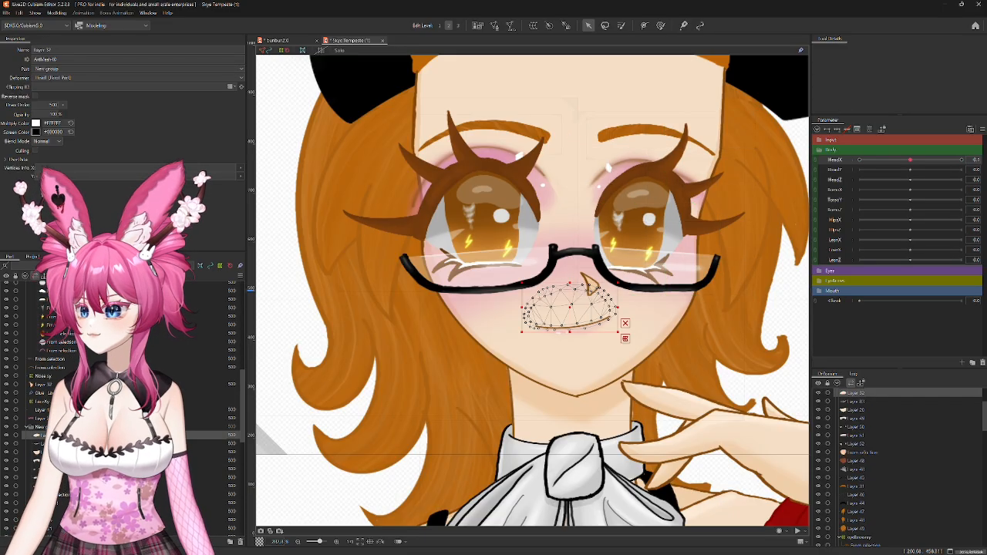
left_click(58, 509, "shift")
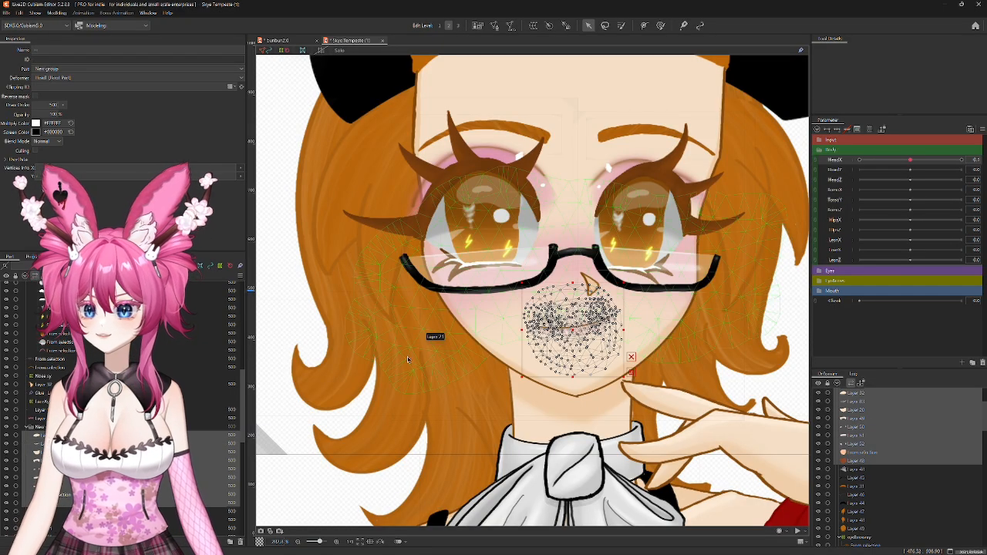
scroll(884, 444, "up", 3)
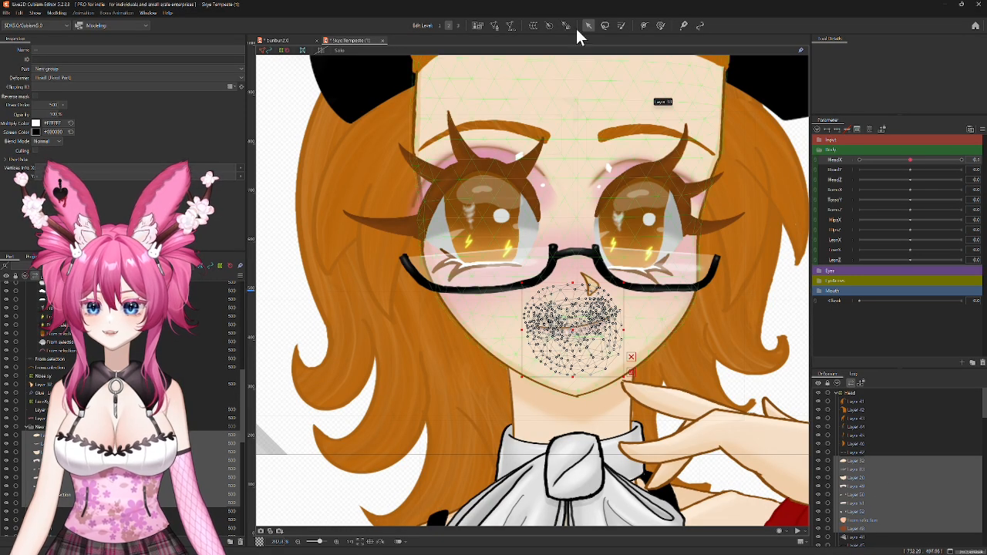
left_click(532, 26)
triple_click(347, 195)
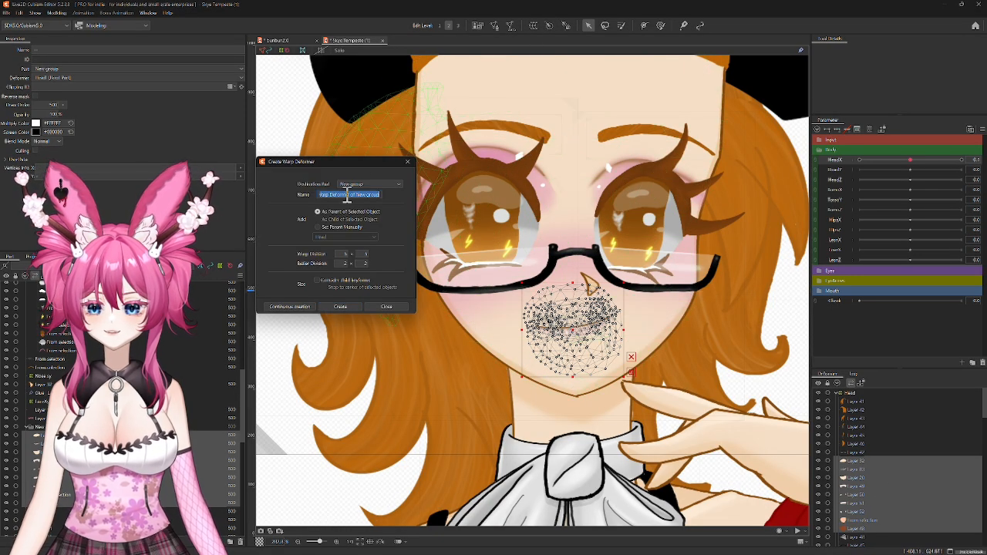
type("Mouth")
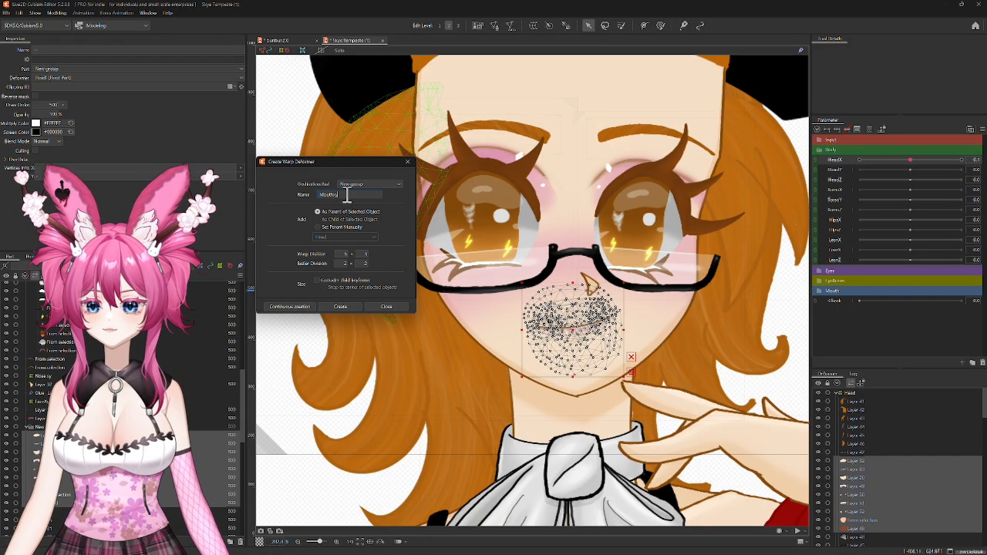
left_click(331, 306)
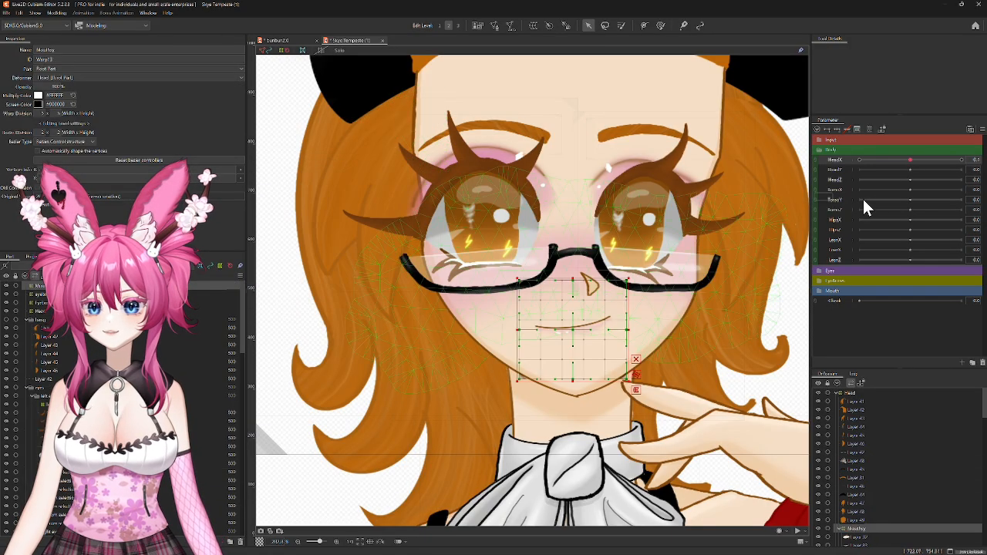
Step: Add three HeadX keys to the Mouthxy deformer and shift it left with the turned face at the HeadX minimum
left_click(838, 130)
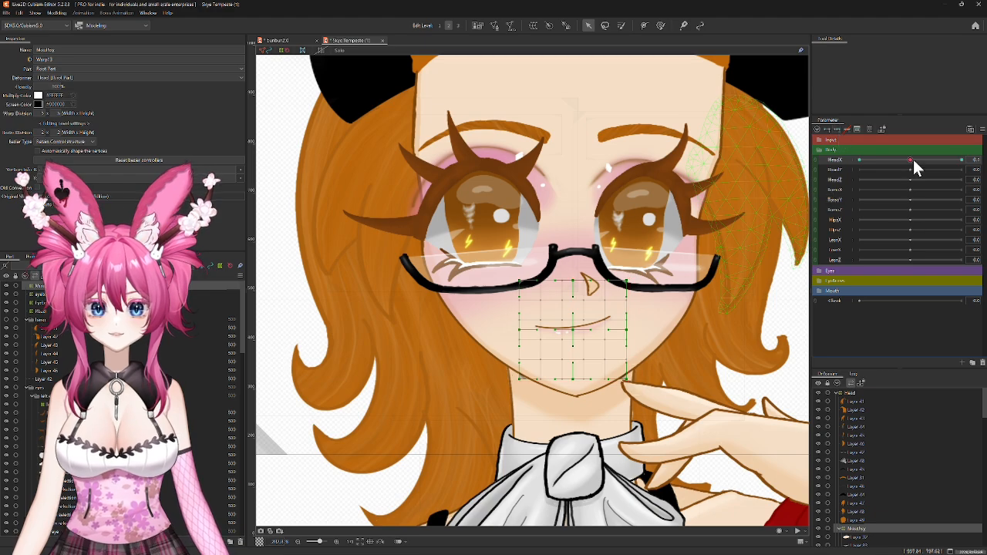
left_click_drag(912, 159, 856, 164)
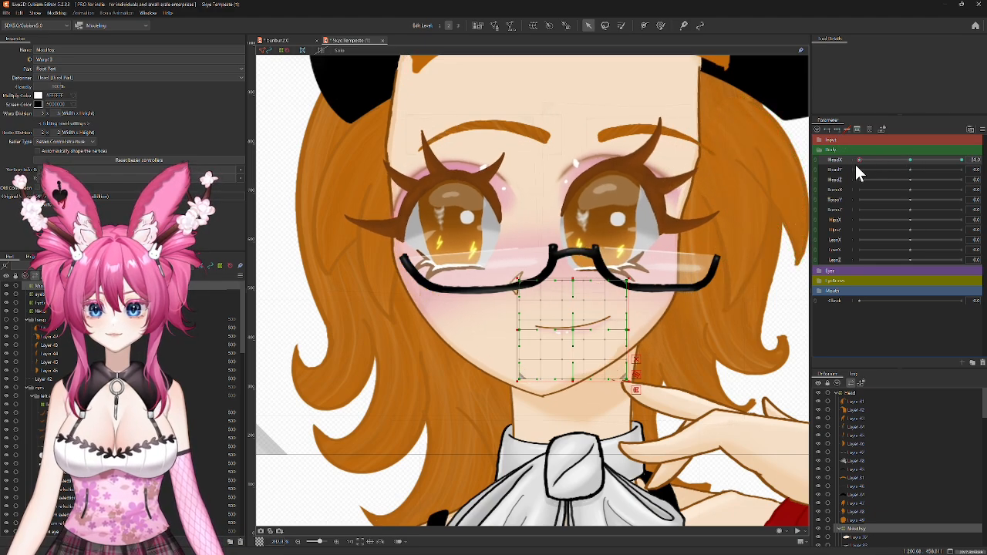
scroll(694, 301, "up", 4)
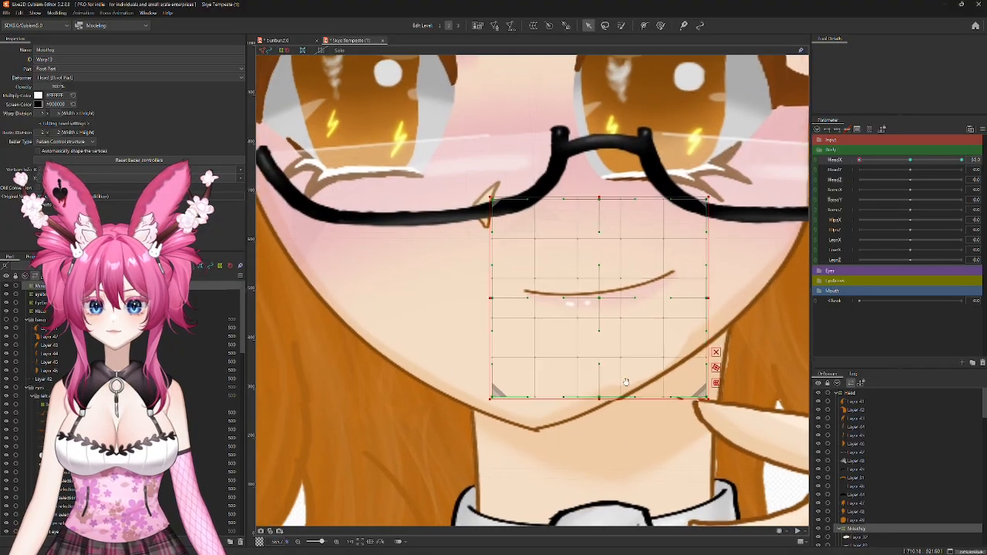
left_click_drag(659, 311, 566, 311)
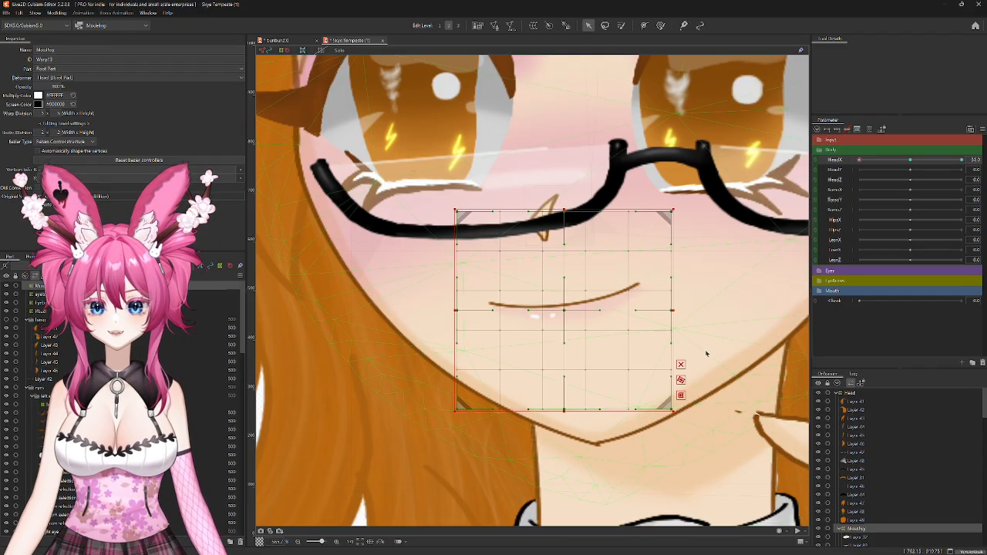
Step: At the HeadX maximum, shift the Mouthxy deformer right so the mouth follows the turned face
left_click_drag(866, 159, 960, 161)
left_click_drag(700, 256, 534, 243)
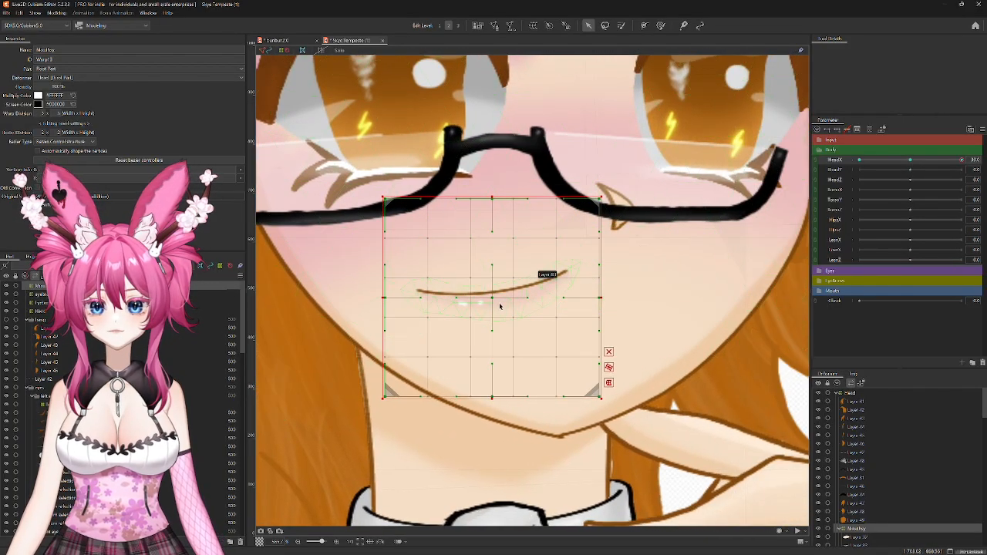
left_click_drag(493, 297, 584, 300)
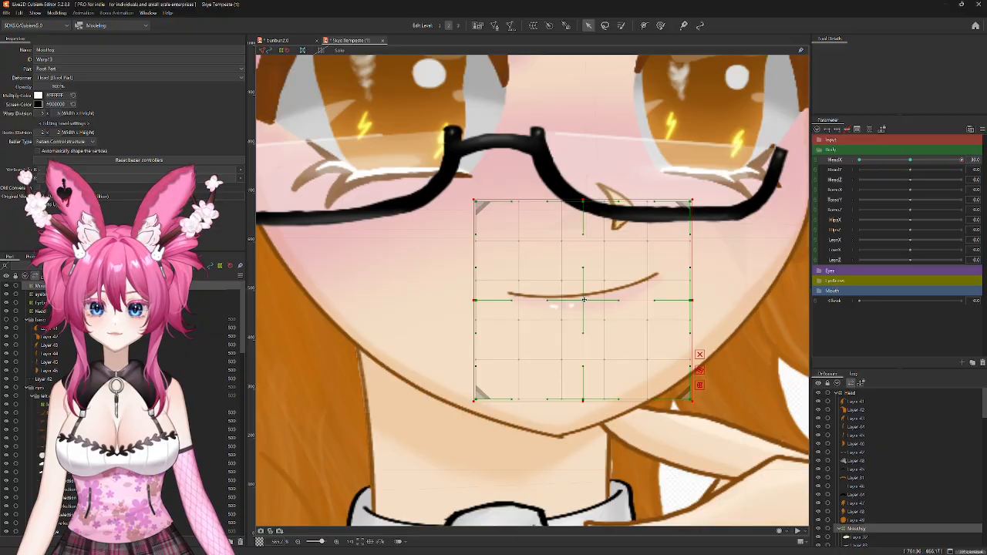
Step: Check the mouth's movement with the whole face by moving HeadX back to its middle position
left_click_drag(962, 161, 910, 174)
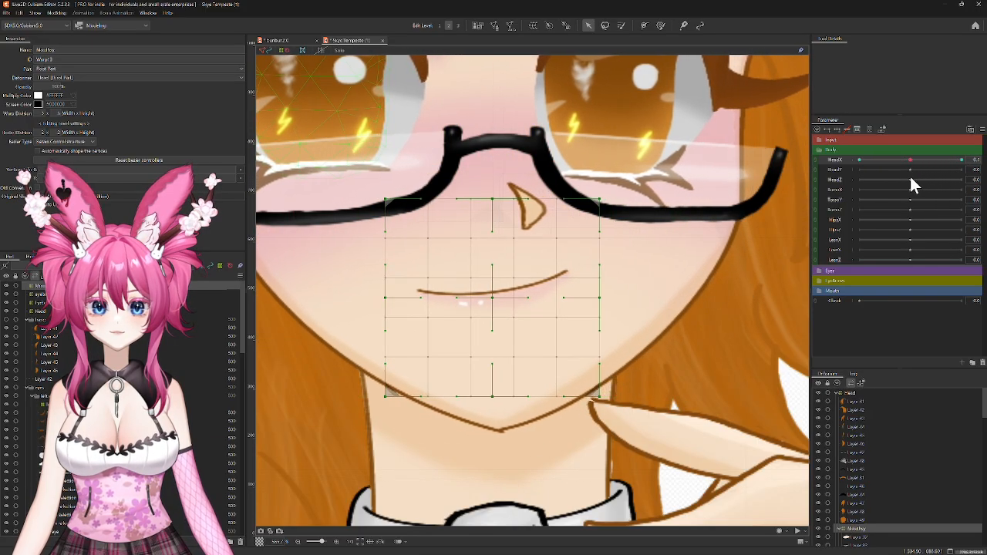
scroll(711, 255, "down", 2)
scroll(711, 258, "down", 3)
left_click_drag(711, 259, 657, 300)
mouse_move(910, 160)
left_mouse_down()
mouse_move(827, 167)
mouse_move(984, 179)
mouse_move(800, 187)
mouse_move(984, 185)
mouse_move(819, 185)
mouse_move(966, 179)
mouse_move(864, 172)
mouse_move(911, 171)
left_mouse_up()
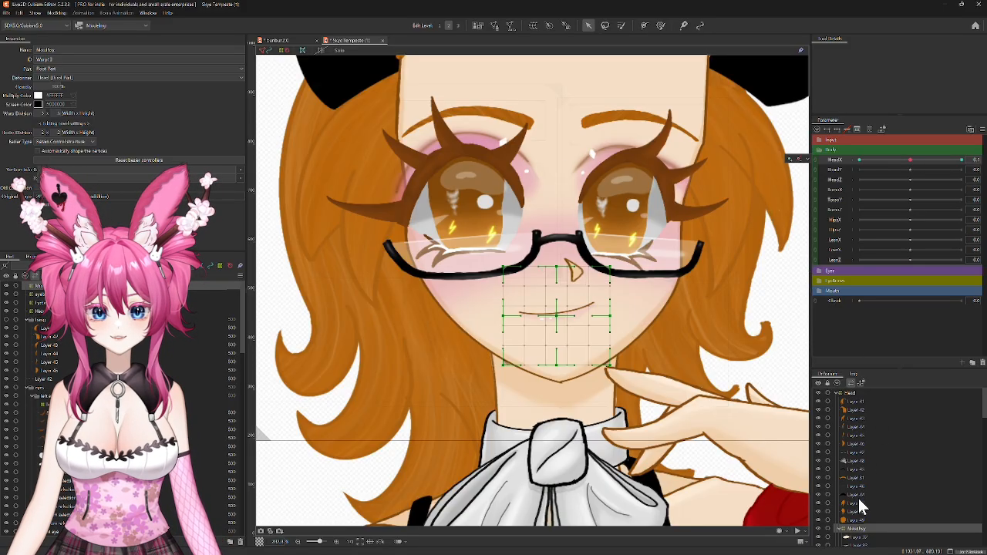
Step: Create a warp deformer named glasses xy for the glasses, add three HeadX keys to it, and set HeadX to its minimum
left_click(852, 452)
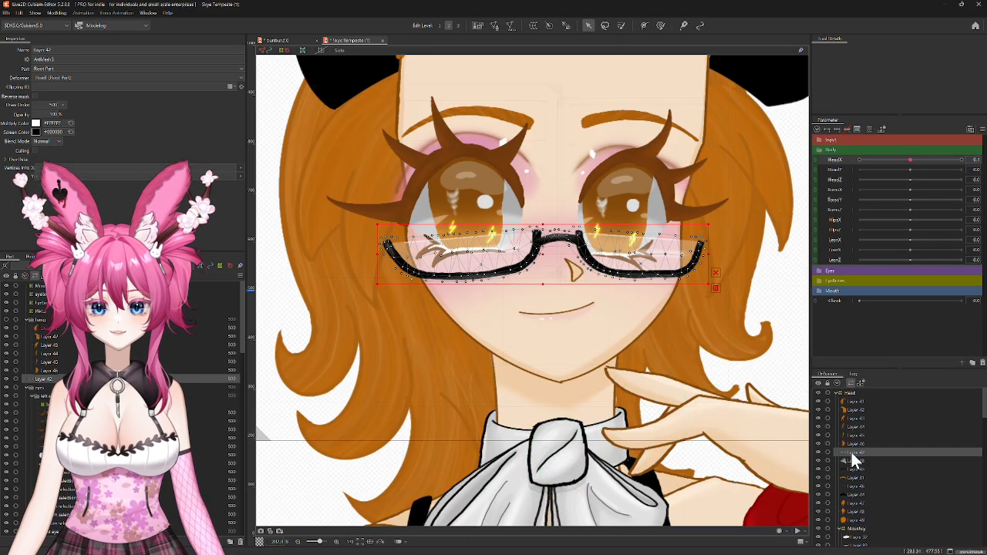
left_click(533, 26)
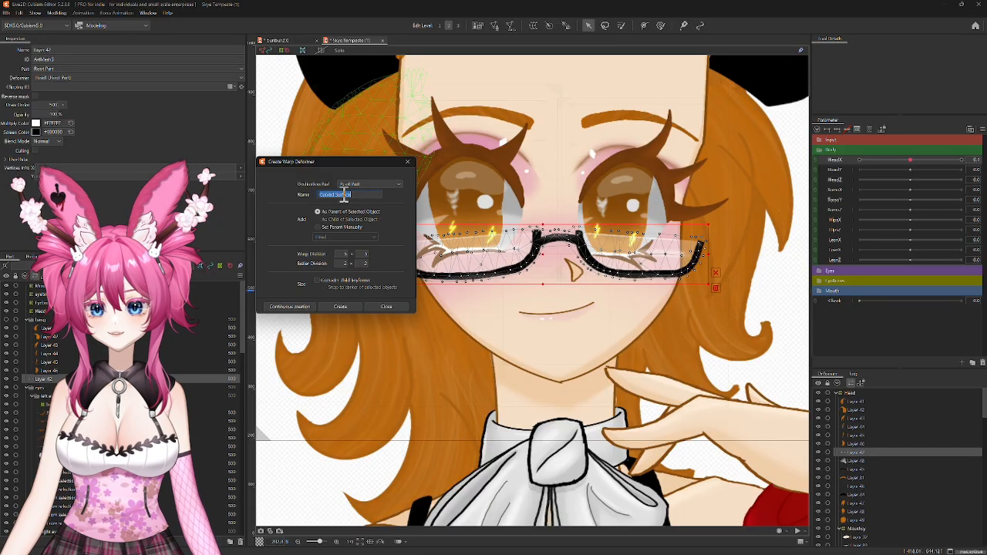
left_click(338, 307)
left_click(838, 129)
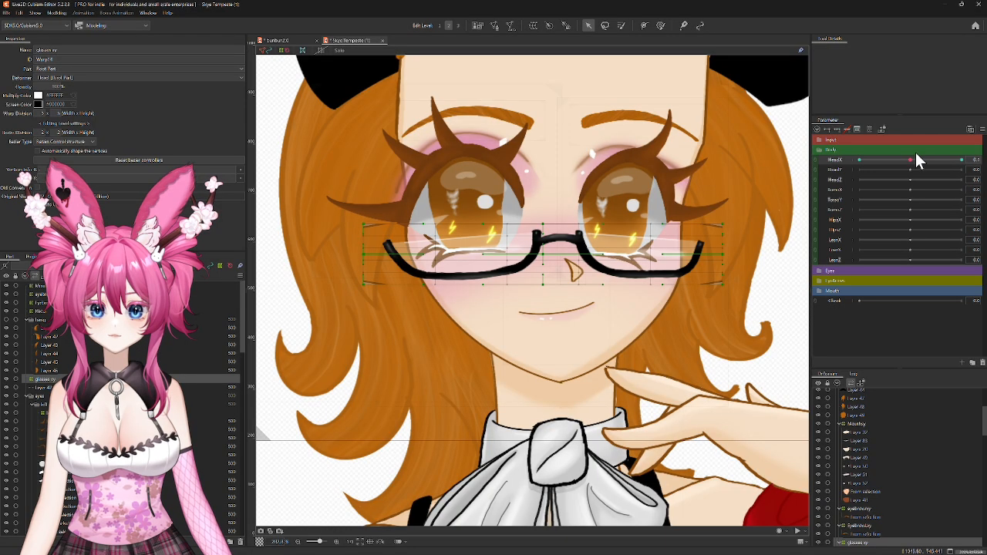
left_click_drag(910, 160, 839, 165)
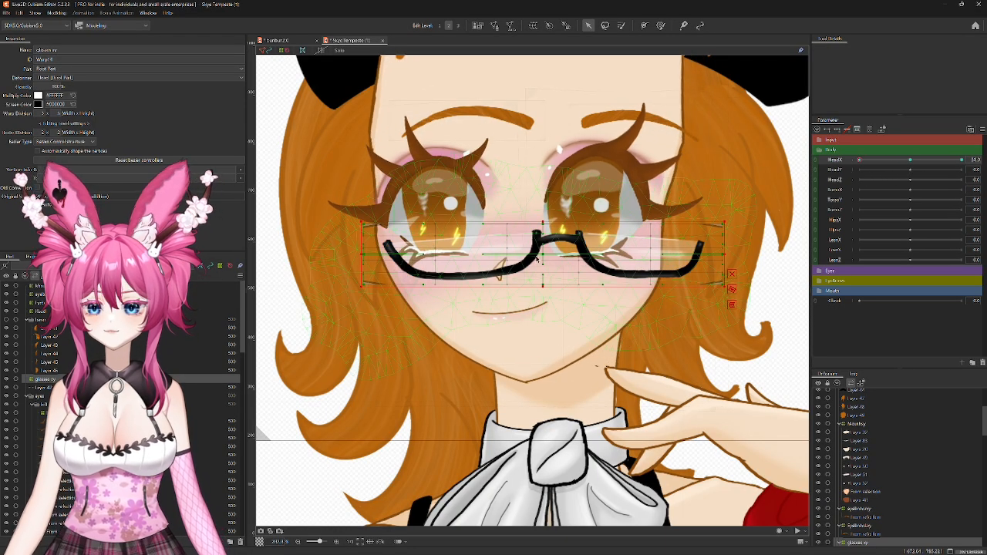
Step: At the HeadX minimum, shift the glasses xy deformer left with the turned face and pull its left edge inward to narrow that lens
left_click_drag(543, 254, 494, 255)
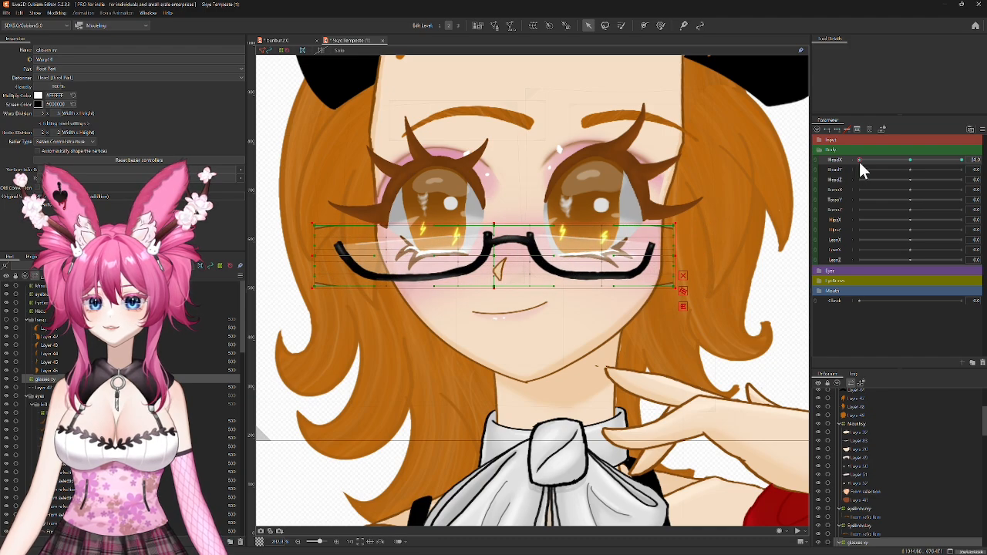
left_click_drag(861, 164, 833, 171)
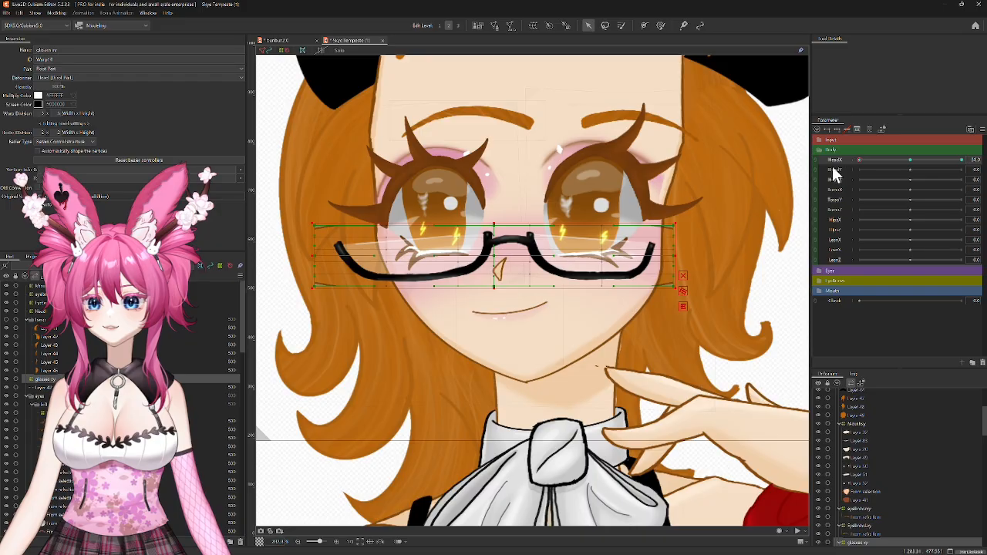
left_click_drag(315, 256, 343, 229)
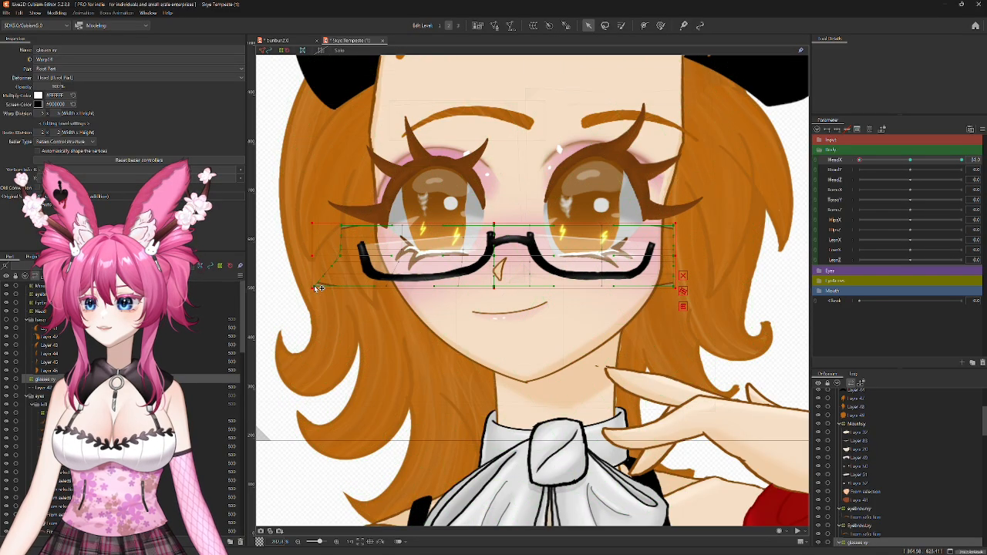
left_click_drag(314, 288, 345, 287)
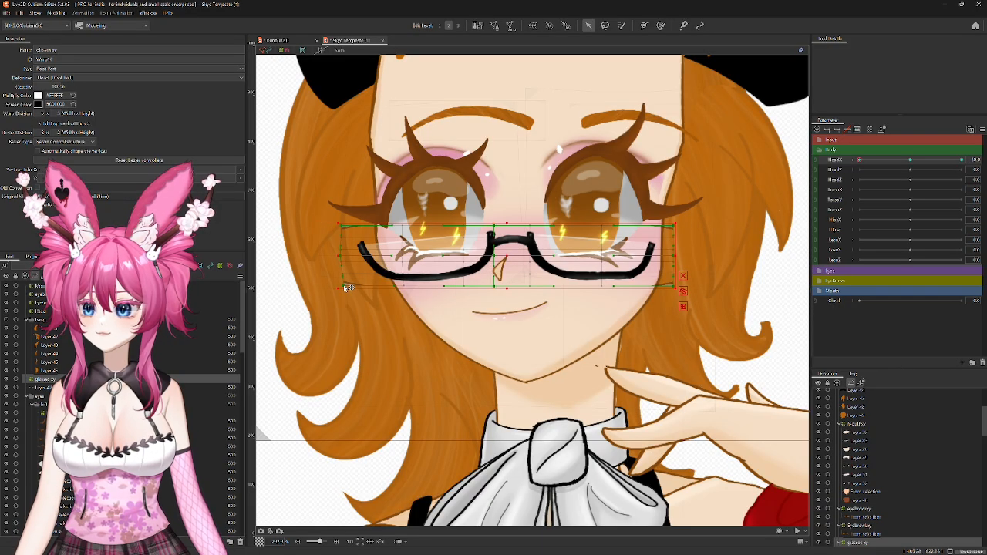
left_click_drag(861, 160, 848, 179)
Step: Move the middle column of the glasses xy deformer's control points slightly left to shift the bridge at the HeadX minimum
scroll(496, 254, "up", 5)
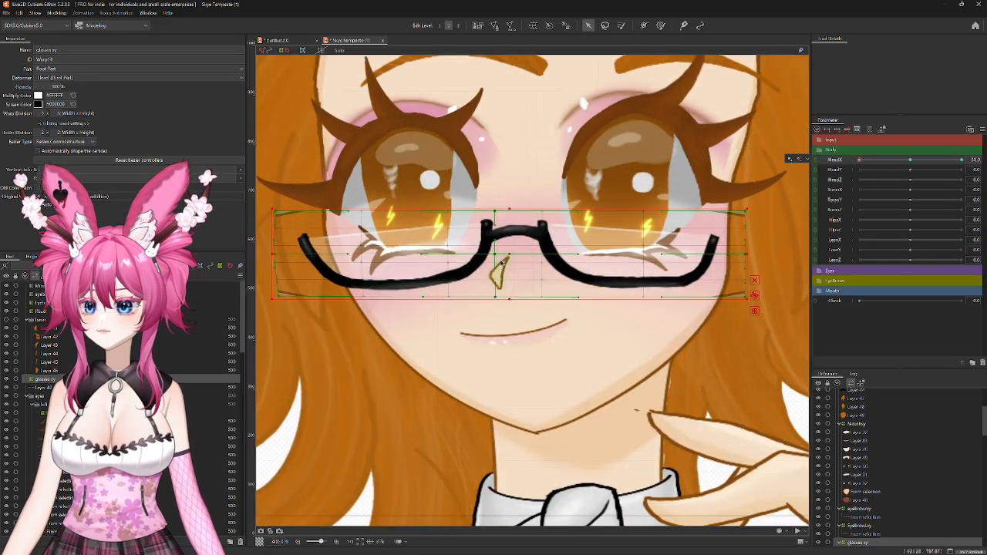
left_click_drag(499, 254, 474, 251)
left_click_drag(497, 315, 479, 313)
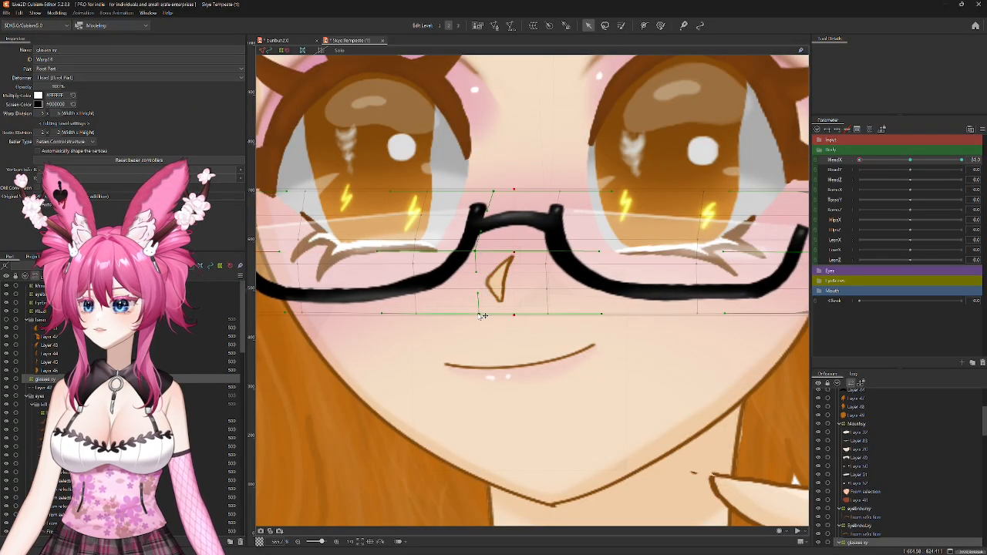
left_click_drag(494, 191, 485, 192)
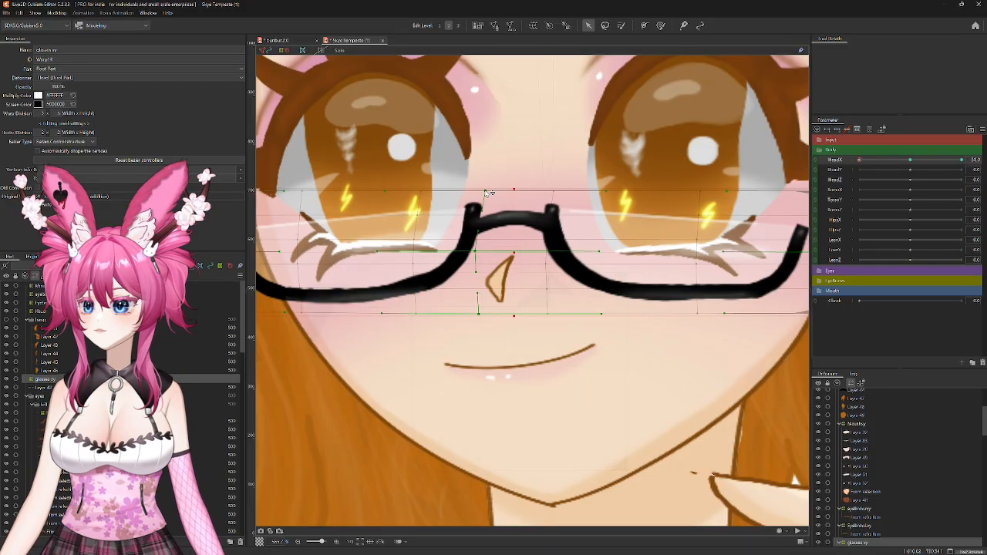
Step: Stretch the right edge of the glasses xy deformer outward and make it slightly taller at the HeadX minimum
scroll(683, 304, "down", 5)
left_click_drag(707, 317, 605, 324)
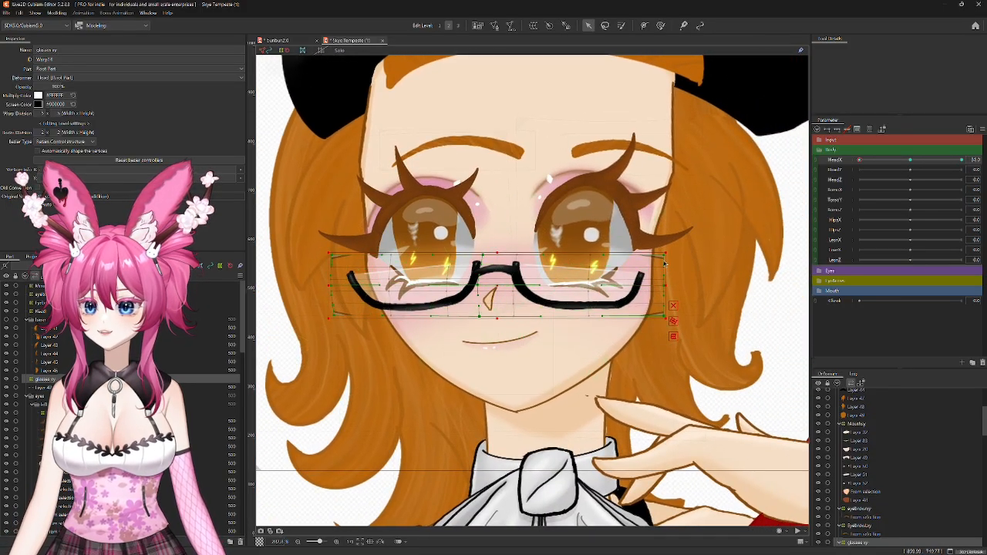
left_click_drag(665, 256, 676, 318)
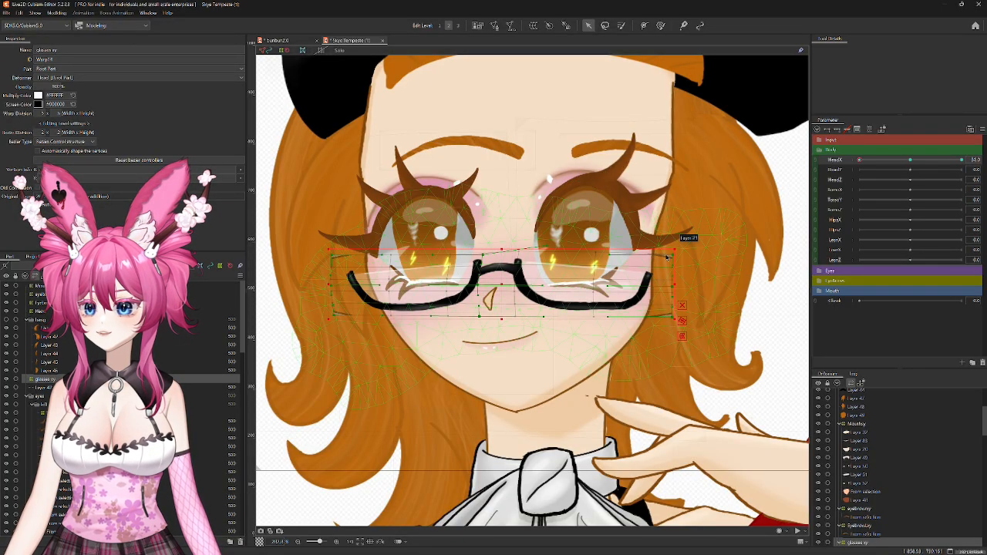
left_click_drag(677, 256, 673, 250)
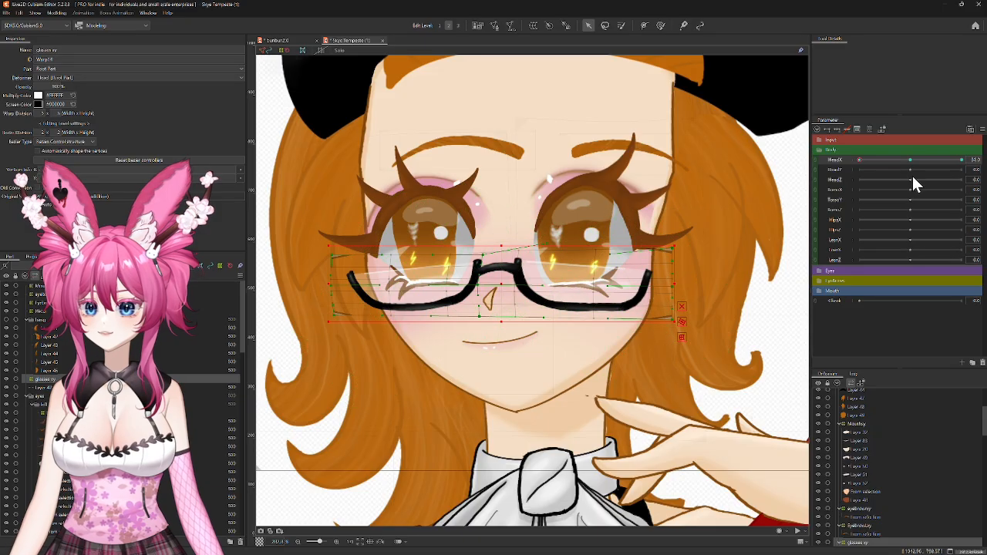
Step: At the HeadX maximum, shift the glasses xy deformer right, pull its right edge inward and enlarge its left edge
mouse_move(863, 159)
left_mouse_down()
mouse_move(918, 165)
mouse_move(843, 176)
mouse_move(964, 176)
left_mouse_up()
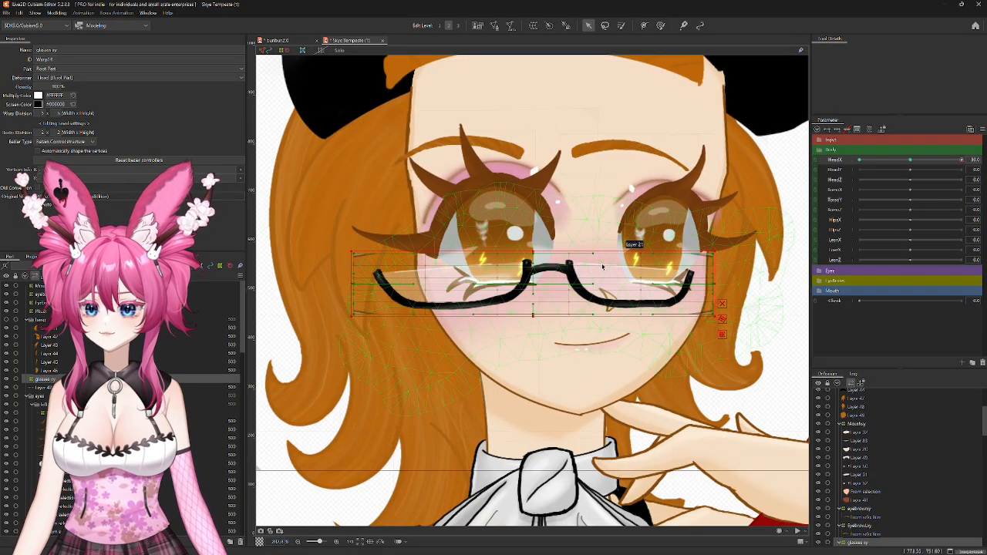
left_click_drag(532, 284, 577, 286)
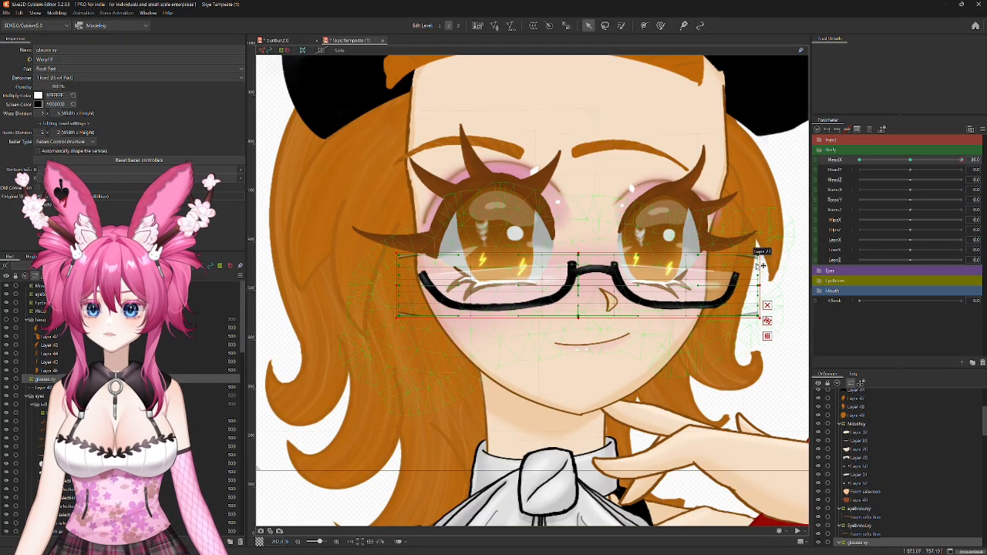
left_click_drag(759, 256, 749, 285)
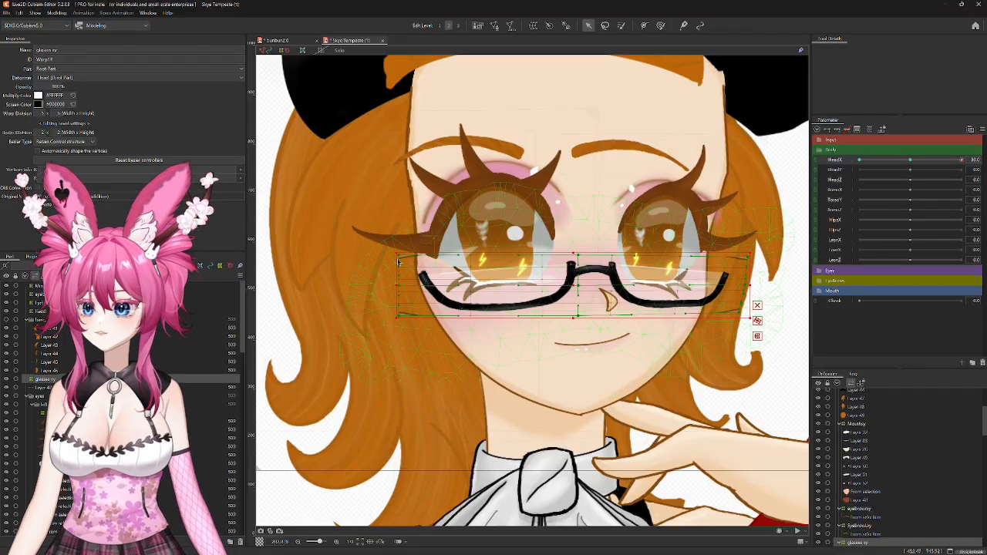
left_click_drag(398, 257, 395, 250)
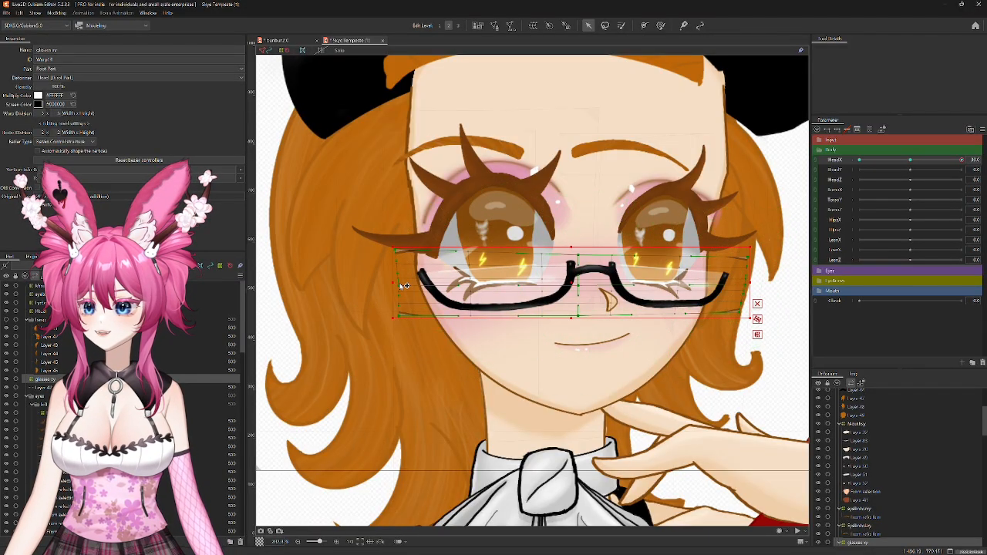
left_click_drag(399, 285, 392, 318)
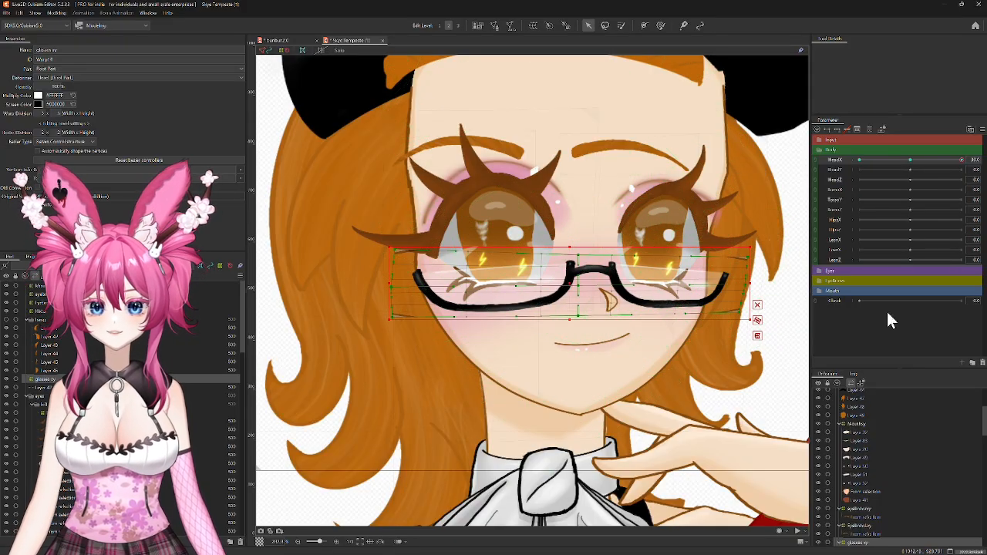
Step: At the HeadX minimum, nudge the inner control points of the left eye's warp deformer slightly down and right, and compare with the HeadX middle
left_click_drag(974, 160, 965, 194)
left_click_drag(824, 194, 853, 202)
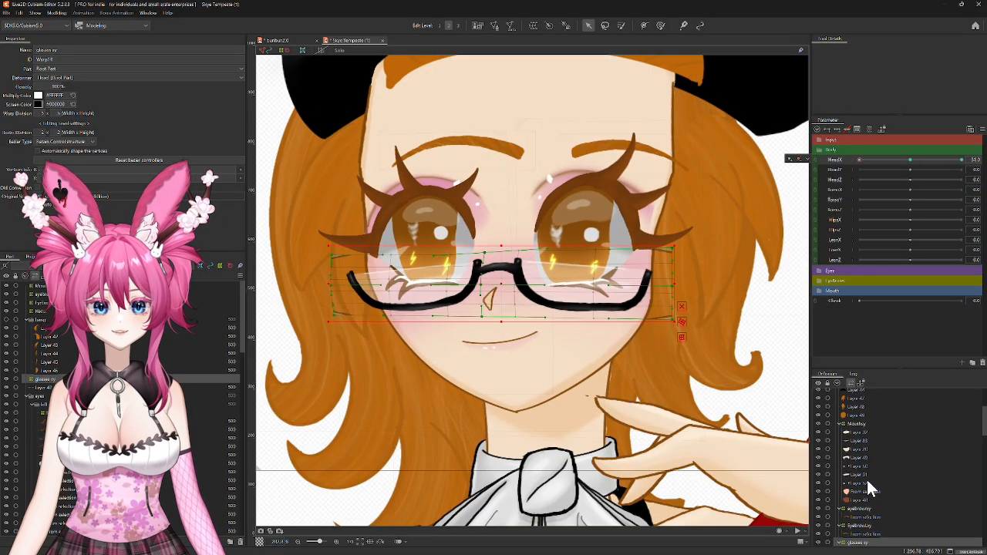
scroll(866, 480, "up", 3)
scroll(864, 471, "down", 5)
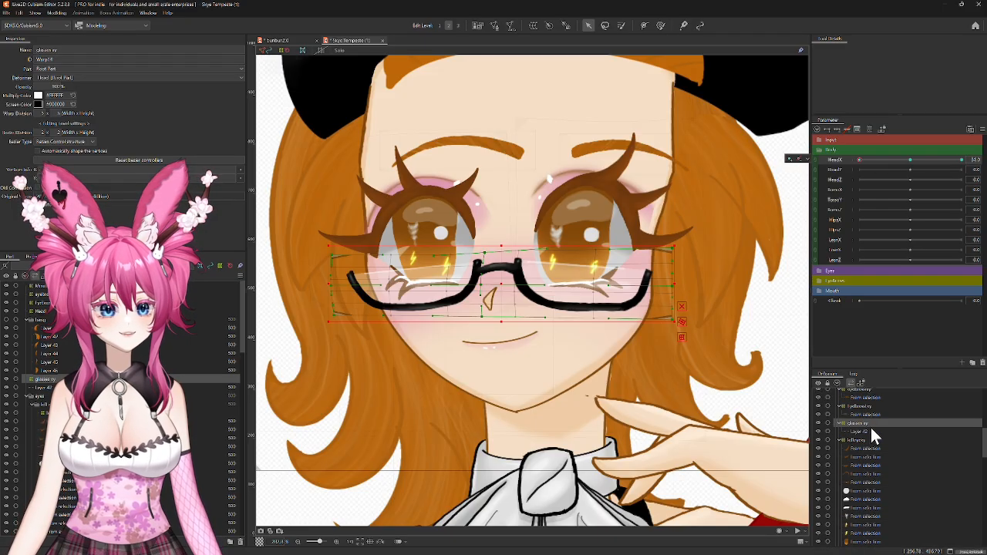
scroll(869, 427, "down", 2)
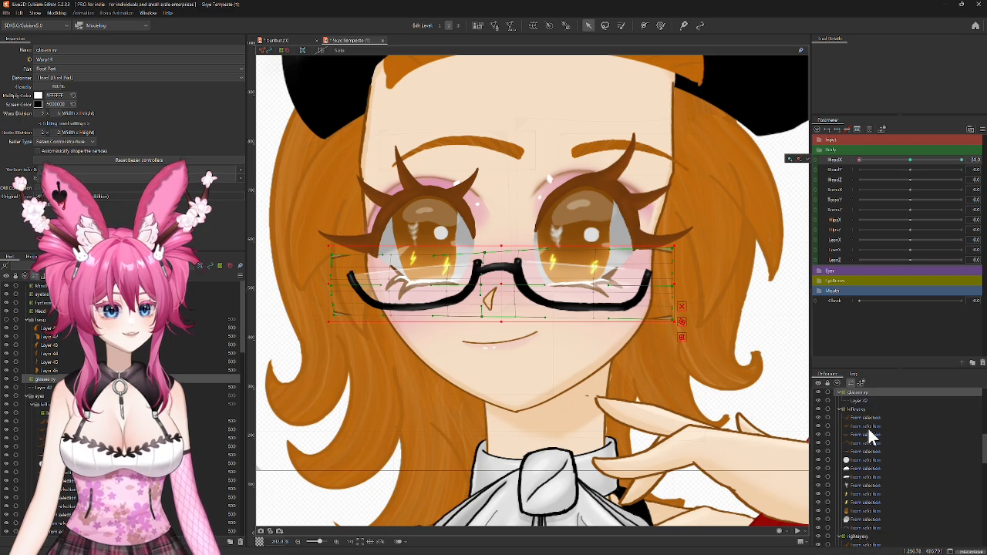
left_click(860, 410)
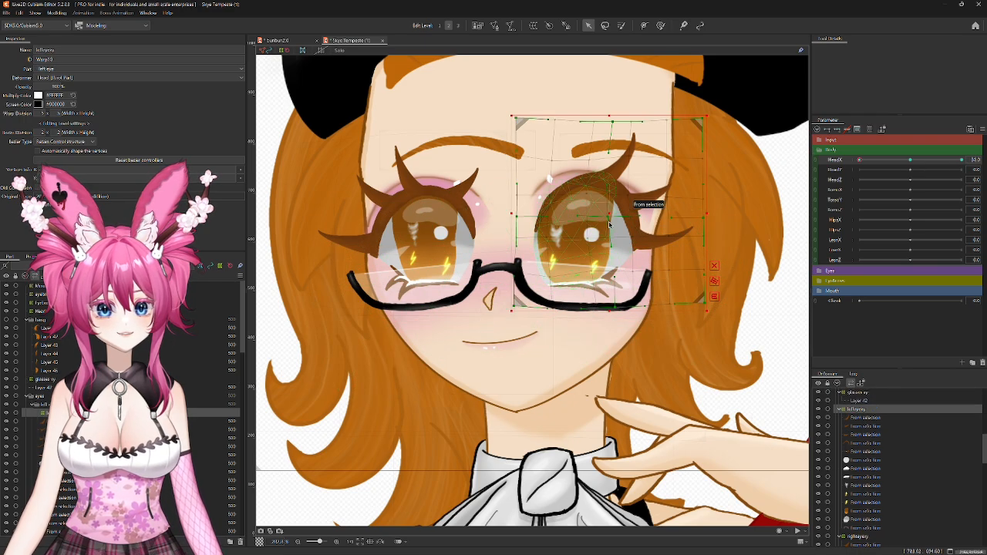
left_click_drag(610, 217, 617, 226)
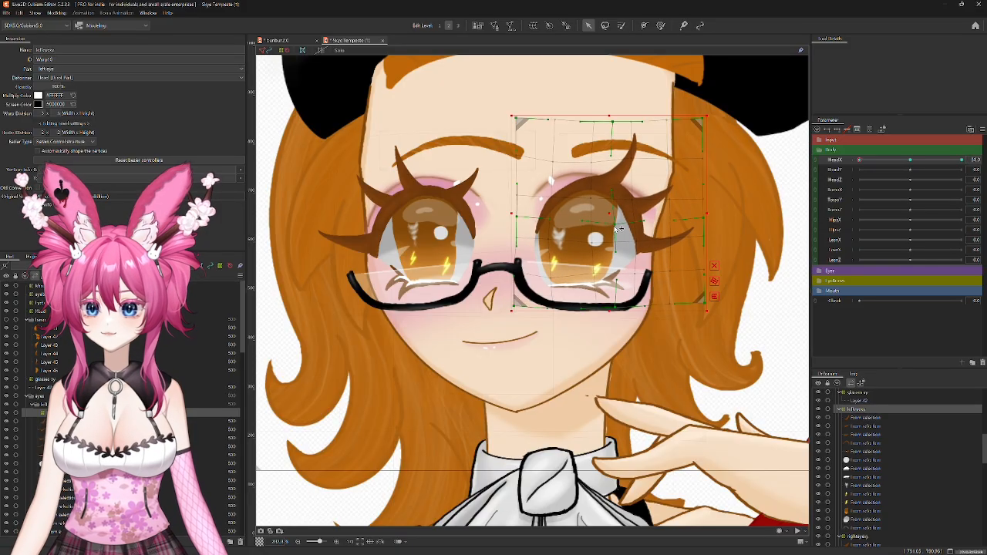
left_click_drag(548, 236, 551, 239)
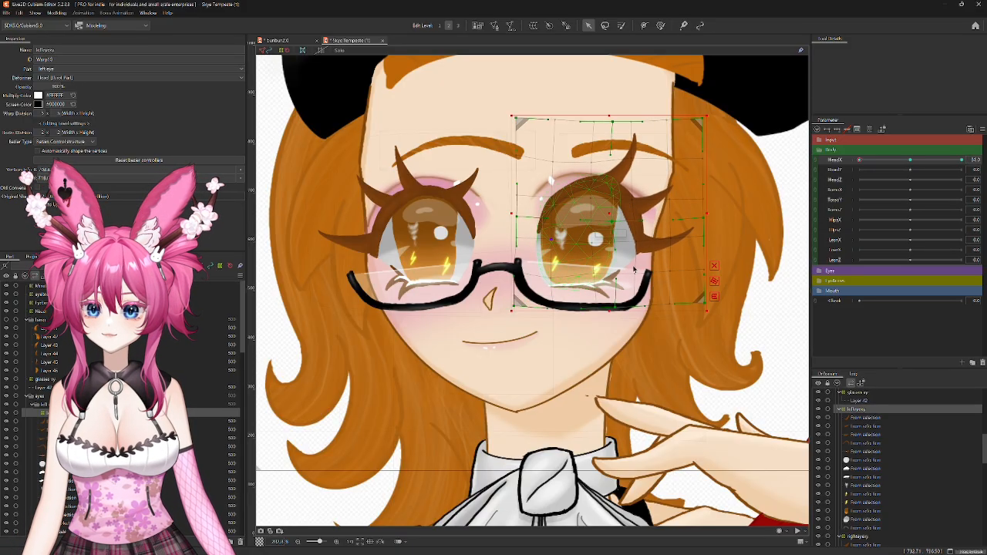
left_click_drag(860, 160, 850, 180)
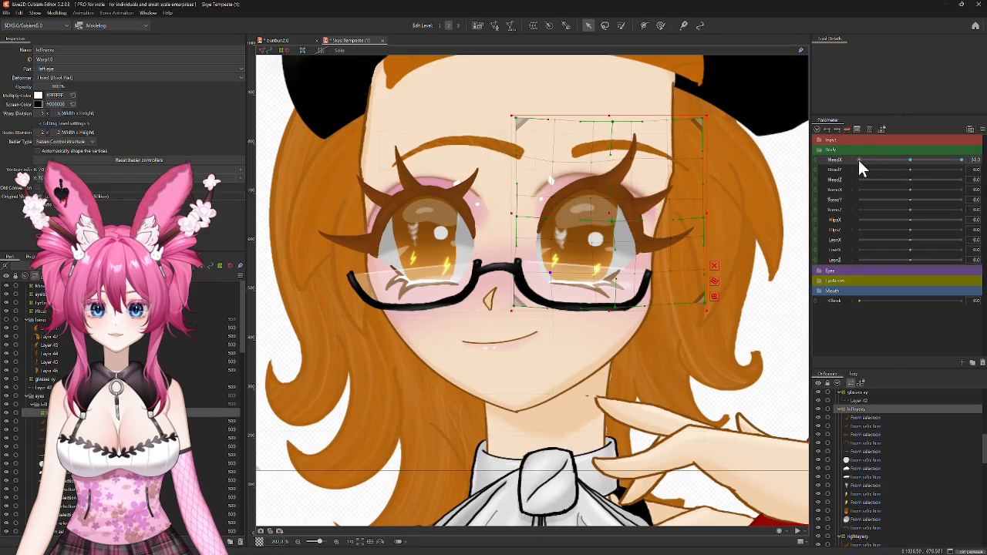
left_click_drag(859, 160, 817, 178)
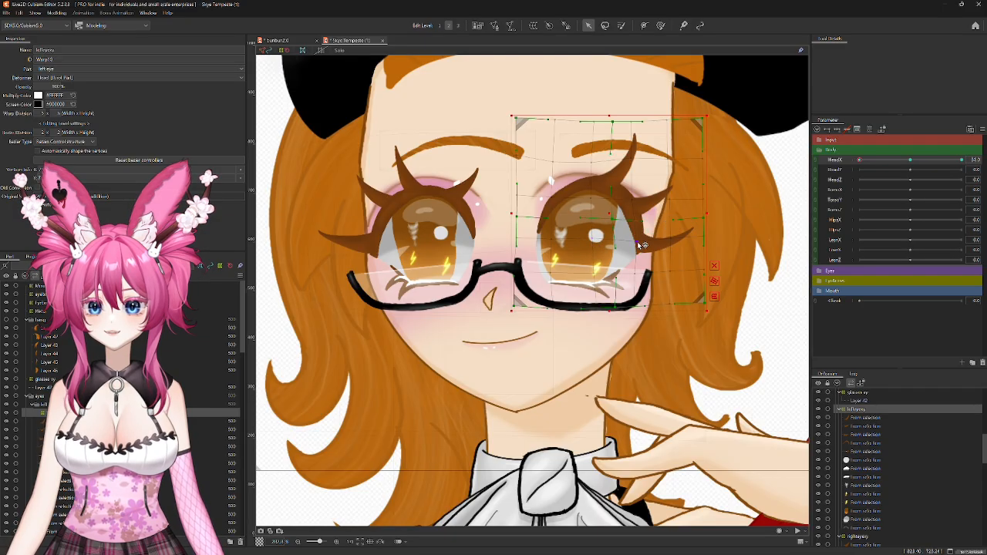
left_click_drag(859, 161, 911, 199)
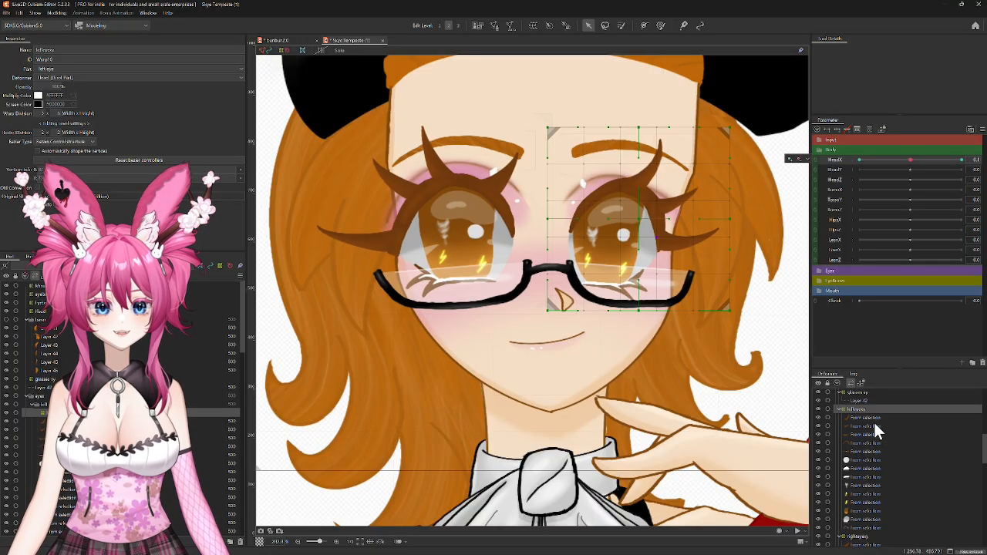
Step: Select the deformer of the eyebrow on the image's left side and shift it left at the HeadX minimum
scroll(876, 424, "down", 3)
scroll(863, 442, "up", 5)
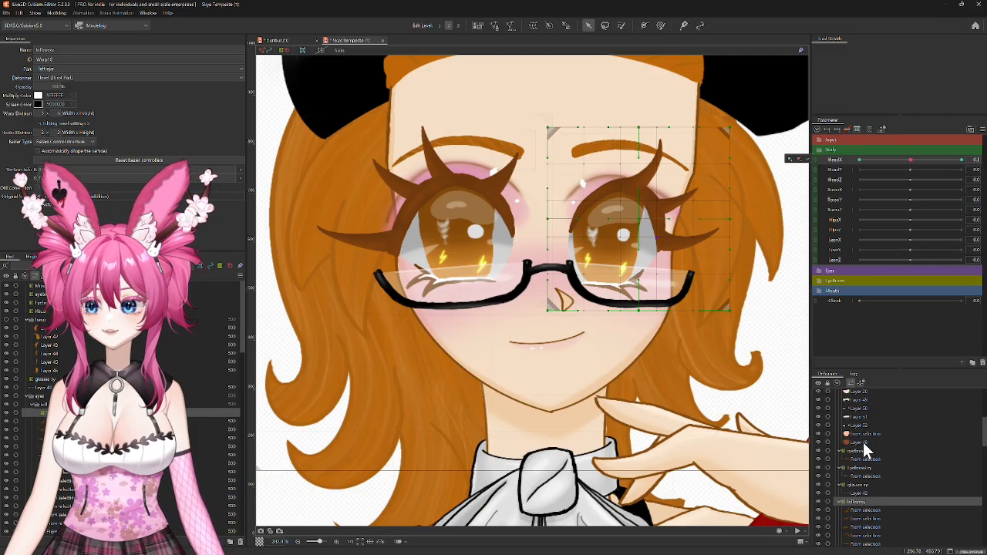
left_click(860, 481)
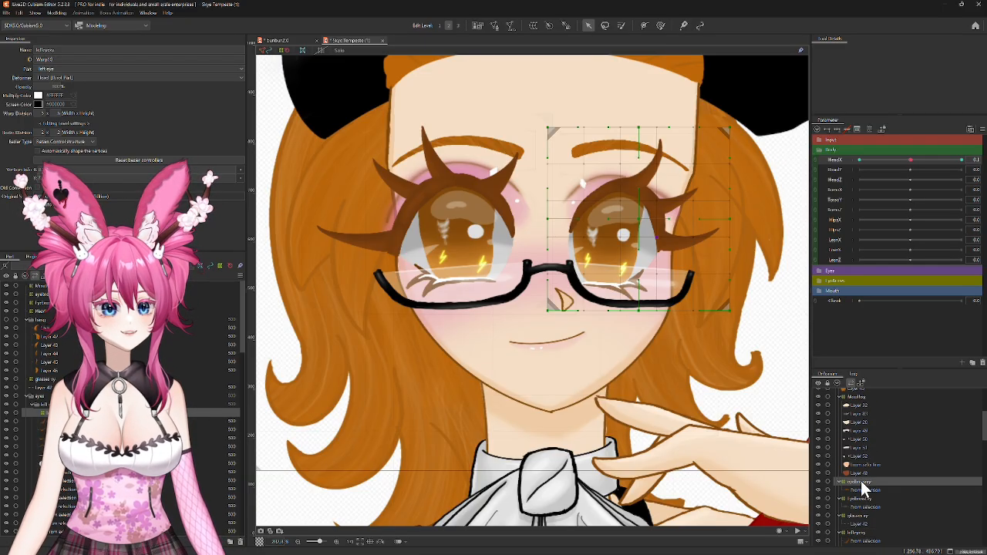
left_click_drag(909, 160, 961, 160)
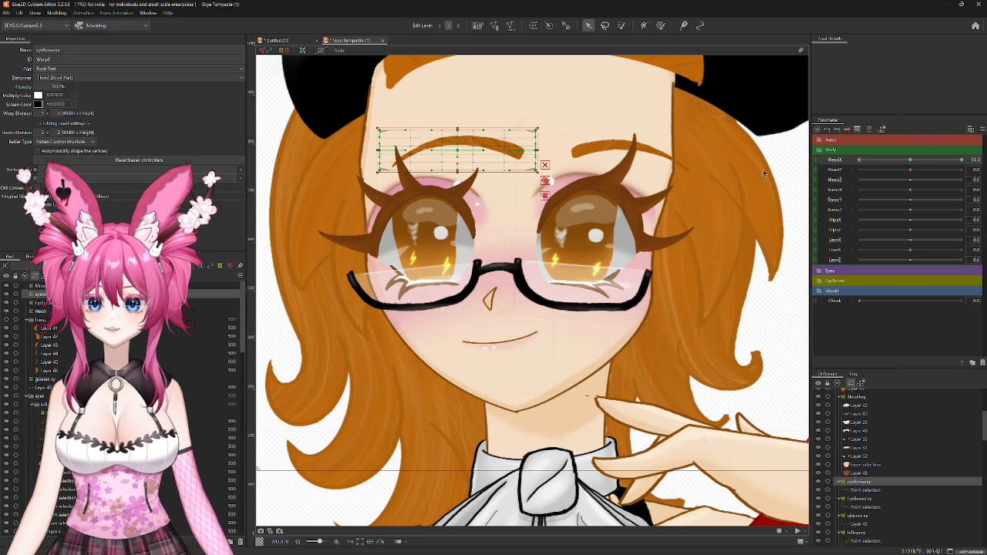
scroll(452, 156, "up", 3)
left_click_drag(465, 128, 421, 128)
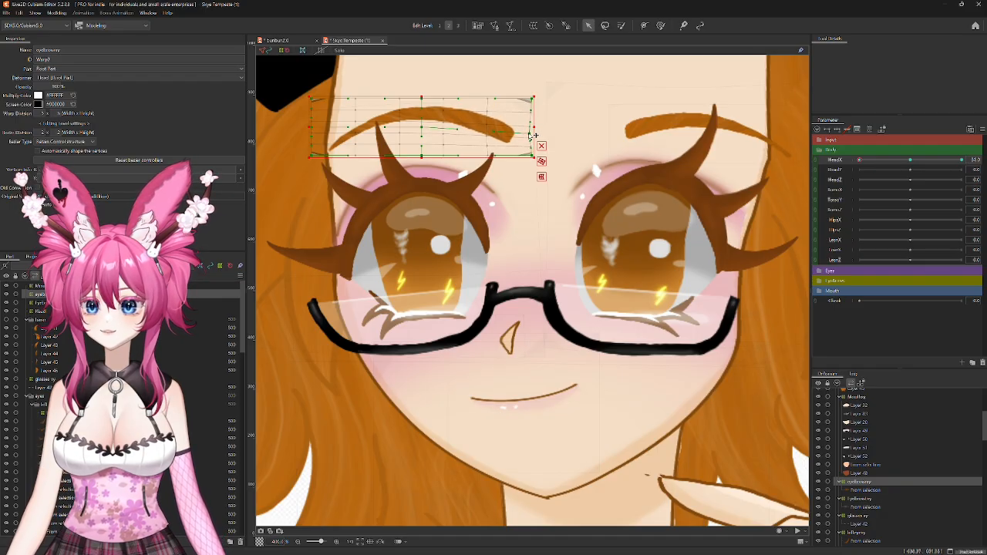
Step: Pull the eyebrow deformer's right edge slightly inward, lower its lower right corner and adjust its upper middle point at the HeadX minimum
left_click_drag(533, 160, 527, 163)
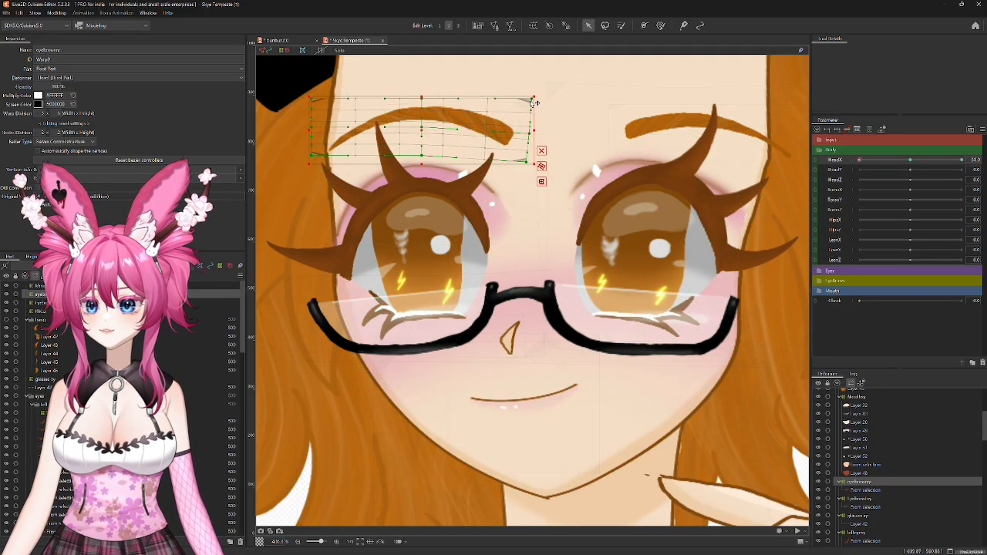
left_click_drag(536, 101, 529, 98)
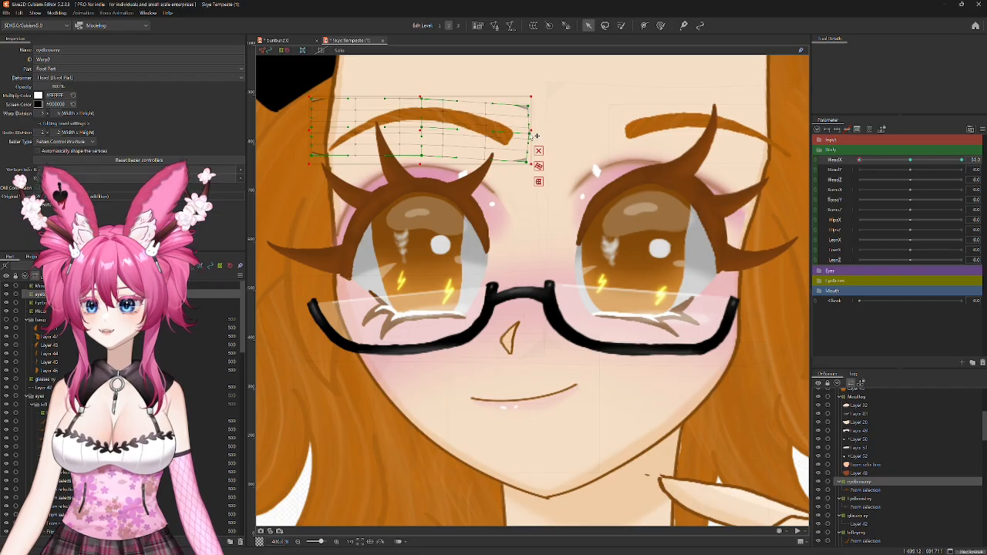
left_click_drag(537, 136, 529, 165)
left_click_drag(422, 101, 424, 102)
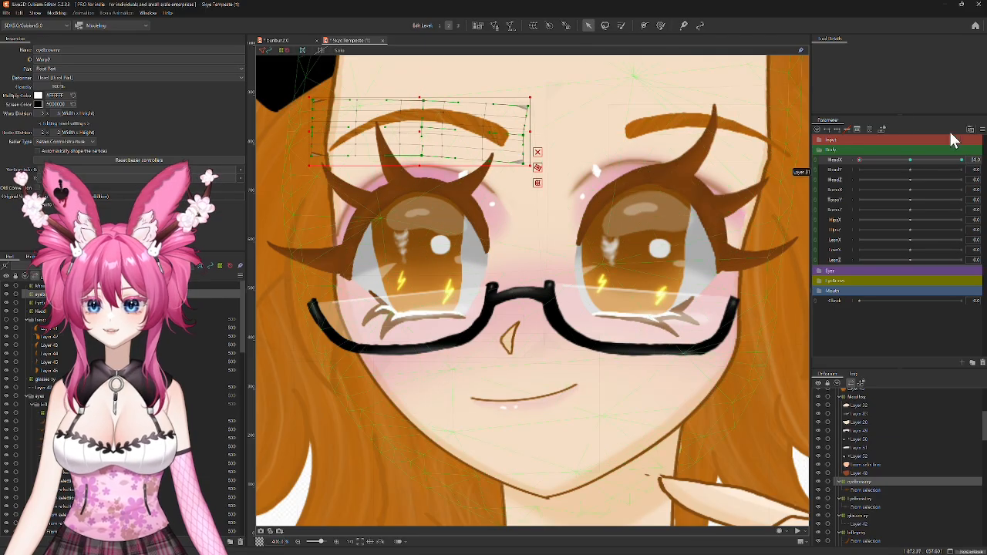
Step: At the HeadX maximum, shift the same eyebrow deformer right, stretch its left edge outward and move its middle column of points left
left_click_drag(861, 160, 954, 174)
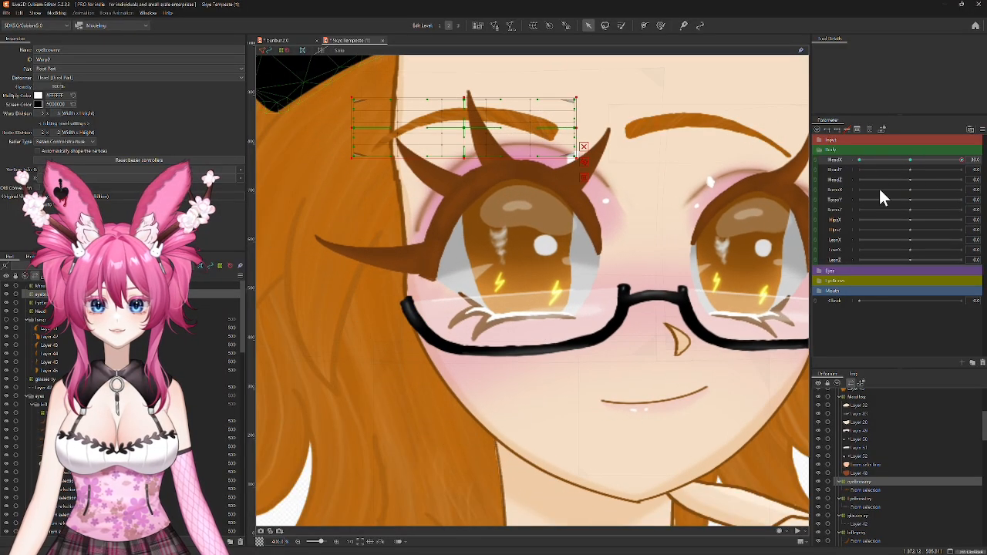
left_click_drag(462, 128, 534, 127)
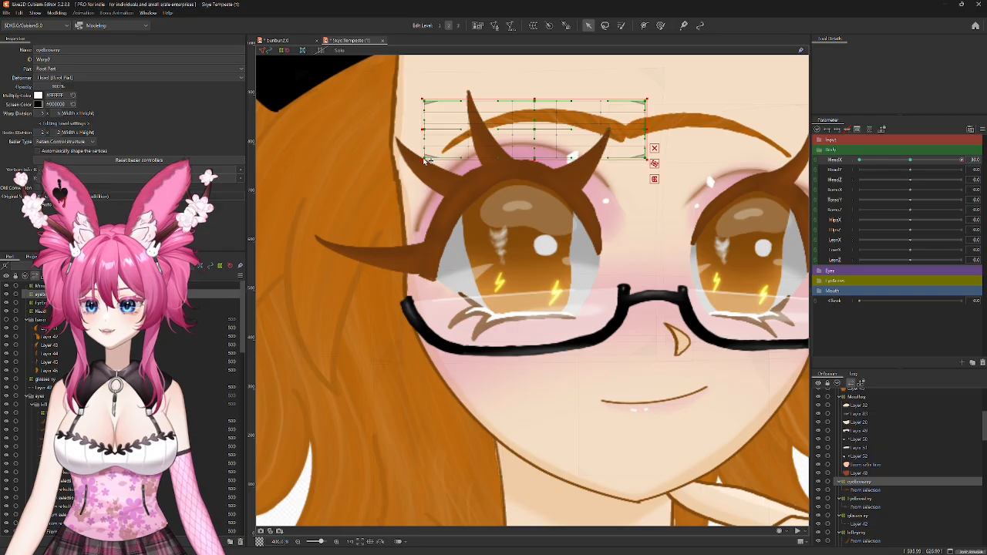
left_click_drag(430, 159, 406, 165)
left_click_drag(432, 132, 413, 103)
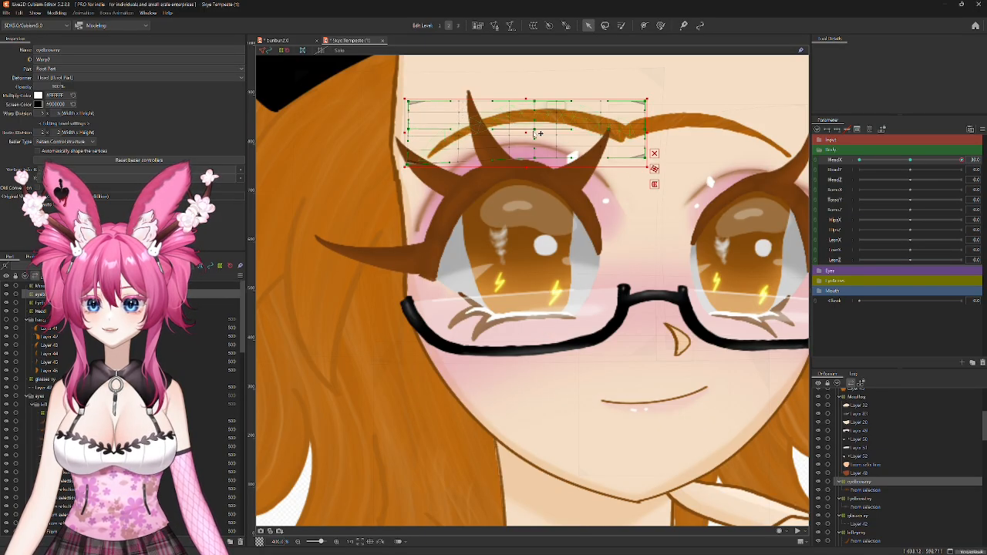
left_click_drag(535, 130, 518, 102)
left_click_drag(538, 158, 519, 158)
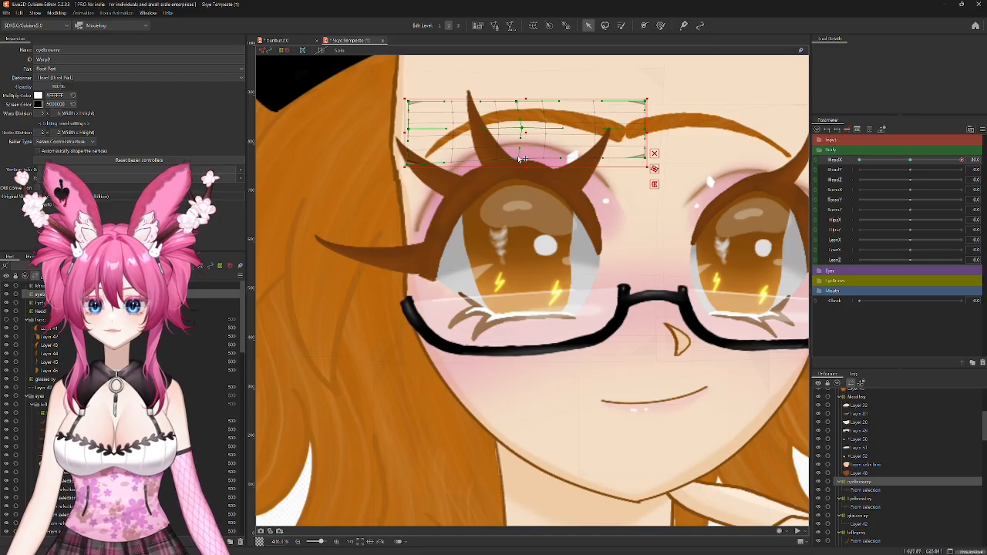
Step: At the HeadX maximum, stretch the left edge of the eyebrow deformer on the image's left side outward and nudge its right edge slightly right
mouse_move(416, 130)
left_mouse_down()
mouse_move(406, 130)
mouse_move(407, 102)
mouse_move(404, 130)
left_mouse_up()
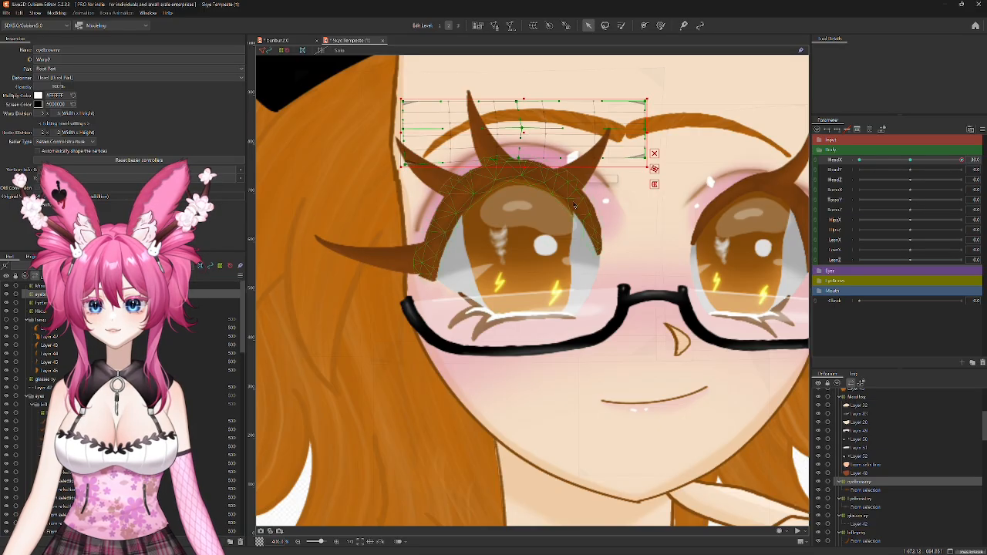
left_click_drag(619, 211, 588, 267)
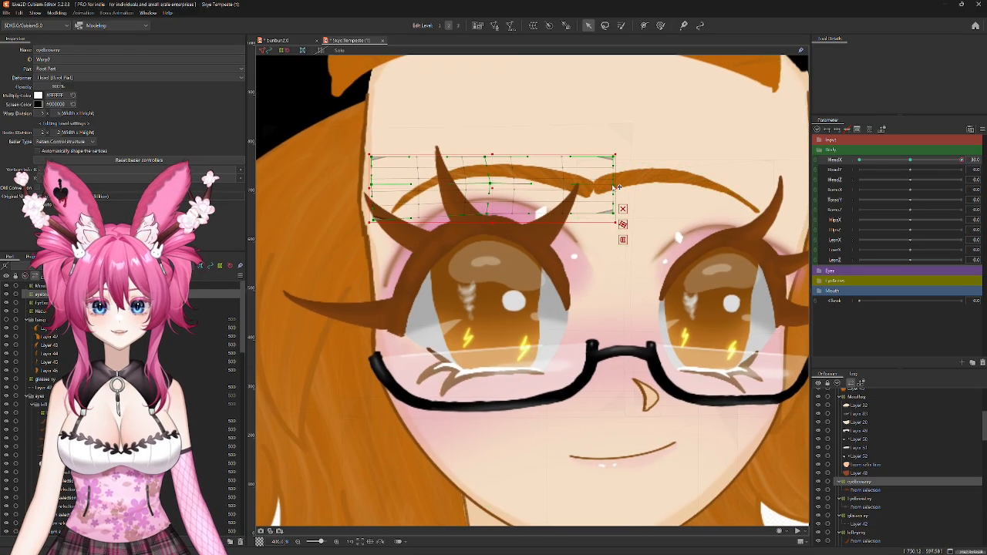
left_click_drag(614, 187, 616, 185)
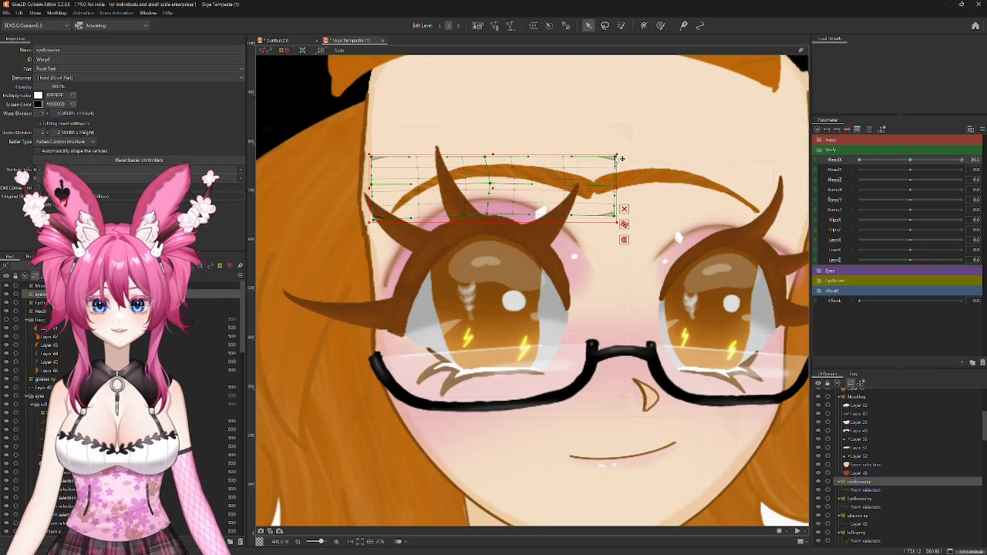
scroll(724, 295, "down", 2)
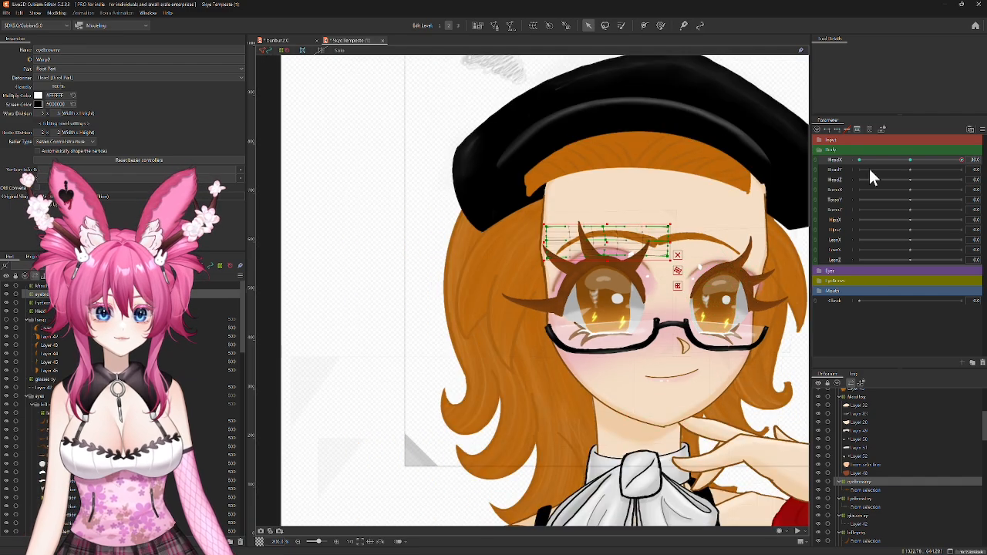
Step: At the HeadX minimum, lower the right-hand corner points of the same eyebrow deformer so the brow's inner end tilts down
left_click_drag(962, 159, 844, 158)
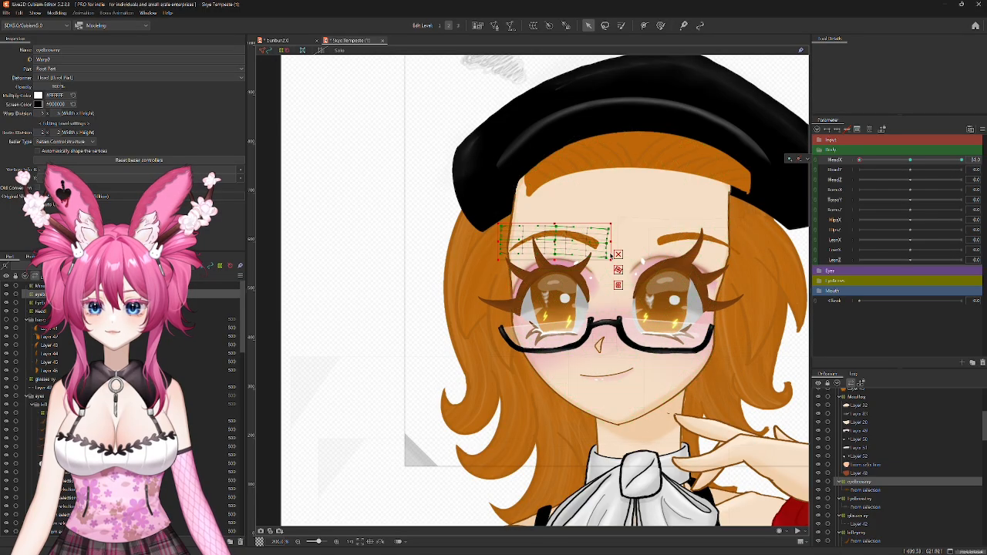
scroll(602, 245, "up", 2)
left_click_drag(502, 228, 509, 209)
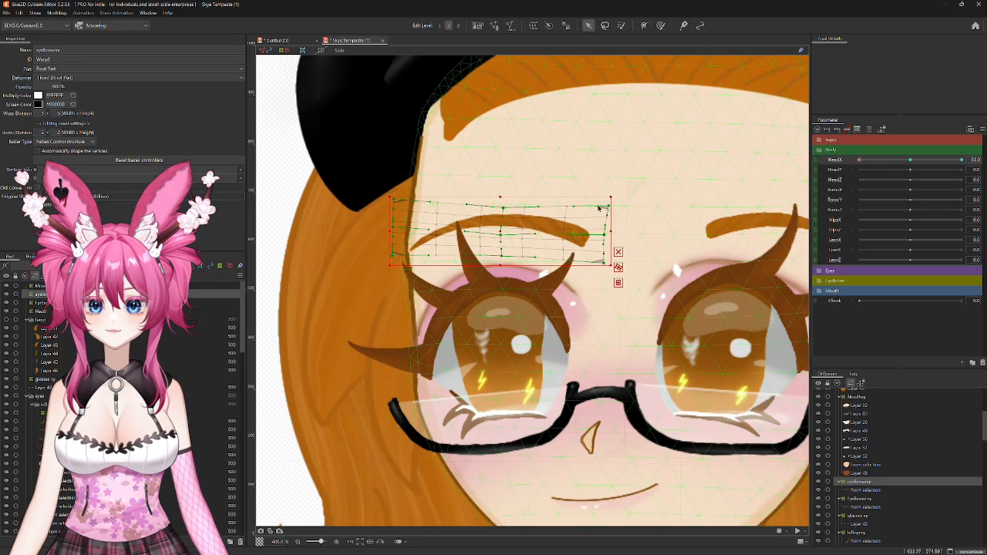
left_click_drag(613, 206, 606, 266)
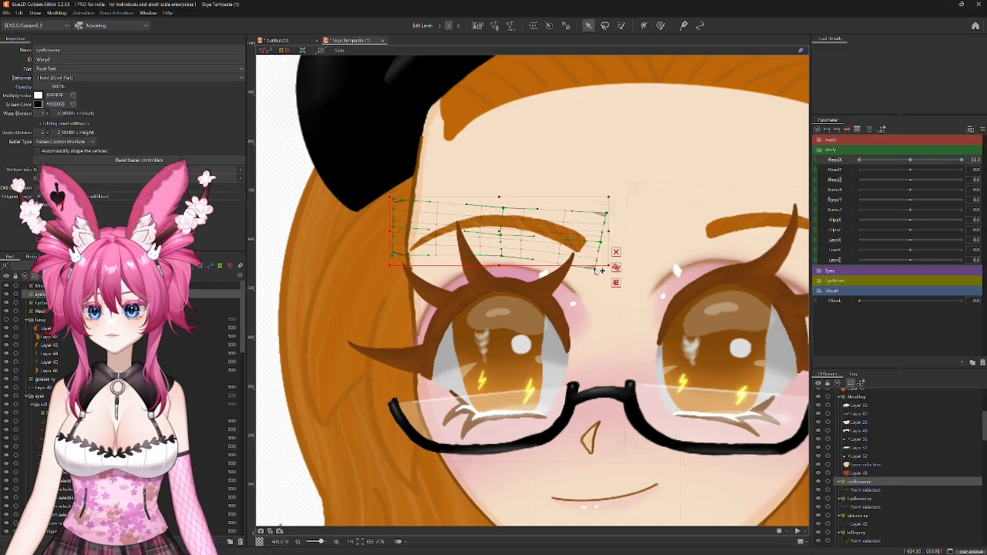
left_click_drag(603, 272, 604, 277)
mouse_move(861, 158)
left_mouse_down()
mouse_move(934, 158)
mouse_move(847, 168)
left_mouse_up()
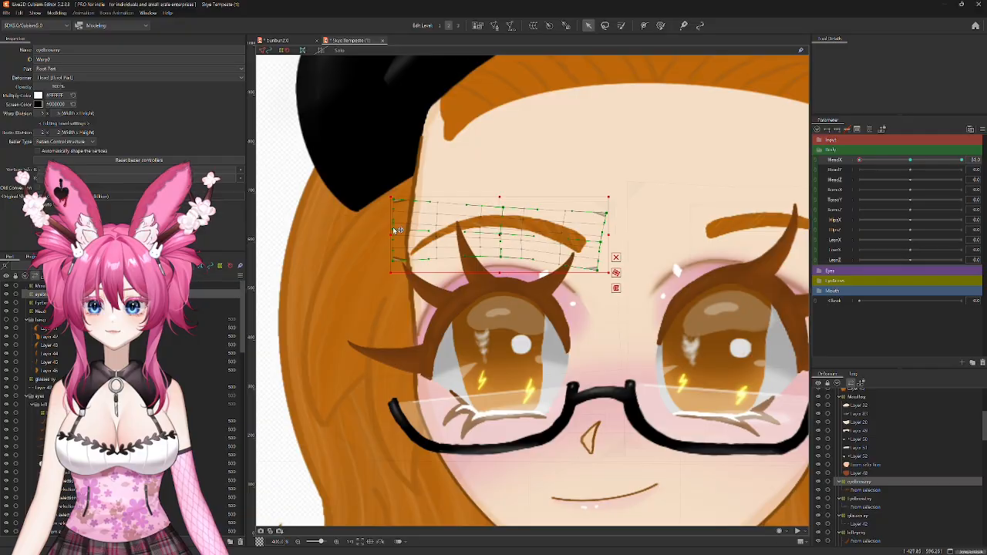
left_click_drag(862, 170, 838, 166)
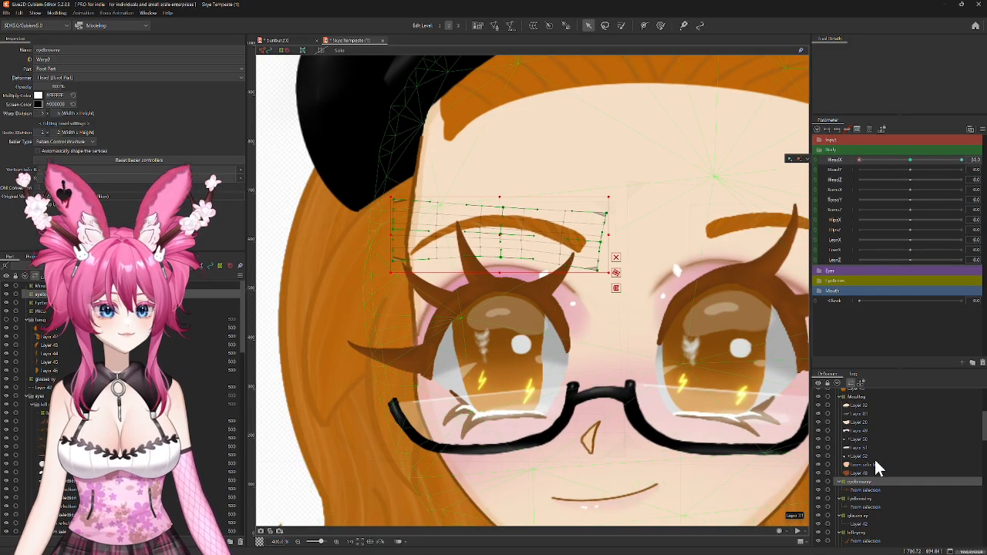
Step: Select the right eye's warp deformer, raise its upper middle point slightly at the HeadX minimum and compare with the HeadX middle
scroll(876, 466, "down", 5)
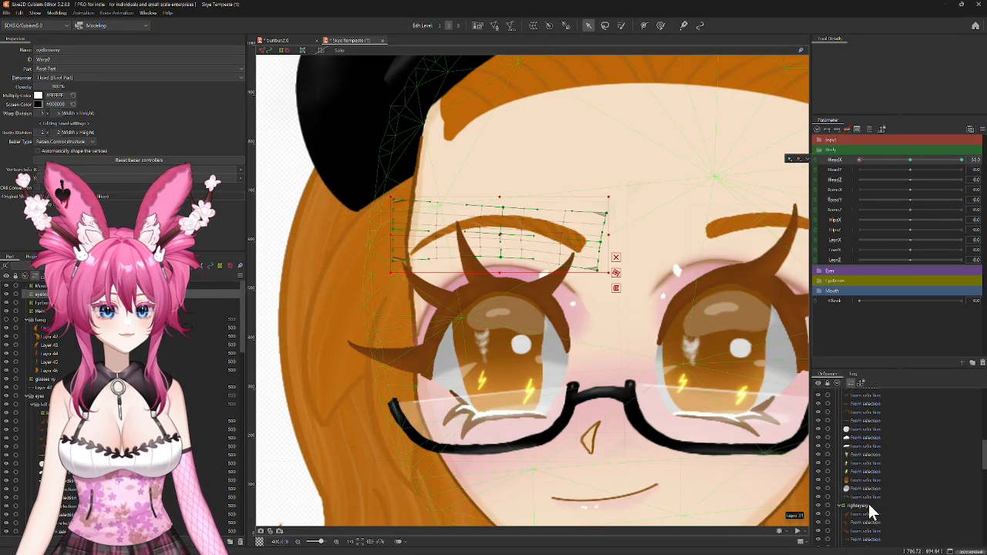
left_click(869, 506)
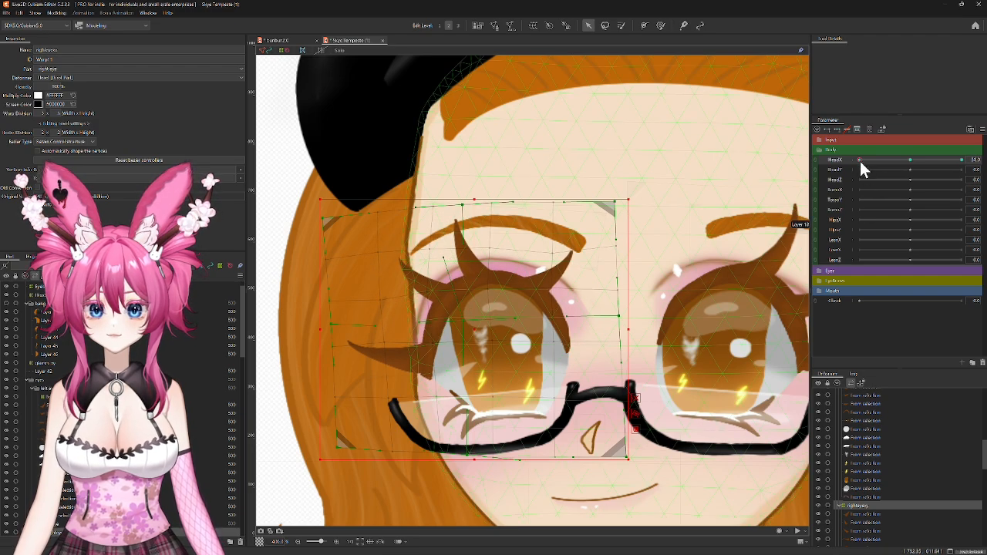
left_click_drag(860, 161, 830, 171)
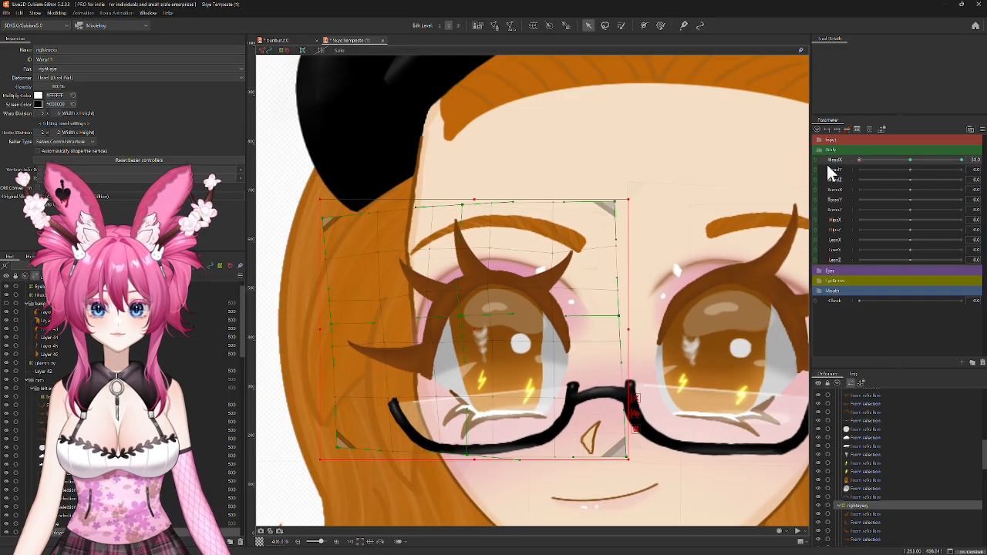
left_click_drag(465, 207, 462, 202)
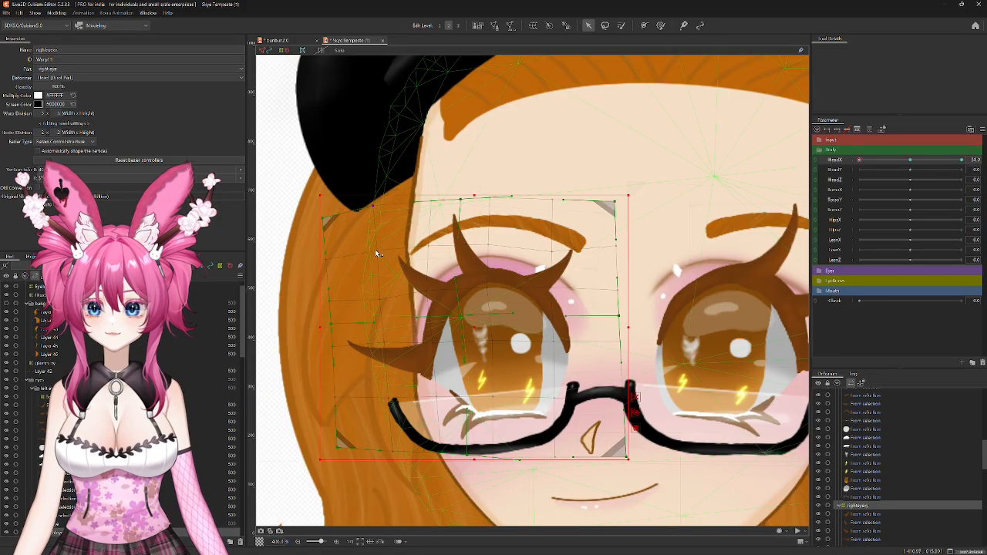
left_click(906, 165)
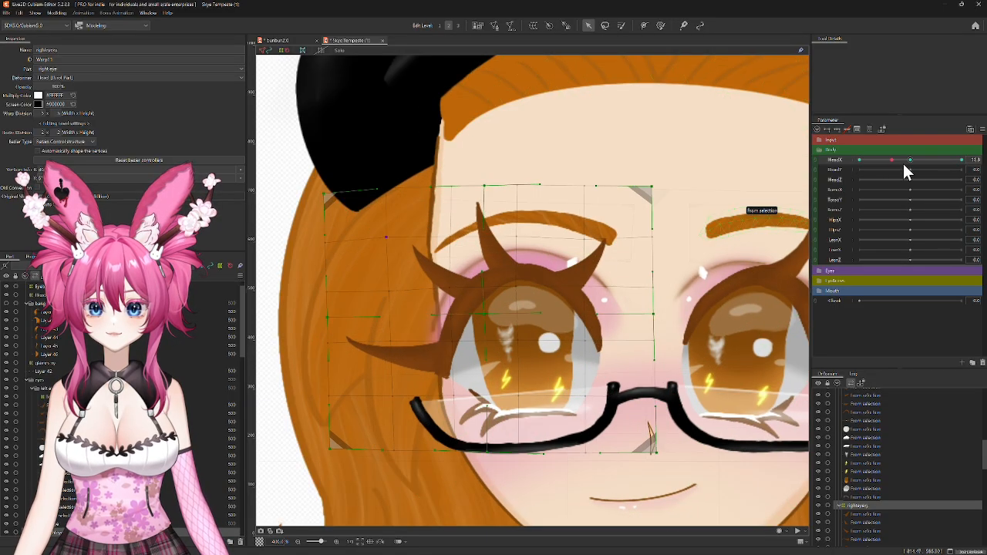
left_click_drag(904, 165, 911, 203)
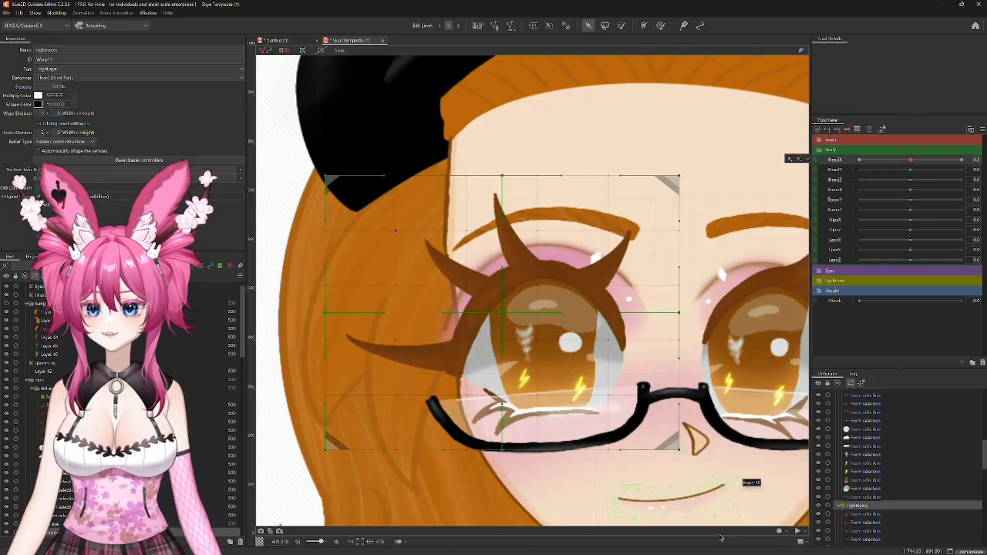
Step: Select the deformer of the eyebrow on the image's right side and shift it left at the HeadX minimum
left_click_drag(679, 422, 545, 410)
left_click(623, 208)
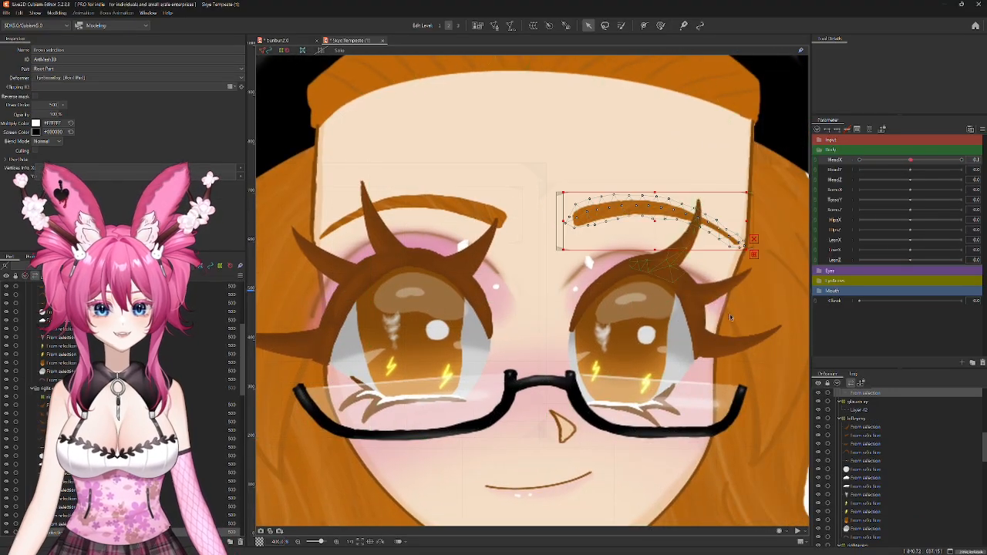
left_click(855, 446)
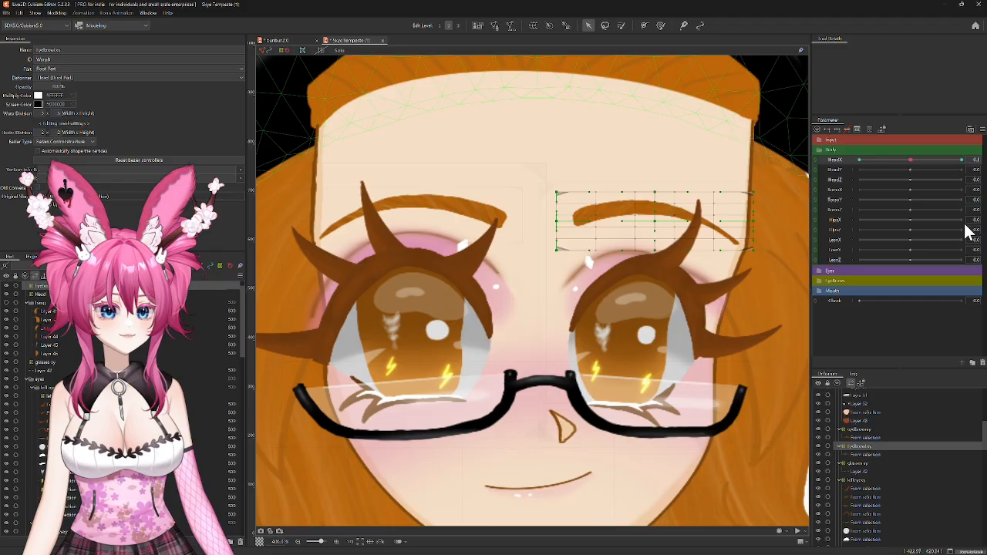
left_click_drag(910, 168, 829, 179)
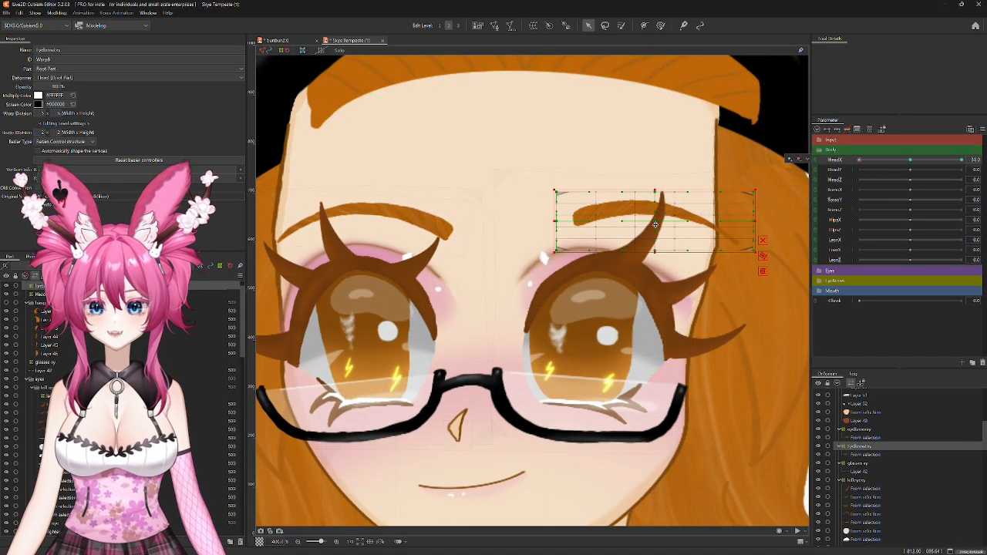
left_click_drag(654, 225, 605, 226)
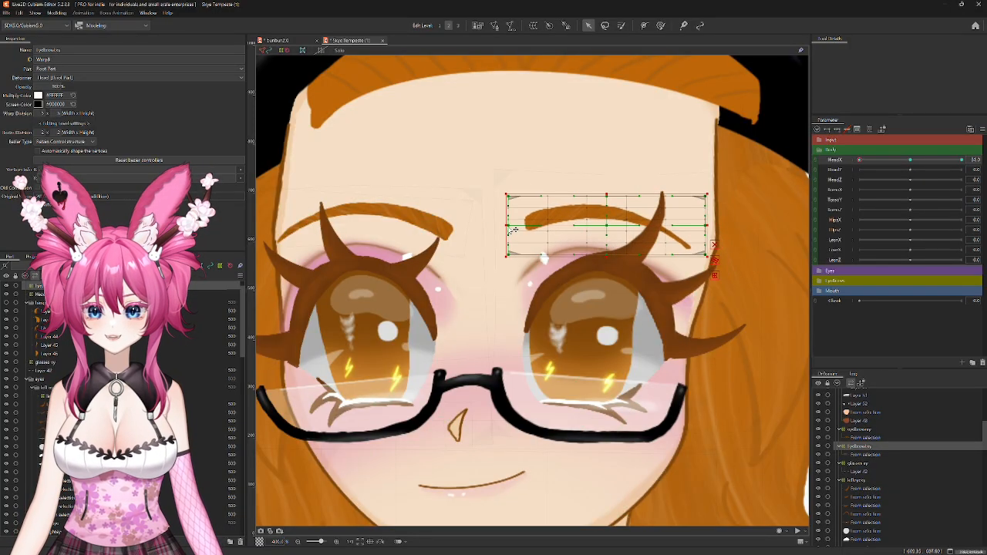
Step: Stretch this eyebrow deformer's left edge outward with a lowered bottom corner, and bow its top and bottom middle points outward
left_click_drag(508, 226, 501, 263)
left_click_drag(508, 197, 499, 195)
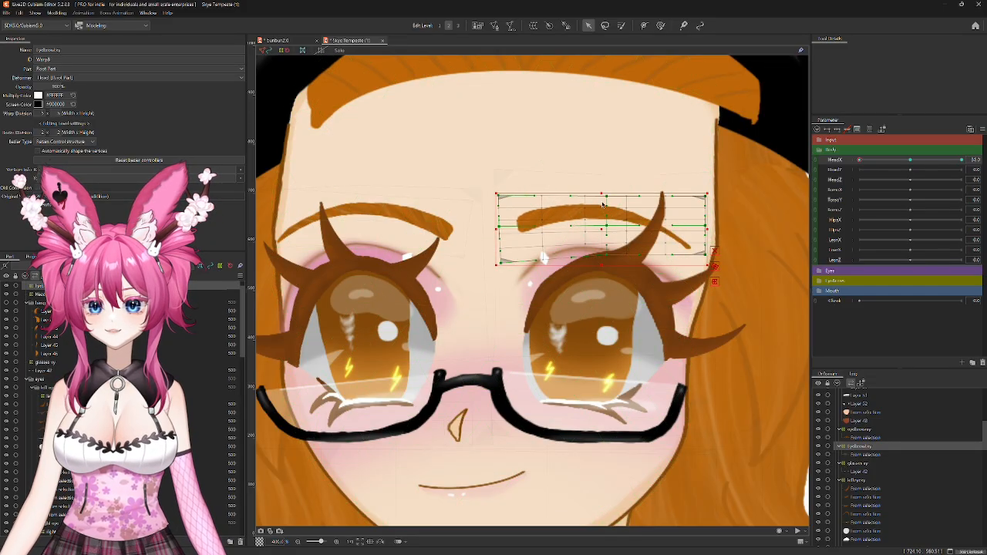
left_click_drag(606, 196, 606, 189)
left_click_drag(606, 255, 608, 261)
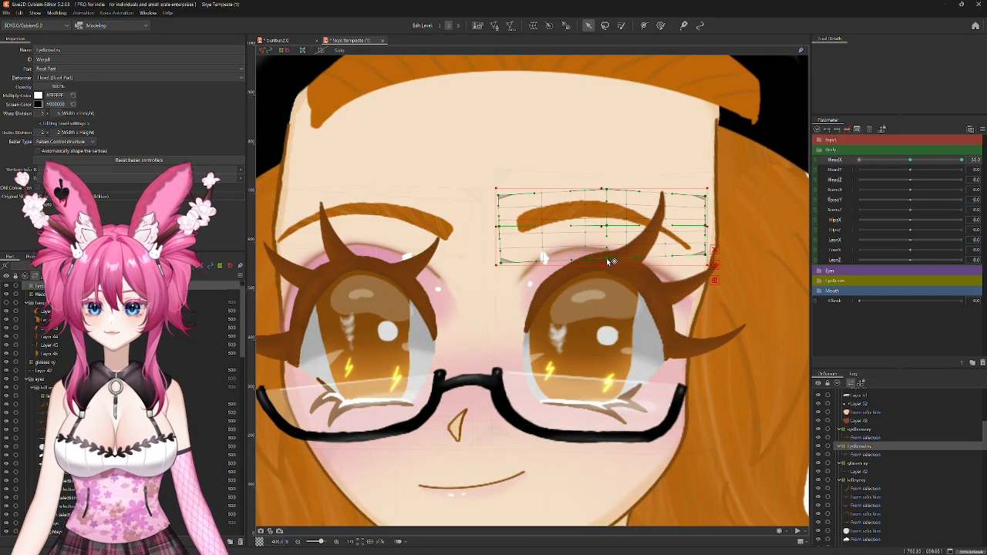
left_click_drag(605, 226, 603, 231)
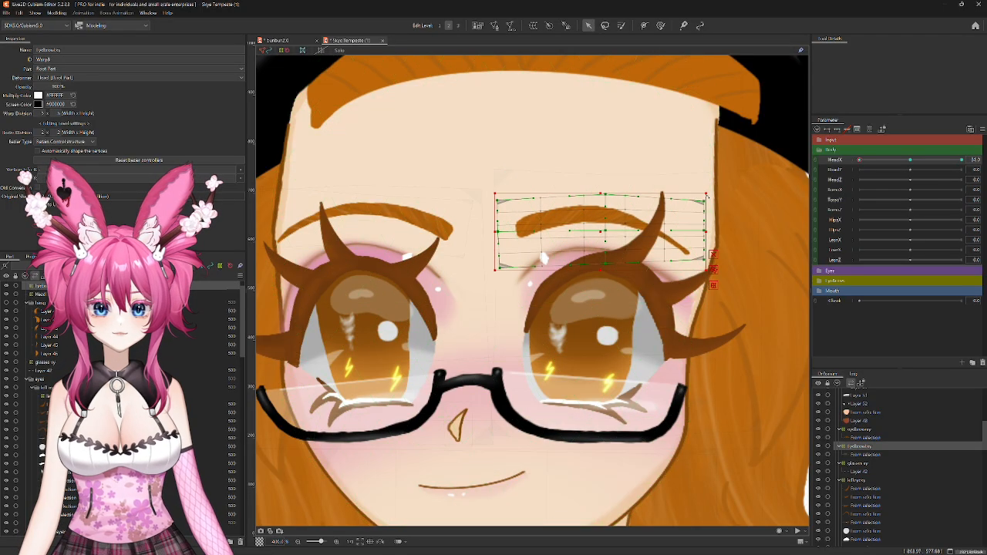
Step: Stretch the eyebrow deformer's right edge outward to the face outline at the HeadX minimum, raising its upper corner
left_click_drag(705, 203, 716, 195)
left_click_drag(705, 232, 716, 230)
mouse_move(710, 263)
left_mouse_down()
mouse_move(726, 268)
mouse_move(716, 264)
left_mouse_up()
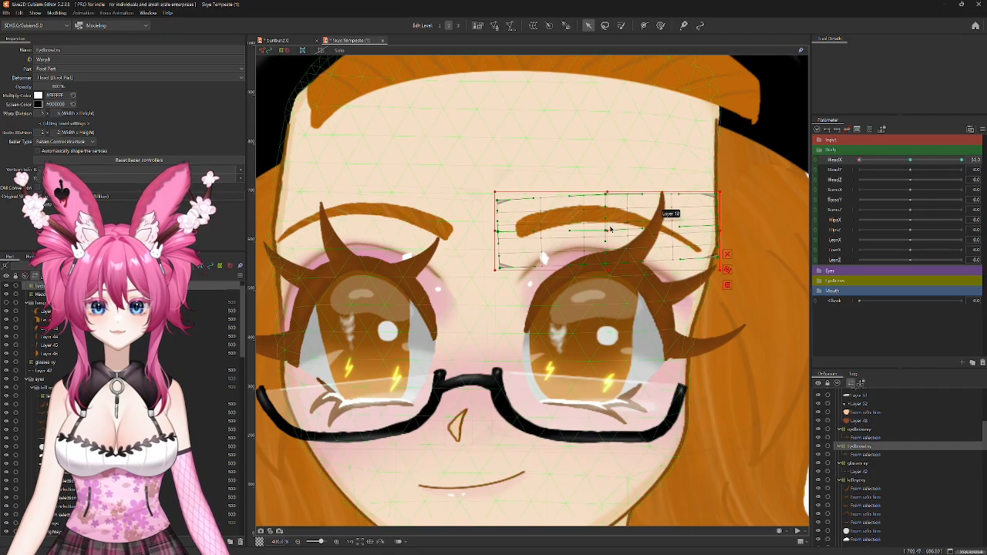
Step: Move the center and upper middle points of the eyebrow deformer slightly left at the HeadX minimum
scroll(610, 229, "up", 5)
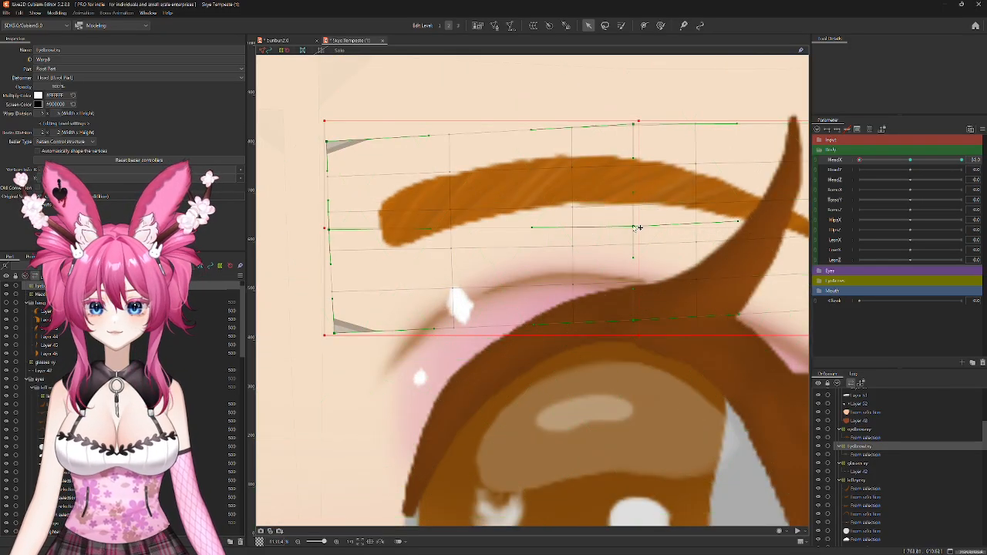
left_click_drag(639, 228, 626, 226)
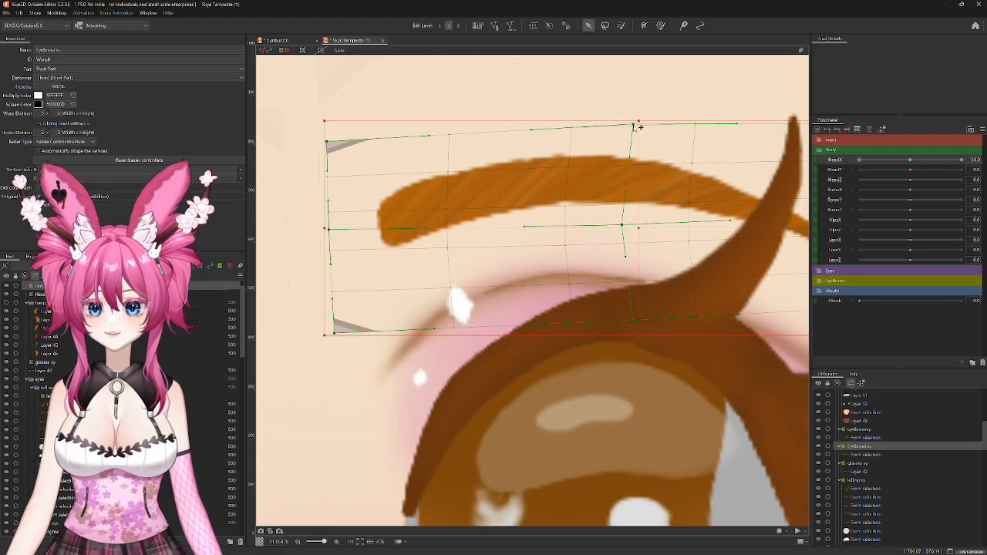
left_click_drag(634, 125, 625, 123)
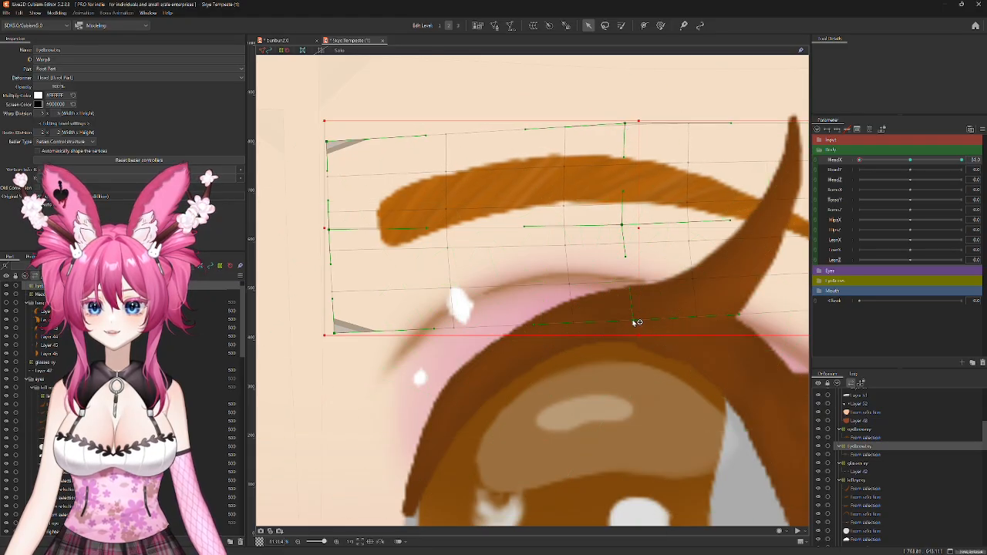
scroll(631, 323, "down", 6)
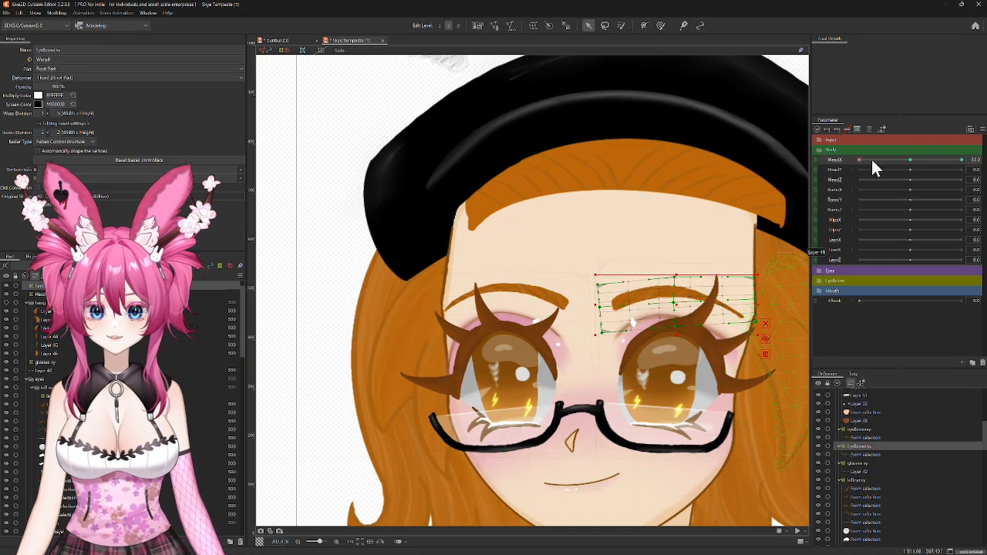
mouse_move(859, 160)
left_mouse_down()
mouse_move(908, 162)
mouse_move(838, 165)
mouse_move(912, 164)
mouse_move(845, 162)
left_mouse_up()
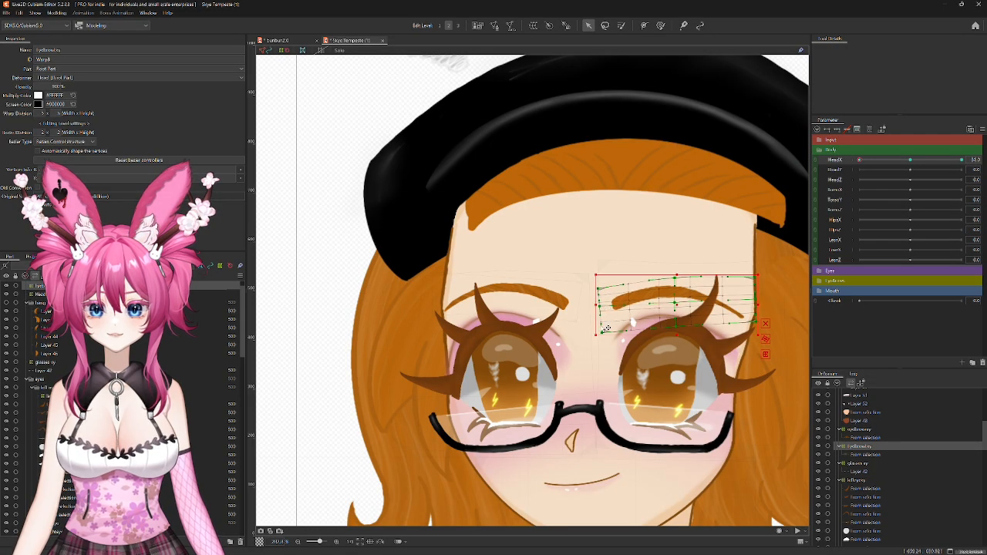
Step: Adjust the left eyebrow's warp deformer at minimum HeadX, and at HeadX 30 shift it outward and skew its corners to follow the turned face
left_click_drag(603, 334, 603, 331)
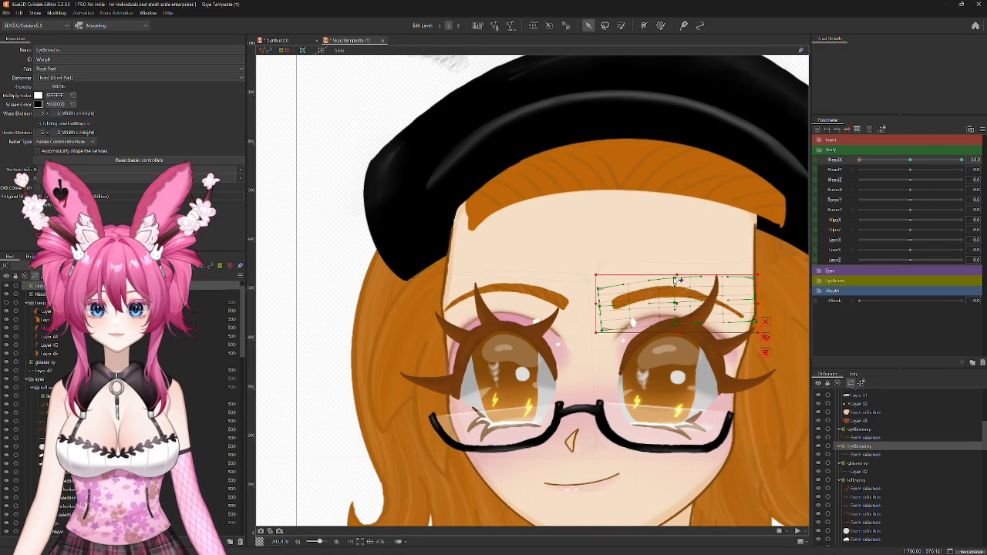
left_click_drag(859, 159, 962, 160)
left_click_drag(764, 340, 625, 332)
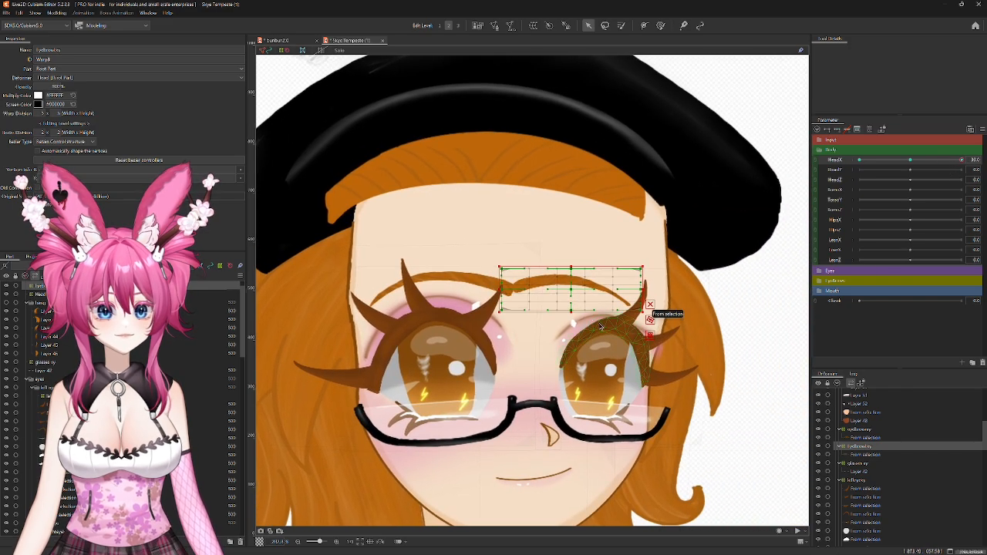
left_click_drag(570, 289, 615, 294)
scroll(679, 312, "up", 2)
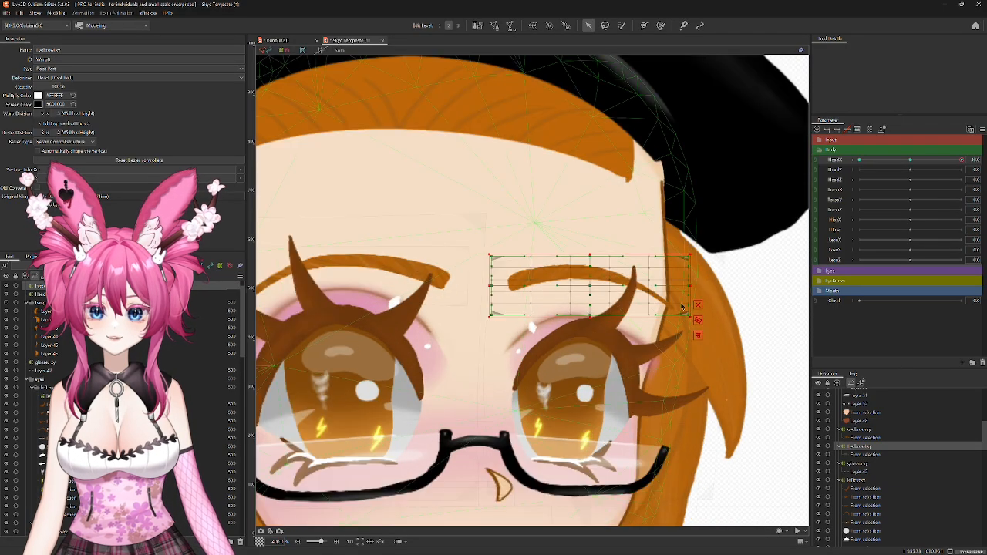
left_click_drag(689, 287, 683, 309)
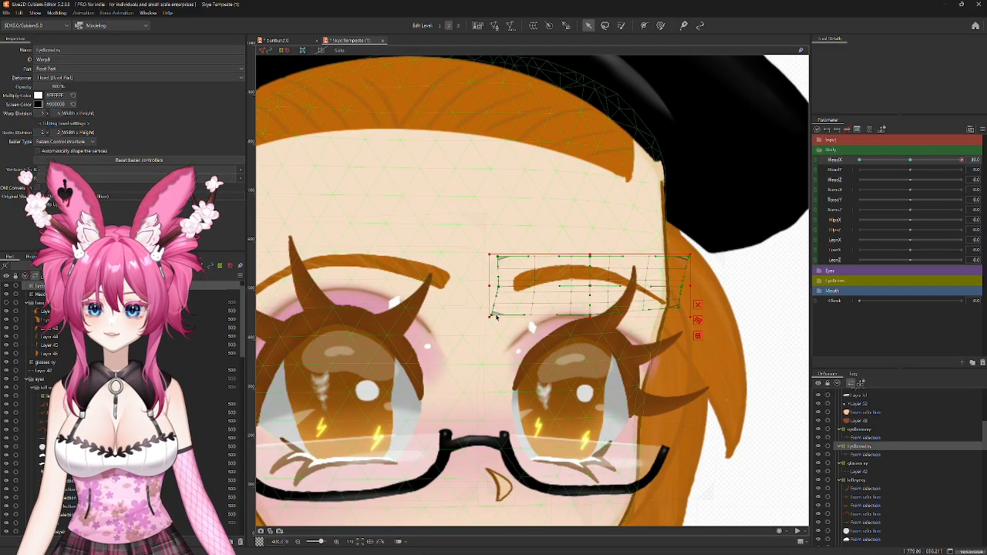
left_click_drag(494, 315, 498, 321)
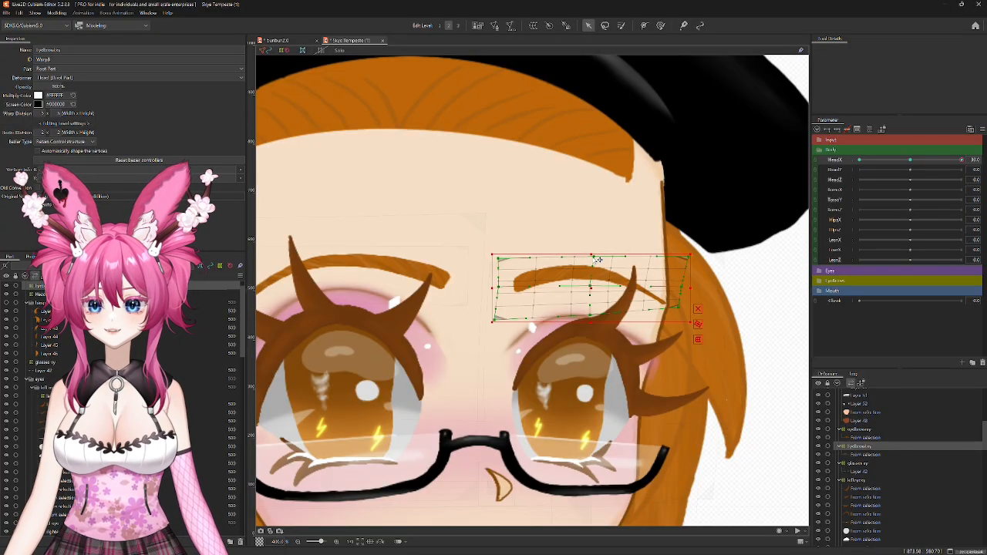
scroll(597, 261, "down", 4)
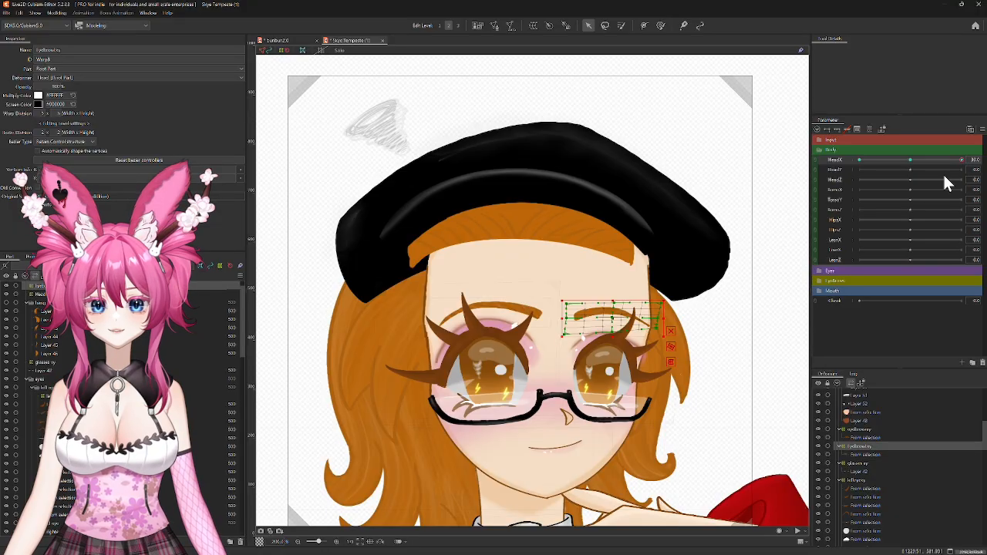
Step: Check the HeadX turn and, at HeadX 30, nudge the left eyebrow's warp deformer down and pull its upper outer corner slightly inward
left_click_drag(960, 159, 911, 182)
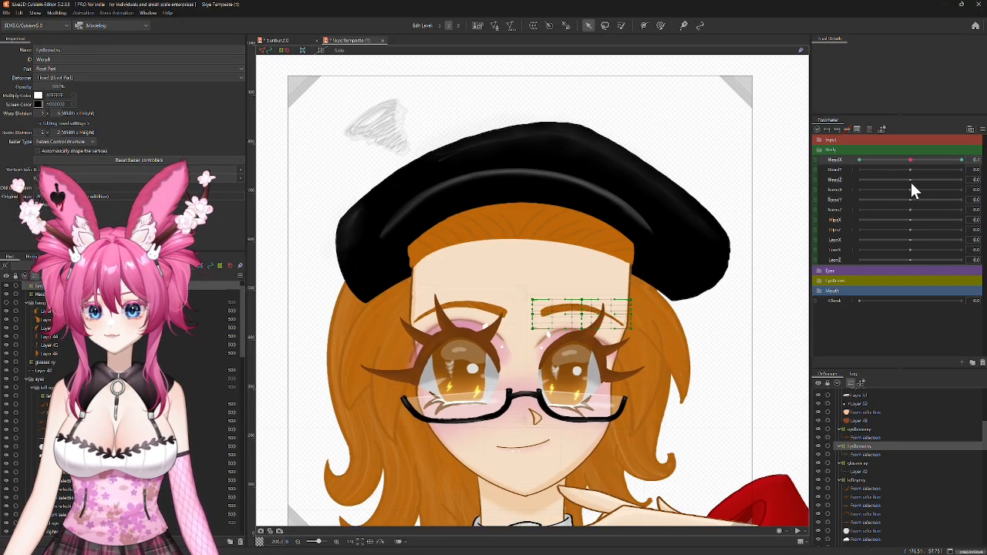
left_click(800, 188)
left_click_drag(908, 160, 978, 173)
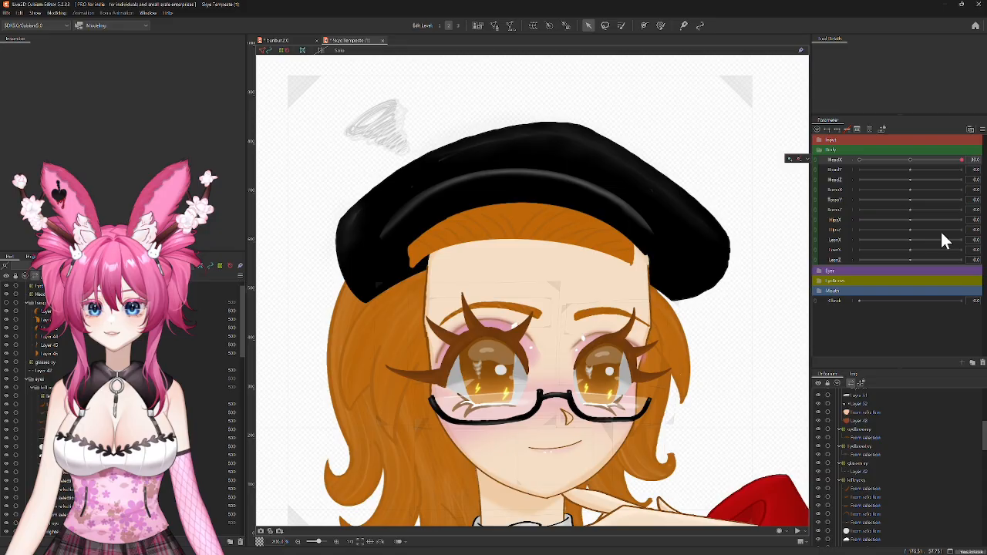
left_click(855, 430)
left_click(853, 446)
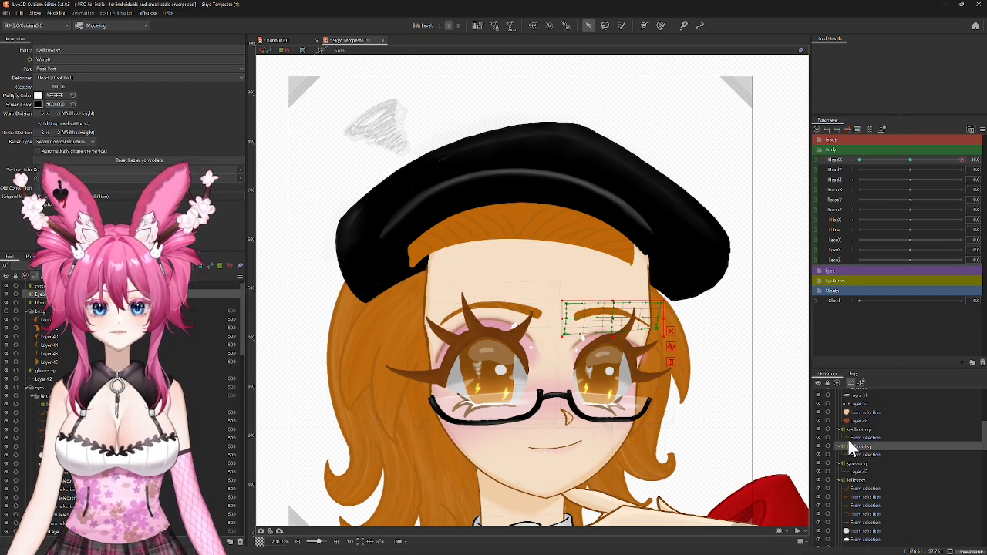
scroll(613, 326, "up", 4)
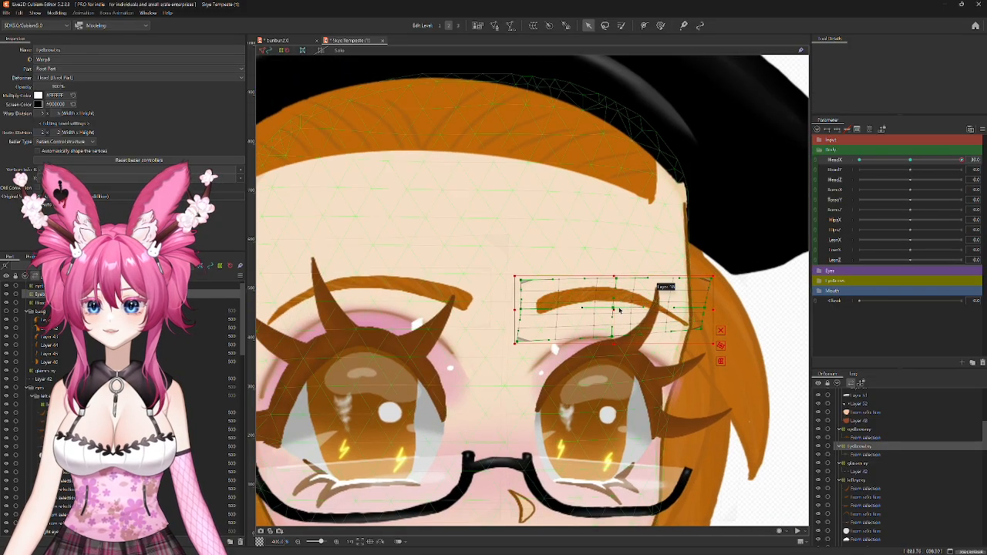
left_click_drag(613, 309, 614, 313)
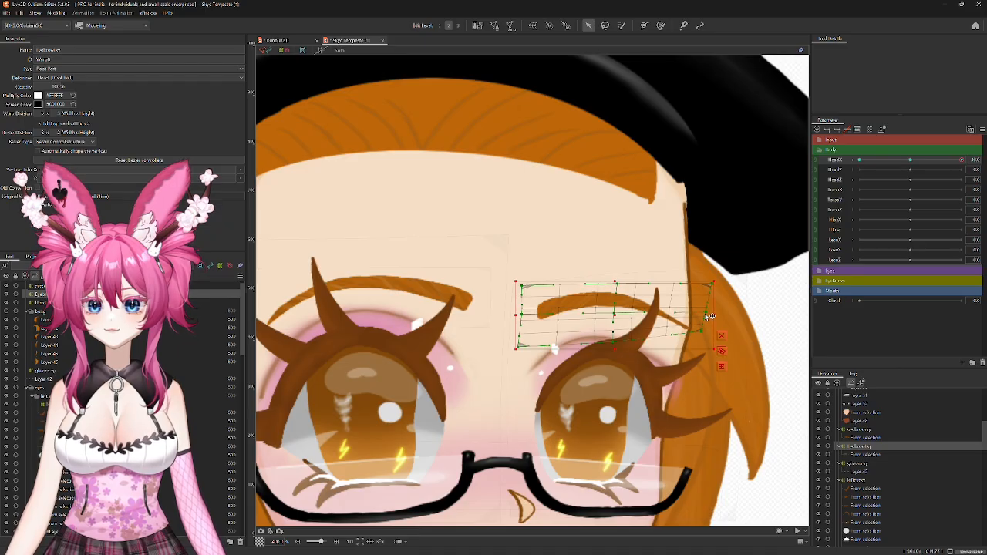
left_click_drag(710, 286, 707, 285)
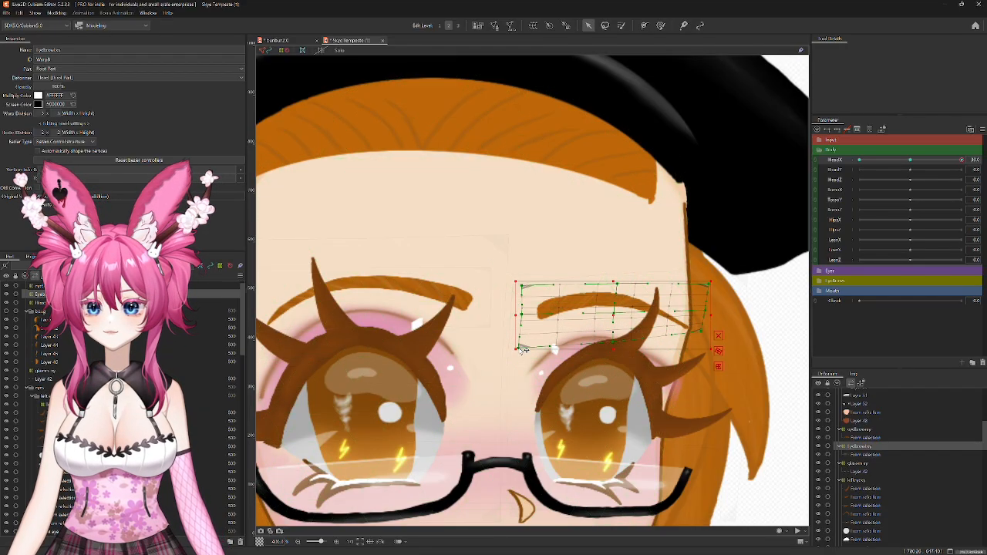
Step: Nudge the left eyebrow's warp deformer slightly upward at minimum HeadX and return the parameter to the centre
scroll(663, 359, "down", 3)
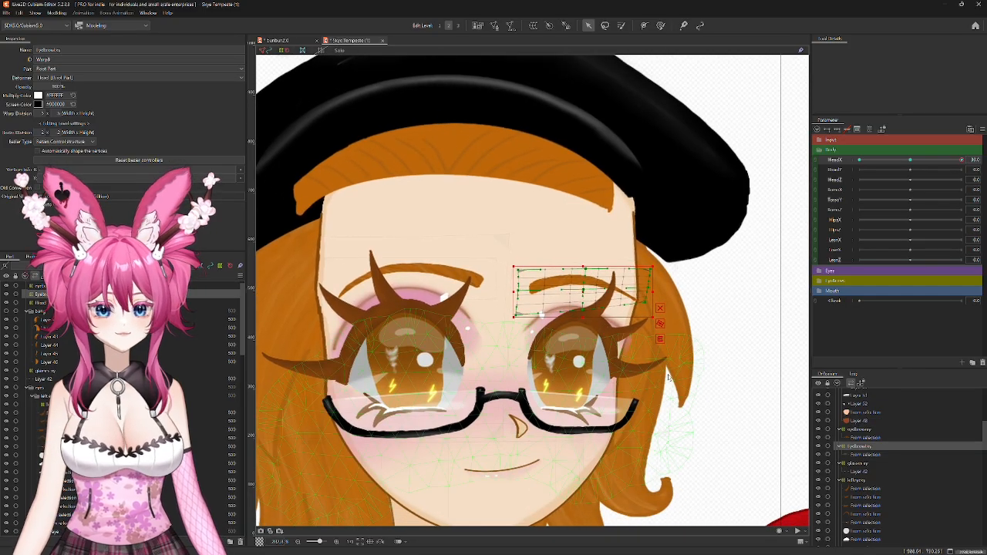
scroll(668, 376, "down", 2)
left_click_drag(962, 163, 841, 183)
scroll(501, 311, "up", 3)
left_click_drag(606, 311, 603, 306)
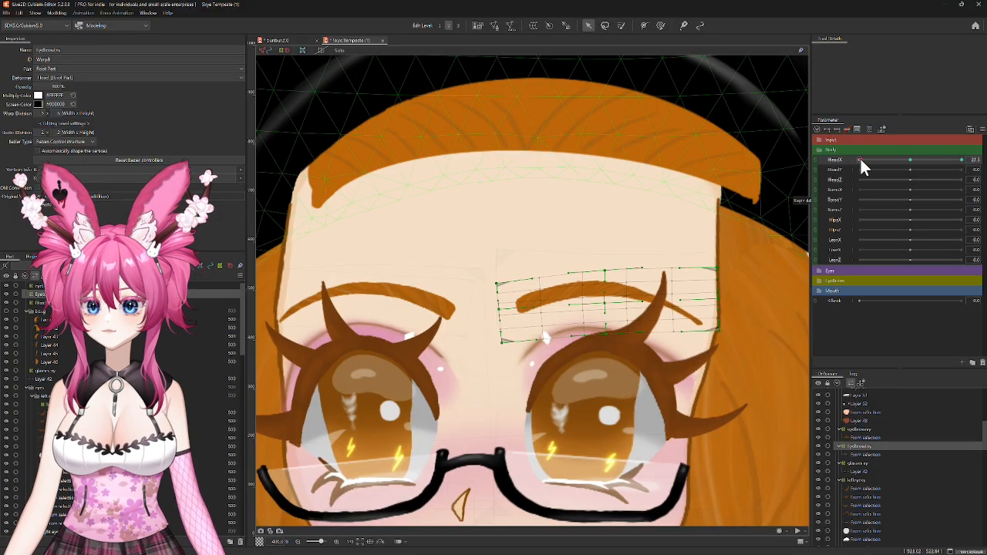
left_click_drag(861, 159, 888, 159)
left_click(910, 161)
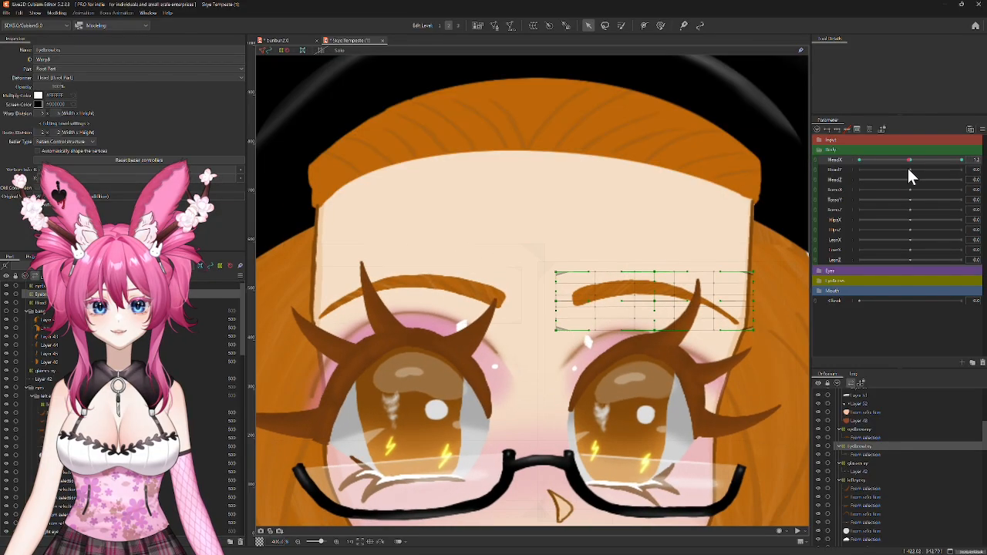
scroll(688, 360, "down", 3)
scroll(688, 359, "down", 2)
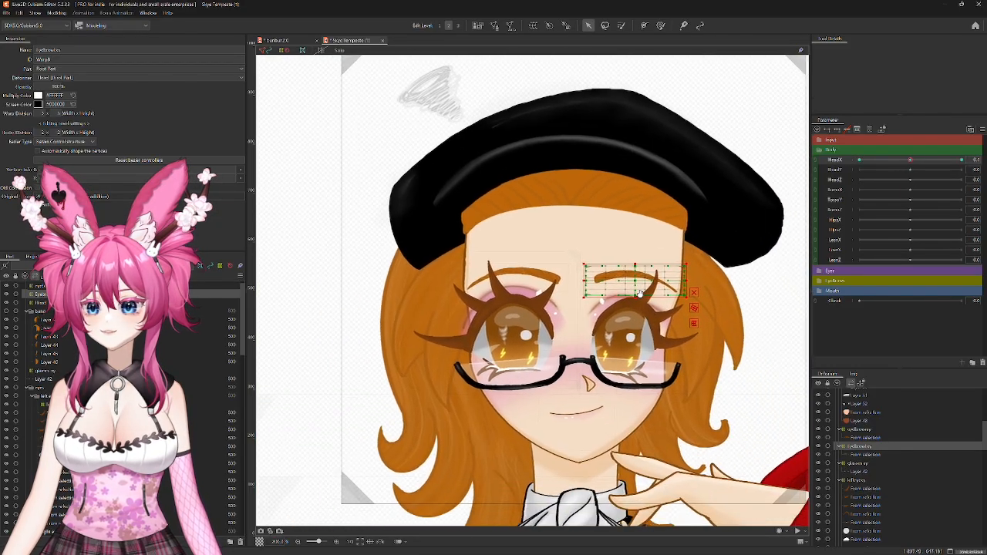
Step: Select the raised hand and arm's art mesh and isolate it with solo display
left_click(710, 485)
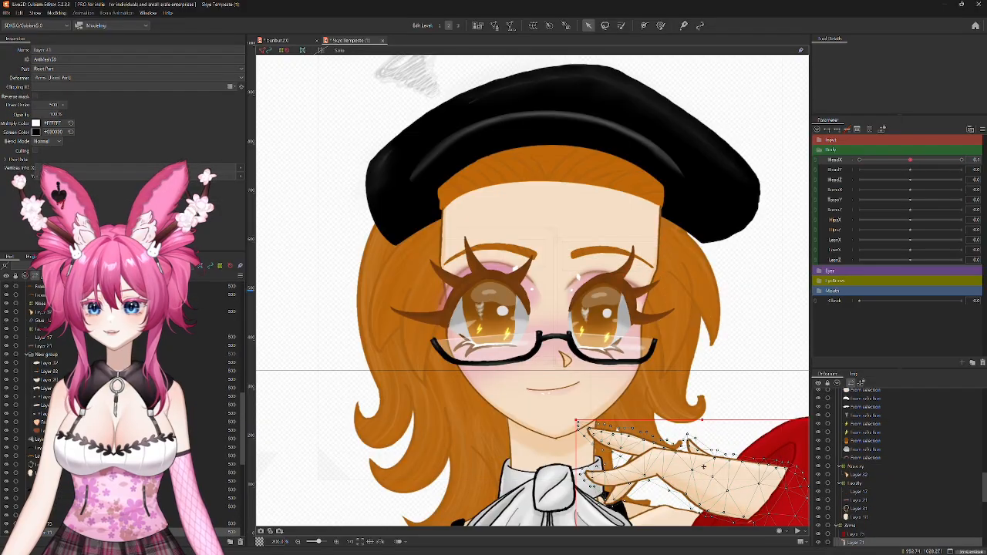
scroll(710, 485, "up", 4)
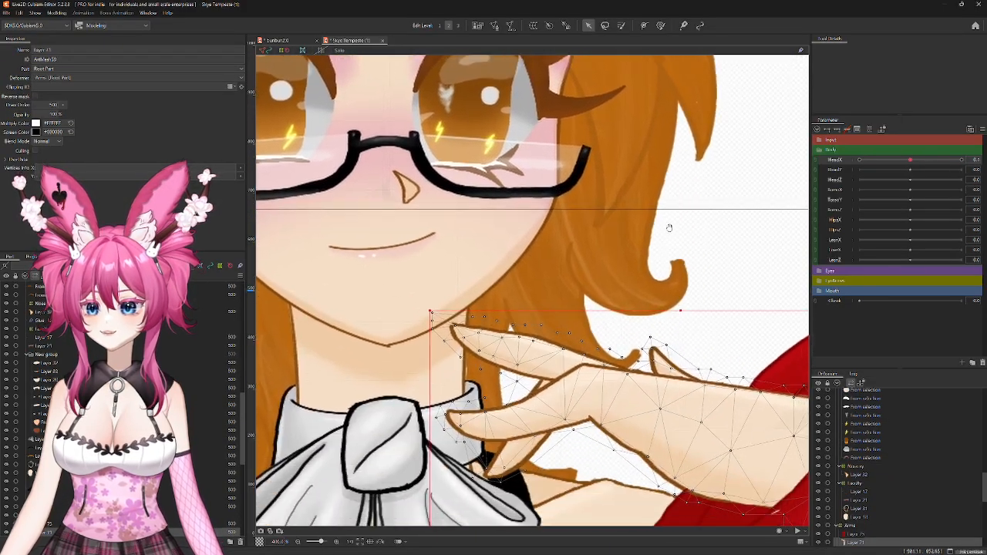
left_click_drag(669, 229, 662, 202)
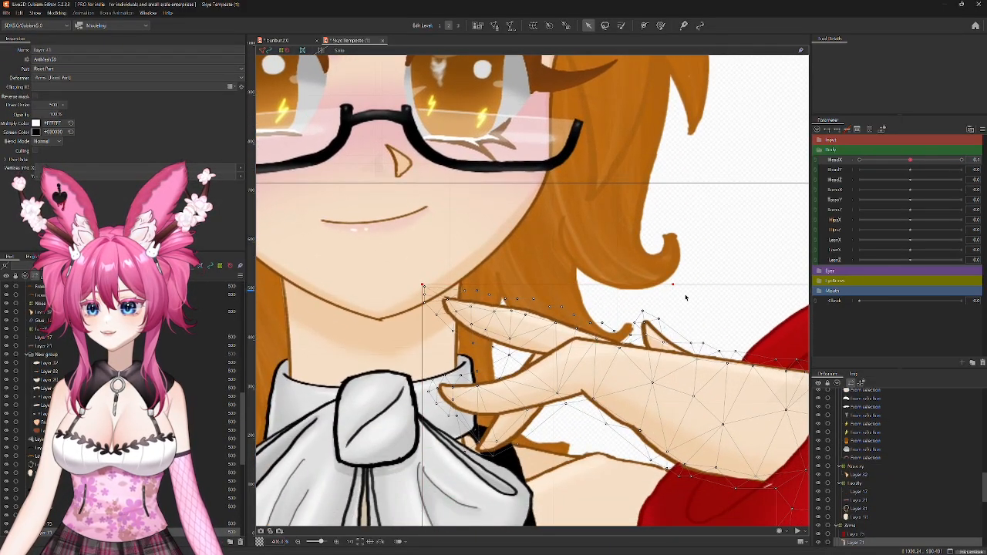
left_click_drag(710, 246, 678, 186)
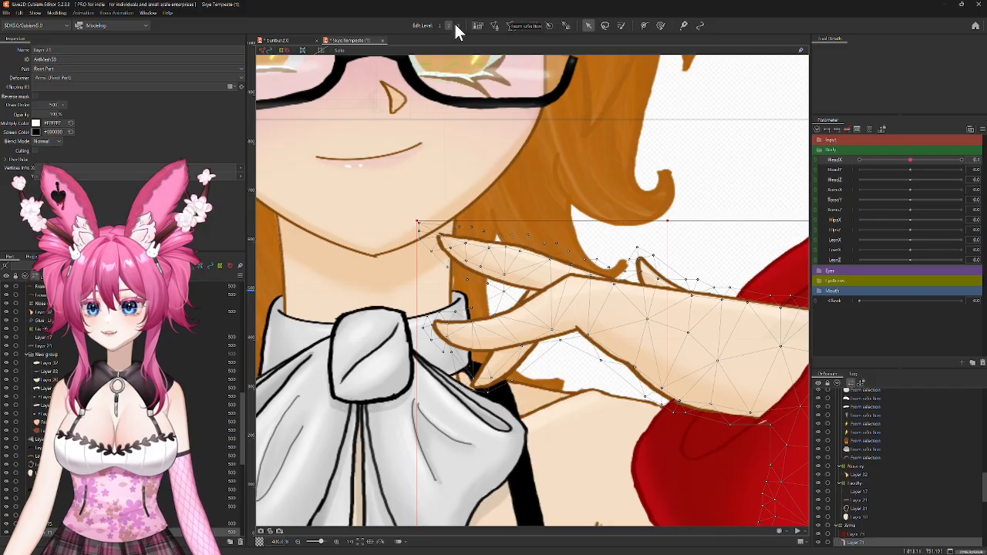
left_click(511, 25)
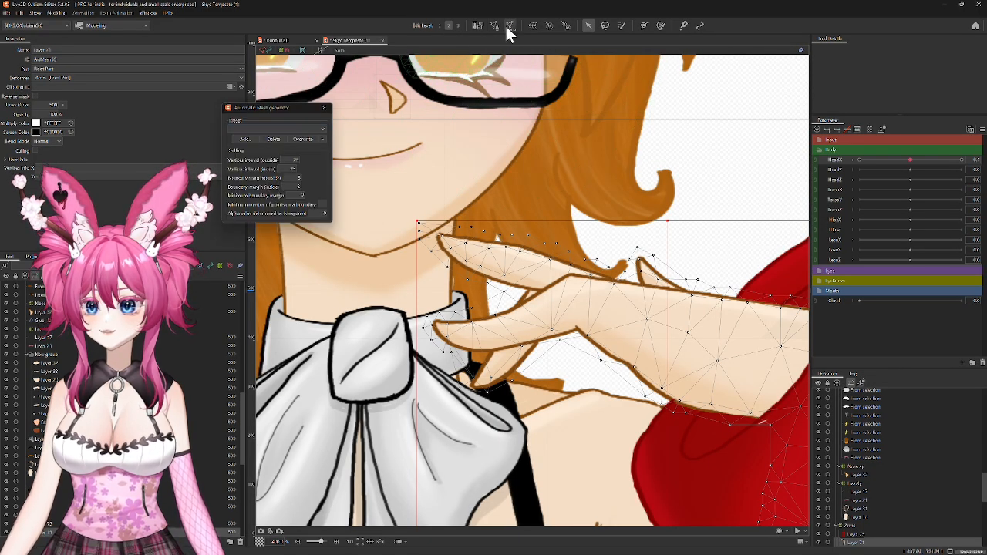
left_click(324, 107)
left_click(347, 52)
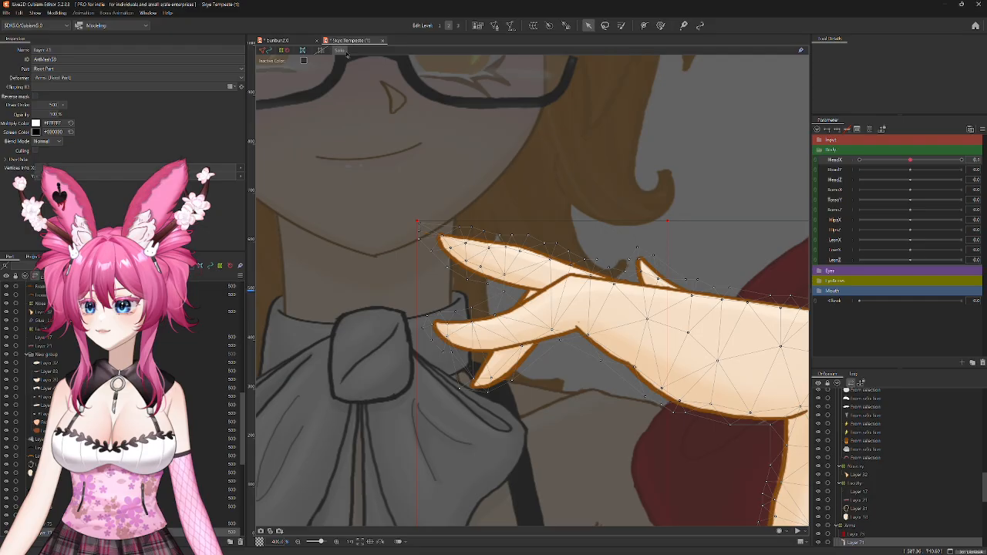
Step: Regenerate the arm's mesh automatically with the Deformation (little) preset
left_click(510, 26)
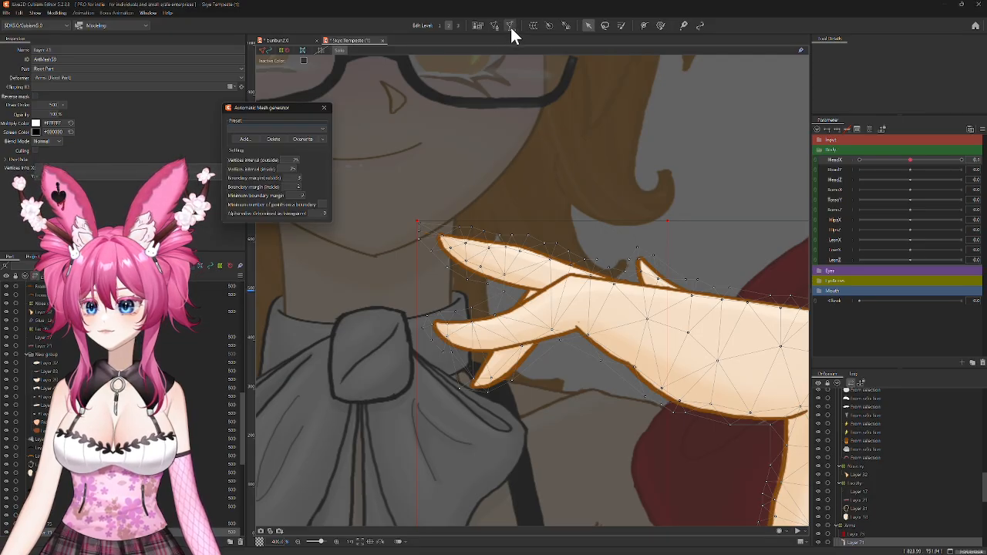
left_click(286, 131)
left_click(266, 144)
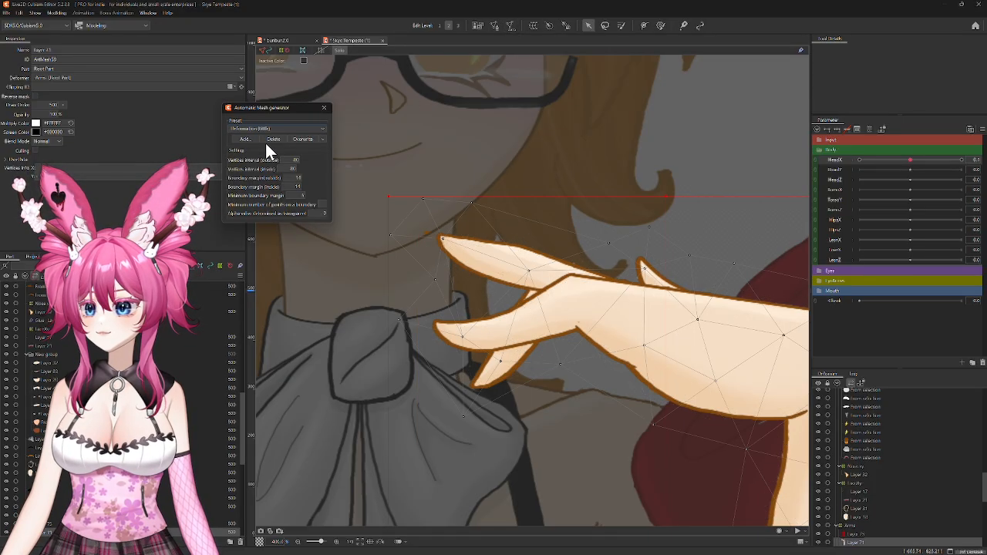
scroll(327, 194, "up", 2)
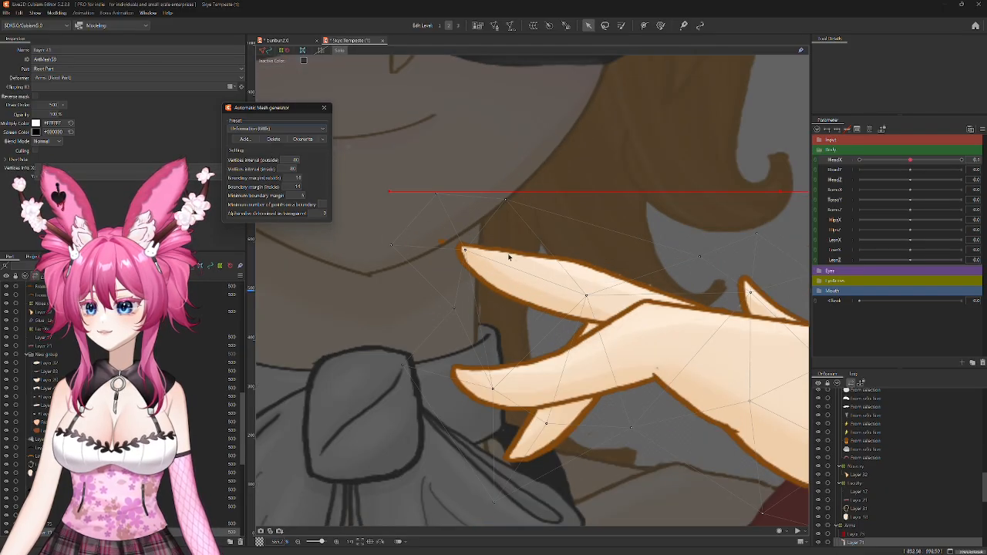
scroll(475, 231, "down", 2)
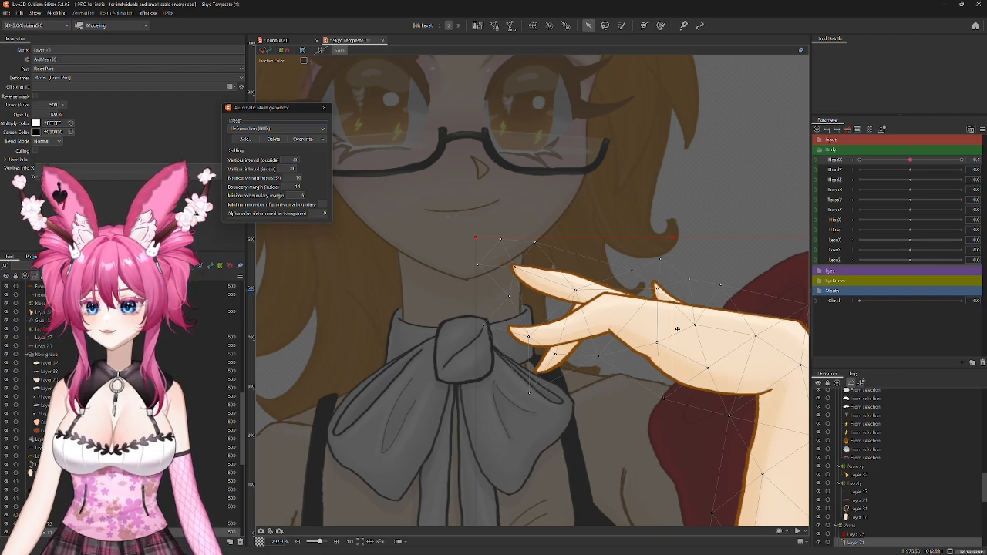
Step: Manually edit the arm mesh, moving two outline vertices in close to the upper fingertip to exclude the stray brown speck, and apply the edit
left_click_drag(751, 361, 584, 280)
key("ctrl+e")
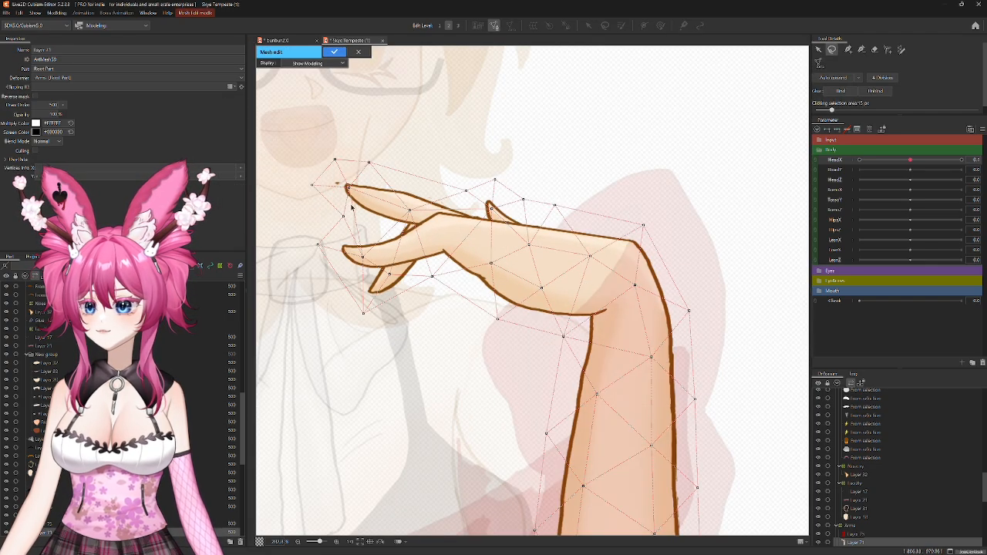
left_click_drag(346, 205, 503, 260)
scroll(497, 261, "up", 1)
scroll(497, 261, "up", 1)
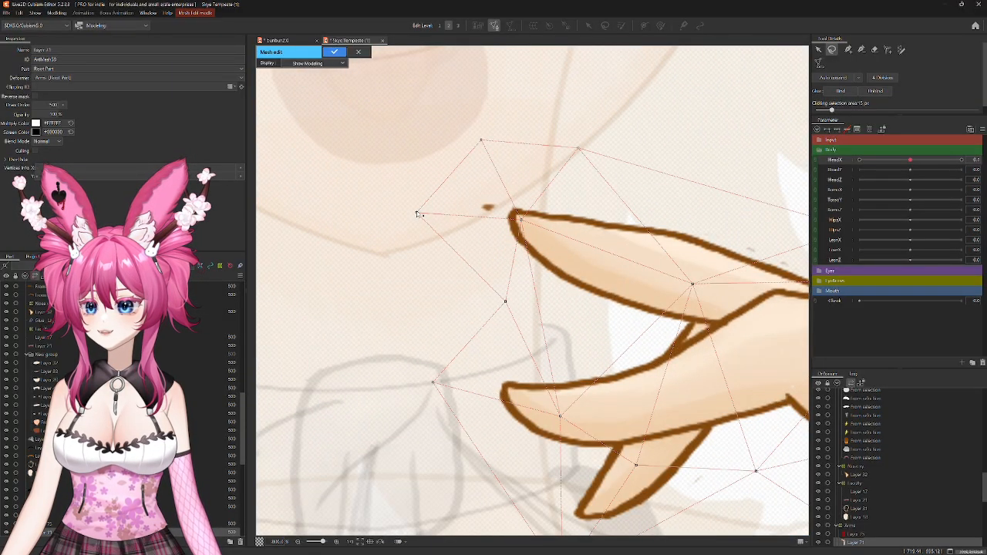
left_click_drag(418, 214, 490, 235)
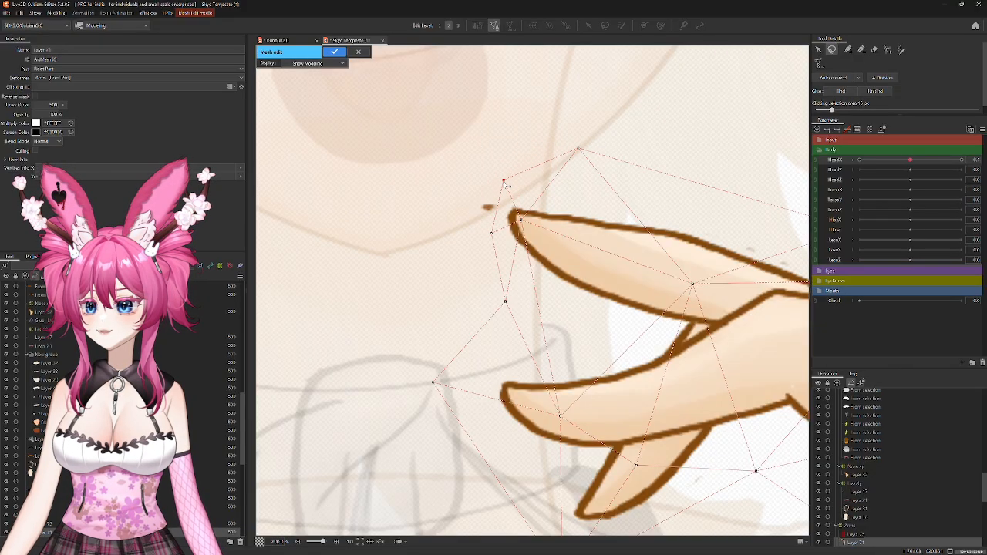
left_click(334, 52)
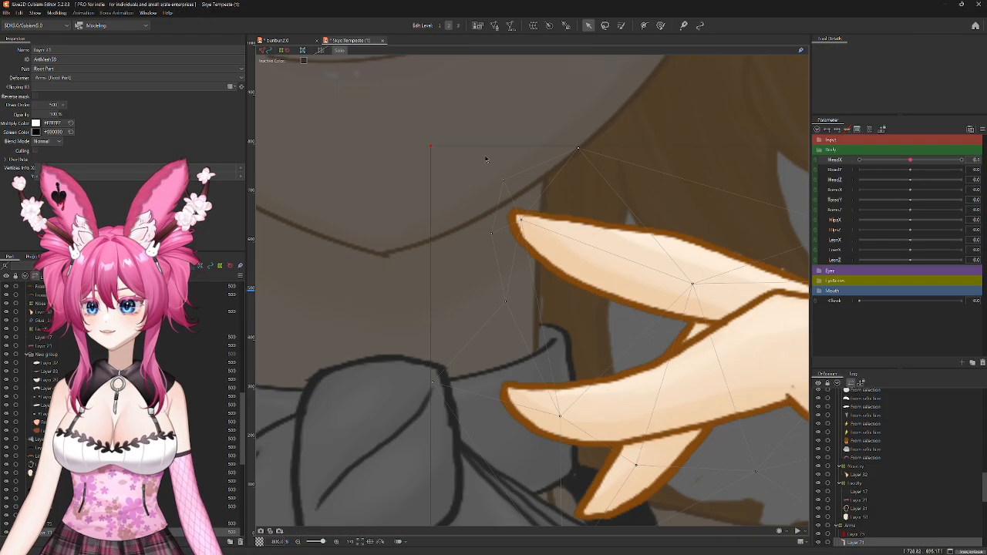
Step: Turn off solo display, check the arm against the whole character, and deselect the arm mesh
scroll(684, 304, "down", 2)
scroll(684, 304, "down", 2)
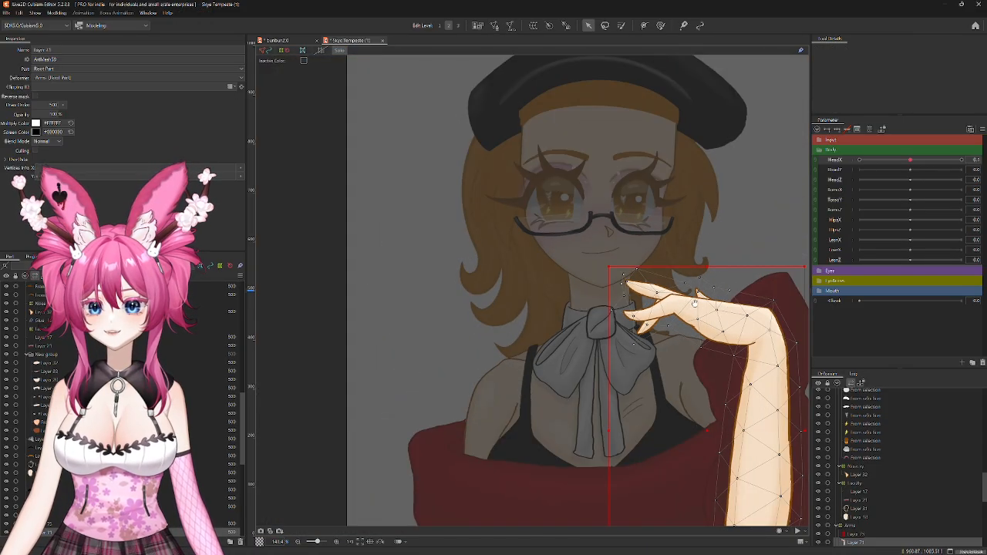
scroll(685, 304, "up", 1)
left_click_drag(683, 302, 559, 224)
left_click(339, 52)
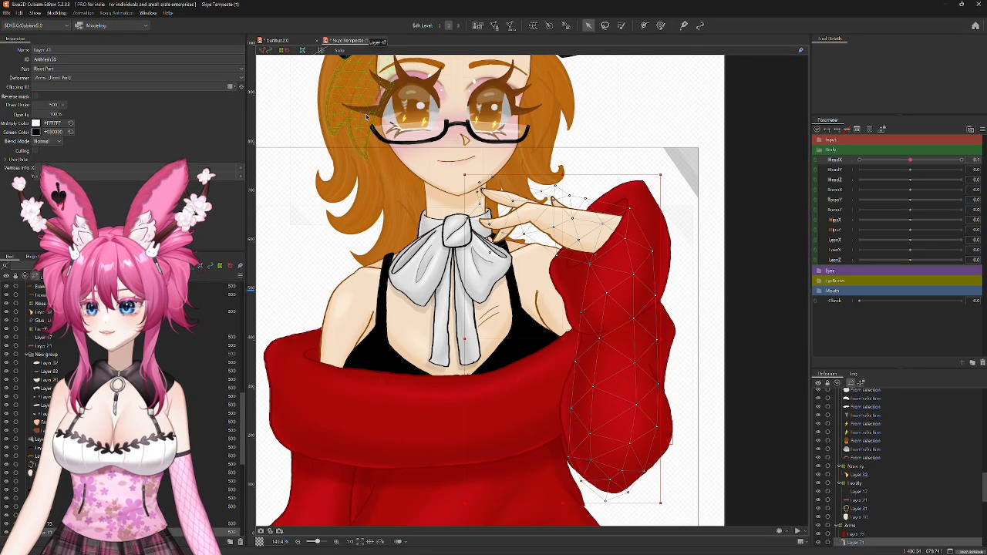
scroll(394, 215, "up", 3)
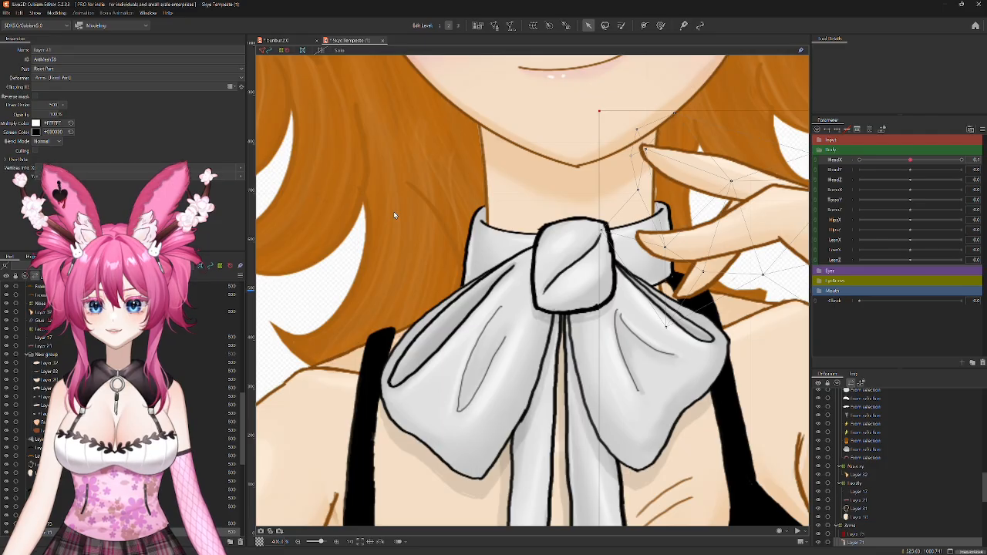
scroll(394, 216, "down", 3)
scroll(394, 215, "down", 1)
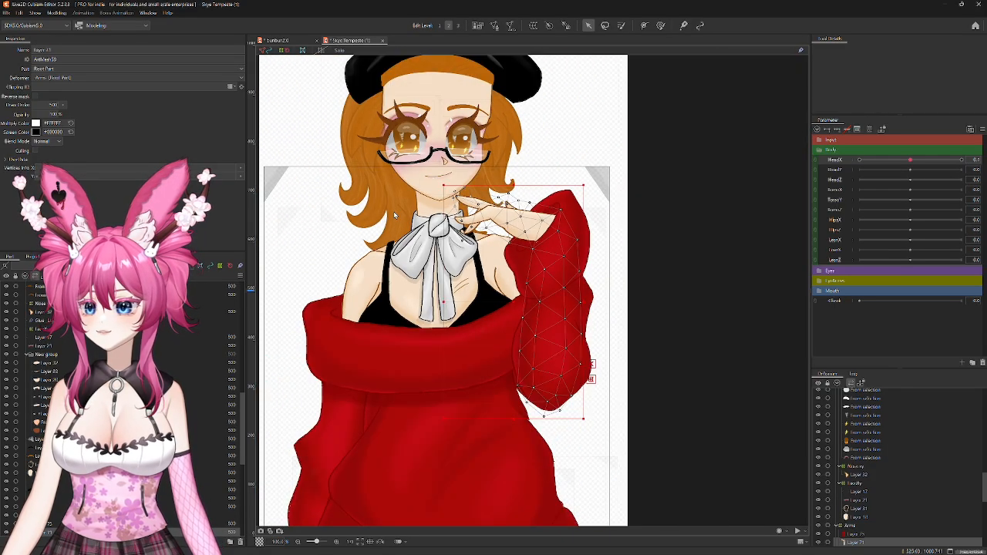
left_click_drag(394, 216, 473, 235)
left_click(309, 181)
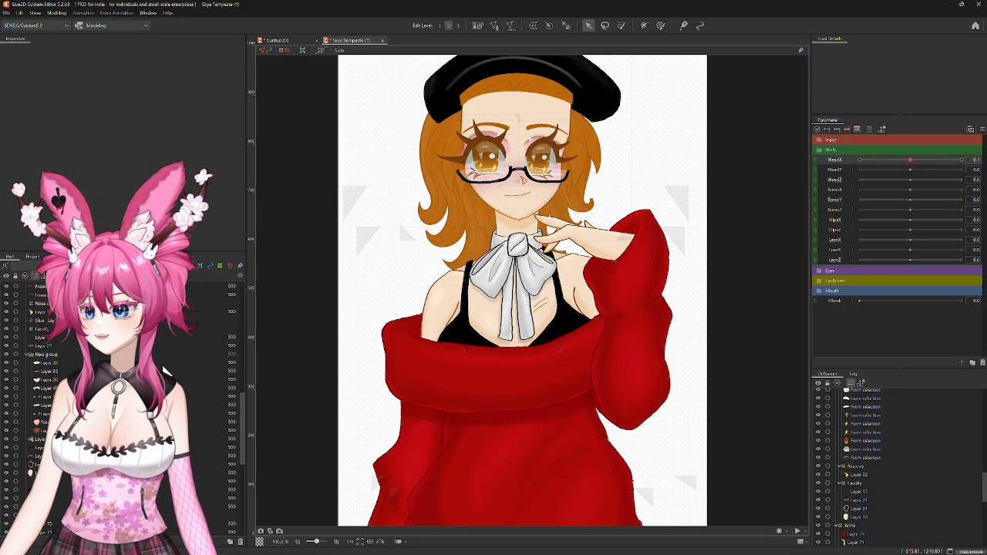
Step: Select the hair strip beneath the beret together with the beret's highlight and base meshes (Layers 31, 45 and 44)
left_click(146, 456)
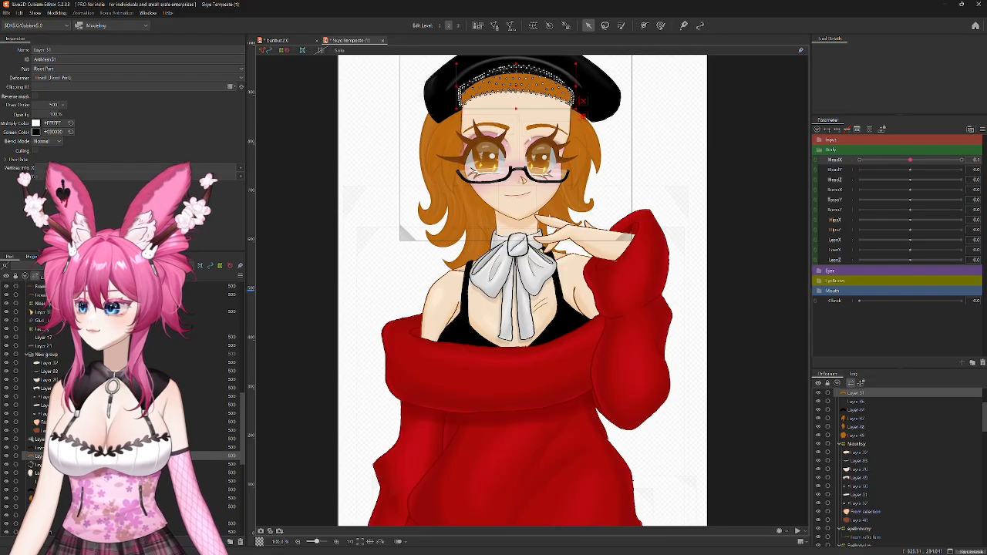
scroll(378, 224, "up", 1)
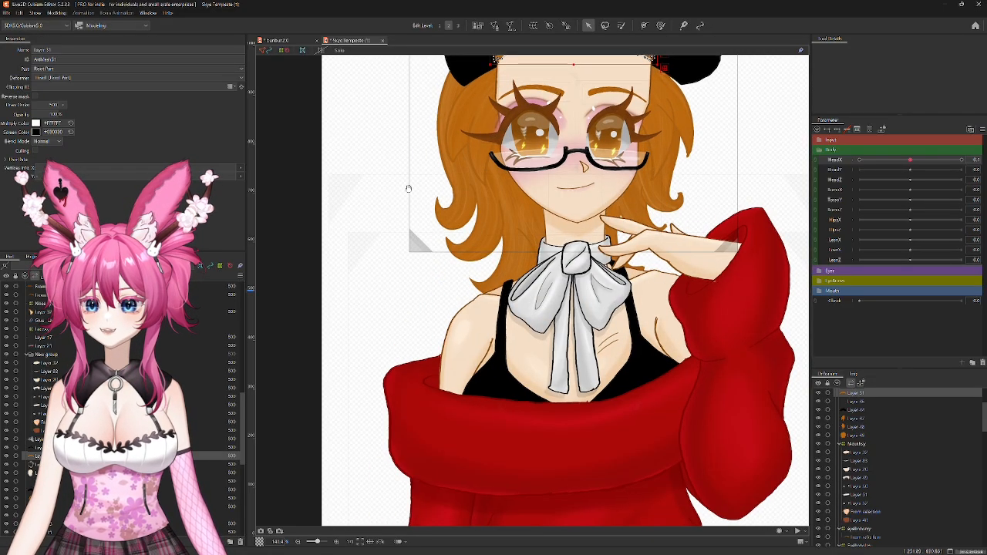
left_click_drag(409, 189, 343, 352)
scroll(348, 342, "up", 1)
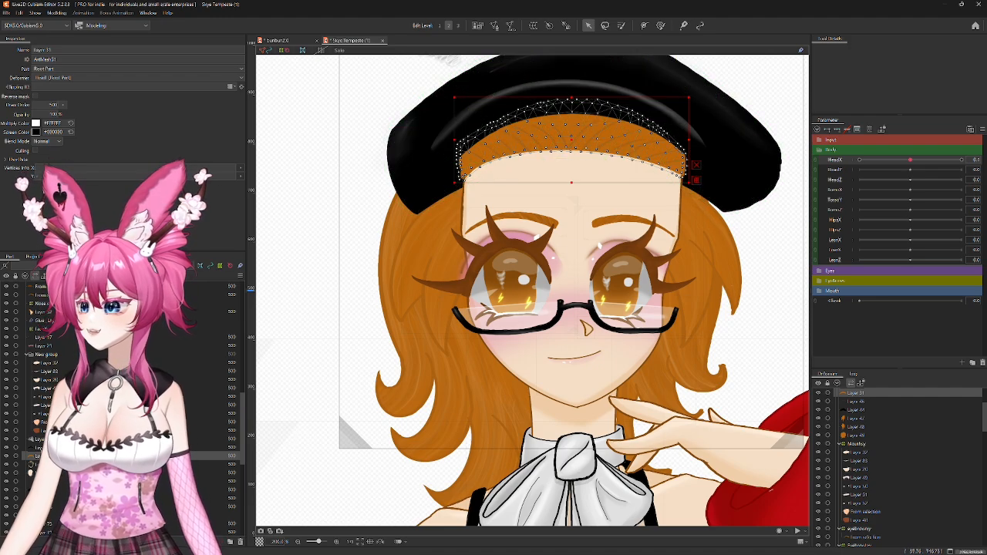
left_click(116, 448, "ctrl")
left_click(116, 490, "ctrl")
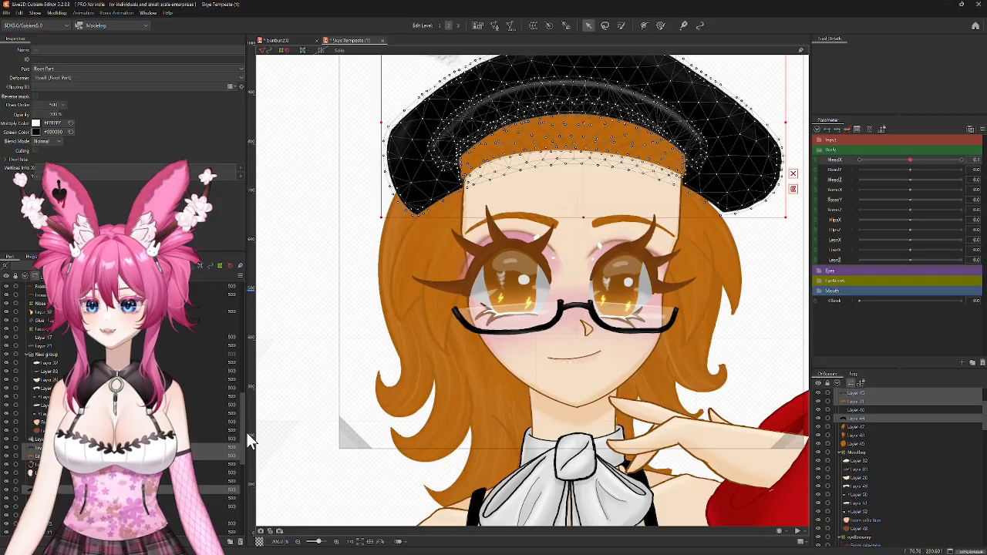
left_click_drag(633, 315, 580, 370)
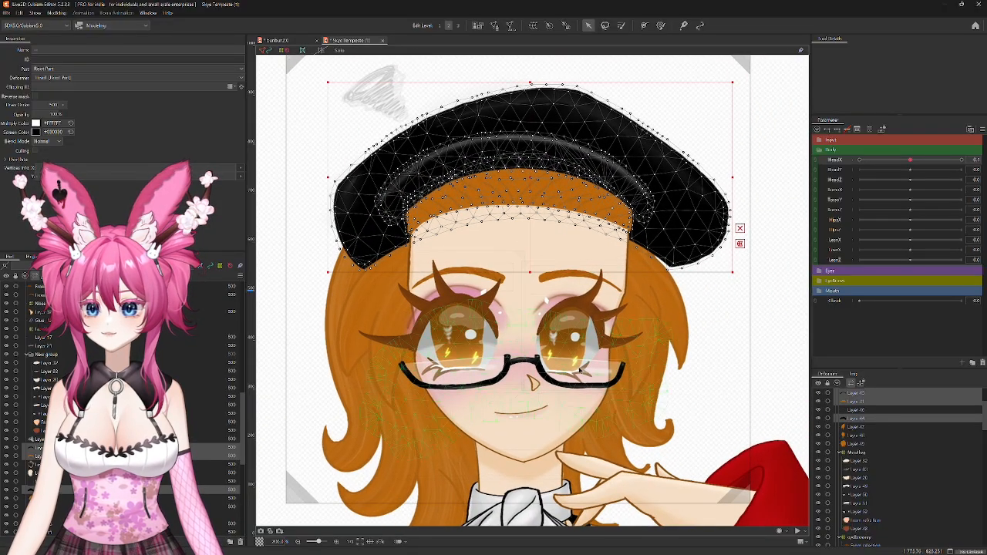
Step: Create a warp deformer named hathairxy as parent of the selected hat and hair meshes
left_click(533, 25)
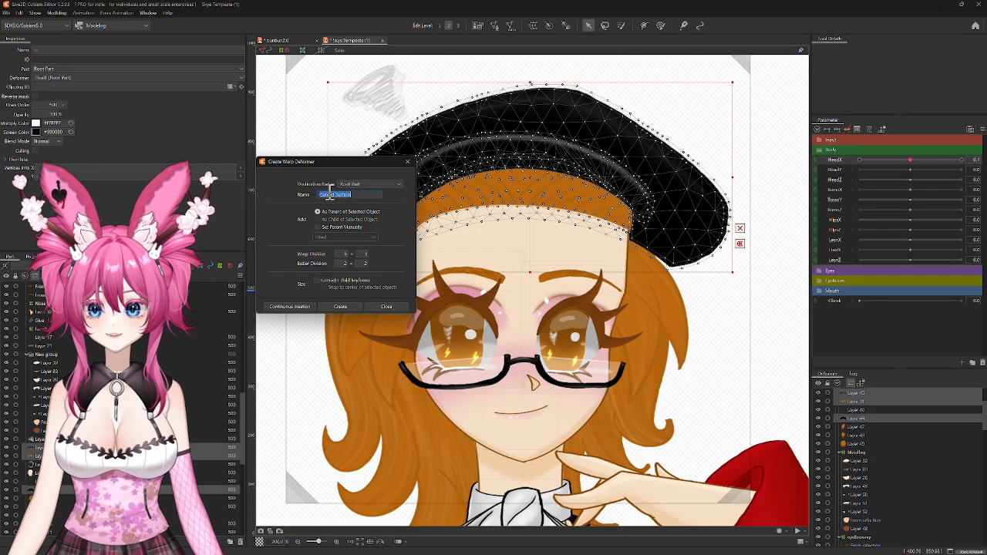
type("hatbac")
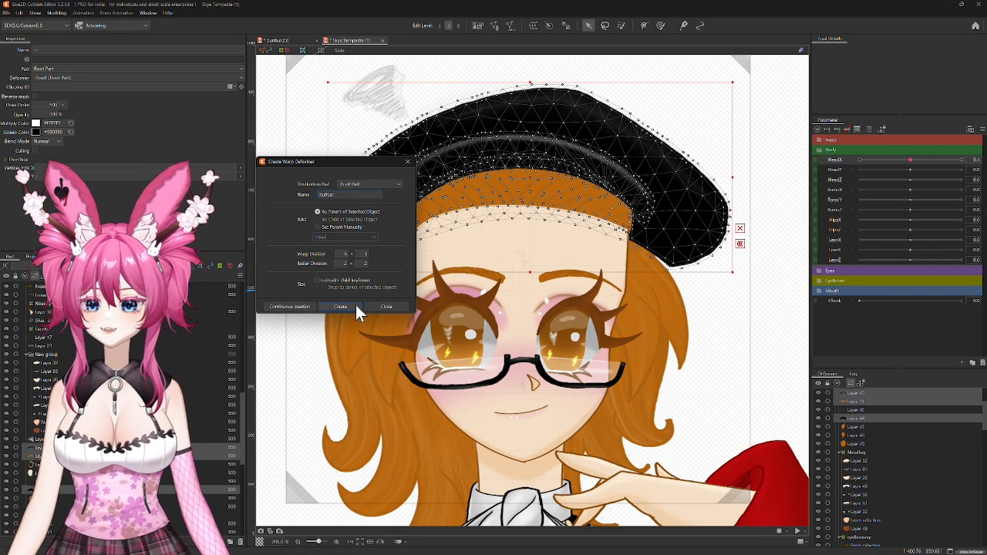
type("hairxy")
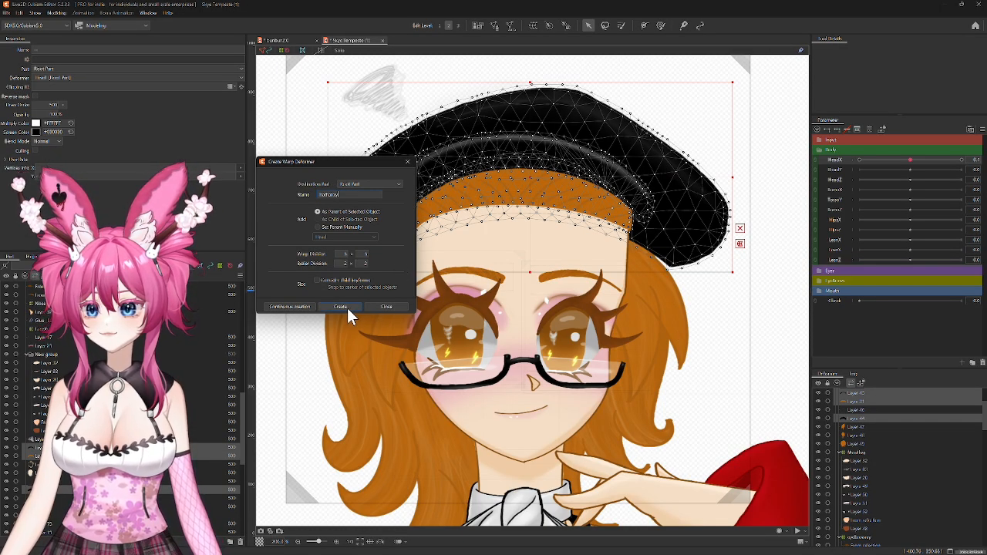
left_click(347, 308)
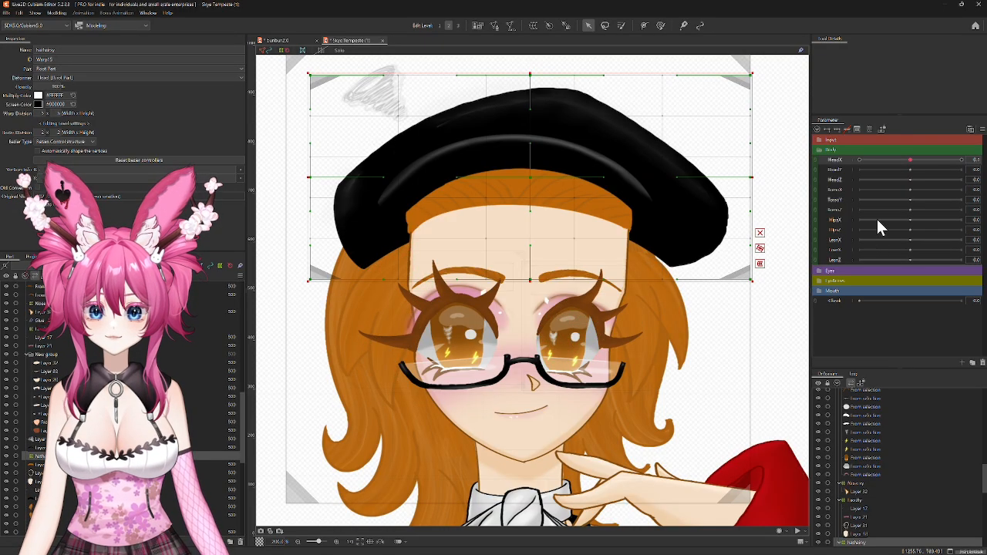
Step: Add three keys on HeadX to the hathairxy deformer and, at the minimum, shift it toward the face turn while pulling its trailing left edge inward
left_click(837, 131)
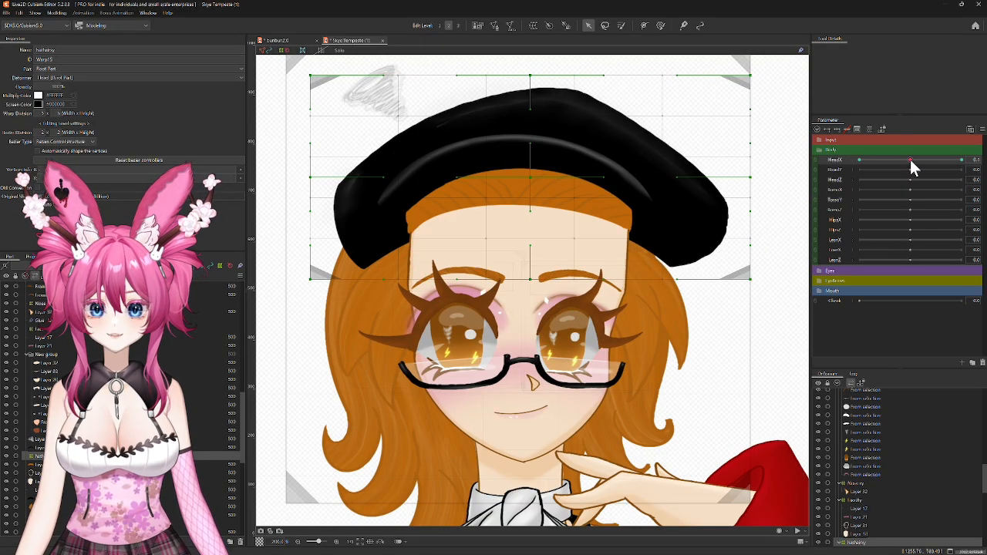
left_click_drag(911, 160, 840, 162)
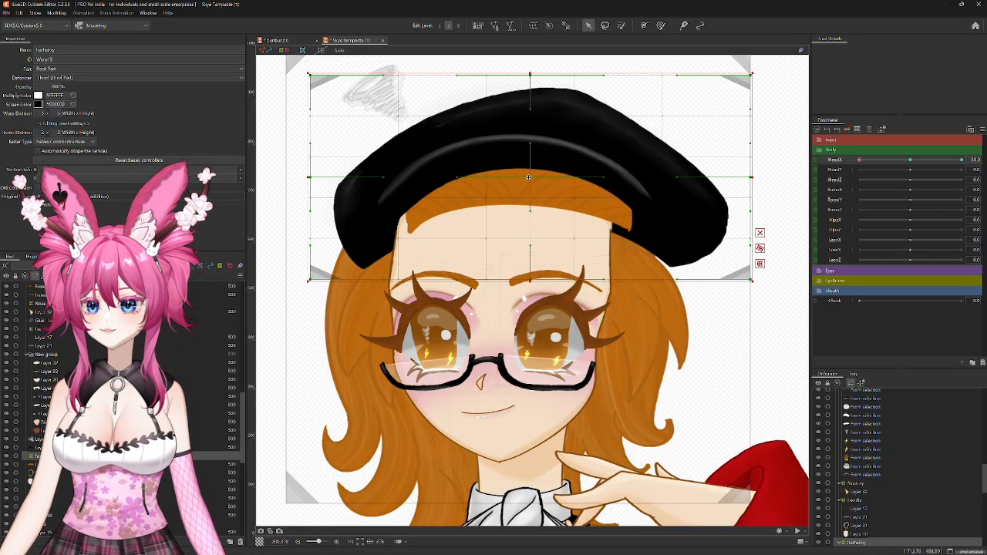
left_click_drag(528, 178, 516, 178)
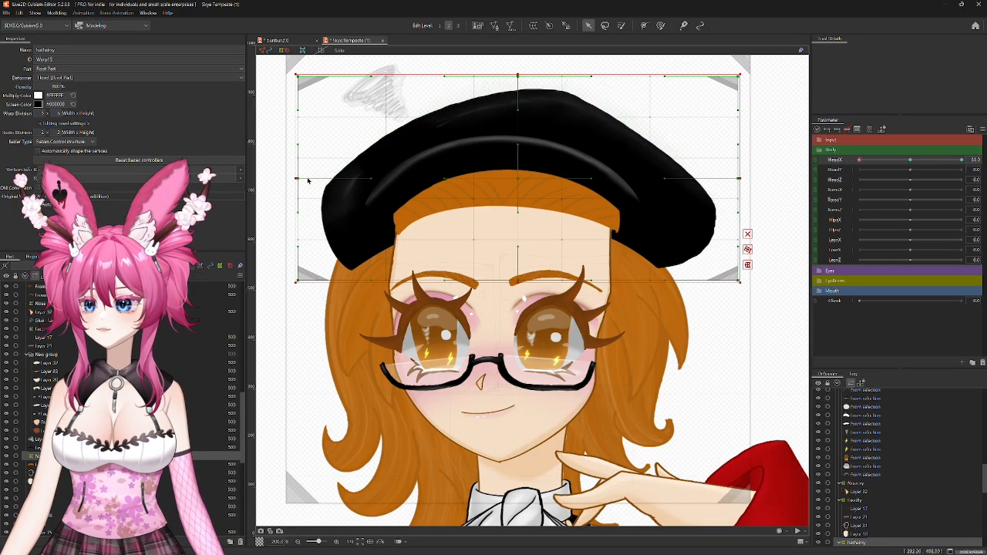
left_click_drag(302, 181, 319, 179)
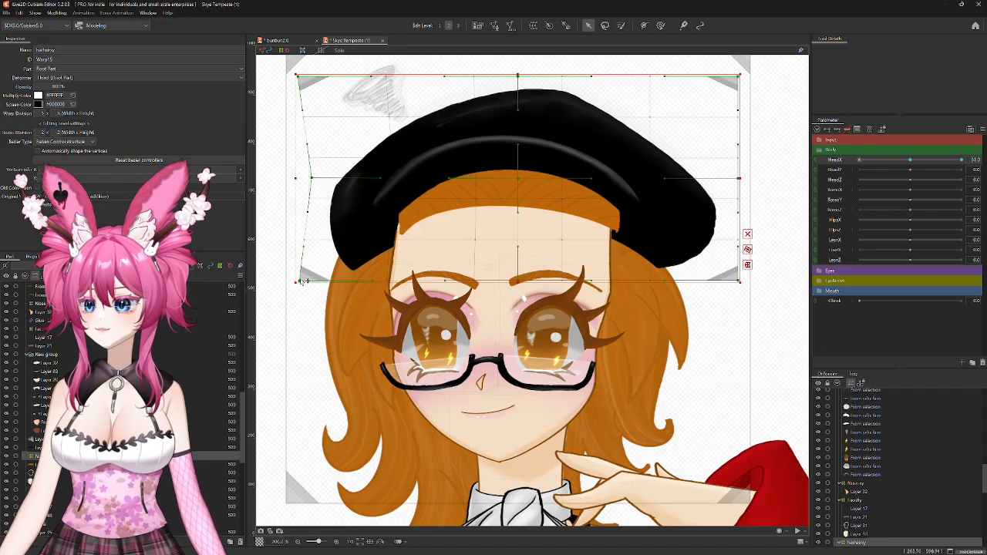
left_click_drag(300, 276, 322, 281)
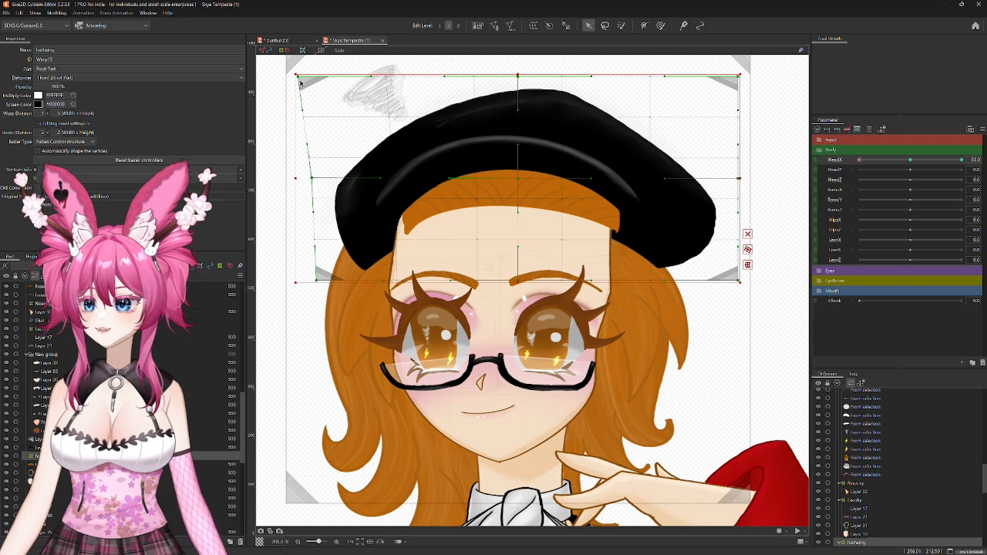
left_click_drag(299, 77, 310, 76)
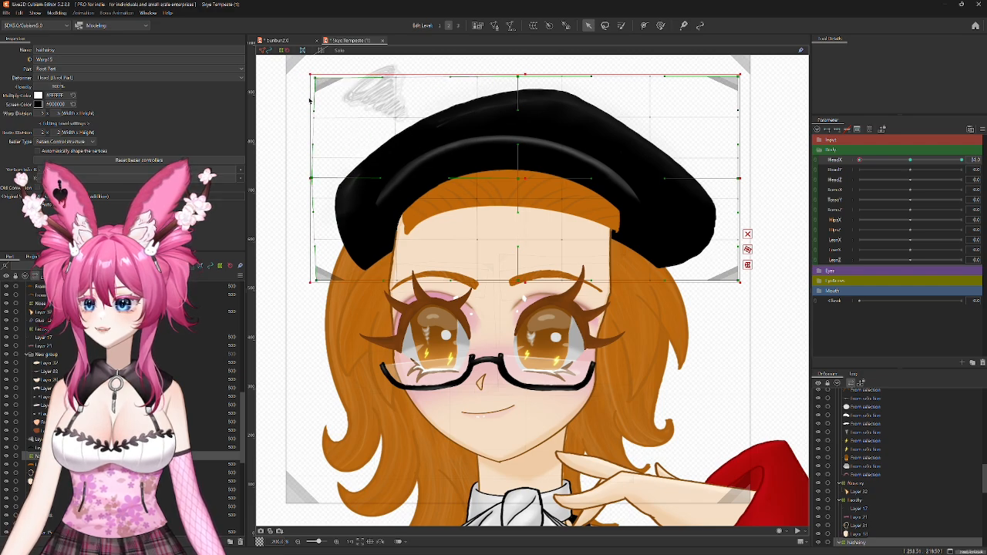
left_click_drag(313, 178, 316, 178)
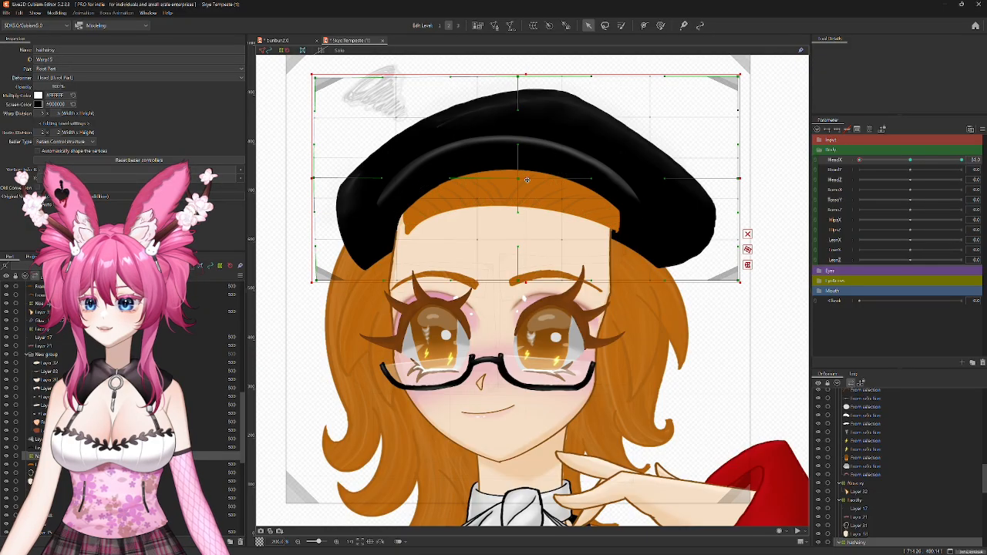
Step: Pull the hat deformer's middle and lower centre points left, stretch its right-middle handle outward, and return HeadX to neutral
left_click_drag(523, 180, 502, 178)
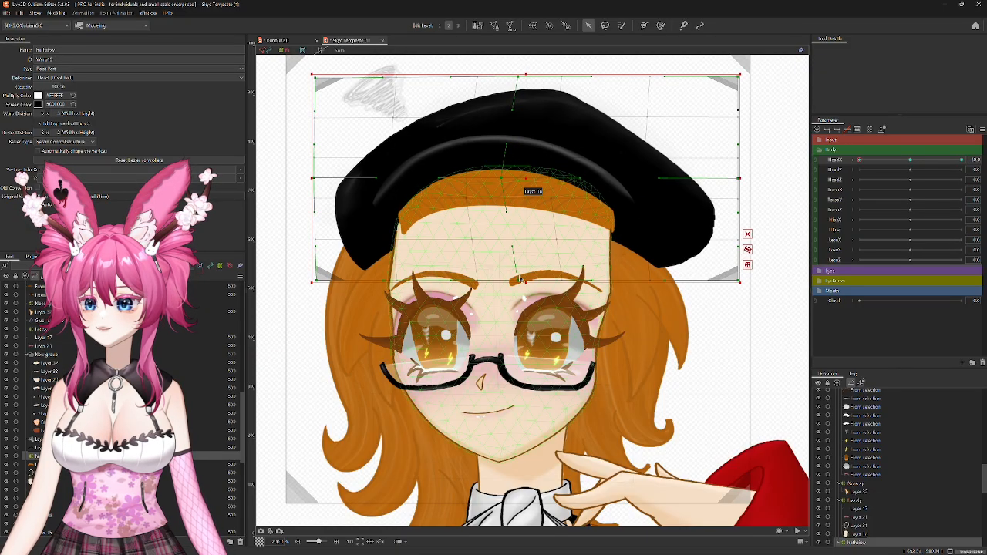
left_click_drag(522, 284, 494, 280)
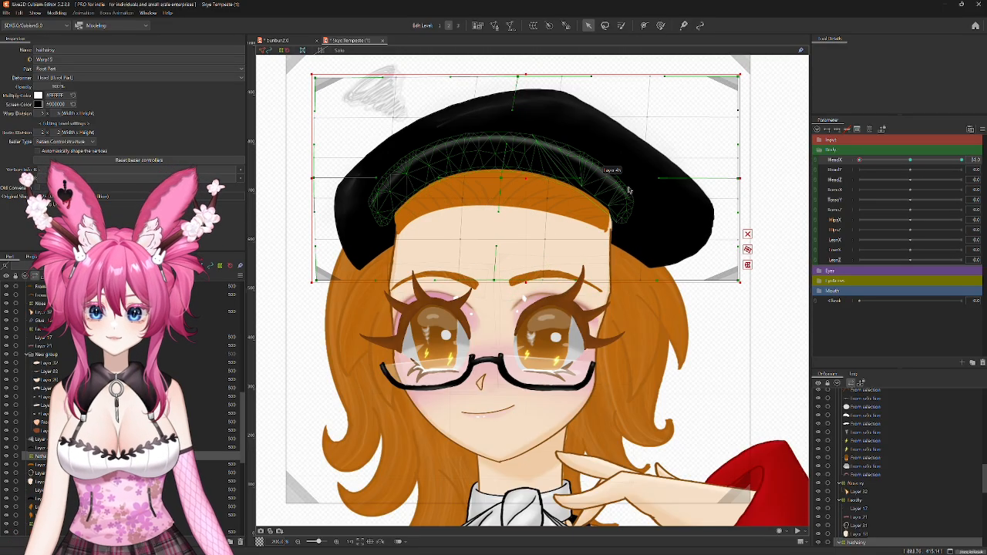
left_click_drag(661, 182, 692, 188)
scroll(735, 154, "down", 1)
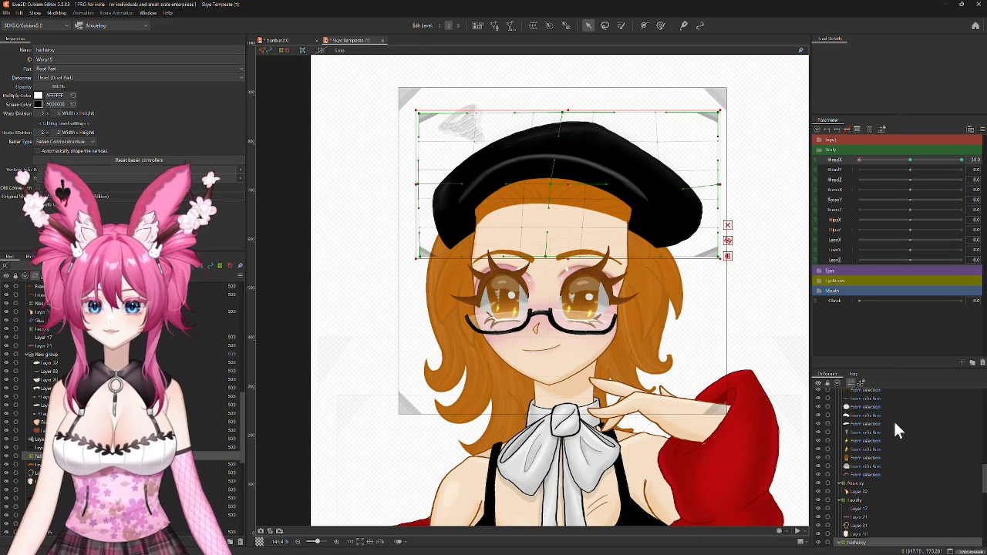
scroll(889, 432, "down", 3)
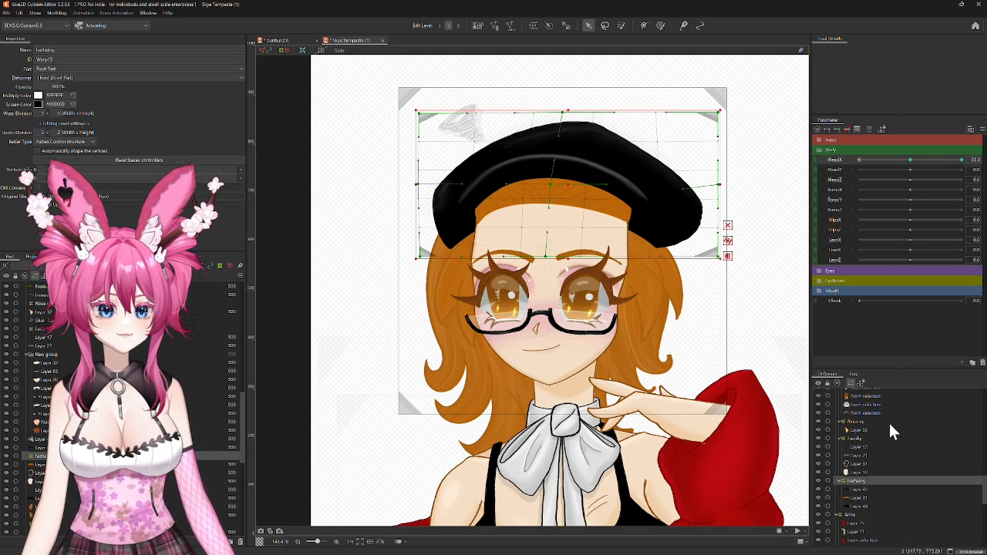
scroll(888, 421, "up", 5)
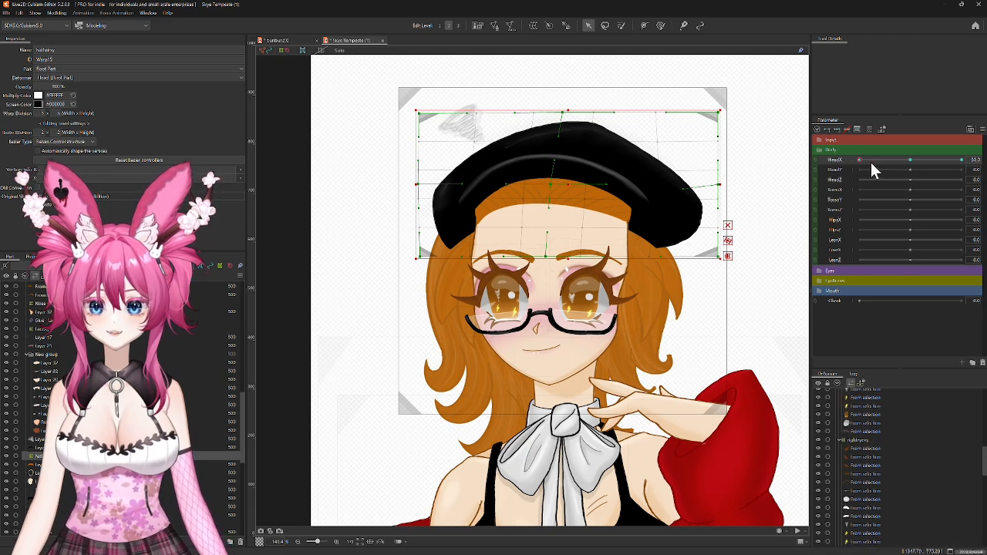
left_click_drag(860, 162, 910, 167)
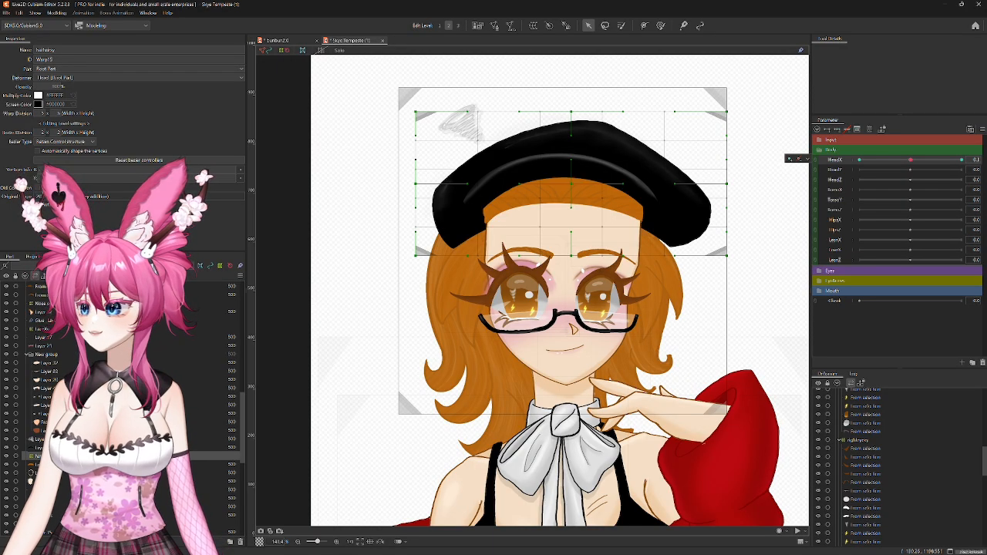
Step: Try to move the beret's upper shading mesh (Layer 46) from the Head deformer into the hathairxy deformer
left_click(45, 338)
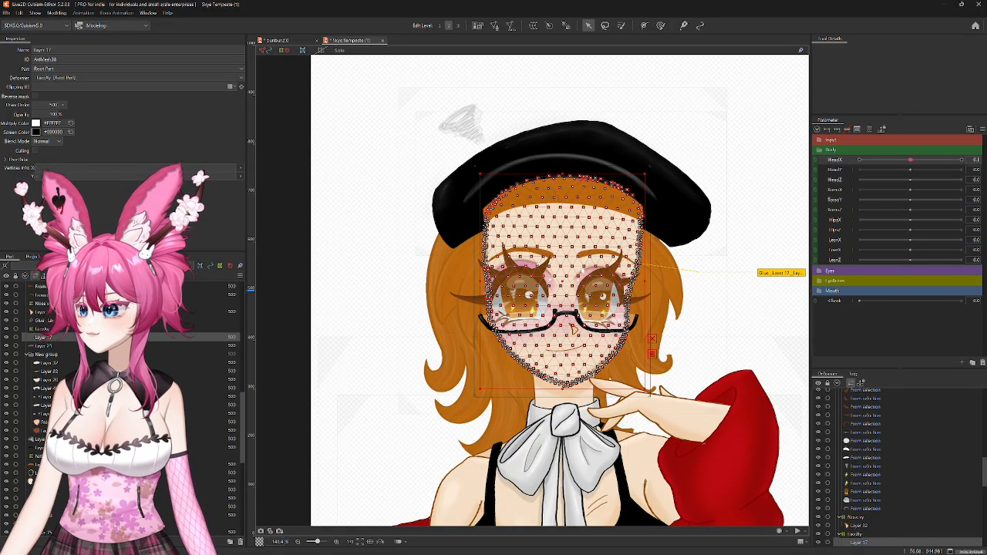
scroll(47, 400, "down", 2)
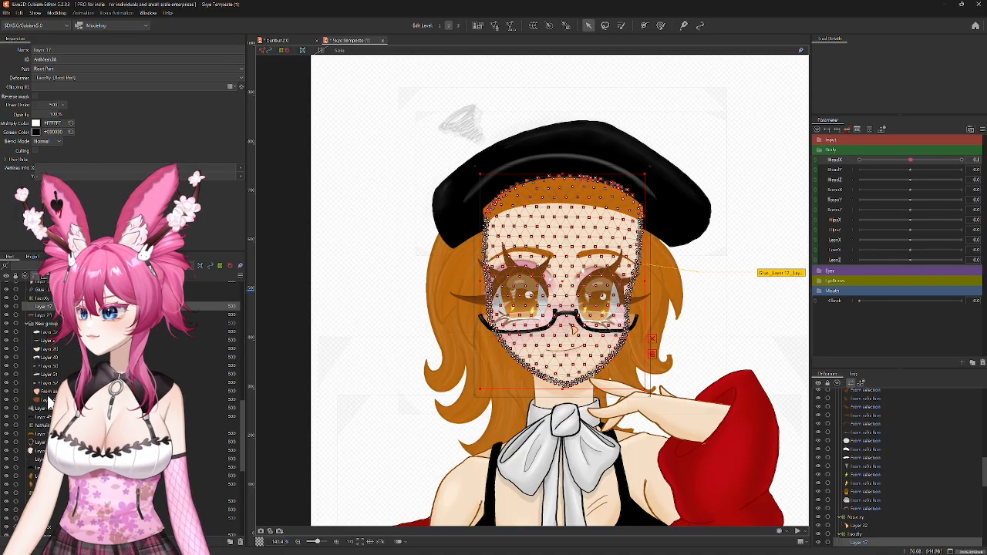
left_click(40, 459)
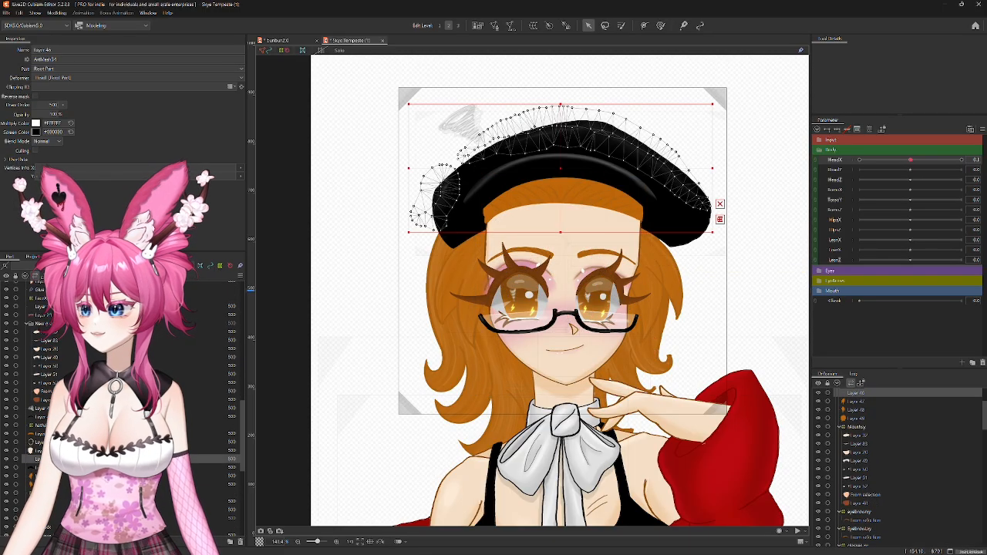
scroll(878, 457, "up", 2)
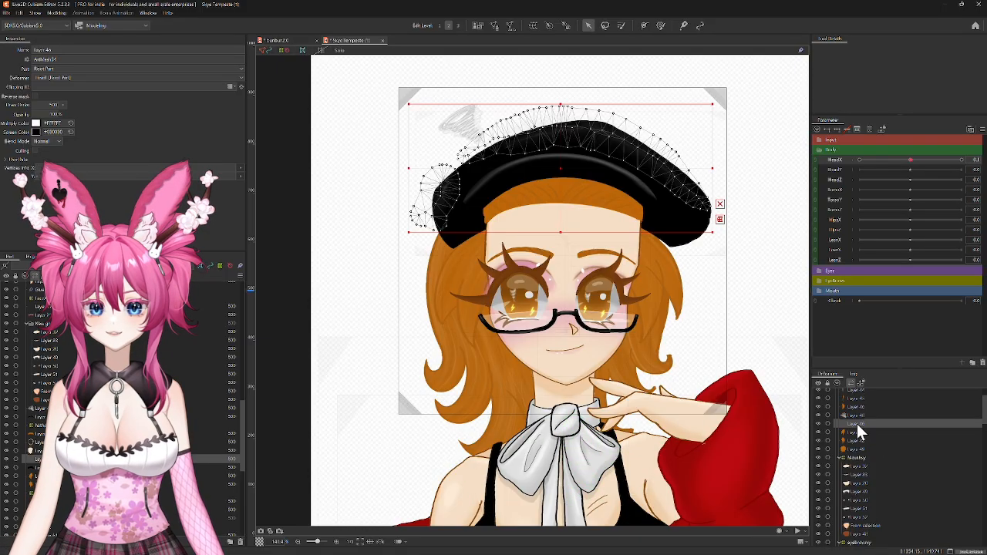
scroll(861, 470, "up", 2)
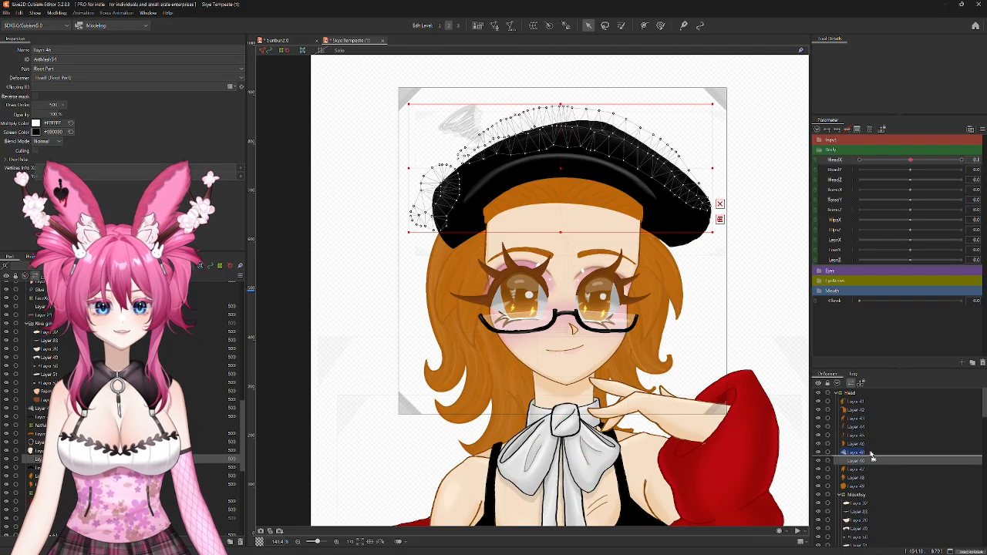
scroll(871, 445, "down", 10)
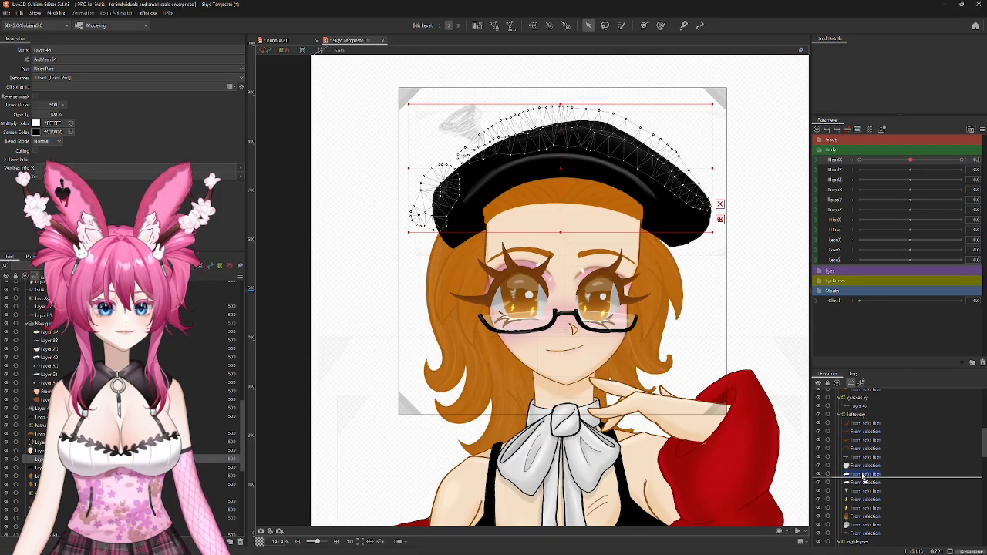
left_click_drag(861, 483, 863, 531)
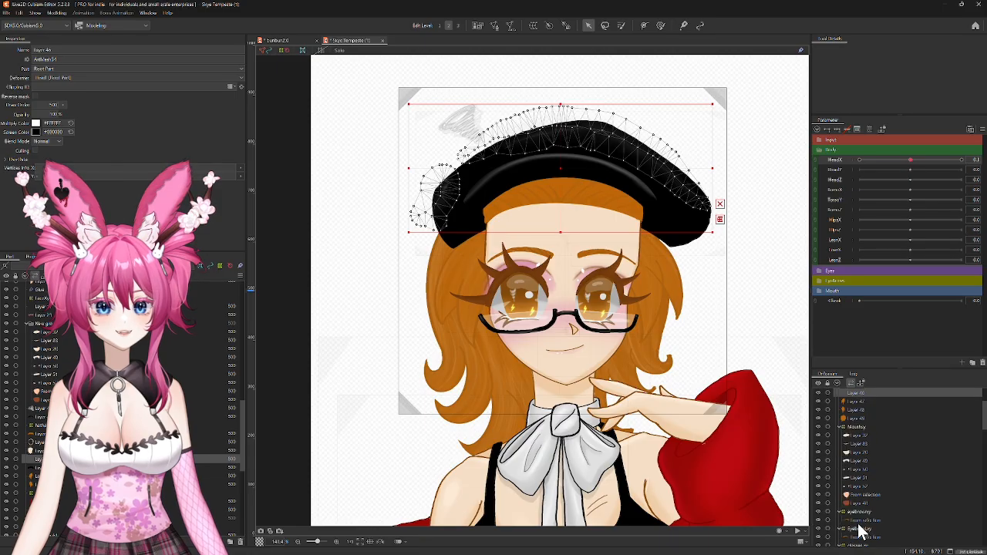
Step: Set HeadX to its maximum and shift the hathairxy deformer right to follow the face turn
scroll(468, 173, "up", 2)
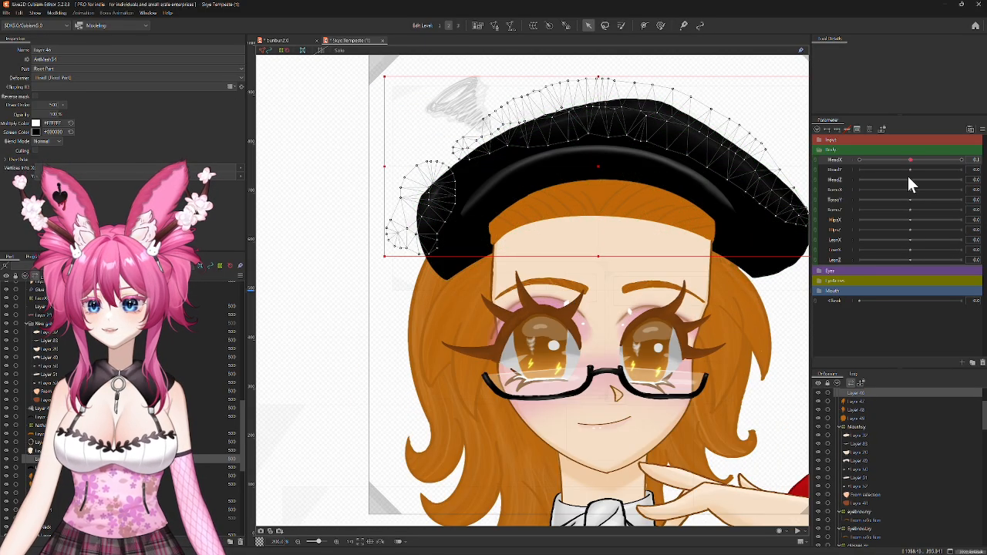
left_click_drag(912, 159, 828, 159)
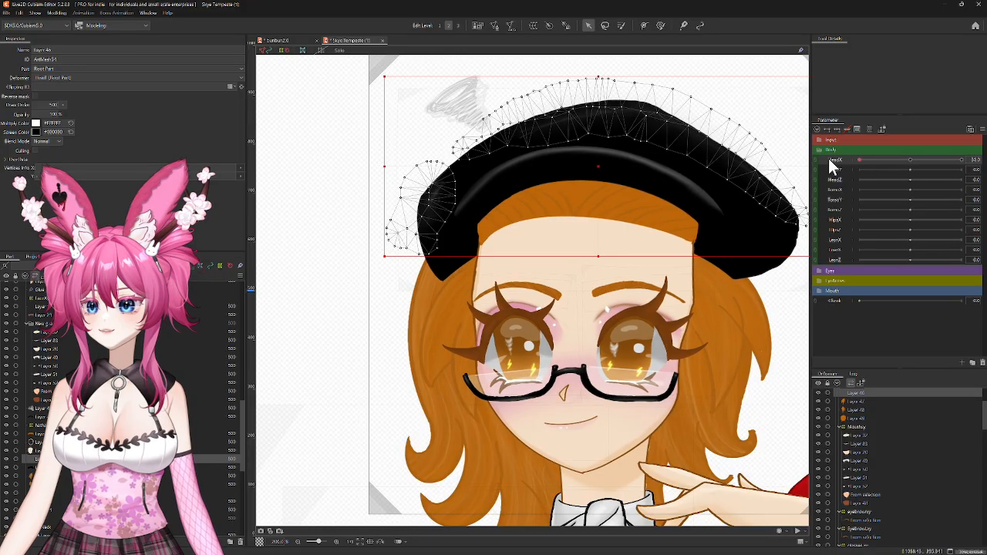
scroll(912, 506, "down", 3)
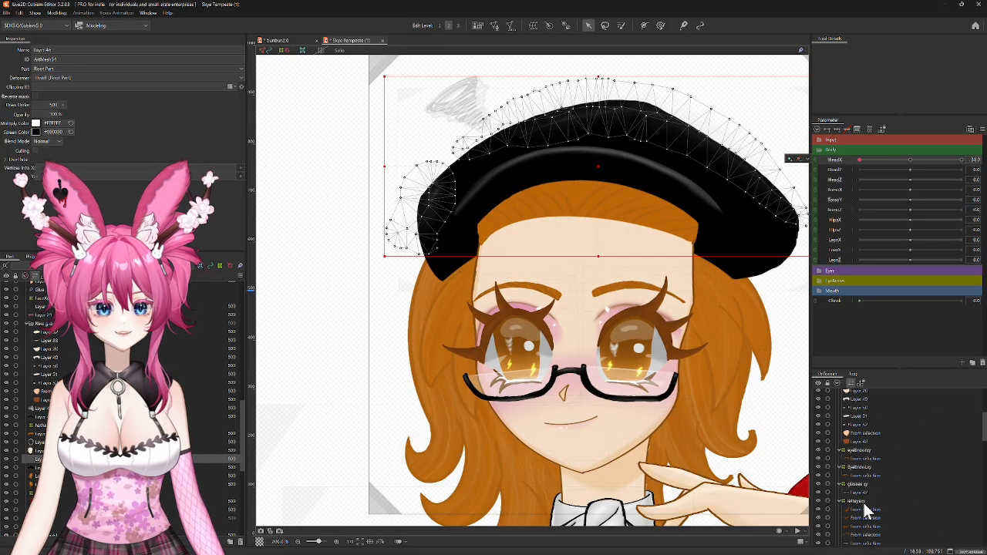
scroll(865, 485, "down", 4)
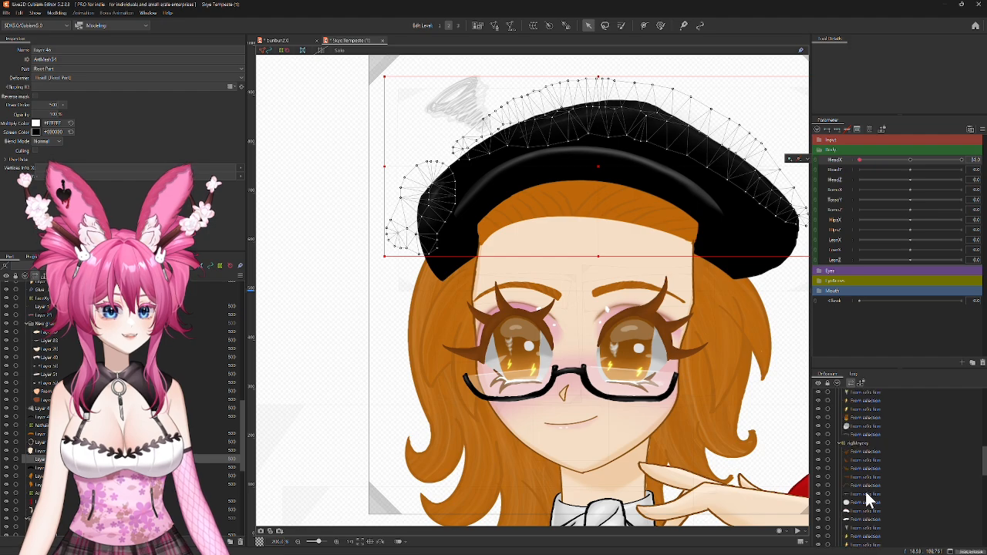
scroll(864, 463, "down", 5)
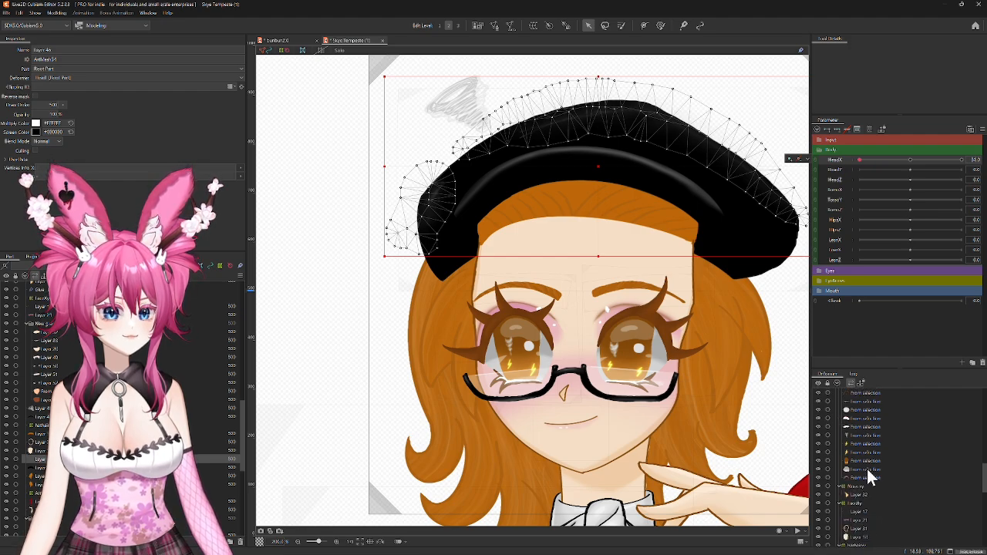
left_click(859, 484)
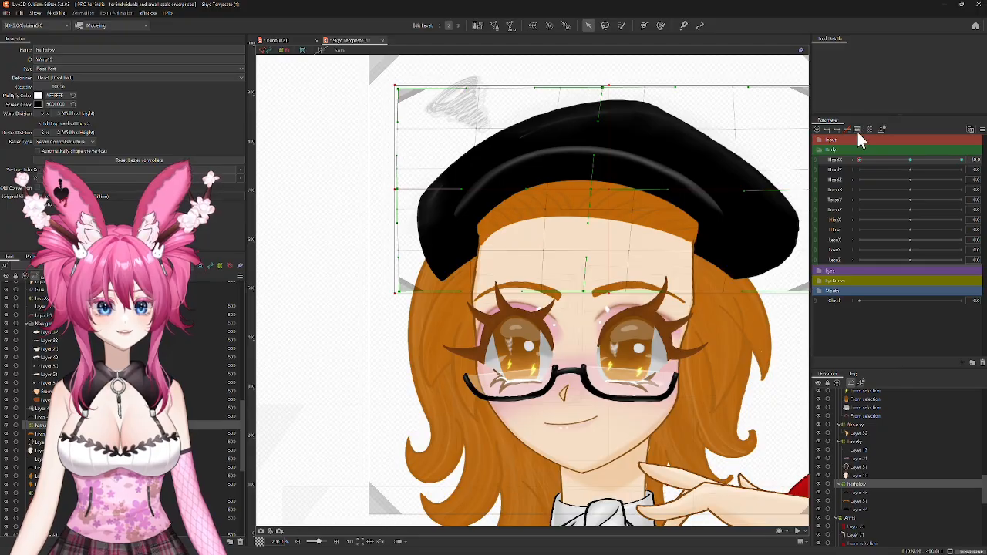
left_click_drag(859, 160, 985, 164)
left_click_drag(684, 225, 565, 261)
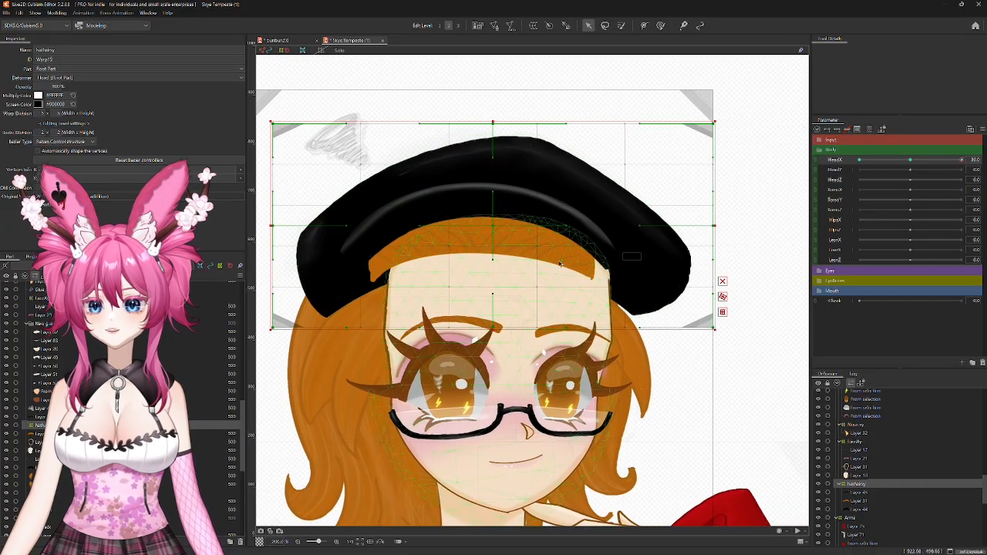
left_click_drag(493, 226, 508, 226)
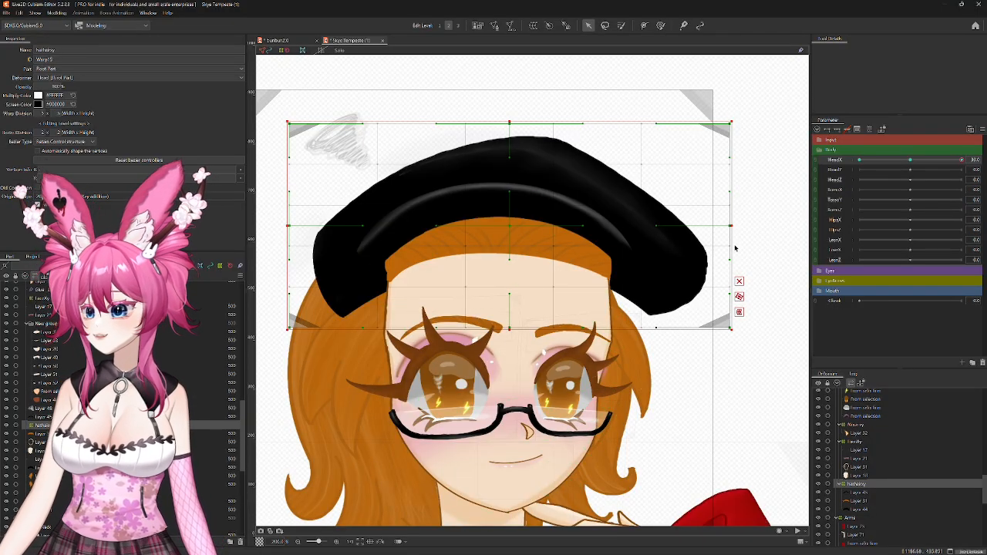
Step: Pull the hathairxy deformer's right edge points inward, move its centre point right, and tilt its bottom-centre handle right
left_click_drag(732, 227, 708, 225)
left_click_drag(731, 327, 708, 329)
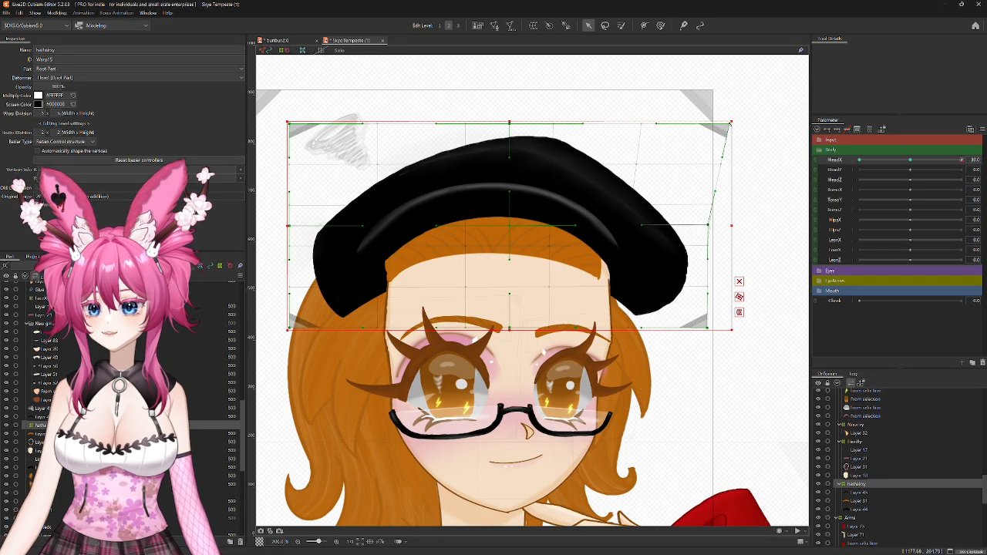
left_click_drag(735, 125, 712, 125)
left_click_drag(576, 226, 613, 230)
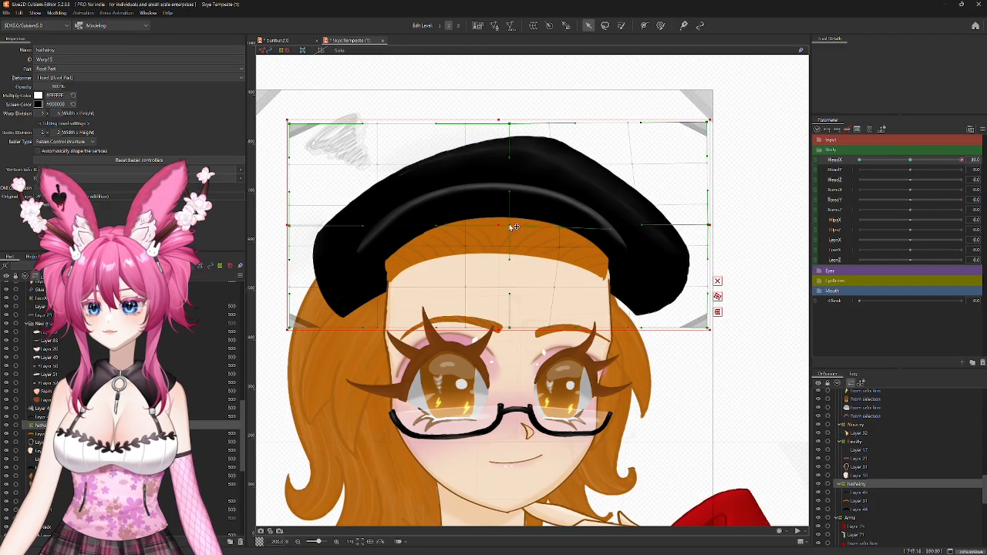
left_click_drag(513, 226, 533, 229)
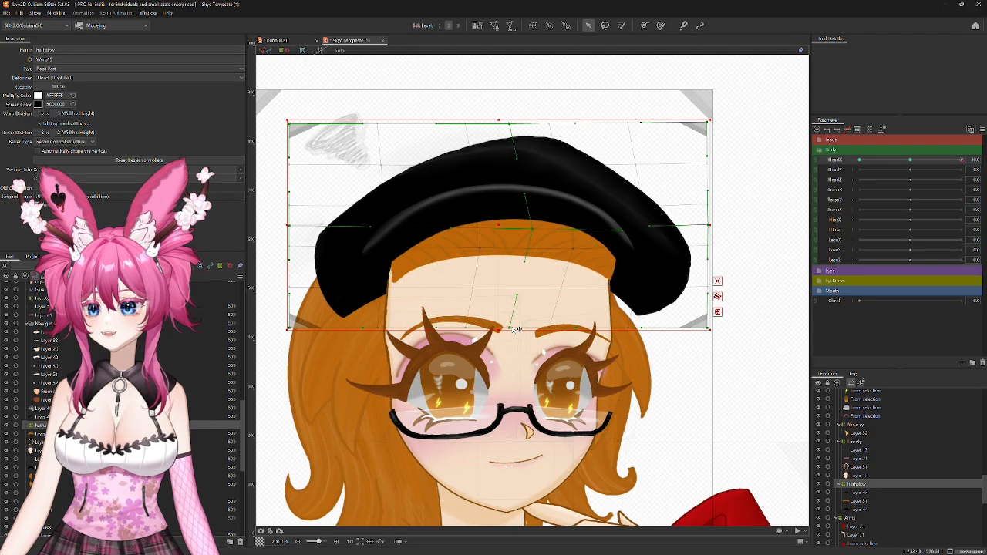
left_click_drag(517, 295, 525, 298)
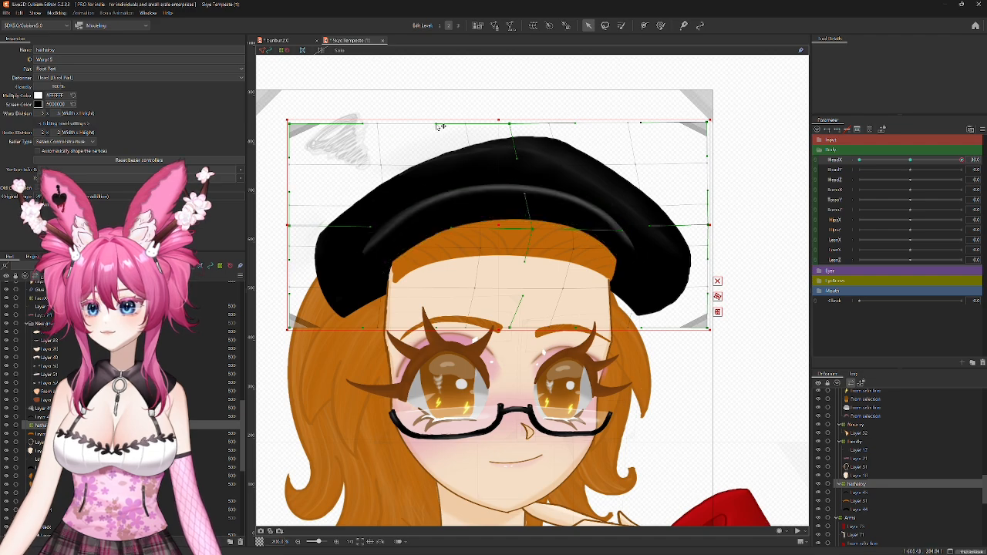
Step: Stretch the hathairxy deformer's left edge points outward, then preview the HeadX turn and return it to neutral
left_click_drag(295, 126, 285, 128)
left_click_drag(297, 229, 285, 231)
left_click_drag(296, 327, 287, 330)
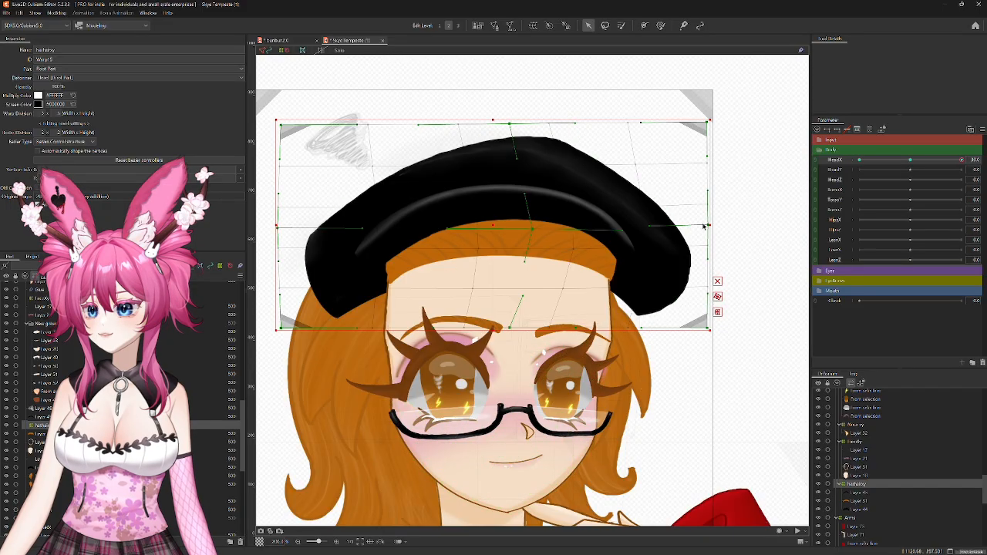
left_click_drag(709, 225, 708, 225)
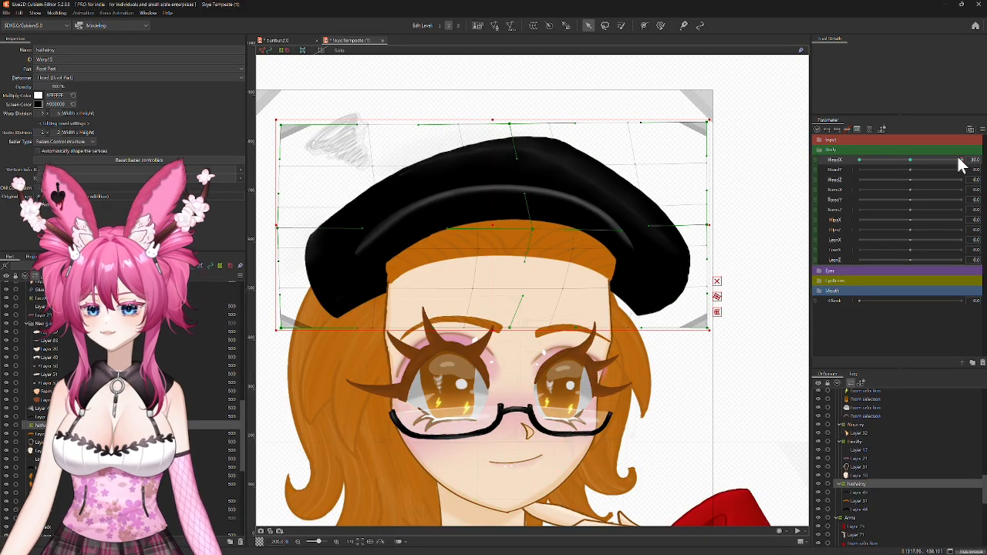
left_click_drag(962, 160, 826, 164)
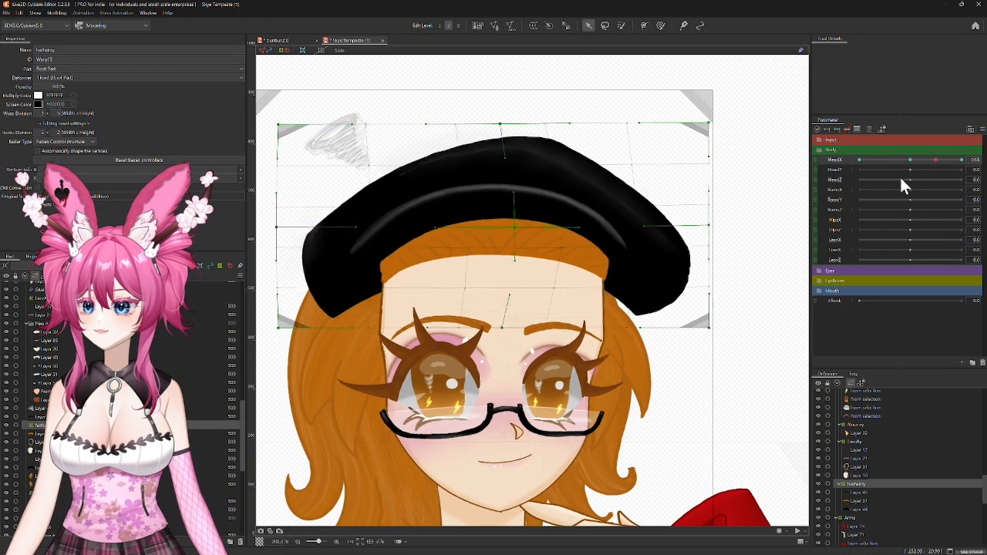
left_click_drag(941, 187, 911, 185)
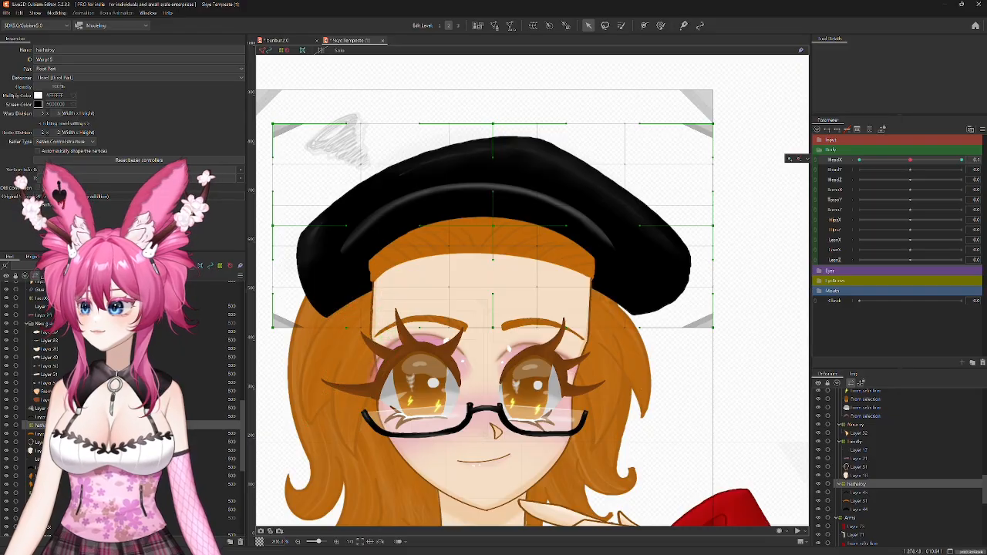
Step: Make the bang part visible on the model while keeping HeadX at neutral
scroll(77, 359, "up", 15)
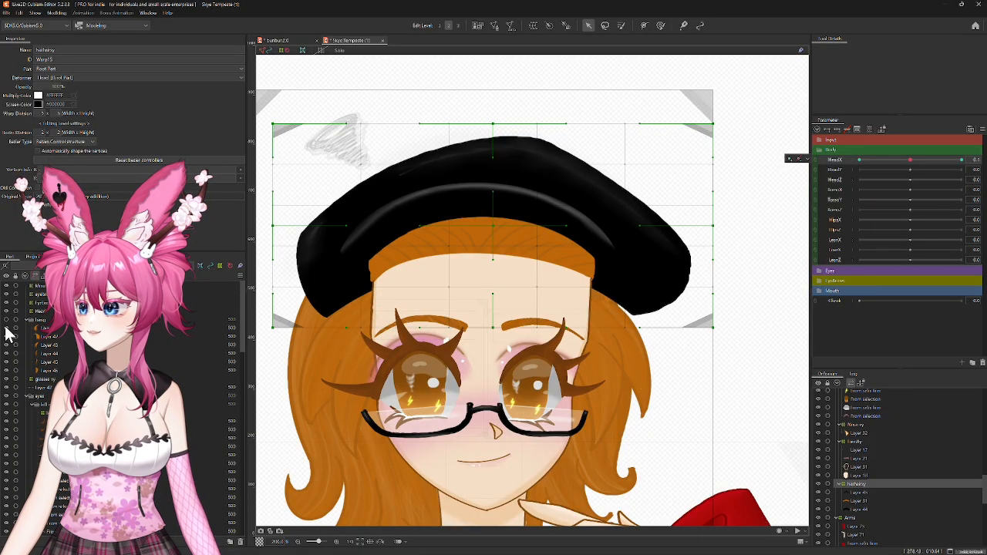
left_click(6, 319)
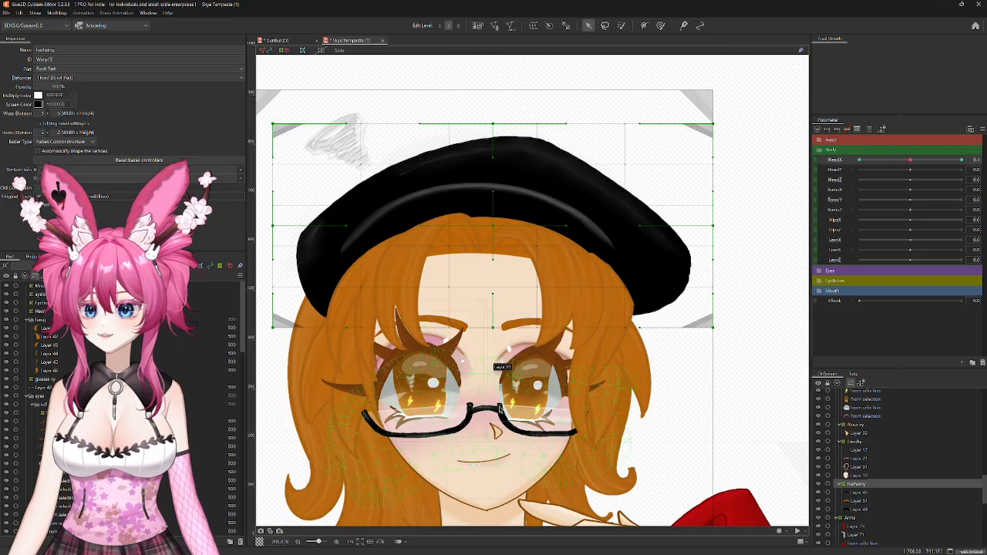
scroll(505, 376, "down", 1)
left_click_drag(505, 376, 523, 306)
mouse_move(913, 164)
left_mouse_down()
mouse_move(844, 170)
mouse_move(980, 165)
mouse_move(839, 163)
mouse_move(911, 171)
left_mouse_up()
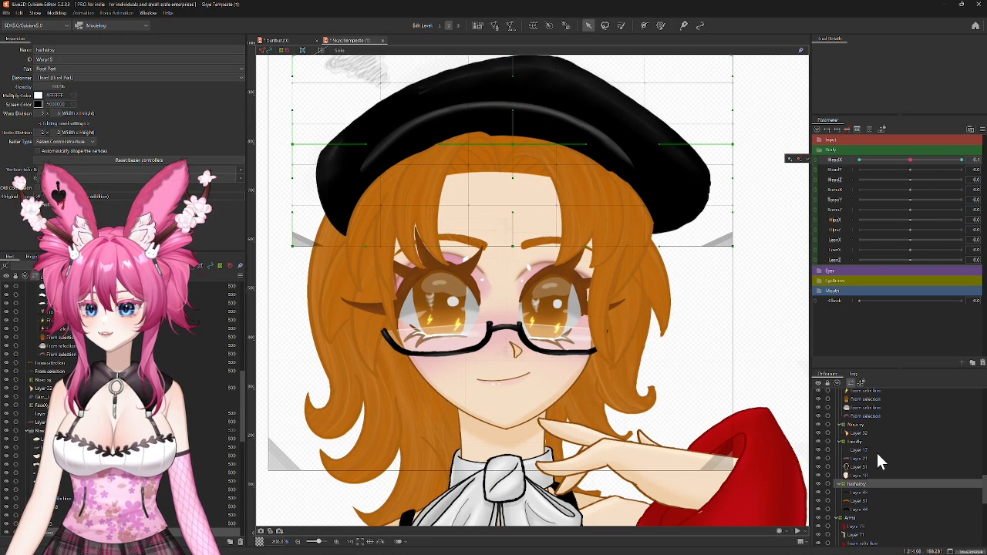
Step: Create a warp deformer named bangsxy as parent of the six bangs meshes under the Head deformer
scroll(877, 453, "up", 5)
scroll(869, 442, "up", 5)
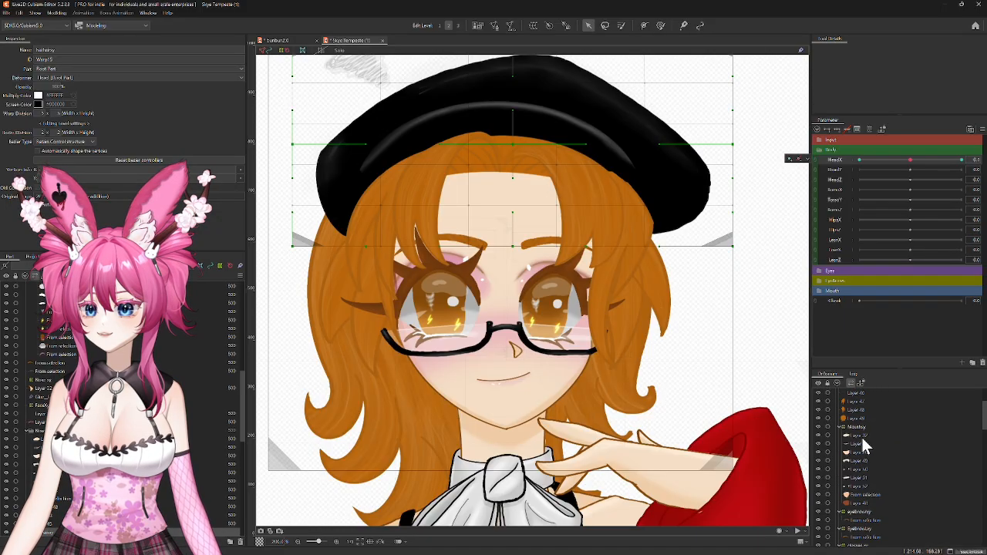
left_click(853, 400)
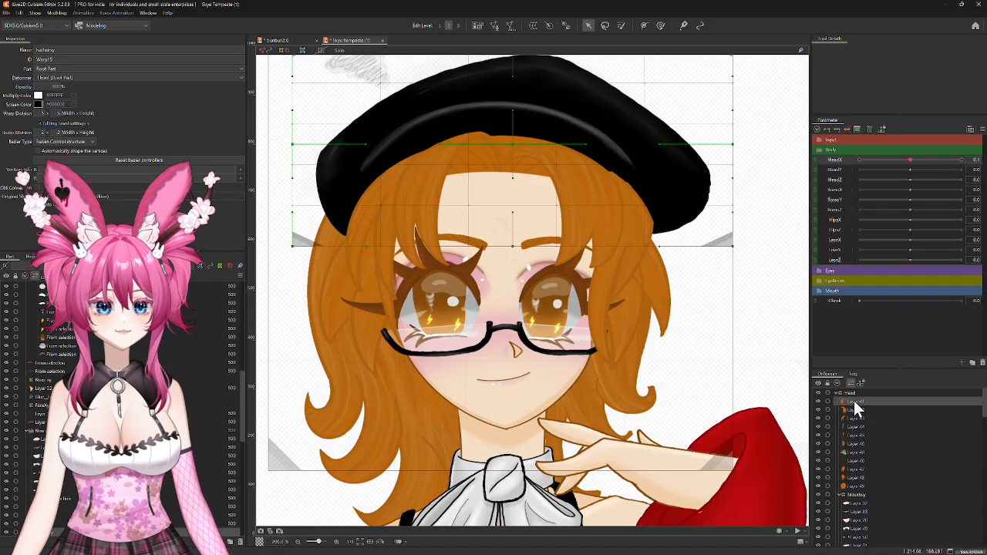
left_click(848, 443, "shift")
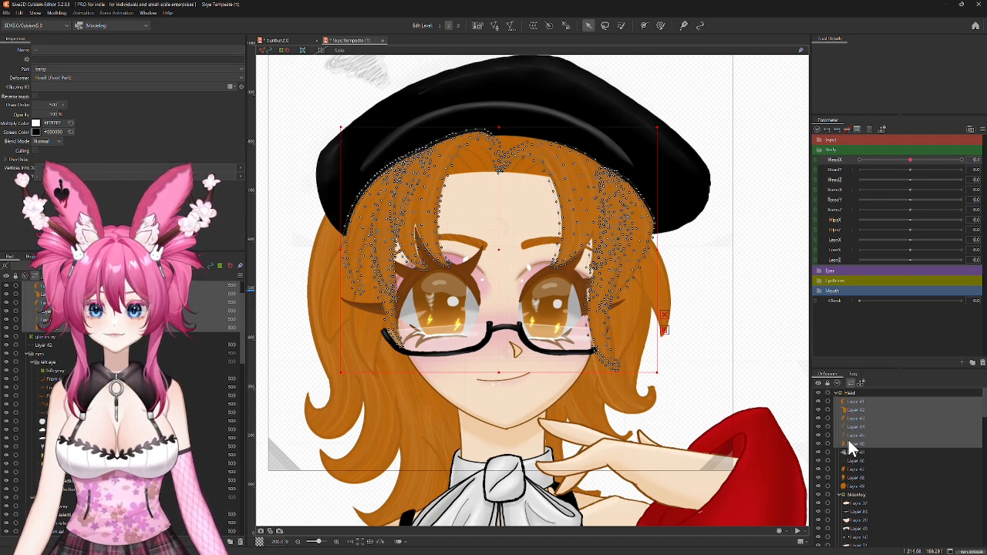
mouse_move(910, 159)
left_mouse_down()
mouse_move(832, 169)
mouse_move(961, 171)
mouse_move(911, 169)
left_mouse_up()
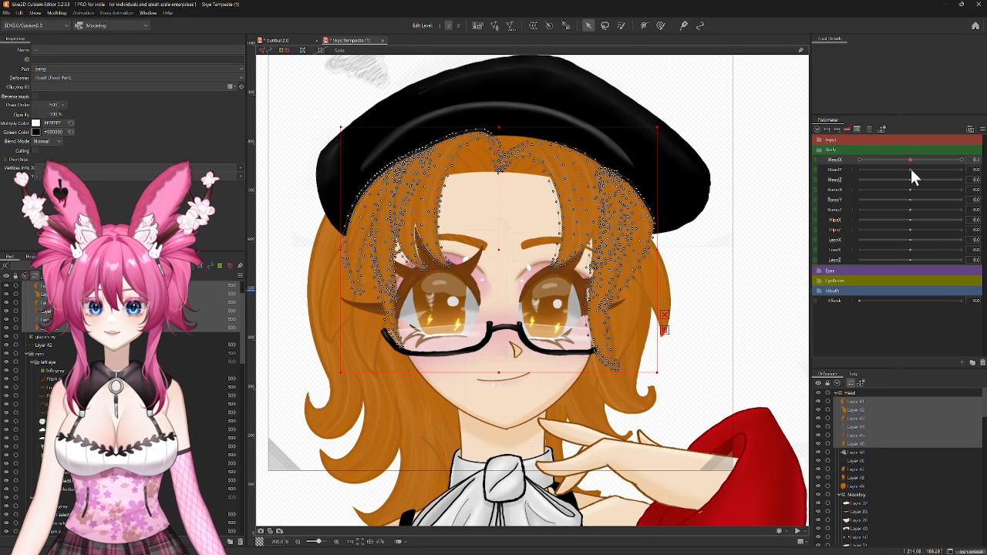
left_click(532, 25)
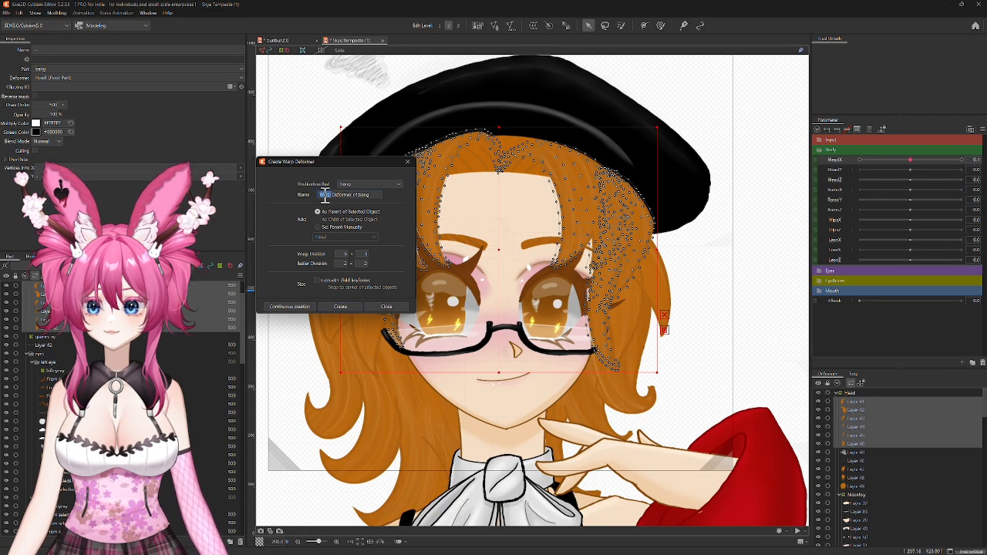
triple_click(325, 195)
type("bangsxy")
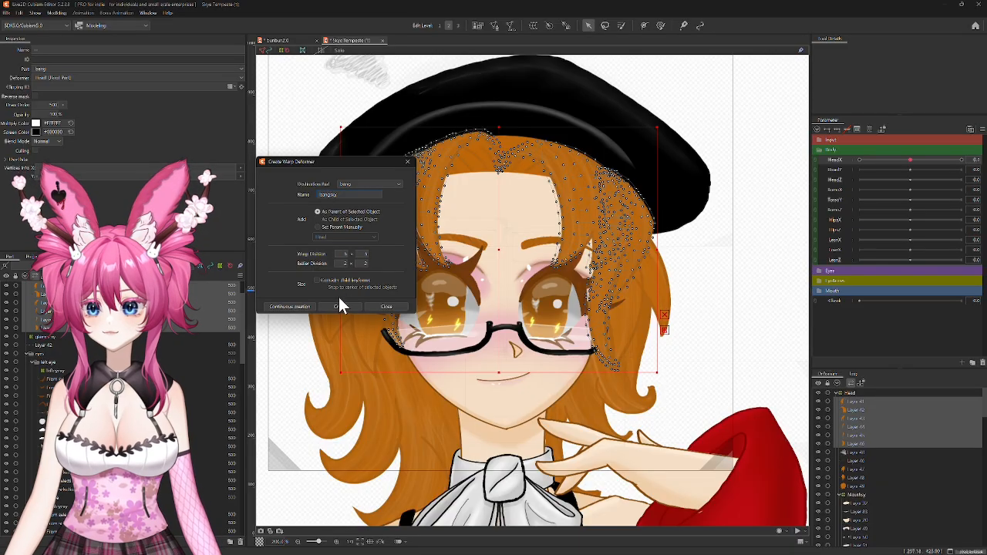
left_click(340, 305)
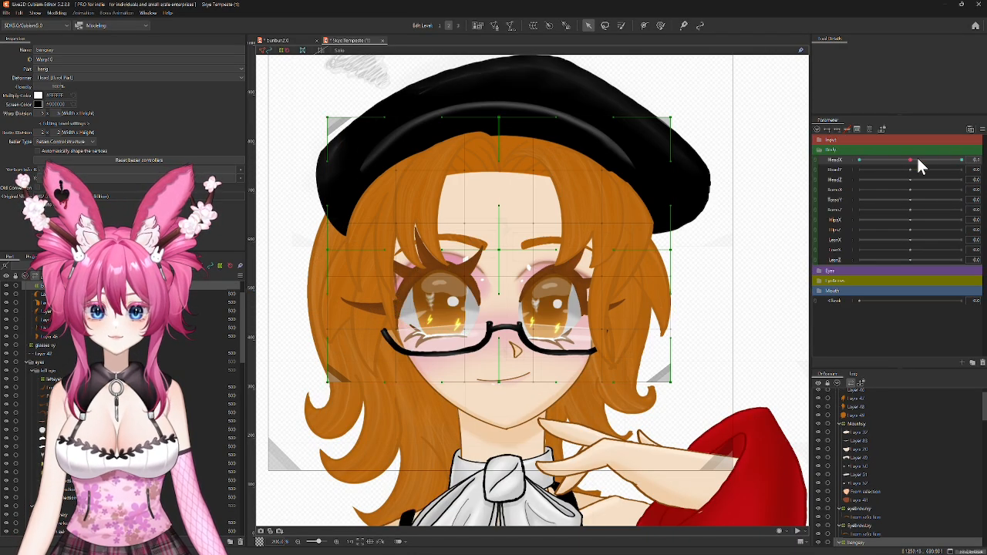
Step: Add three HeadX keys to the bangsxy deformer and, at the minimum, shift it left and pull its left edge inward
left_click_drag(911, 160, 962, 160)
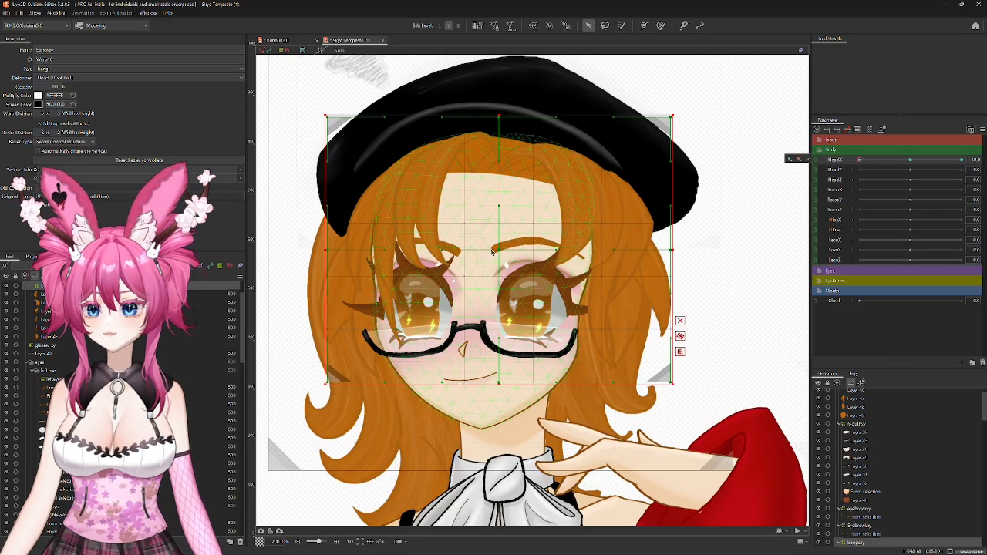
left_click_drag(498, 251, 473, 251)
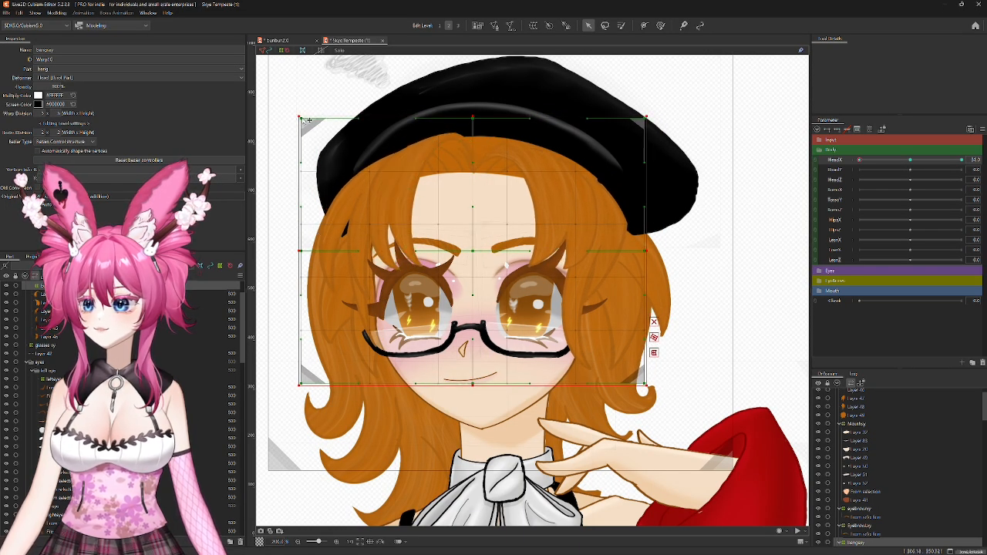
left_click_drag(307, 120, 316, 123)
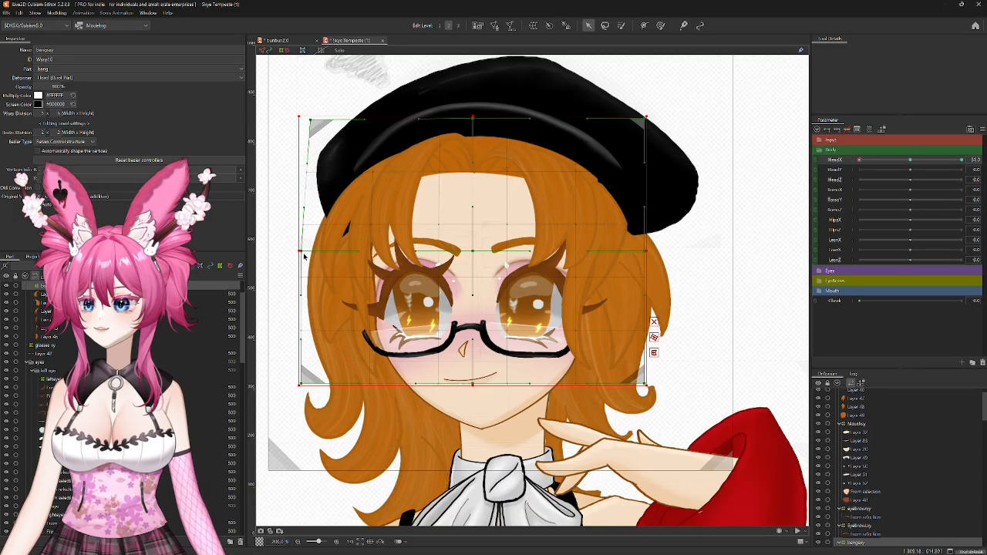
left_click_drag(306, 253, 323, 253)
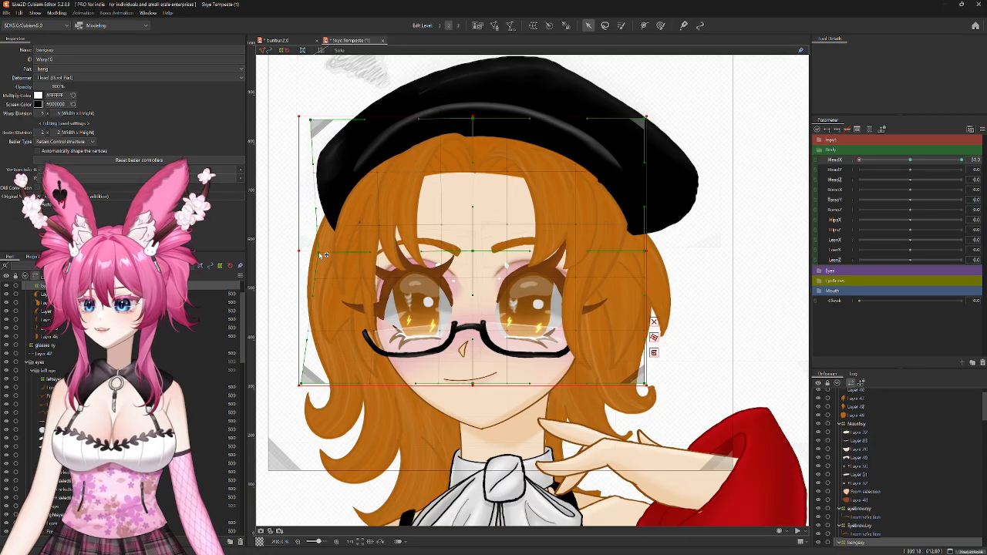
left_click_drag(306, 384, 328, 380)
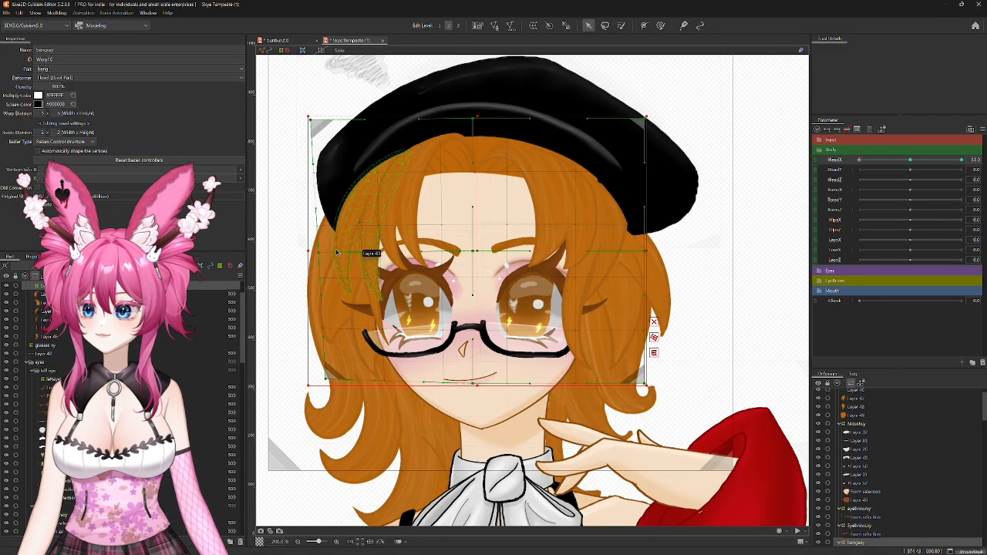
left_click_drag(320, 254, 323, 260)
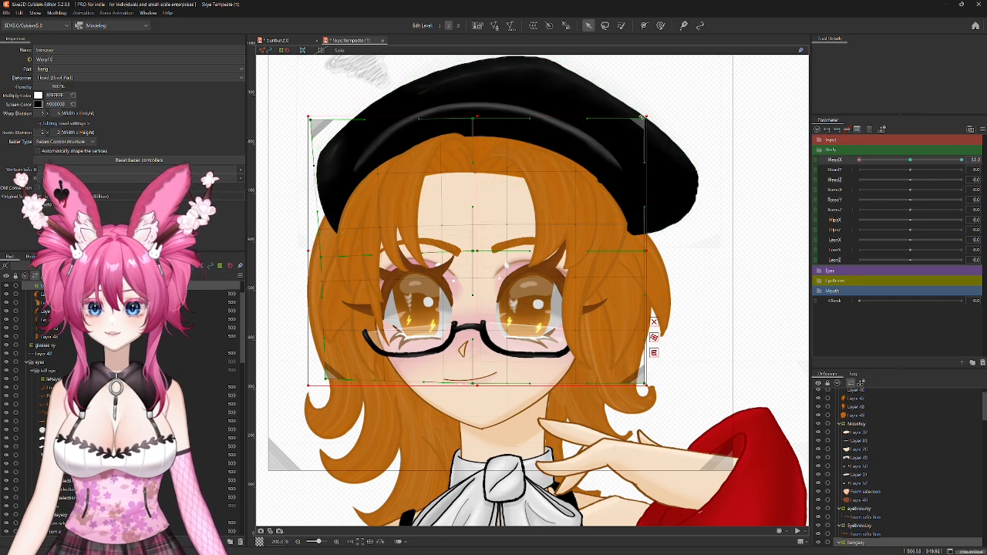
Step: Pull the bangsxy deformer's upper-right corner up and outward, raise its top-centre right handle, and lower the left one
left_click_drag(645, 119, 661, 103)
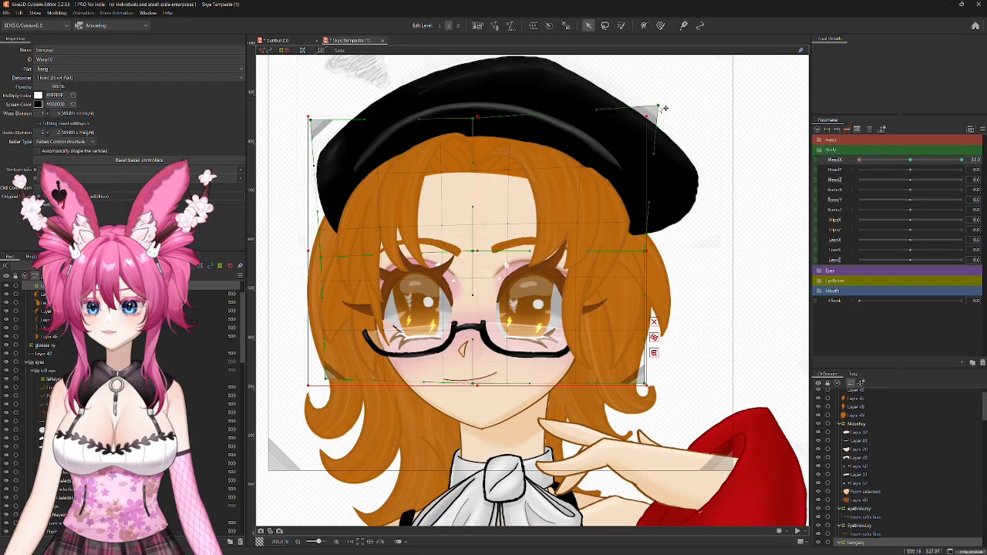
left_click_drag(529, 118, 505, 98)
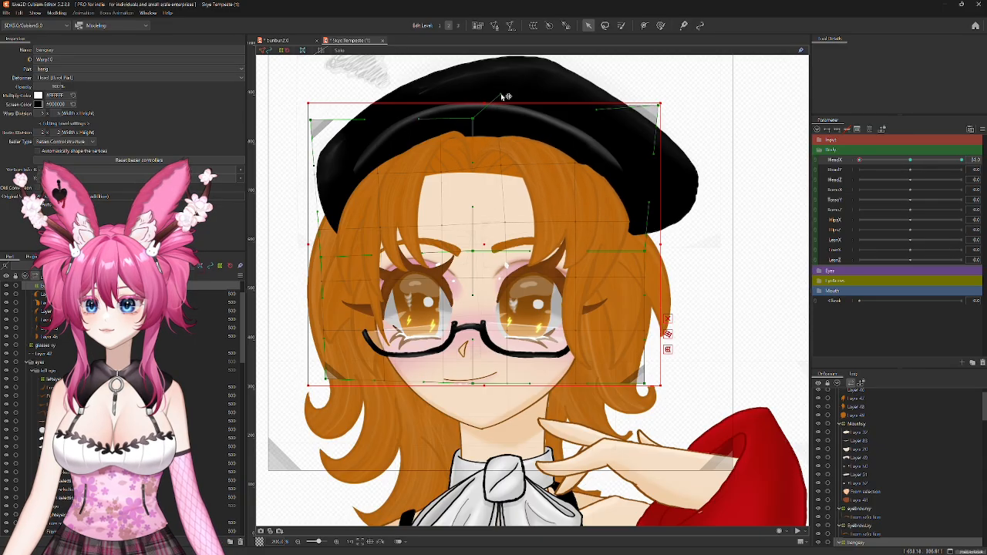
left_click_drag(420, 121, 422, 129)
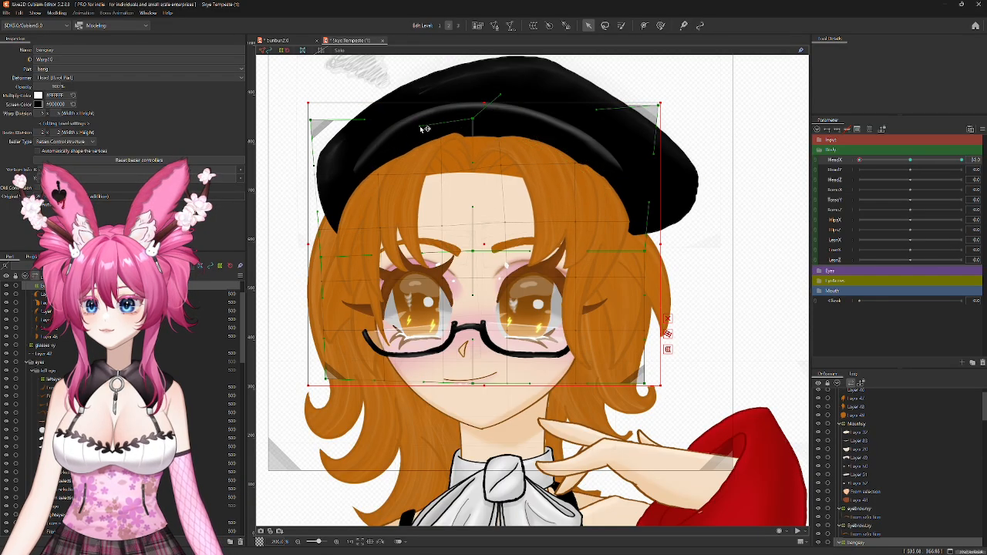
Step: Adjust the bangsxy deformer's top curve at minimum HeadX and pull its middle-right point and lower-right corner outward
left_click_drag(443, 174, 445, 178)
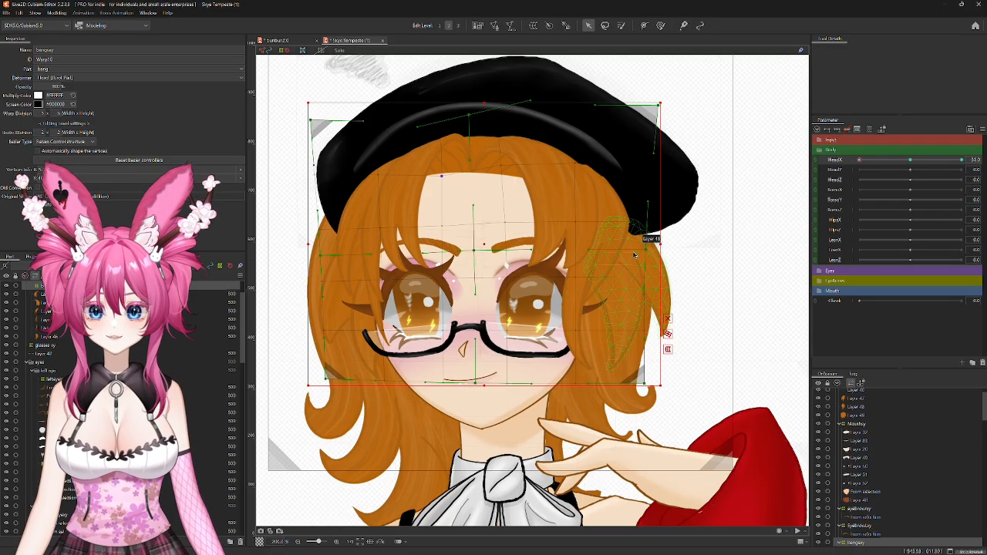
left_click_drag(648, 252, 655, 267)
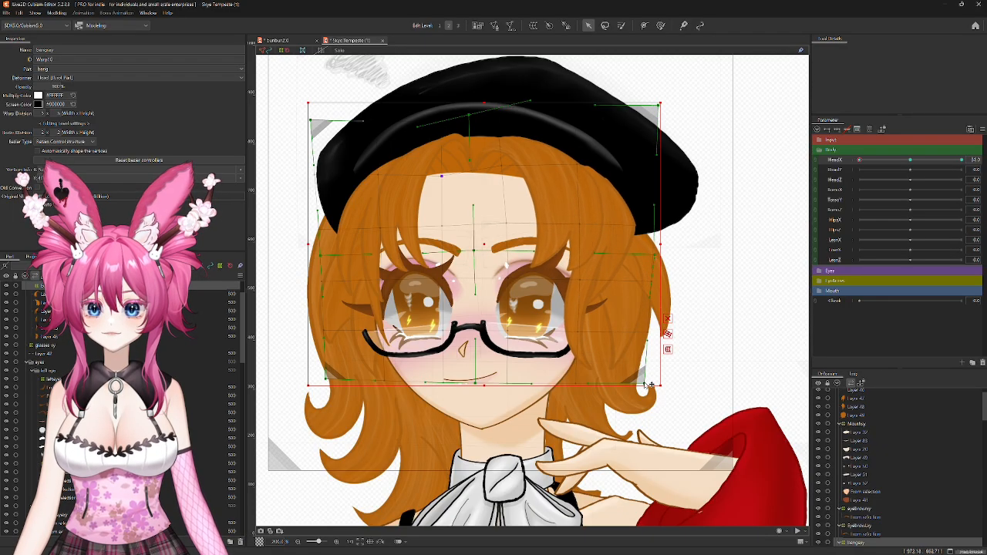
left_click_drag(651, 384, 654, 396)
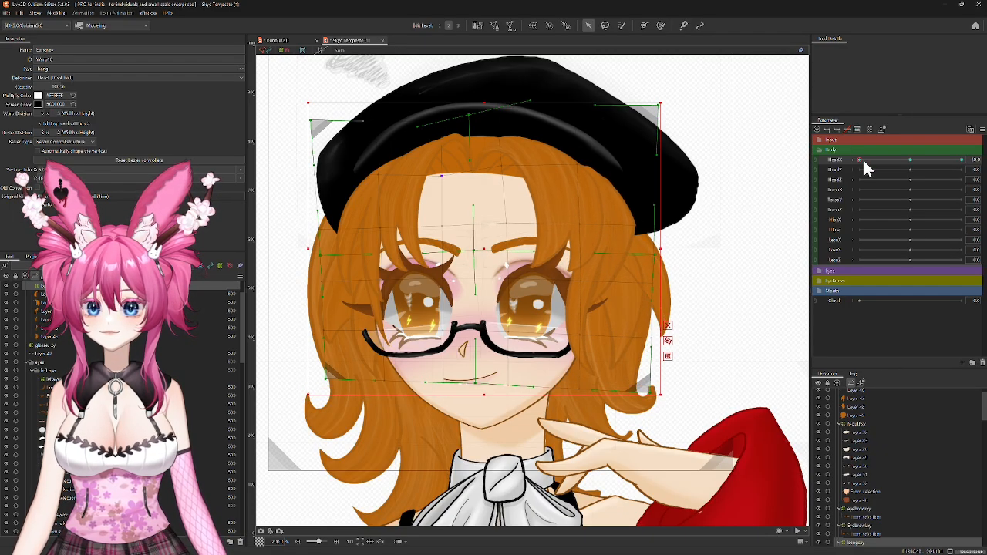
Step: At maximum HeadX, shift the bangsxy deformer right, raise its upper-right corner, and pull the middle and lower points of its right edge inward
left_click_drag(859, 160, 964, 184)
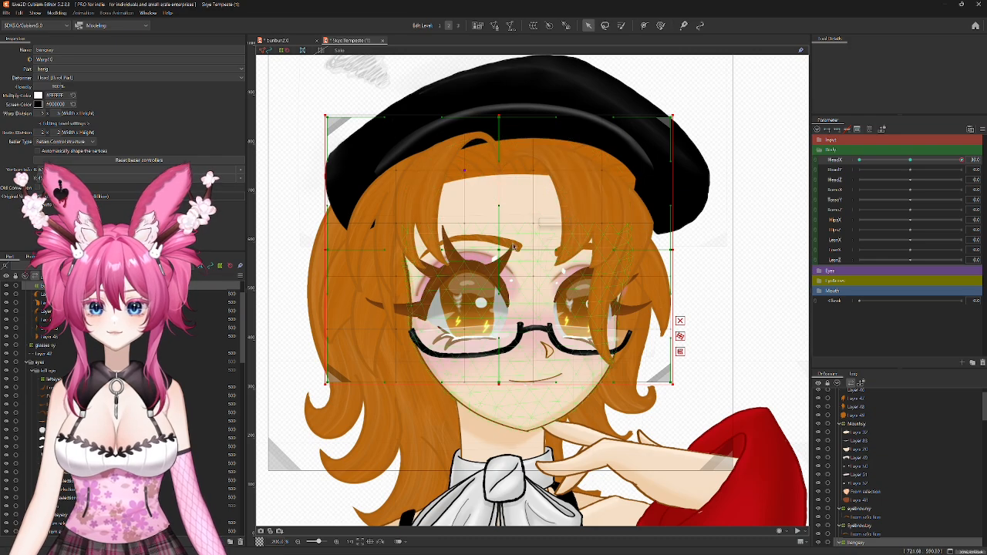
left_click_drag(499, 249, 527, 252)
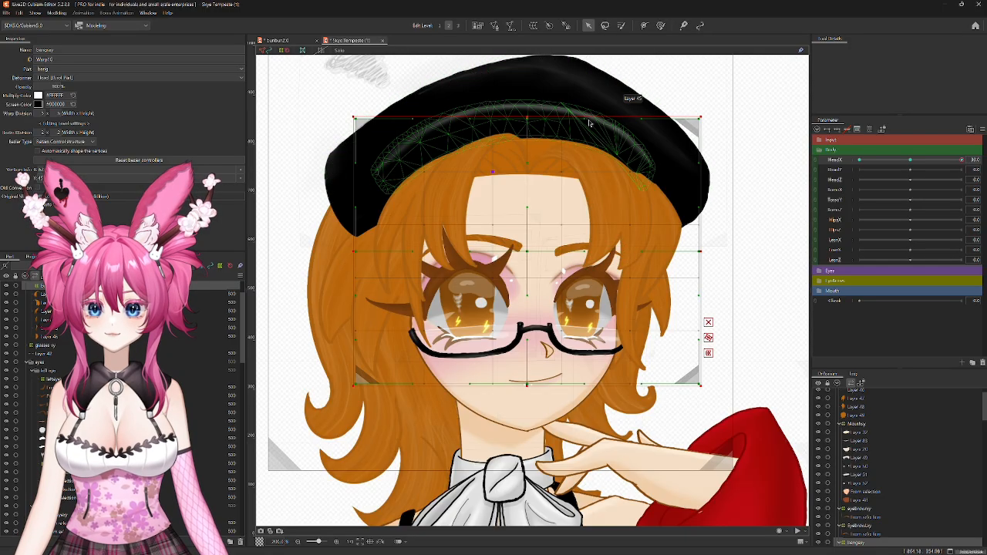
left_click_drag(584, 119, 586, 111)
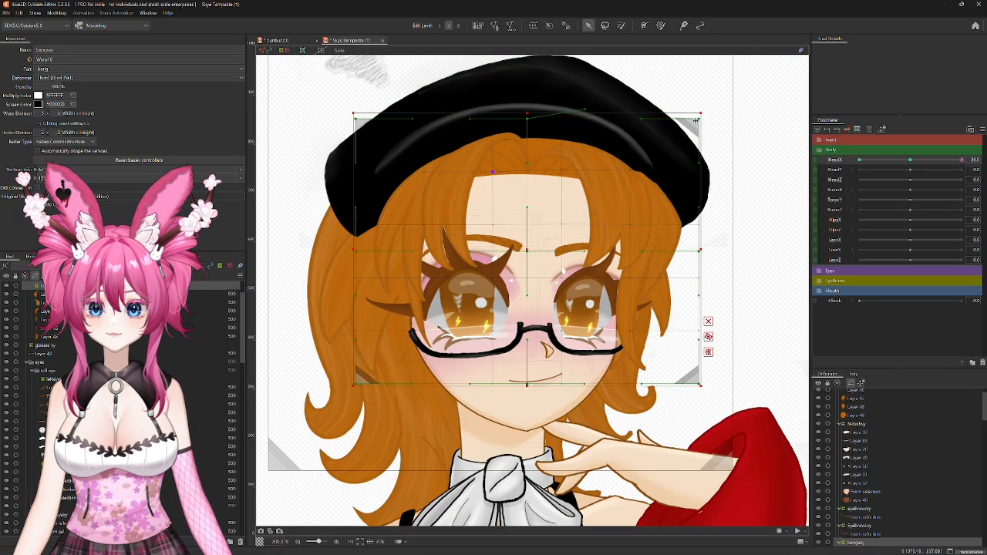
left_click_drag(704, 122, 699, 103)
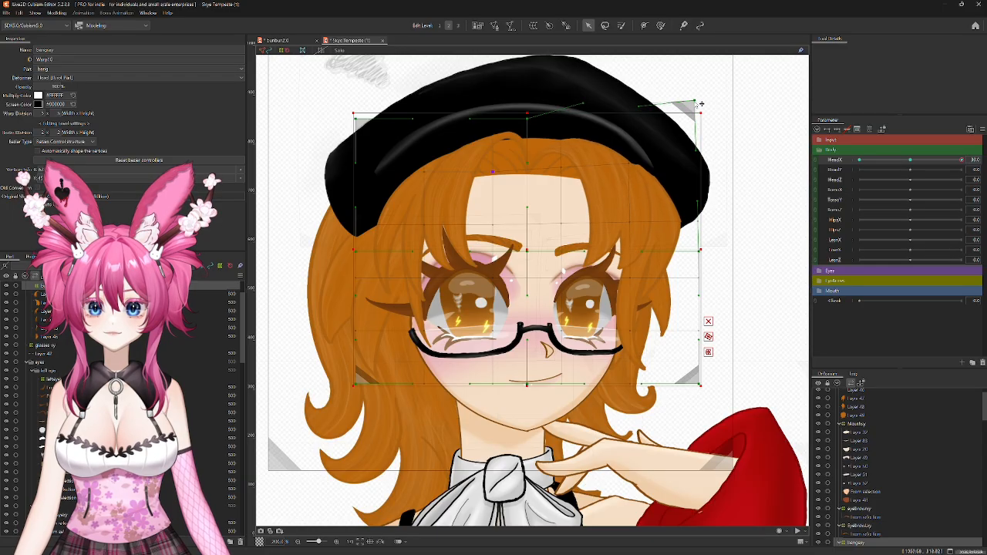
left_click_drag(706, 252, 686, 249)
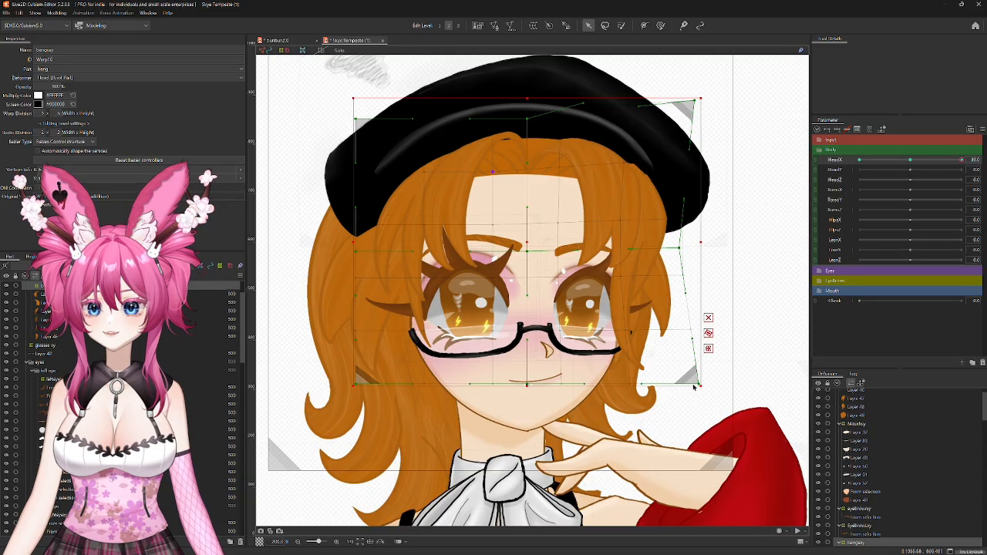
left_click_drag(702, 384, 683, 387)
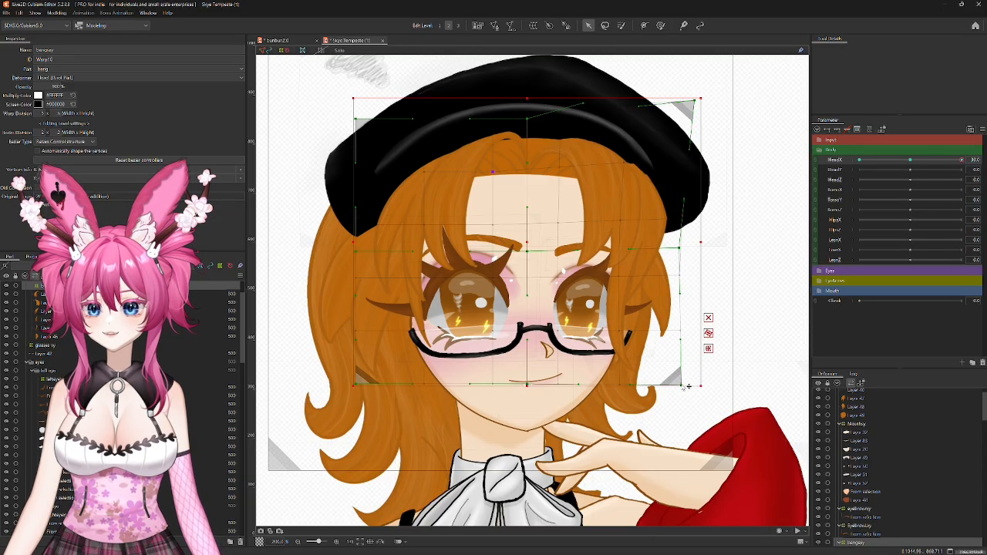
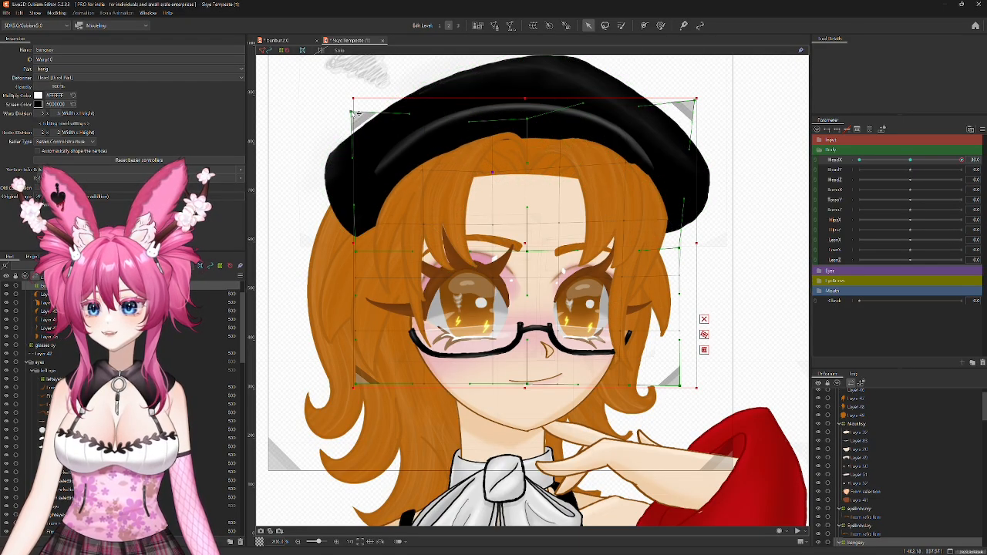
Step: Push the bangsxy deformer's left edge outward, lower its bottom-left corner, pull its upper-right corner inward, and return HeadX to neutral
left_click_drag(351, 114, 340, 114)
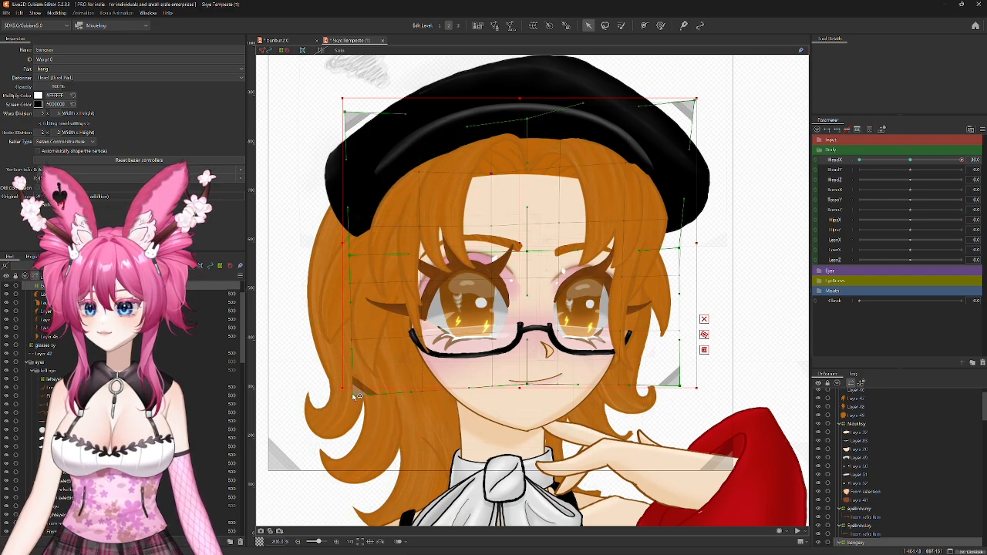
left_click_drag(350, 398, 351, 400)
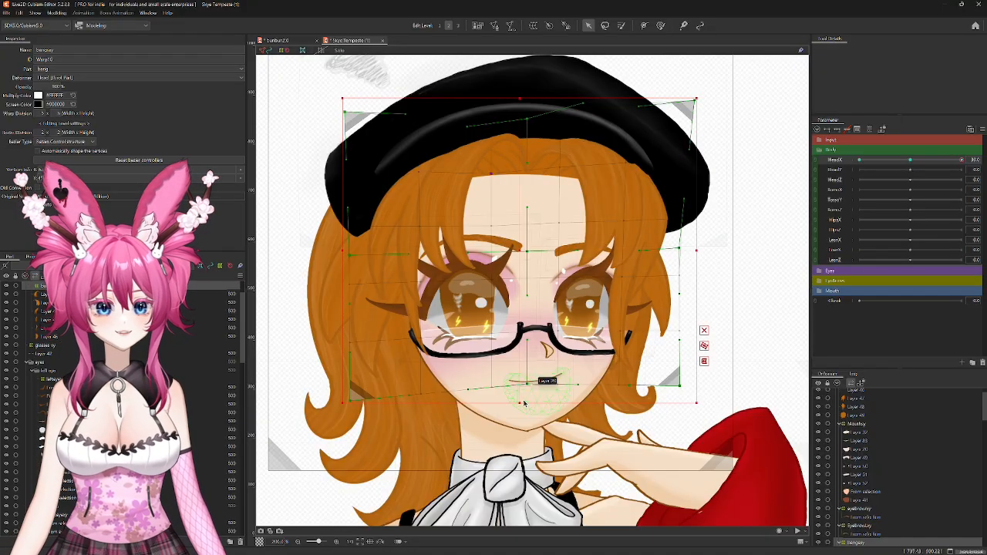
mouse_move(961, 161)
left_mouse_down()
mouse_move(828, 167)
mouse_move(980, 167)
mouse_move(842, 164)
mouse_move(965, 160)
left_mouse_up()
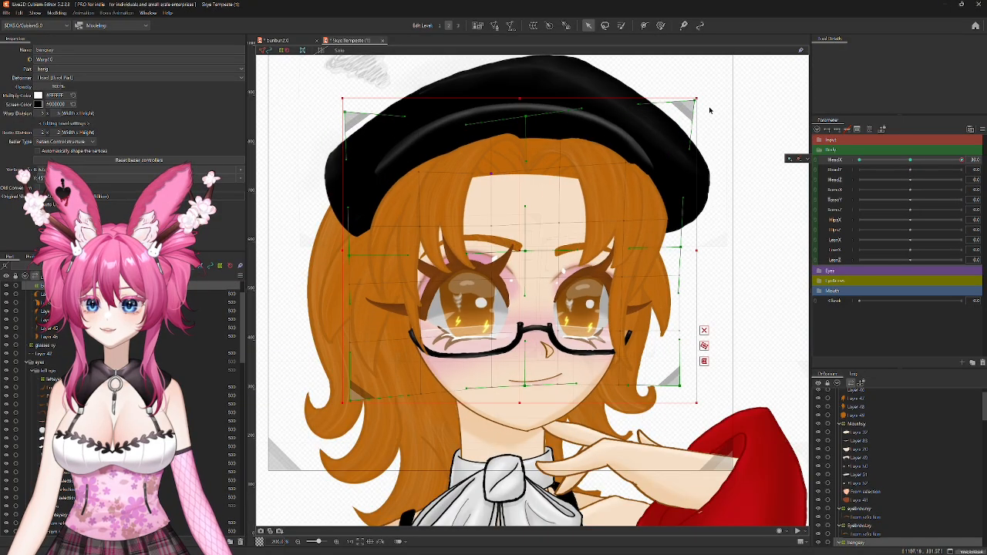
mouse_move(695, 101)
left_mouse_down()
mouse_move(691, 109)
mouse_move(682, 98)
left_mouse_up()
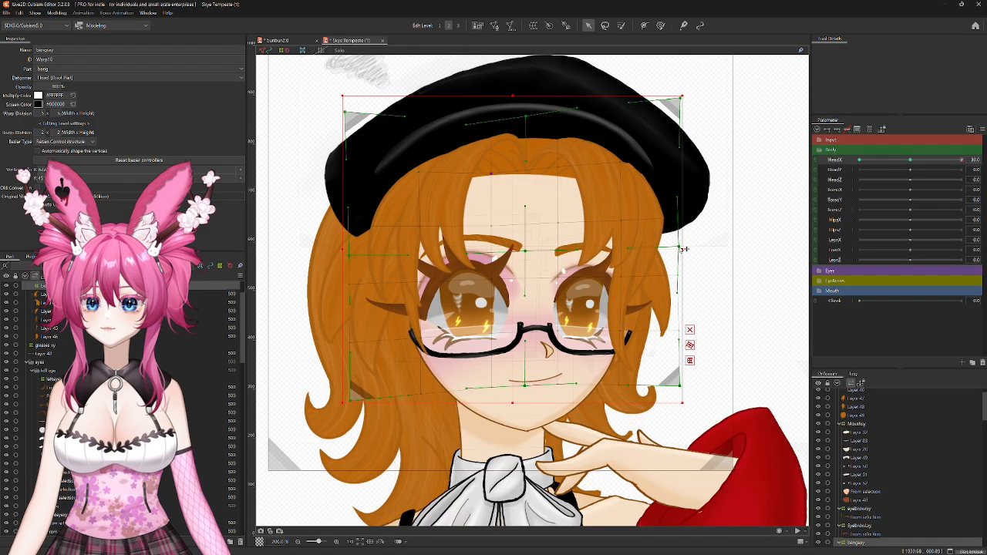
left_click_drag(963, 164, 910, 178)
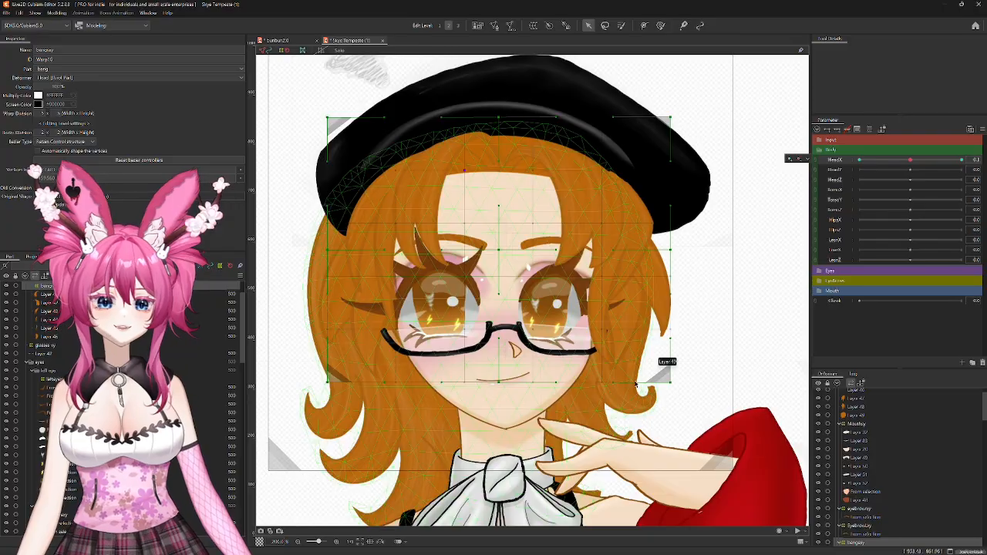
Step: Move the beret mesh Layer 46 from the Head deformer into the hathairxy deformer and test it across HeadX
left_click(365, 461)
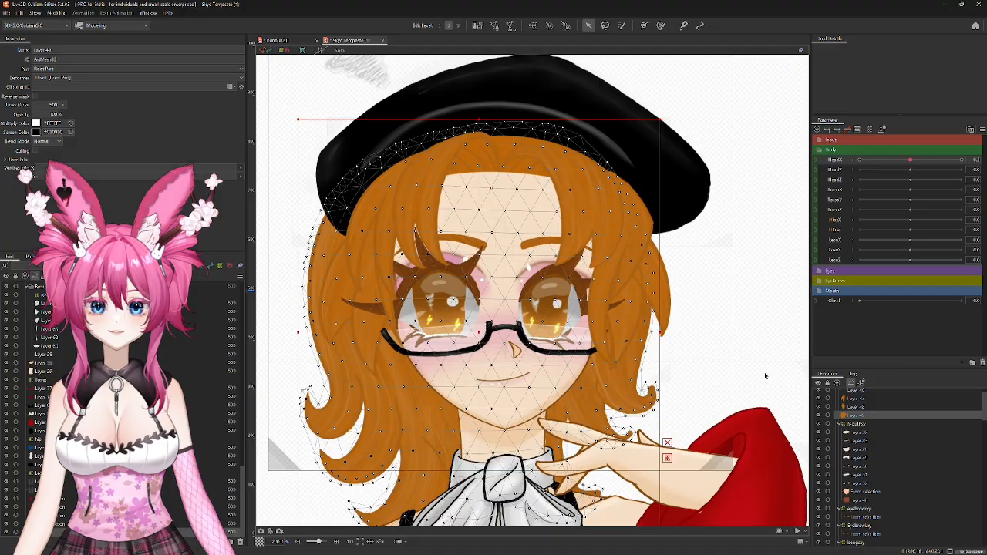
scroll(850, 405, "up", 2)
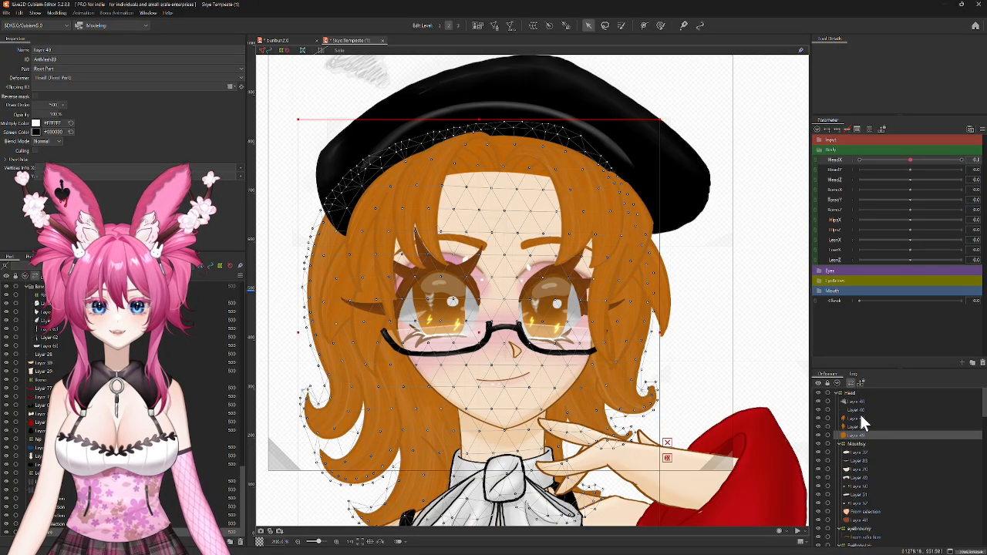
left_click(856, 419)
left_click(851, 409)
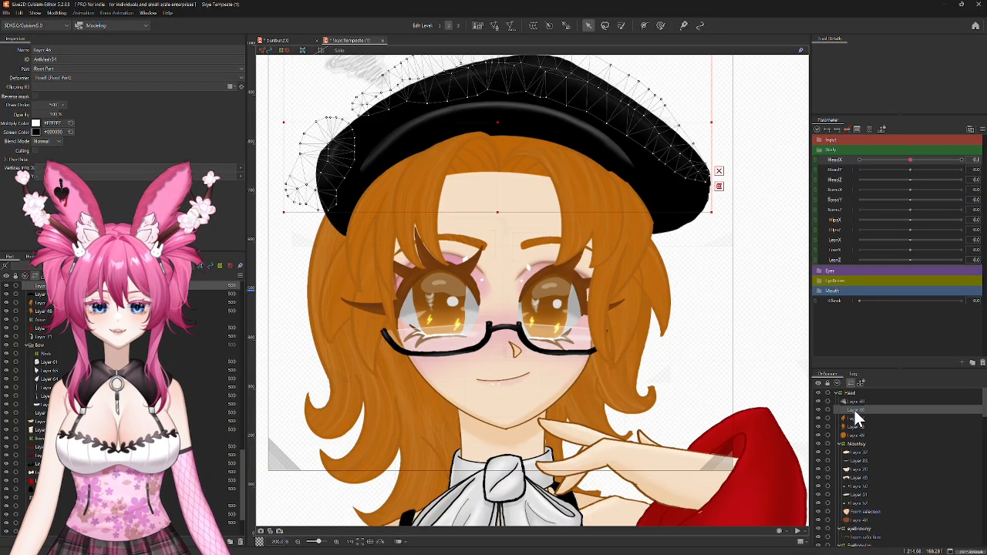
scroll(859, 489, "down", 3)
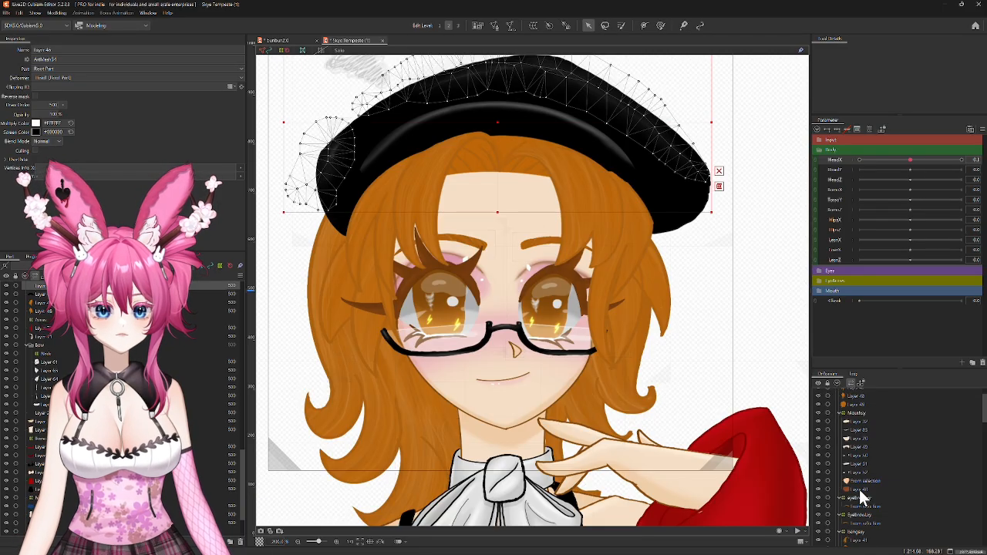
scroll(859, 489, "up", 3)
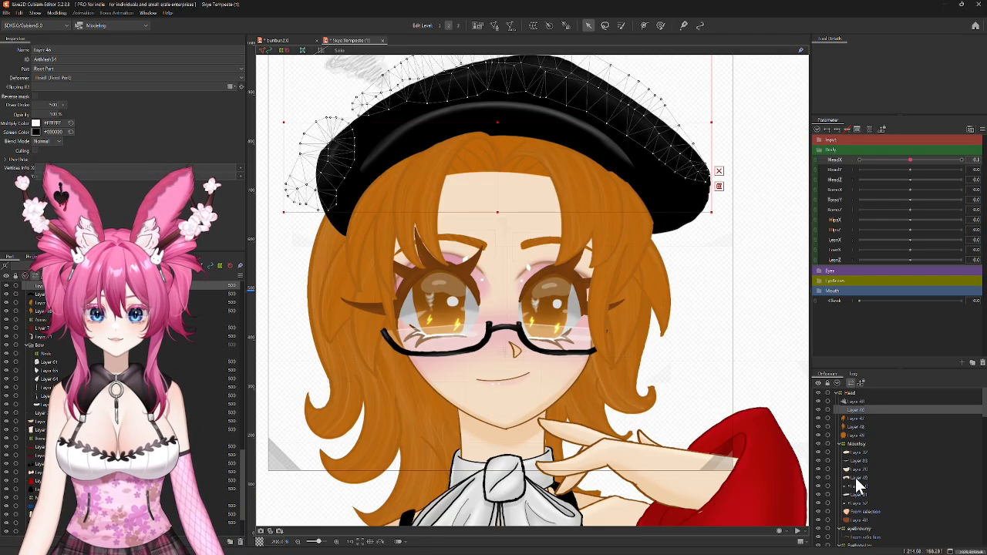
scroll(855, 476, "down", 5)
scroll(855, 484, "down", 5)
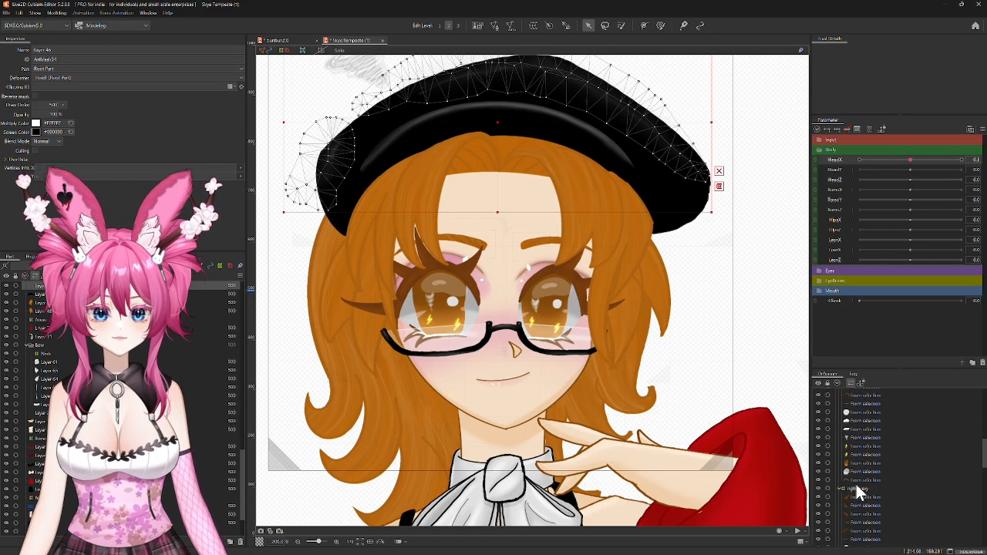
scroll(856, 484, "up", 1)
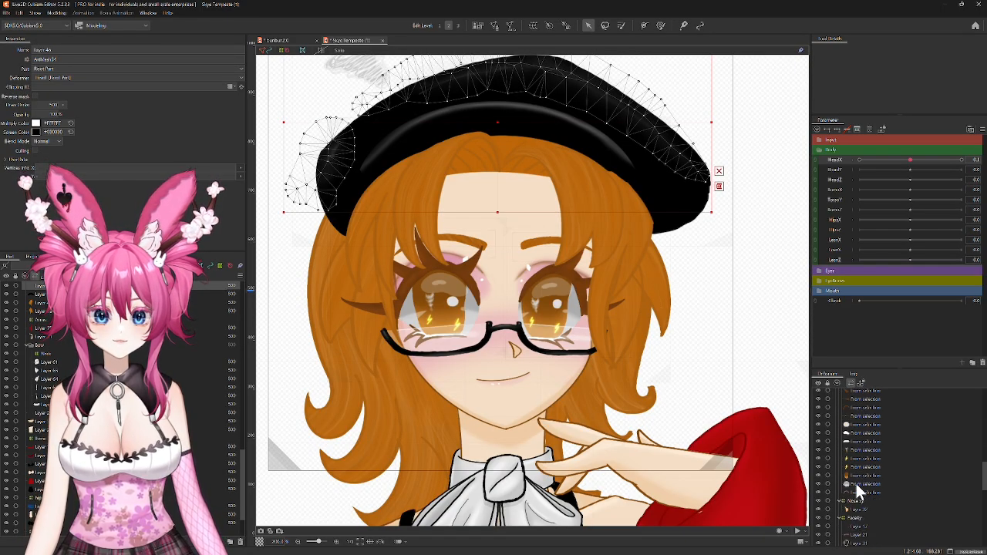
scroll(856, 482, "down", 4)
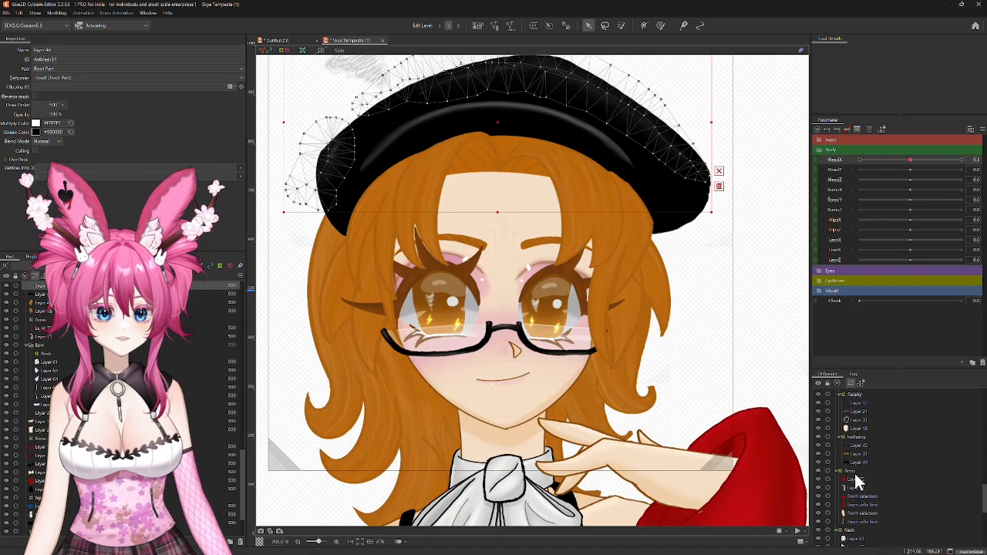
left_click(857, 445)
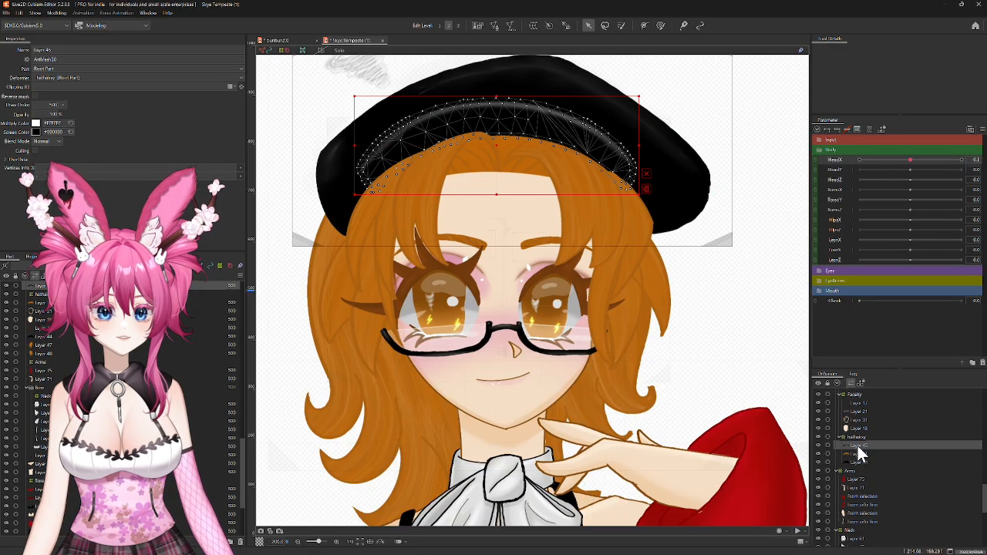
scroll(860, 428, "up", 10)
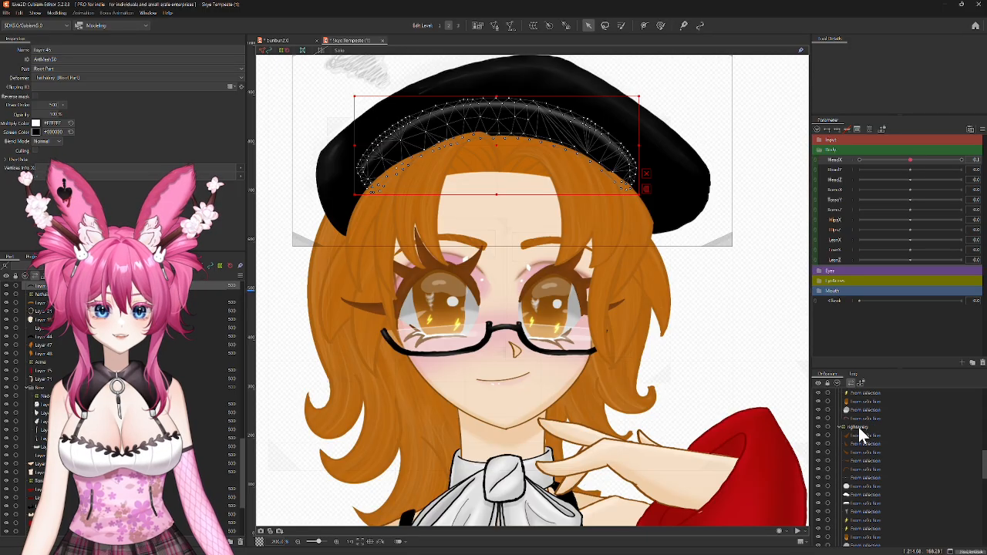
left_click_drag(856, 409, 858, 498)
scroll(858, 479, "down", 6)
scroll(855, 472, "down", 3)
scroll(859, 497, "down", 3)
scroll(861, 497, "down", 3)
scroll(859, 505, "down", 2)
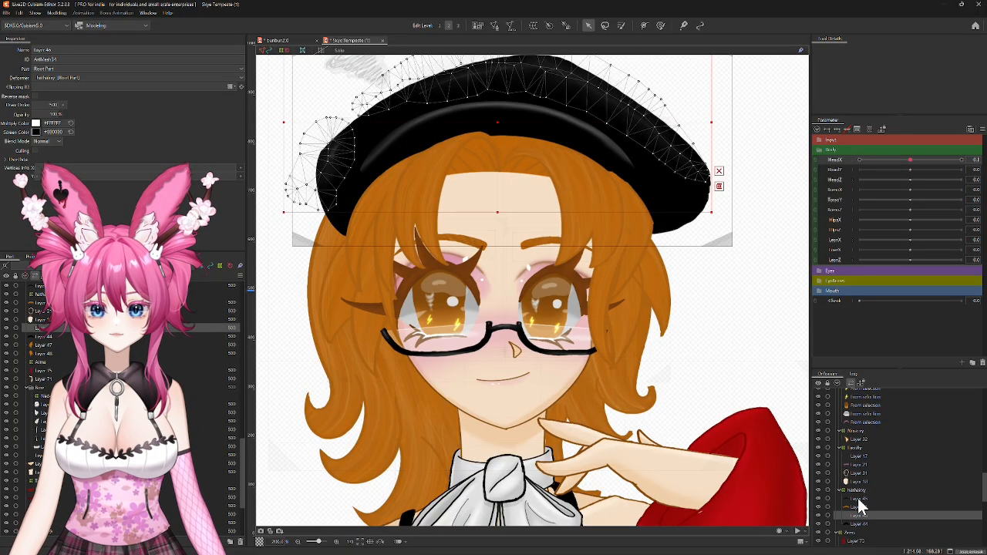
left_click_drag(909, 160, 983, 183)
left_click_drag(907, 176, 911, 171)
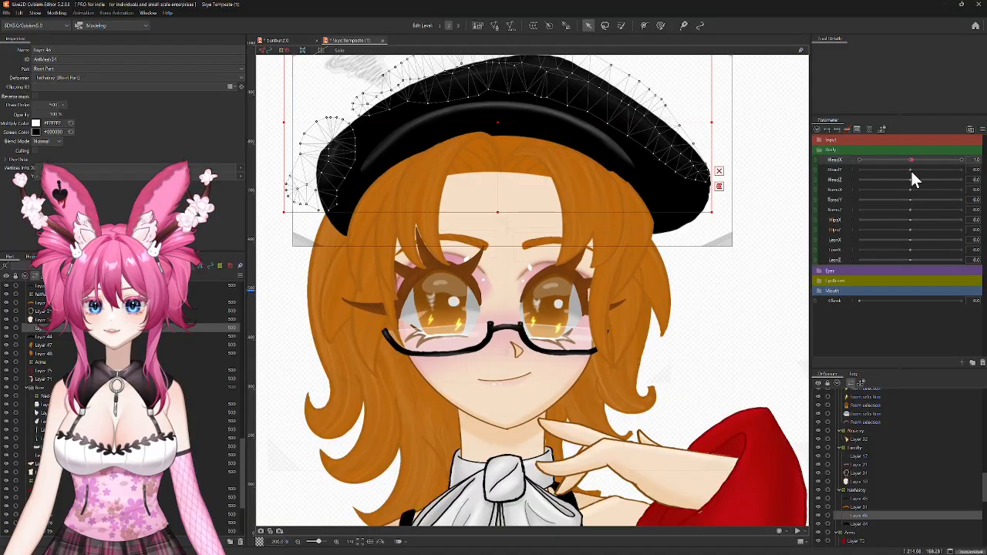
Step: Move the grey sketched mesh above the beret into the hathairxy deformer and check it with a HeadX sweep
scroll(865, 440, "up", 3)
scroll(865, 440, "up", 8)
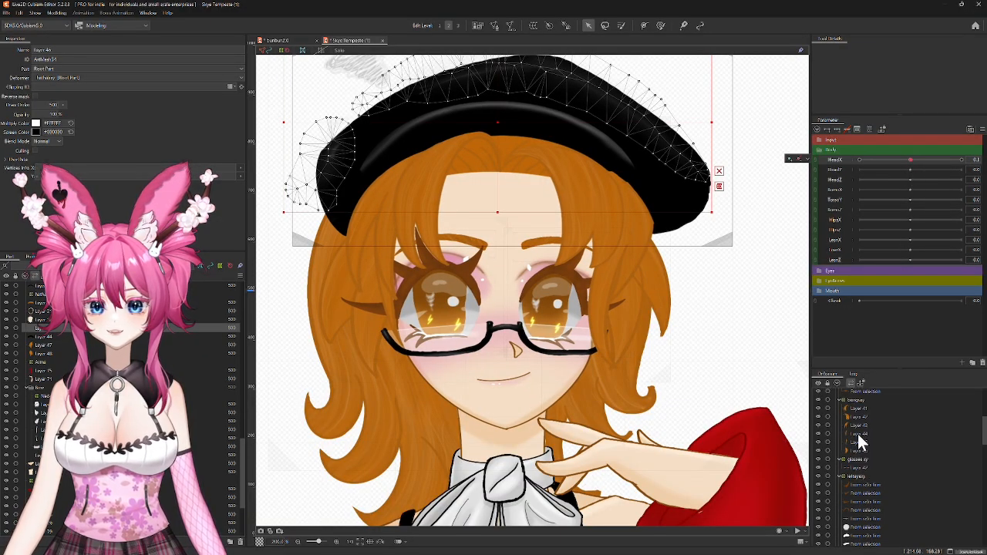
left_click_drag(853, 403, 848, 492)
scroll(519, 343, "up", 3)
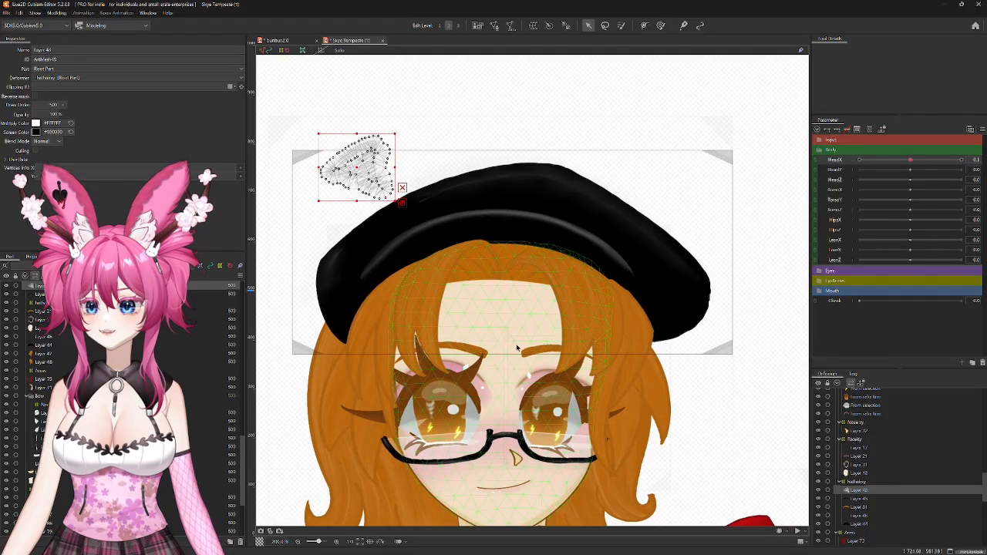
left_click_drag(907, 159, 912, 193)
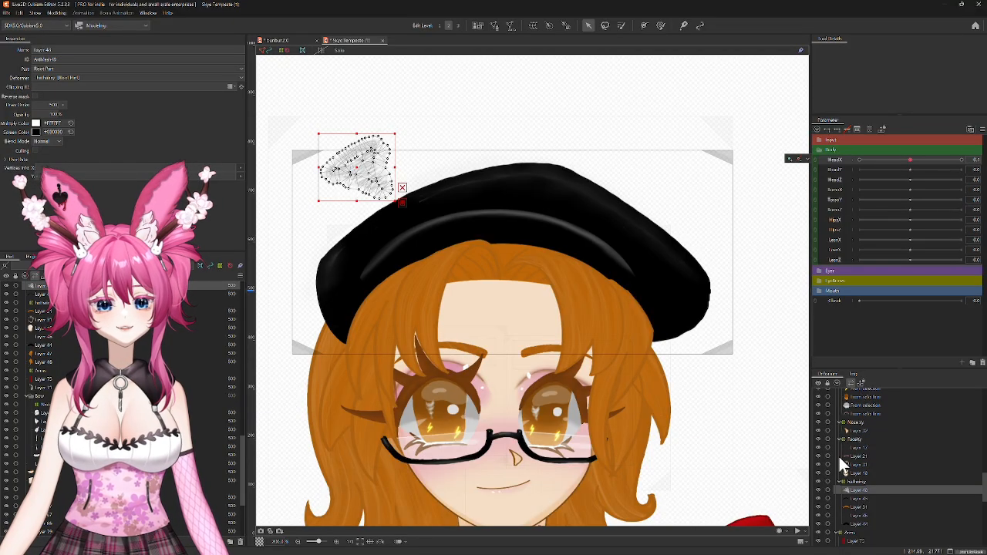
scroll(873, 467, "up", 5)
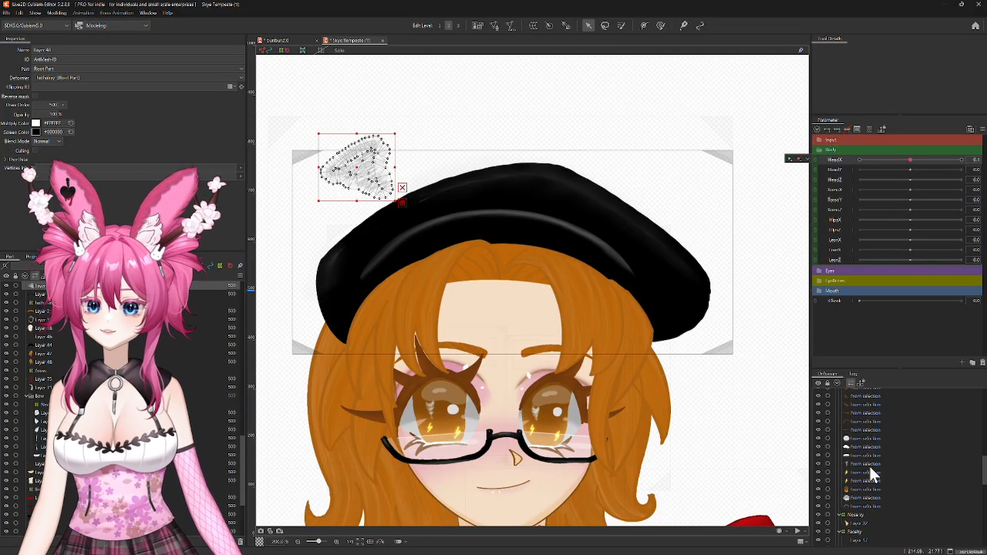
scroll(868, 466, "up", 3)
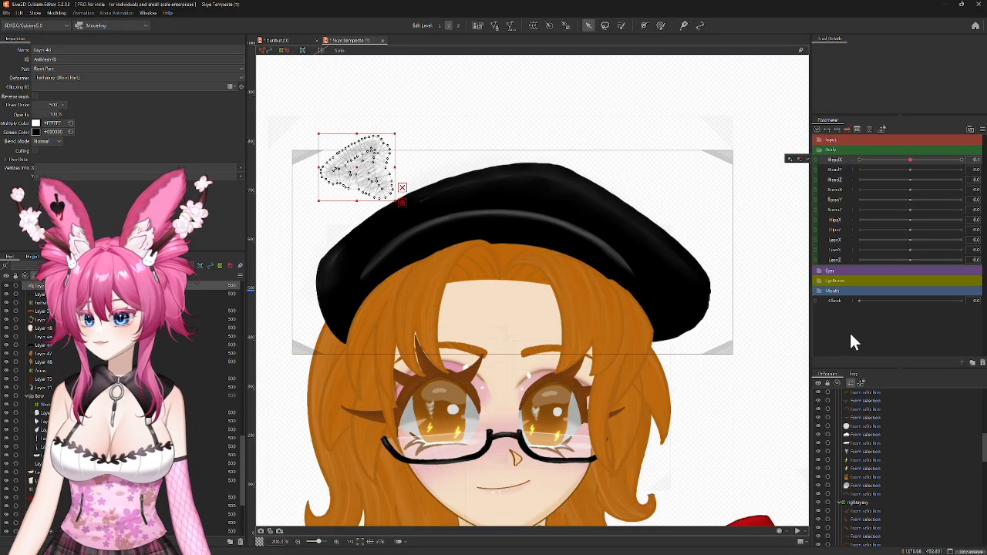
scroll(848, 444, "down", 5)
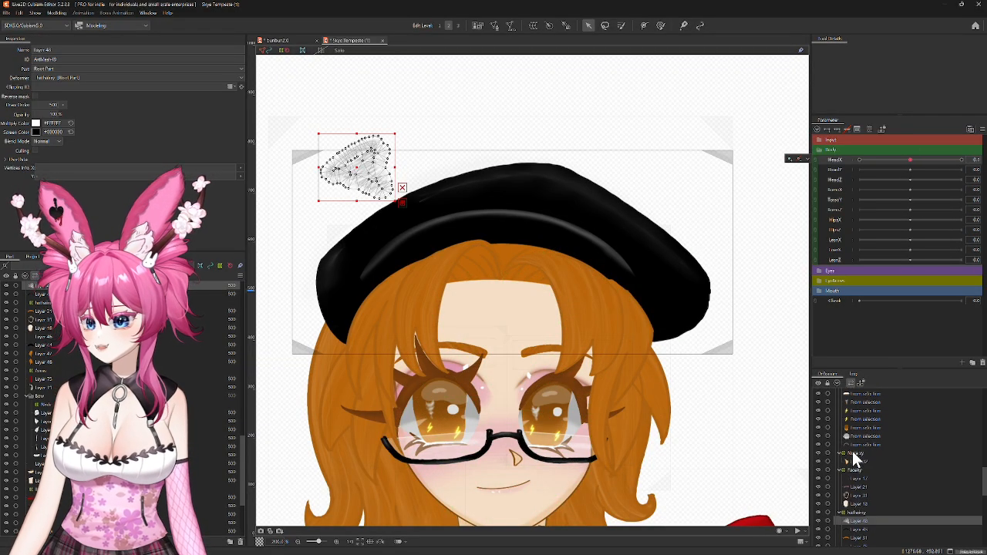
scroll(852, 452, "down", 2)
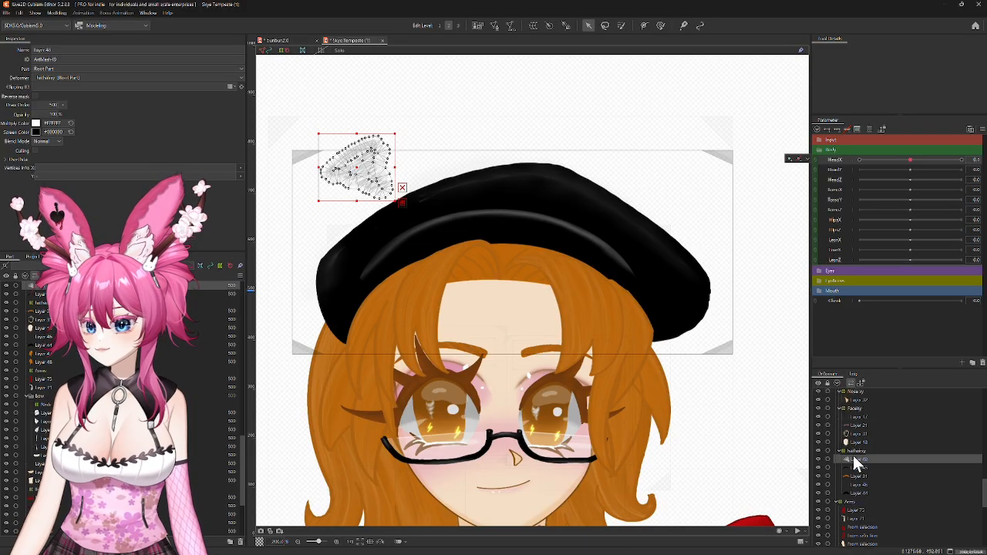
scroll(854, 461, "down", 5)
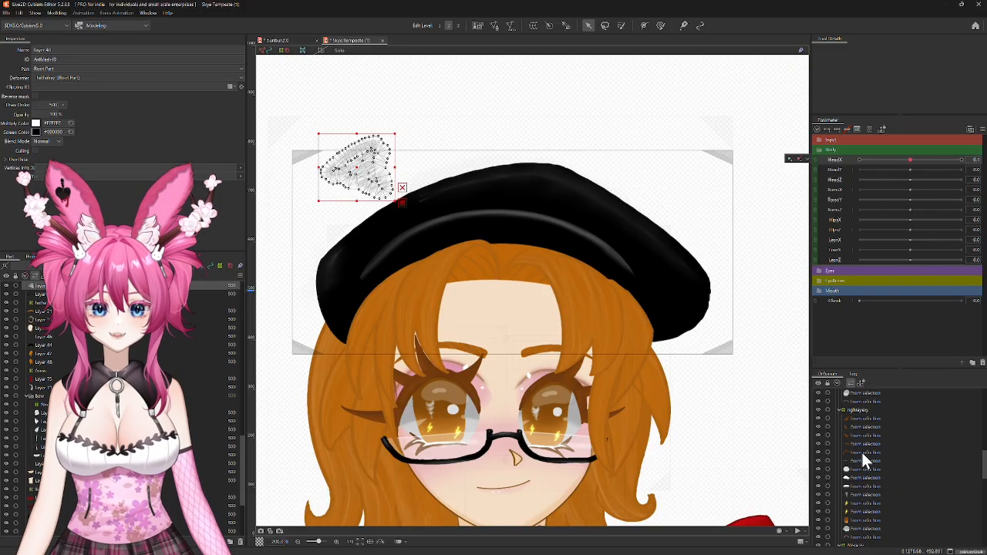
Step: Create a warp deformer named sideburnR as the parent of Layer 47, the hair mesh on the left side of the face
scroll(862, 455, "up", 5)
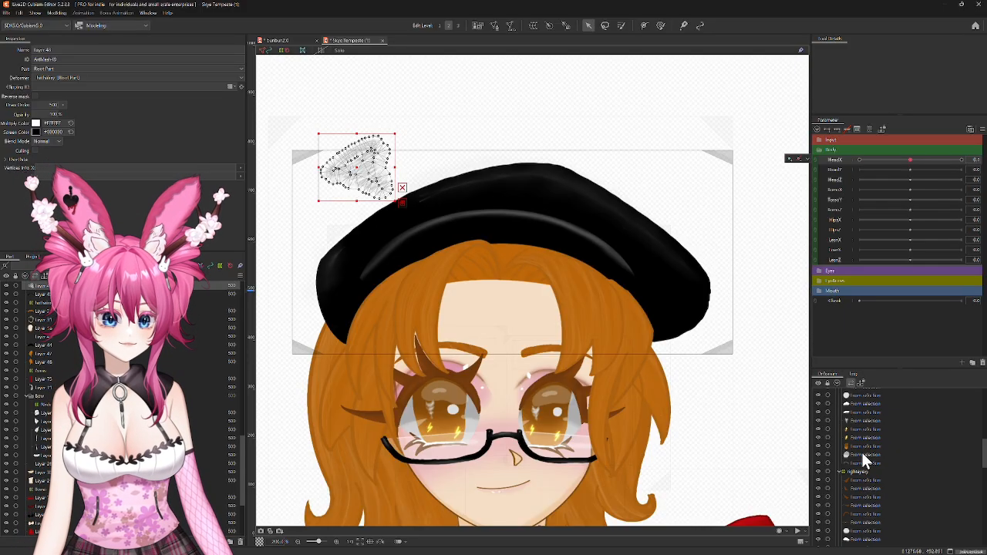
scroll(869, 458, "up", 3)
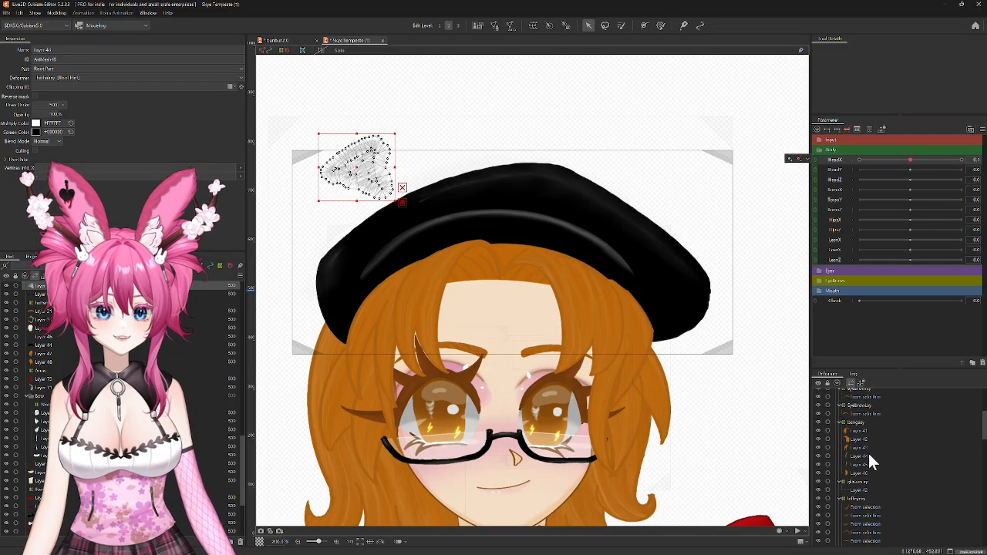
scroll(866, 448, "up", 3)
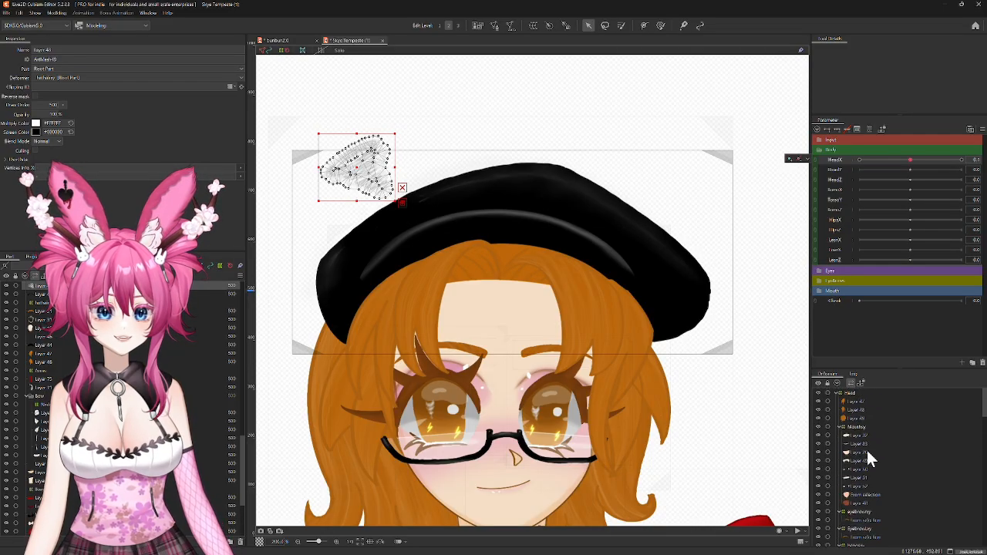
left_click(846, 400)
left_click(848, 410, "ctrl")
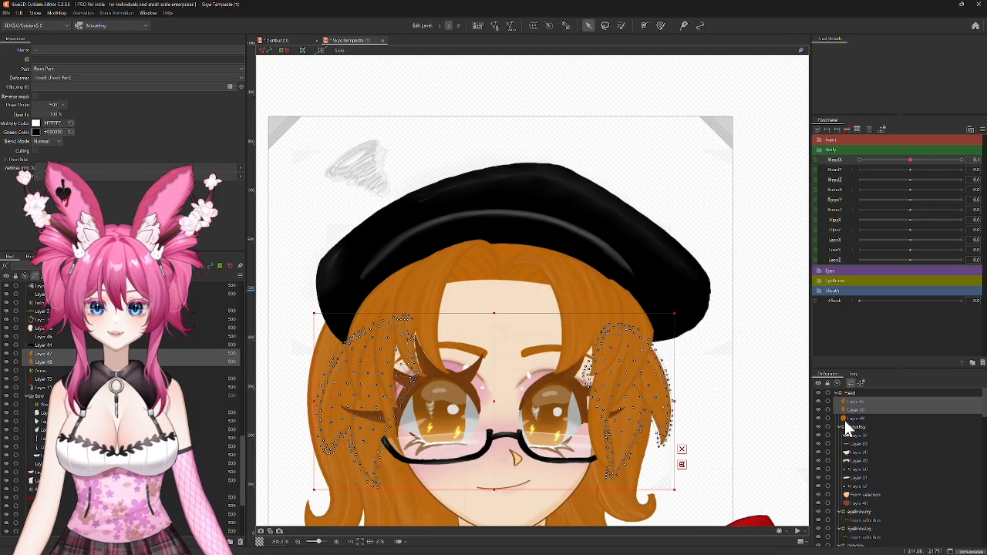
left_click_drag(718, 427, 751, 376)
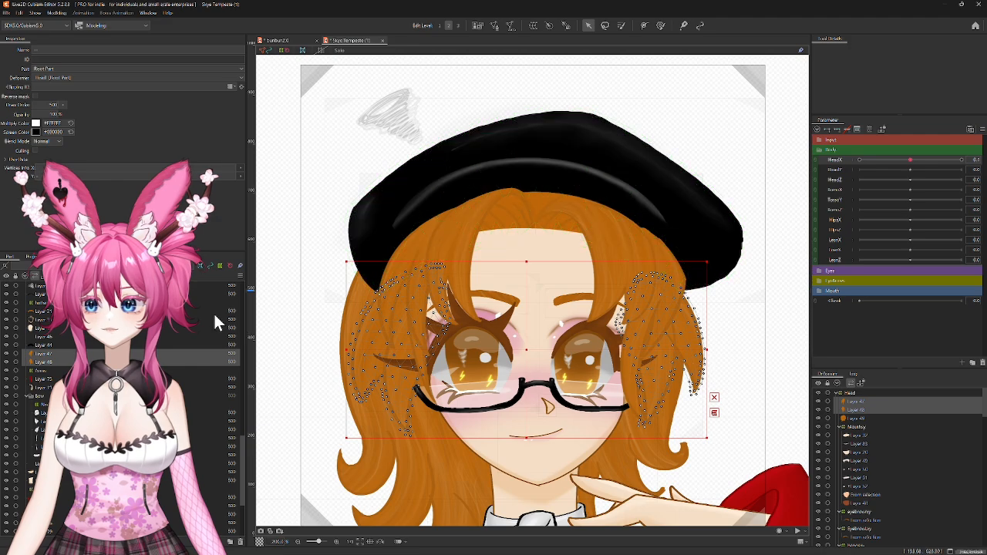
left_click(53, 352)
left_click(510, 24)
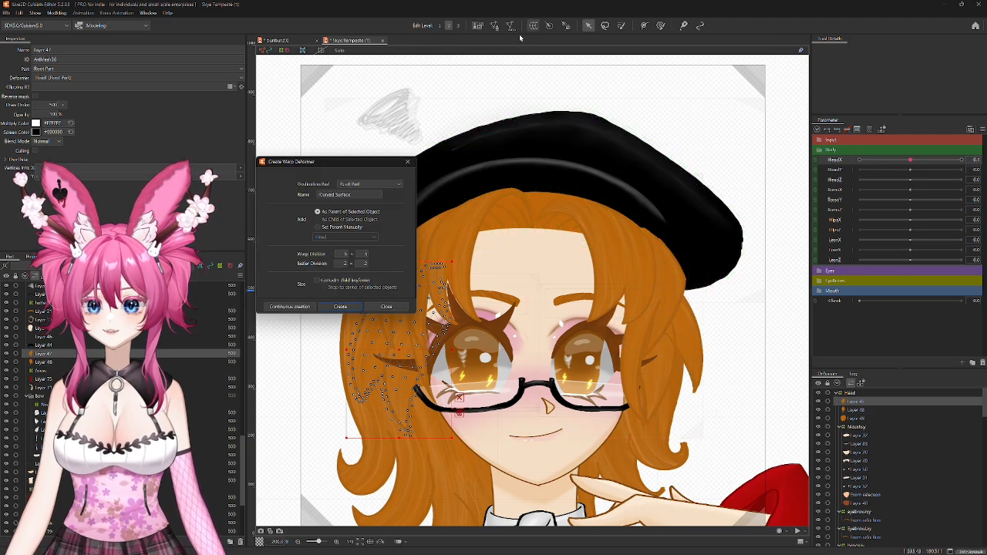
triple_click(337, 194)
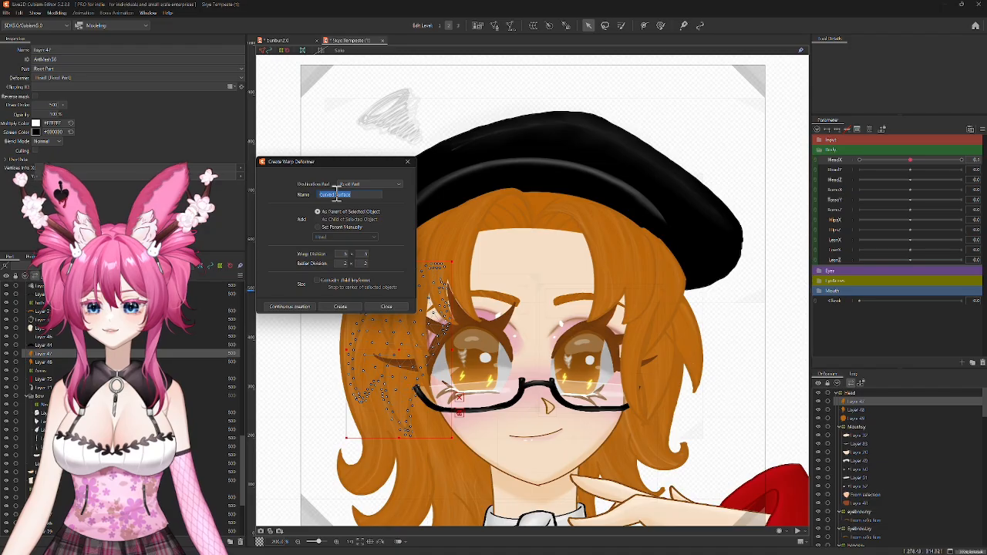
type("s")
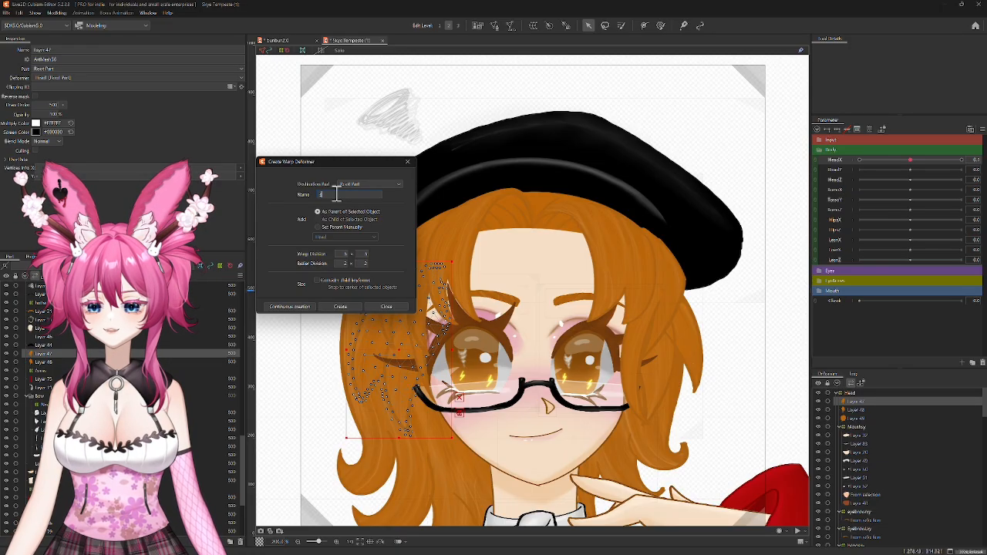
type("idebun")
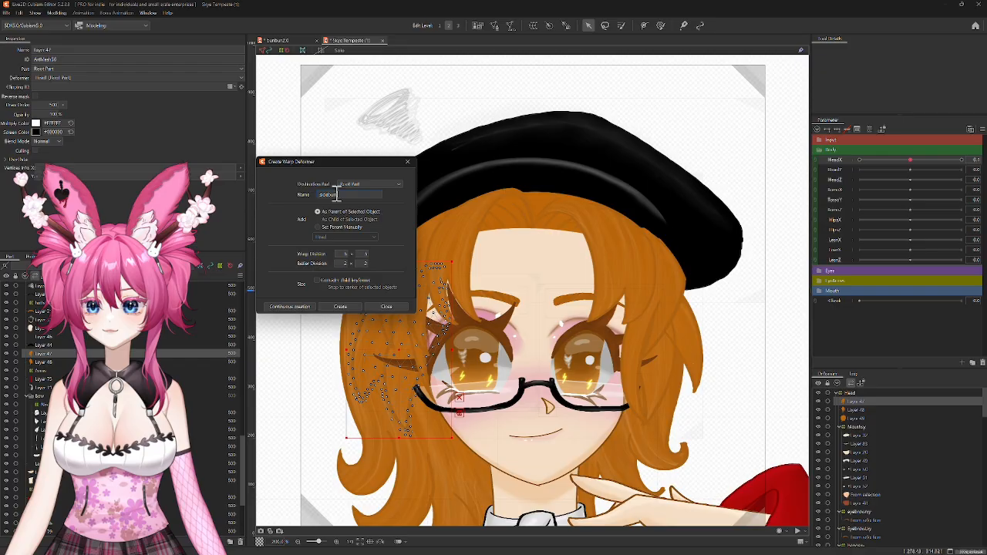
type("R")
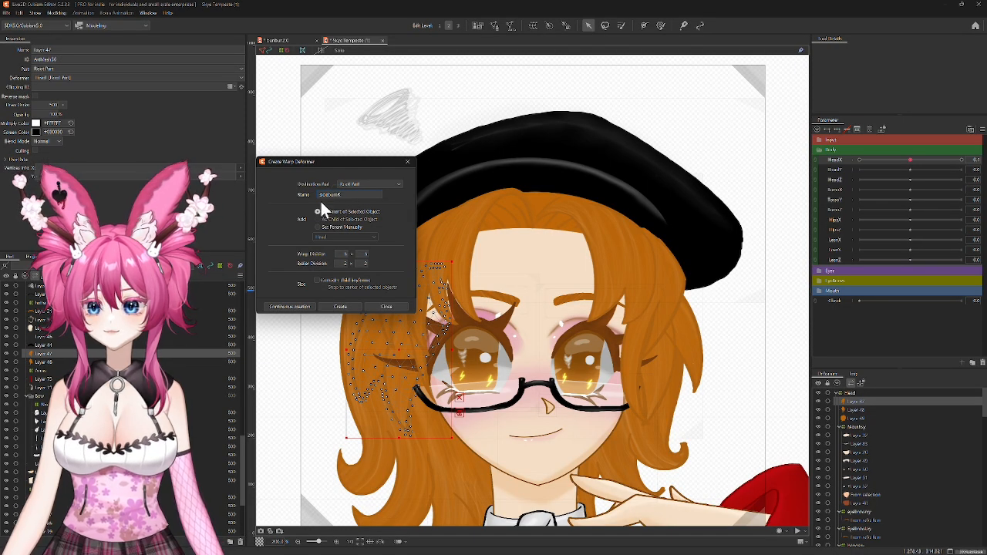
left_click(333, 308)
Step: Create a warp deformer named sideburnL as the parent of Layer 48, the hair mesh on the right side of the face
left_click(50, 371)
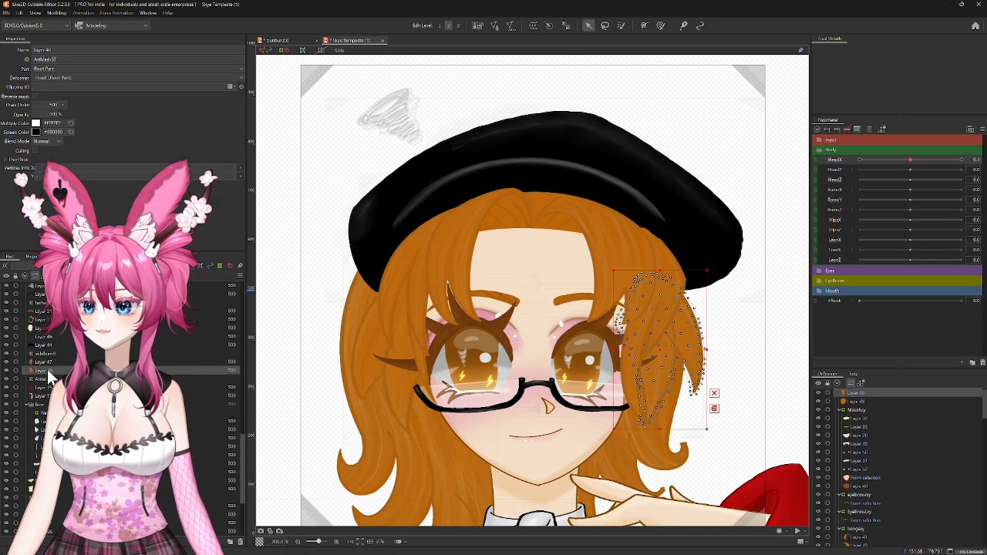
left_click(531, 25)
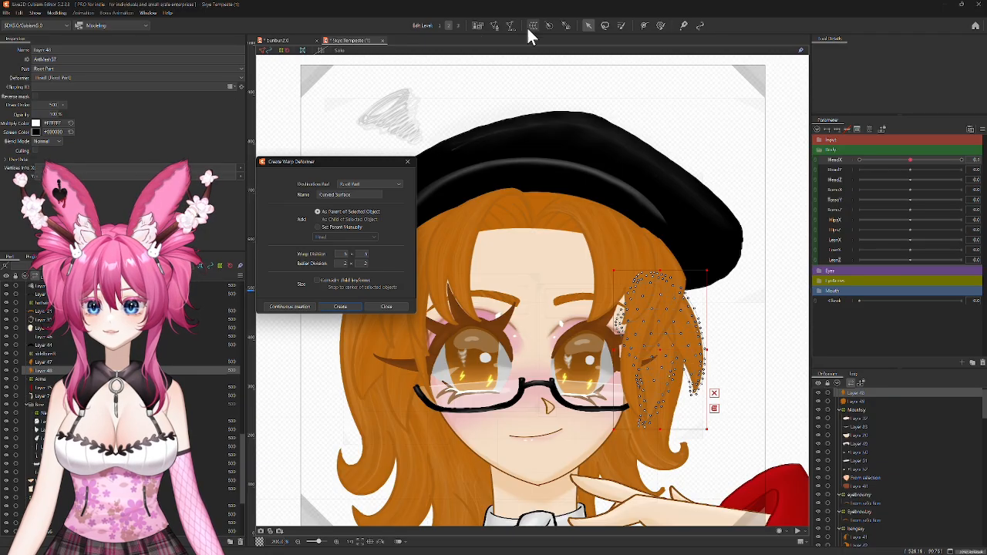
triple_click(336, 194)
type("sideburnL")
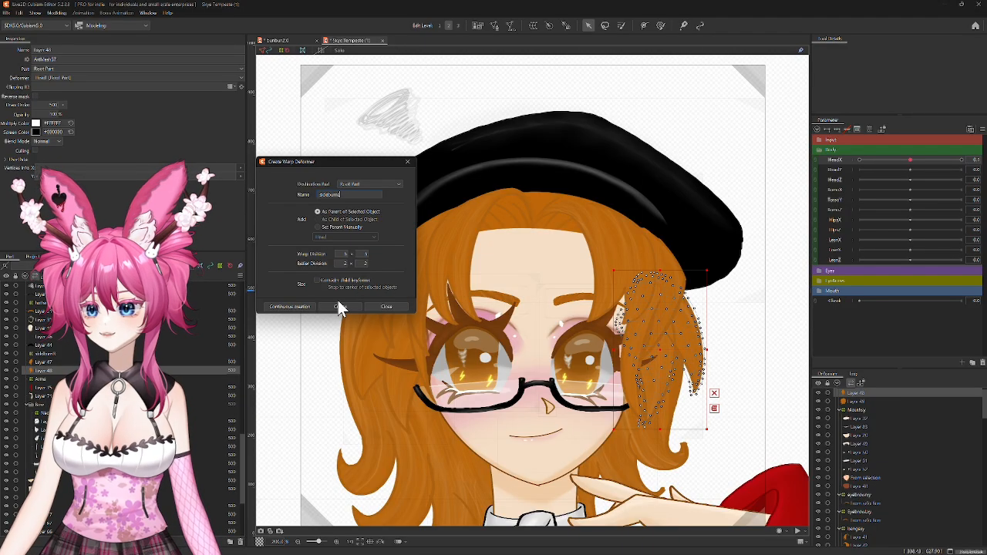
left_click(338, 307)
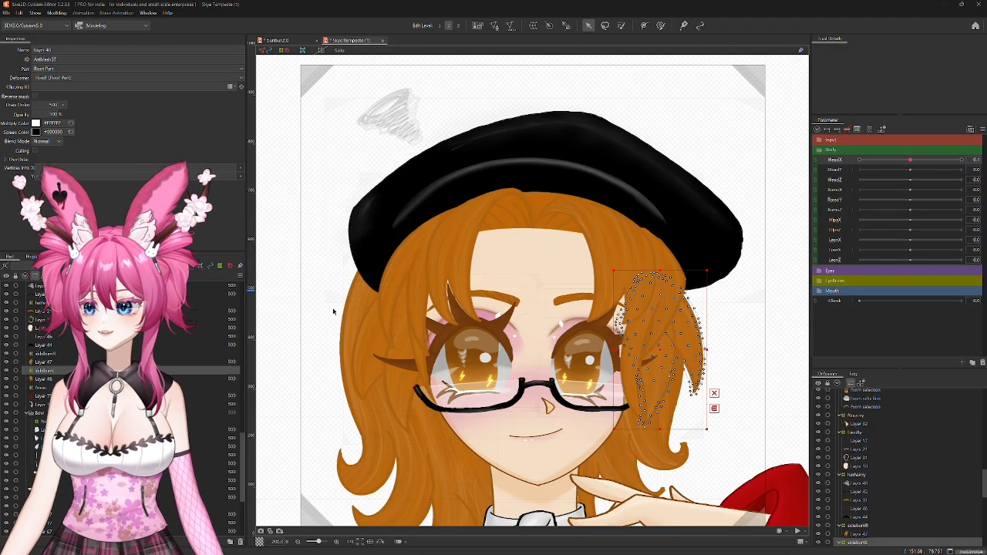
Step: Add three HeadX keys to both sideburn deformers, shift them left together at minimum HeadX, and test the movement
left_click(51, 354, "ctrl")
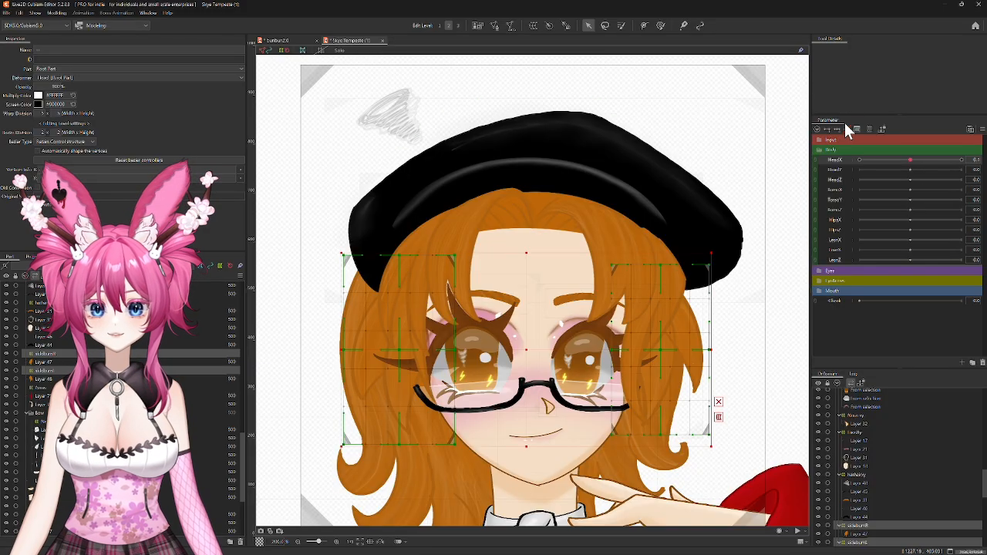
left_click(836, 131)
left_click_drag(908, 160, 841, 162)
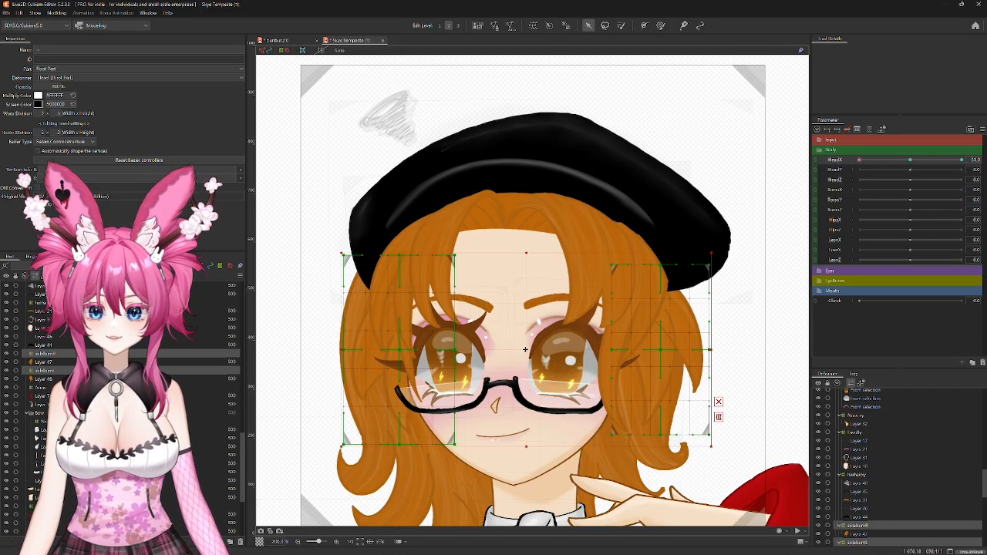
left_click_drag(525, 349, 502, 351)
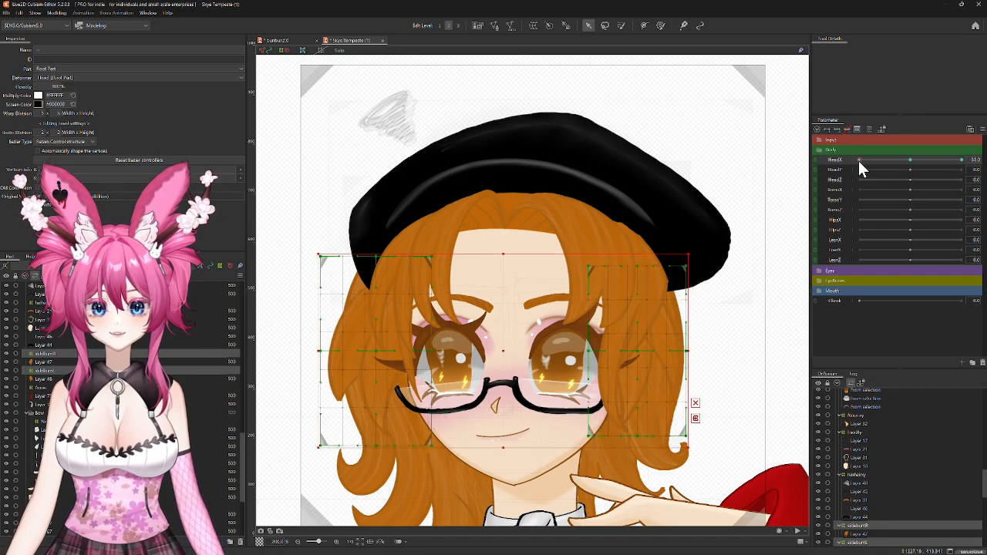
mouse_move(859, 161)
left_mouse_down()
mouse_move(924, 159)
mouse_move(862, 165)
mouse_move(937, 171)
mouse_move(860, 176)
left_mouse_up()
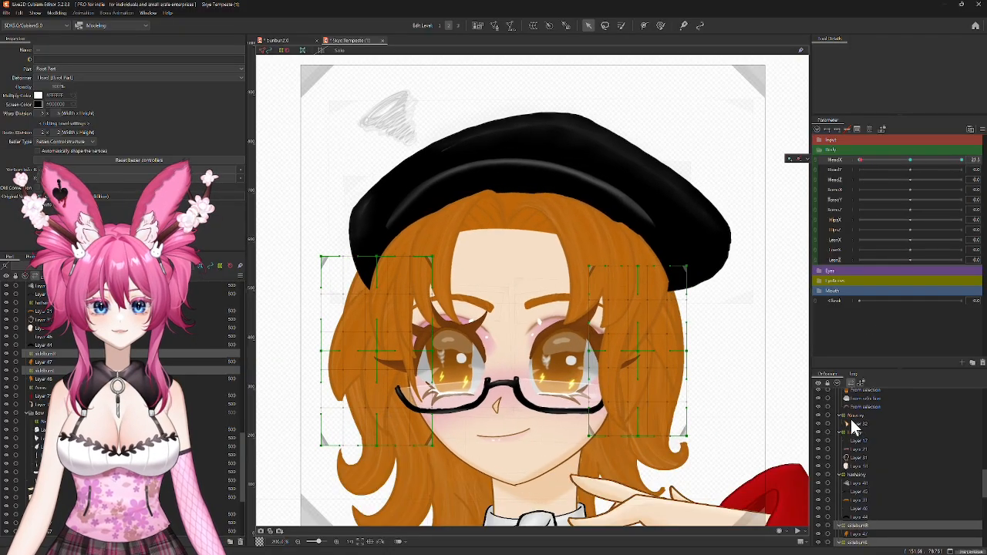
Step: Hide the bangs part folder to expose the sideburns and the sides of the face
scroll(848, 417, "up", 10)
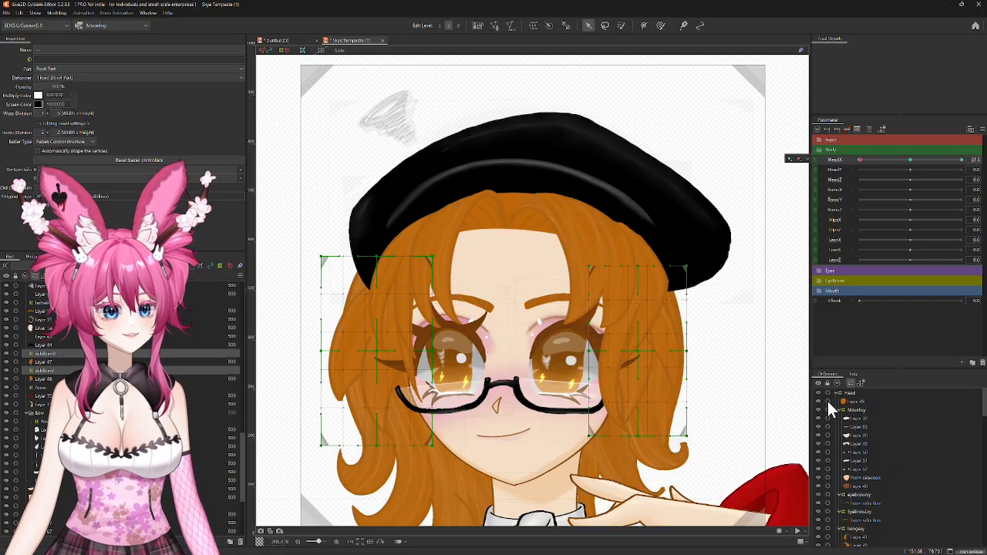
scroll(838, 432, "down", 3)
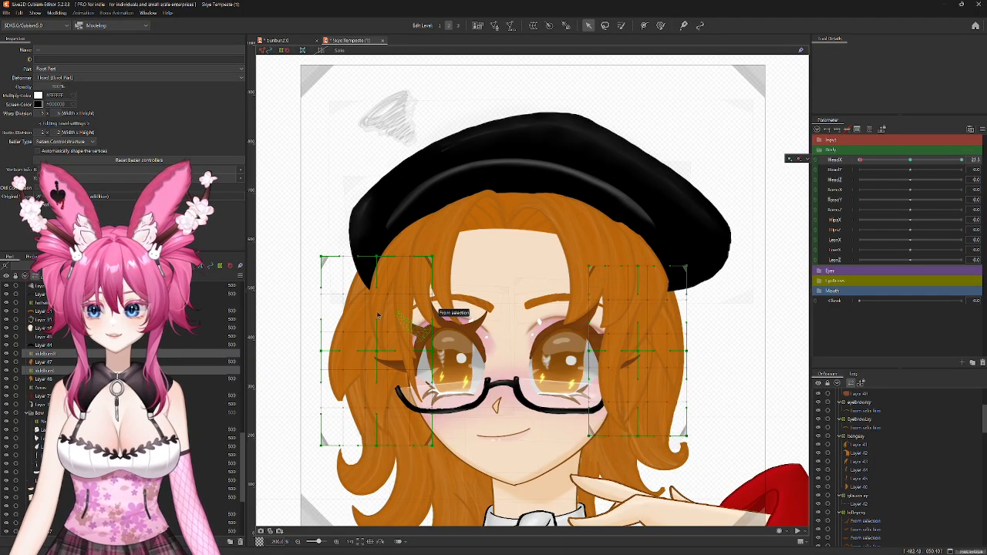
scroll(11, 321, "up", 15)
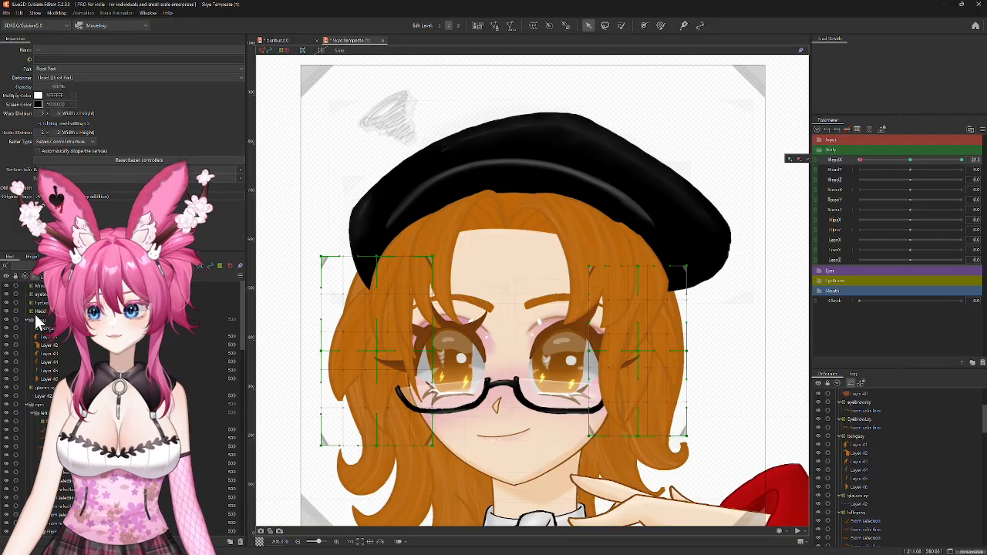
left_click(6, 320)
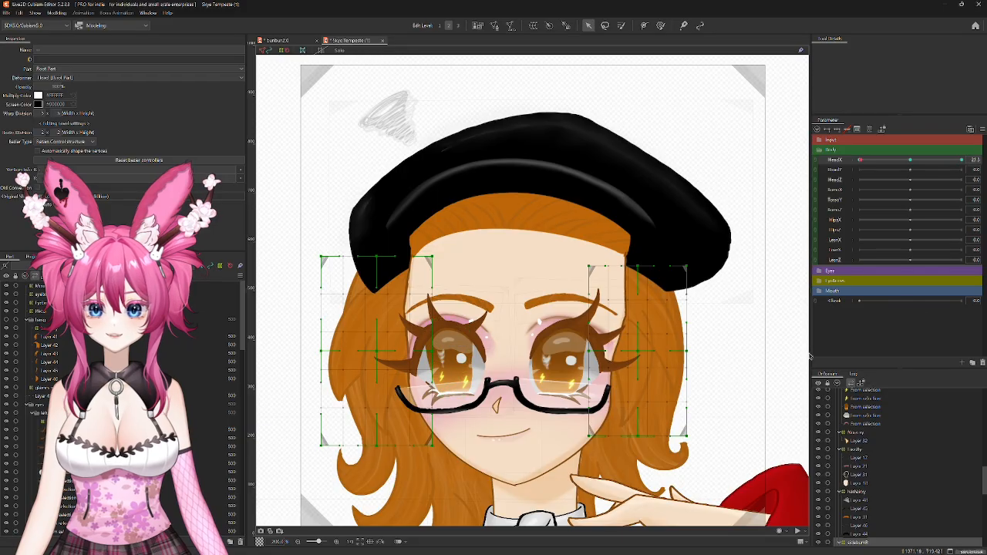
Step: At minimum HeadX, shift both sideburn deformers together slightly back to the right
left_click(861, 160)
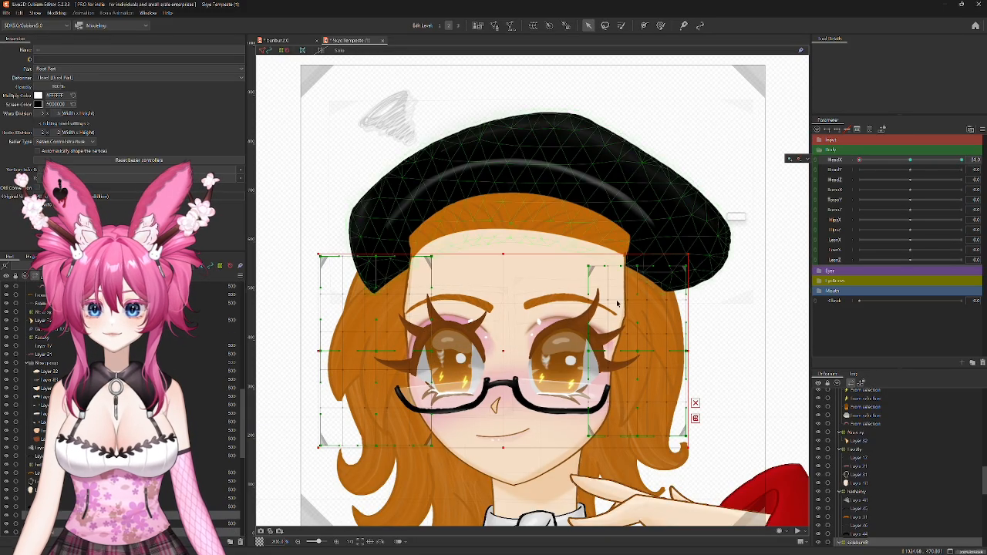
left_click_drag(503, 351, 512, 351)
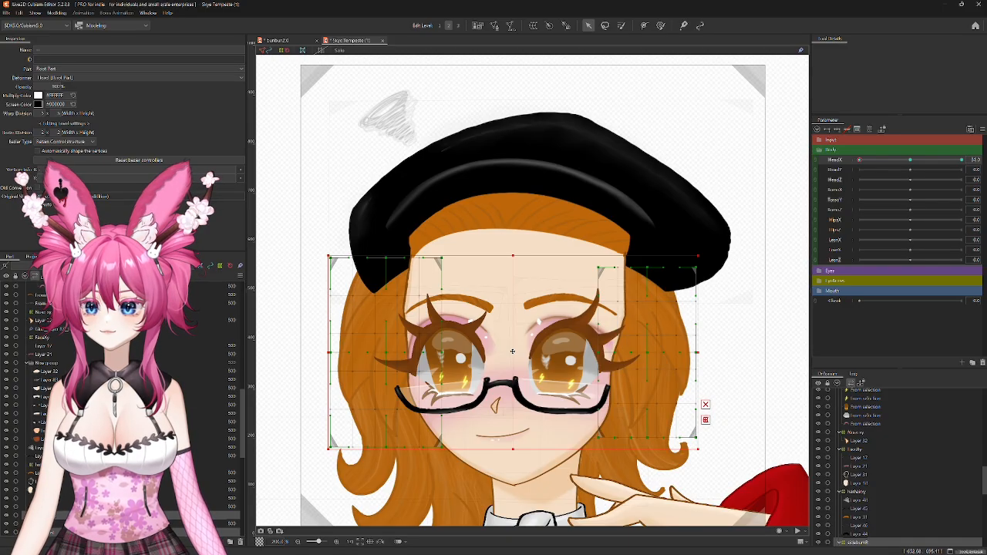
left_click_drag(512, 350, 516, 351)
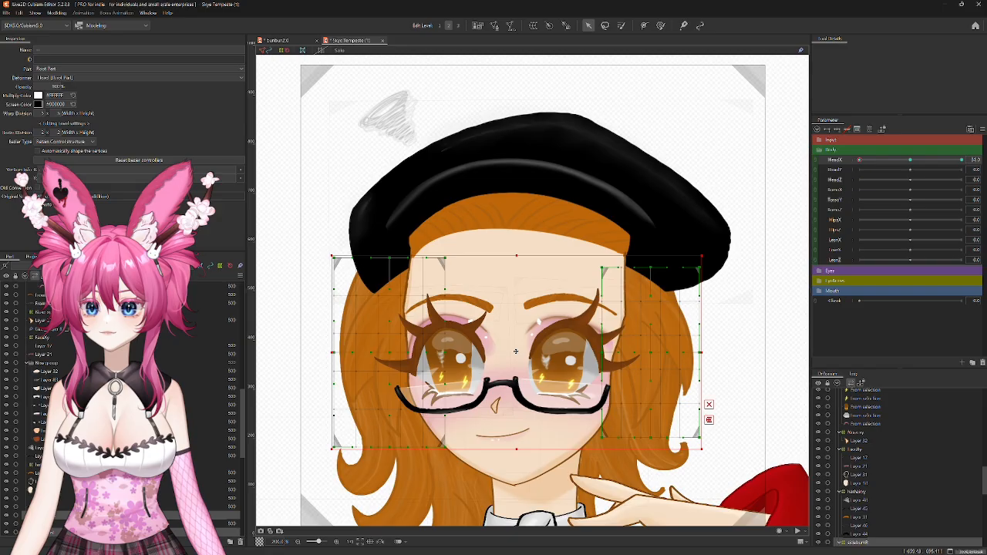
Step: At minimum HeadX, pull the sideburnR deformer's left edge inward, push its lower-right corner outward, and check the movement
scroll(903, 496, "down", 3)
scroll(897, 497, "down", 2)
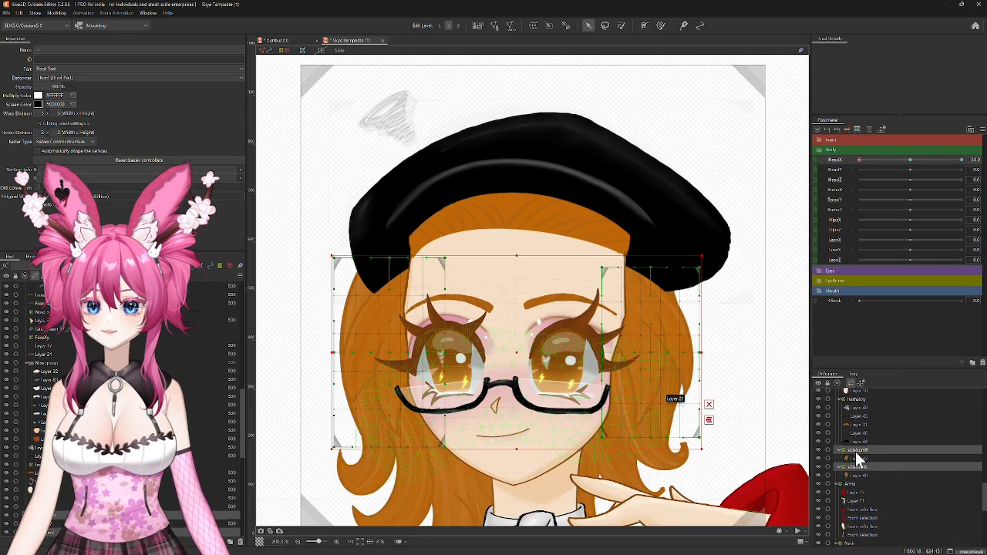
left_click(858, 452)
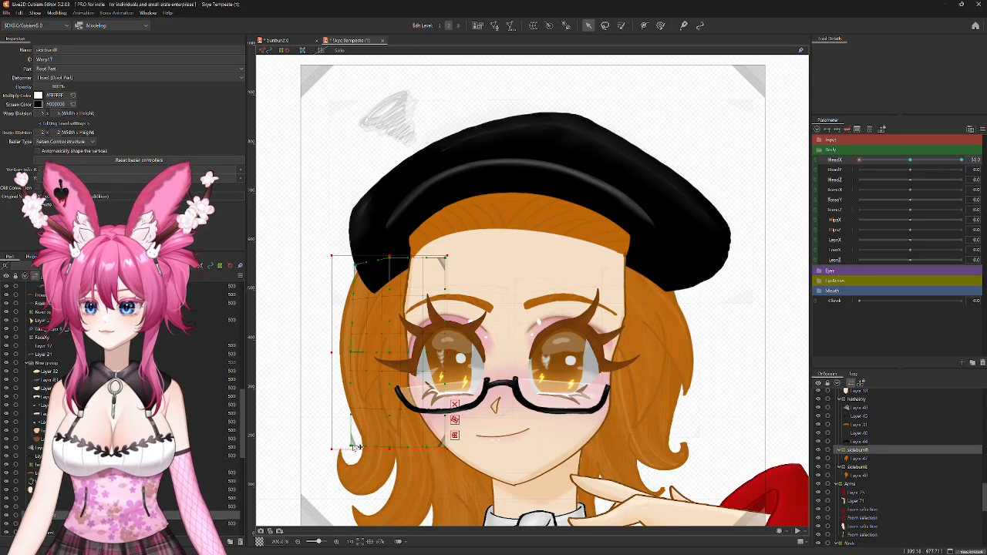
left_click_drag(335, 449, 352, 446)
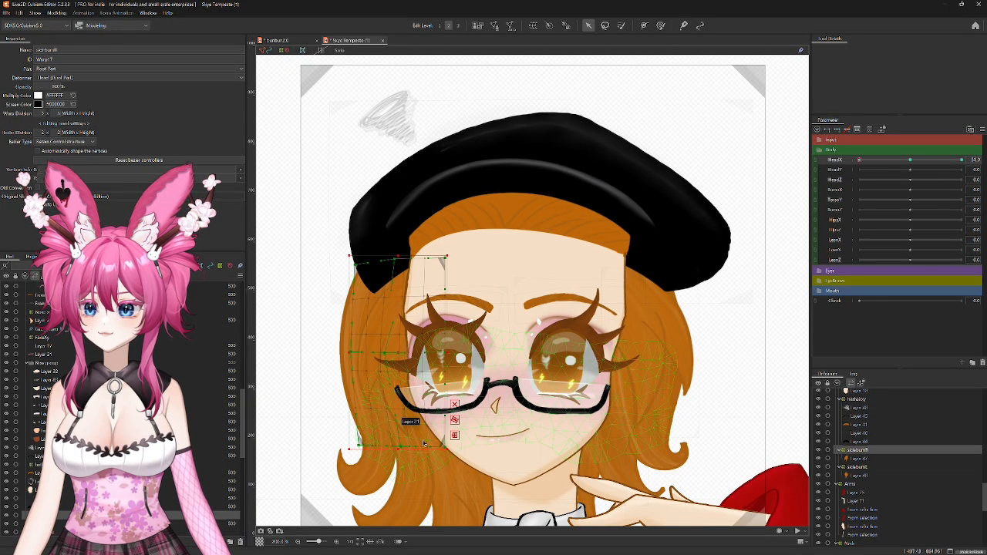
left_click_drag(460, 449, 471, 448)
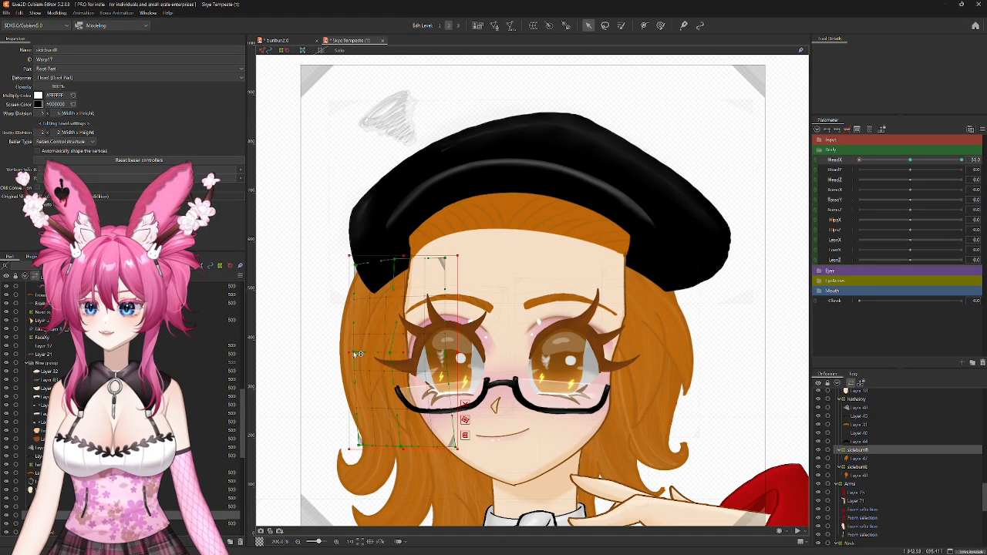
left_click_drag(859, 159, 833, 176)
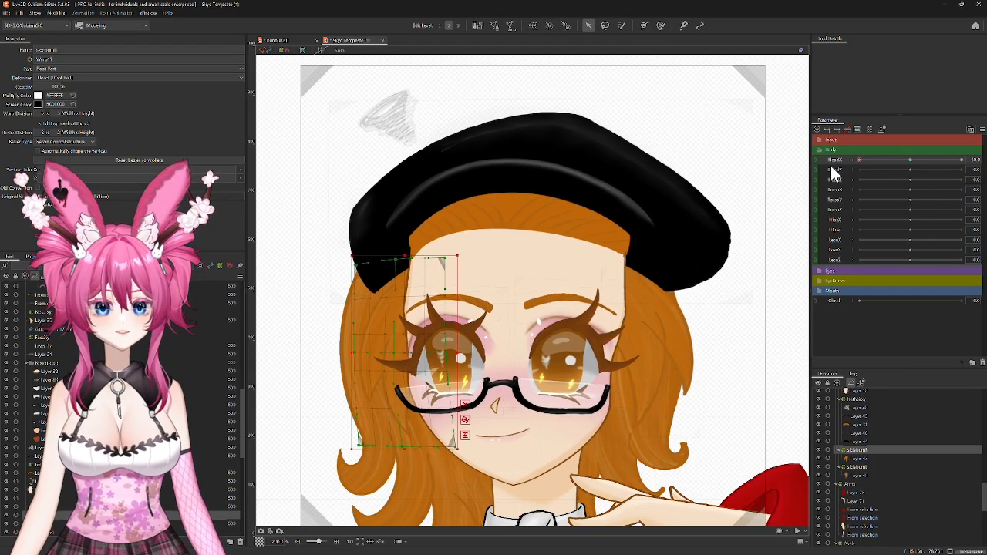
Step: At minimum HeadX, push the sideburnL deformer's lower-left corner outward and shift its centre point left
left_click(858, 466)
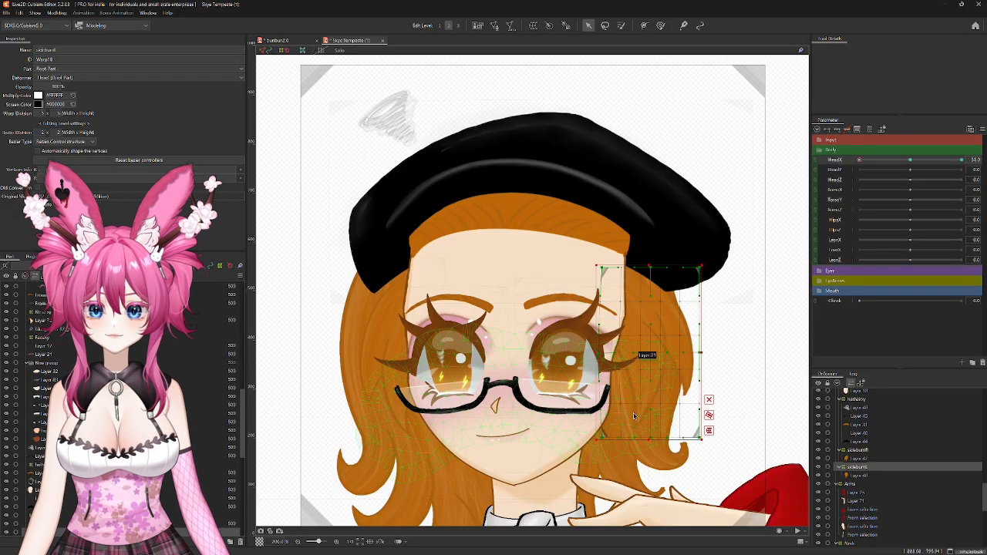
left_click_drag(604, 441, 596, 442)
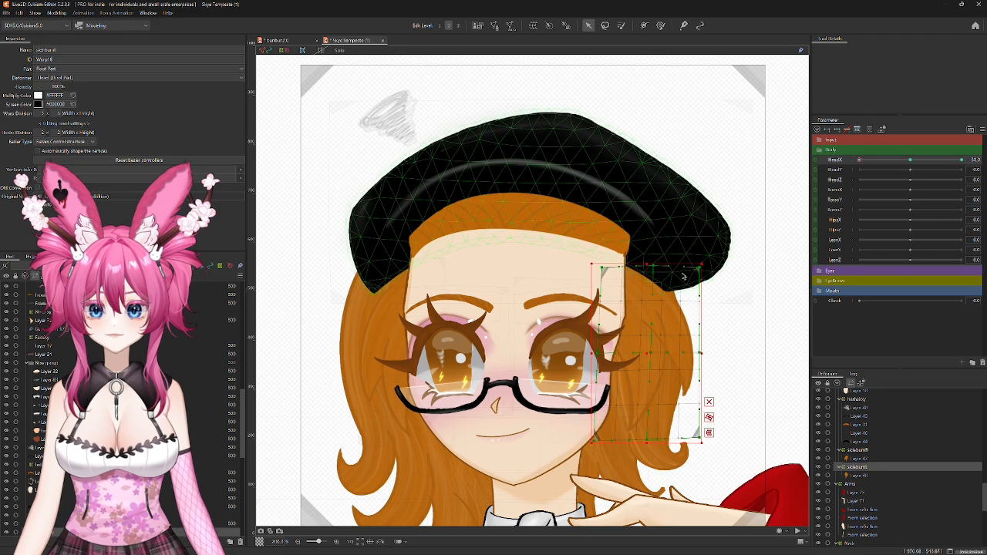
scroll(653, 358, "up", 3)
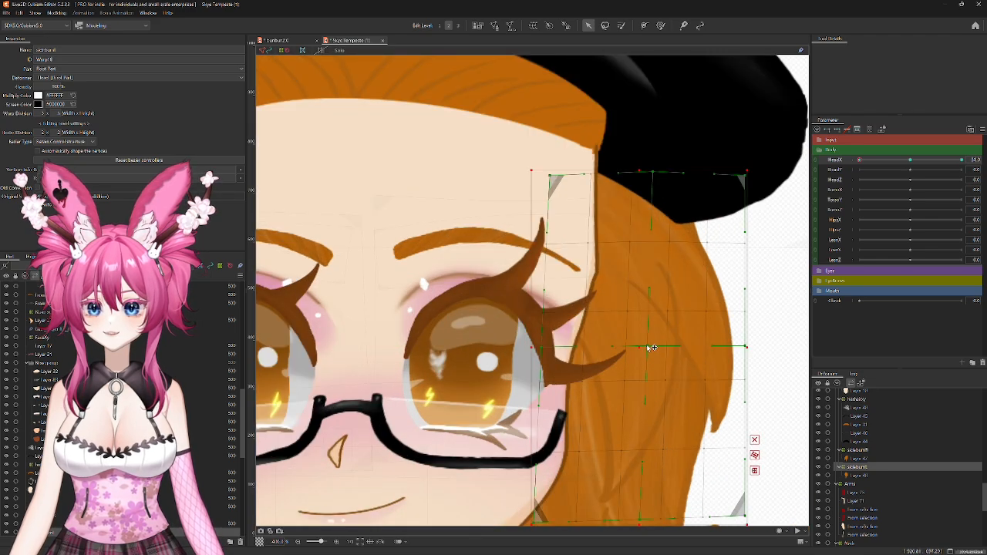
left_click_drag(652, 349, 637, 347)
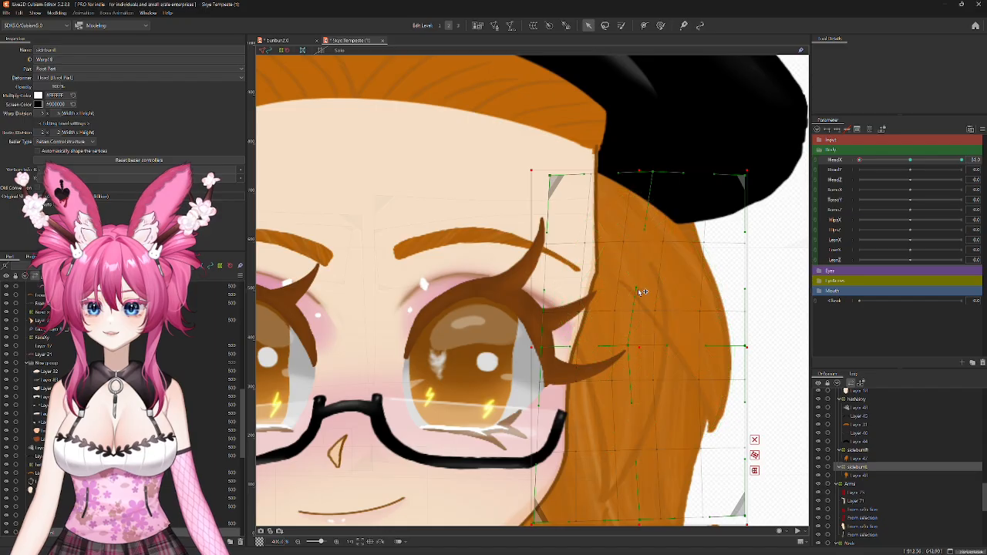
scroll(638, 291, "down", 3)
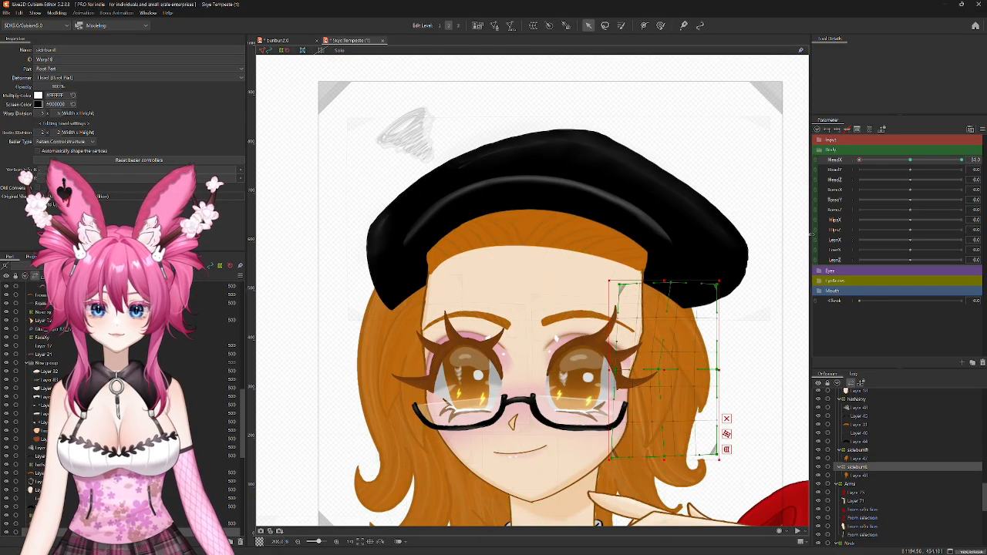
Step: At maximum HeadX, shift both sideburn deformers together slightly to the right
left_click_drag(860, 160, 962, 160)
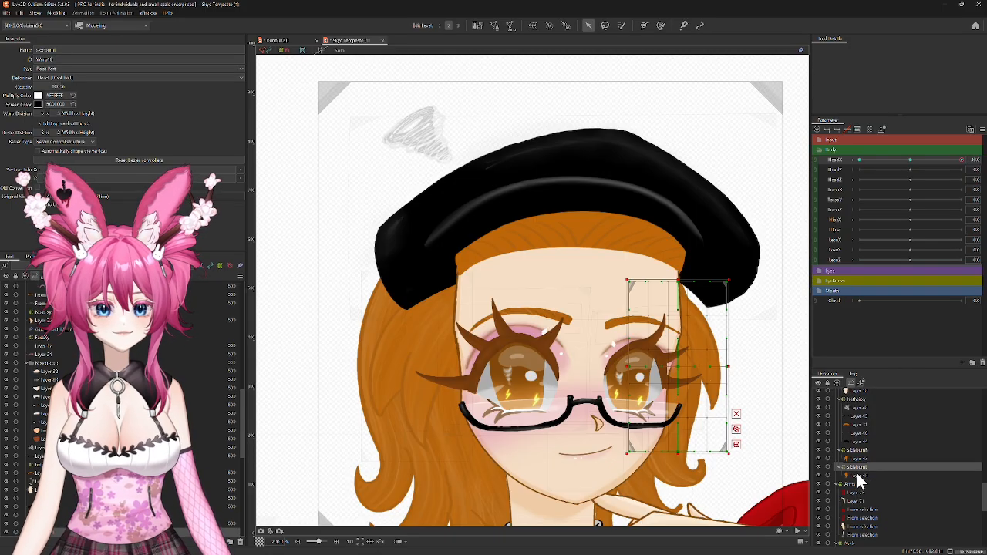
left_click(864, 450, "ctrl")
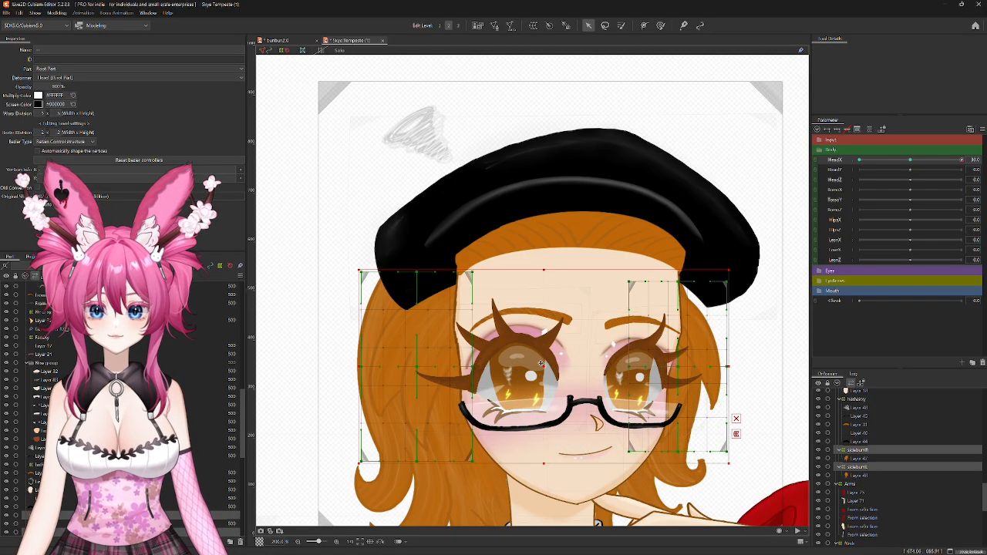
left_click_drag(543, 366, 556, 366)
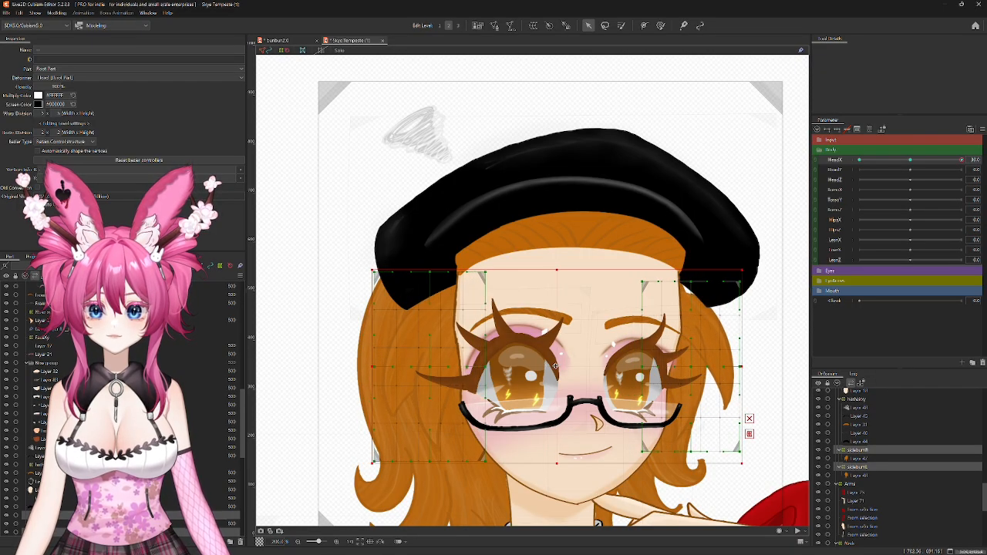
Step: At maximum HeadX, push the sideburnR deformer's lower-right corner and left edge outward and raise its top edge
left_click(863, 451)
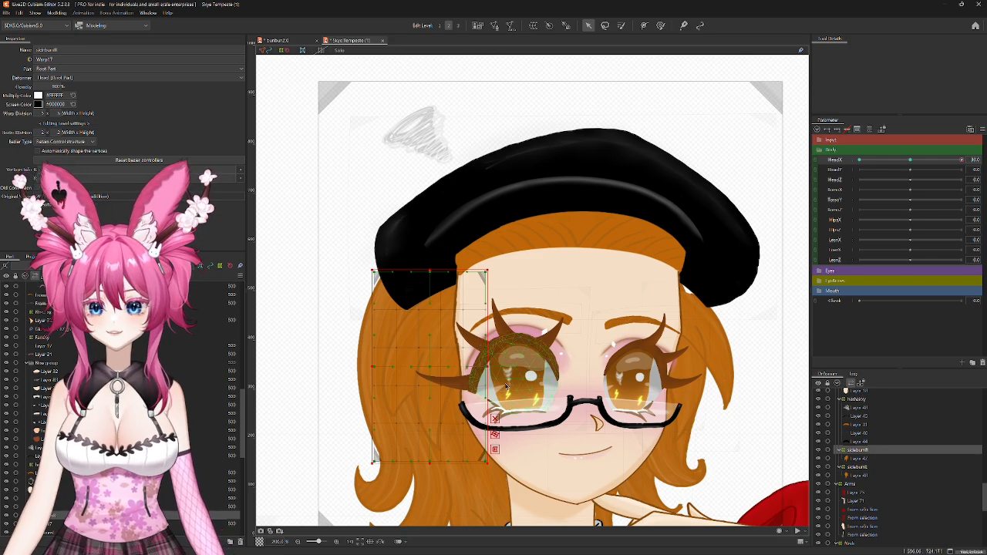
scroll(493, 384, "up", 1)
scroll(431, 355, "down", 1)
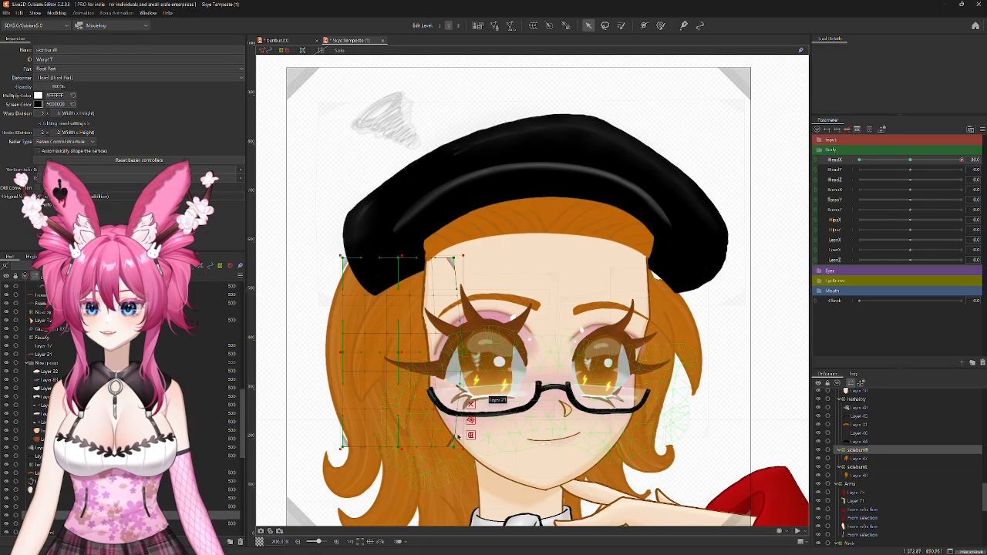
left_click_drag(456, 447, 466, 457)
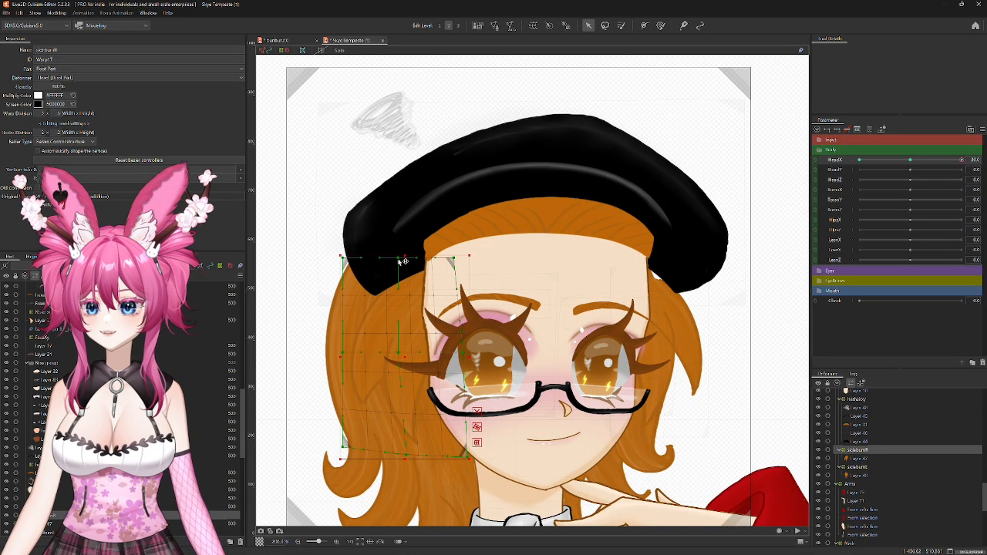
left_click_drag(398, 258, 460, 258)
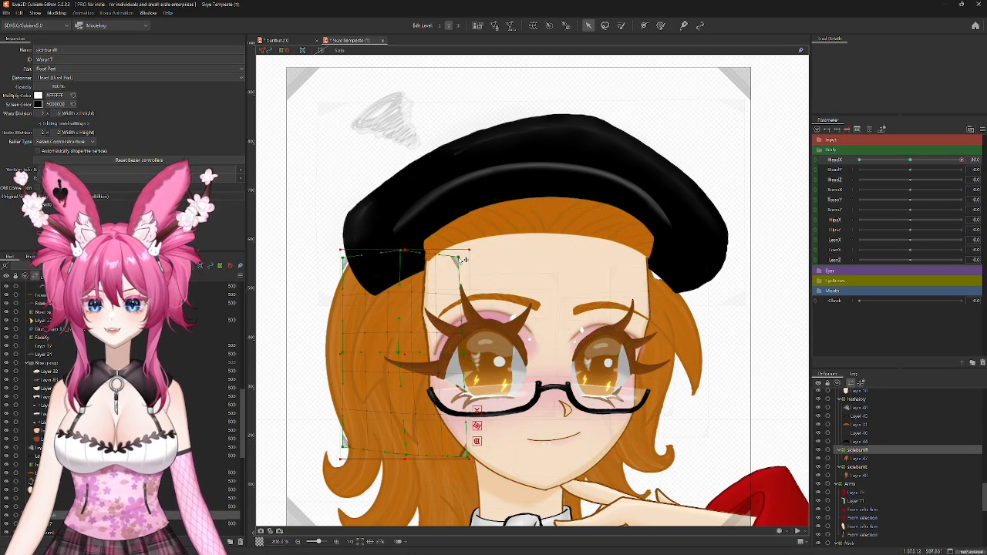
left_click_drag(343, 256, 341, 253)
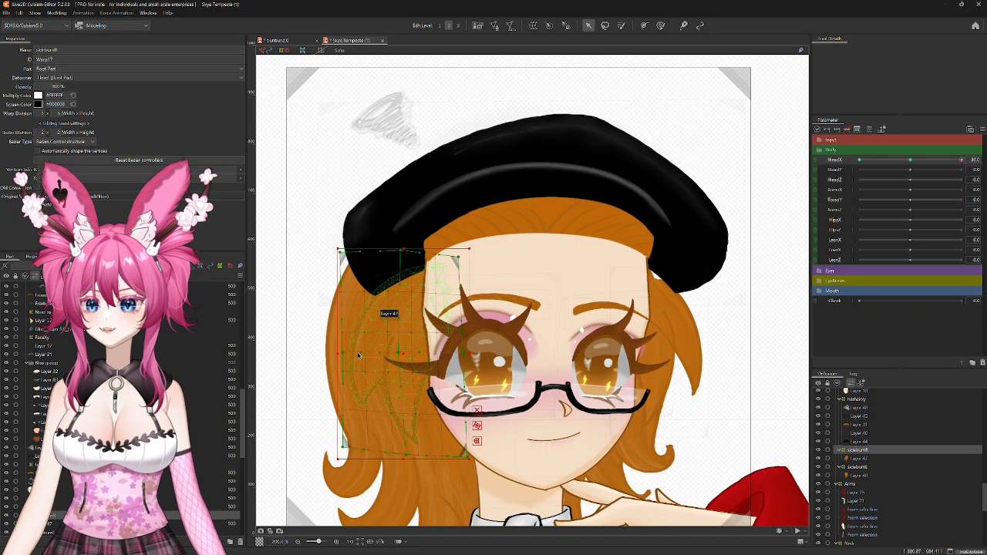
left_click_drag(344, 354, 341, 354)
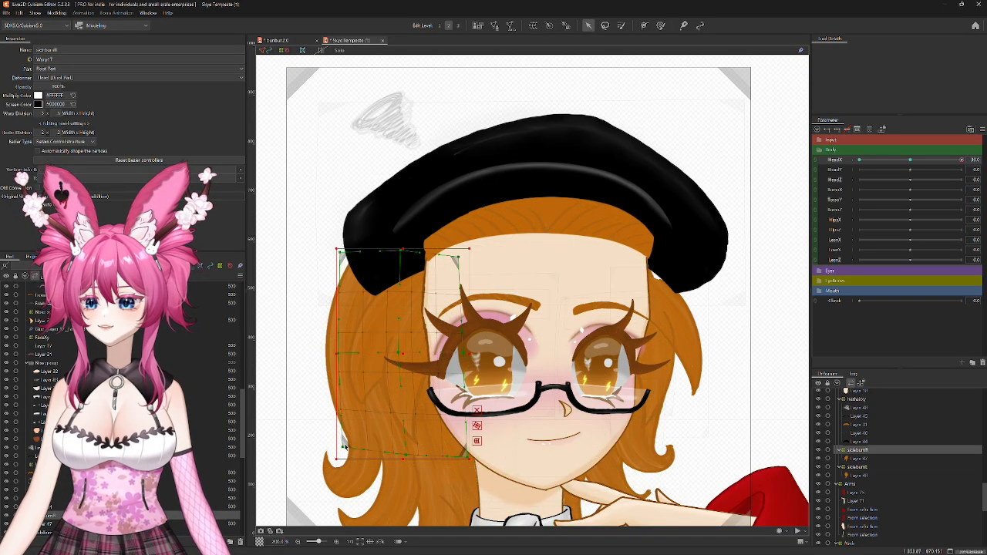
scroll(399, 352, "up", 5)
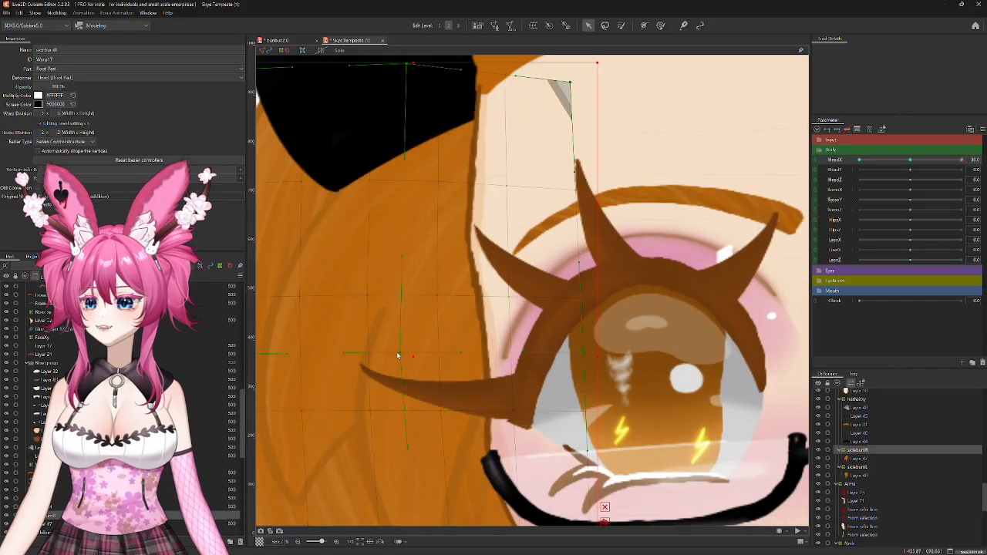
scroll(437, 356, "down", 5)
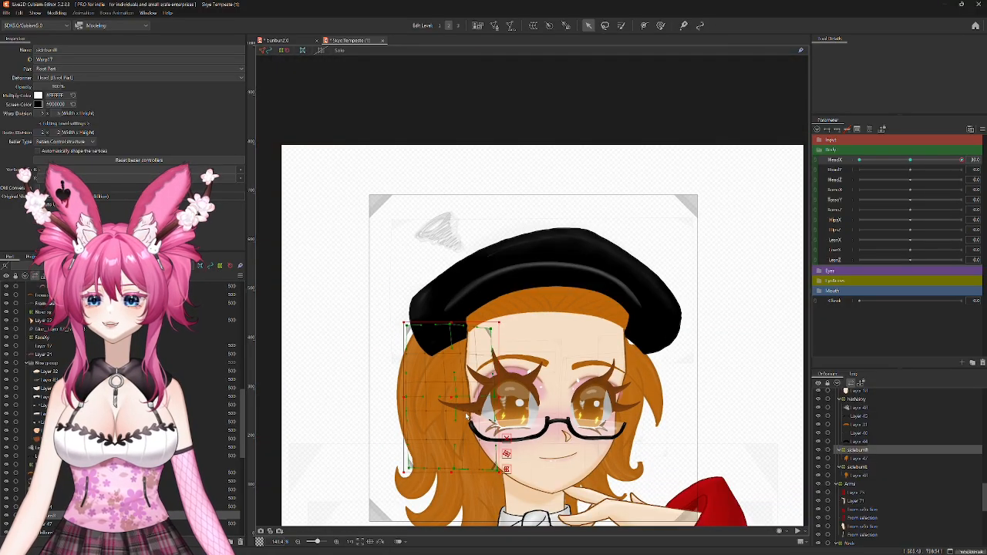
Step: At maximum HeadX, nudge the sideburnL deformer left, pull its right edge and right corners inward, and raise its bottom edge
left_click(879, 467)
scroll(591, 410, "up", 5)
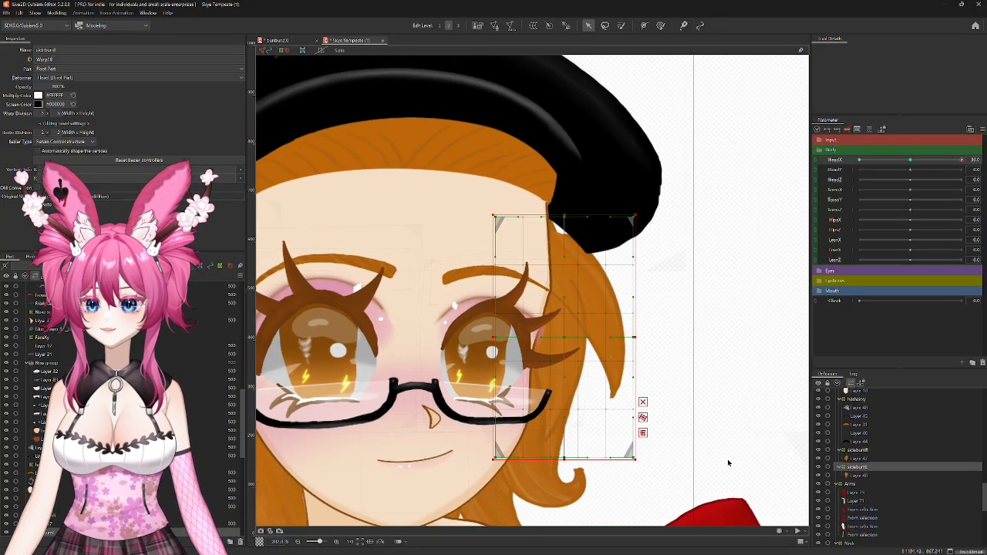
left_click_drag(564, 337, 561, 335)
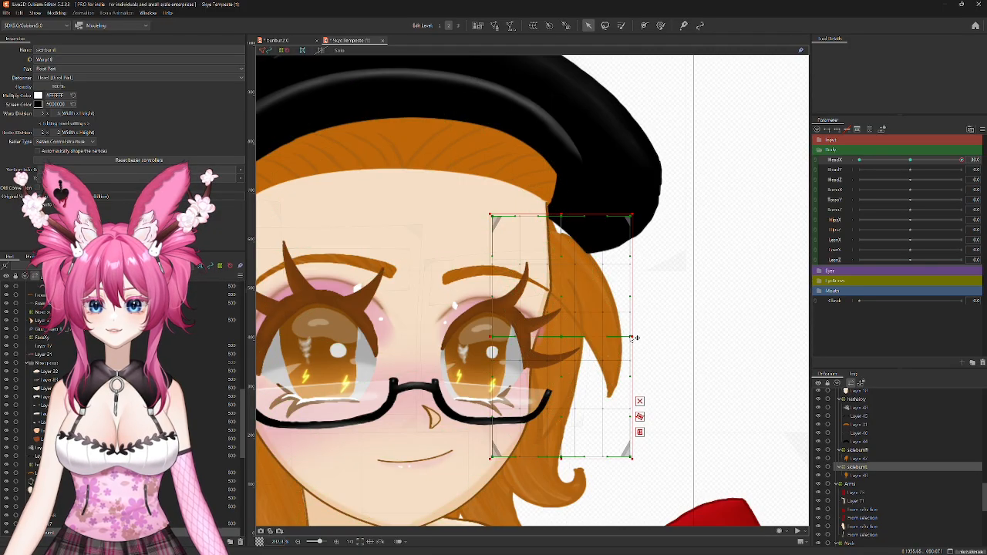
left_click_drag(637, 337, 622, 337)
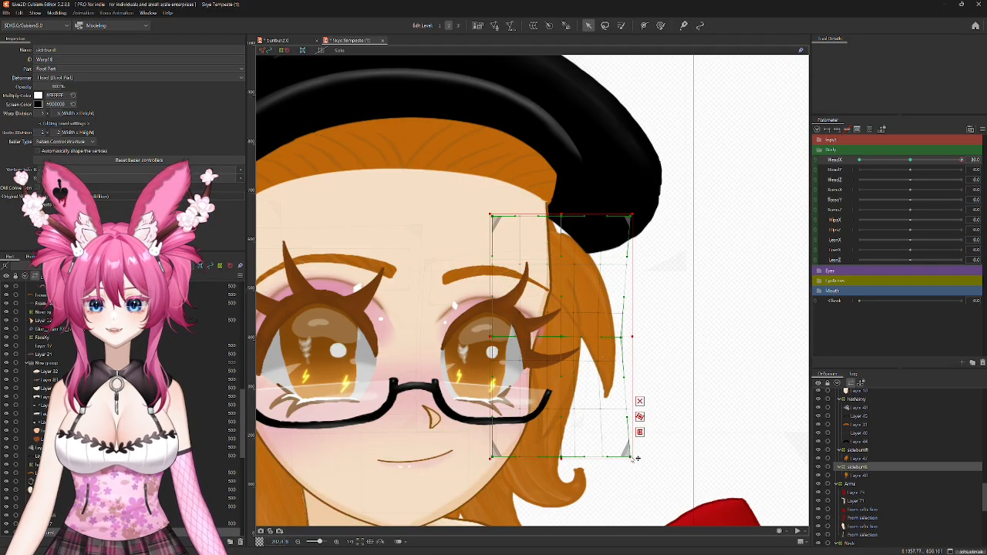
left_click_drag(637, 458, 613, 452)
left_click_drag(635, 220, 614, 223)
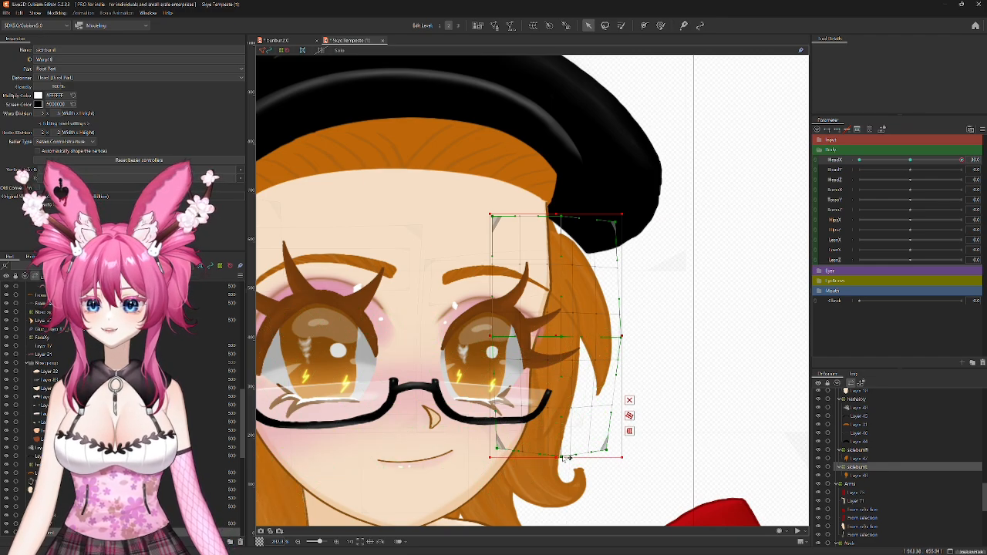
left_click_drag(566, 456, 565, 451)
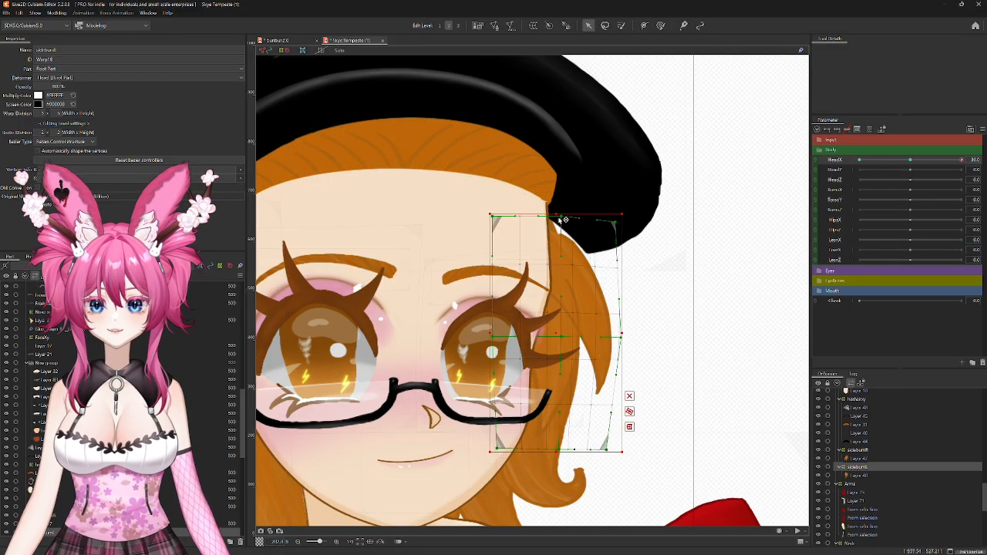
Step: Show the bangs part folder again so the bangs cover the forehead
scroll(513, 340, "down", 3)
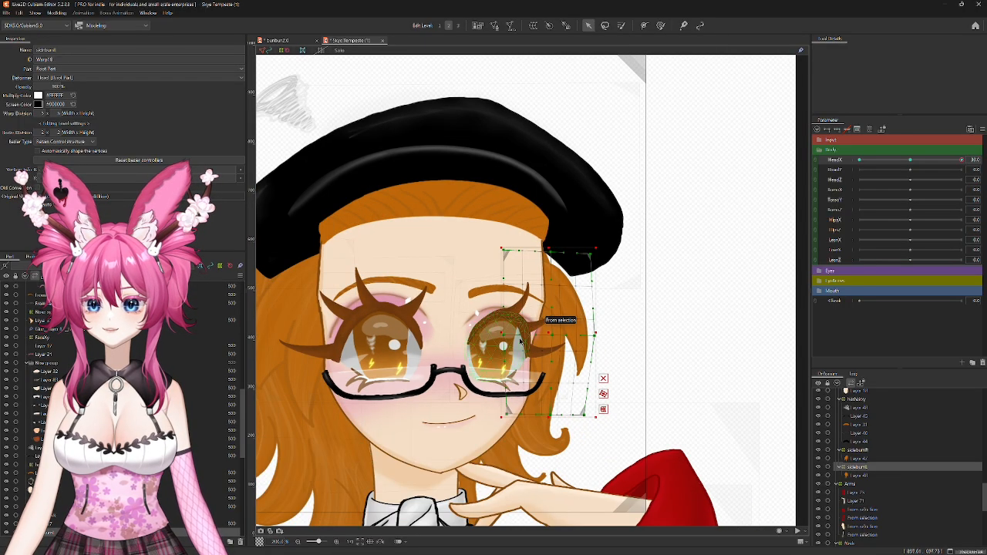
left_click_drag(446, 341, 503, 330)
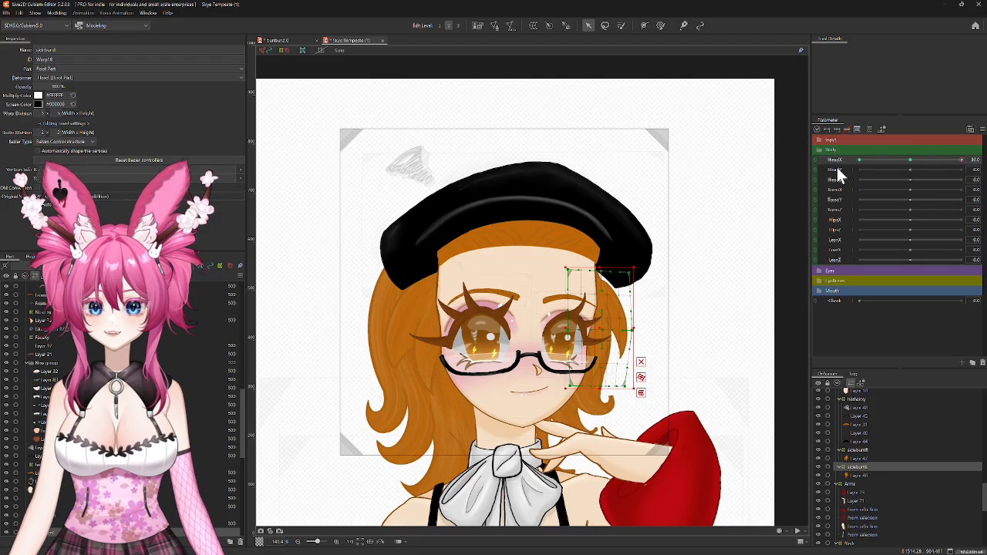
scroll(37, 327, "up", 10)
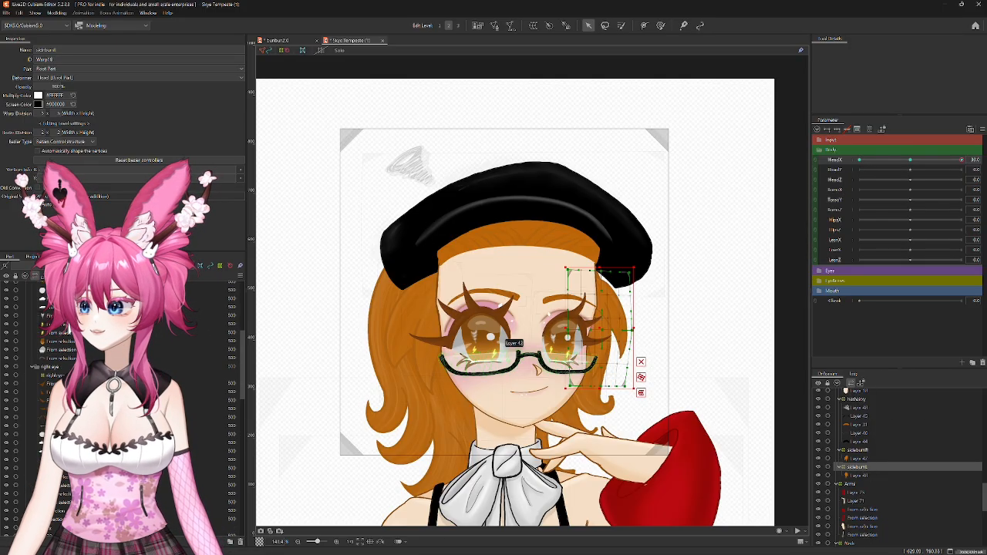
left_click(7, 320)
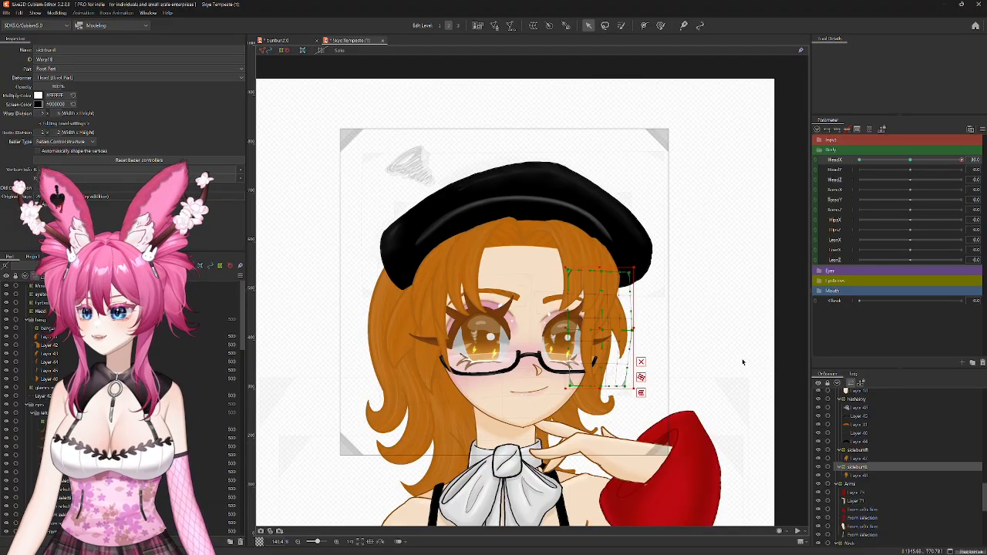
Step: Create a warp deformer named backhairxy as the parent of the back hair mesh
left_click(446, 392)
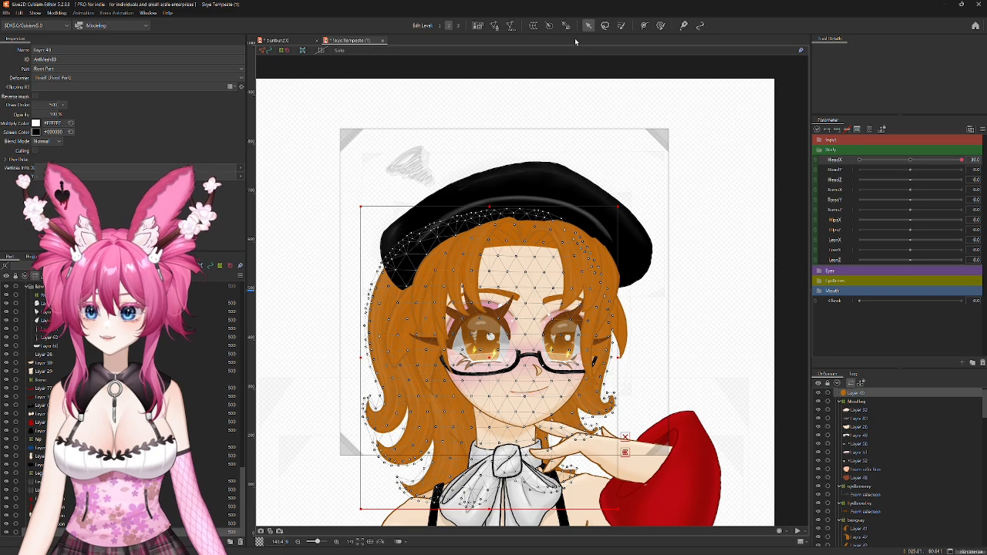
left_click(533, 25)
triple_click(338, 194)
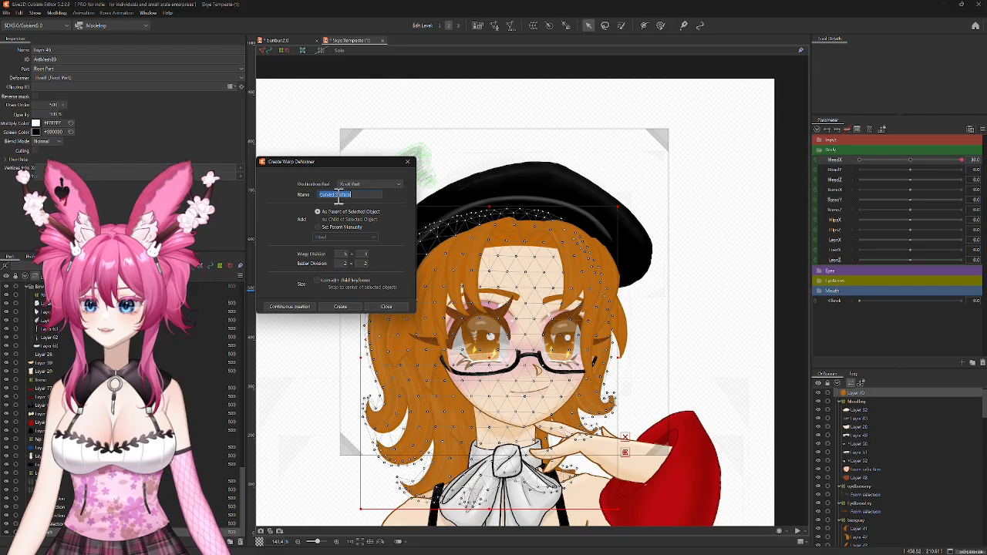
type("back")
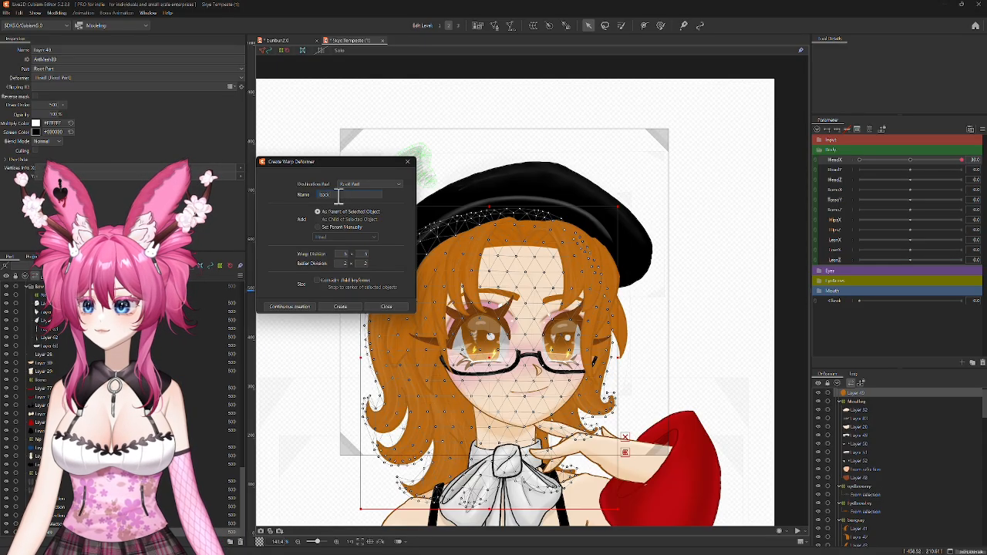
type("hairxy")
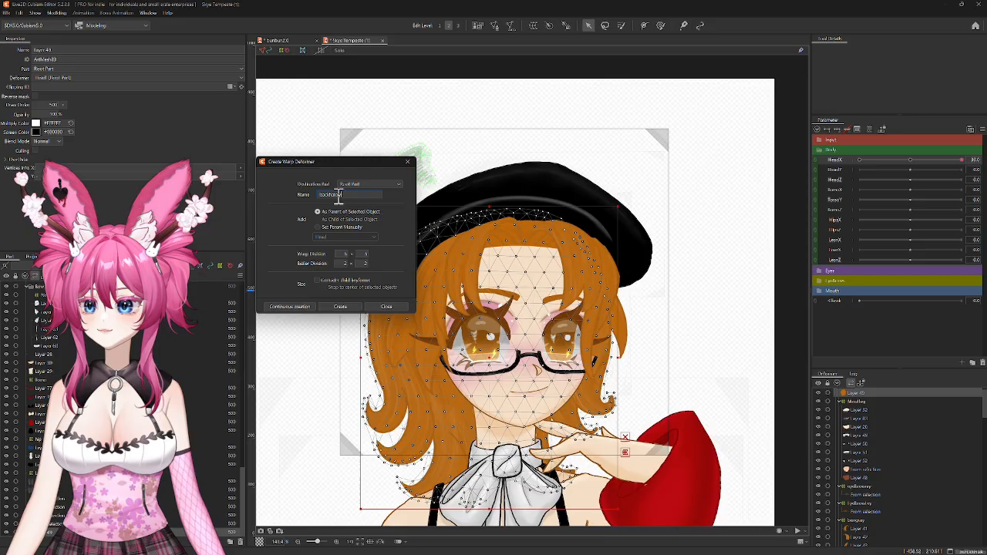
left_click(340, 308)
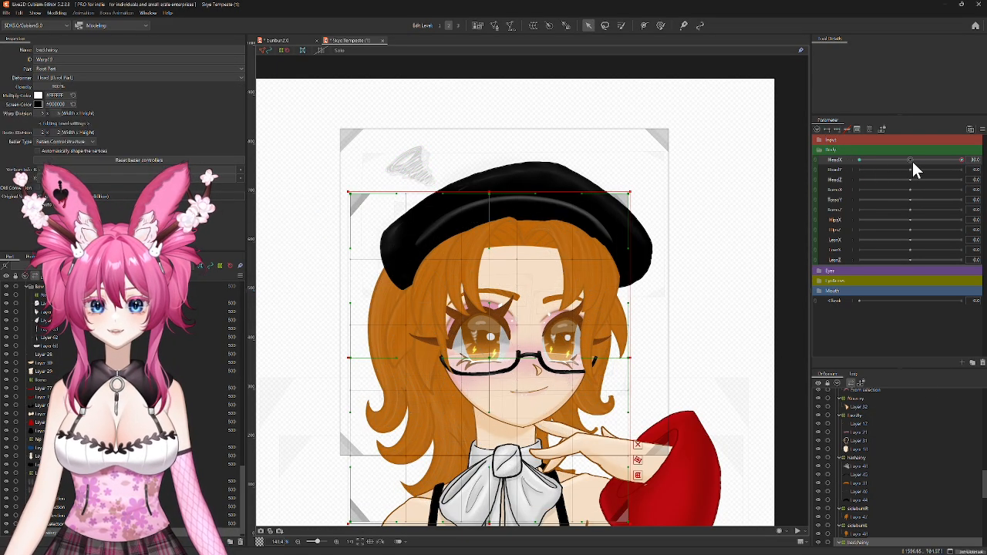
Step: Shift the backhairxy deformer to the right at minimum HeadX and to the left at maximum HeadX
left_click_drag(955, 161, 815, 163)
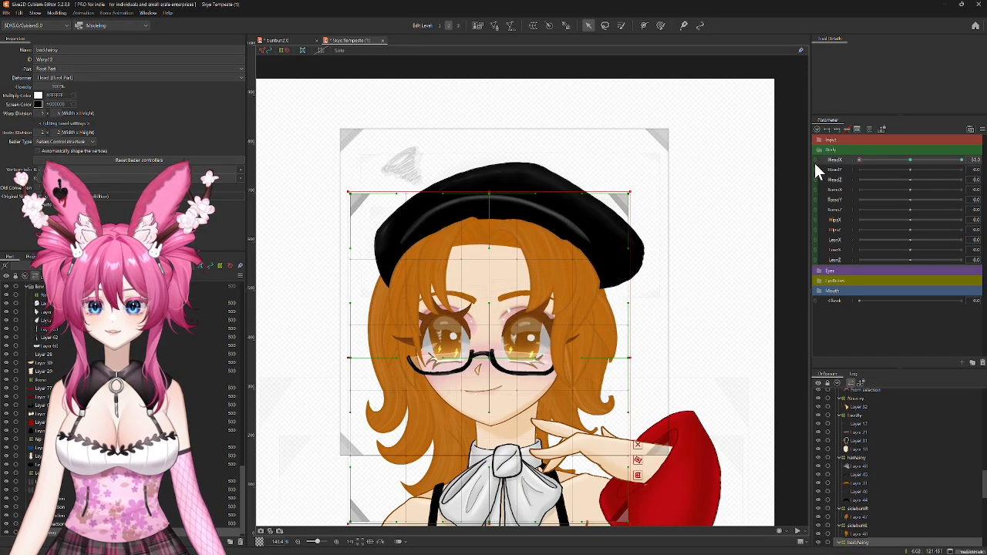
left_click_drag(633, 417, 686, 378)
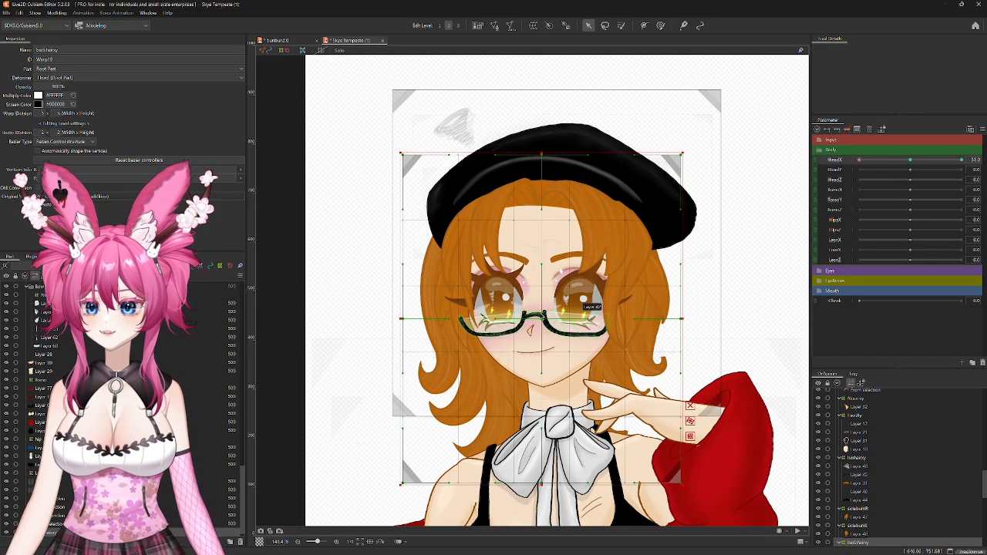
left_click_drag(542, 317, 558, 316)
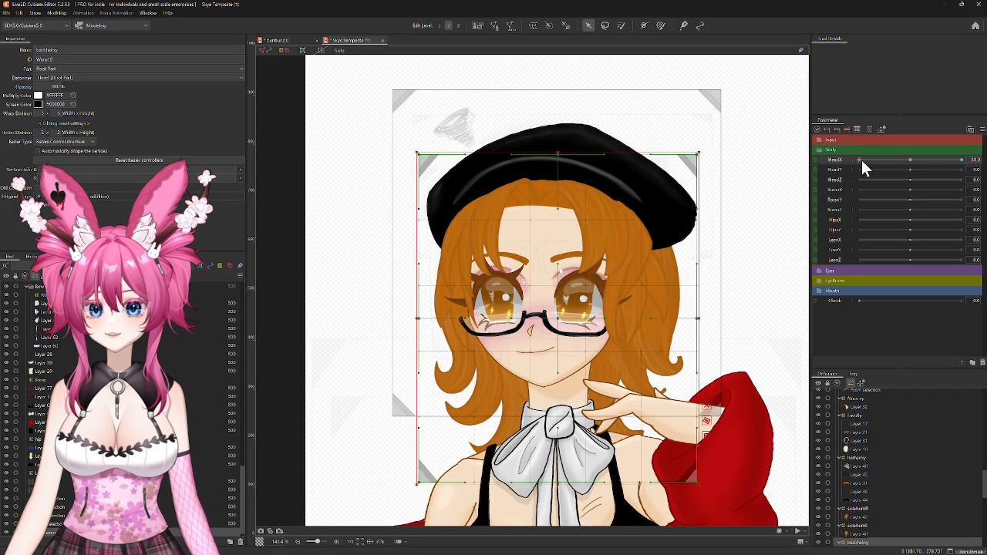
left_click_drag(862, 160, 974, 194)
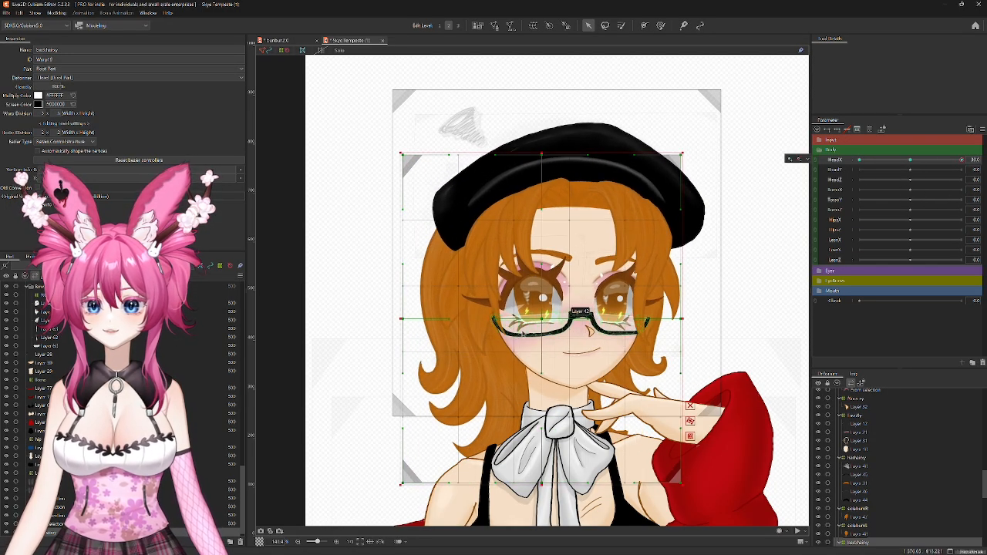
left_click_drag(543, 317, 523, 318)
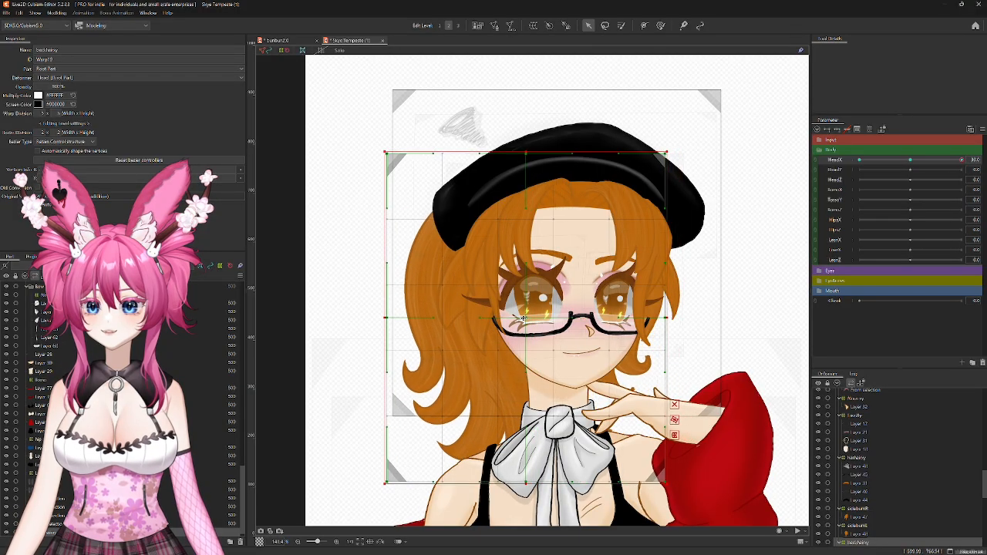
Step: At minimum HeadX, push the backhairxy deformer's right edge outward, stretch its right corners vertically, and draw its left edge and corners inward
left_click_drag(962, 169, 828, 218)
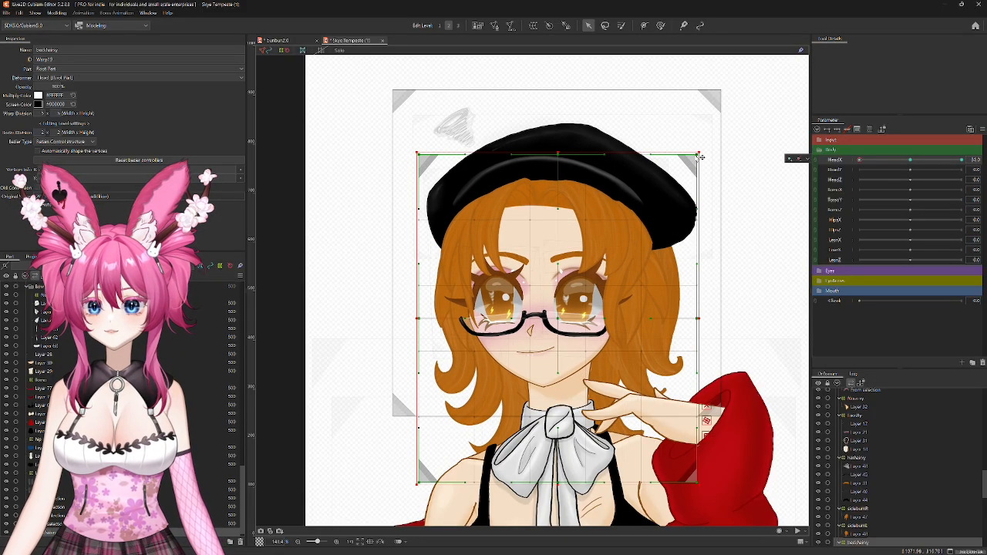
left_click_drag(700, 157, 711, 146)
left_click_drag(700, 318, 704, 319)
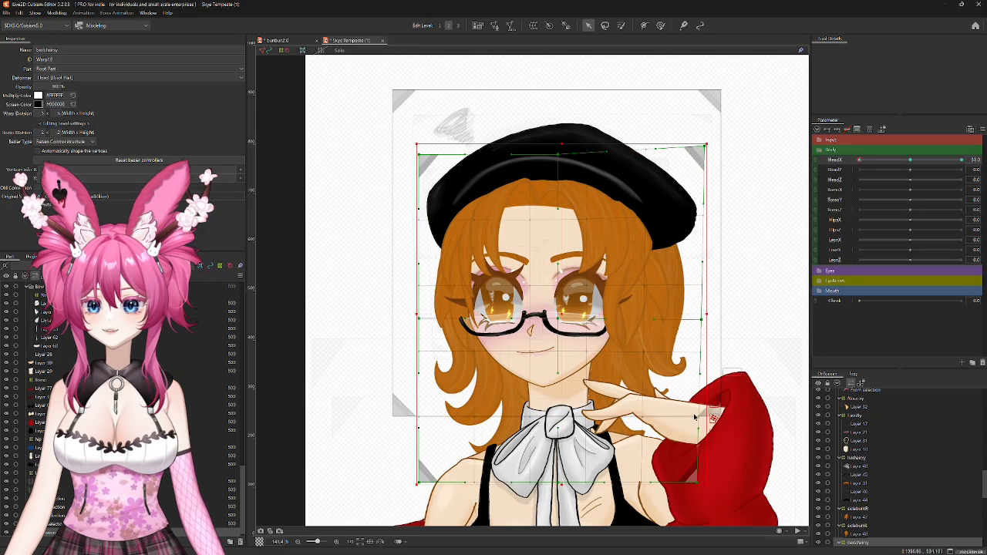
left_click_drag(700, 485, 700, 490)
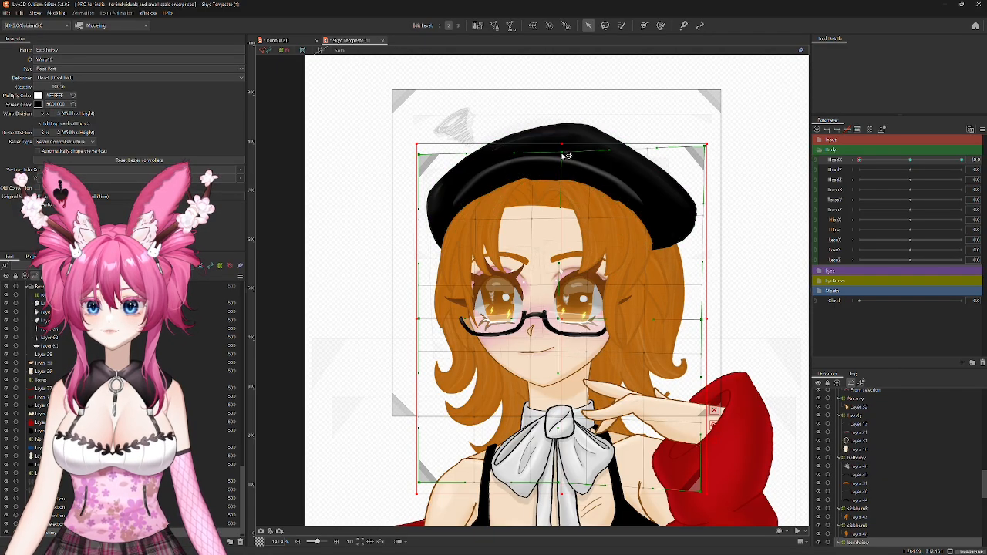
left_click_drag(420, 154, 426, 157)
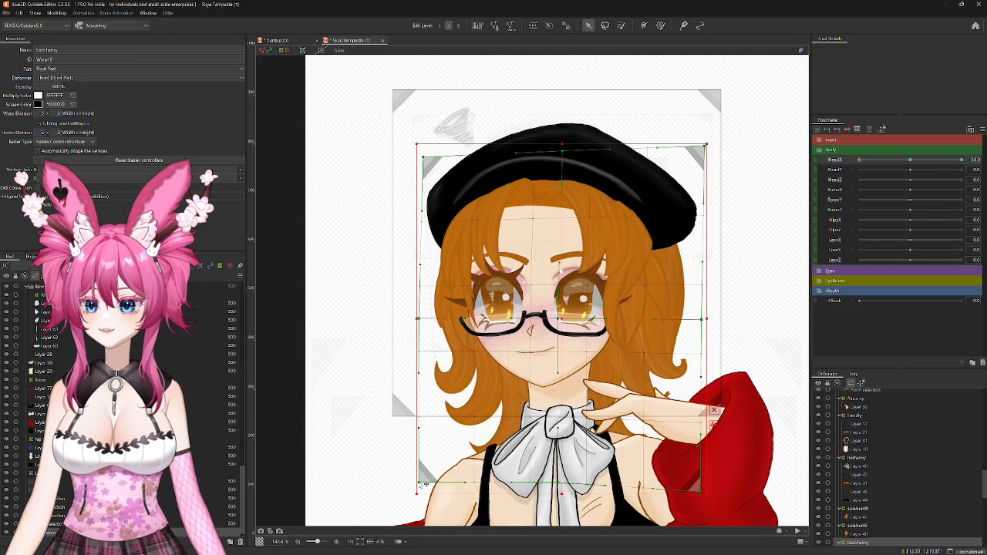
left_click_drag(424, 485, 426, 473)
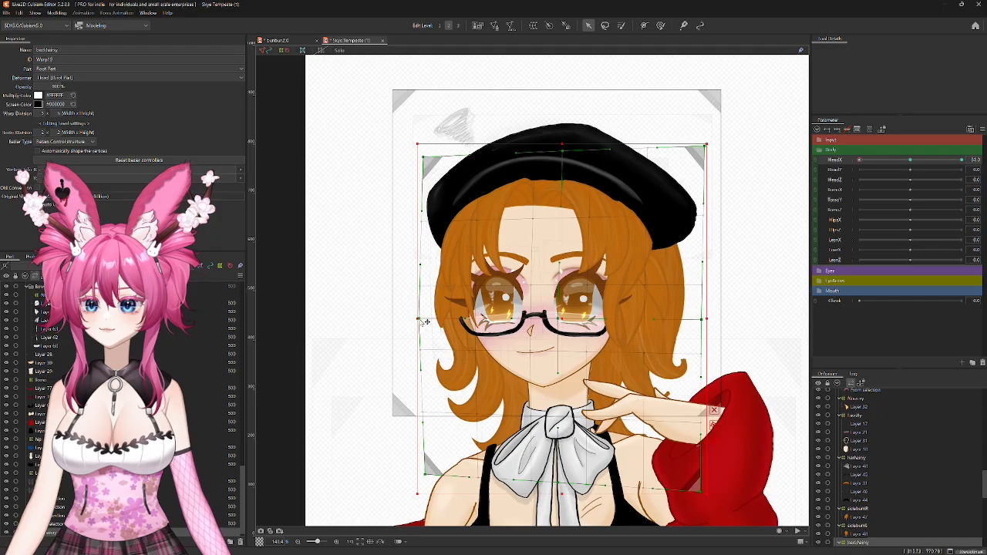
left_click_drag(426, 323, 433, 330)
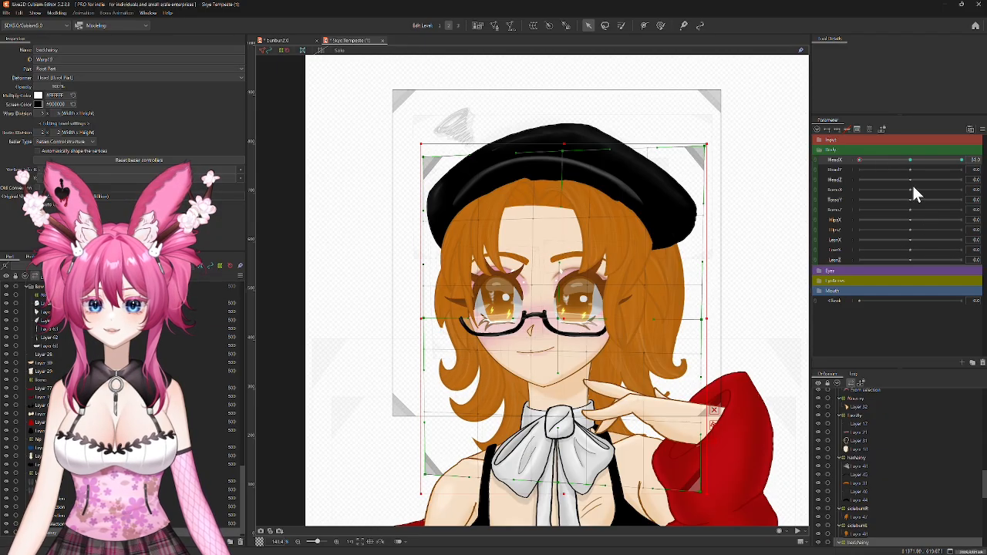
Step: At maximum HeadX, pull the backhairxy deformer's right edge and corners inward, widen its left edge outward, and lower its bottom-left corner
left_click_drag(860, 160, 954, 176)
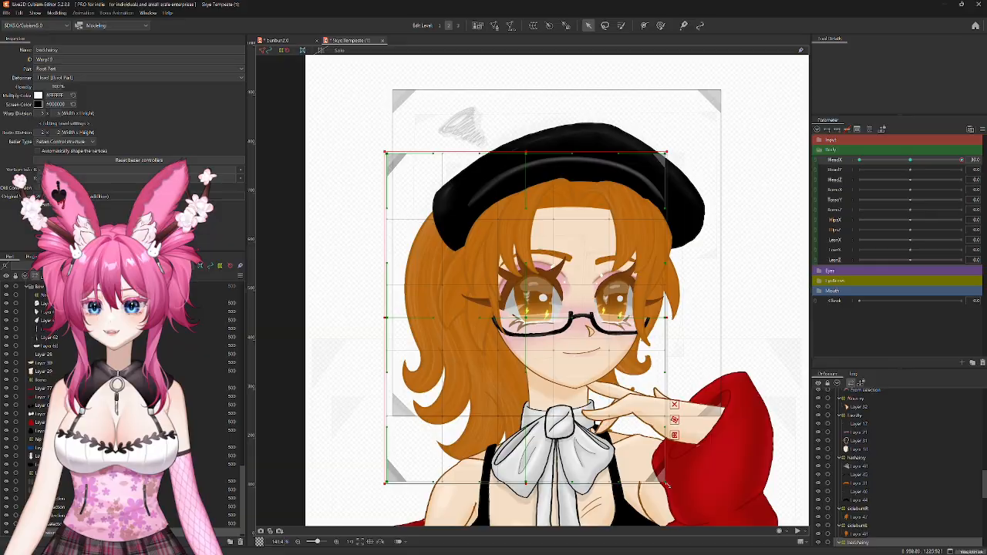
left_click_drag(671, 485, 662, 476)
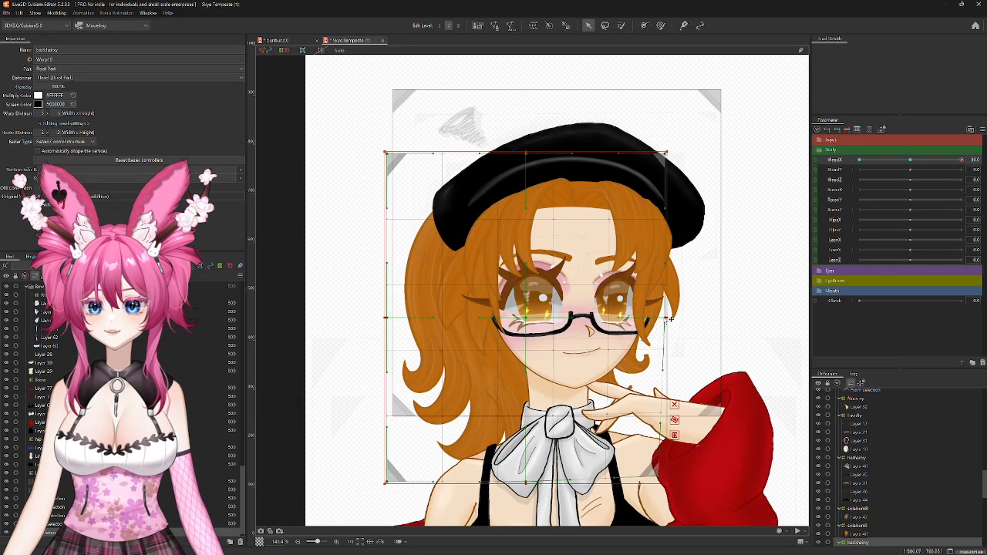
left_click_drag(670, 318, 666, 319)
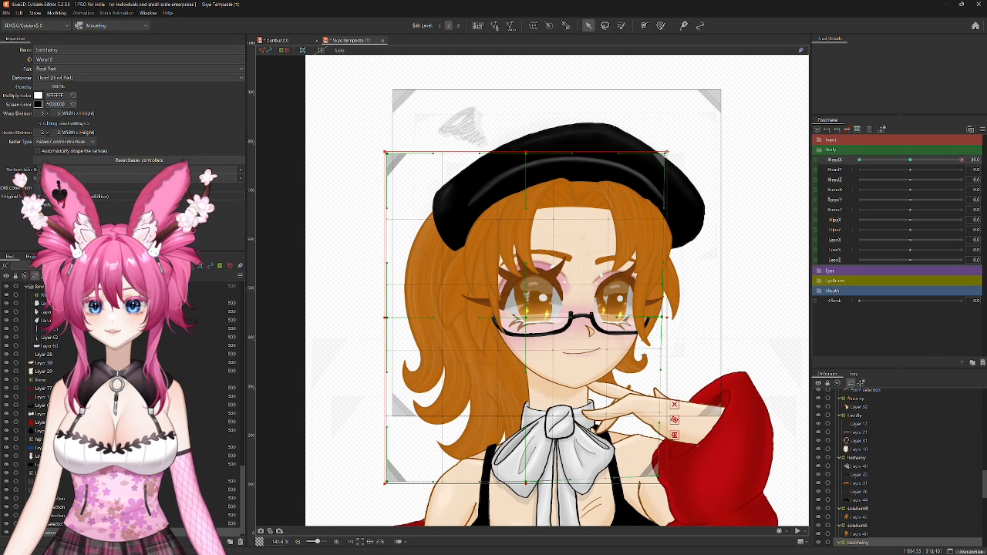
left_click_drag(668, 157, 660, 161)
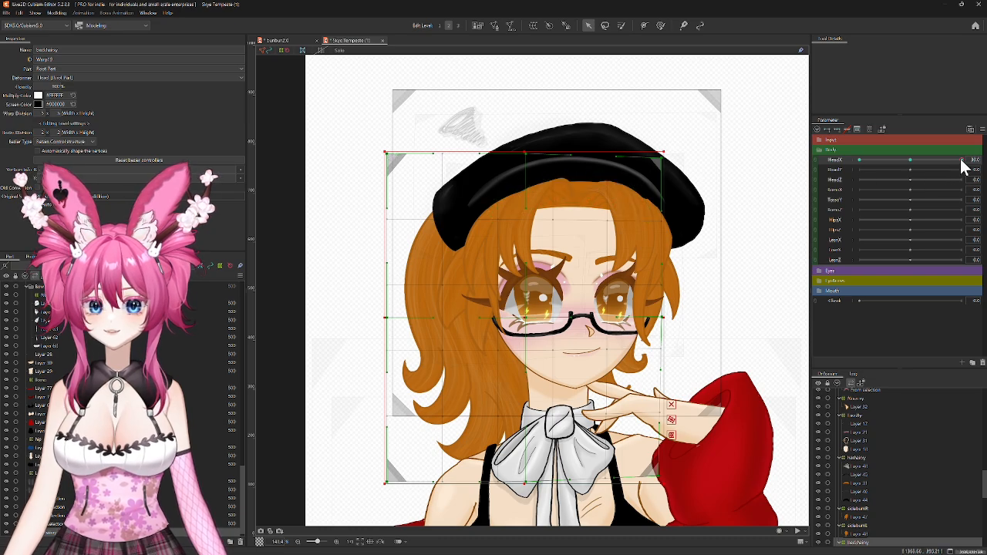
mouse_move(964, 168)
left_mouse_down()
mouse_move(822, 154)
mouse_move(970, 170)
mouse_move(836, 172)
mouse_move(970, 184)
left_mouse_up()
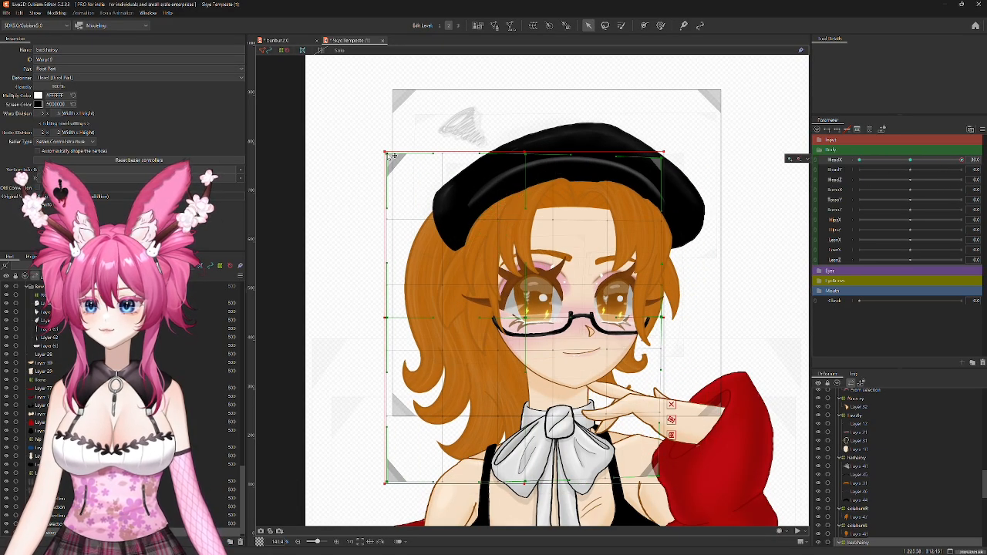
left_click_drag(388, 154, 384, 152)
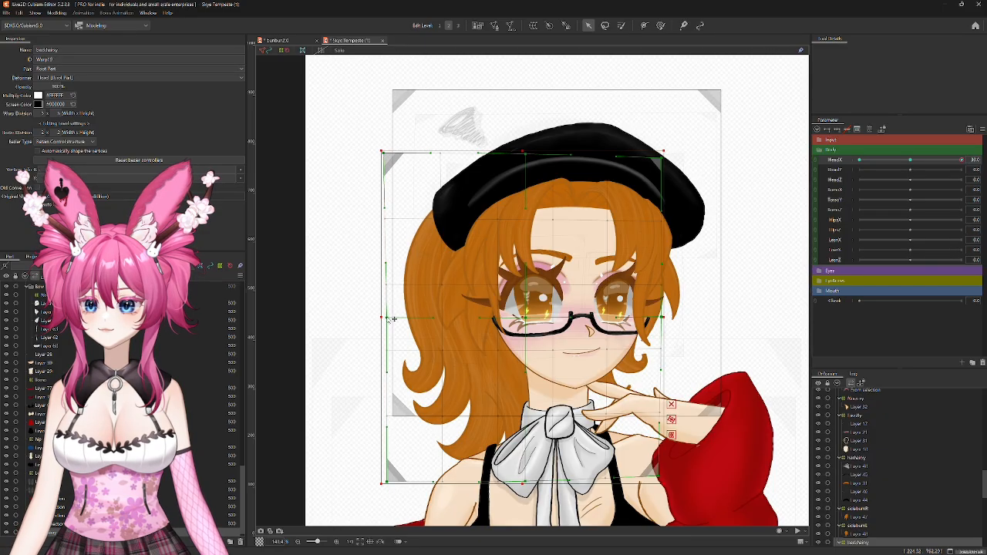
left_click_drag(388, 319, 384, 318)
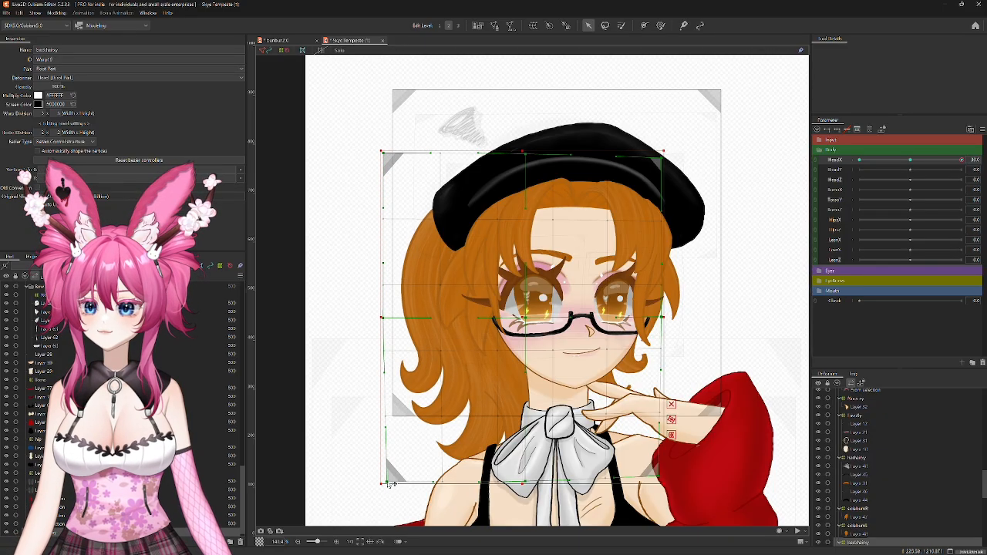
left_click_drag(389, 483, 390, 488)
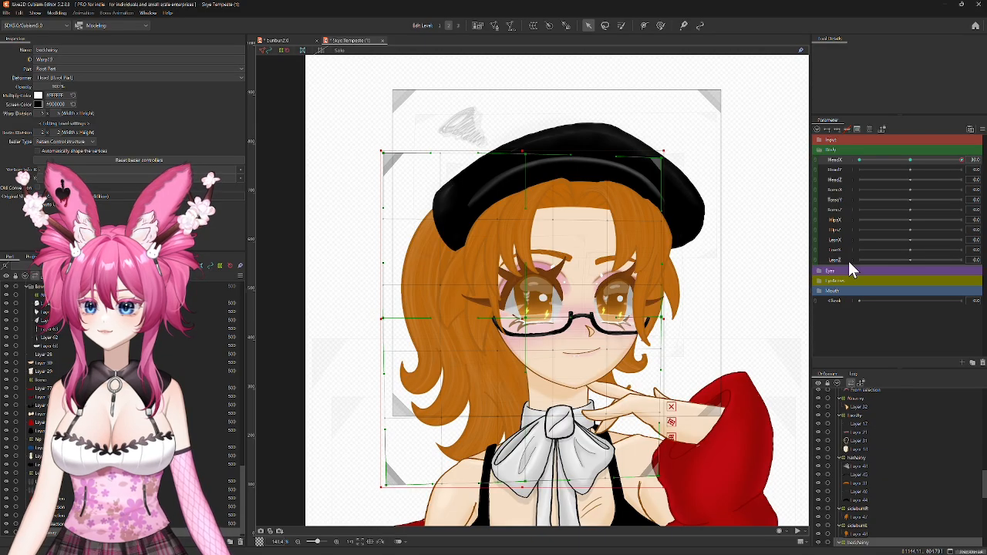
Step: Return HeadX to its centre and select the mouth, both eyebrow, bangs, glasses, and left eye warp deformers together
left_click_drag(960, 168, 910, 168)
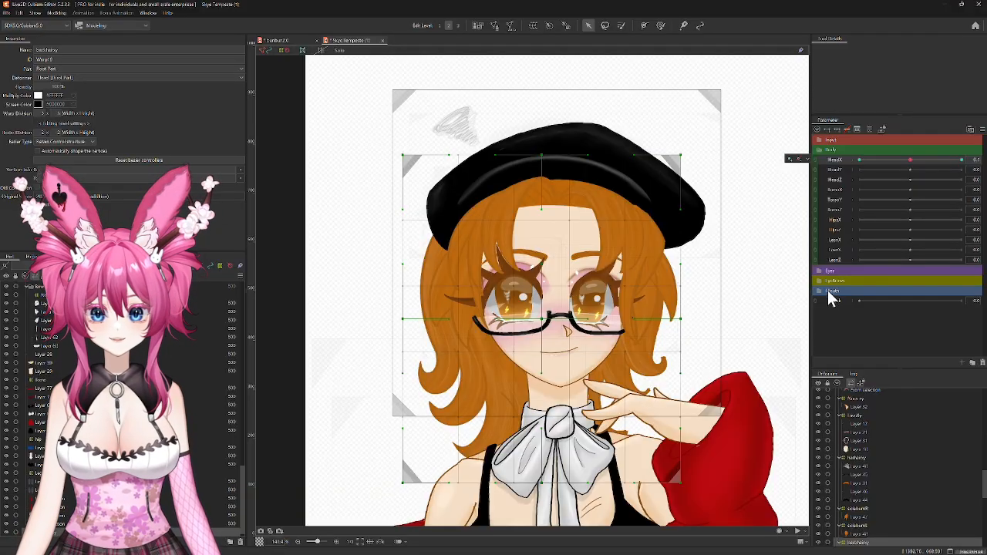
scroll(878, 421, "down", 1)
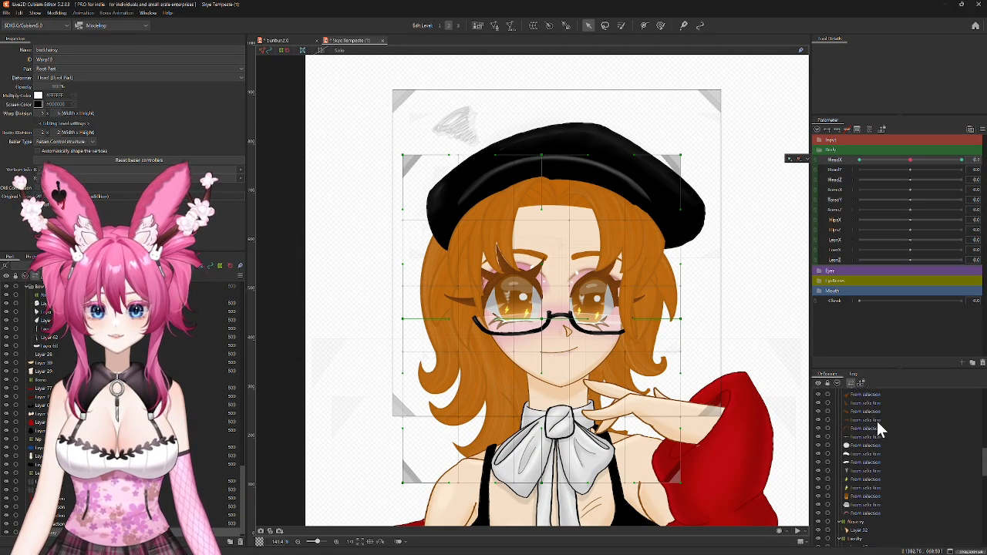
scroll(877, 421, "down", 2)
scroll(874, 419, "up", 4)
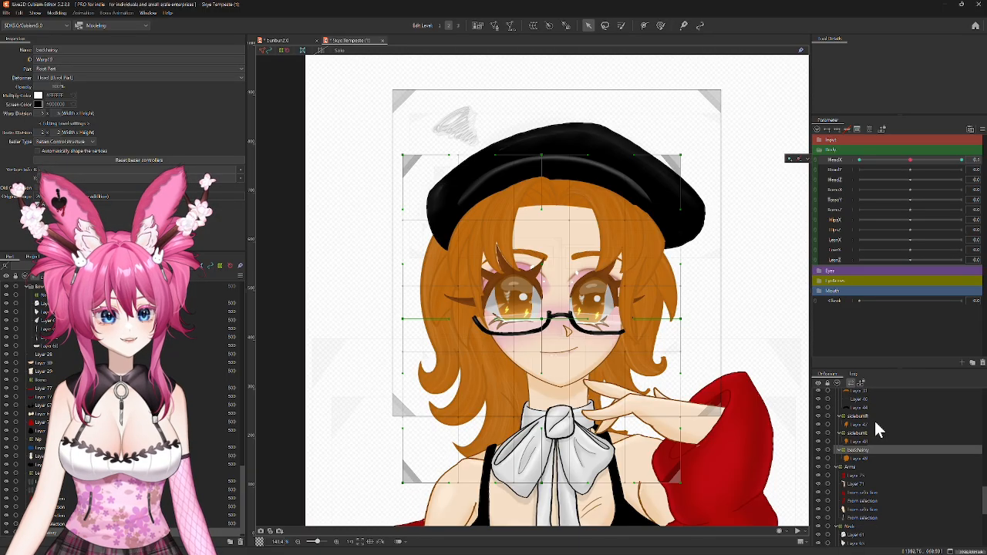
scroll(875, 423, "up", 5)
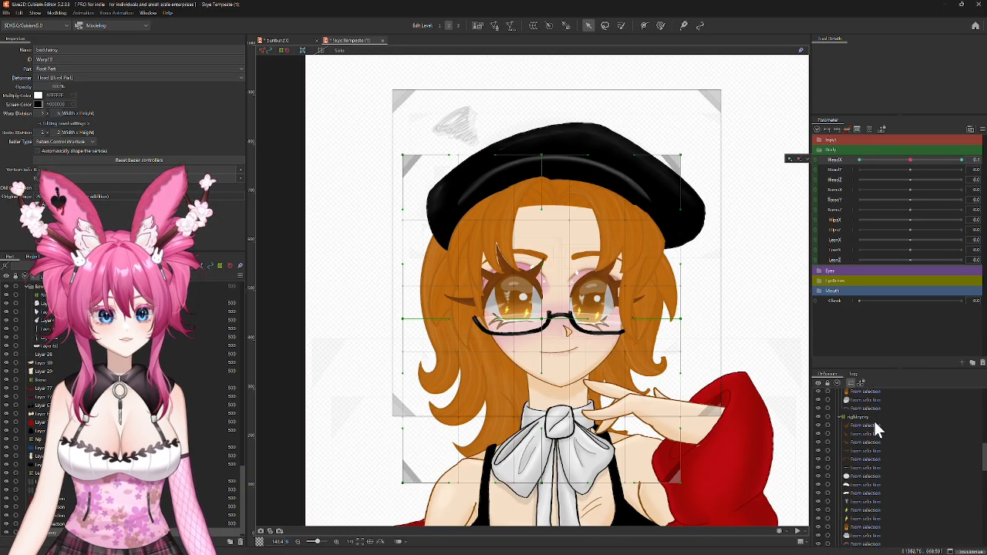
scroll(873, 428, "up", 4)
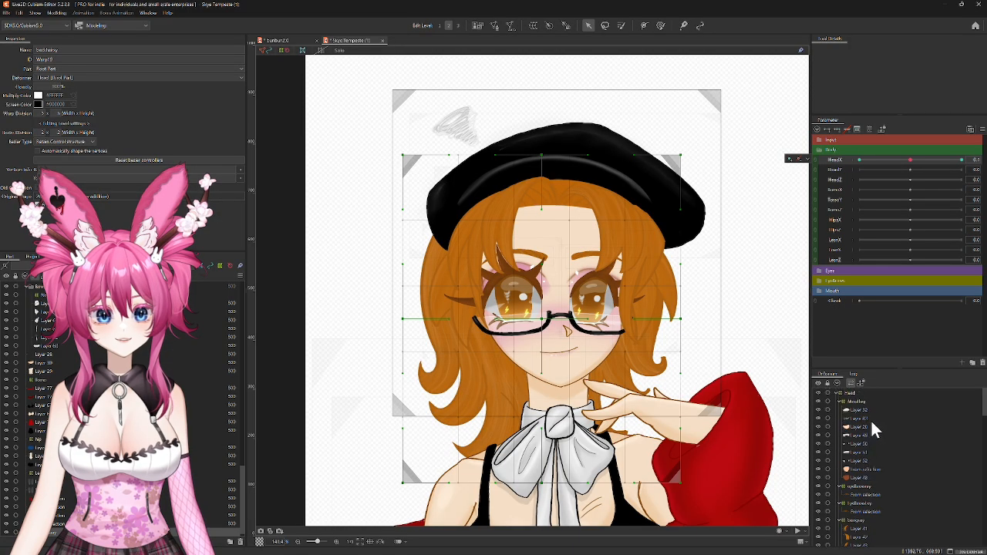
left_click(848, 402)
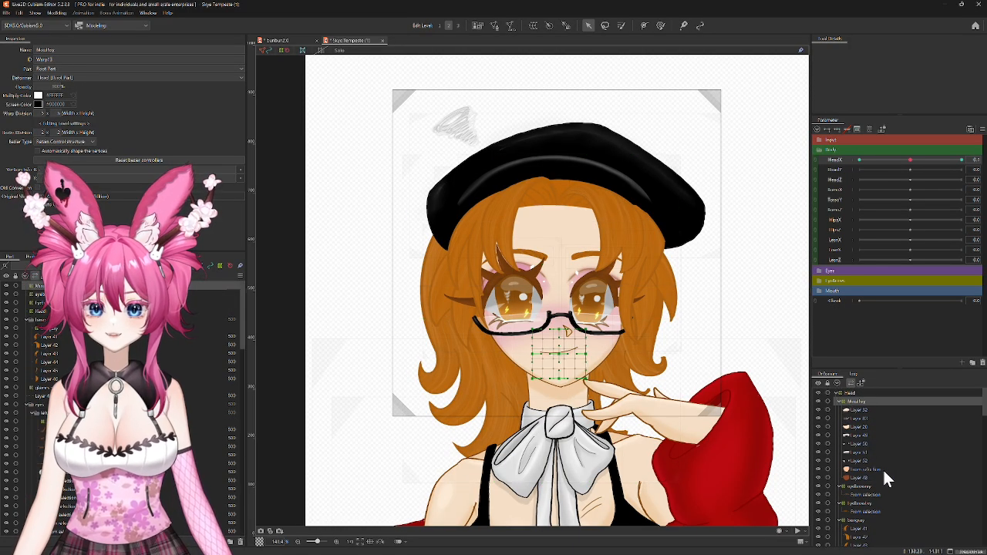
left_click(853, 486, "ctrl")
left_click(852, 503, "ctrl")
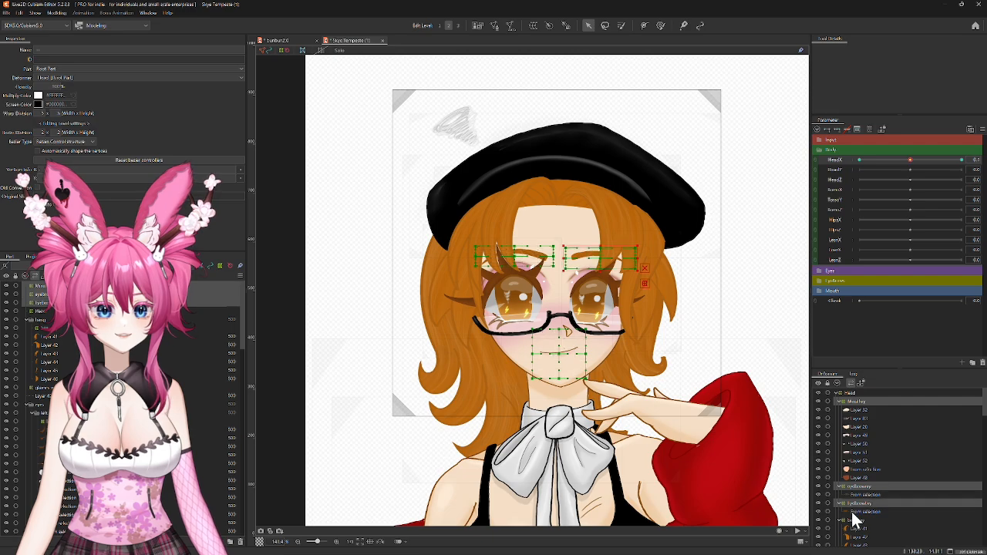
left_click(855, 520, "ctrl")
scroll(860, 517, "down", 2)
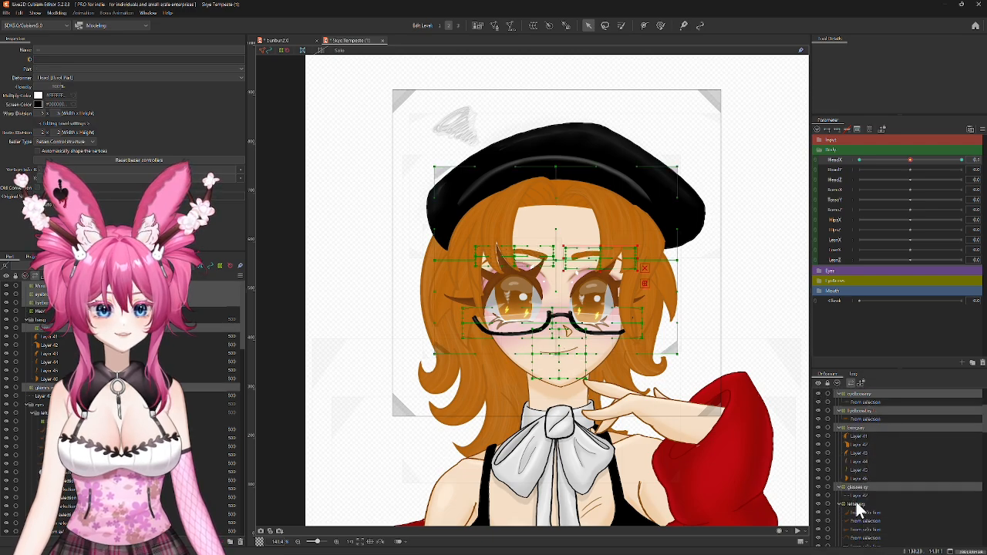
left_click(856, 504, "ctrl")
Step: Add the right eye, nose, face, hat, sideburnR, sideburnL, and backhairxy deformers to the selection
scroll(862, 478, "down", 3)
scroll(862, 480, "down", 2)
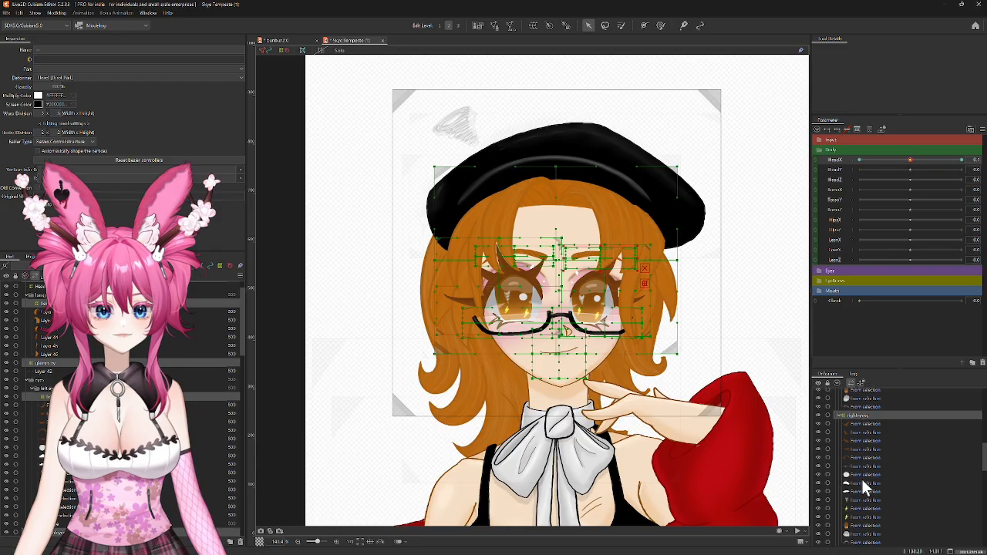
left_click(857, 490, "ctrl")
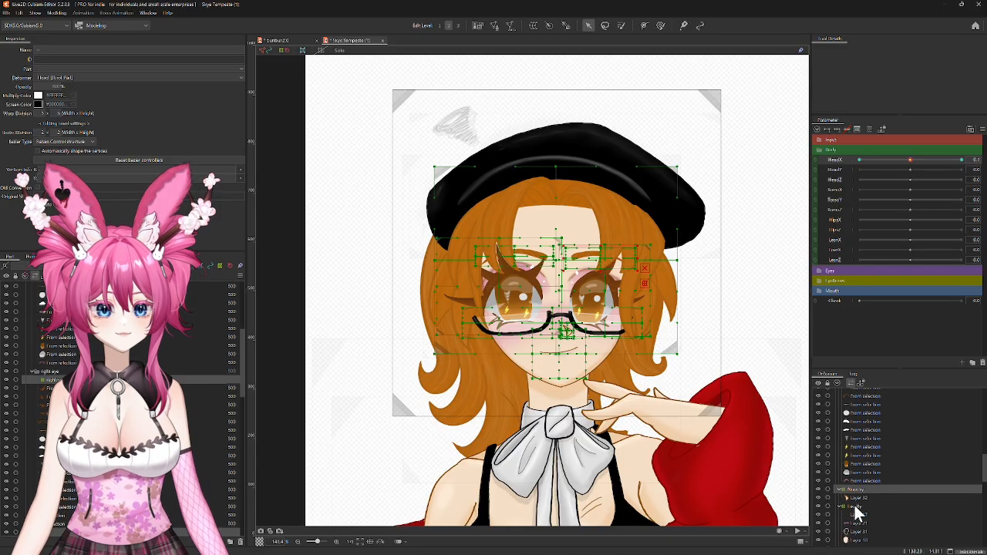
left_click(854, 507, "ctrl")
scroll(858, 465, "down", 3)
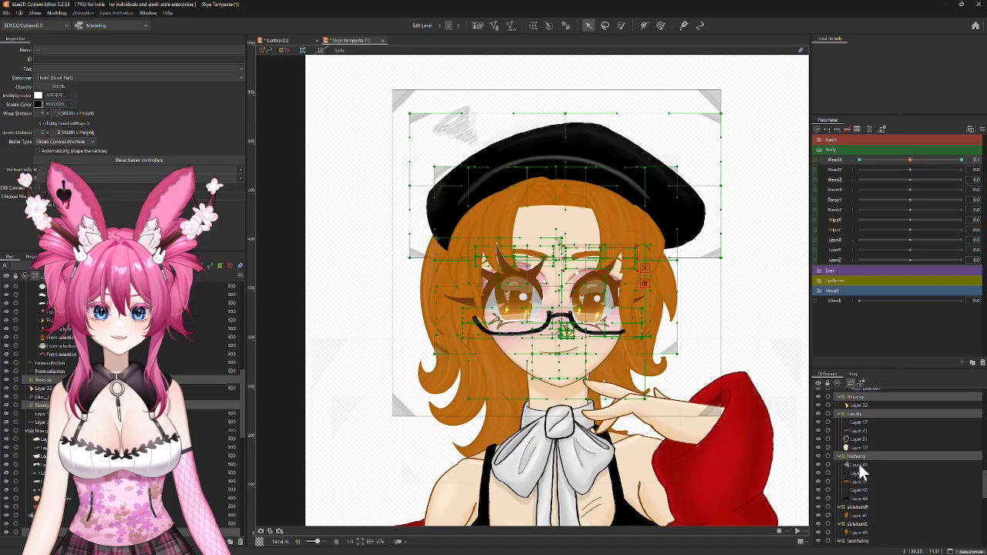
left_click(864, 507)
left_click(863, 525, "ctrl")
scroll(863, 495, "down", 1)
scroll(864, 497, "down", 2)
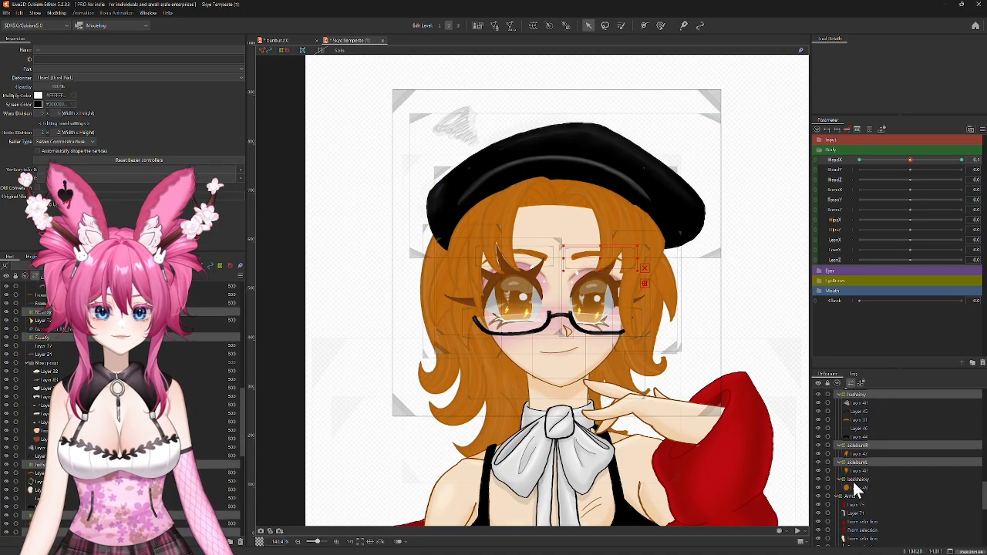
left_click(854, 479, "ctrl")
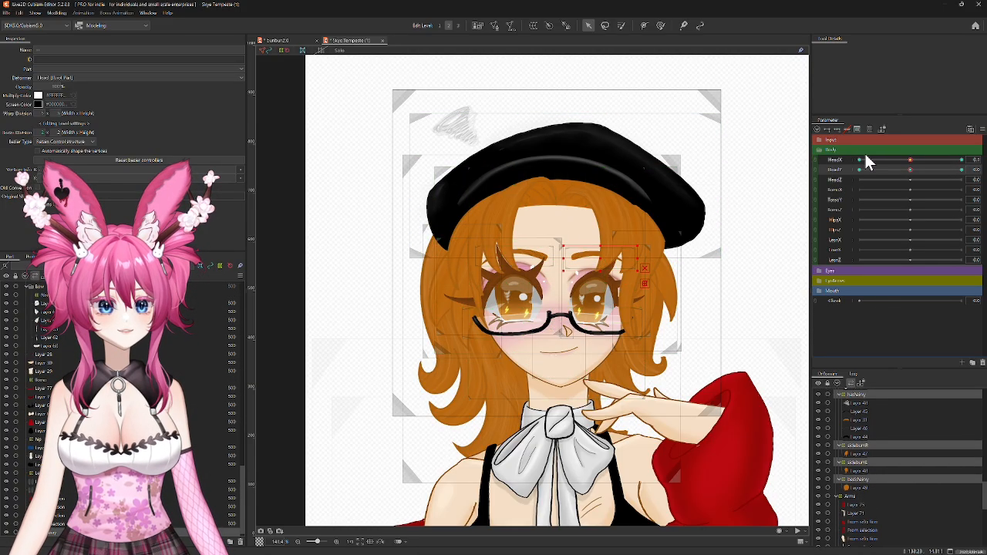
Step: Give the selected head deformers three keyforms on HeadY, set HeadY to its minimum, and select the objects keyed to it
left_click_drag(875, 169, 856, 170)
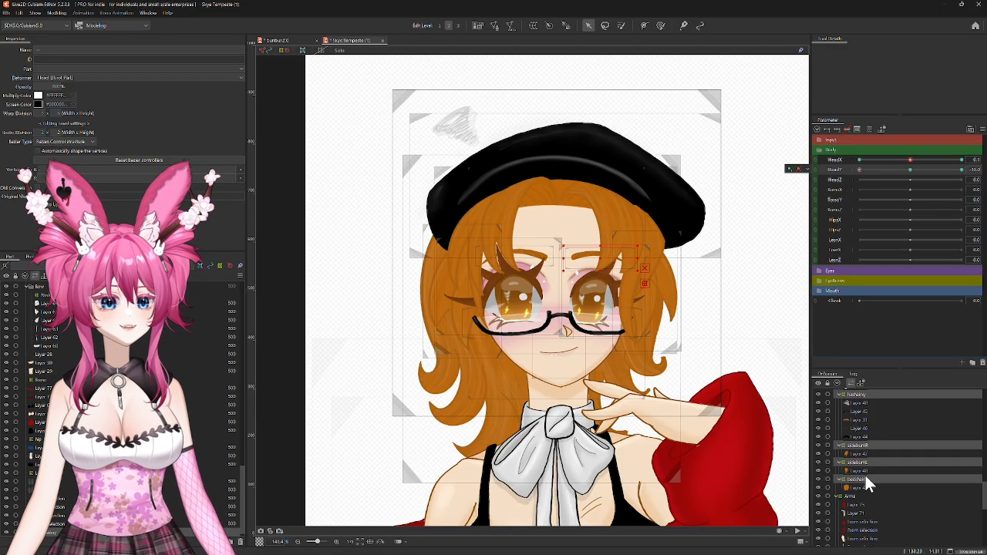
scroll(862, 467, "up", 2)
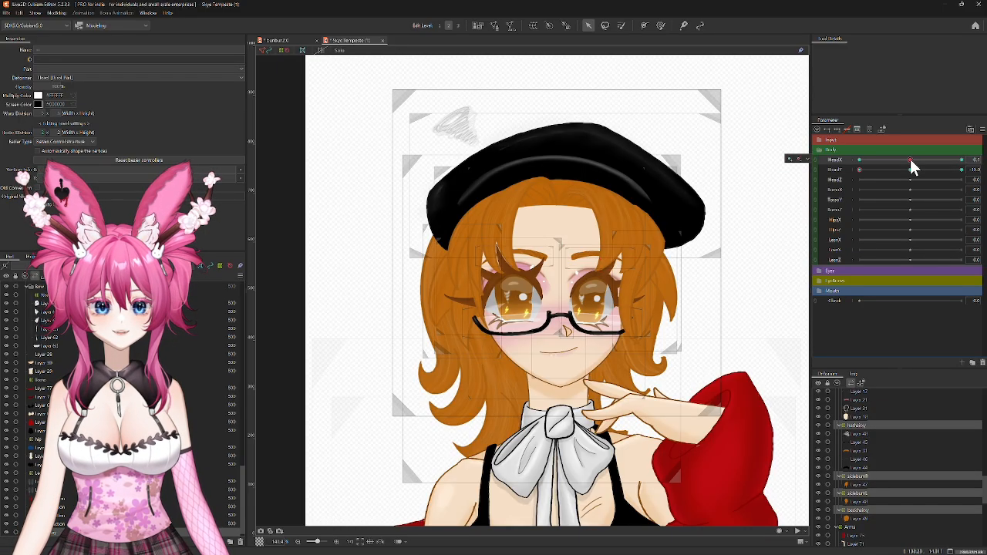
left_click_drag(911, 159, 911, 165)
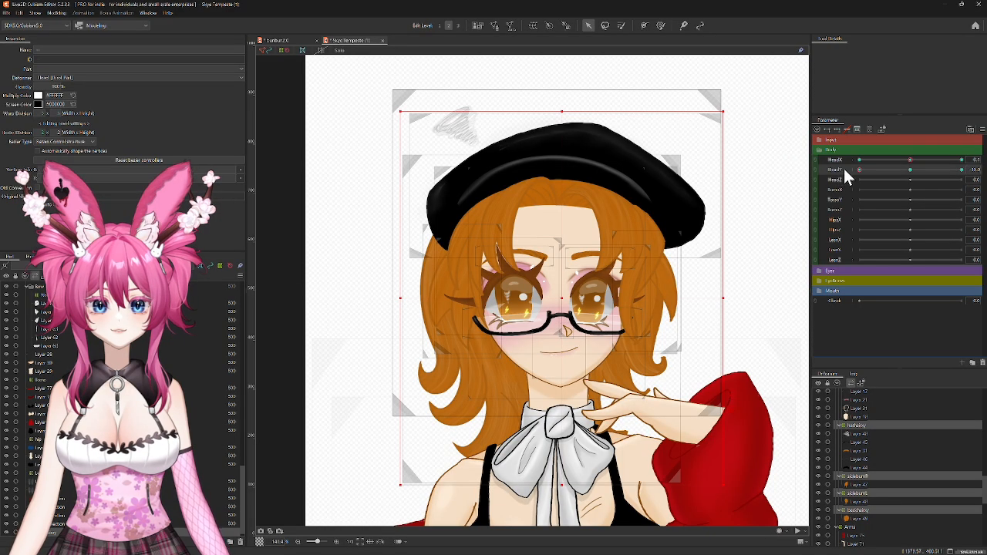
left_click_drag(860, 169, 844, 171)
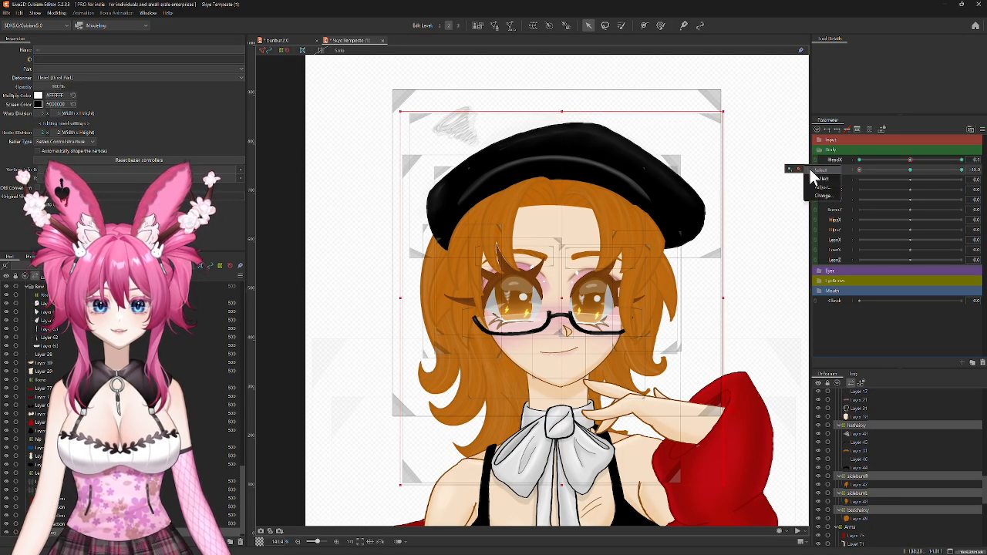
left_click(827, 171)
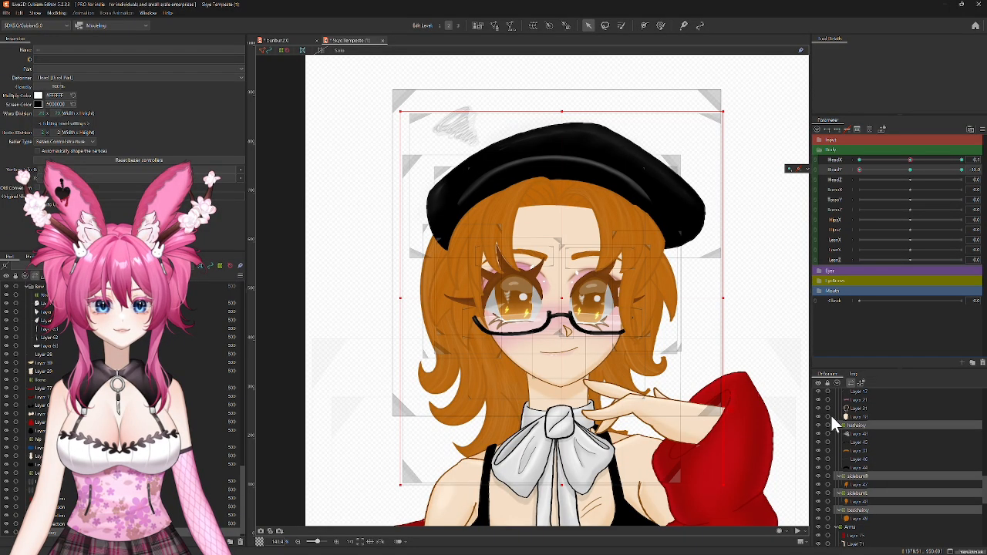
scroll(65, 373, "up", 10)
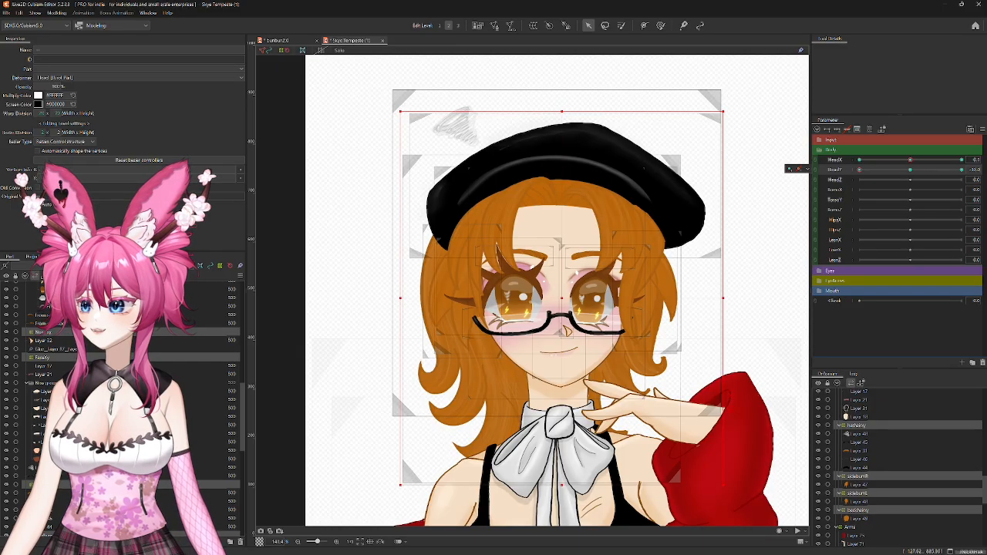
scroll(131, 409, "up", 4)
scroll(131, 409, "up", 5)
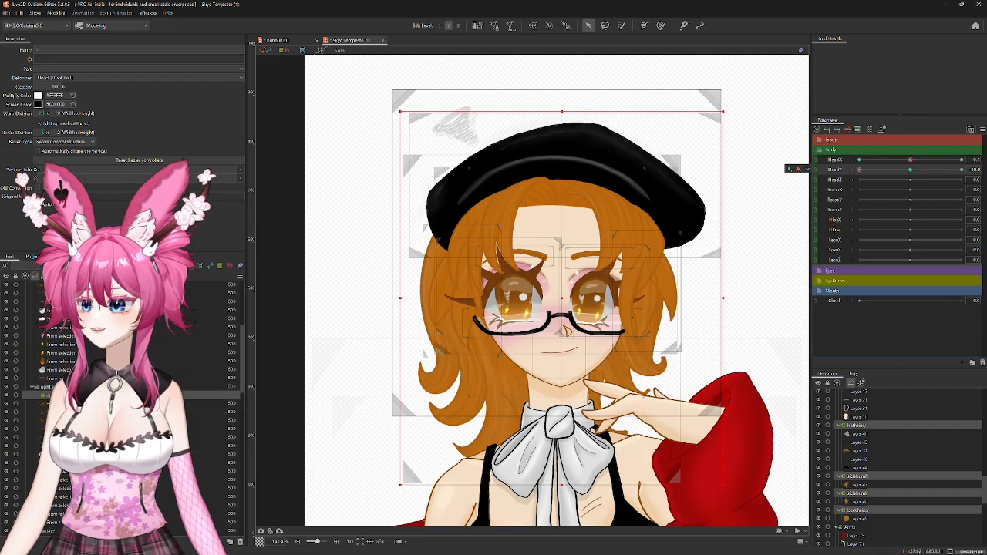
left_click_drag(364, 418, 350, 355)
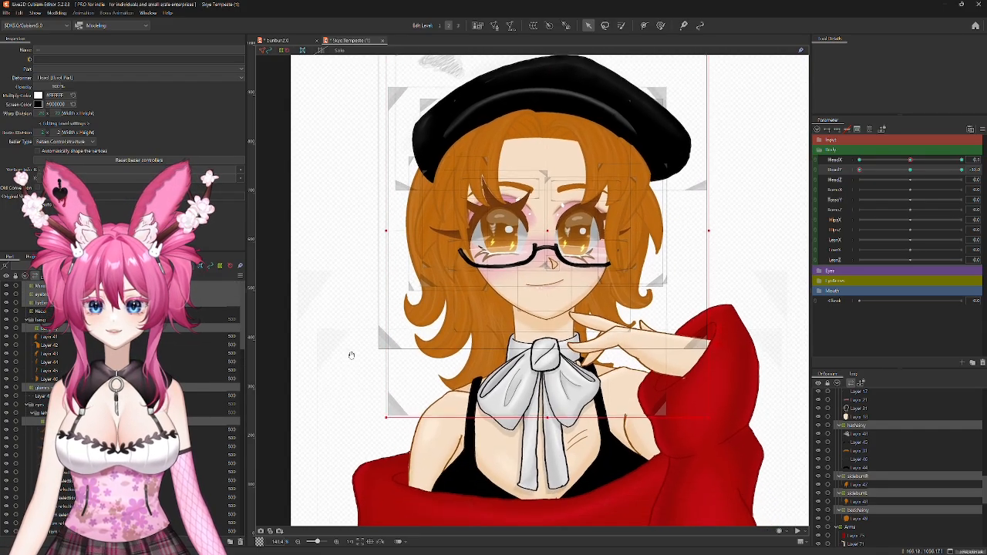
Step: Try to shift the selected head deformers slightly down at minimum HeadY and up at maximum HeadY, returning HeadY to its centre
left_click_drag(547, 237, 551, 242)
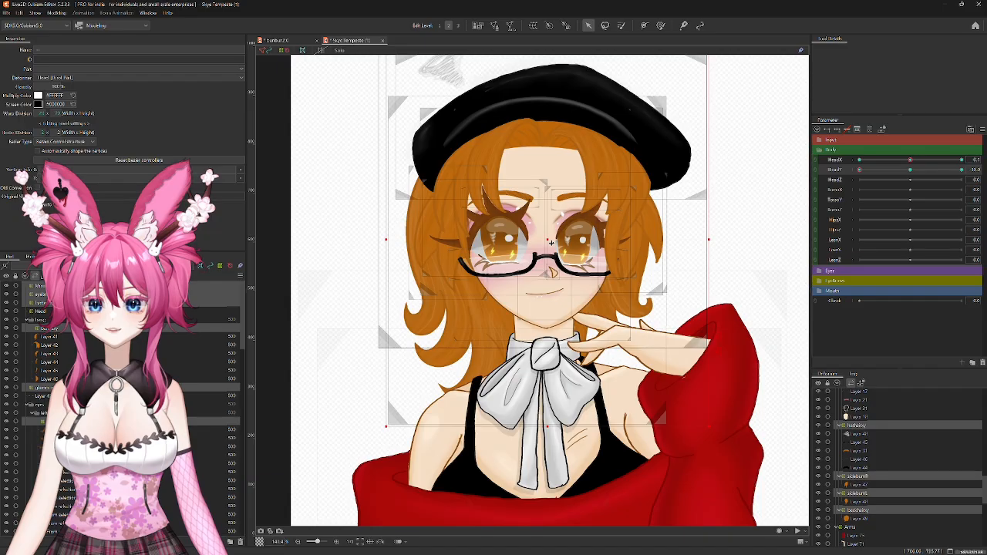
left_click_drag(867, 167, 850, 191)
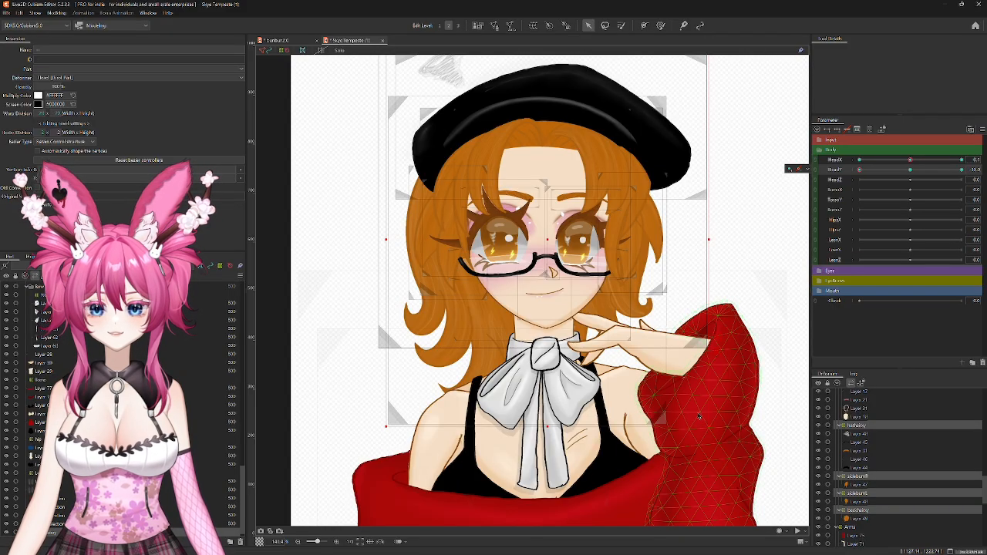
left_click_drag(762, 283, 762, 329)
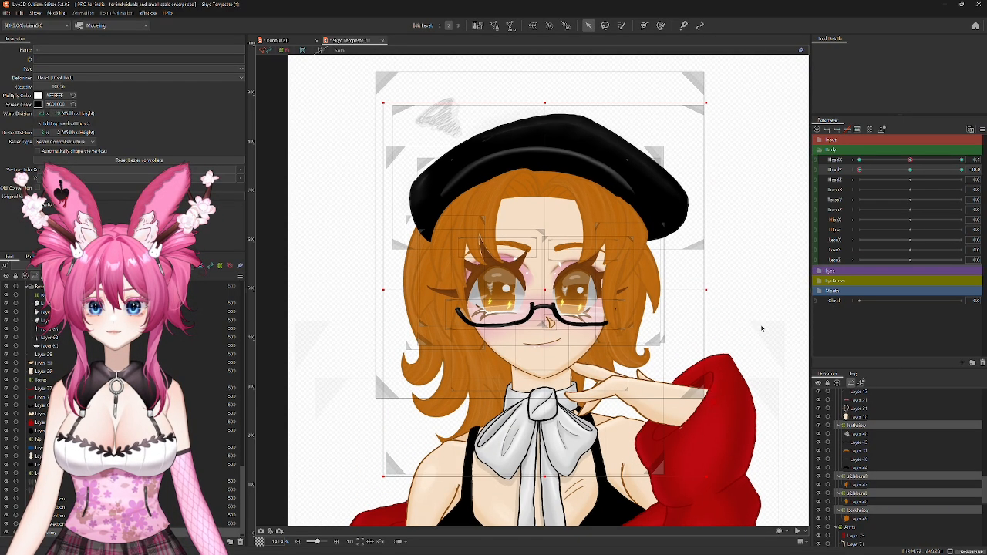
left_click_drag(860, 169, 962, 169)
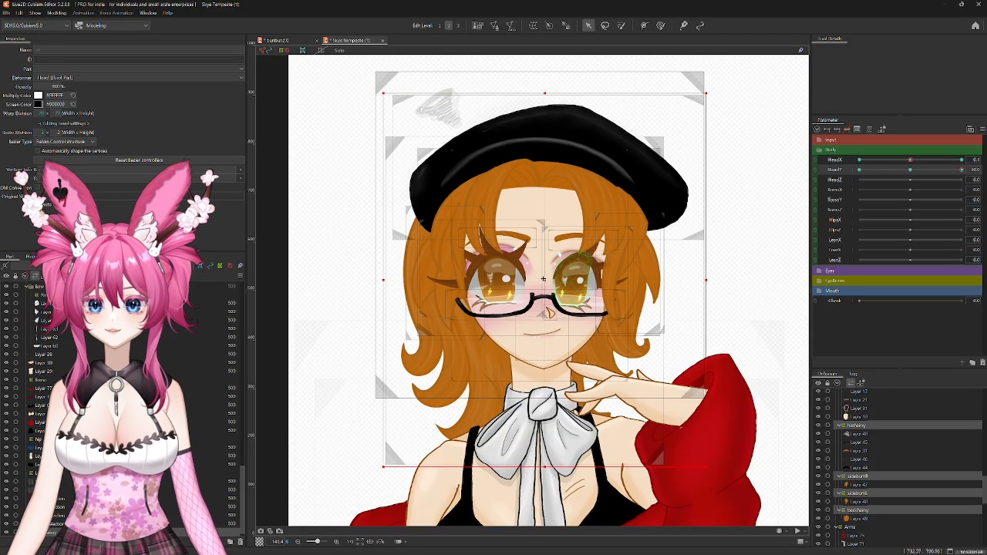
left_click_drag(546, 281, 545, 270)
left_click_drag(963, 174, 911, 193)
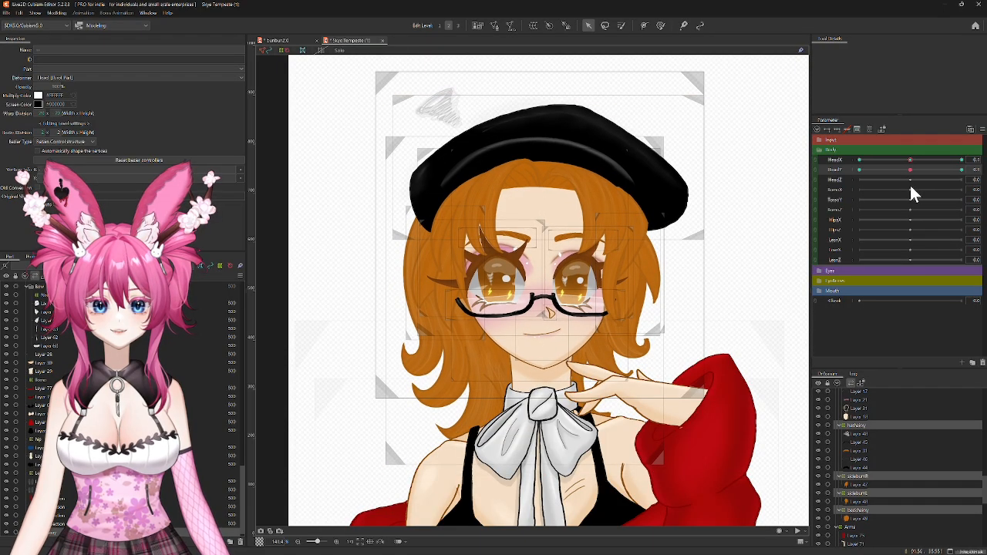
Step: Move Layer 30, the shadow mesh under the chin, from the Neck deformer into the FaceXY deformer
scroll(872, 444, "down", 5)
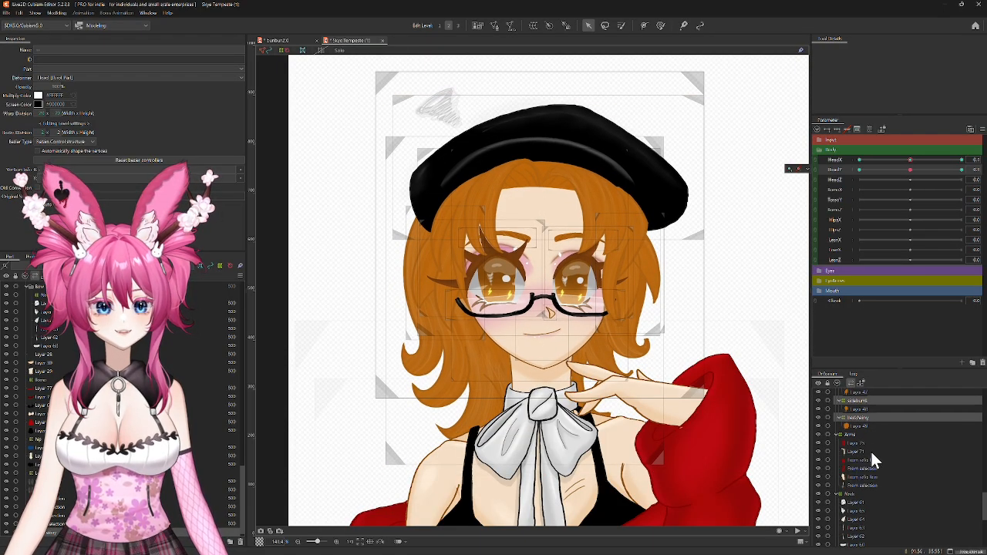
scroll(873, 455, "up", 1)
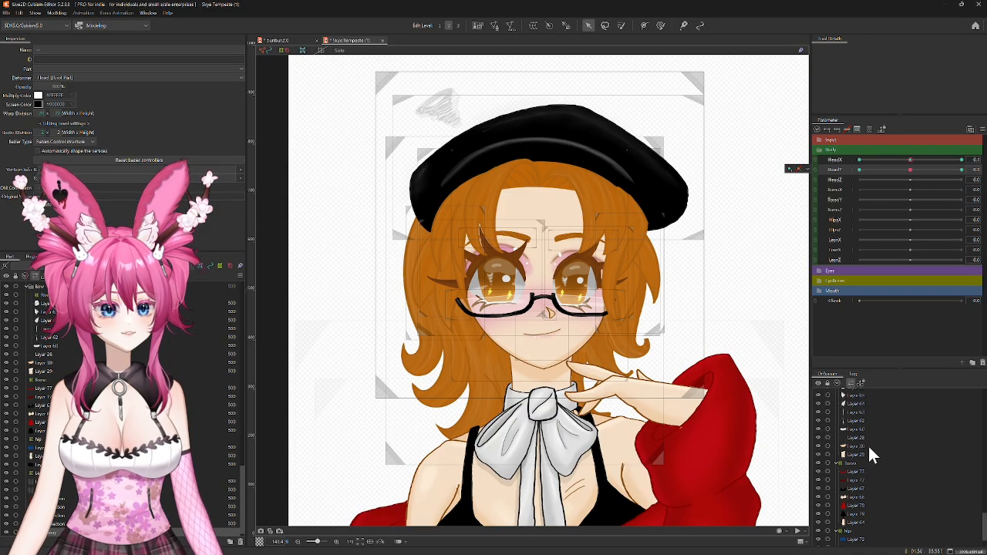
scroll(876, 457, "up", 1)
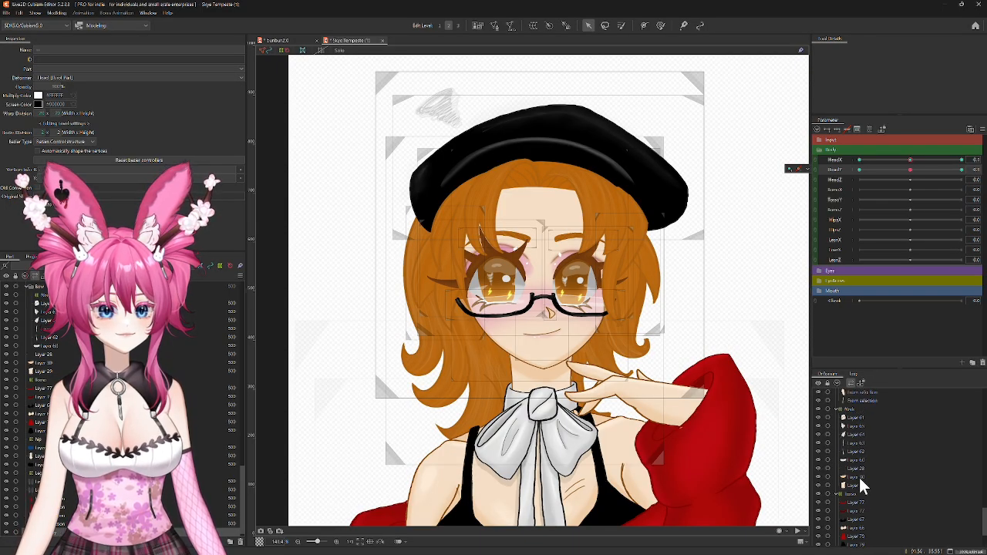
left_click(859, 477)
scroll(879, 432, "up", 2)
scroll(874, 428, "up", 5)
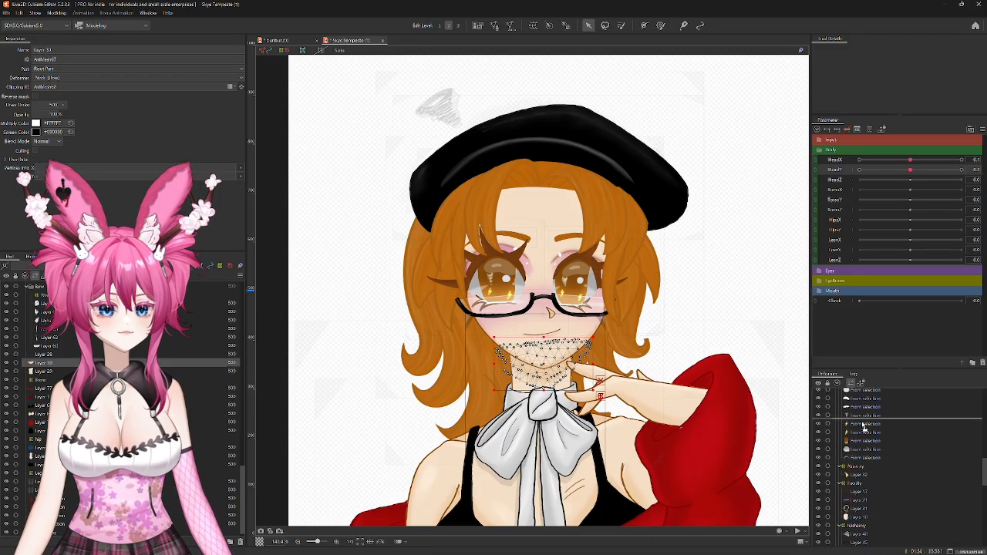
mouse_move(861, 484)
left_mouse_down()
mouse_move(862, 474)
mouse_move(862, 489)
left_mouse_up()
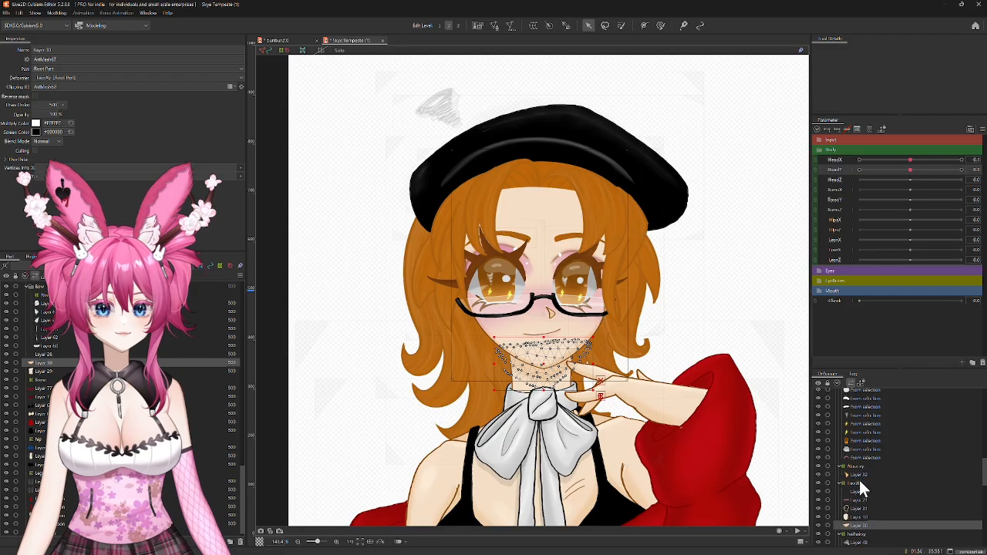
mouse_move(910, 160)
left_mouse_down()
mouse_move(837, 170)
mouse_move(955, 184)
mouse_move(847, 175)
mouse_move(909, 177)
left_mouse_up()
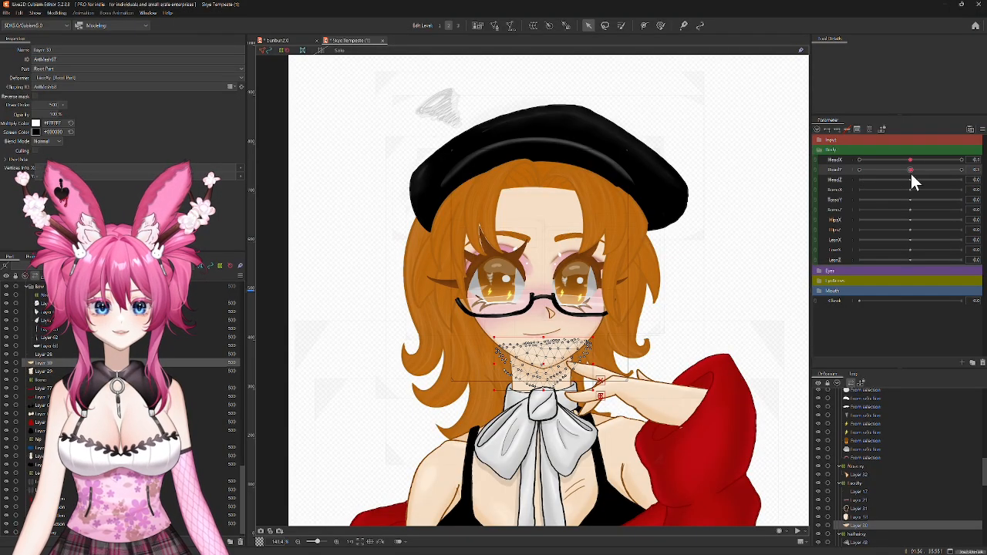
Step: Select the FaceXY, nose, hat, sideburnR, sideburnL, and backhairxy deformers together
left_click(853, 484)
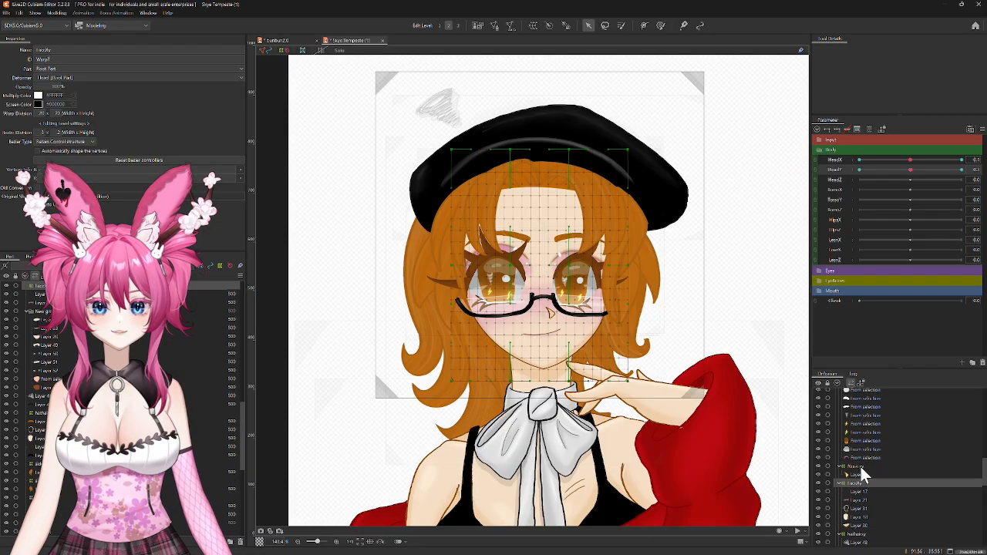
left_click_drag(914, 169, 857, 172)
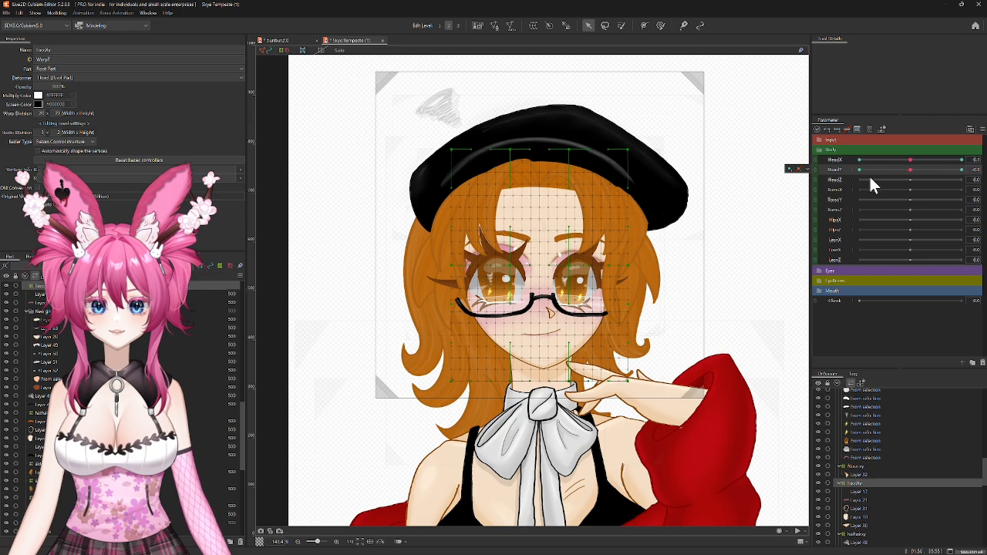
scroll(871, 410, "up", 4)
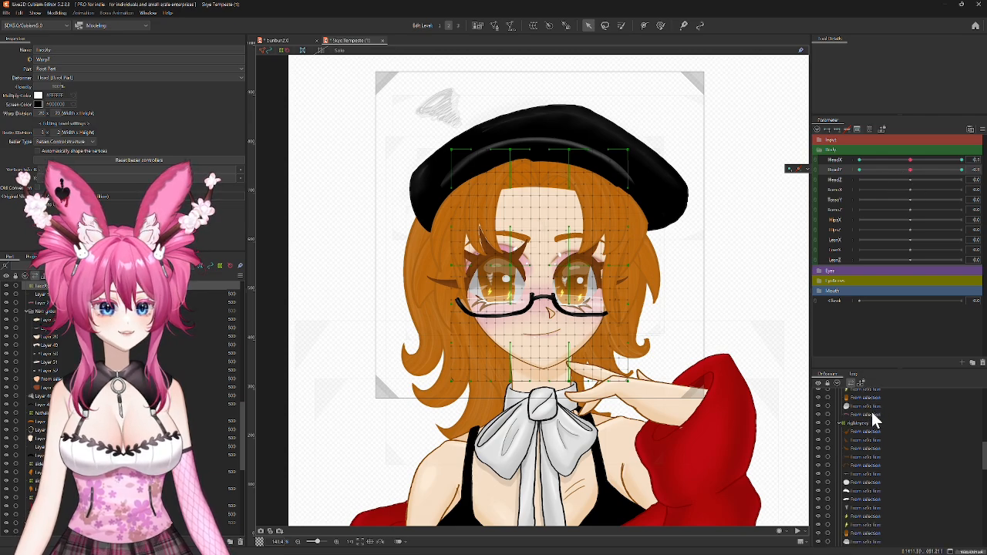
scroll(870, 424, "down", 4)
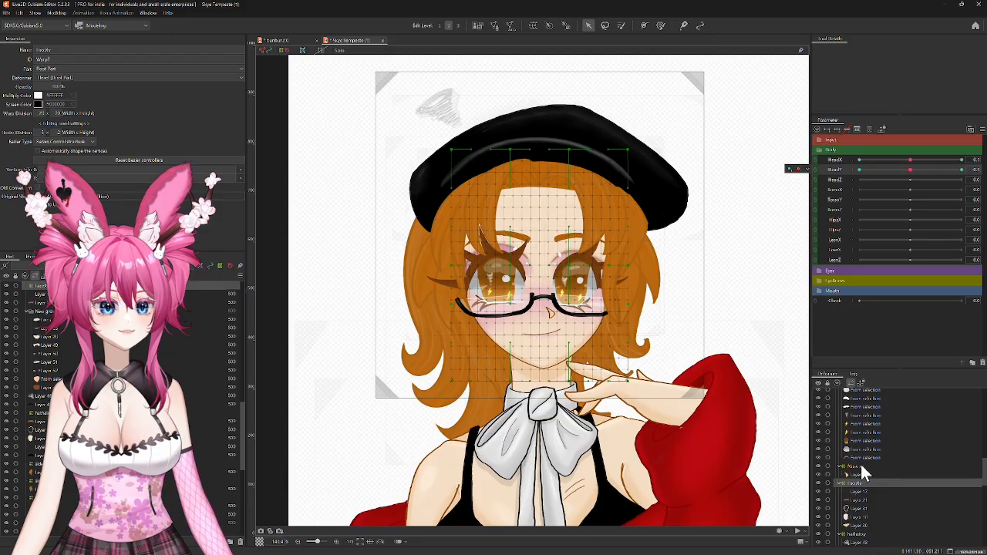
left_click(861, 466, "ctrl")
left_click(854, 533, "ctrl")
scroll(872, 486, "down", 4)
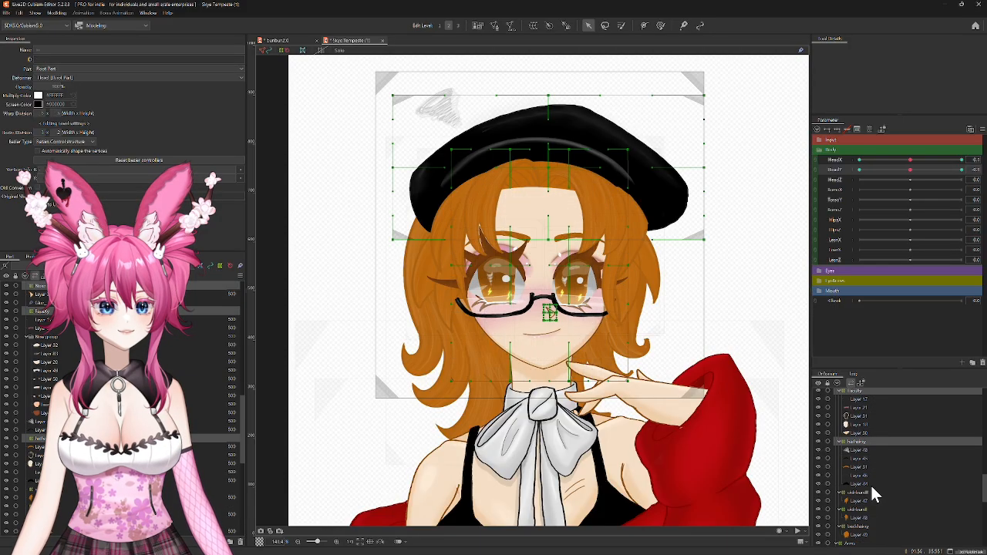
left_click(872, 492, "ctrl")
left_click(860, 509, "ctrl")
left_click(860, 526, "ctrl")
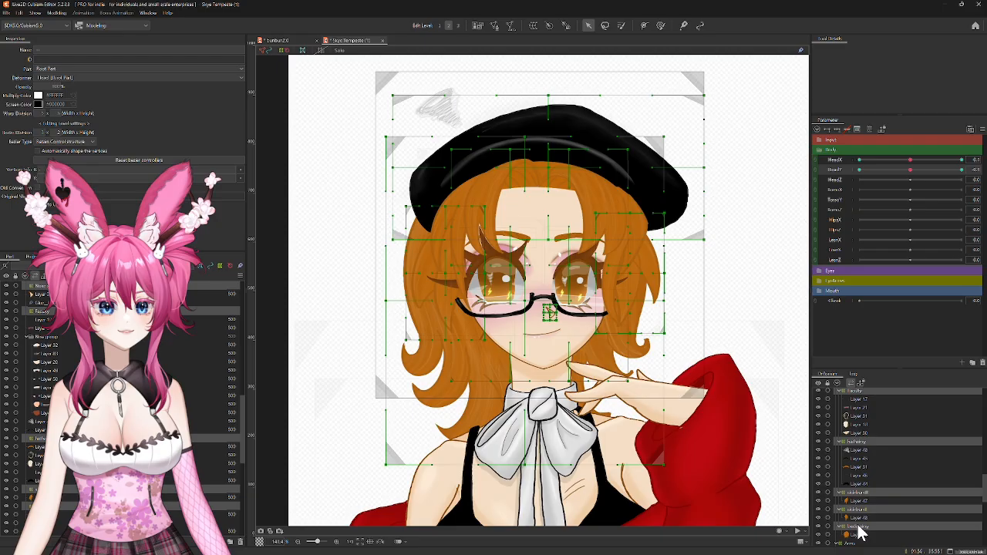
Step: Set HeadX to exactly 0 and HeadY to its minimum of -30
left_click_drag(911, 171, 860, 171)
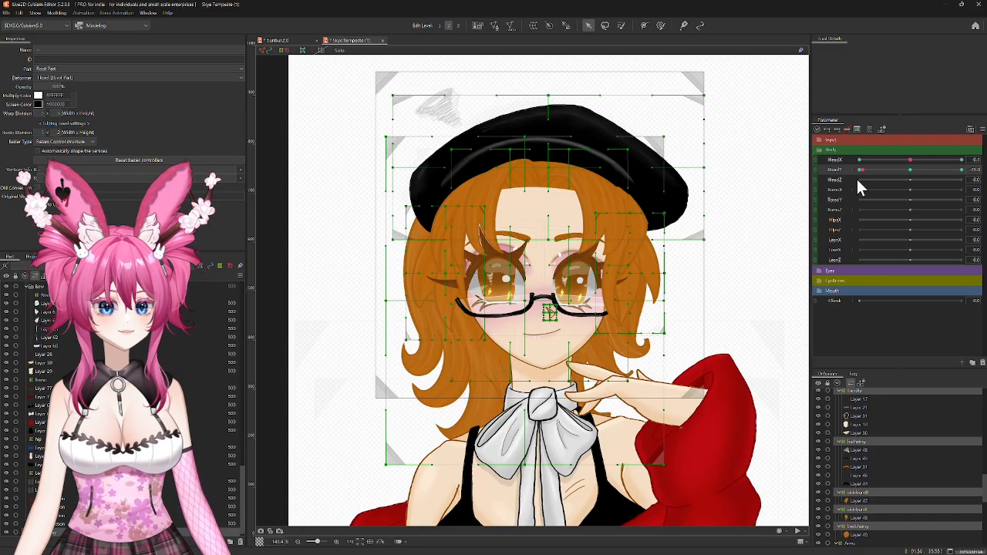
left_click(972, 159)
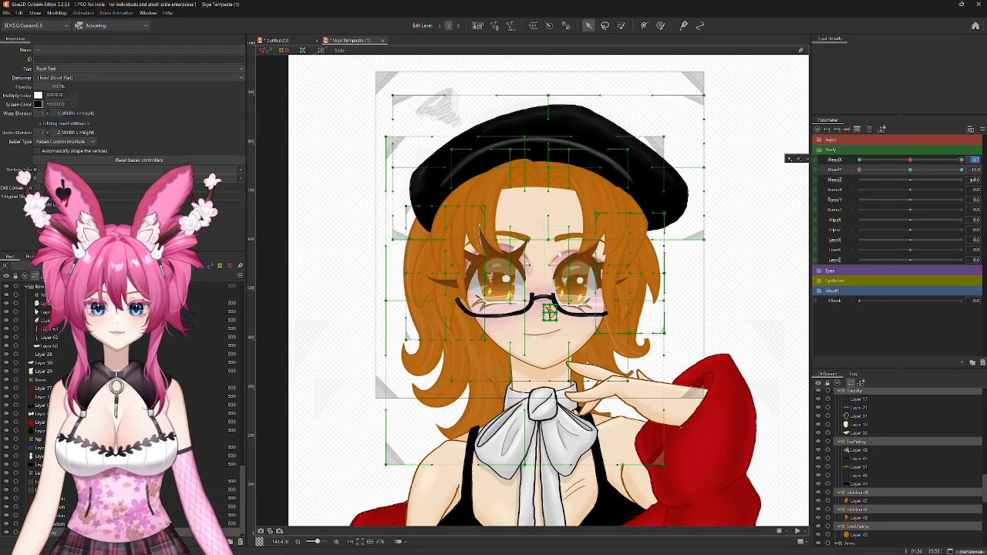
type("0")
key("Return")
left_click(865, 171)
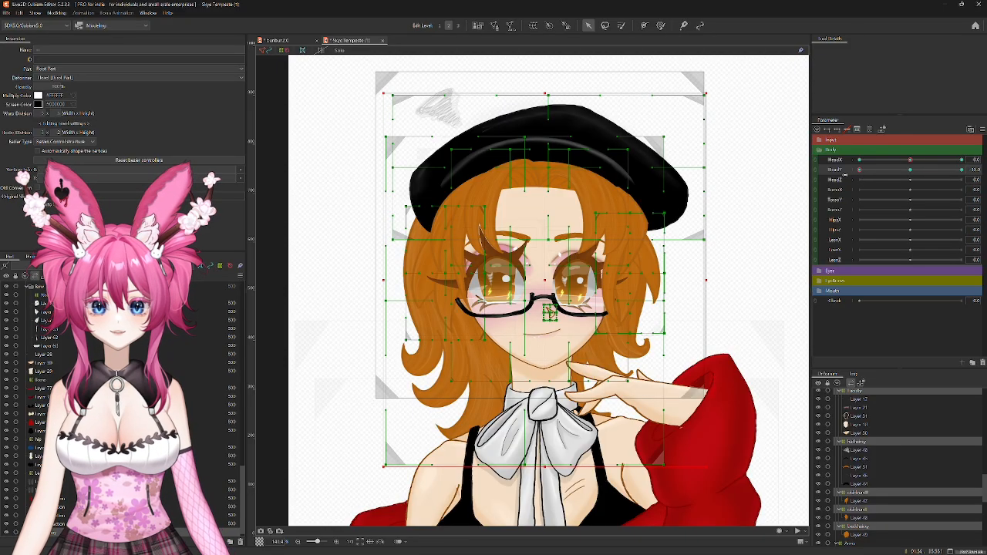
Step: Extend the selection to all head deformers, from the mouth through the backhair, and review it in the deformer list
scroll(874, 444, "up", 3)
scroll(873, 450, "up", 4)
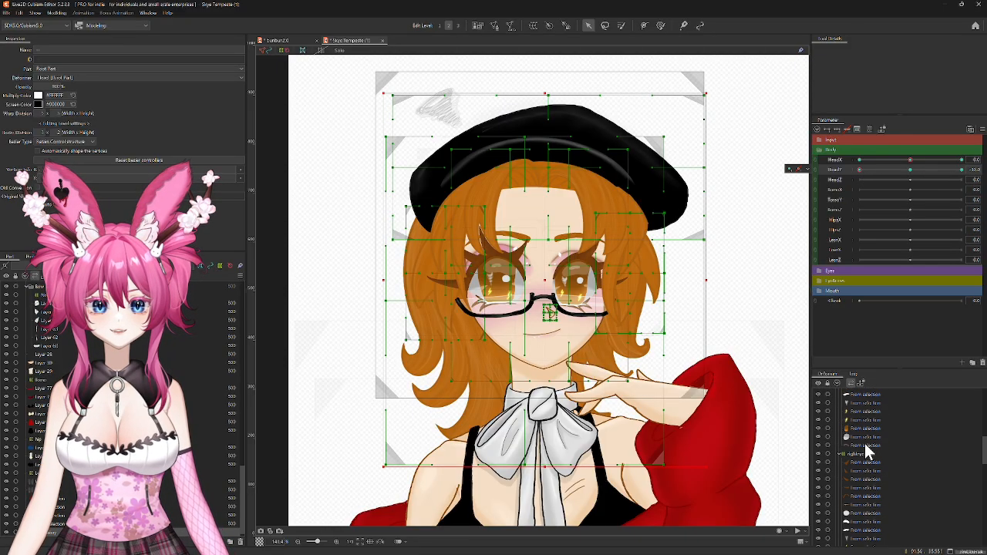
scroll(856, 439, "up", 3)
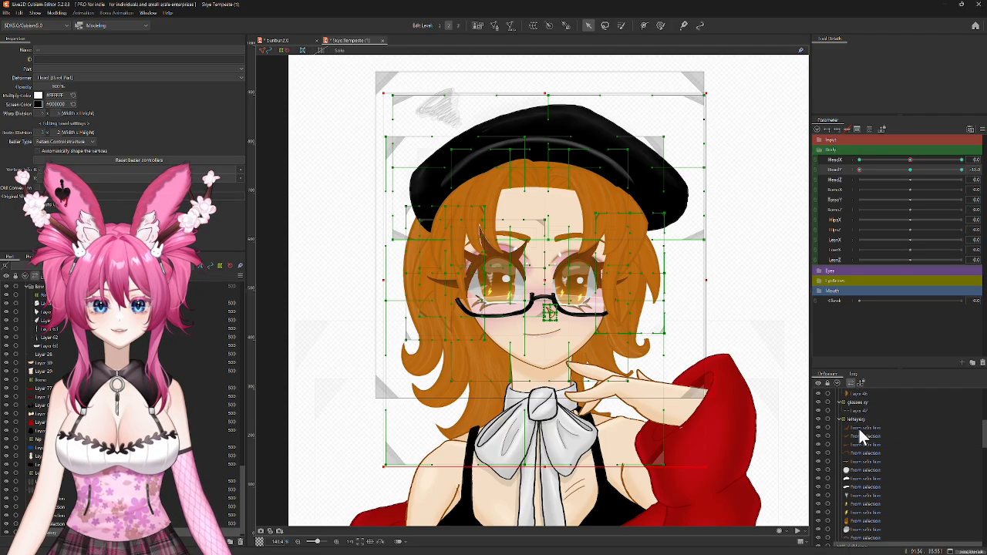
scroll(861, 413, "up", 3)
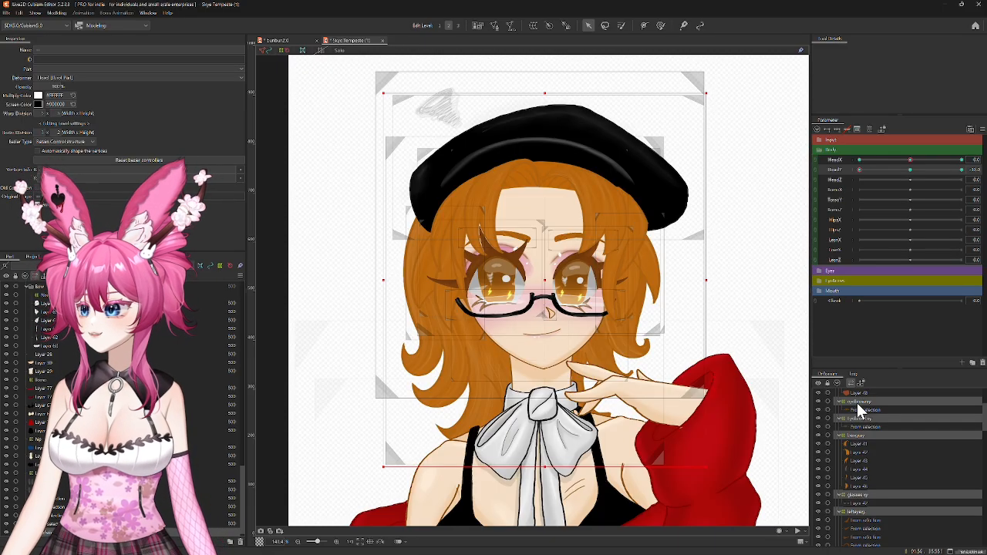
scroll(894, 458, "up", 3)
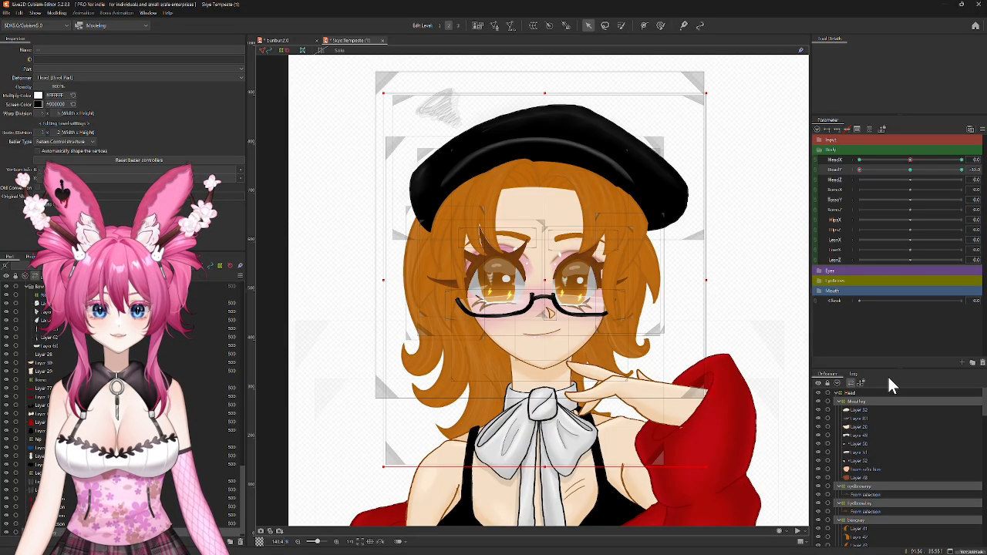
scroll(864, 479, "down", 1)
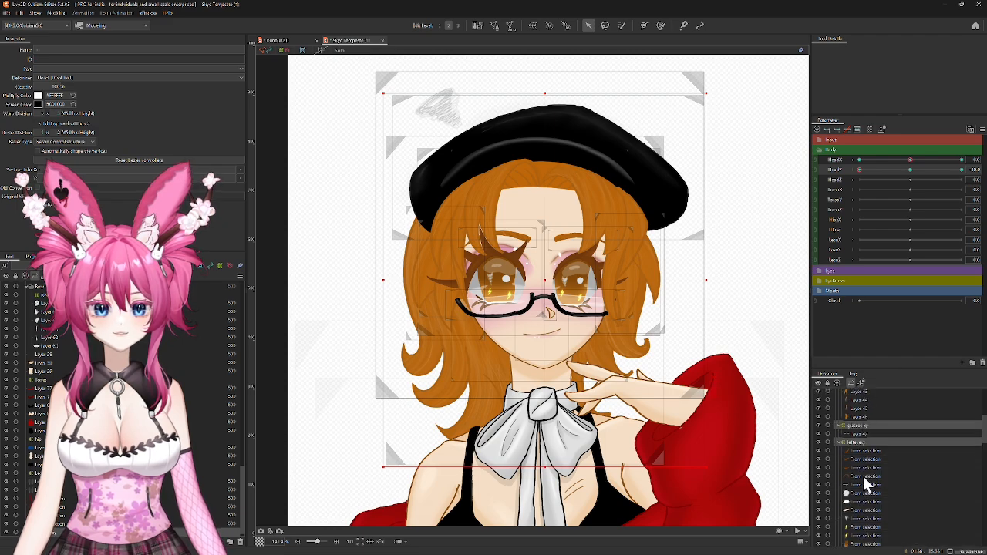
scroll(863, 475, "down", 3)
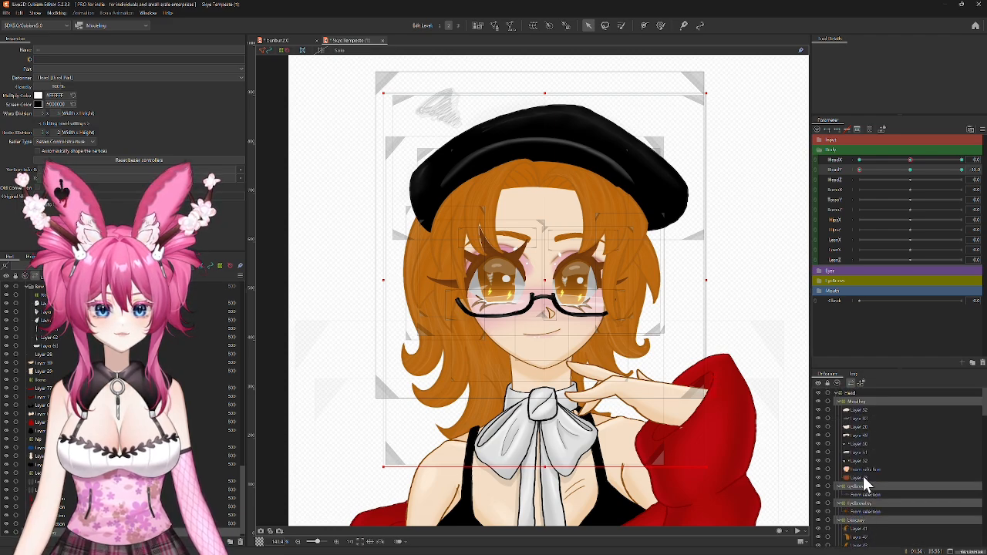
scroll(863, 475, "down", 5)
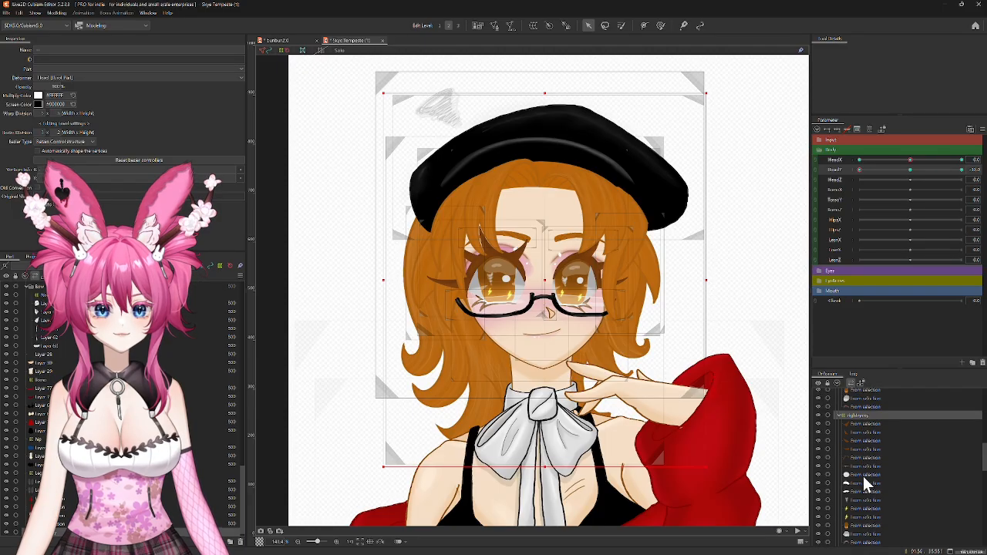
scroll(863, 476, "down", 3)
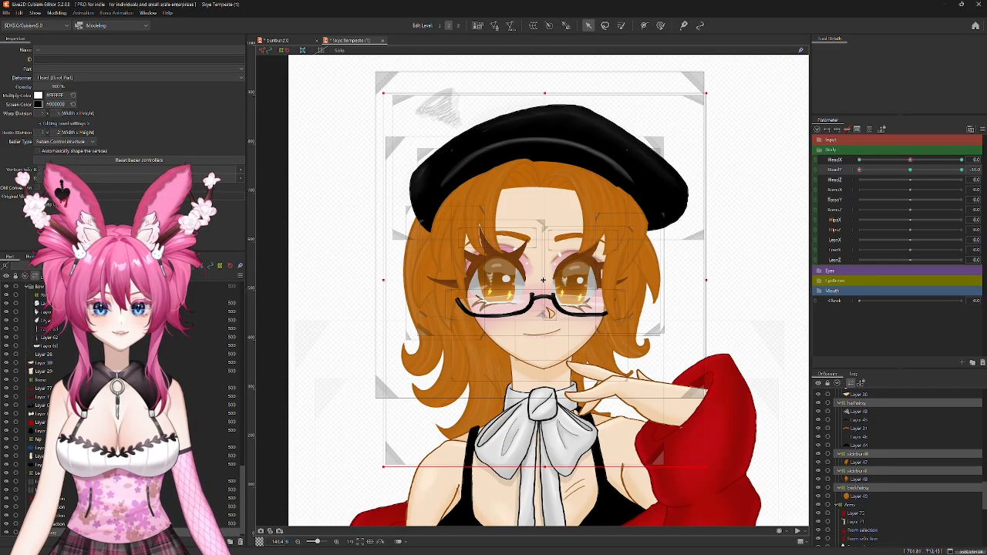
Step: Try to shift all selected head deformers down at minimum HeadY, and revert the move
left_click_drag(545, 280, 545, 294)
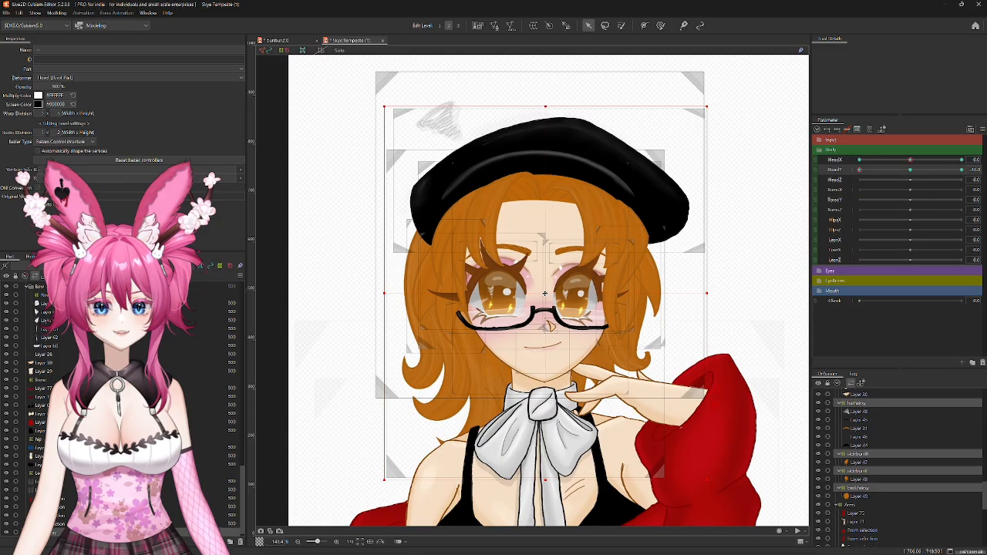
left_click_drag(869, 168, 908, 184)
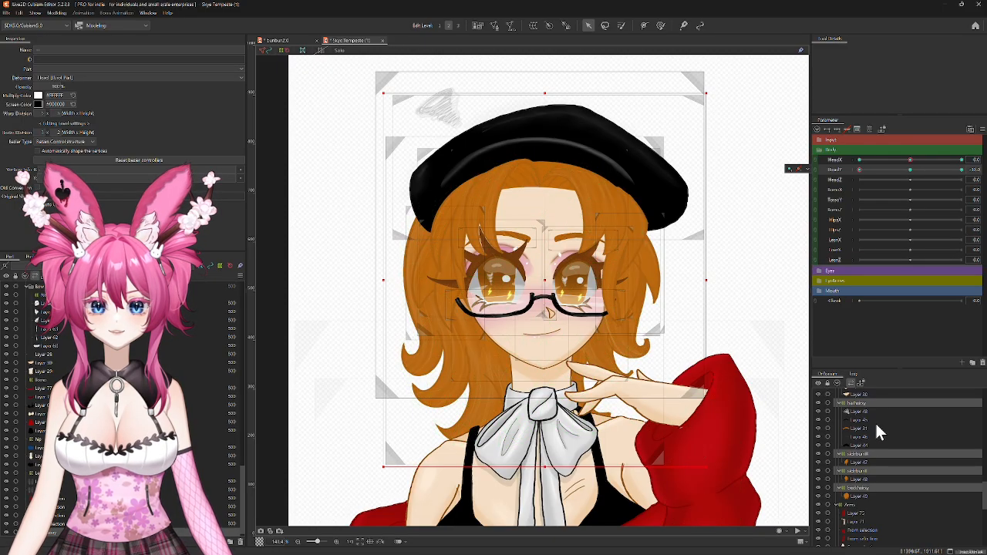
Step: Return HeadY to 0 and select only the FaceXY warp deformer
left_click_drag(860, 170, 910, 169)
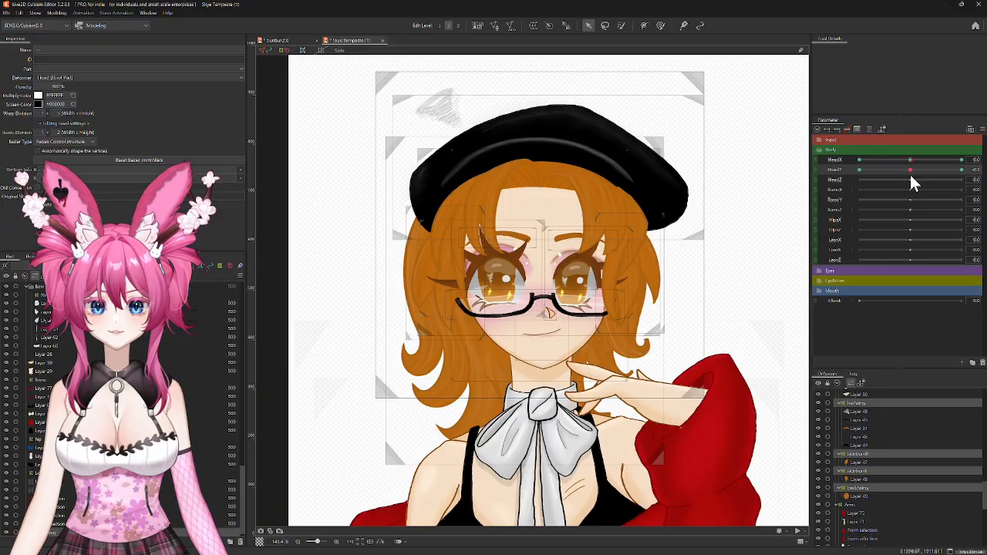
scroll(885, 451, "up", 5)
scroll(885, 442, "up", 5)
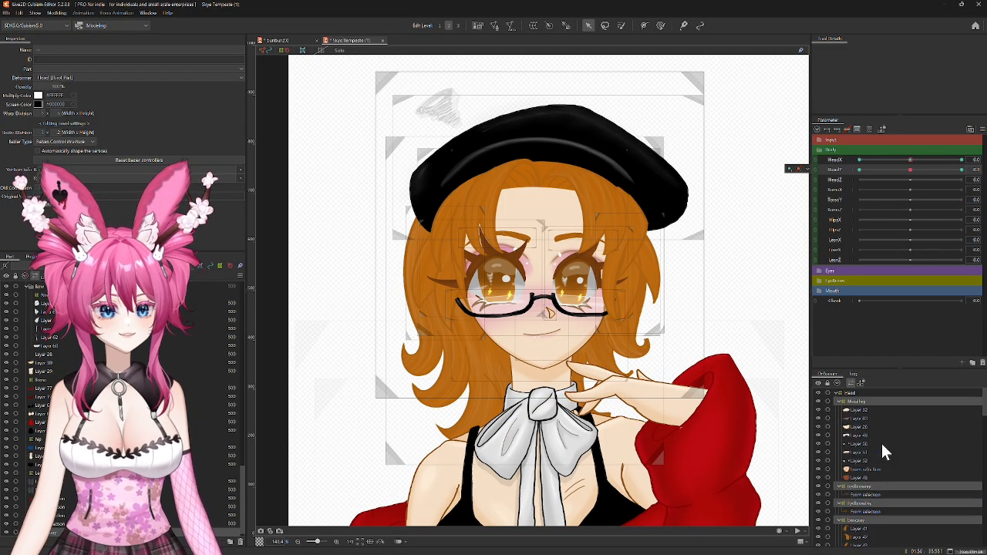
left_click(855, 401)
scroll(865, 490, "down", 5)
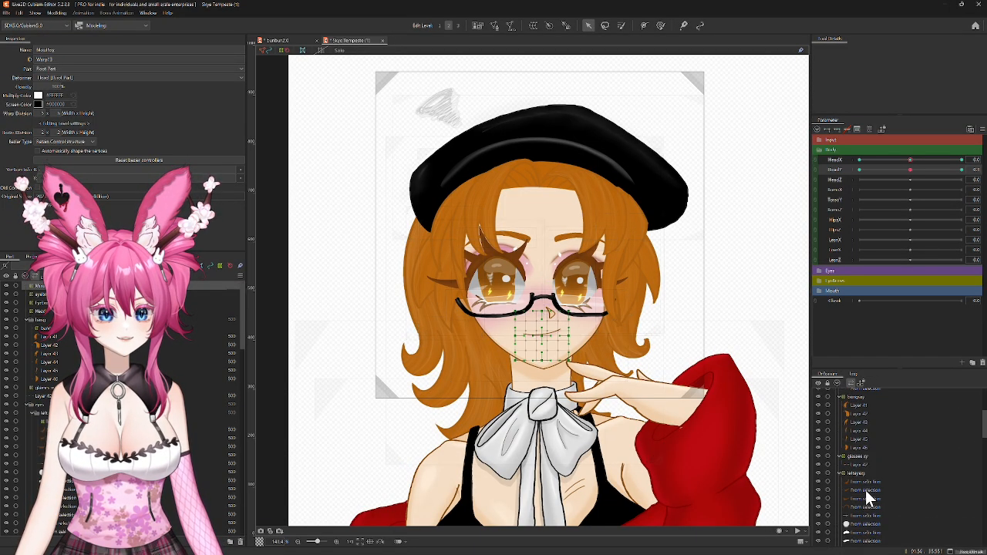
scroll(865, 490, "down", 3)
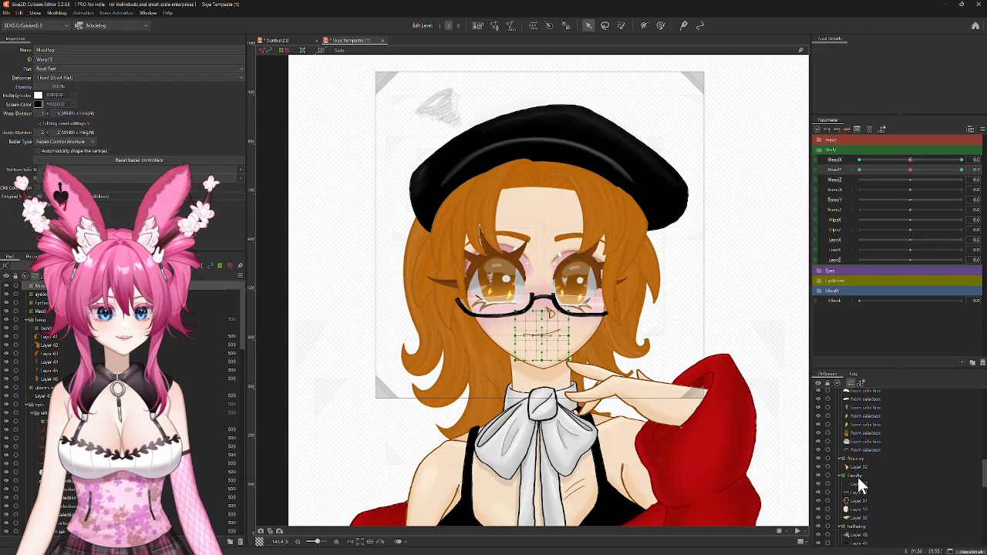
left_click(858, 477)
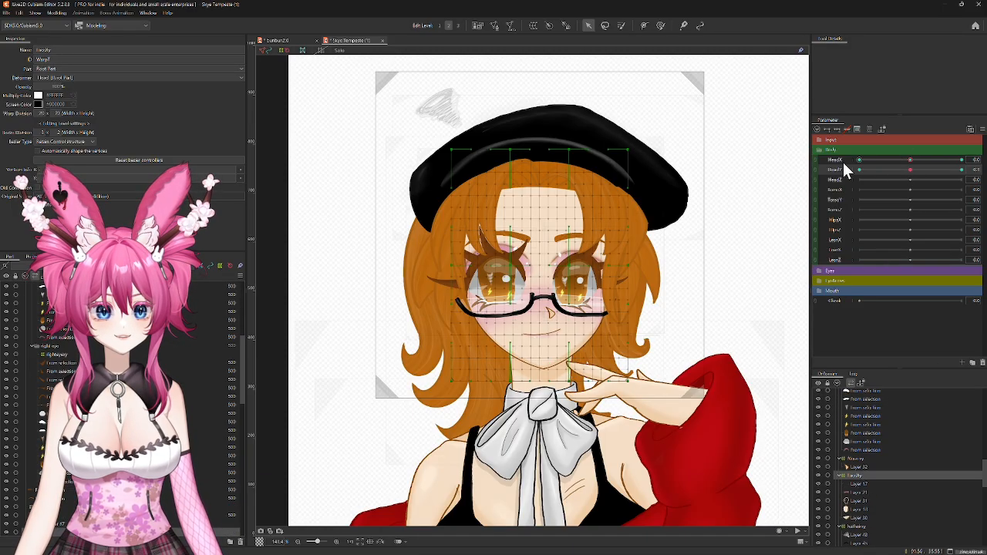
Step: At HeadY -30, shift the FaceXY deformer slightly down and pull its lower edge points inward and up
left_click_drag(910, 169, 821, 178)
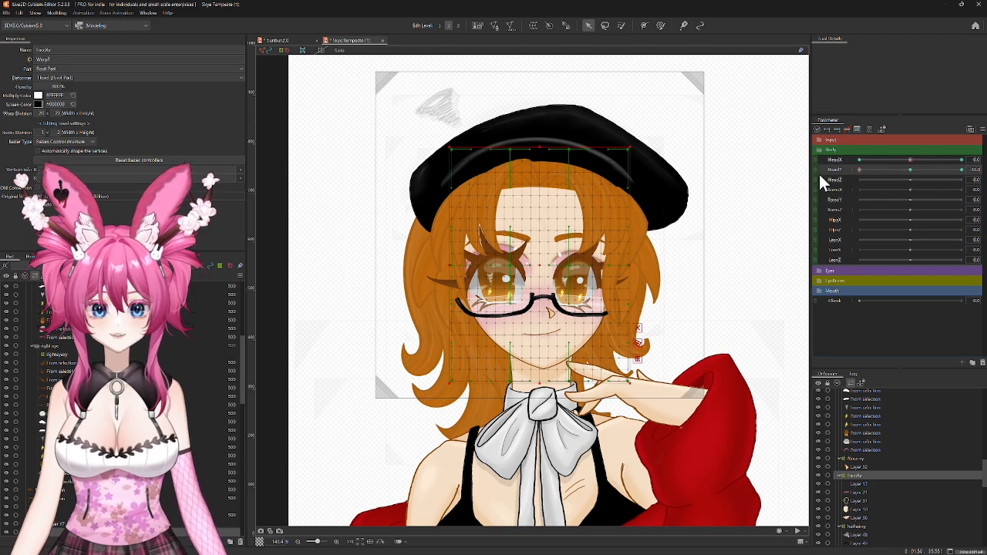
left_click_drag(539, 265, 540, 279)
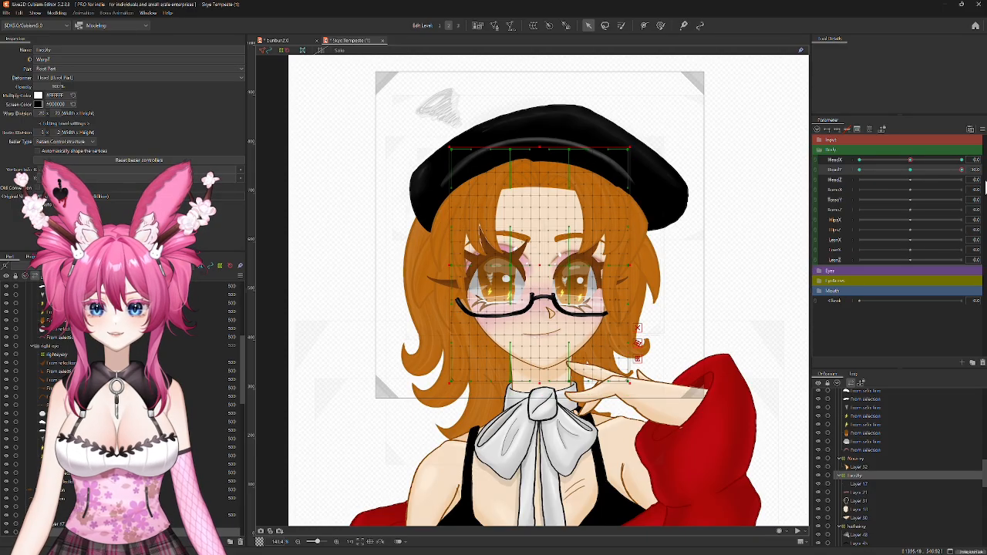
scroll(626, 398, "up", 2)
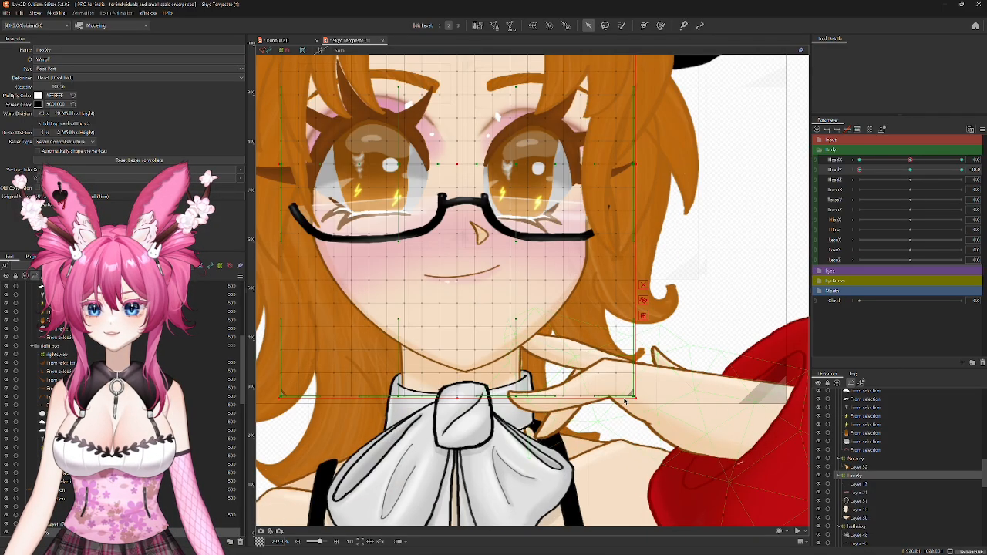
left_click_drag(638, 396, 628, 385)
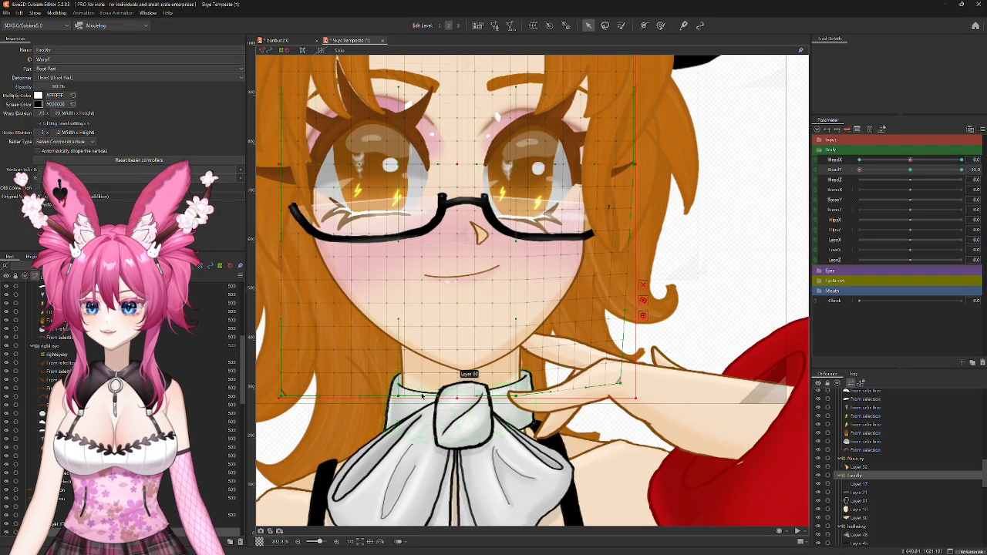
left_click_drag(284, 398, 294, 392)
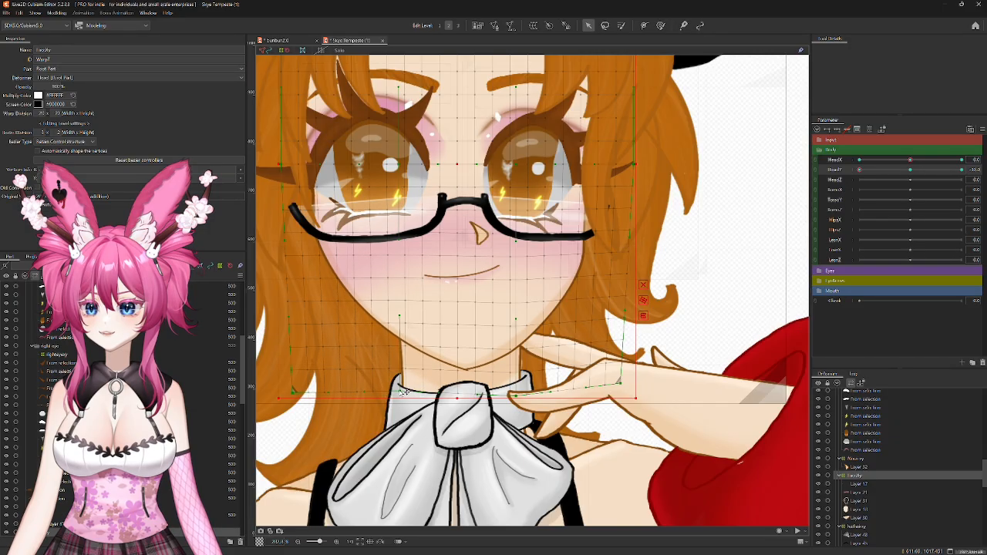
left_click_drag(516, 396, 515, 392)
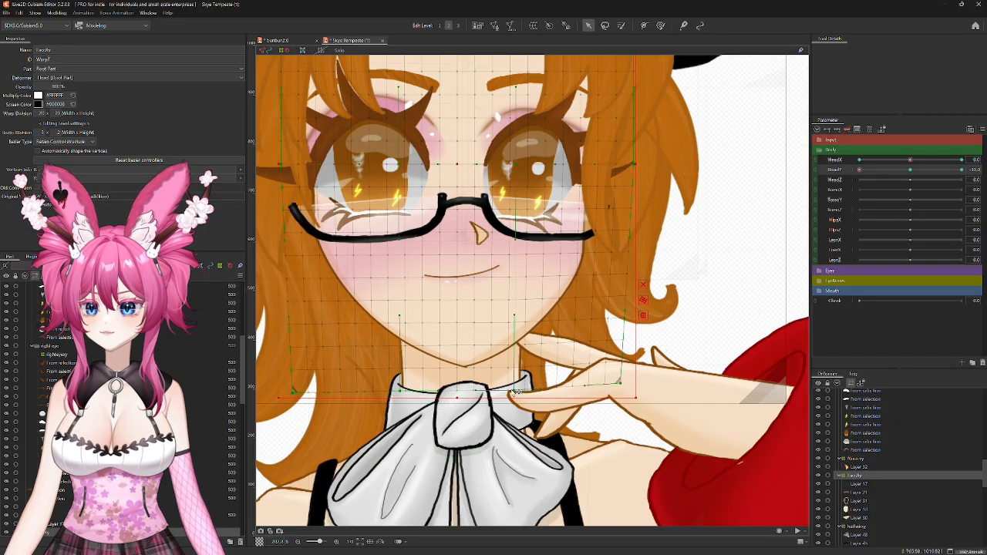
scroll(586, 231, "up", 5)
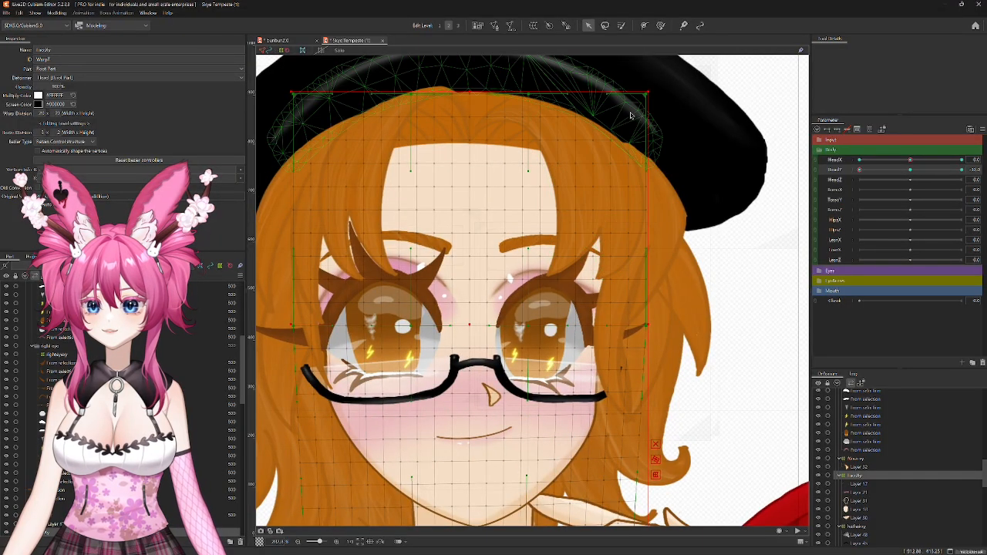
Step: Spread the FaceXY deformer's top edge points upward and outward at HeadY -30, and check the motion back to HeadY 0
left_click_drag(647, 95, 661, 88)
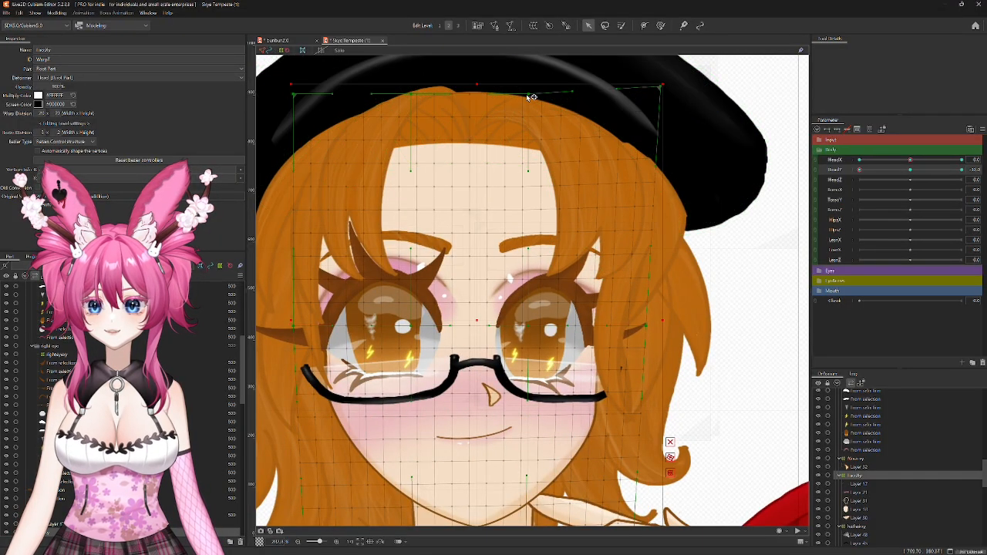
left_click_drag(530, 97, 534, 92)
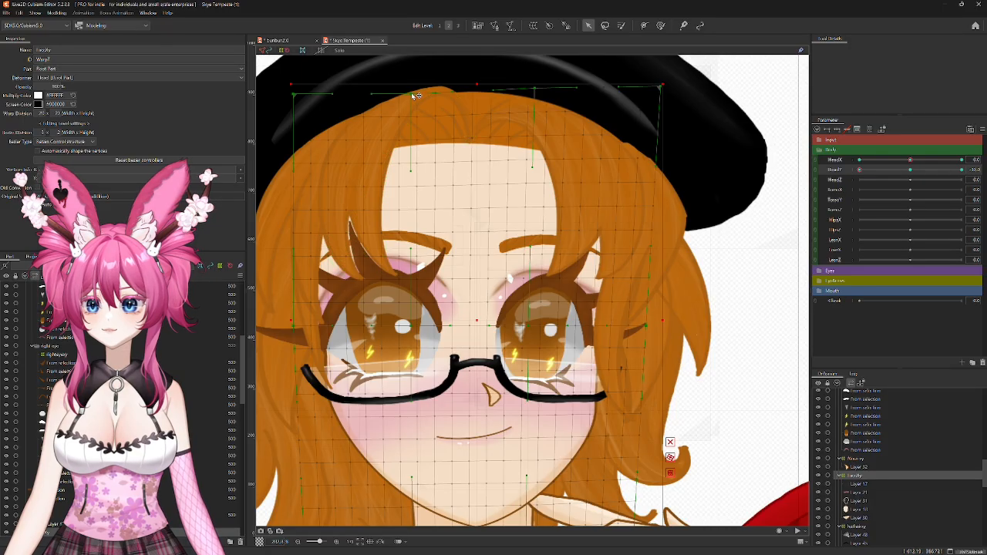
left_click_drag(412, 95, 399, 88)
left_click_drag(332, 116, 385, 111)
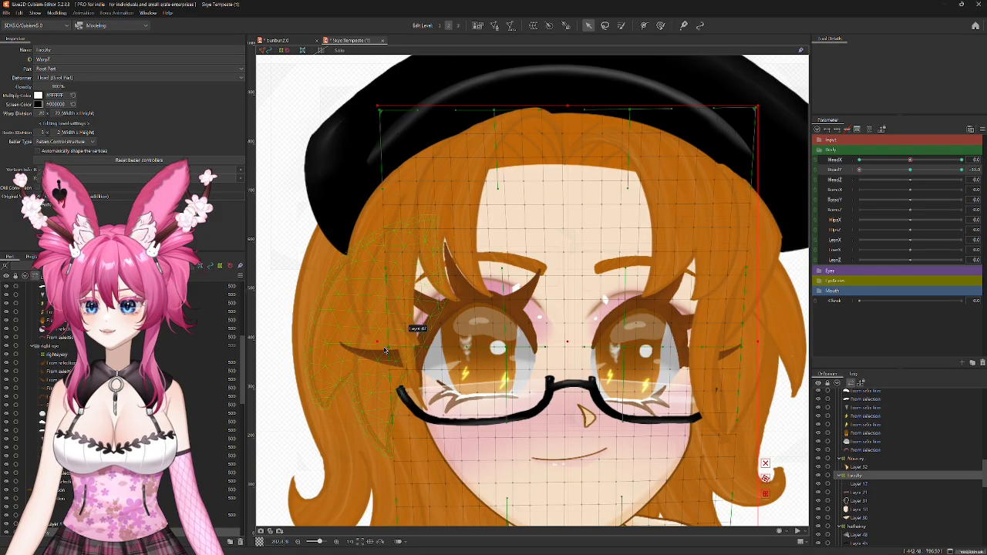
scroll(742, 268, "down", 3)
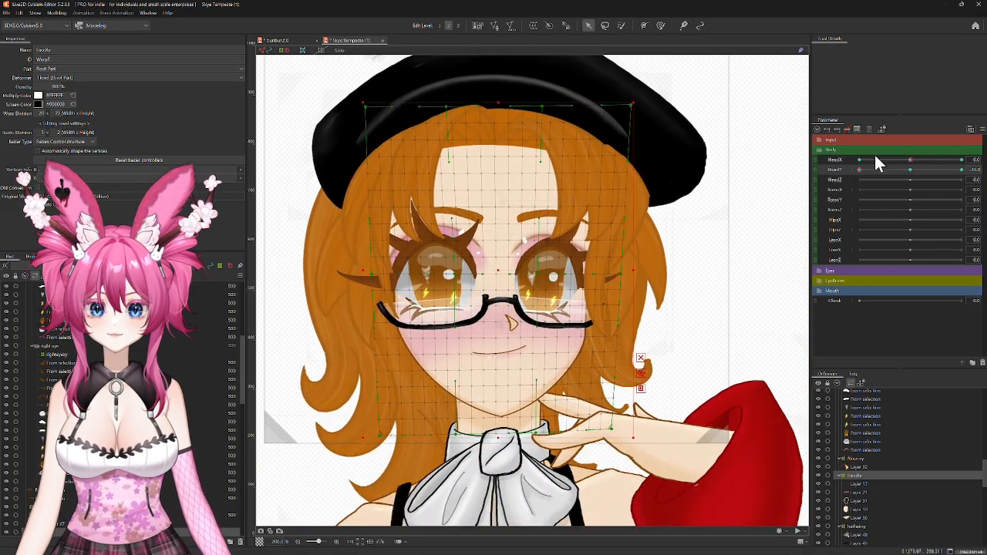
left_click_drag(860, 170, 849, 193)
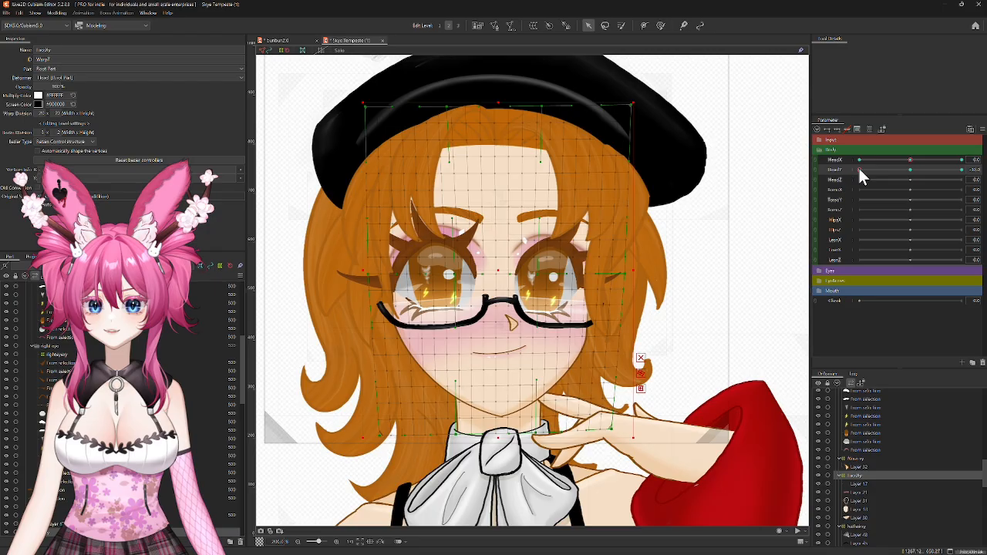
left_click_drag(859, 170, 910, 184)
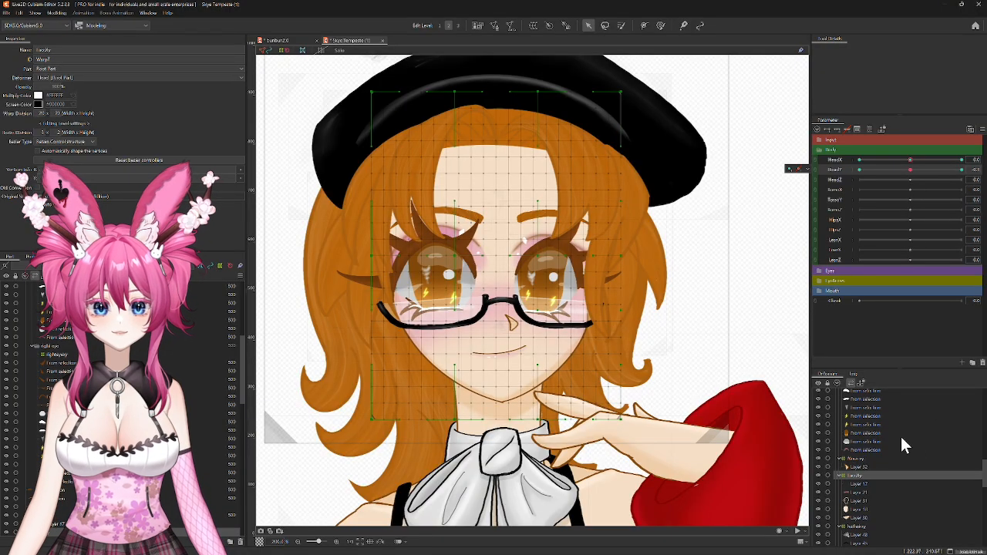
Step: At the HeadY maximum of 30, shift the FaceXY deformer slightly up and pull its top edge points down and inward
left_click_drag(911, 170, 969, 178)
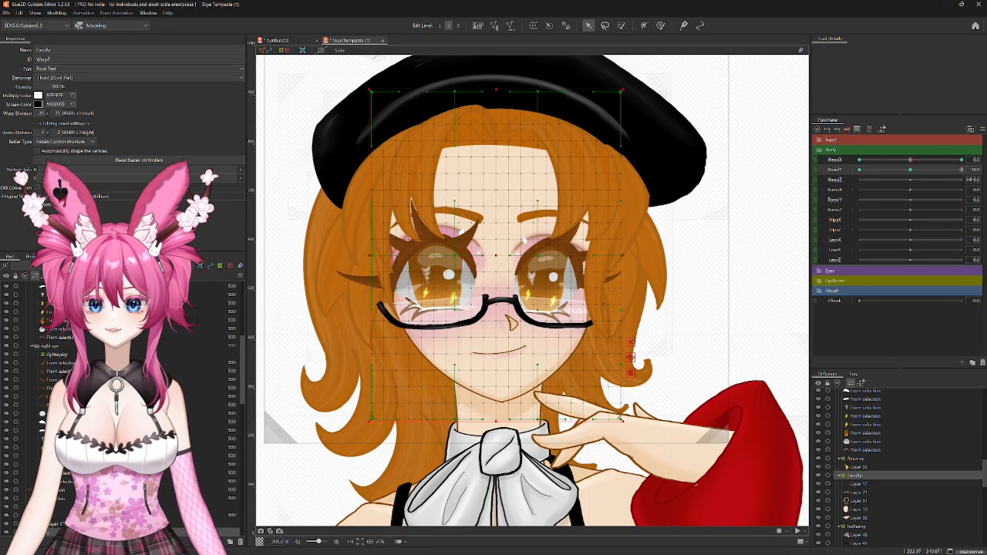
left_click_drag(495, 256, 496, 245)
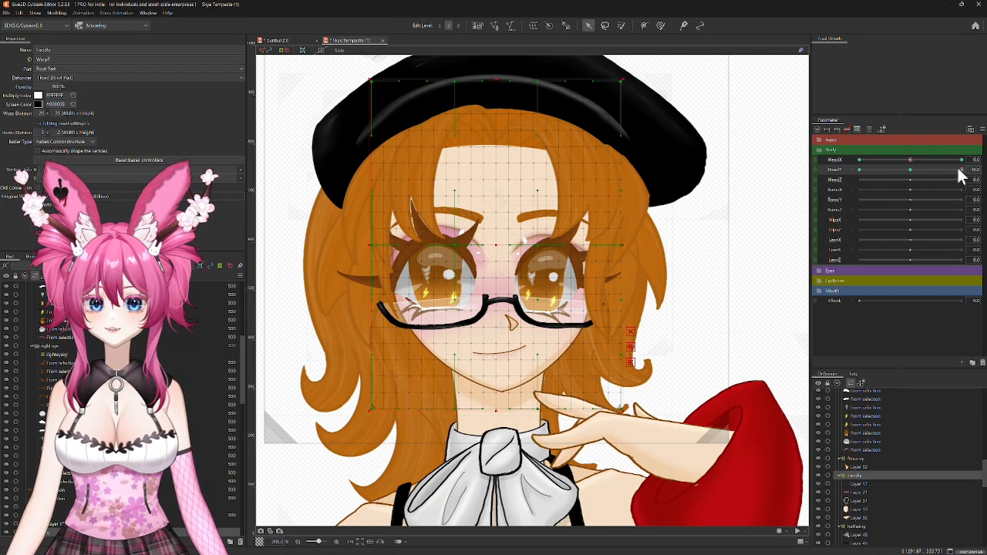
left_click_drag(960, 171, 983, 179)
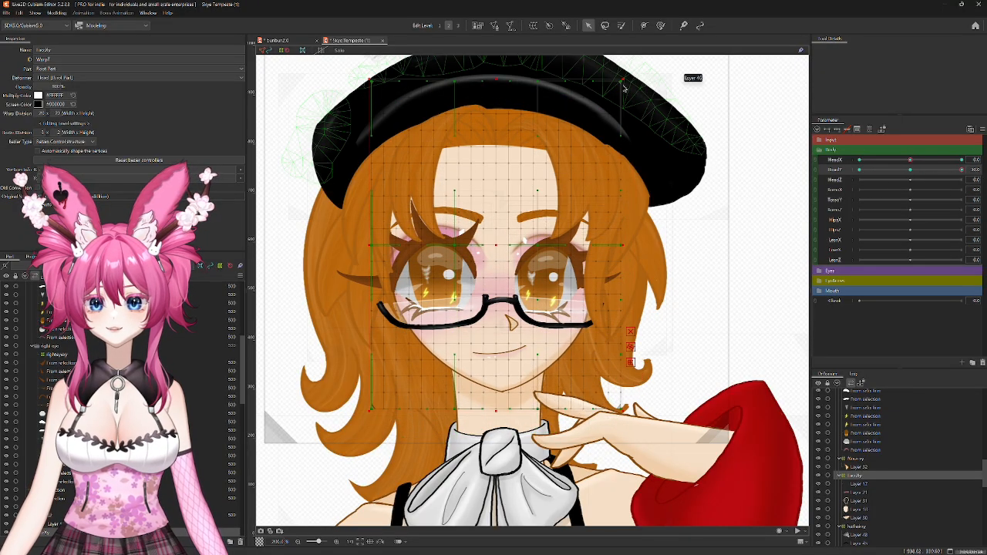
left_click_drag(617, 91, 613, 97)
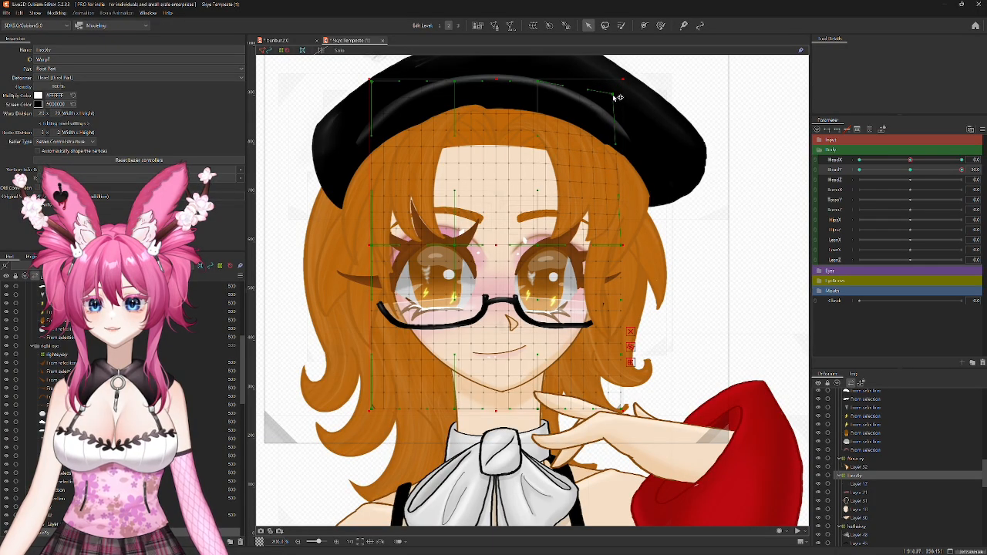
left_click_drag(543, 84, 538, 94)
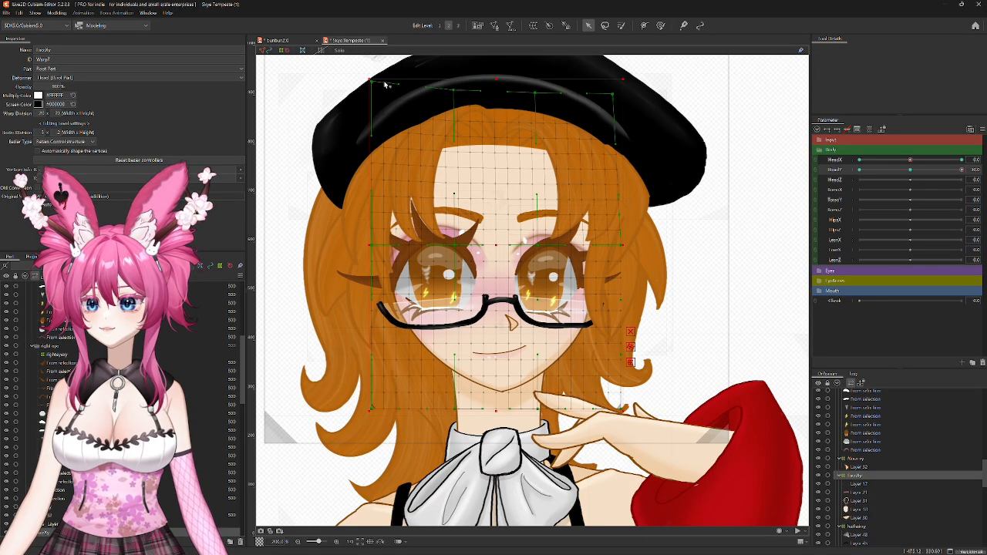
left_click_drag(371, 81, 378, 94)
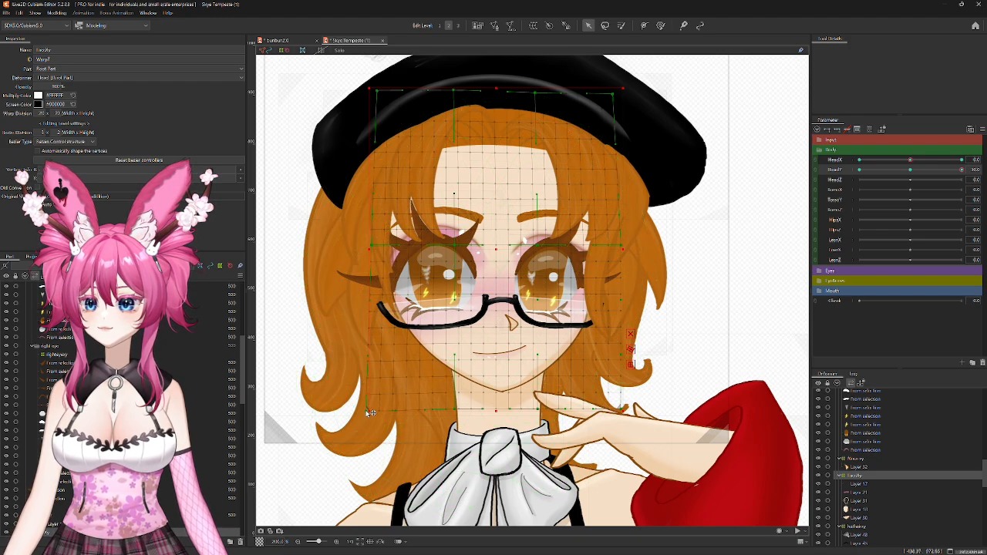
Step: Spread the FaceXY deformer's lower edge points outward and slightly down at maximum HeadY, and return HeadY to 0
left_click_drag(365, 412, 365, 413)
left_click_drag(455, 411, 449, 414)
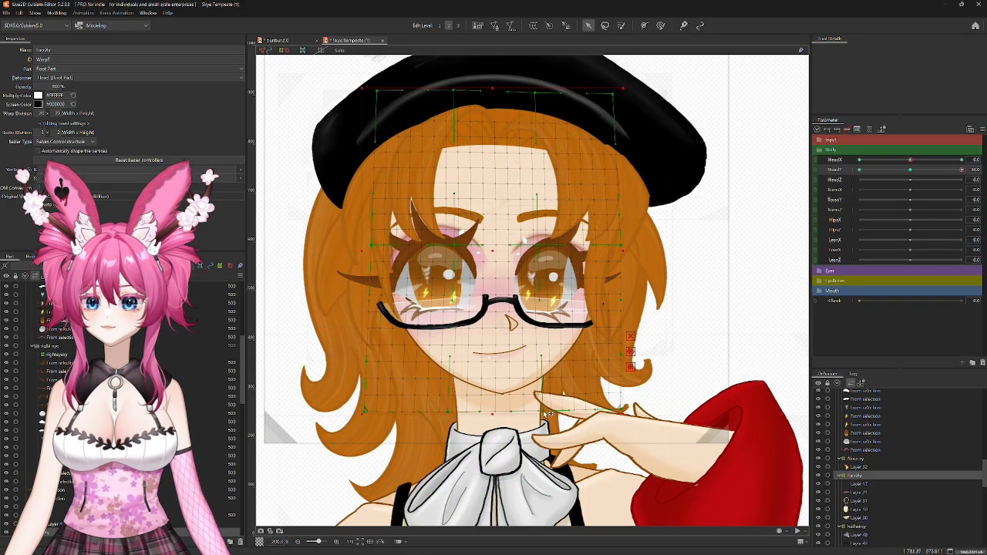
left_click_drag(626, 411, 632, 409)
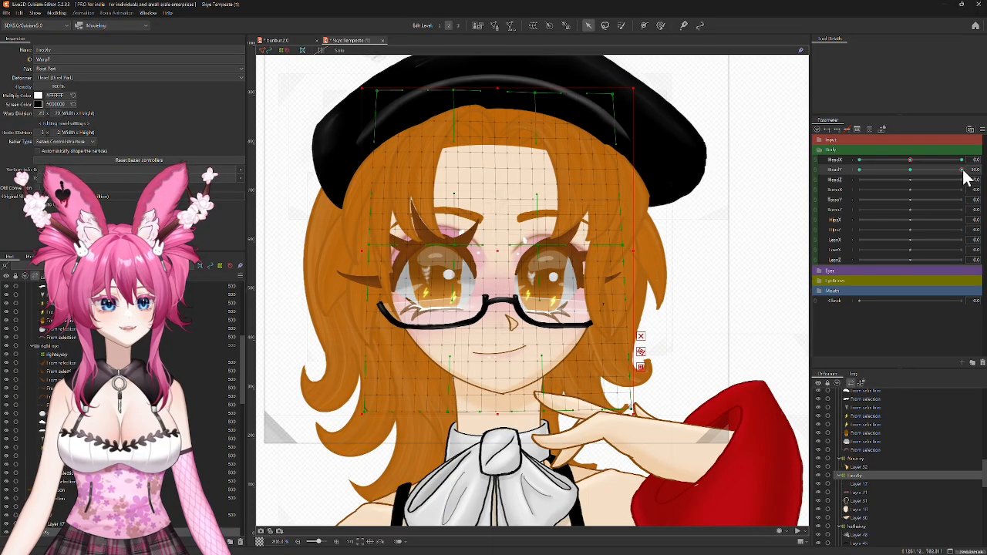
left_click_drag(962, 170, 911, 204)
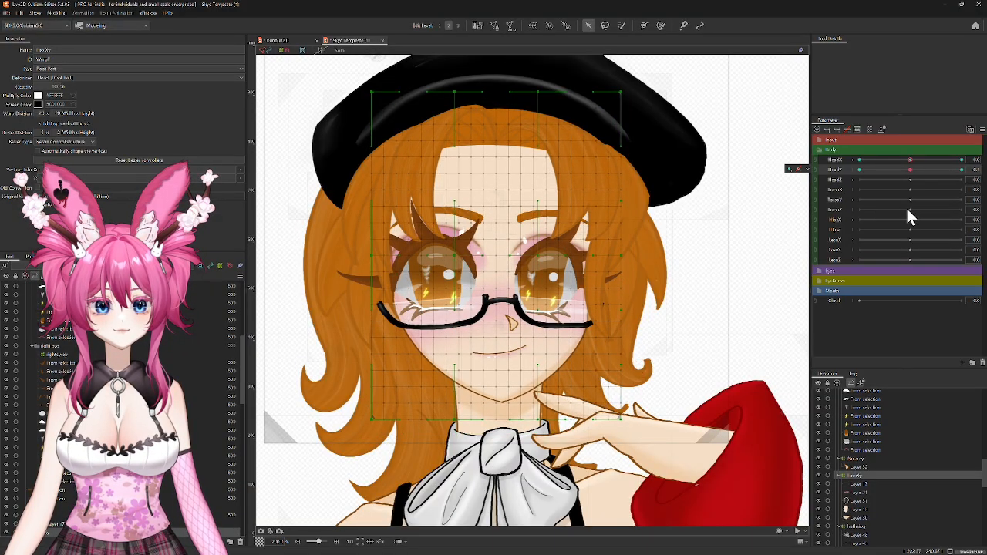
Step: Select the nose, right eye, and left eye deformers together
left_click(859, 460)
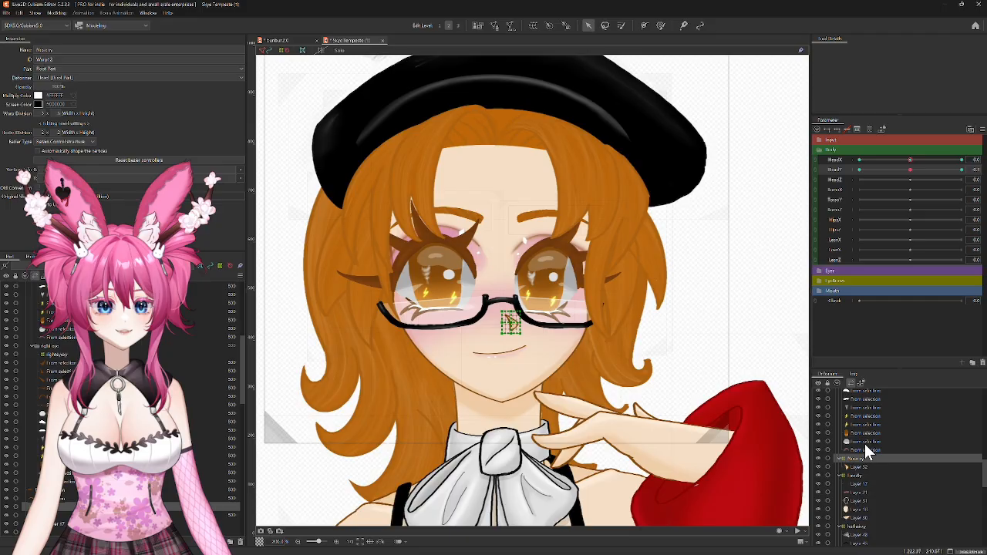
scroll(865, 441, "up", 4)
left_click(855, 476, "ctrl")
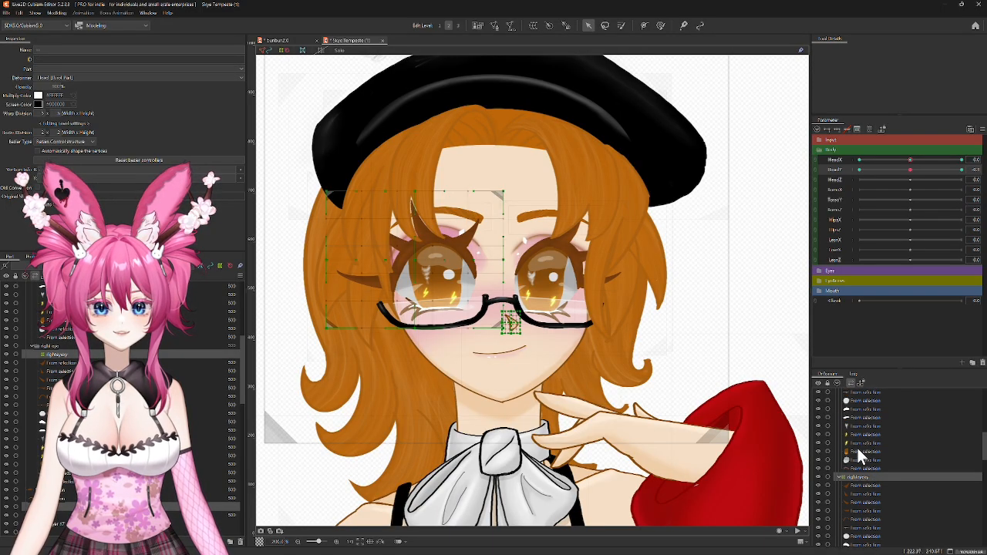
scroll(857, 447, "up", 3)
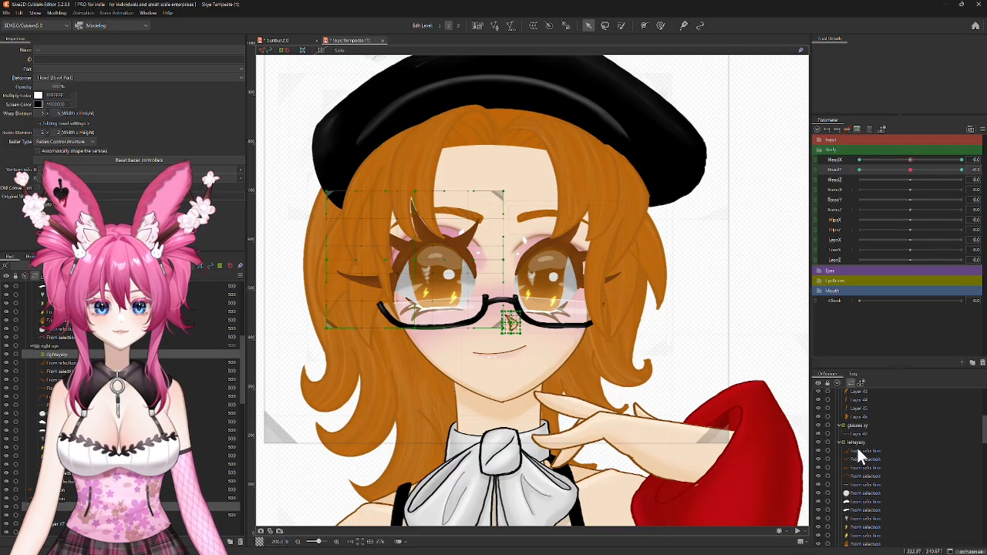
left_click(854, 443)
scroll(711, 375, "down", 3)
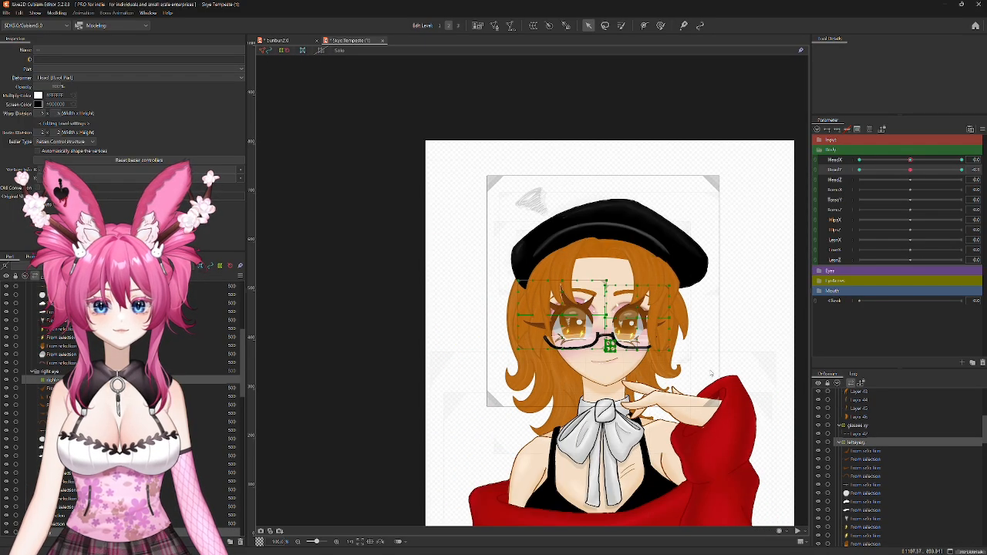
Step: Set HeadY to -30 and add the mouth deformer to the nose and eye selection
left_click_drag(911, 170, 831, 173)
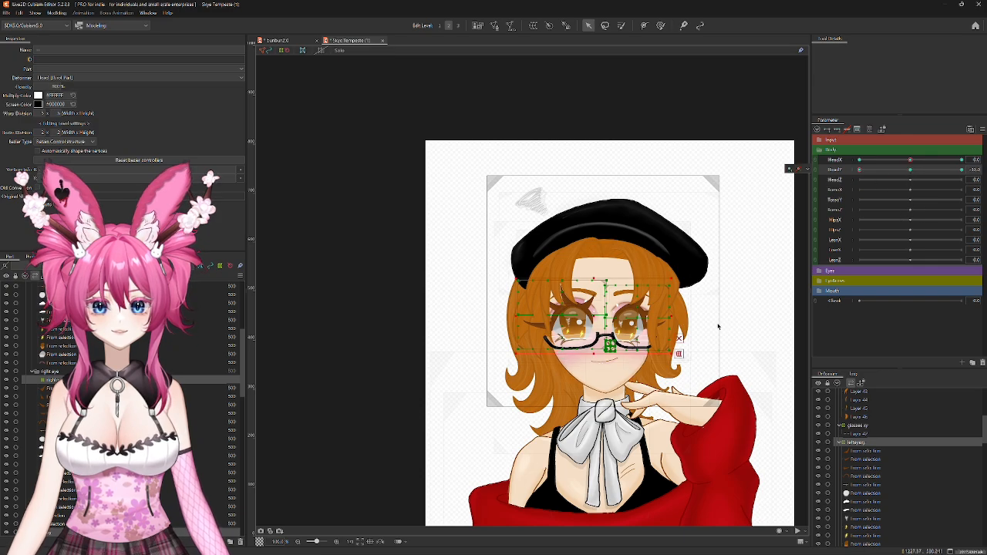
scroll(661, 377, "up", 2)
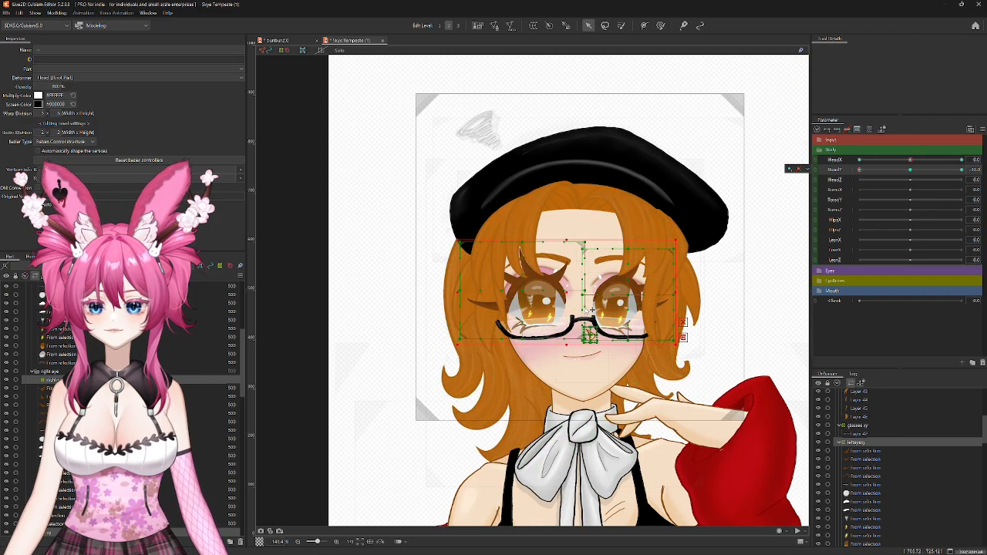
scroll(863, 464, "up", 4)
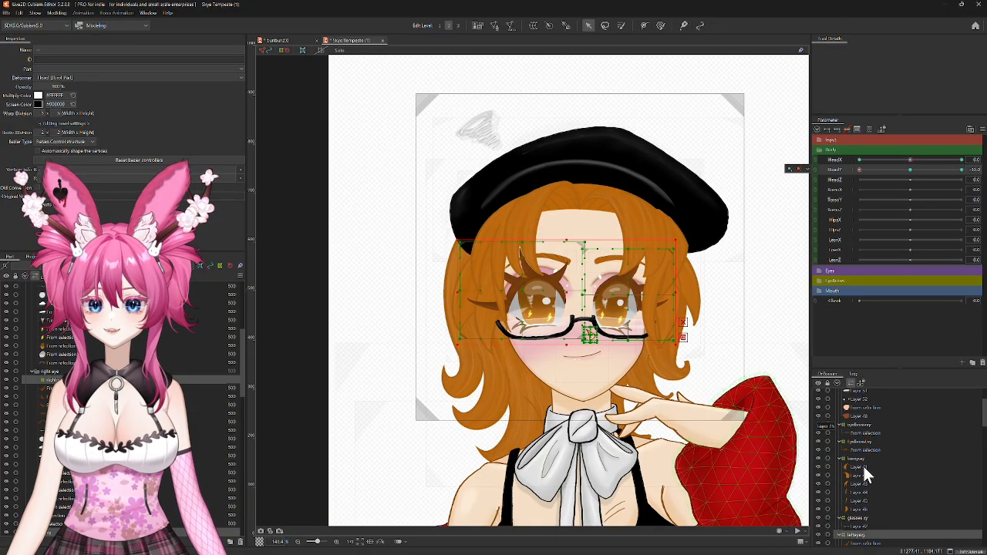
scroll(863, 464, "up", 2)
left_click(856, 402)
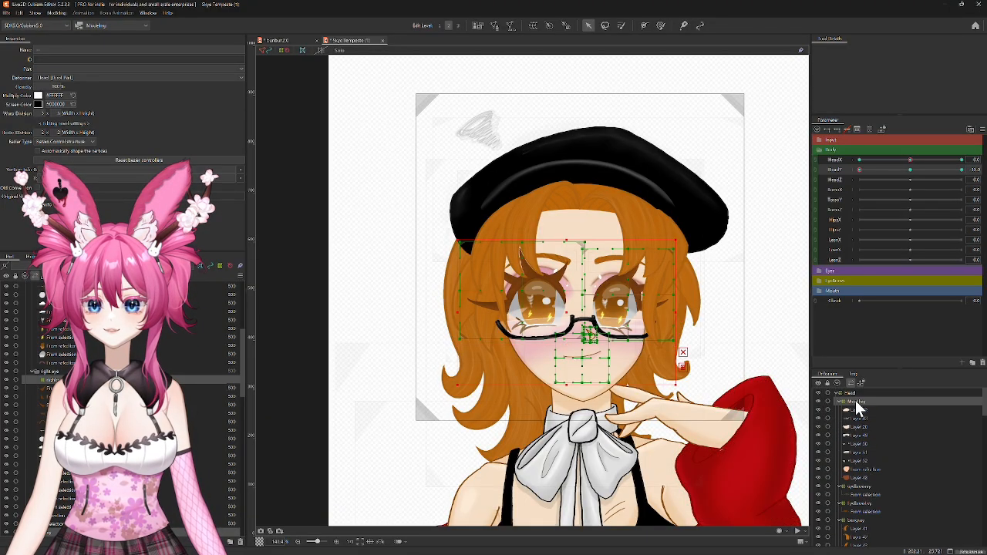
Step: At HeadY -30, move the selected eye, nose, and mouth deformers slightly down the face
left_click_drag(568, 312, 569, 319)
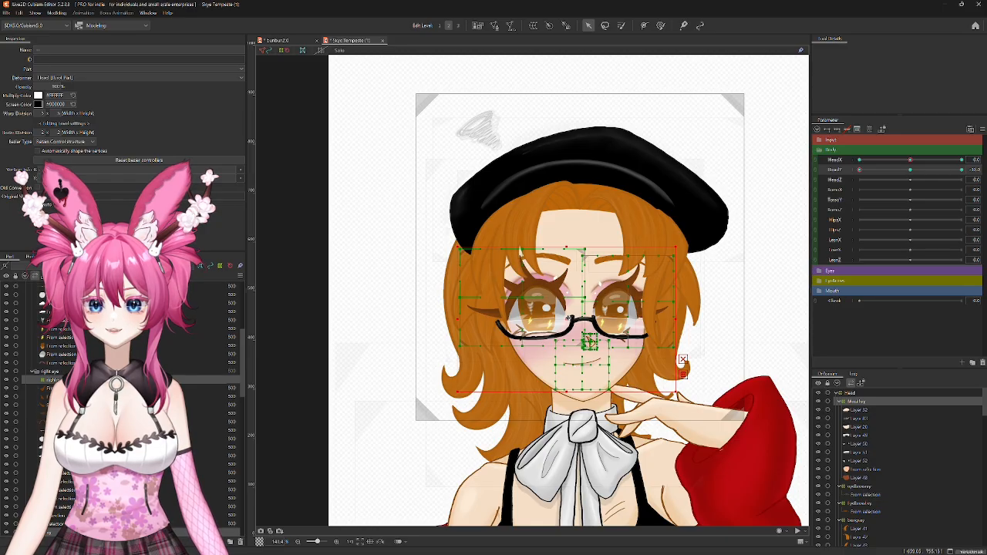
left_click_drag(861, 171, 815, 196)
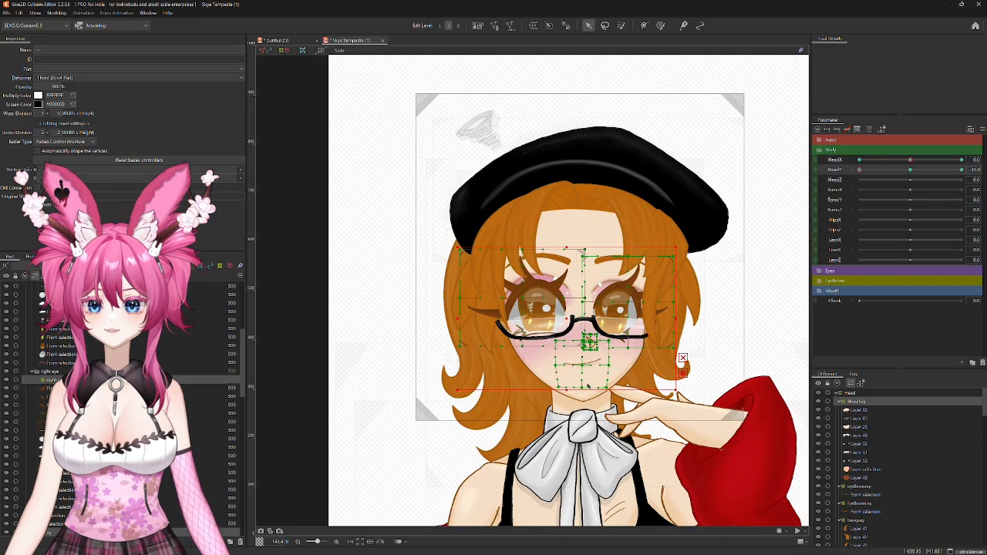
Step: At HeadY -30, pull the eye deformers' lower outer corners inward, spread their upper outer corners outward, and nudge the feature selection slightly down
scroll(616, 348, "up", 3)
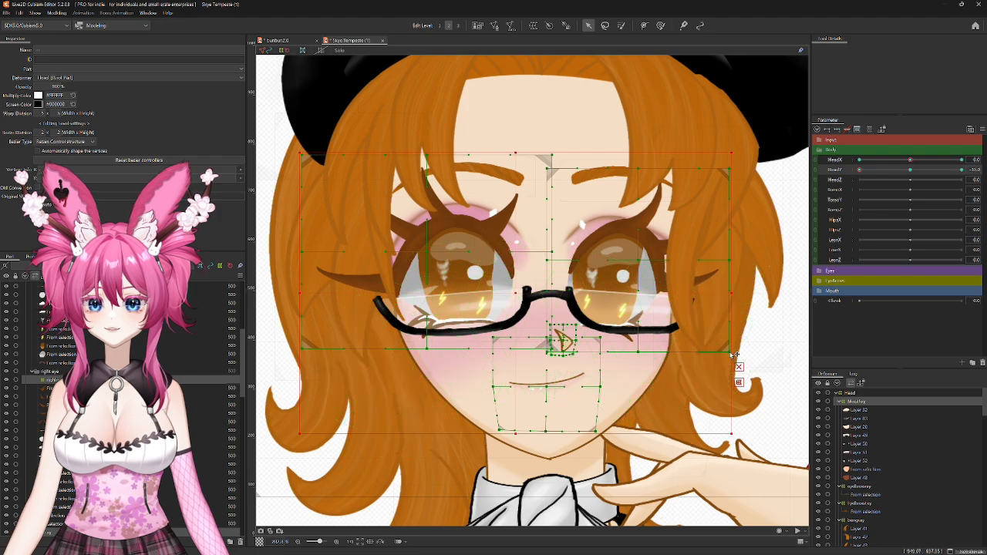
left_click_drag(731, 353, 718, 346)
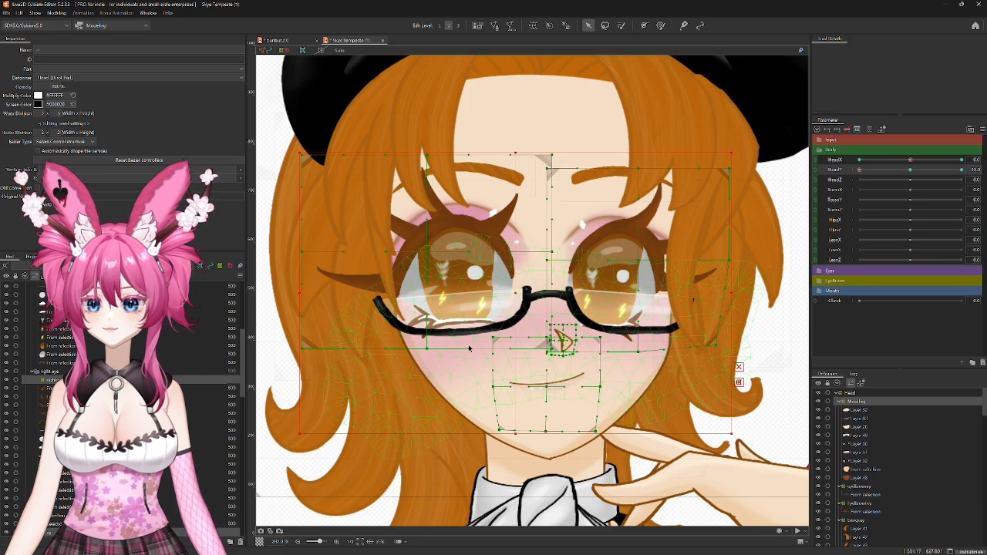
left_click_drag(305, 350, 315, 341)
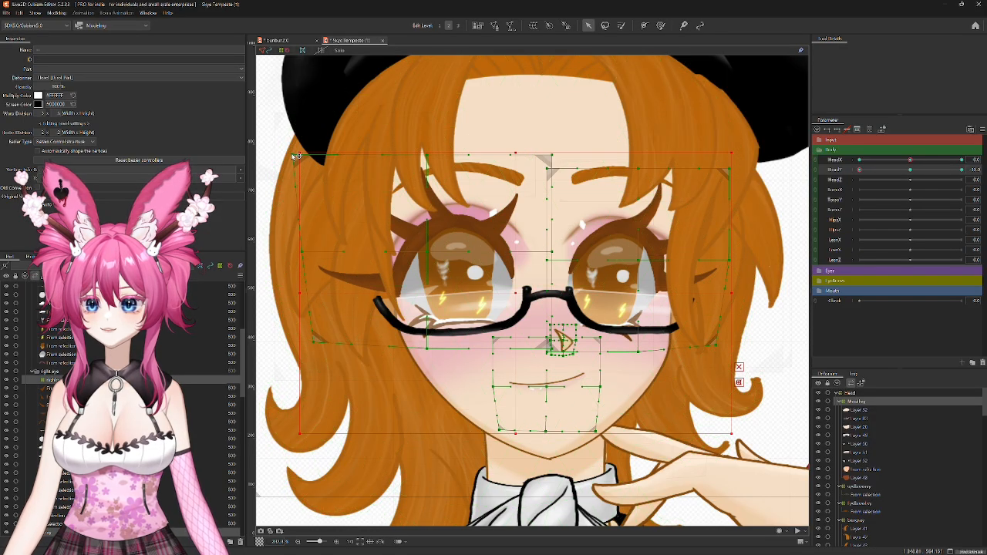
left_click_drag(295, 155, 287, 154)
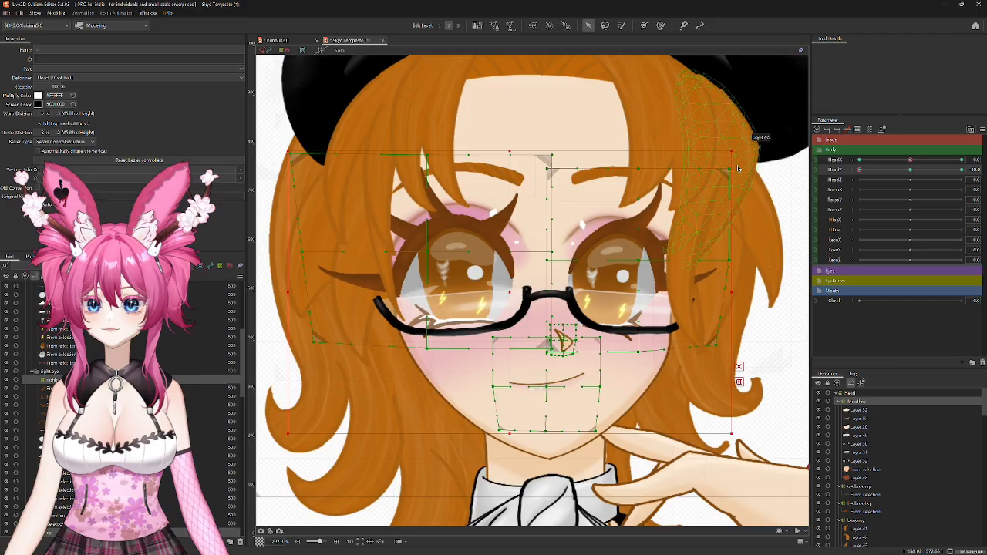
left_click_drag(733, 164, 742, 163)
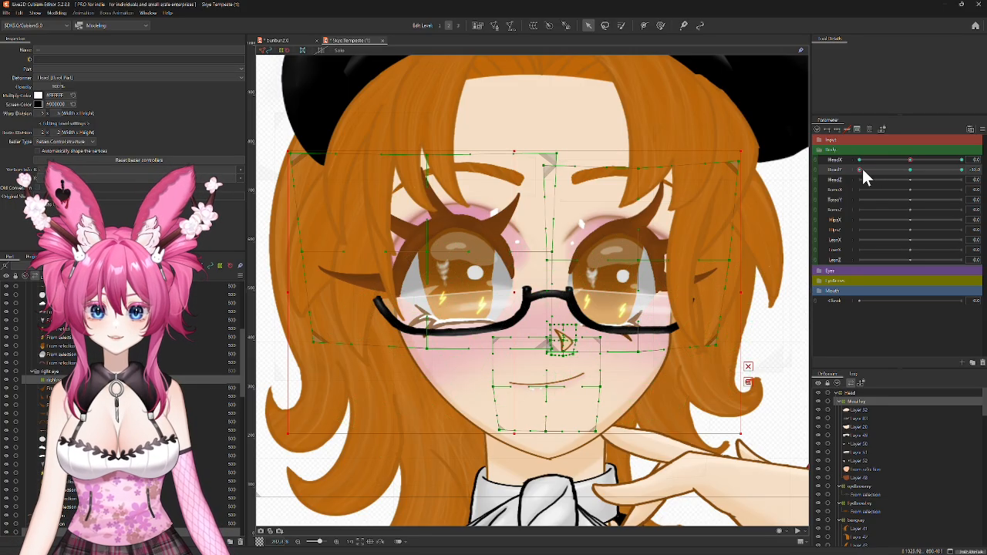
left_click_drag(863, 171, 831, 194)
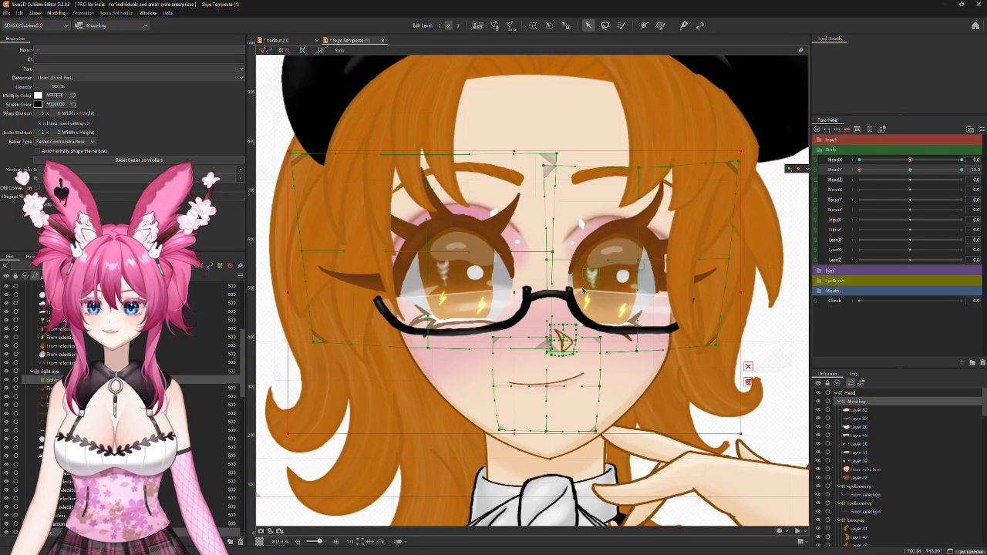
left_click_drag(514, 290, 513, 294)
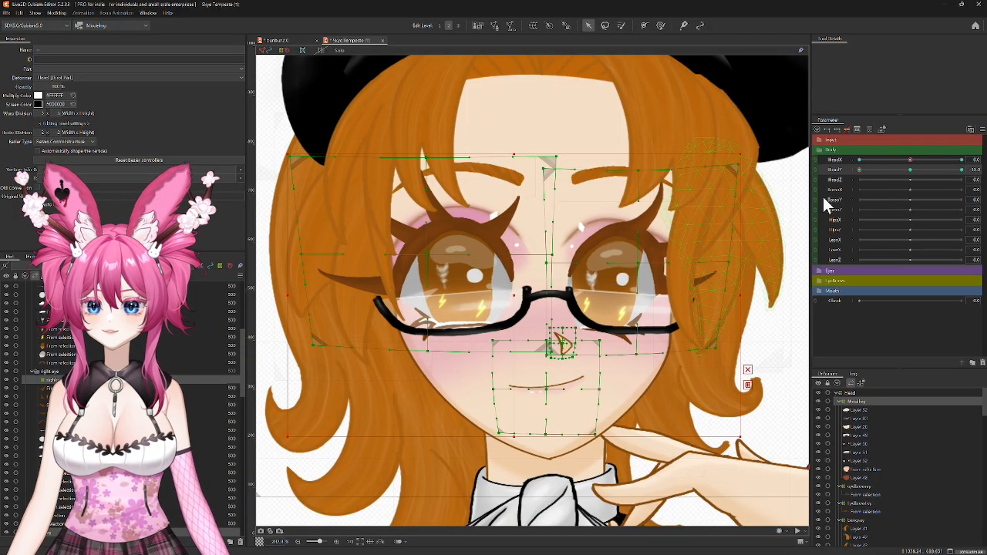
Step: Set HeadY to 30 and move the selected eye, nose, and mouth deformers up the face
left_click_drag(860, 170, 973, 189)
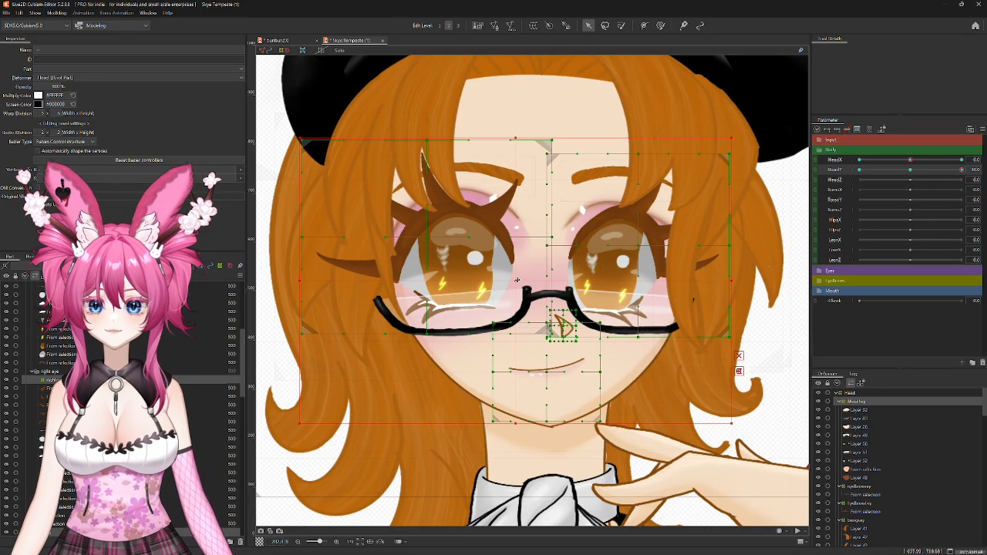
left_click_drag(516, 279, 516, 264)
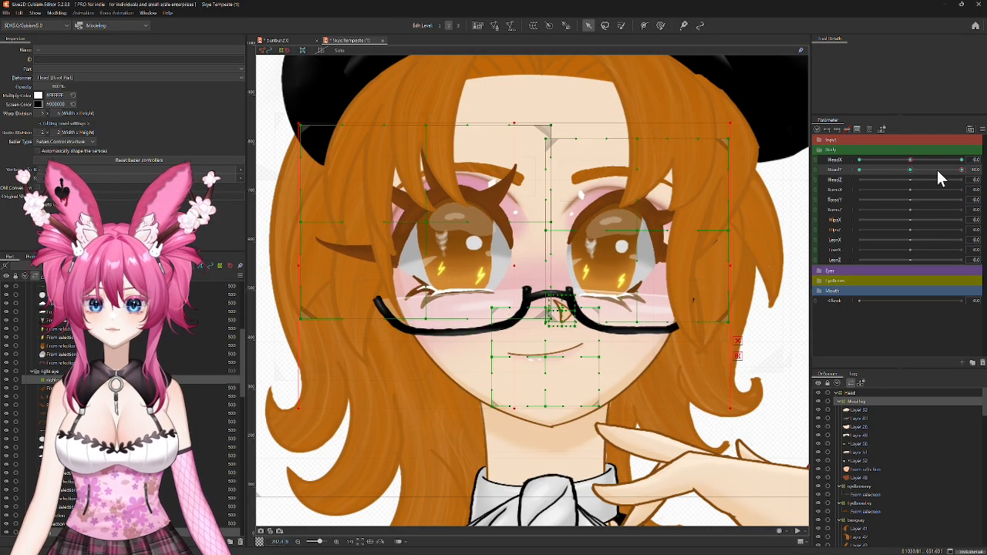
left_click_drag(962, 170, 984, 189)
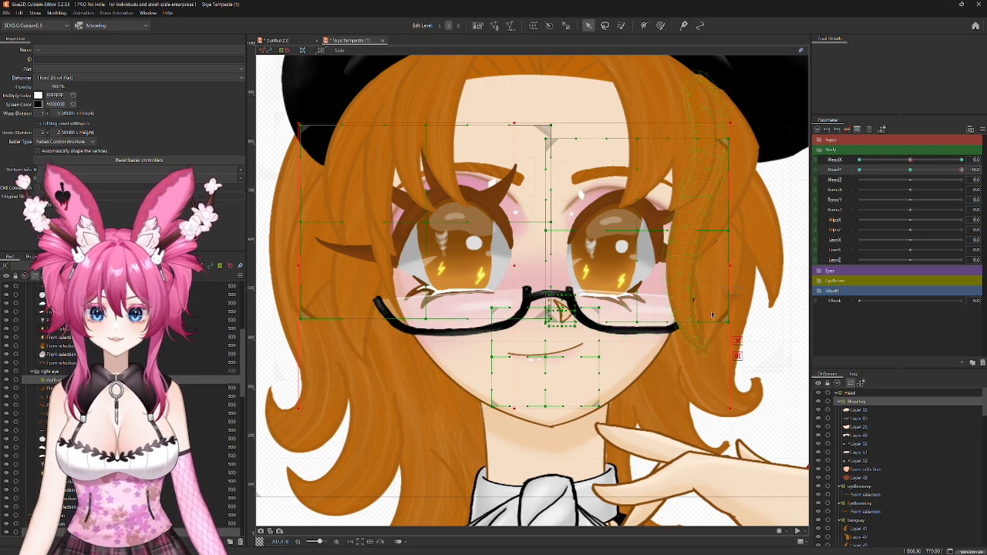
Step: At HeadY 30, spread the eye deformers' lower outer corners outward, pull their upper edges down and inward, and return HeadY to 0
left_click_drag(734, 321, 739, 322)
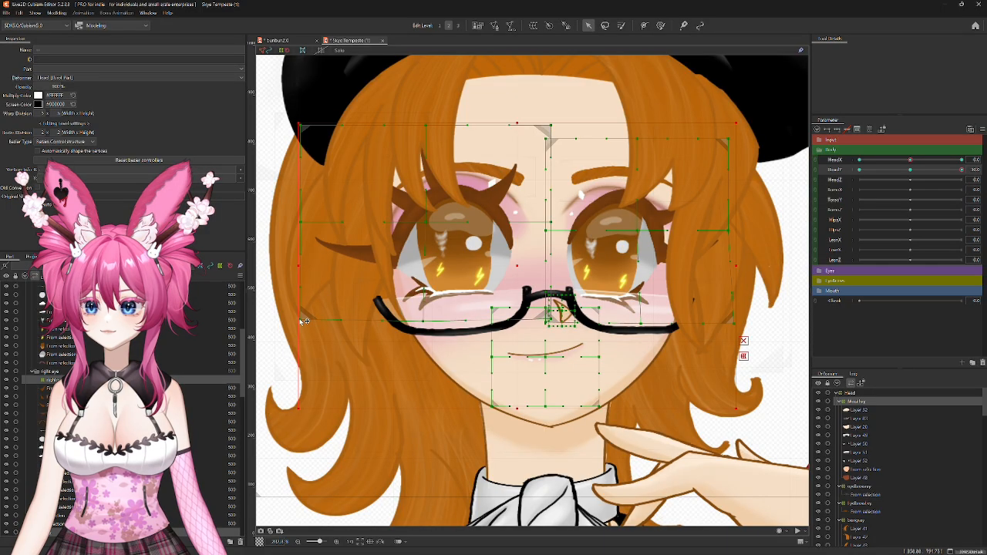
left_click_drag(301, 323, 298, 323)
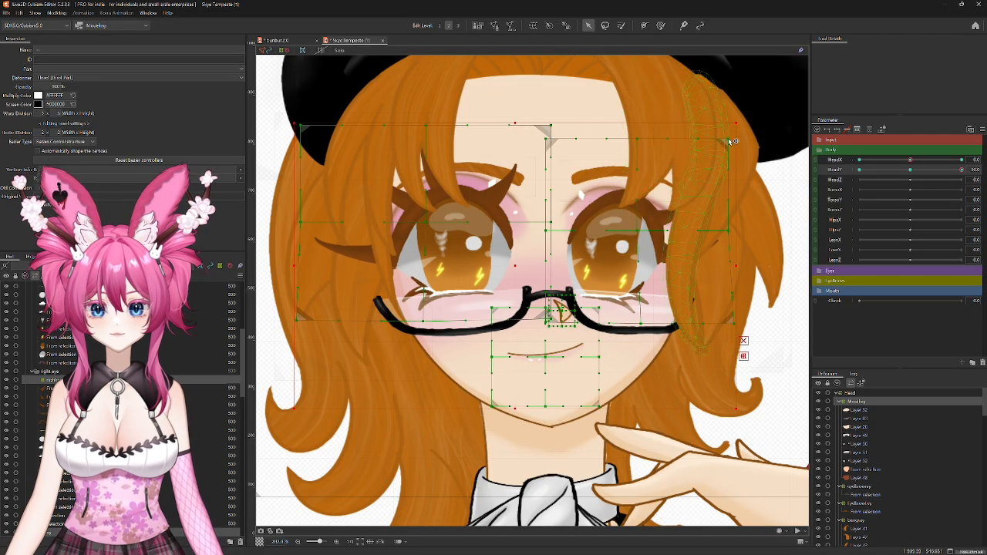
left_click_drag(733, 141, 719, 148)
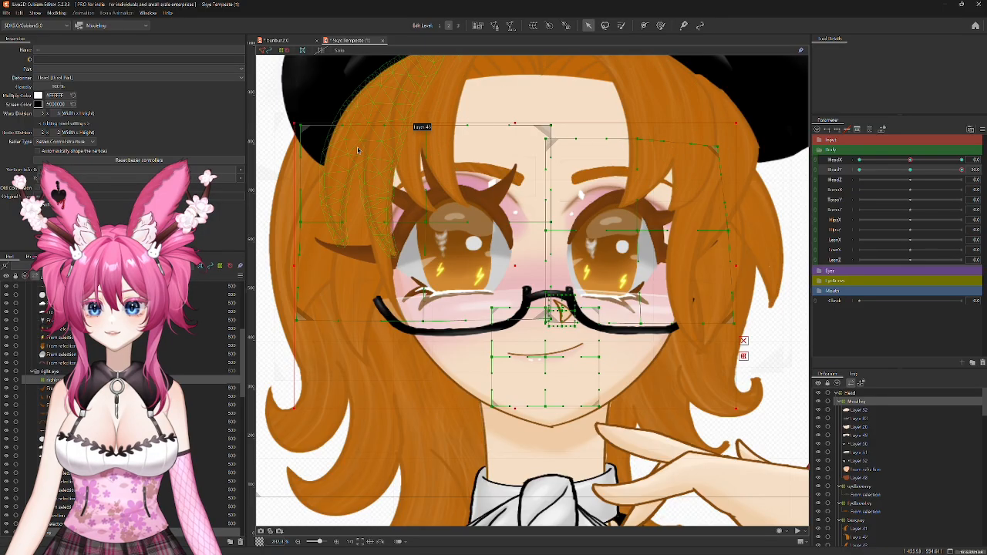
left_click_drag(305, 129, 310, 140)
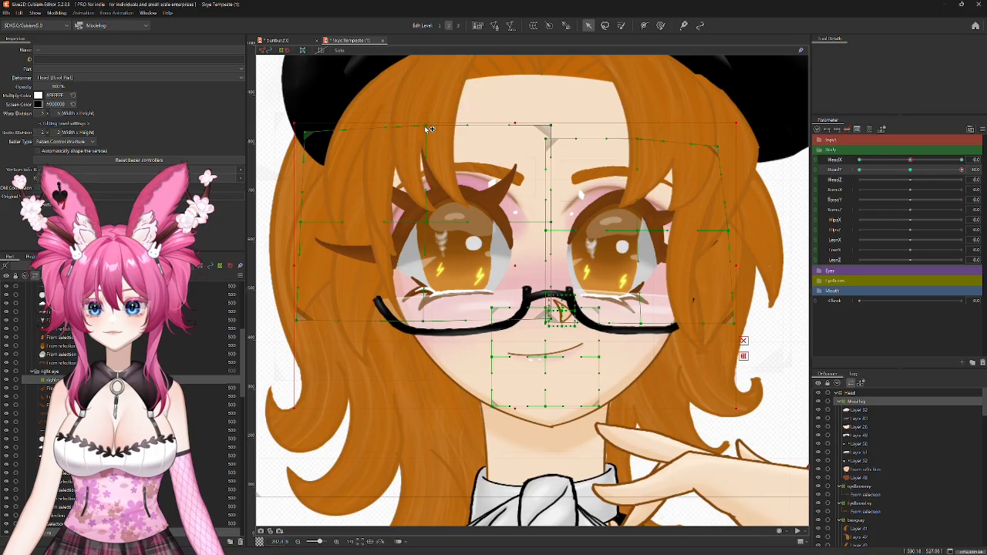
left_click_drag(429, 125, 433, 139)
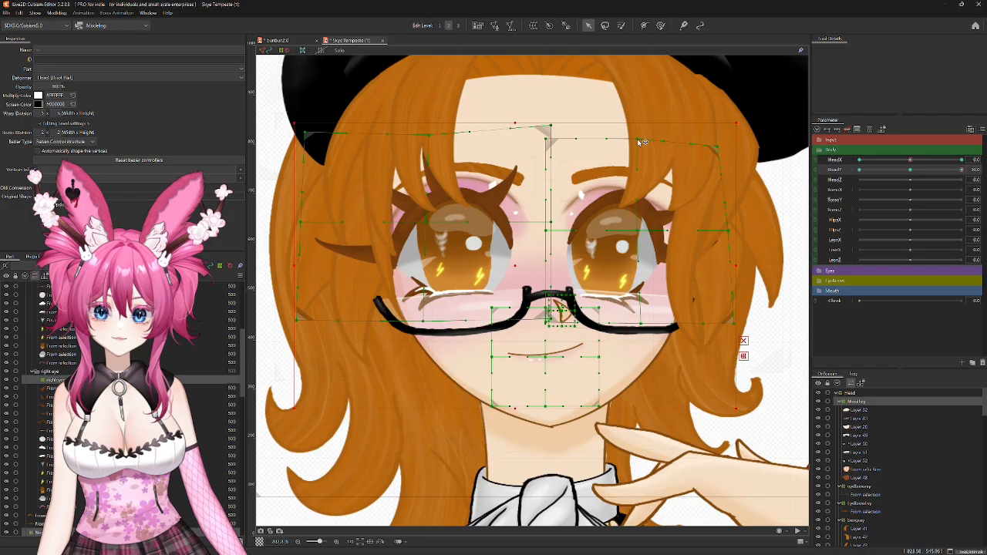
left_click_drag(640, 142, 637, 148)
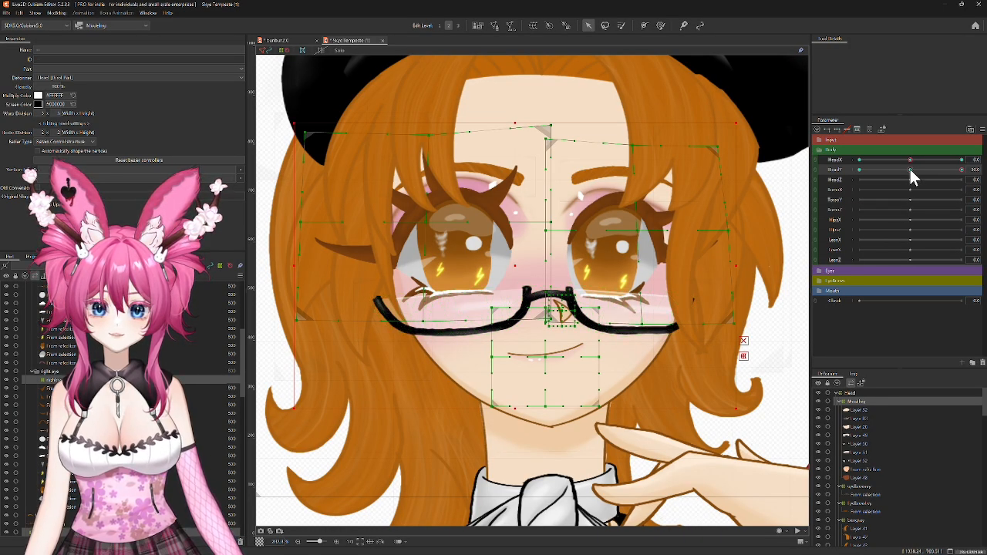
left_click_drag(964, 172, 956, 192)
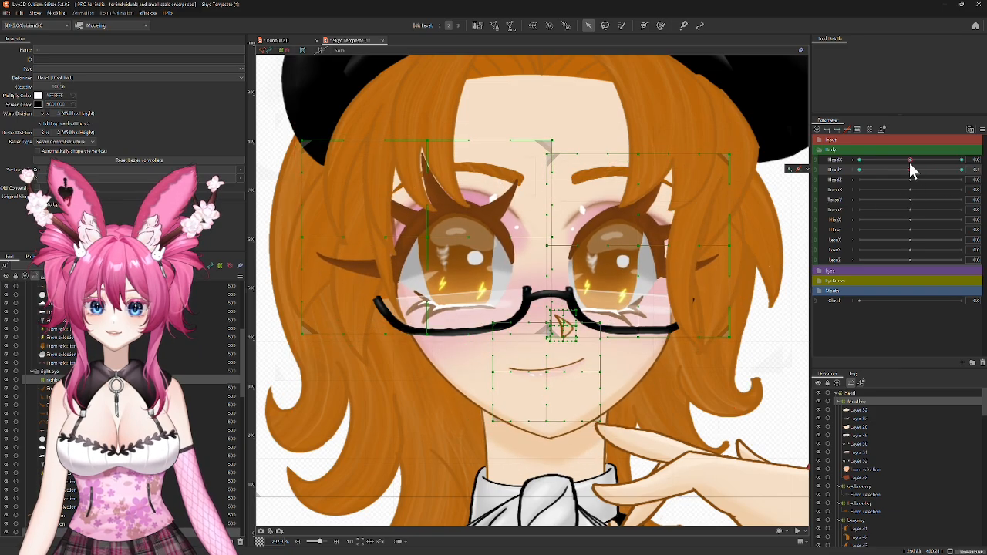
left_click_drag(911, 160, 910, 184)
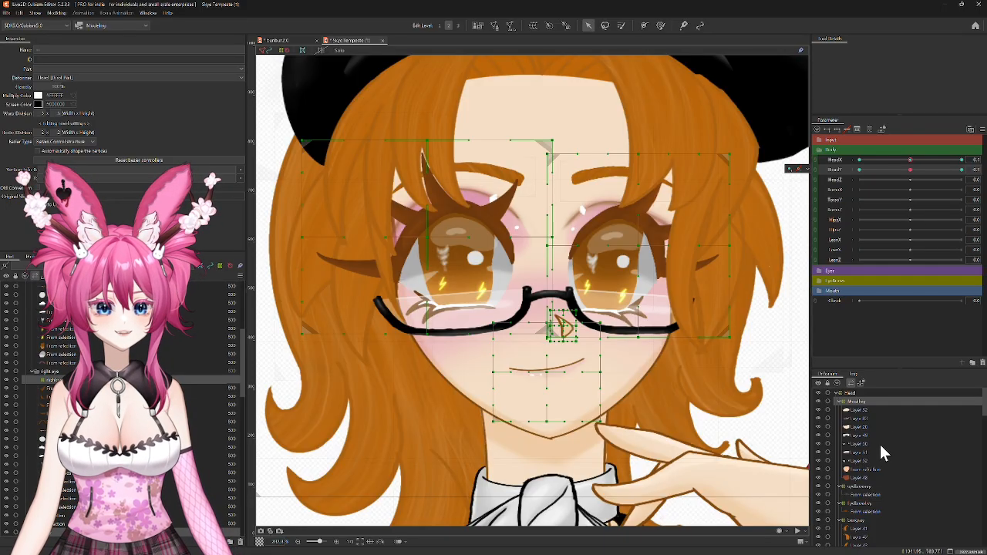
Step: Select both eyebrow deformers, delete their HeadY keys, and add three new HeadY keys
left_click(862, 487)
left_click(856, 503, "ctrl")
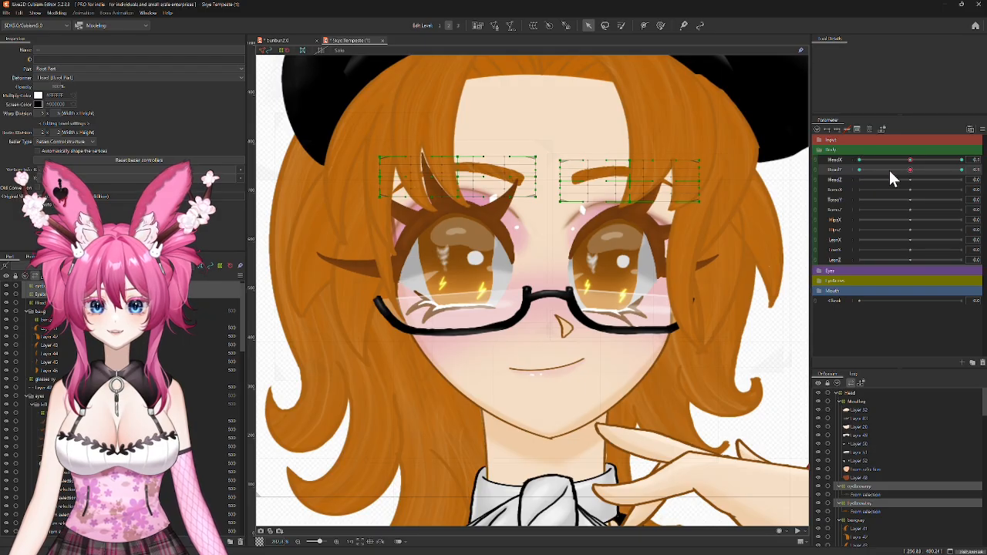
left_click(860, 170)
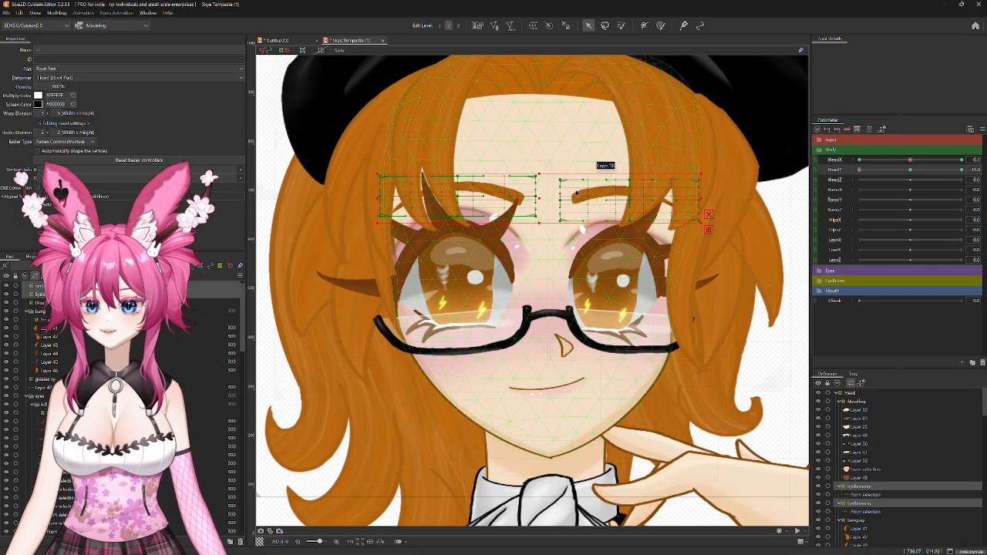
left_click_drag(859, 169, 911, 187)
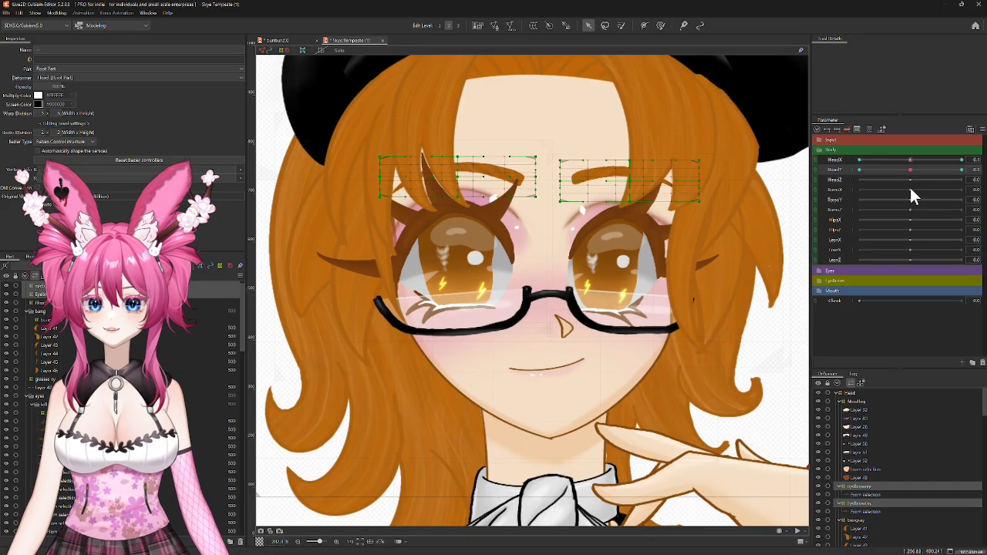
left_click(847, 128)
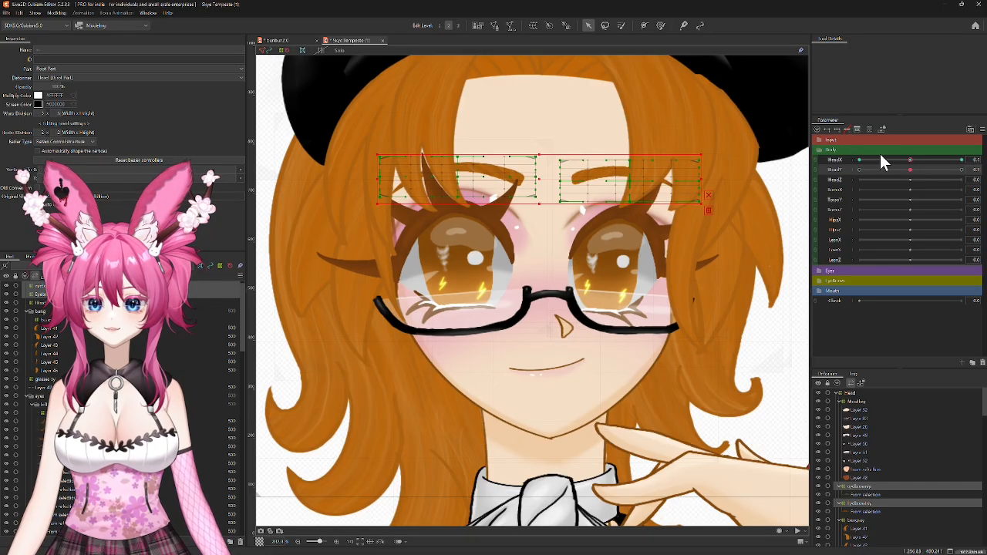
left_click(837, 129)
mouse_move(911, 170)
left_mouse_down()
mouse_move(831, 175)
mouse_move(934, 182)
mouse_move(911, 185)
left_mouse_up()
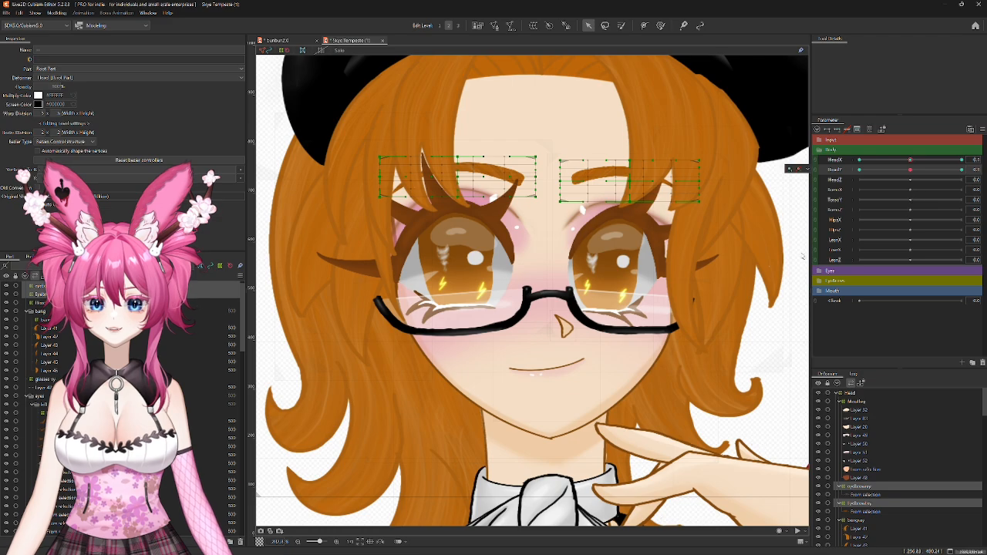
Step: Set HeadY to -30 and spread the upper corners of both eyebrow deformers slightly outward
scroll(693, 326, "down", 2)
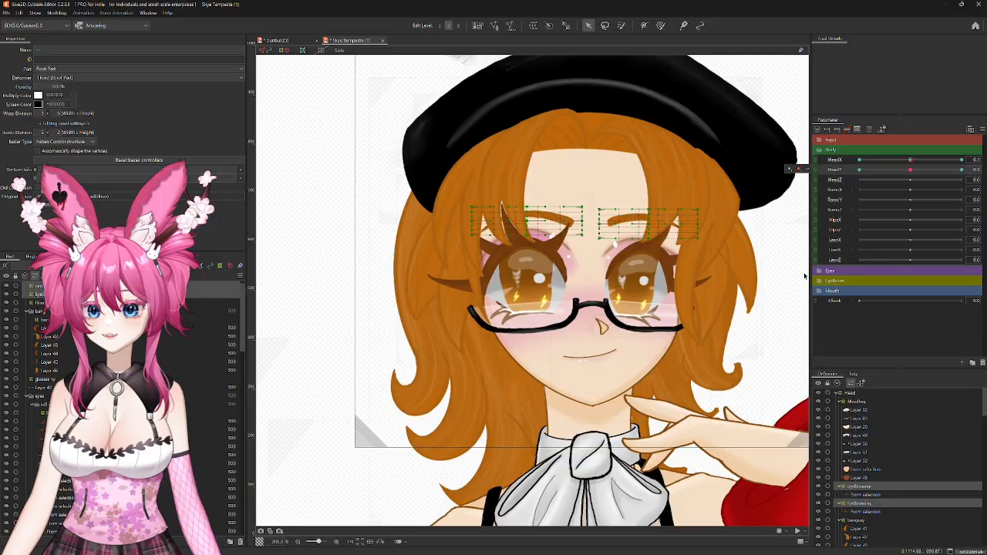
left_click_drag(909, 167, 842, 175)
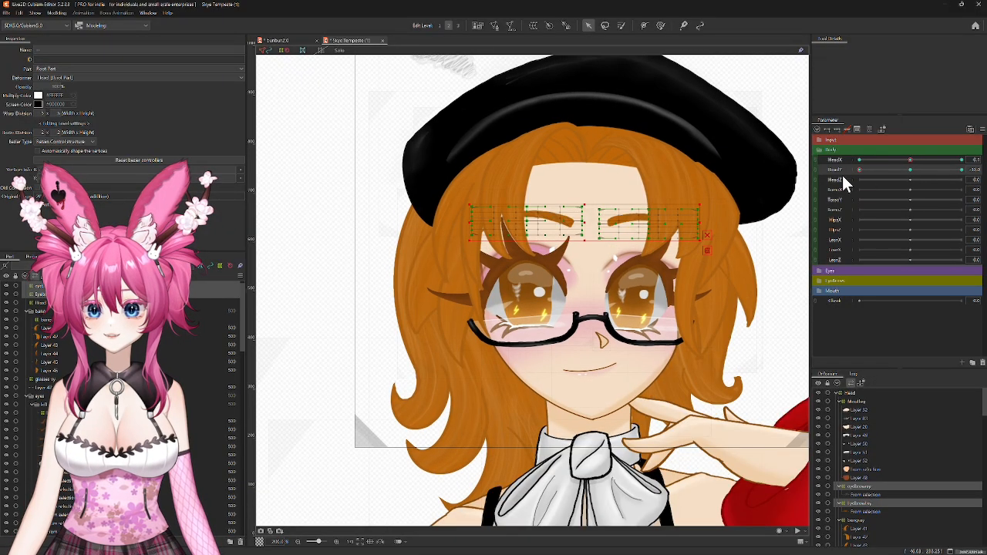
scroll(591, 244, "up", 3)
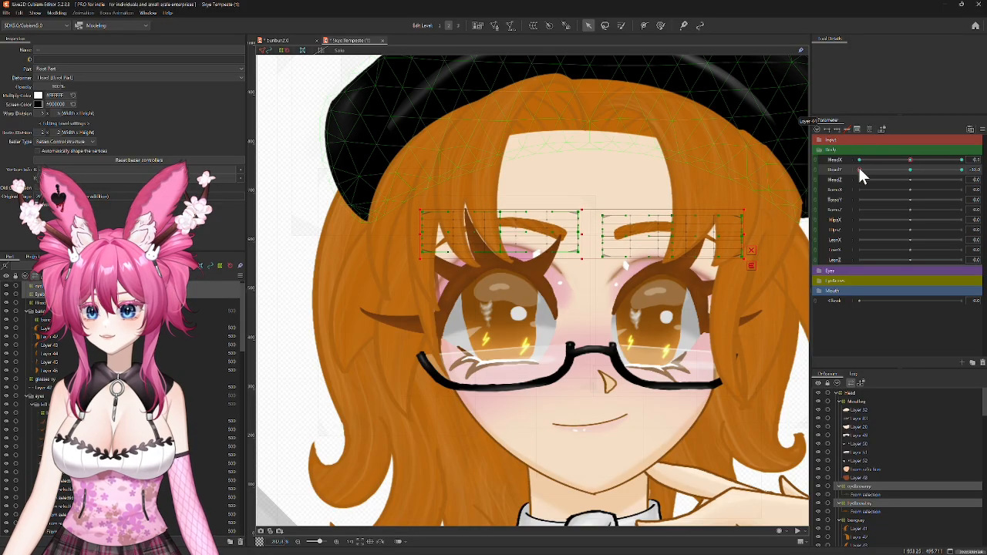
mouse_move(857, 165)
left_mouse_down()
mouse_move(970, 169)
mouse_move(839, 180)
mouse_move(926, 179)
mouse_move(854, 183)
left_mouse_up()
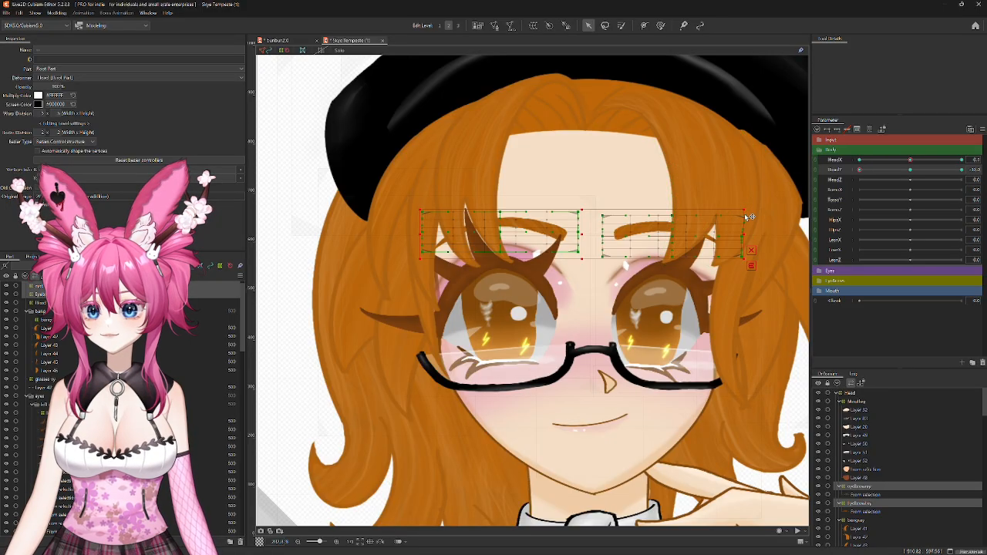
left_click_drag(752, 217, 747, 237)
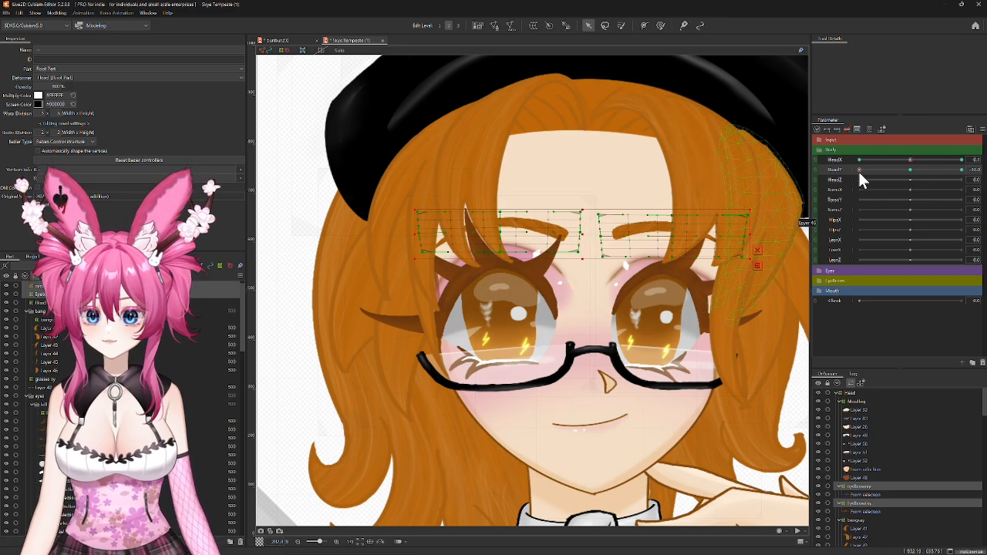
Step: Set HeadY to 30 and move both eyebrow deformers up the forehead
left_click_drag(858, 172, 961, 170)
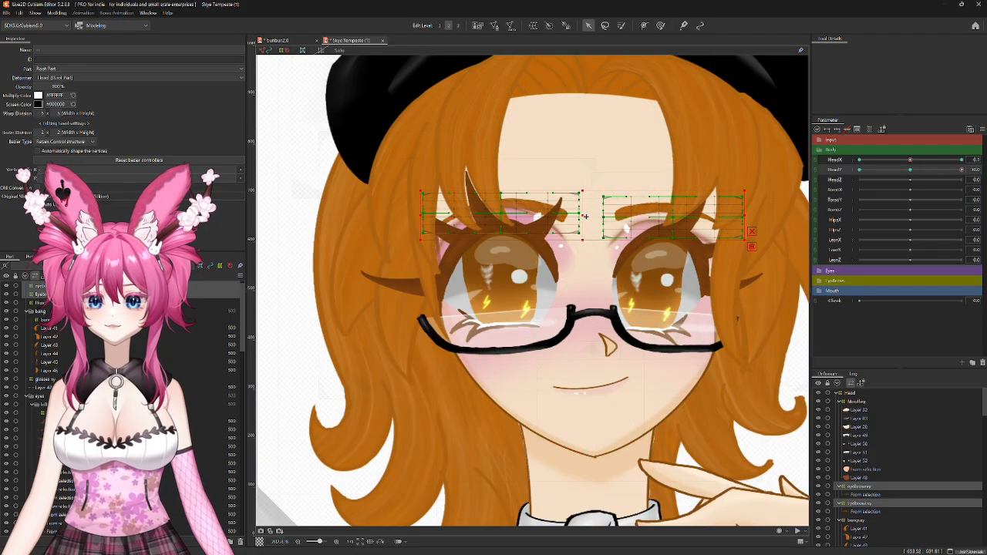
left_click_drag(587, 217, 586, 201)
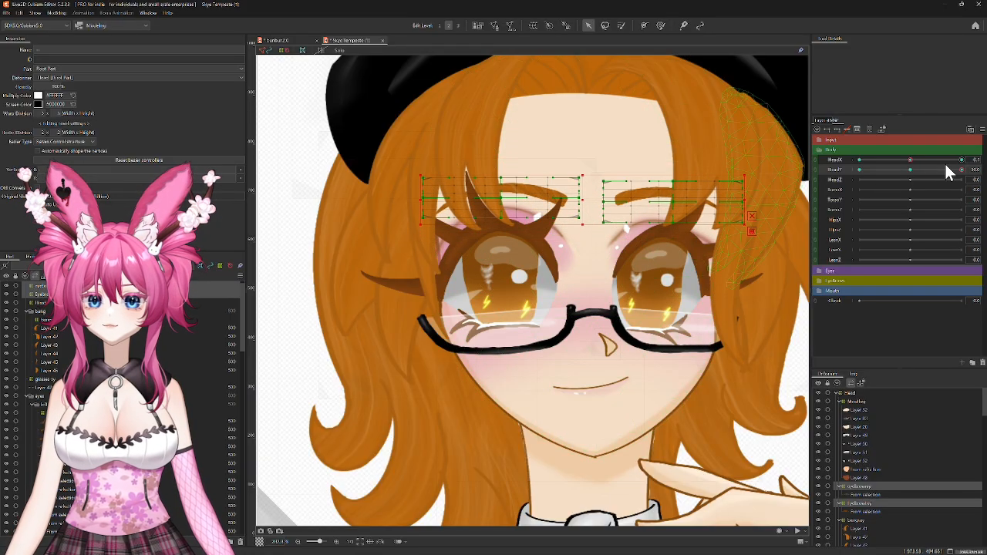
mouse_move(962, 170)
left_mouse_down()
mouse_move(859, 172)
mouse_move(962, 171)
left_mouse_up()
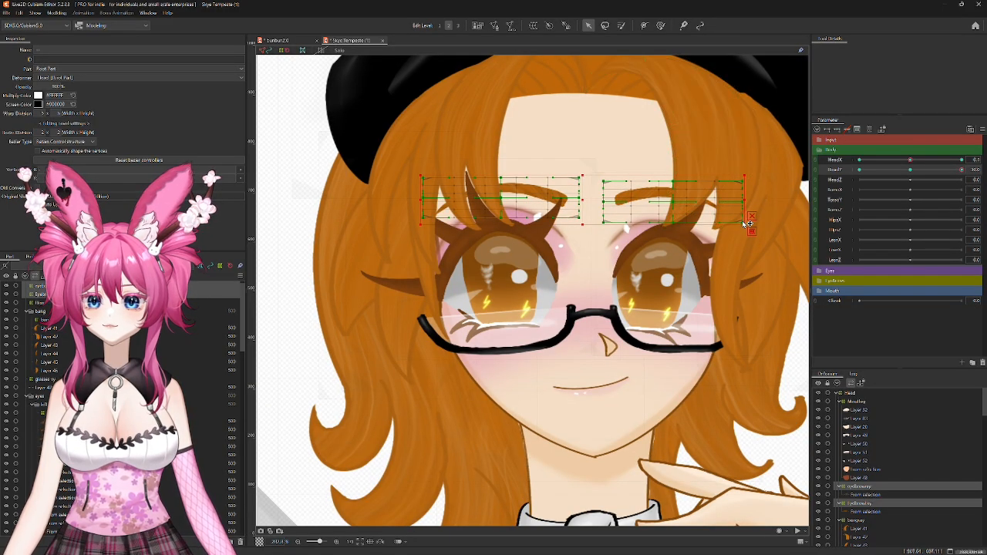
Step: Pull the upper inner corners of both eyebrow deformers slightly down at HeadY 30, and return HeadY to 0
left_click_drag(608, 183, 582, 183)
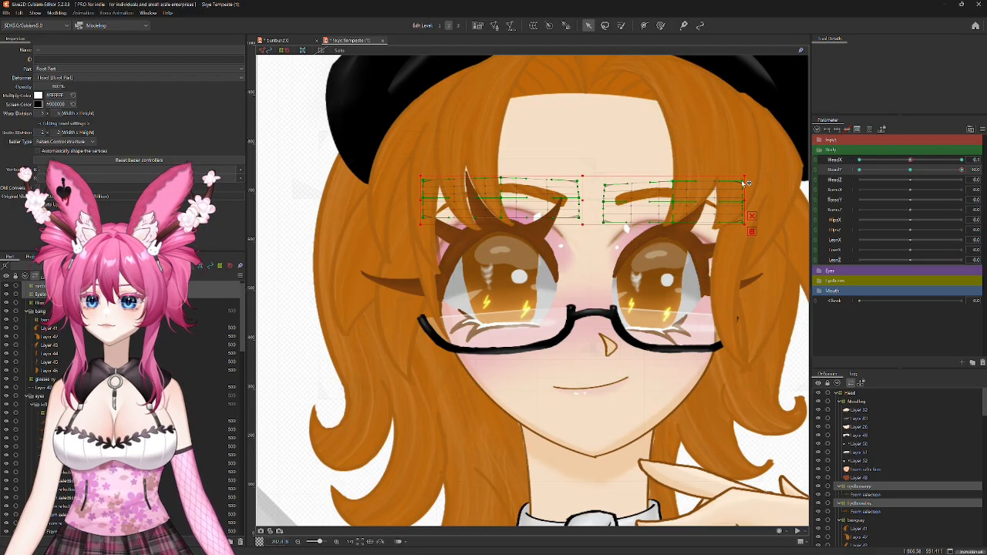
left_click_drag(962, 172, 910, 188)
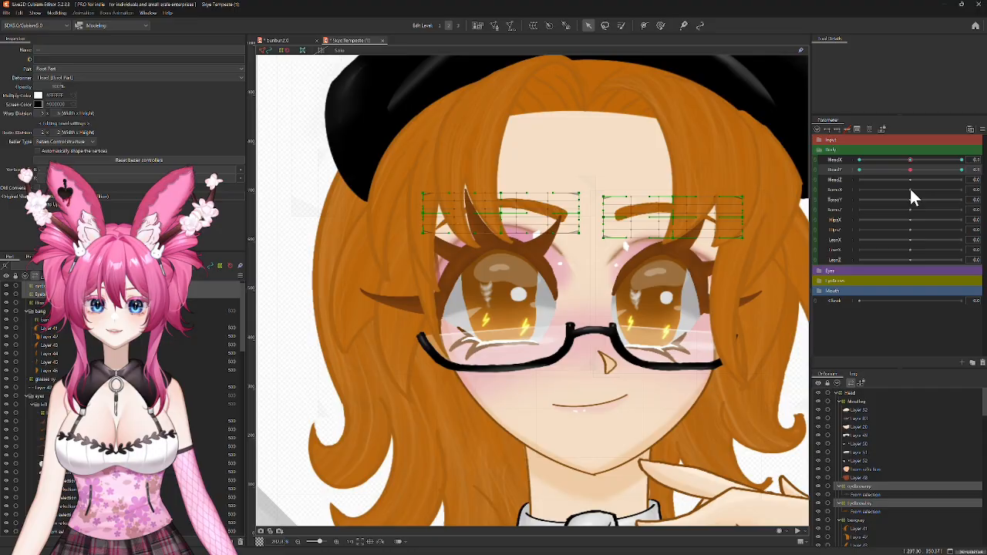
scroll(675, 272, "down", 2)
left_click_drag(676, 272, 582, 212)
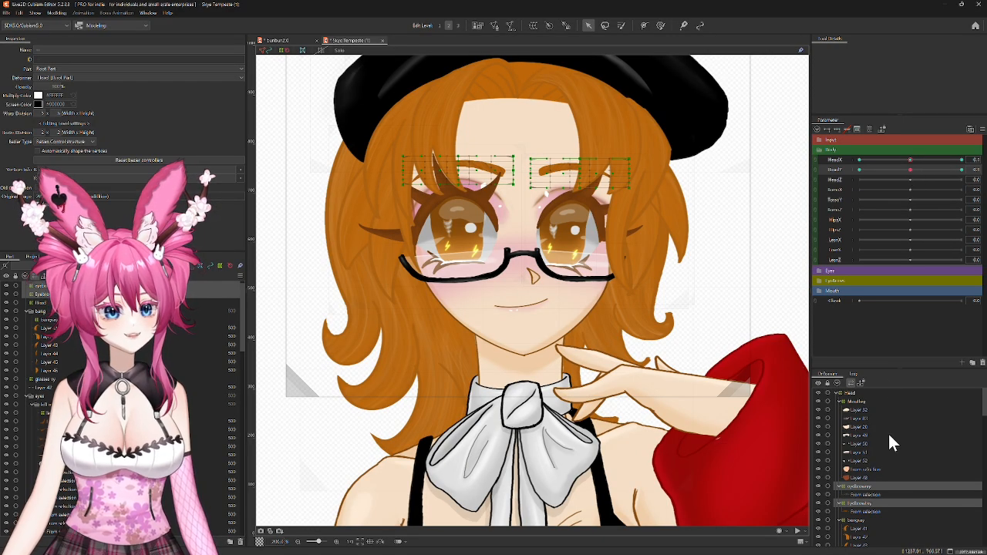
Step: Preview HeadY at its maximum, return it to the centre, and delete the HeadY keyforms from the bangs warp deformer
left_click(854, 522)
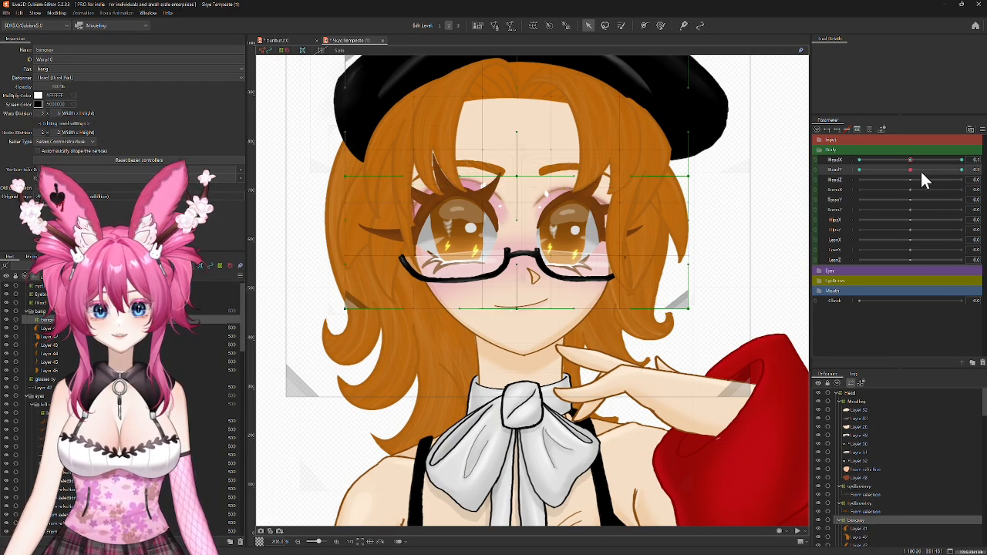
left_click_drag(910, 170, 964, 183)
scroll(657, 173, "down", 2)
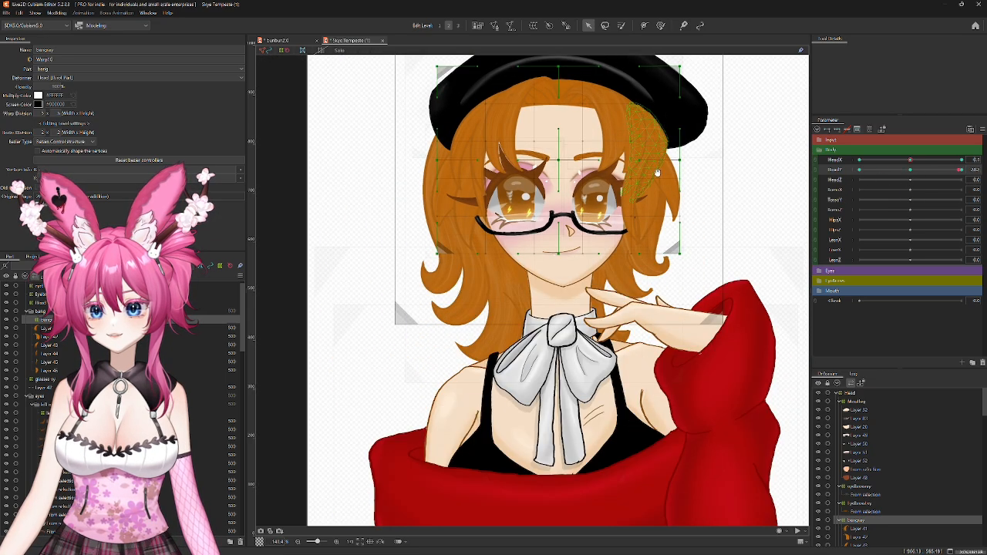
left_click_drag(658, 172, 632, 256)
left_click_drag(944, 174, 912, 182)
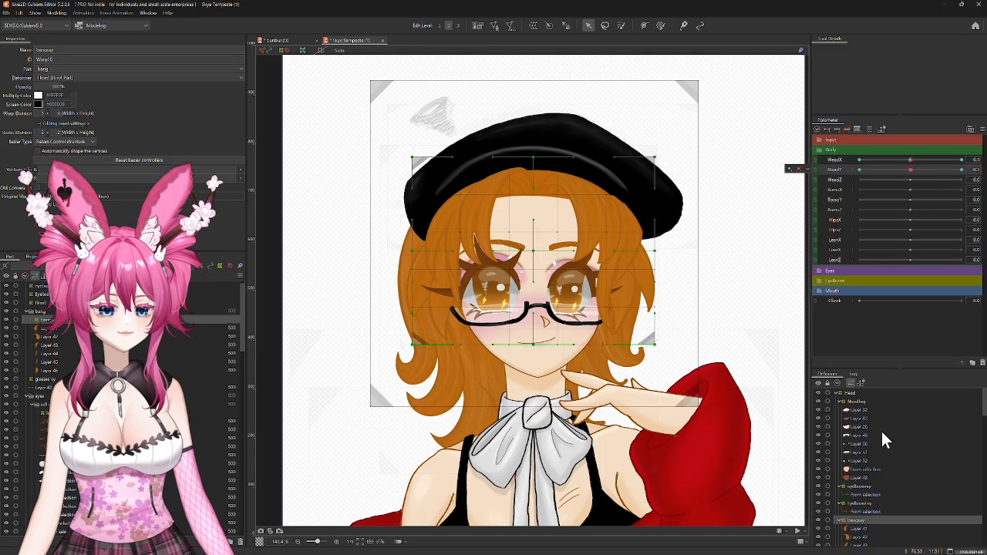
scroll(882, 437, "down", 3)
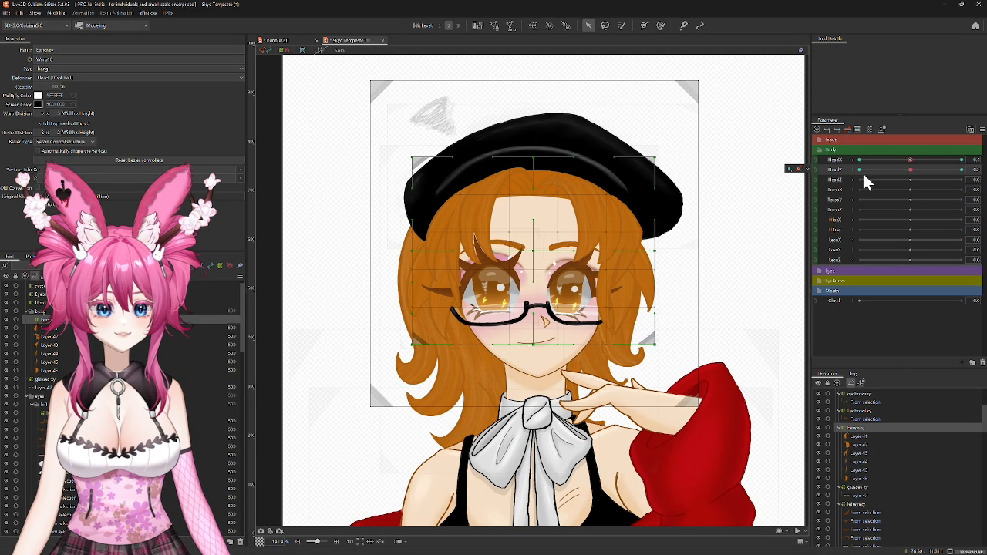
left_click(846, 128)
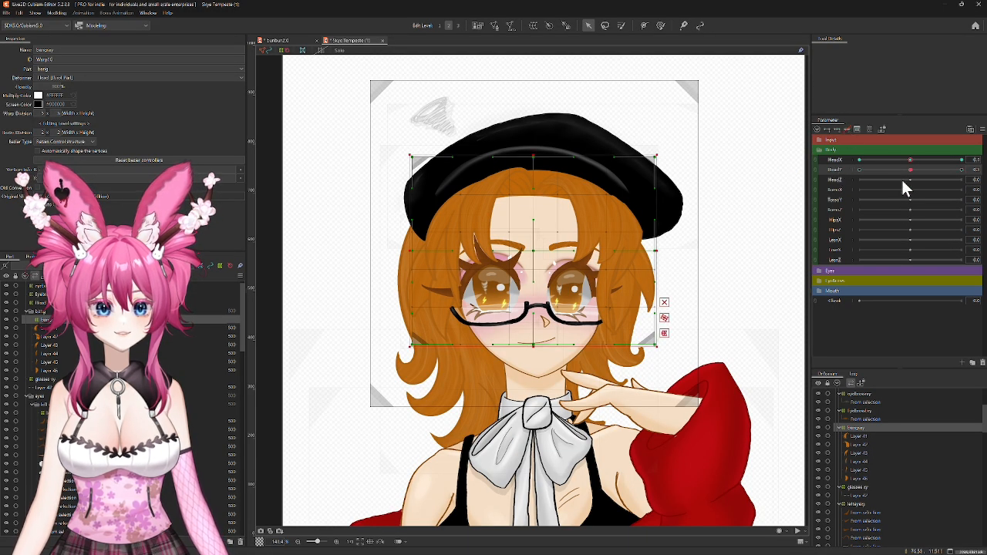
mouse_move(910, 169)
left_mouse_down()
mouse_move(890, 170)
mouse_move(915, 180)
mouse_move(822, 186)
mouse_move(920, 185)
mouse_move(910, 188)
left_mouse_up()
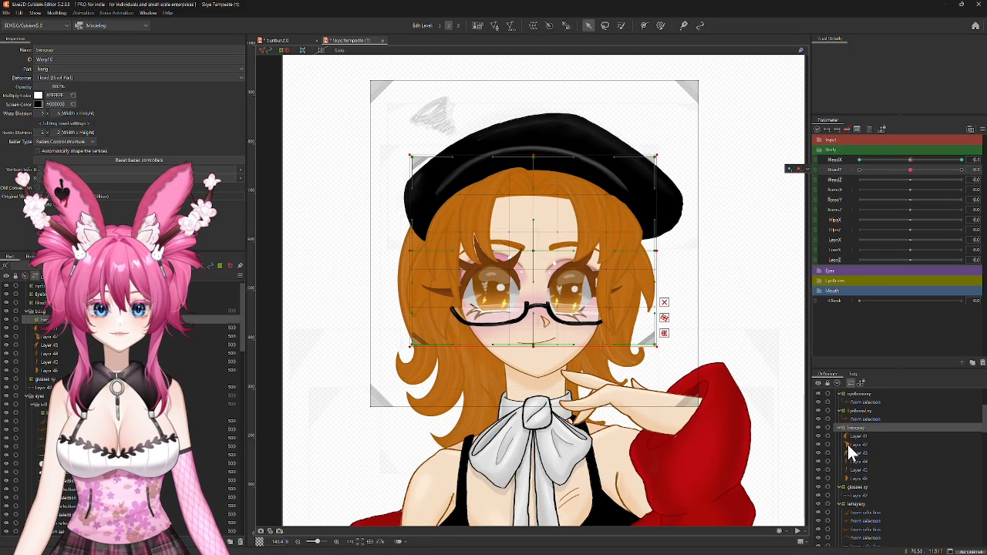
Step: Delete the HeadY keyforms from the glasses warp deformer and test the HeadY motion
left_click(855, 489)
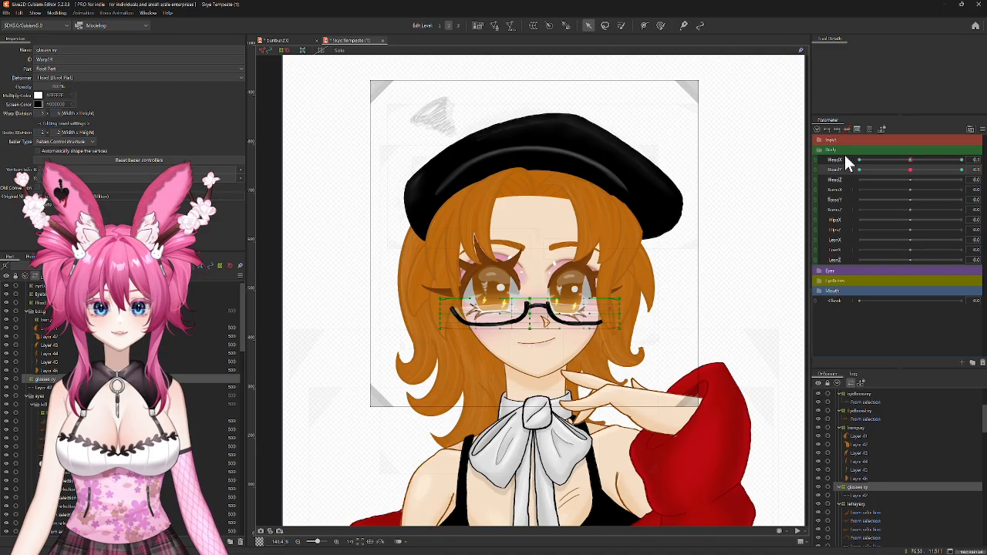
left_click(848, 130)
left_click_drag(910, 171, 910, 204)
Step: Delete the HeadY keyforms from the hat's warp deformer
scroll(876, 453, "down", 5)
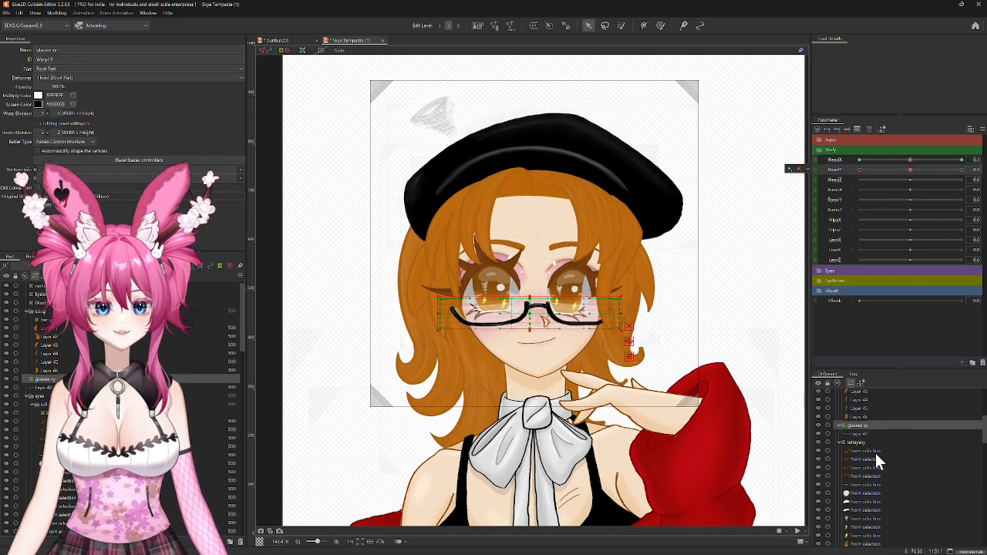
scroll(872, 452, "down", 6)
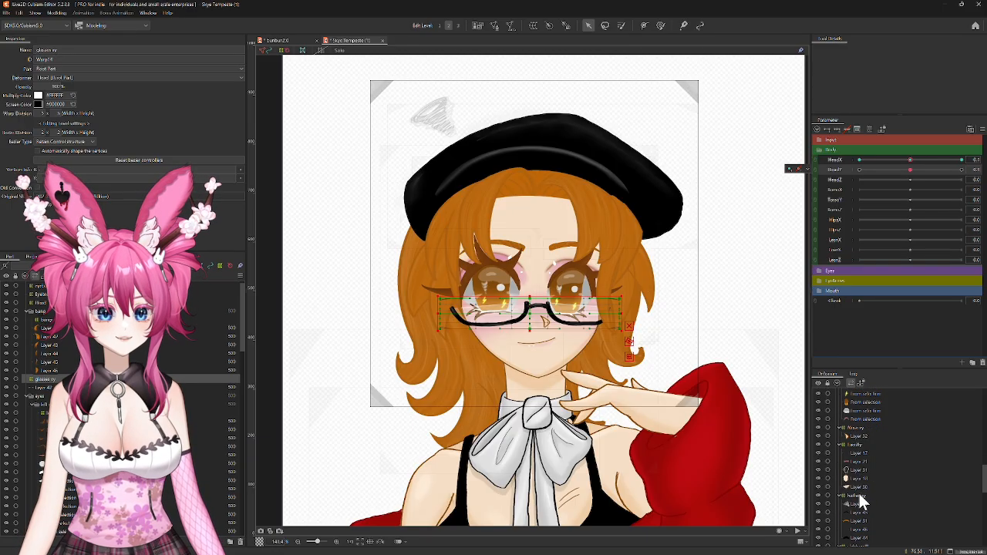
left_click(859, 494)
left_click(848, 128)
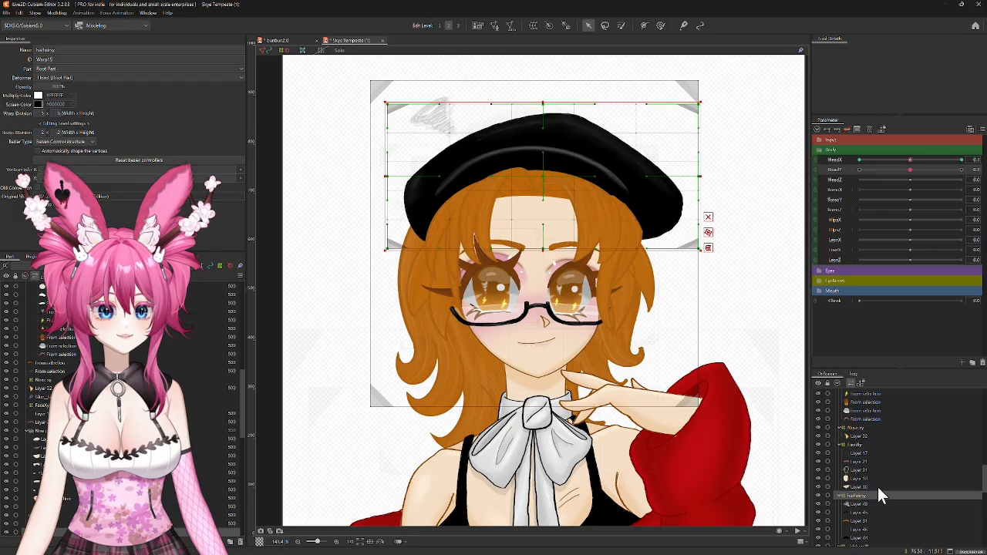
Step: Delete the HeadY keyforms from both sideburn warp deformers and the back hair warp deformer together, and test HeadY
scroll(878, 487, "down", 3)
left_click(855, 486)
left_click(855, 501, "ctrl")
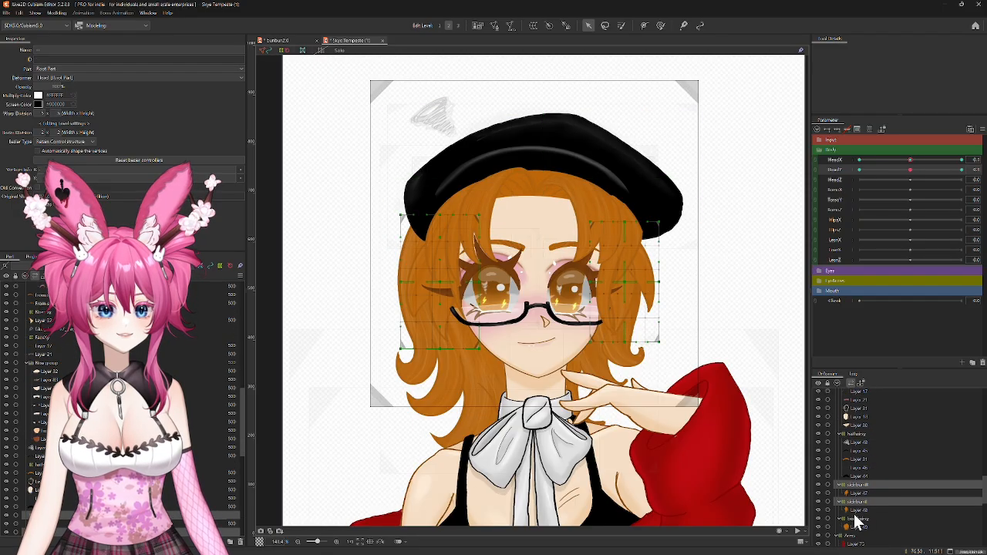
left_click(855, 518, "ctrl")
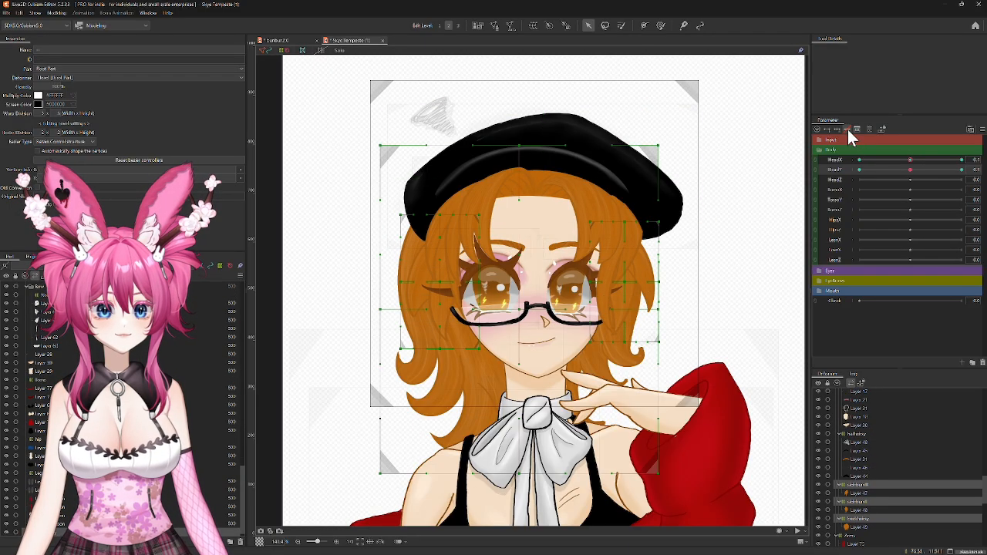
left_click(848, 129)
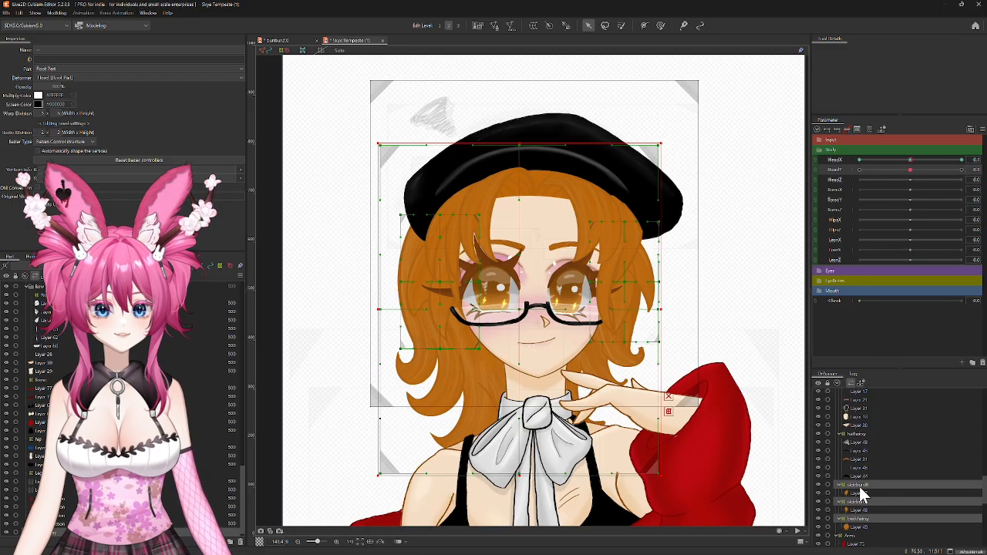
left_click_drag(914, 176, 910, 207)
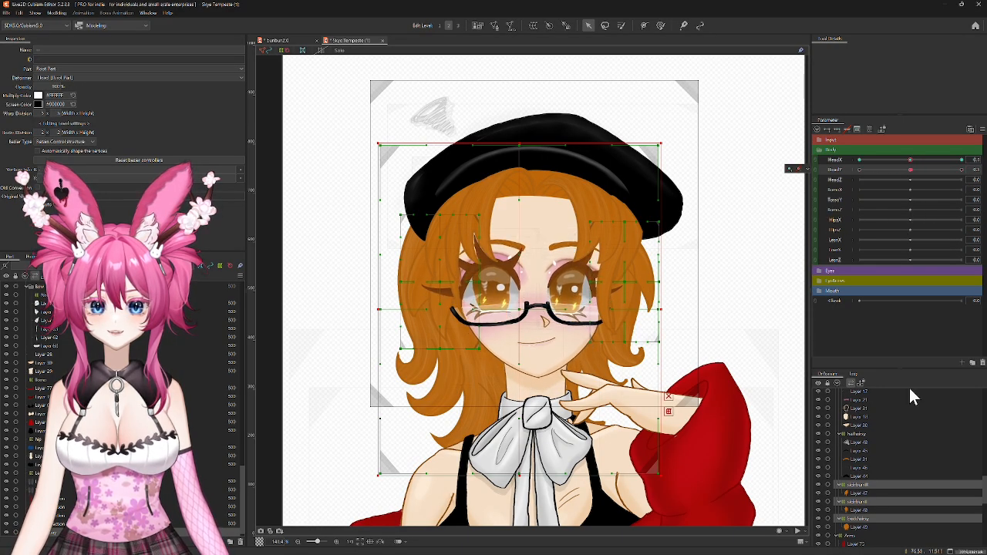
Step: Select the left and right eye warp deformers together, widen them slightly at HeadY's minimum, and return HeadY to the centre
scroll(868, 442, "up", 3)
left_click(850, 476)
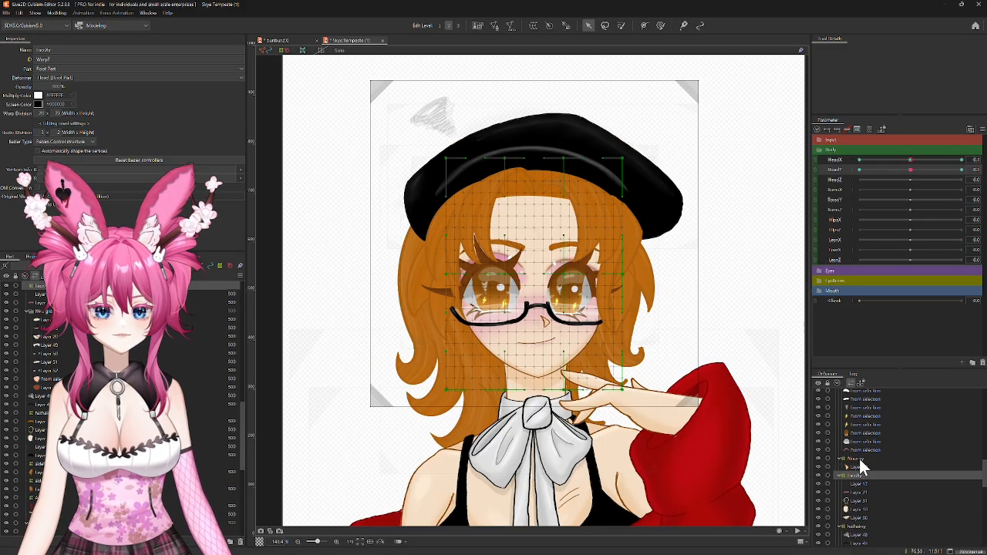
scroll(861, 455, "up", 3)
left_click(854, 447, "ctrl")
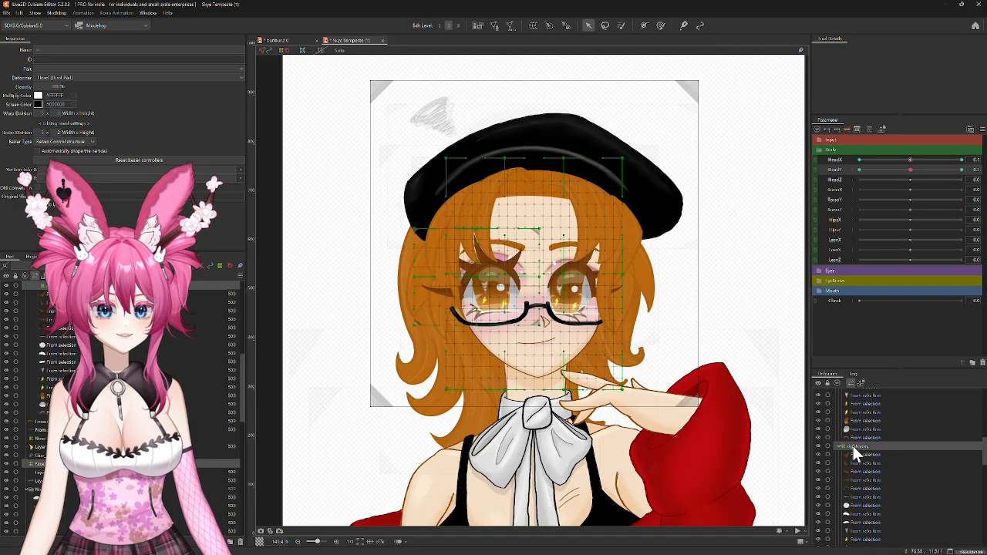
scroll(873, 489, "down", 3)
left_click(856, 509, "ctrl")
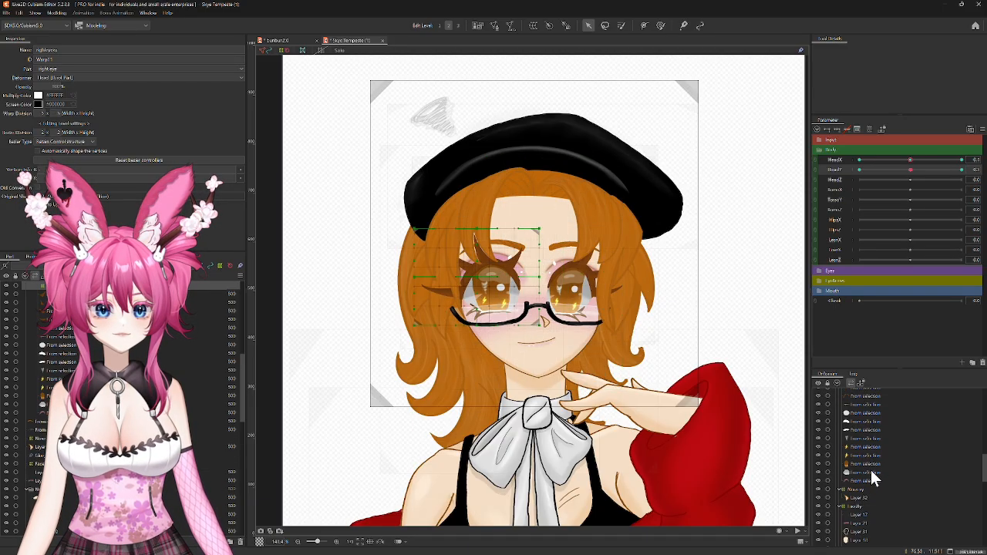
scroll(871, 455, "up", 3)
left_click(857, 442, "ctrl")
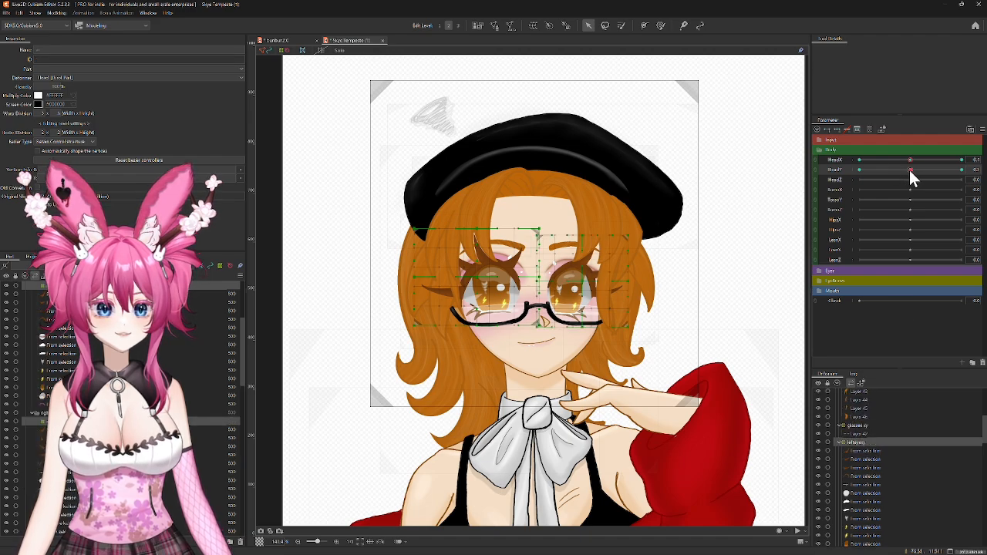
left_click_drag(910, 171, 842, 178)
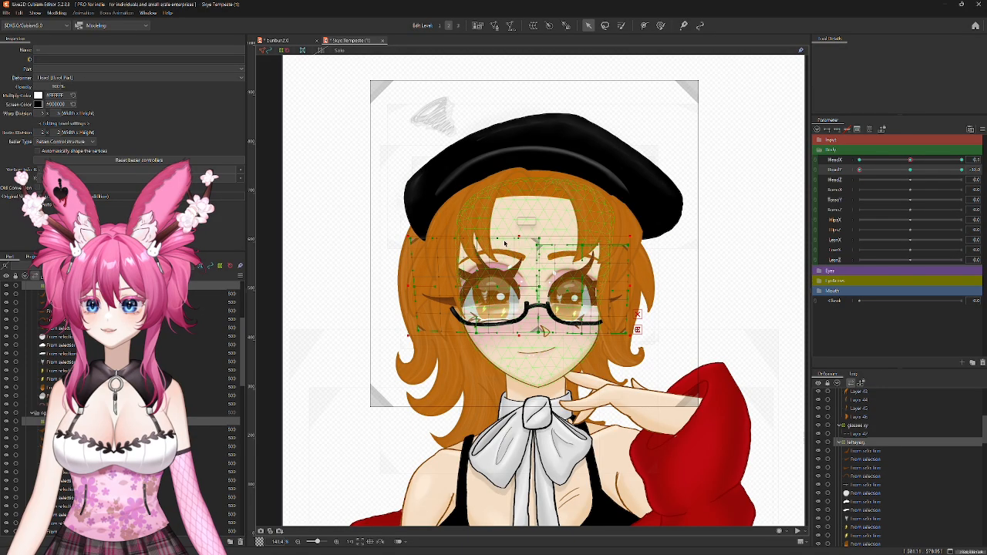
scroll(539, 243, "up", 2)
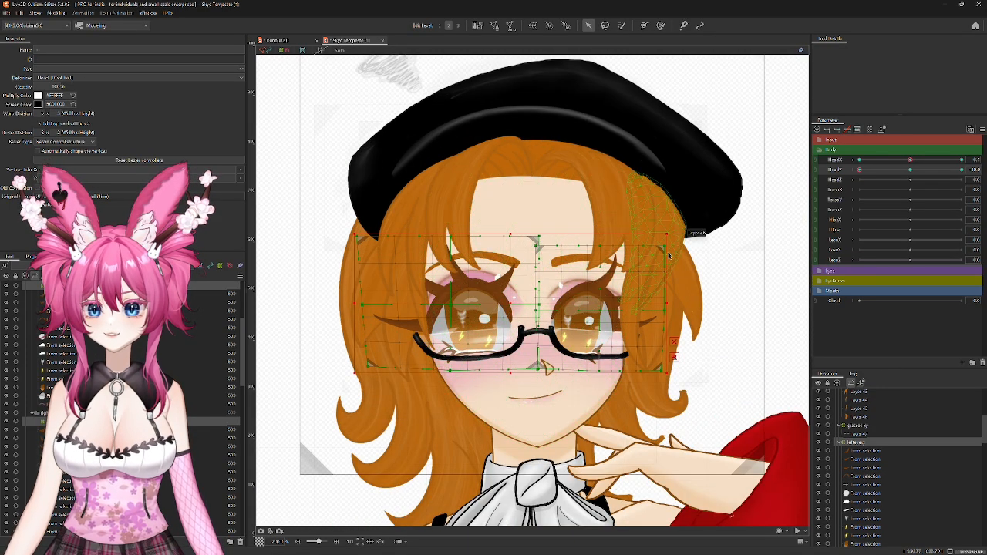
left_click_drag(674, 246, 680, 246)
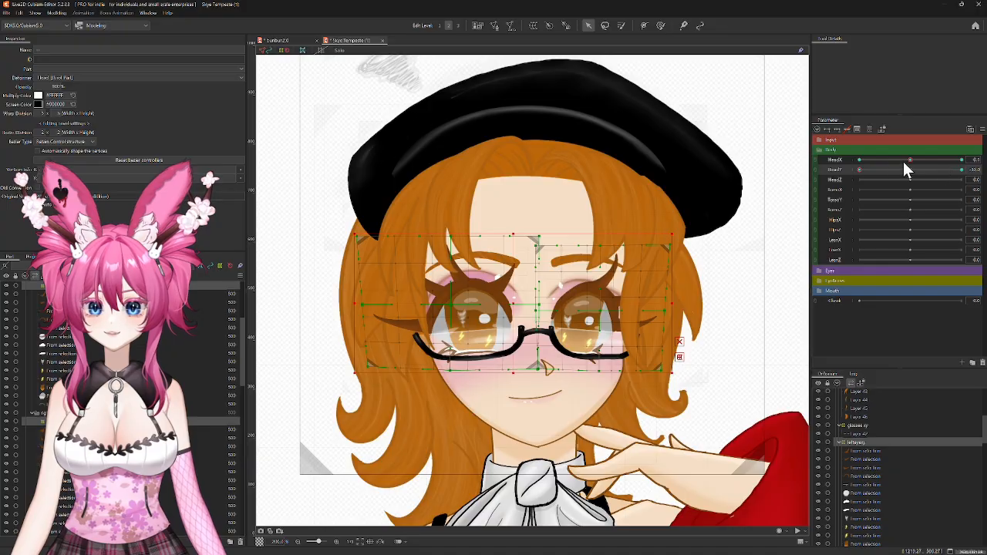
left_click_drag(861, 170, 833, 198)
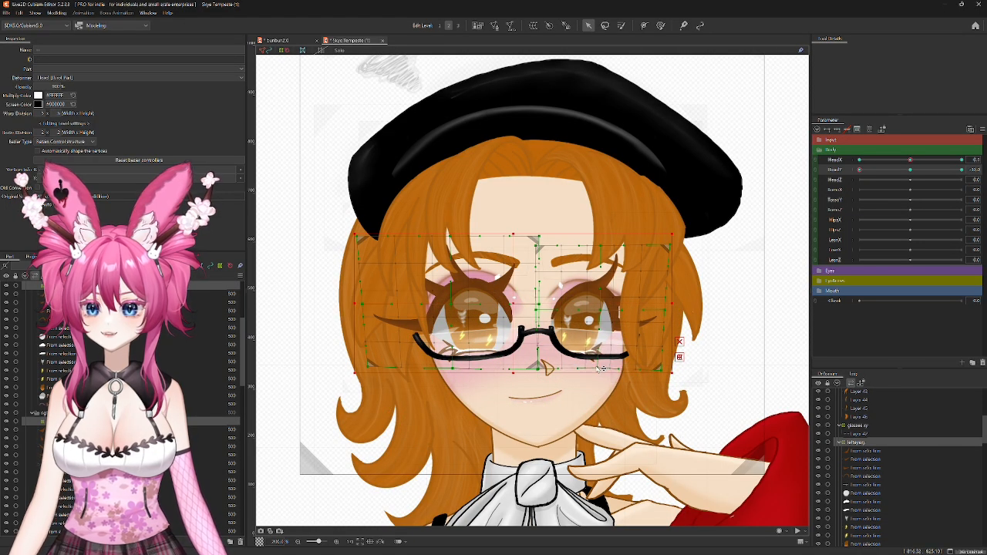
left_click_drag(859, 168, 910, 211)
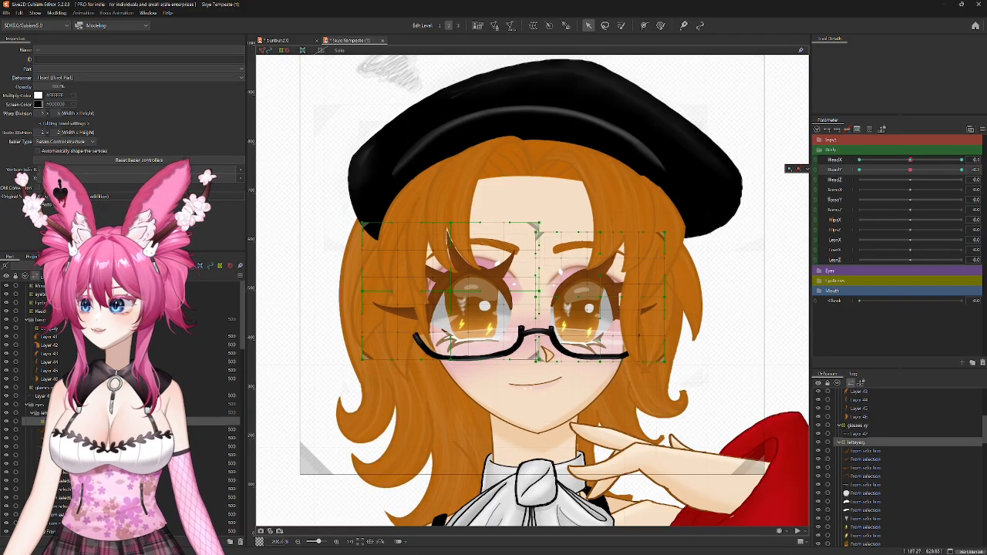
Step: Hide the bangs part and widen both eye warp deformers slightly at HeadY's maximum, returning HeadY to the centre
left_click(8, 328)
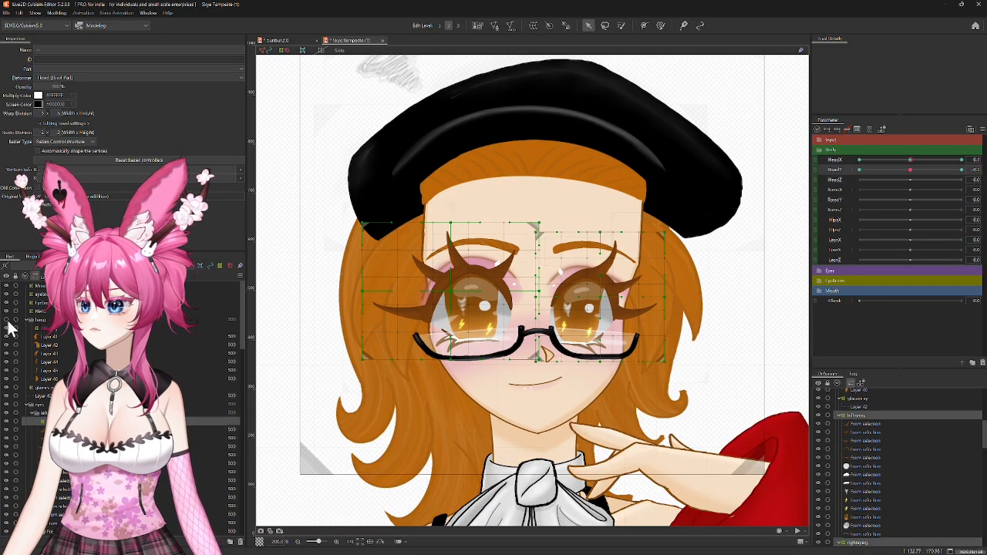
left_click_drag(911, 170, 813, 181)
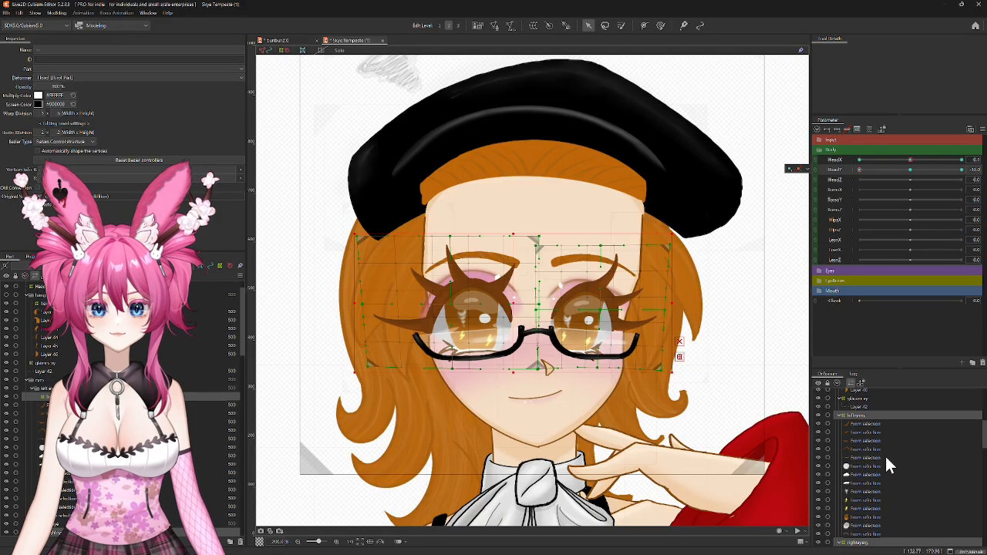
left_click_drag(864, 170, 962, 170)
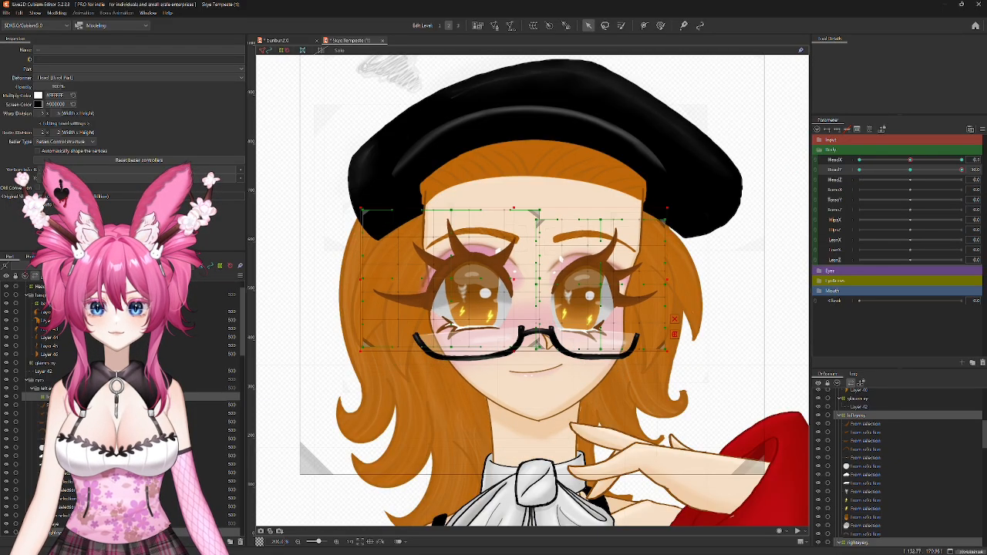
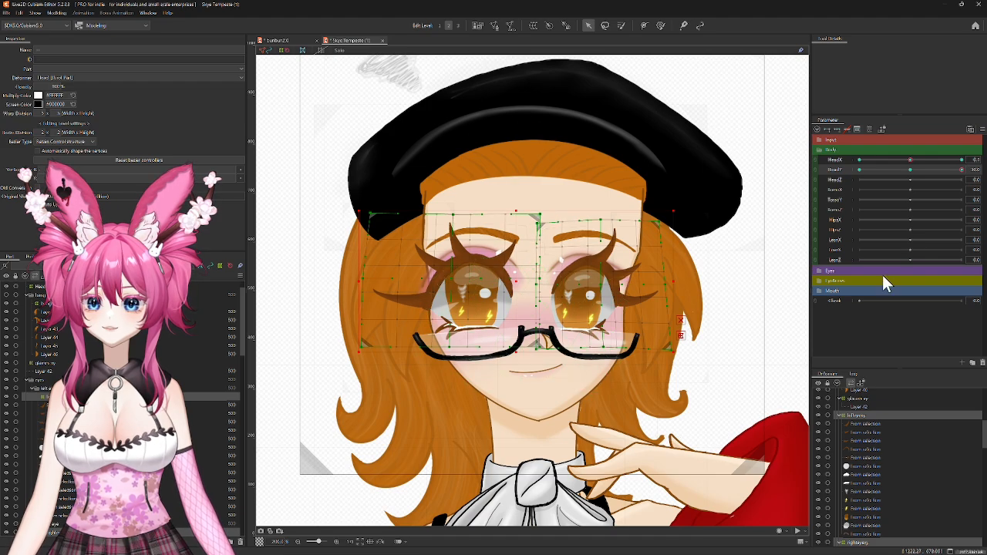
mouse_move(959, 171)
left_mouse_down()
mouse_move(826, 187)
mouse_move(973, 179)
left_mouse_up()
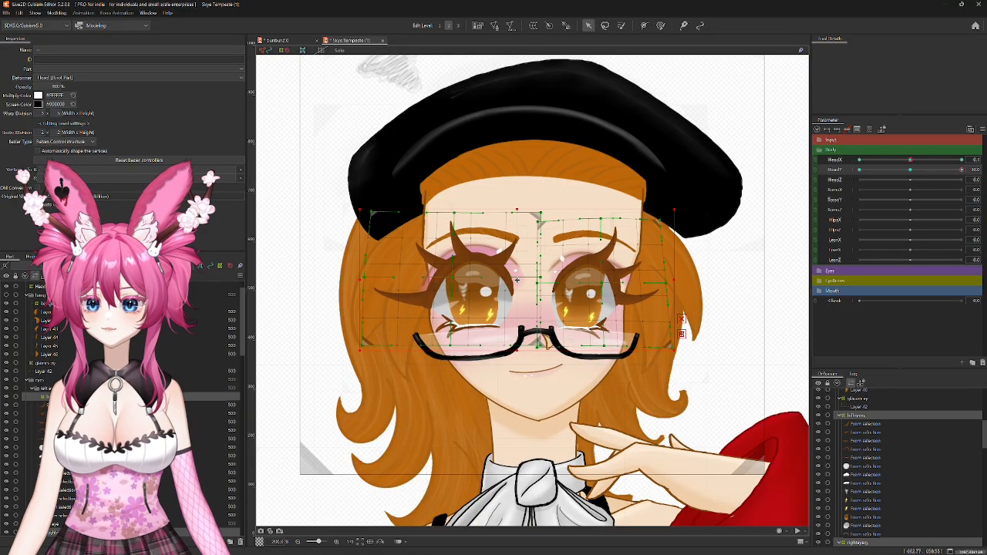
left_click_drag(962, 172, 913, 183)
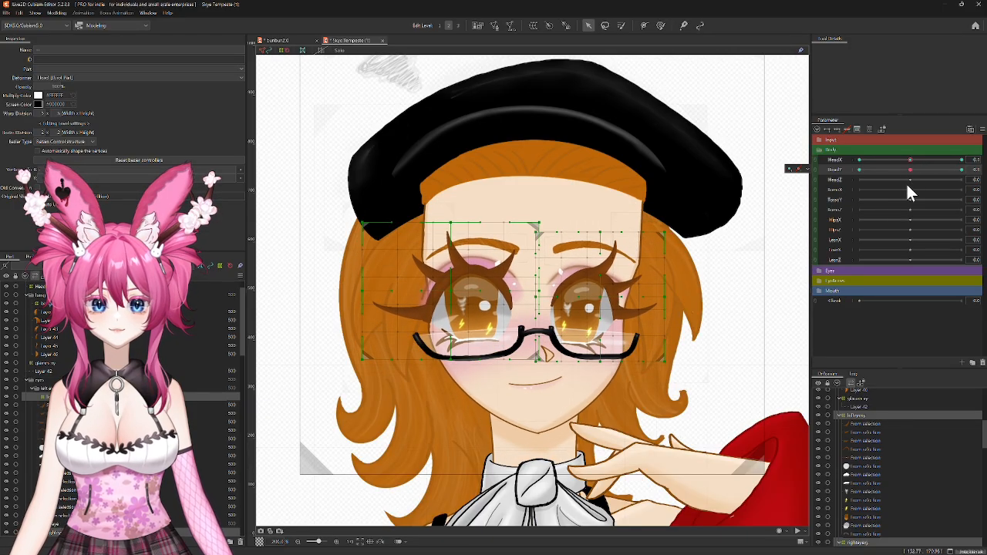
Step: Select the FaceXY warp deformer and shift it slightly downward at HeadY's minimum
scroll(894, 450, "down", 5)
left_click(853, 448)
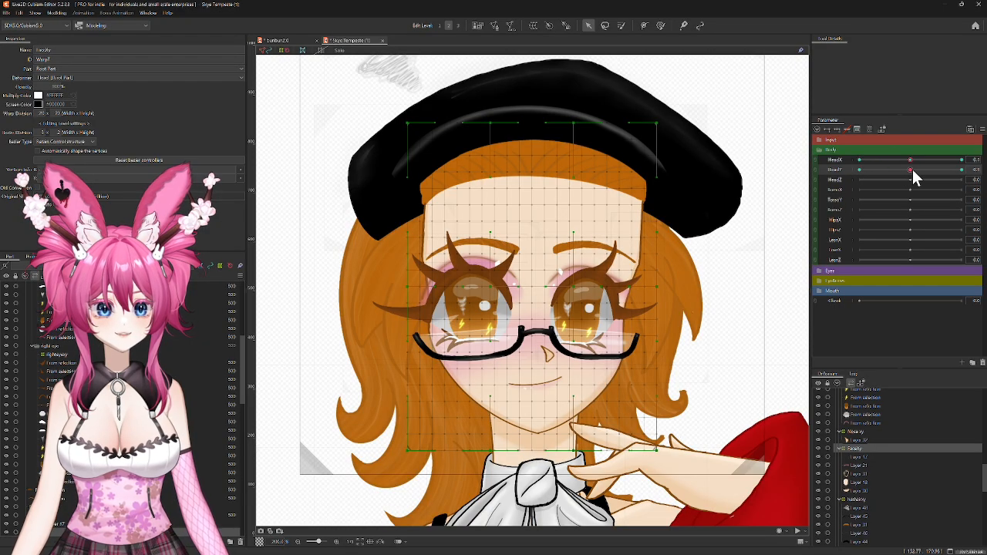
left_click_drag(913, 171, 836, 179)
left_click(836, 129)
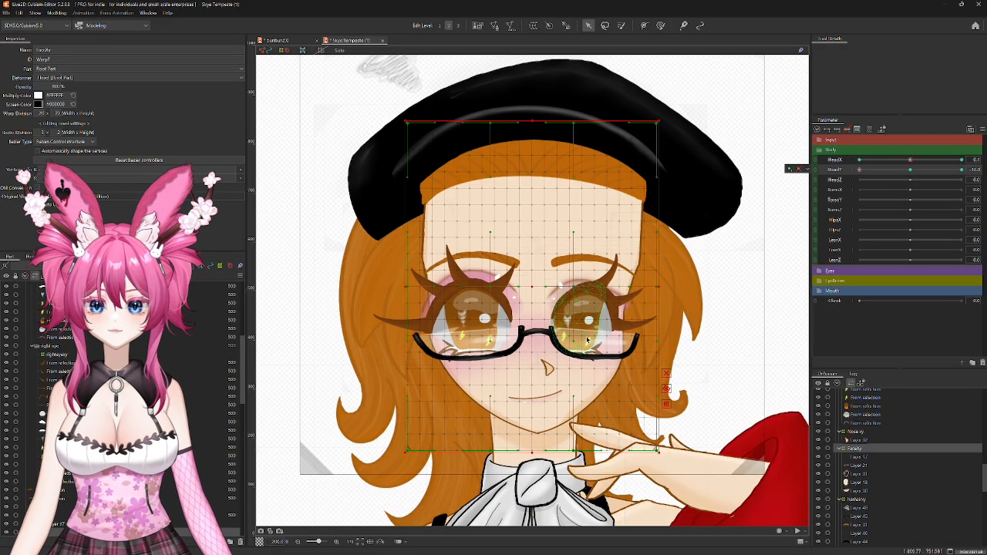
left_click_drag(532, 287, 531, 298)
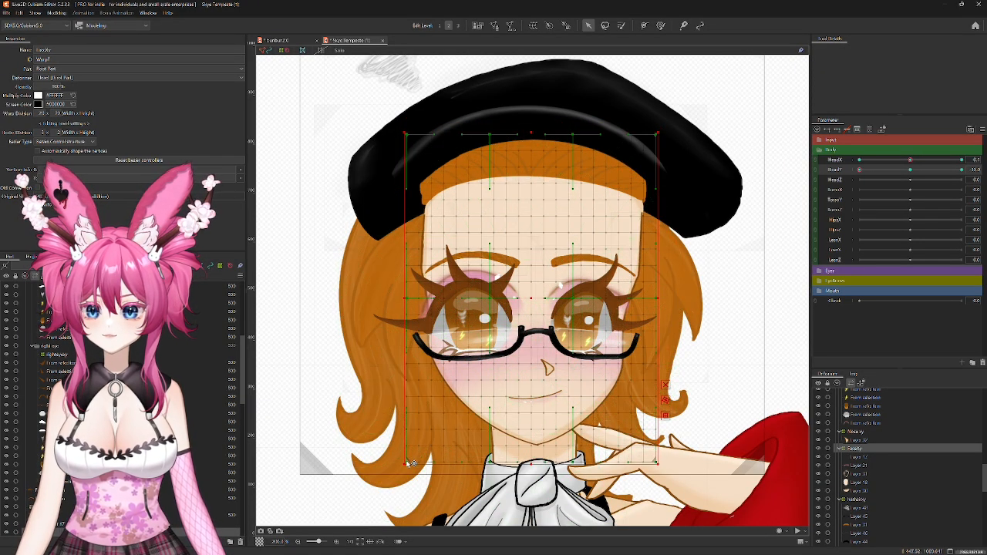
Step: Taper the FaceXY warp deformer at HeadY's minimum by moving its lower corners slightly inward and its upper corners slightly outward
left_click_drag(412, 459, 414, 458)
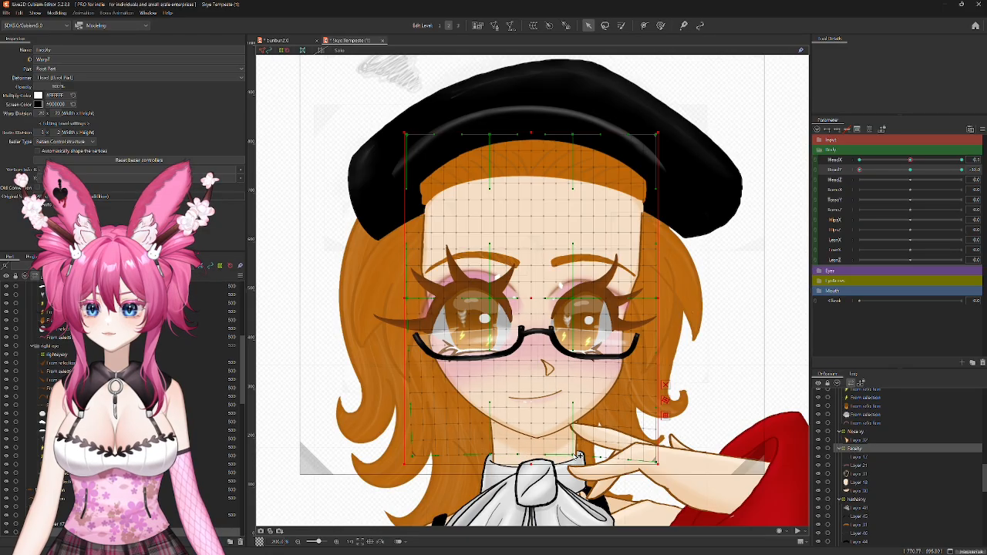
left_click_drag(656, 463, 646, 453)
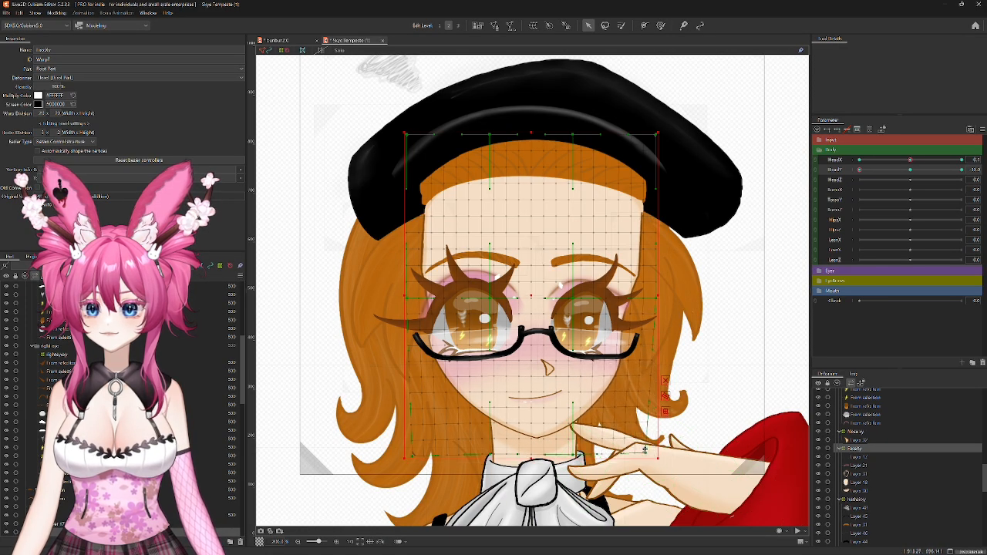
left_click_drag(660, 137, 670, 135)
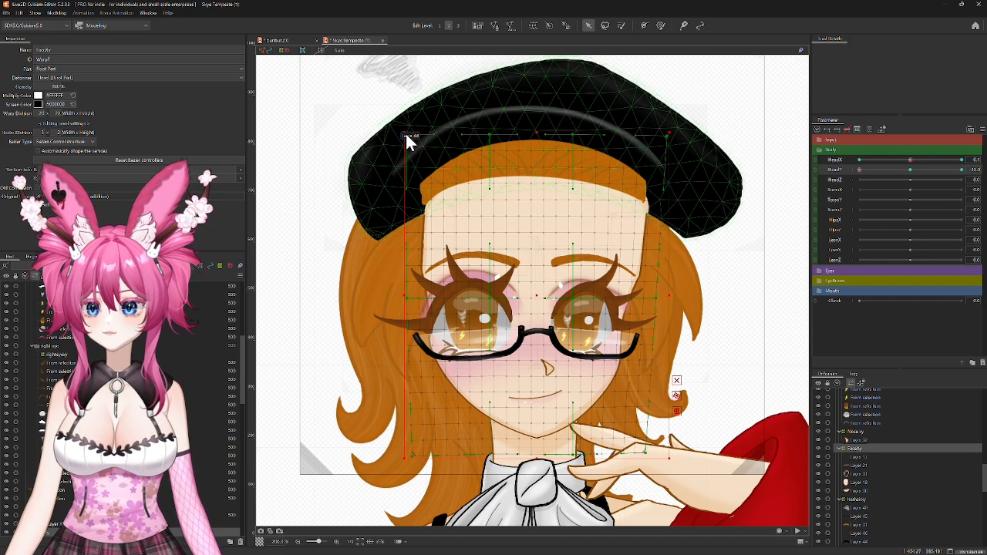
left_click_drag(408, 136, 397, 135)
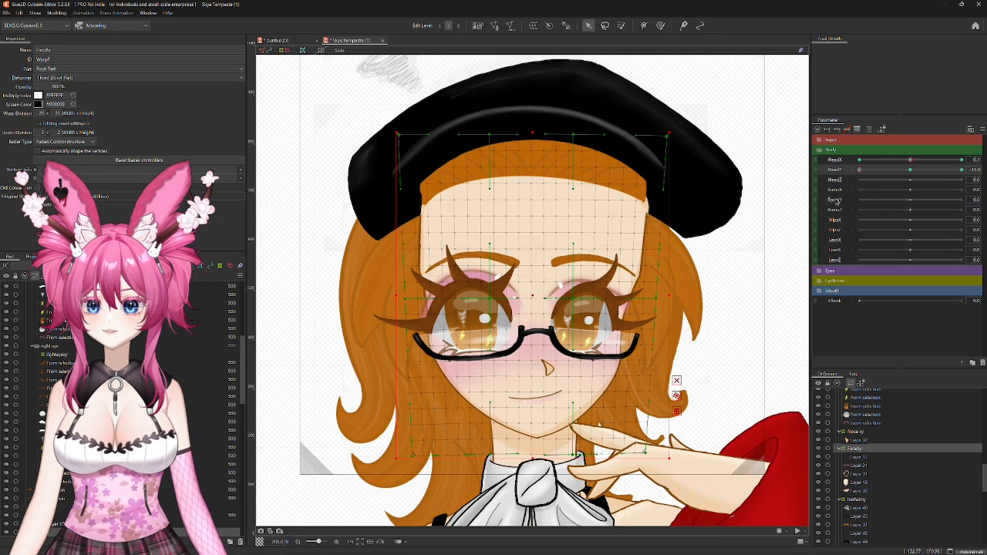
Step: Shift the FaceXY warp deformer slightly upward at HeadY's maximum, spread its lower corners outward, and return HeadY to the centre
left_click_drag(836, 201, 969, 209)
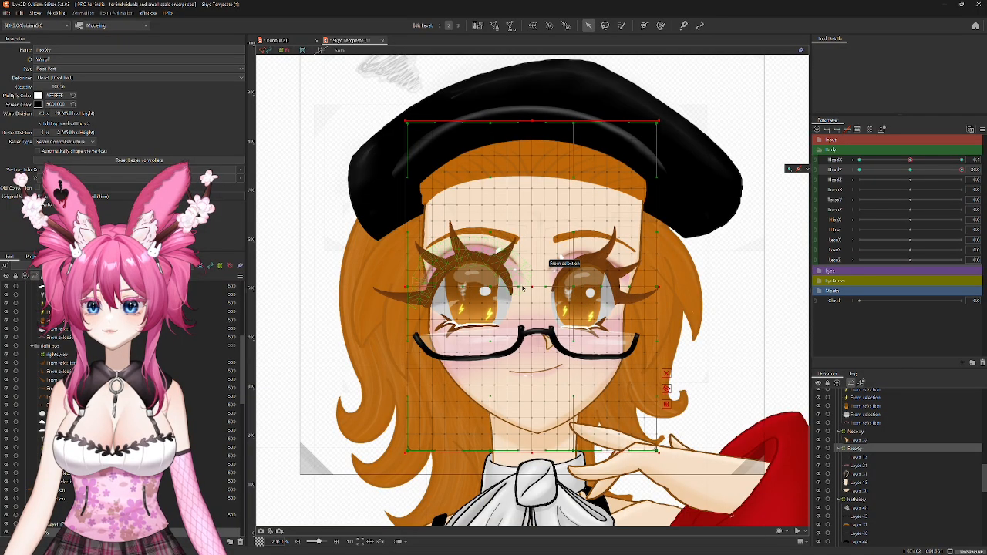
left_click_drag(532, 286, 532, 276)
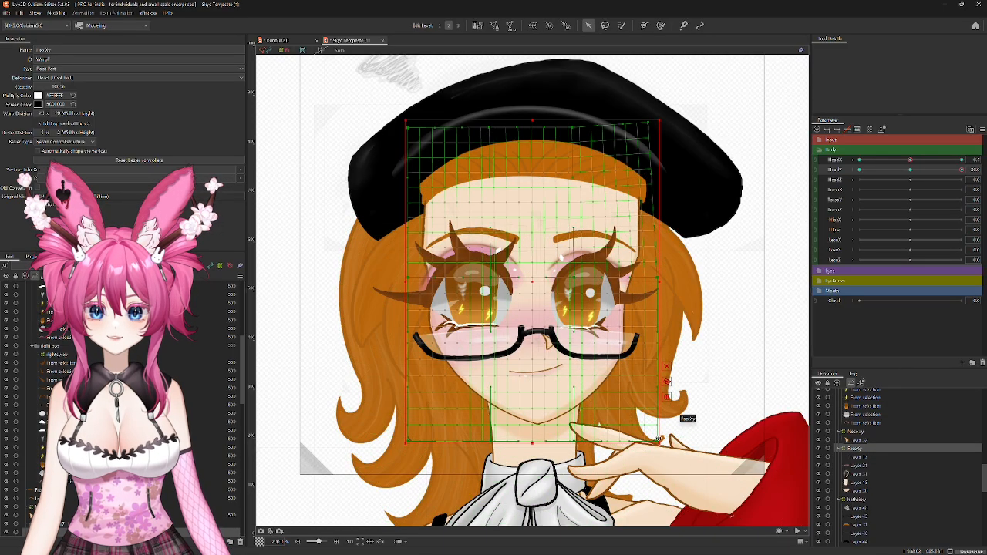
left_click_drag(661, 442, 668, 442)
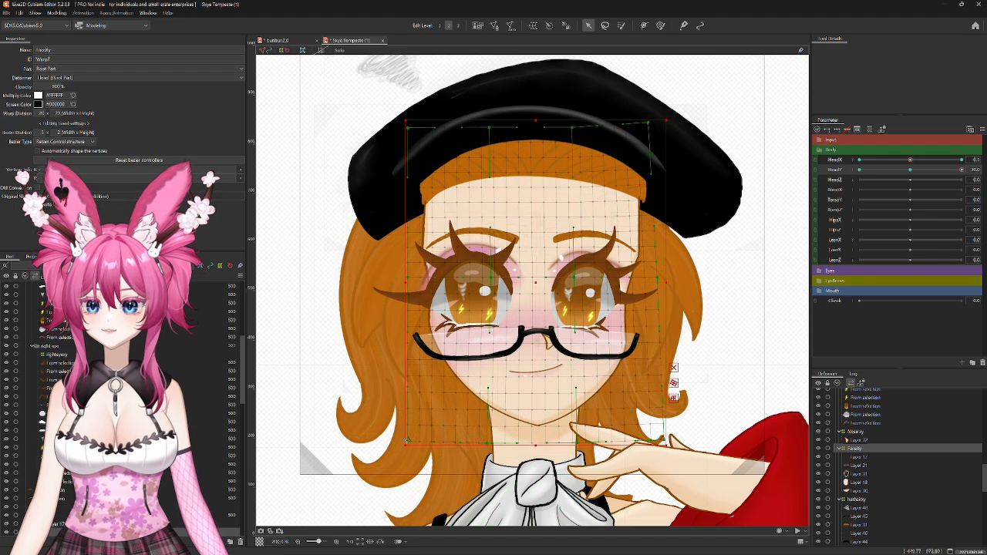
left_click_drag(412, 443, 401, 443)
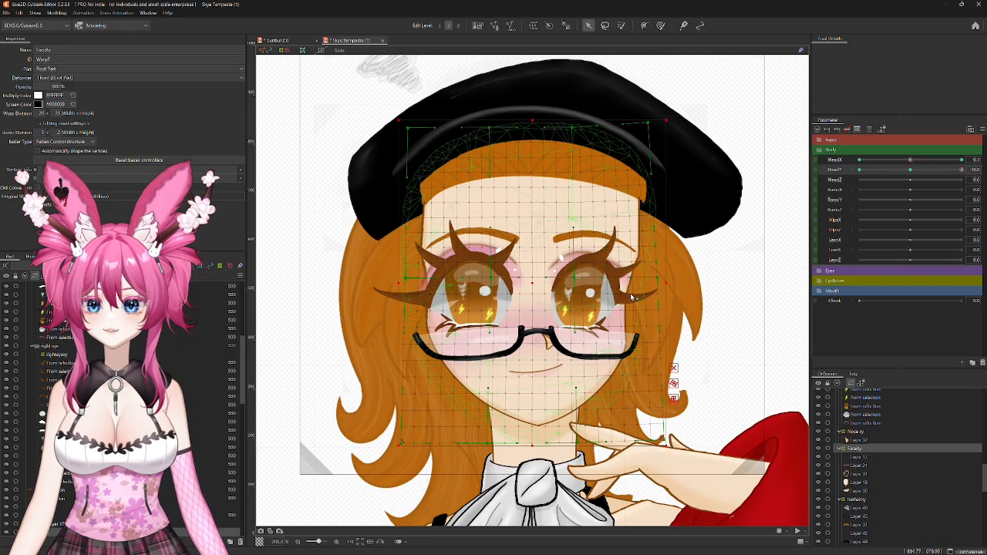
left_click_drag(963, 171, 911, 183)
Step: Make the hidden bangs part visible again
scroll(866, 439, "down", 3)
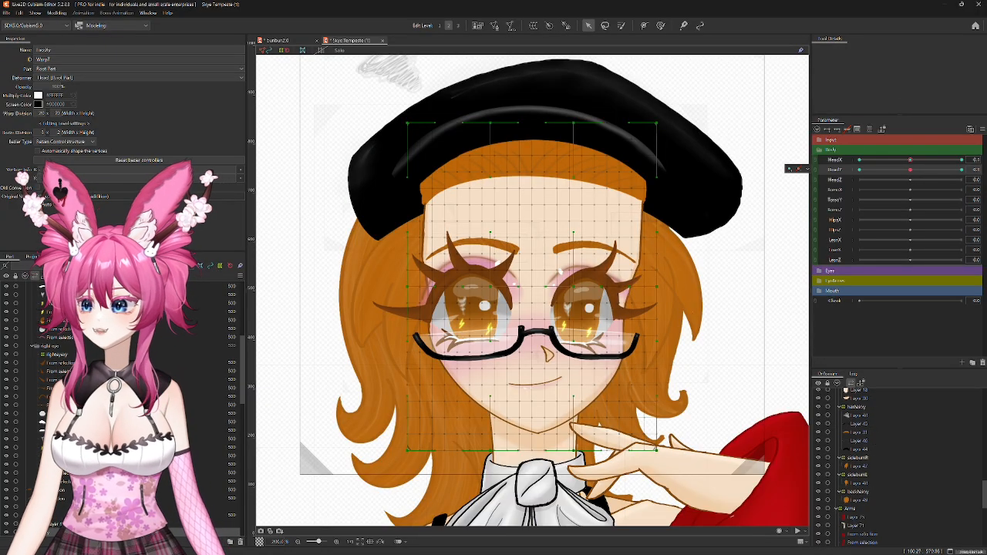
scroll(47, 357, "up", 5)
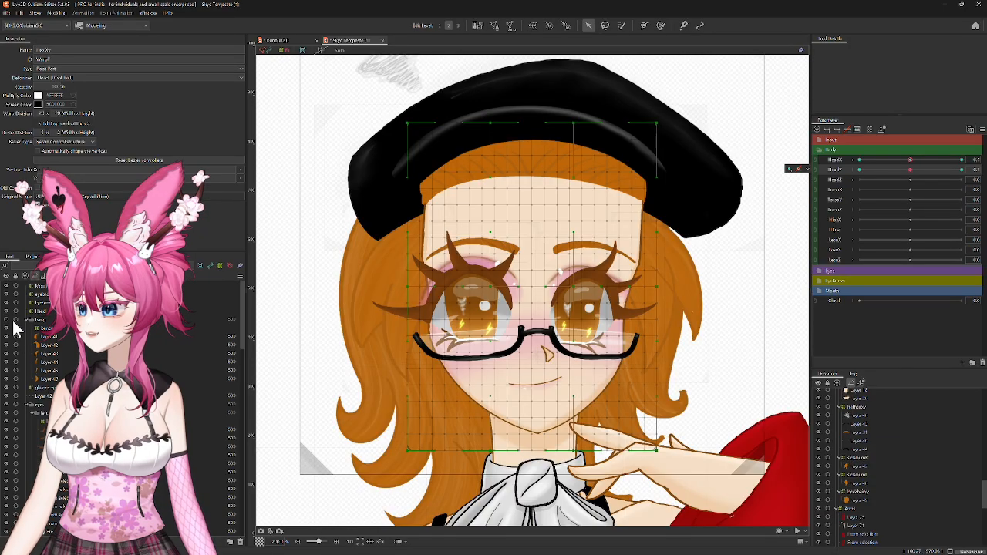
left_click(6, 320)
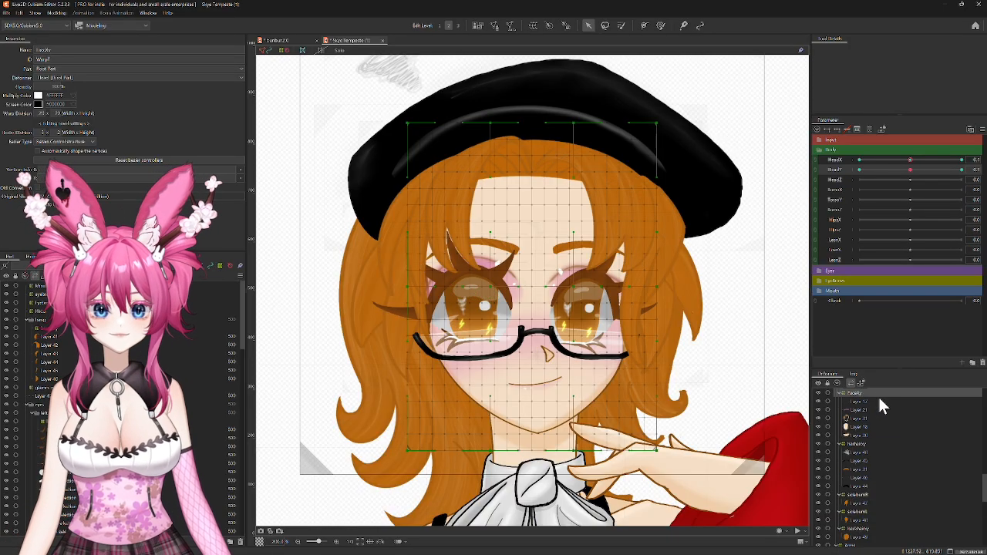
Step: Select the hat and bangs warp deformers together and add three keyforms for them on HeadY
left_click(858, 444)
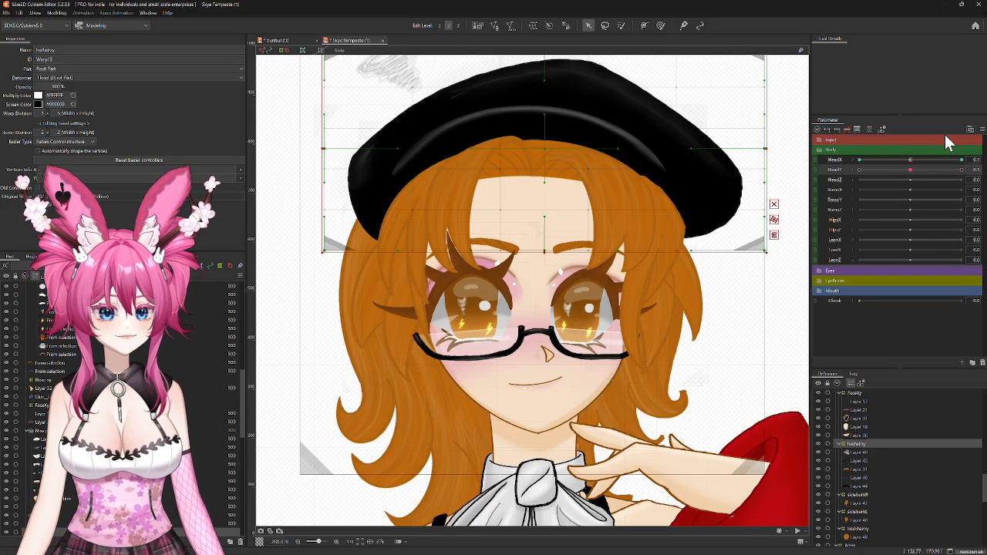
scroll(867, 472, "down", 6)
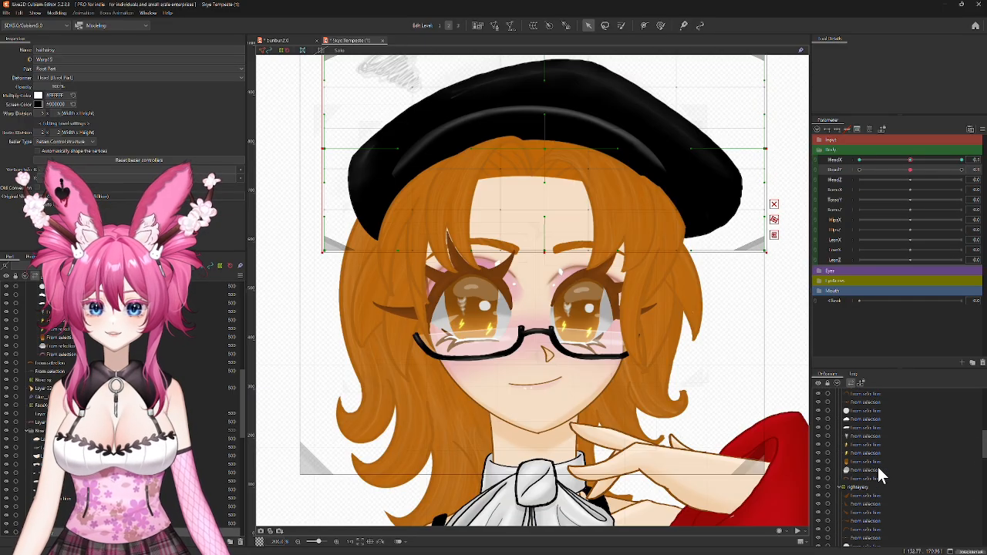
scroll(877, 465, "up", 3)
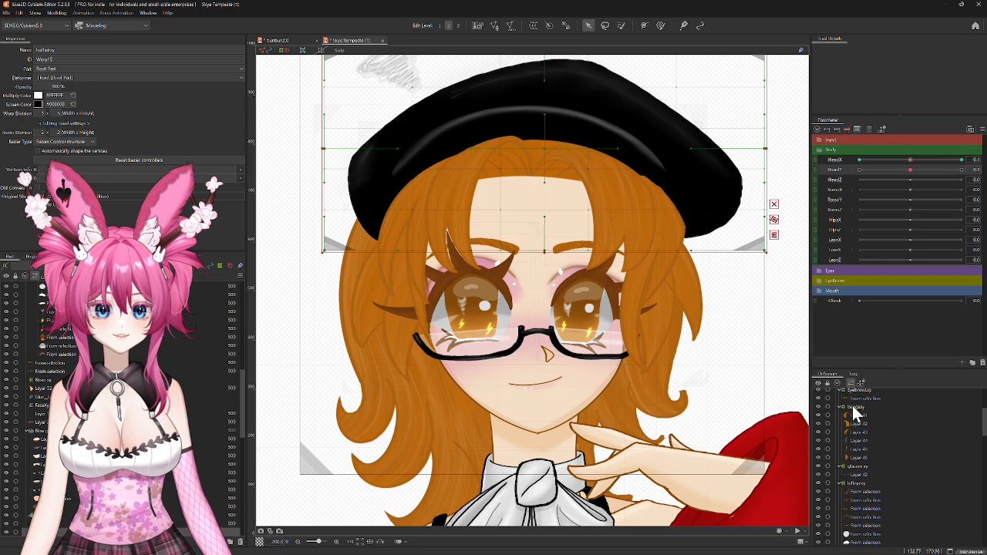
left_click(852, 406)
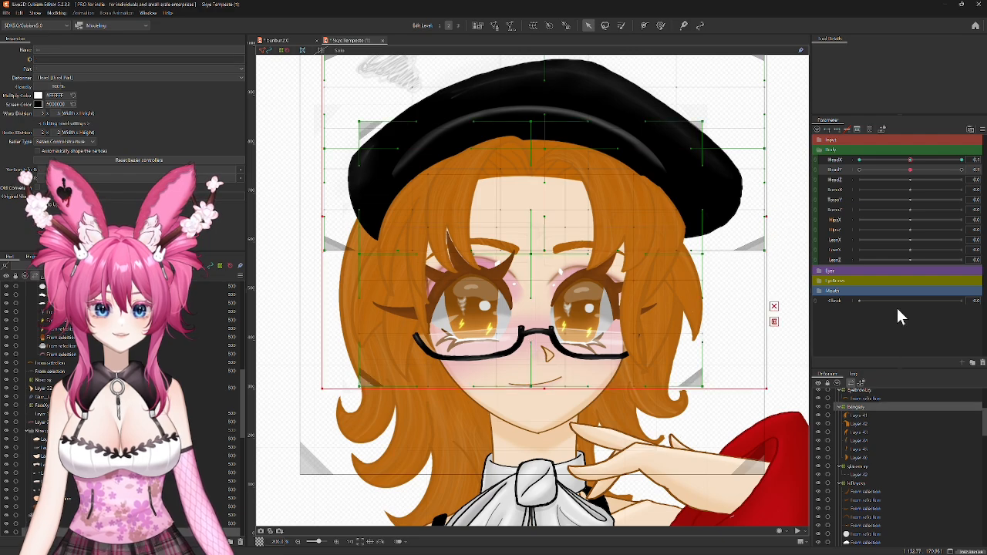
left_click(836, 130)
Step: Shift the hat and bangs warp deformers down together at HeadY's minimum and bend the bangs deformer's grid slightly
left_click_drag(911, 170, 856, 172)
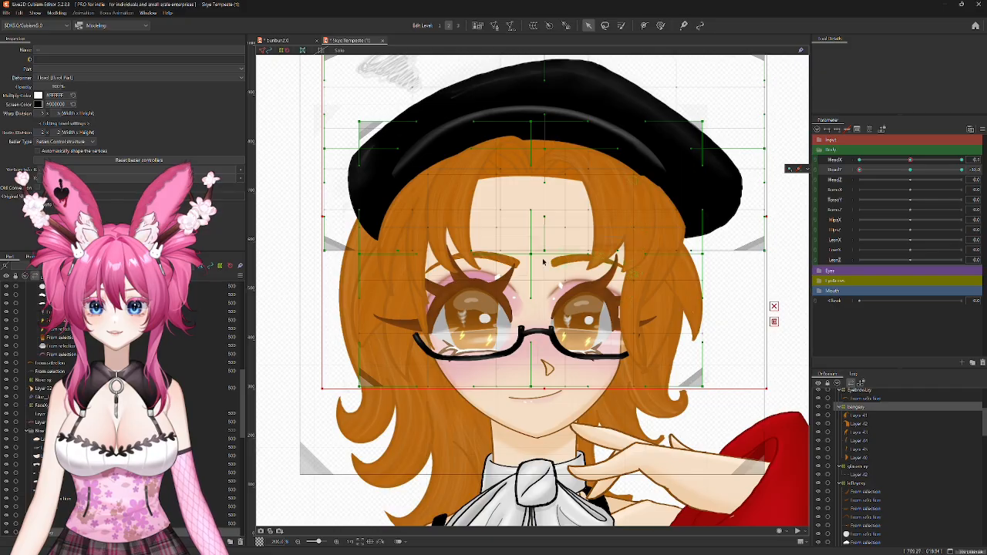
left_click_drag(543, 217, 544, 227)
mouse_move(861, 169)
left_mouse_down()
mouse_move(923, 172)
mouse_move(848, 178)
mouse_move(884, 178)
mouse_move(854, 185)
left_mouse_up()
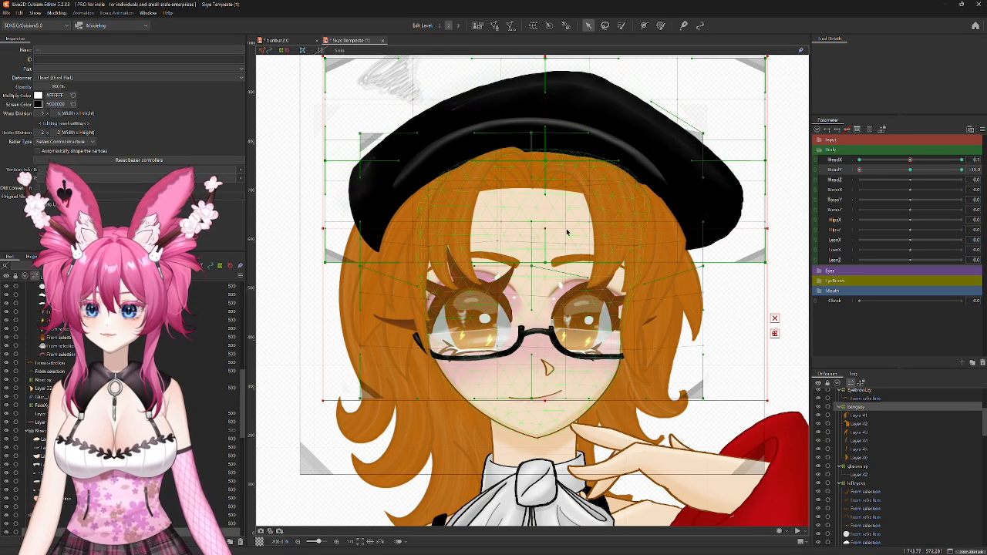
left_click_drag(859, 170, 836, 178)
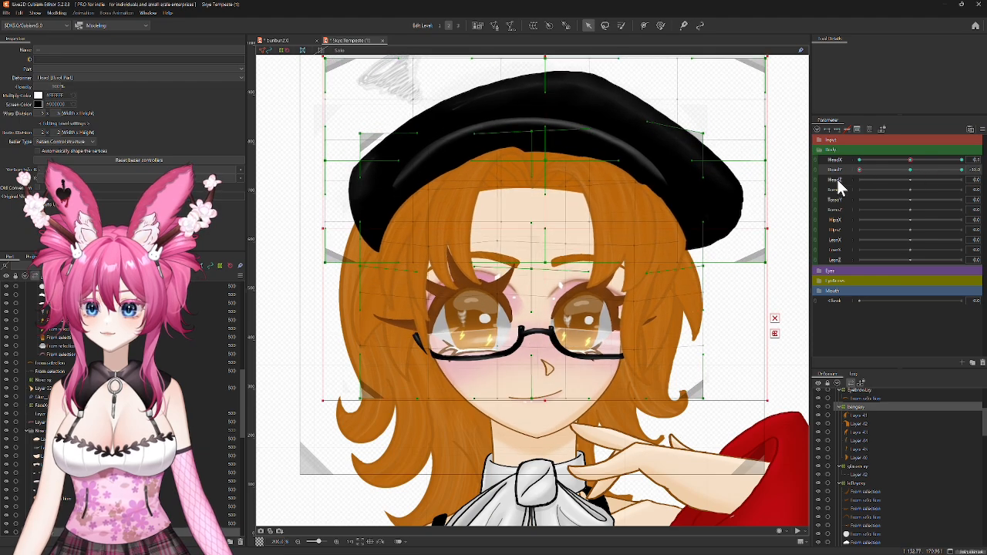
Step: Reshape the hat warp deformer at HeadY's minimum, arching its upper edge and tapering its sides inward toward the lower corners
scroll(589, 143, "up", 3)
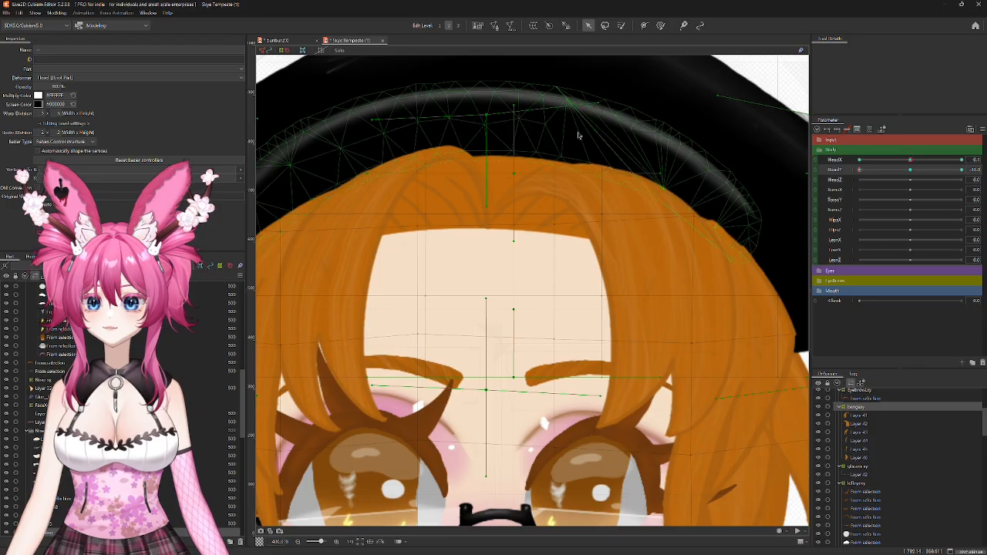
scroll(588, 150, "down", 3)
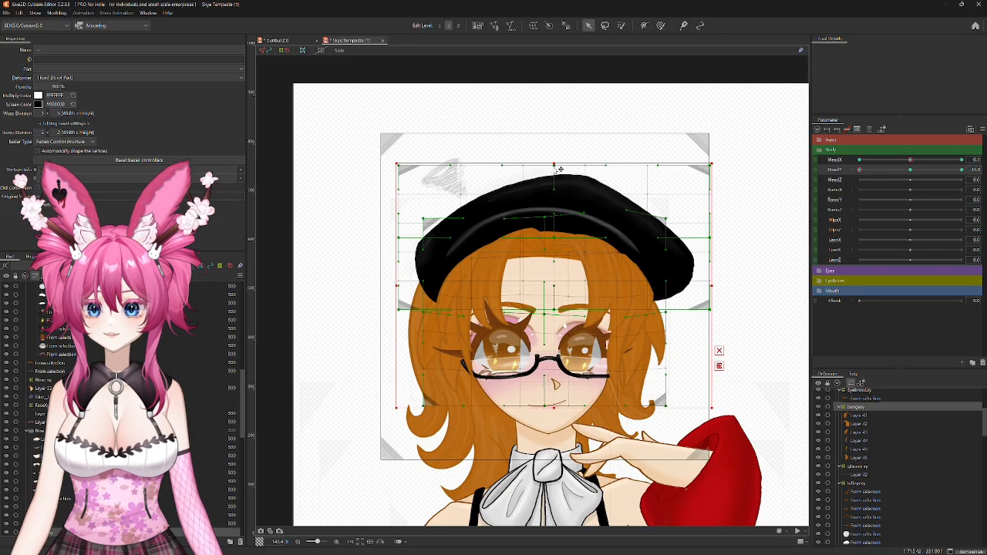
left_click_drag(561, 169, 558, 159)
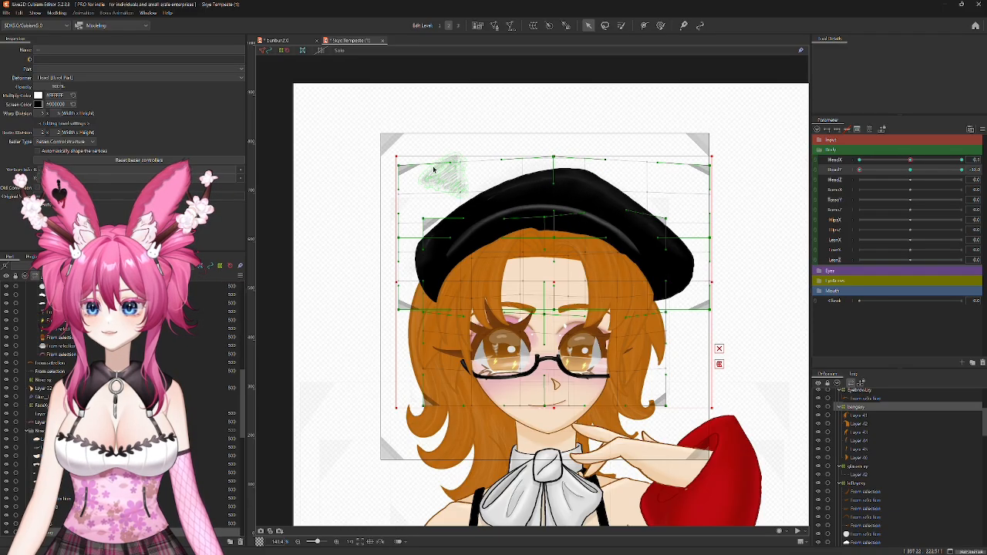
left_click_drag(399, 166, 393, 163)
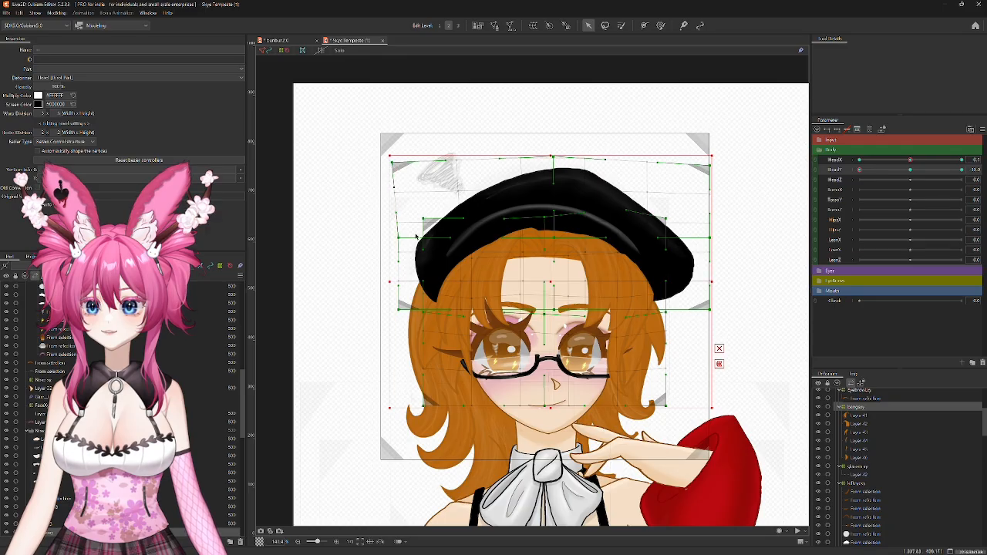
left_click_drag(400, 239, 396, 239)
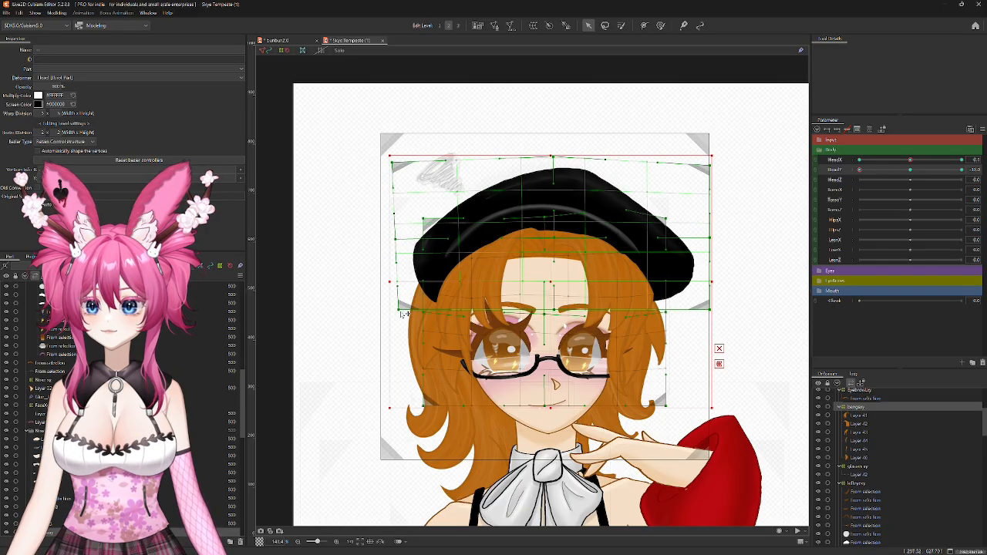
left_click_drag(398, 309, 404, 311)
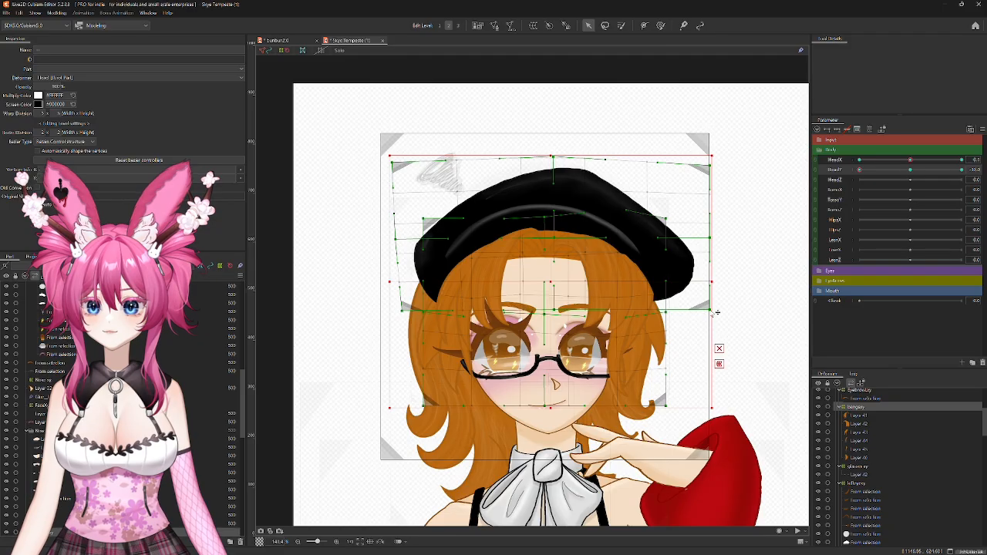
left_click_drag(717, 313, 711, 315)
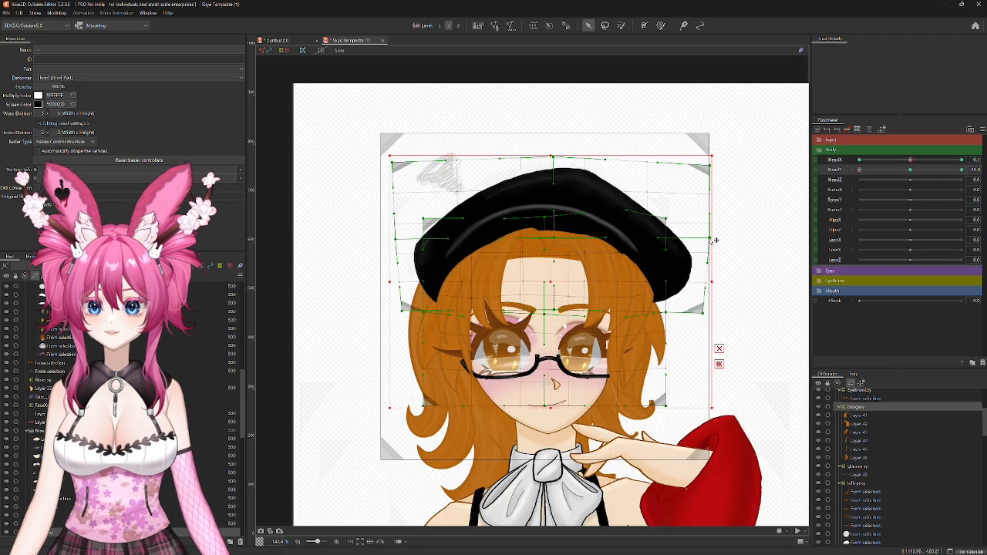
left_click_drag(716, 240, 713, 240)
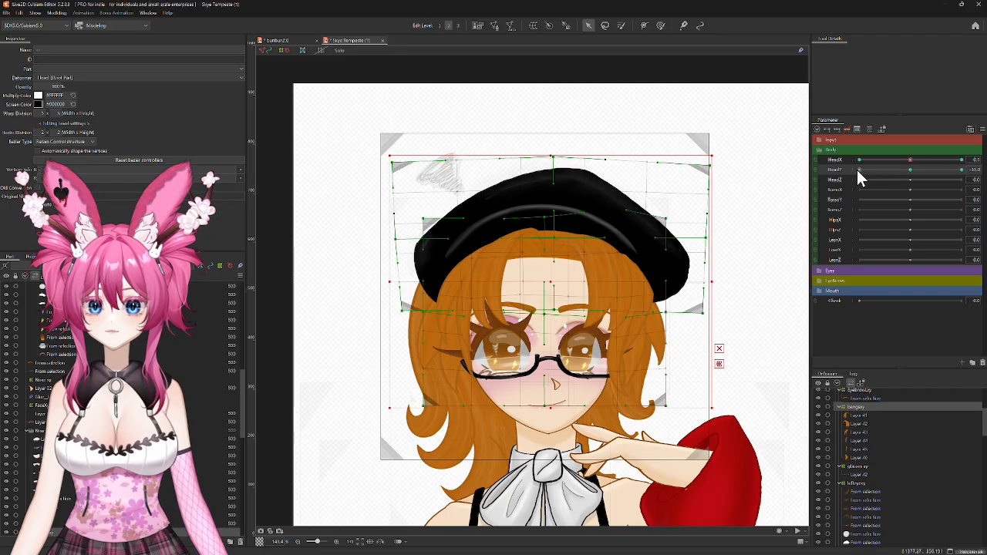
Step: Shift the hat and bangs warp deformers slightly upward at HeadY's maximum and raise the bangs deformer's outer middle points
left_click_drag(858, 171, 963, 194)
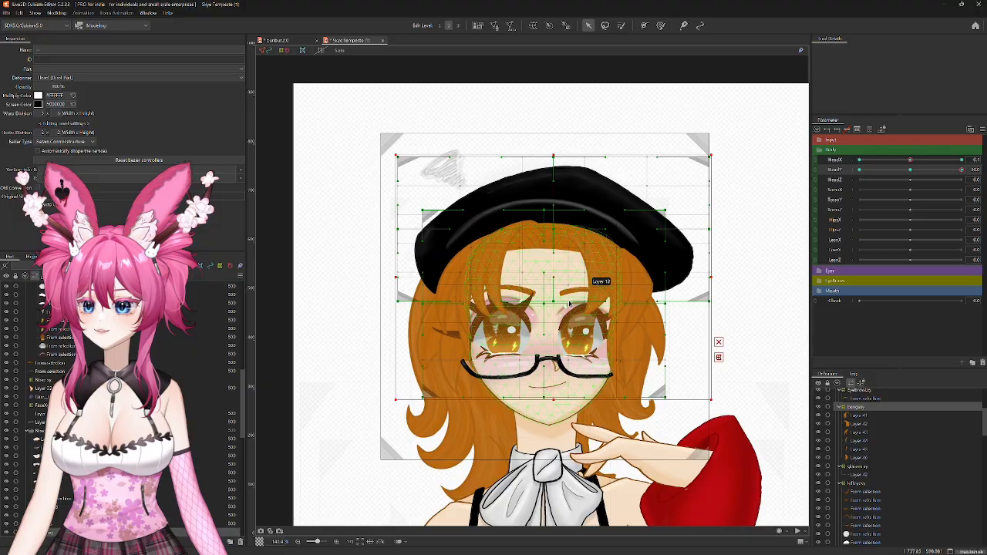
left_click_drag(553, 278, 554, 273)
mouse_move(961, 169)
left_mouse_down()
mouse_move(848, 179)
mouse_move(964, 181)
left_mouse_up()
scroll(640, 337, "up", 2)
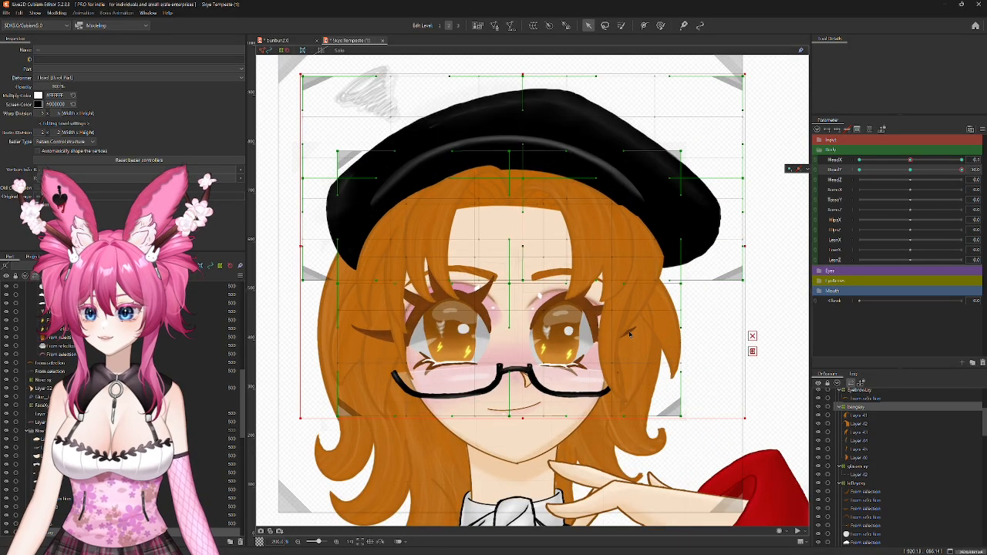
left_click_drag(685, 288, 686, 278)
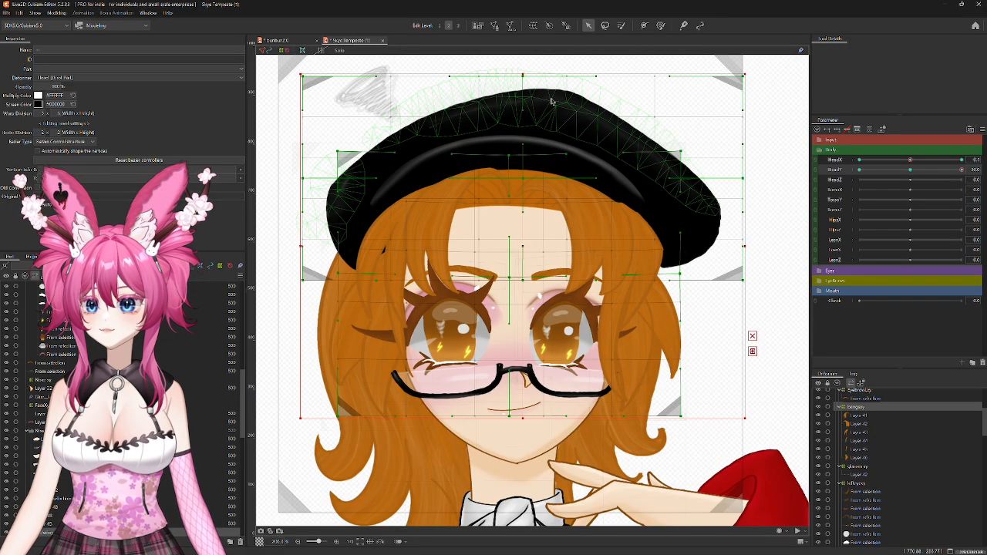
Step: Lower the hat warp deformer's upper edge at HeadY's maximum and pull its upper corners and side points slightly inward and down
left_click_drag(524, 76, 522, 84)
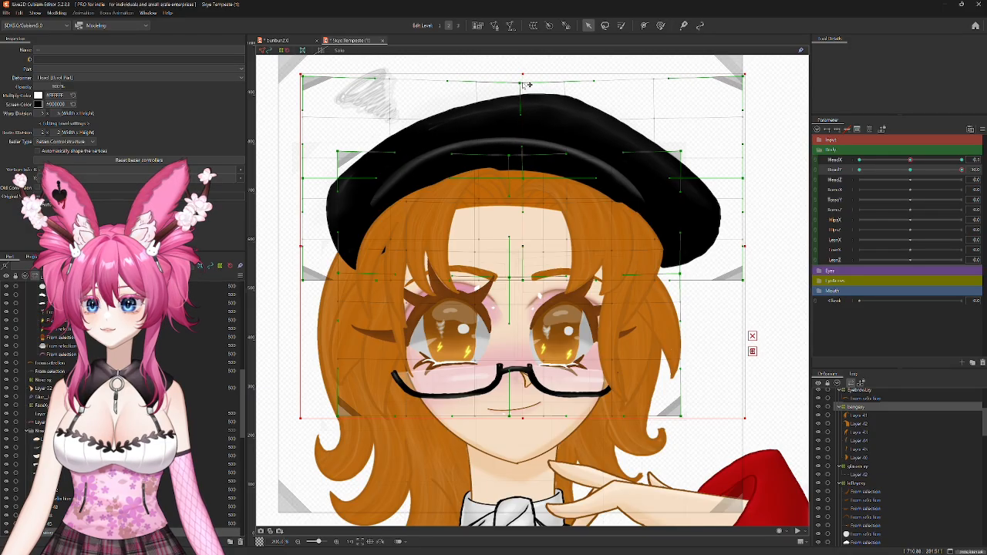
left_click_drag(744, 75, 733, 90)
left_click_drag(748, 181, 741, 185)
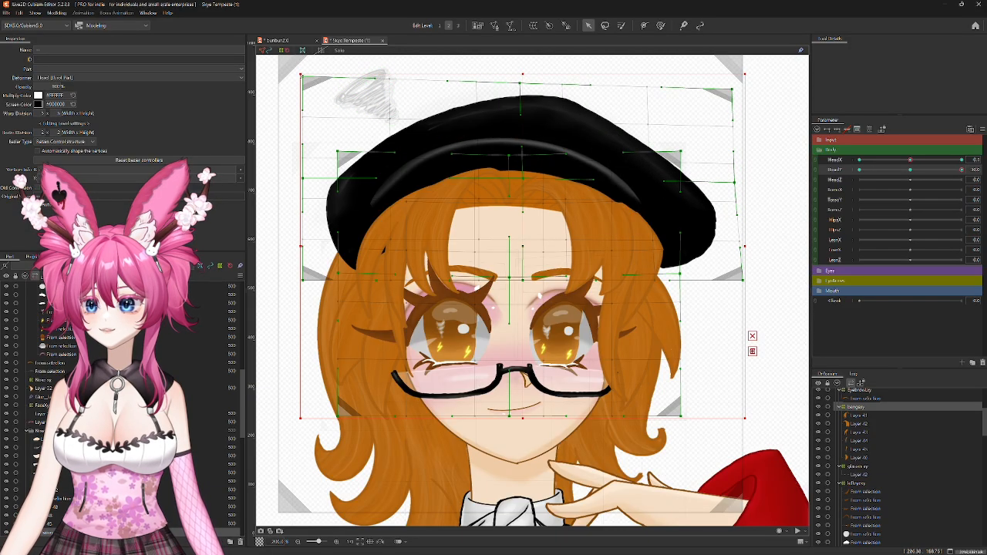
left_click_drag(306, 78, 306, 84)
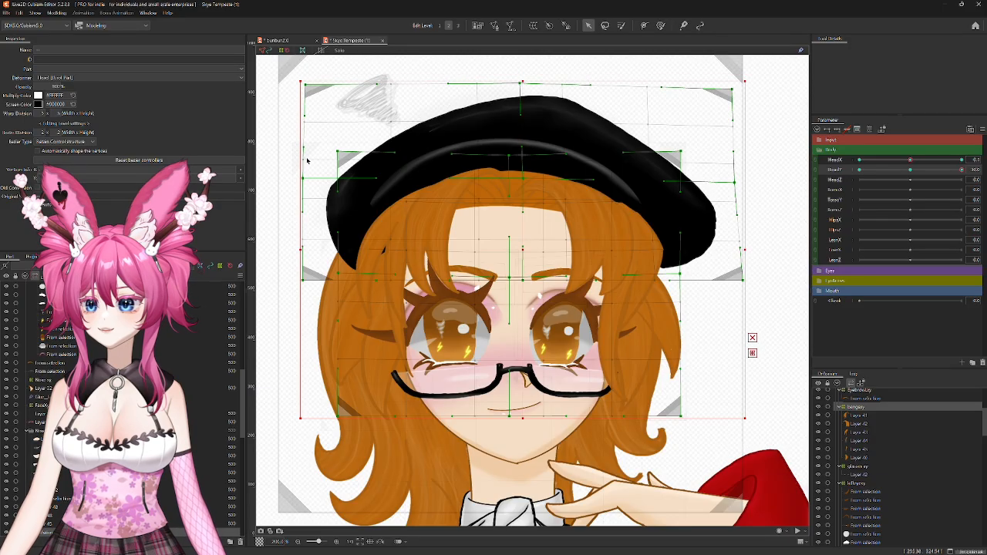
left_click_drag(308, 181, 311, 187)
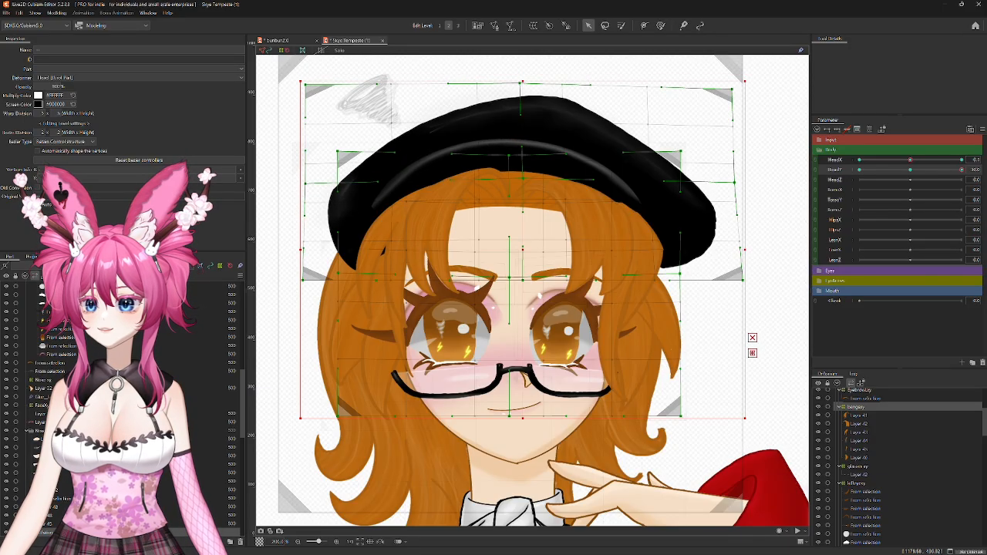
Step: Pull the hat warp deformer's two lower corners down and slightly inward at HeadY's minimum
left_click_drag(962, 170, 845, 192)
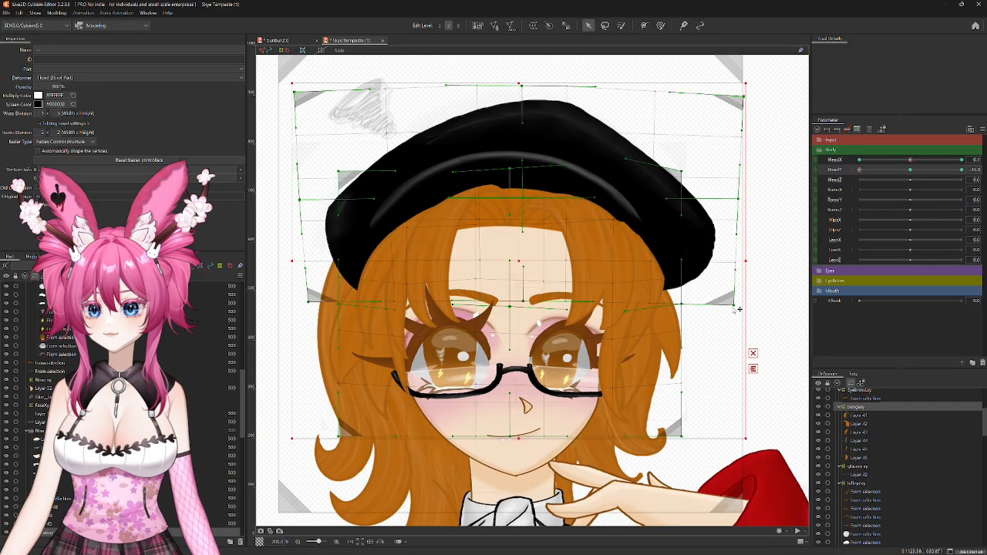
left_click_drag(734, 305, 734, 320)
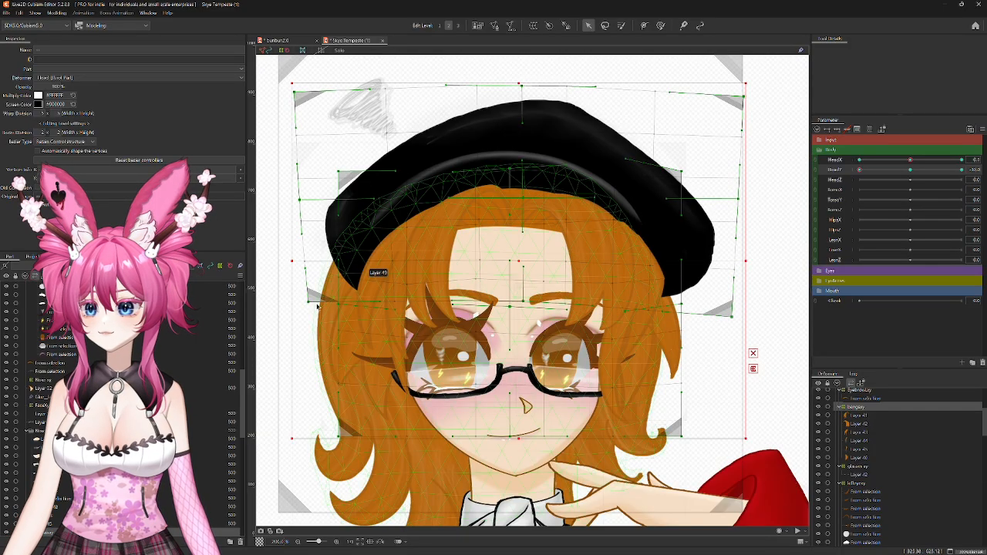
left_click_drag(312, 304, 317, 309)
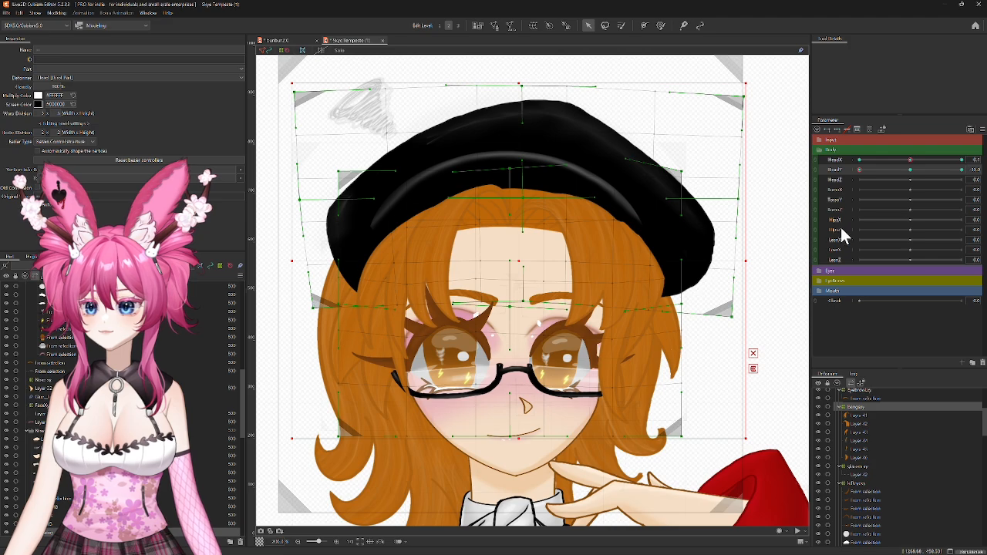
Step: Pull the hat warp deformer's lower corners slightly inward at HeadY's maximum, then return HeadY to its centre
left_click_drag(859, 170, 962, 169)
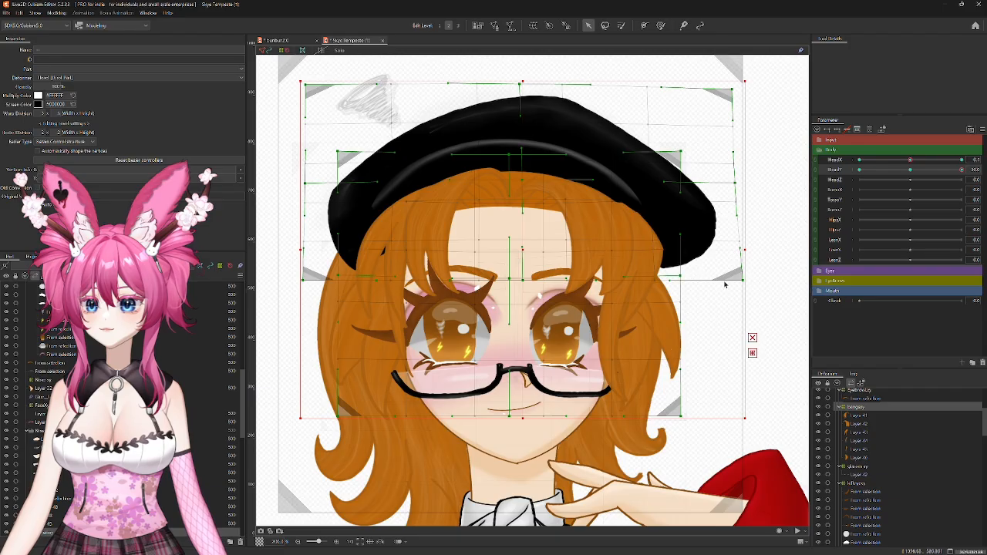
left_click_drag(745, 284, 738, 275)
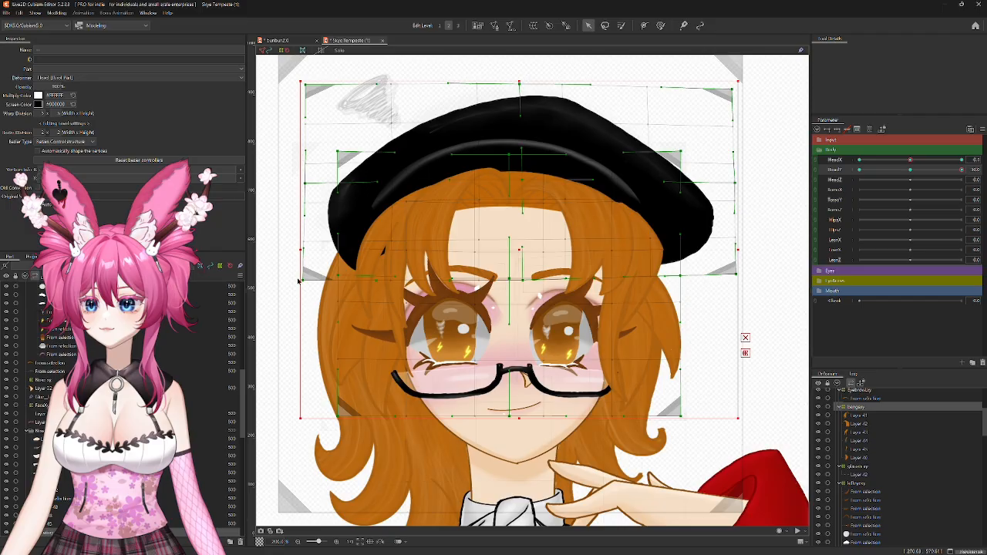
left_click_drag(306, 282, 310, 279)
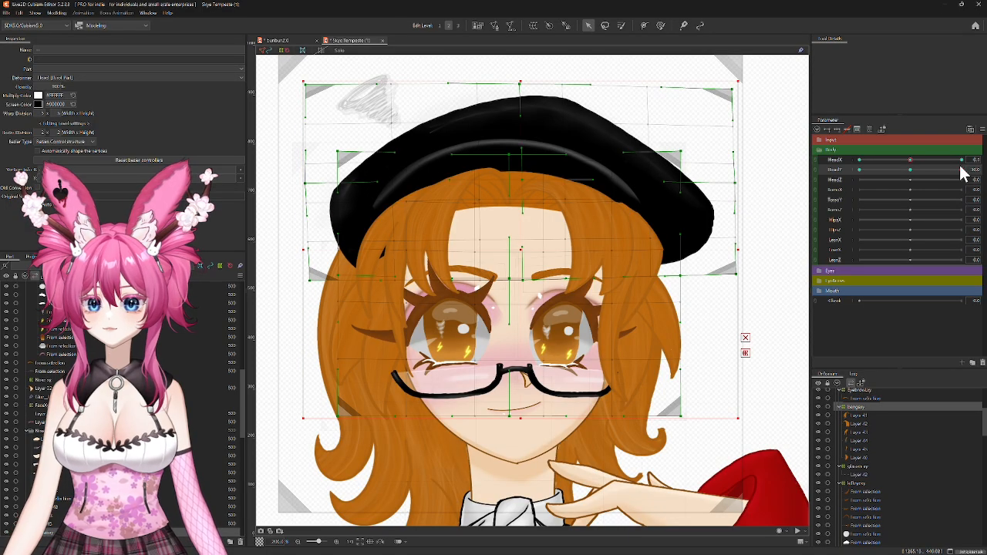
left_click_drag(963, 173, 910, 202)
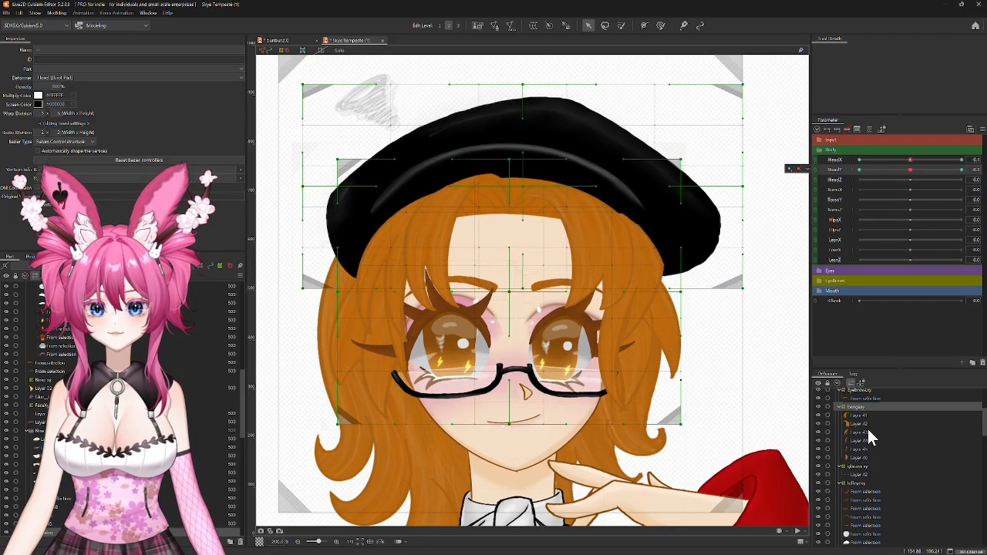
Step: Add three HeadY keyforms to the left and right sideburn warp deformers together
scroll(868, 429, "down", 5)
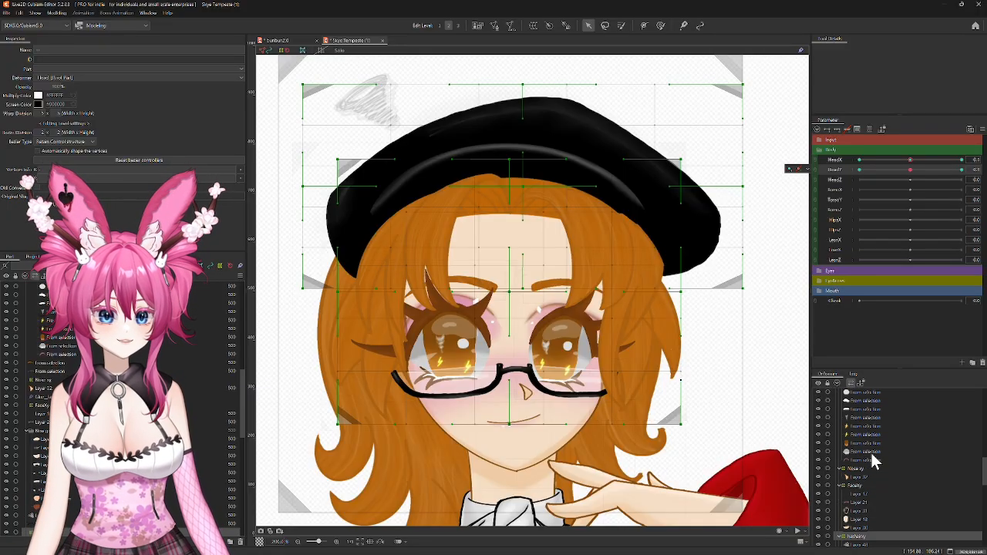
scroll(873, 461, "down", 5)
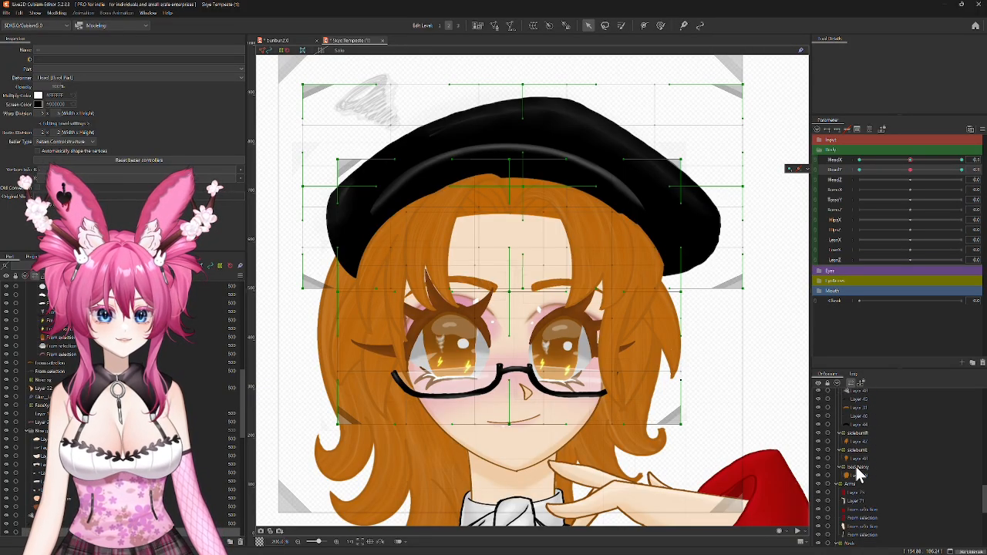
left_click(862, 432)
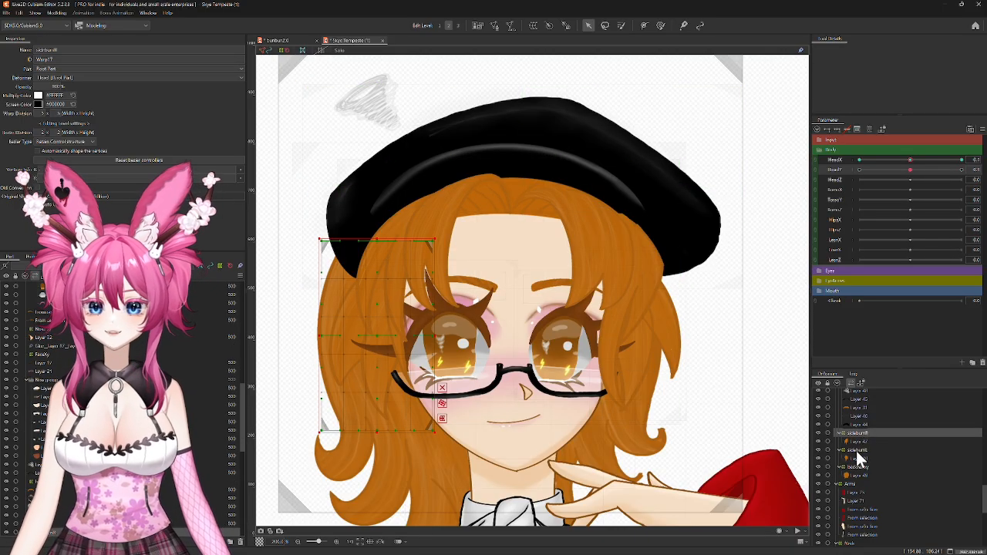
left_click(858, 449, "ctrl")
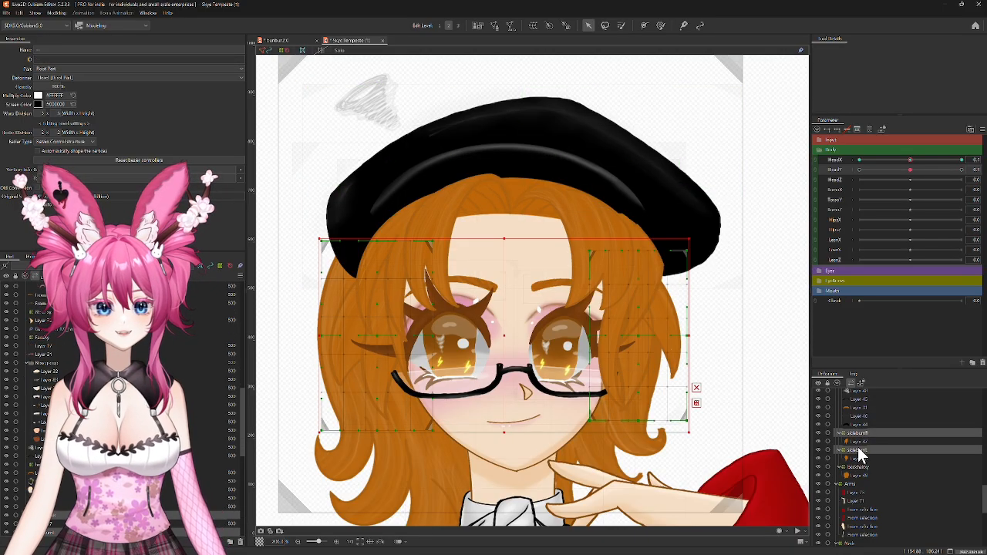
left_click(837, 130)
Step: Shift both sideburn warp deformers down at HeadY's minimum, drawing their lower edges down and inward and flaring the outer upper corners outward
left_click(859, 169)
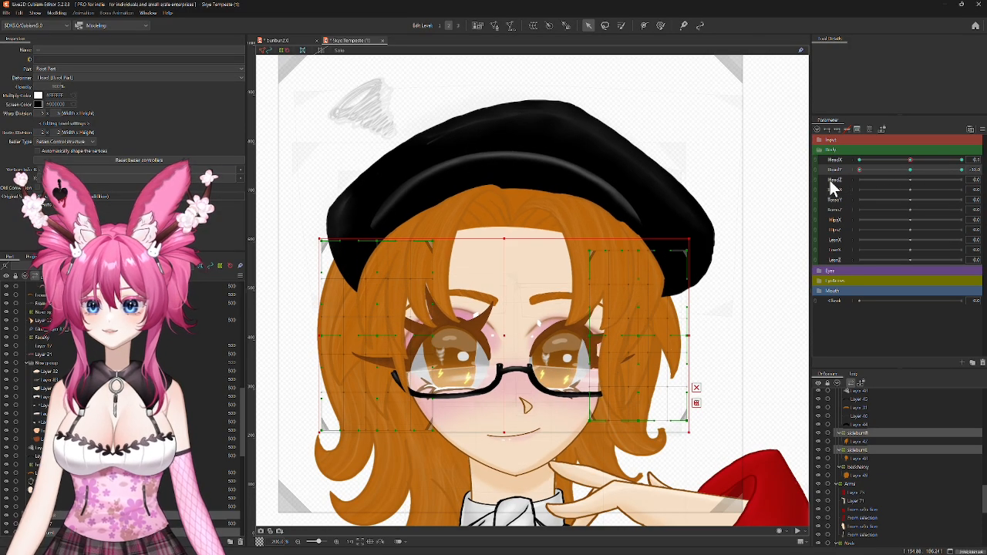
left_click_drag(505, 337, 503, 352)
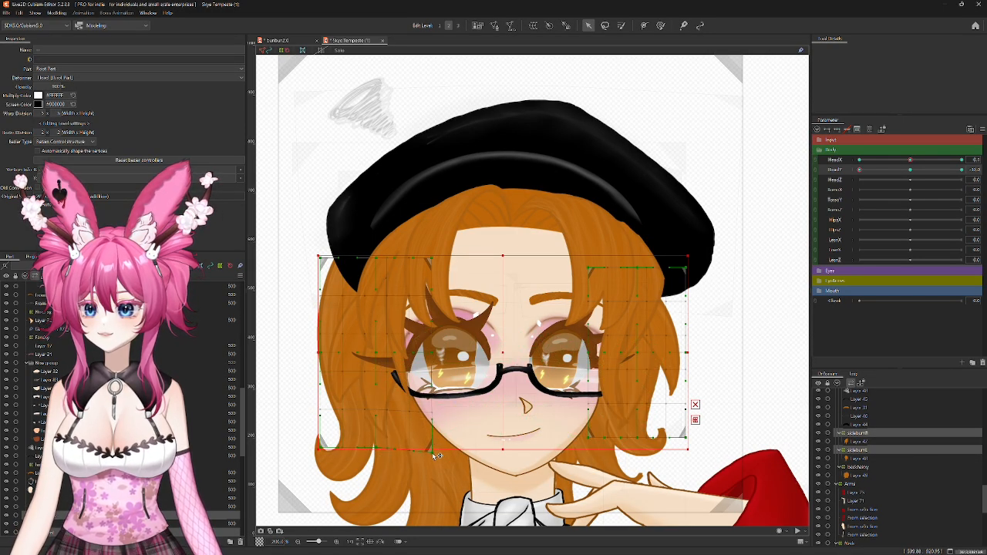
left_click_drag(389, 449, 388, 457)
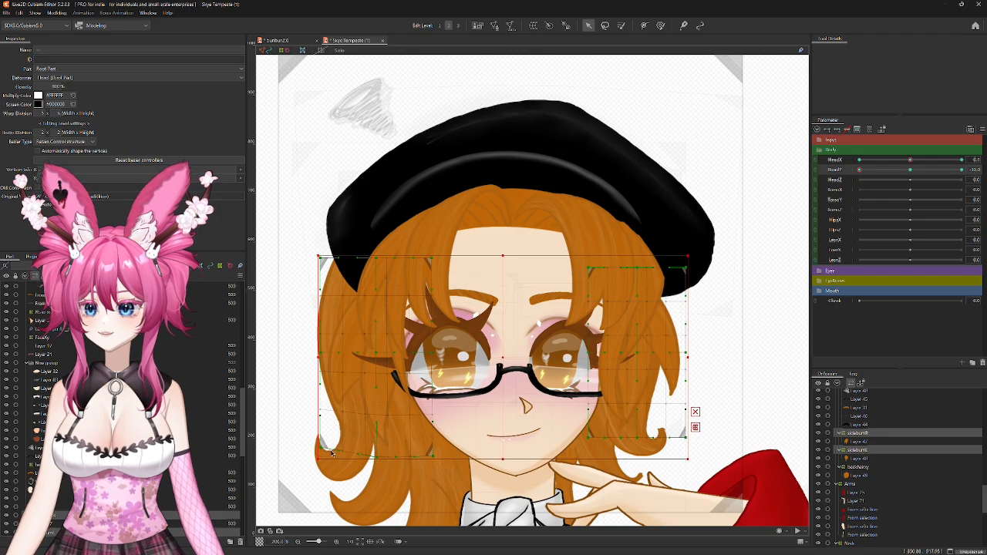
left_click_drag(321, 447, 330, 458)
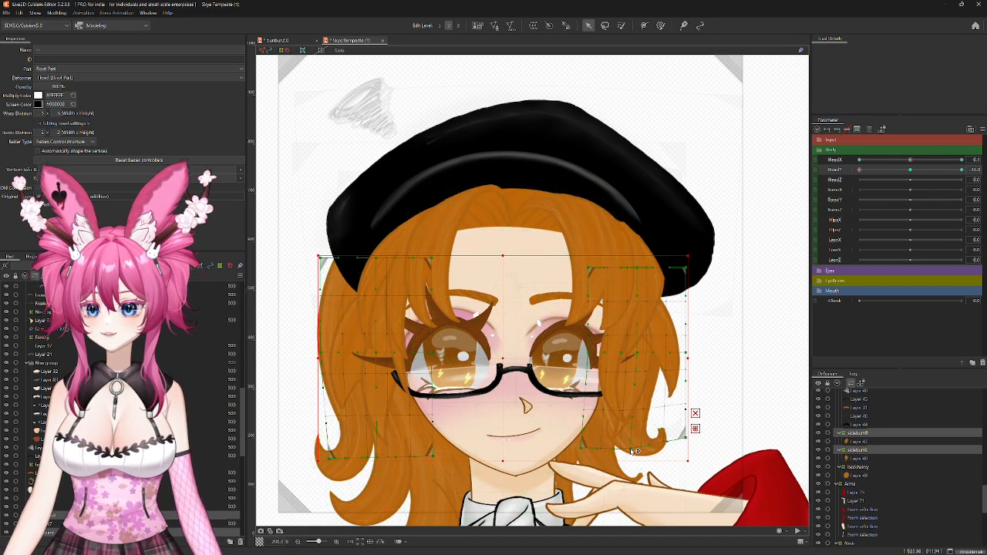
left_click_drag(687, 440, 682, 451)
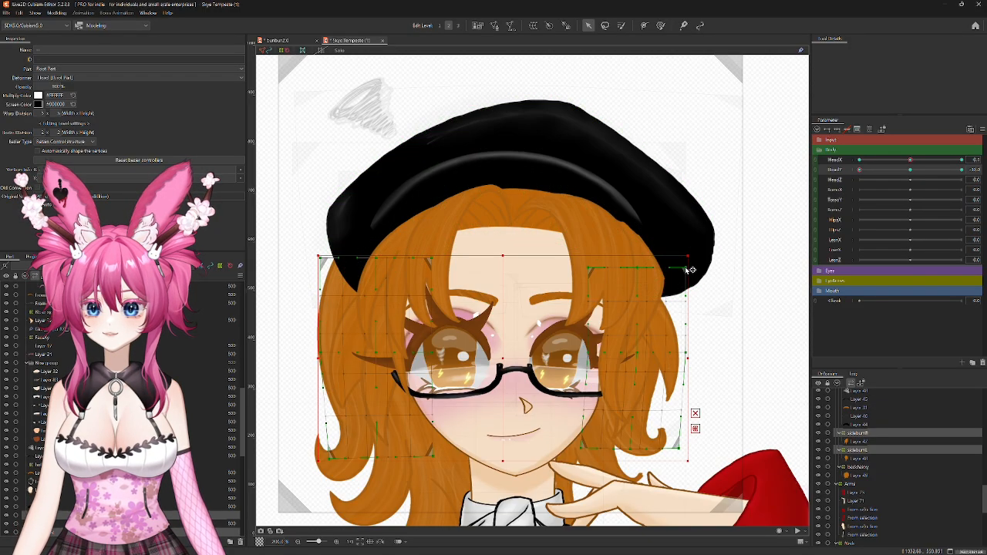
left_click_drag(686, 270, 698, 268)
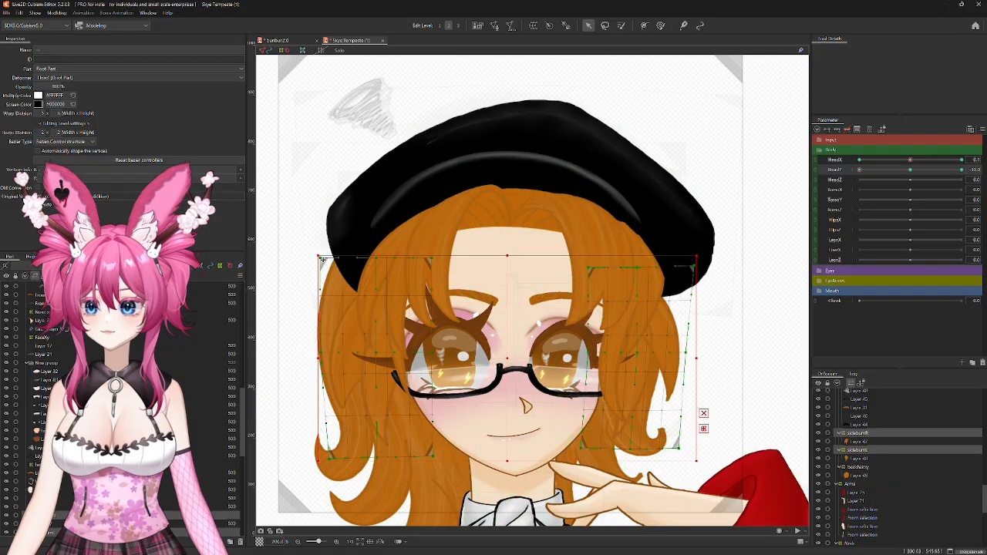
left_click_drag(317, 257, 312, 253)
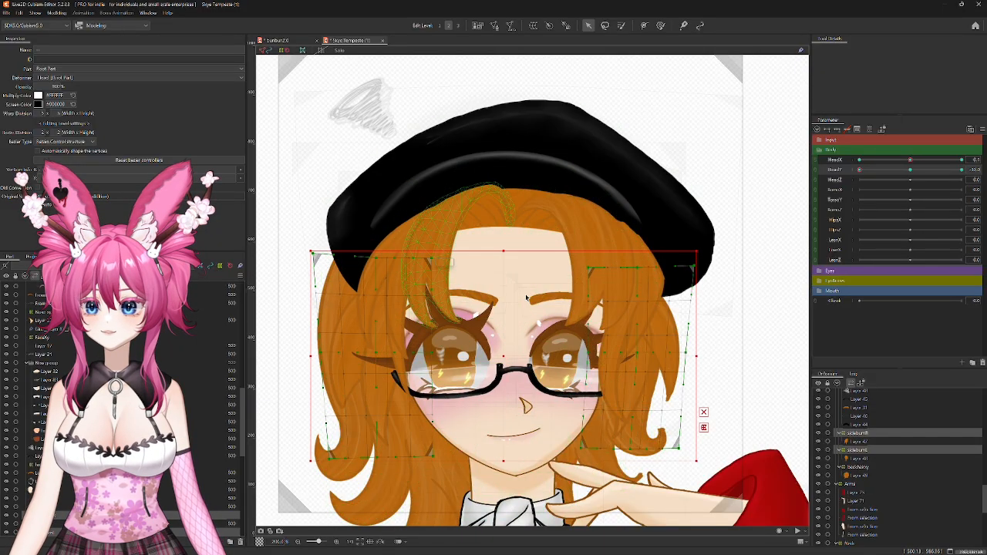
Step: Shift both sideburn warp deformers slightly up at HeadY's maximum, pull their outer corners inward, and check the motion across HeadY
left_click_drag(859, 170, 977, 171)
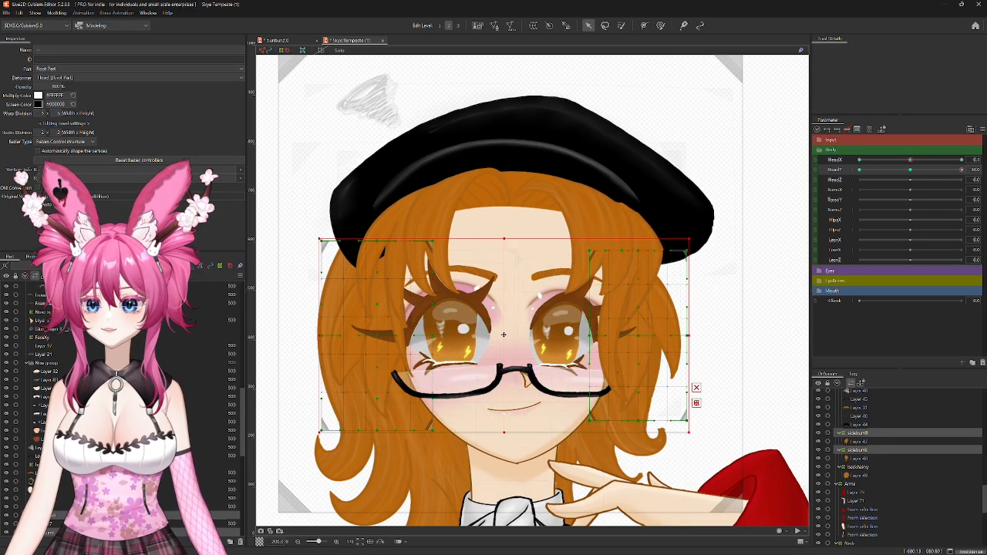
left_click_drag(504, 335, 503, 329)
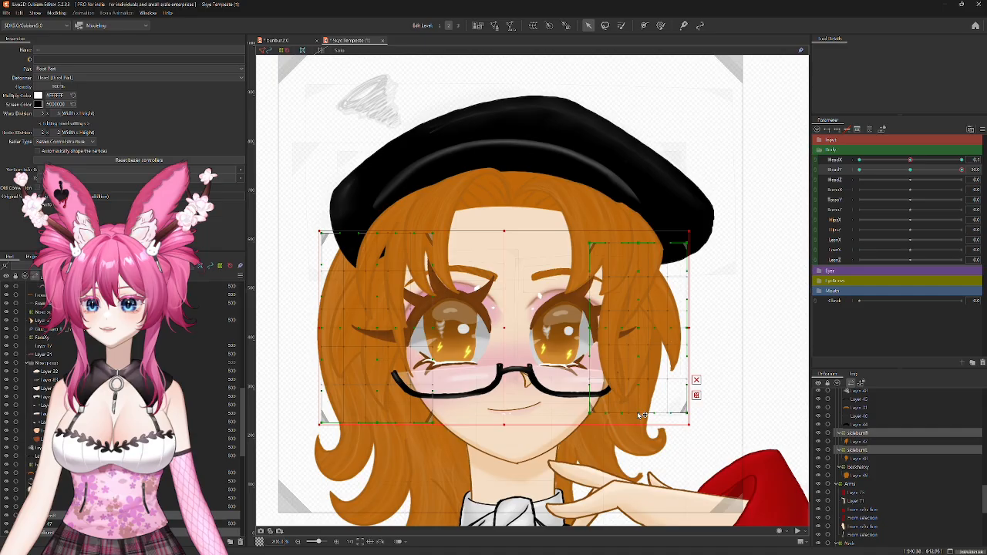
left_click_drag(639, 414, 677, 407)
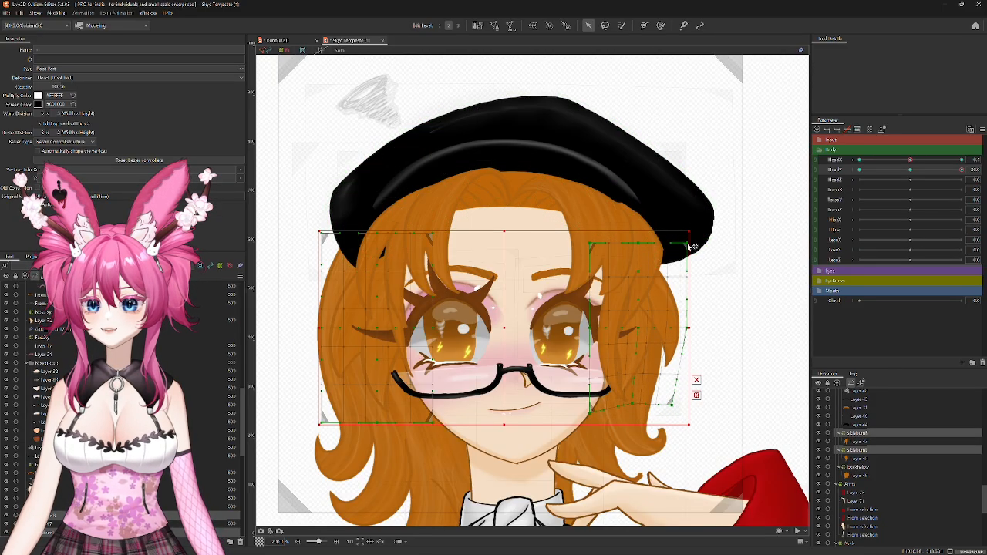
left_click_drag(685, 245, 682, 243)
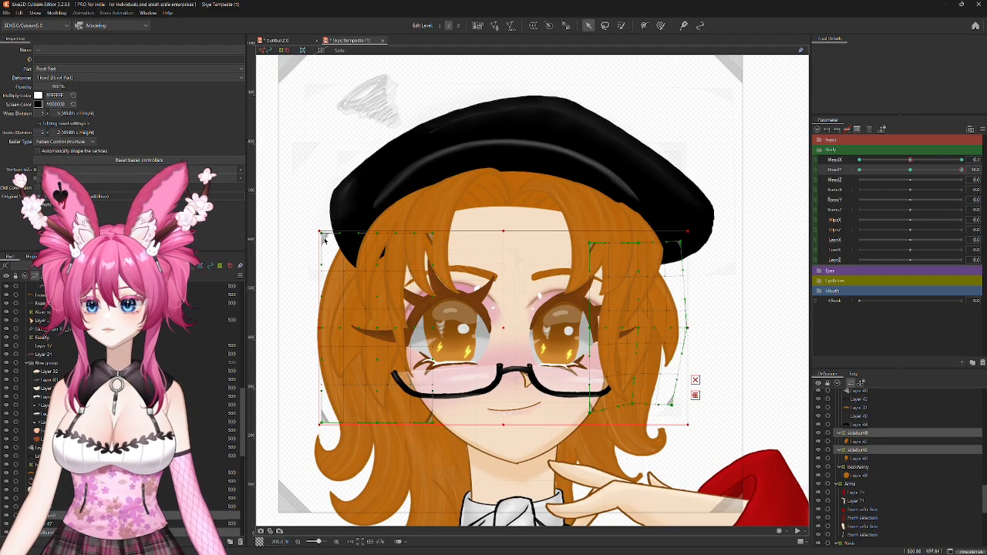
left_click_drag(324, 236, 338, 238)
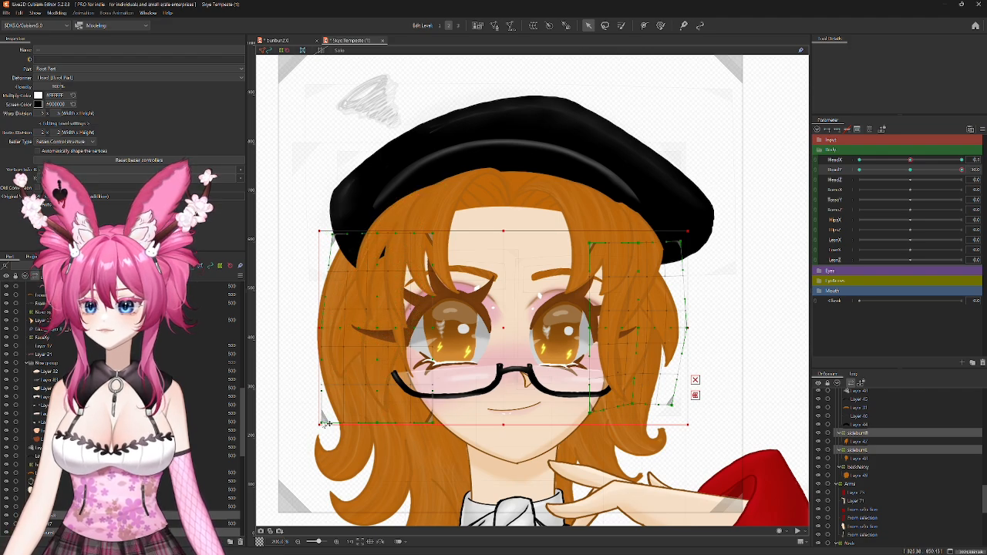
left_click_drag(327, 423, 331, 422)
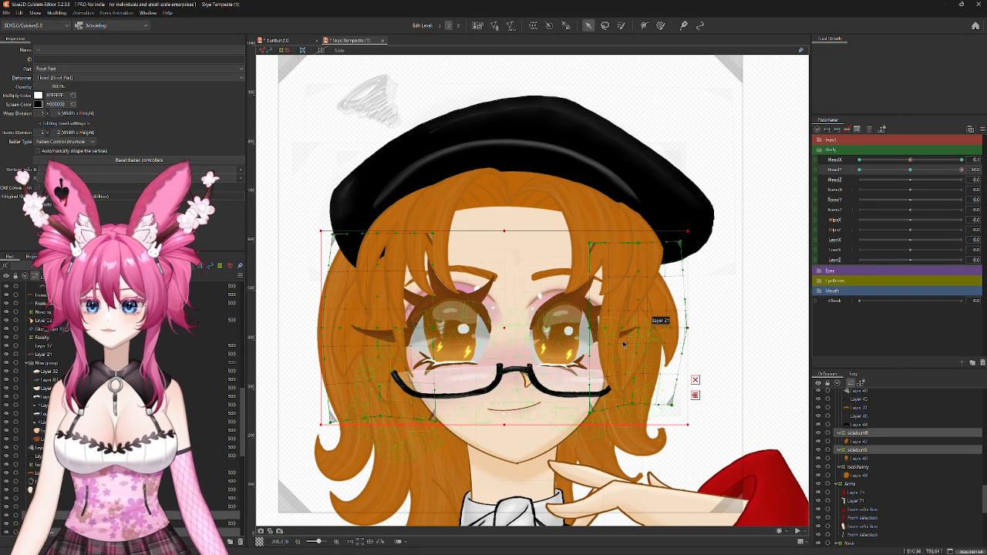
left_click_drag(962, 170, 839, 224)
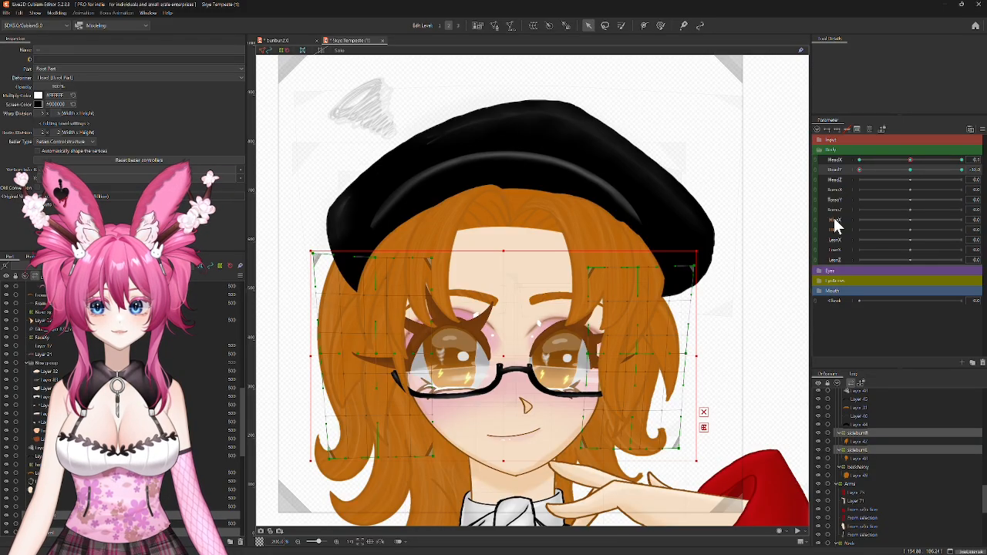
left_click_drag(834, 218, 911, 239)
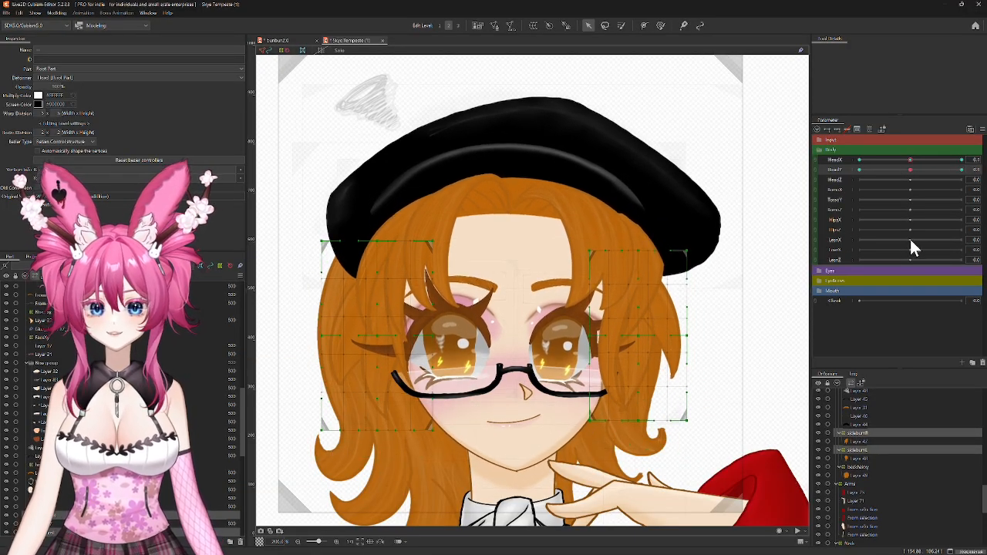
Step: Add three HeadY keyforms to the back hair warp deformer, shift it up at HeadY's minimum and raise its bottom edge
left_click(862, 467)
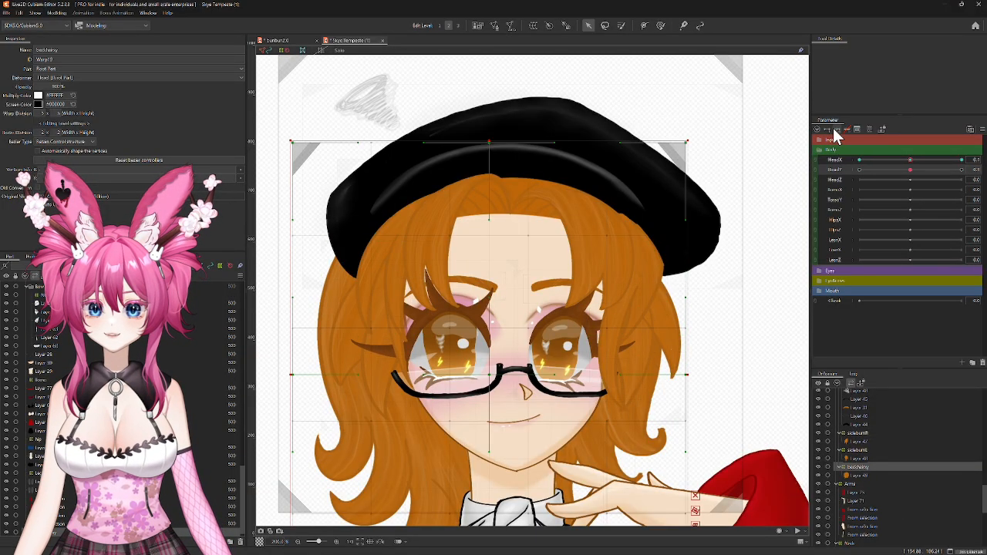
left_click_drag(901, 170, 824, 188)
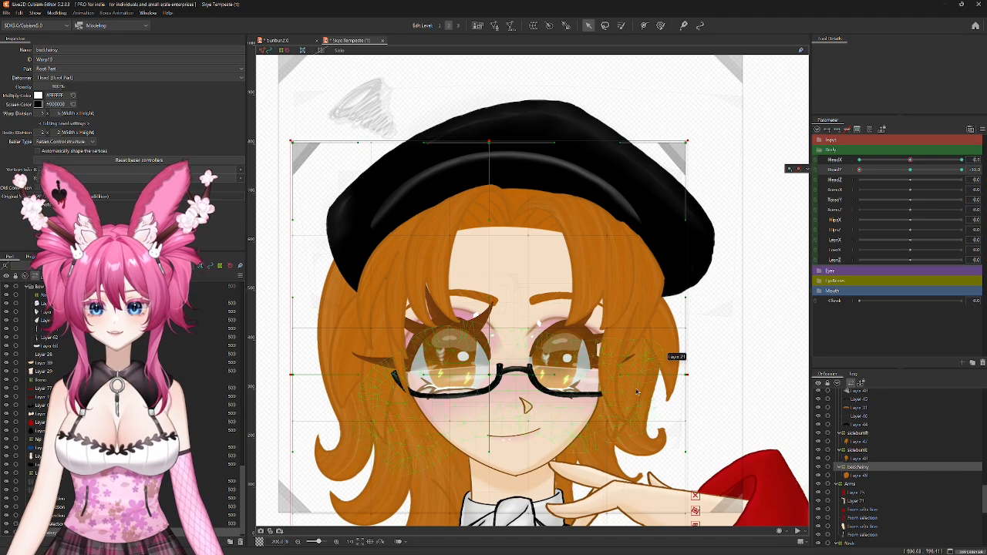
left_click_drag(630, 387, 667, 301)
left_click_drag(527, 292, 525, 273)
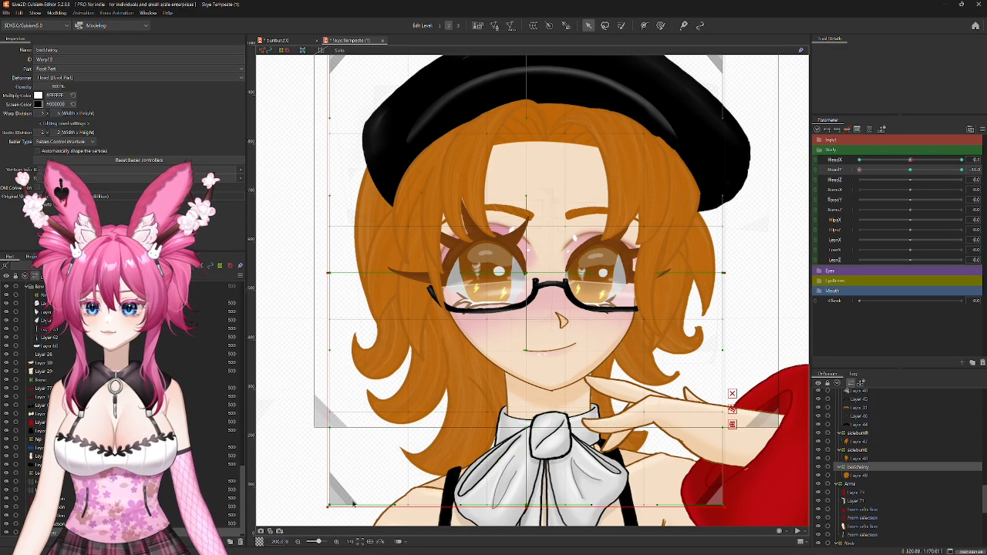
mouse_move(332, 506)
left_mouse_down()
mouse_move(317, 516)
mouse_move(337, 492)
left_mouse_up()
left_click_drag(527, 506, 530, 491)
left_click_drag(725, 507, 726, 488)
left_click_drag(683, 345, 678, 412)
Step: Shift the back hair warp deformer slightly down at HeadY's maximum
left_click_drag(859, 169, 974, 193)
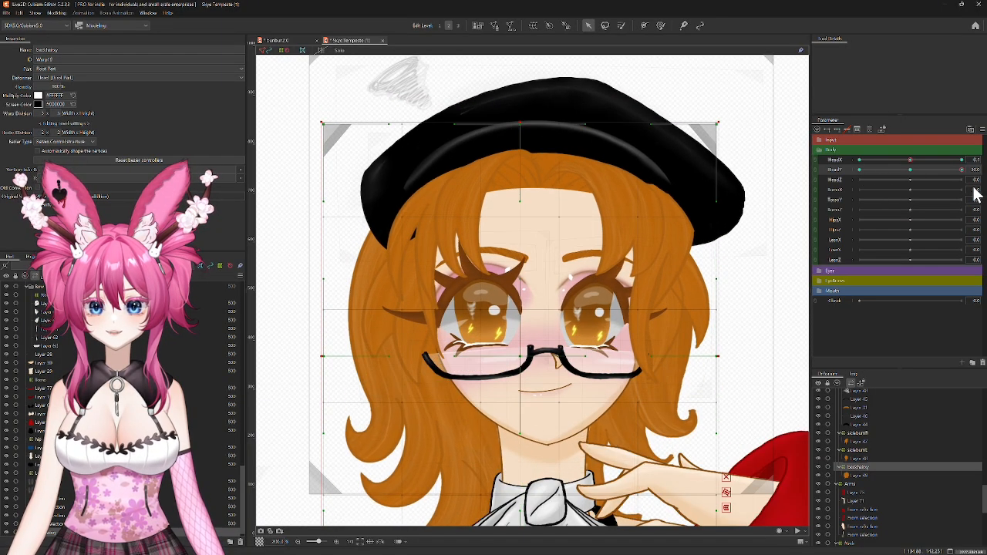
left_click_drag(671, 360, 684, 279)
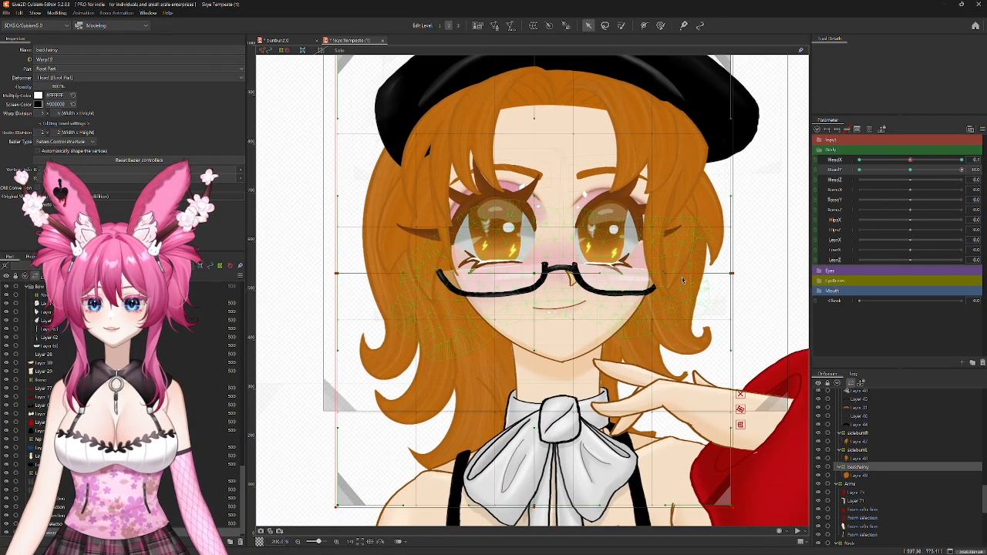
scroll(682, 280, "down", 2)
left_click_drag(578, 272, 577, 281)
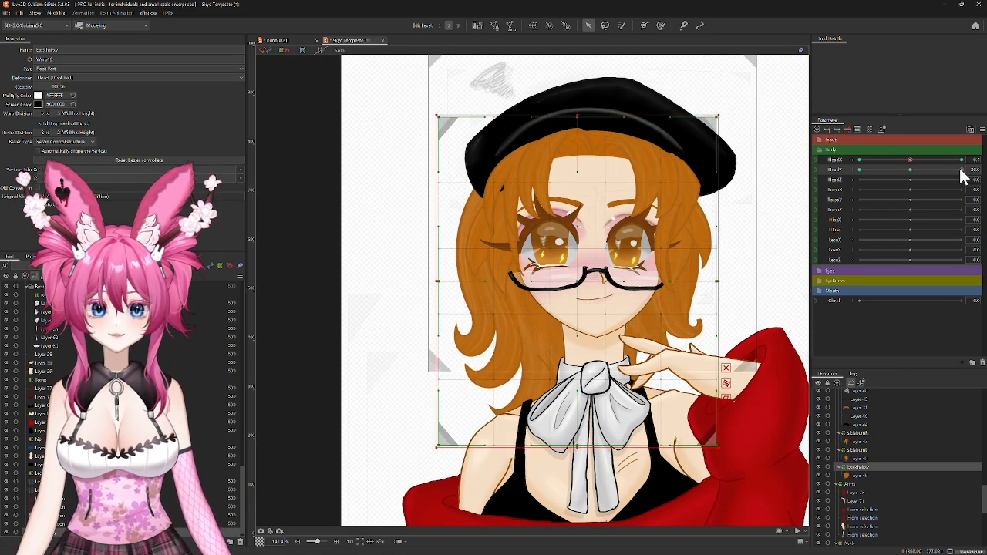
left_click_drag(961, 170, 966, 189)
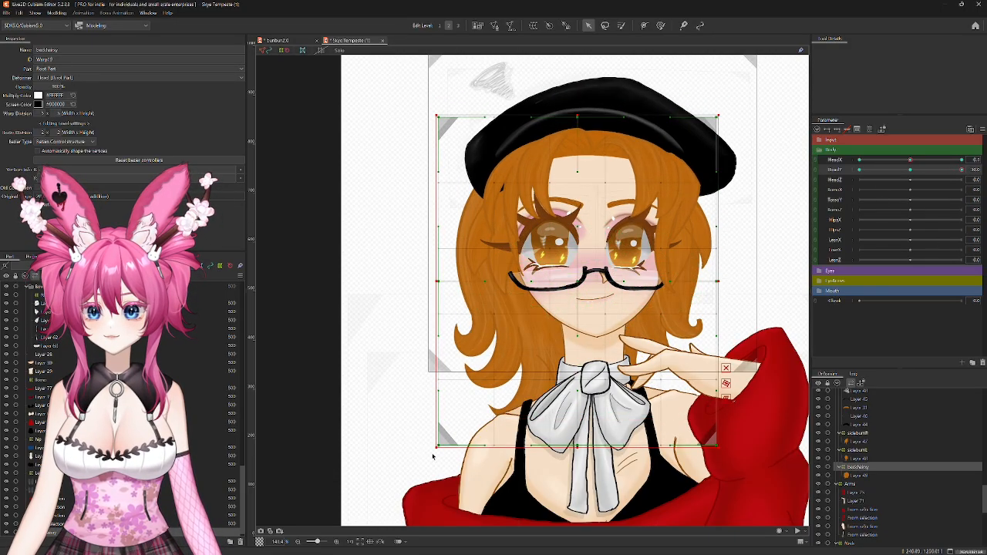
Step: Flare the back hair deformer's lower corners outward and pull its upper corners inward at HeadY's maximum, then return HeadY to default
left_click_drag(441, 447, 431, 455)
left_click_drag(443, 283, 438, 285)
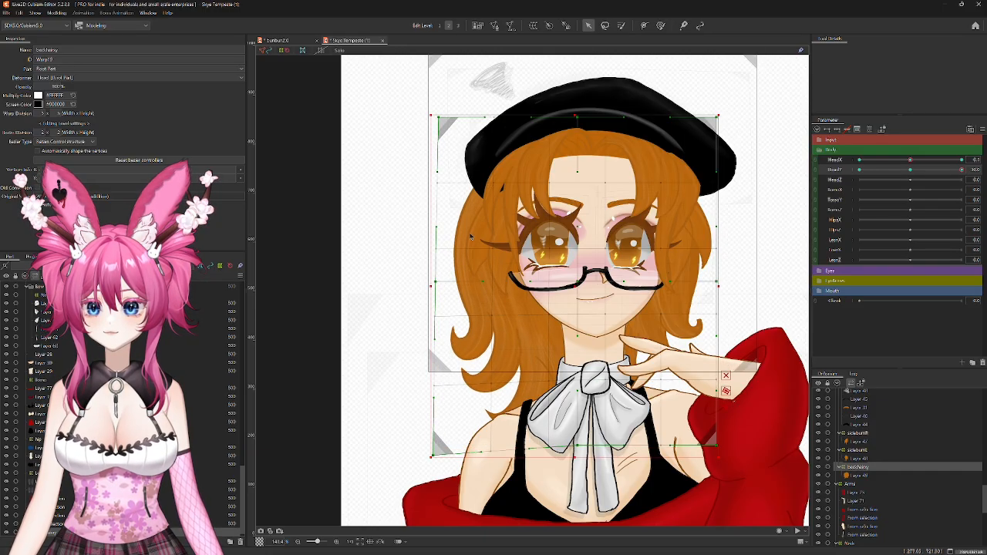
left_click_drag(443, 120, 447, 122)
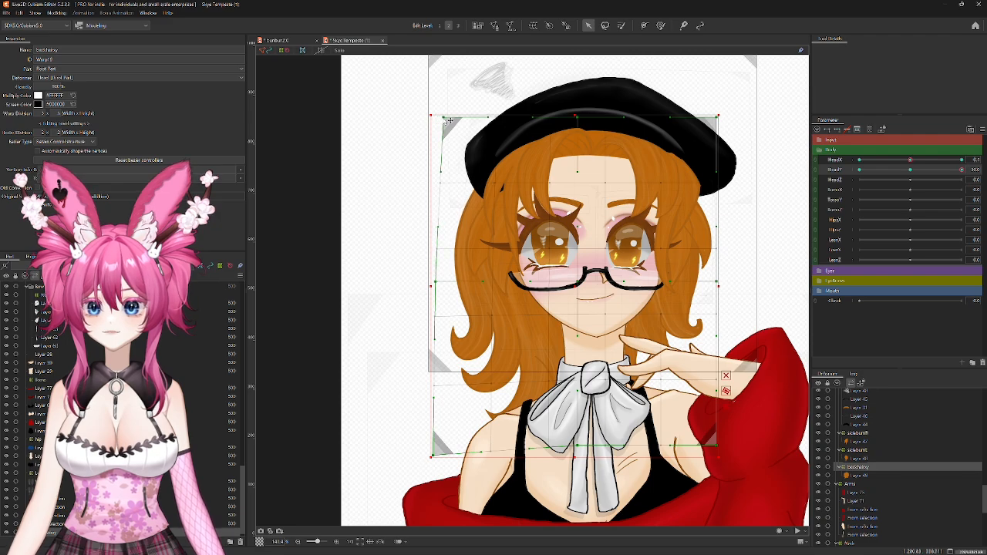
left_click_drag(719, 447, 732, 458)
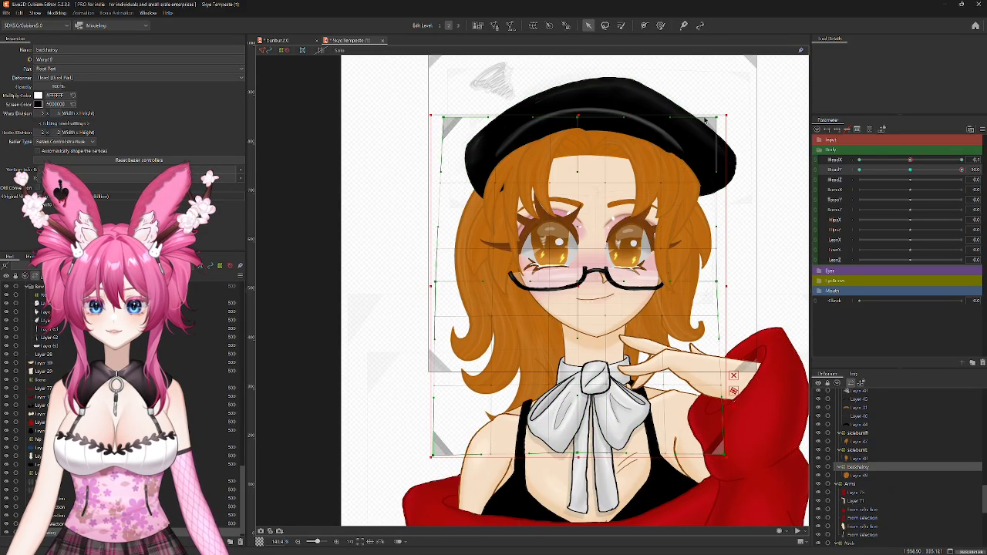
left_click_drag(721, 119, 715, 122)
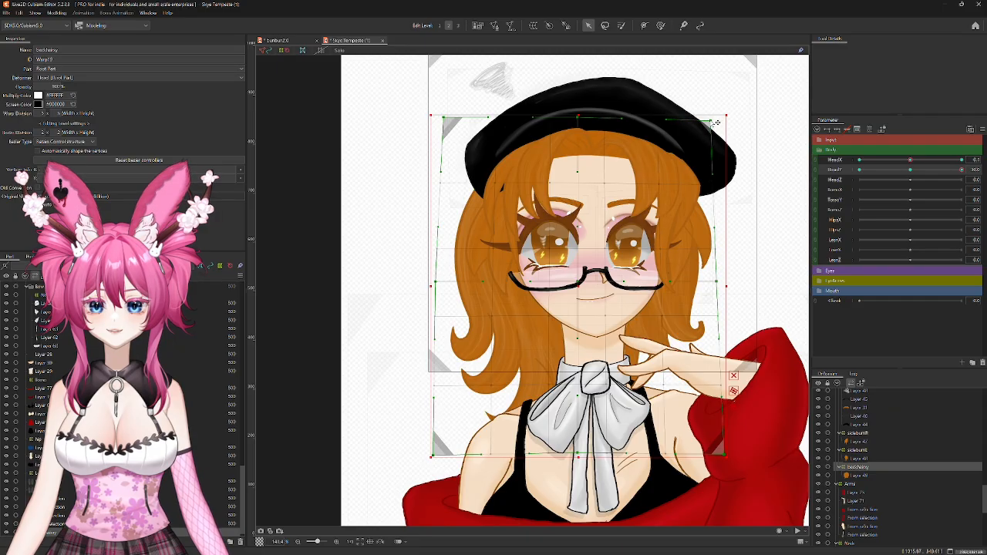
mouse_move(960, 169)
left_mouse_down()
mouse_move(913, 172)
mouse_move(955, 190)
mouse_move(841, 195)
mouse_move(986, 190)
mouse_move(809, 205)
mouse_move(928, 189)
mouse_move(880, 193)
mouse_move(919, 193)
mouse_move(909, 189)
left_mouse_up()
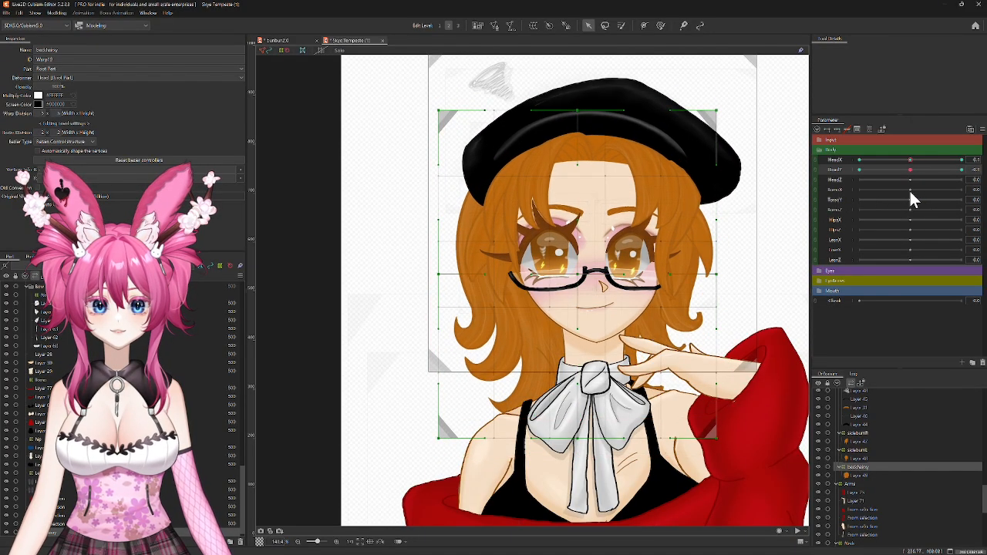
Step: Add three HeadY keyforms to the glasses warp deformer and shift it down at HeadY's minimum
scroll(864, 432, "down", 5)
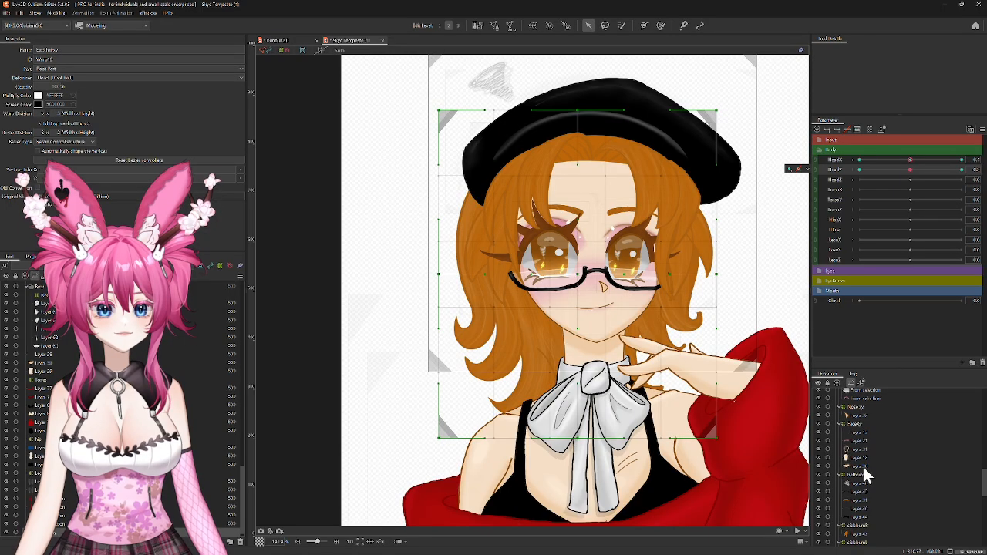
scroll(867, 425, "up", 5)
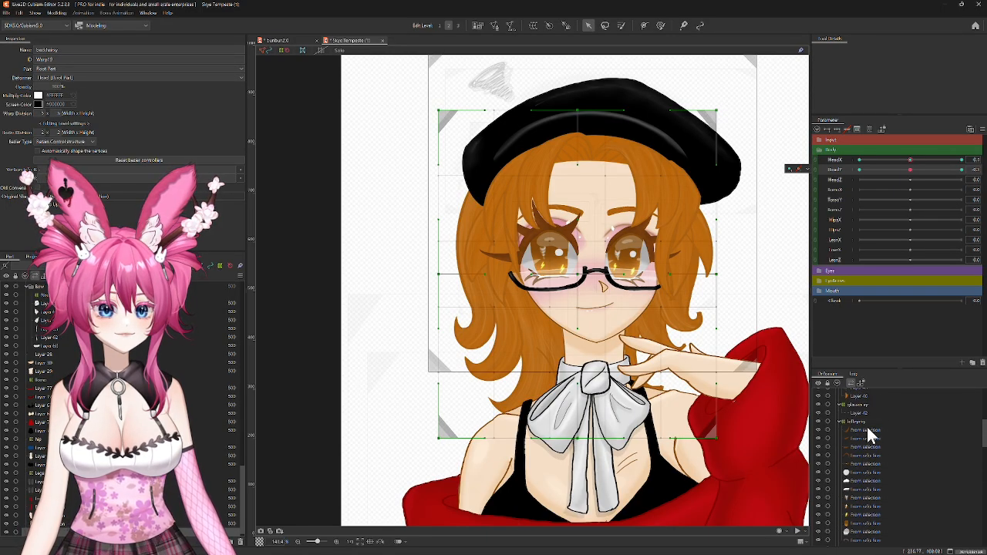
left_click(852, 467)
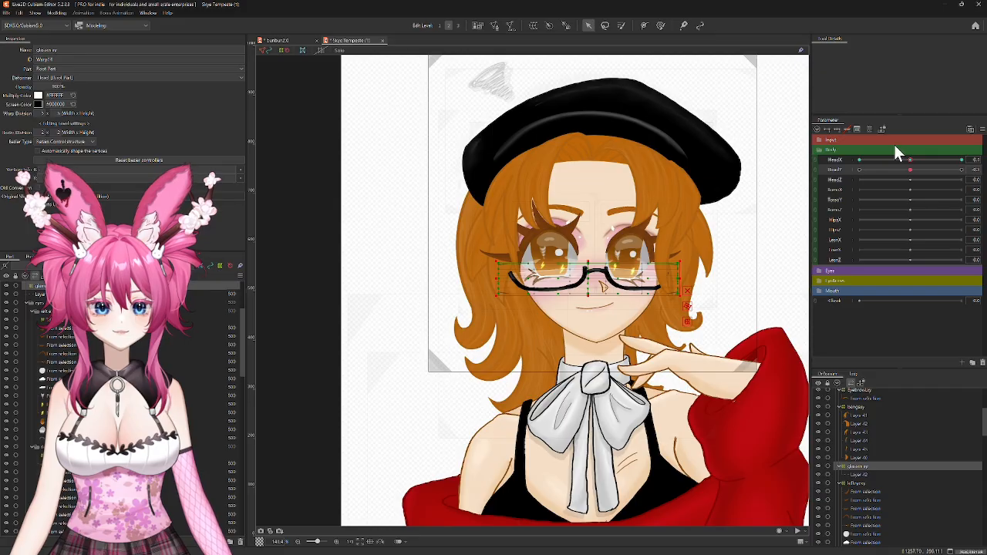
left_click_drag(911, 170, 846, 192)
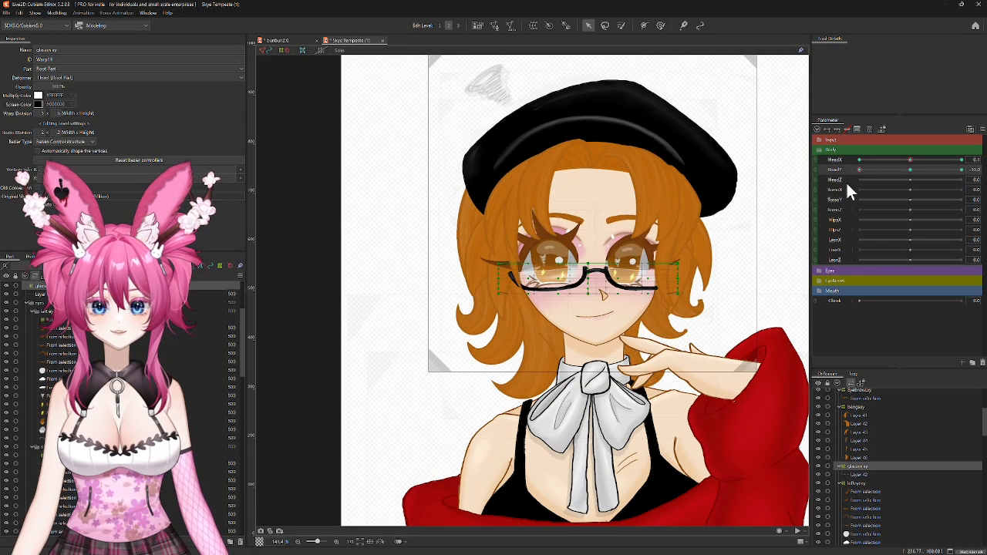
scroll(690, 281, "up", 3)
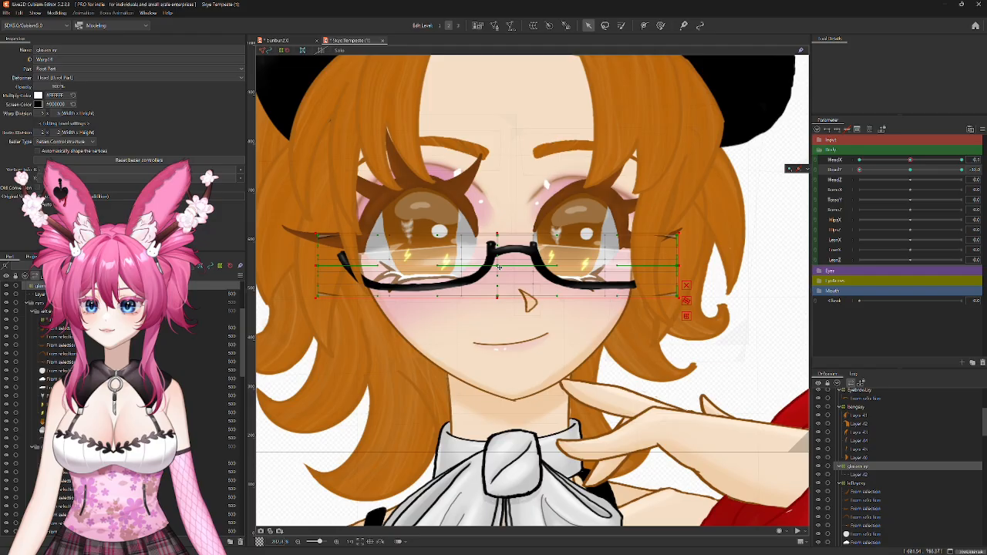
left_click_drag(498, 267, 497, 278)
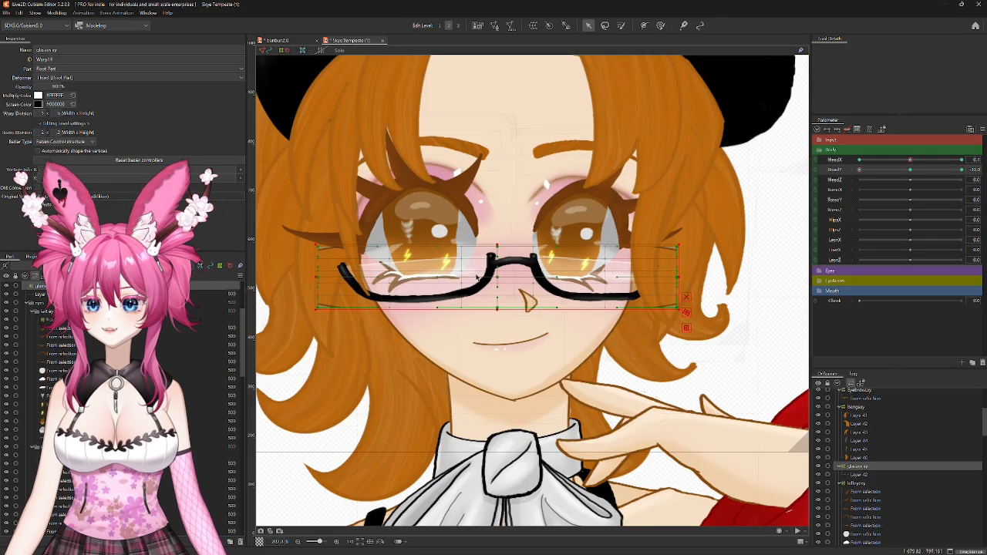
Step: Pull the glasses deformer's upper corners and side midpoints slightly outward at HeadY's minimum
left_click(315, 255)
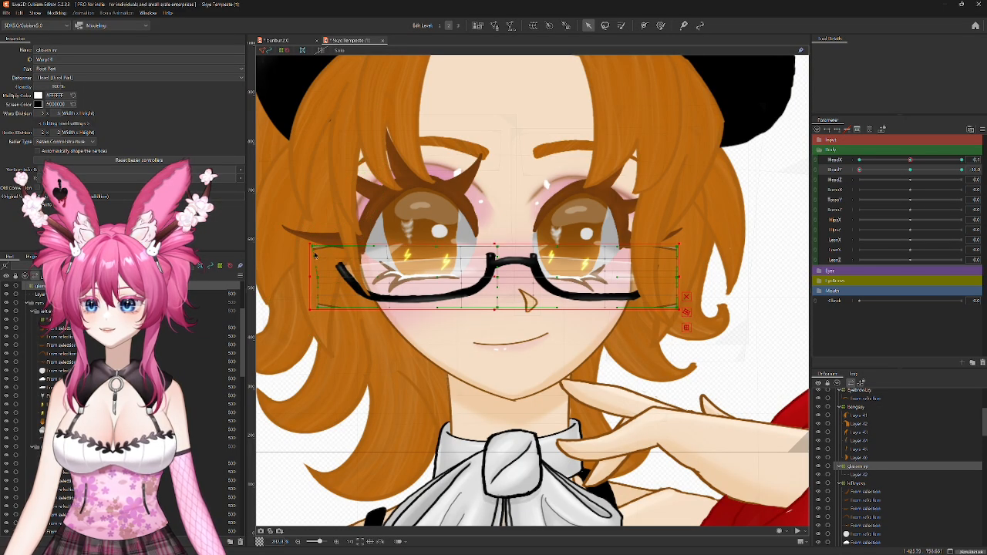
left_click_drag(319, 277, 315, 276)
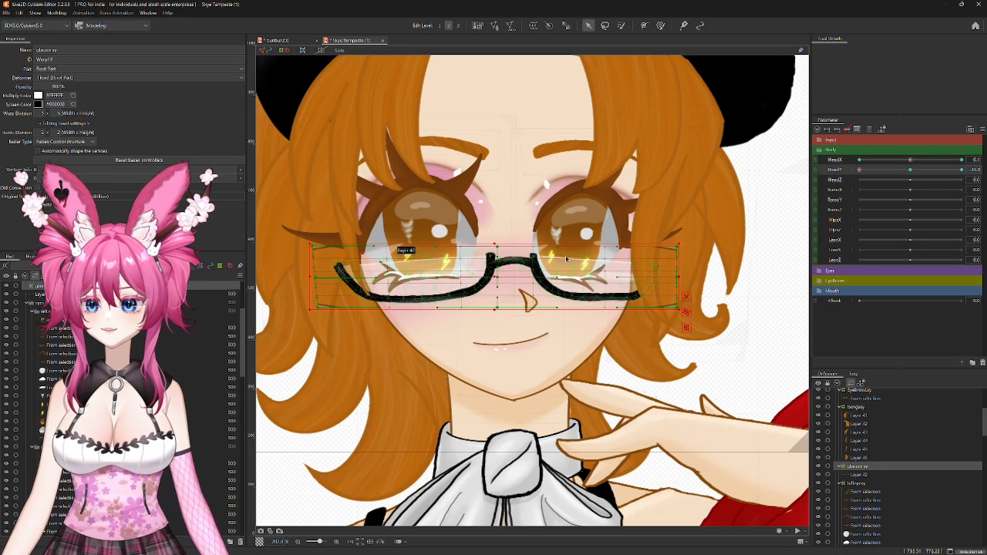
left_click_drag(679, 247, 685, 281)
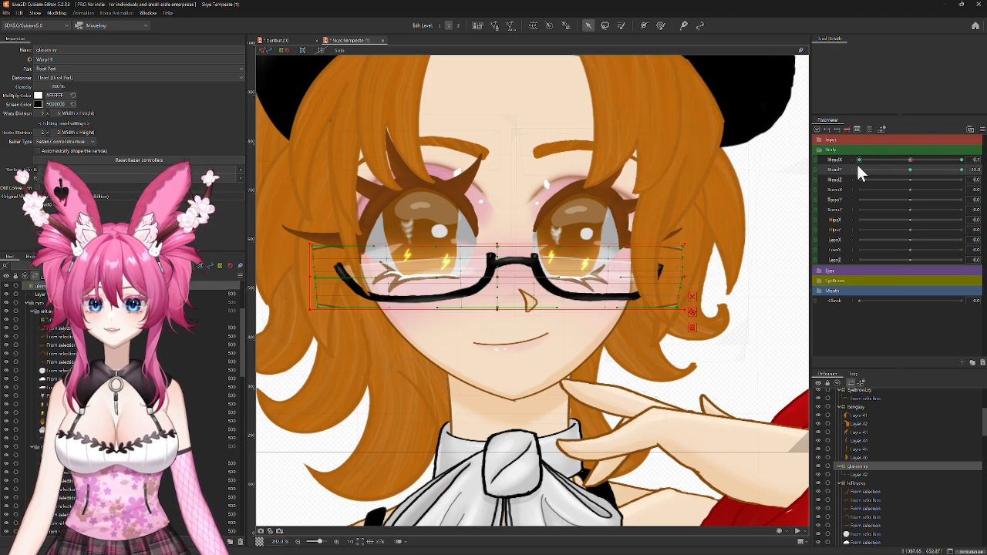
mouse_move(860, 170)
left_mouse_down()
mouse_move(893, 169)
mouse_move(854, 177)
left_mouse_up()
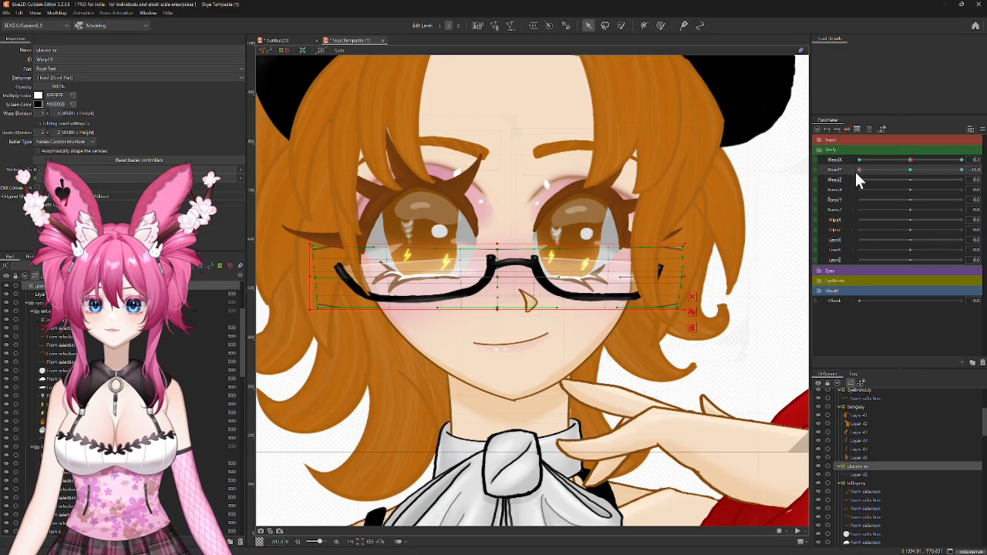
Step: Shift the glasses warp deformer up at HeadY's maximum and flare its lower corners outward
left_click_drag(859, 170, 962, 170)
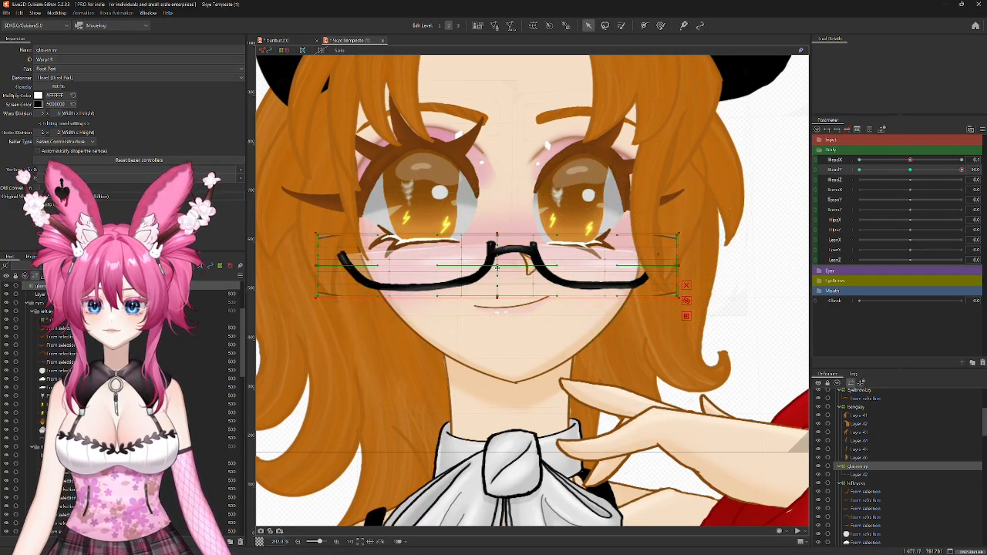
left_click_drag(497, 268, 498, 247)
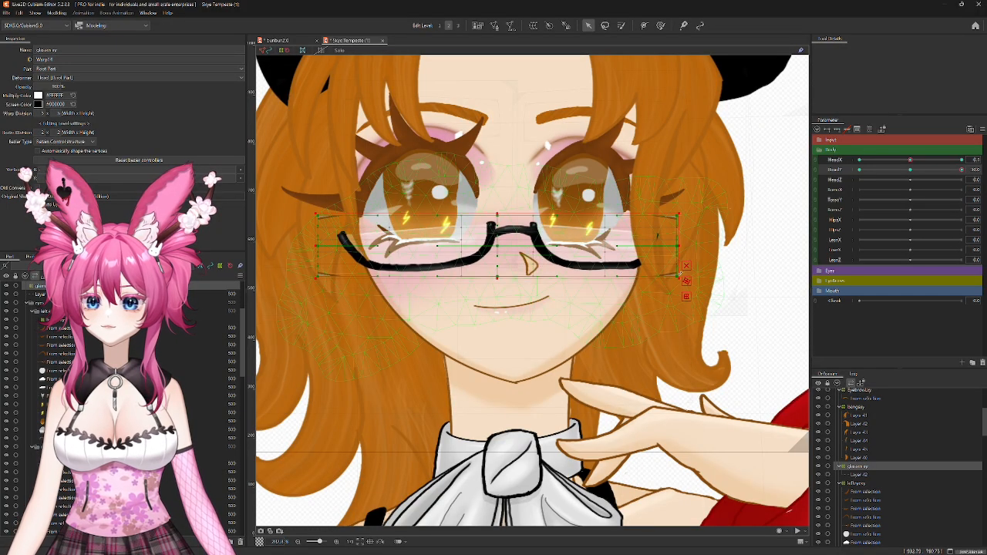
left_click_drag(678, 278, 688, 278)
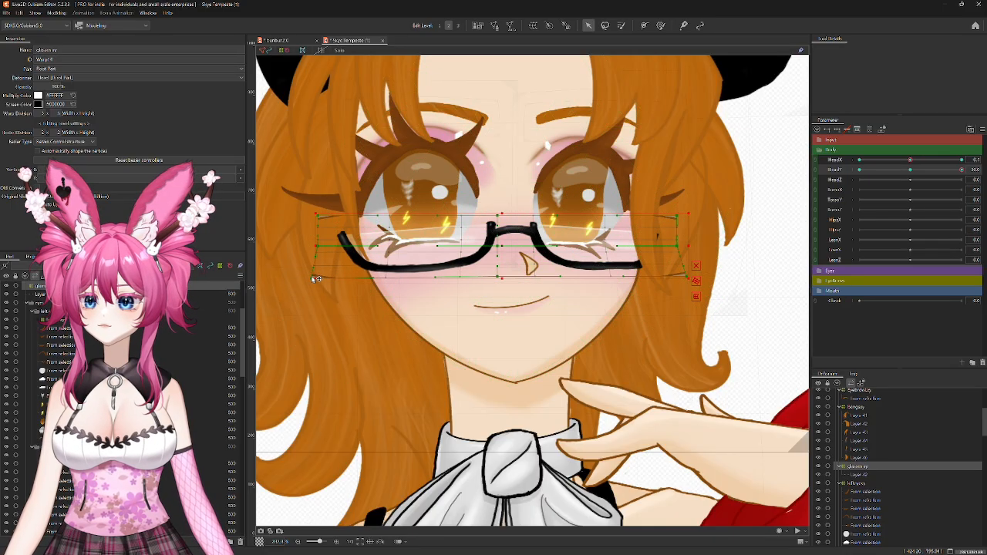
left_click_drag(316, 278, 310, 278)
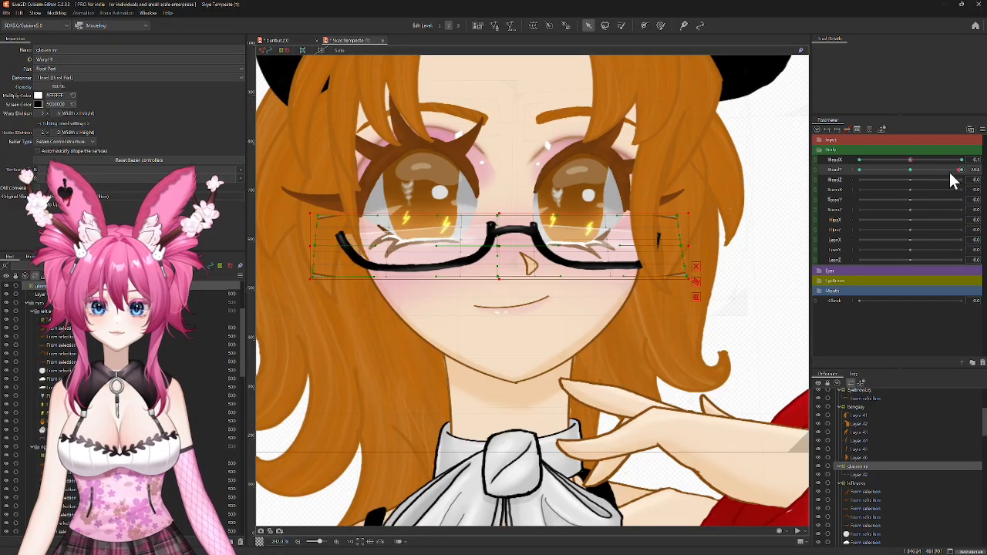
Step: Nudge the glasses warp deformer a little further down at HeadY's minimum and return HeadY to its default
left_click_drag(954, 170, 841, 218)
left_click_drag(498, 276, 498, 282)
left_click_drag(860, 170, 910, 186)
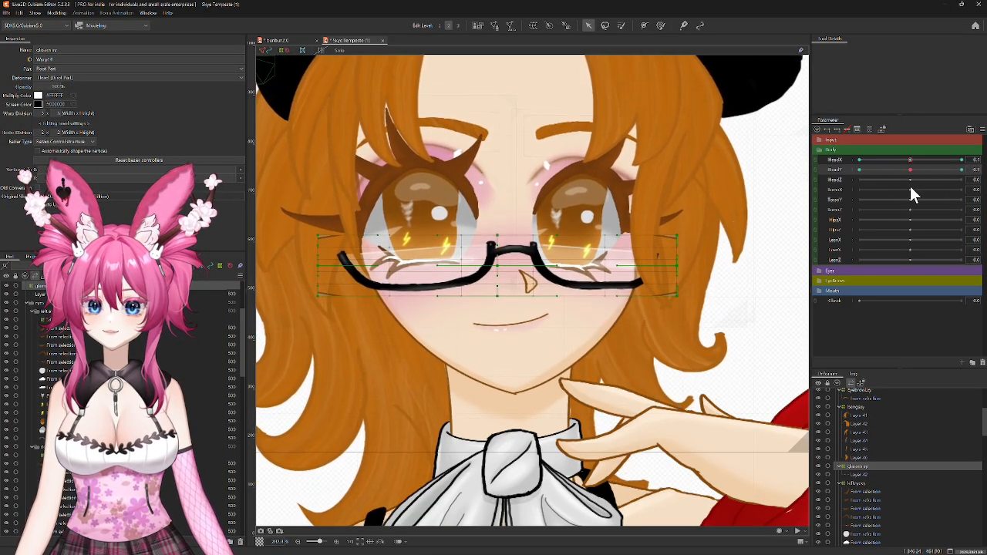
Step: Combine HeadX and HeadY into one two-axis parameter and select all objects keyed to it
left_click(818, 168)
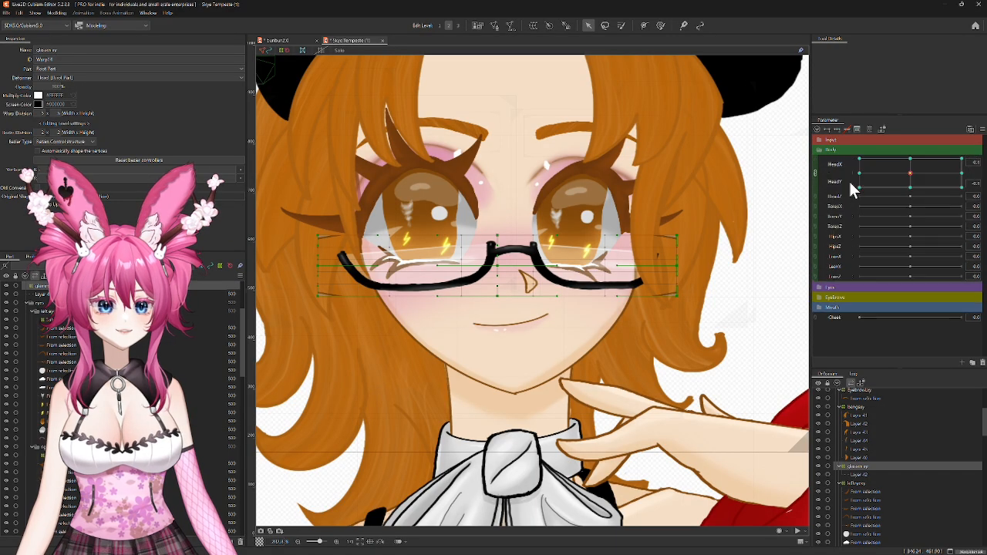
left_click(981, 129)
left_click(889, 121)
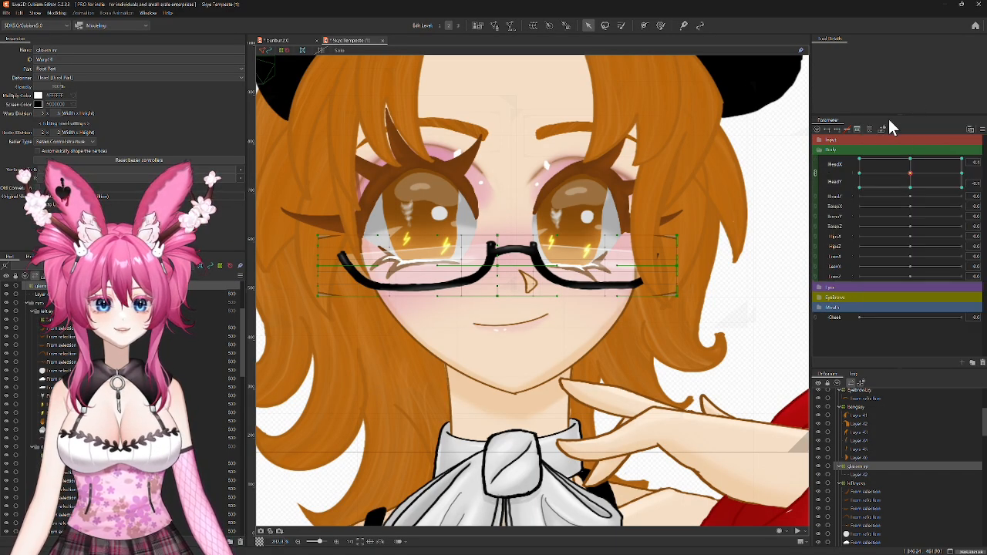
mouse_move(910, 174)
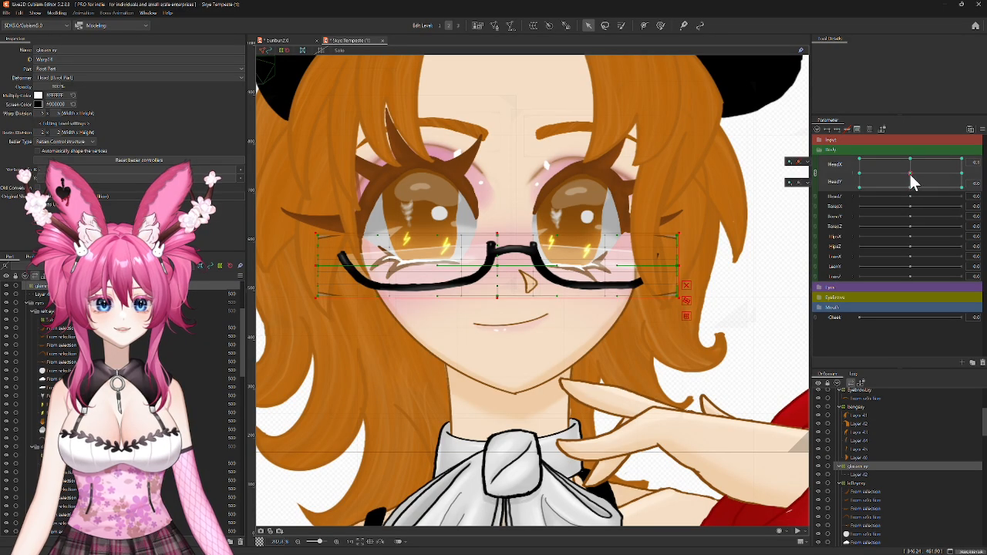
left_click(809, 182)
left_click(817, 183)
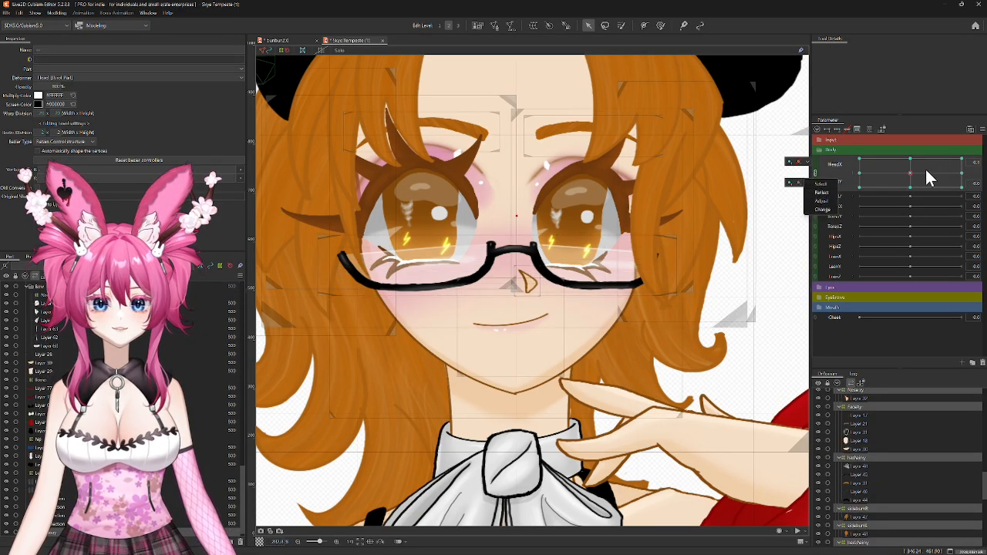
Step: Synthesize all four corners of HeadX and HeadY for the selected objects using the default value, and check the combined head motion
scroll(632, 227, "down", 2)
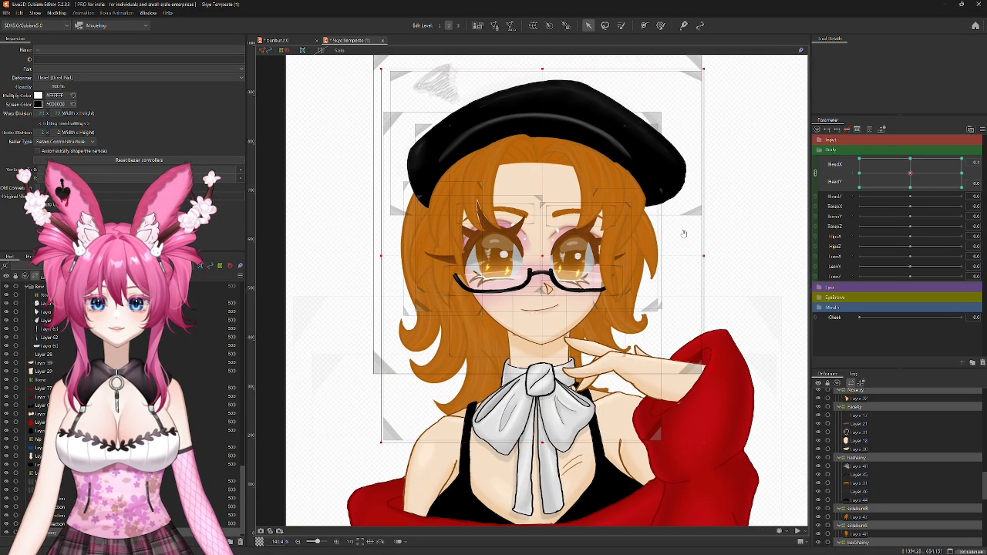
left_click(981, 129)
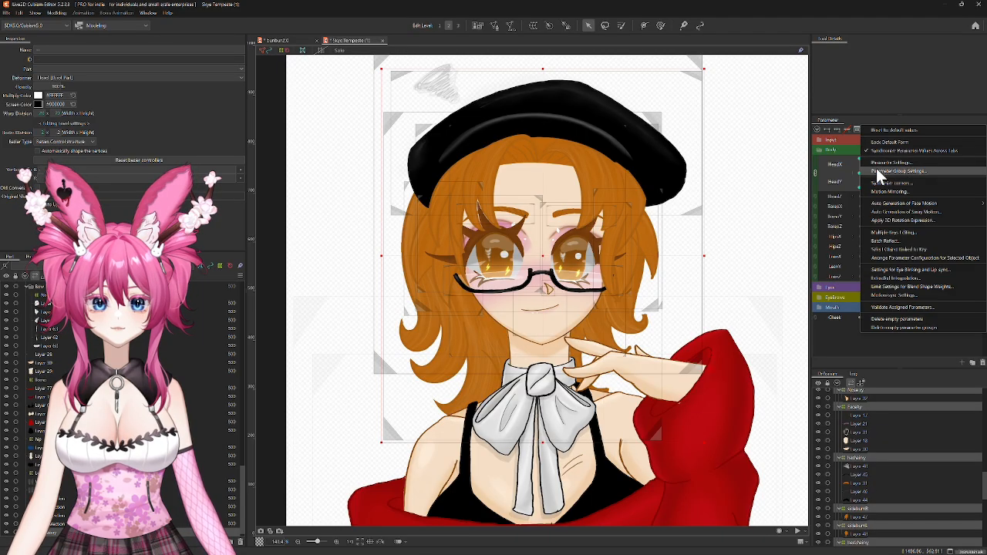
left_click(893, 185)
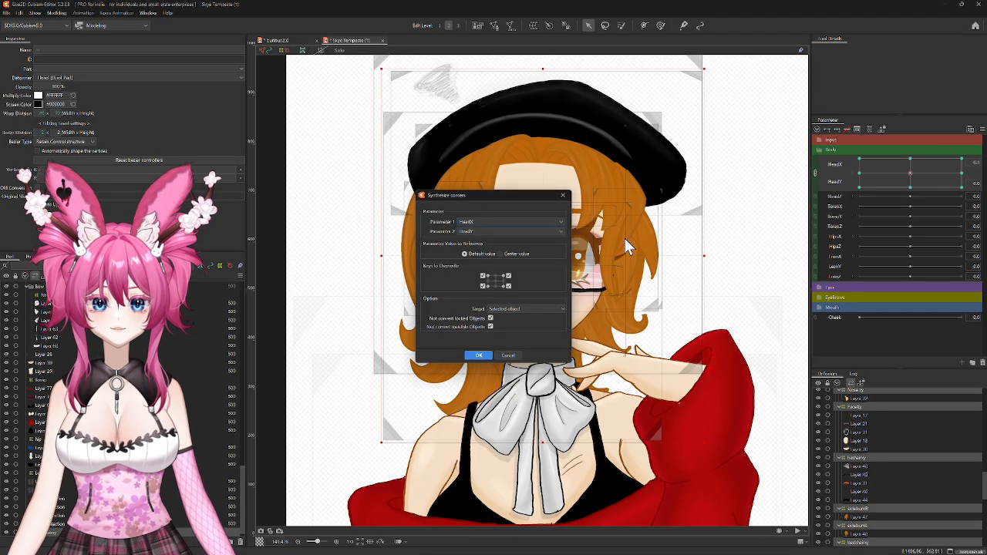
left_click(479, 355)
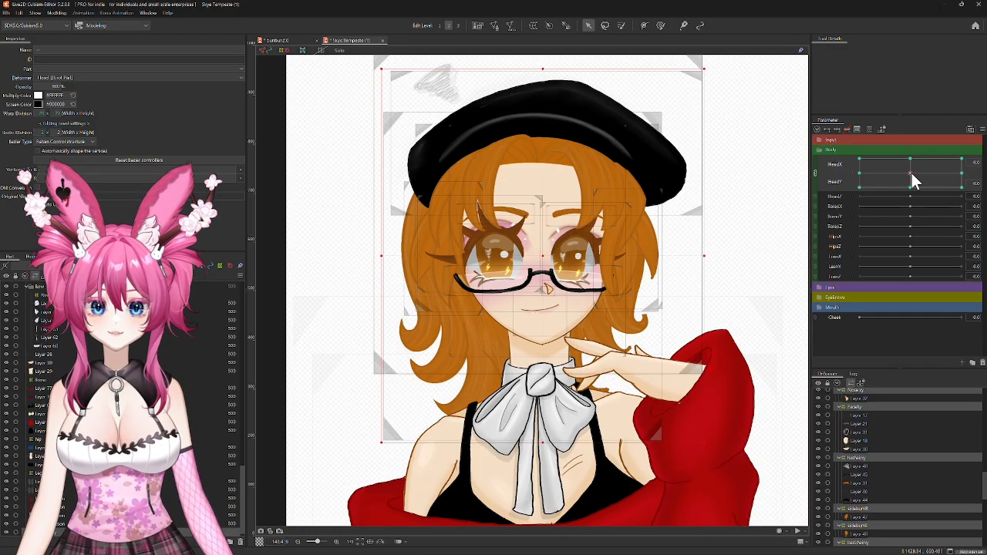
mouse_move(913, 180)
left_mouse_down()
mouse_move(837, 199)
mouse_move(827, 212)
mouse_move(794, 138)
mouse_move(941, 146)
mouse_move(871, 193)
mouse_move(930, 222)
mouse_move(810, 224)
mouse_move(880, 147)
mouse_move(911, 172)
left_mouse_up()
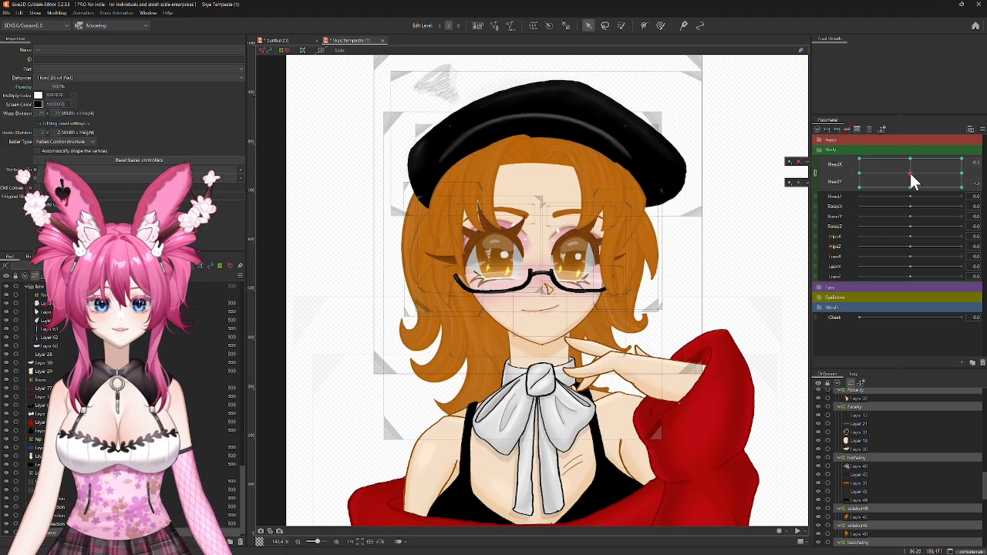
Step: Shift the face warp deformer slightly down at the corner where HeadX and HeadY are both at their minimum
scroll(887, 415, "down", 2)
scroll(886, 413, "up", 3)
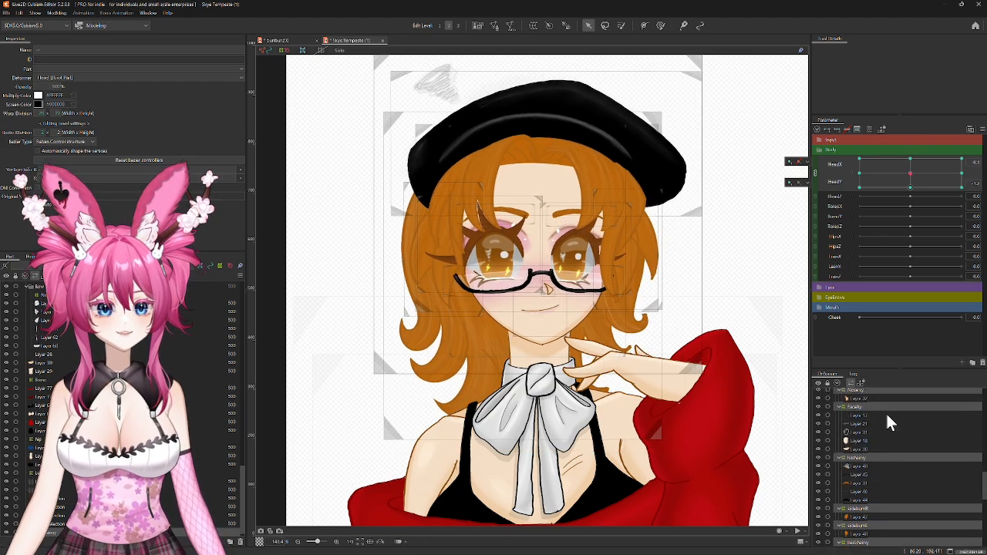
left_click(855, 436)
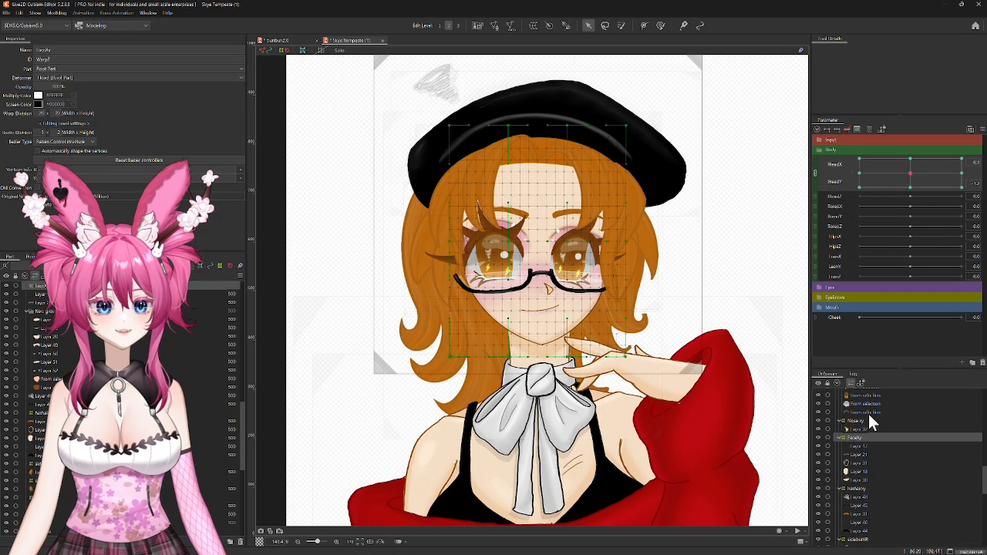
scroll(869, 412, "up", 3)
scroll(869, 409, "down", 3)
left_click_drag(908, 181, 783, 226)
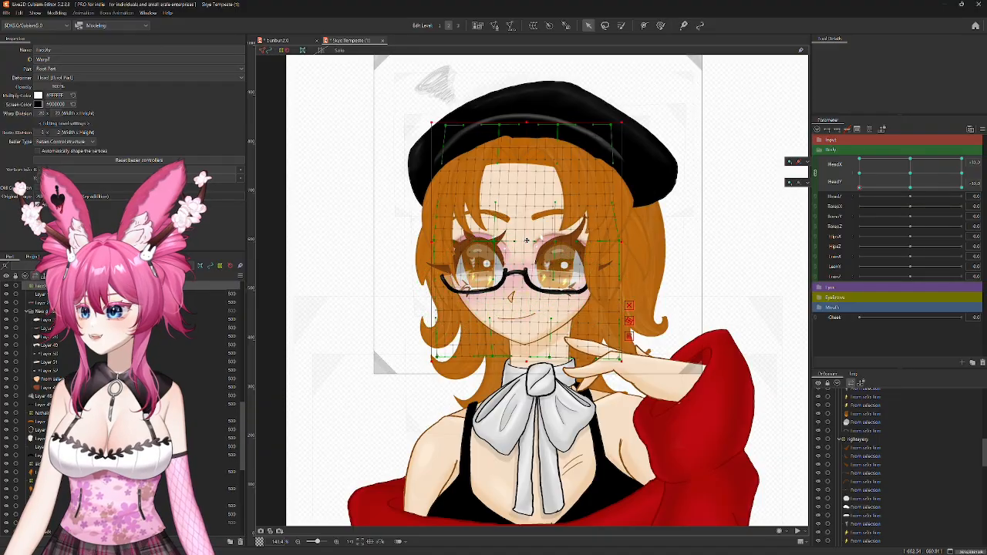
left_click_drag(527, 241, 523, 247)
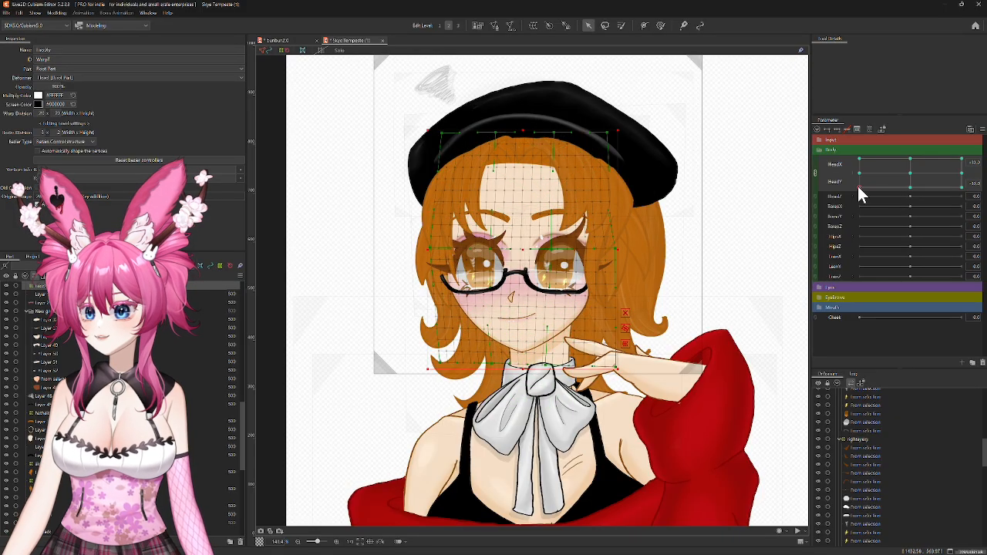
Step: Shift the face warp deformer slightly up at HeadY's maximum for both the minimum and maximum of HeadX
left_click_drag(859, 186, 803, 144)
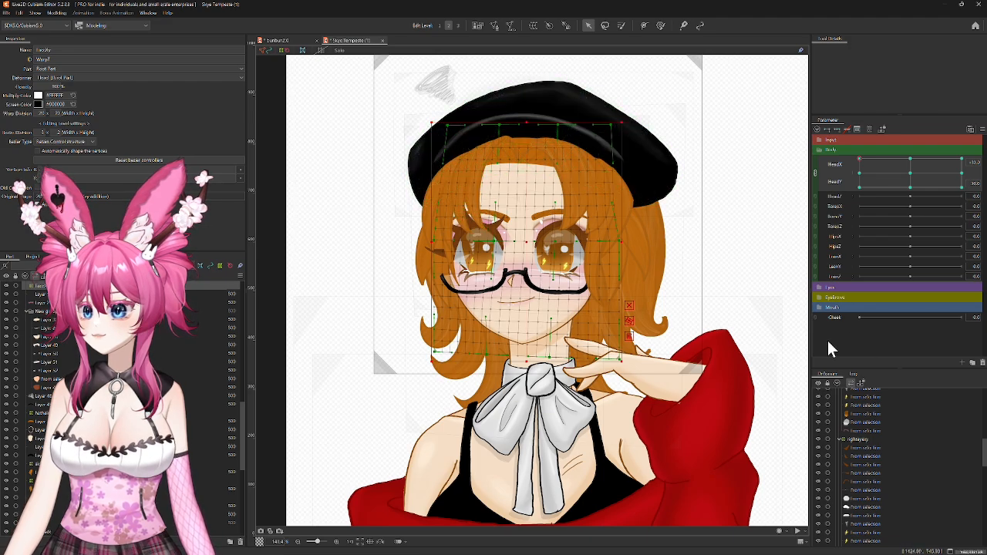
mouse_move(858, 156)
left_mouse_down()
mouse_move(846, 212)
mouse_move(850, 150)
mouse_move(824, 199)
mouse_move(833, 145)
mouse_move(924, 138)
mouse_move(935, 140)
mouse_move(911, 143)
mouse_move(970, 147)
mouse_move(846, 154)
left_mouse_up()
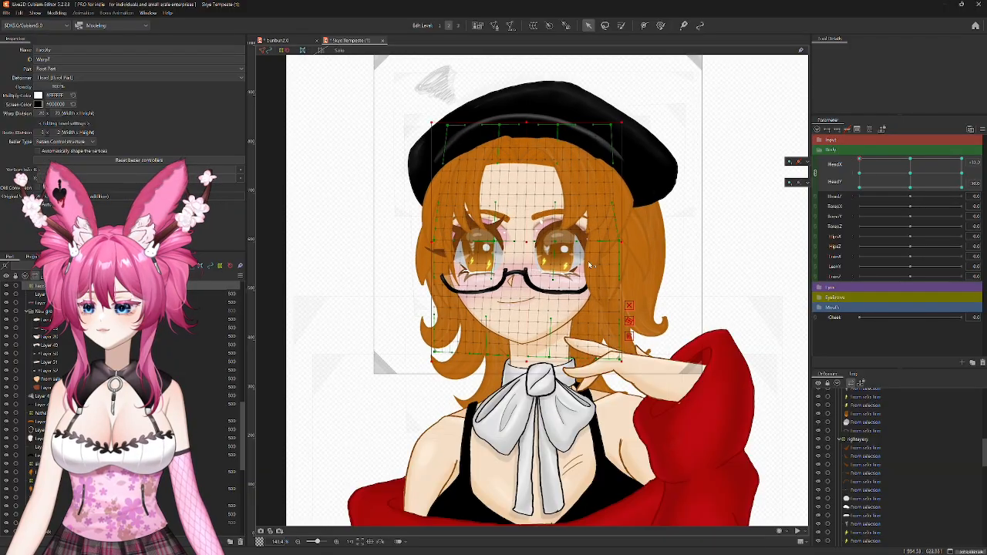
left_click_drag(528, 245, 525, 242)
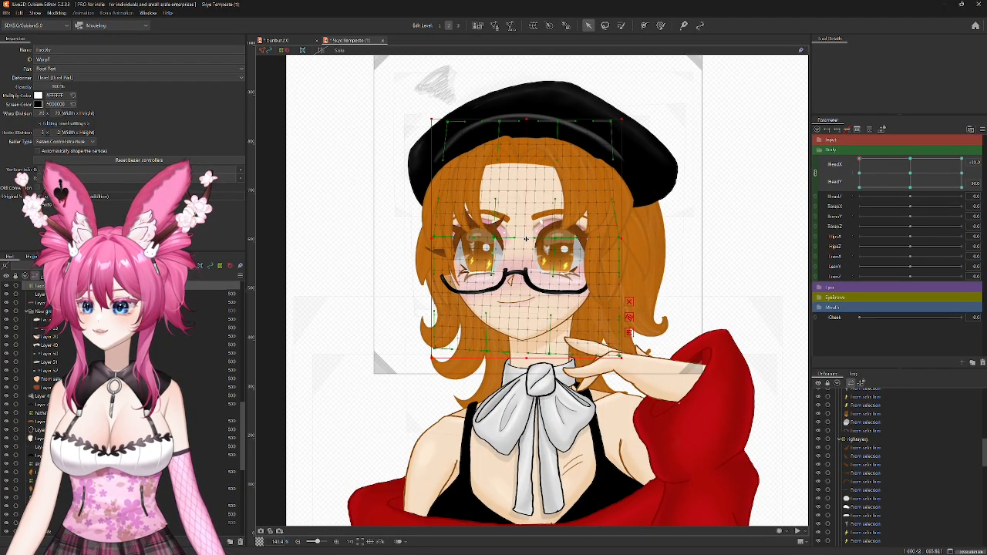
left_click_drag(860, 157, 965, 158)
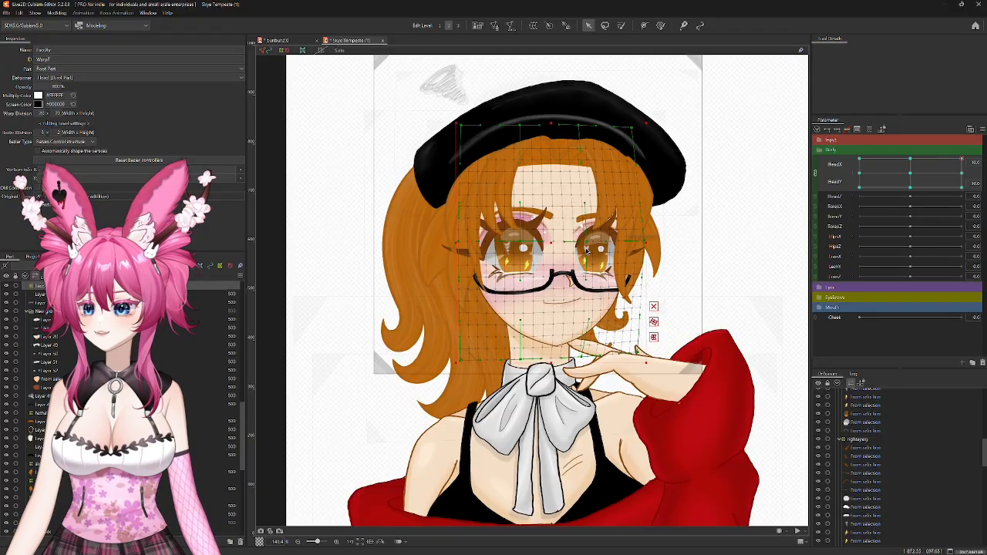
left_click_drag(552, 245, 552, 240)
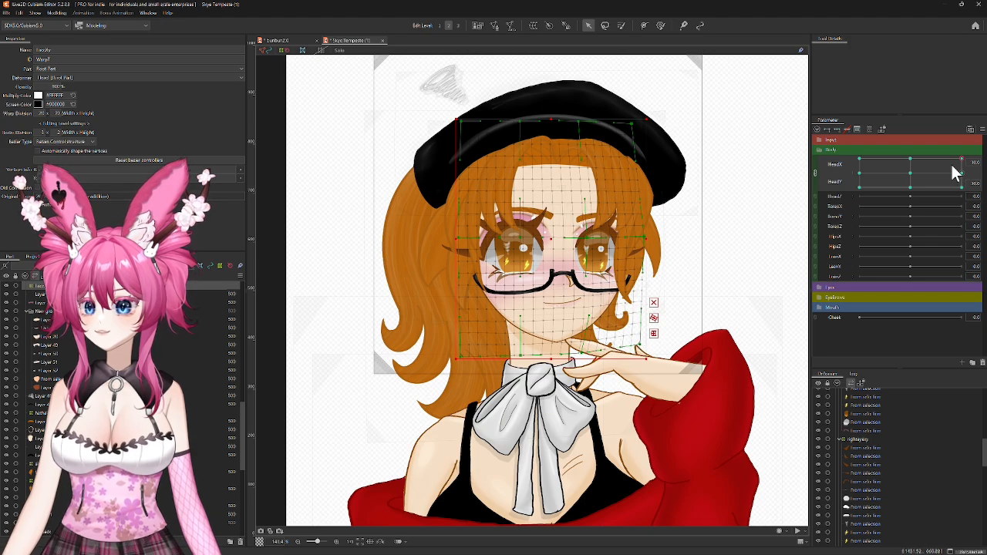
Step: Select the objects keyed to HeadY and synthesize all four corners of HeadX and HeadY again using the default value
left_click_drag(953, 166, 919, 171)
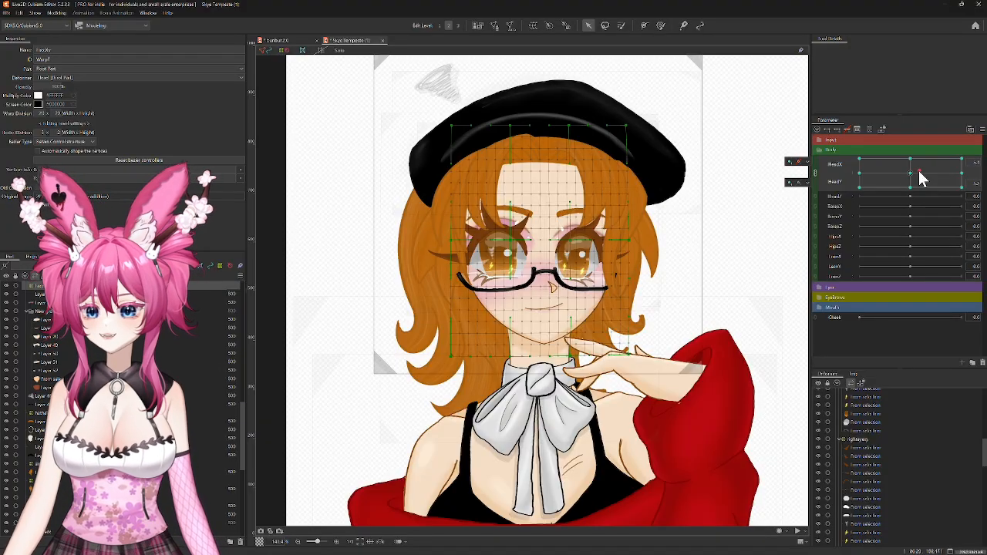
left_click_drag(919, 172, 911, 230)
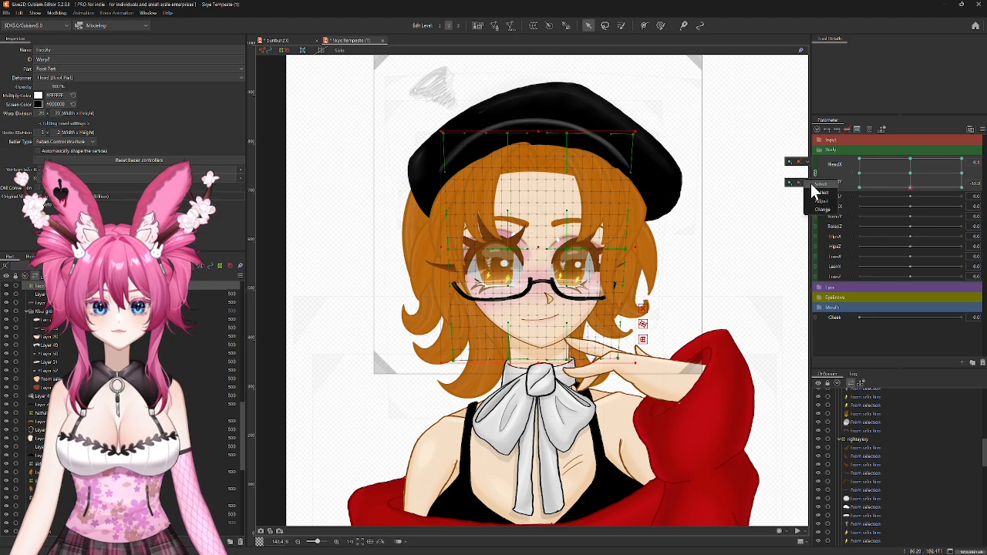
left_click(811, 185)
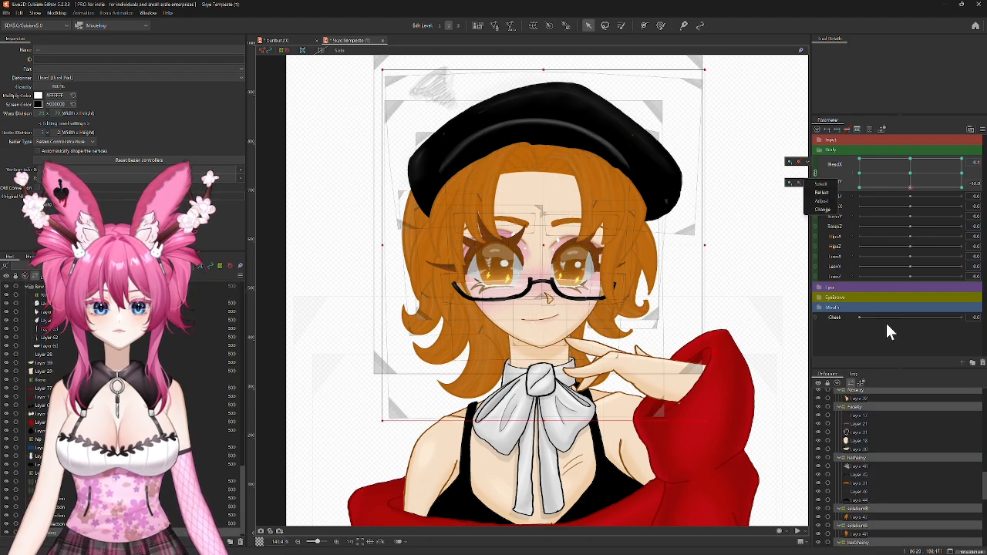
left_click(980, 130)
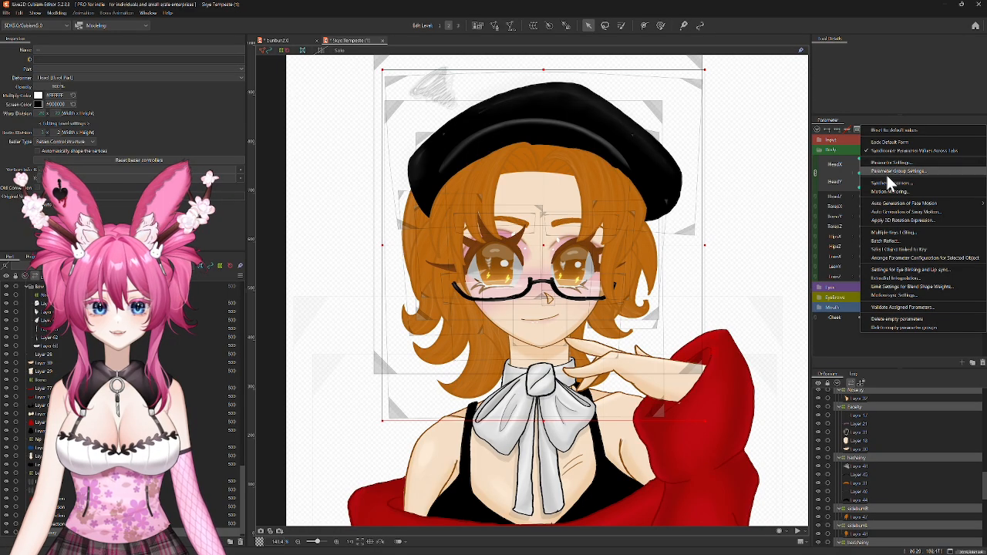
left_click(889, 184)
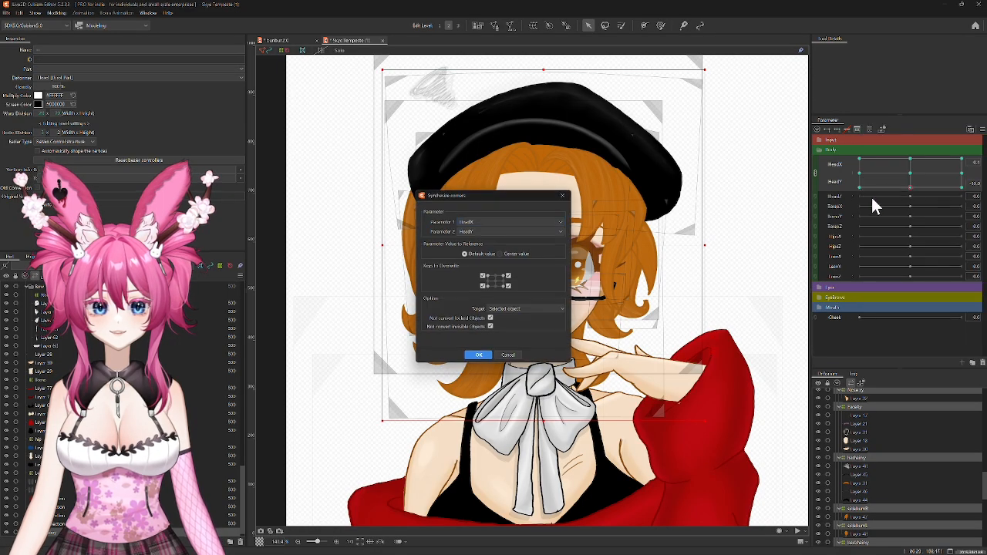
left_click(479, 356)
mouse_move(908, 166)
left_mouse_down()
mouse_move(899, 183)
mouse_move(826, 210)
mouse_move(816, 176)
mouse_move(847, 137)
mouse_move(931, 137)
mouse_move(895, 128)
mouse_move(916, 129)
mouse_move(975, 164)
mouse_move(896, 211)
mouse_move(927, 218)
mouse_move(869, 221)
mouse_move(887, 225)
mouse_move(911, 203)
mouse_move(911, 151)
mouse_move(910, 200)
mouse_move(910, 173)
left_mouse_up()
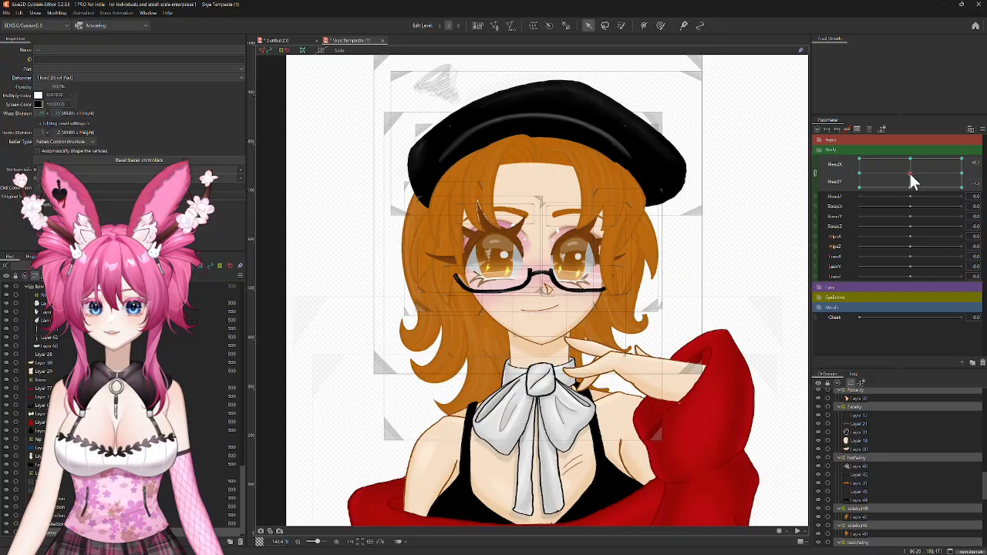
Step: Separate HeadX and HeadY to check the keyed deformers, and recombine the two parameters with both at their minimum
left_click(815, 172)
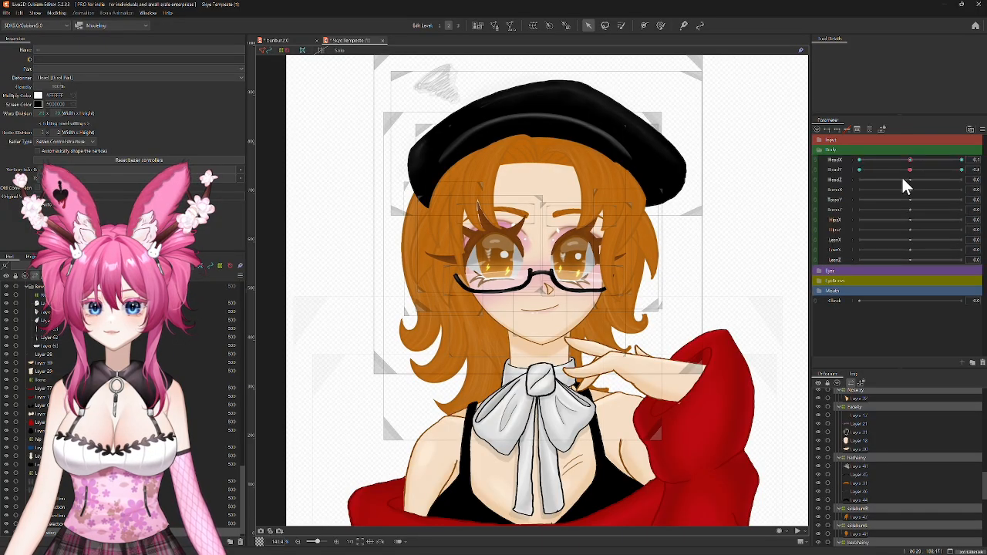
mouse_move(911, 170)
left_mouse_down()
mouse_move(832, 175)
mouse_move(973, 191)
mouse_move(914, 184)
mouse_move(970, 193)
mouse_move(910, 168)
mouse_move(950, 163)
mouse_move(860, 153)
mouse_move(946, 157)
mouse_move(910, 160)
left_mouse_up()
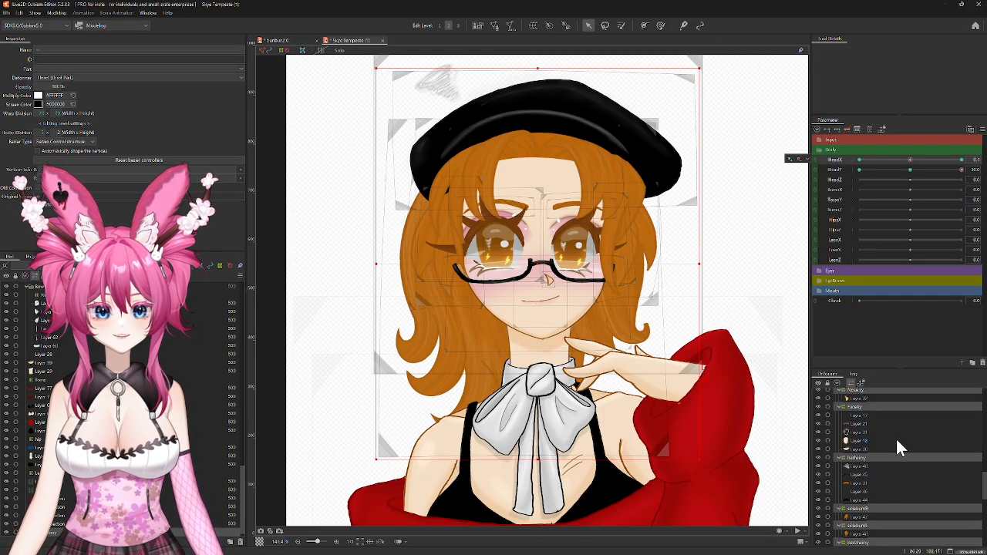
scroll(896, 439, "up", 3)
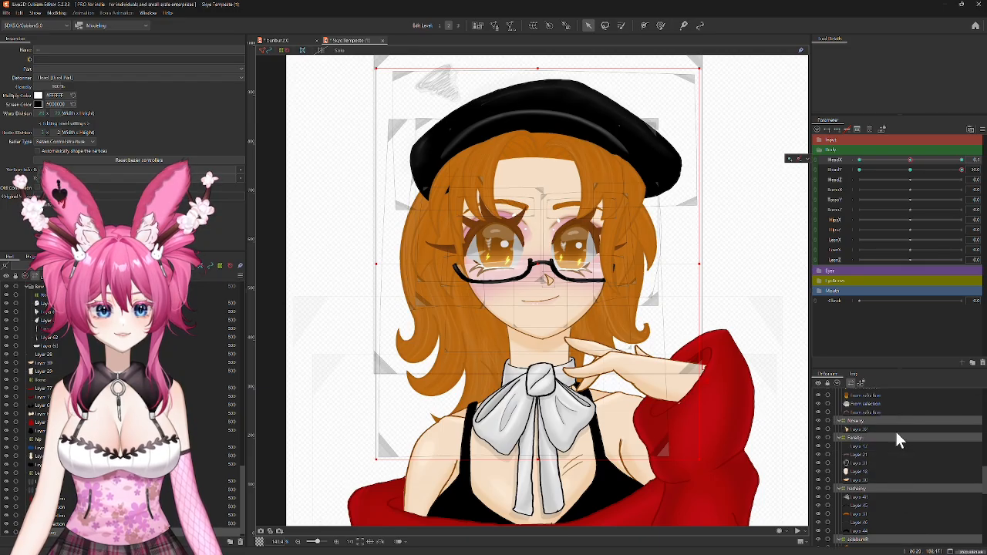
scroll(897, 433, "up", 5)
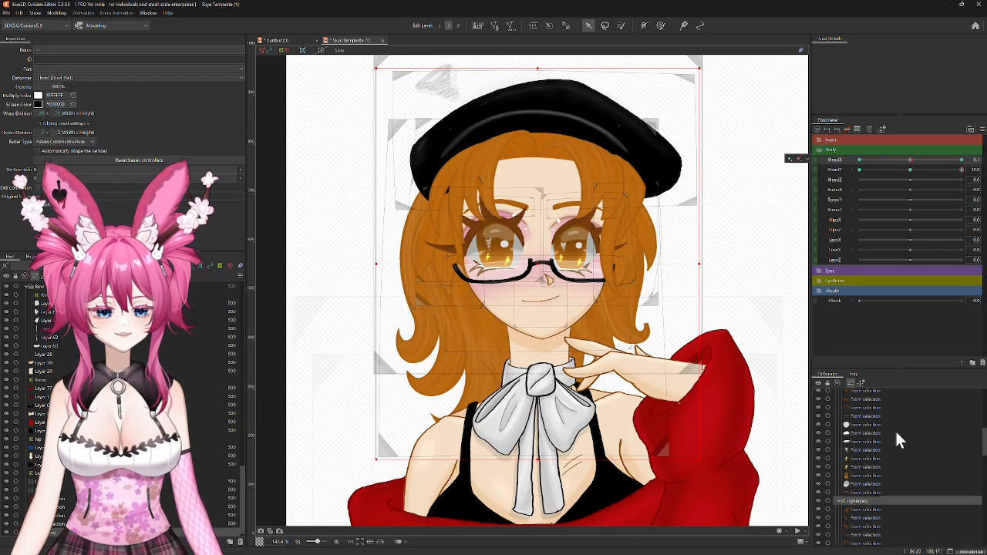
scroll(897, 434, "up", 5)
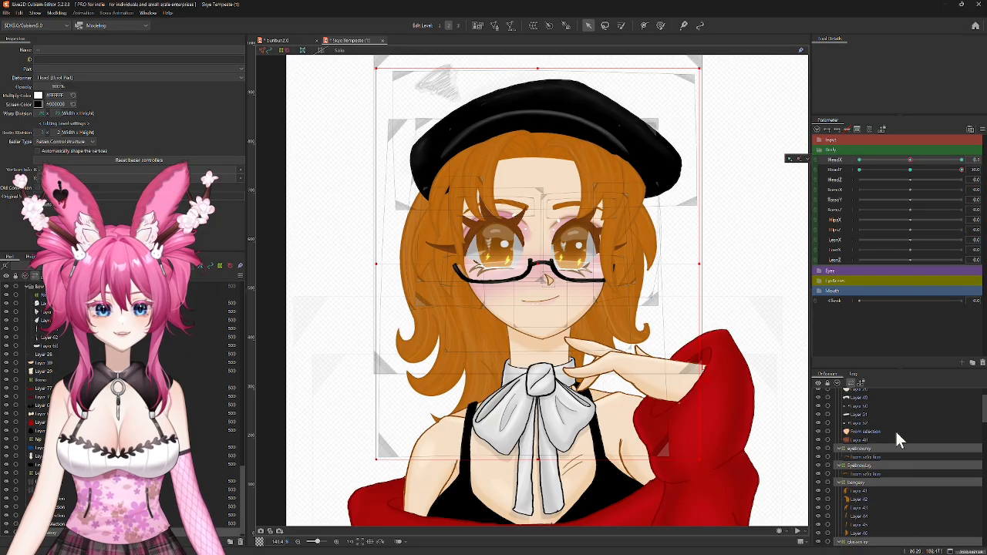
scroll(895, 439, "up", 2)
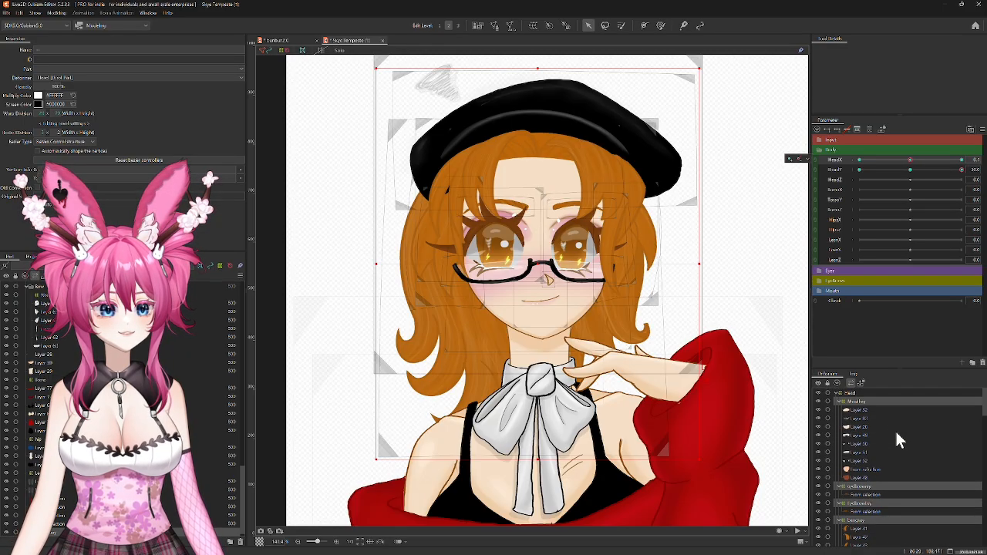
scroll(896, 434, "down", 5)
scroll(895, 439, "down", 2)
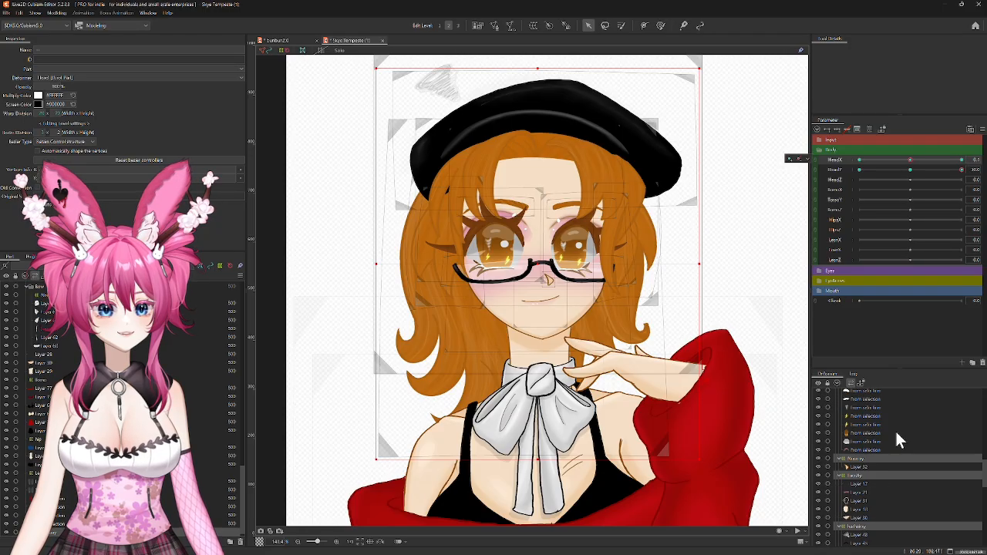
left_click_drag(962, 177, 851, 174)
left_click_drag(909, 160, 843, 198)
left_click(816, 160)
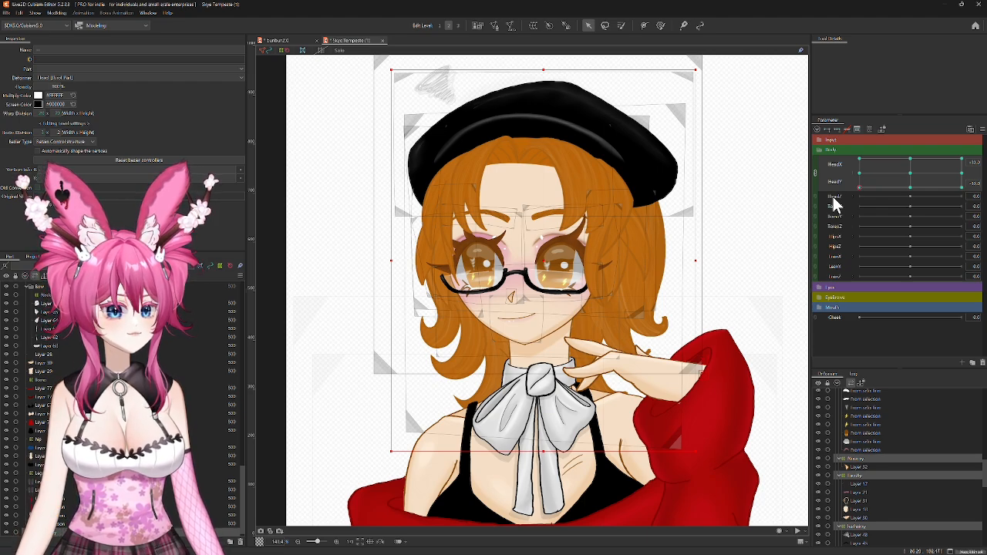
mouse_move(834, 193)
left_mouse_down()
mouse_move(838, 144)
mouse_move(827, 206)
left_mouse_up()
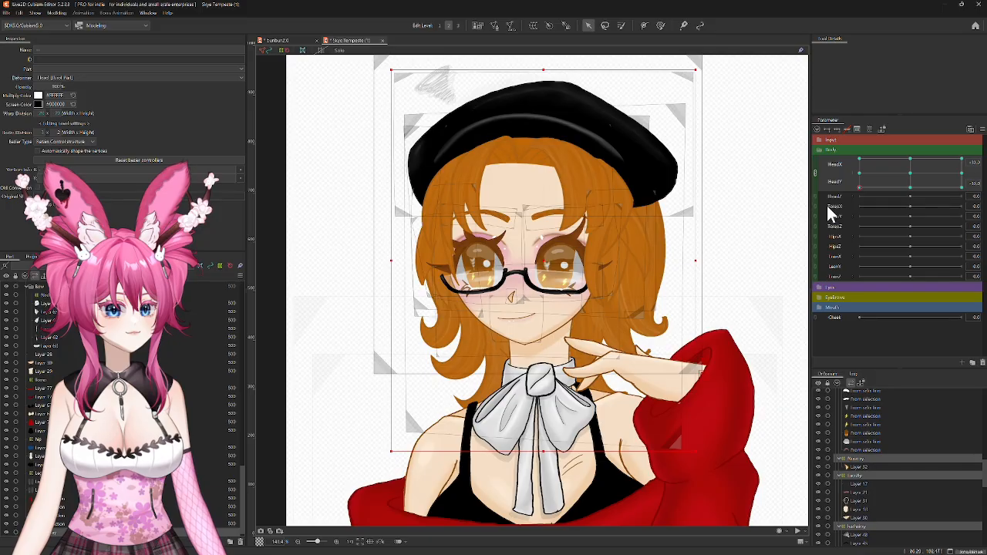
Step: Try shifting the face warp deformer slightly down at the minimum corner of HeadX and HeadY, and undo the change
scroll(865, 454, "down", 5)
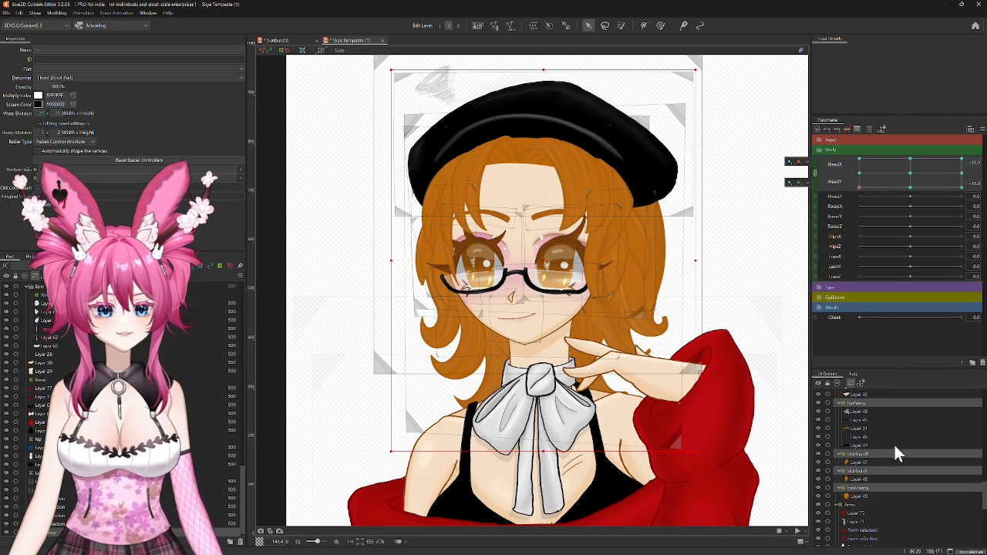
scroll(883, 435, "up", 4)
left_click(848, 445)
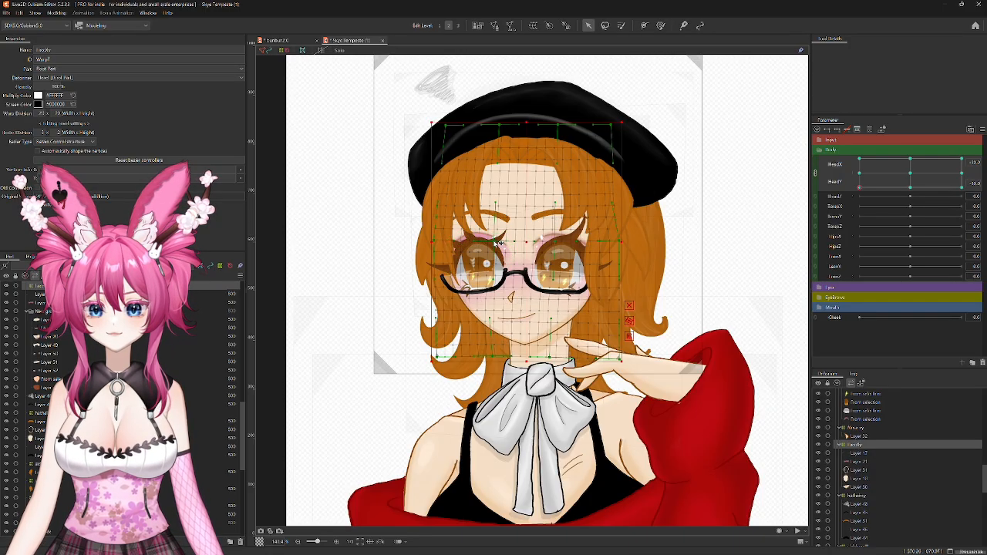
left_click_drag(528, 242, 526, 248)
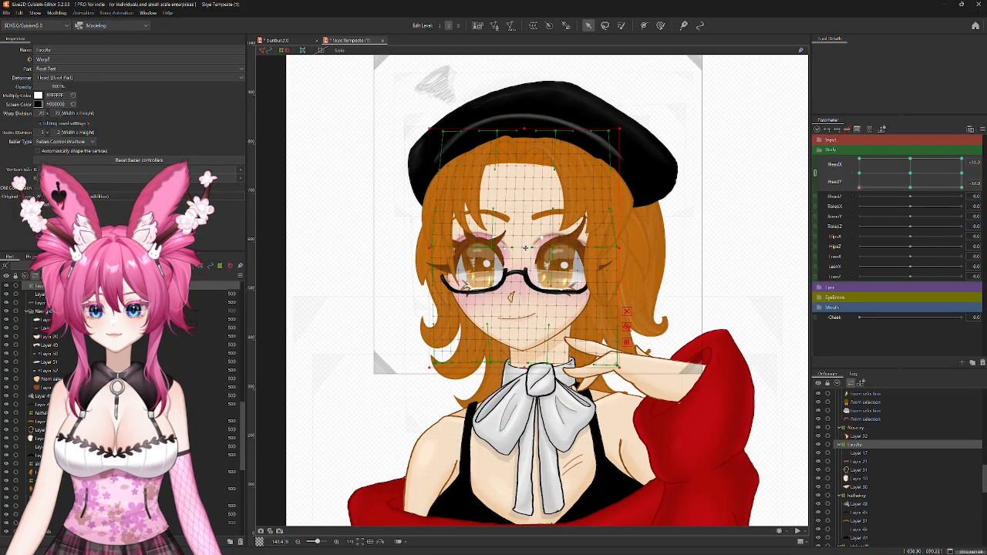
left_click_drag(863, 191, 910, 219)
key("ctrl+z")
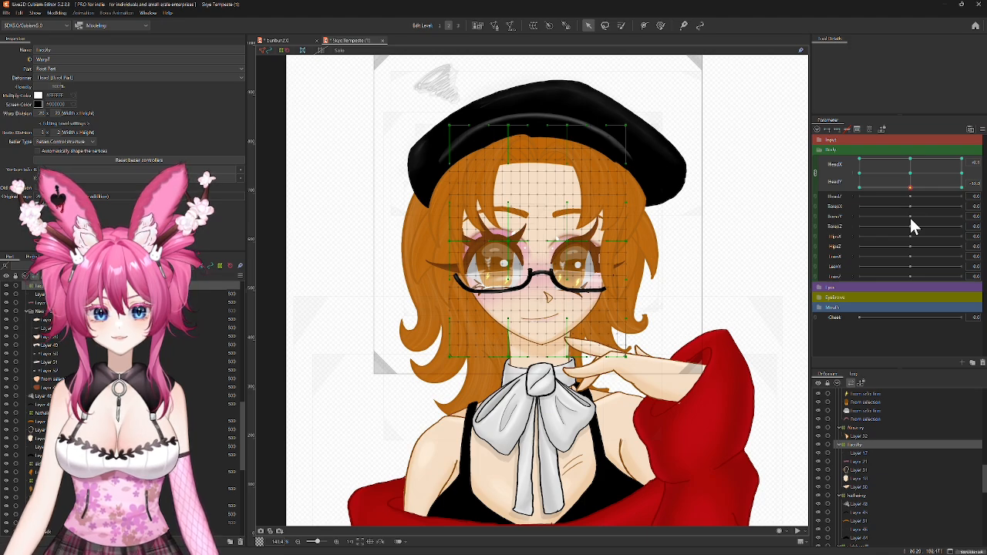
Step: Separate the combined HeadX and HeadY parameters and delete the extra third key near zero from HeadX's keyforms
mouse_move(910, 218)
left_mouse_down()
mouse_move(973, 233)
mouse_move(911, 234)
left_mouse_up()
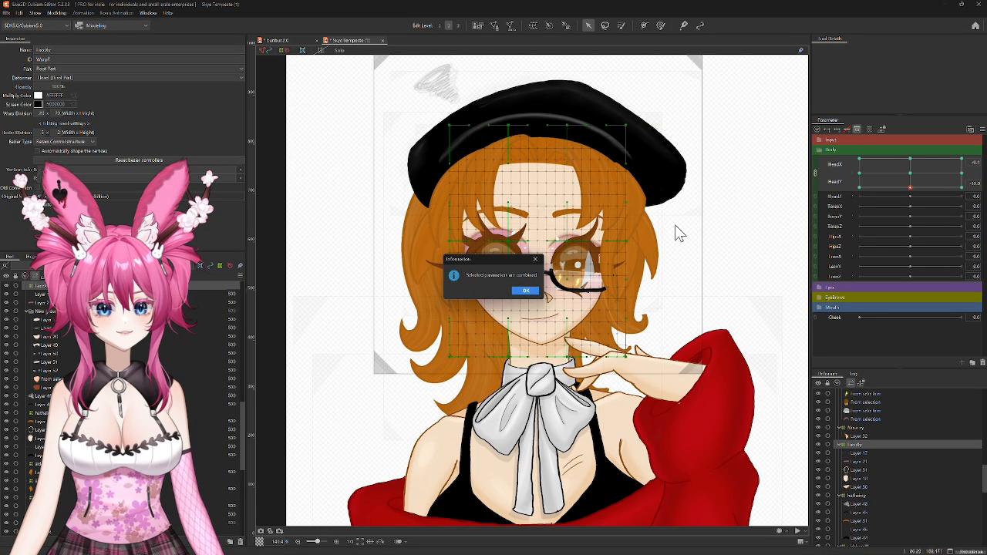
left_click(524, 290)
left_click(817, 173)
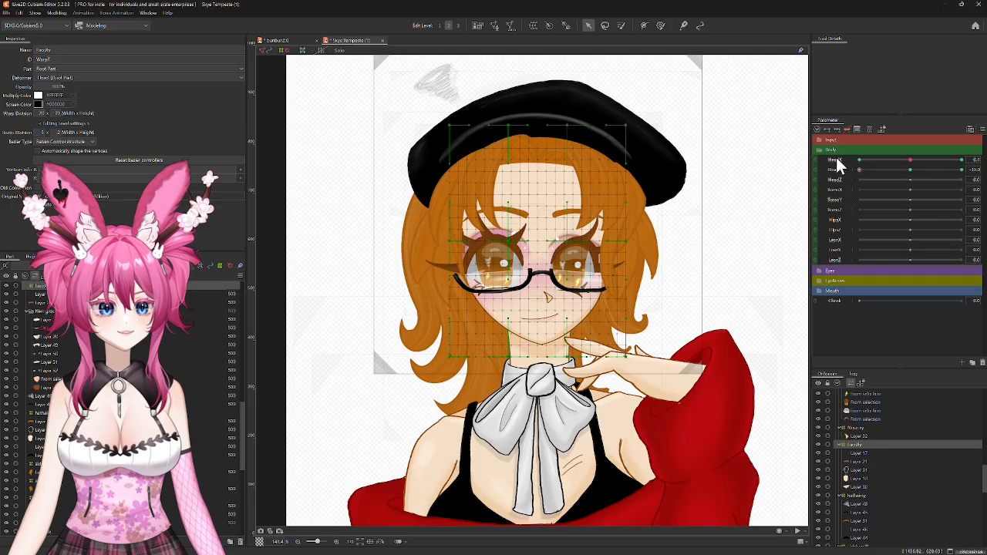
left_click(838, 160)
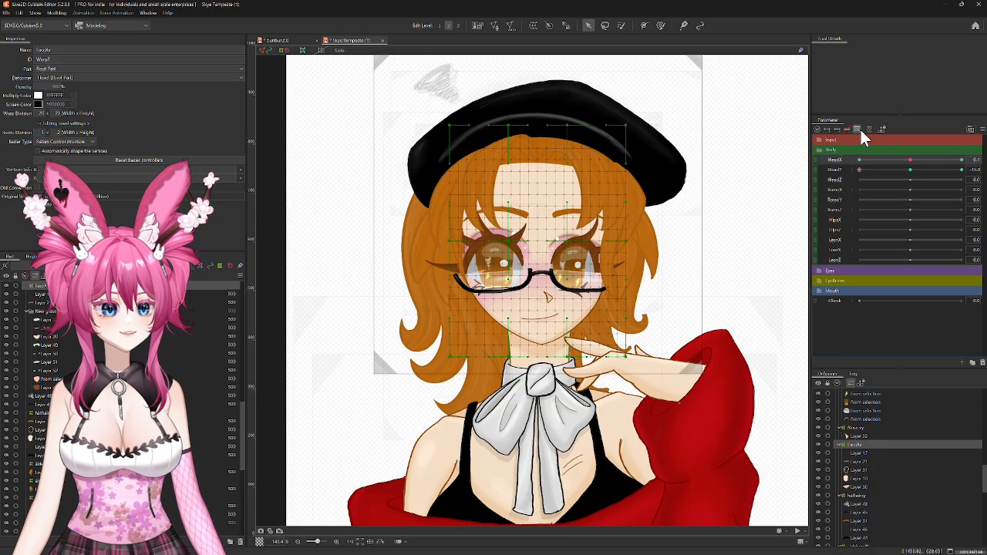
left_click(861, 130)
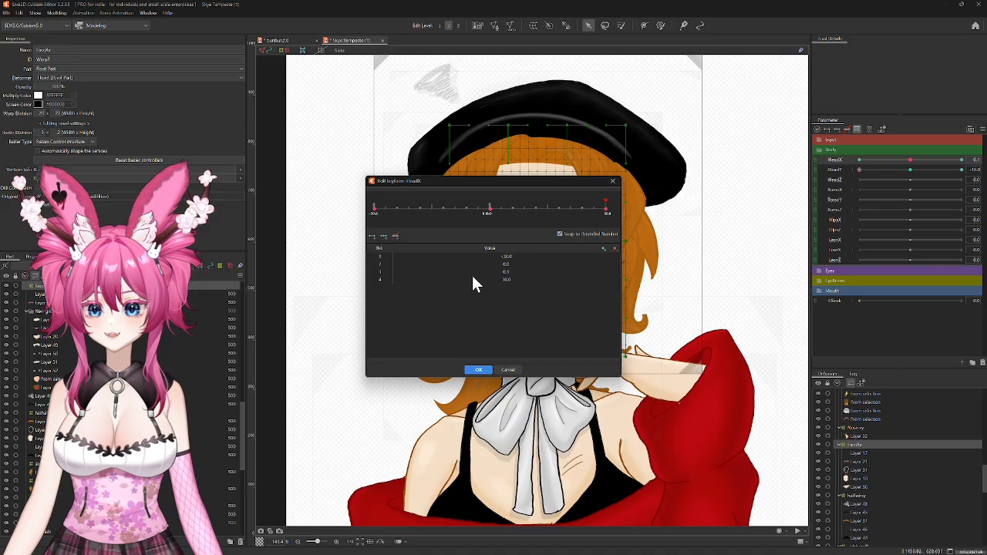
left_click(433, 272)
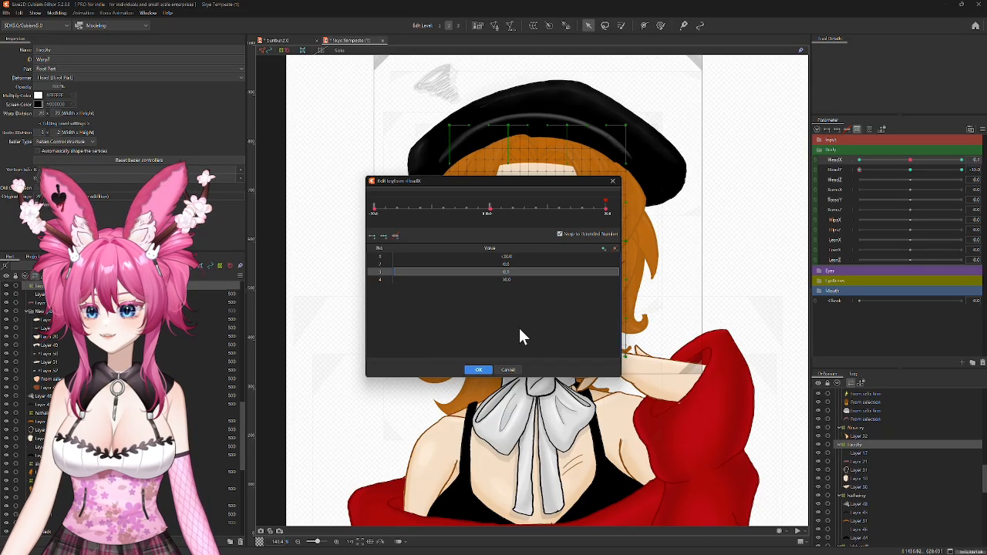
left_click(619, 252)
left_click(493, 292)
left_click(479, 369)
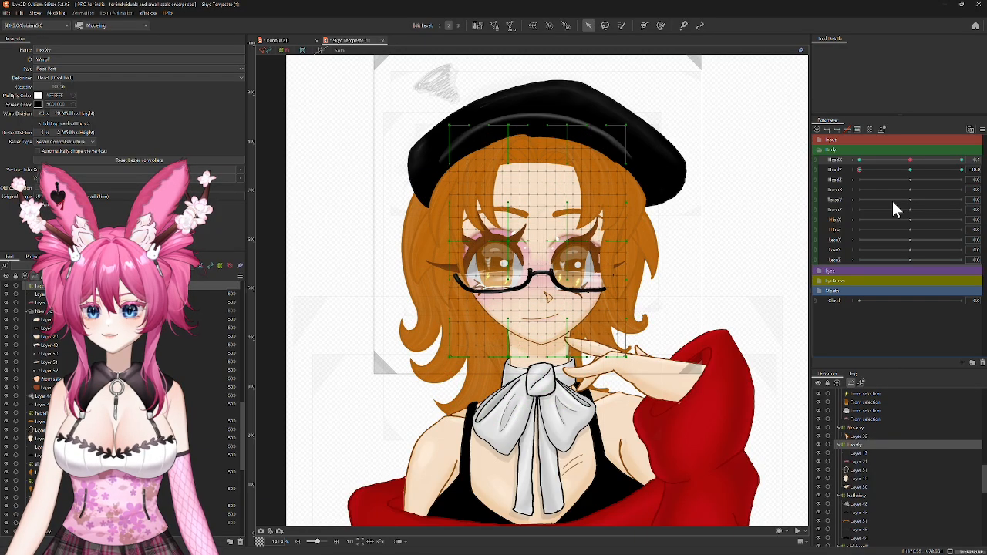
Step: Return HeadY to its default and select all objects keyed to it
left_click_drag(862, 170, 911, 170)
left_click(810, 169)
left_click(824, 178)
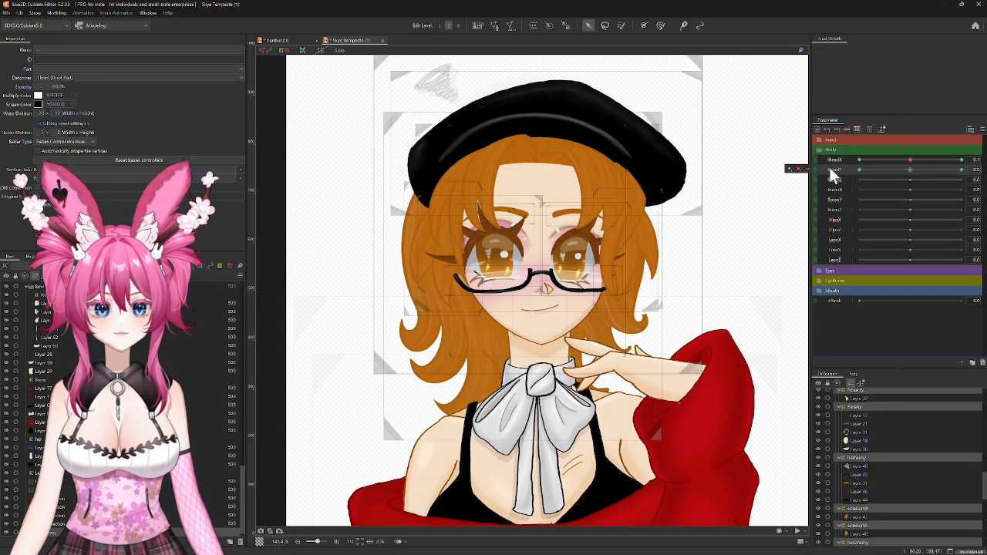
Step: Synthesize the corner forms of HeadX and HeadY for the selected objects, and check the combined parameters around their center before separating them
left_click(974, 130)
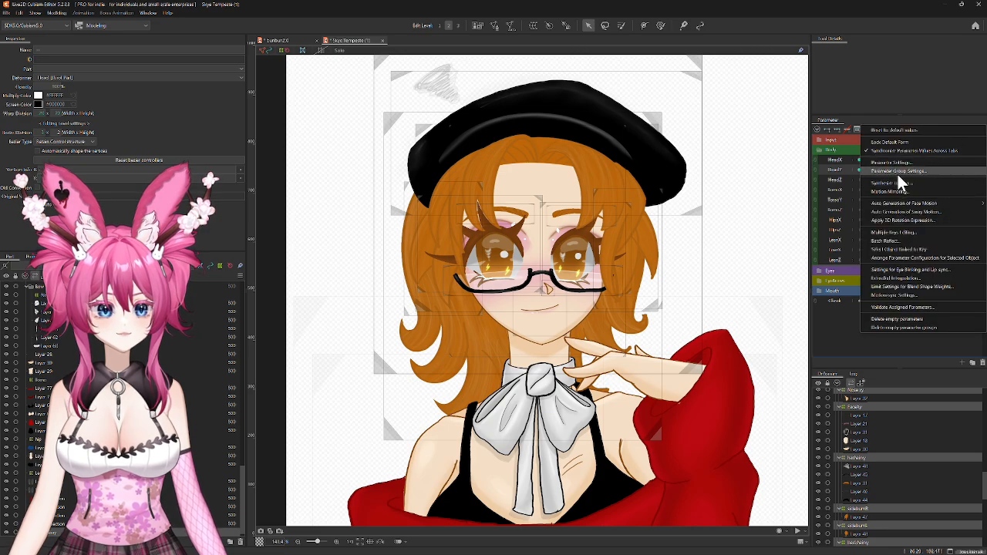
left_click(897, 176)
left_click(479, 351)
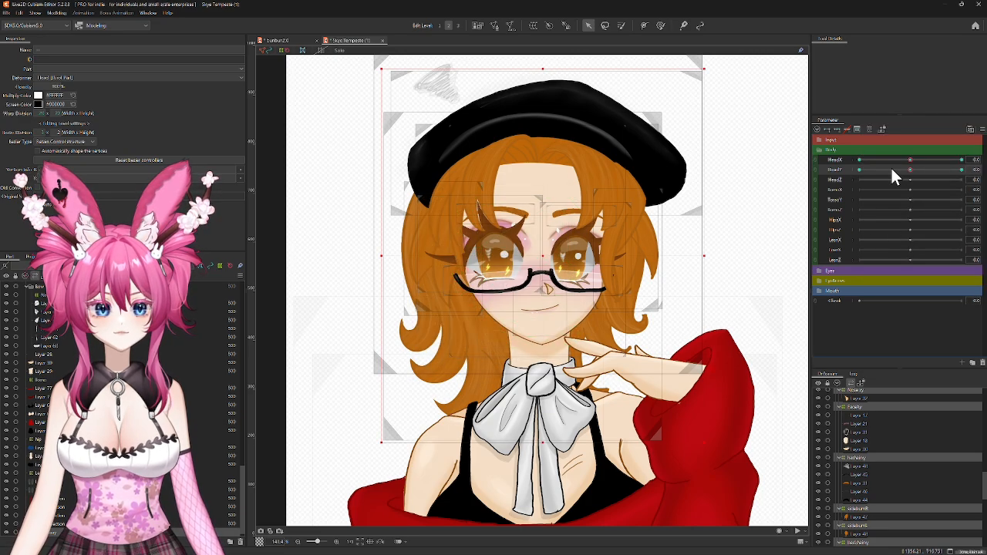
left_click(818, 169)
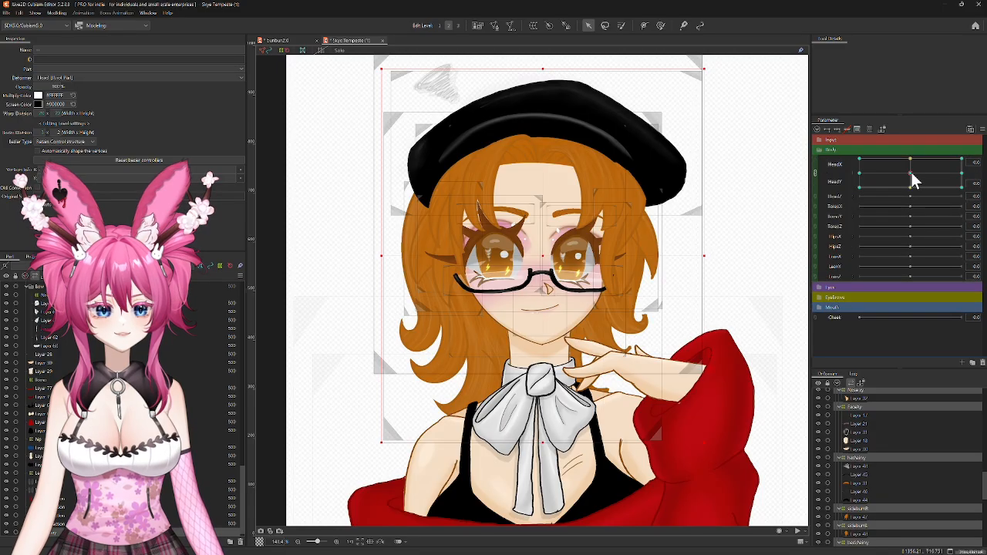
mouse_move(914, 180)
left_mouse_down()
mouse_move(910, 156)
mouse_move(913, 190)
mouse_move(910, 171)
left_mouse_up()
left_click(815, 173)
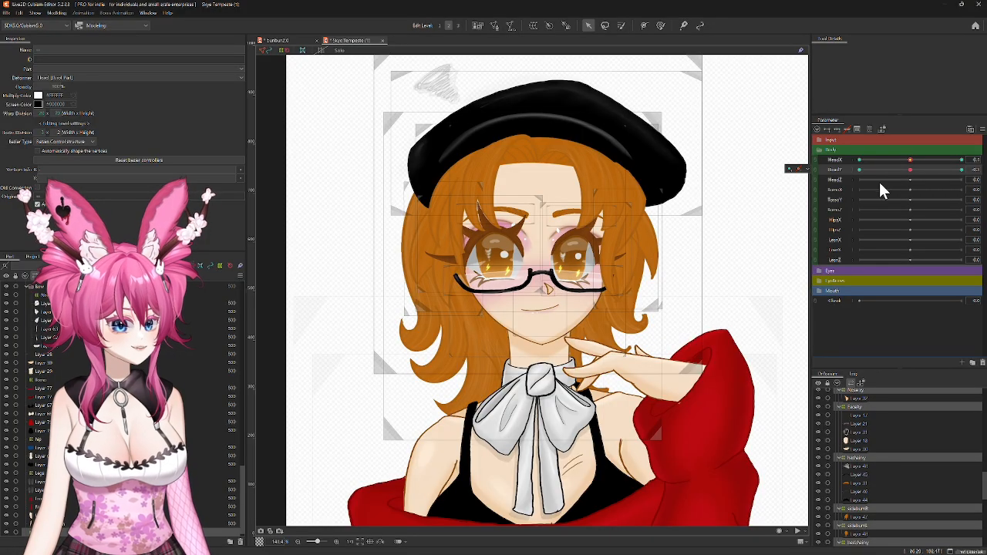
Step: Check the head pose with HeadX at its minimum and return HeadX to its center
right_click(839, 159)
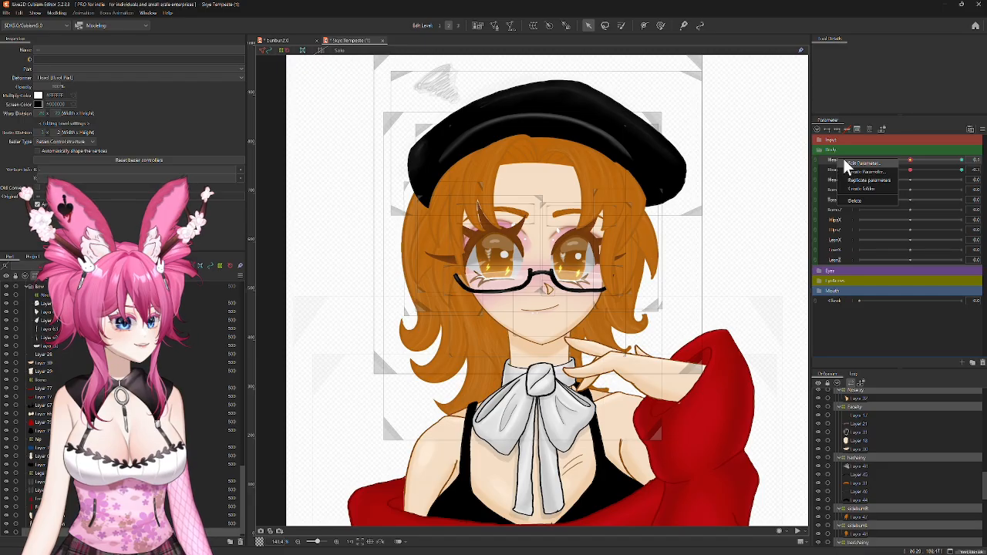
left_click(855, 156)
left_click_drag(858, 158, 861, 160)
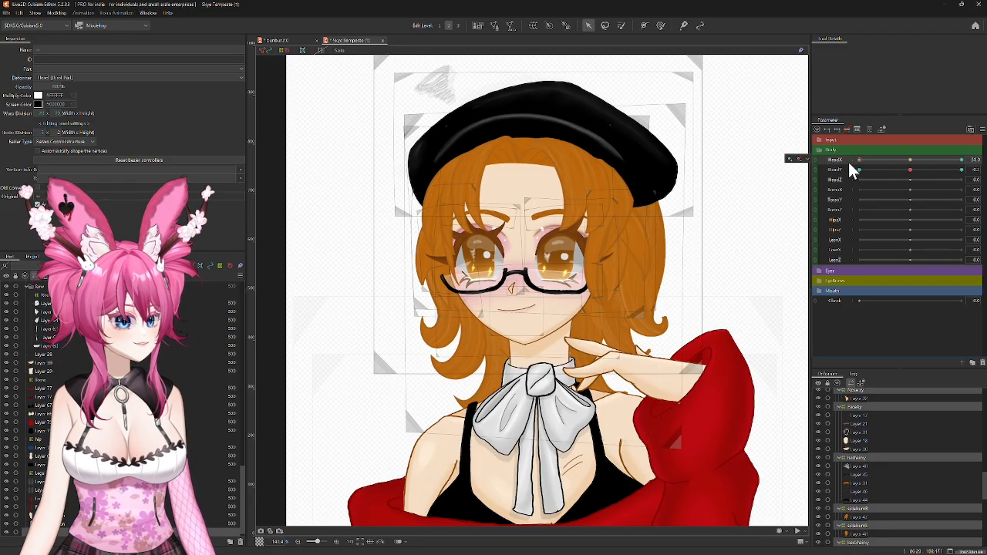
left_click(806, 159)
left_click(828, 159)
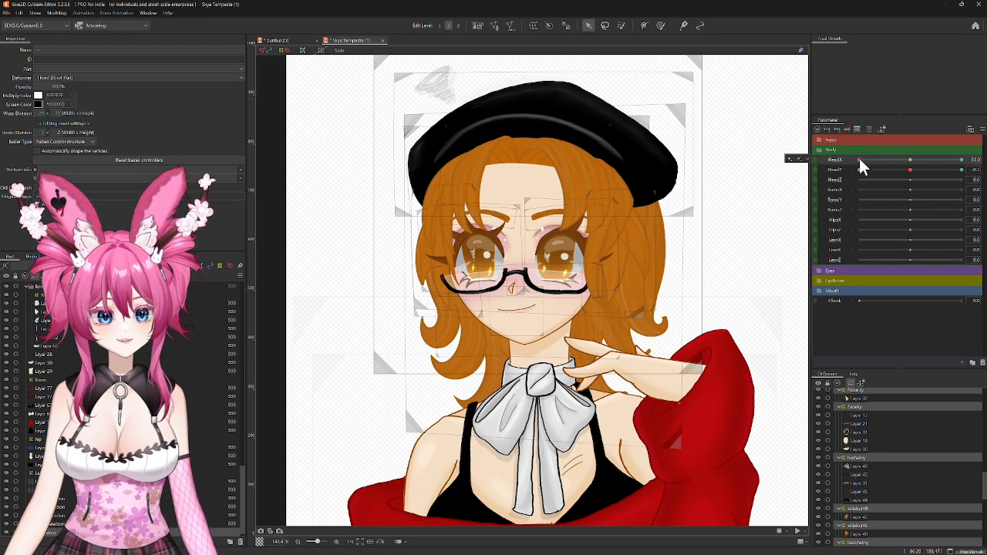
left_click_drag(859, 158, 911, 166)
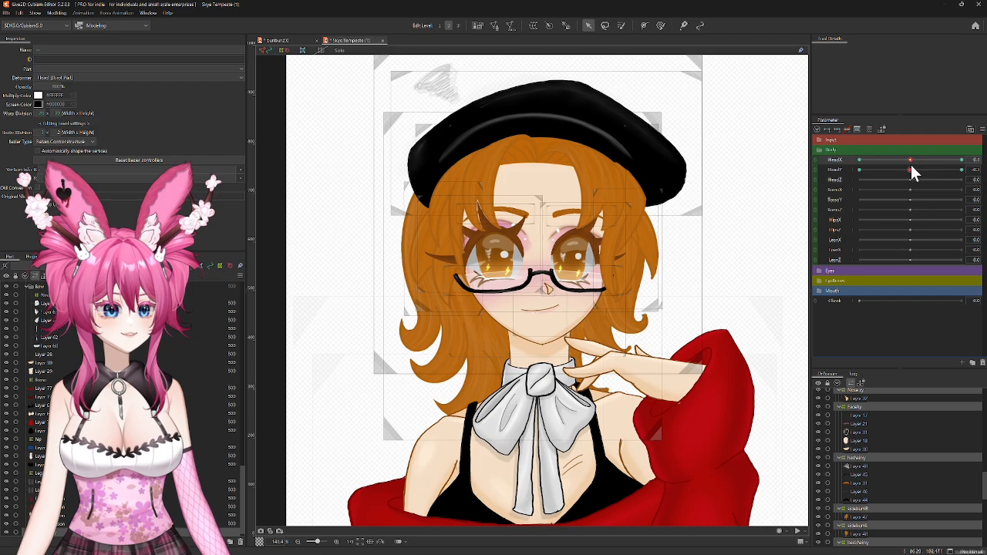
Step: Delete the leftover third key next to zero from HeadX's keyforms
left_click(858, 129)
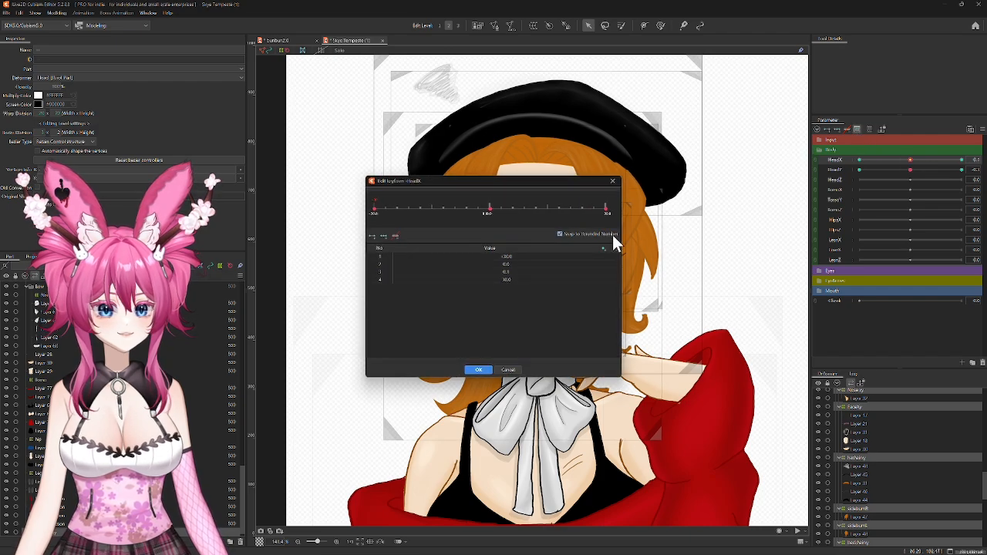
left_click(499, 272)
left_click(479, 370)
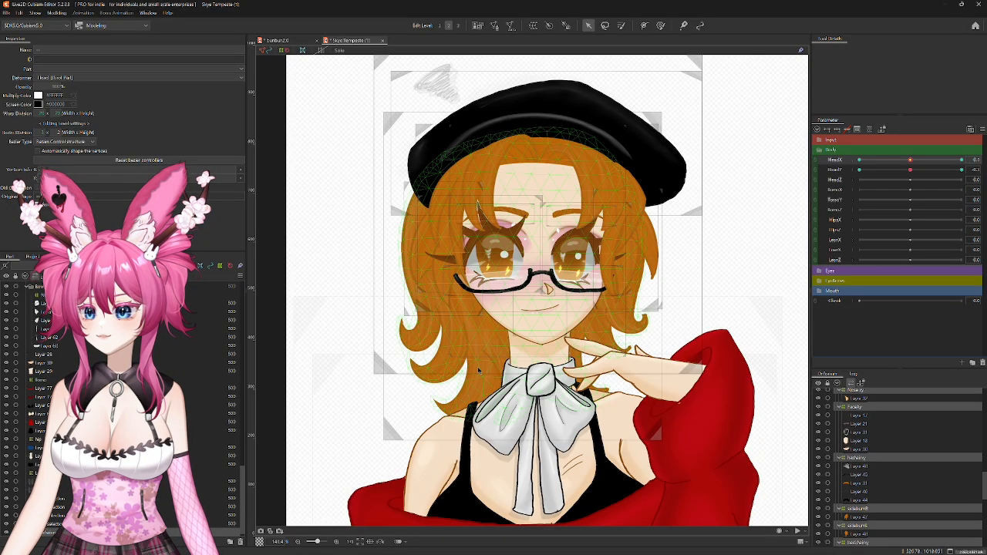
left_click(857, 130)
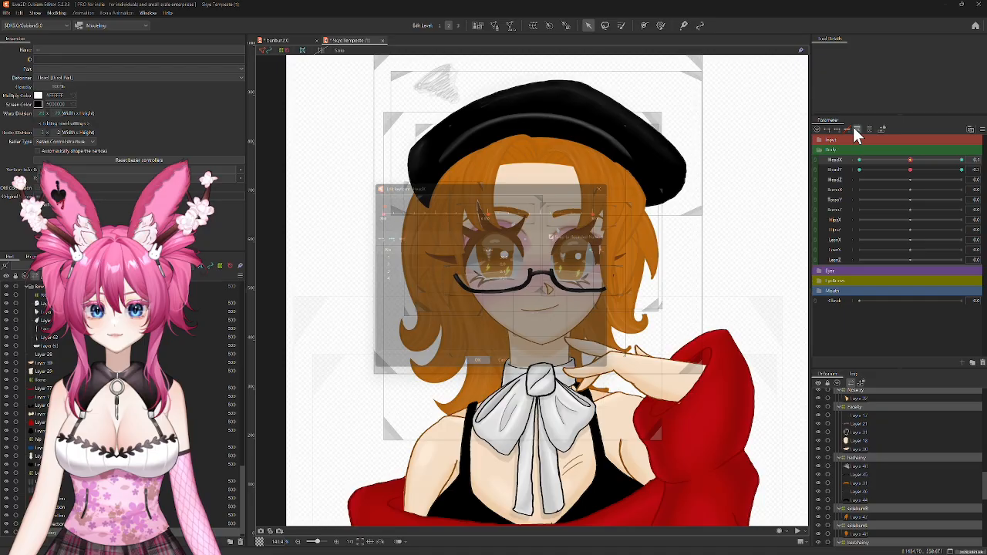
left_click(511, 272)
left_click(613, 248)
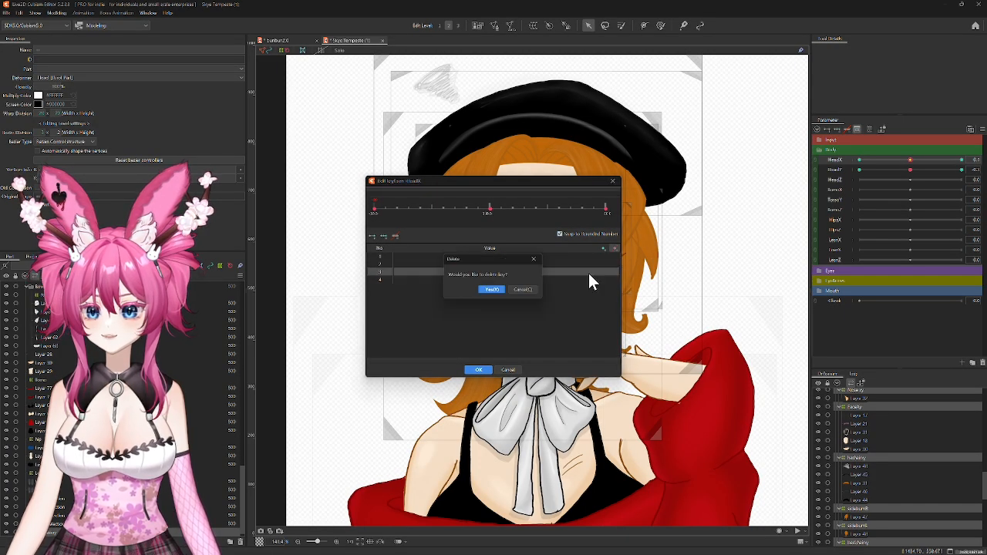
left_click(498, 288)
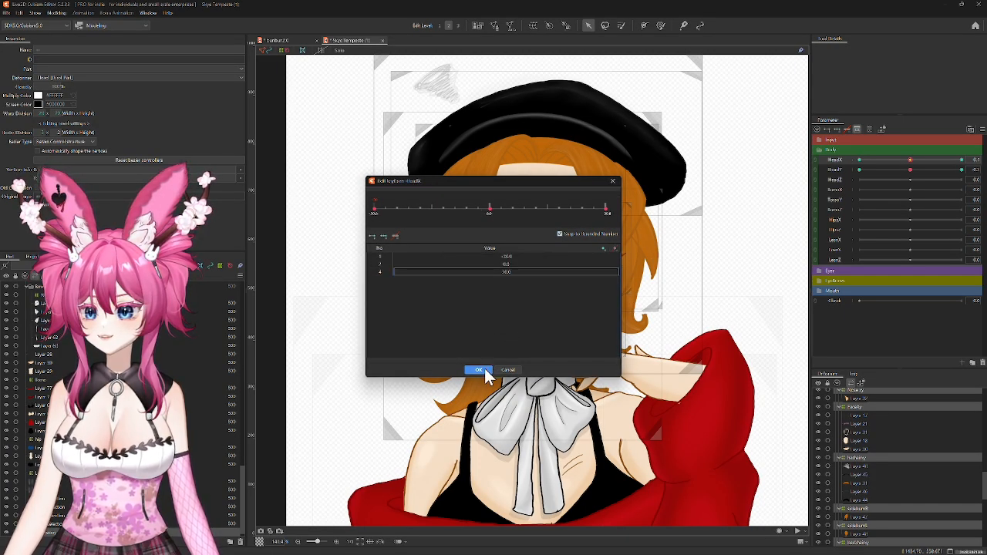
left_click(479, 371)
mouse_move(909, 162)
left_mouse_down()
mouse_move(863, 160)
mouse_move(916, 163)
mouse_move(852, 174)
mouse_move(972, 193)
mouse_move(851, 177)
mouse_move(979, 187)
mouse_move(837, 174)
mouse_move(906, 191)
mouse_move(911, 183)
mouse_move(841, 163)
mouse_move(969, 164)
mouse_move(840, 165)
mouse_move(911, 168)
mouse_move(837, 180)
mouse_move(963, 194)
mouse_move(822, 185)
mouse_move(955, 182)
mouse_move(910, 181)
left_mouse_up()
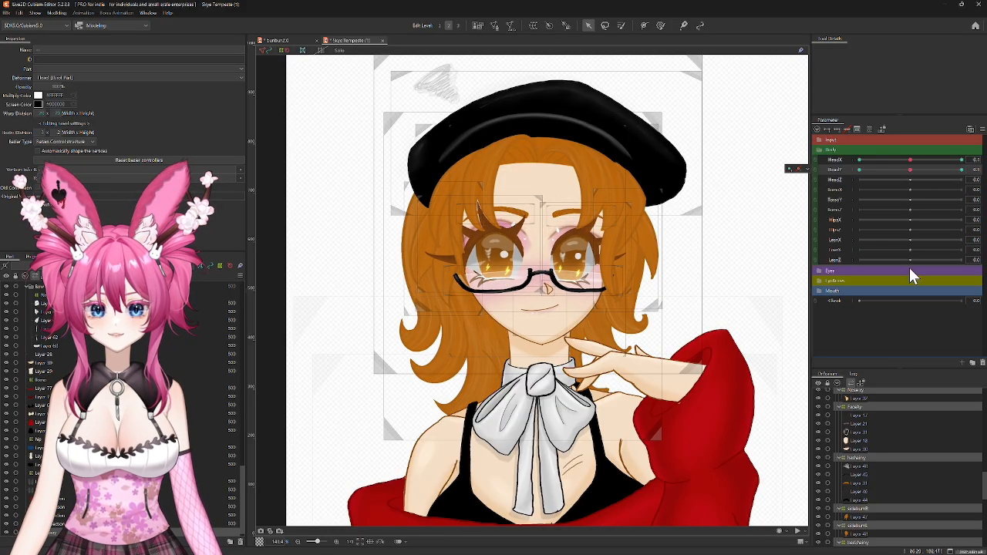
Step: Recombine HeadX and HeadY and check the head at HeadY's maximum with HeadX at each extreme
left_click(853, 408)
left_click_drag(910, 172, 852, 180)
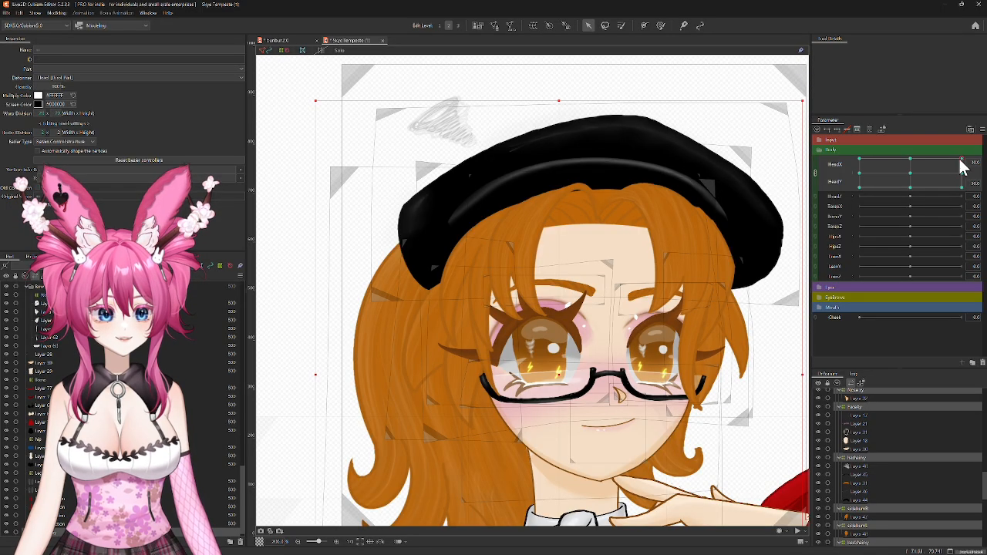
left_click_drag(963, 163, 824, 149)
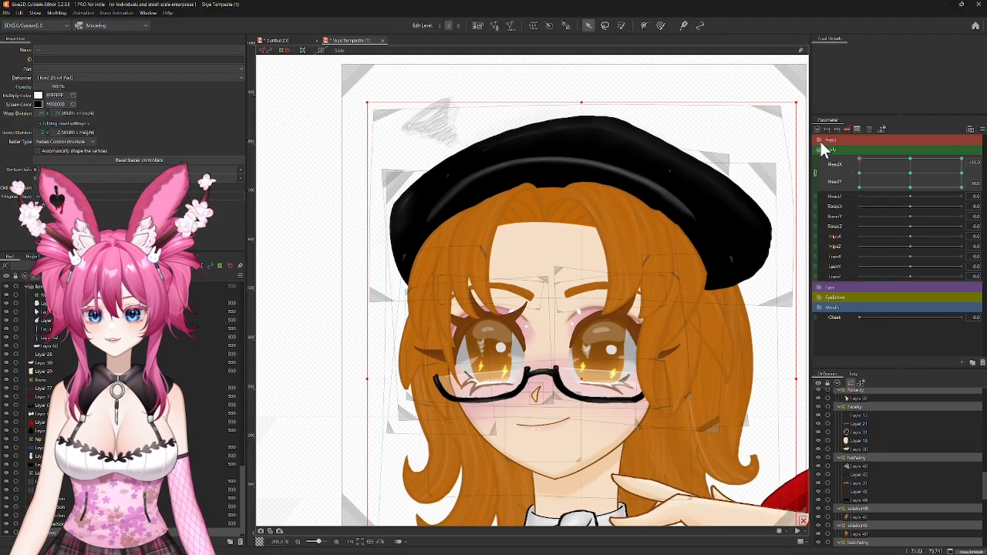
Step: Select the bangs warp deformer and nudge its upper center control point slightly down at the minimum corner of HeadX and HeadY
scroll(873, 497, "up", 5)
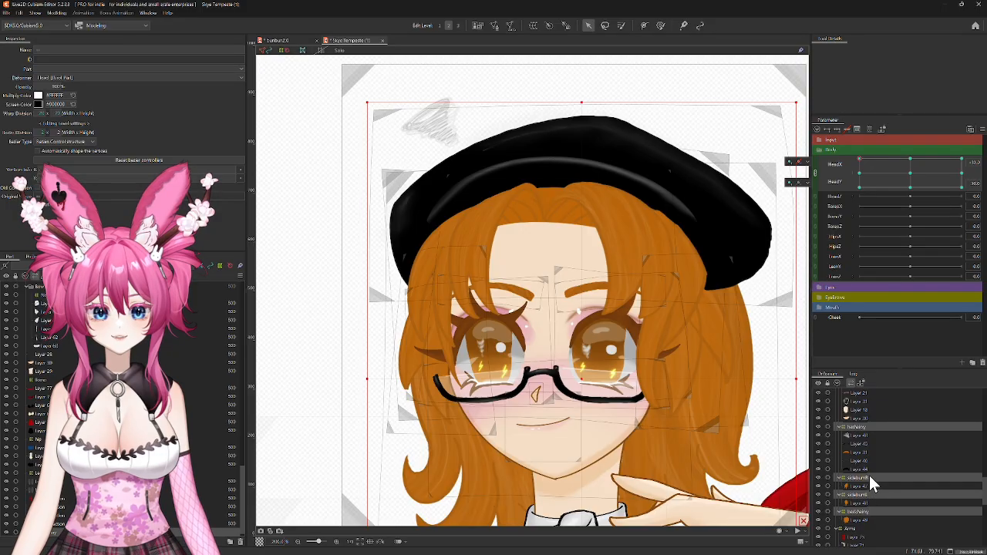
scroll(867, 478, "up", 10)
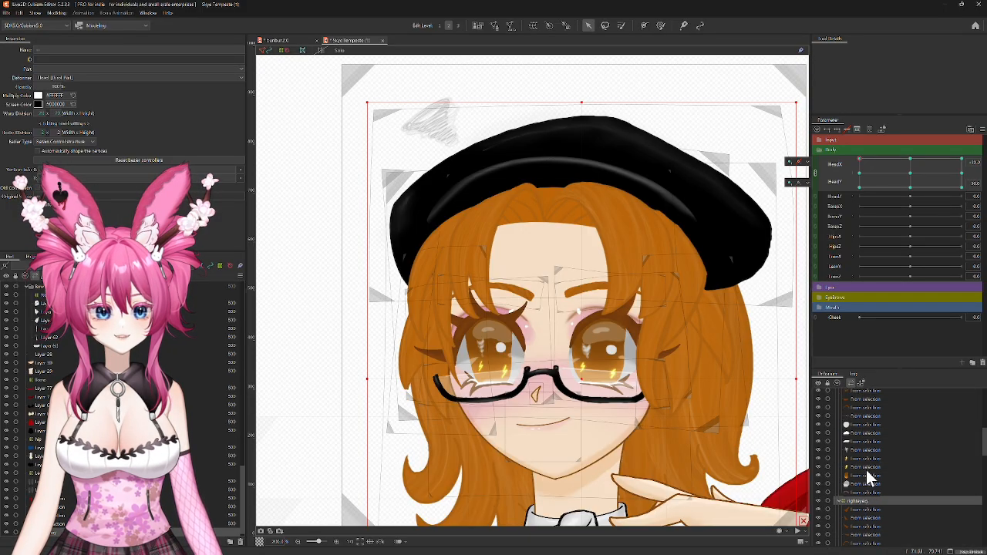
left_click(856, 421)
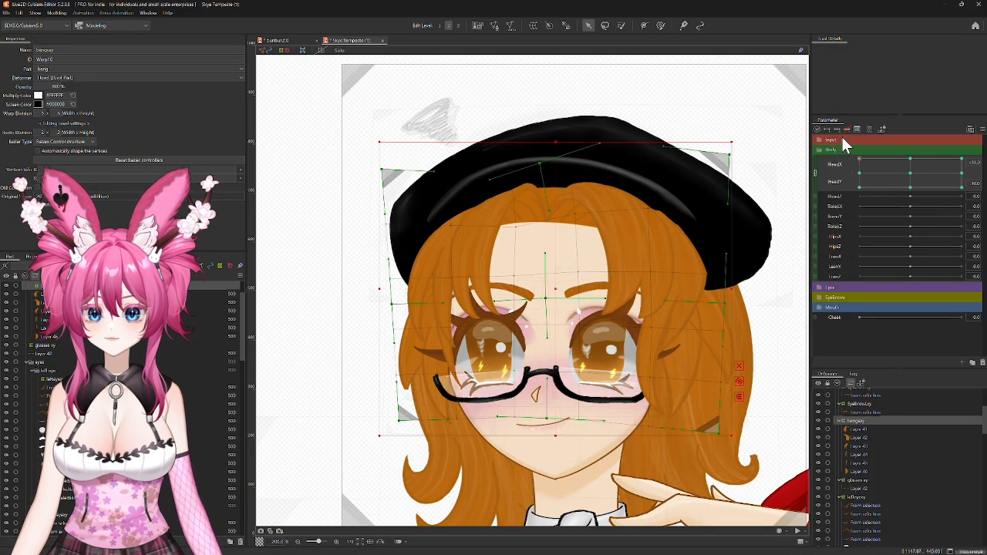
left_click_drag(858, 163, 840, 194)
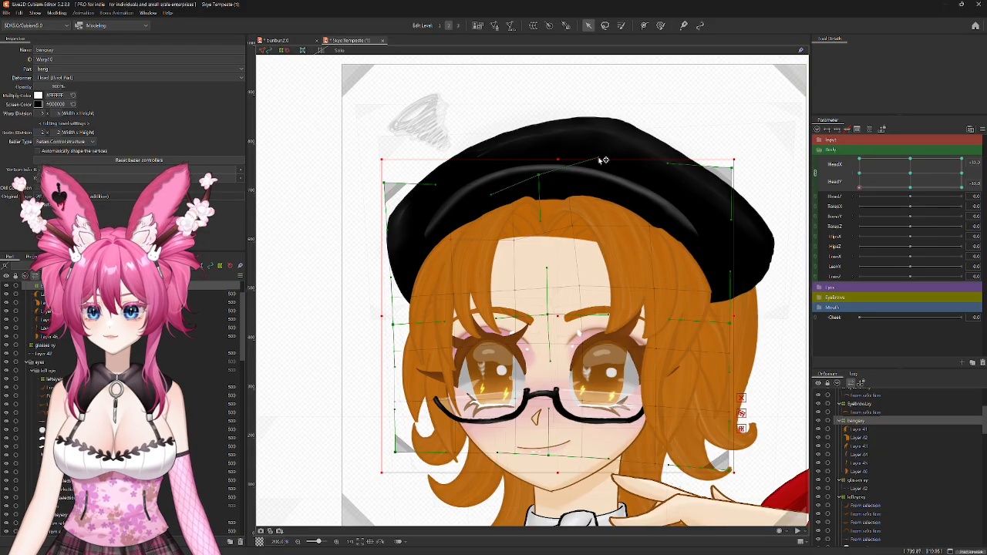
left_click_drag(539, 175, 540, 177)
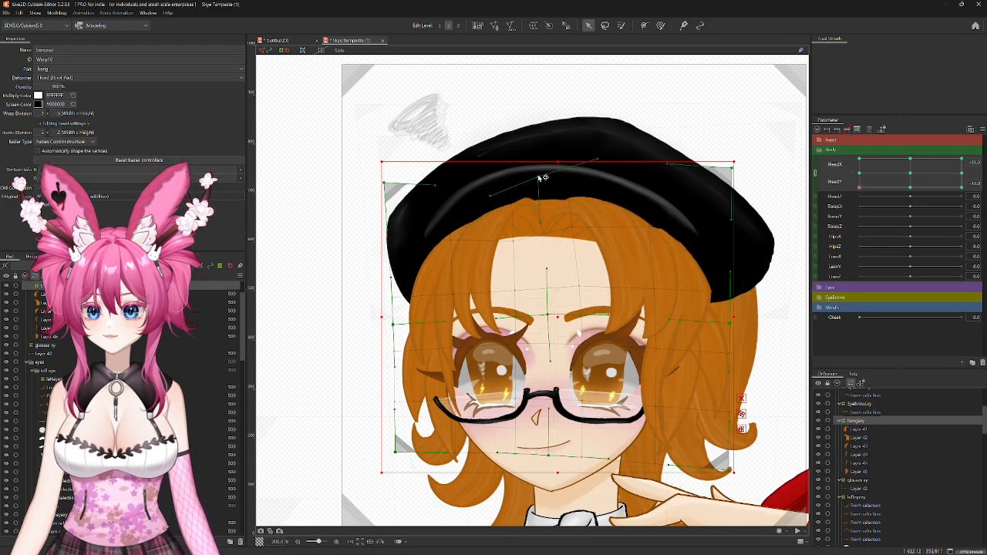
left_click(859, 187)
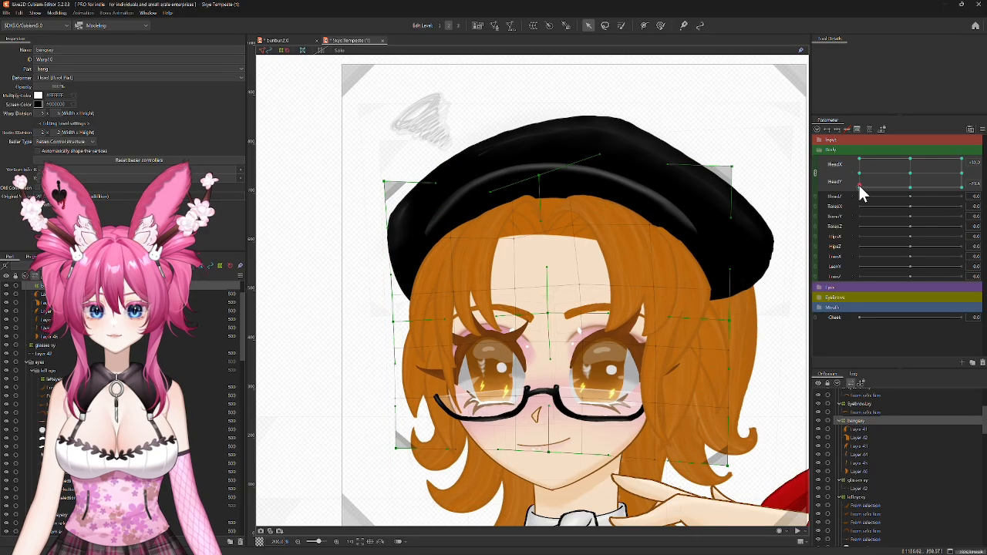
Step: Refine the bangs warp deformer's upper center at HeadX's maximum with HeadY at minimum and maximum, and separate the parameters at center
left_click_drag(860, 185, 965, 207)
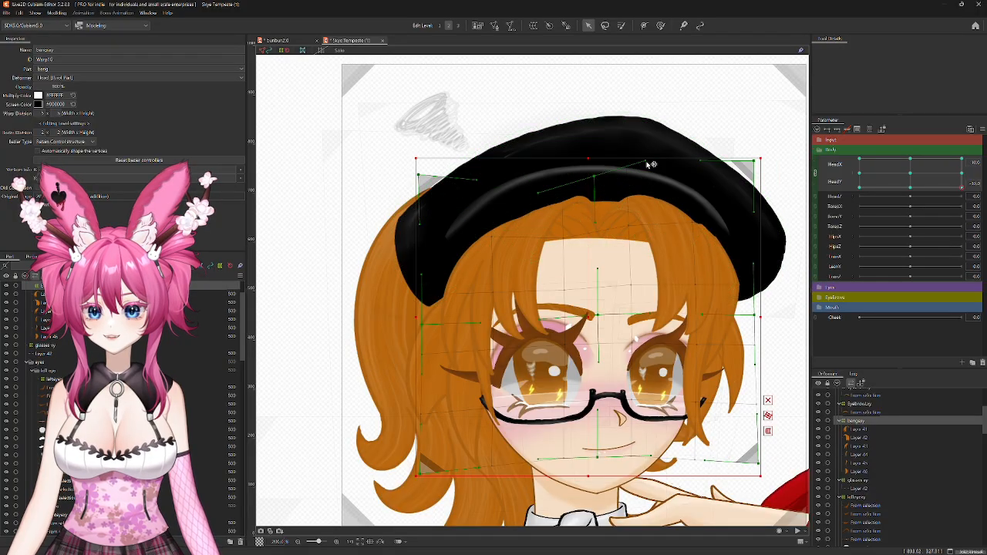
left_click_drag(651, 164, 660, 177)
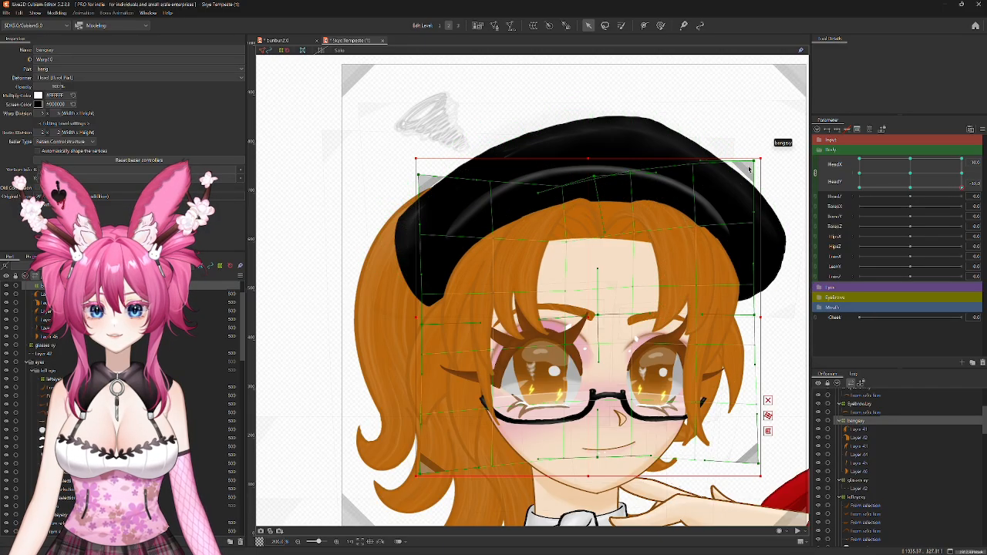
left_click_drag(682, 252, 628, 199)
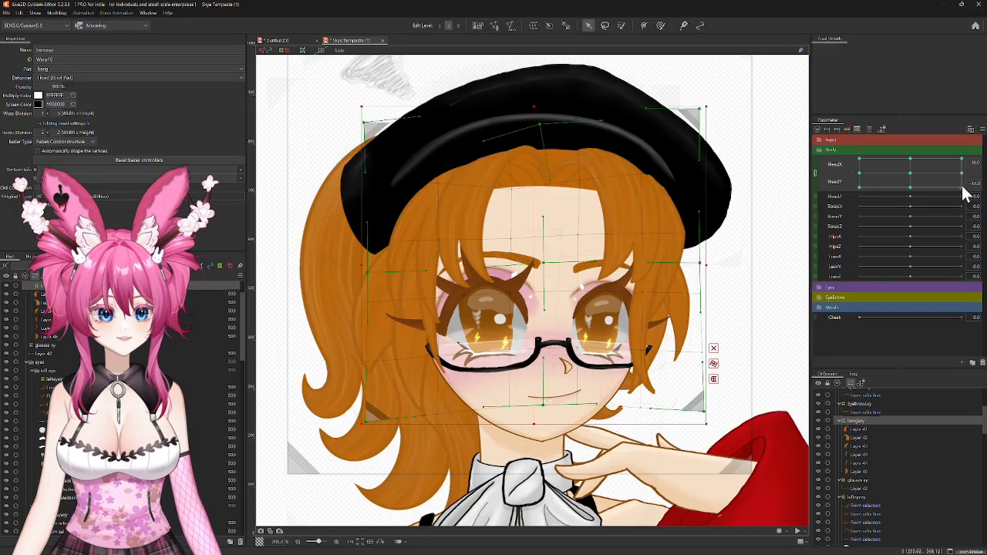
left_click_drag(962, 187, 962, 158)
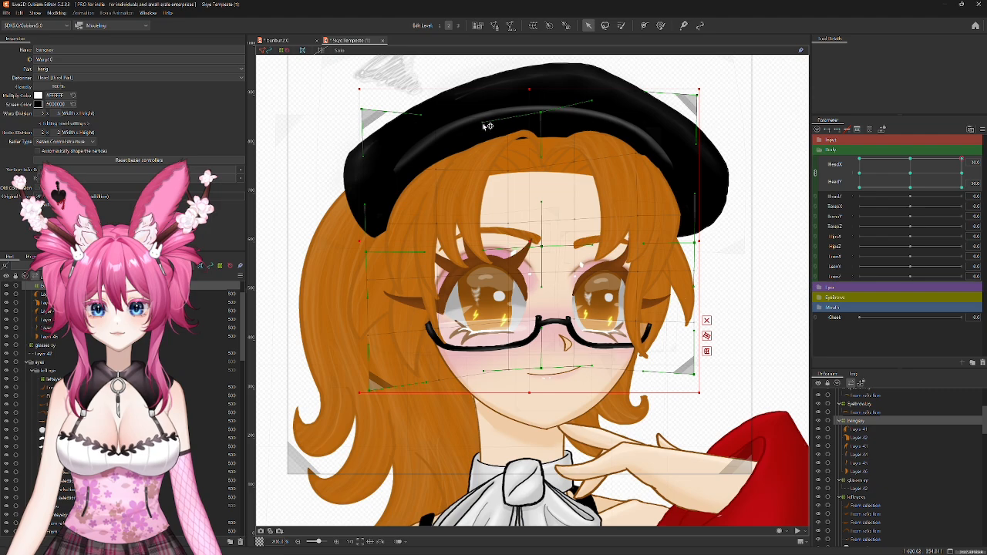
left_click_drag(550, 121, 553, 121)
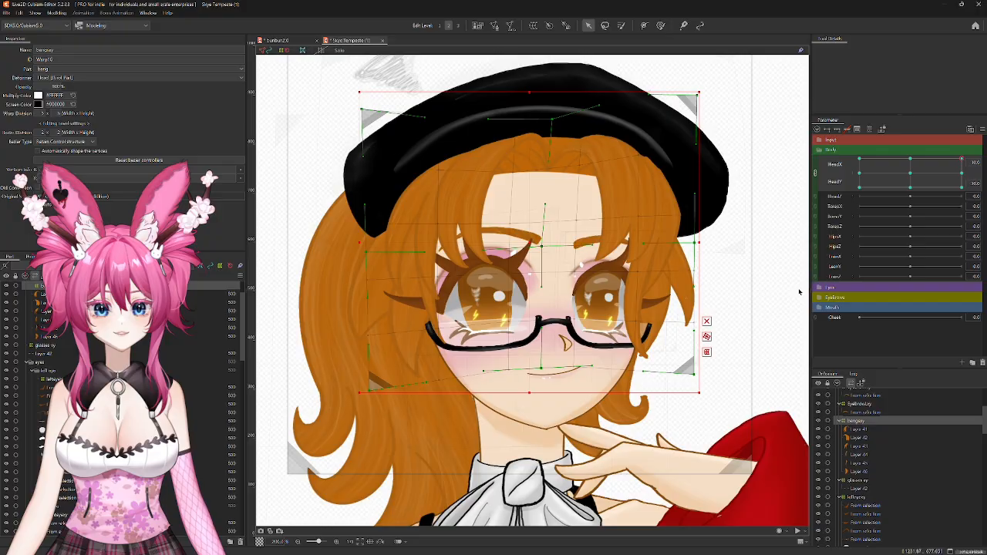
left_click_drag(963, 165, 966, 245)
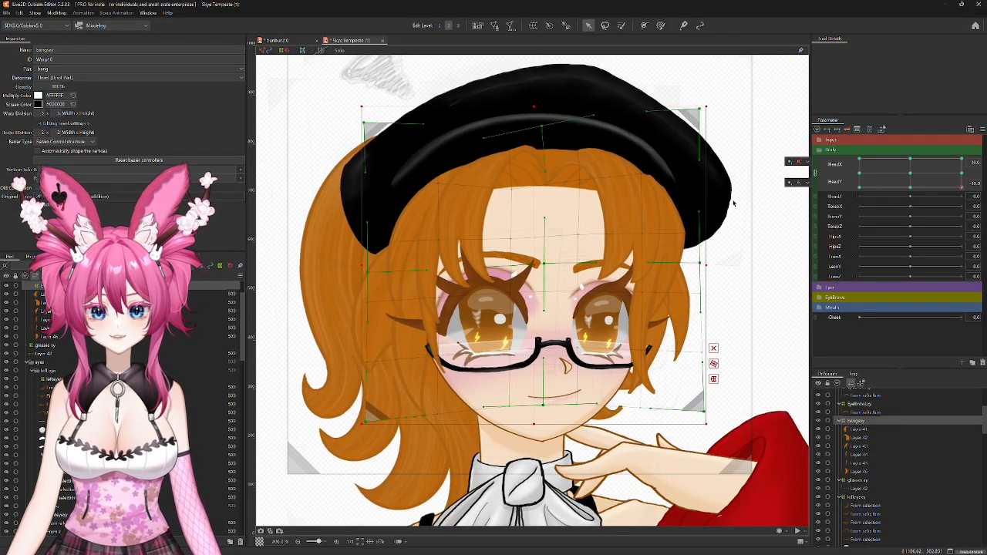
left_click_drag(963, 194, 911, 174)
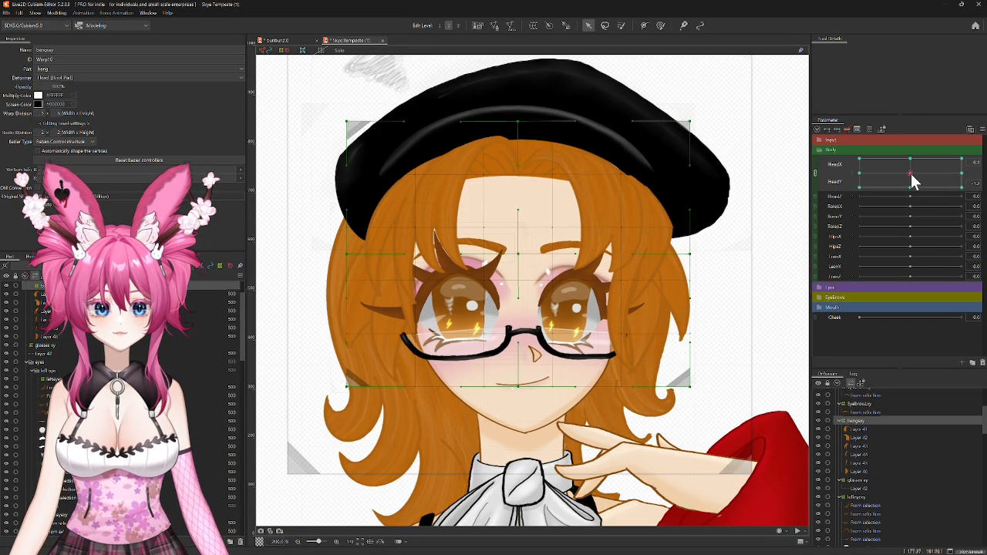
left_click(814, 171)
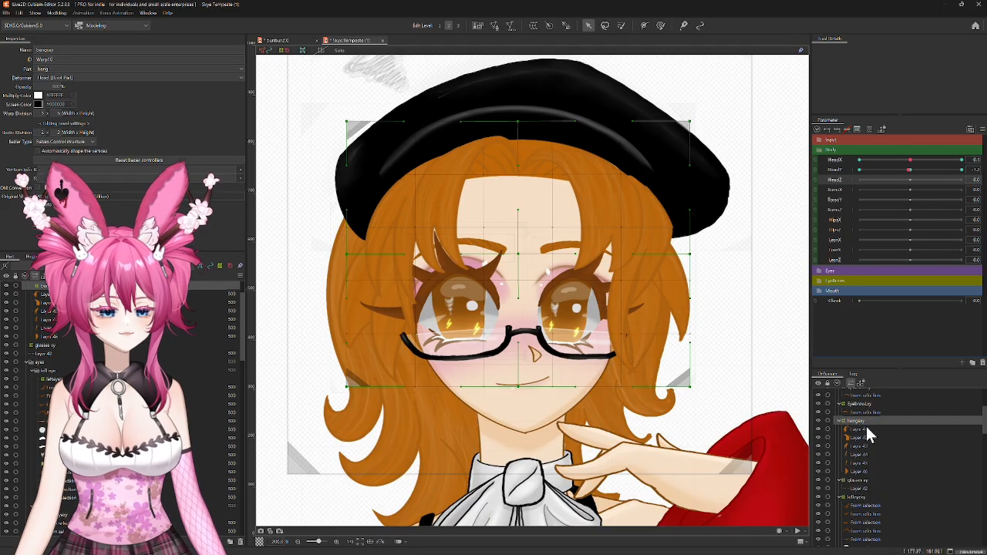
Step: Select the Head warp deformer and return HeadY to its center key
scroll(864, 420, "up", 4)
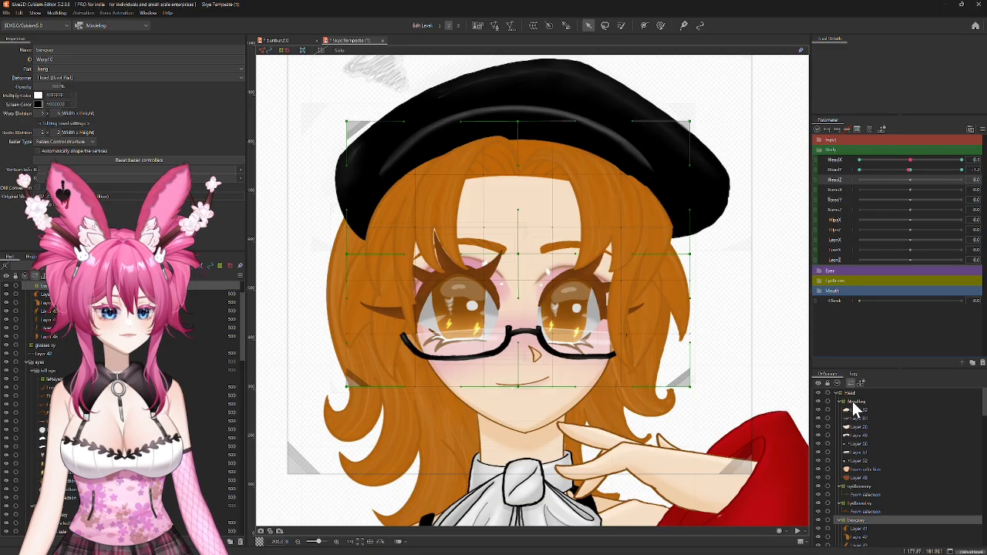
left_click(850, 395)
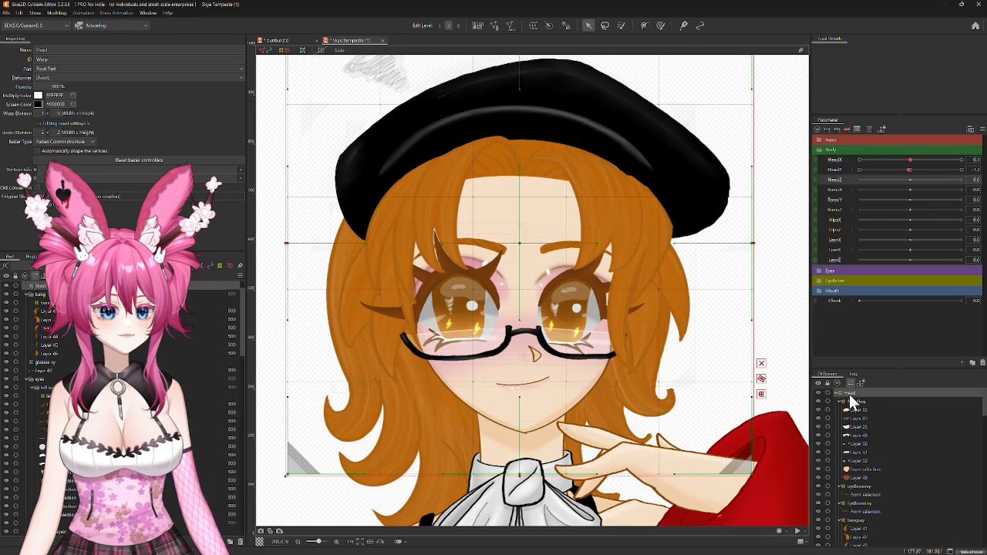
left_click(911, 171)
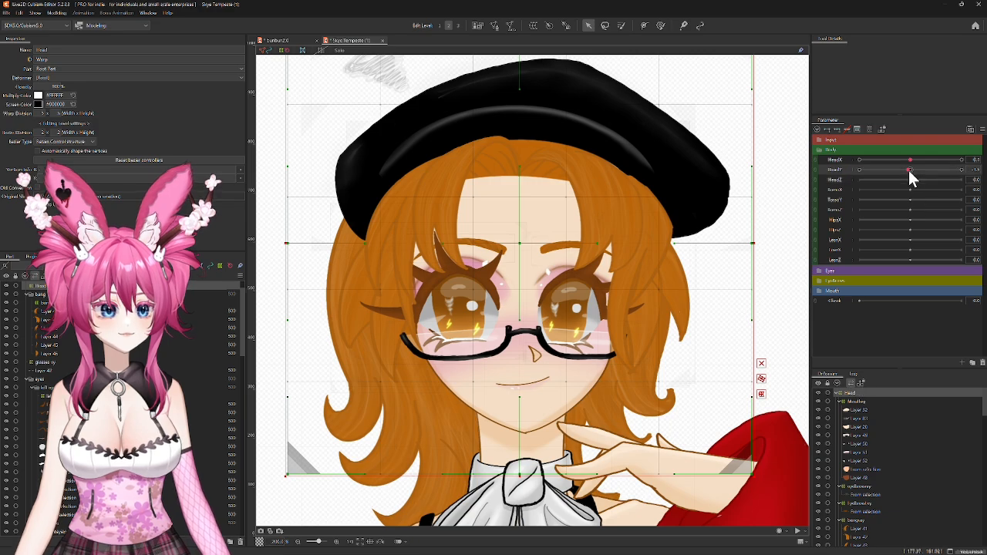
left_click(833, 180)
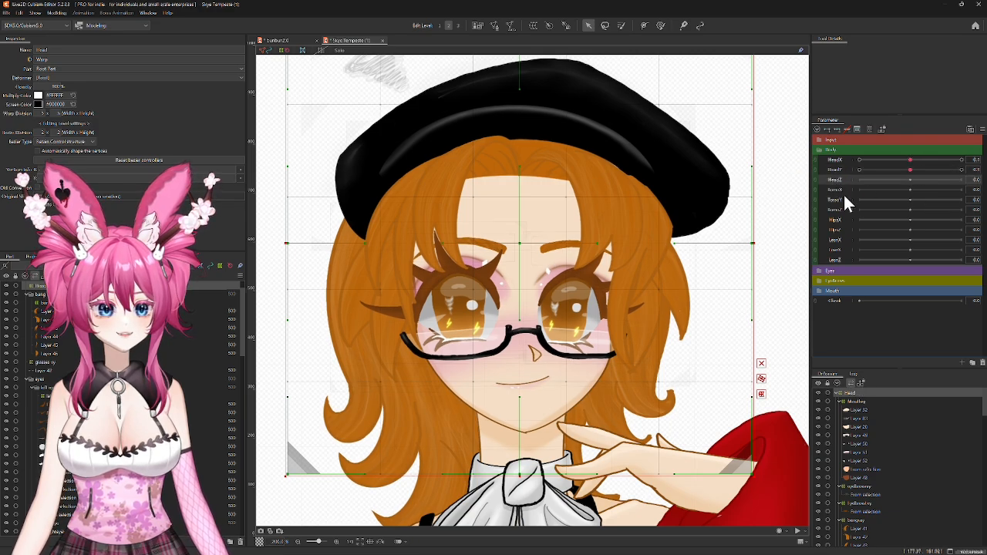
Step: Create a rotation deformer named Head Rotation inside the Head warp deformer, pivoting at the chin and pointing upward
left_click(564, 25)
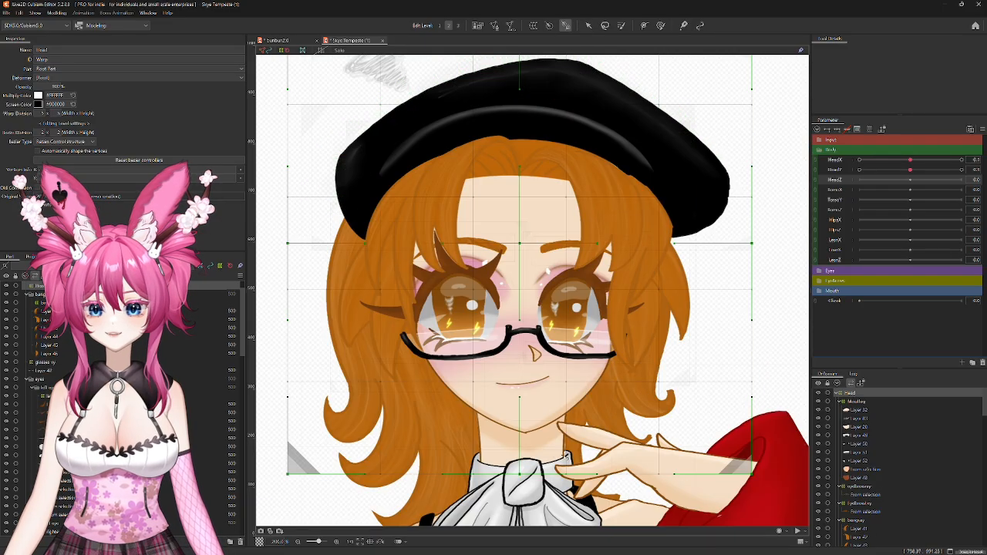
left_click(527, 435)
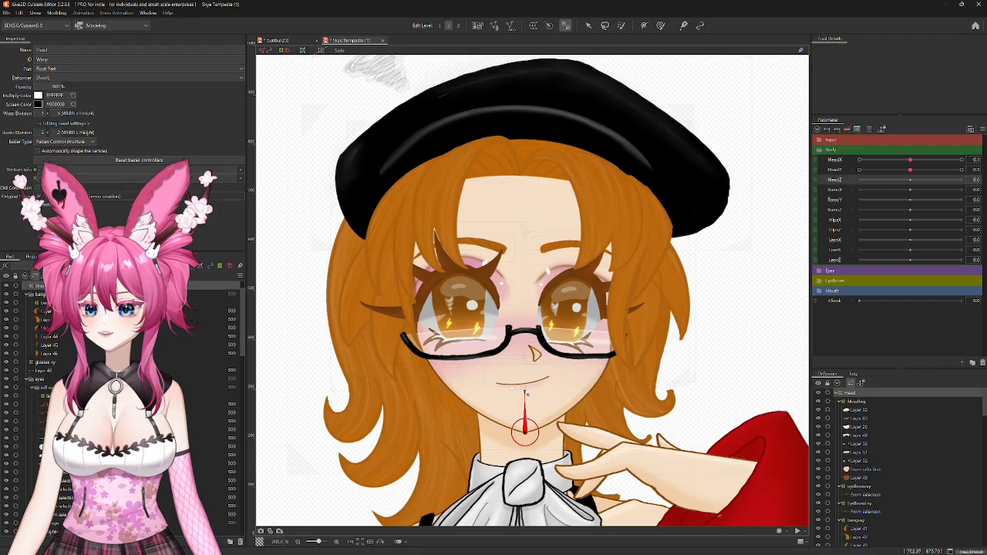
left_click_drag(526, 394, 525, 392)
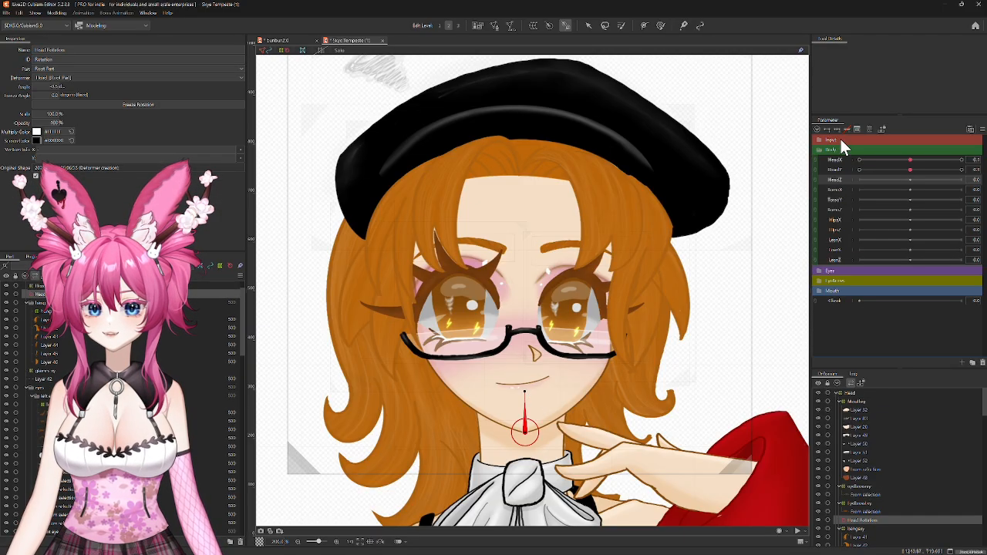
Step: Try to add three HeadZ keys to Head Rotation and tilt it at HeadZ's minimum, and undo the changes
left_click_drag(910, 185, 895, 182)
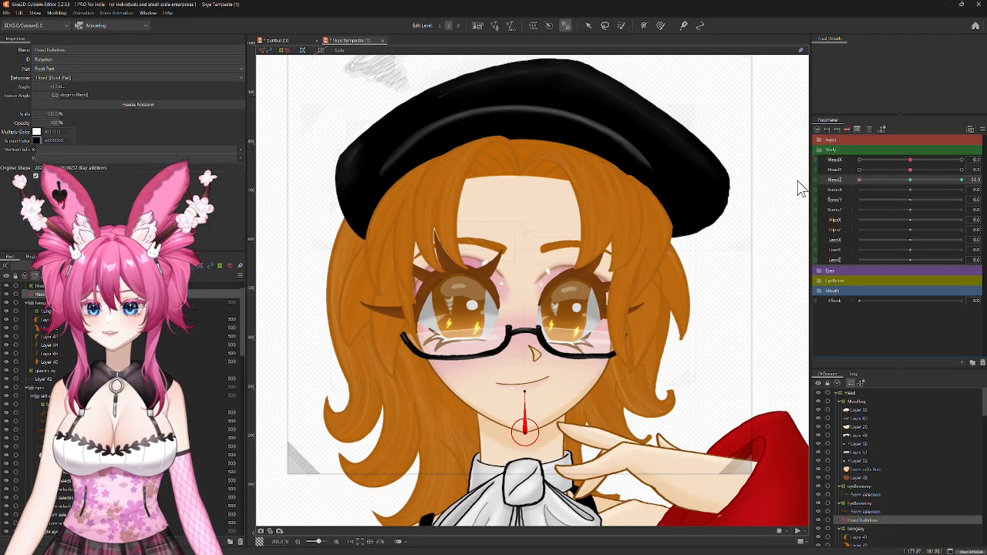
left_click(589, 25)
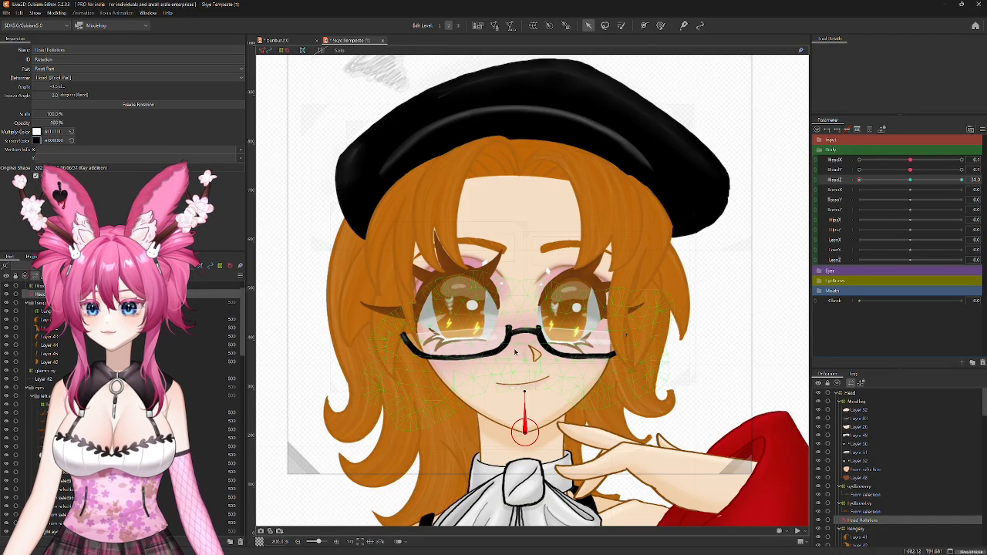
left_click_drag(524, 392, 516, 392)
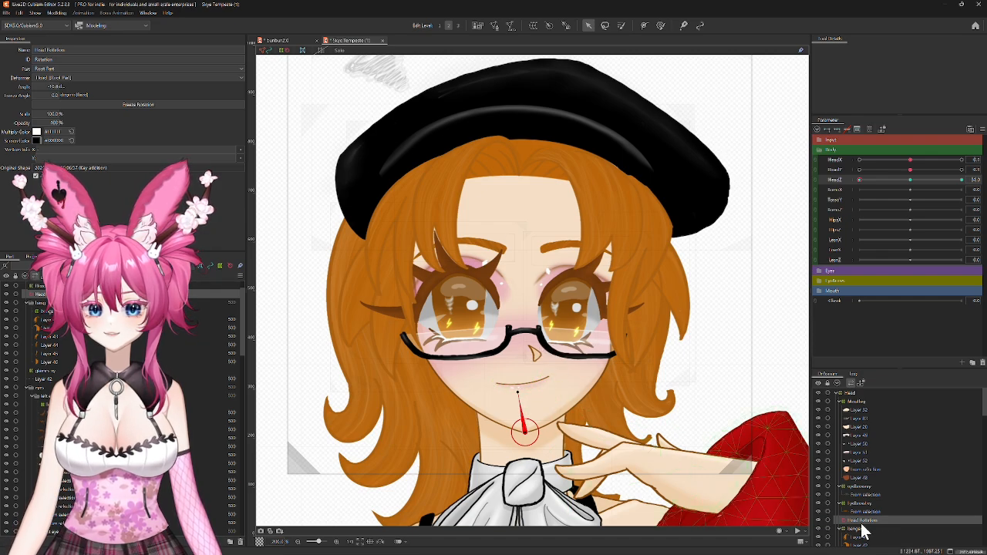
left_click(857, 402)
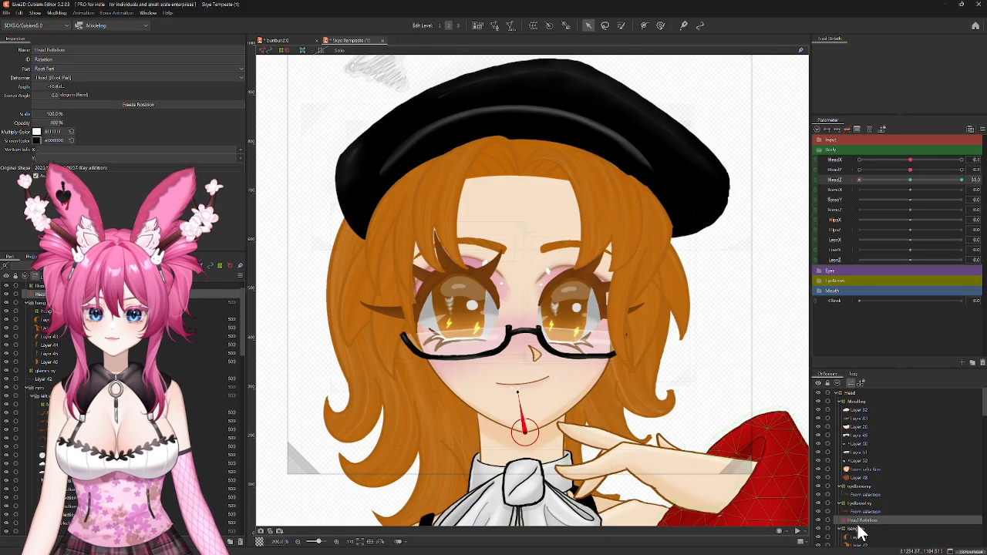
key("ctrl+z")
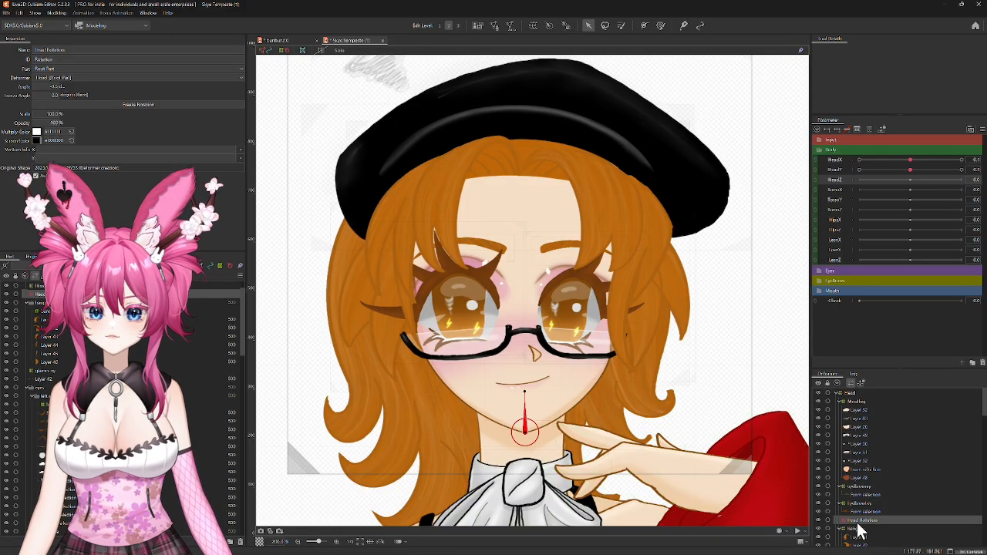
Step: Delete the Head Rotation deformer from inside the Head warp deformer
left_click(854, 393)
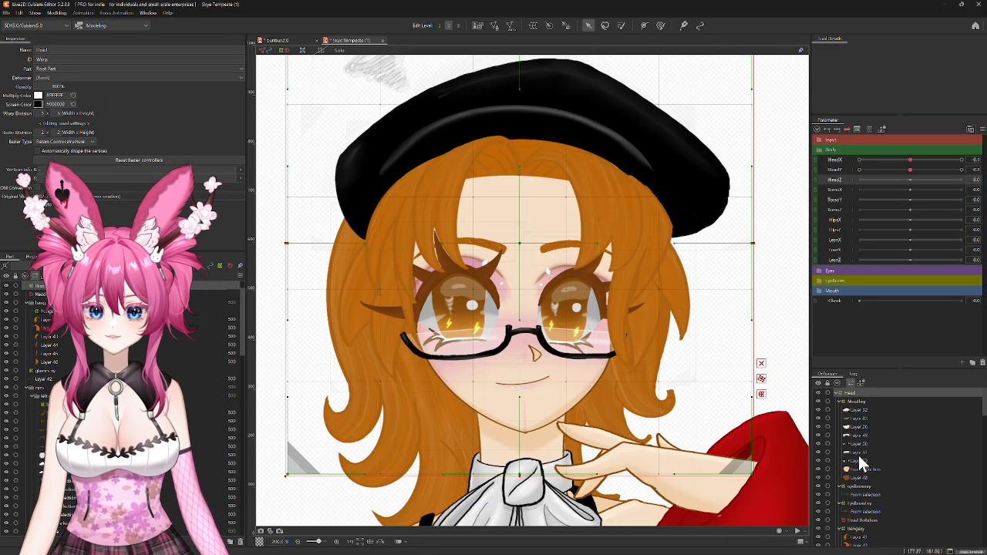
left_click(860, 522)
key("Delete")
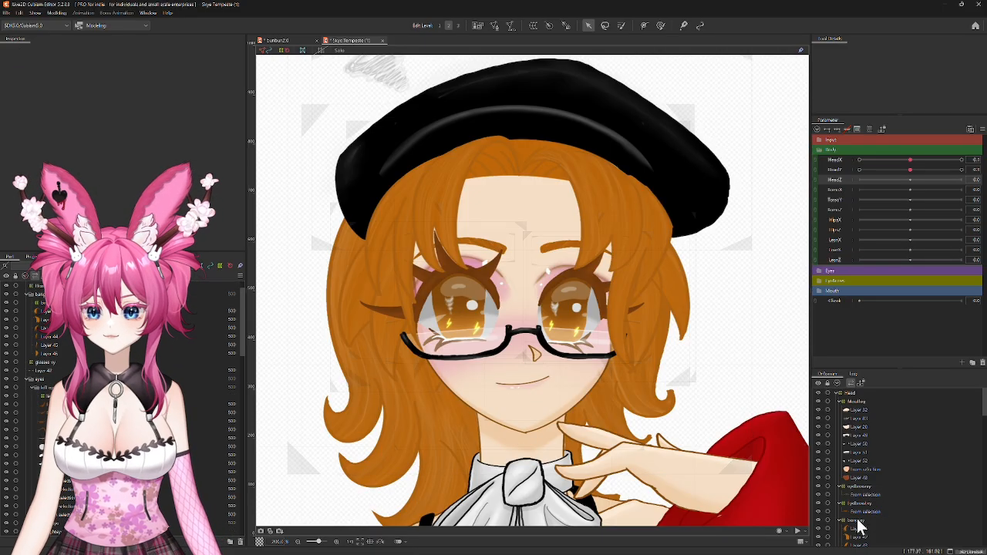
Step: Create a vertical Head Rotation deformer pivoting at the chin and move it out of the Head deformer to root level
left_click(848, 392)
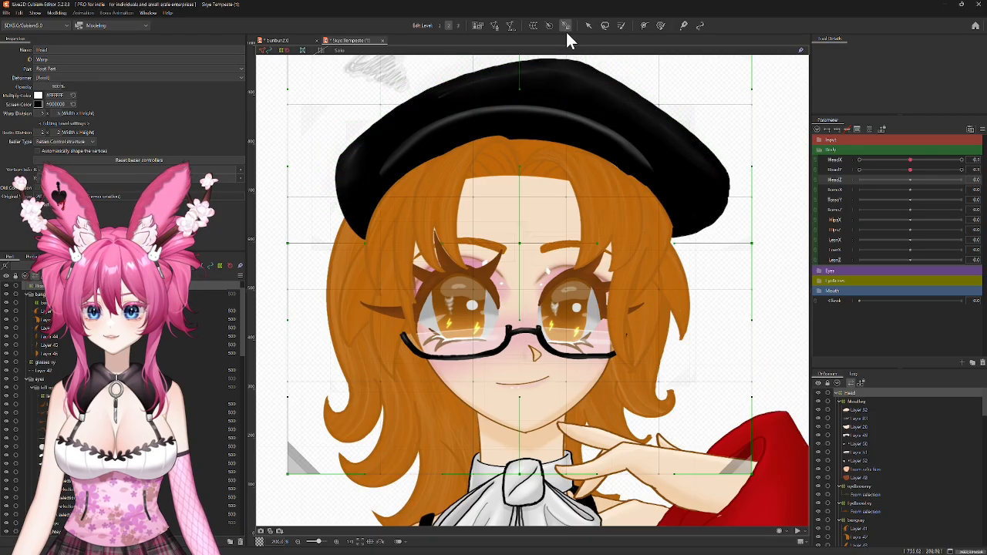
left_click_drag(526, 434, 527, 372)
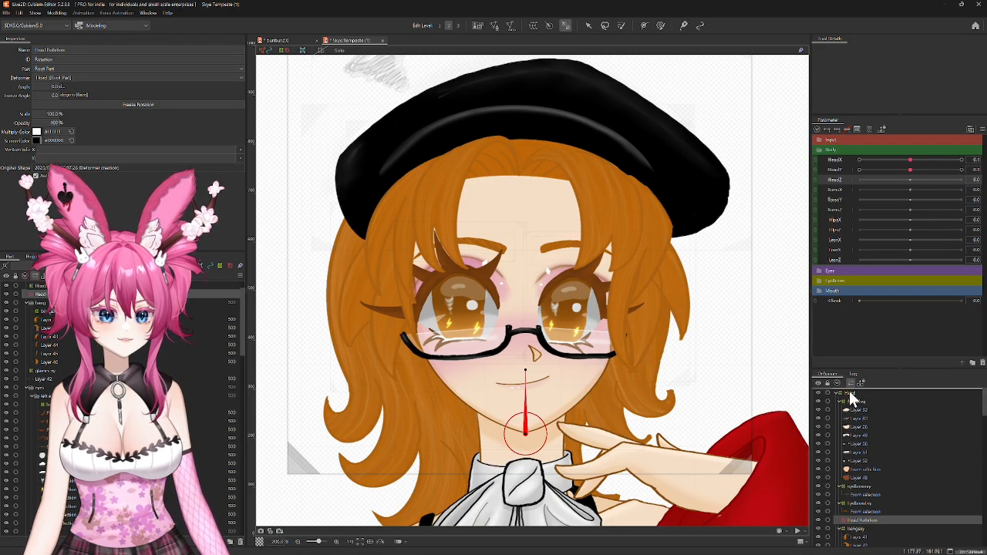
left_click_drag(849, 391, 849, 392)
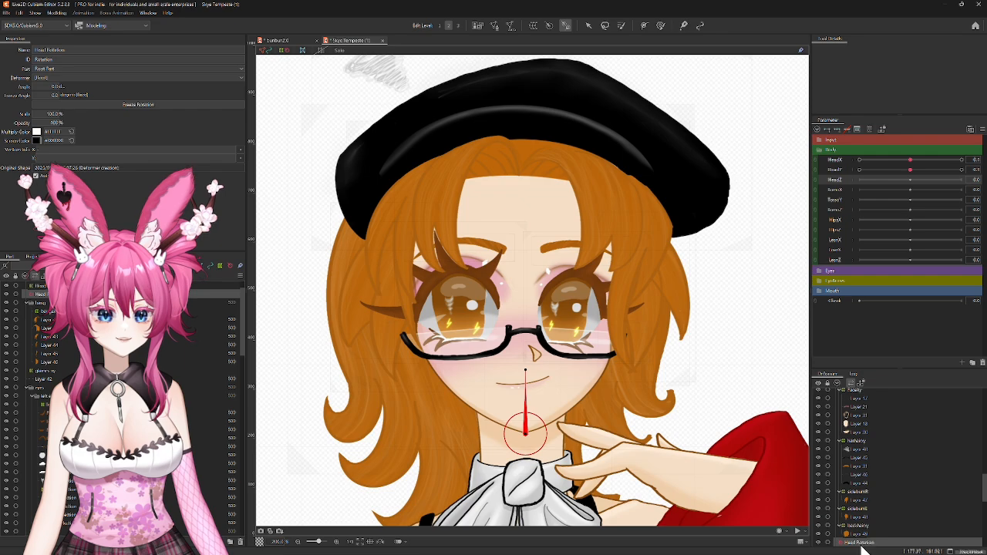
Step: Make the Head warp deformer a child of the Head Rotation deformer
left_click_drag(861, 544, 846, 398)
scroll(864, 448, "up", 3)
left_click(846, 398)
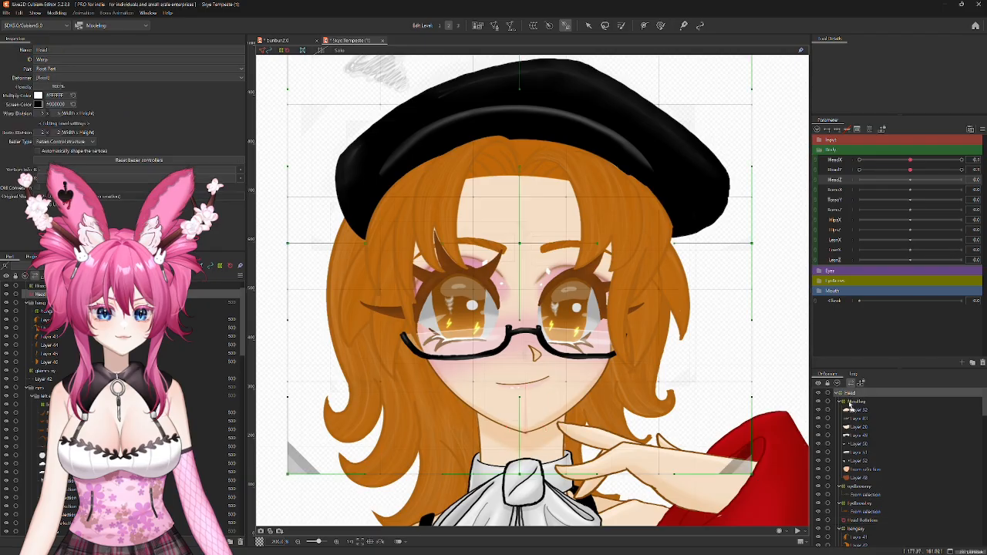
left_click(866, 529)
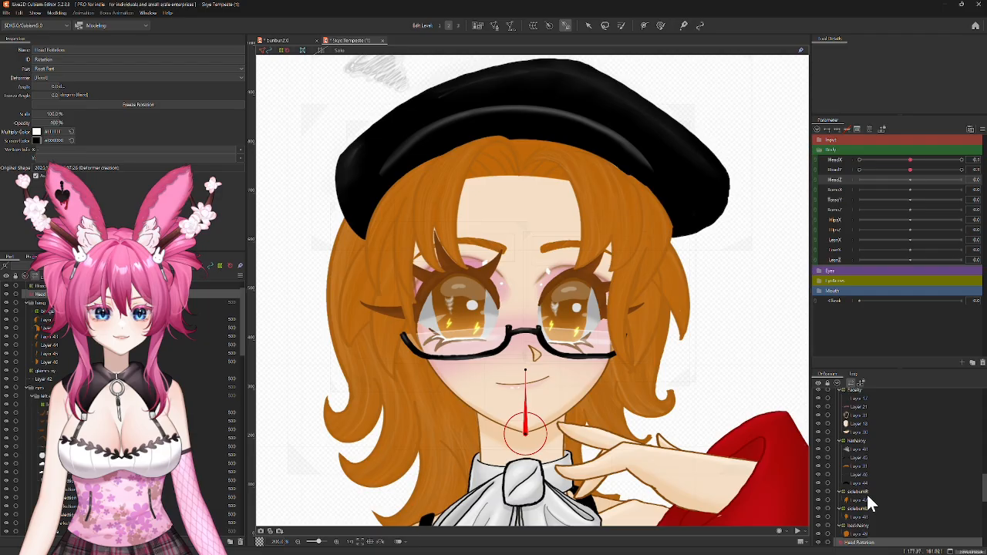
scroll(865, 497, "up", 10)
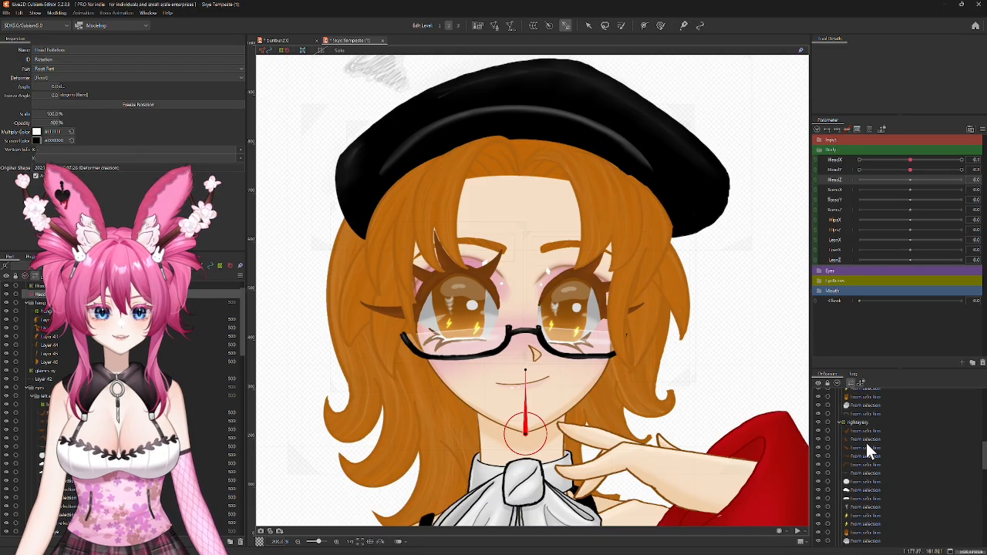
left_click(847, 394)
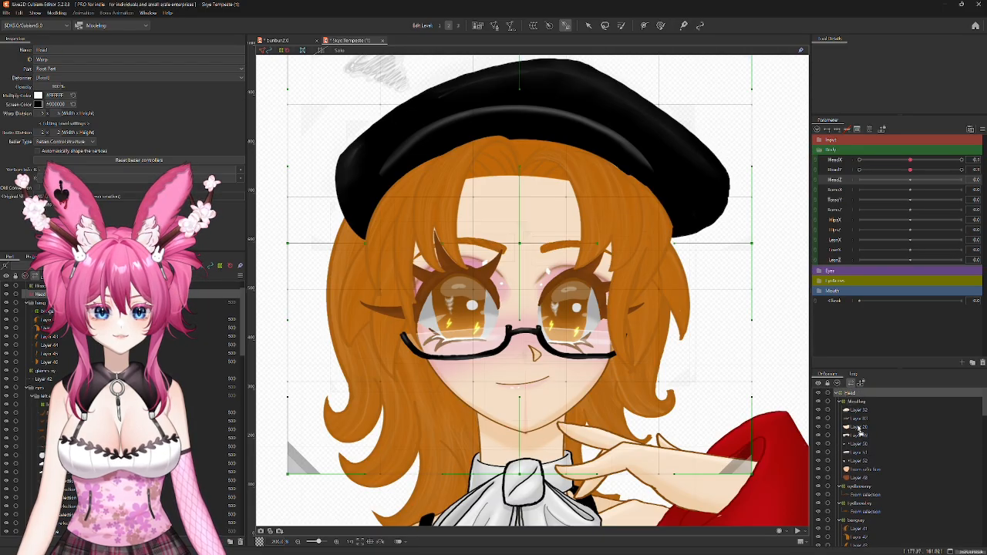
scroll(861, 501, "down", 8)
scroll(861, 532, "down", 4)
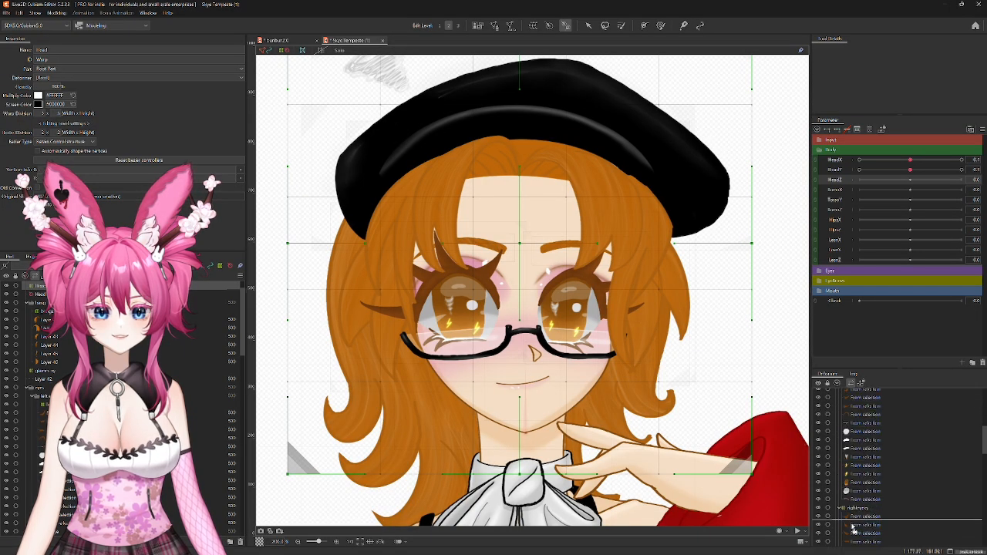
mouse_move(856, 526)
left_mouse_down()
mouse_move(854, 514)
mouse_move(851, 537)
left_mouse_up()
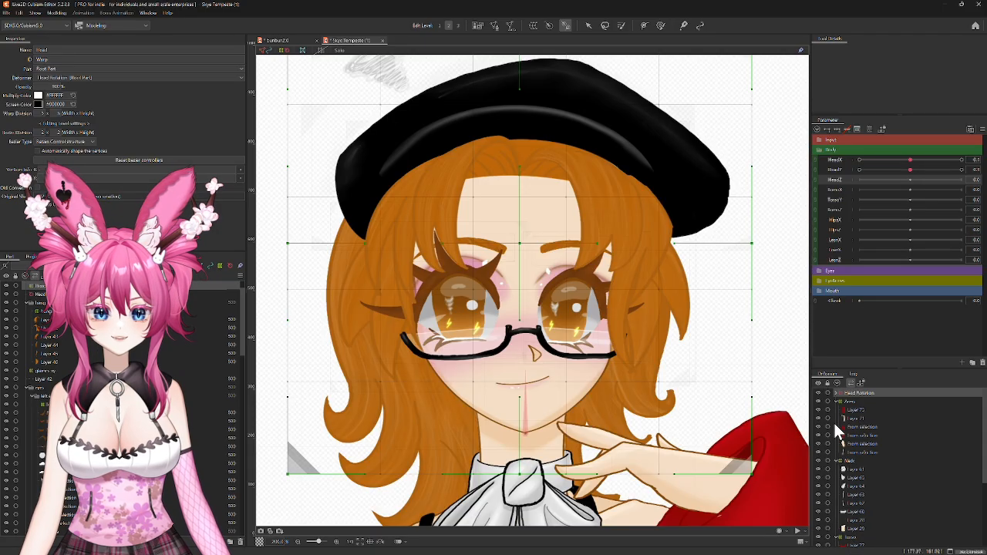
Step: Try keying HeadZ on the Head warp deformer and tilting Head Rotation at HeadZ's minimum, and undo the changes
left_click(590, 26)
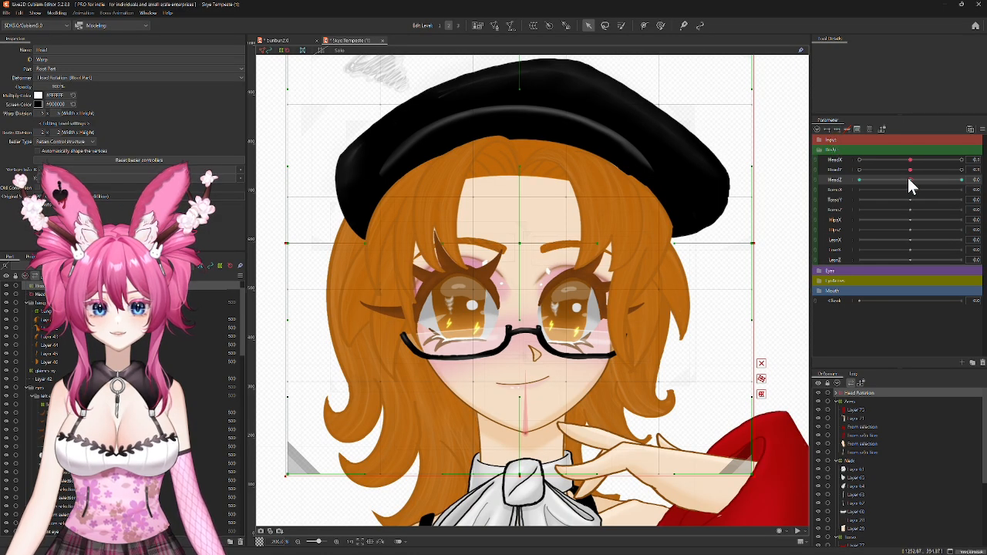
left_click_drag(909, 179, 834, 189)
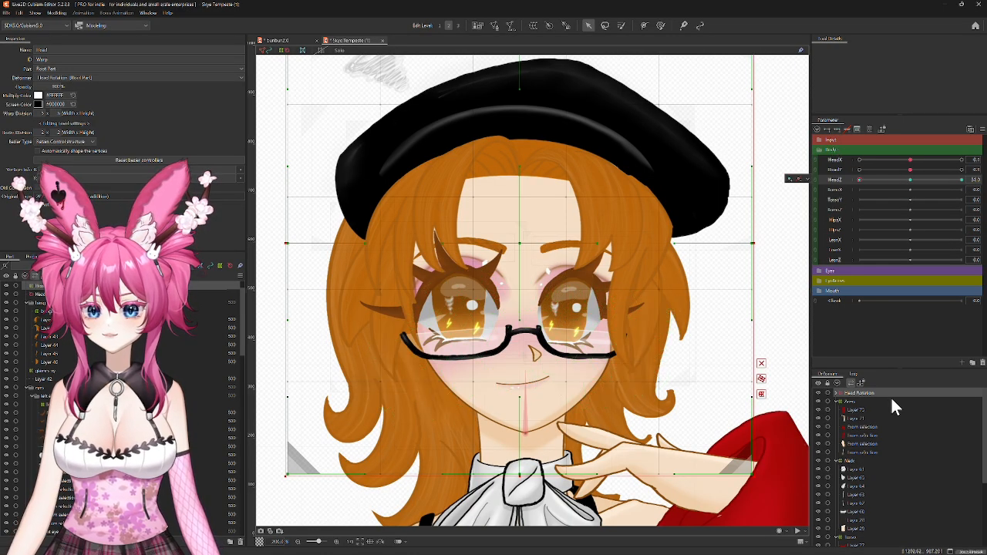
left_click(861, 394)
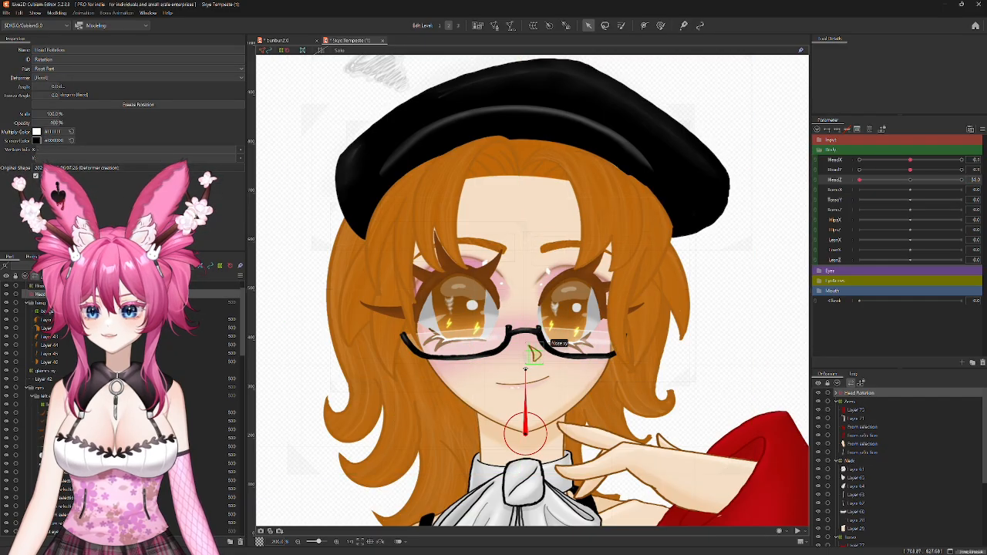
left_click_drag(532, 362, 515, 372)
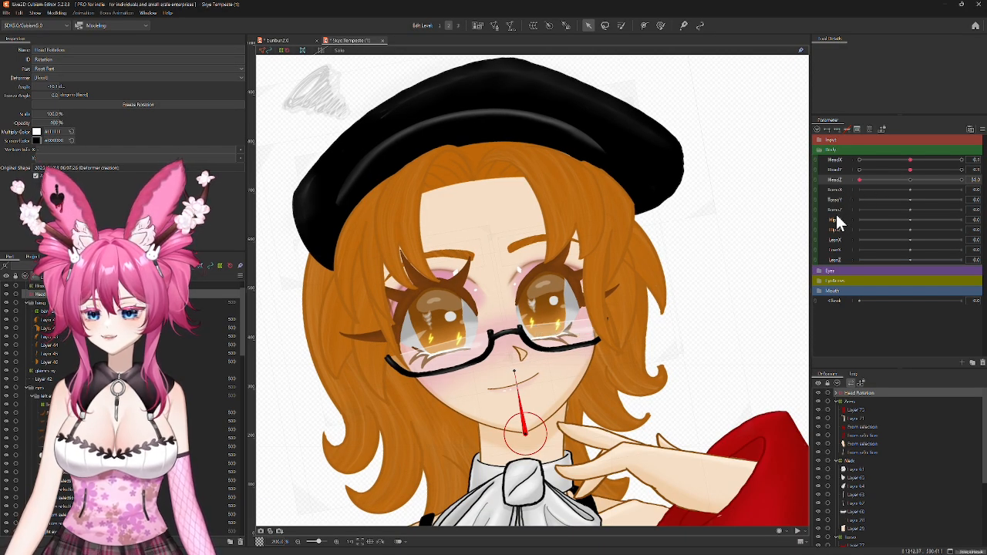
key("ctrl+z")
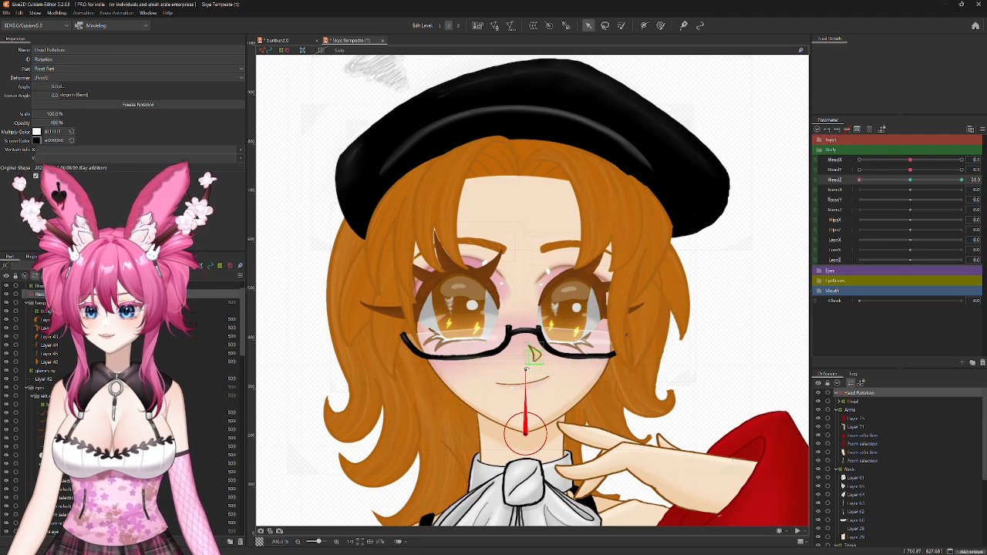
Step: With HeadZ keyed on Head Rotation, tilt the head about 10 degrees in opposite directions at minimum and maximum, and recenter HeadZ
left_click_drag(520, 372, 514, 371)
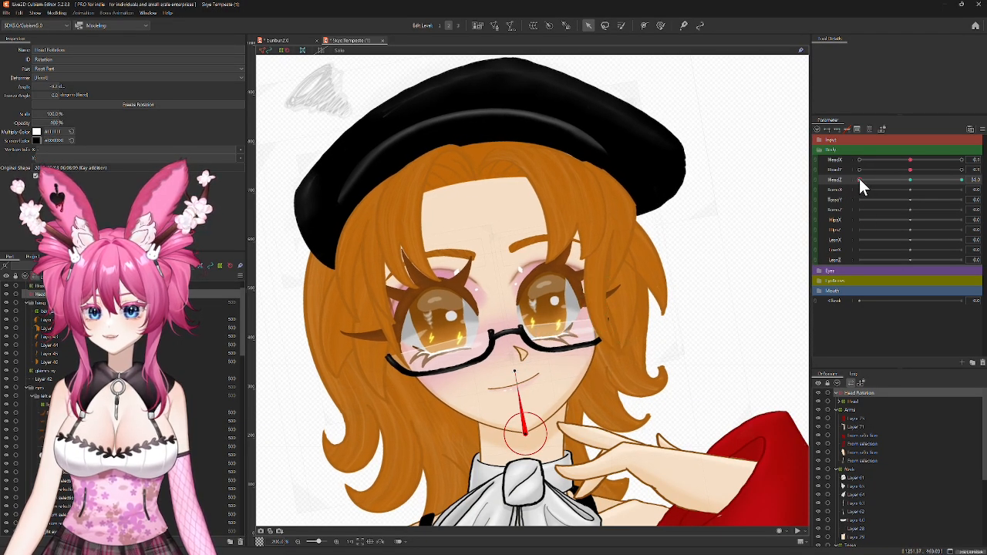
left_click_drag(860, 179, 978, 199)
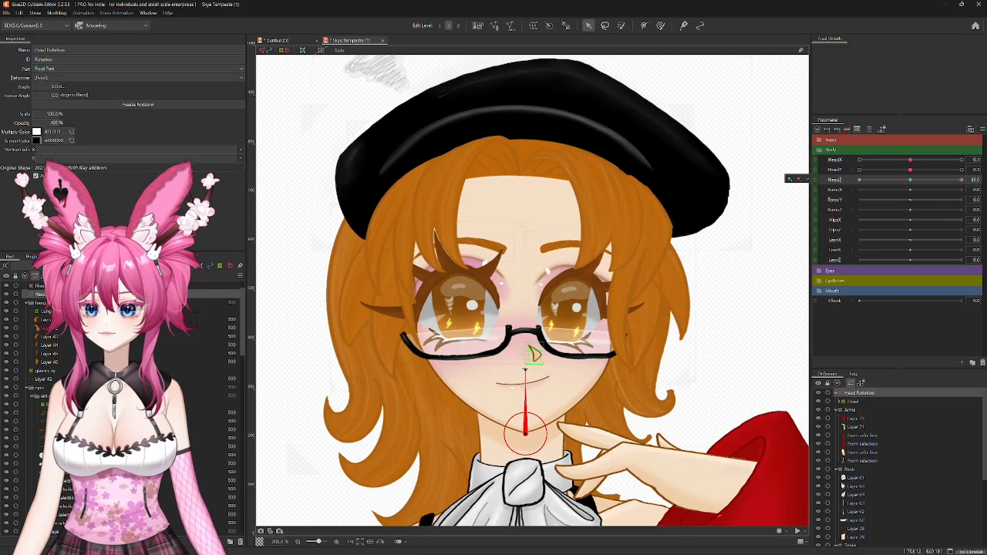
left_click_drag(534, 355, 545, 330)
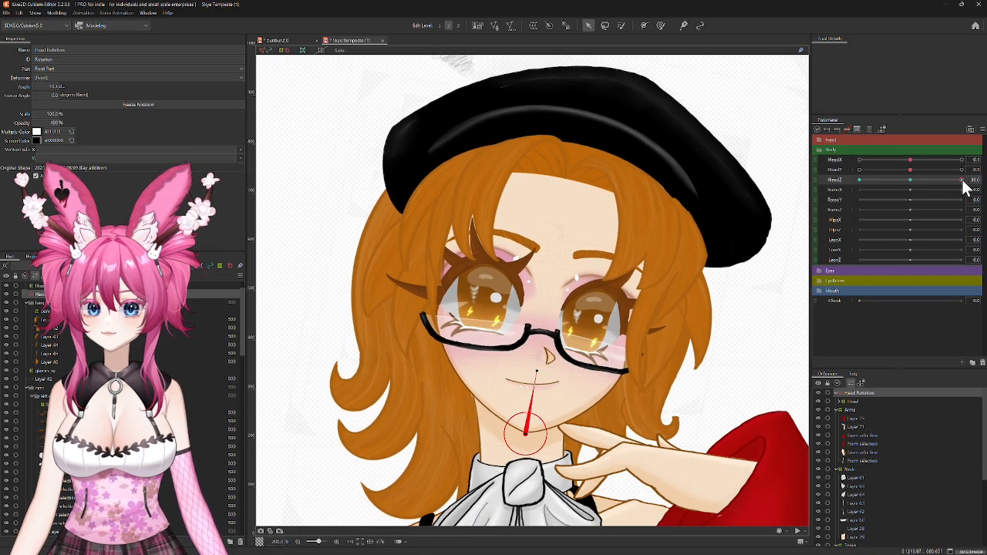
left_click_drag(962, 181, 910, 201)
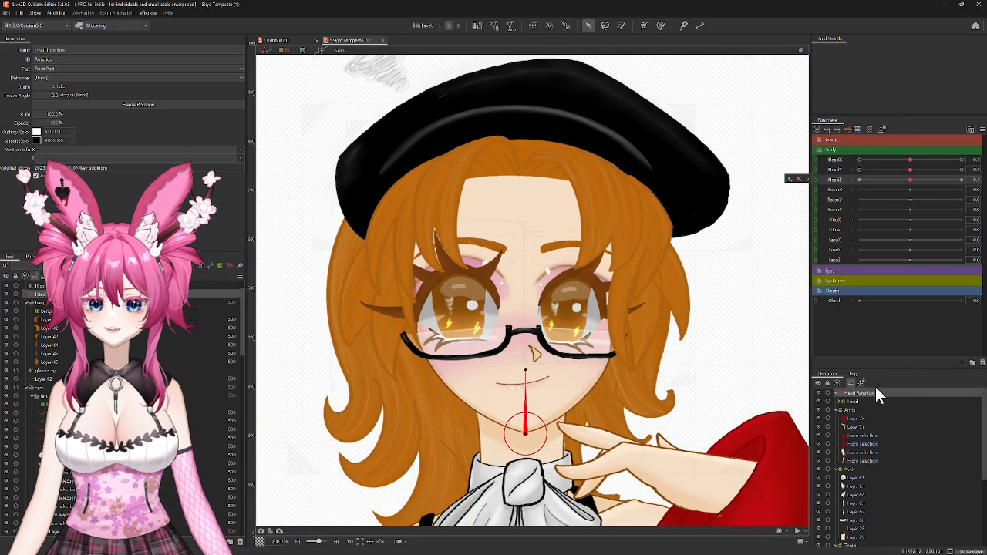
Step: Expand the Head deformer's hierarchy down to the back hair and select its Layer 49 mesh
left_click_drag(644, 429, 636, 352)
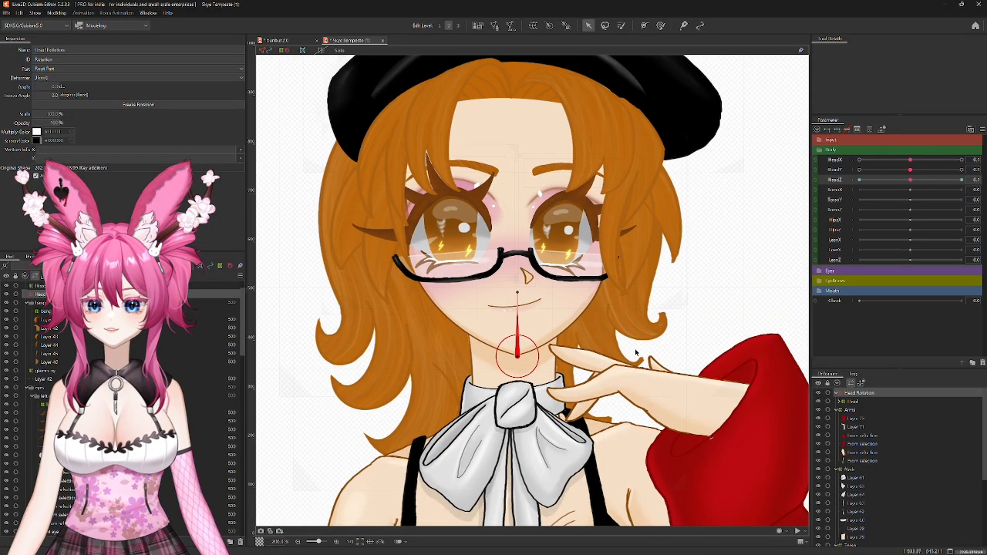
left_click(838, 402)
scroll(871, 443, "down", 3)
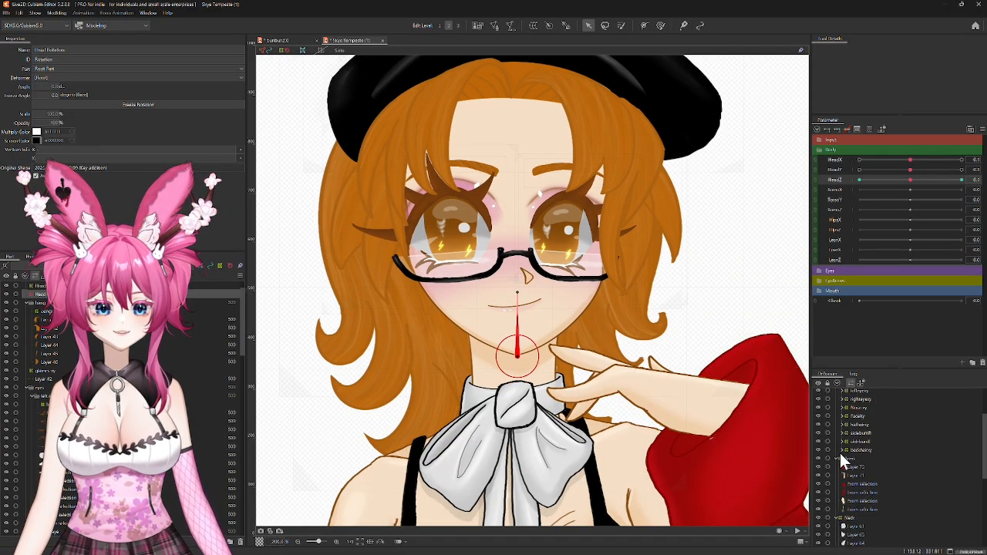
left_click(842, 451)
left_click(861, 456)
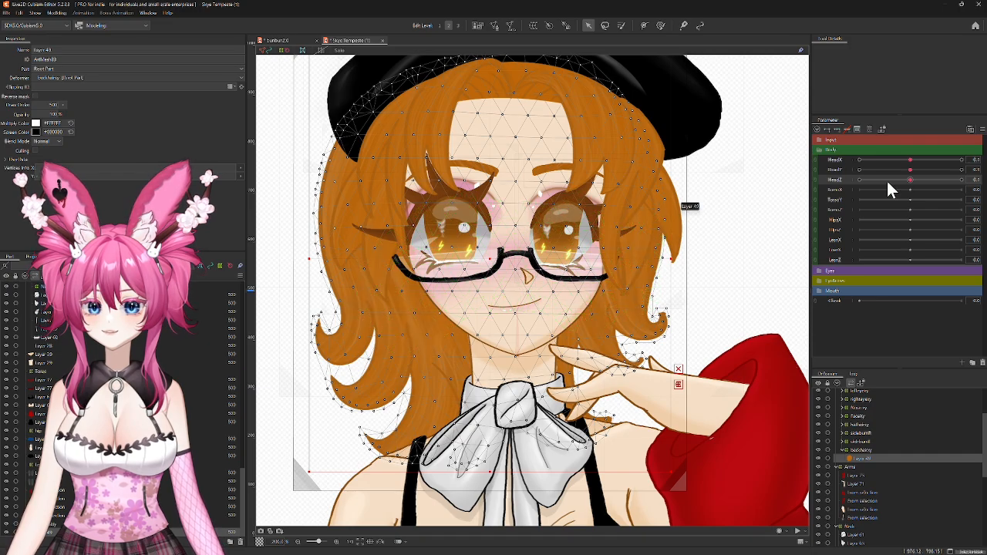
Step: Create a rotation deformer for the back hair's Layer 49 mesh, pivoting at the top of the head, with three keys on HeadZ
left_click_drag(910, 182, 909, 208)
left_click_drag(753, 192, 765, 258)
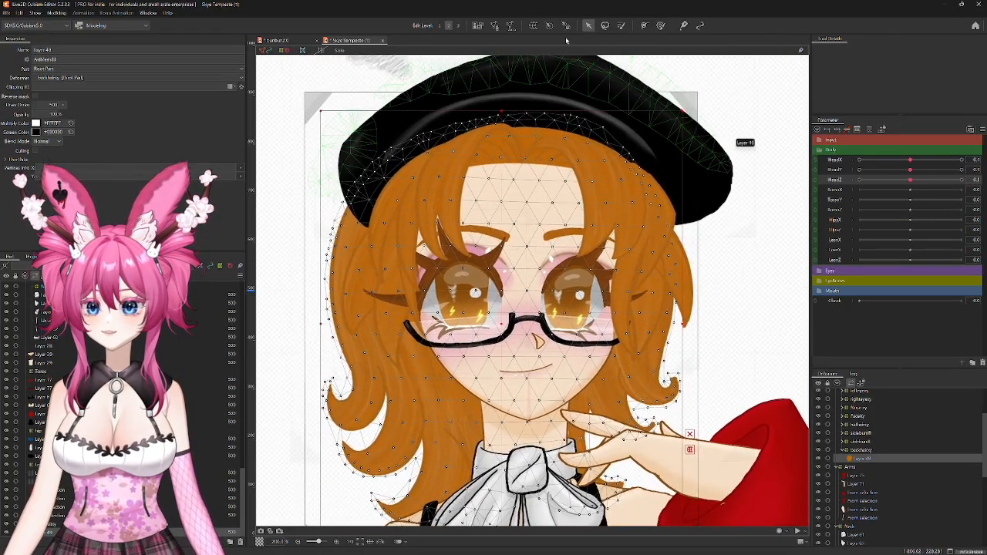
left_click(565, 25)
left_click(532, 117)
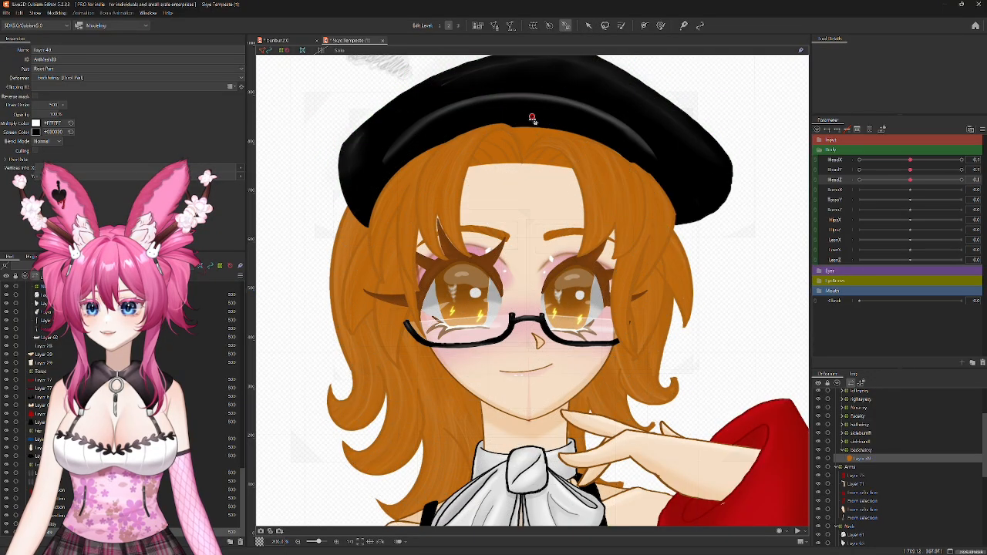
left_click(531, 156)
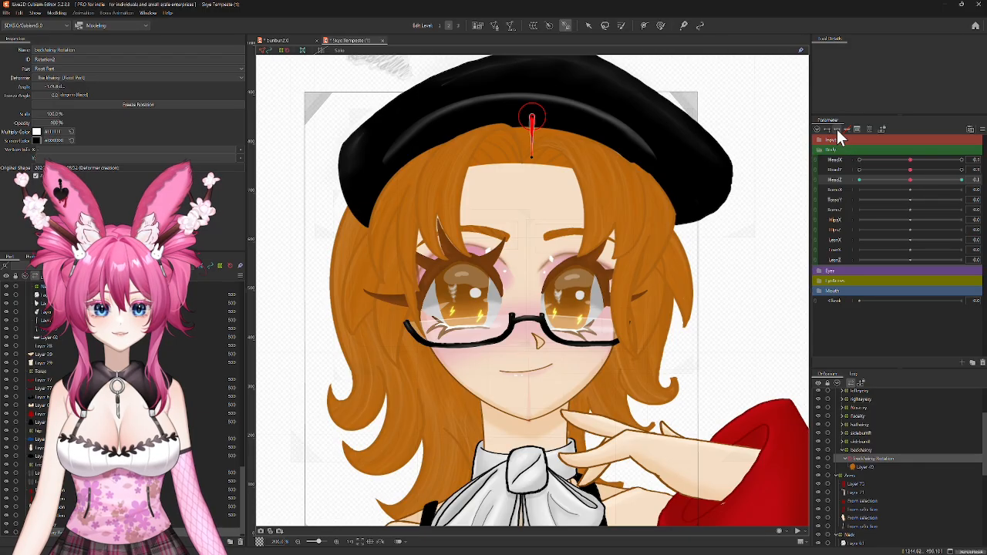
left_click(588, 26)
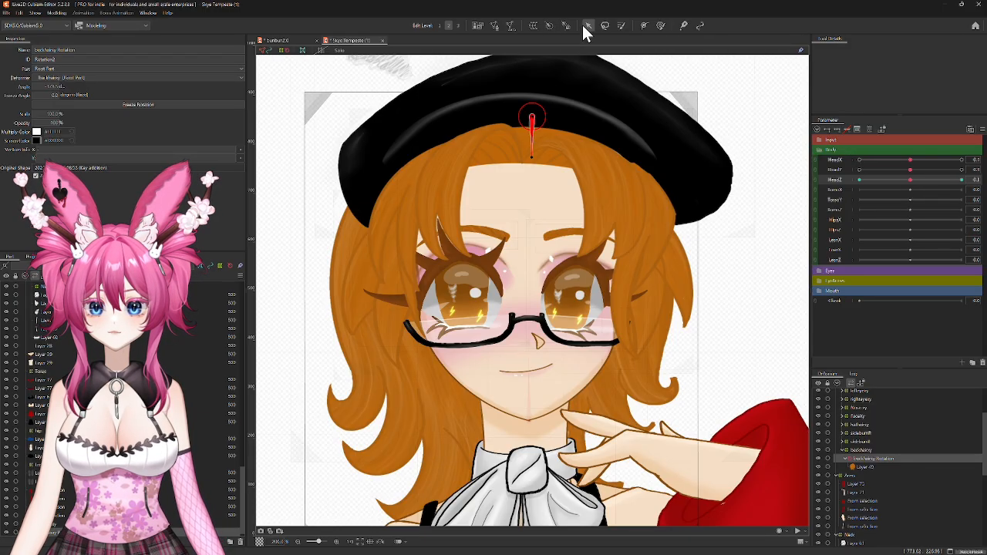
Step: Rotate the back hair slightly toward vertical, against the head tilt, at HeadZ's maximum and minimum, check the movement, and recenter HeadZ
left_click_drag(910, 180, 976, 190)
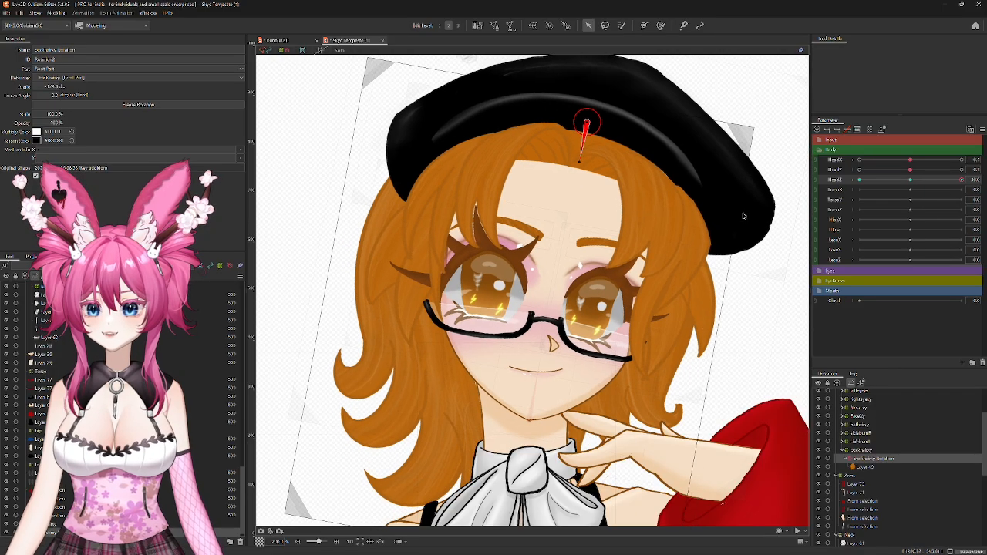
left_click_drag(576, 162, 579, 163)
left_click_drag(962, 180, 853, 177)
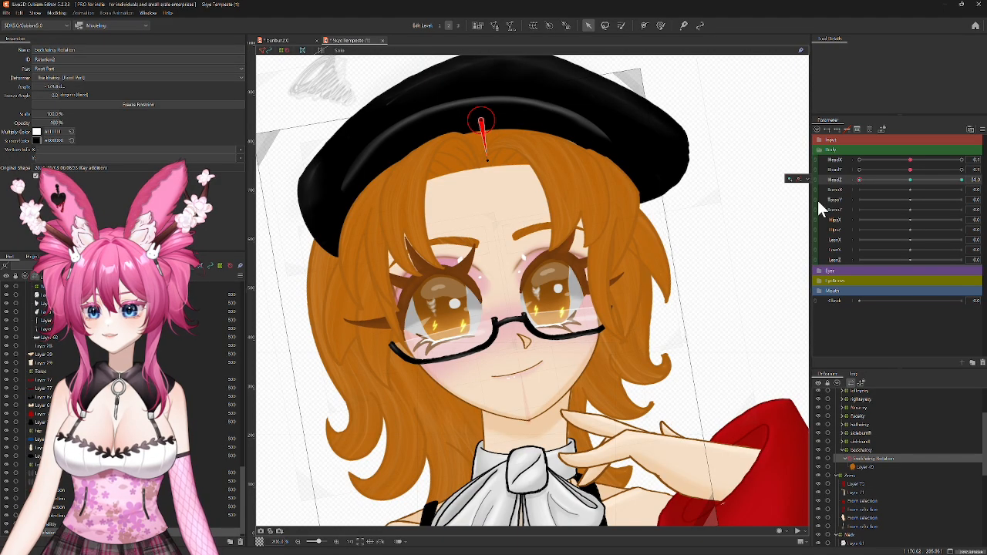
left_click_drag(487, 161, 483, 163)
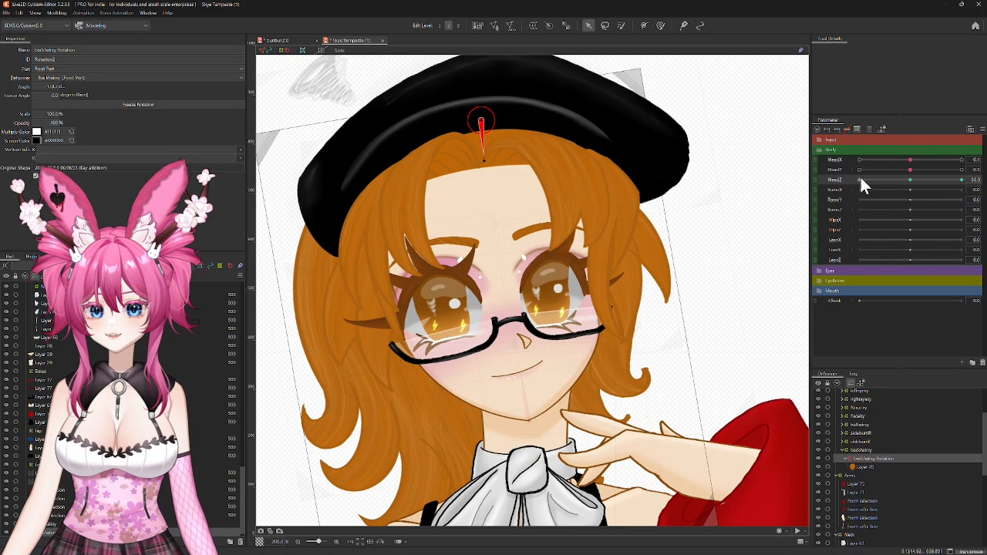
left_click_drag(859, 180, 861, 270)
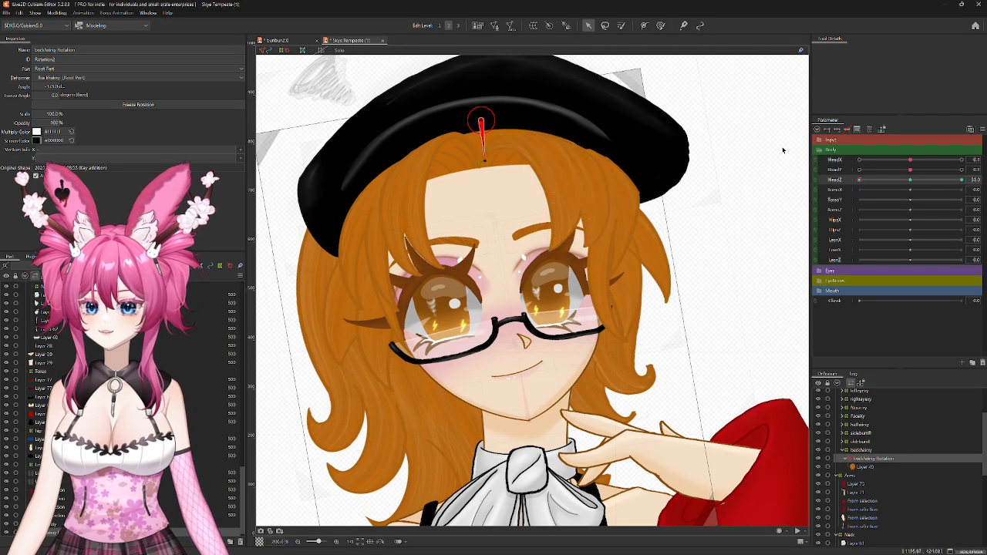
left_click_drag(860, 180, 964, 192)
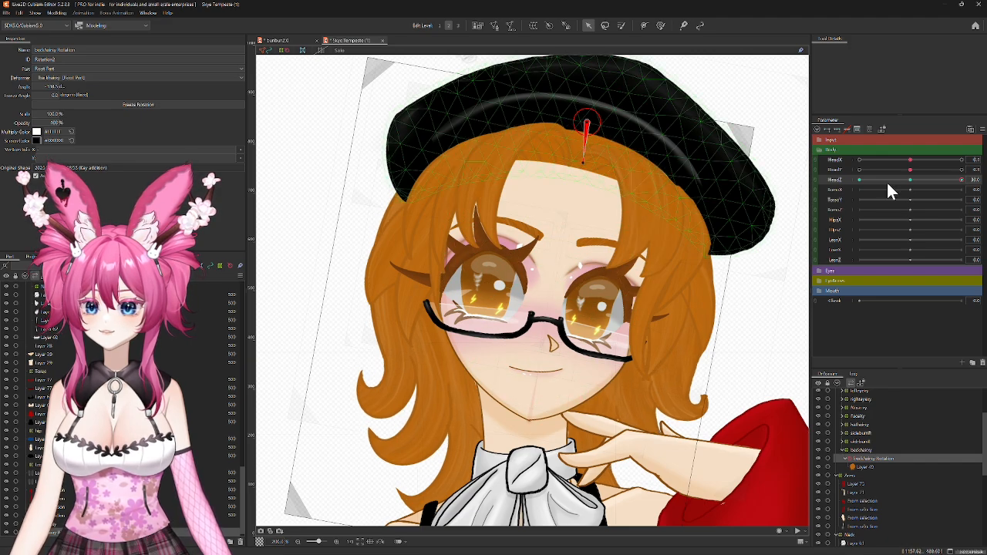
left_click_drag(964, 189, 911, 189)
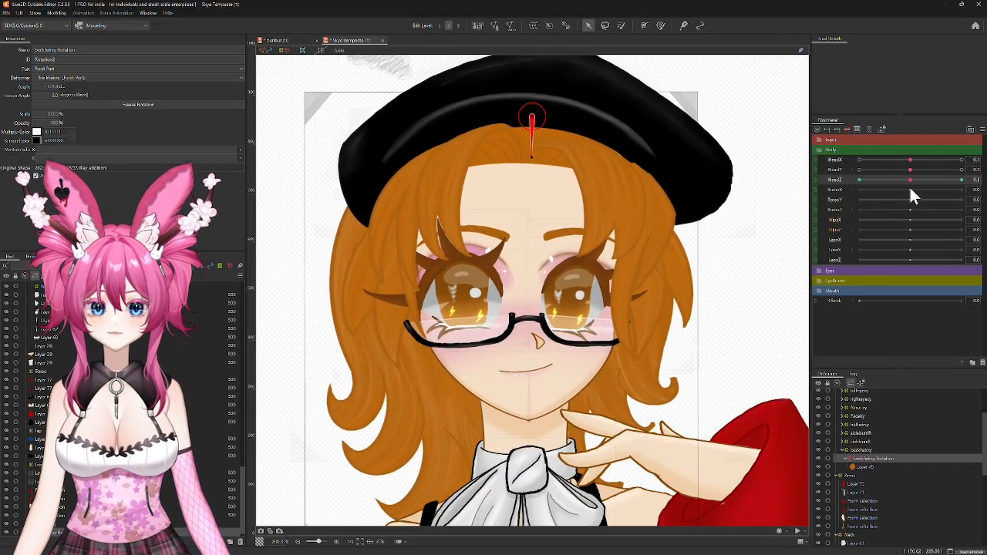
scroll(767, 308, "down", 3)
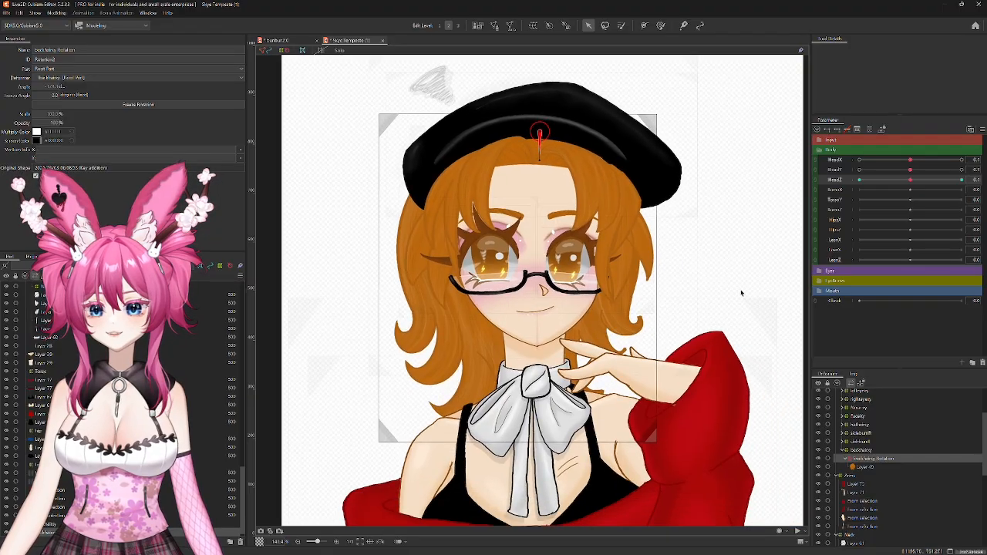
scroll(908, 402, "up", 3)
Step: Open the physics settings, test the model in the preview, and add a physics group named HeadX
left_click(849, 393)
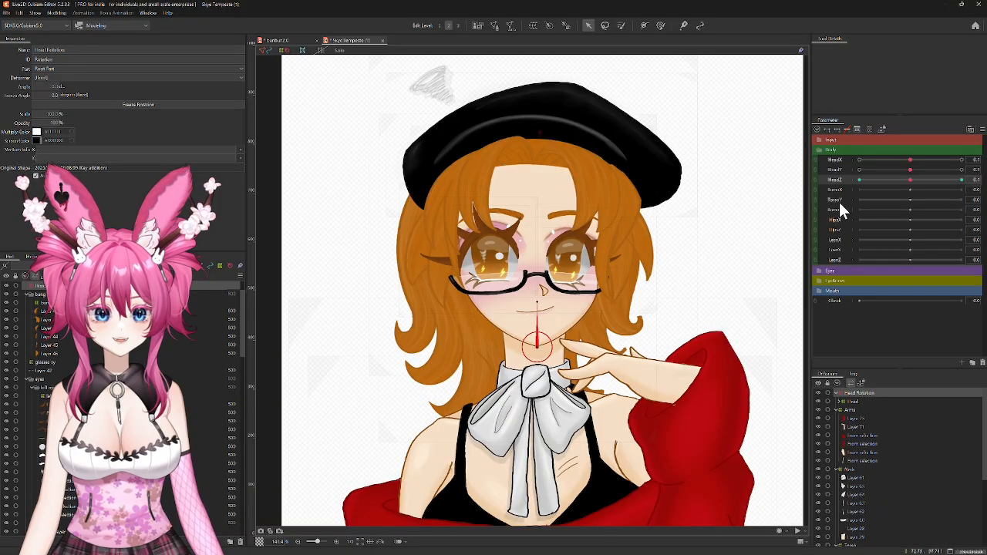
left_click(141, 16)
left_click(95, 173)
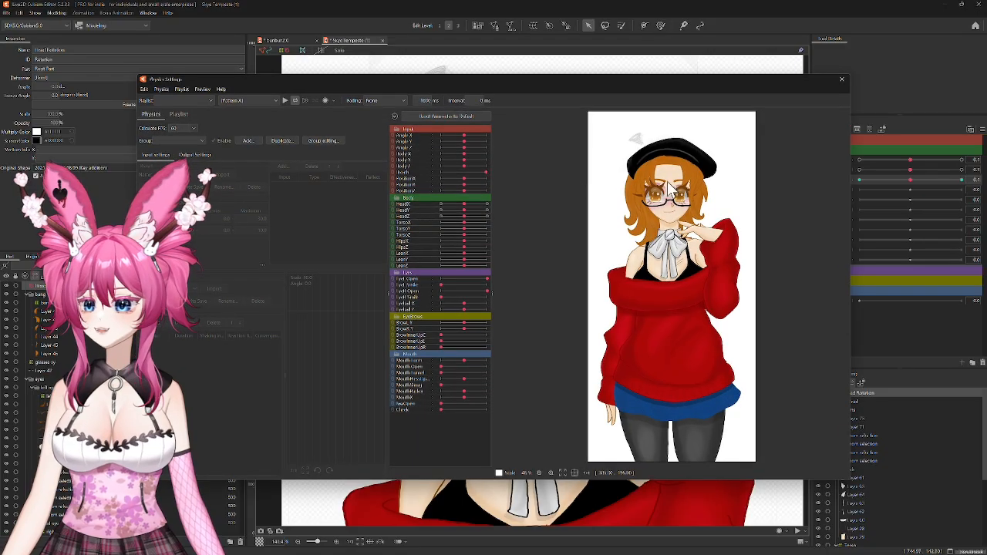
scroll(691, 178, "up", 2)
scroll(760, 262, "up", 2)
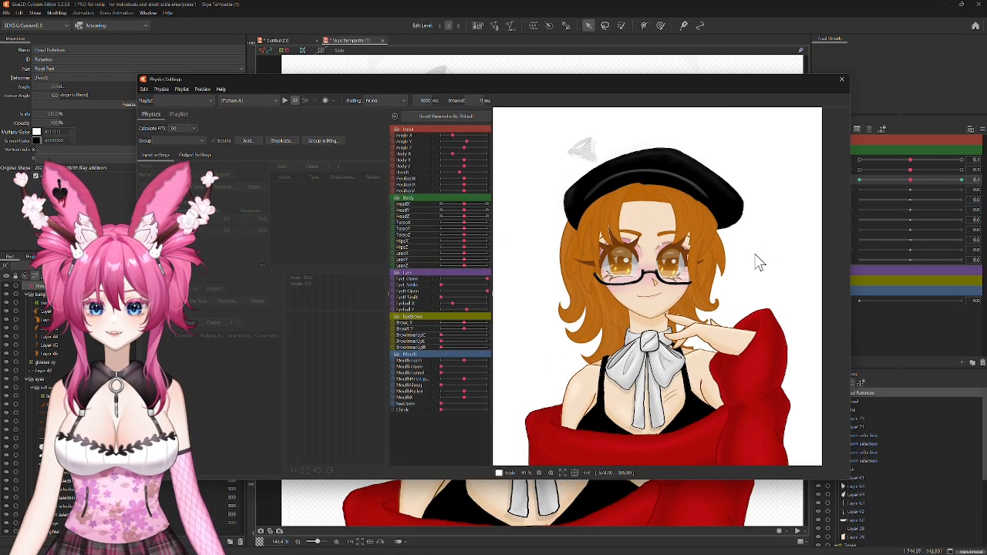
left_click_drag(759, 262, 626, 277)
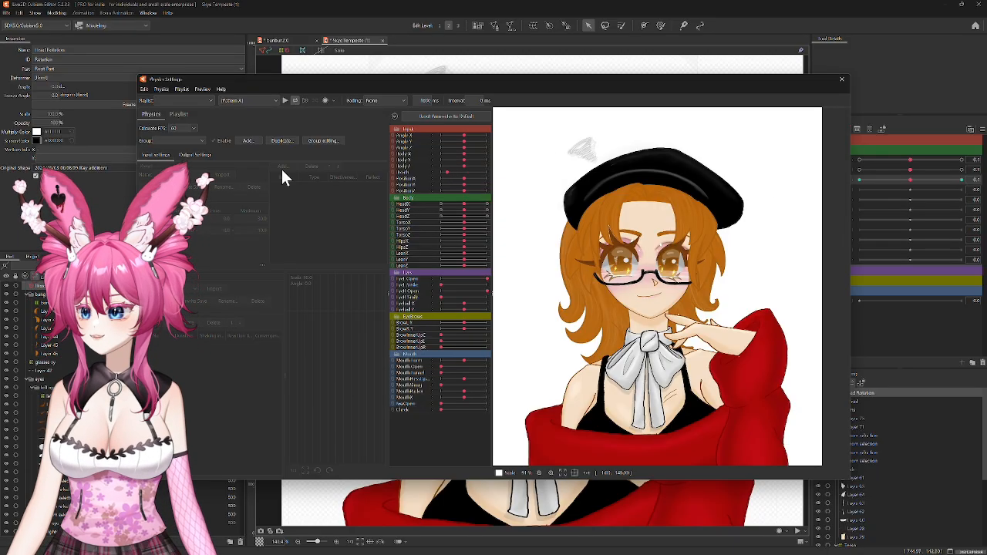
left_click(249, 141)
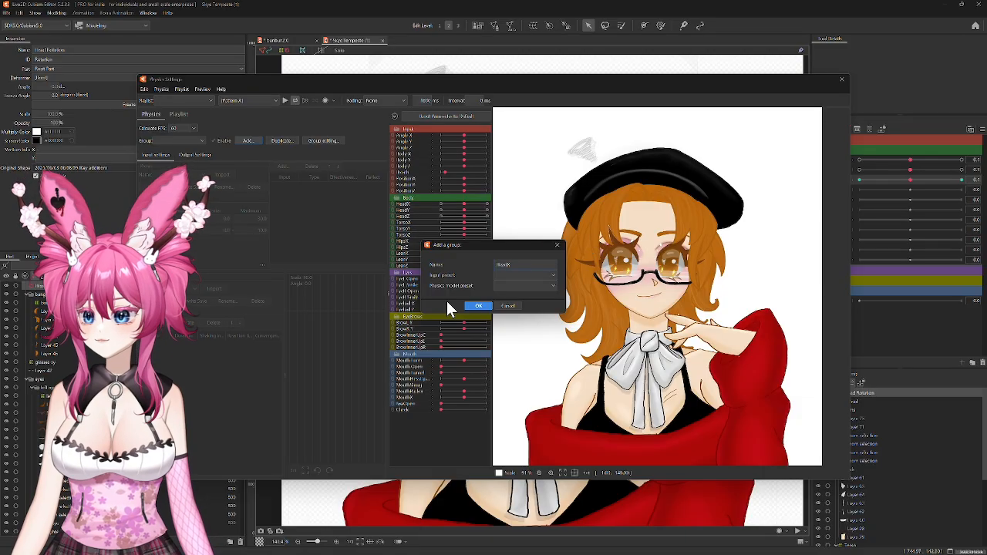
left_click(478, 305)
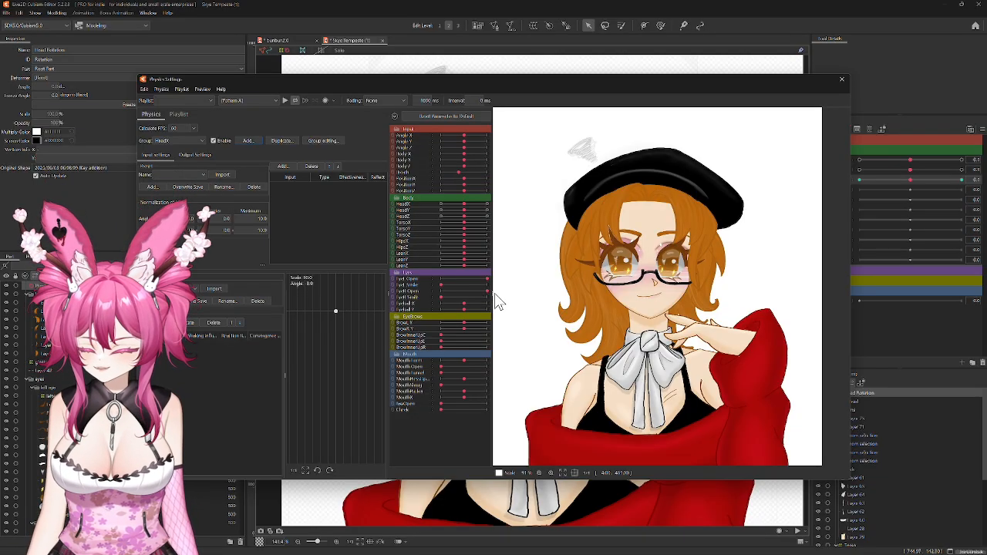
Step: Add a pendulum to the HeadX group with shaking influence 0.9, reaction time 0.4 and convergence 0.8
left_click(158, 323)
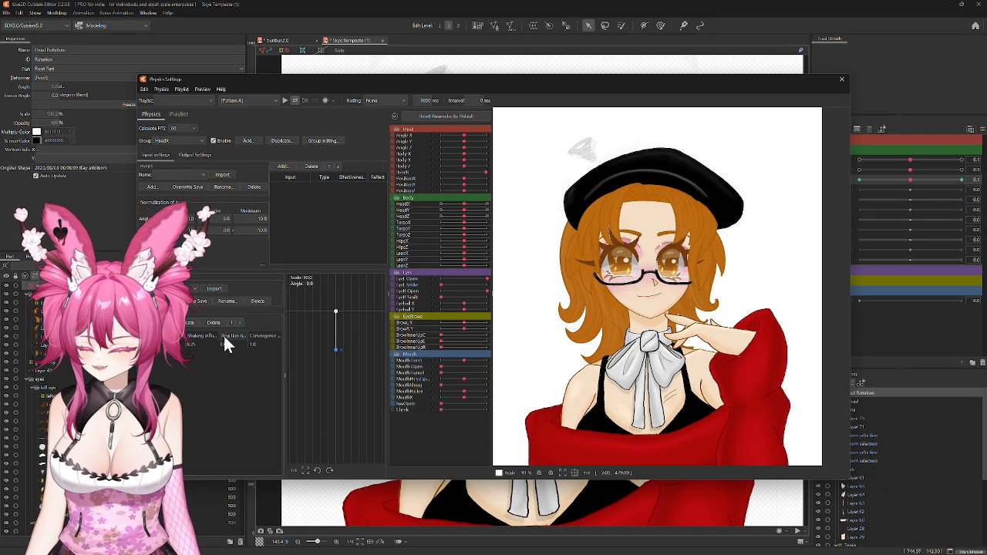
double_click(191, 344)
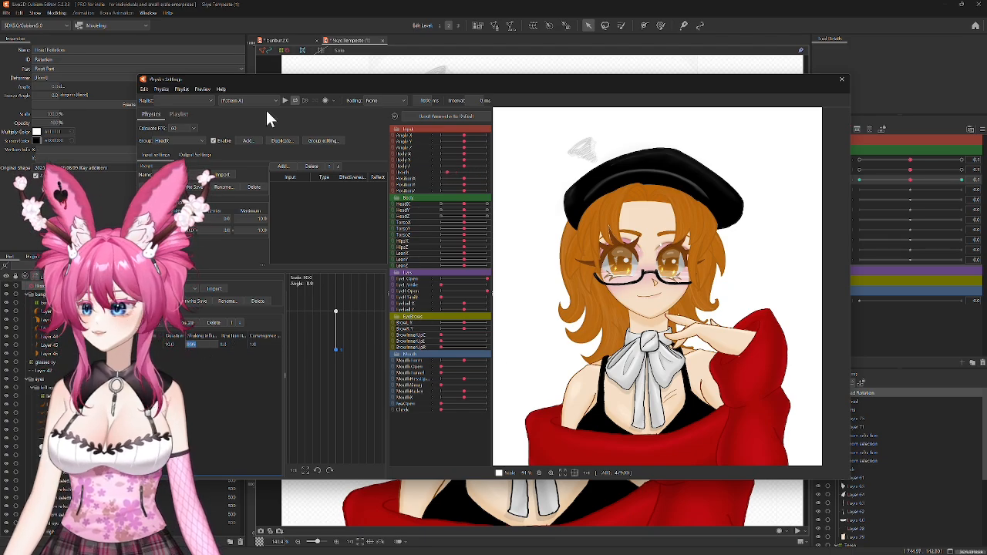
left_click_drag(253, 79, 352, 77)
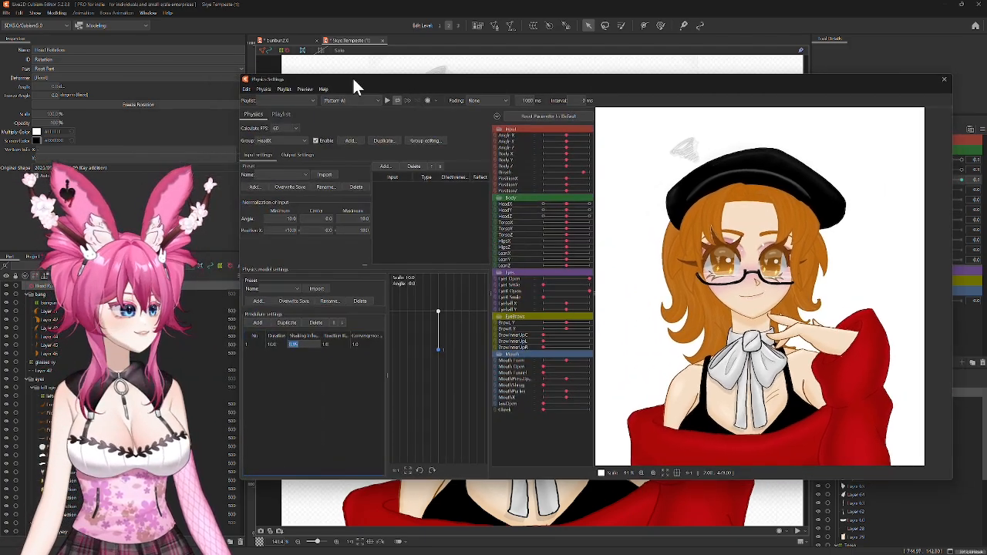
left_click(304, 346)
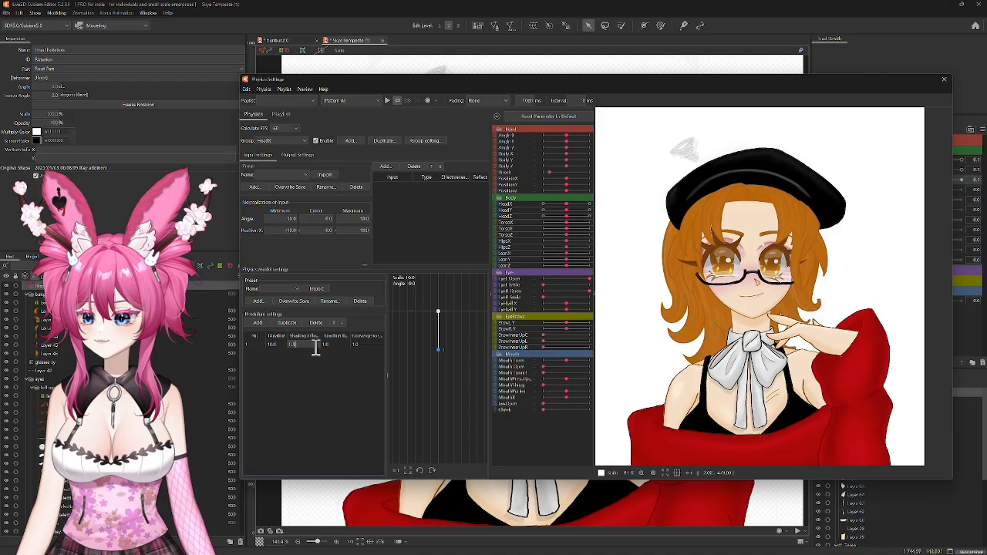
key("BackSpace")
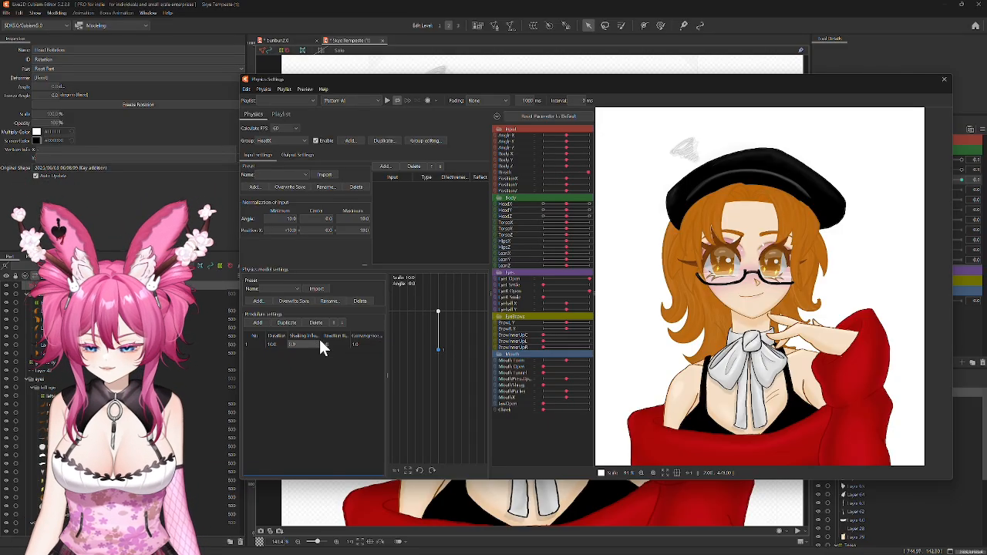
double_click(340, 344)
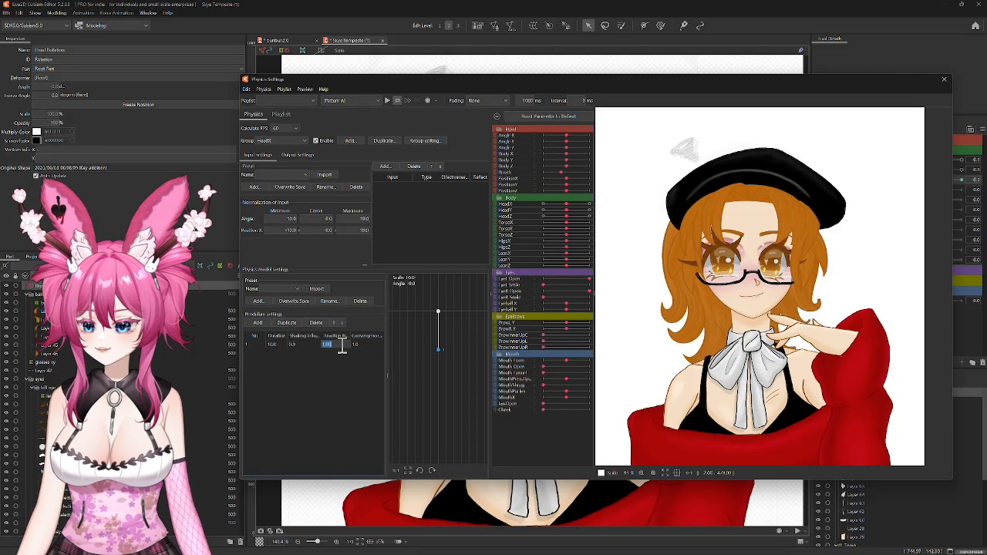
type("0.4")
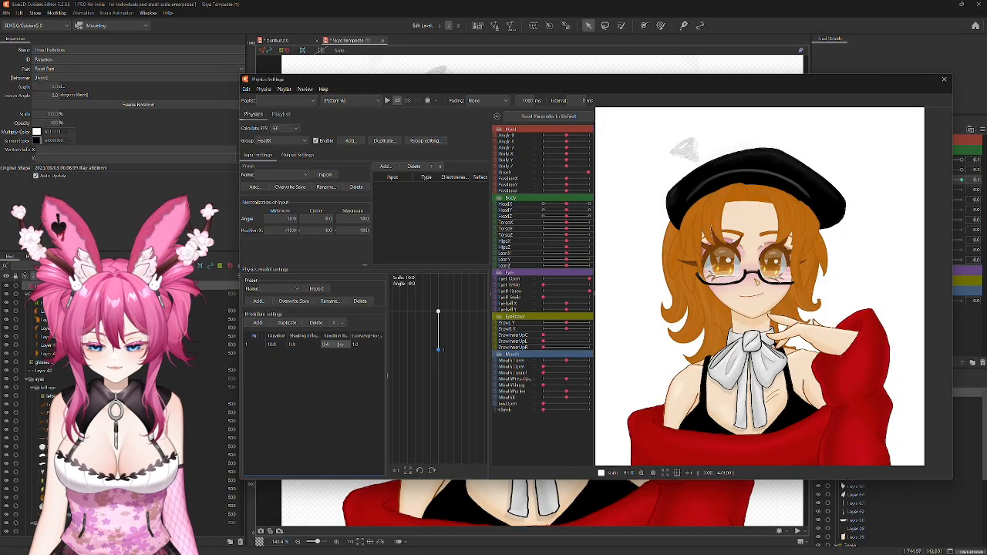
double_click(374, 347)
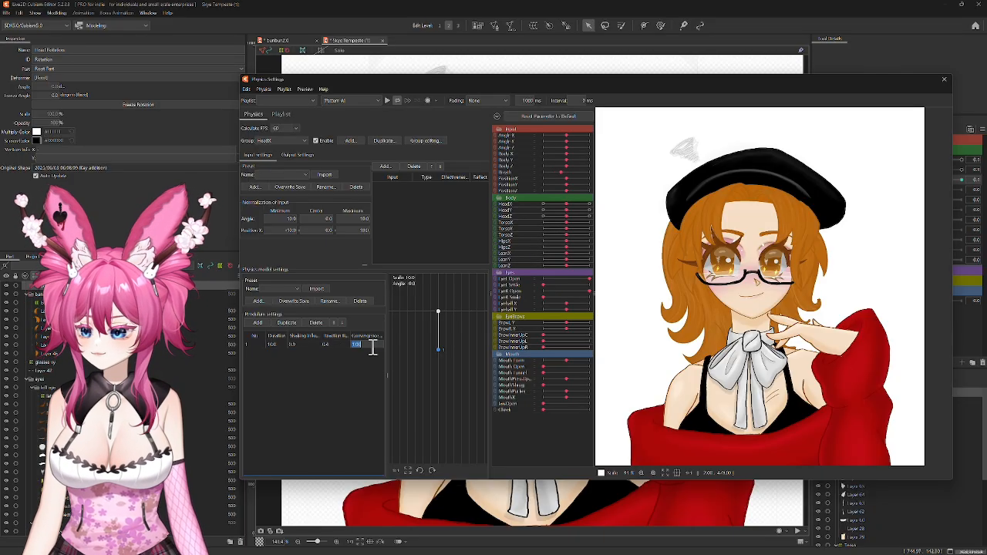
type(".8")
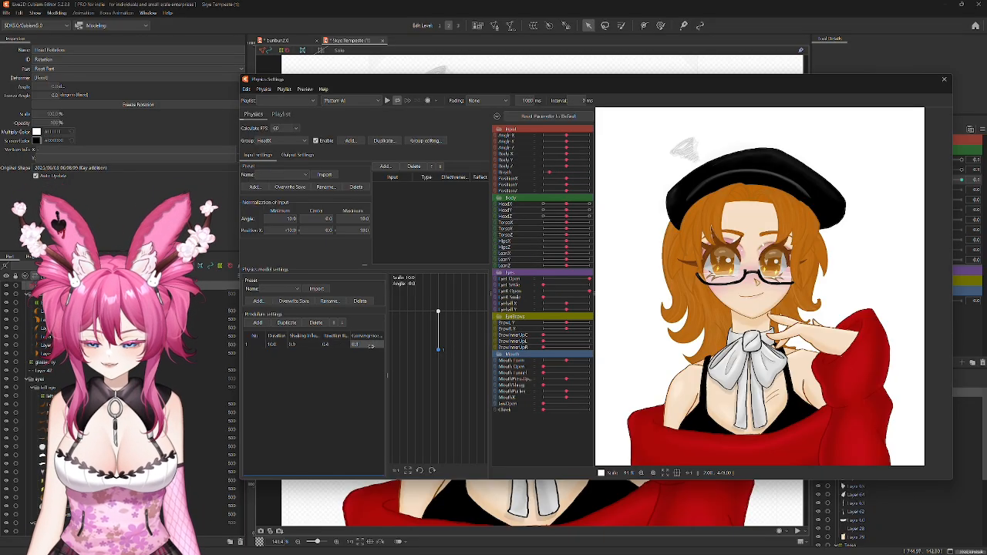
Step: Assign Angle X as the HeadX group's input parameter and HeadX as its output parameter
left_click(384, 167)
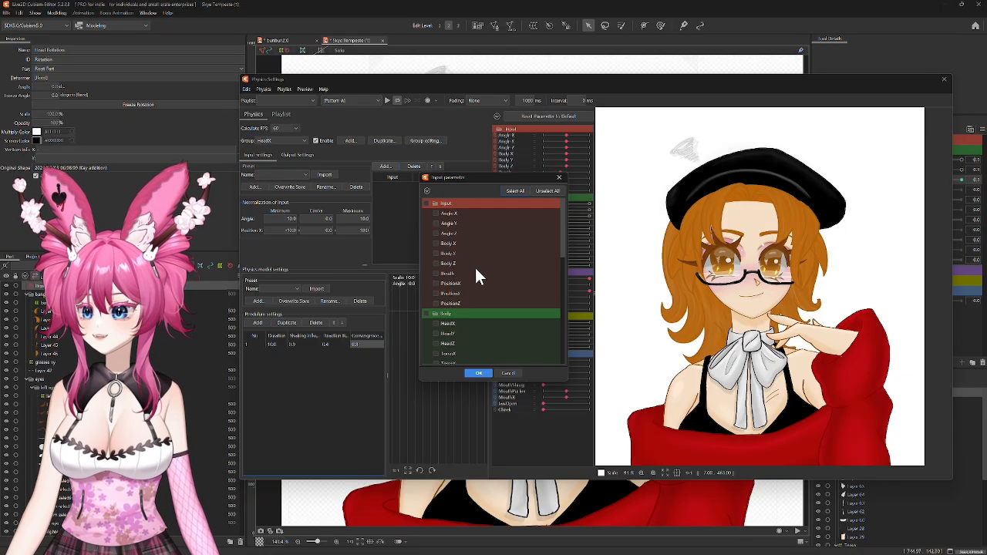
left_click(437, 214)
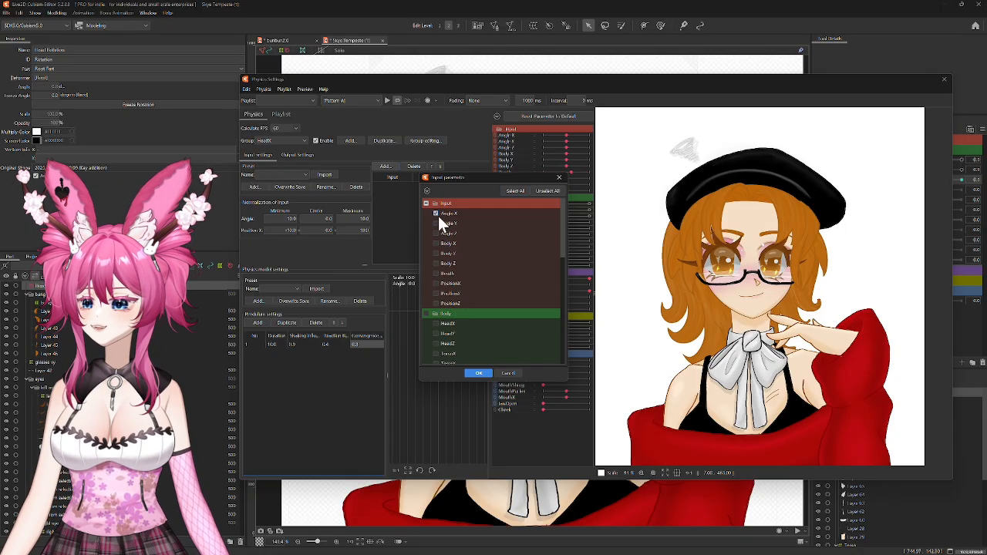
left_click(478, 373)
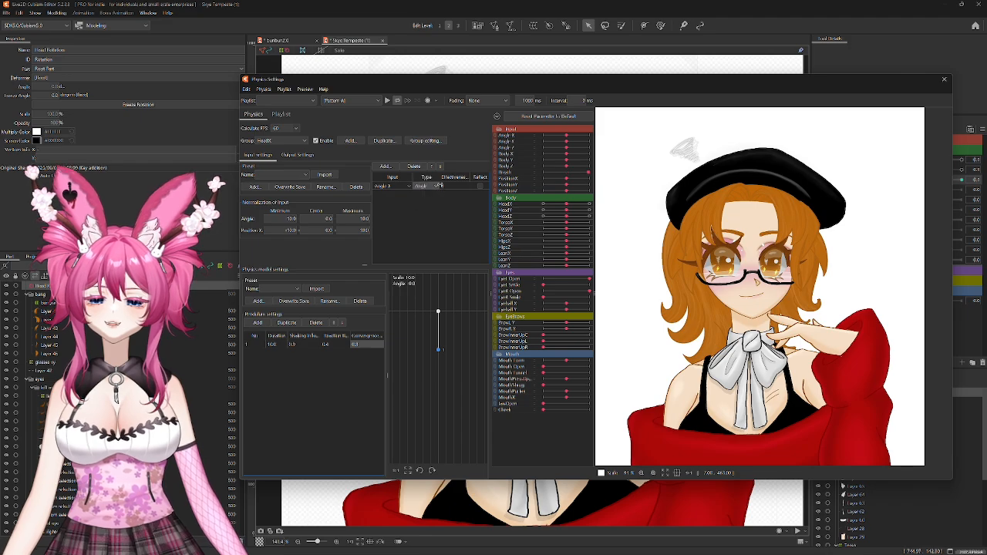
left_click(297, 155)
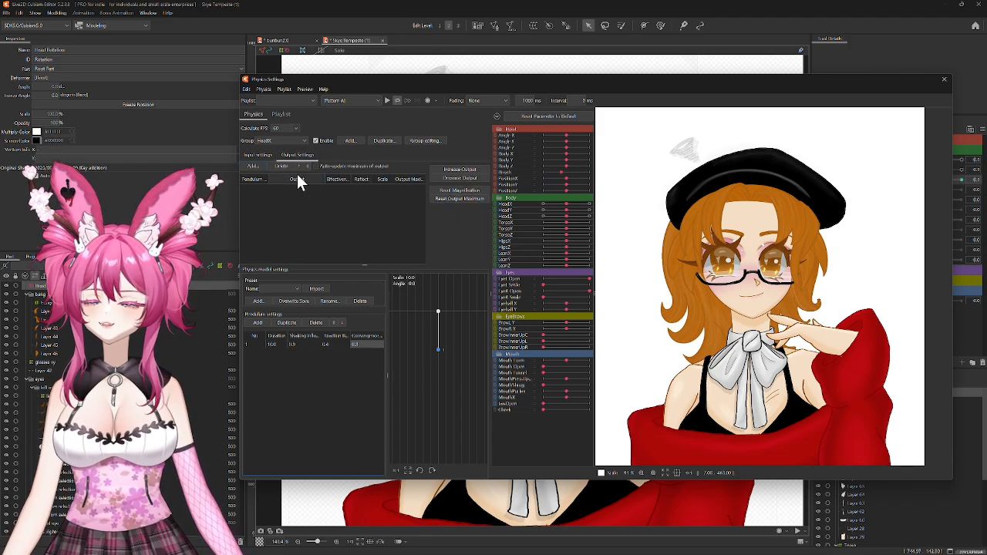
left_click(253, 166)
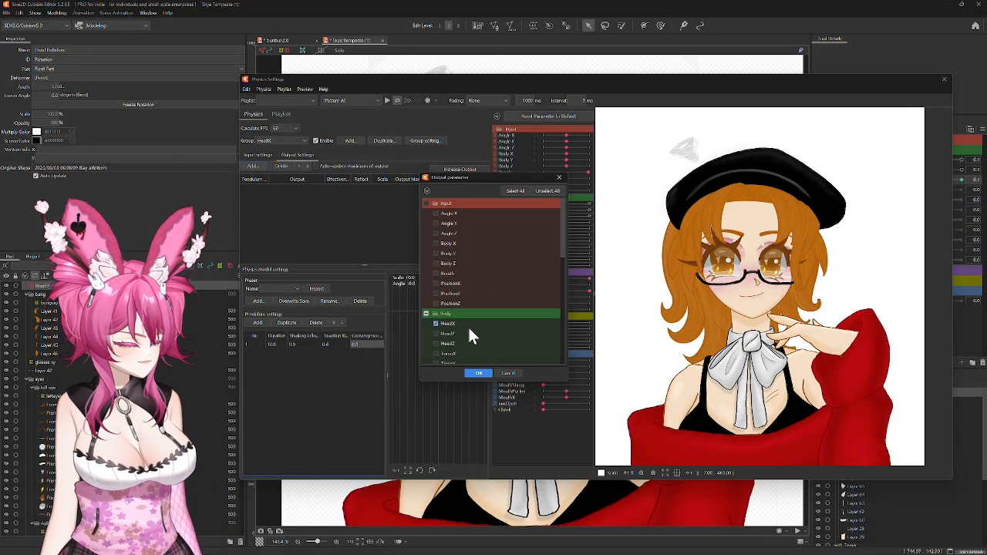
left_click(478, 374)
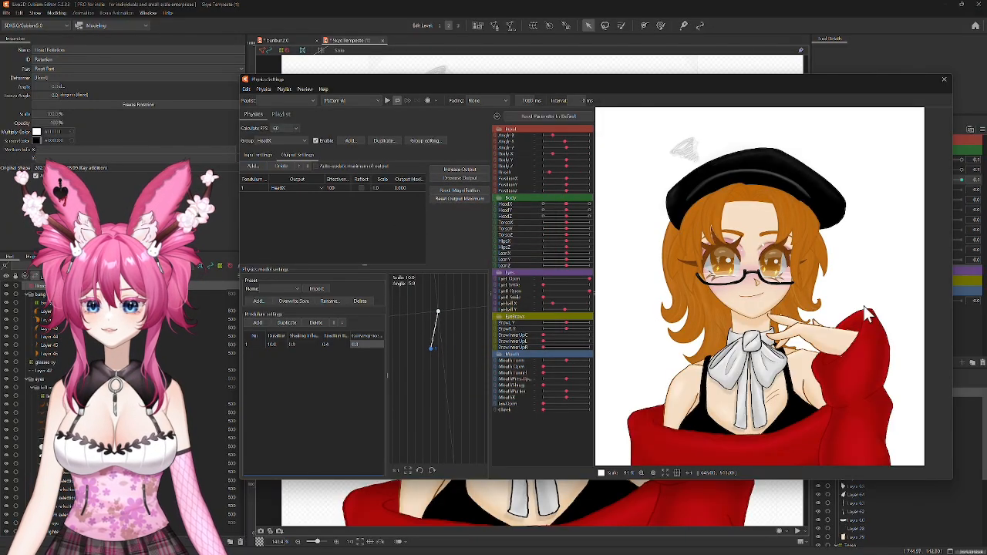
Step: Adjust the HeadX output's magnification to fit the parameter range
left_click(402, 187)
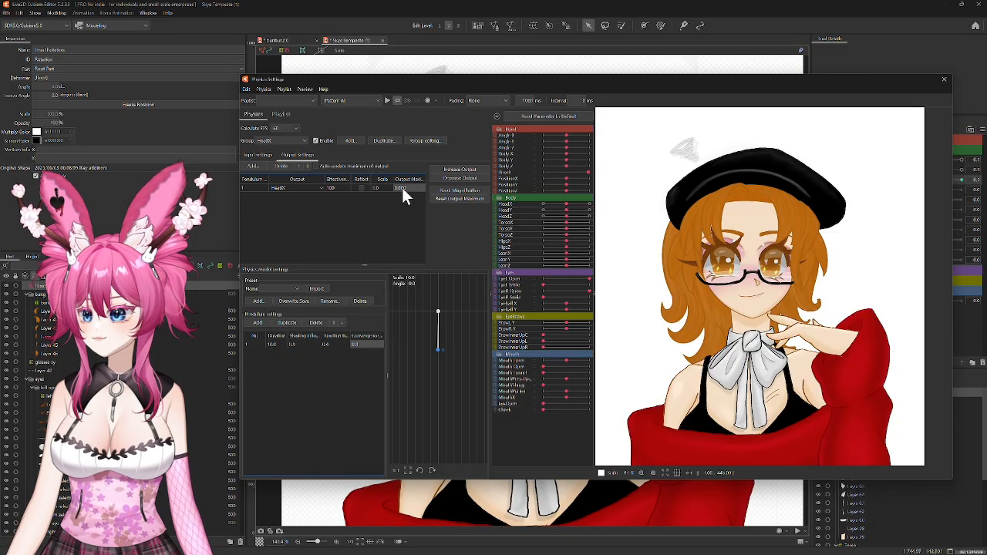
left_click(387, 187)
left_click(448, 169)
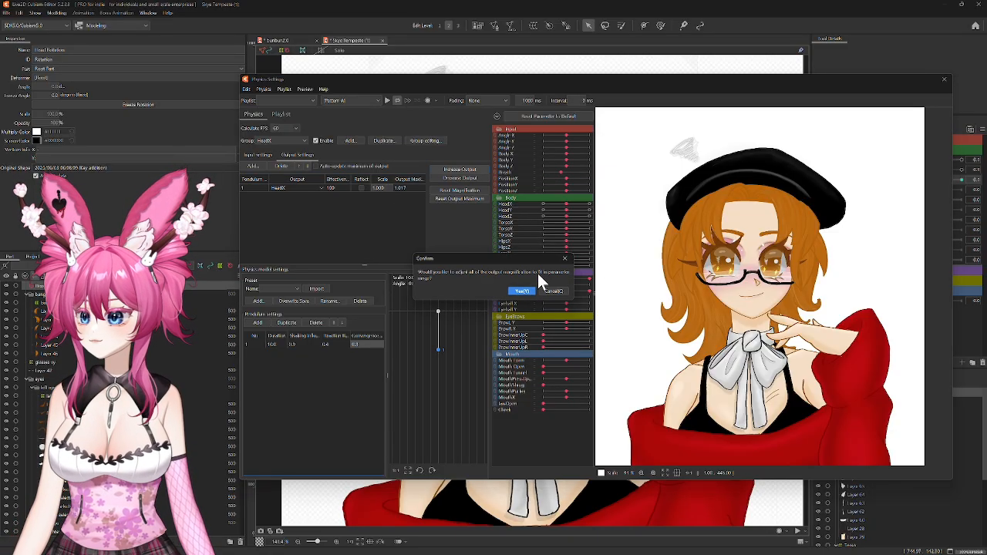
left_click(512, 287)
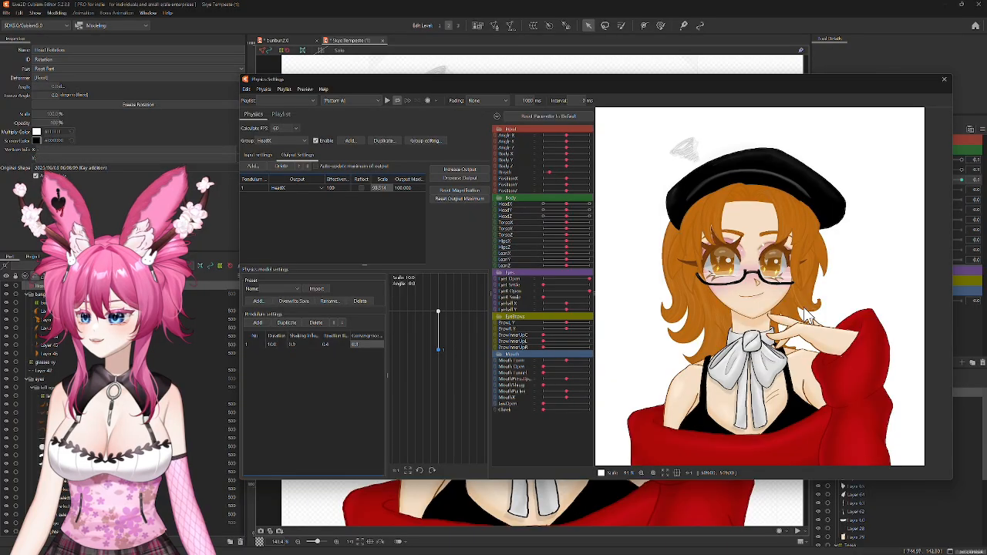
Step: Test the HeadX physics in the preview and set its input angle normalization to a minimum of -60 and a maximum of 60
left_click_drag(810, 312, 790, 286)
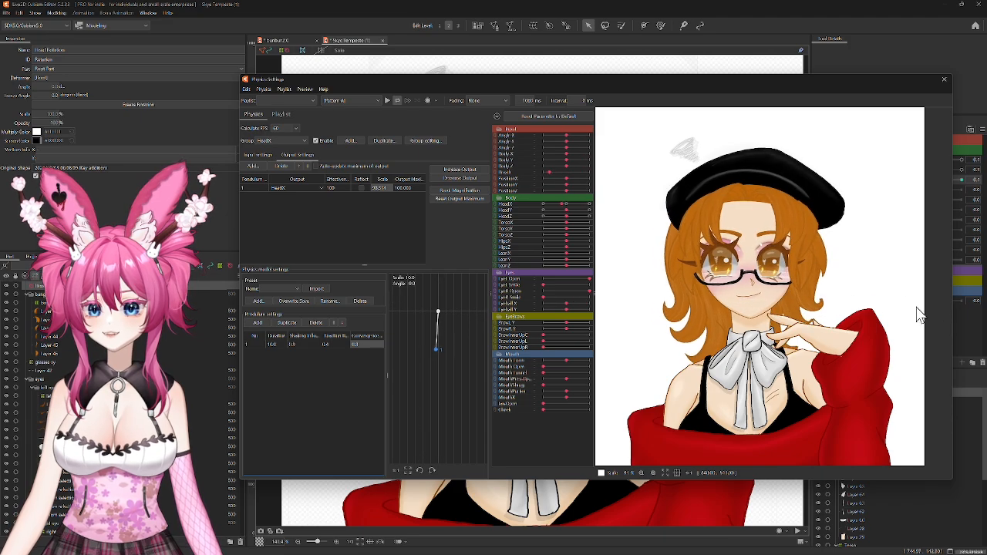
left_click_drag(752, 301, 742, 349)
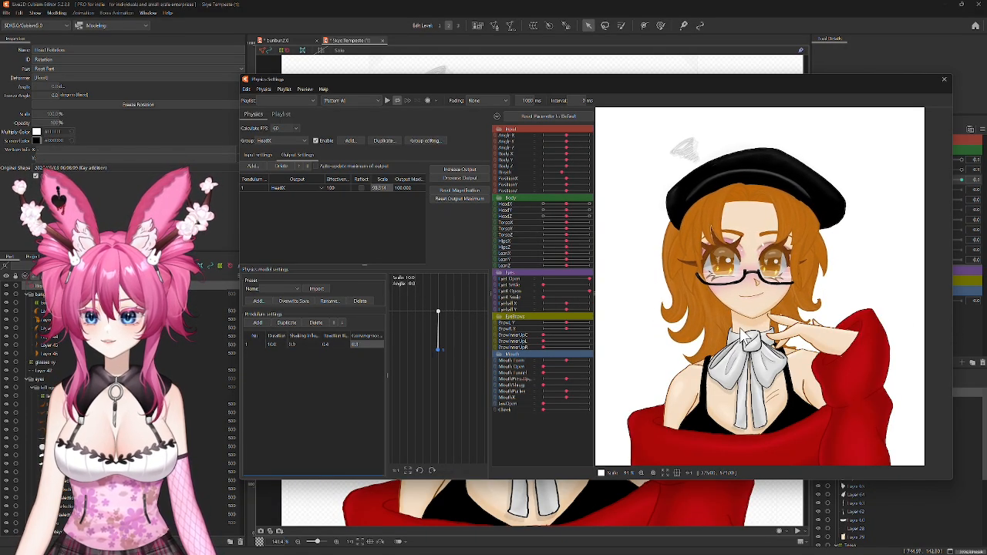
left_click_drag(745, 310, 587, 307)
left_click(261, 155)
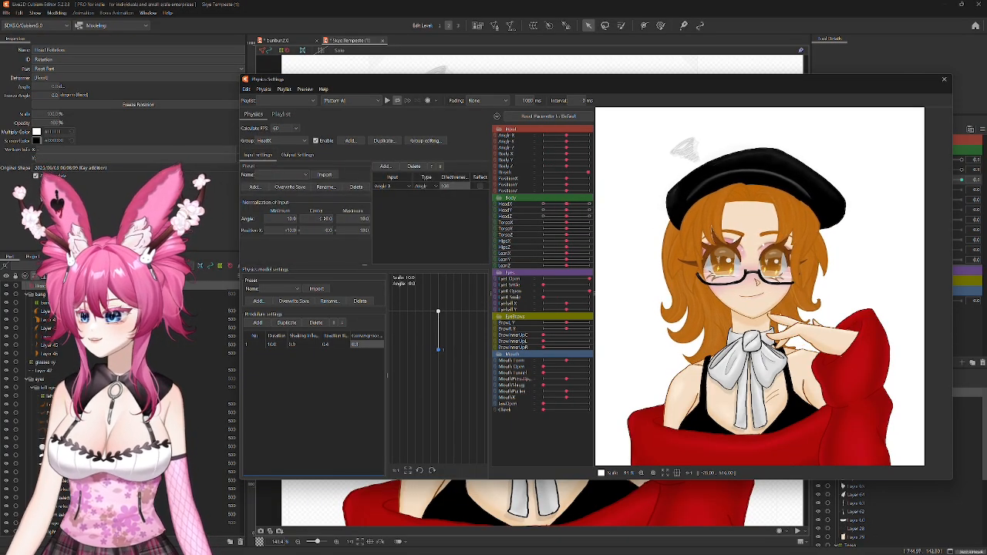
left_click(292, 219)
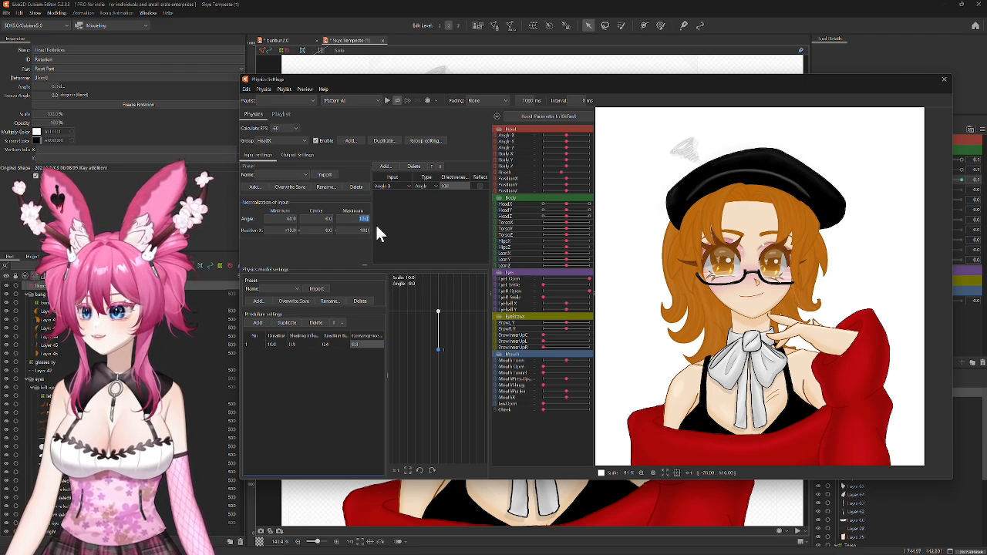
type("60")
key("Return")
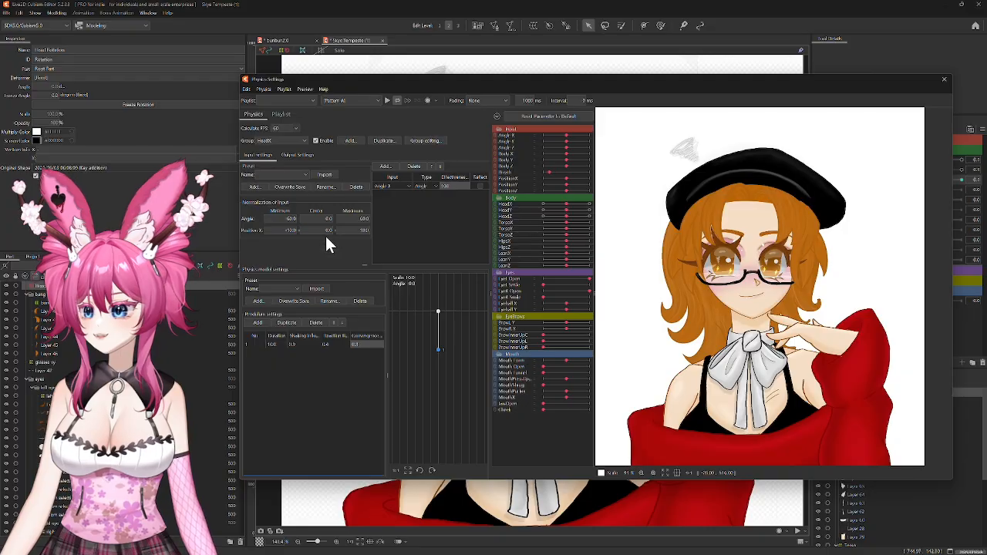
Step: Decrease the HeadX output's magnification to fit the parameter range and test the head movement in the preview
left_click(286, 154)
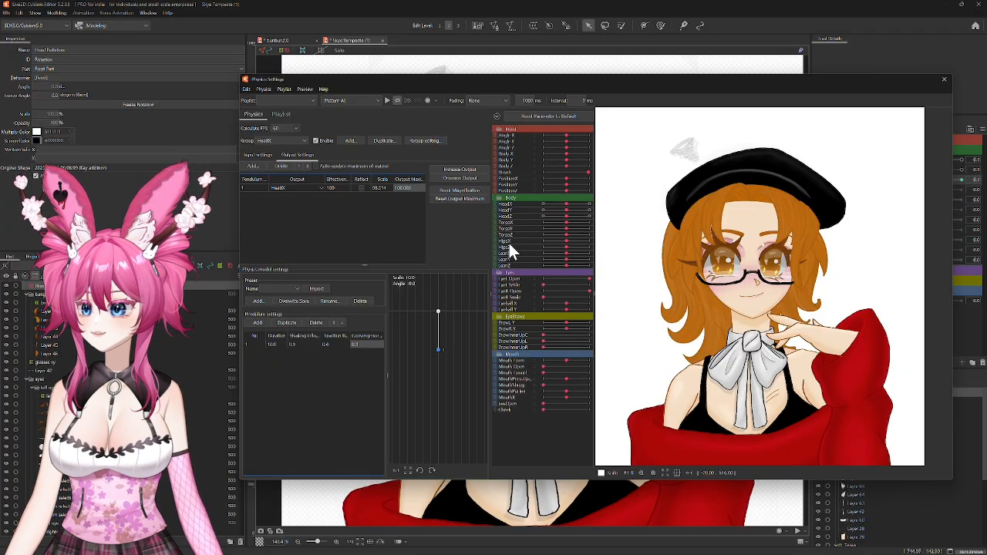
left_click_drag(686, 284, 566, 251)
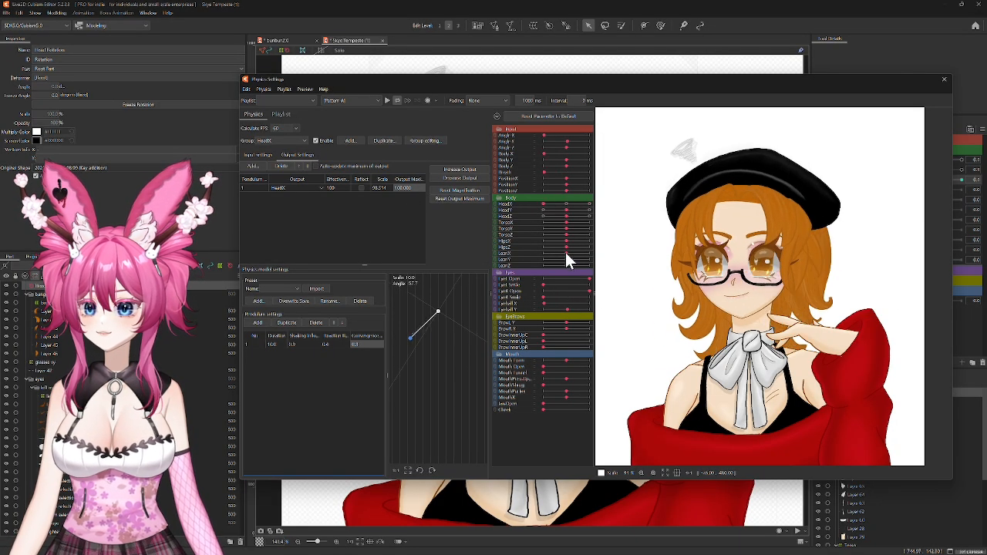
left_click(466, 178)
left_click(525, 284)
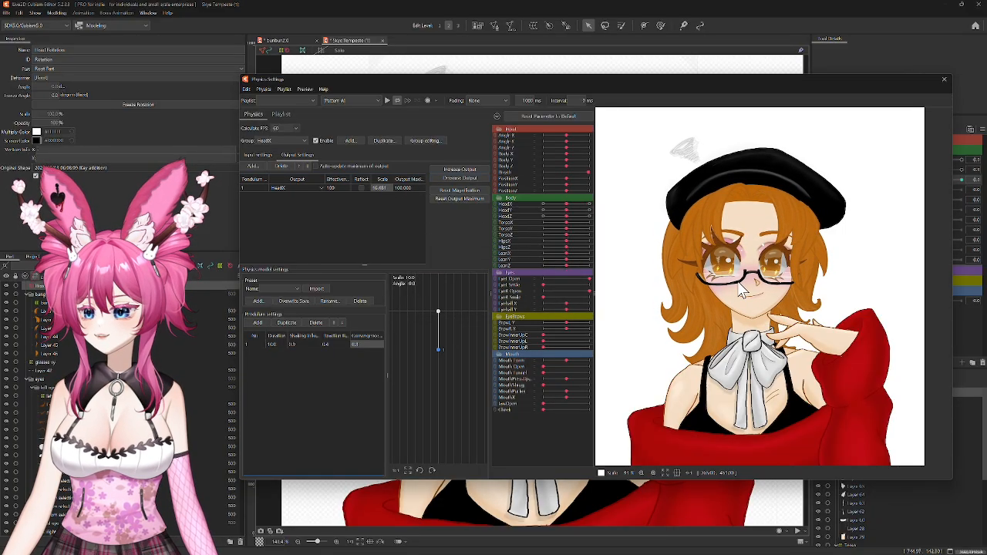
left_click_drag(742, 291, 603, 303)
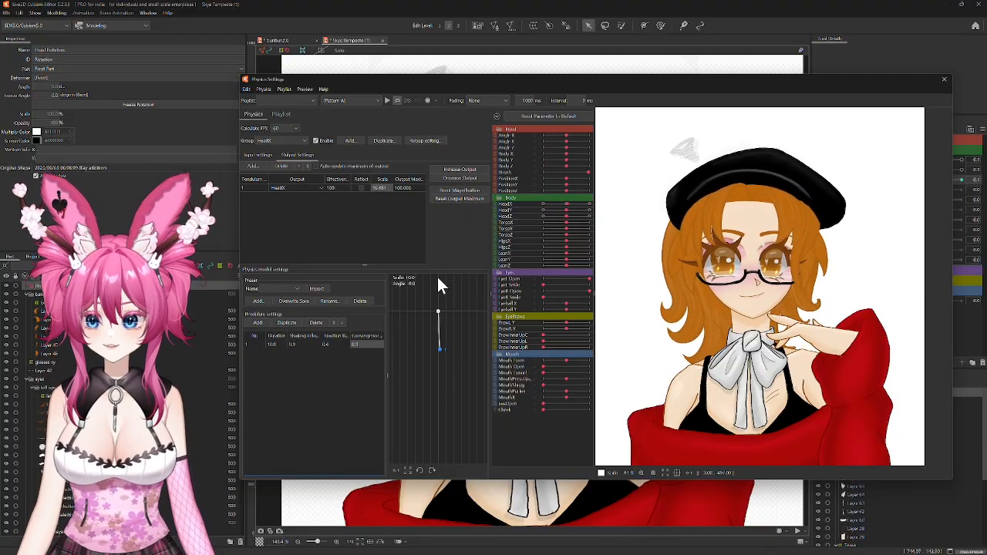
Step: Duplicate the HeadX physics group and name the copy HeadY
left_click(385, 141)
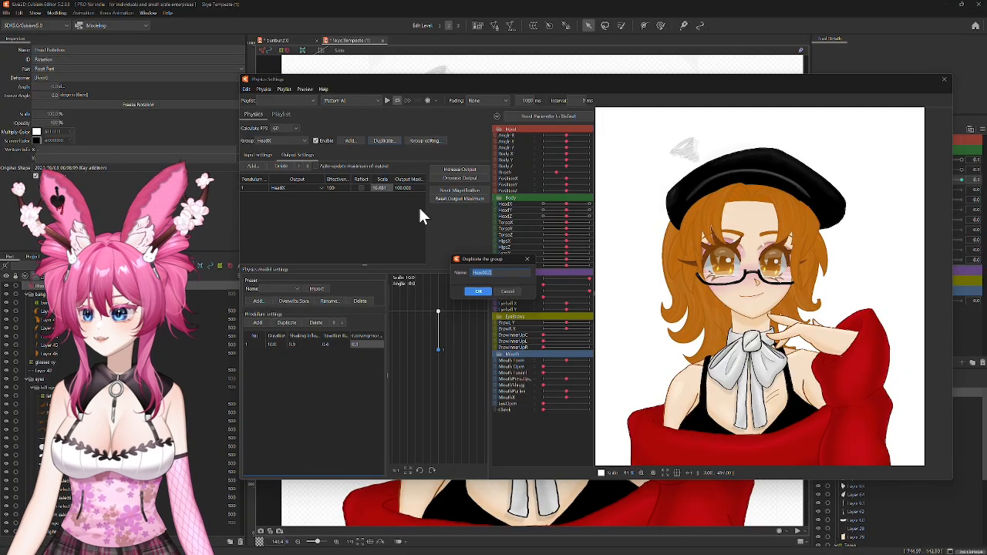
key("Right")
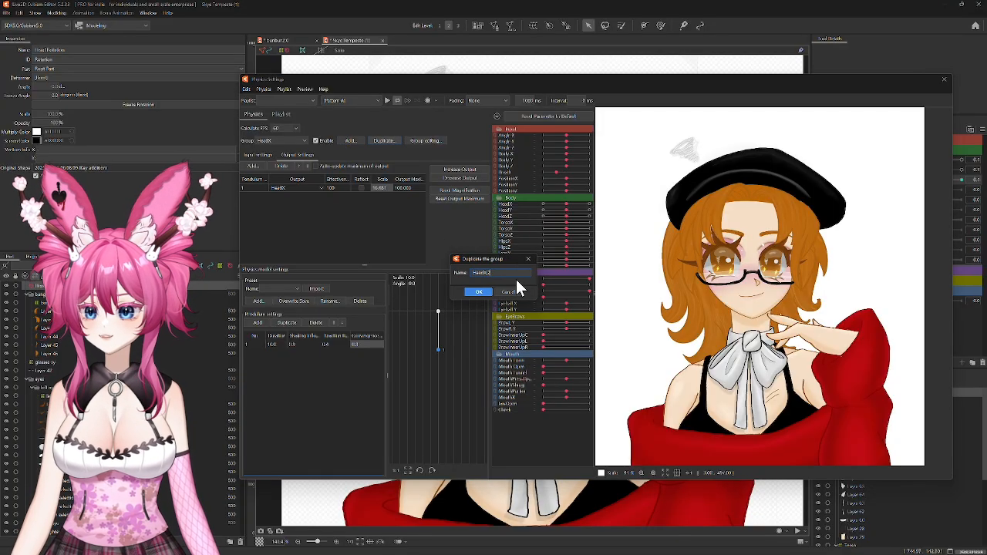
key("BackSpace")
key("BackSpace")
key("BackSpace")
key("BackSpace")
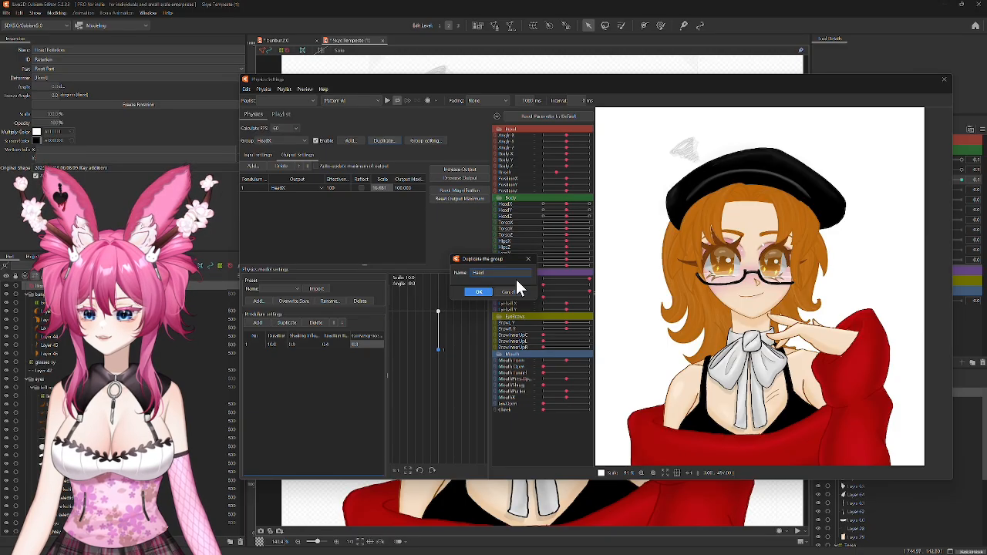
left_click(486, 292)
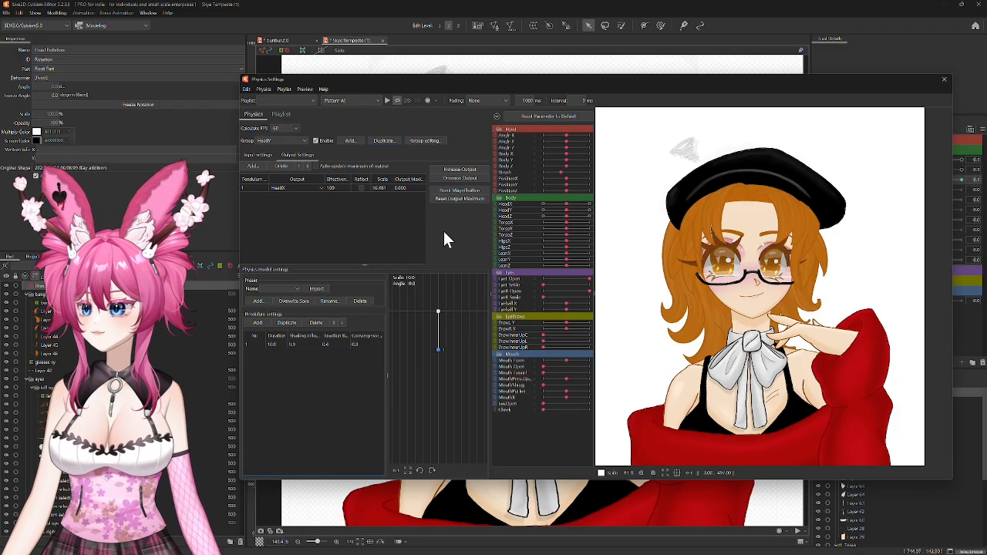
Step: Set the HeadY group's output parameter to HeadY and its input parameter to Angle Y, and test it in the preview
left_click(317, 188)
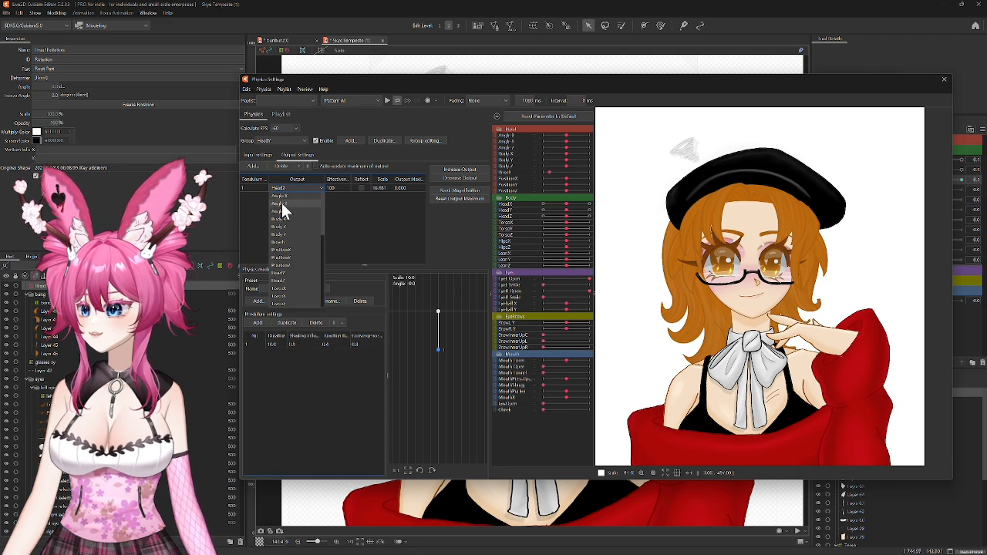
left_click(289, 274)
left_click(265, 153)
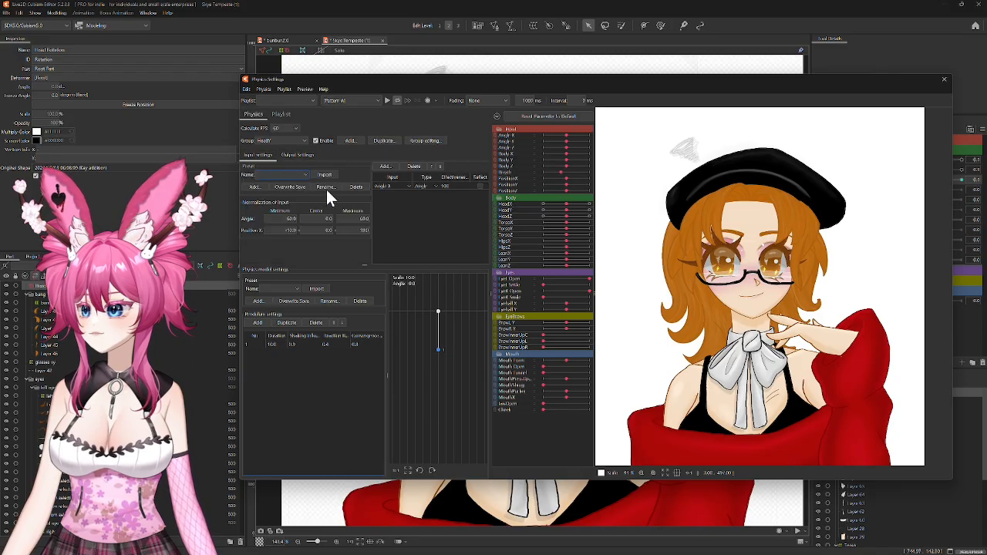
left_click(399, 186)
left_click(398, 199)
left_click(396, 190)
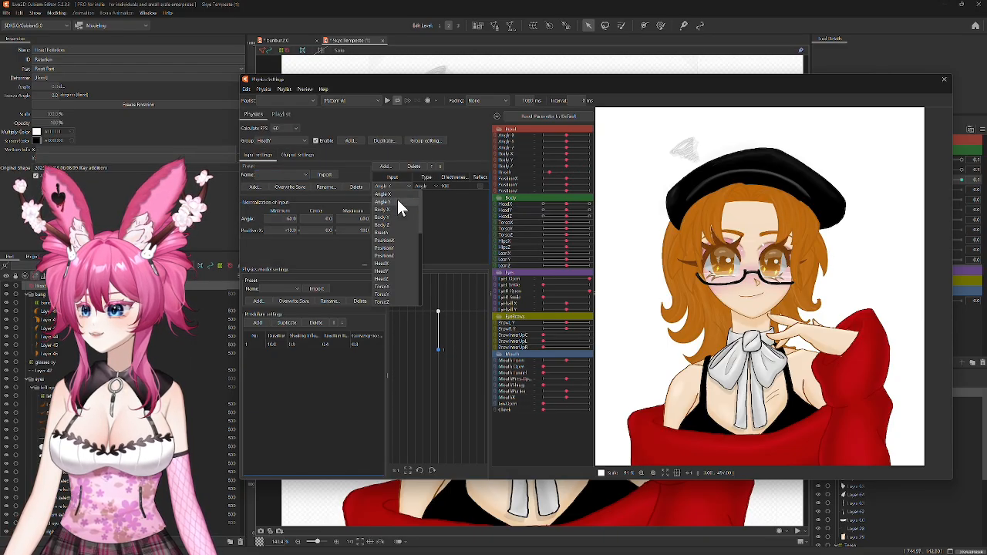
left_click(398, 199)
left_click_drag(747, 364, 753, 153)
left_click_drag(764, 411, 893, 211)
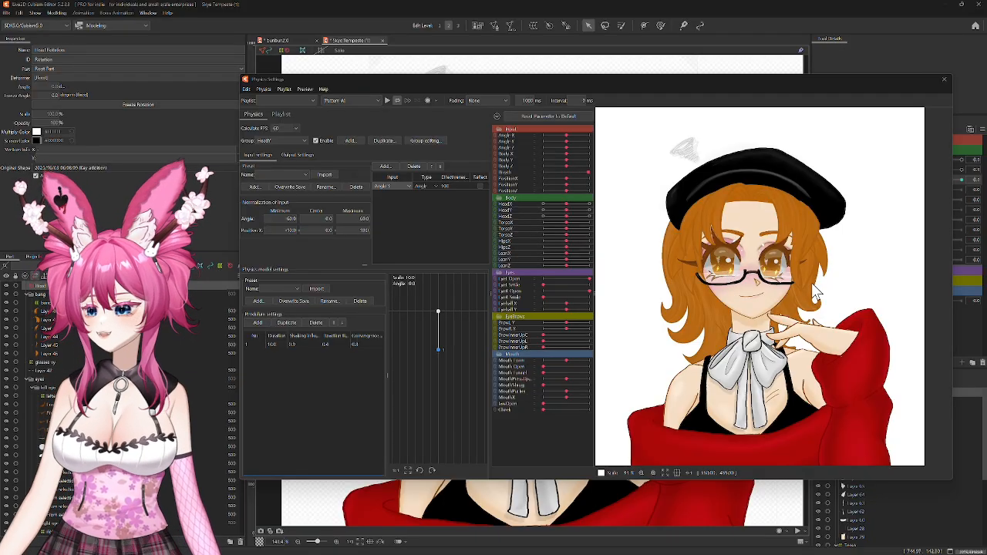
left_click_drag(816, 291, 804, 201)
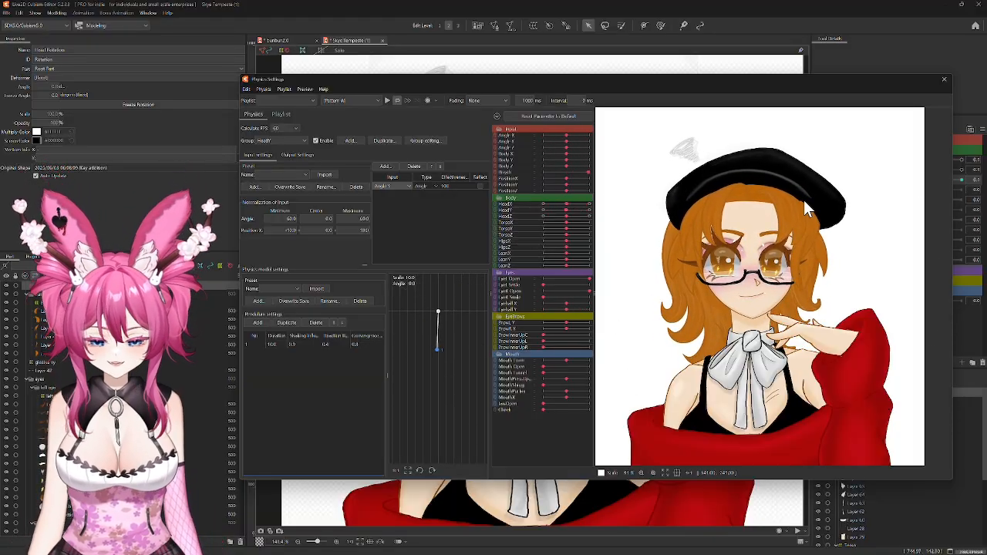
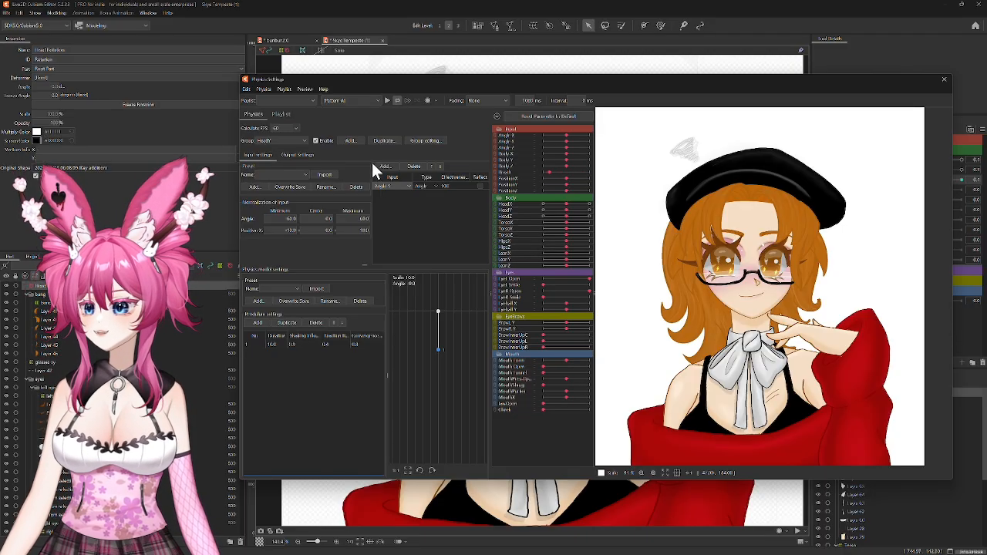
Step: Duplicate the HeadY physics group as HeadZ and set the new group's output parameter to Angle Z
left_click(385, 141)
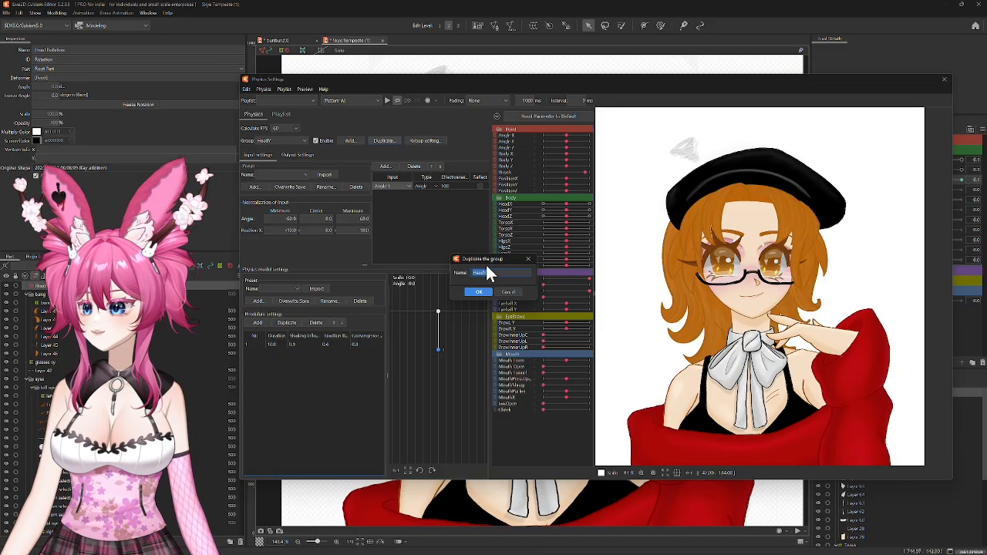
double_click(486, 272)
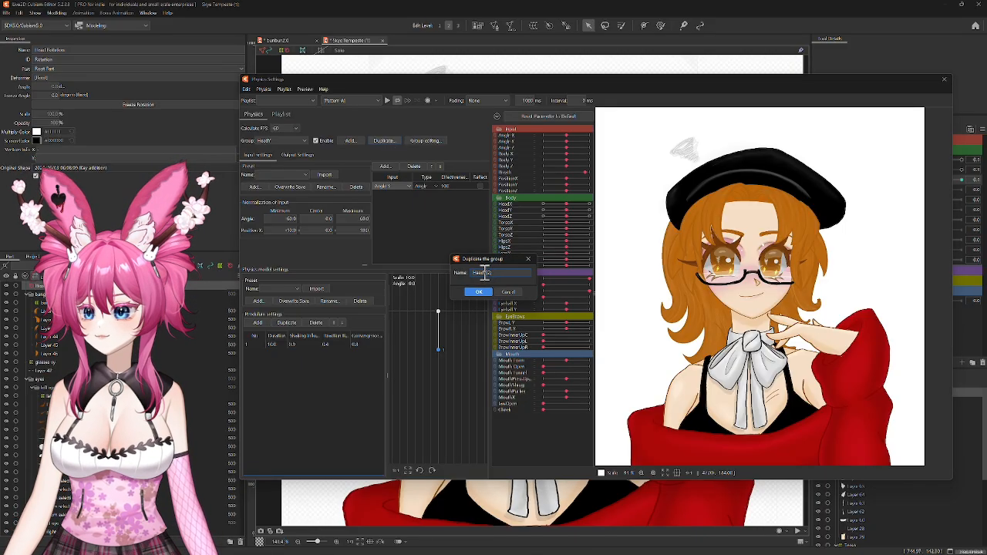
type("HeadZ")
left_click(479, 291)
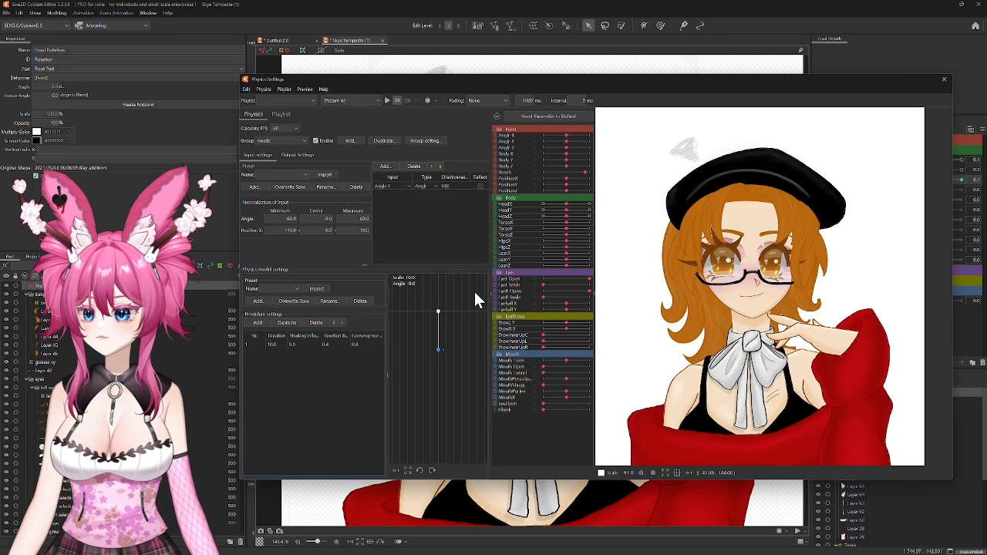
left_click(297, 155)
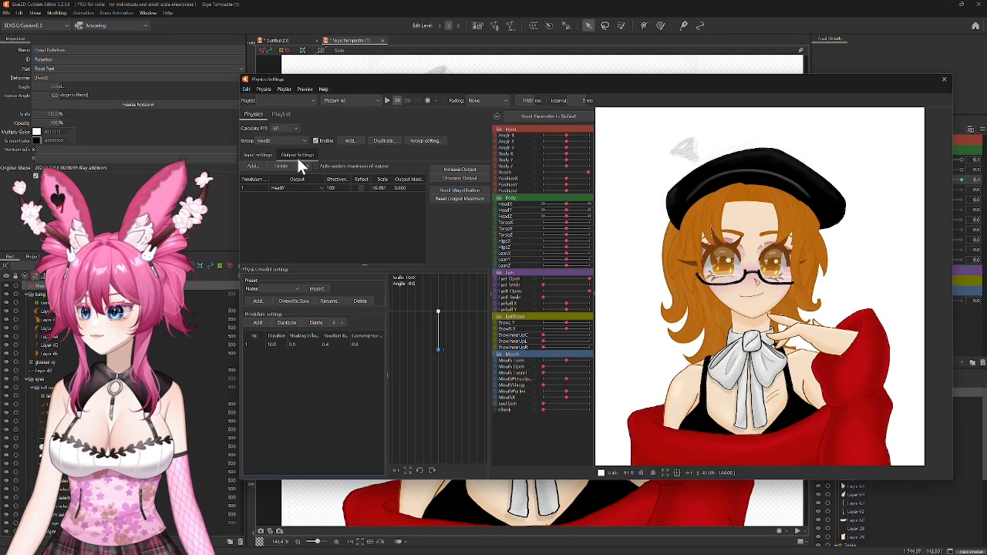
left_click(303, 188)
left_click(291, 211)
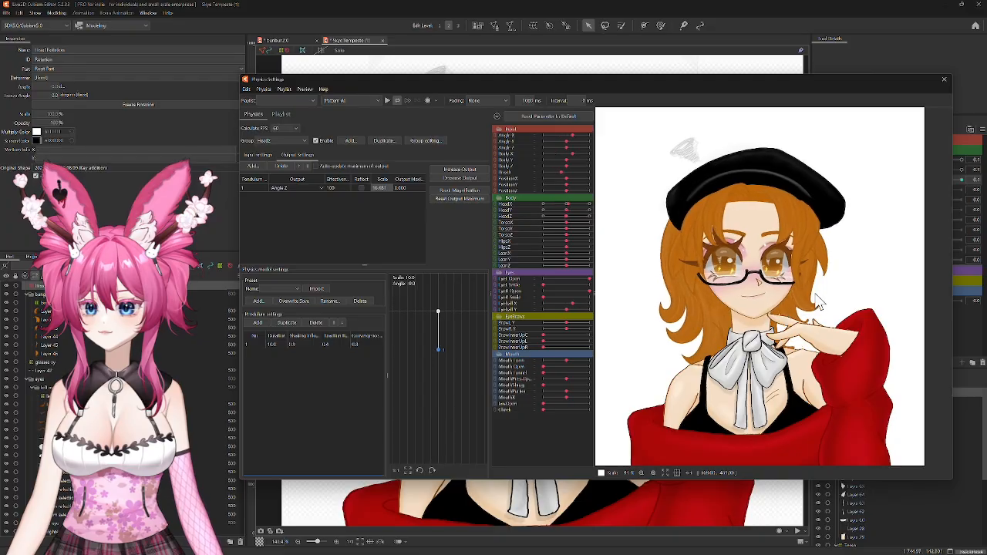
Step: In the cursor tracking settings, assign Angle Z to Left mouse button X, set Angle X to Unset, and test the preview
left_click(266, 89)
mouse_move(300, 90)
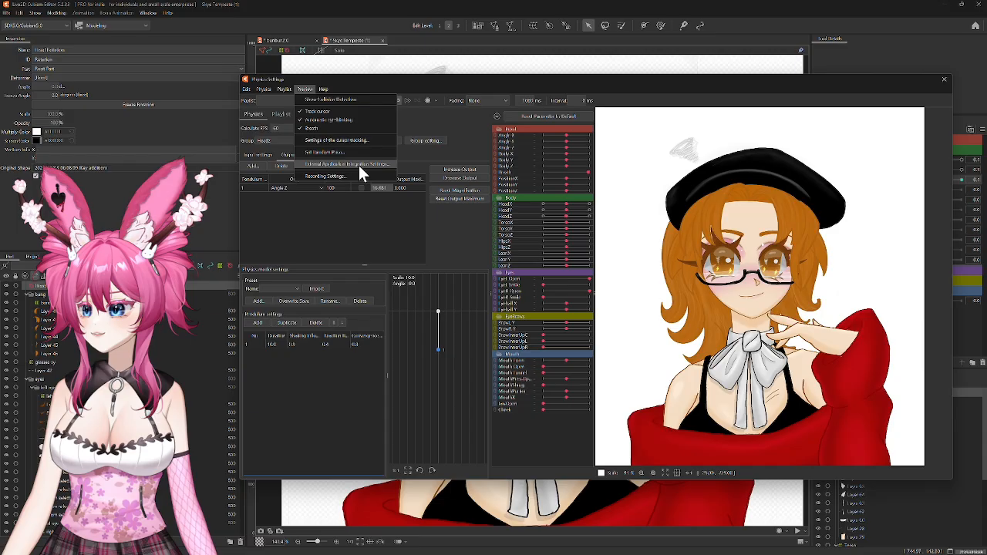
left_click(354, 141)
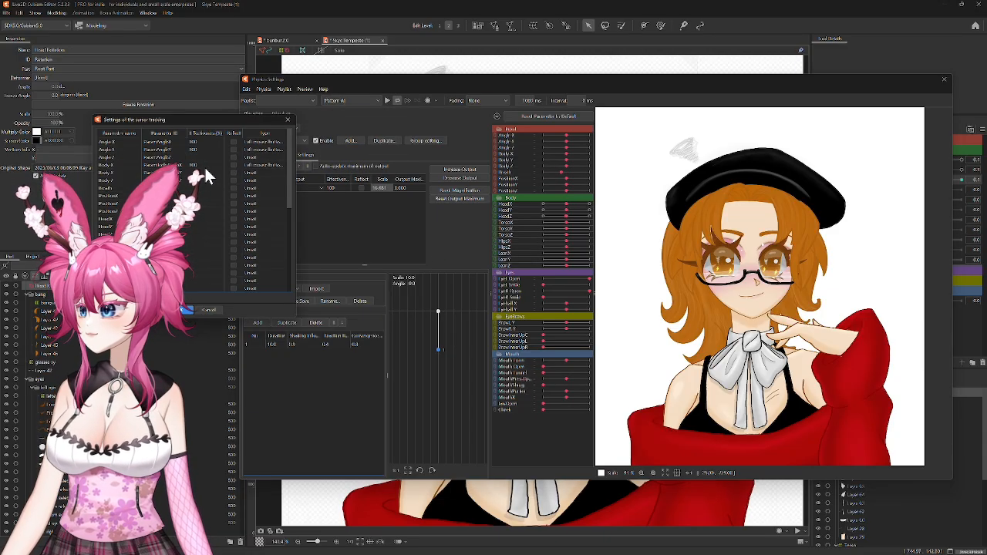
left_click(250, 157)
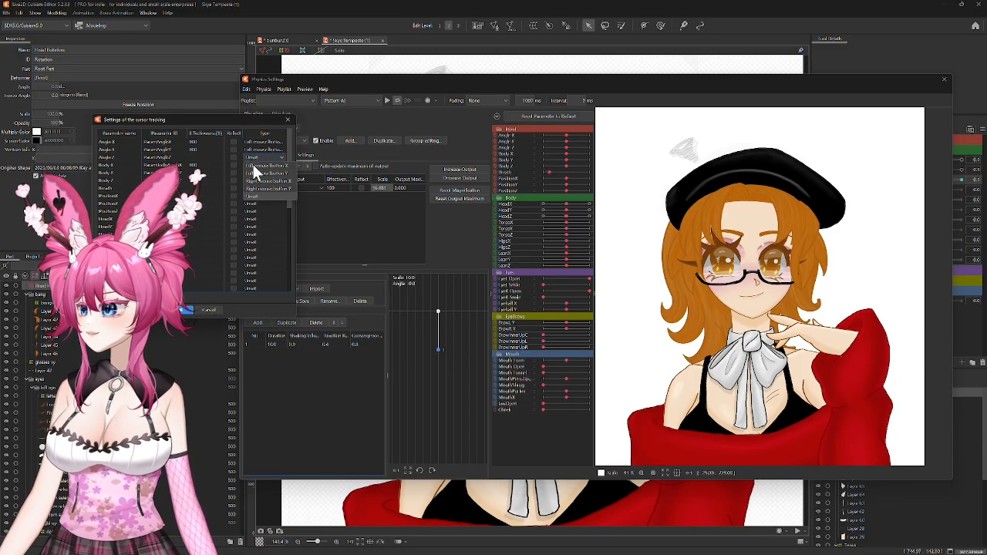
left_click(254, 166)
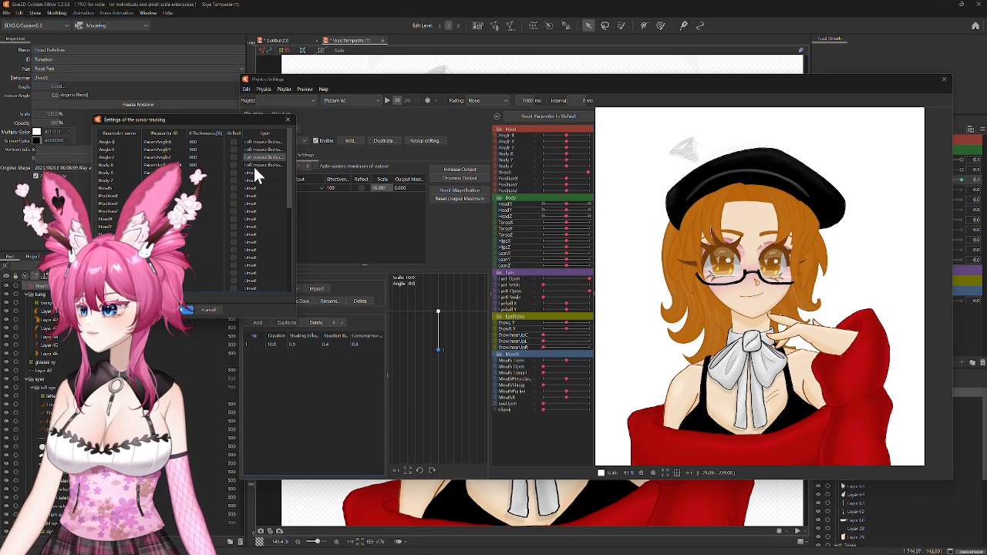
left_click(256, 142)
left_click(261, 180)
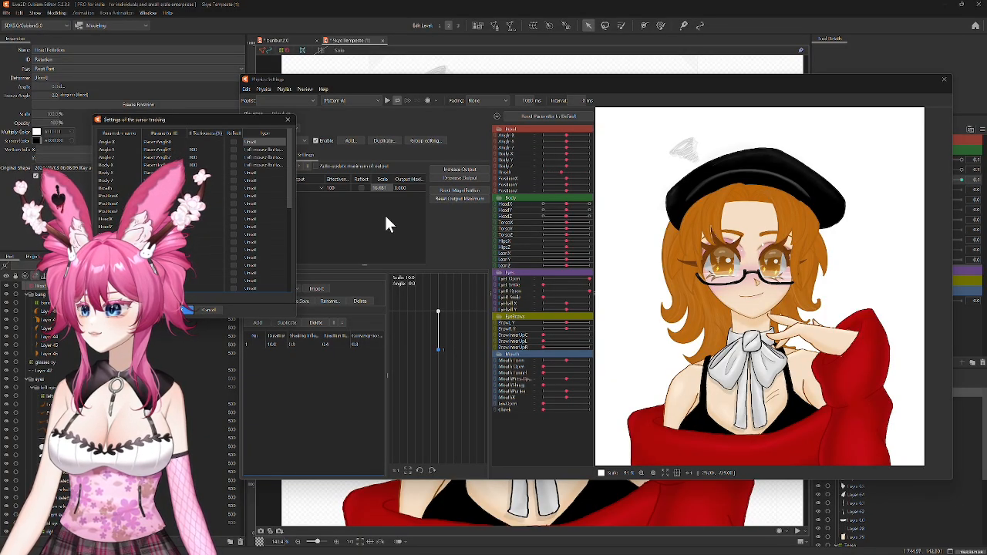
left_click_drag(664, 293, 763, 344)
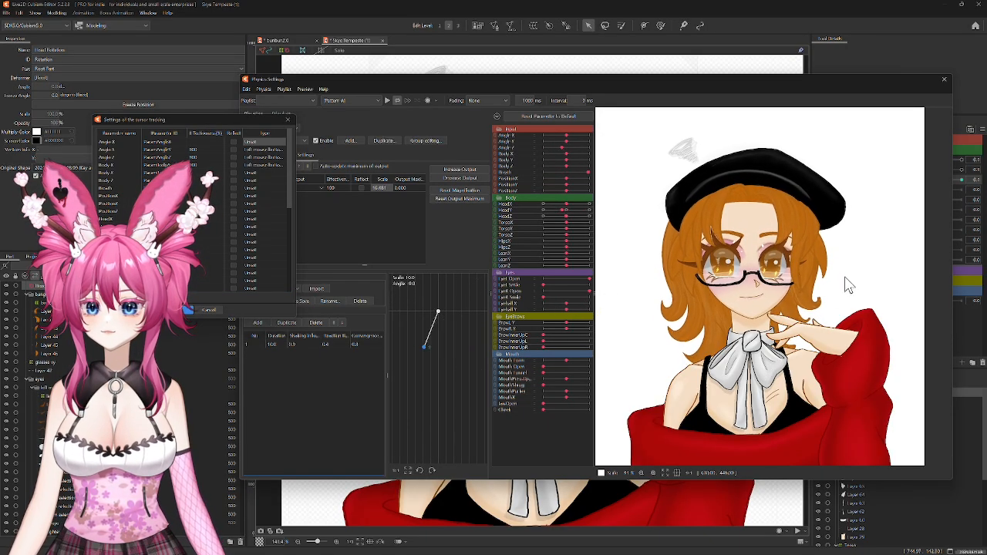
left_click(286, 121)
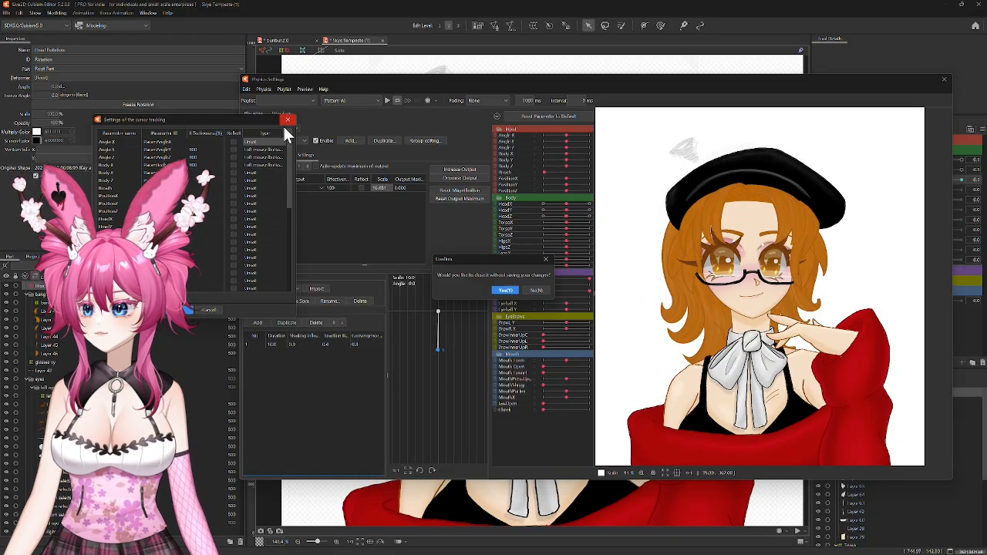
left_click(532, 290)
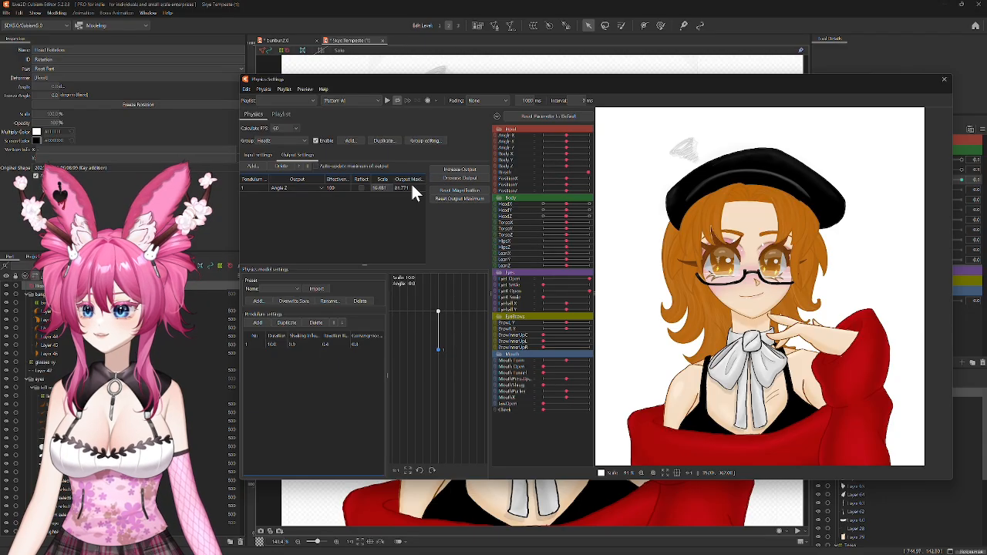
Step: Reset the HeadZ group's output magnification, set its input parameter to Angle Z, and test it in the preview
left_click(465, 177)
left_click(518, 290)
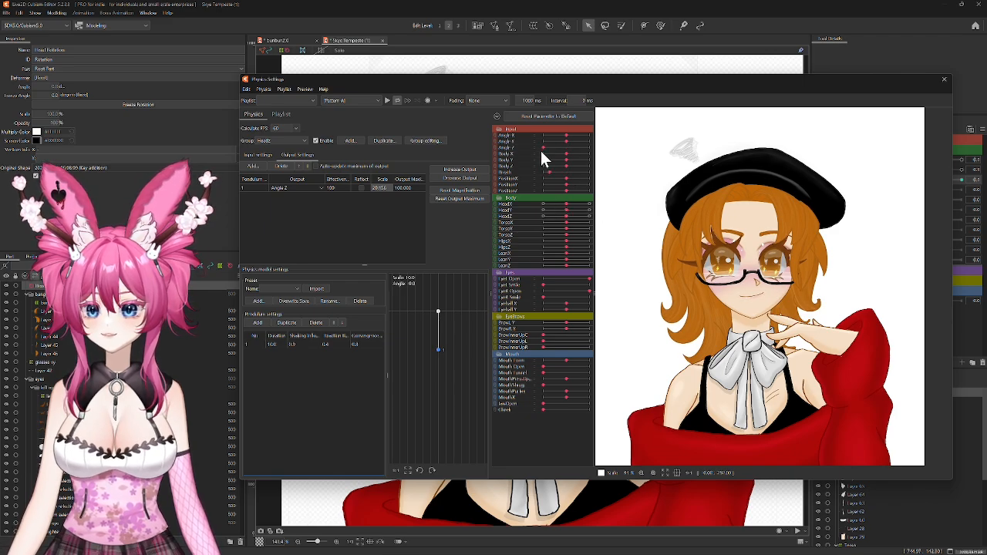
left_click(266, 155)
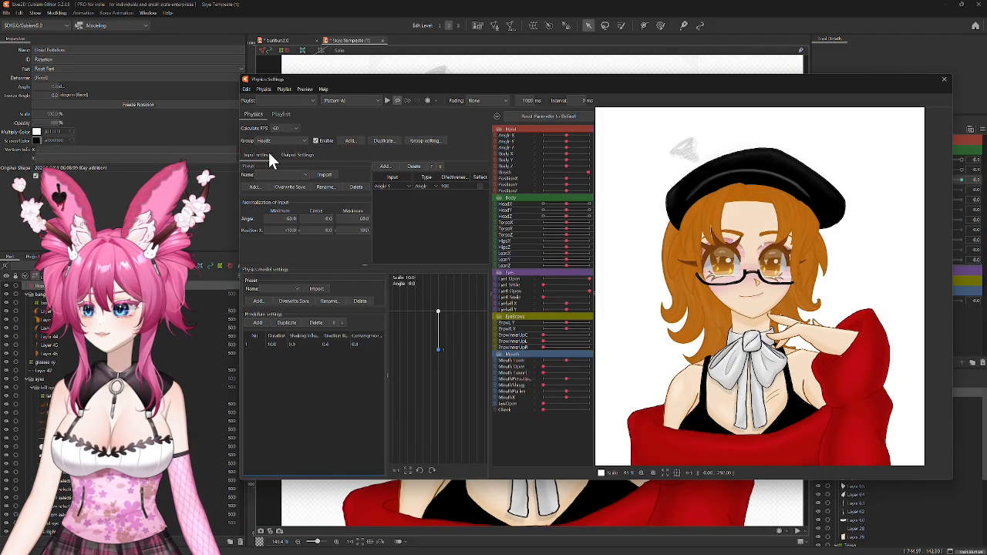
left_click(409, 187)
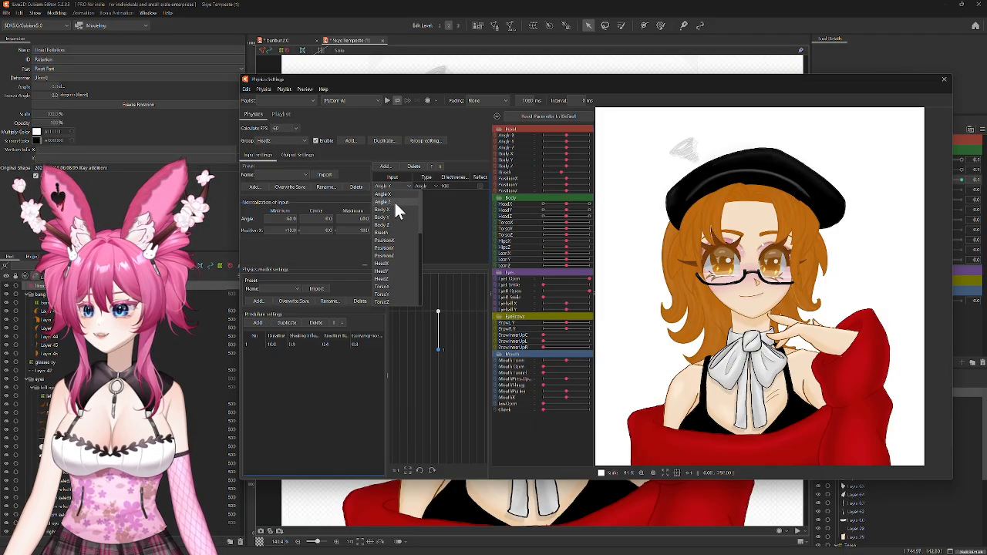
left_click(394, 202)
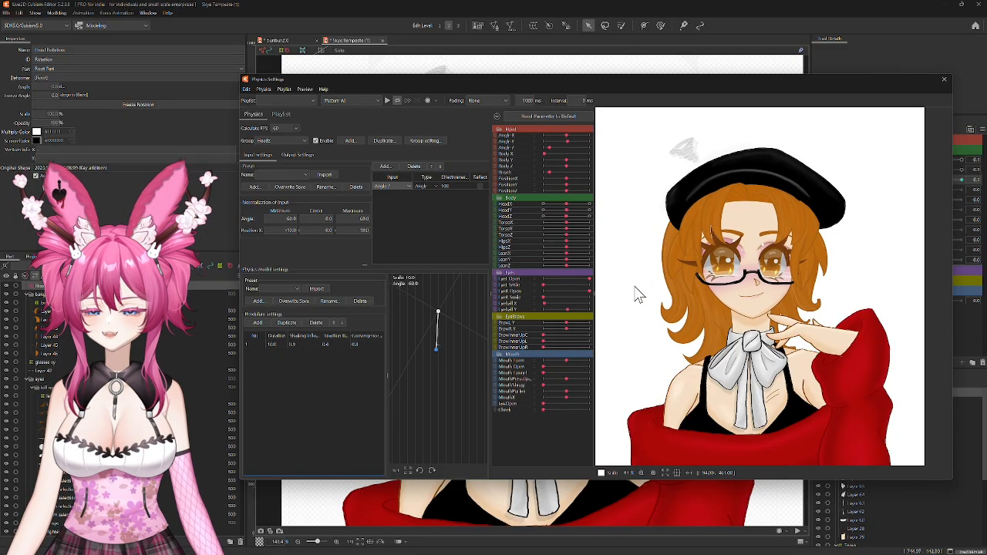
left_click_drag(636, 288, 610, 241)
left_click_drag(701, 234, 573, 217)
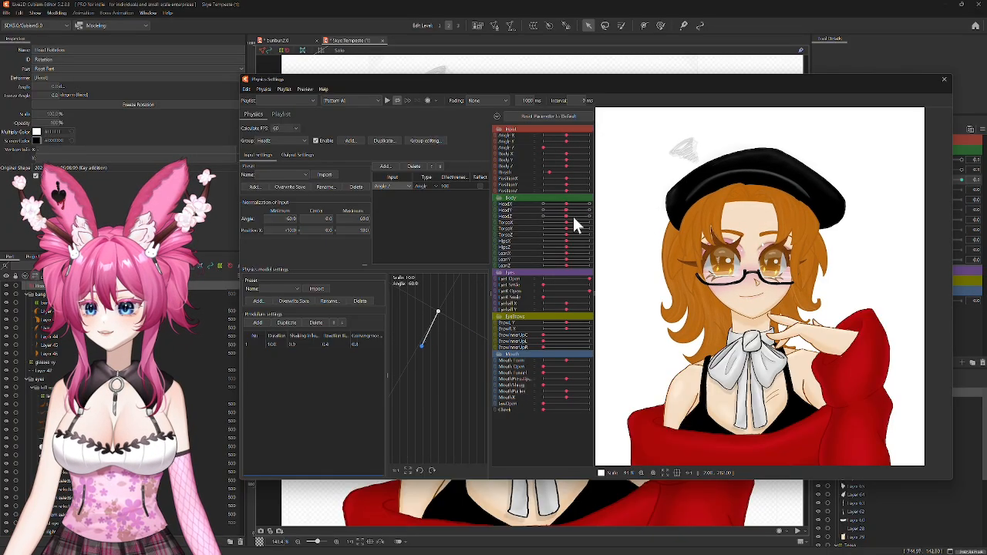
Step: Set the HeadZ group's output parameter to HeadZ, reset the magnification, and test the head tilt in the preview
left_click(289, 156)
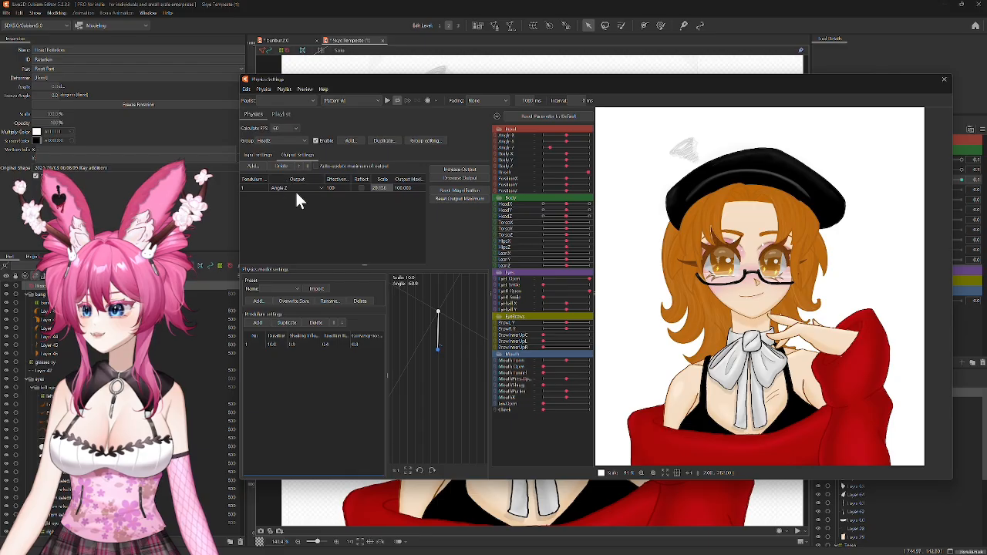
left_click(298, 189)
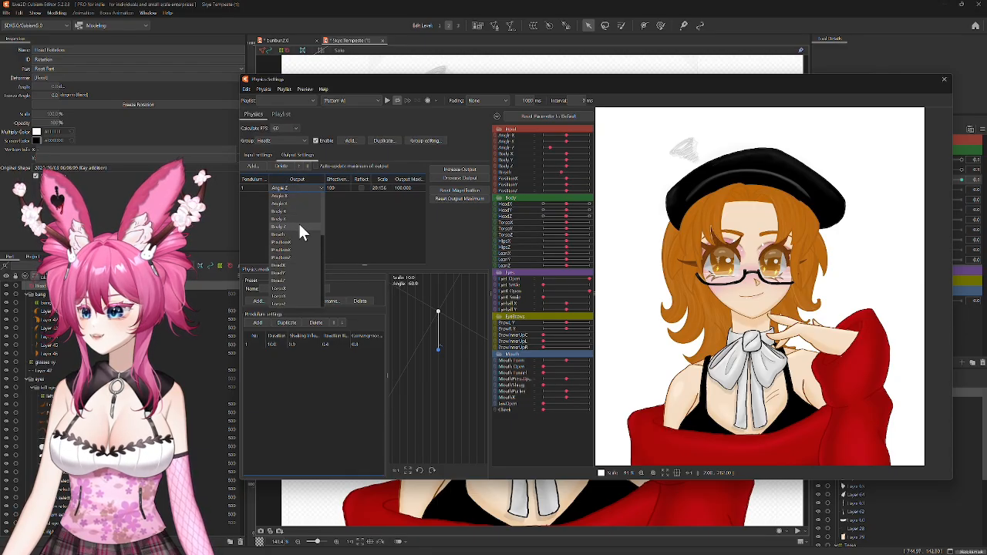
scroll(297, 231, "down", 1)
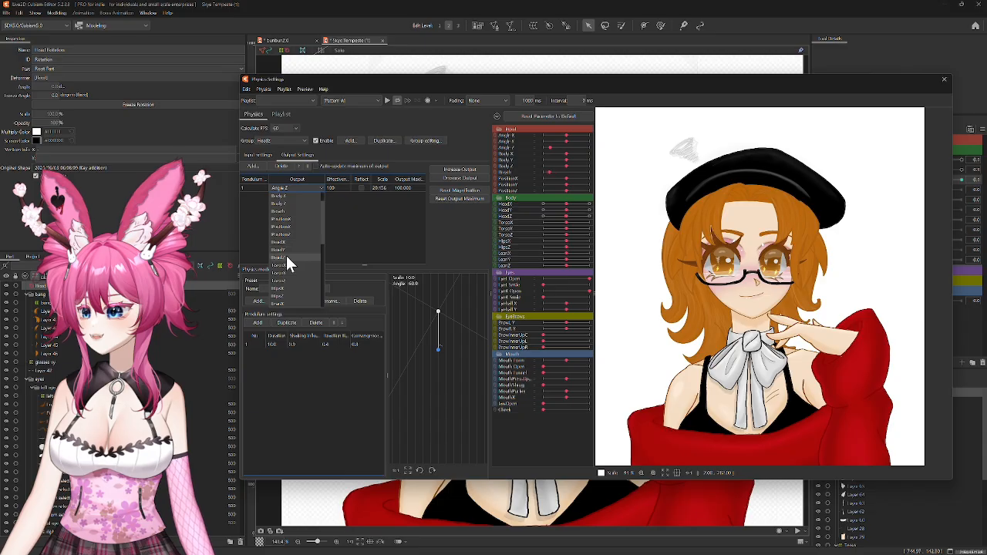
left_click(287, 258)
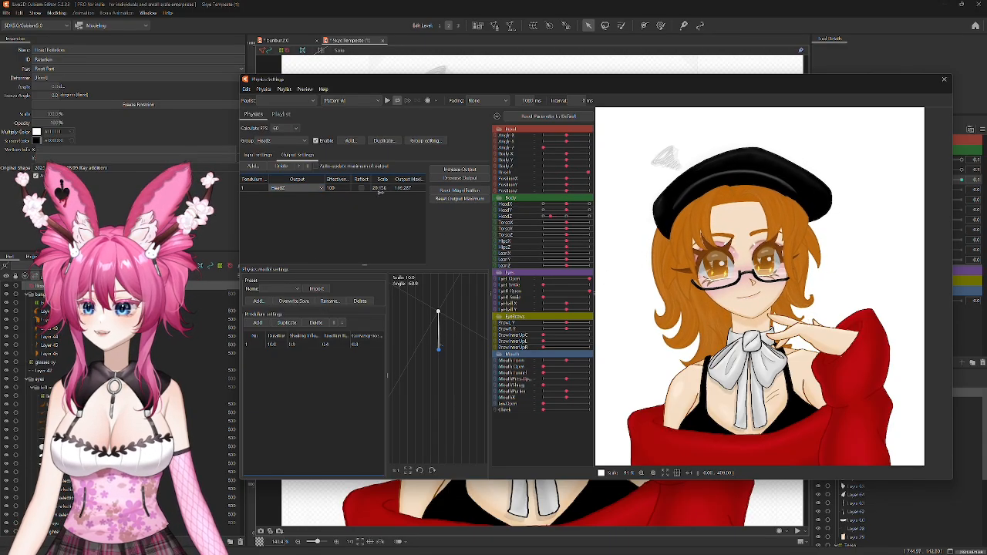
left_click(457, 187)
left_click(514, 288)
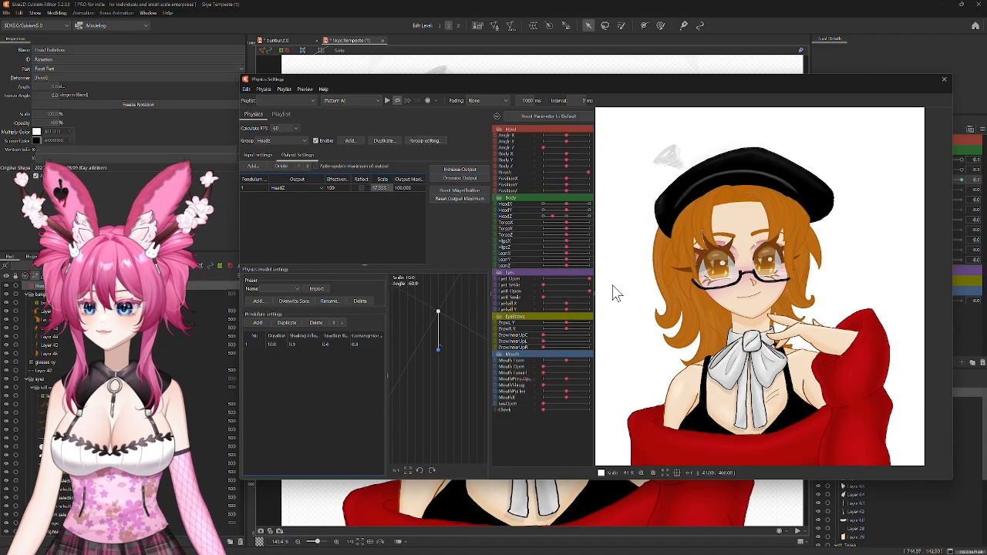
left_click_drag(759, 278, 453, 280)
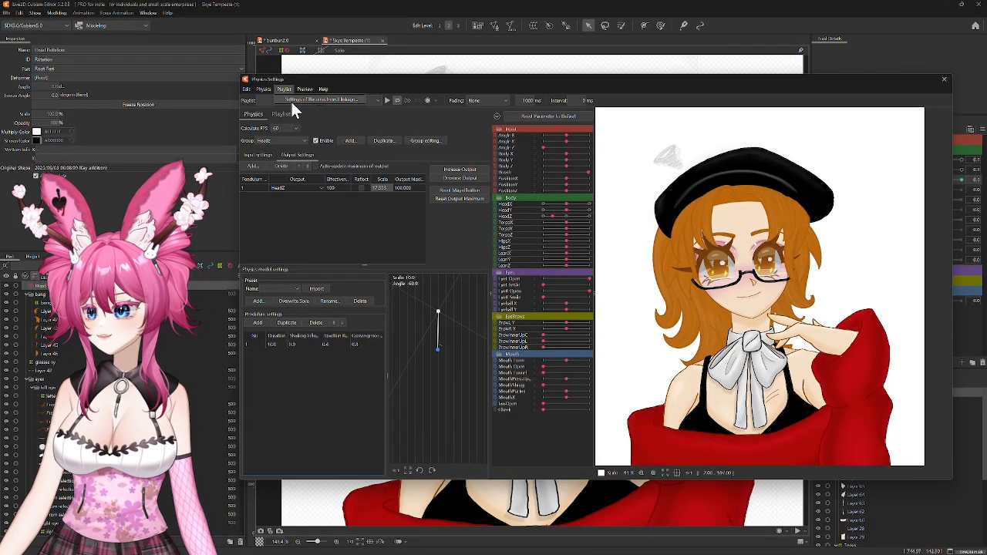
Step: Assign Angle X to Left mouse button X in the cursor tracking settings, and return Angle Z to its centre value
left_click(305, 89)
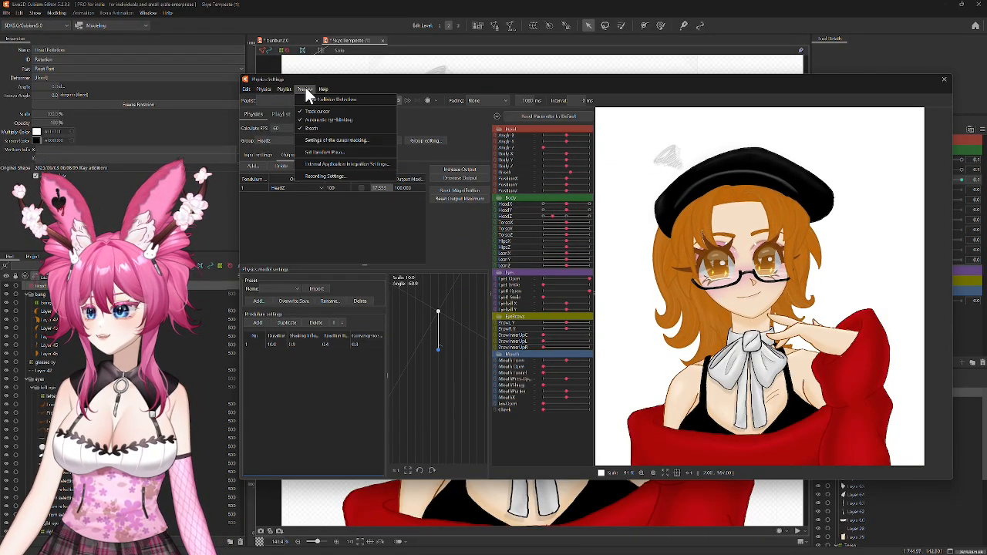
left_click(336, 139)
left_click(264, 142)
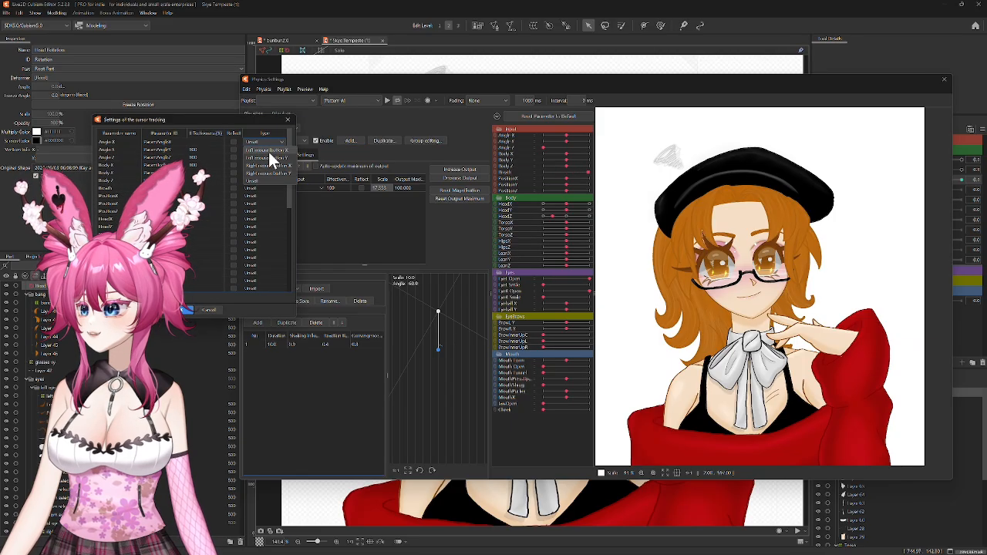
left_click(270, 151)
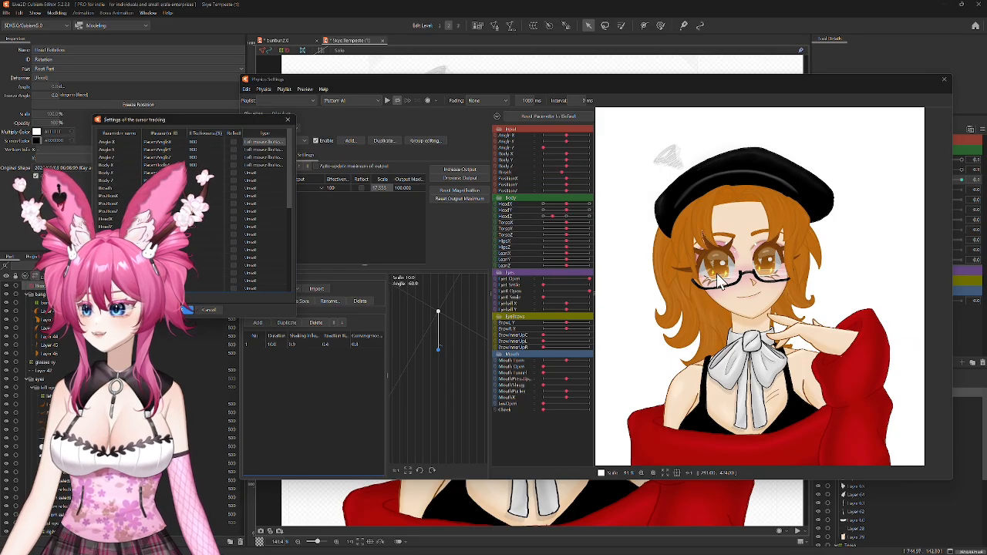
left_click_drag(717, 276, 644, 283)
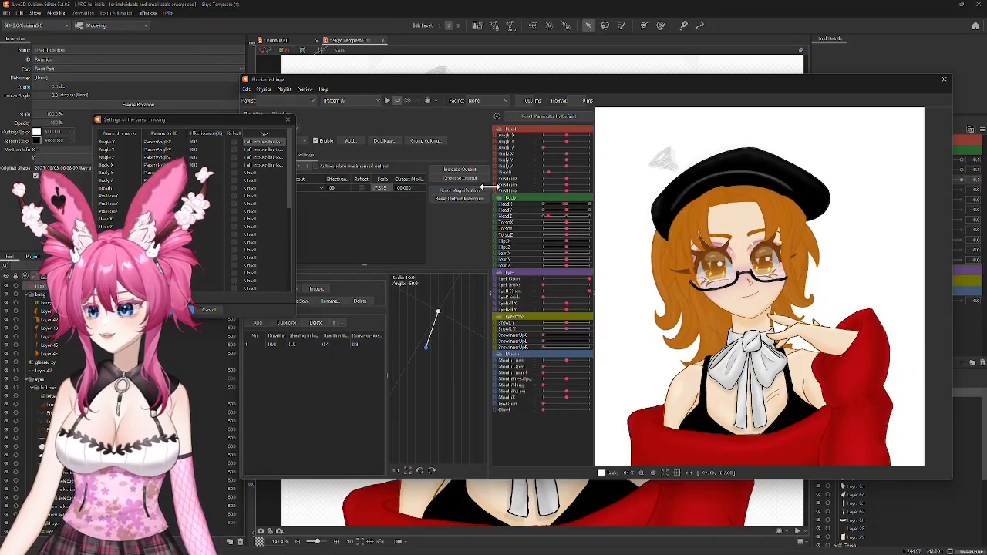
left_click(181, 310)
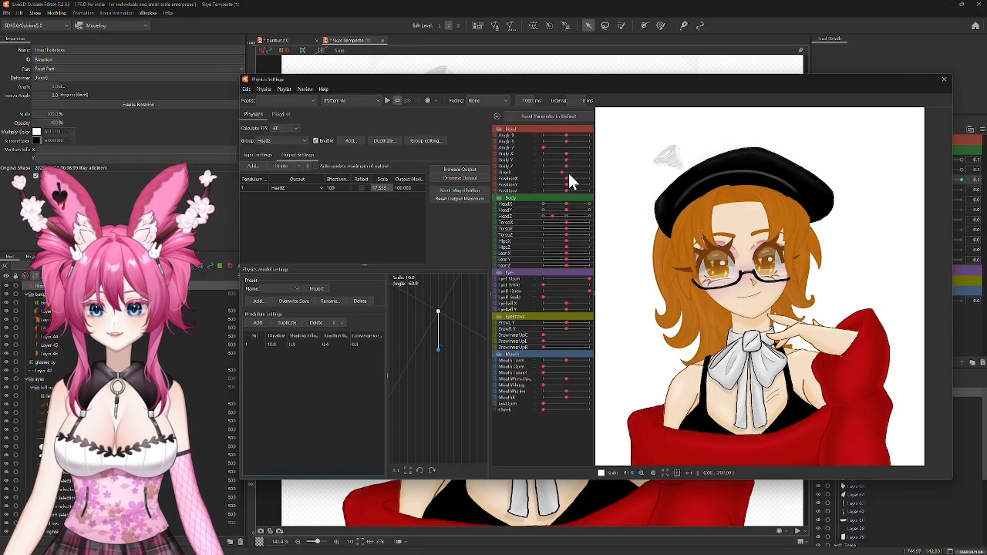
left_click_drag(542, 147, 566, 149)
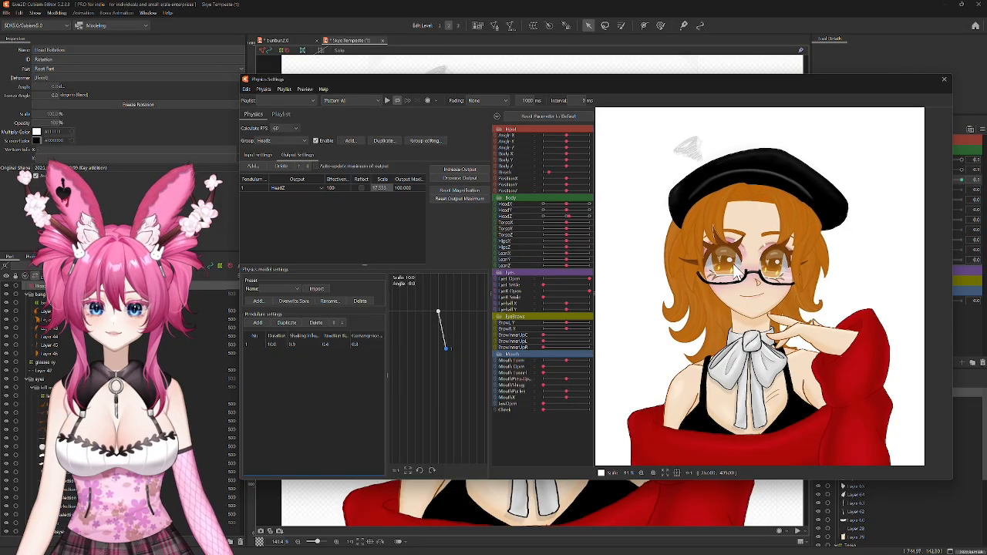
left_click_drag(733, 265, 973, 268)
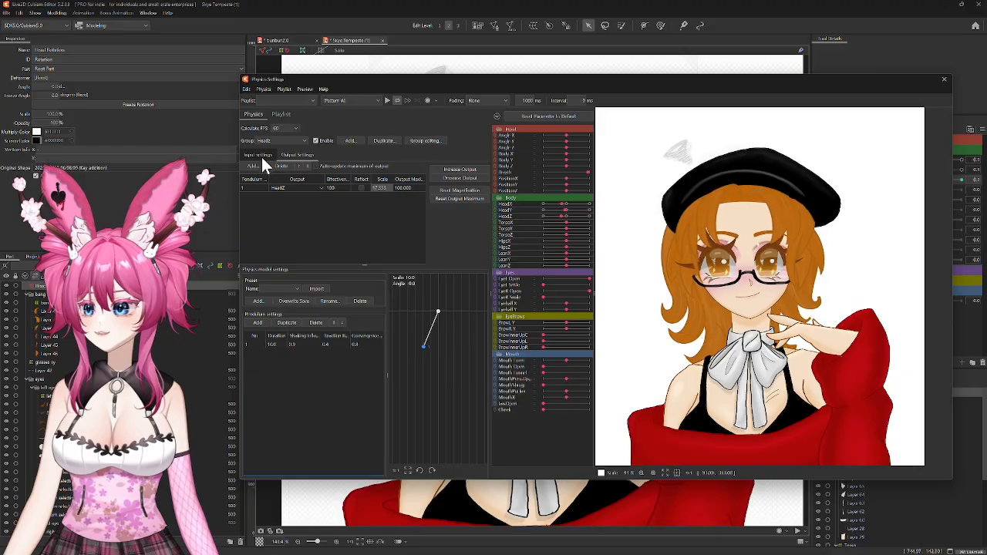
Step: Set the HeadZ group's input normalization angle to a minimum of -45 and a maximum of 45
left_click(261, 157)
left_click(290, 219)
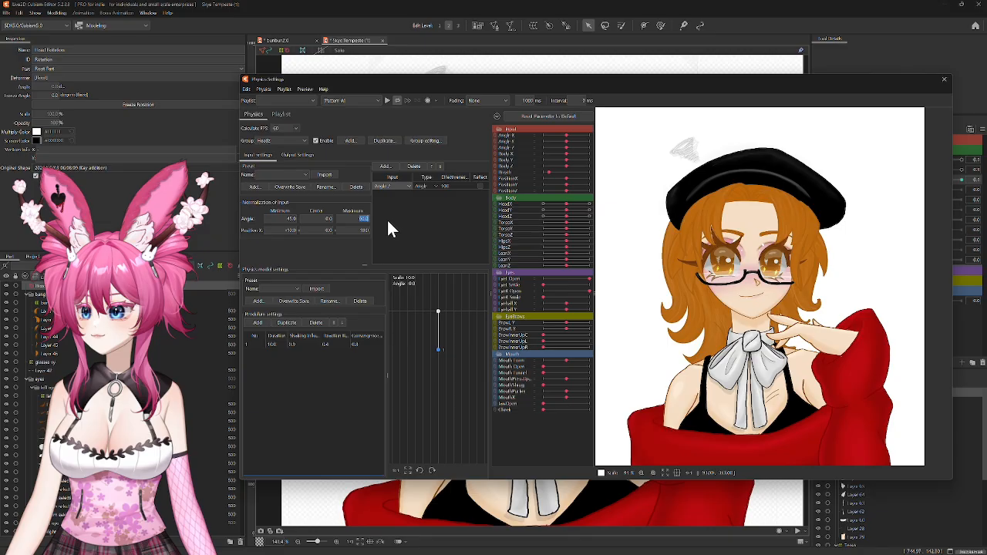
left_click(308, 155)
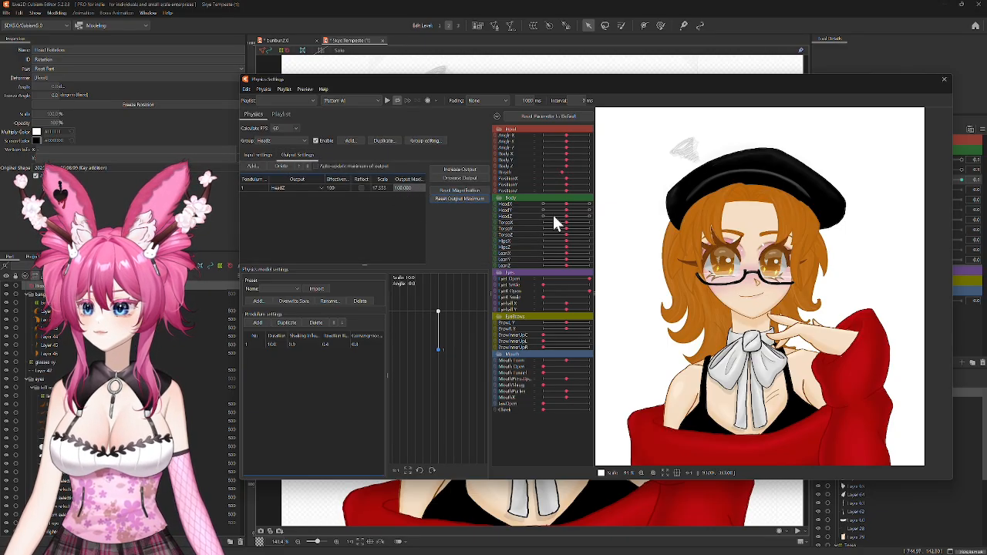
Step: Test the head's response to the angle inputs in the physics preview, and close the physics settings
left_click_drag(733, 270, 917, 313)
left_click_drag(752, 309, 636, 330)
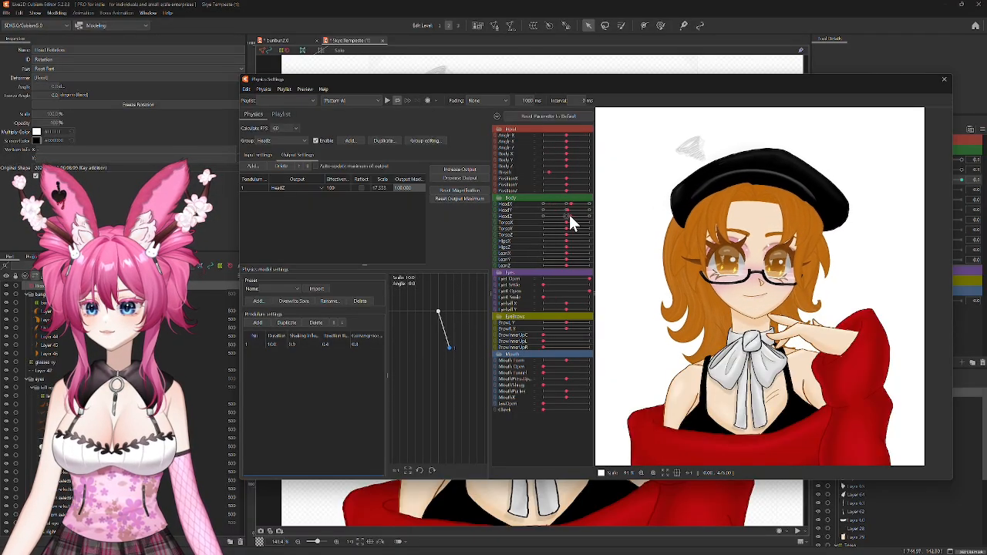
mouse_move(569, 215)
left_mouse_down()
mouse_move(538, 219)
mouse_move(619, 228)
mouse_move(553, 225)
left_mouse_up()
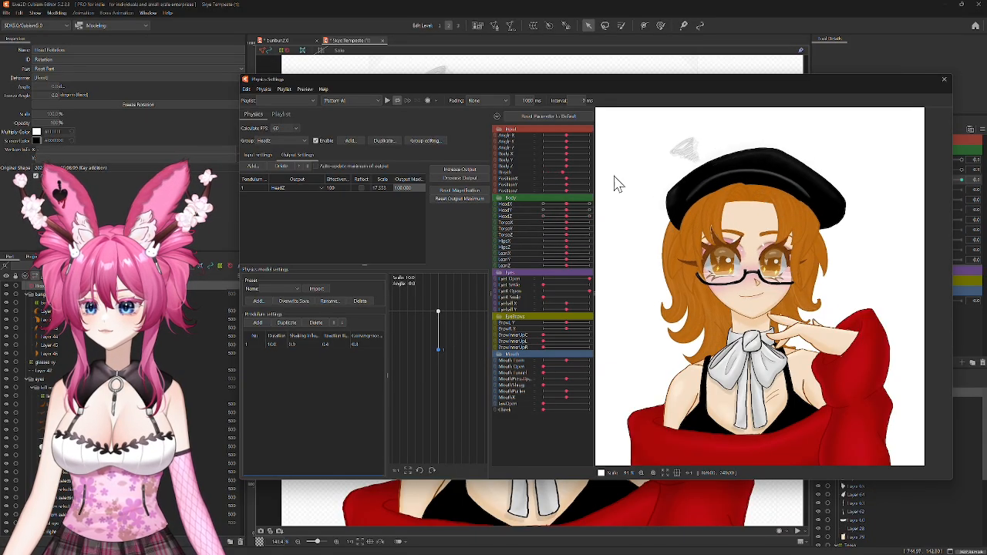
left_click_drag(567, 166, 600, 178)
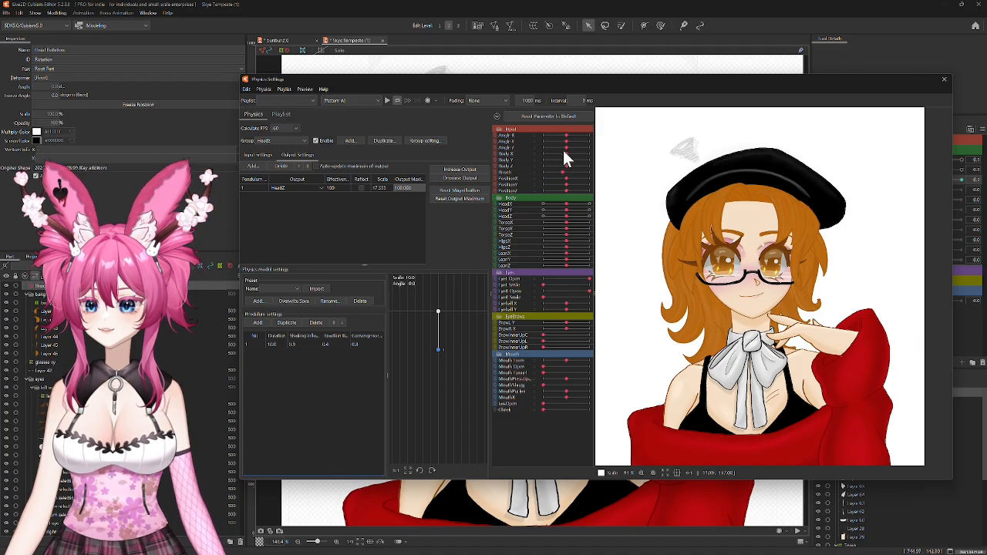
left_click_drag(564, 153, 518, 164)
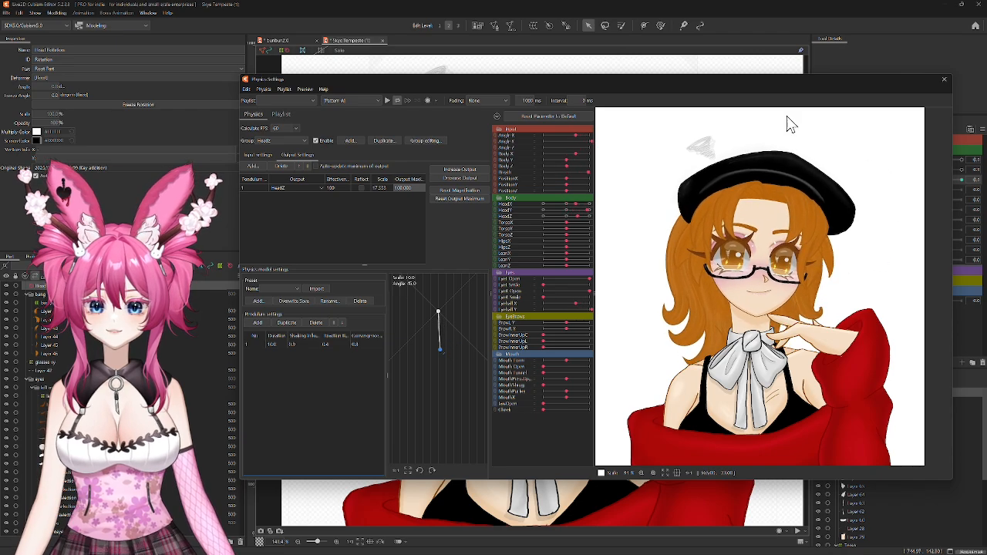
left_click_drag(786, 115, 906, 324)
mouse_move(567, 147)
left_mouse_down()
mouse_move(584, 151)
mouse_move(568, 150)
left_mouse_up()
left_click_drag(626, 216, 701, 356)
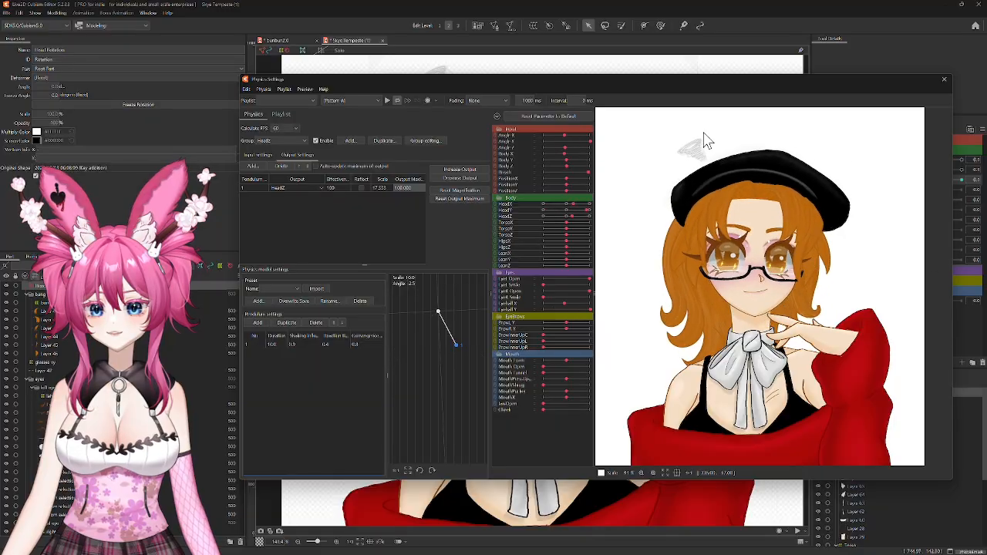
left_click_drag(634, 245, 776, 183)
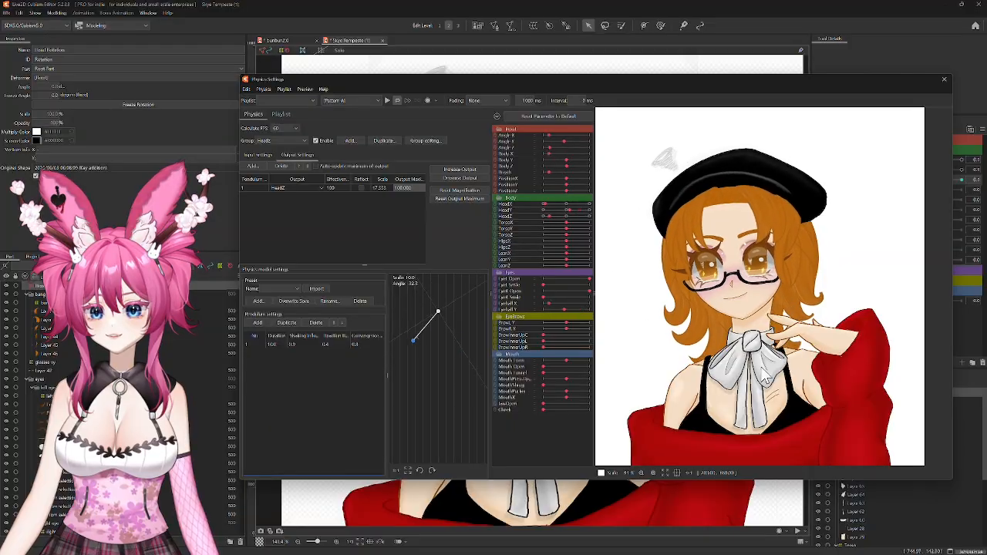
left_click(943, 79)
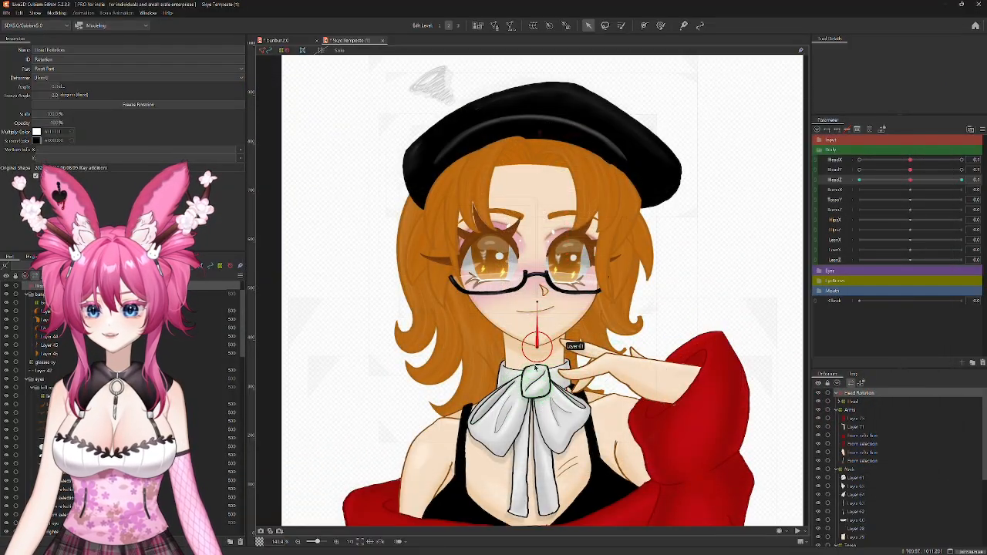
Step: Select the neck meshes Layer 28 and Layer 29 and stretch their upper edge slightly upward behind the face
left_click(550, 343)
scroll(968, 490, "down", 2)
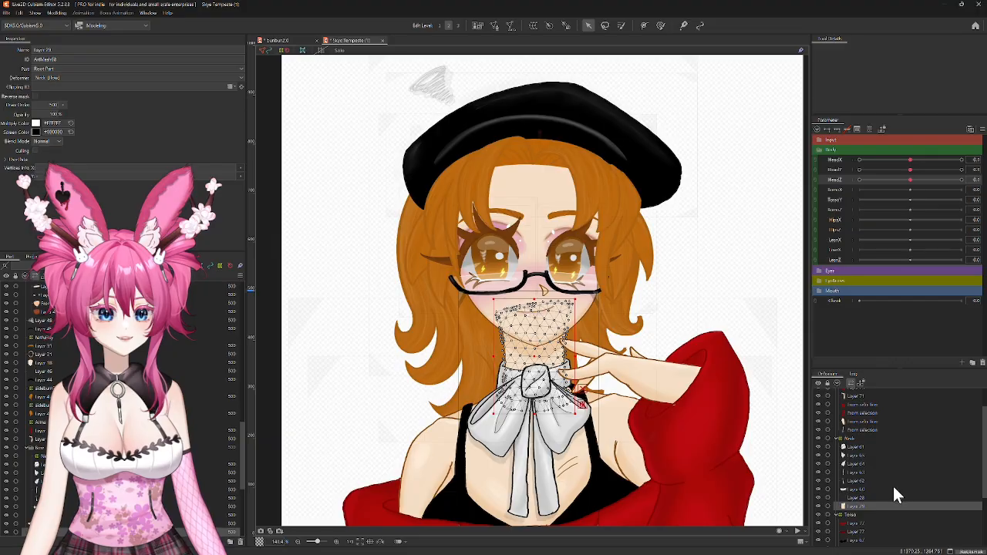
left_click(853, 498)
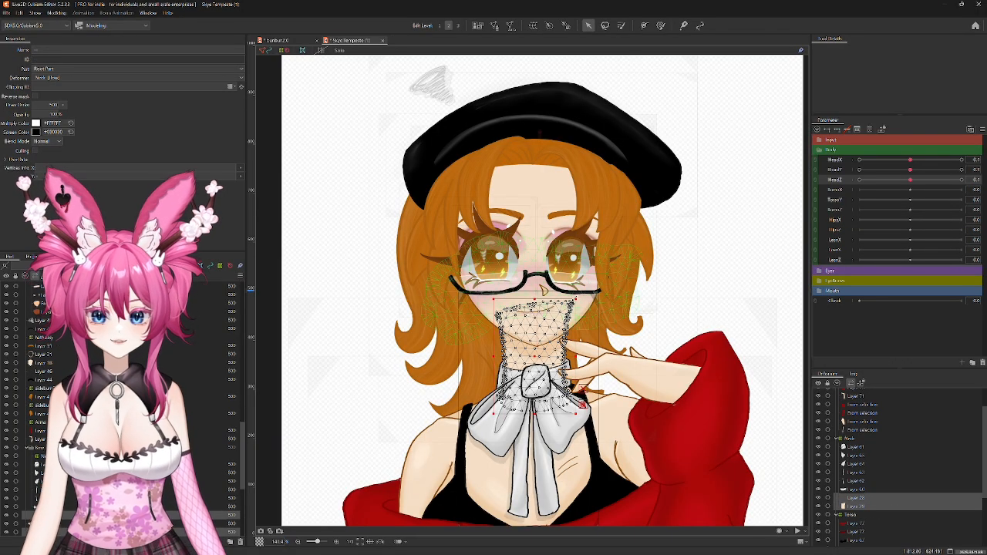
left_click_drag(535, 298, 535, 286)
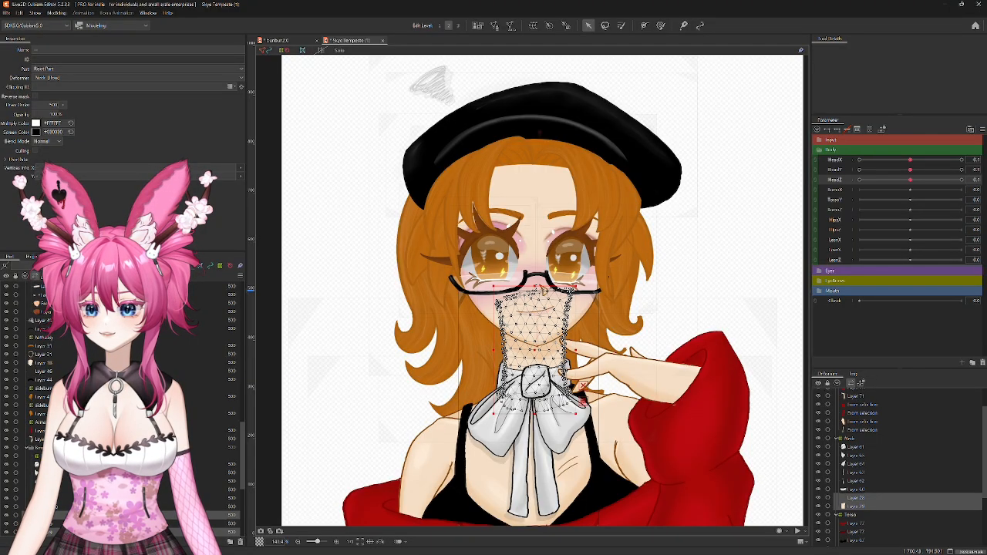
Step: Reopen the physics settings to check the head movement against the neck in the preview, and close them
left_click(58, 13)
left_click(84, 162)
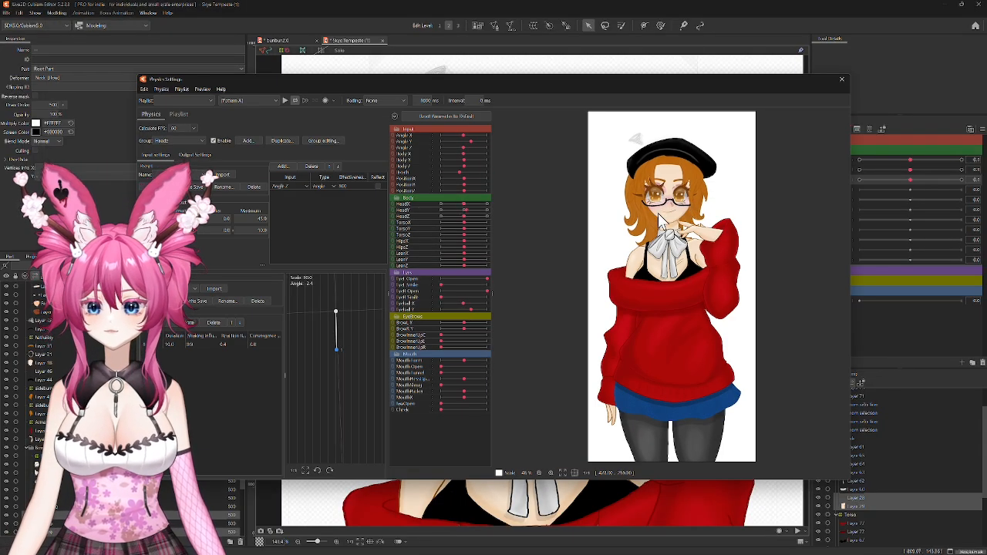
left_click_drag(686, 195, 818, 208)
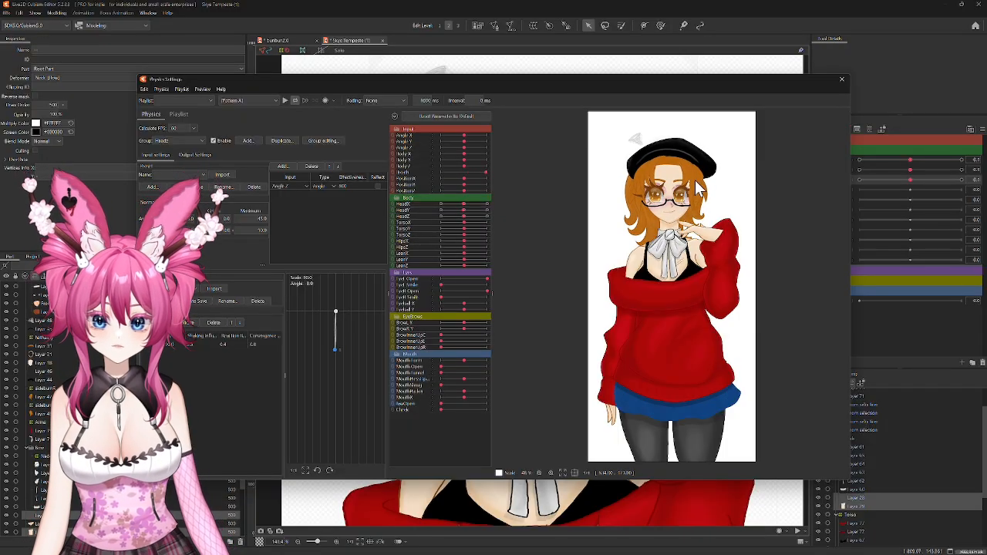
left_click_drag(679, 224, 775, 239)
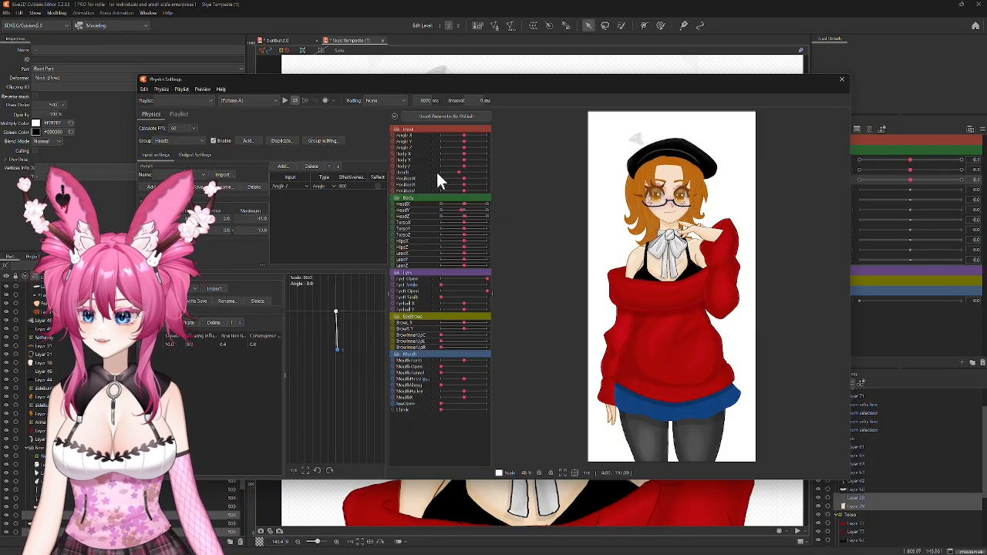
left_click_drag(465, 217, 464, 254)
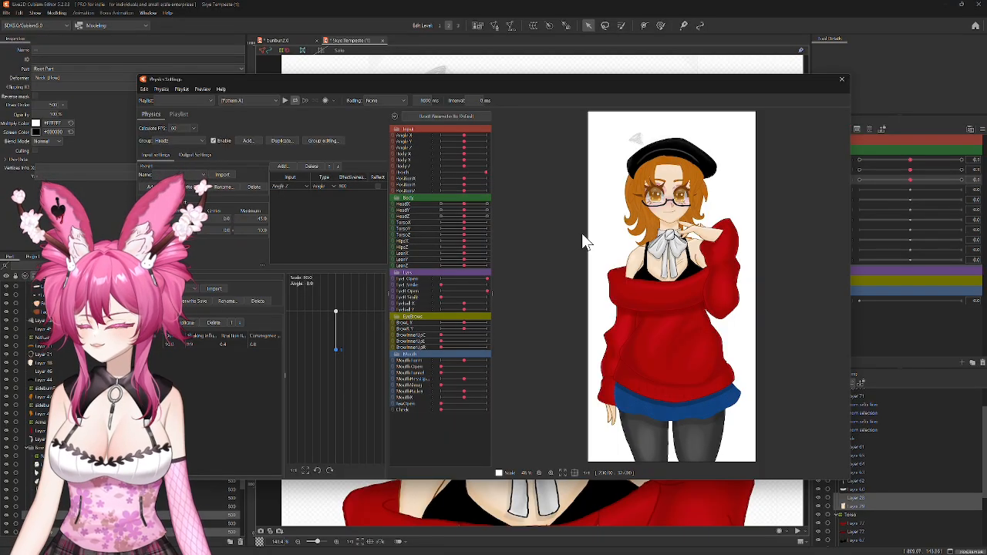
left_click(842, 80)
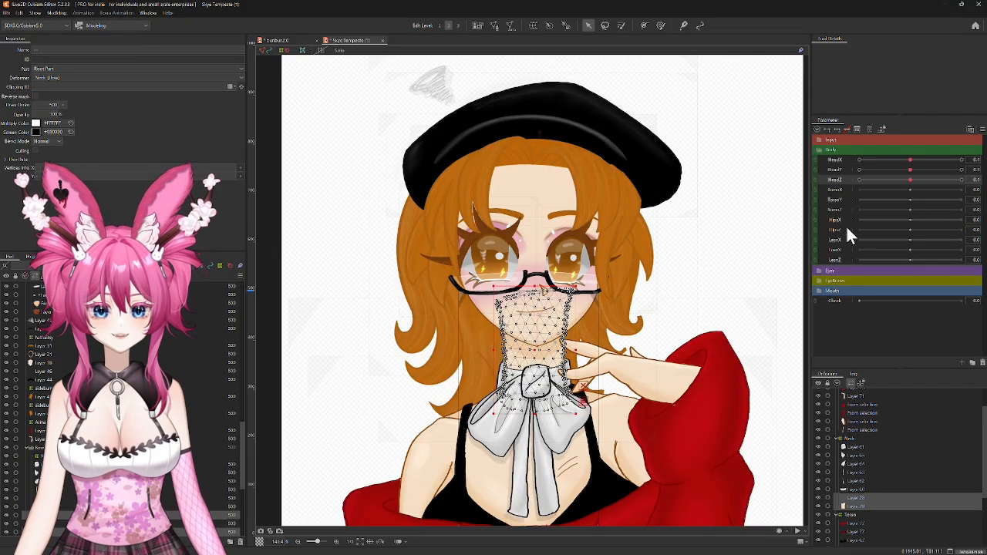
Step: Set the HeadX parameter to 30 and expand the Head deformer in the deformer hierarchy
scroll(723, 291, "down", 1)
left_click_drag(724, 289, 678, 249)
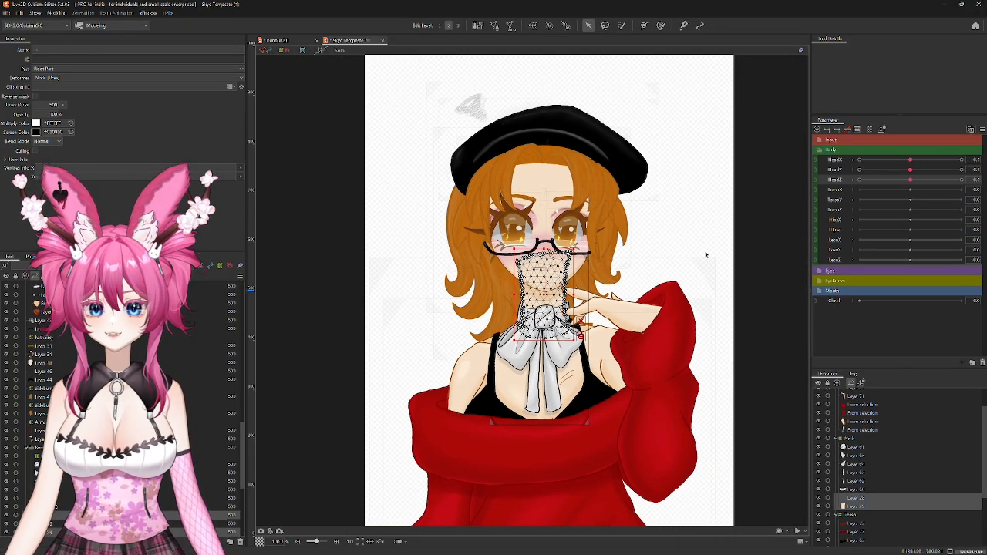
scroll(683, 239, "up", 2)
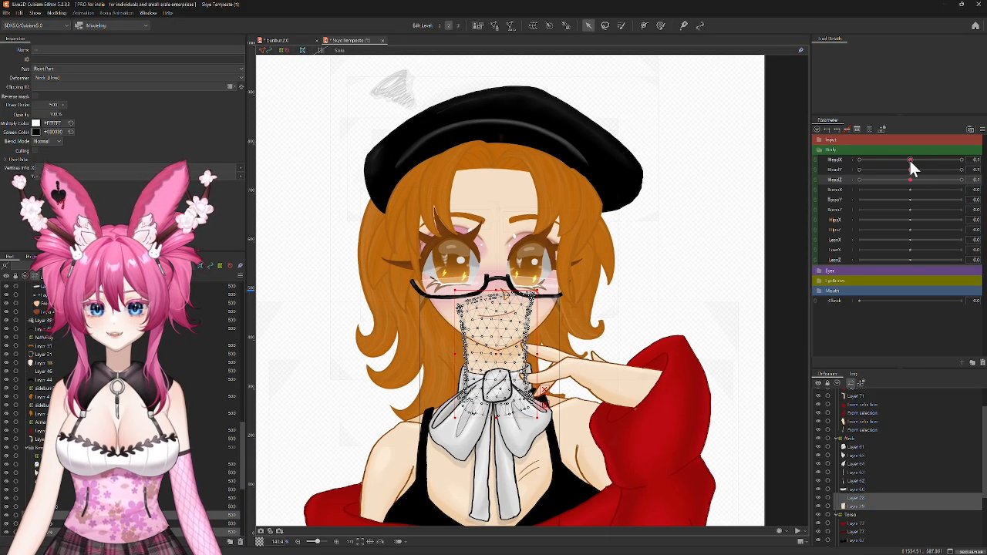
left_click_drag(911, 160, 977, 174)
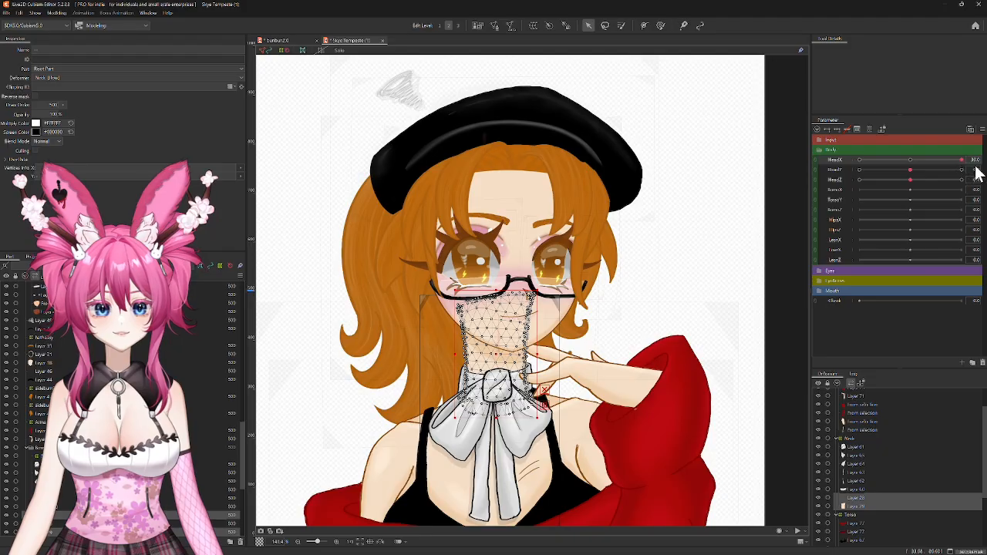
scroll(873, 461, "up", 2)
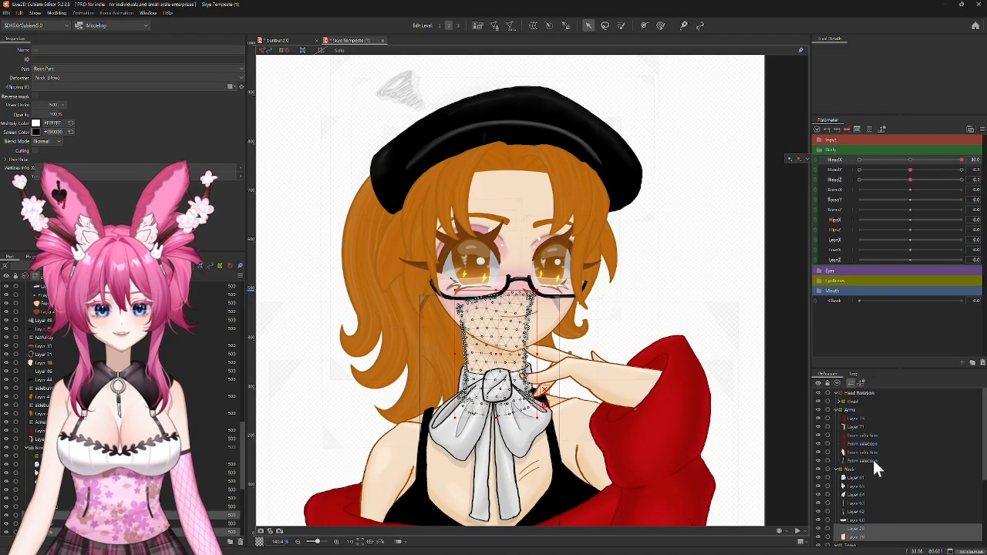
left_click(838, 402)
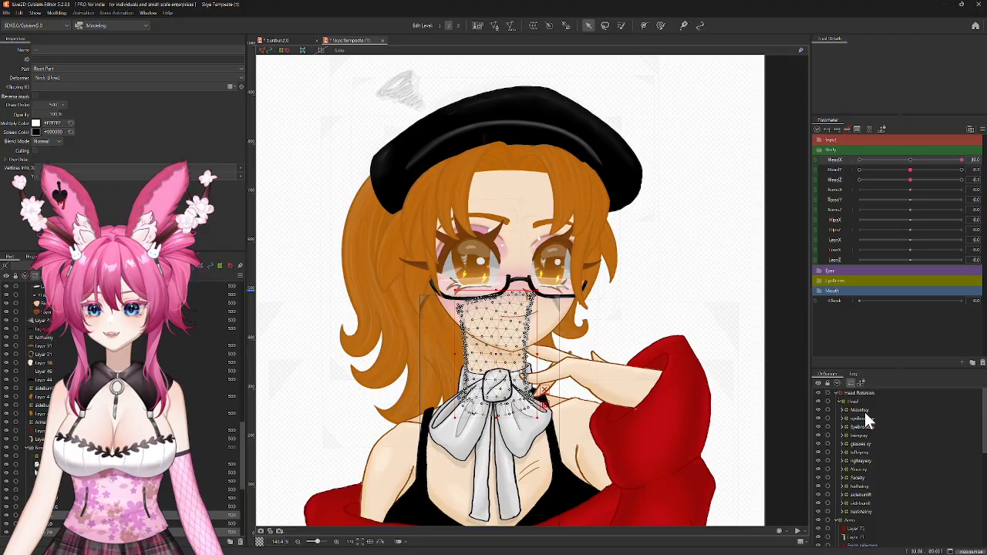